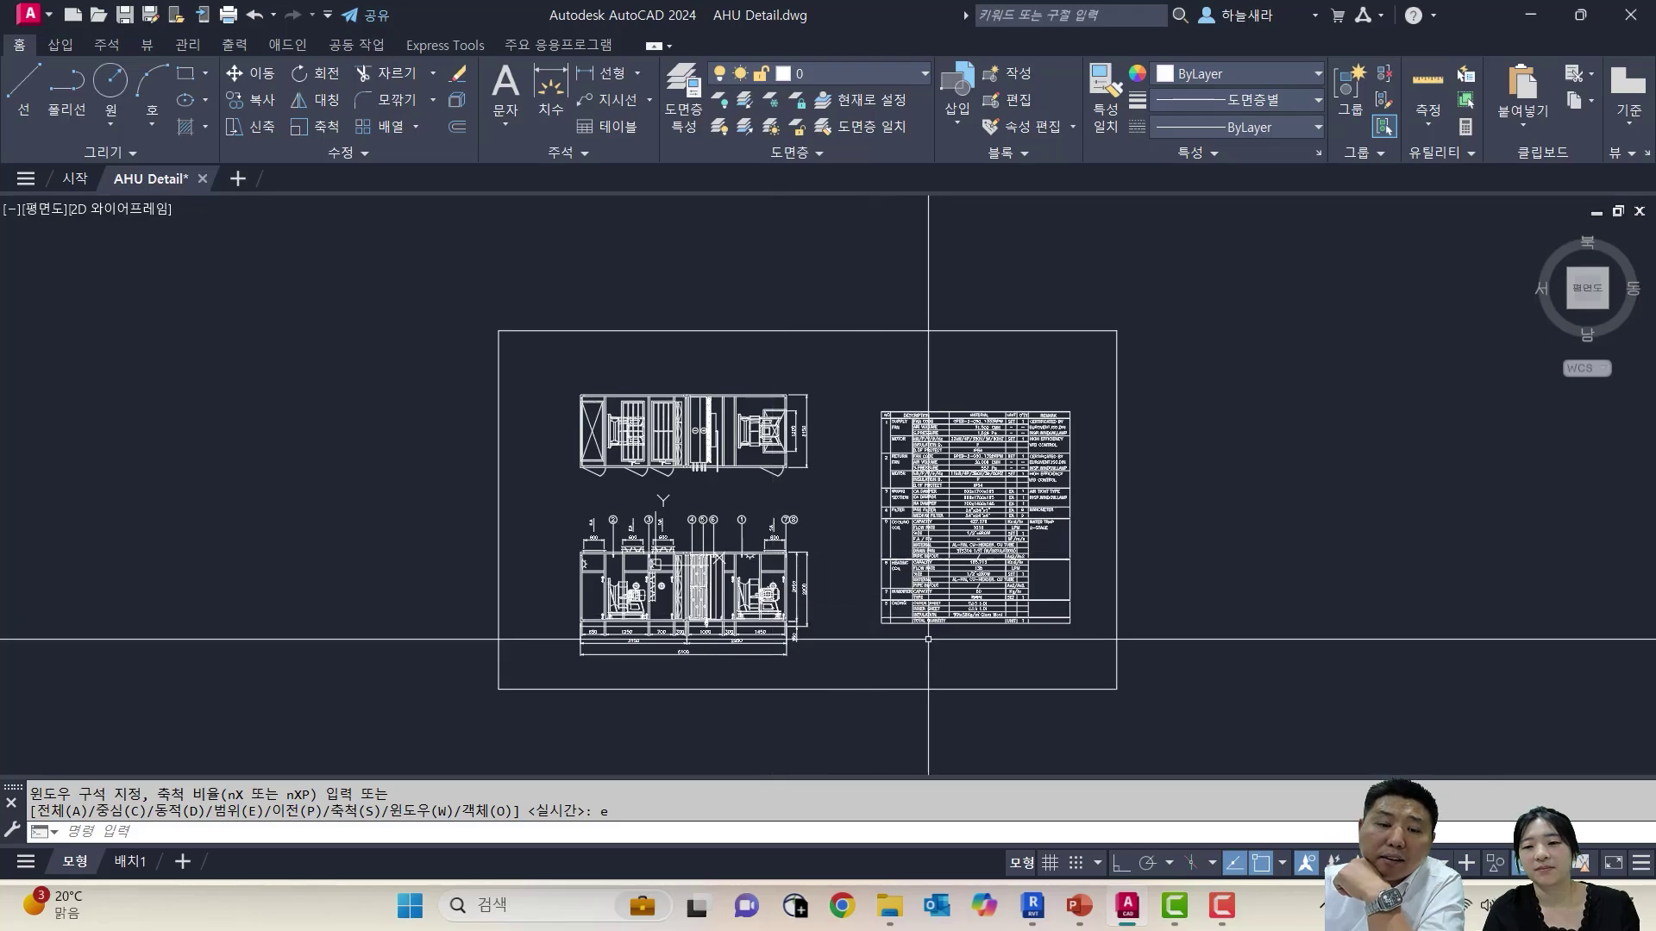
Examine the AHU plan view, the elevation view below it and the equipment specification table
scroll(1117, 692, "up", 2)
middle_click_drag(1118, 694, 1143, 684)
key("Return")
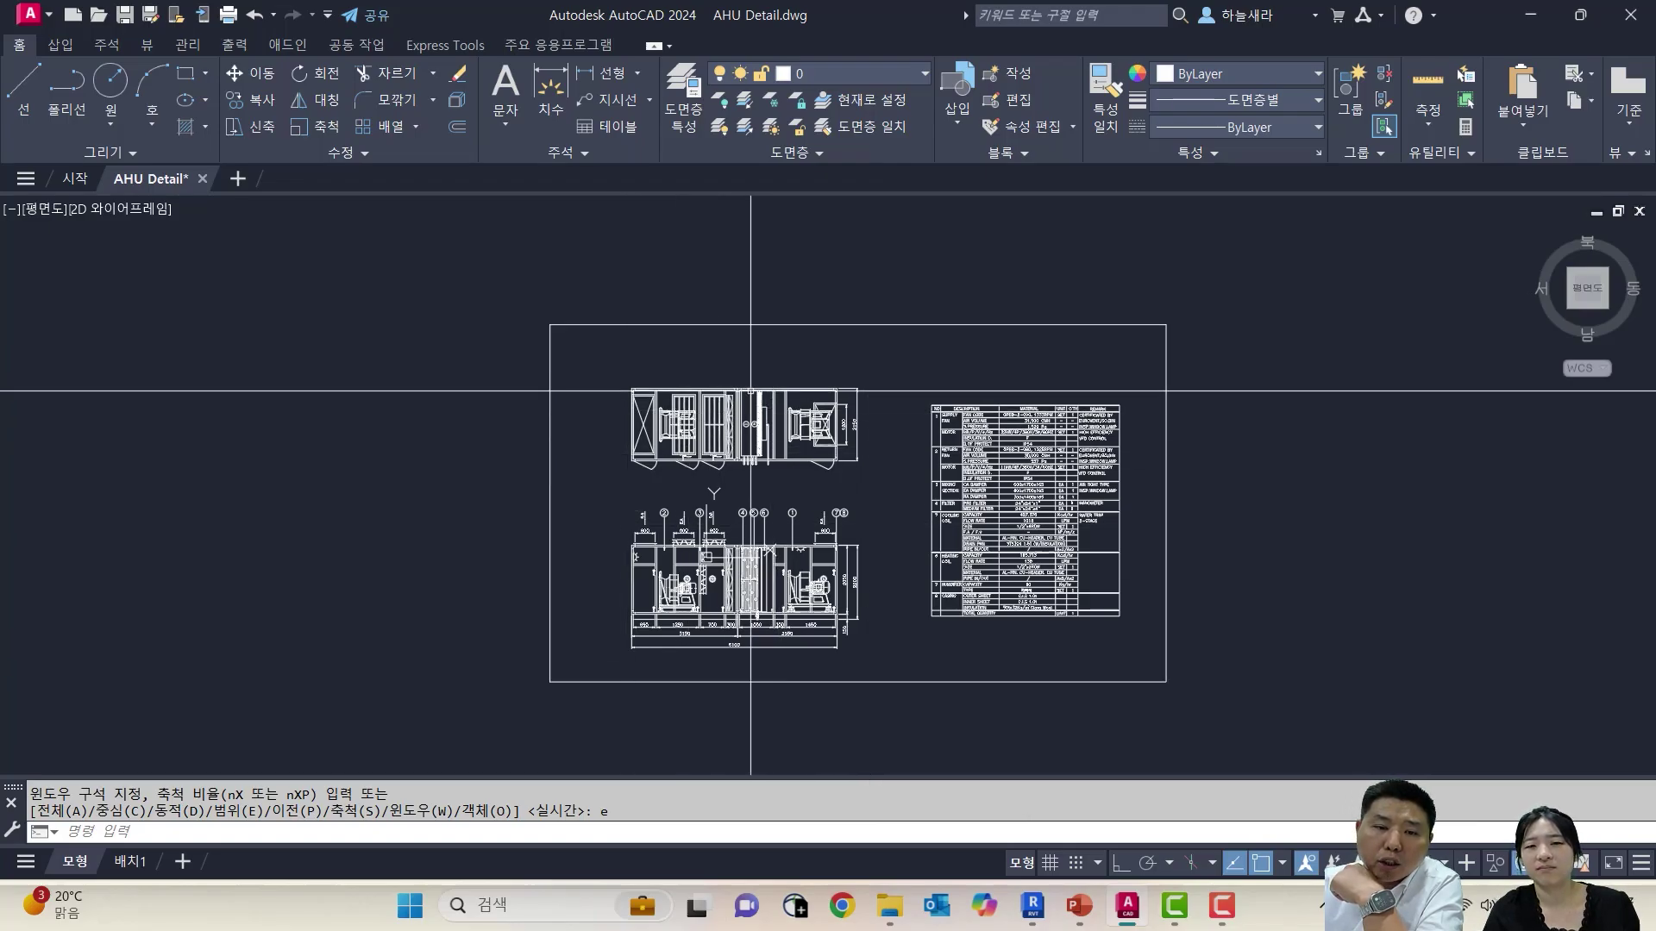
scroll(772, 434, "up", 2)
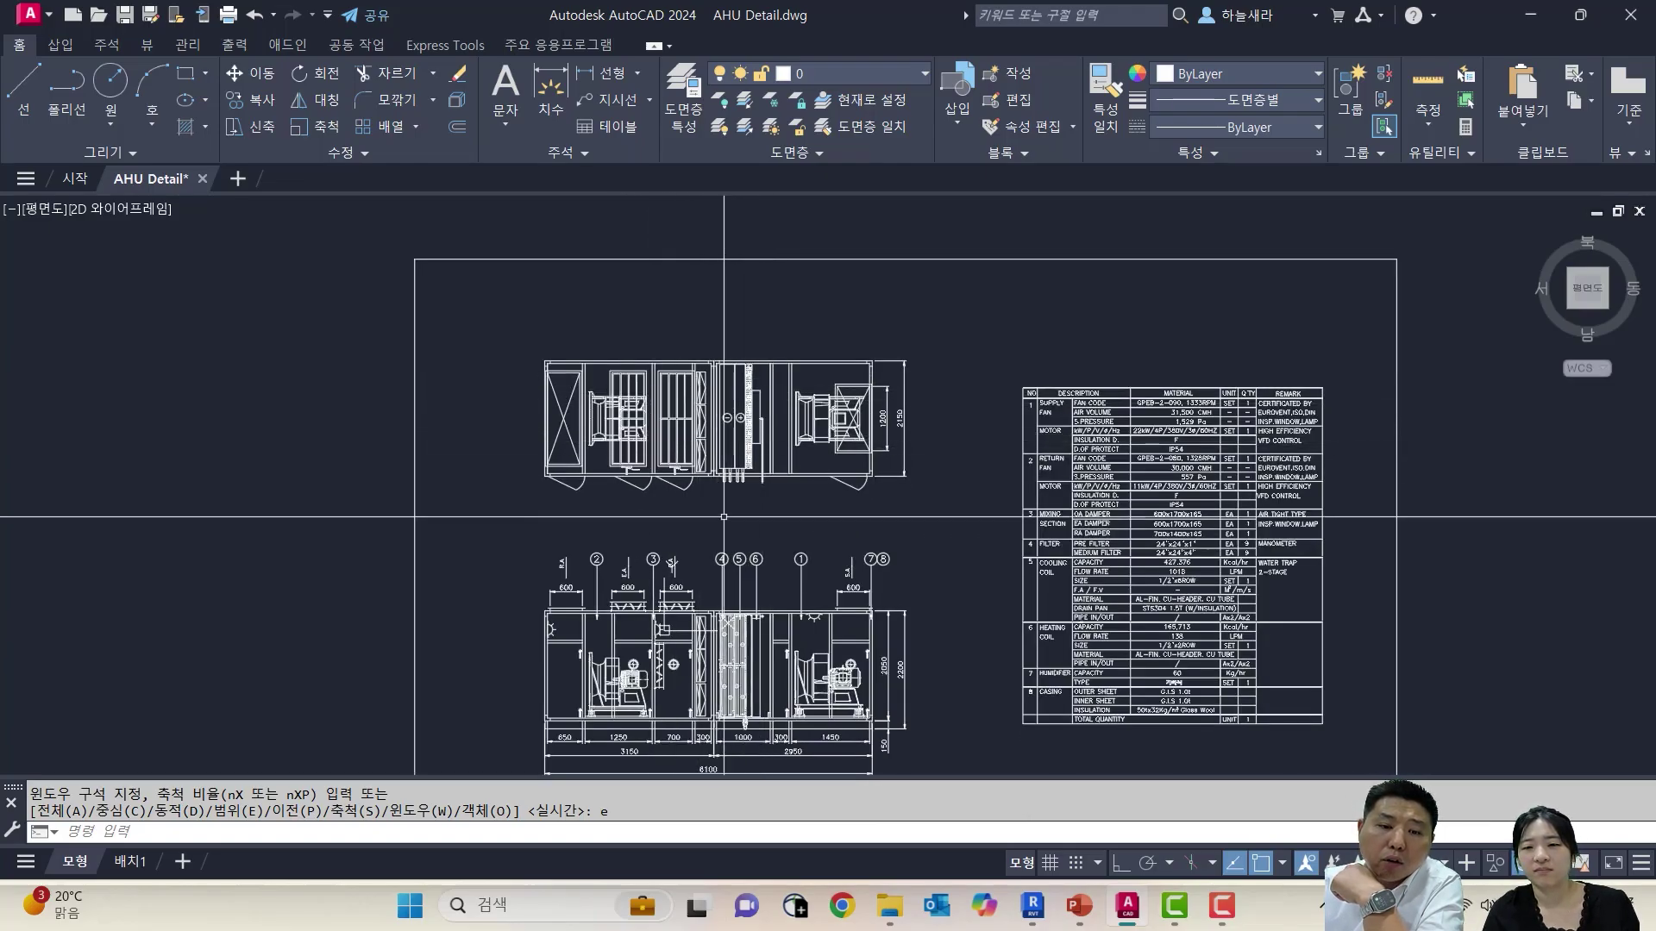
middle_click_drag(725, 522, 734, 382)
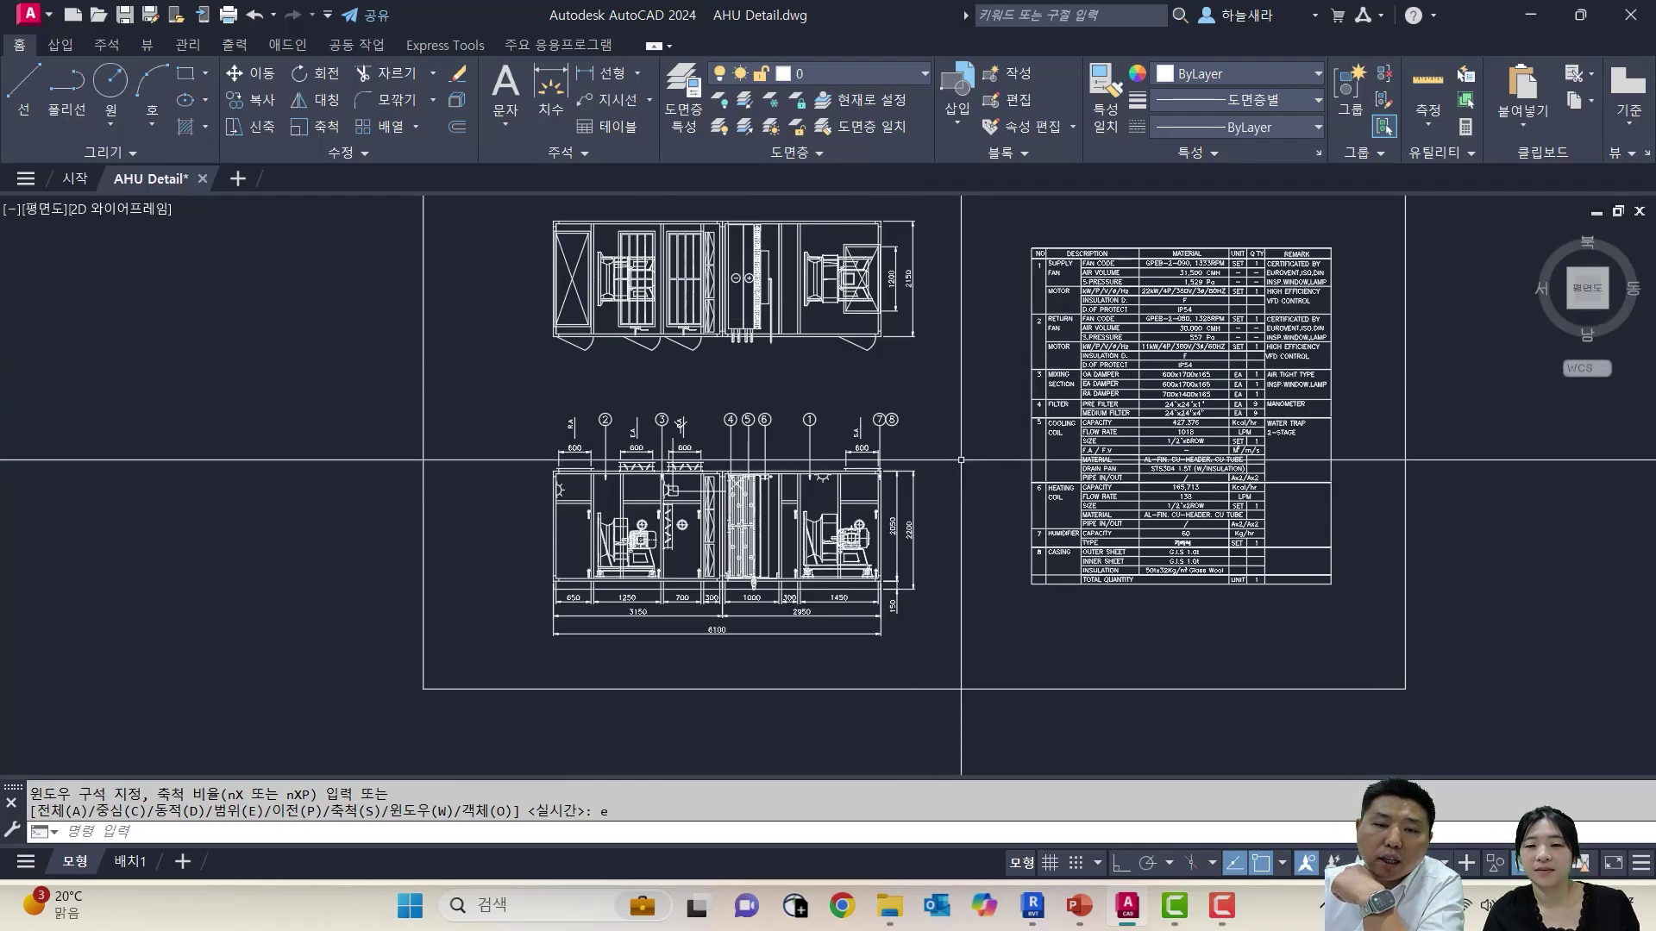
scroll(1061, 347, "up", 4)
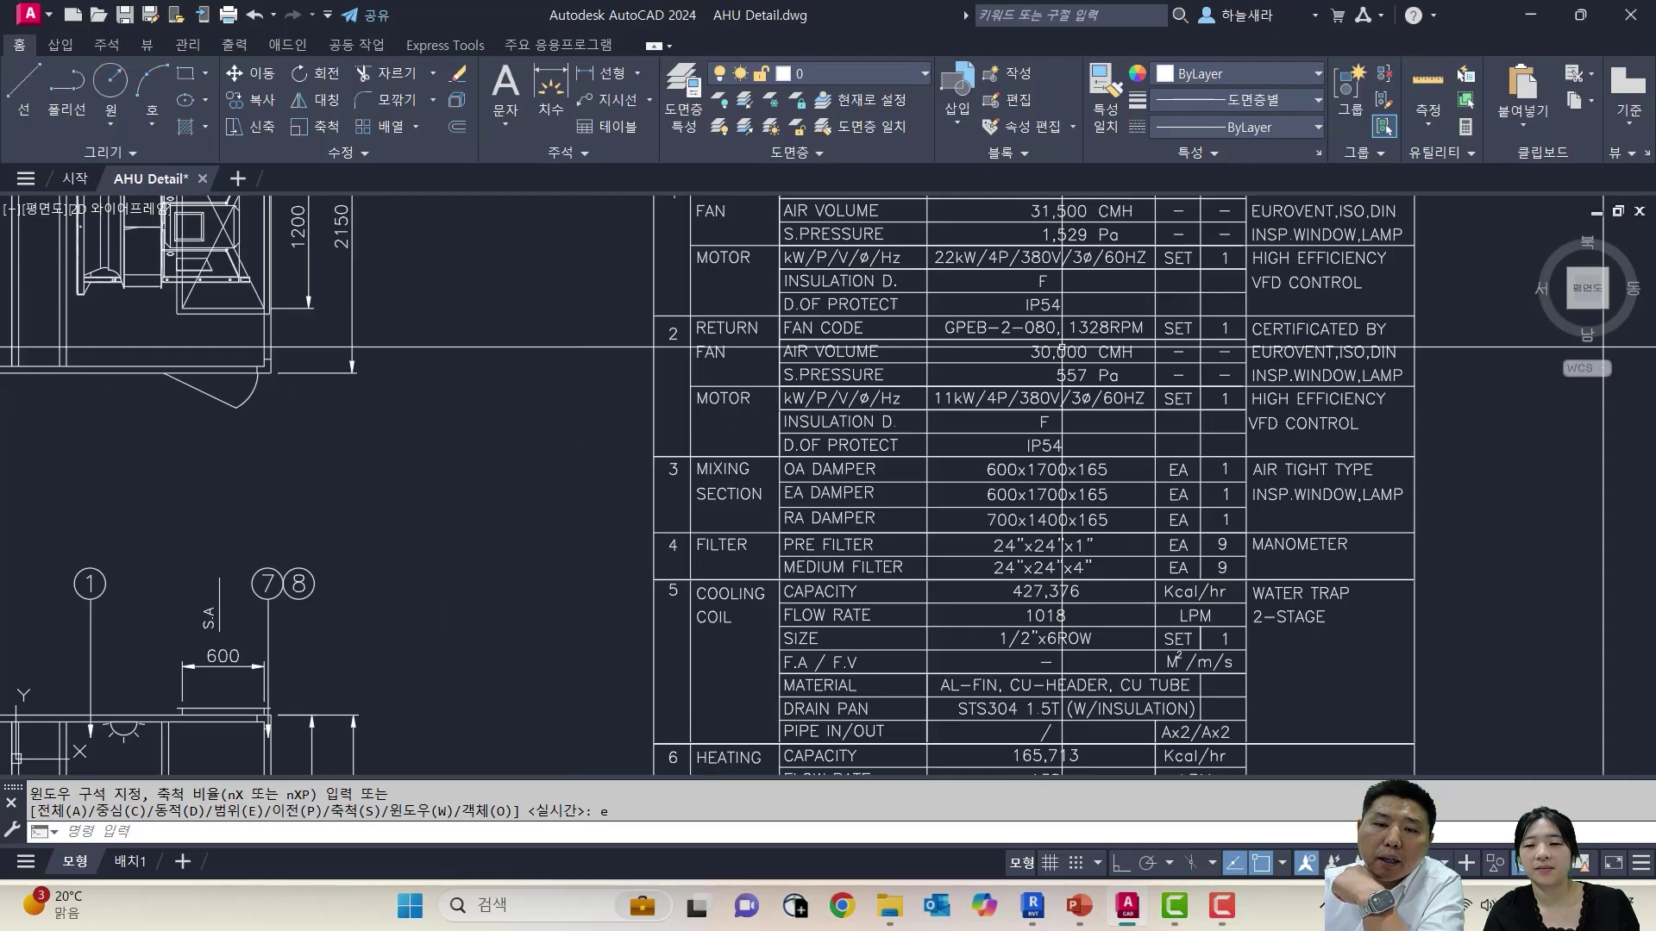
scroll(1060, 348, "down", 2)
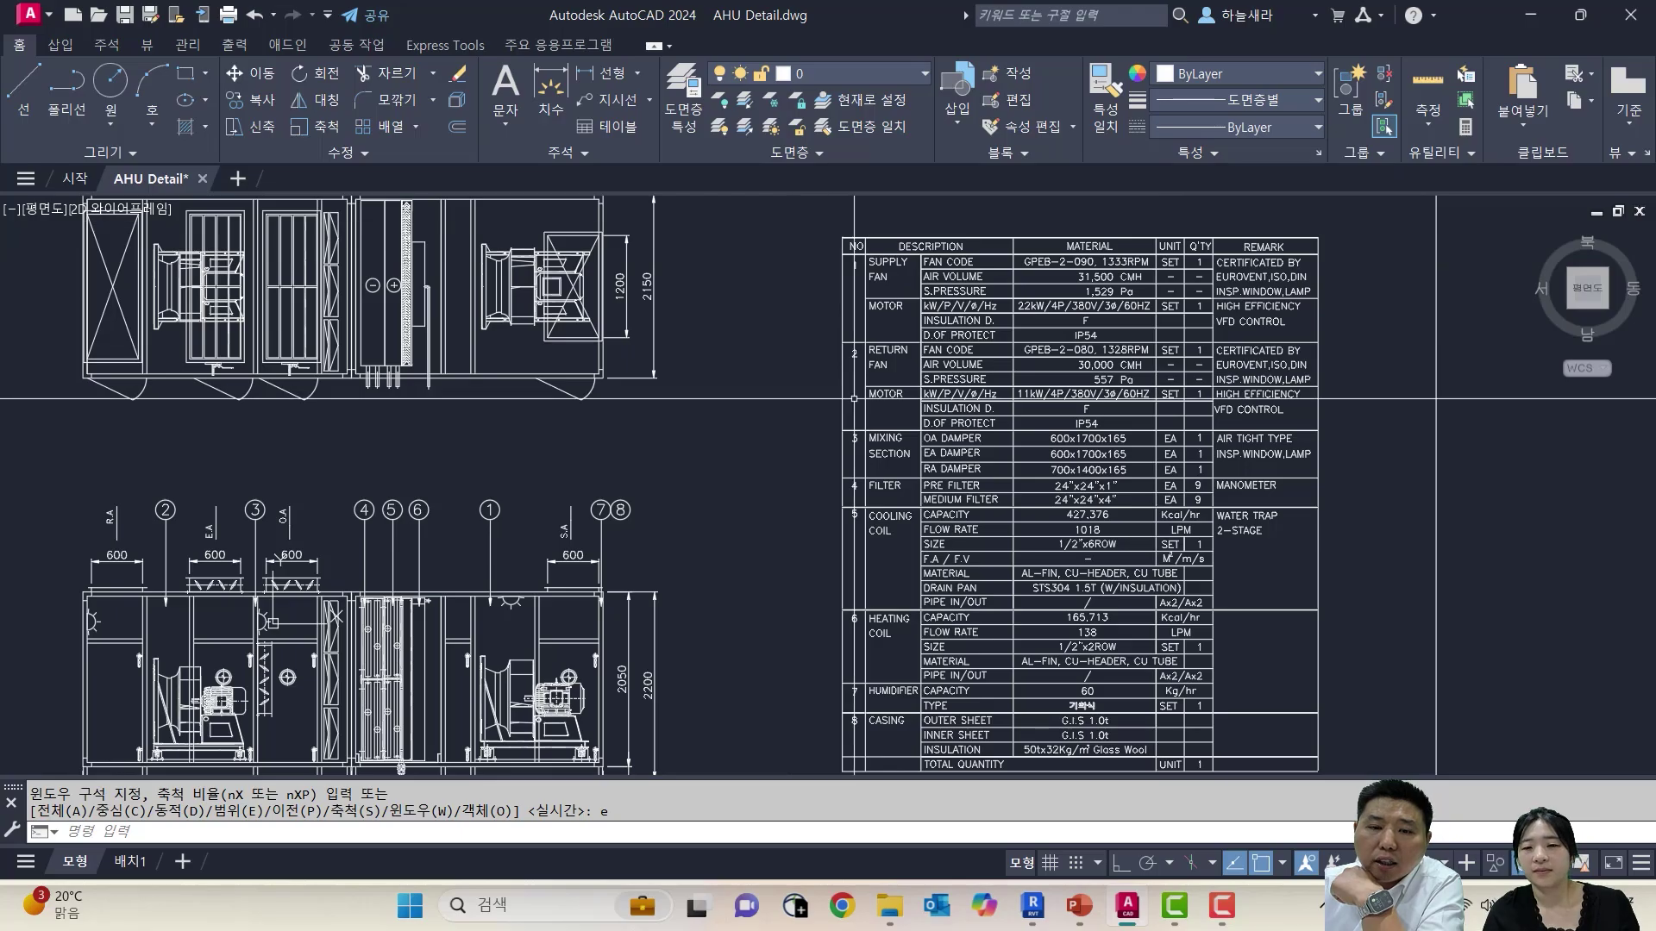
middle_click_drag(853, 398, 839, 298)
middle_click_drag(846, 523, 839, 509)
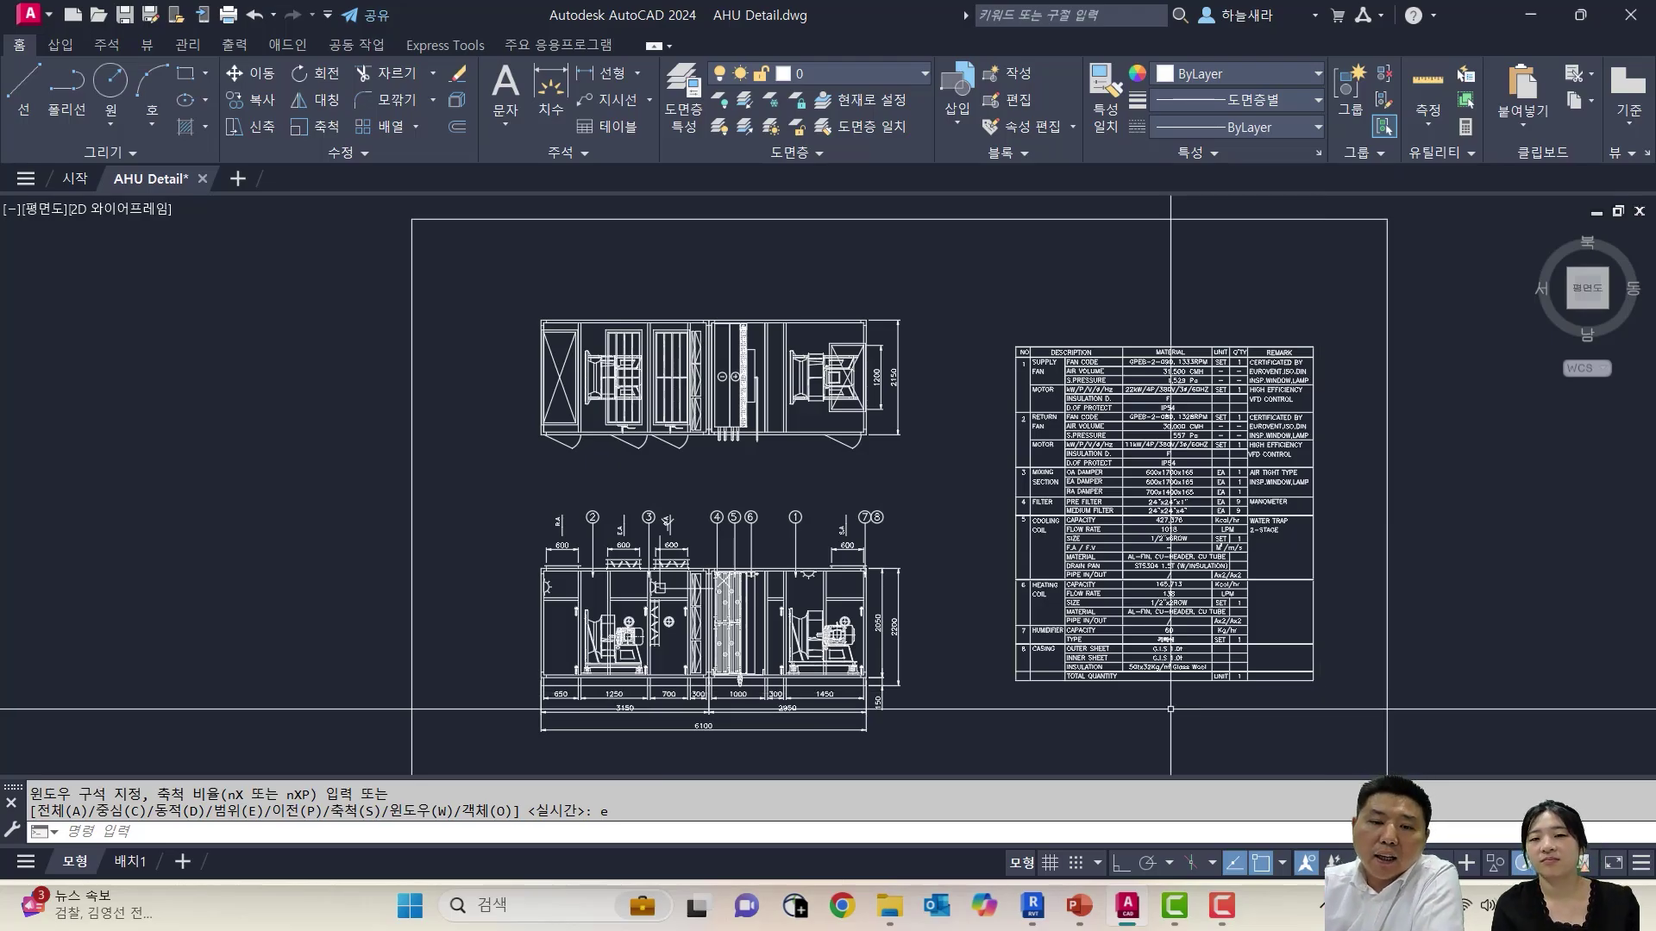
middle_click_drag(950, 688, 957, 632)
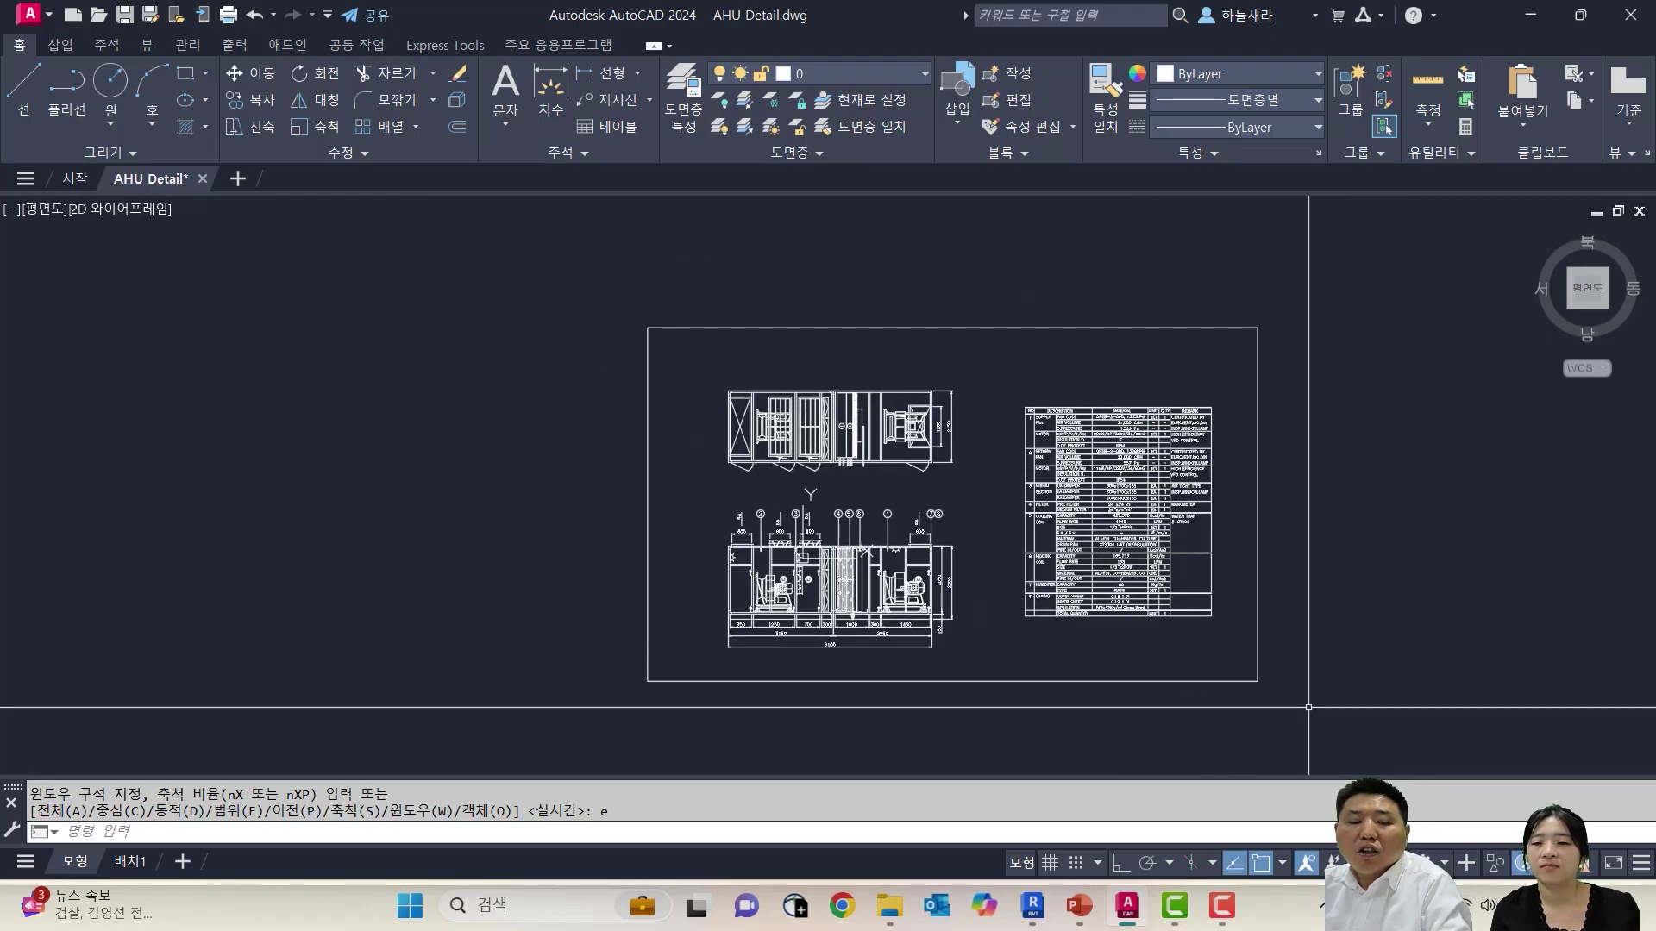
Zoom to the drawing extents and look over the plan and elevation views inside the frame
type("z")
key("Return")
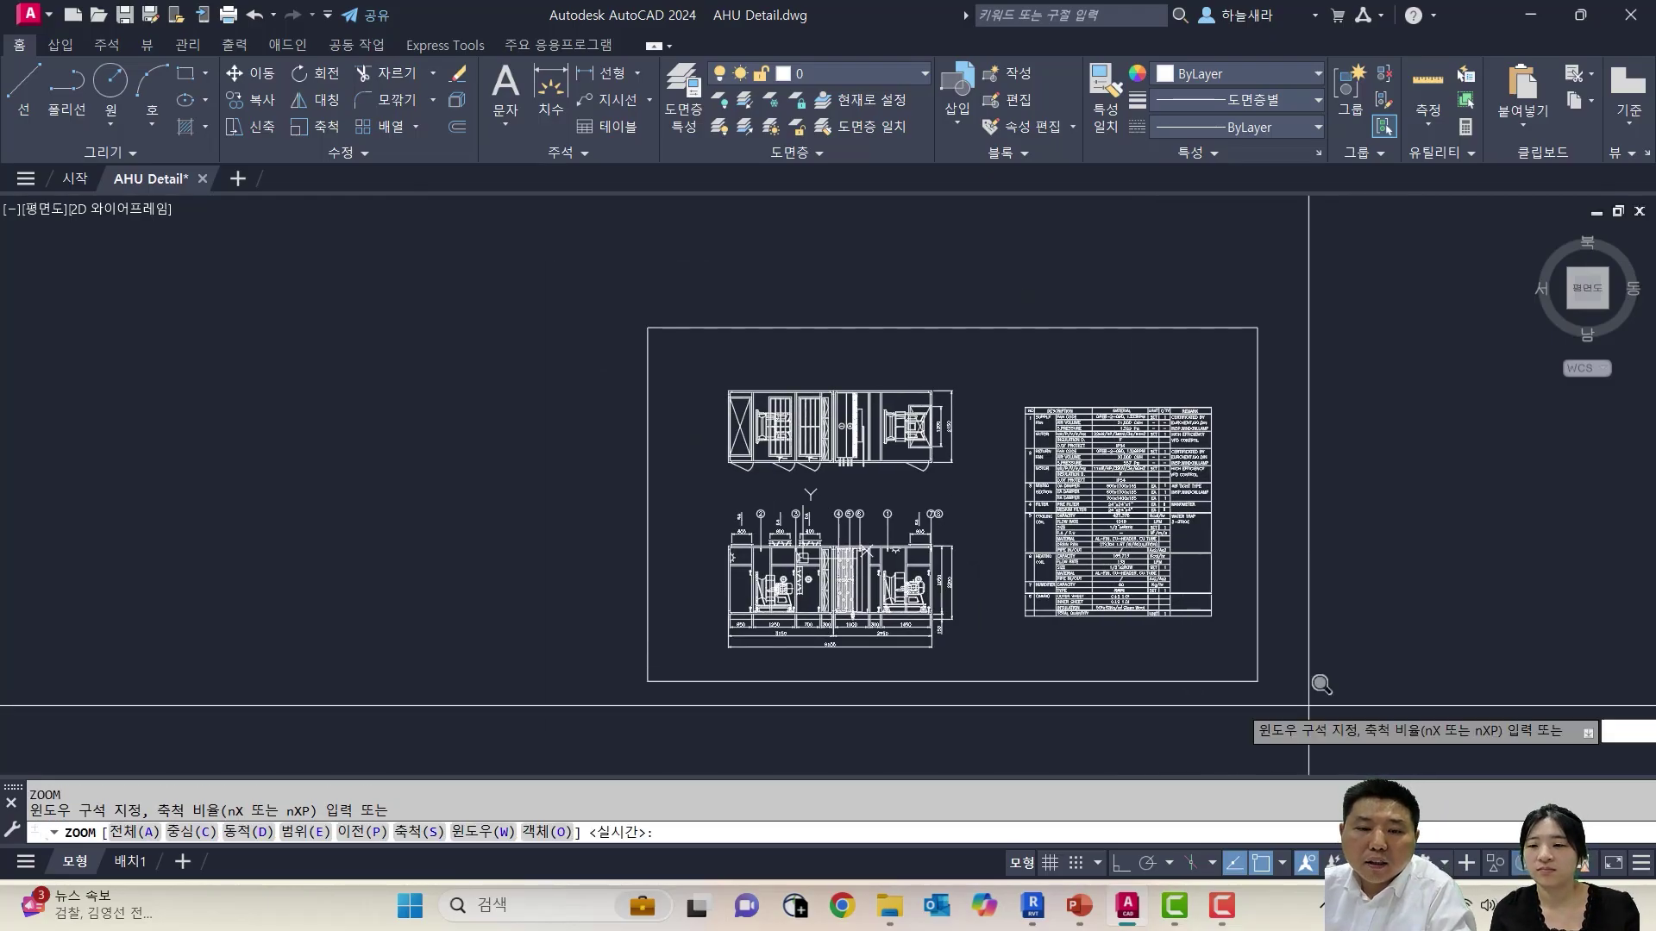
type("e")
key("Return")
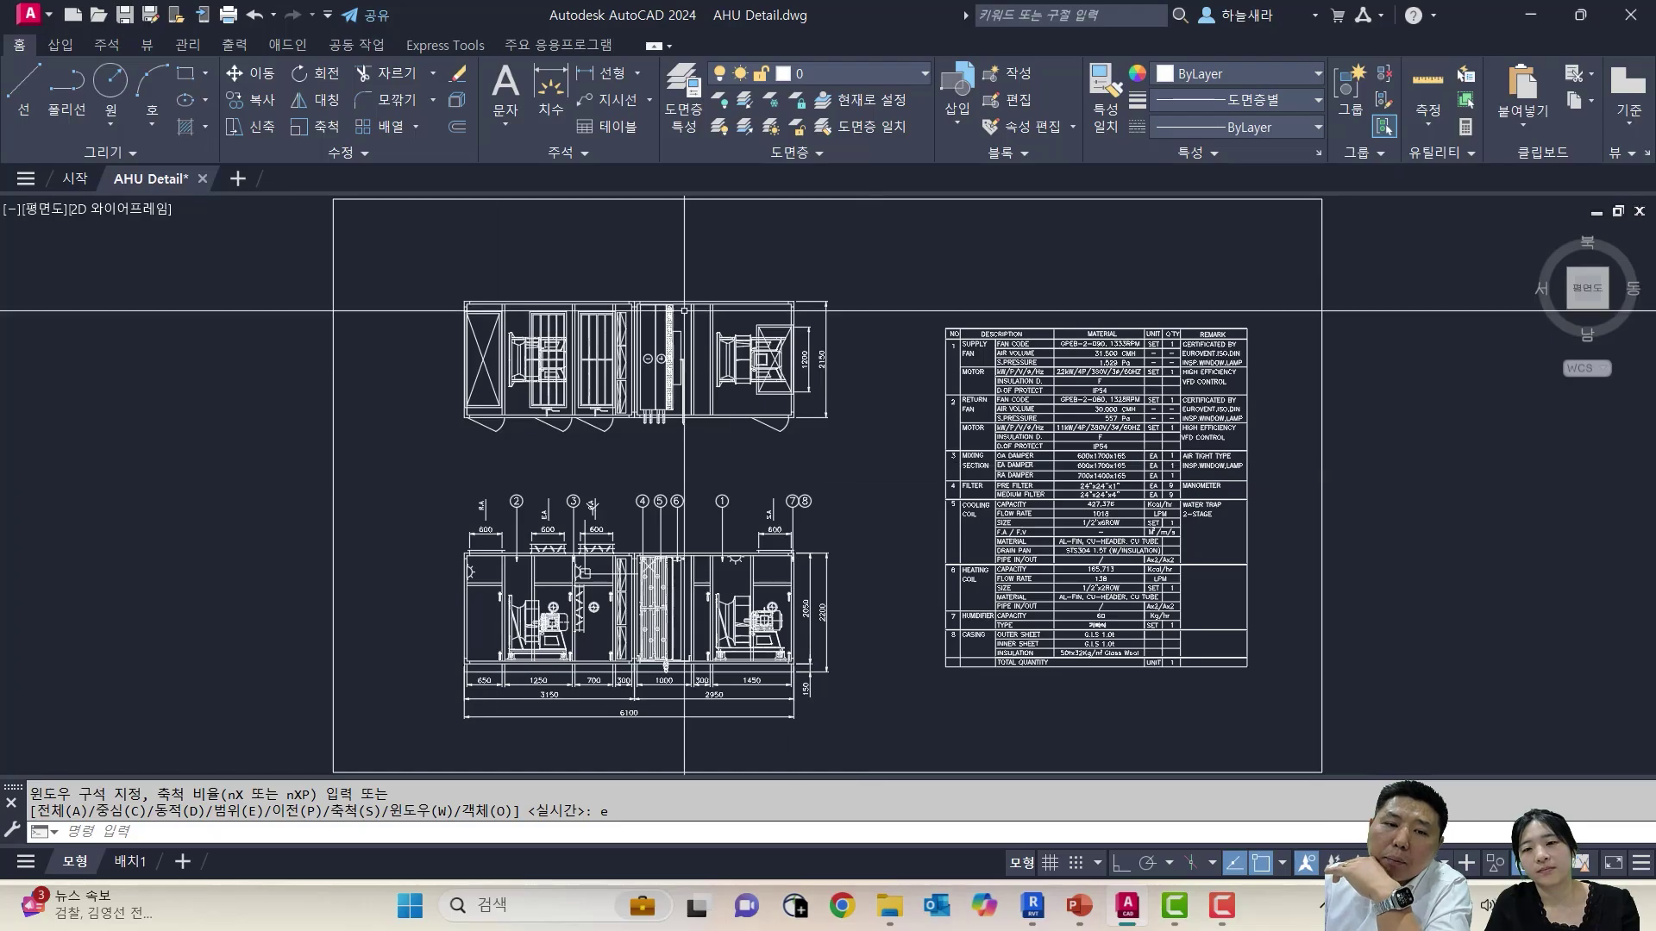
scroll(485, 372, "up", 4)
scroll(815, 389, "down", 2)
middle_click_drag(1468, 423, 976, 330)
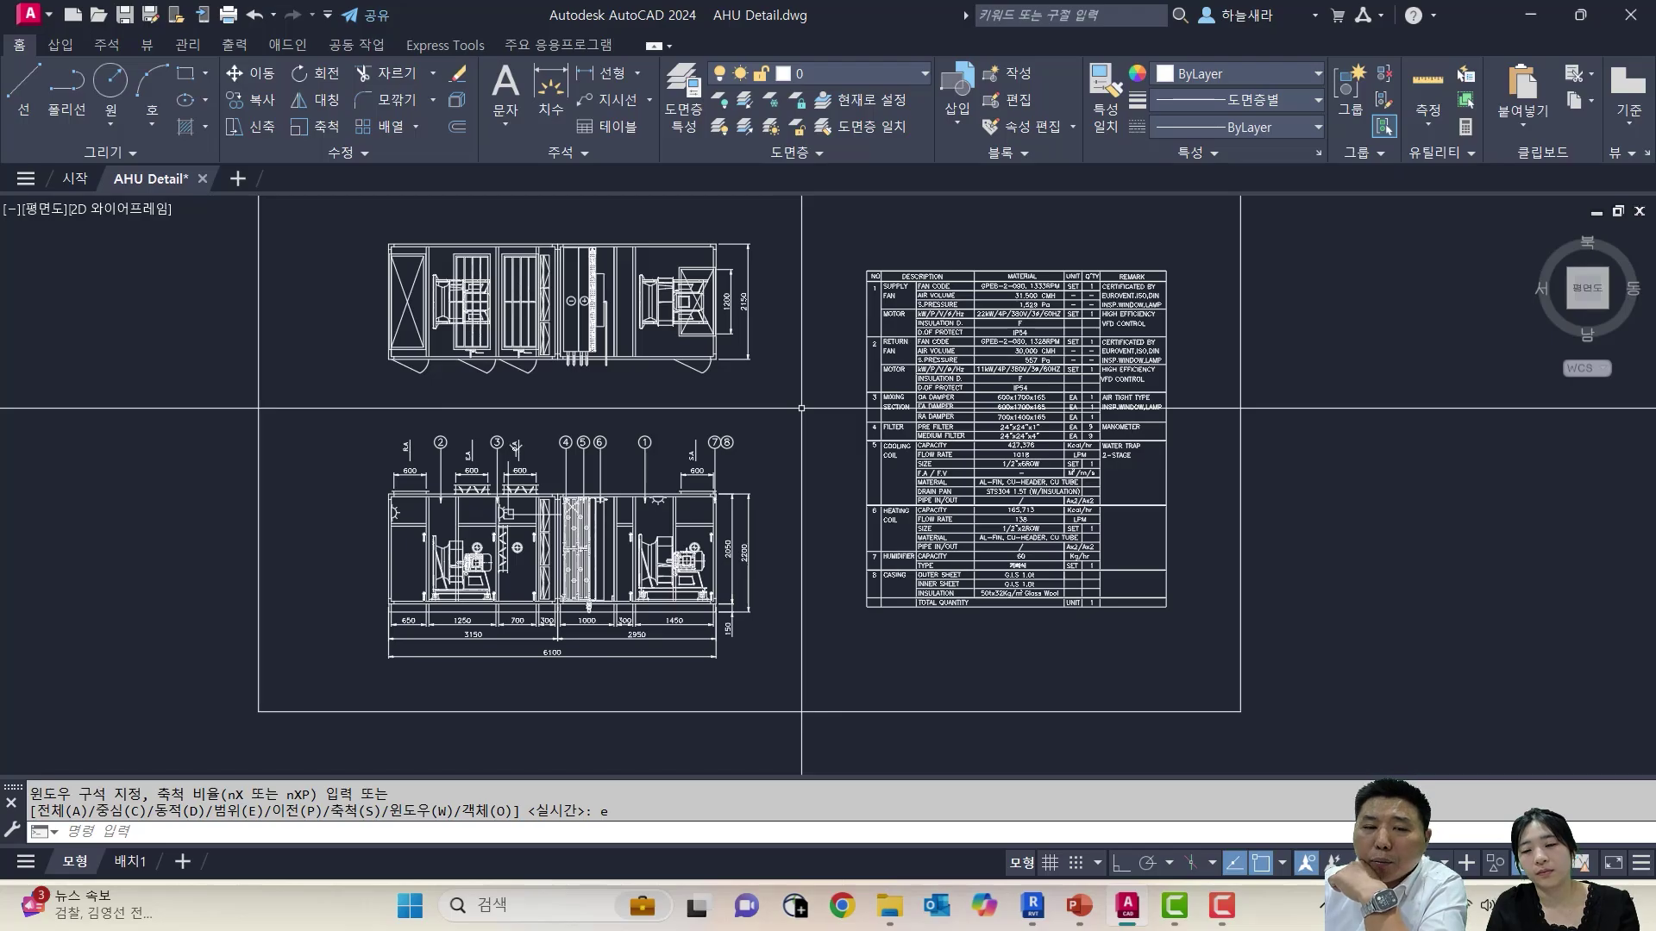
middle_click_drag(801, 408, 825, 437)
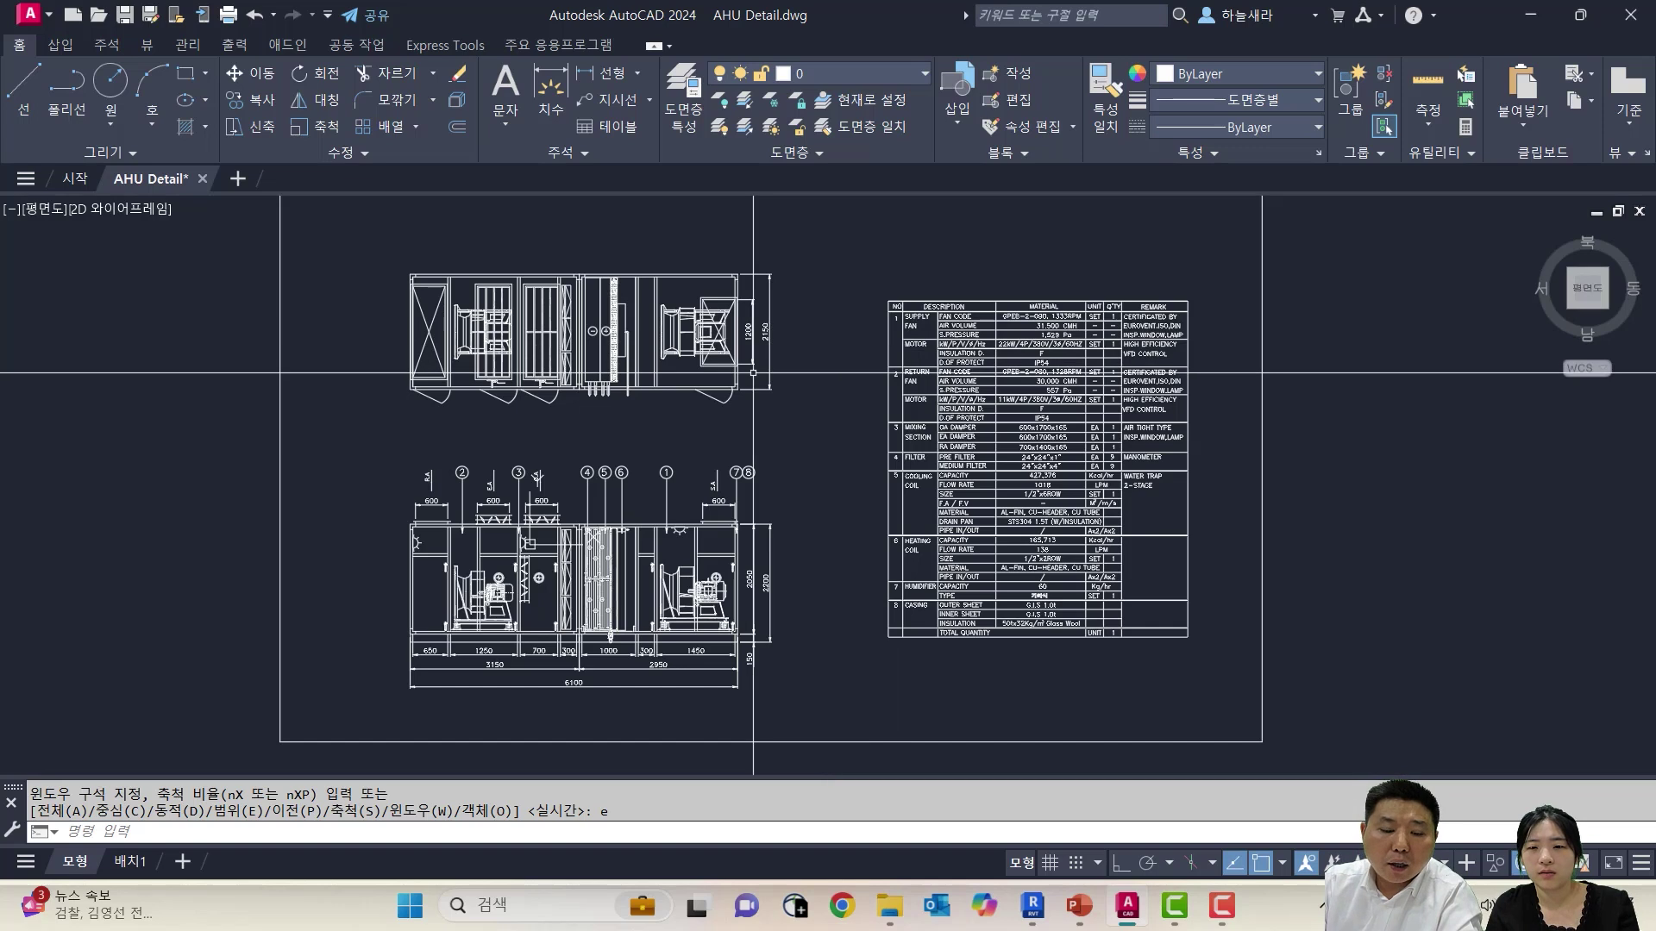
type("L")
key("Return")
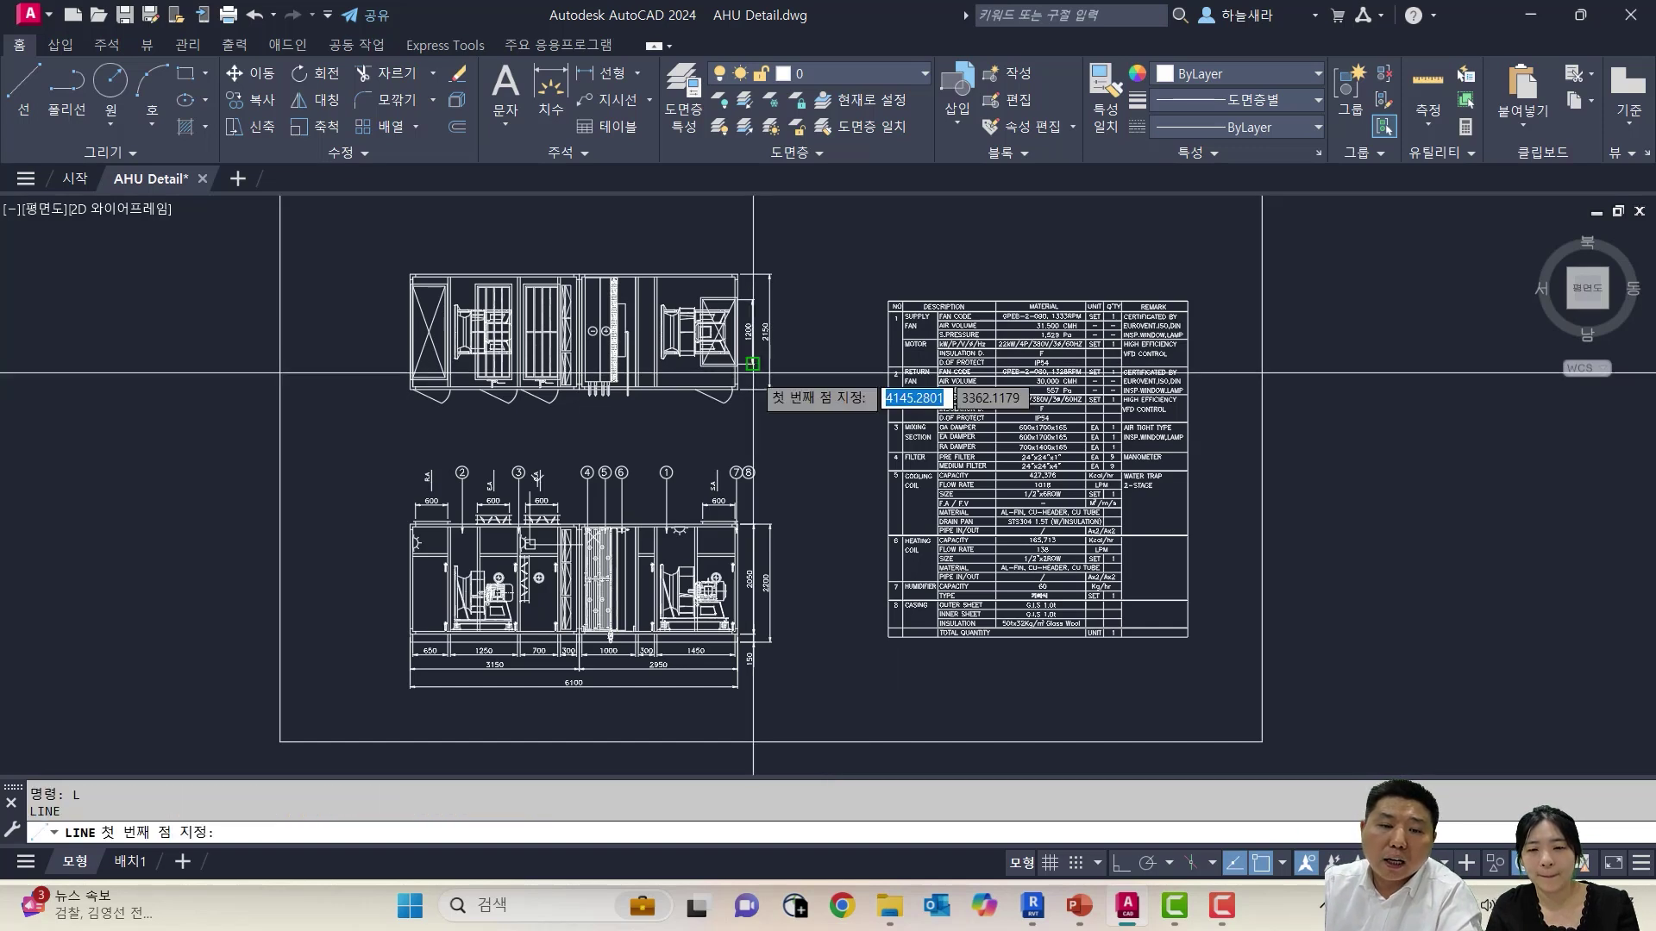
scroll(410, 271, "up", 6)
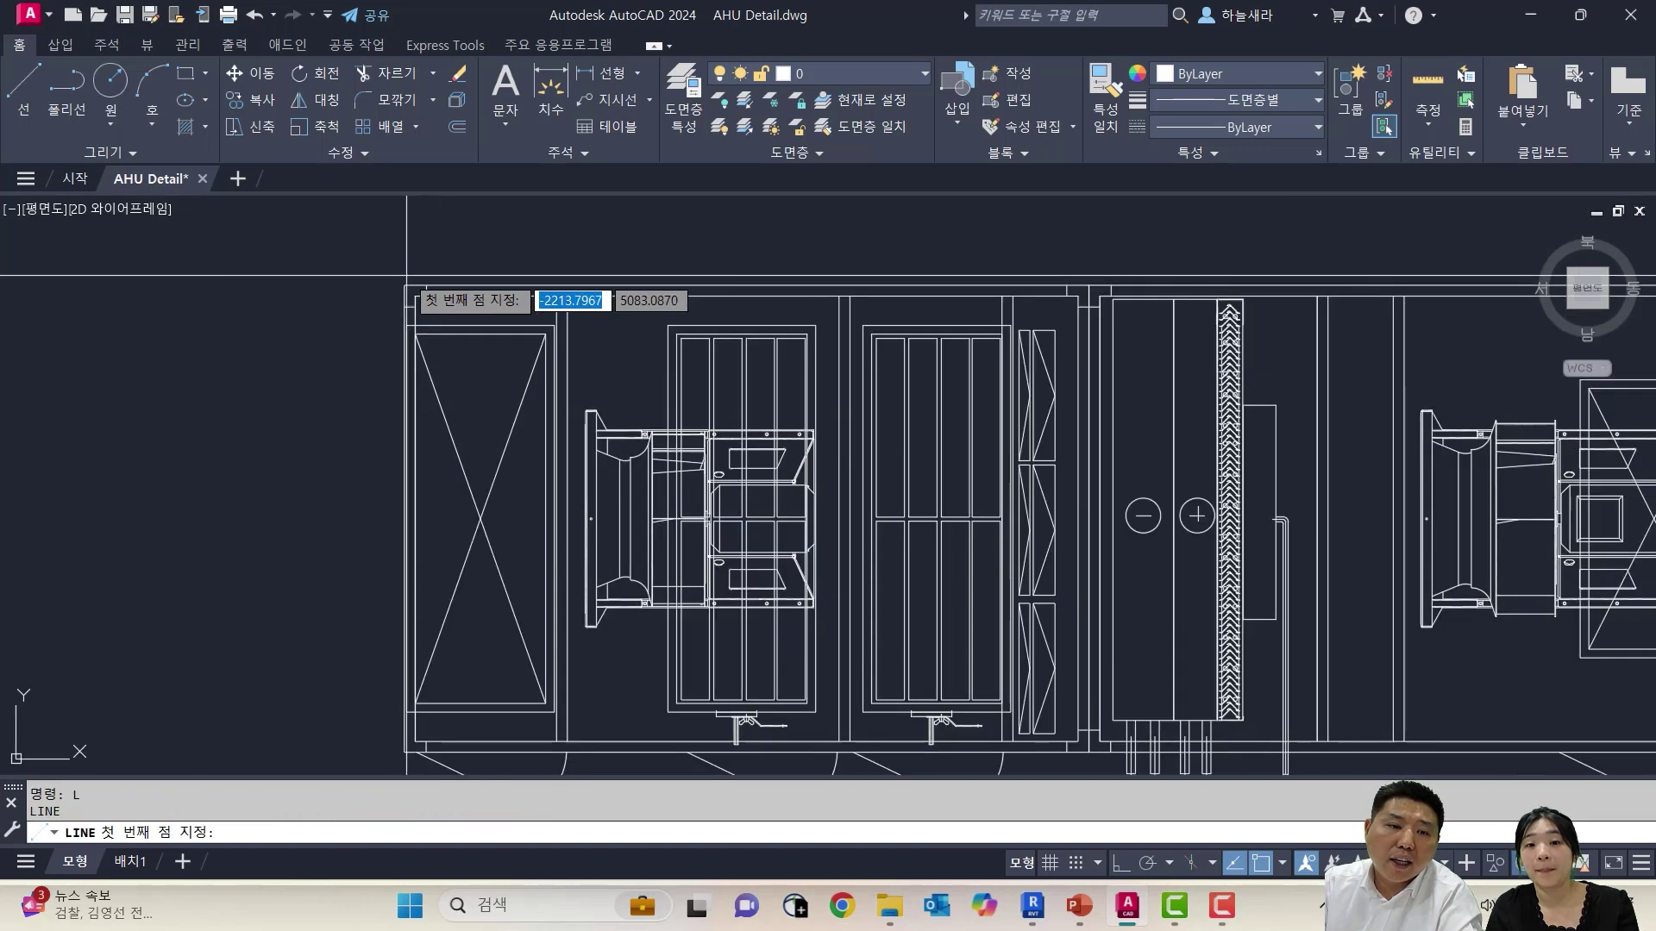
left_click(407, 286)
scroll(627, 360, "down", 6)
key("Escape")
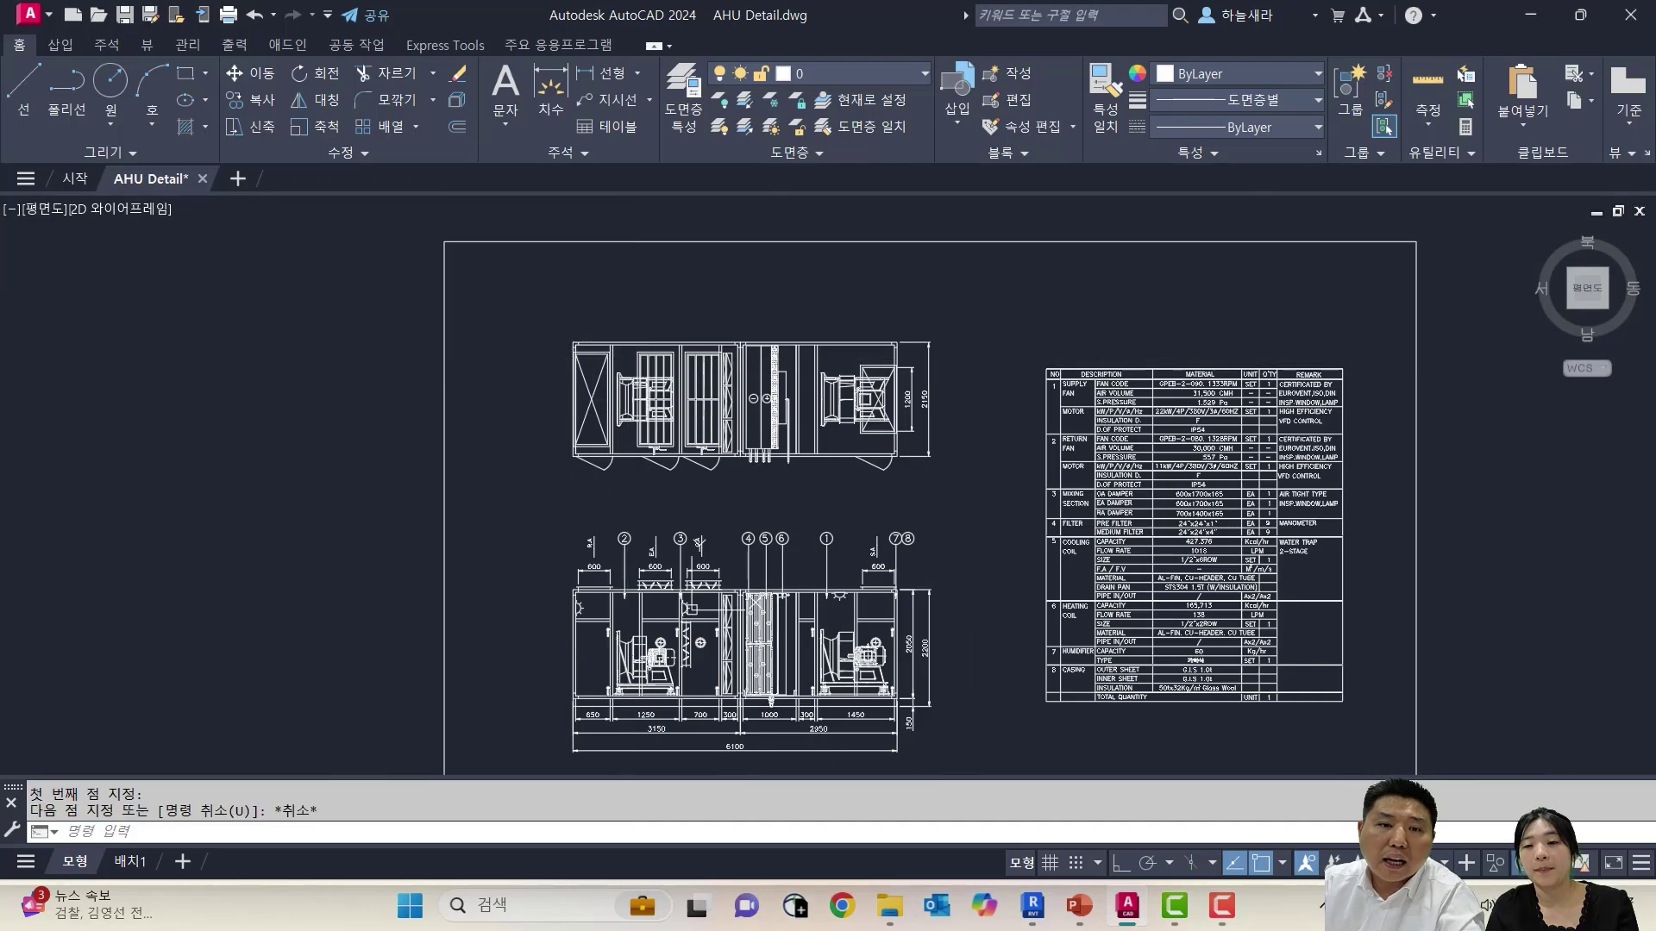
key("Escape")
type("1")
key("Return")
key("Return")
key("Escape")
key("Escape")
type("L")
key("Escape")
Move the whole elevation view with its dimensions, snapping its upper-left corner endpoint onto the plan view's lower-left corner
type("M")
key("Return")
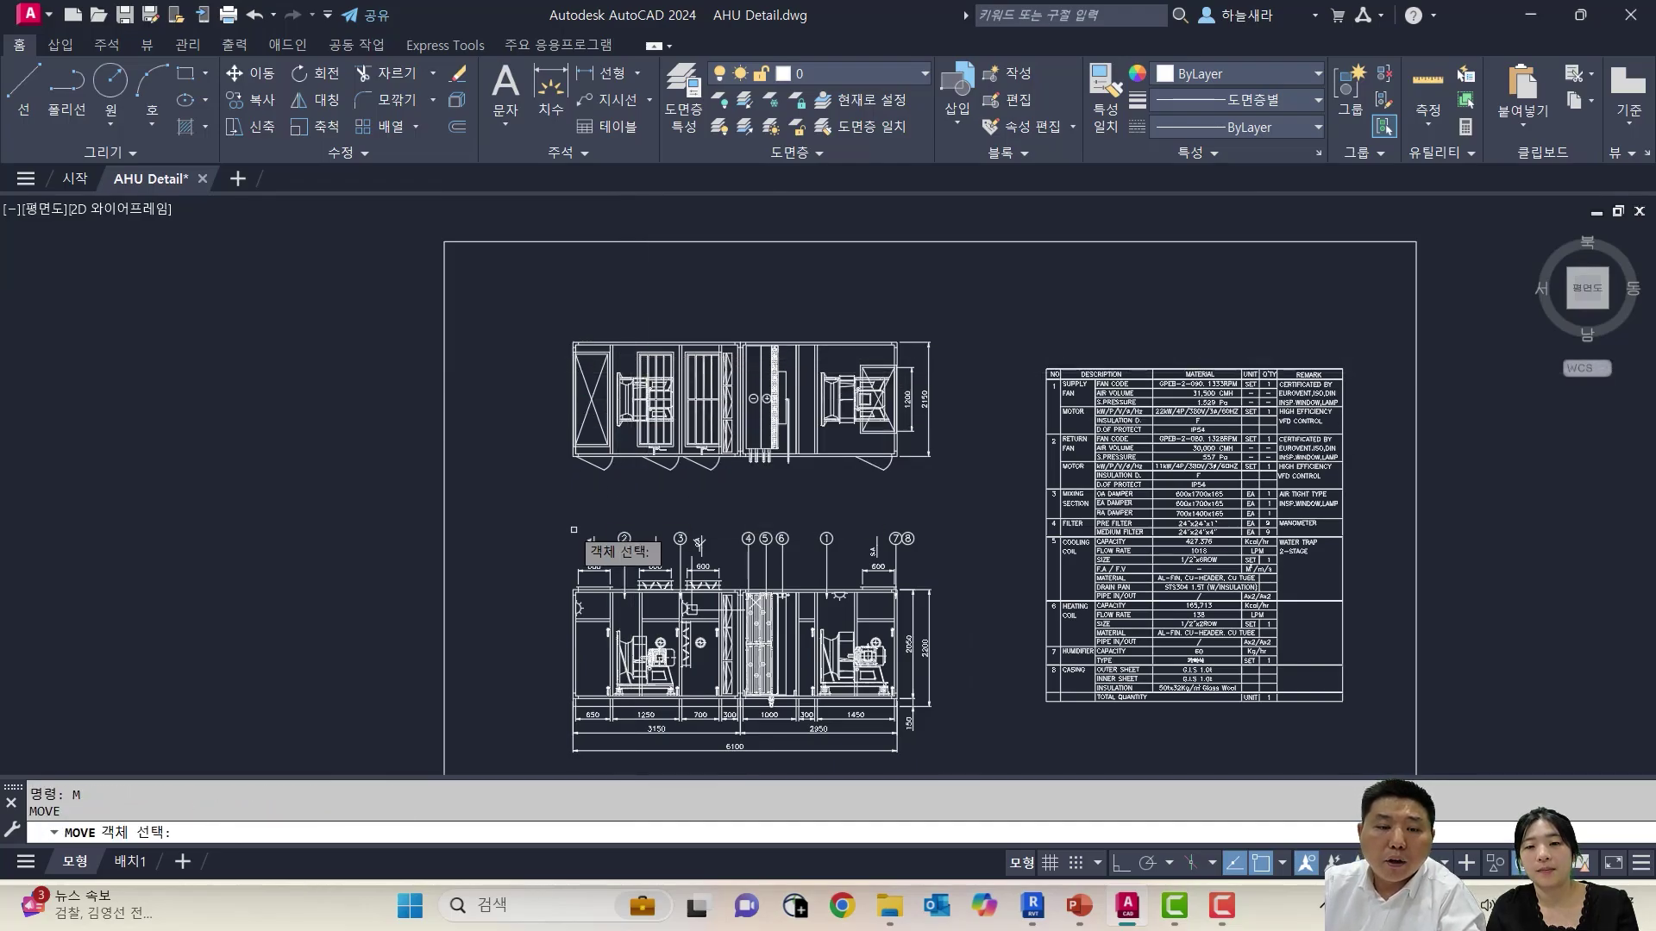
middle_click_drag(569, 534, 577, 473)
left_click(556, 458)
left_click(927, 665)
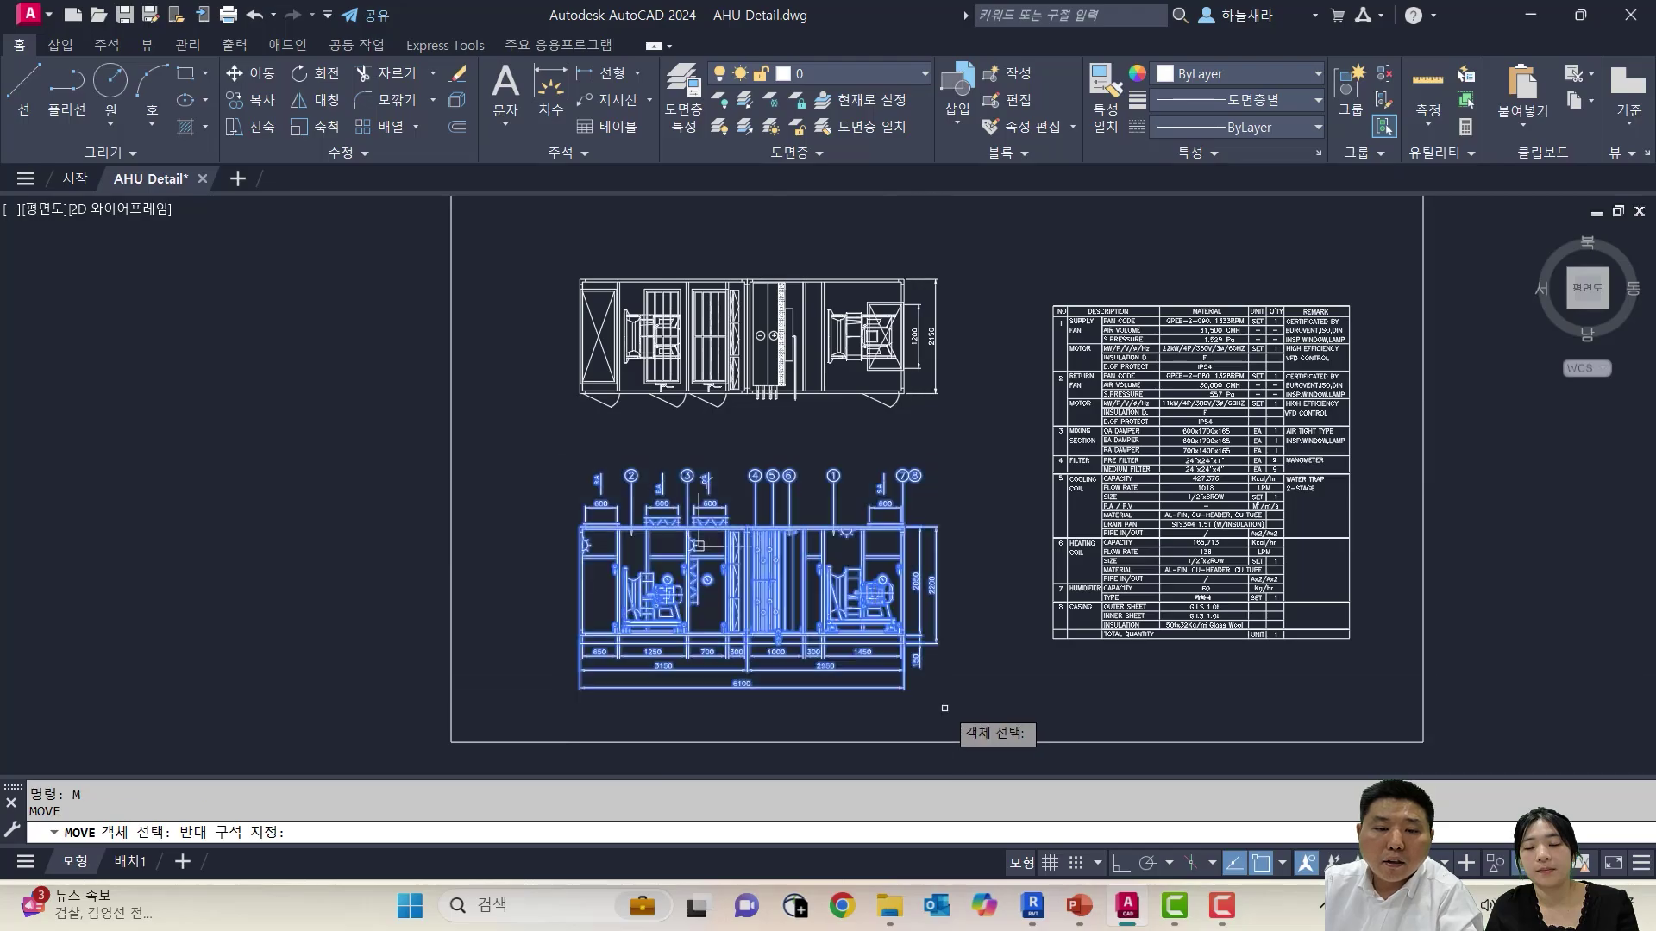
key("Return")
right_click(600, 542, "shift")
key("e")
scroll(599, 536, "up", 6)
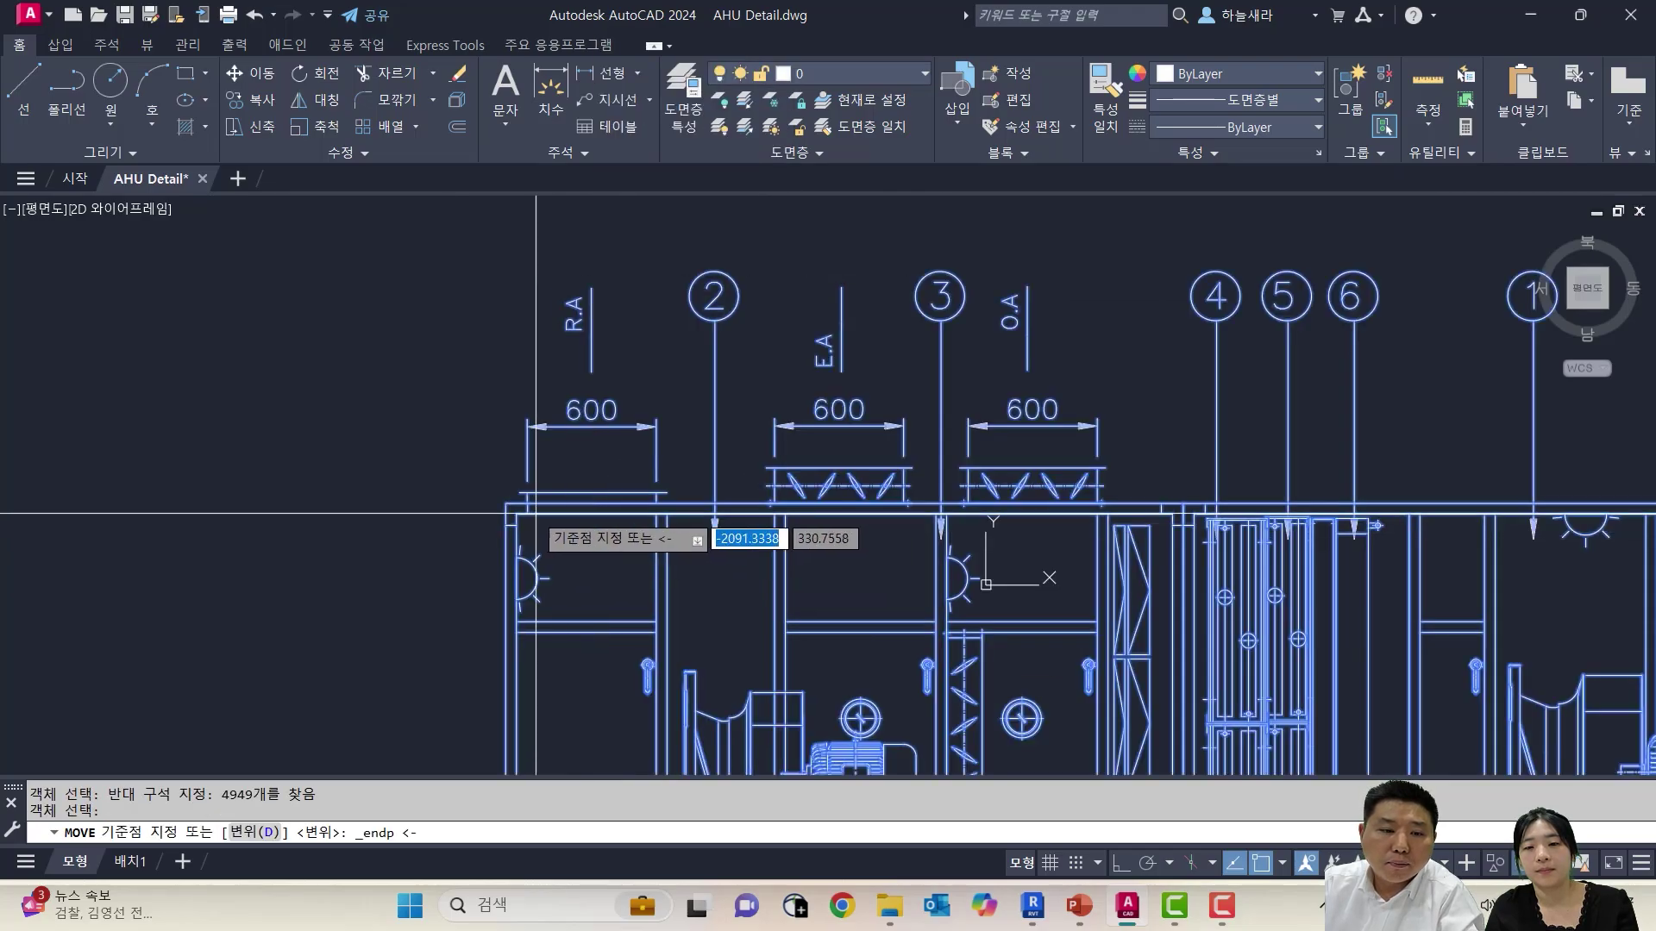
left_click(591, 544)
scroll(590, 544, "down", 4)
right_click(562, 347, "shift")
key("e")
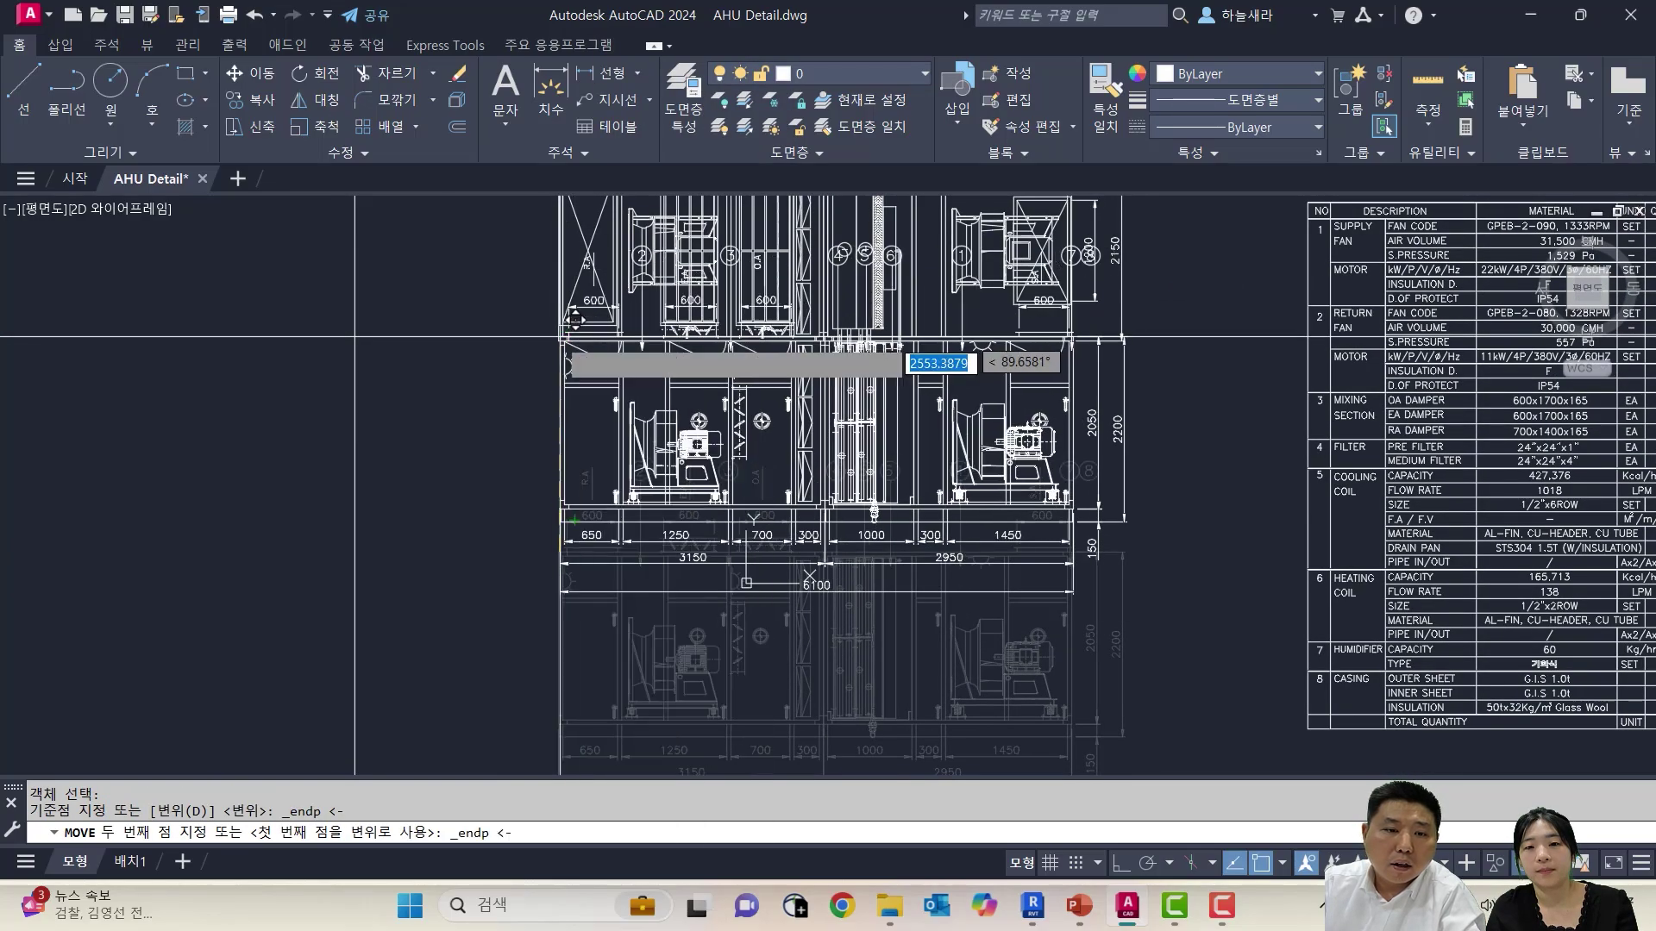
scroll(561, 344, "up", 5)
left_click(565, 339)
scroll(614, 367, "down", 3)
scroll(629, 372, "down", 2)
key("Escape")
Try to move the elevation view down away from the plan view with Ortho mode, and undo the move
type("m")
key("space")
type("p")
key("space")
key("space")
left_click(878, 395)
middle_click_drag(906, 492, 909, 474)
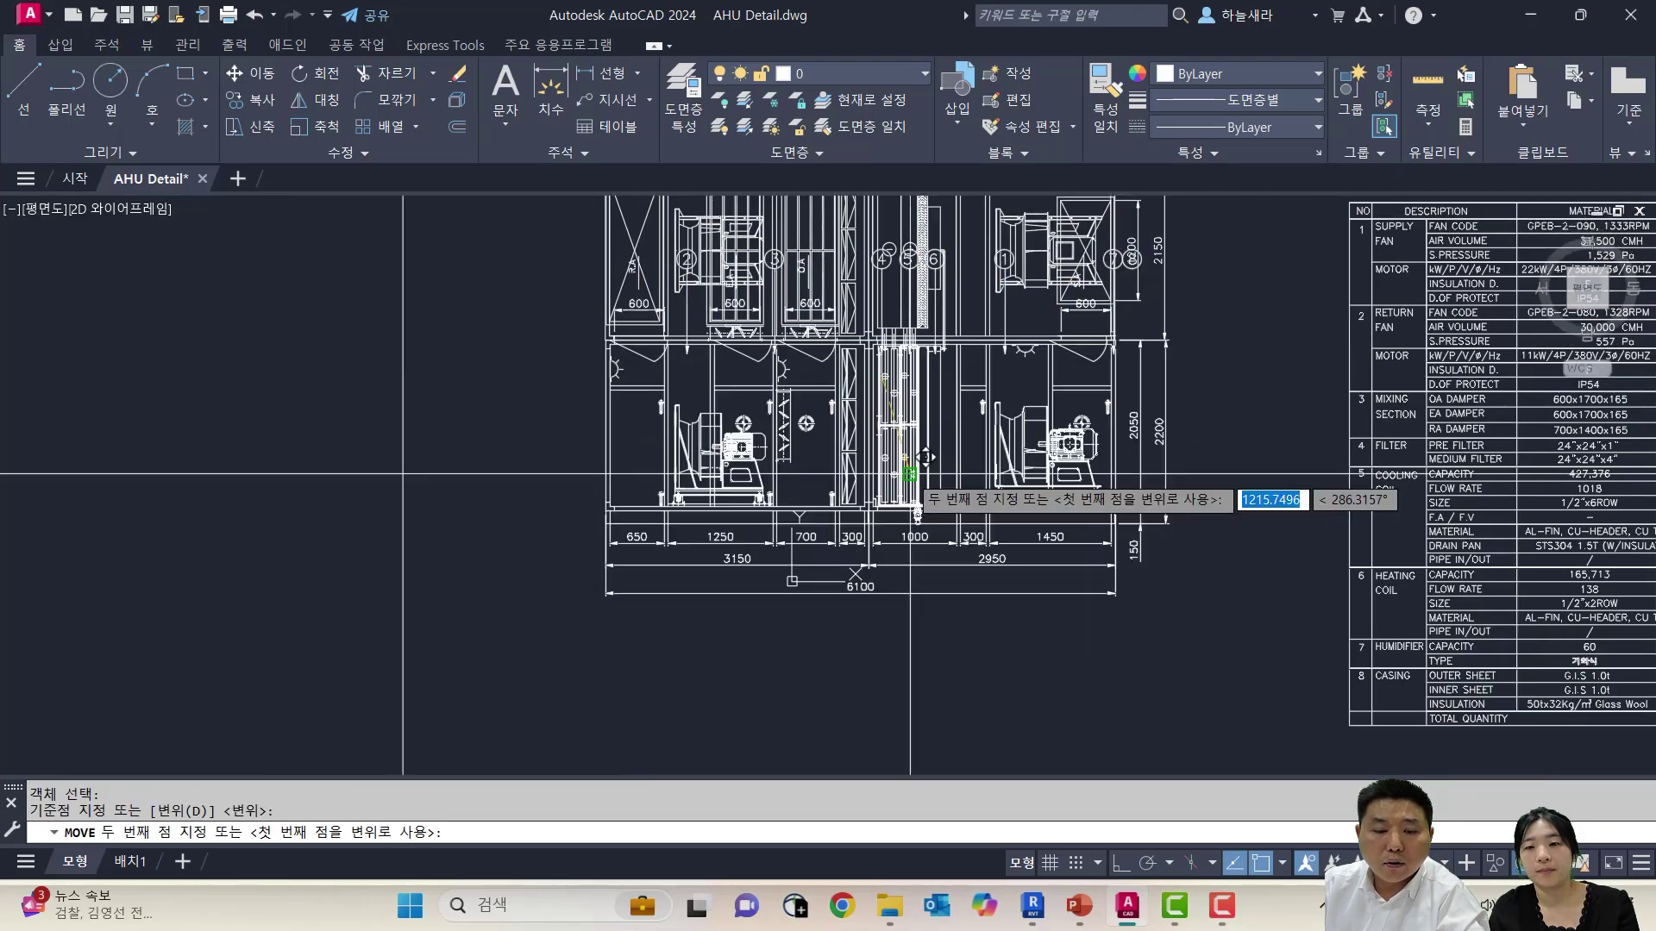
key("F8")
left_click(947, 542)
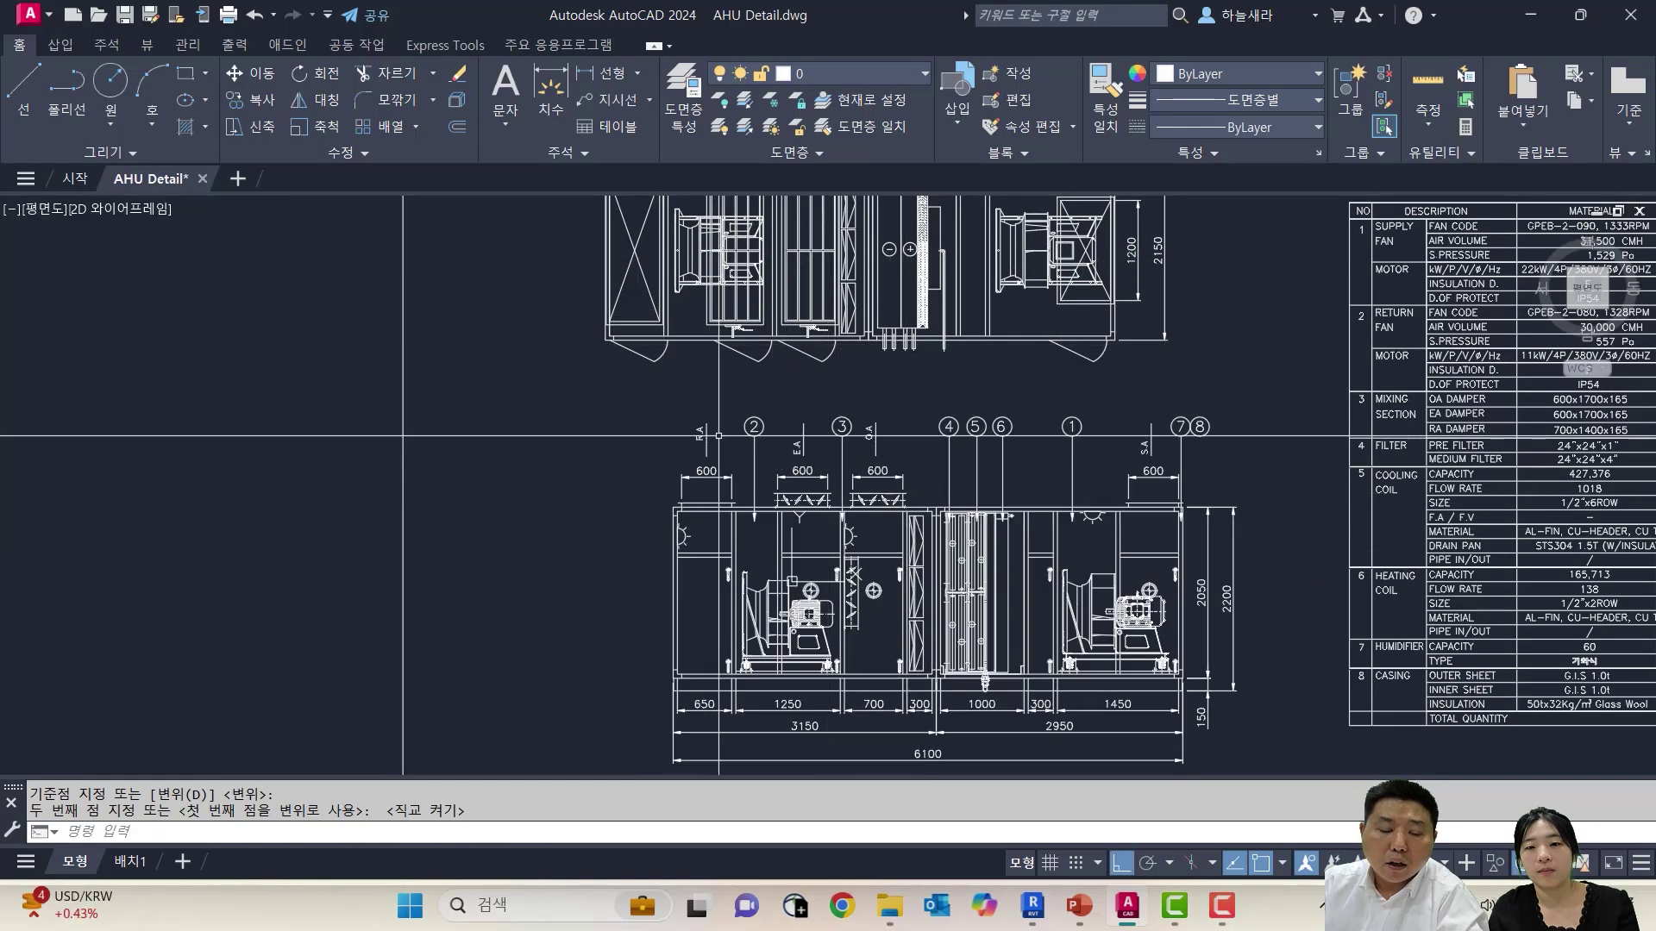
key("ctrl+z")
Move the previously selected elevation view straight down with Ortho mode on, clear of the plan view
type("m")
key("space")
type("p")
key("space")
key("space")
left_click(1285, 375)
key("F8")
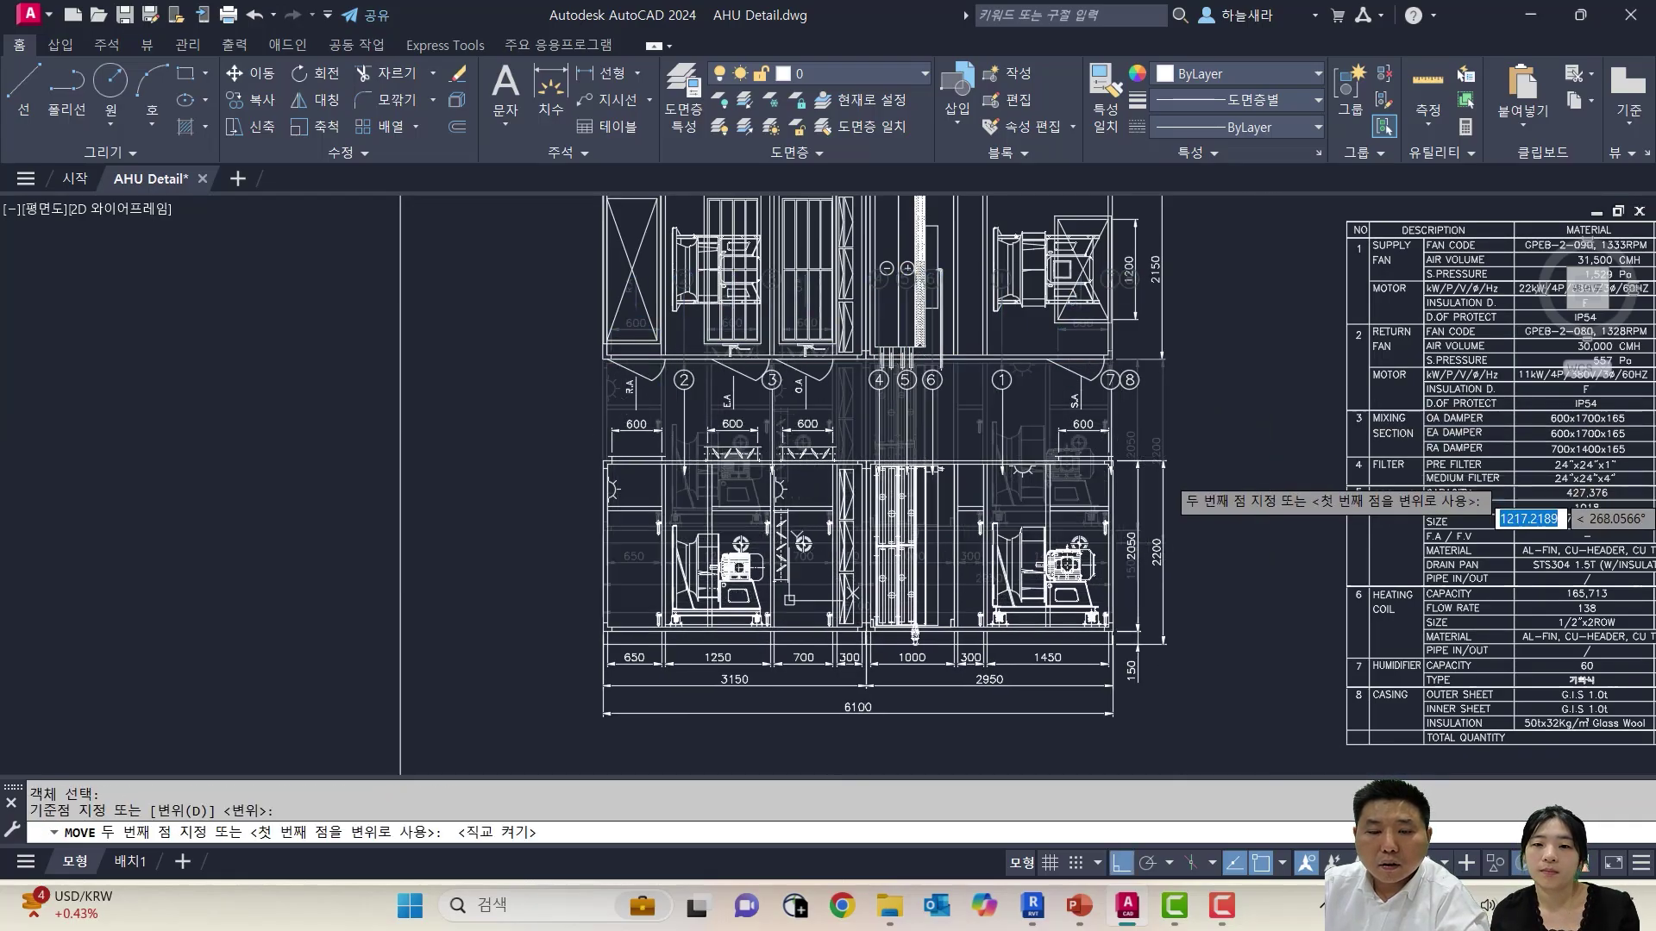
left_click(1264, 522)
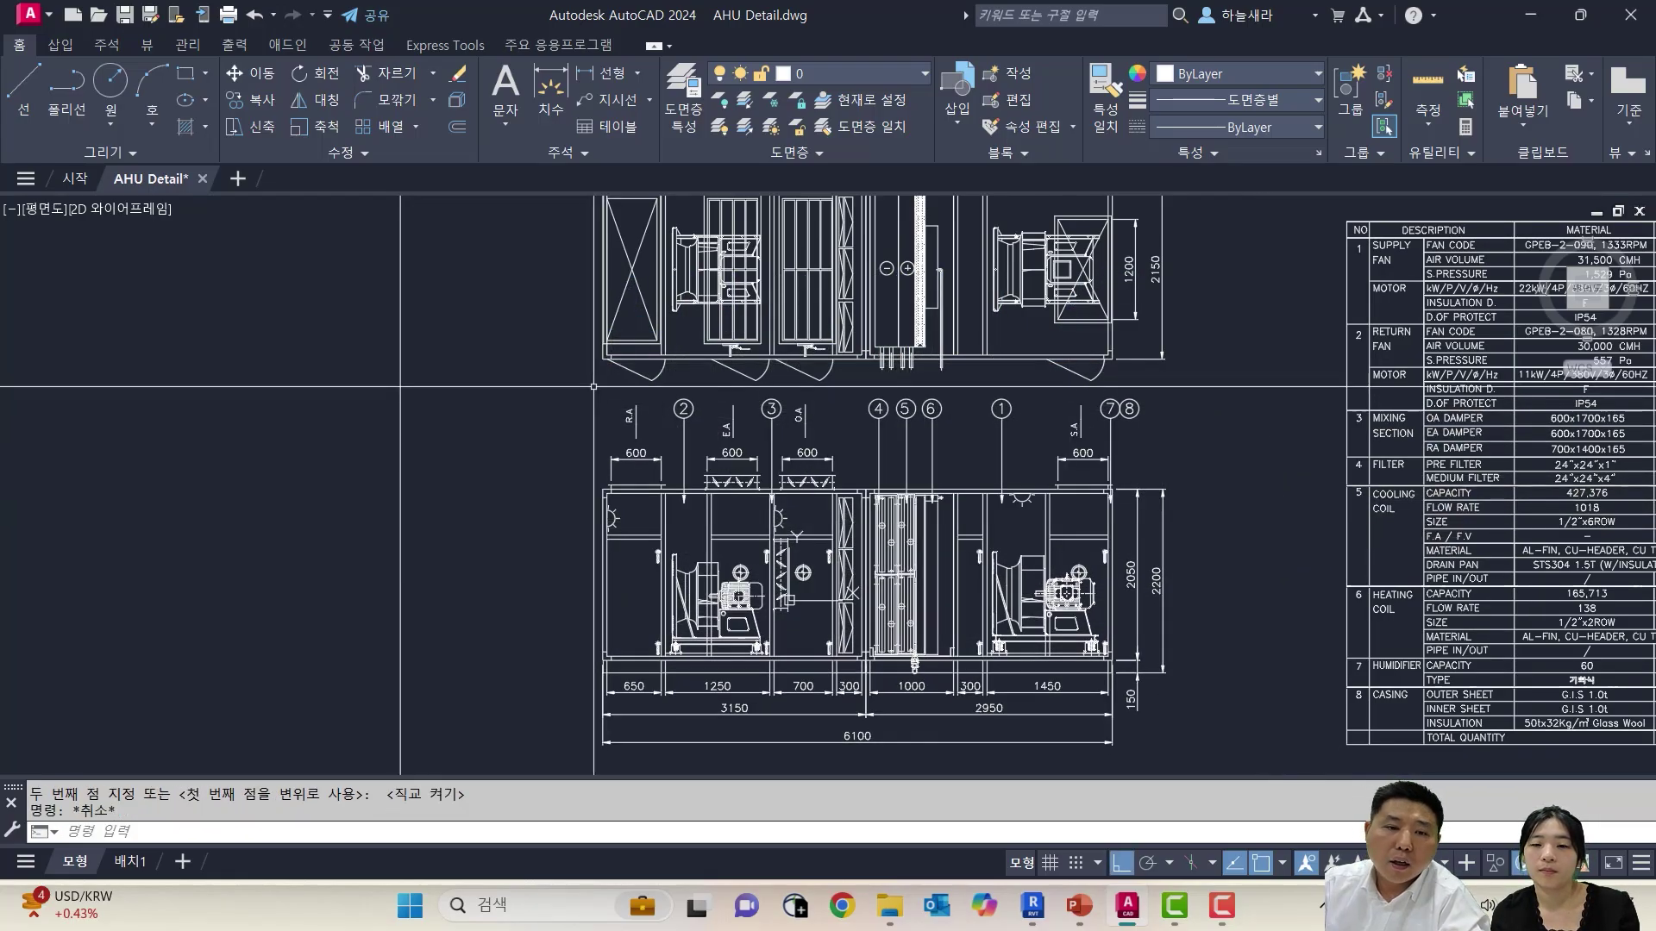
key("Escape")
key("Escape")
type("l")
key("space")
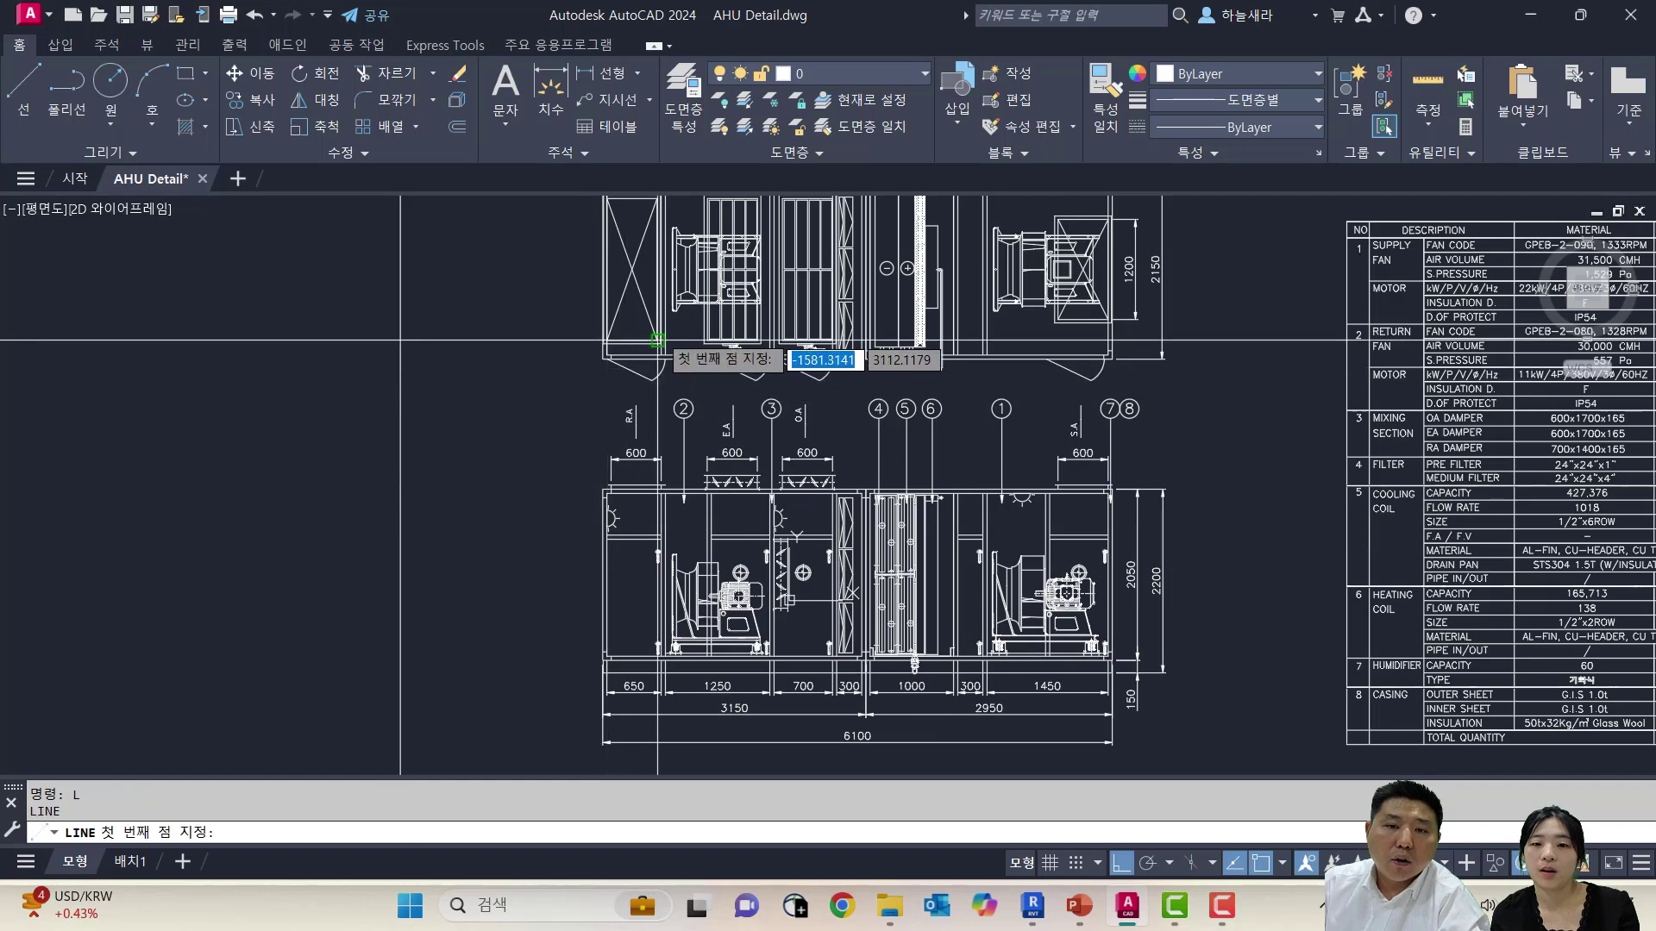
middle_click_drag(660, 336, 667, 366)
key("Escape")
key("Escape")
key("space")
key("Escape")
Set the current colour to red 153,27,30 and draw a vertical line about 7800 units long from the plan's upper-left corner down past the elevation
left_click(1221, 72)
left_click(1229, 151)
type("l")
key("space")
scroll(674, 258, "up", 3)
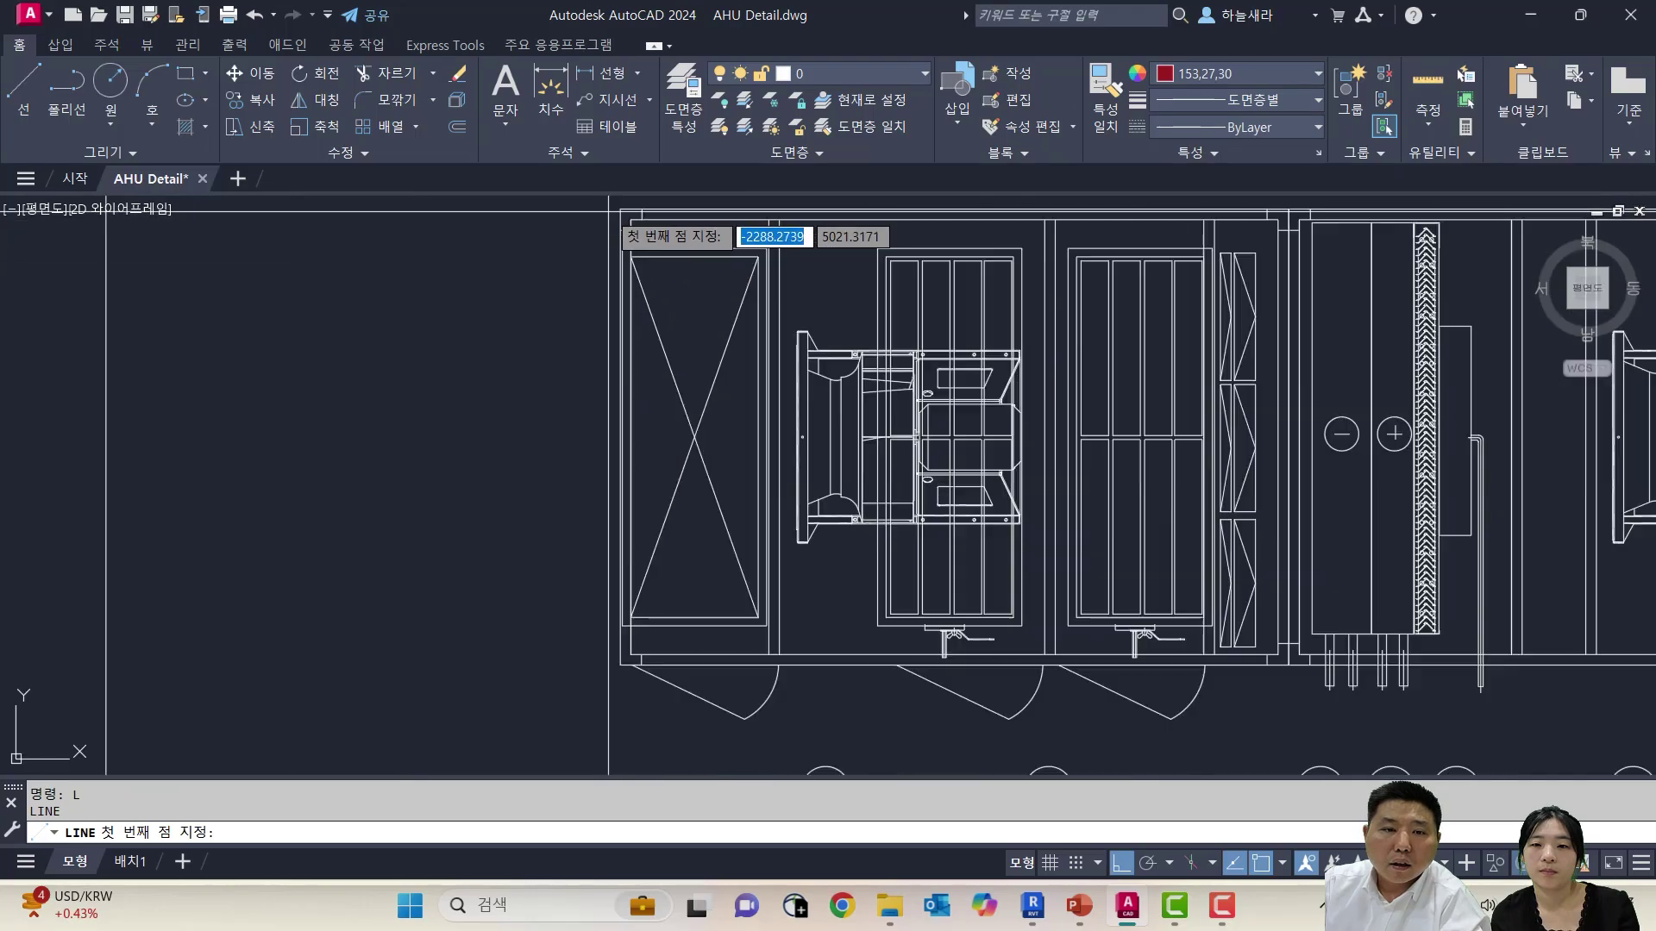
left_click(611, 211)
scroll(863, 380, "down", 7)
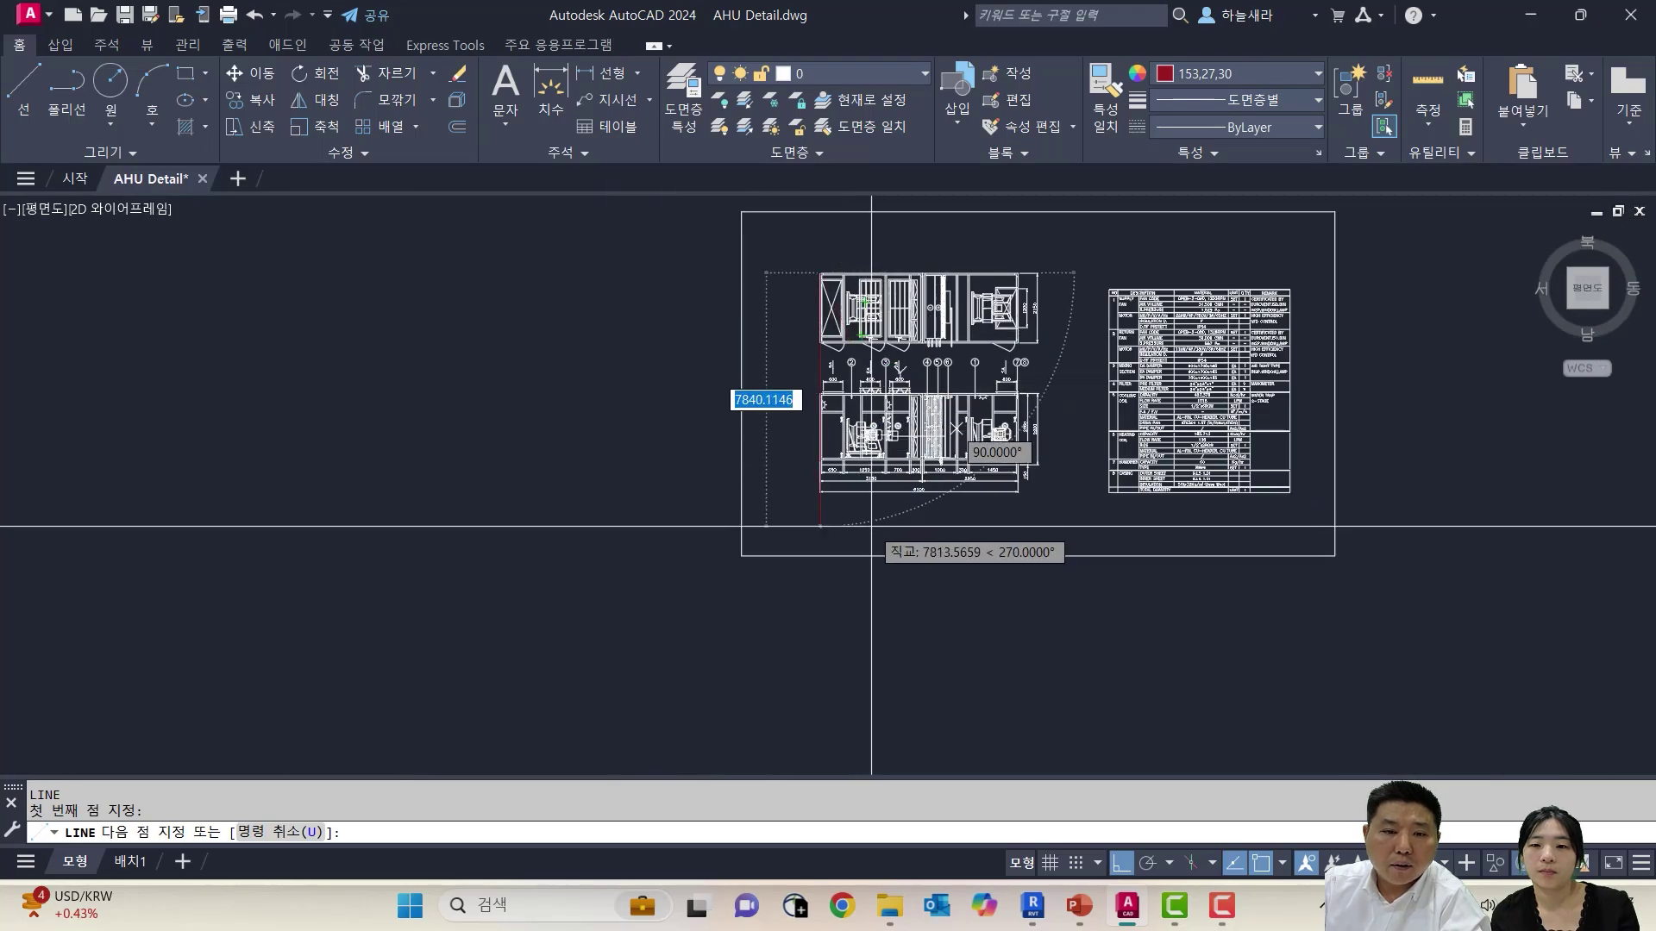
left_click(850, 528)
key("Escape")
key("Escape")
type("c")
key("space")
key("Escape")
type("c")
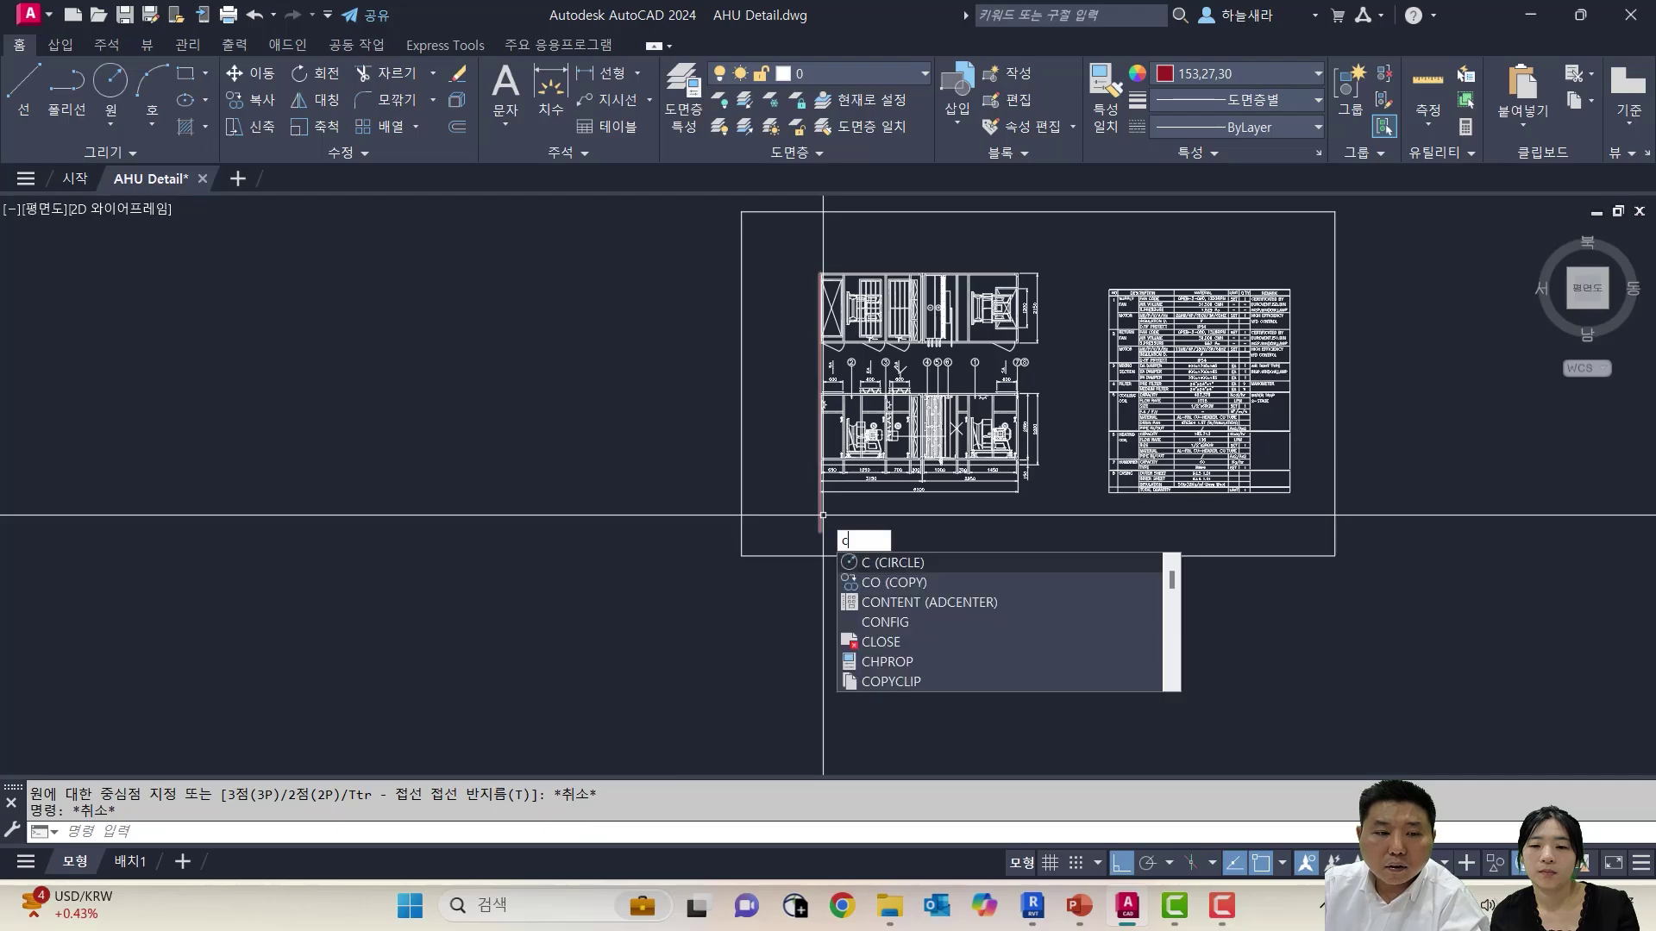
key("space")
key("Escape")
Copy the red vertical line from the plan view's upper-left corner endpoint to its upper-right corner endpoint
type("Co")
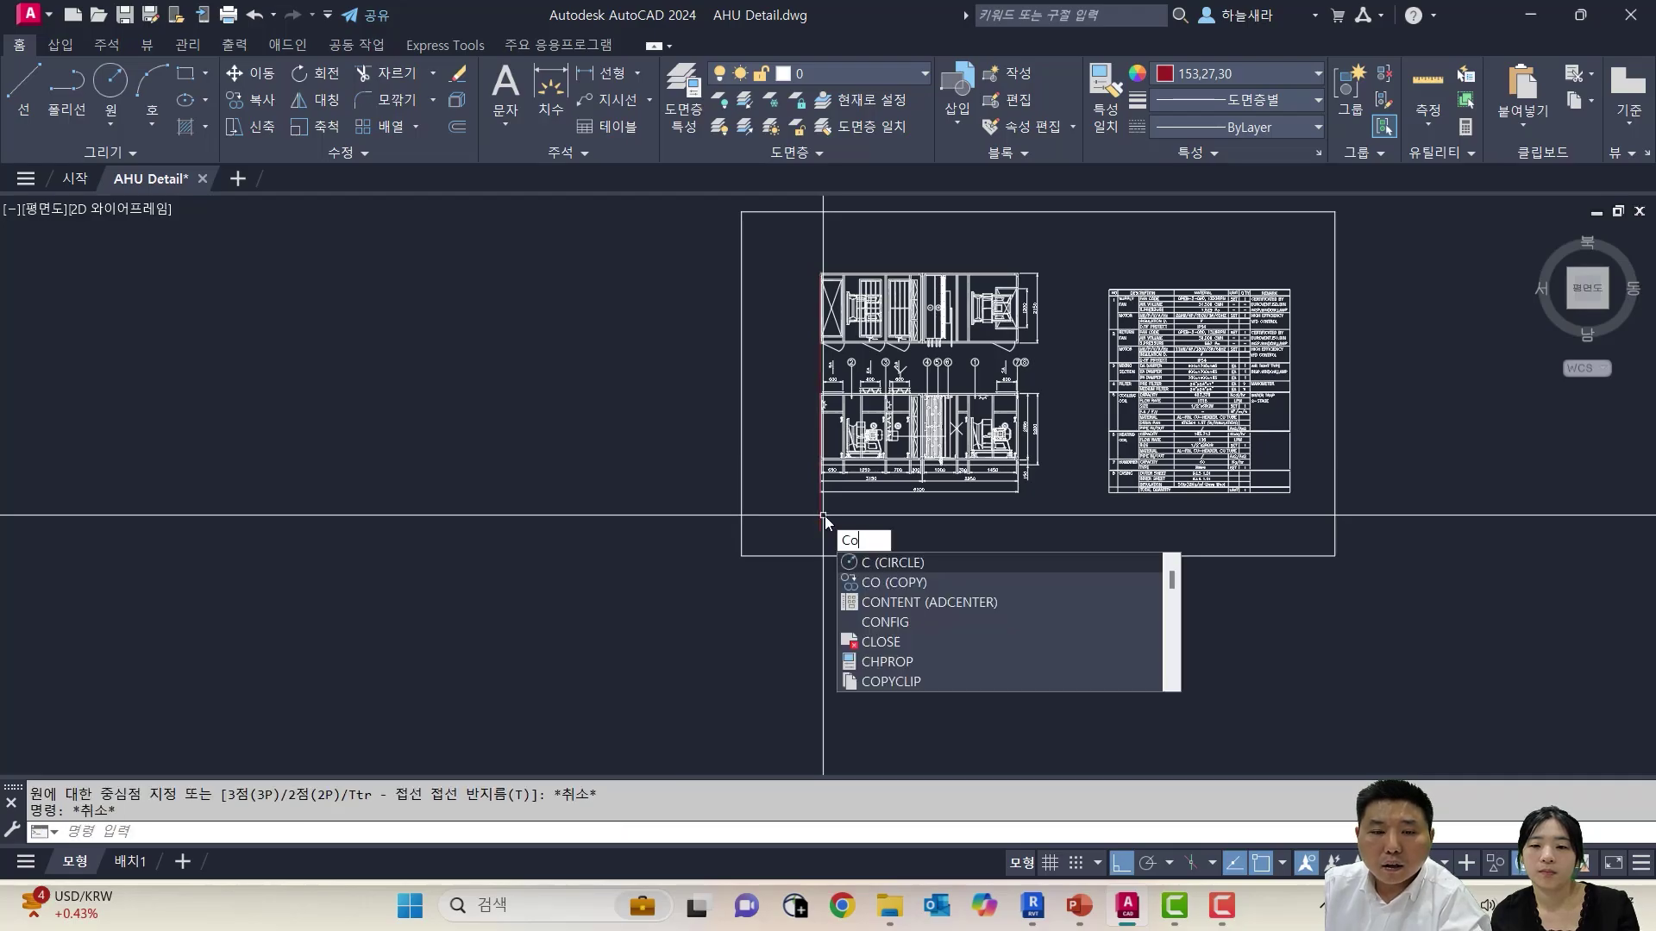
key("space")
left_click(821, 517)
key("space")
scroll(837, 301, "up", 4)
right_click(836, 299, "shift")
left_click(887, 432)
scroll(793, 298, "up", 2)
left_click(783, 297)
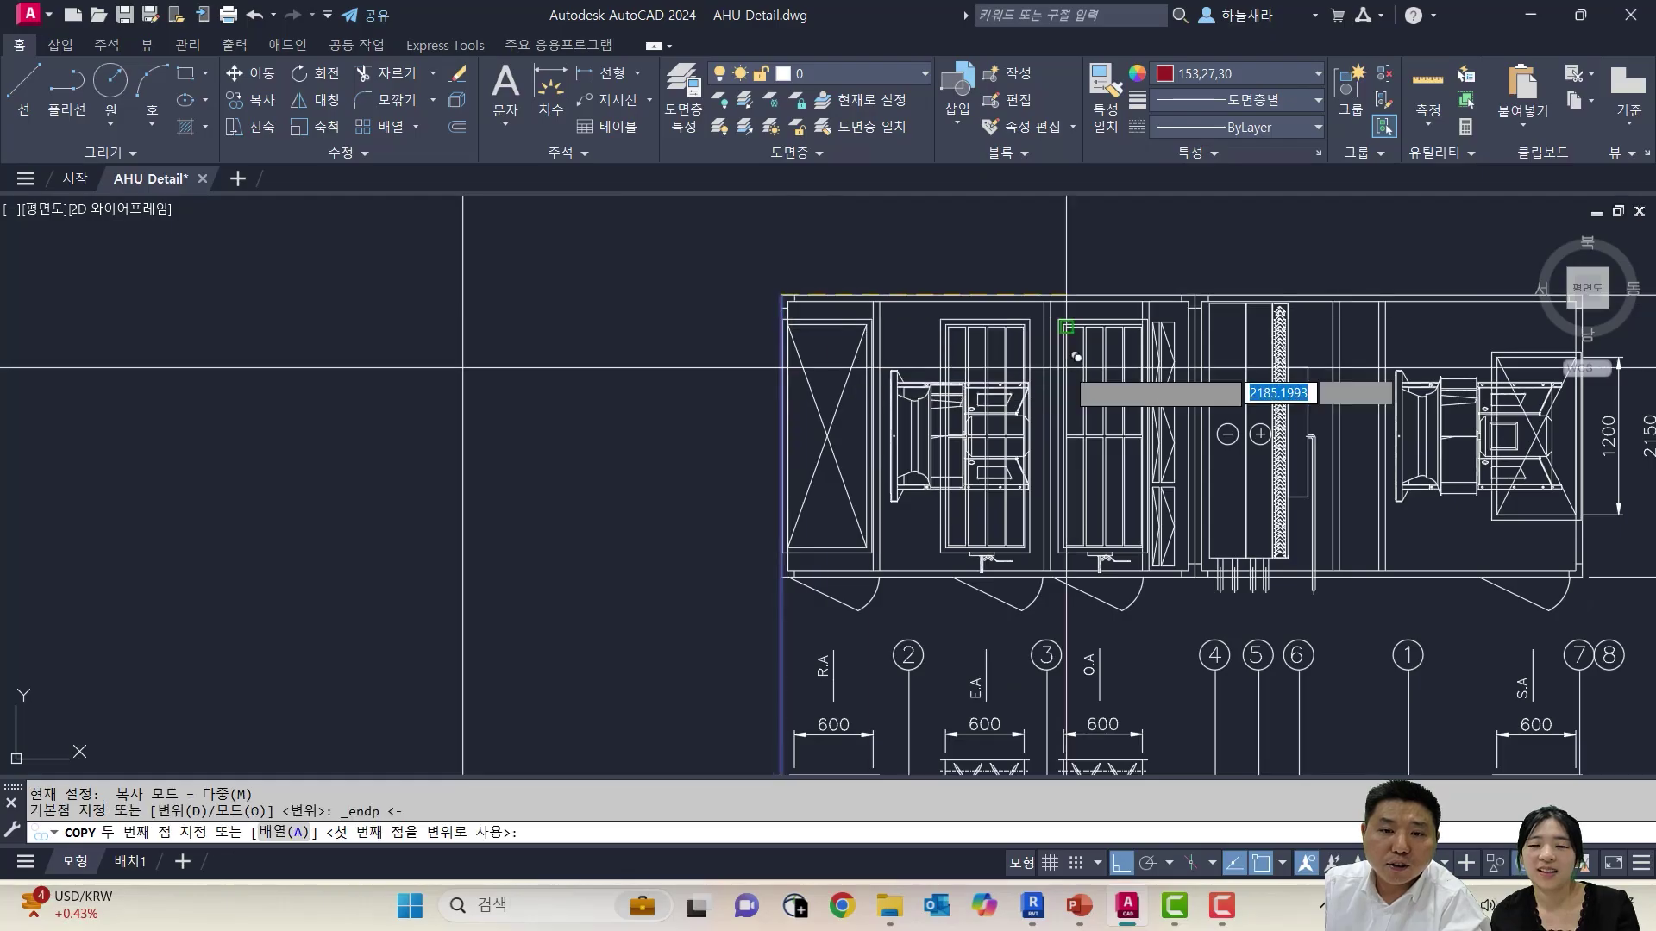
scroll(1067, 367, "down", 3)
scroll(1028, 309, "up", 3)
right_click(1028, 309, "shift")
left_click(1070, 451)
scroll(860, 288, "up", 3)
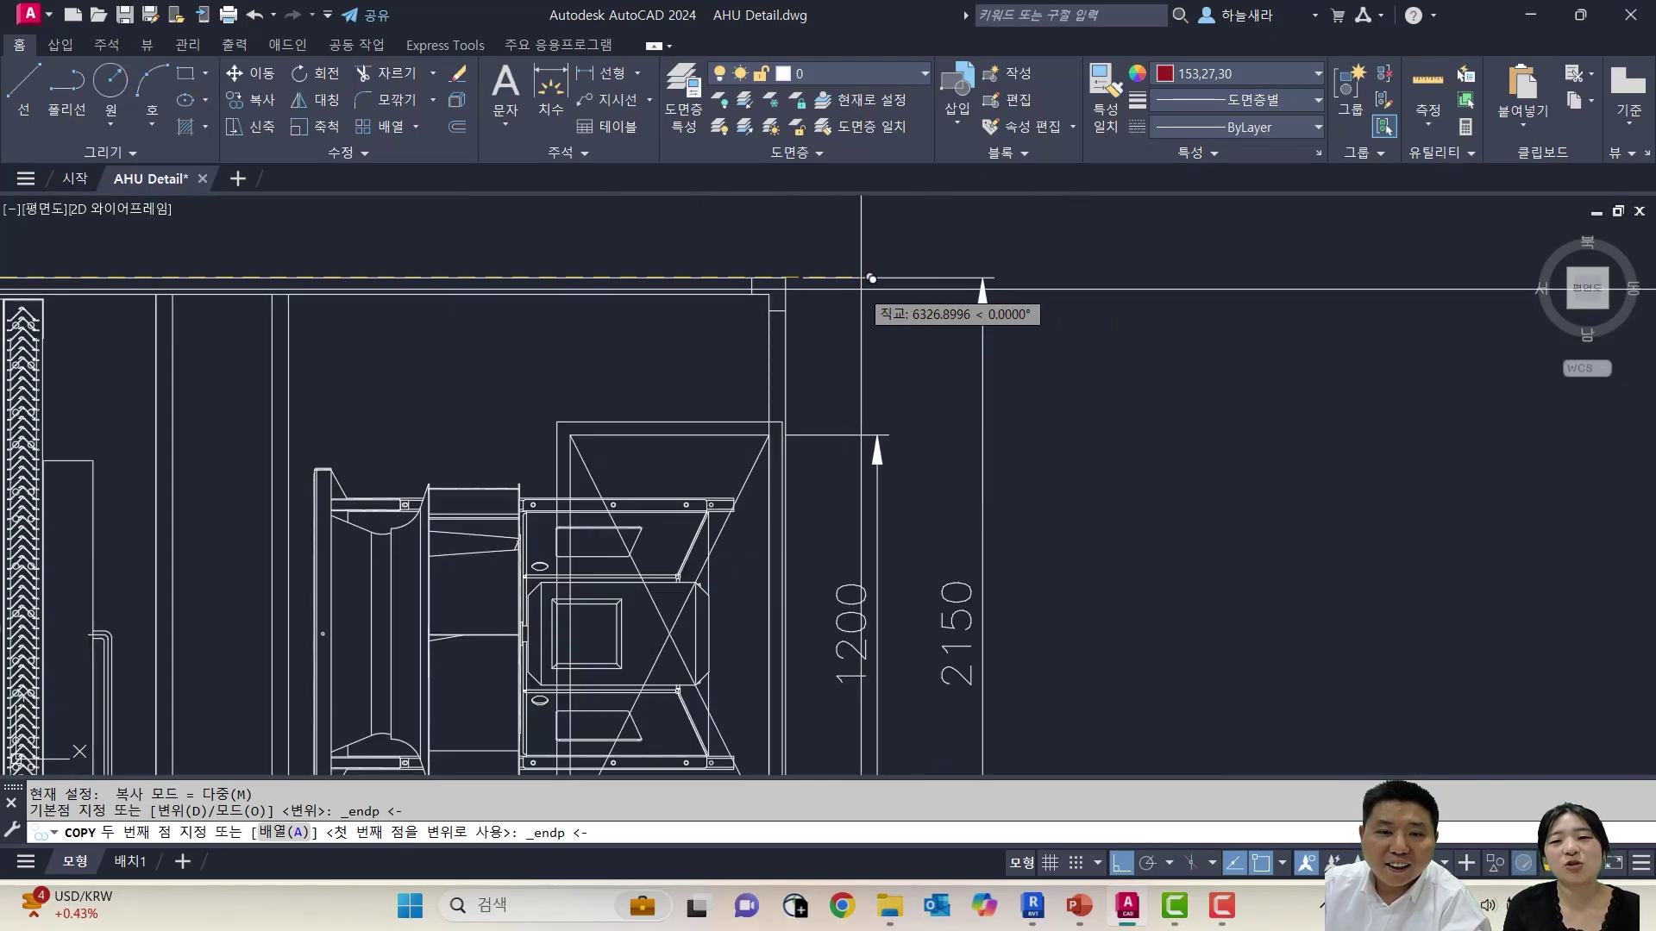
key("Escape")
key("Escape")
scroll(784, 360, "down", 6)
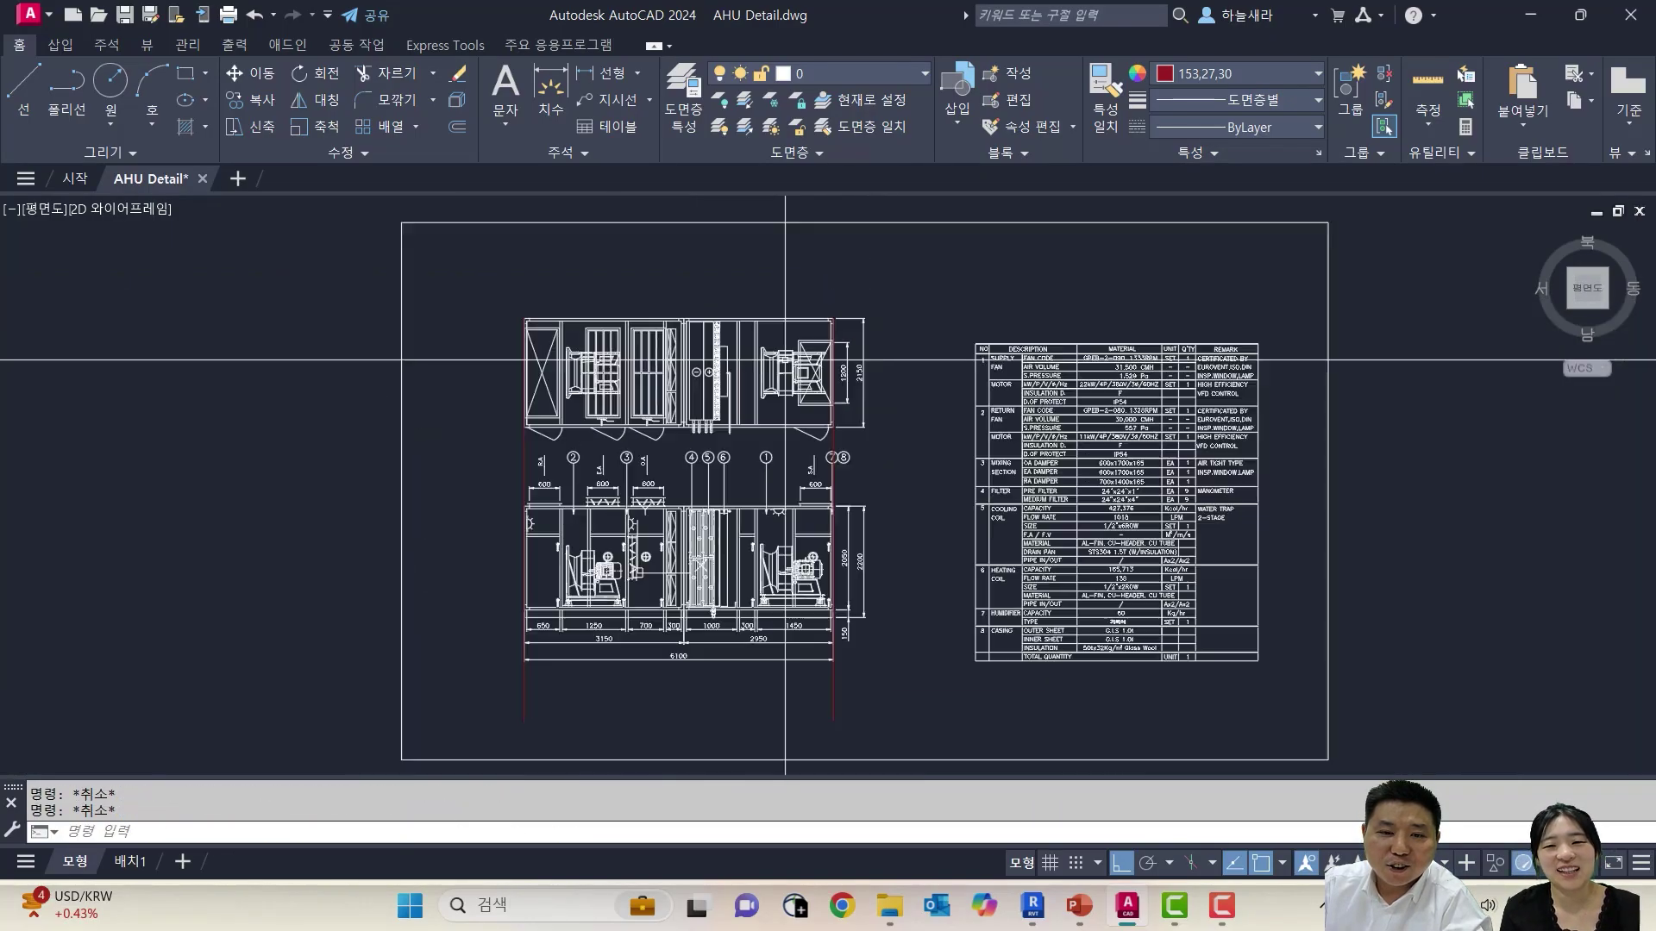
Examine how the plan and elevation views line up between the two red guide lines
scroll(532, 560, "up", 4)
scroll(966, 446, "down", 2)
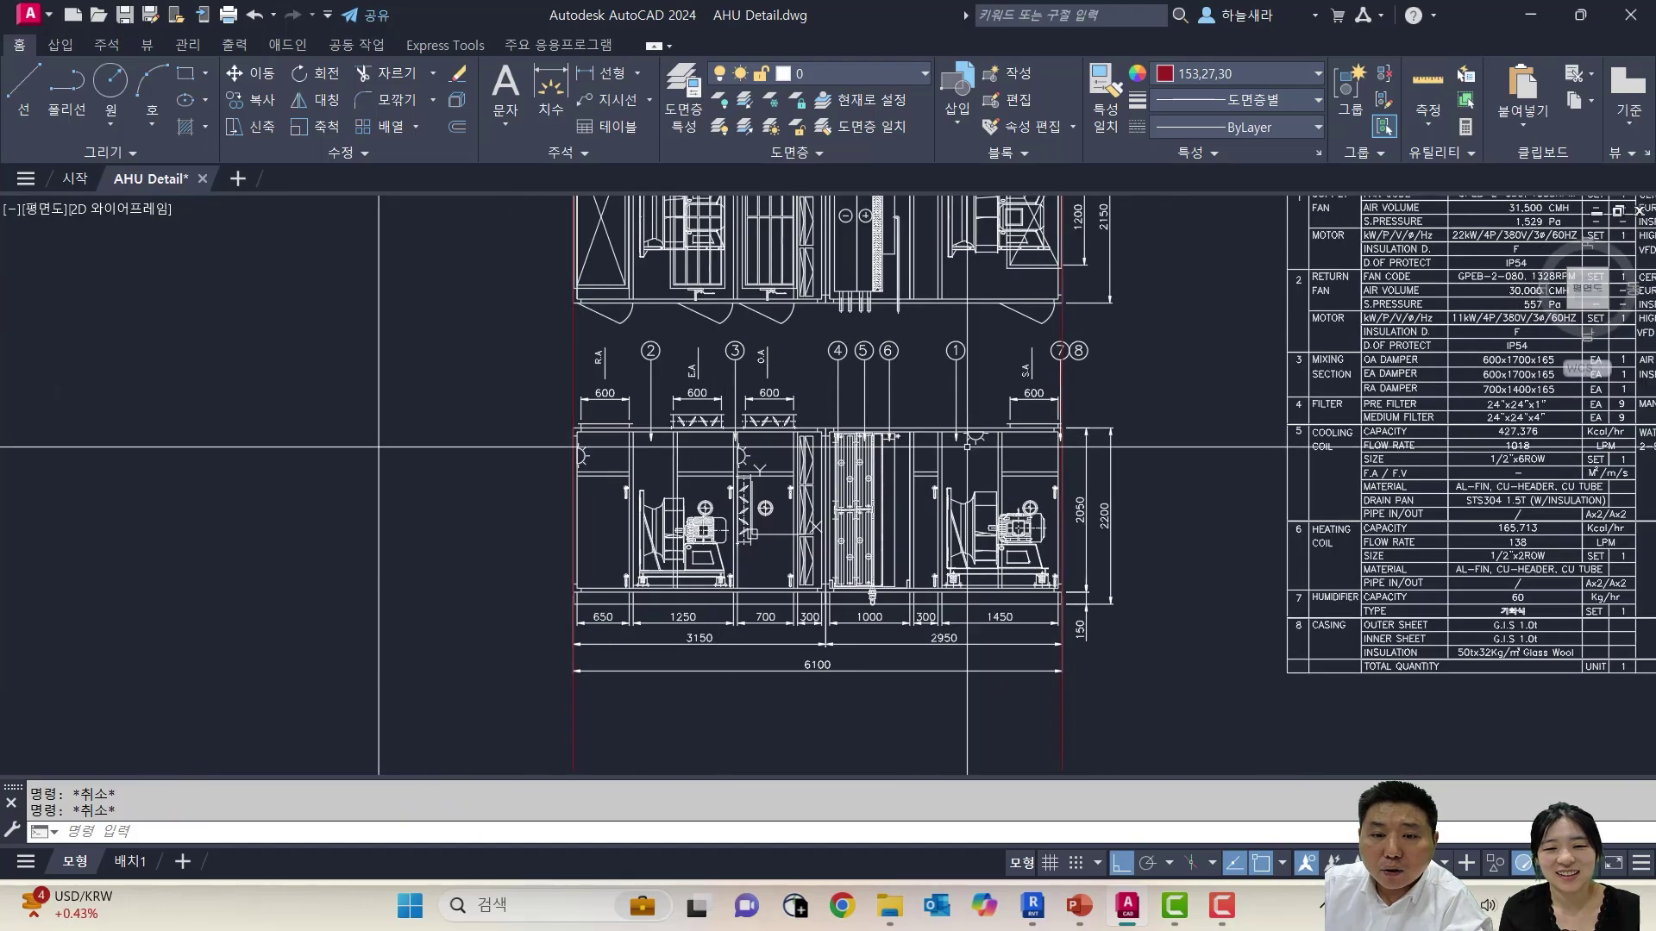
scroll(1108, 446, "up", 4)
scroll(1018, 438, "down", 2)
middle_click_drag(701, 403, 1019, 397)
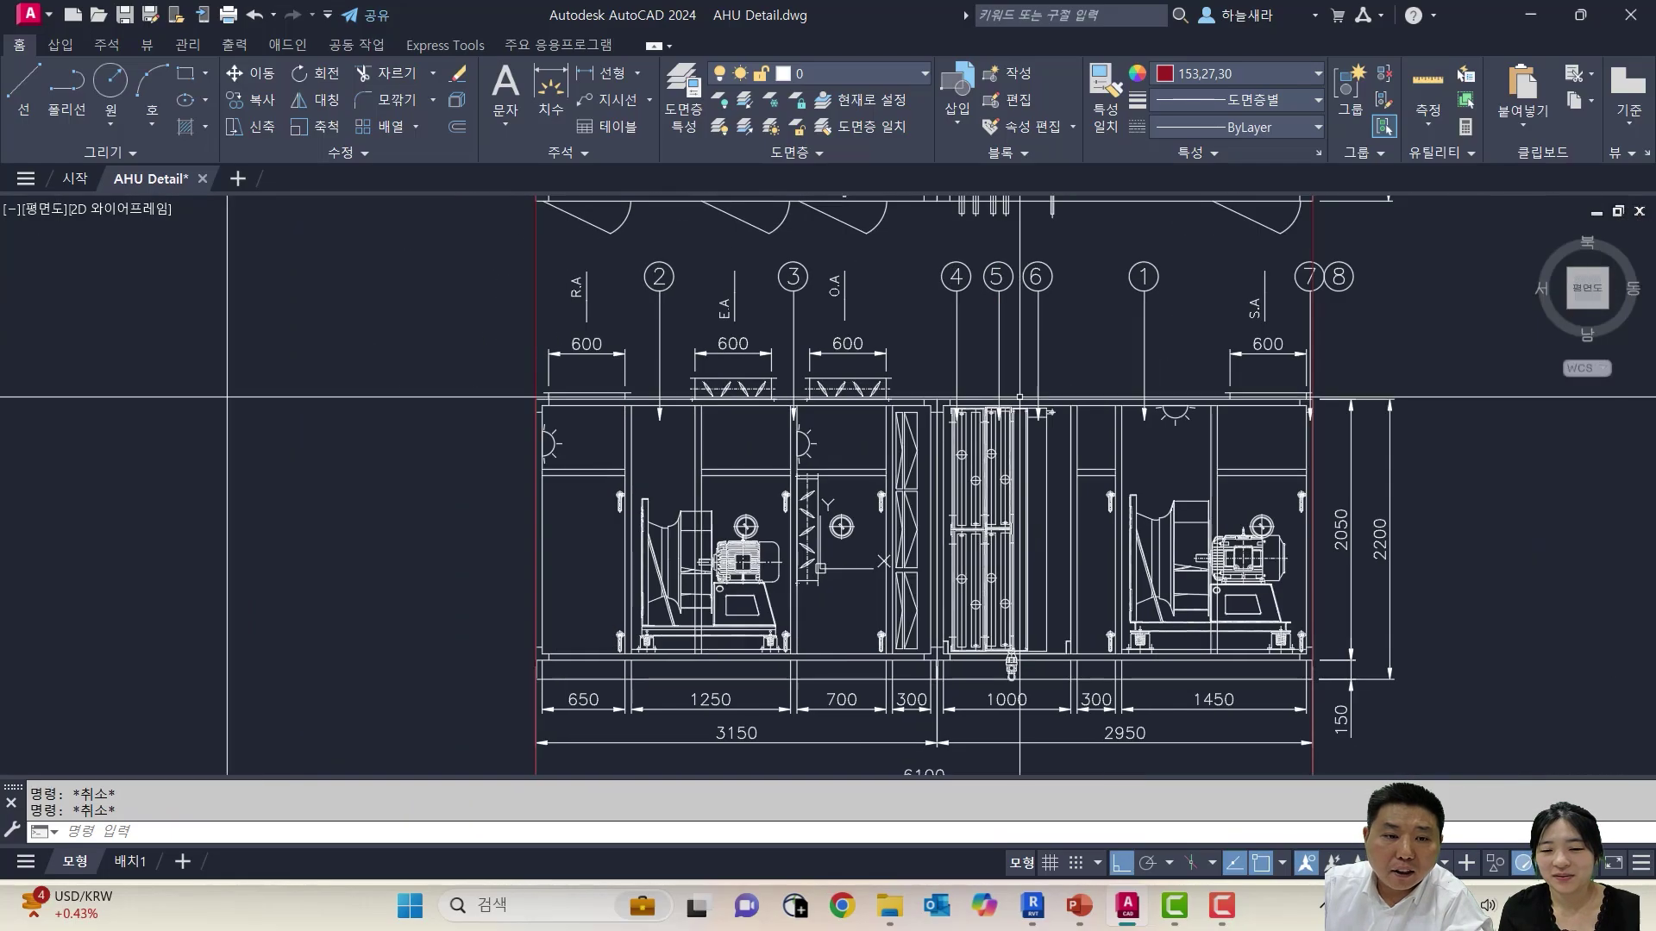
scroll(843, 257, "down", 3)
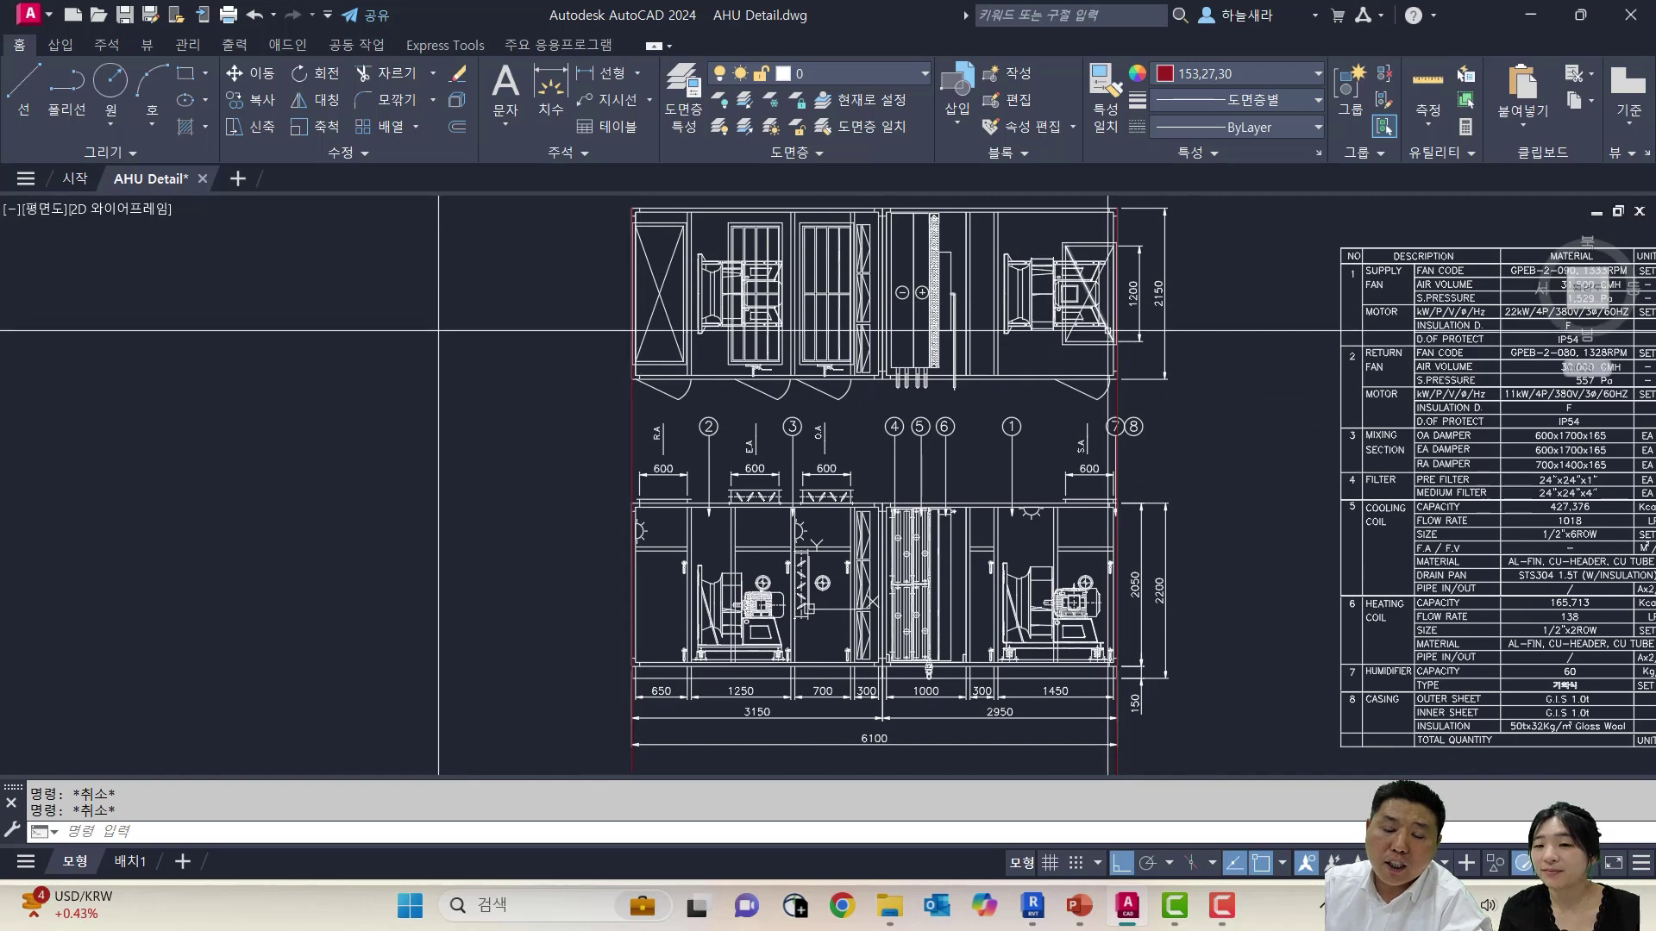
middle_click_drag(720, 363, 786, 402)
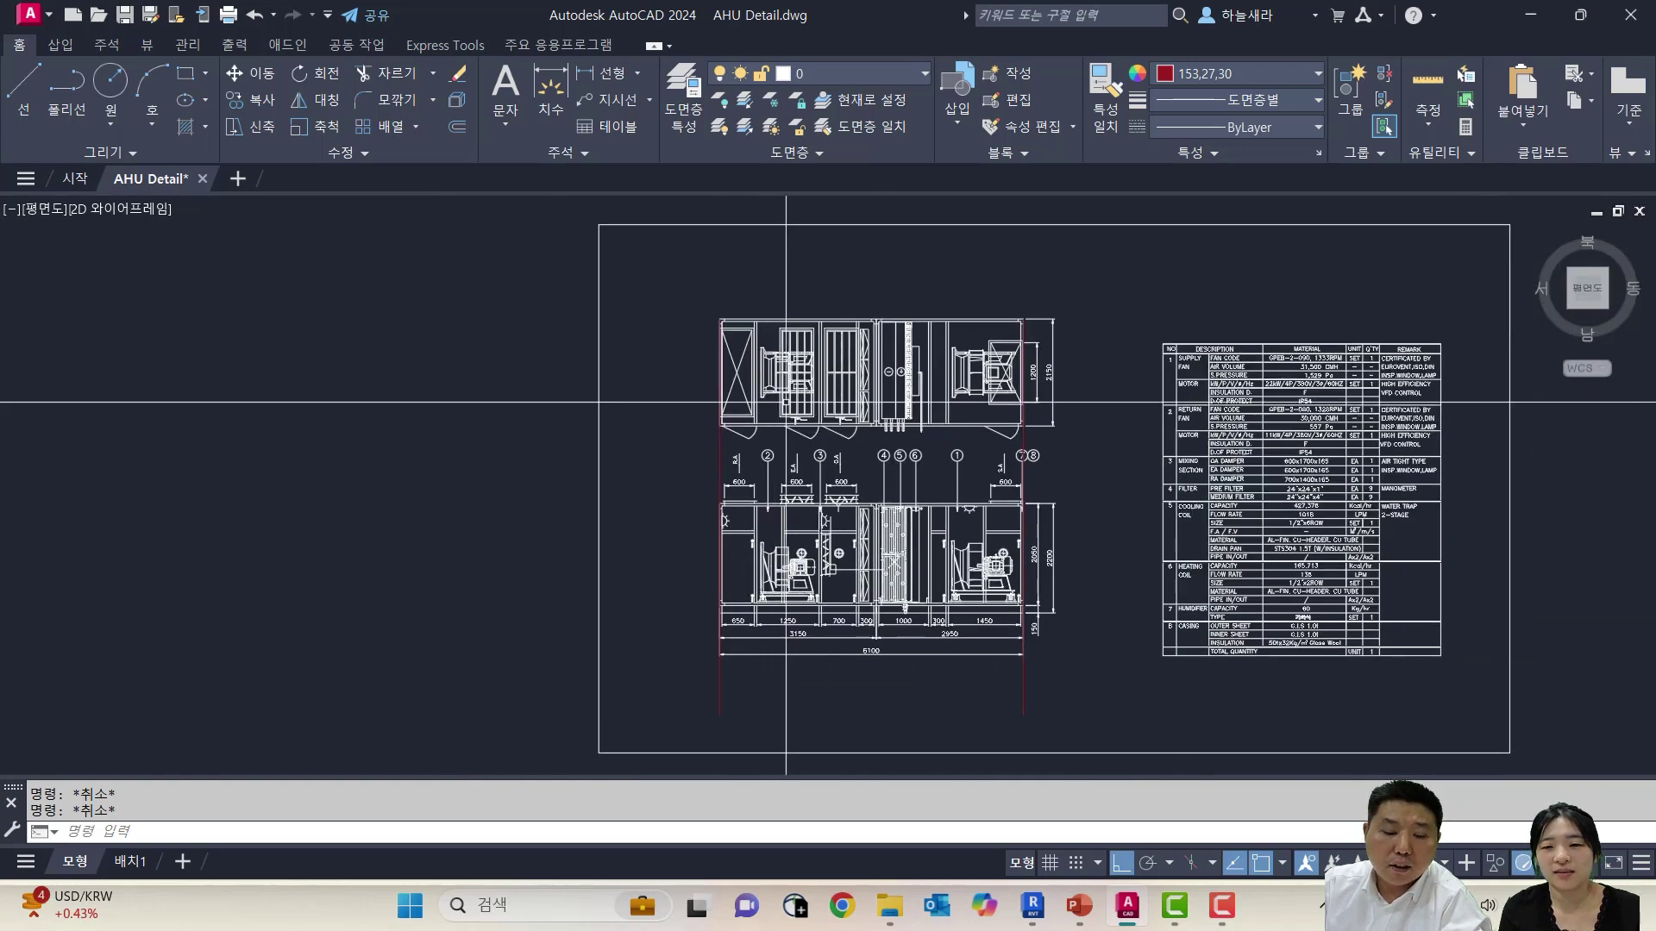
scroll(751, 485, "up", 3)
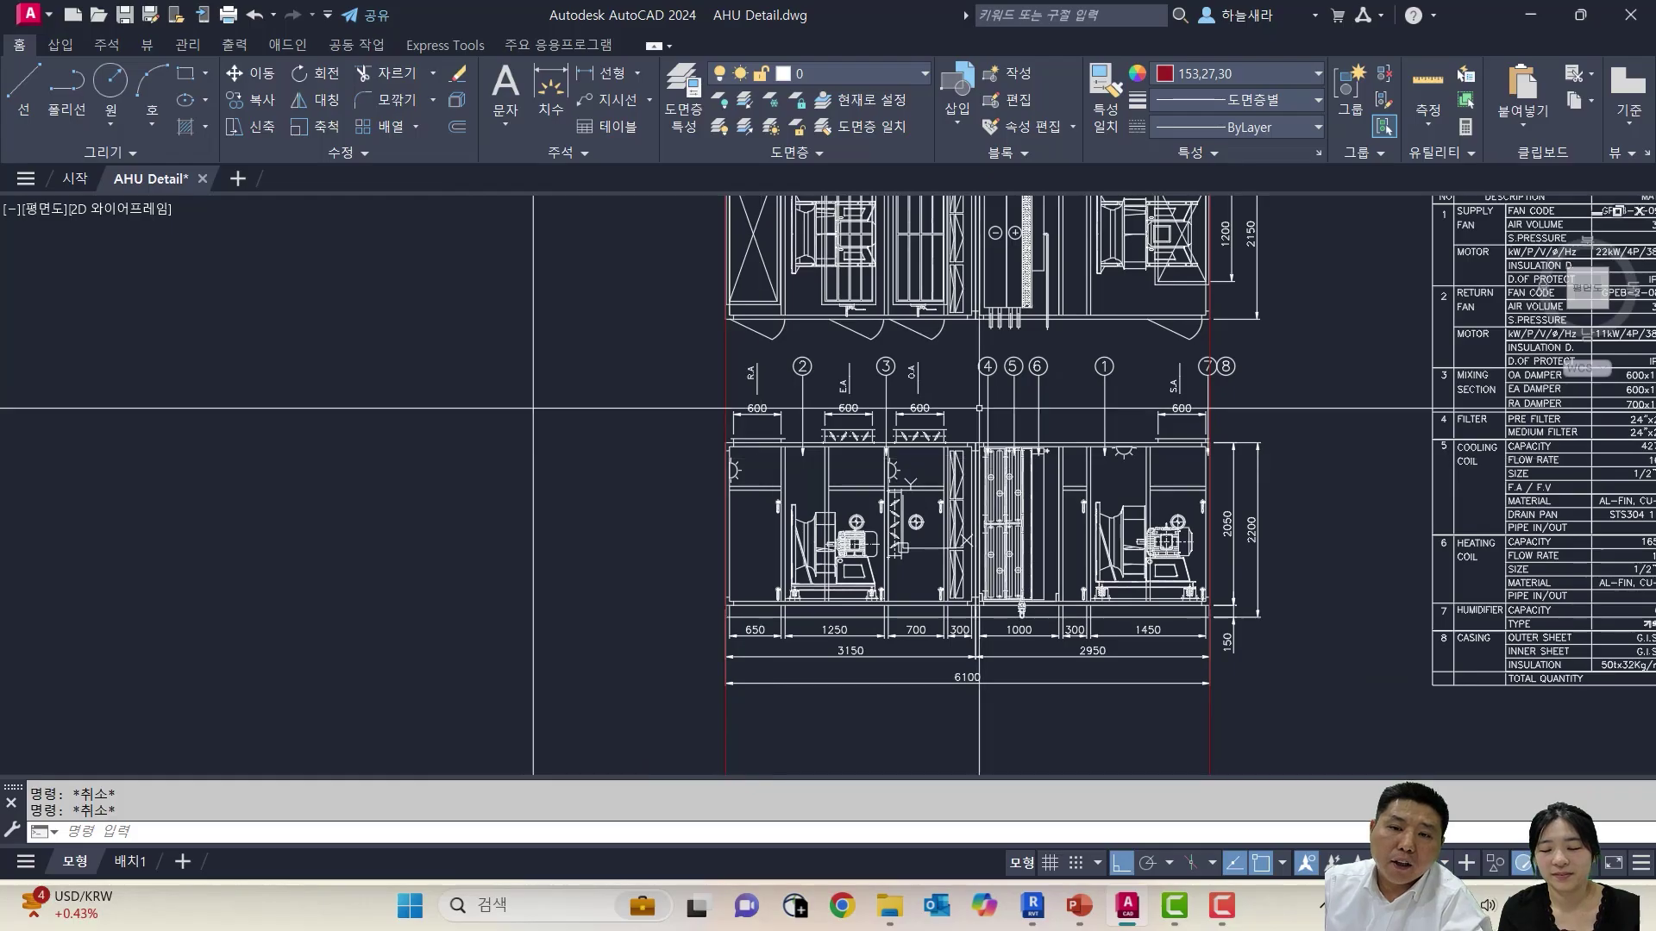
Examine how the duct openings and numbered components of the elevation correspond to those in the plan view above
middle_click_drag(978, 408, 965, 581)
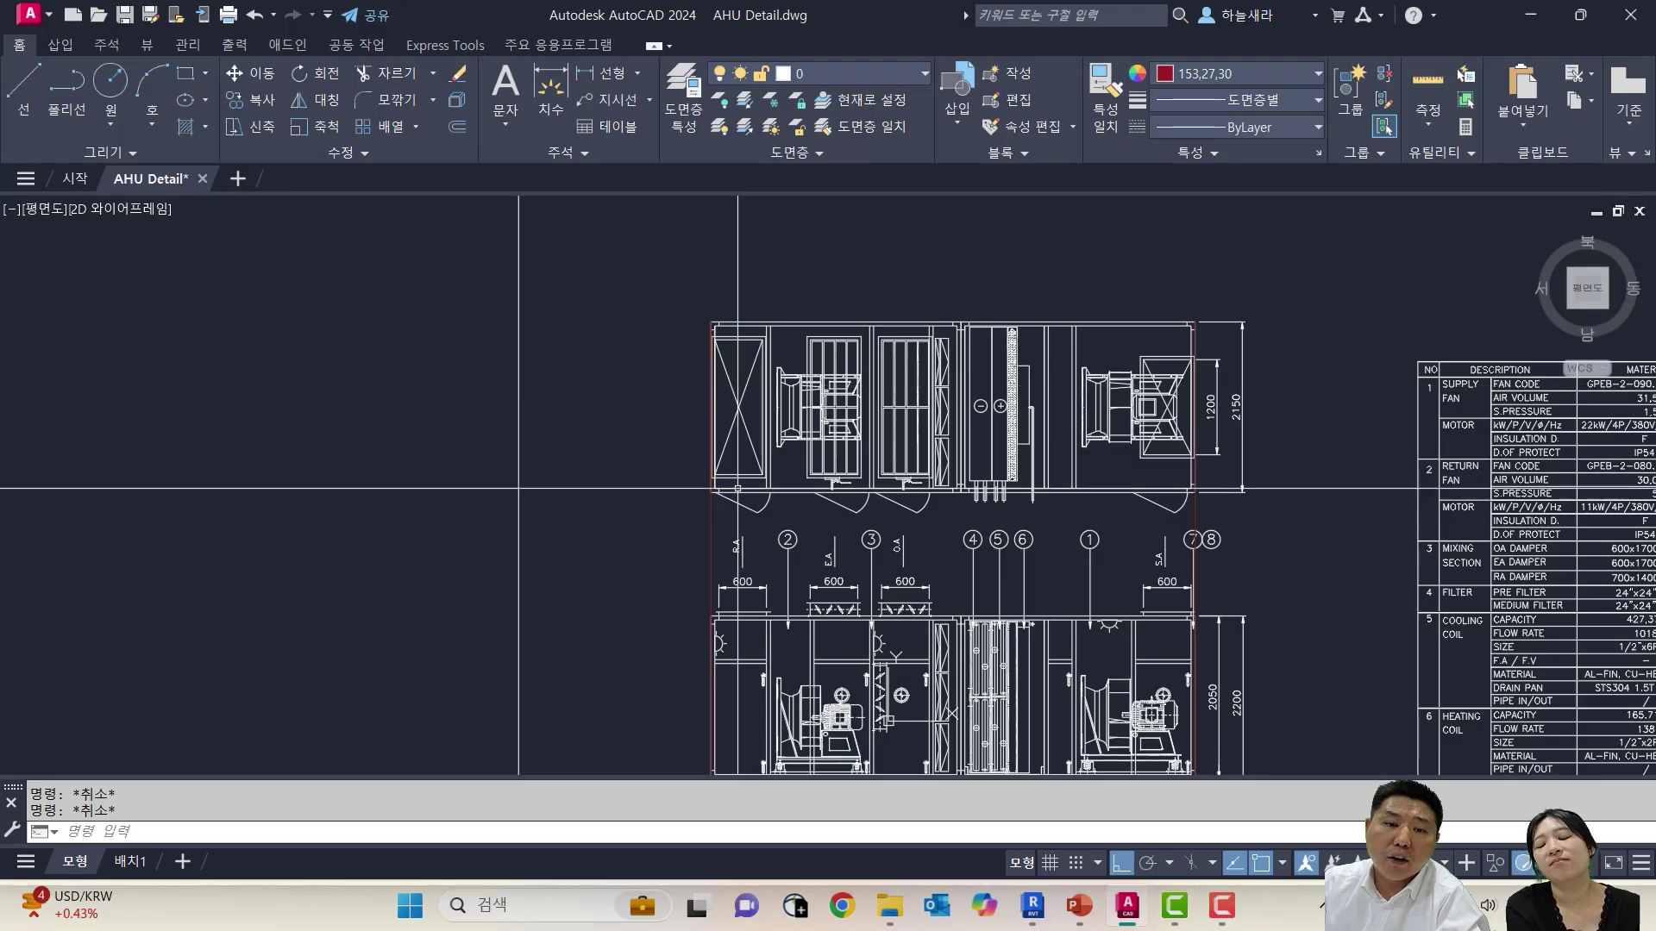
middle_click_drag(739, 527, 847, 414)
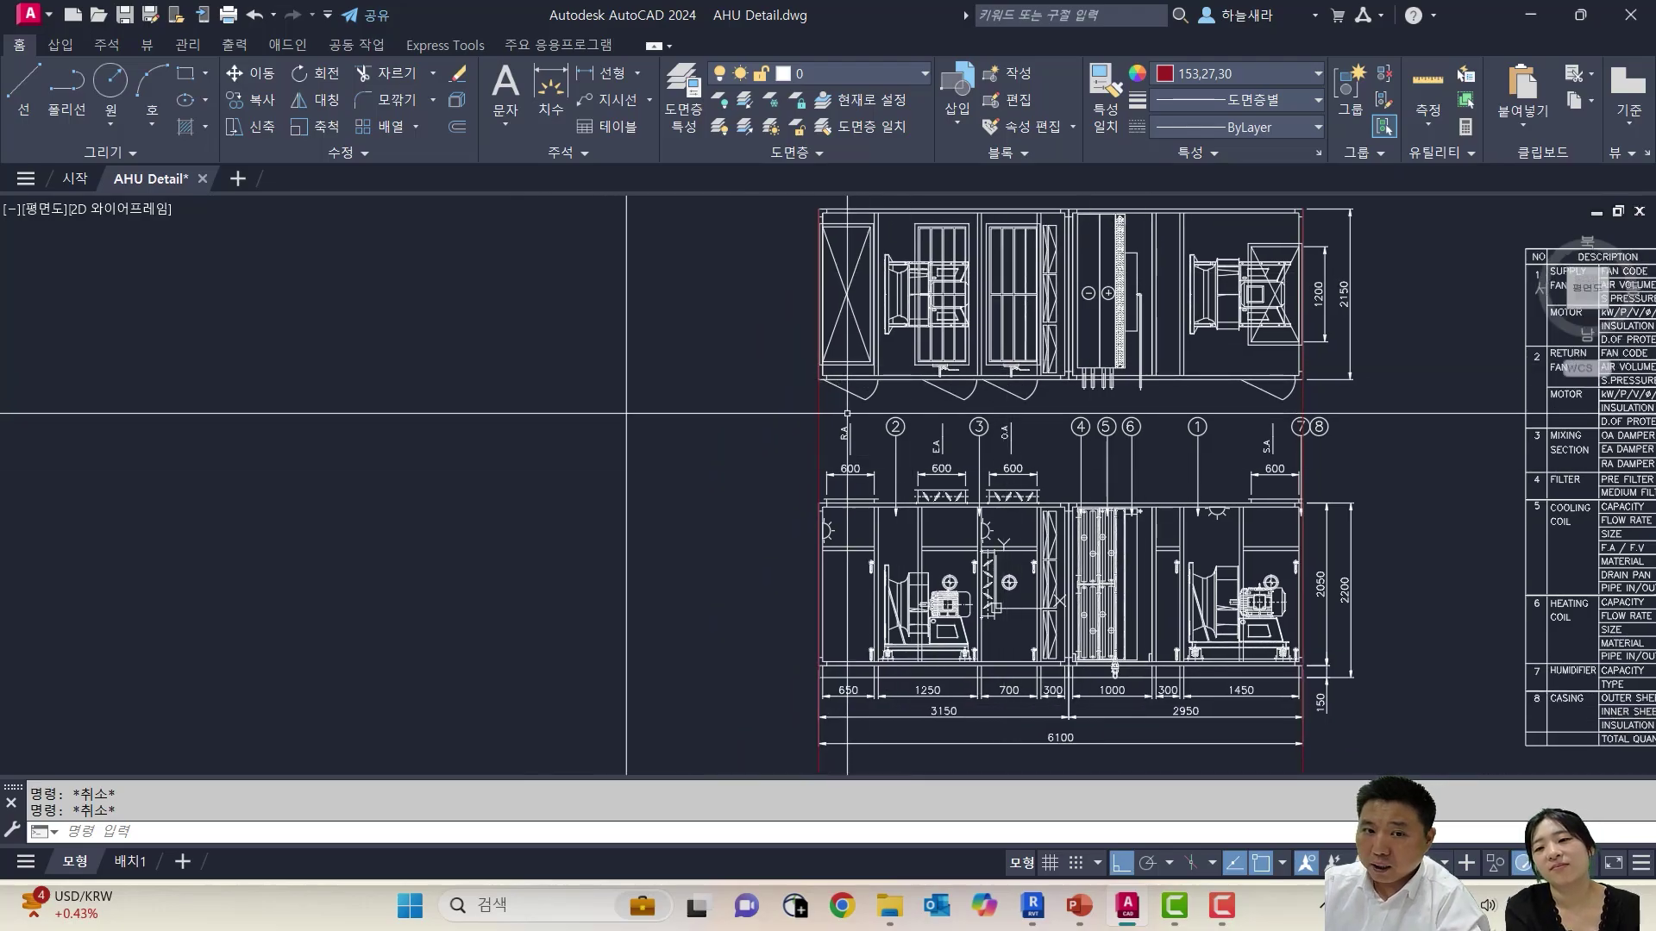
scroll(827, 414, "up", 2)
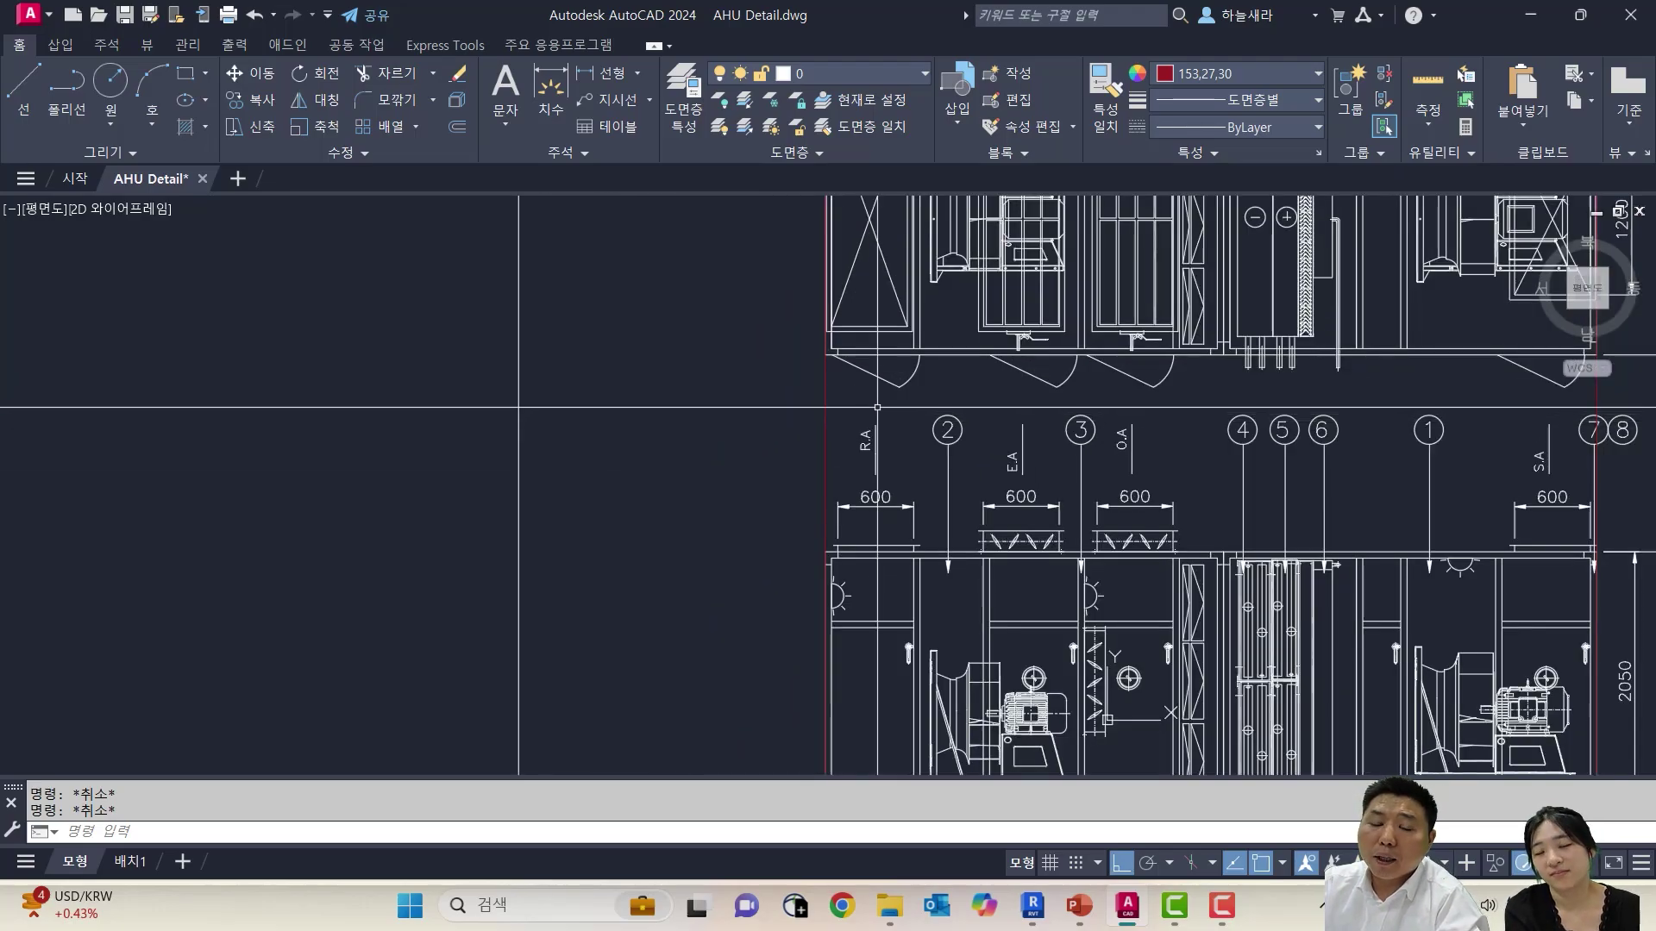
scroll(881, 410, "down", 2)
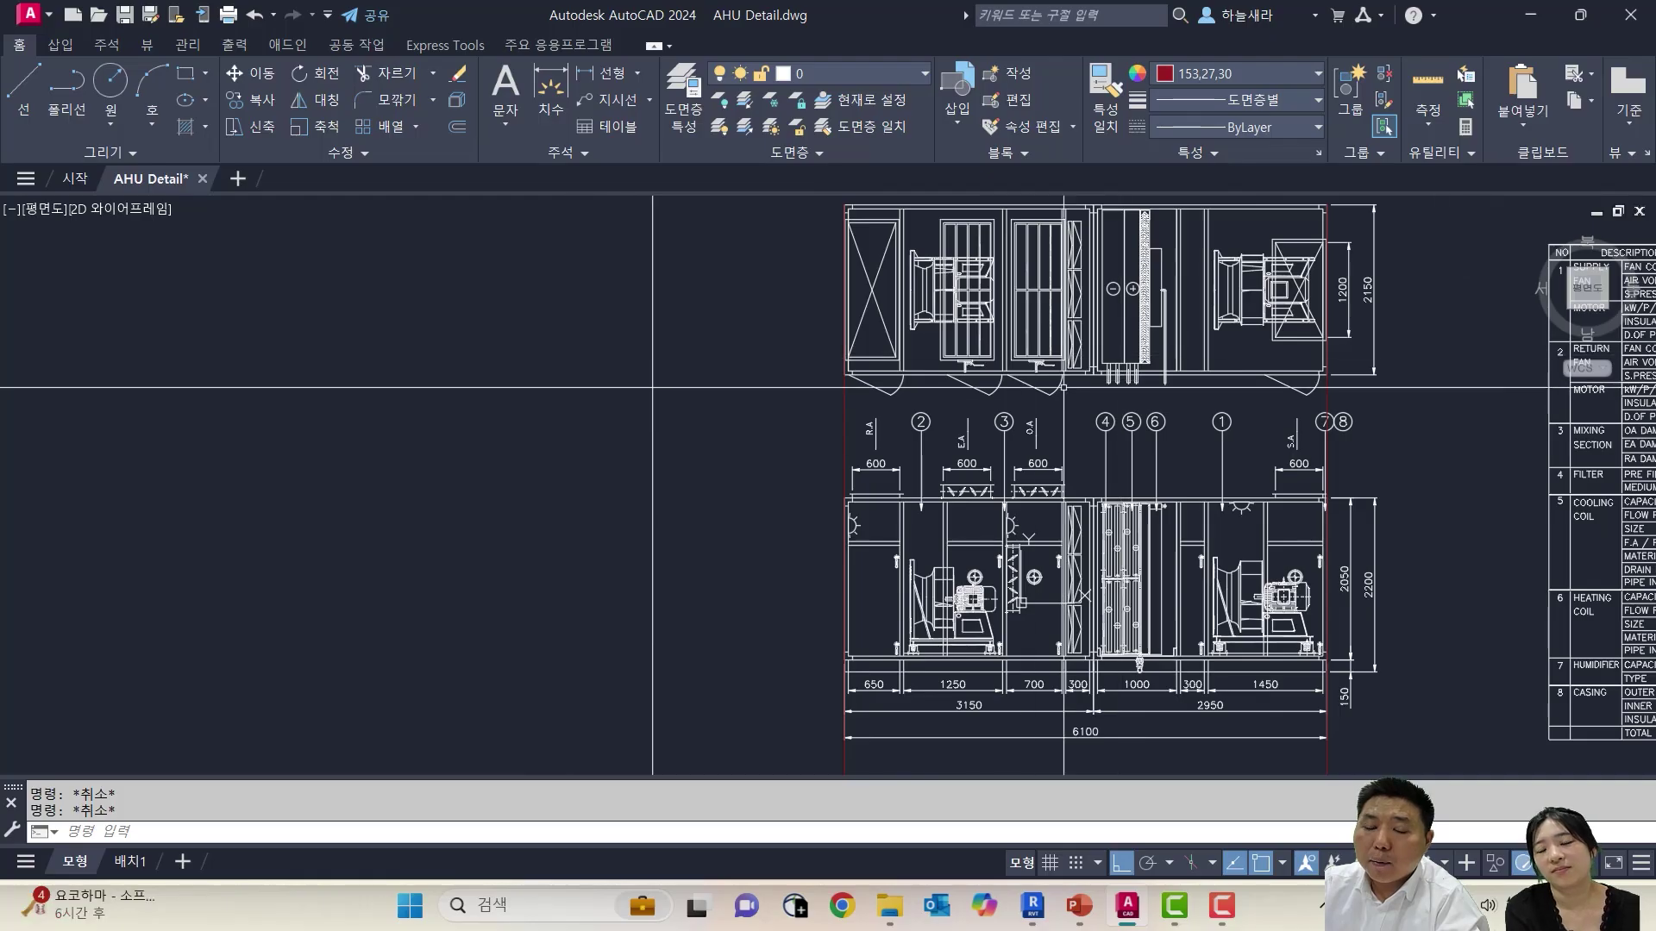
scroll(862, 499, "up", 2)
scroll(861, 498, "up", 2)
scroll(965, 498, "down", 2)
middle_click_drag(965, 498, 737, 434)
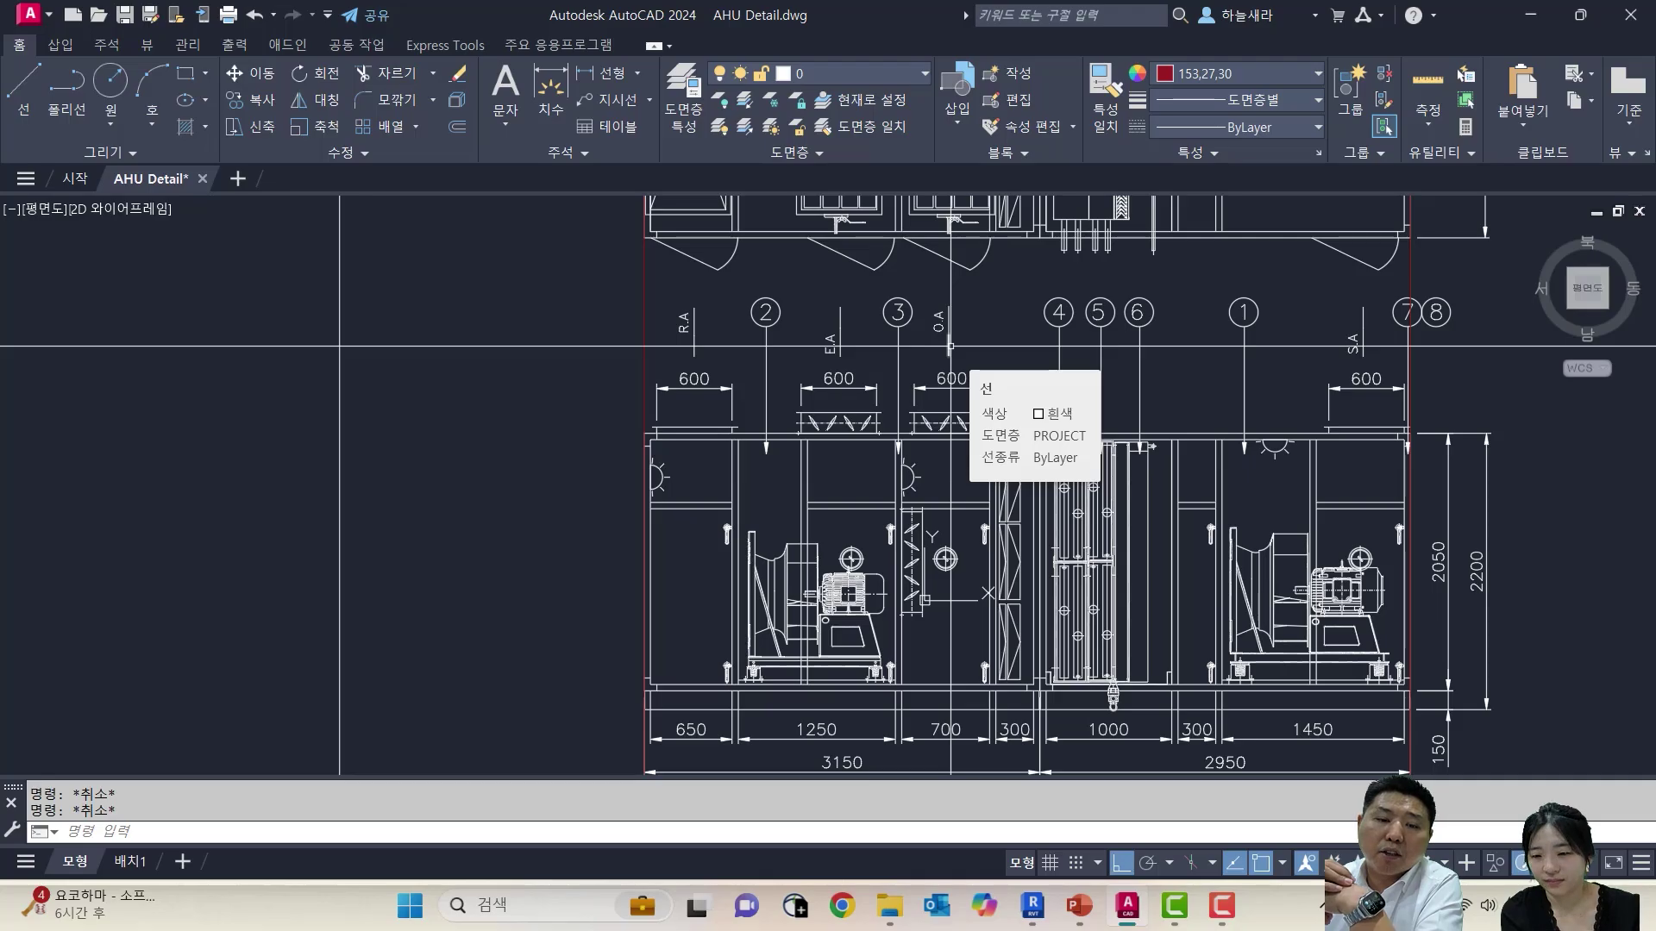
scroll(667, 450, "up", 2)
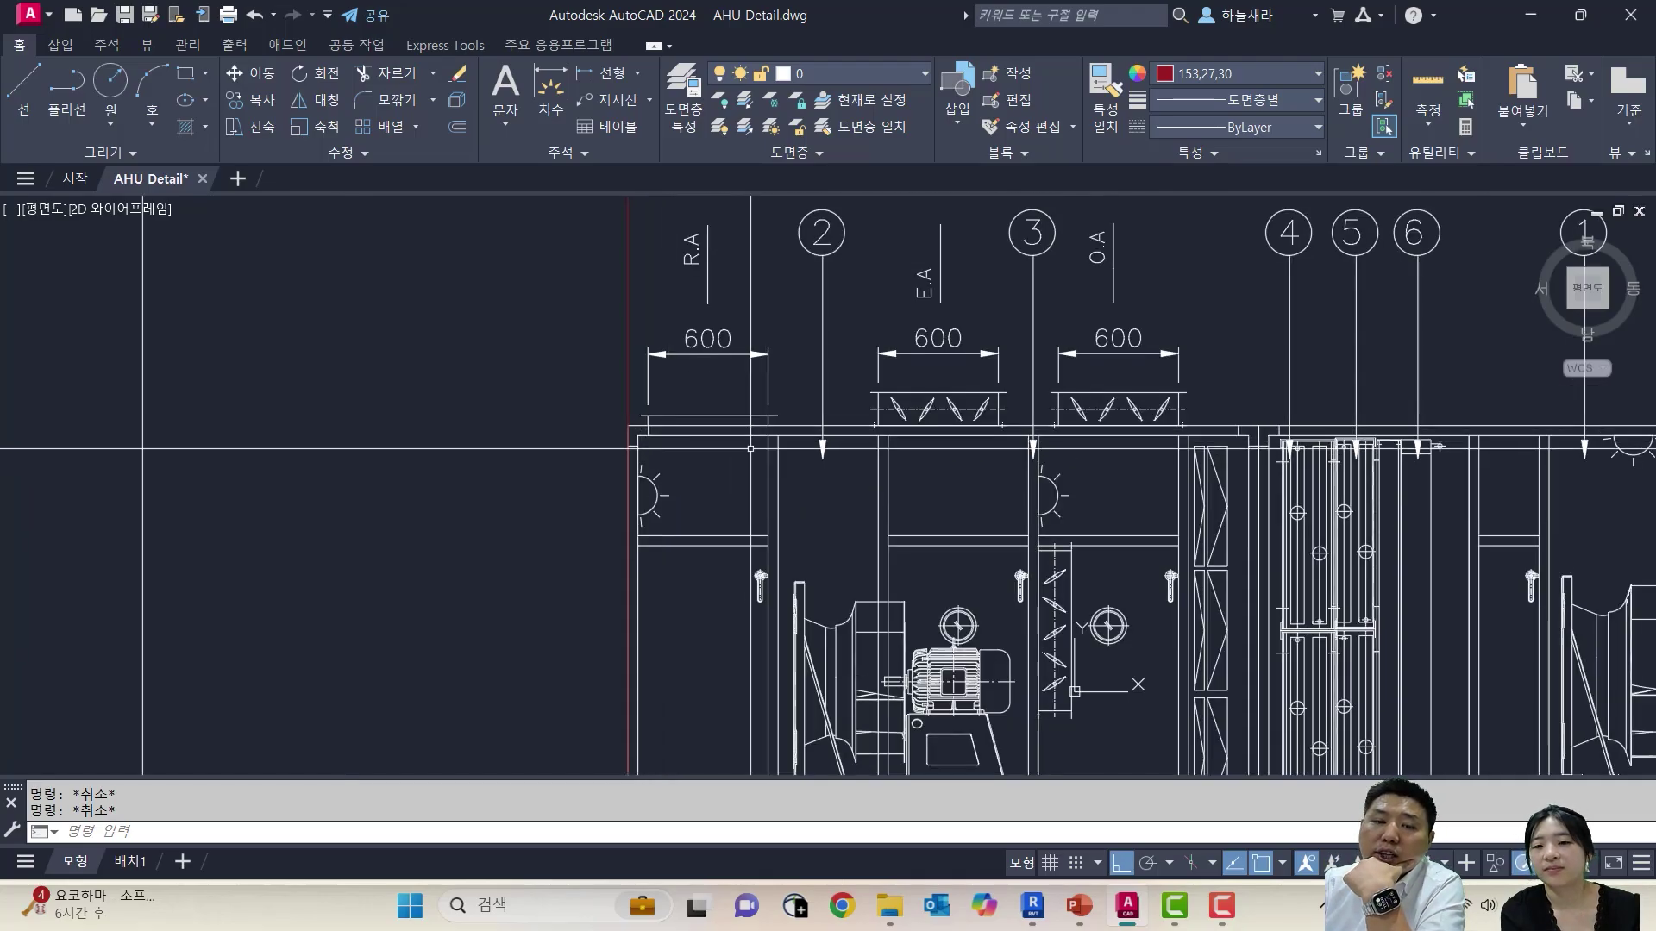
scroll(880, 433, "down", 3)
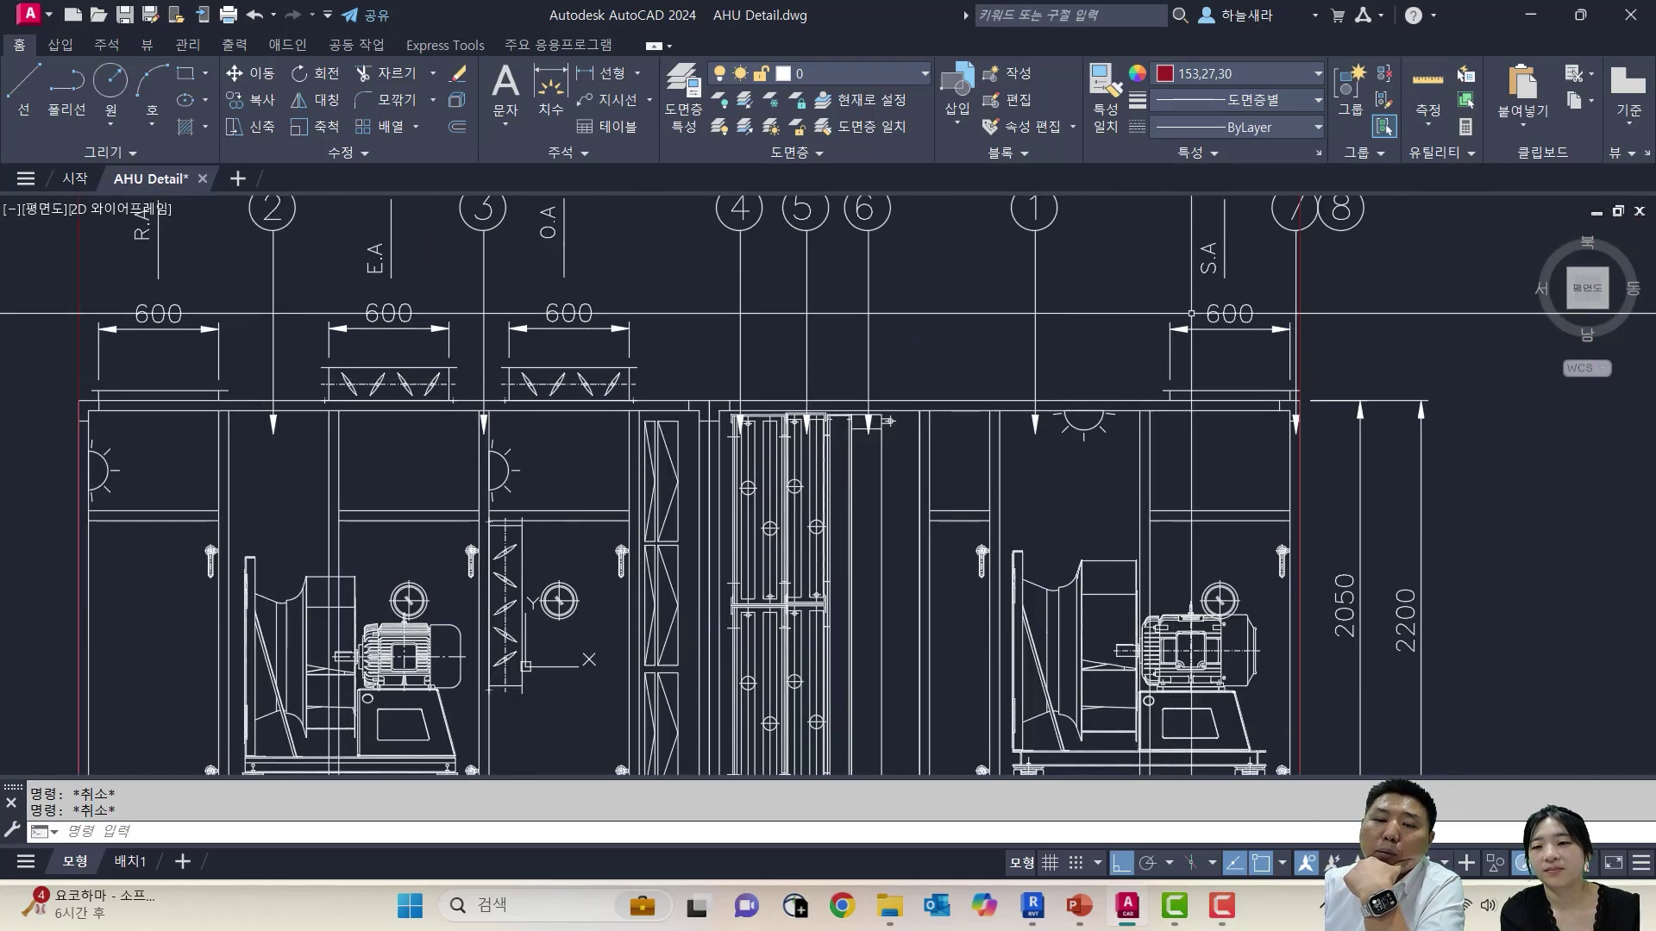
mouse_move(629, 375)
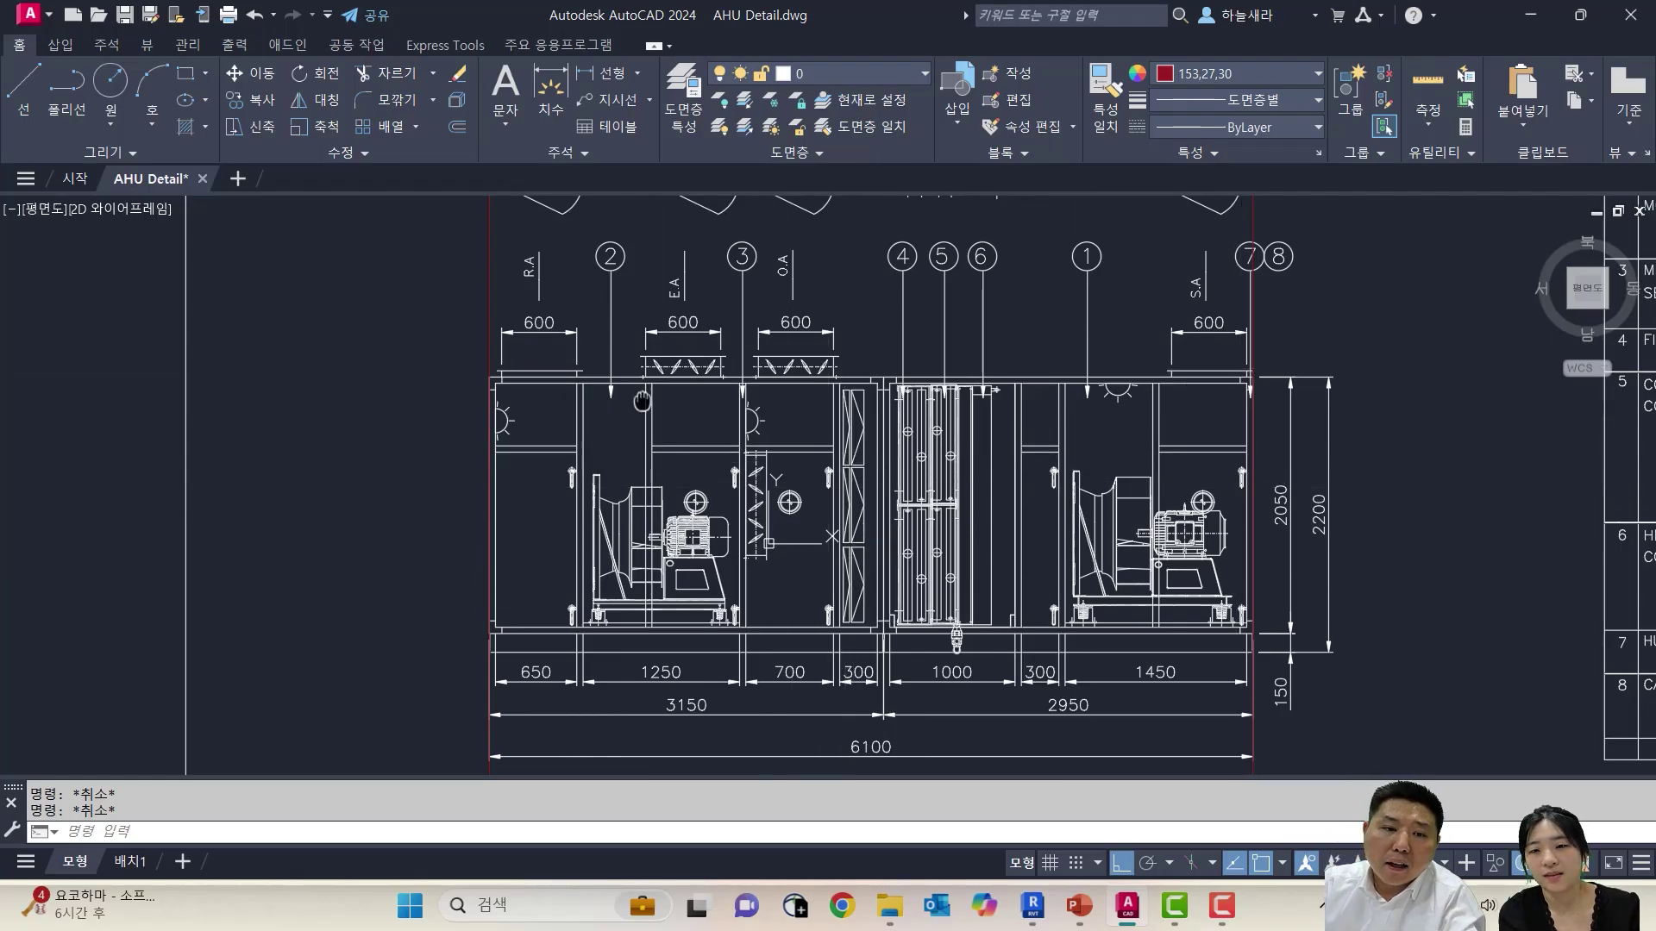
Draw a red vertical line from the left end of the elevation's R.A opening up past the plan view's upper edge
middle_click_drag(634, 401, 854, 591)
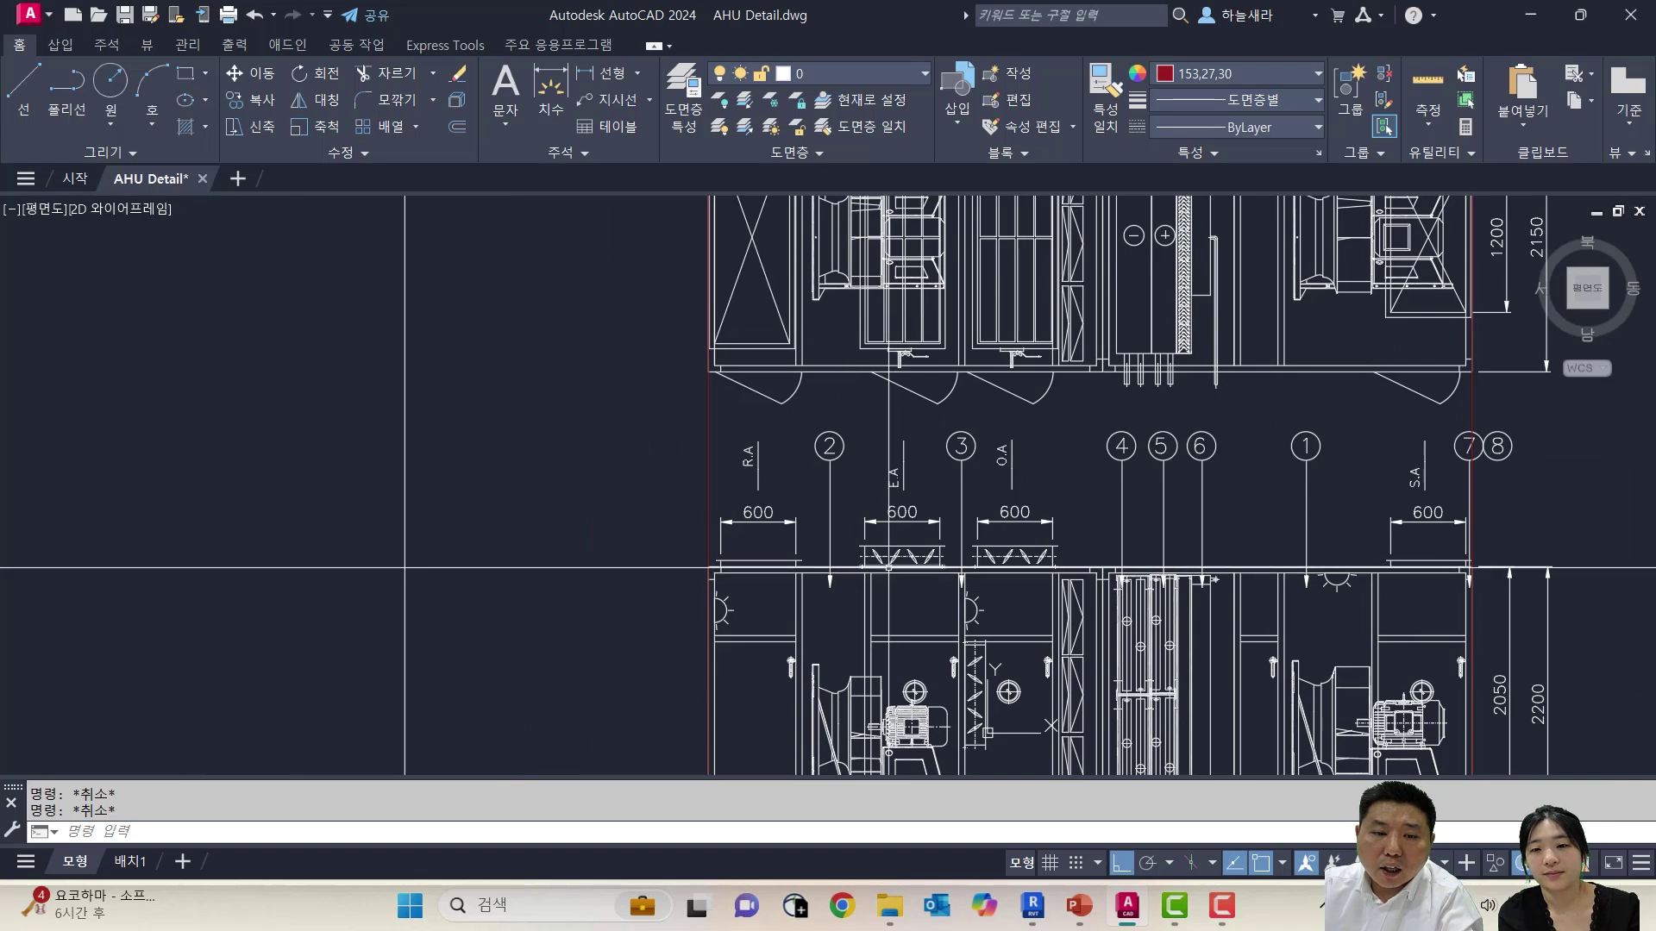
key("l")
key("Return")
scroll(716, 534, "up", 6)
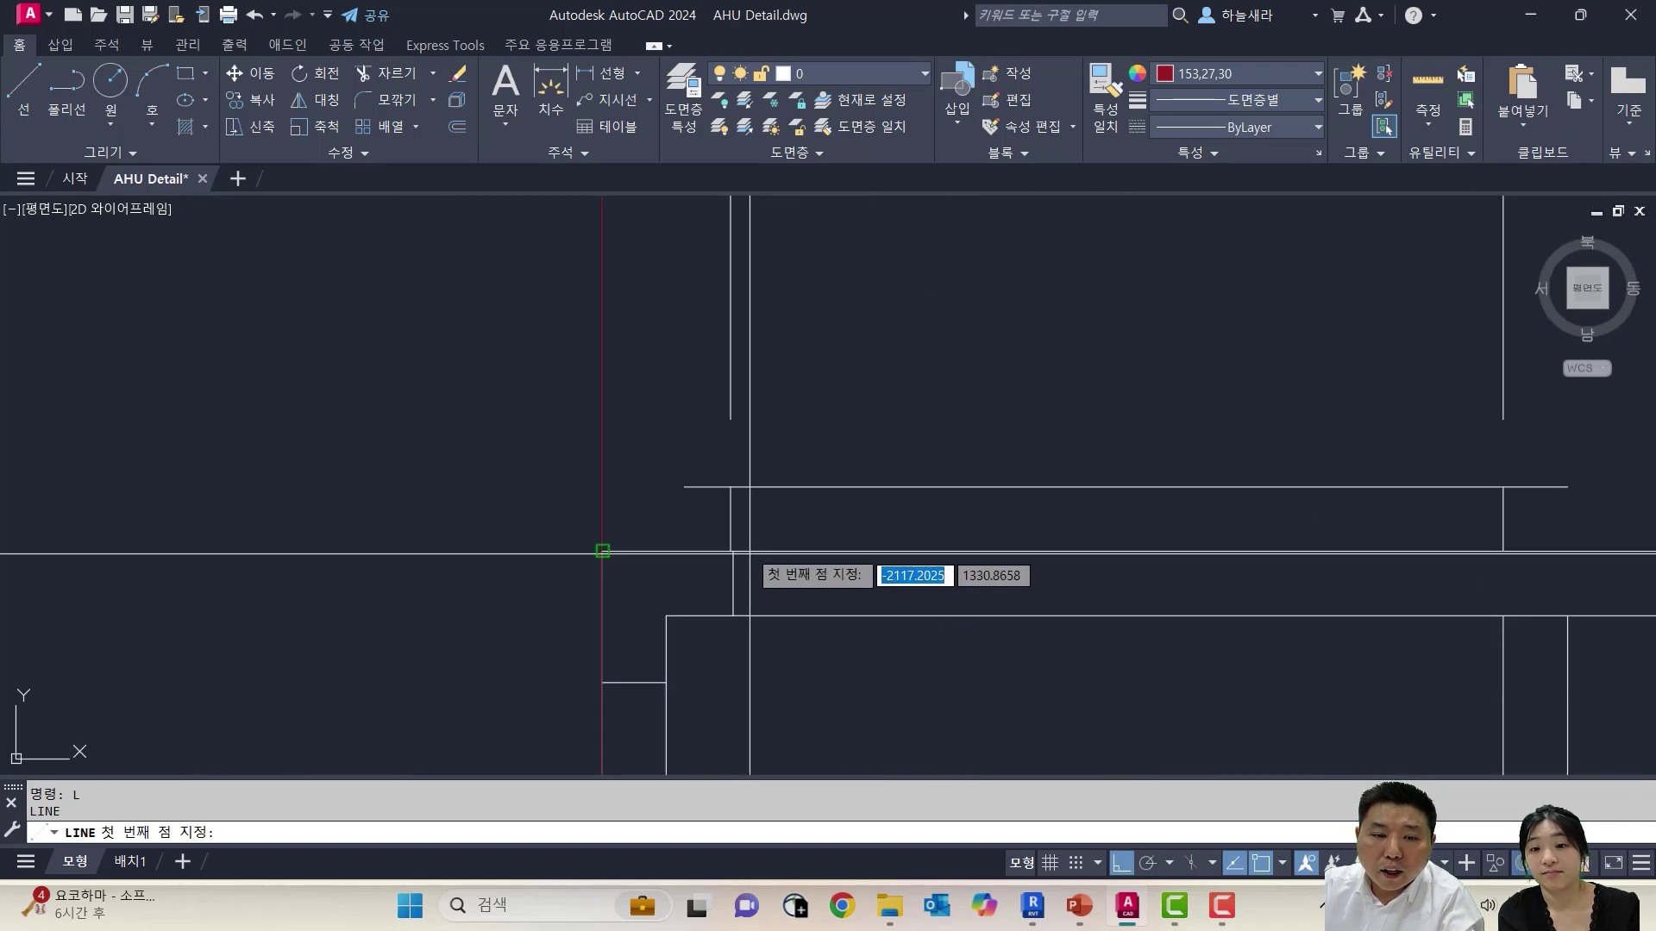
left_click(731, 487)
scroll(733, 488, "down", 6)
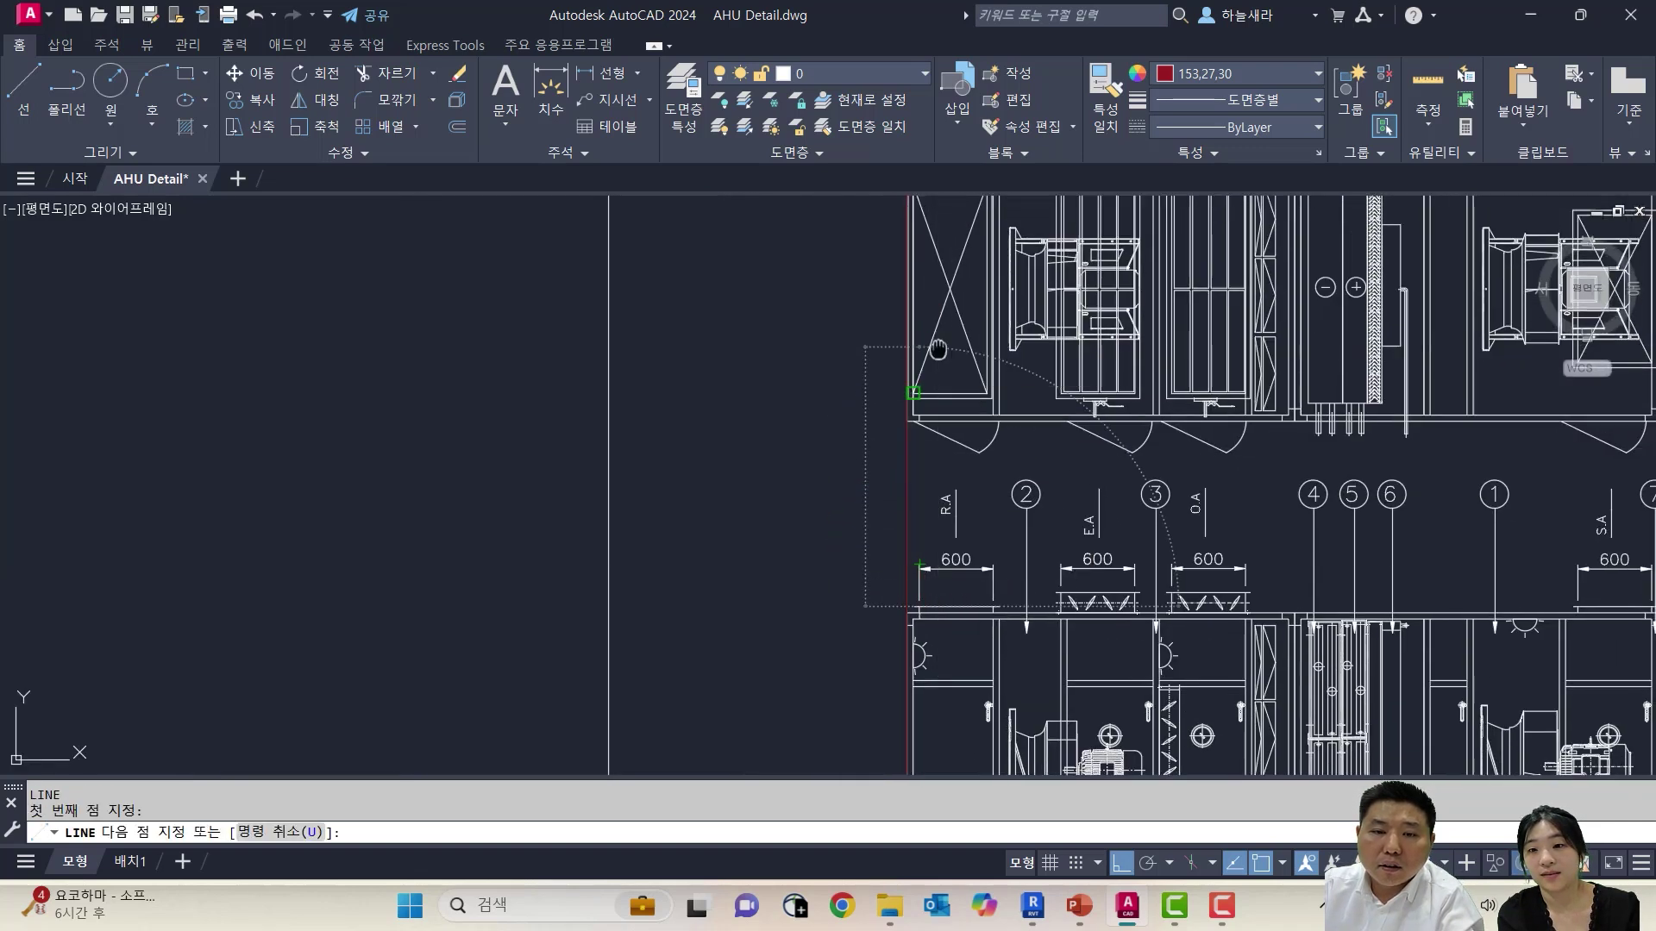
middle_click_drag(925, 220, 926, 418)
left_click(946, 285)
key("Escape")
middle_click_drag(973, 522, 965, 447)
key("c")
key("Return")
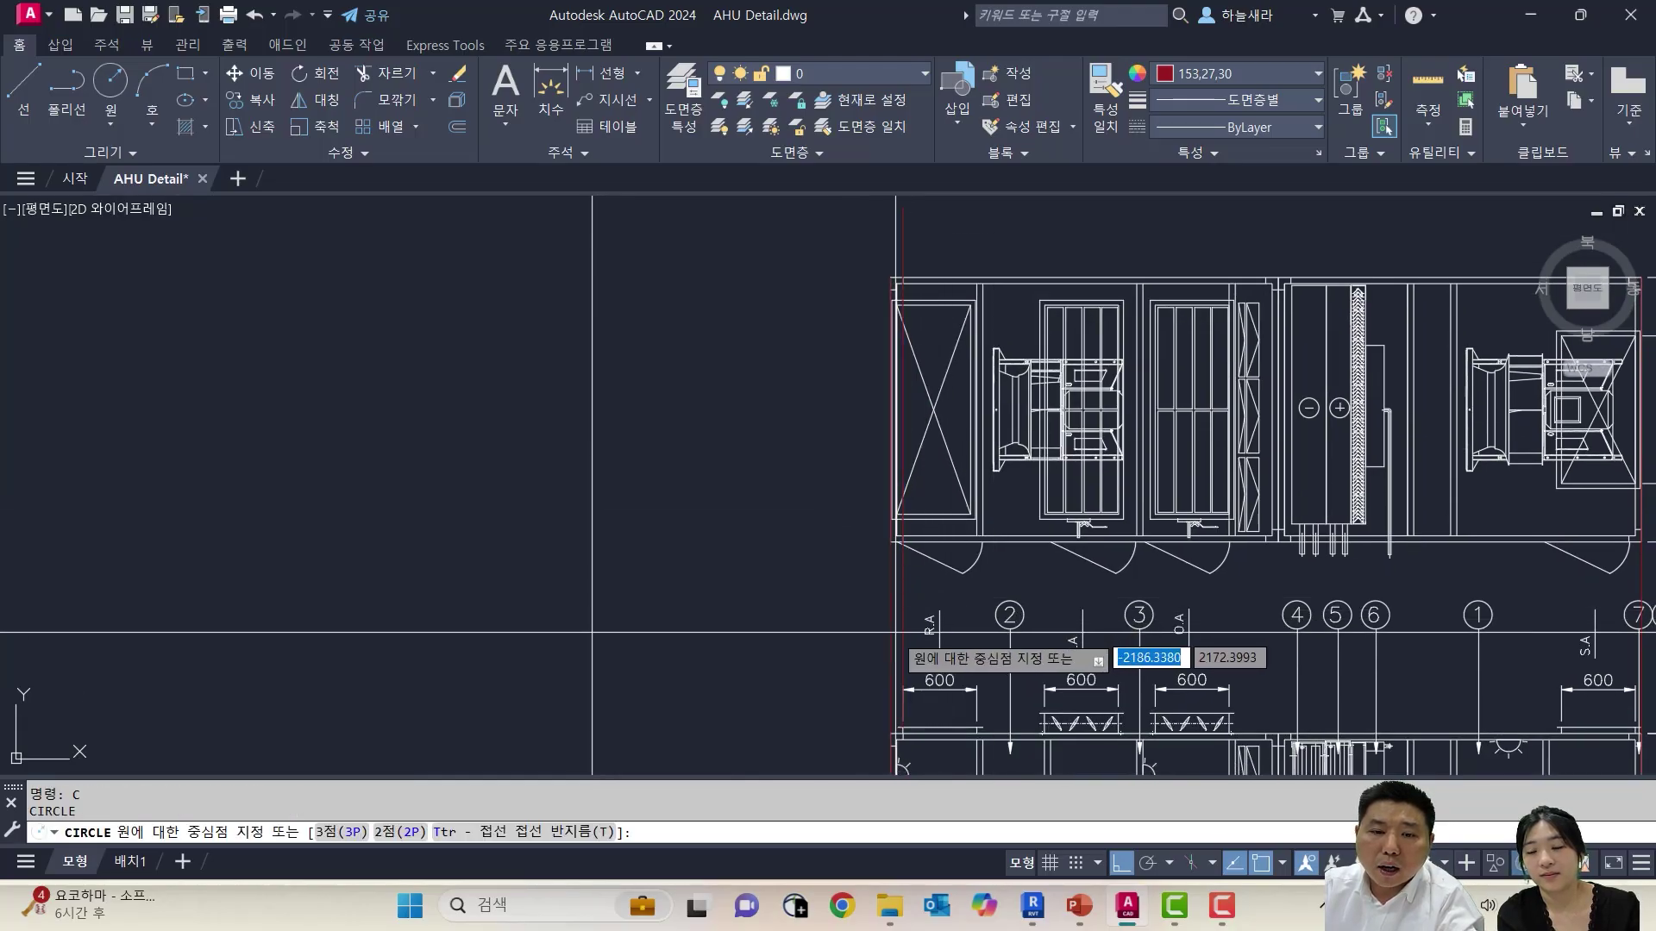
scroll(945, 694, "up", 4)
right_click(946, 691, "shift")
key("e")
middle_click_drag(945, 679, 946, 397)
scroll(922, 559, "up", 4)
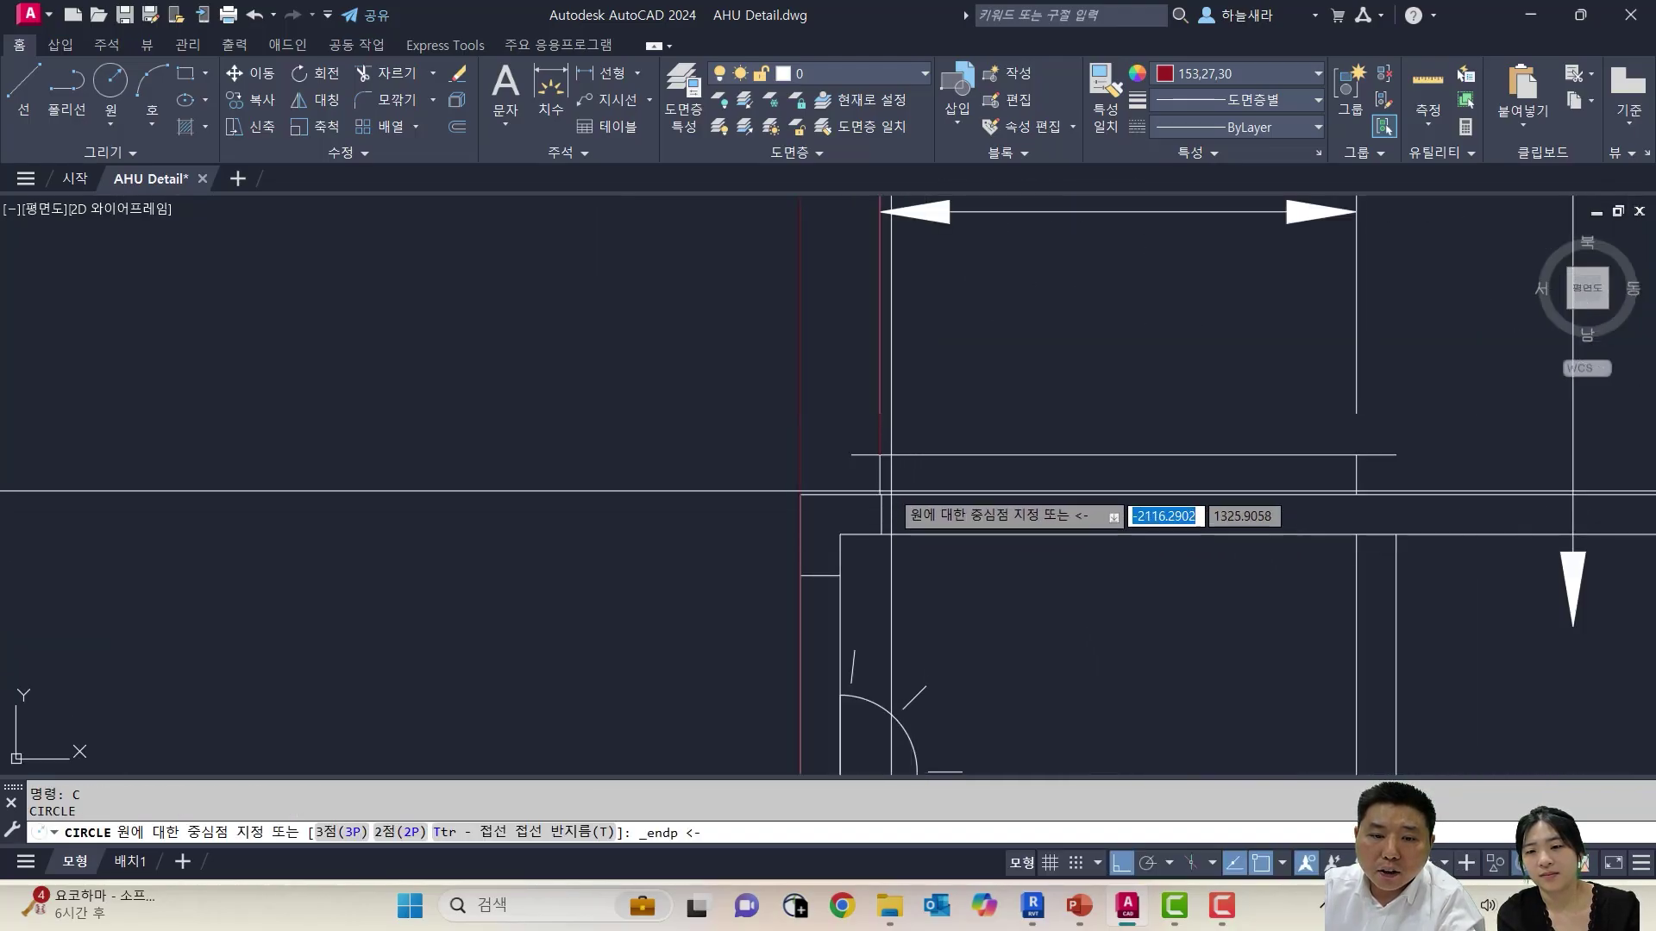
left_click(879, 455)
type("ci")
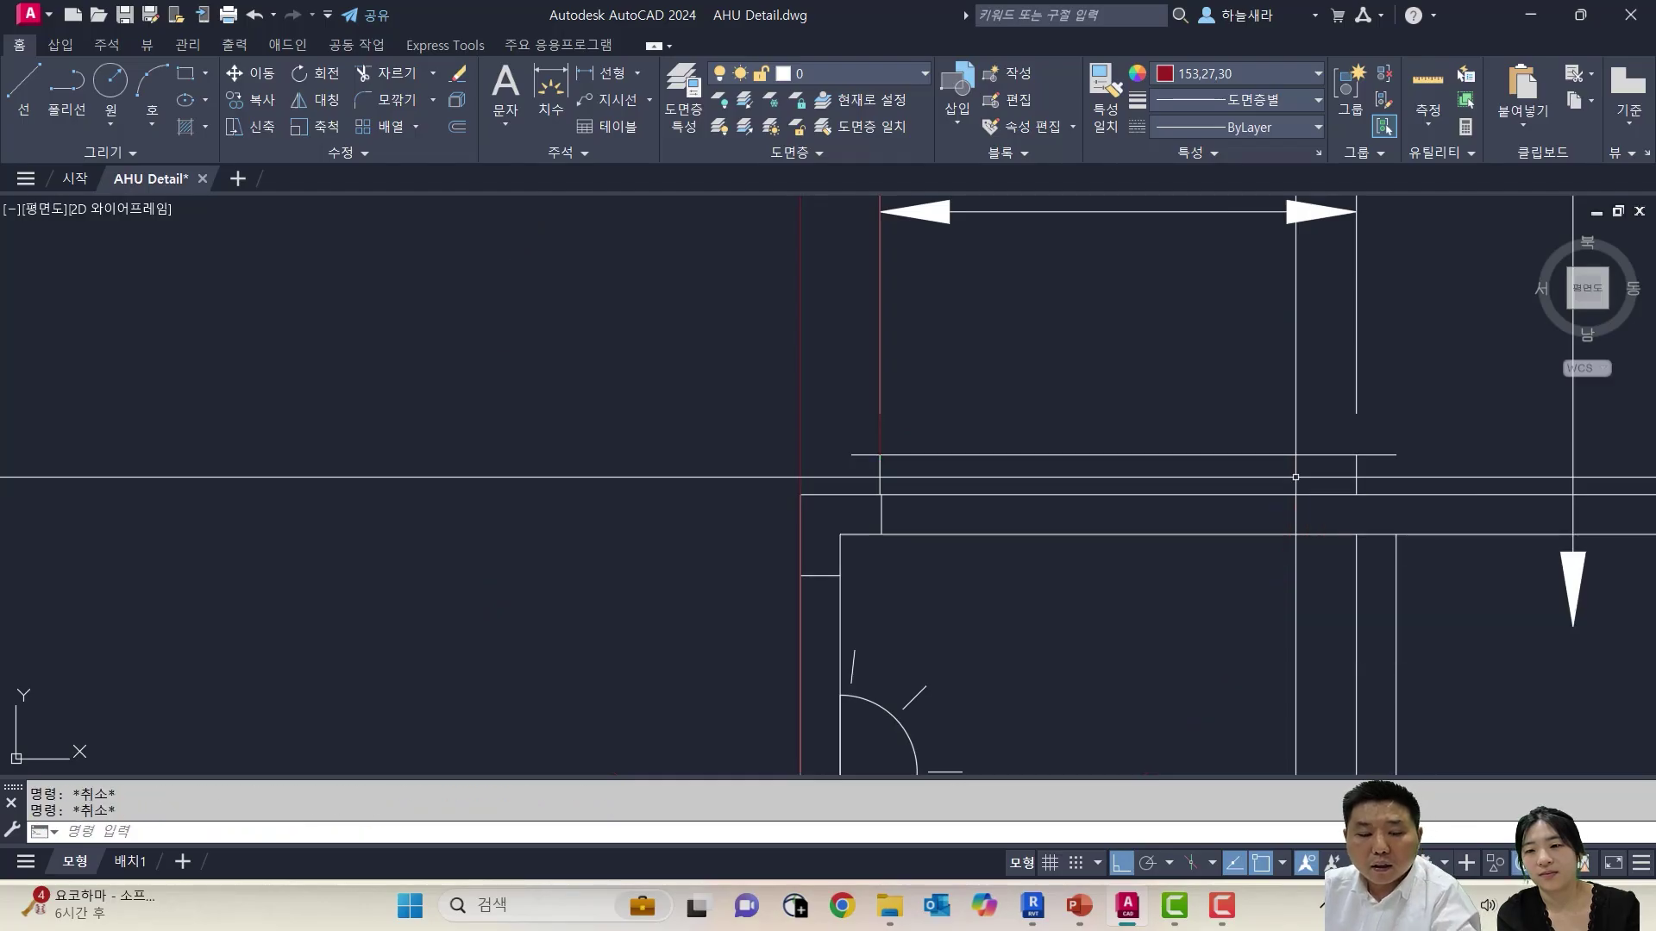
Draw a red vertical line from the right endpoint of the elevation's R.A opening up past the plan view's upper edge
type("l")
key("Return")
right_click(1384, 466, "shift")
key("e")
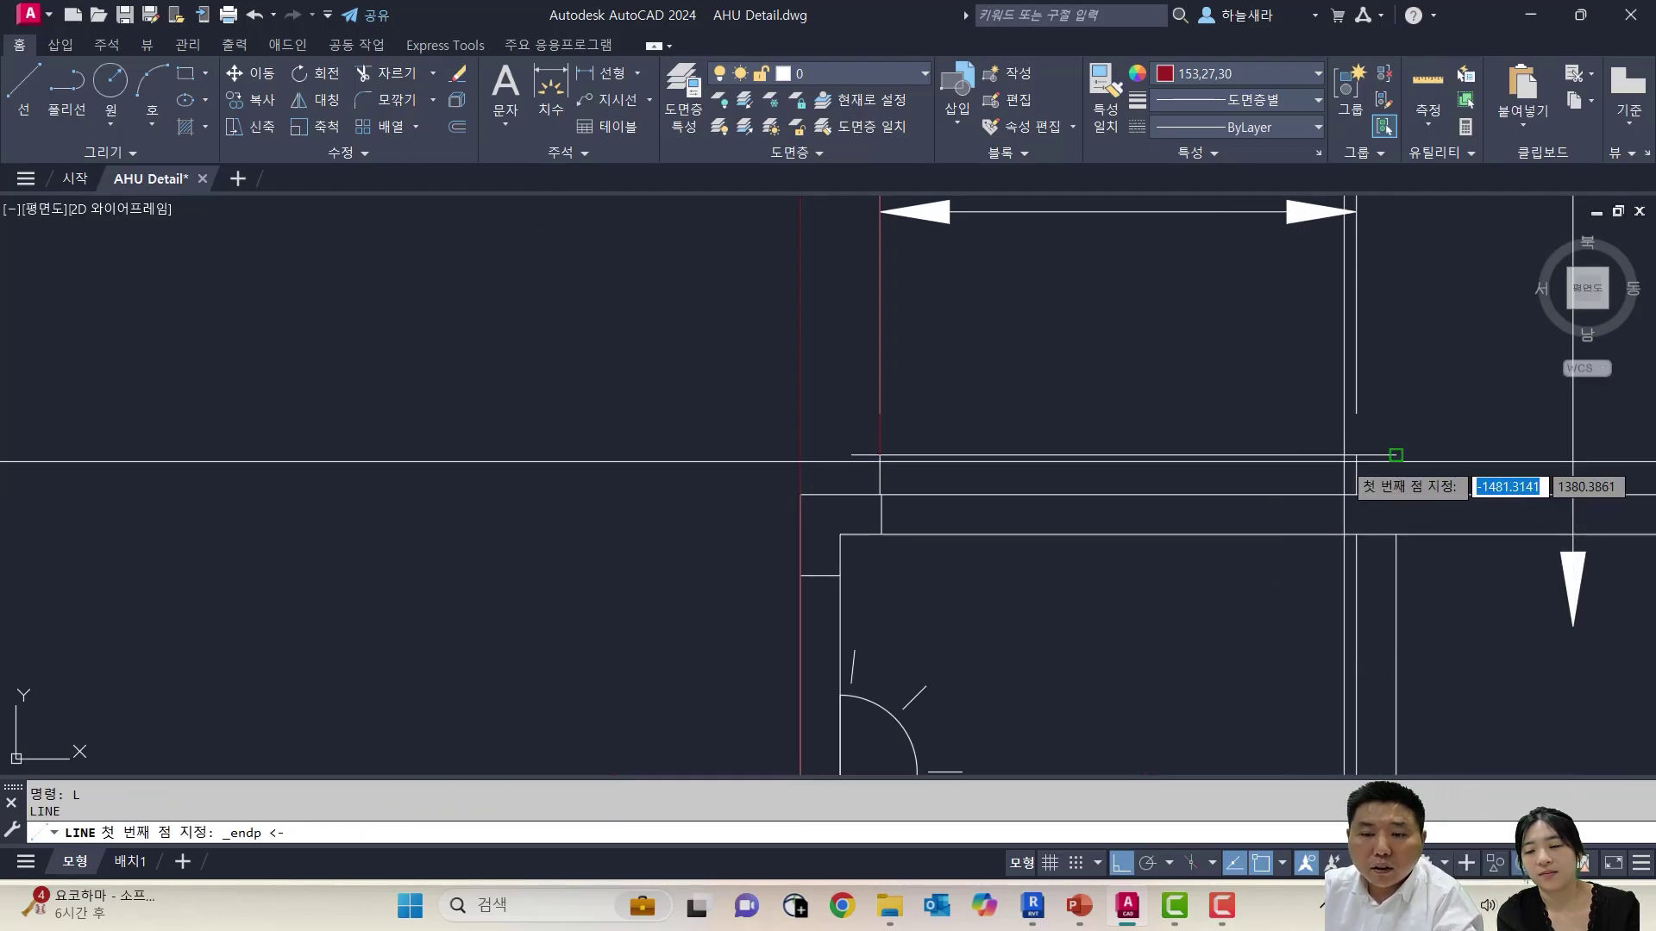
left_click(1356, 454)
scroll(1345, 466, "down", 6)
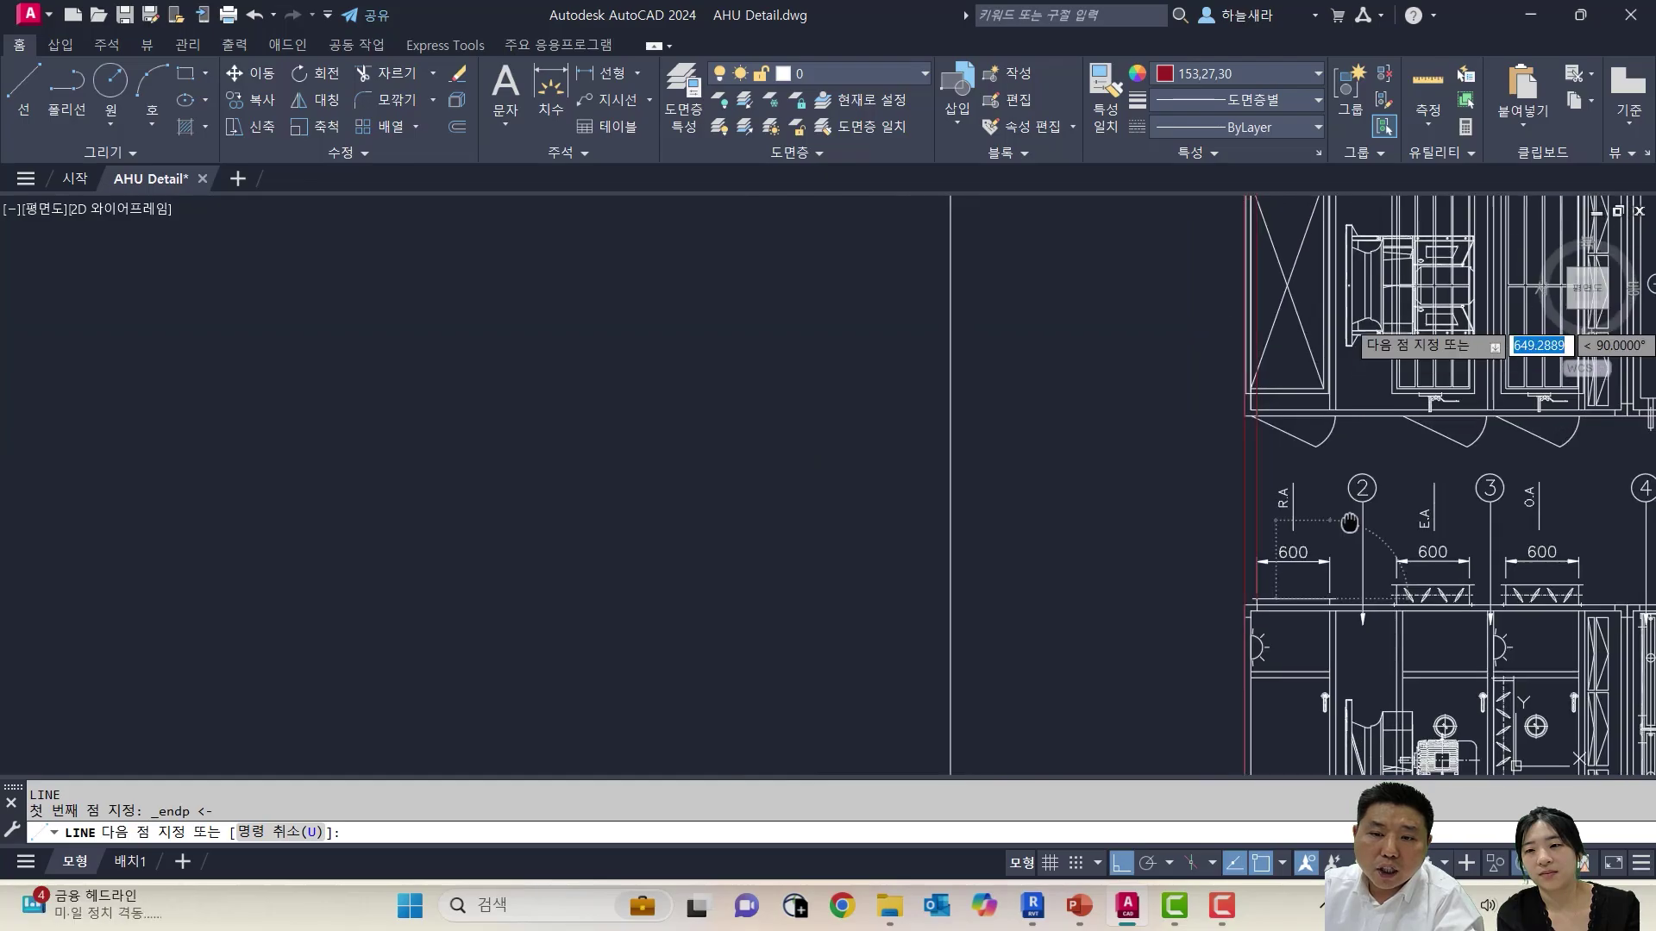
scroll(1302, 371, "up", 5)
key("Escape")
key("Escape")
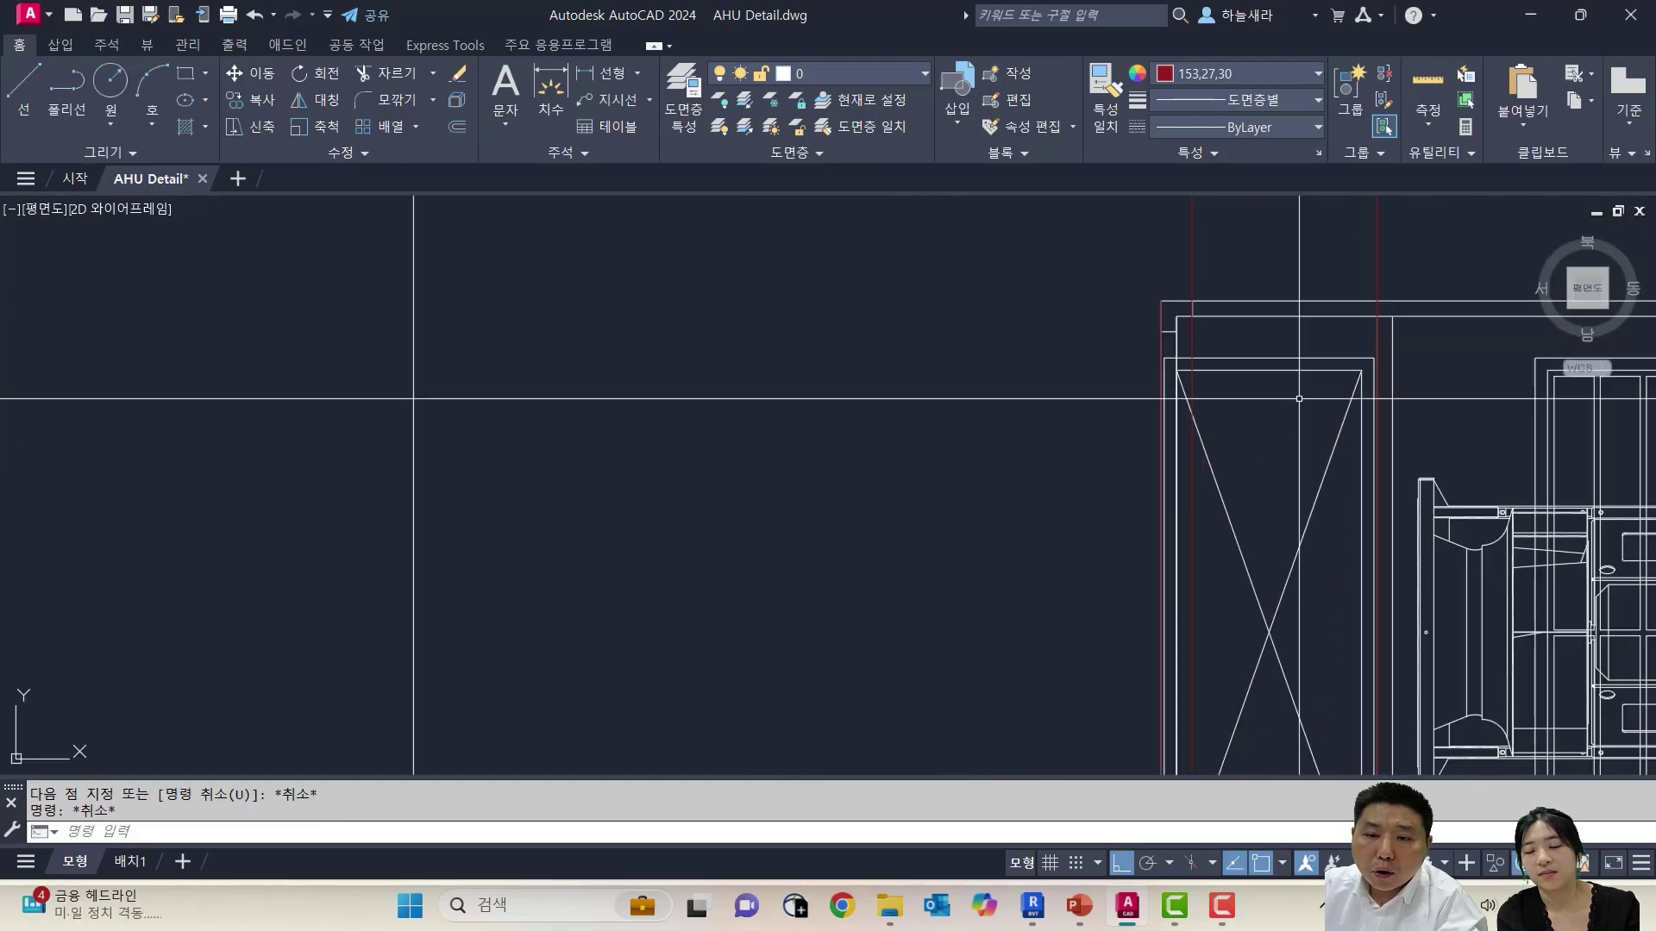
middle_click_drag(1297, 360, 1267, 253)
key("Escape")
left_click(1089, 215)
scroll(1198, 320, "down", 2)
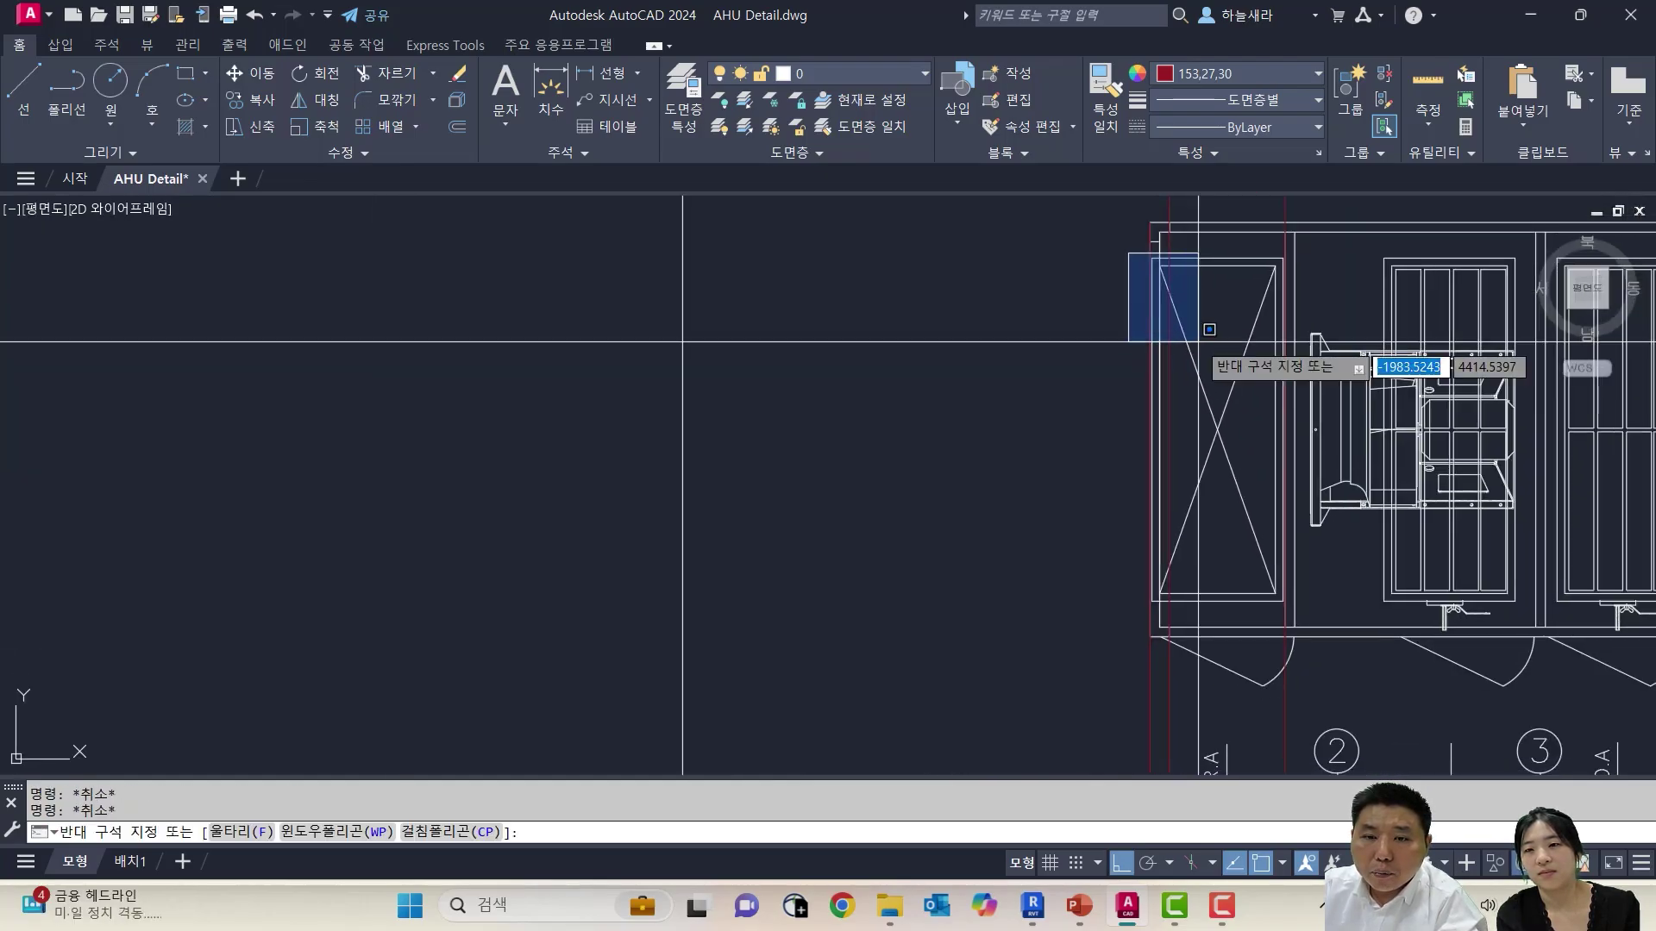
left_click(1293, 609)
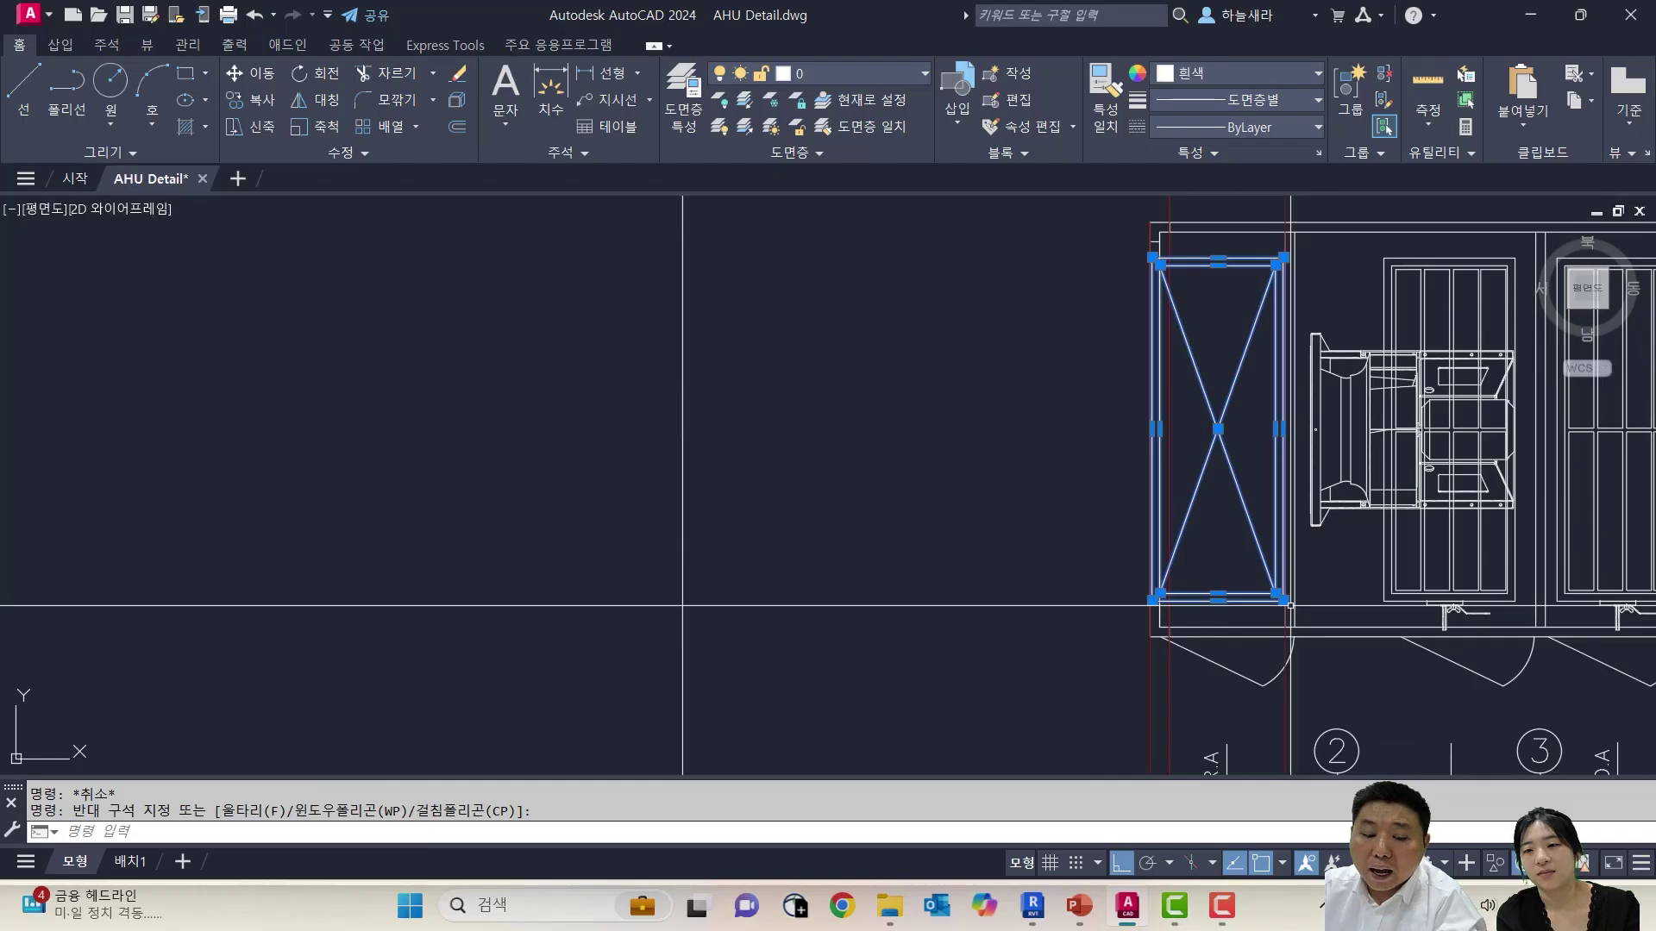
type("m")
key("Return")
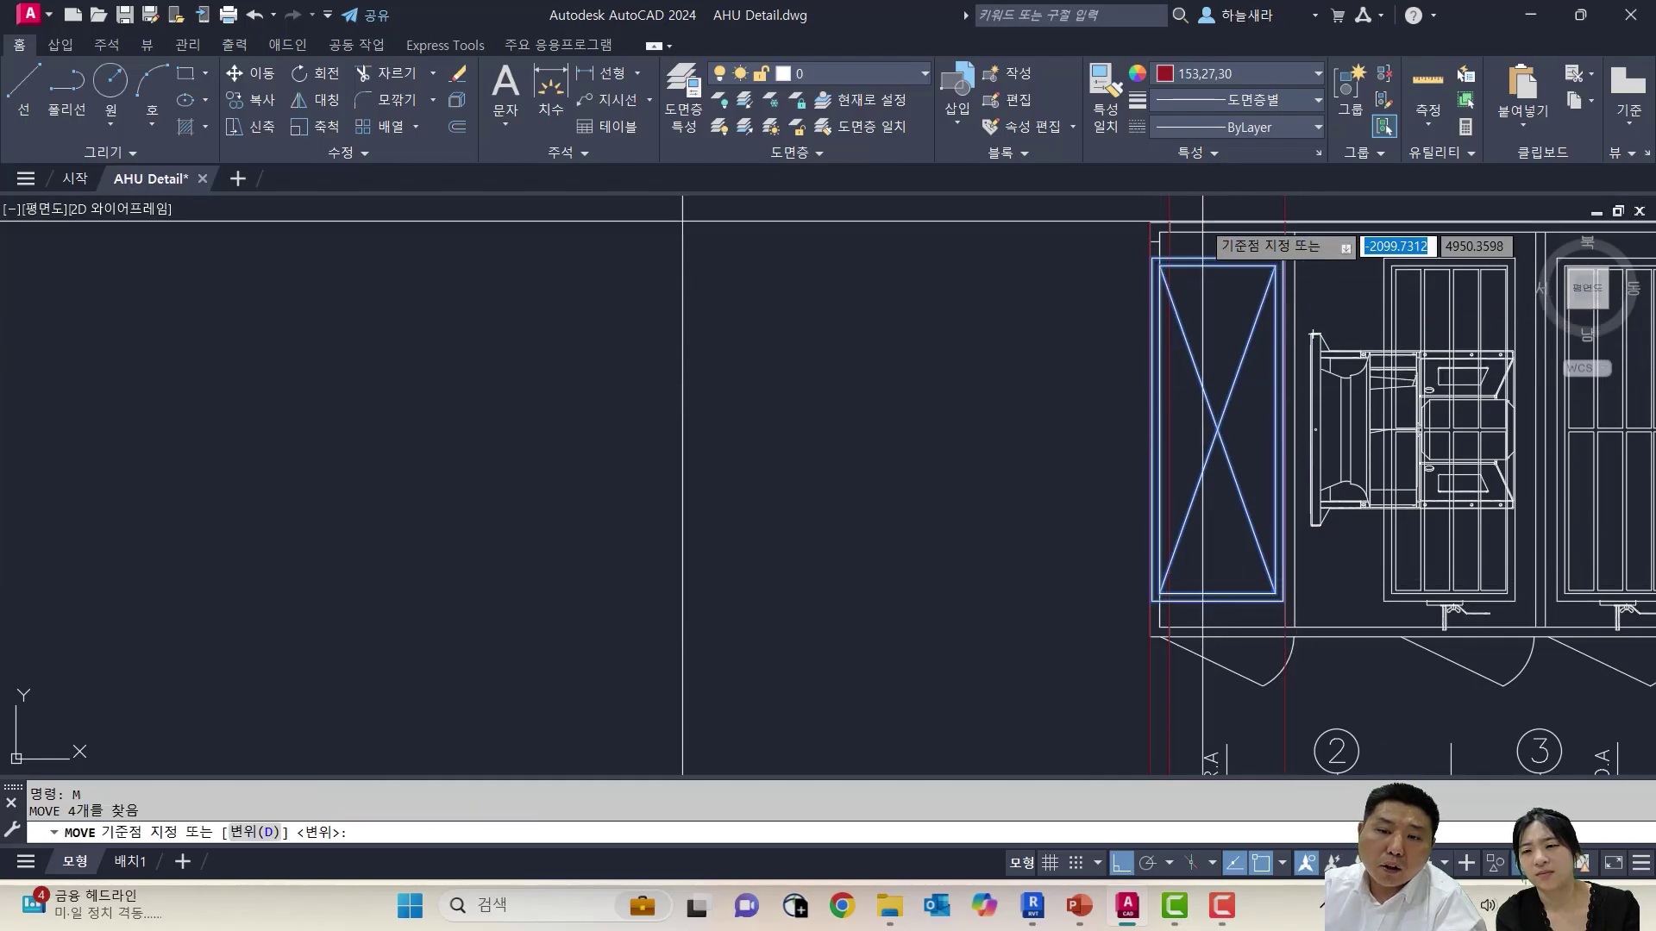
scroll(1290, 276, "up", 3)
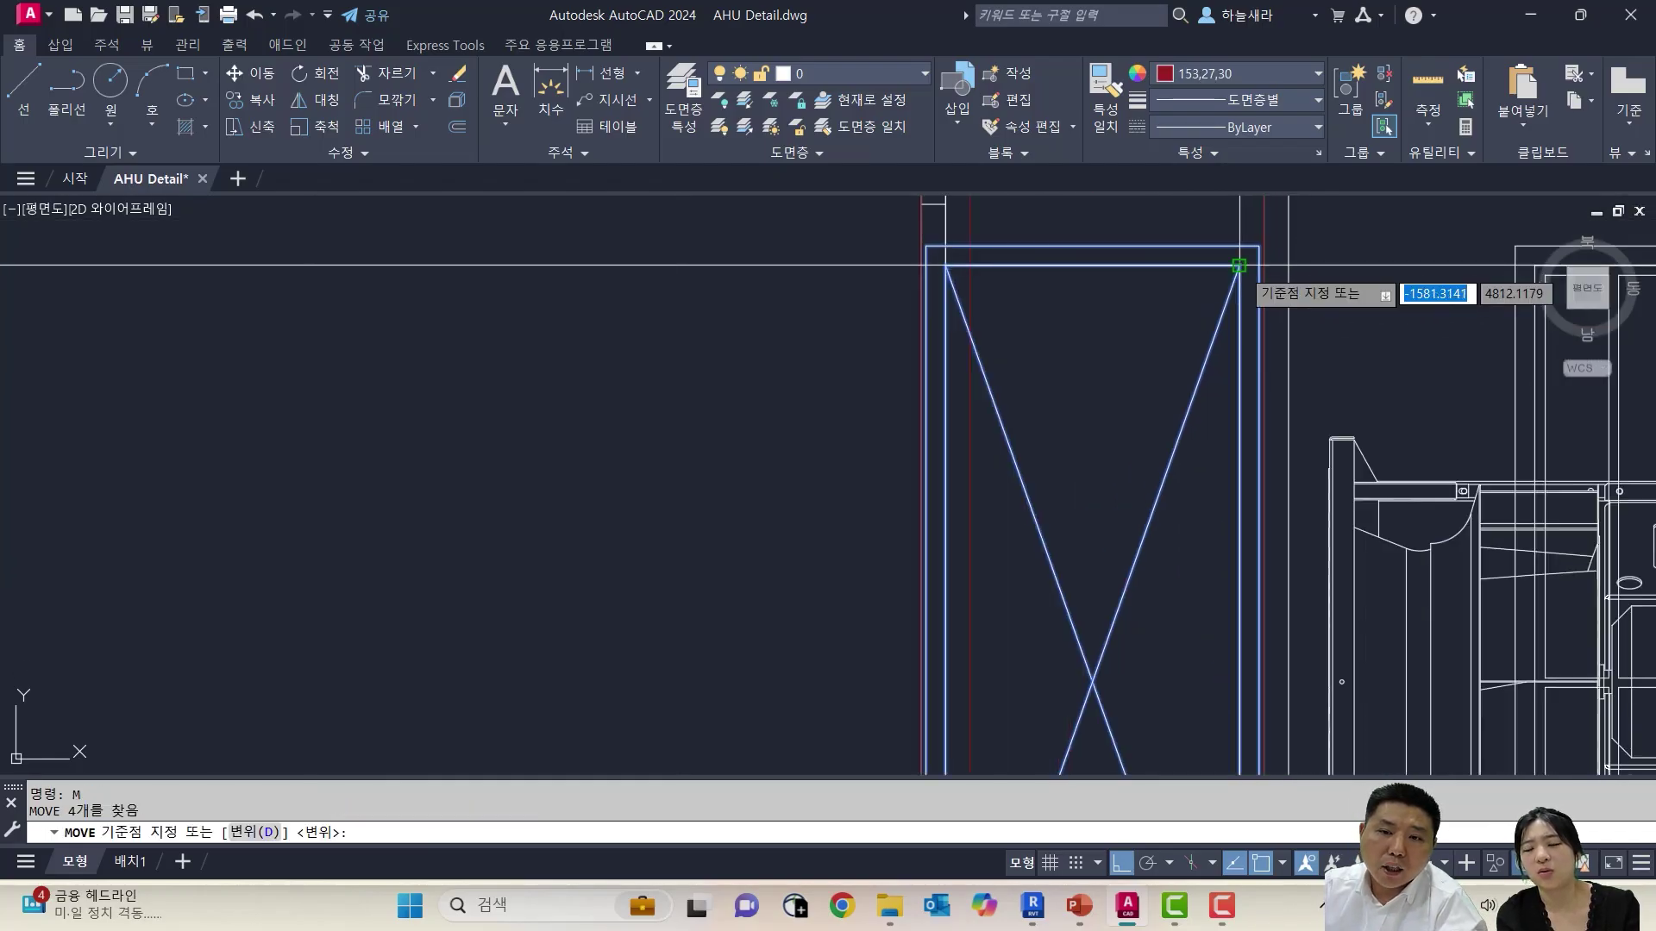
key("Escape")
key("Escape")
scroll(639, 322, "down", 5)
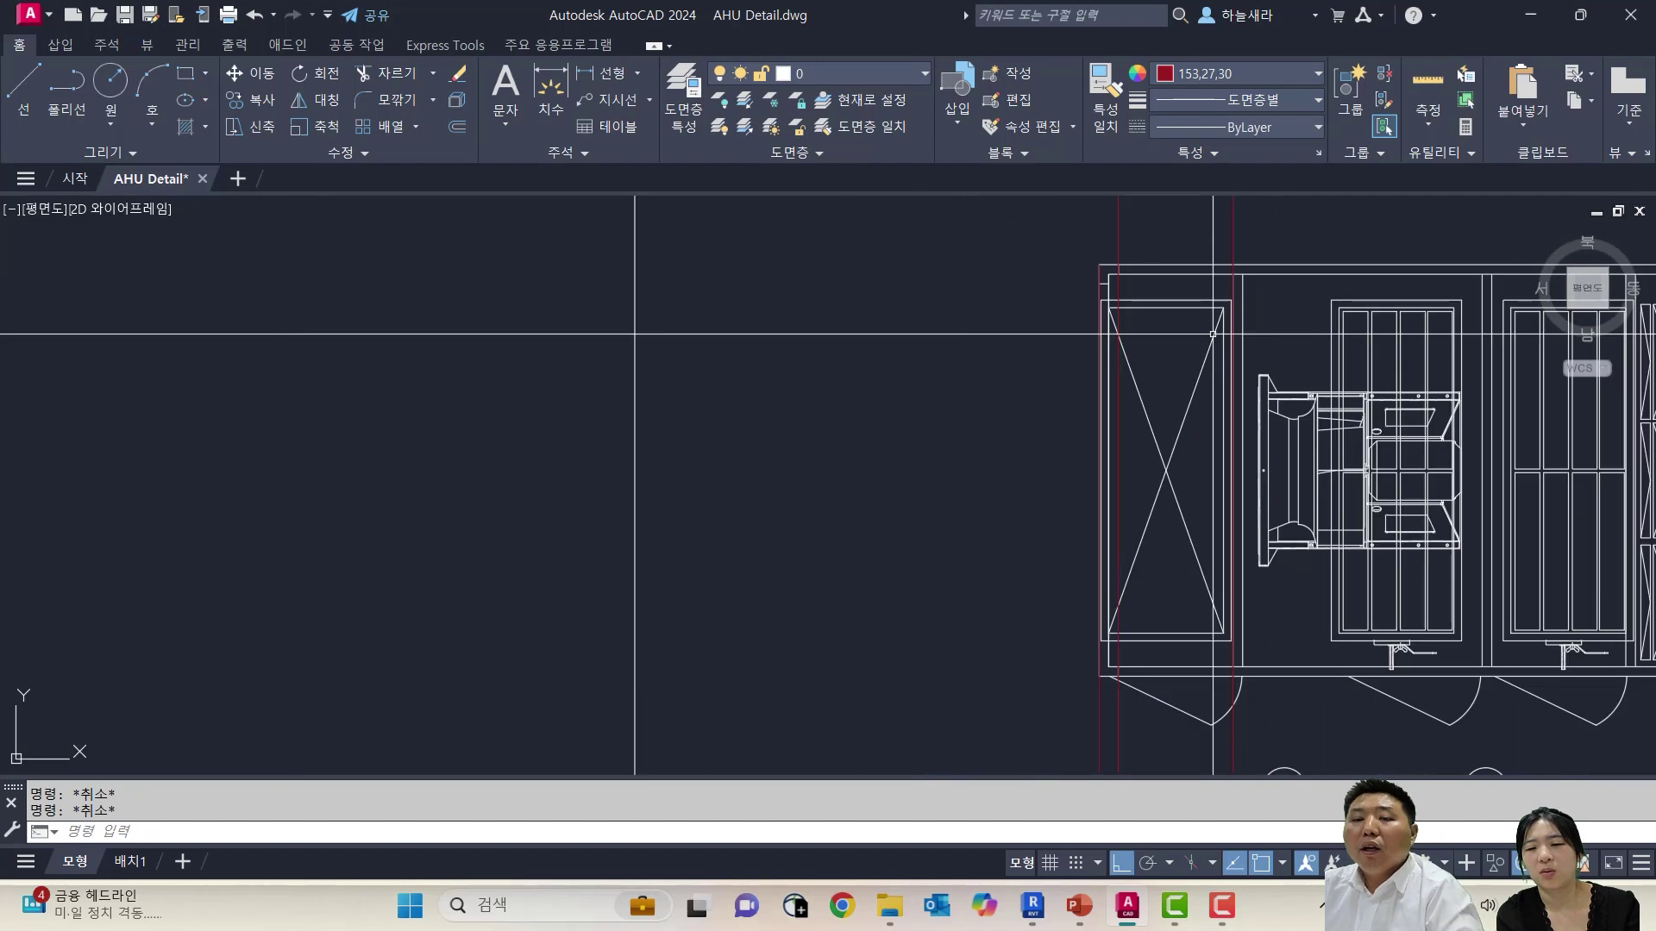
Examine the damper sizes listed under the mixing section of the equipment schedule
middle_click_drag(1224, 721, 1190, 489)
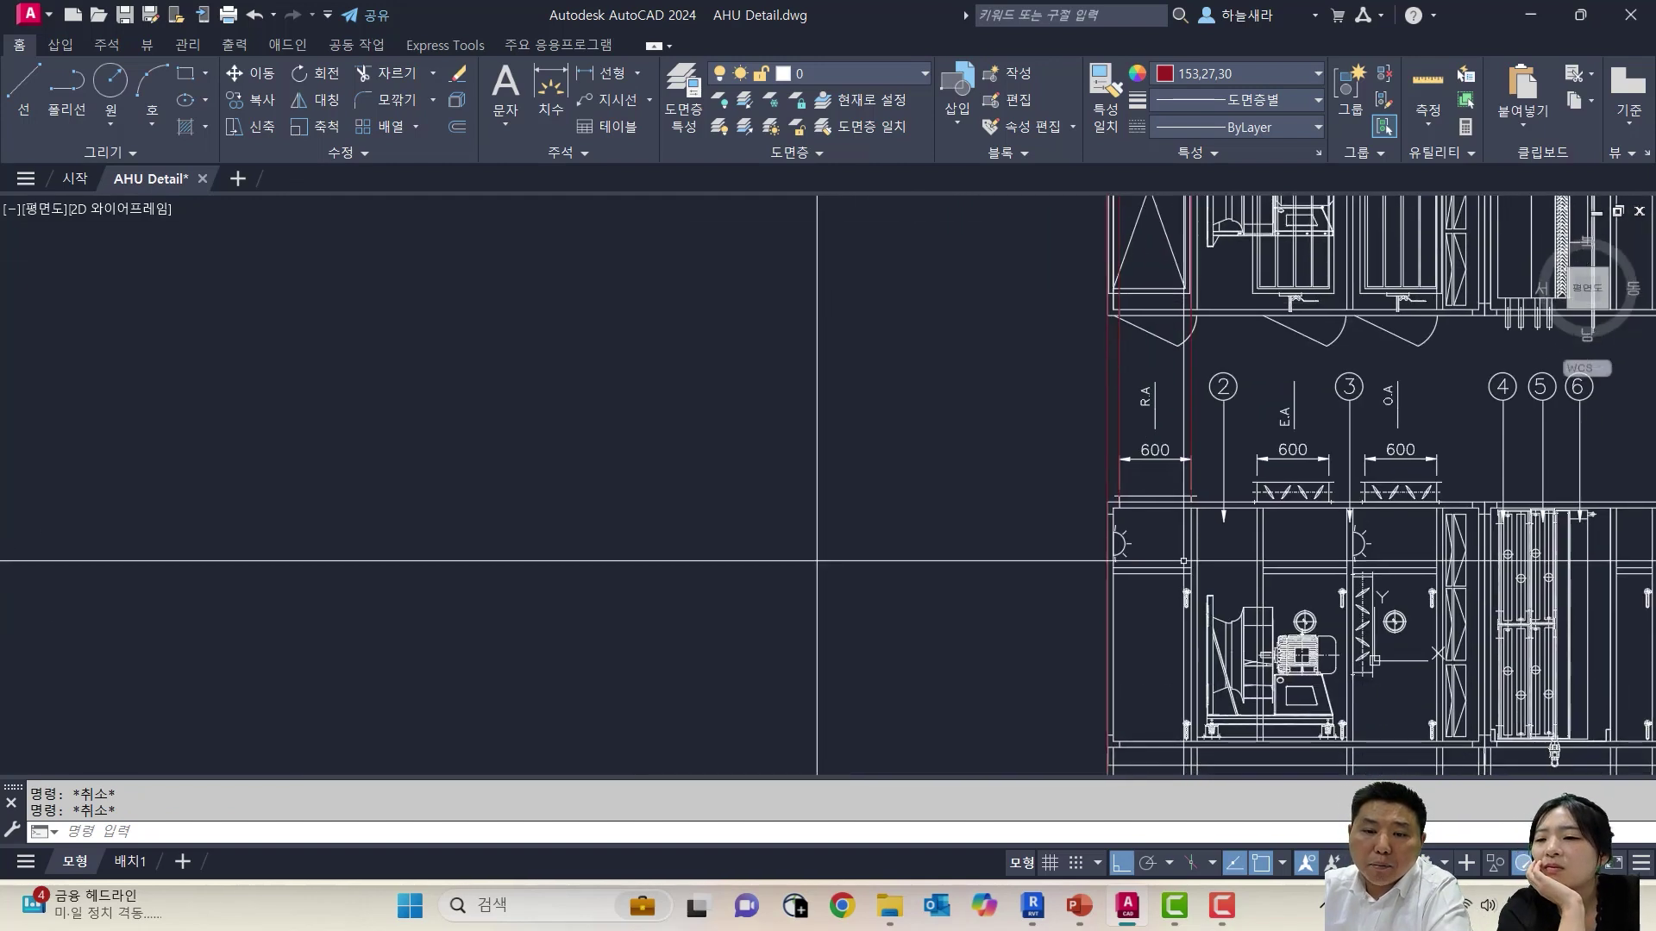
scroll(954, 451, "down", 2)
mouse_move(954, 451)
middle_mouse_down()
mouse_move(309, 443)
mouse_move(344, 415)
middle_mouse_up()
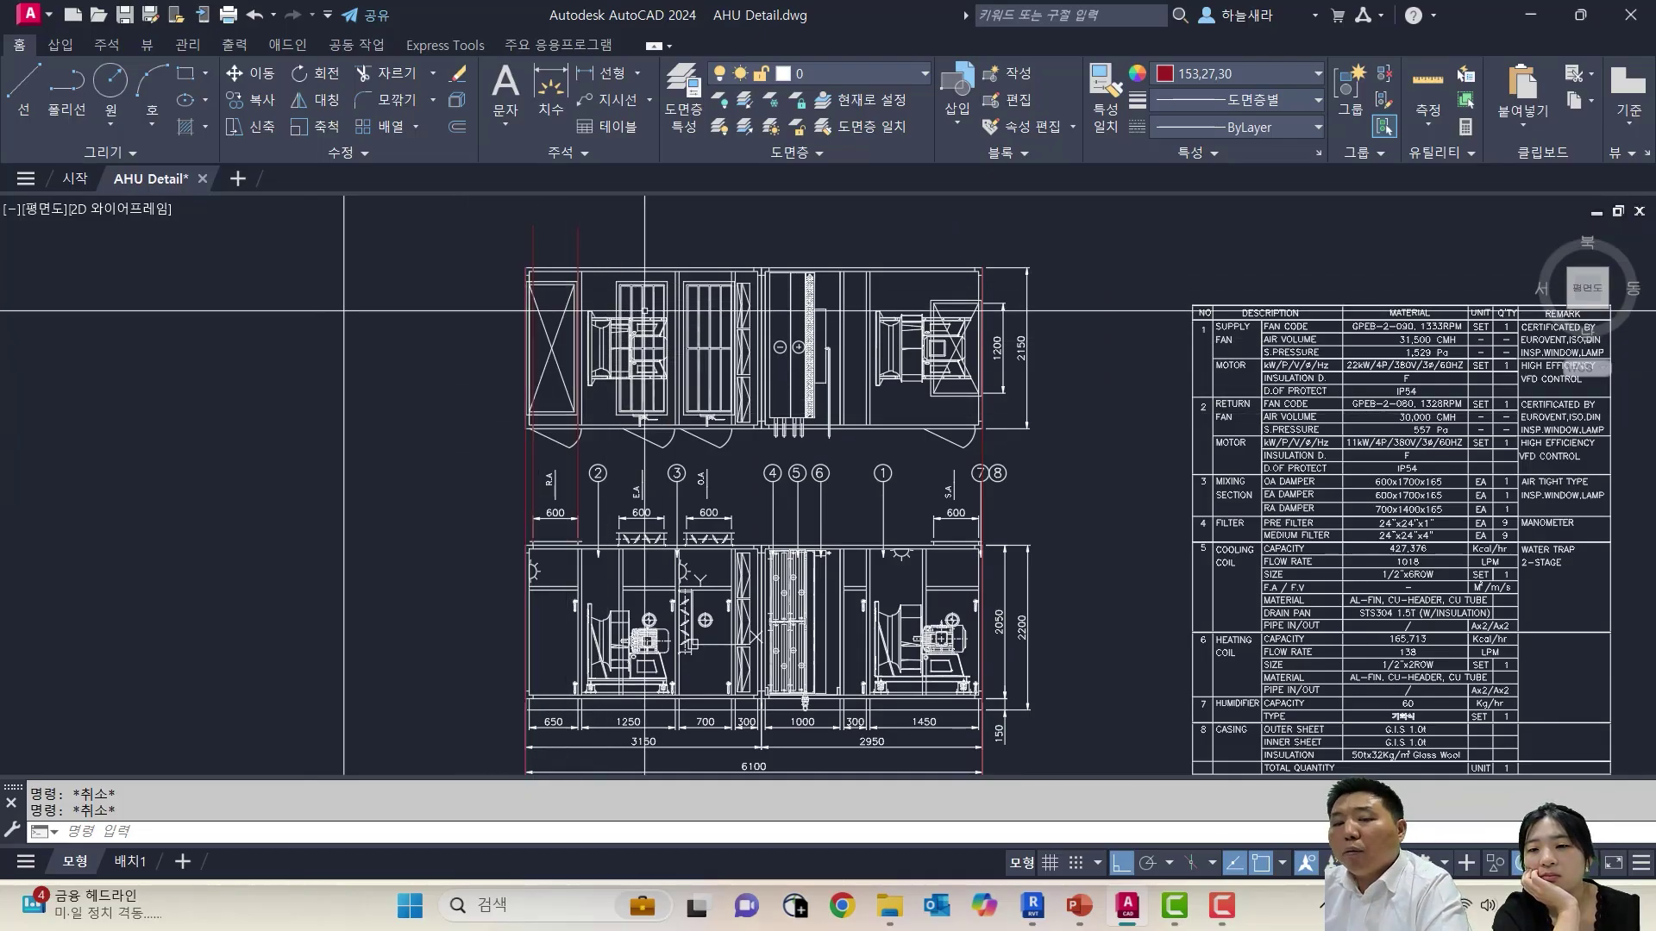
middle_click_drag(1168, 495, 991, 435)
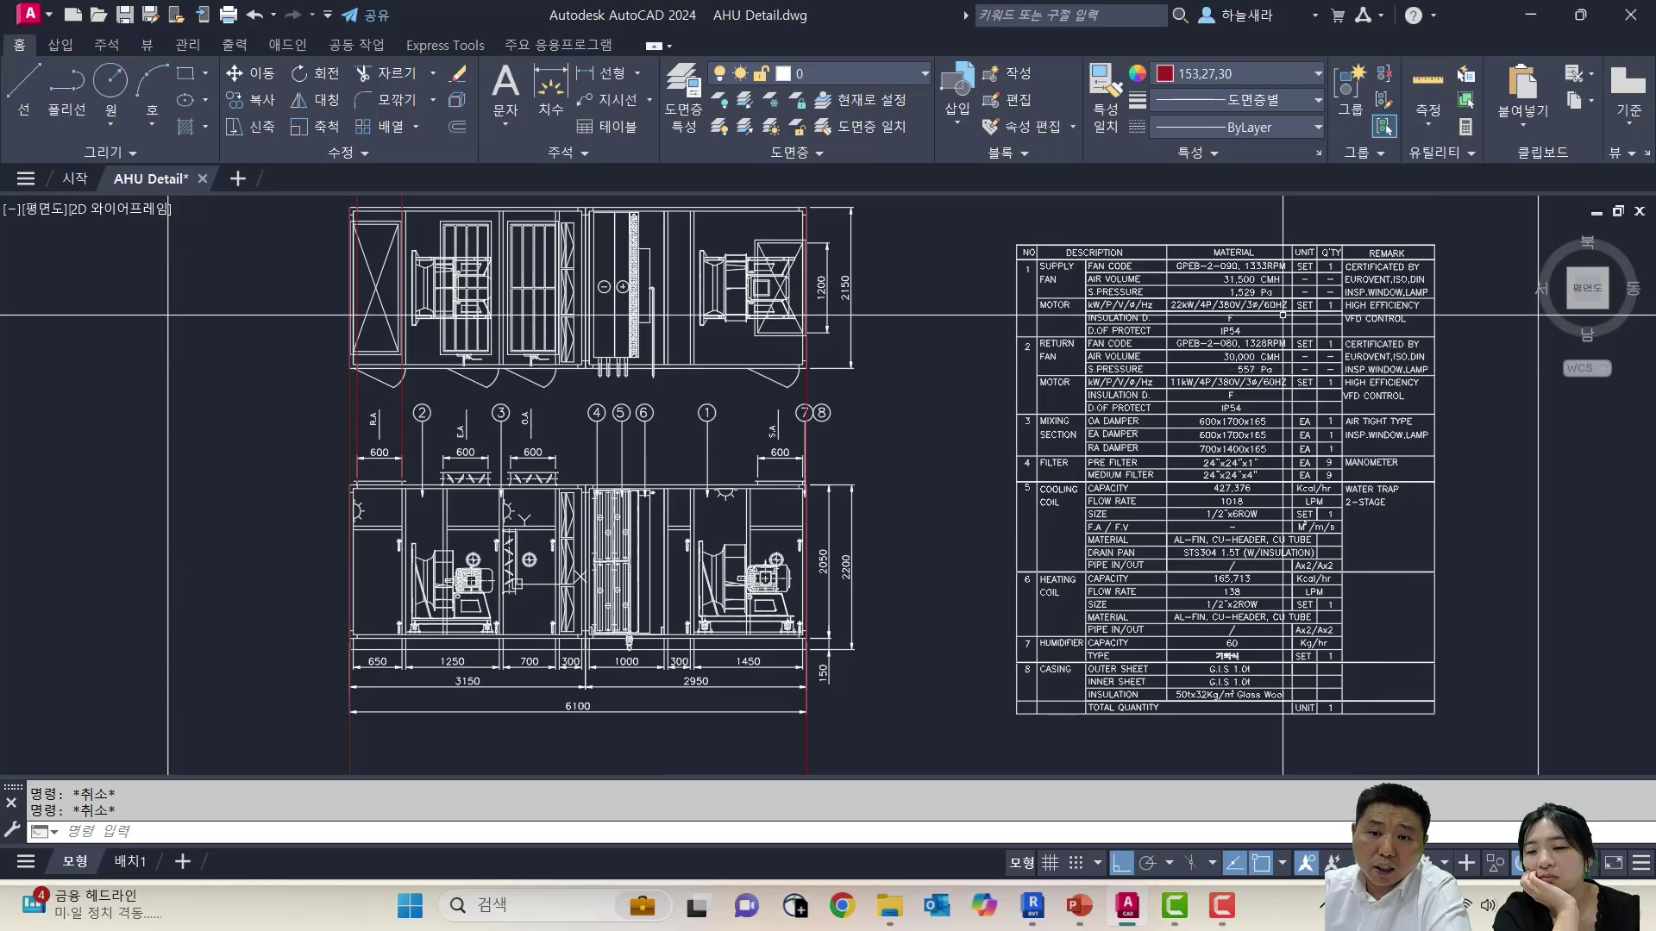
scroll(1097, 457, "up", 4)
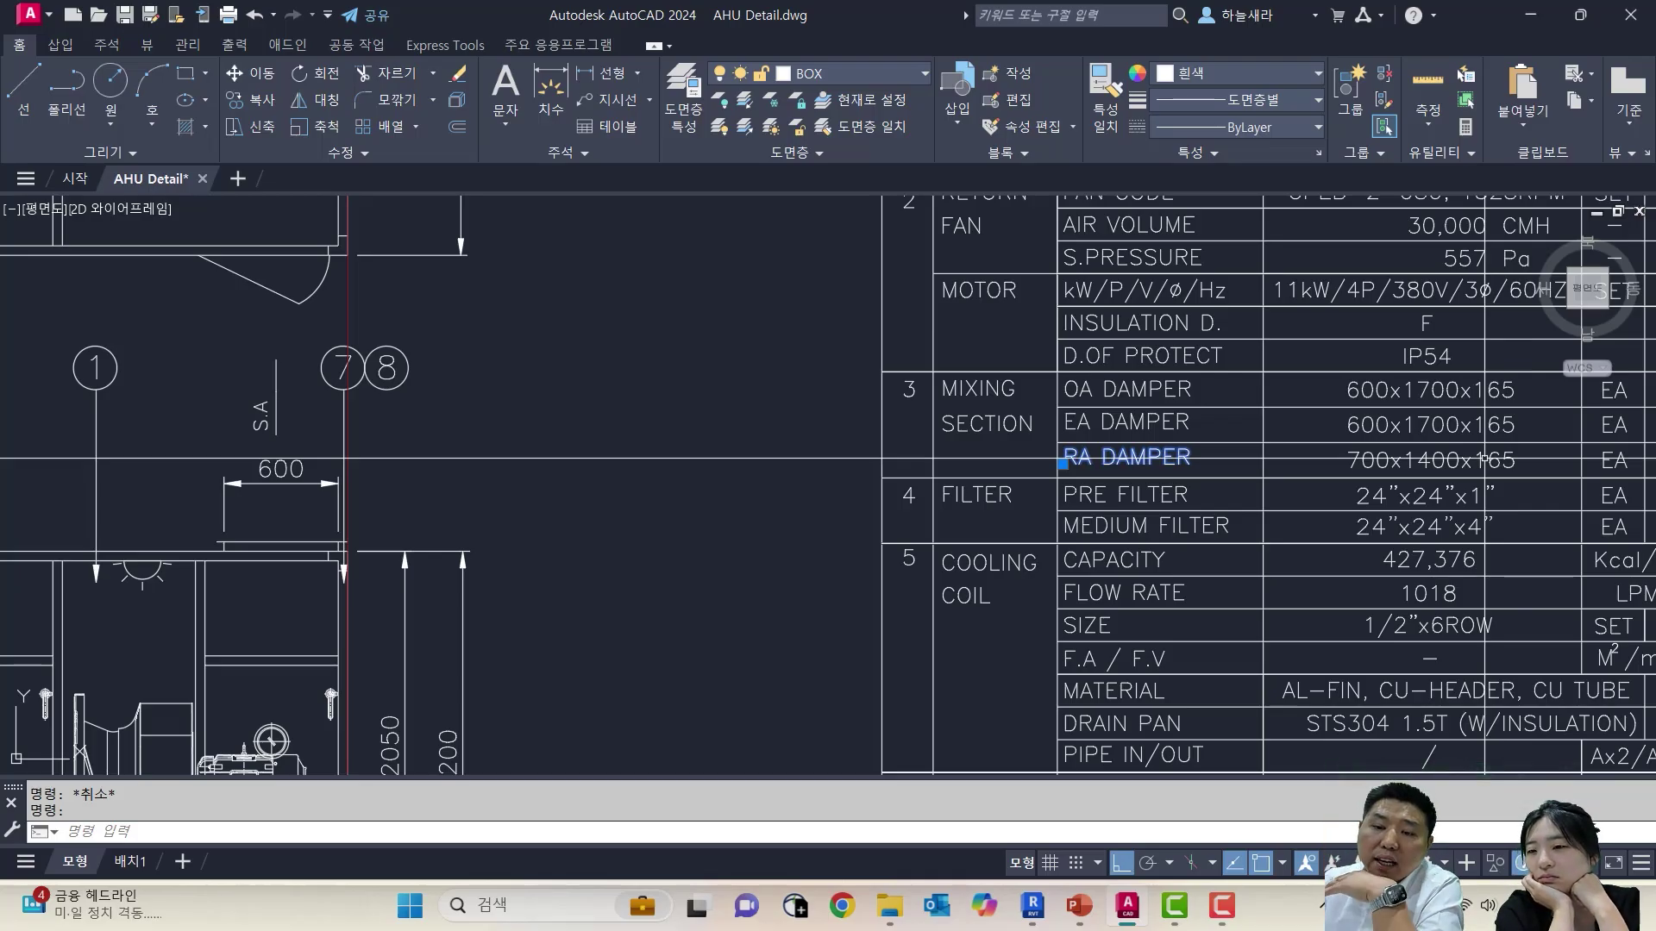
scroll(1479, 442, "down", 7)
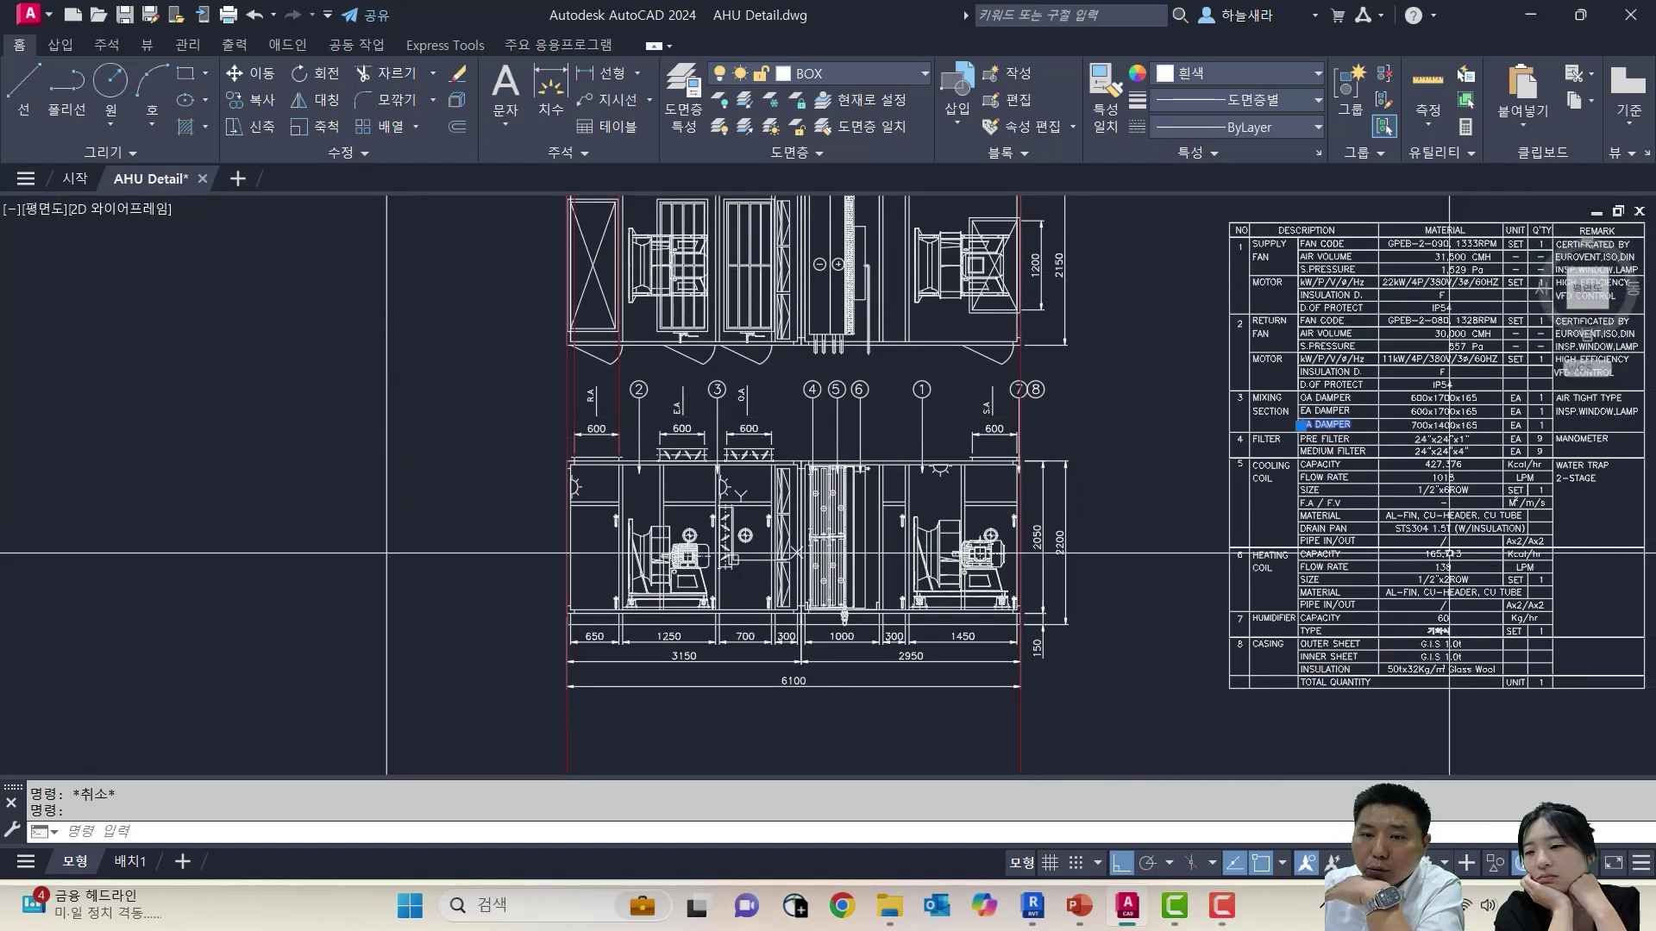
key("Escape")
scroll(1345, 425, "up", 4)
scroll(1221, 430, "down", 2)
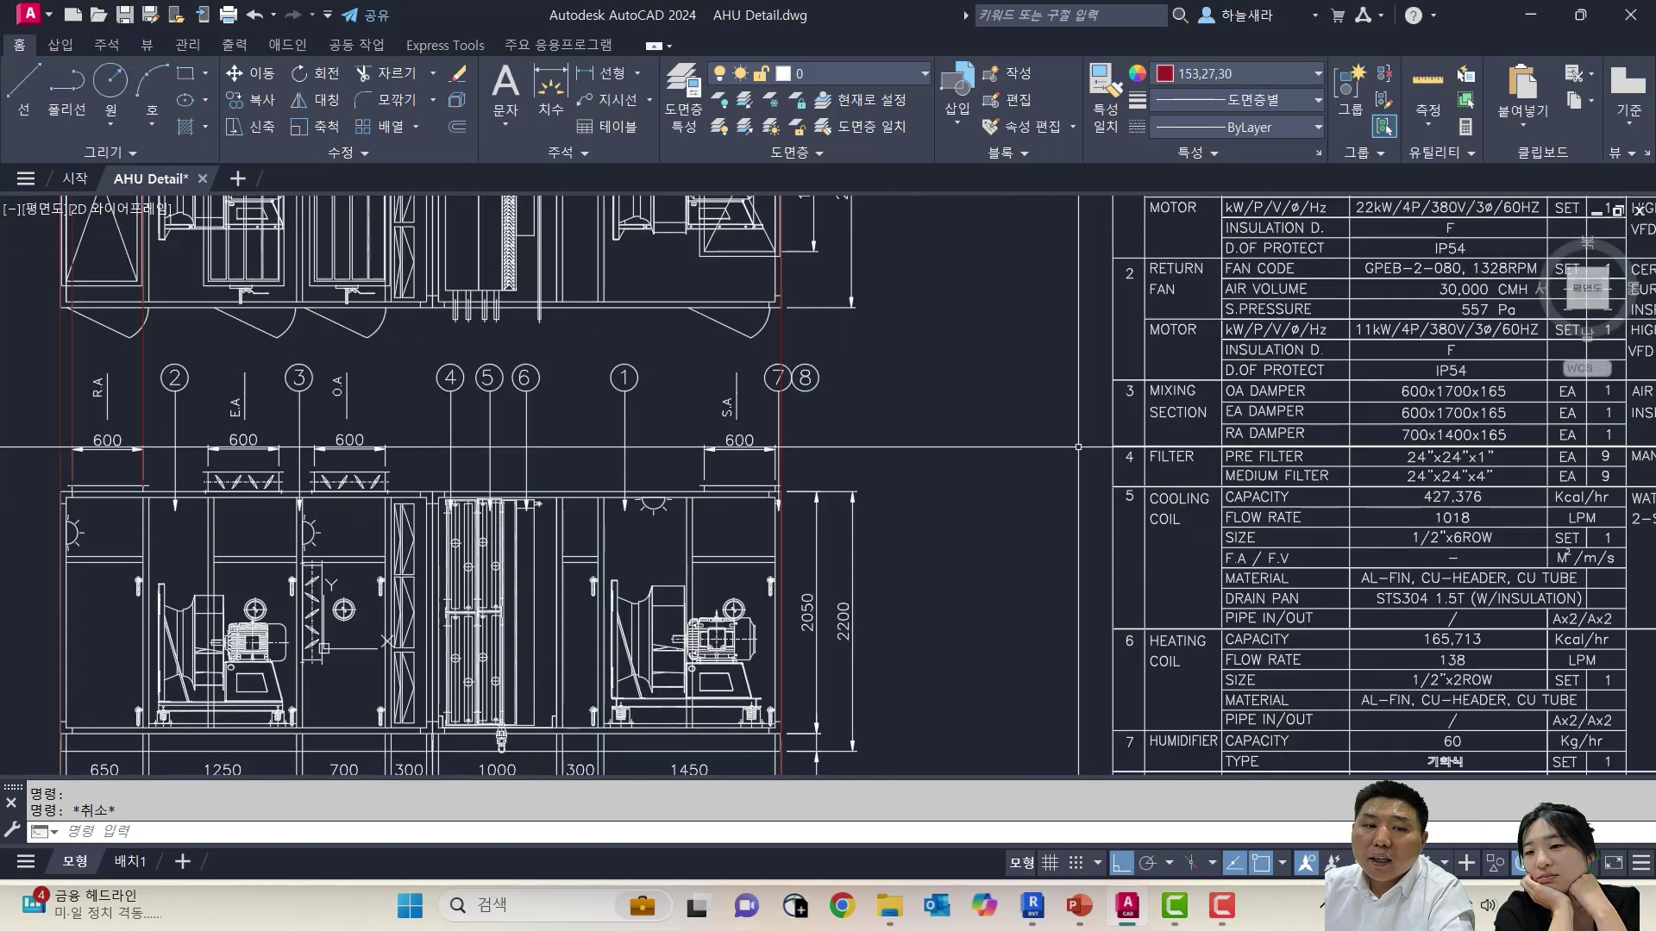
Compare the elevation's R.A, E.A and O.A opening widths with the damper sizes in the equipment schedule
middle_click_drag(661, 458, 1078, 503)
scroll(504, 493, "up", 2)
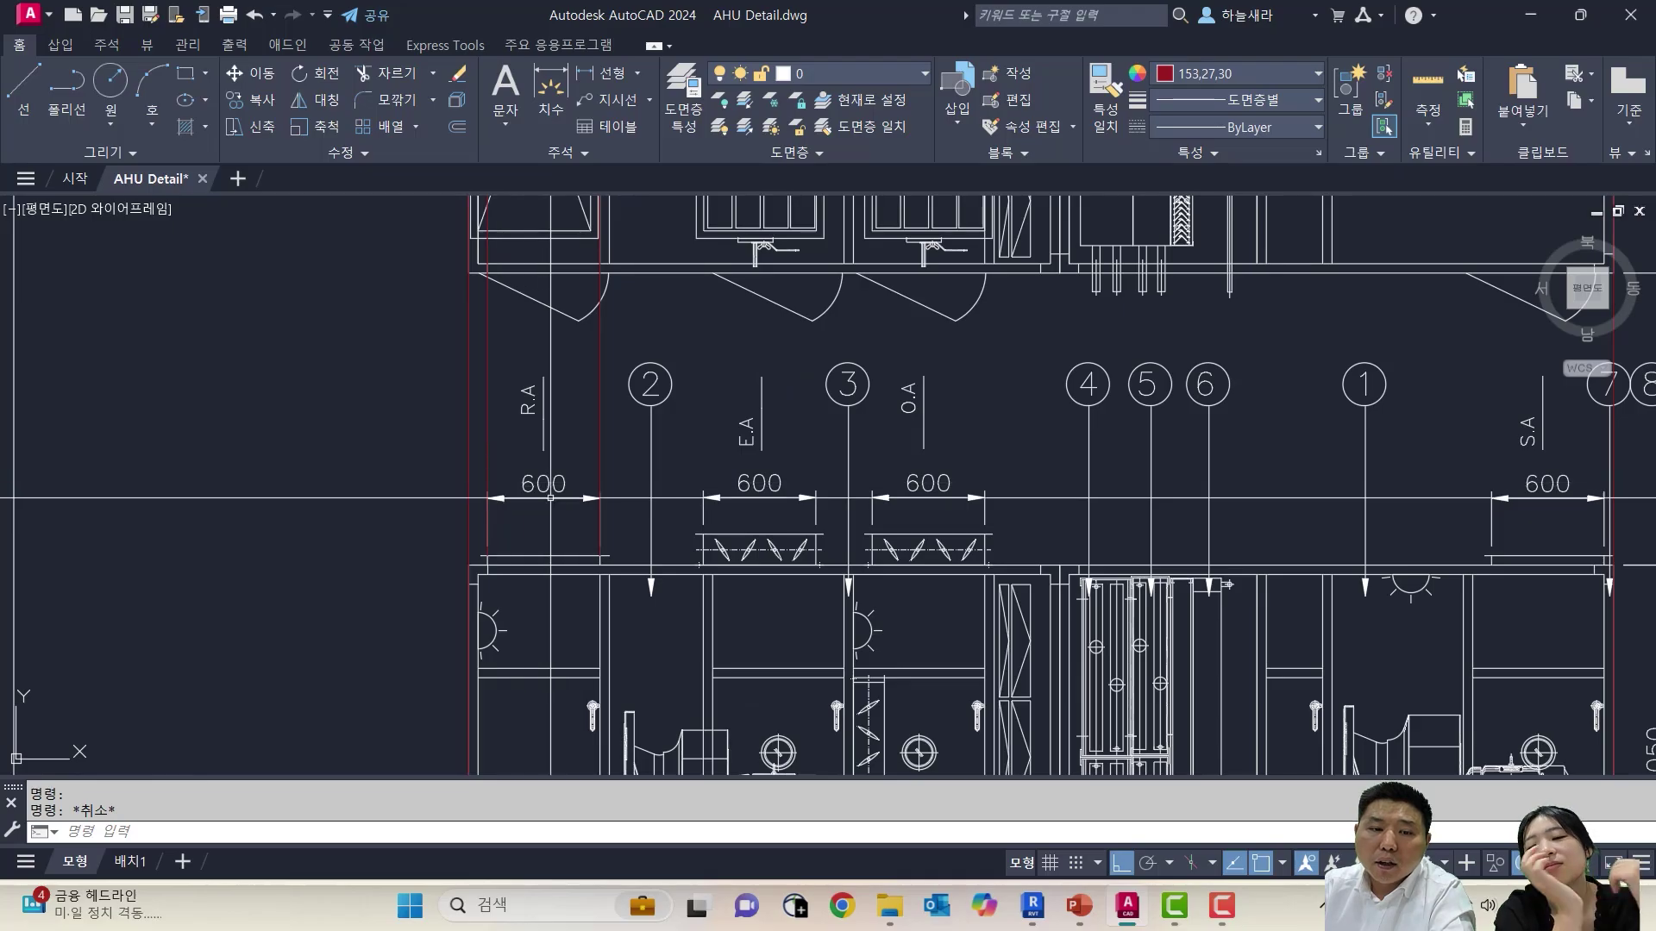
scroll(850, 511, "down", 2)
mouse_move(854, 510)
middle_mouse_down()
mouse_move(390, 517)
mouse_move(34, 494)
middle_mouse_up()
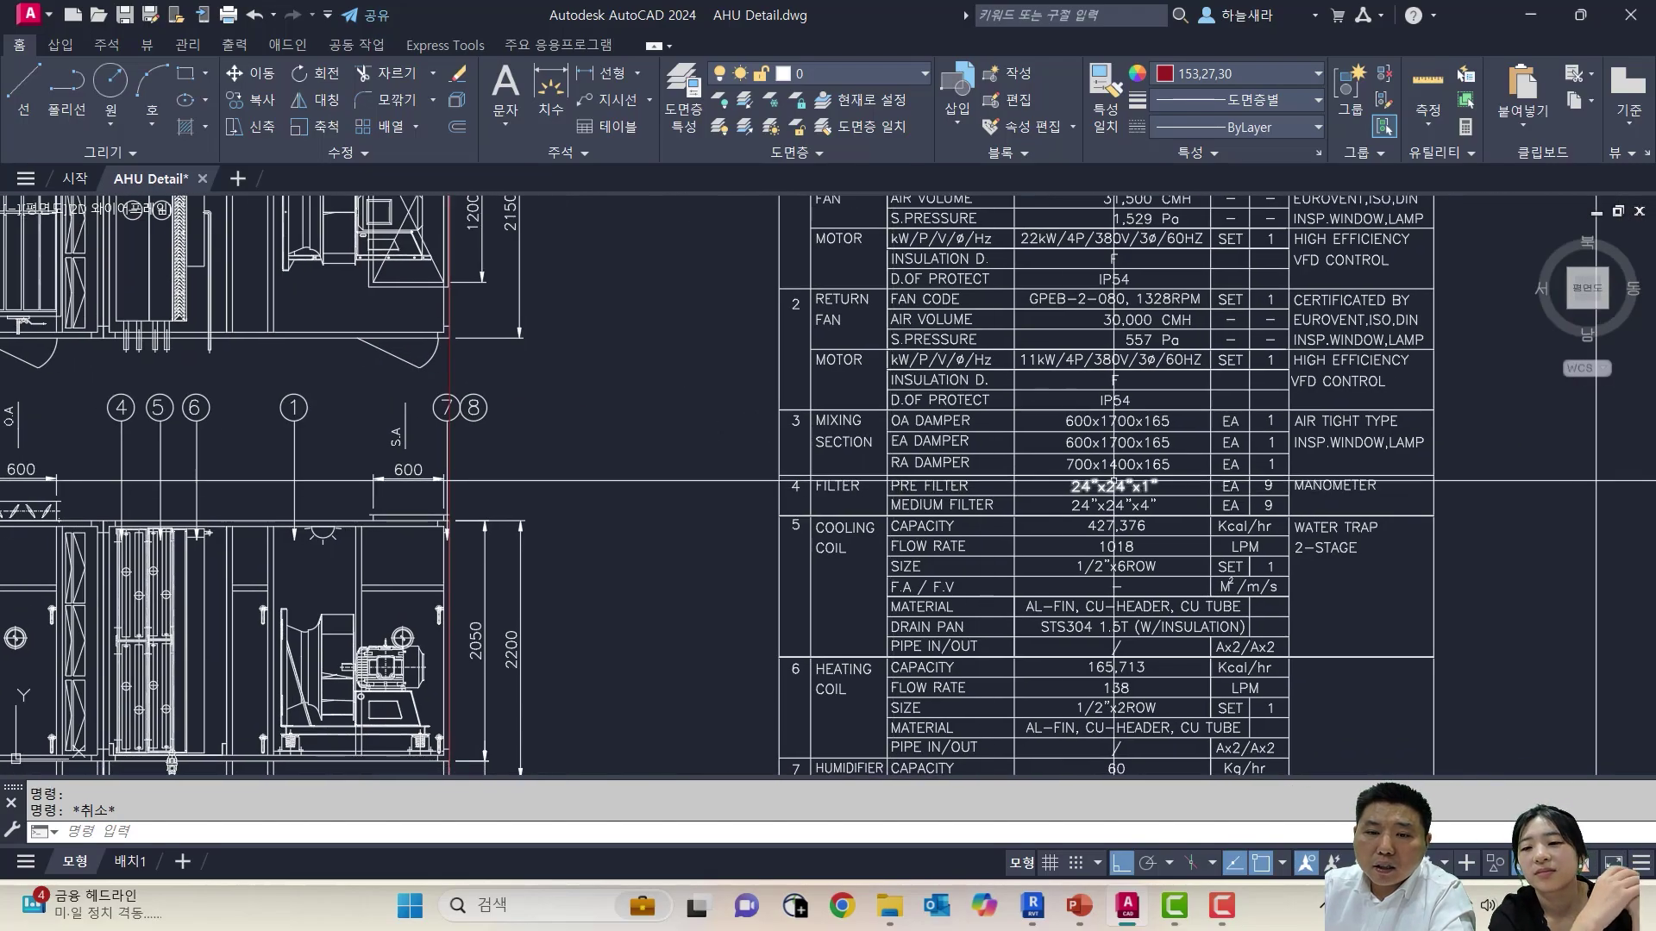
middle_click_drag(198, 526, 1197, 514)
scroll(786, 450, "up", 2)
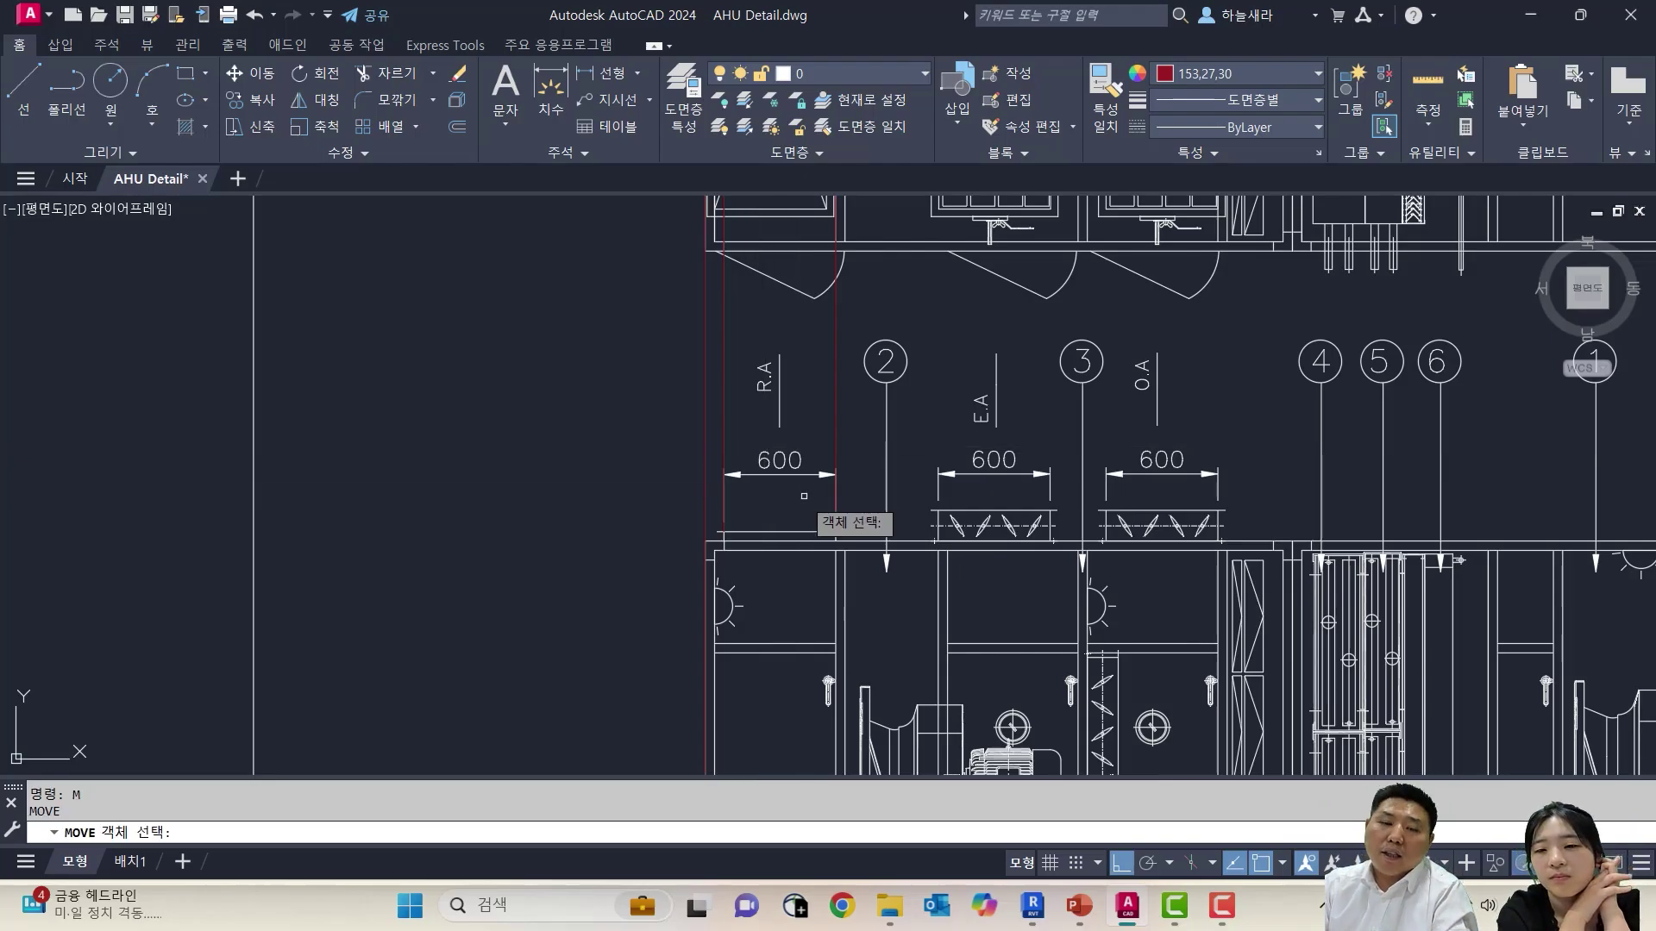
key("Escape")
key("Escape")
key("Escape")
middle_click_drag(780, 507, 868, 537)
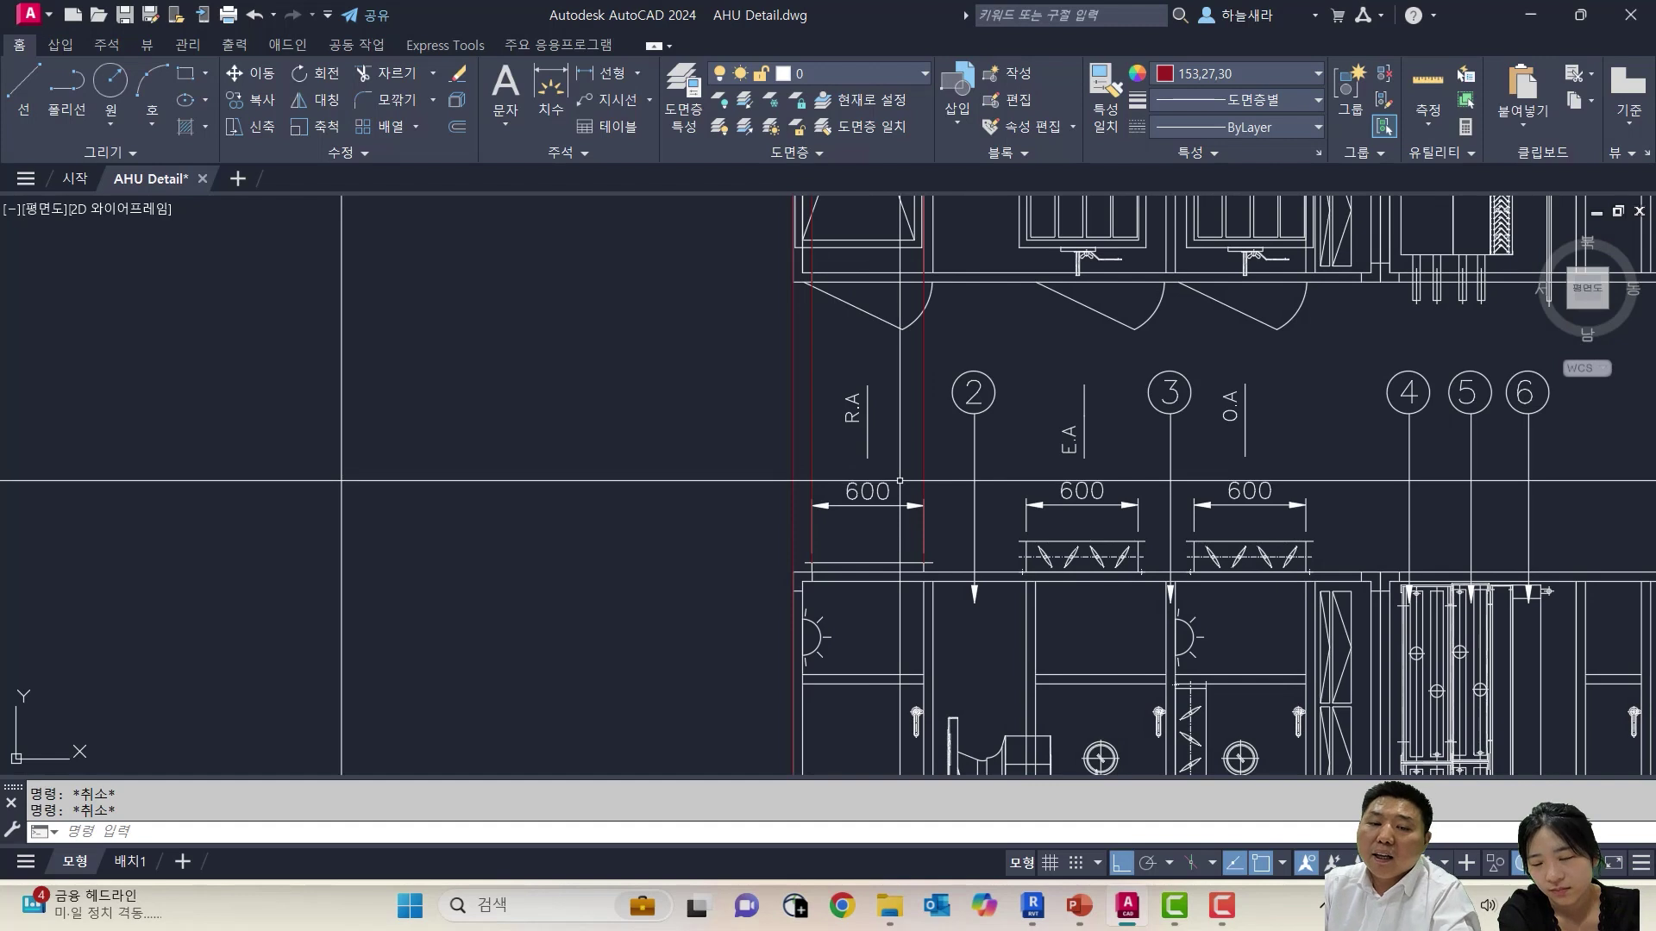
middle_click_drag(922, 476, 933, 509)
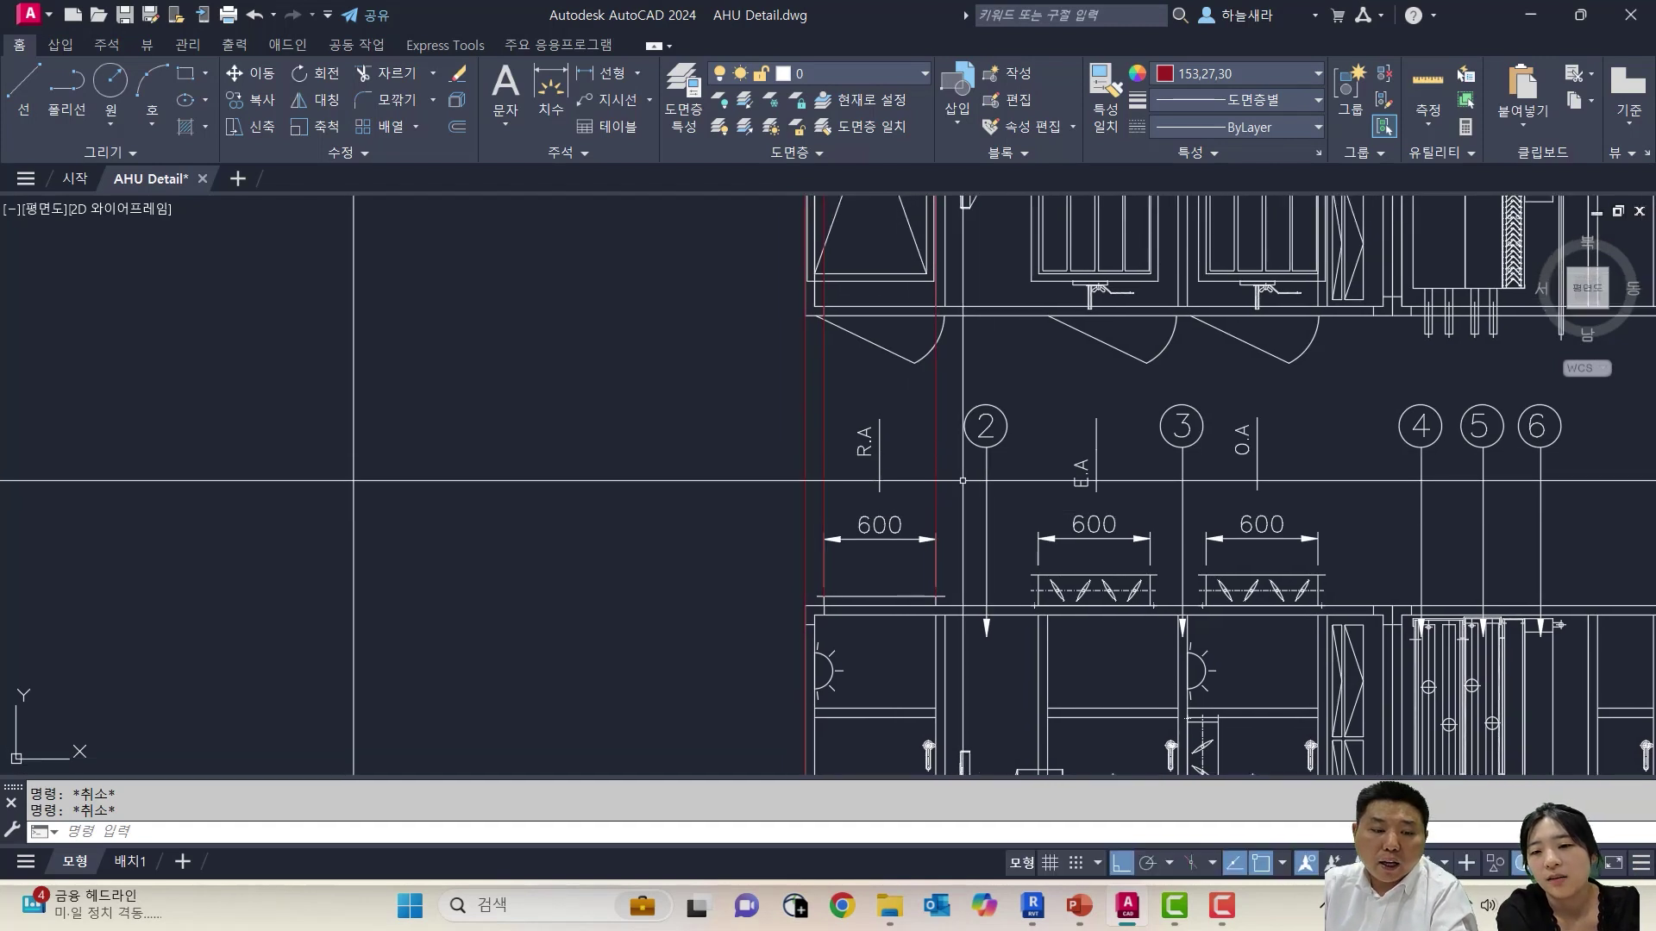
type("c")
key("space")
scroll(940, 521, "up", 2)
key("Escape")
key("Escape")
Copy the two red R.A guide lines to the elevation's E.A opening, aligning the left line with the start of its 600 dimension
type("co")
key("space")
left_click(953, 495)
left_click(912, 494)
left_click(819, 495)
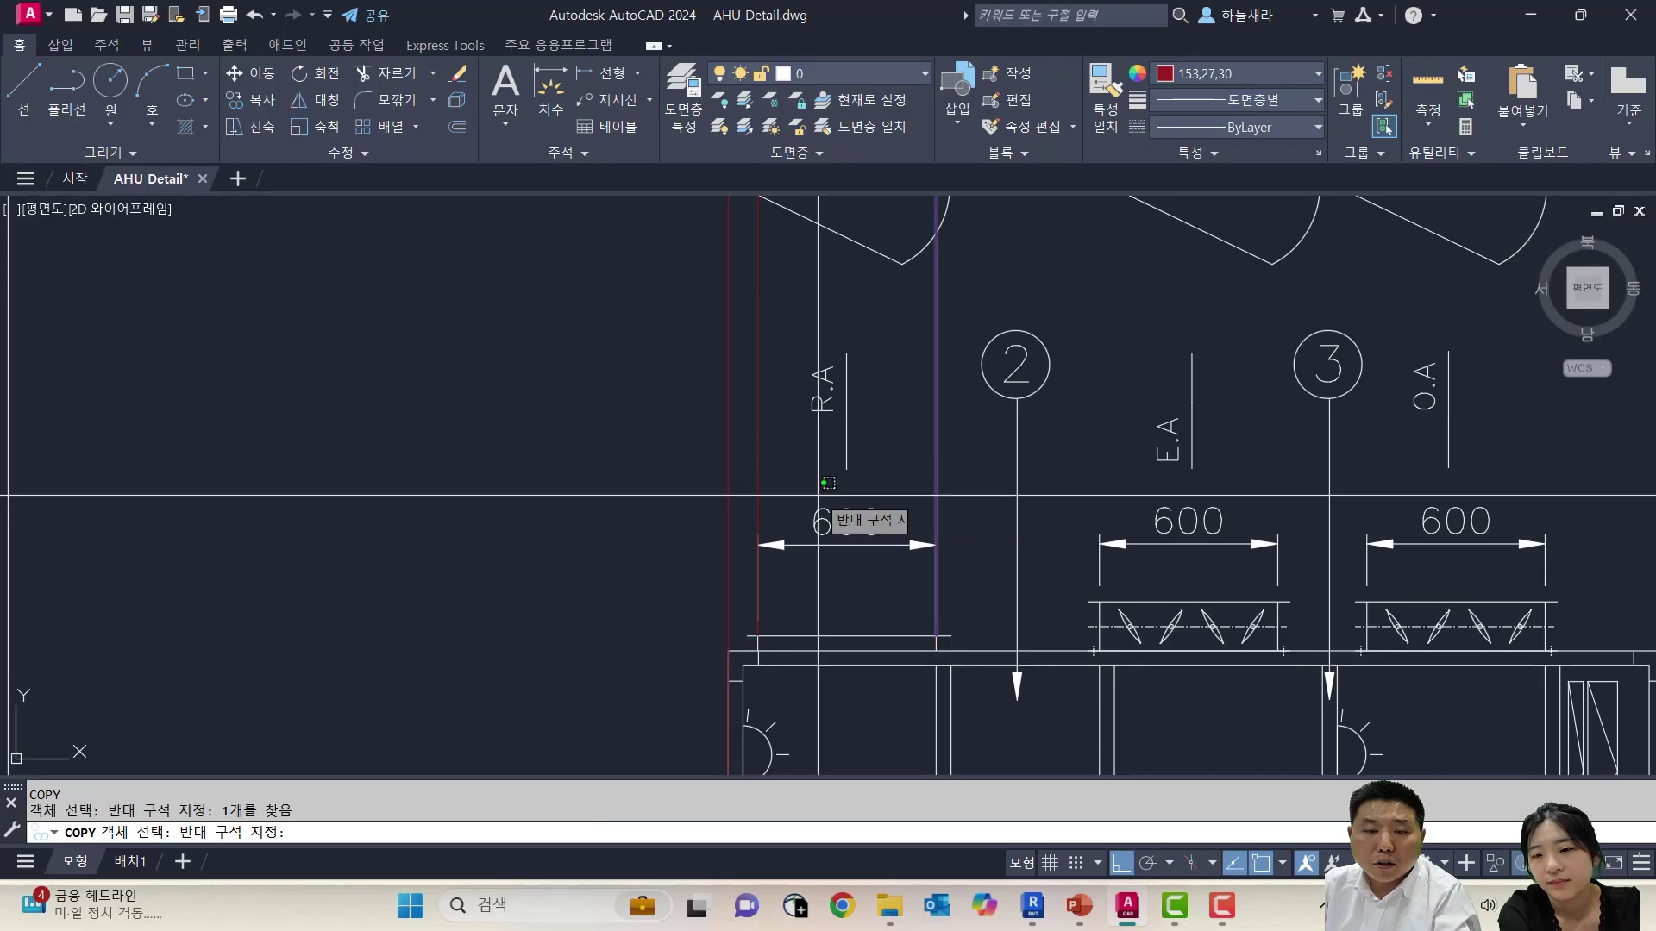
left_click(756, 492)
key("space")
right_click(765, 542, "shift")
left_click(807, 195)
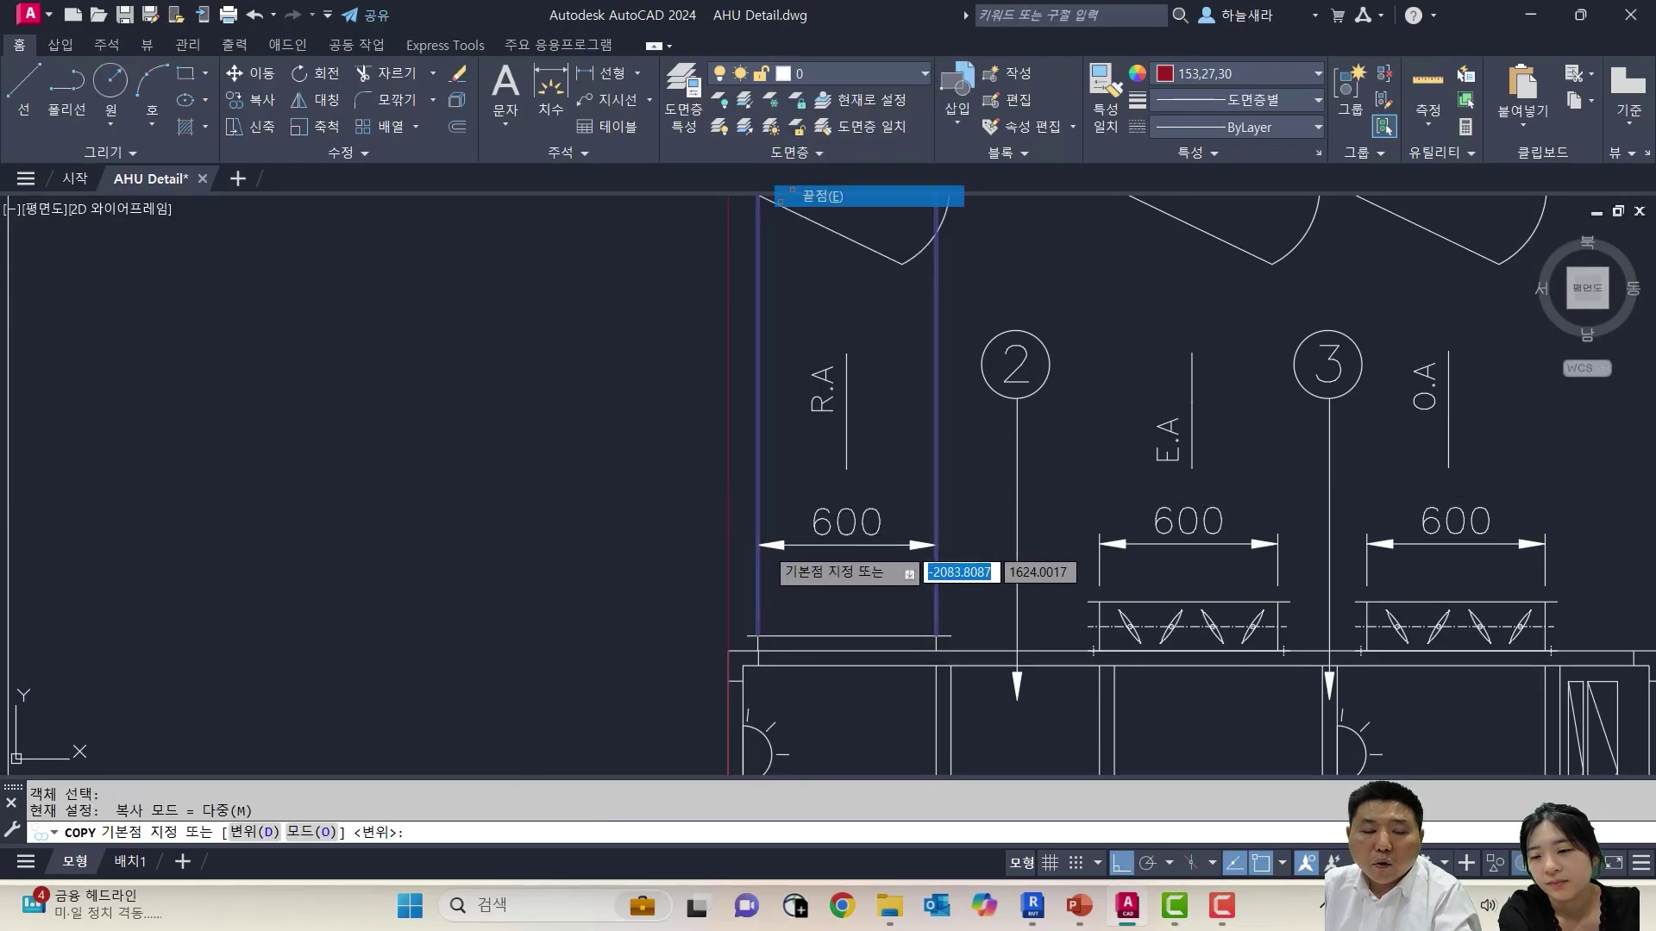
left_click(759, 544)
right_click(1071, 561, "shift")
left_click(1108, 189)
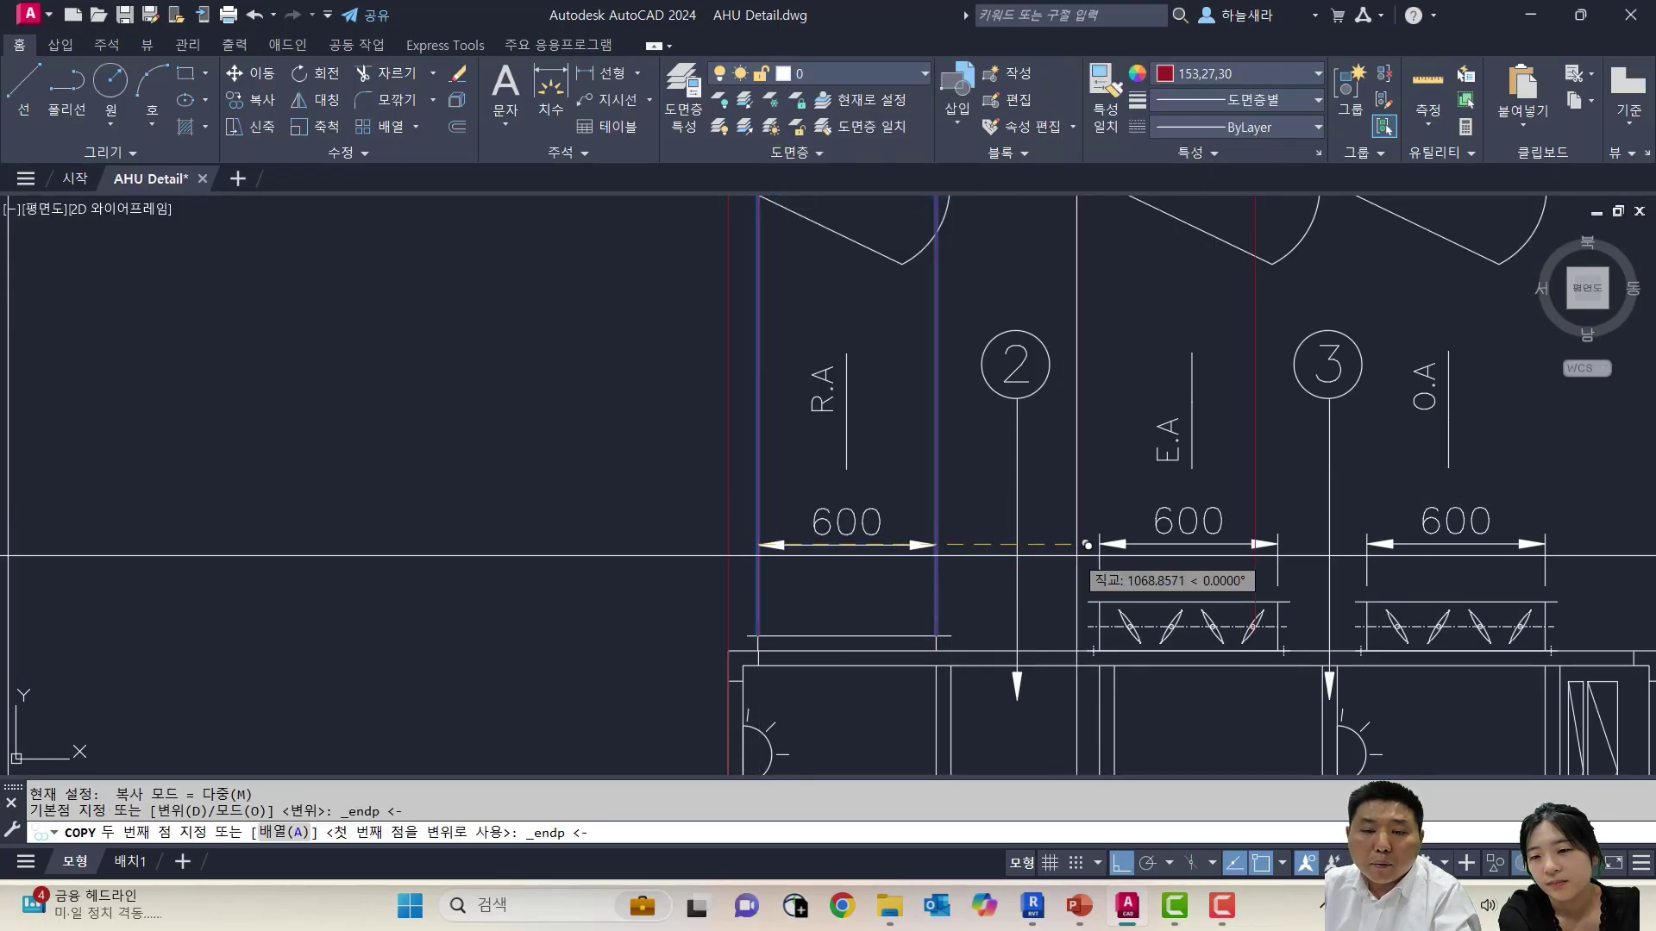
left_click(1100, 543)
Place another copy of the guide line pair at the O.A opening, snapped to the left end of its 600 dimension
middle_click_drag(1179, 541, 940, 534)
right_click(1133, 550, "shift")
left_click(1183, 182)
left_click(1128, 543)
Place a last copy of the guide line pair at the S.A opening's 600 dimension and finish copying
middle_click_drag(1287, 550, 954, 548)
middle_click_drag(1379, 552, 746, 515)
right_click(1100, 516, "shift")
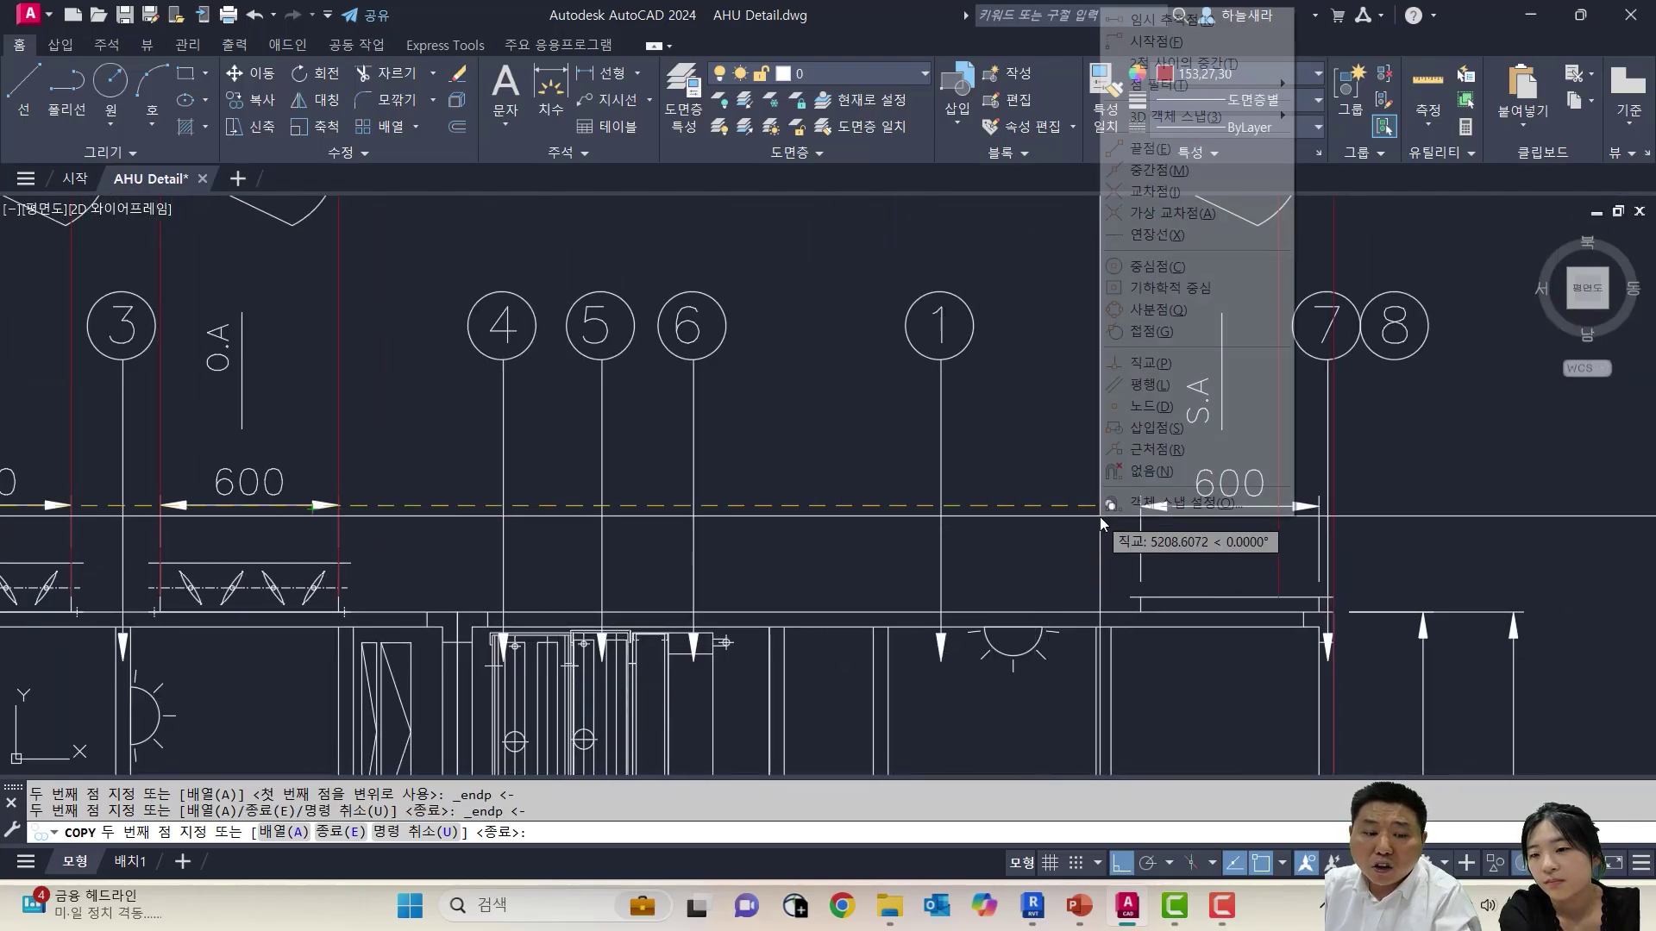
key("e")
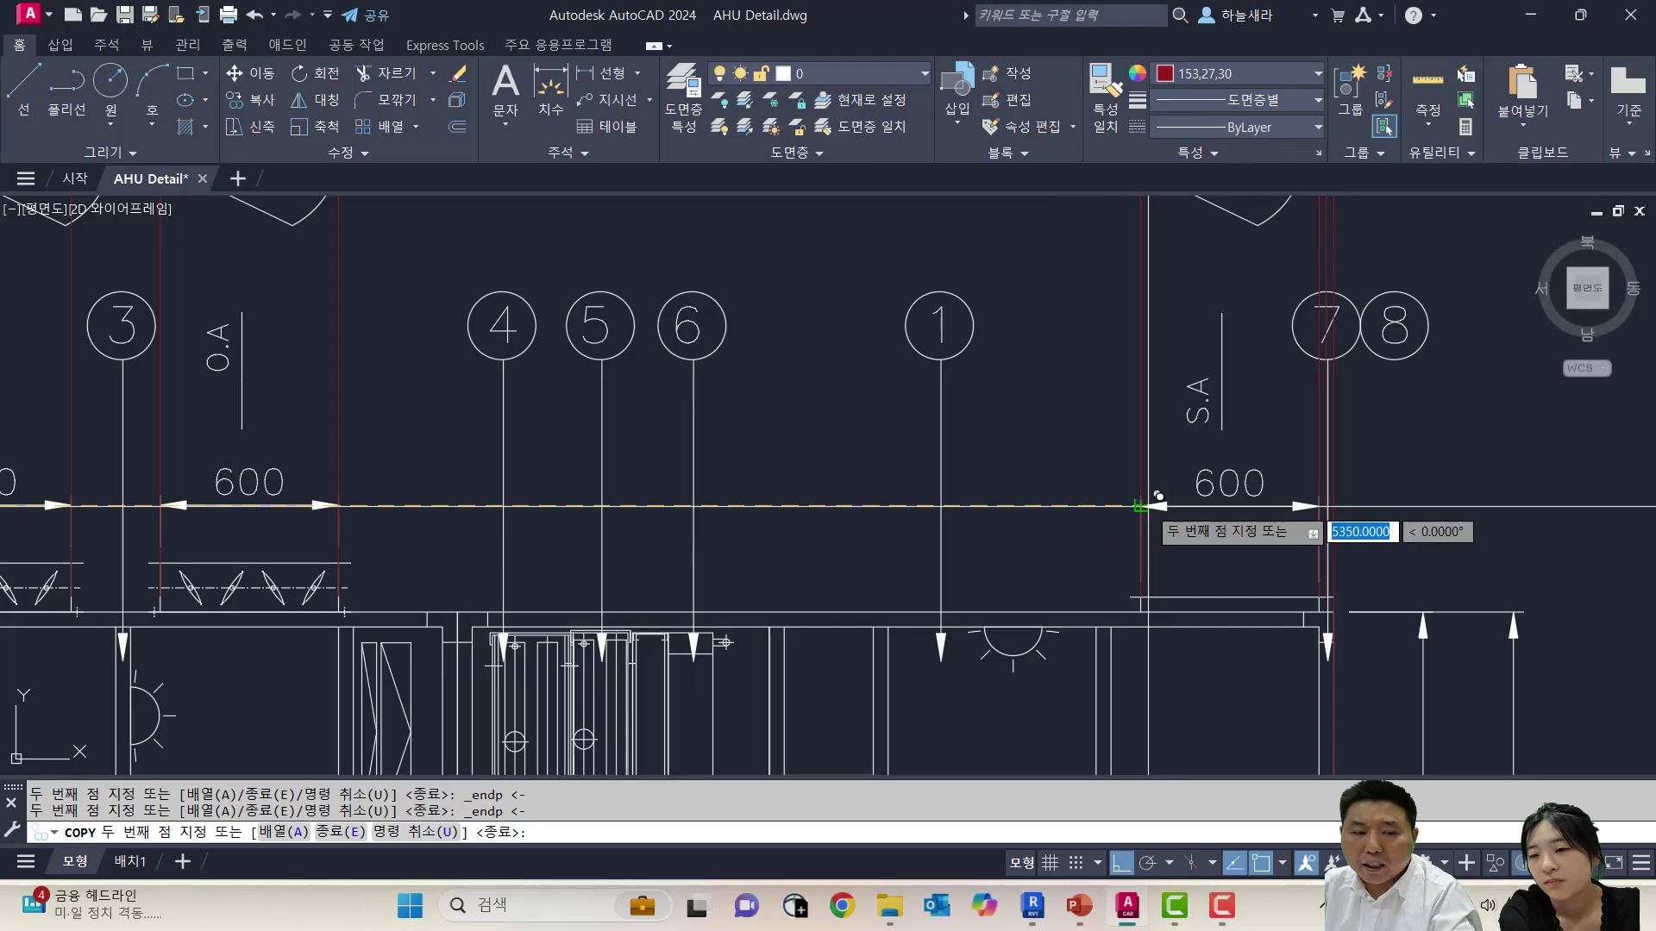
left_click(1139, 505)
key("Escape")
key("Escape")
Compare the copied guide lines with the E.A, O.A and S.A opening frames in the plan view
scroll(1152, 500, "down", 3)
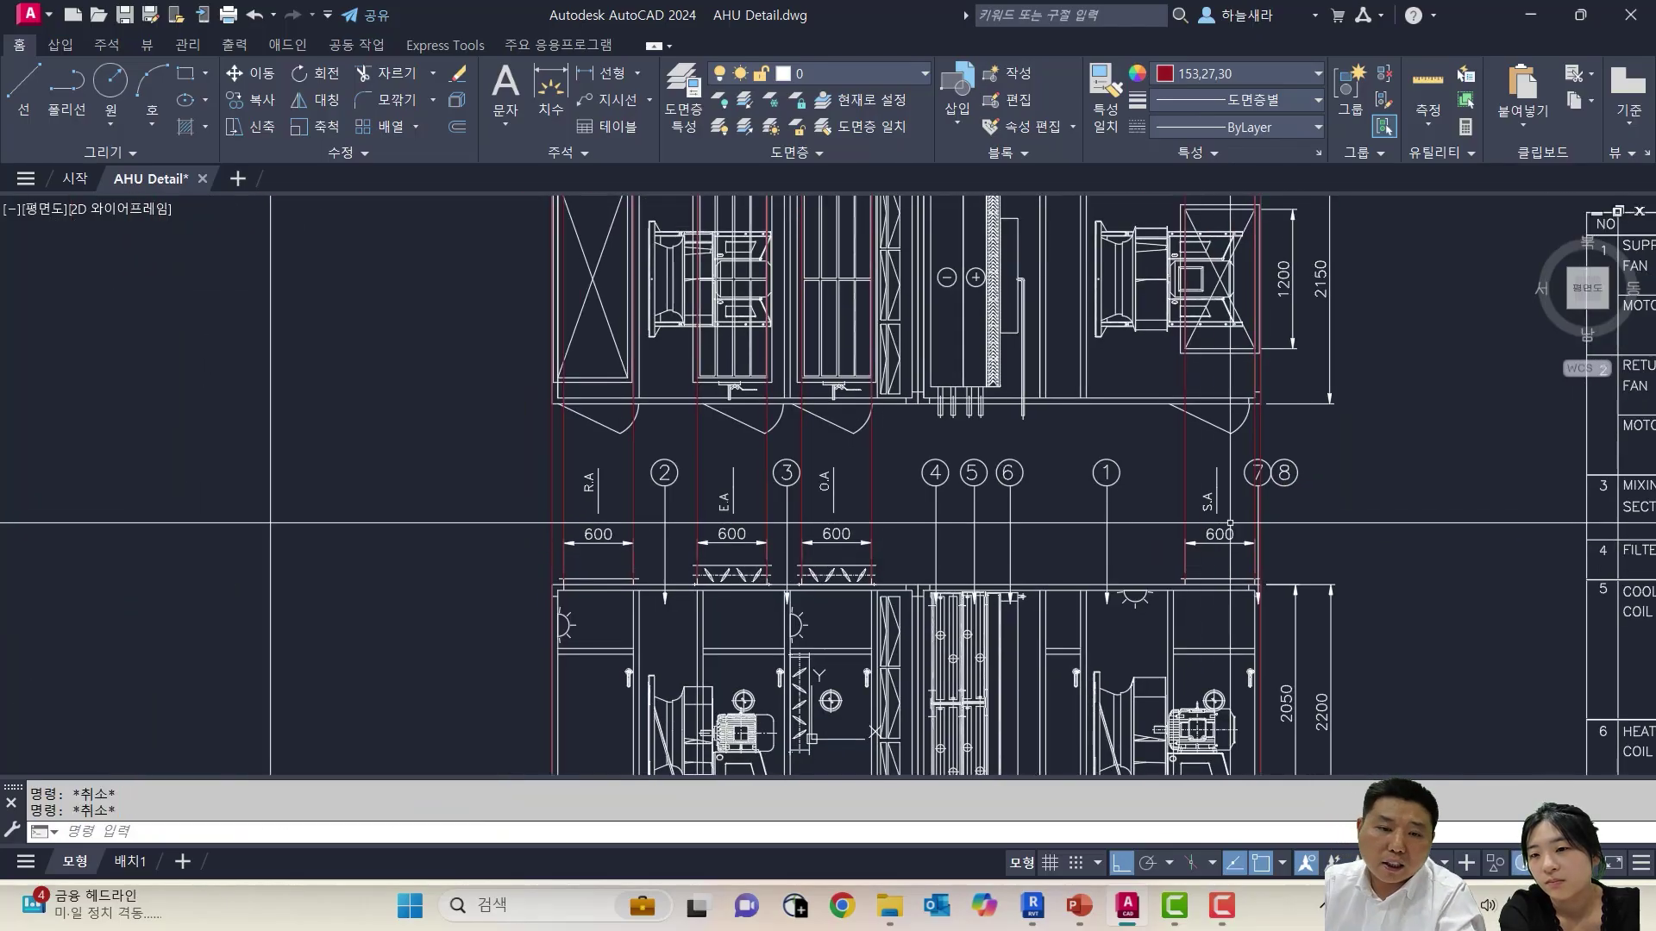
middle_click_drag(1088, 512, 1273, 629)
scroll(880, 547, "up", 4)
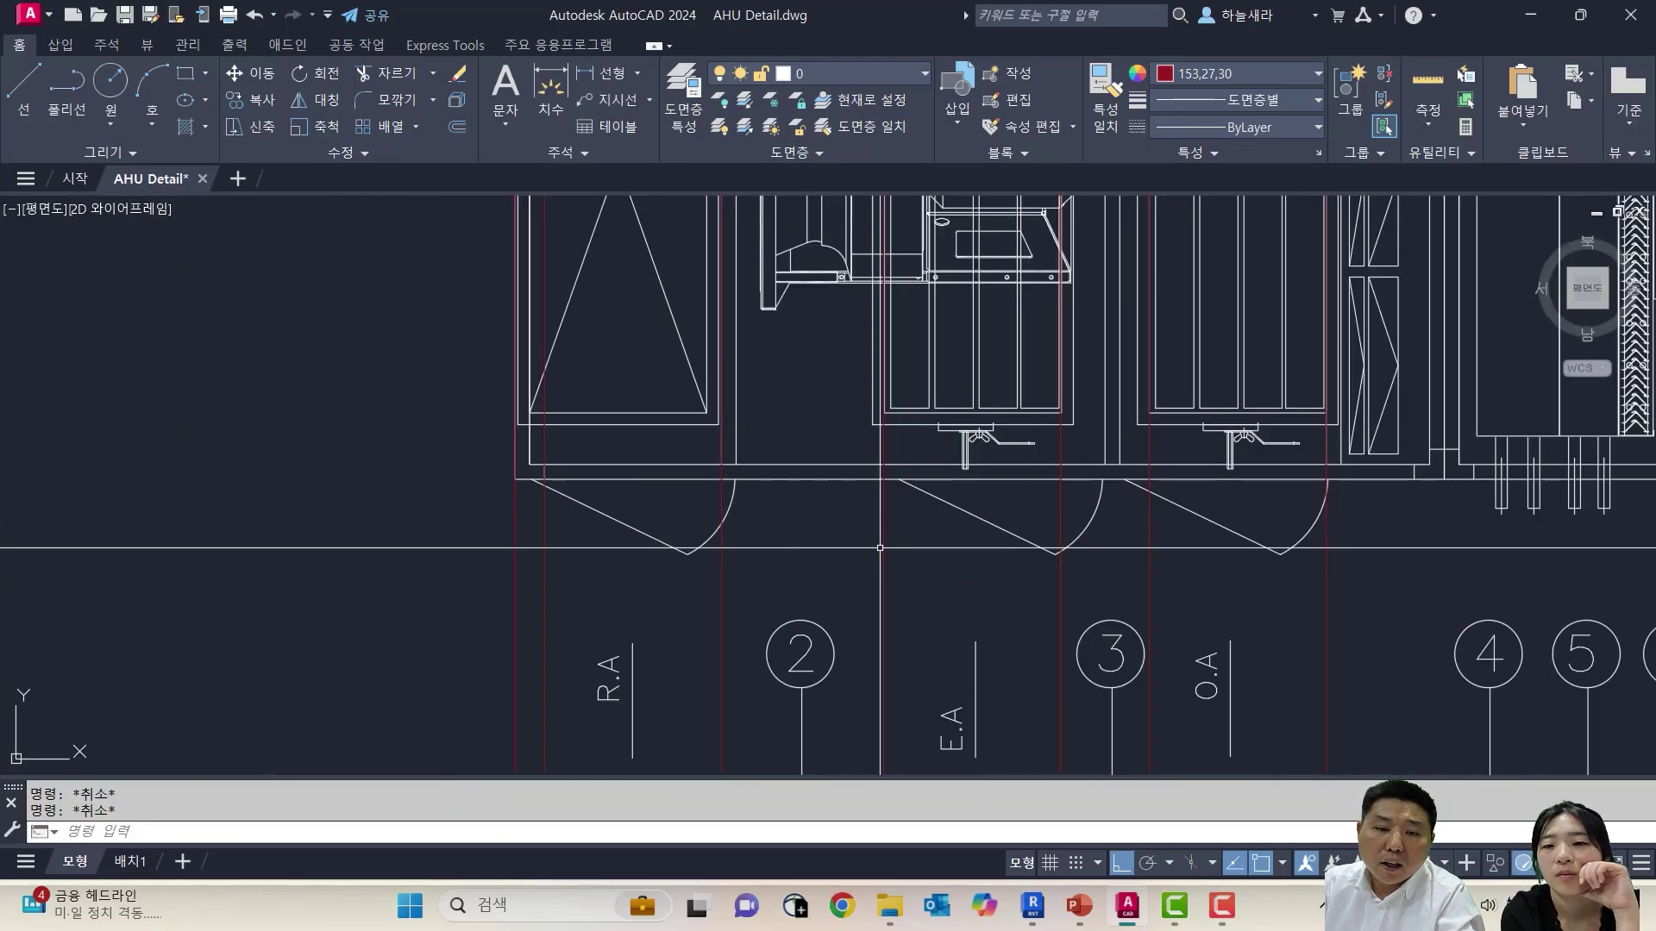
scroll(979, 452, "up", 4)
scroll(980, 452, "down", 4)
mouse_move(980, 453)
middle_mouse_down()
mouse_move(991, 317)
mouse_move(990, 480)
middle_mouse_up()
scroll(991, 319, "down", 2)
scroll(990, 479, "up", 8)
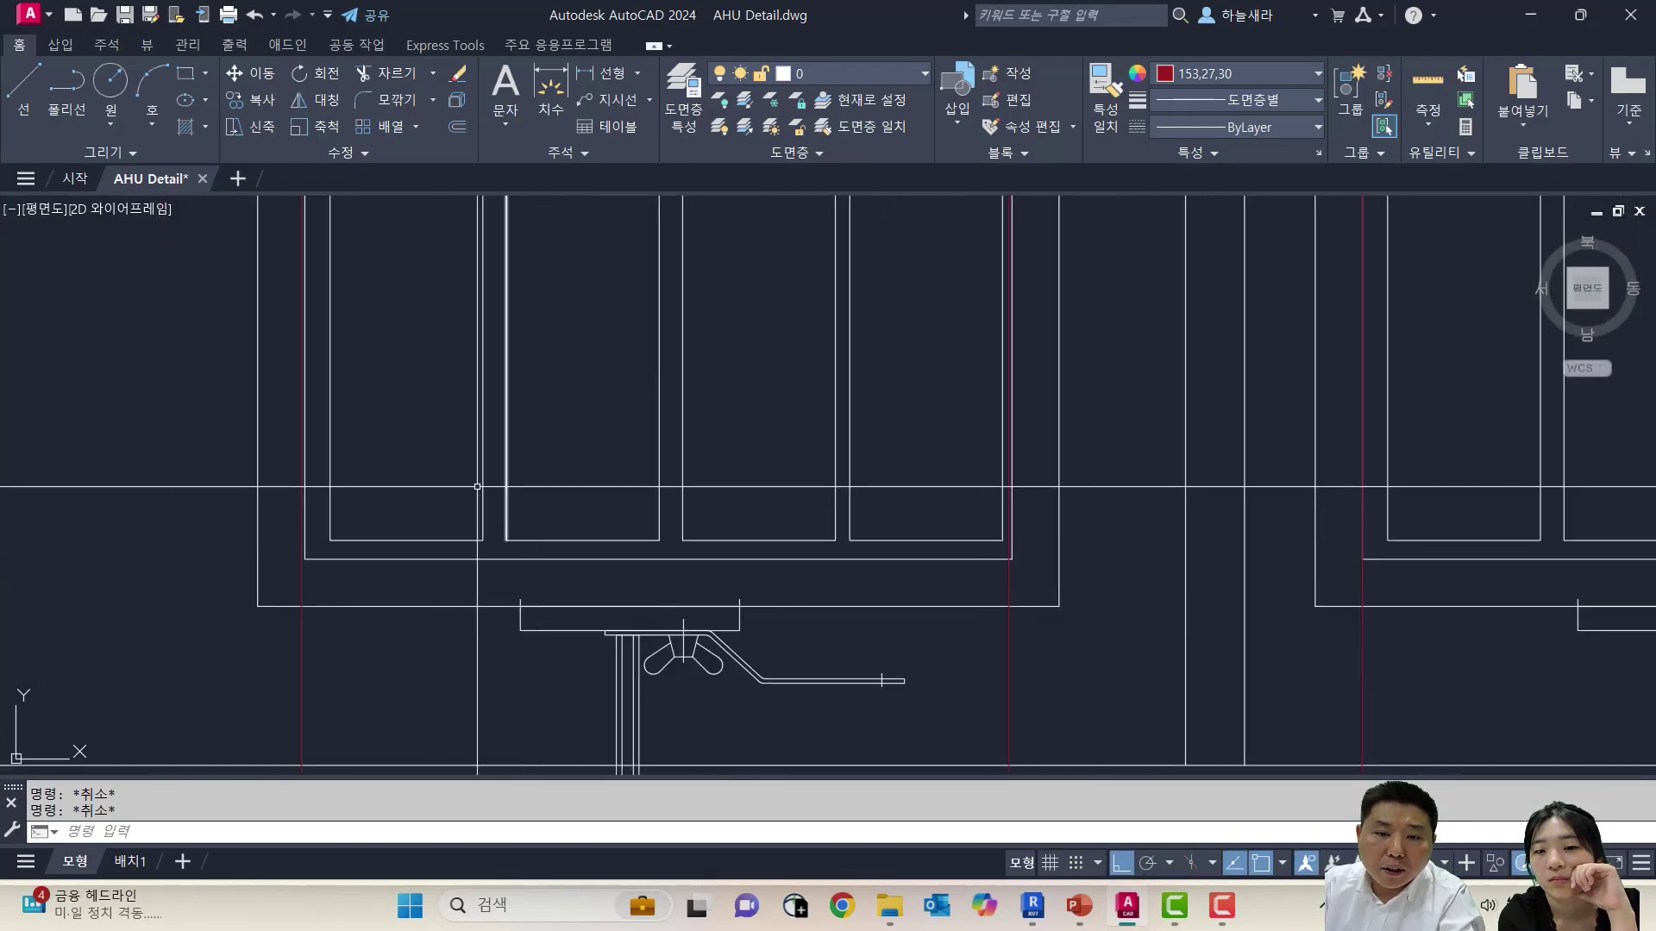
scroll(551, 491, "down", 3)
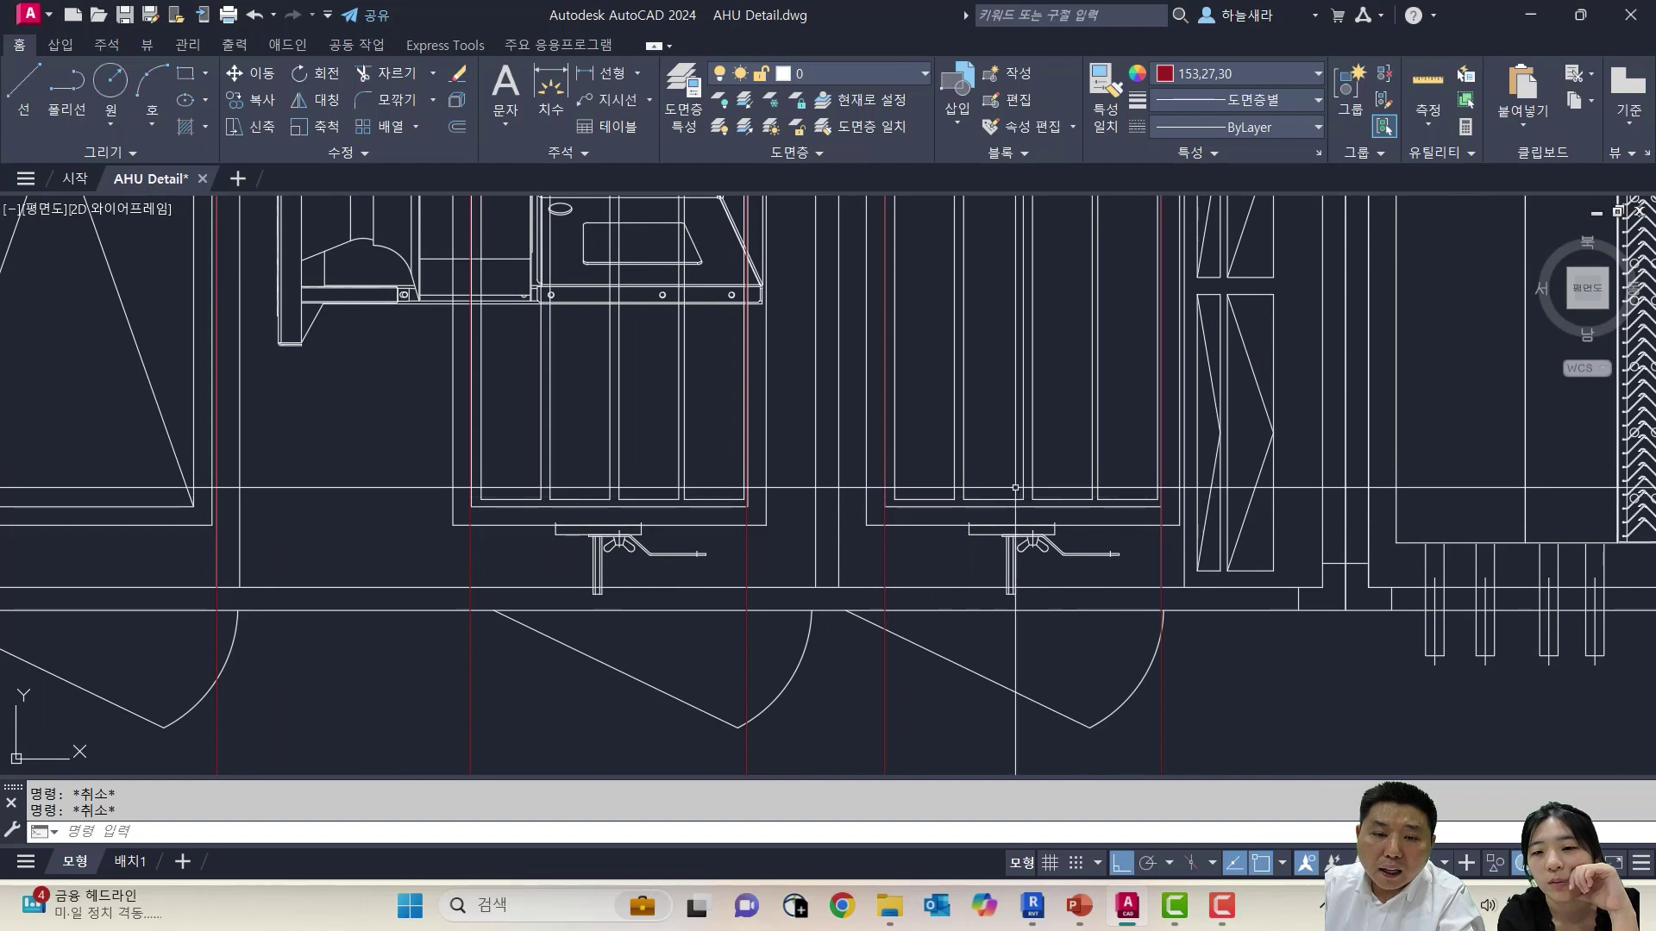
scroll(1039, 476, "down", 2)
mouse_move(1198, 470)
middle_mouse_down()
mouse_move(664, 457)
mouse_move(1020, 496)
middle_mouse_up()
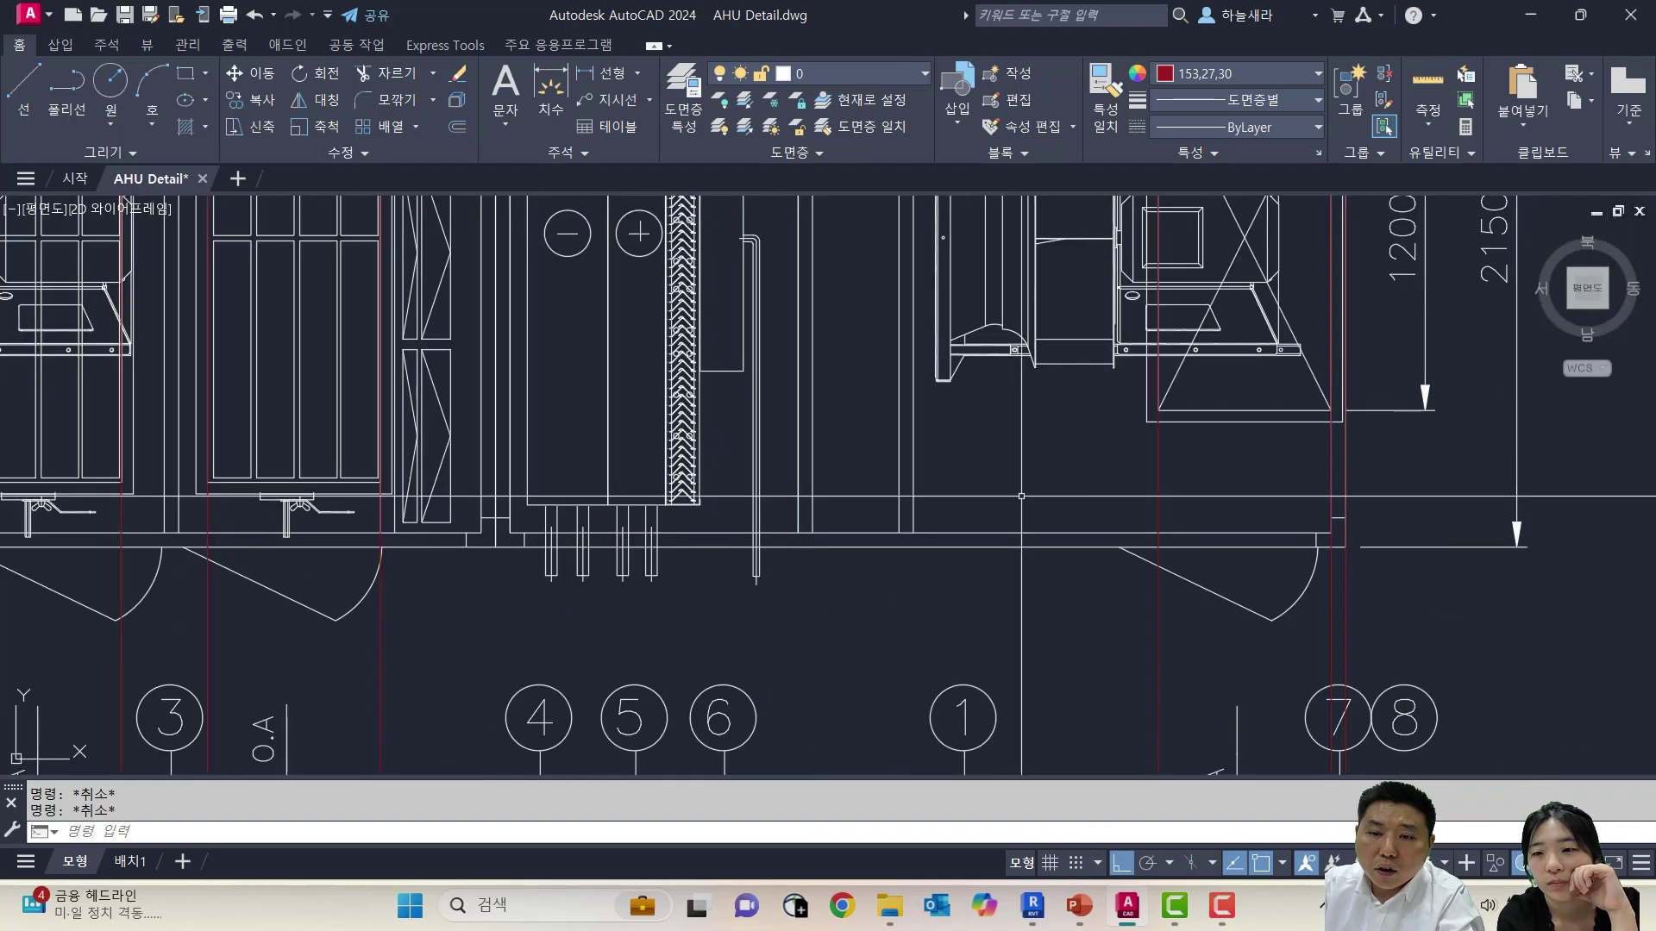
middle_click_drag(1295, 645, 1278, 466)
middle_click_drag(1250, 200, 1247, 404)
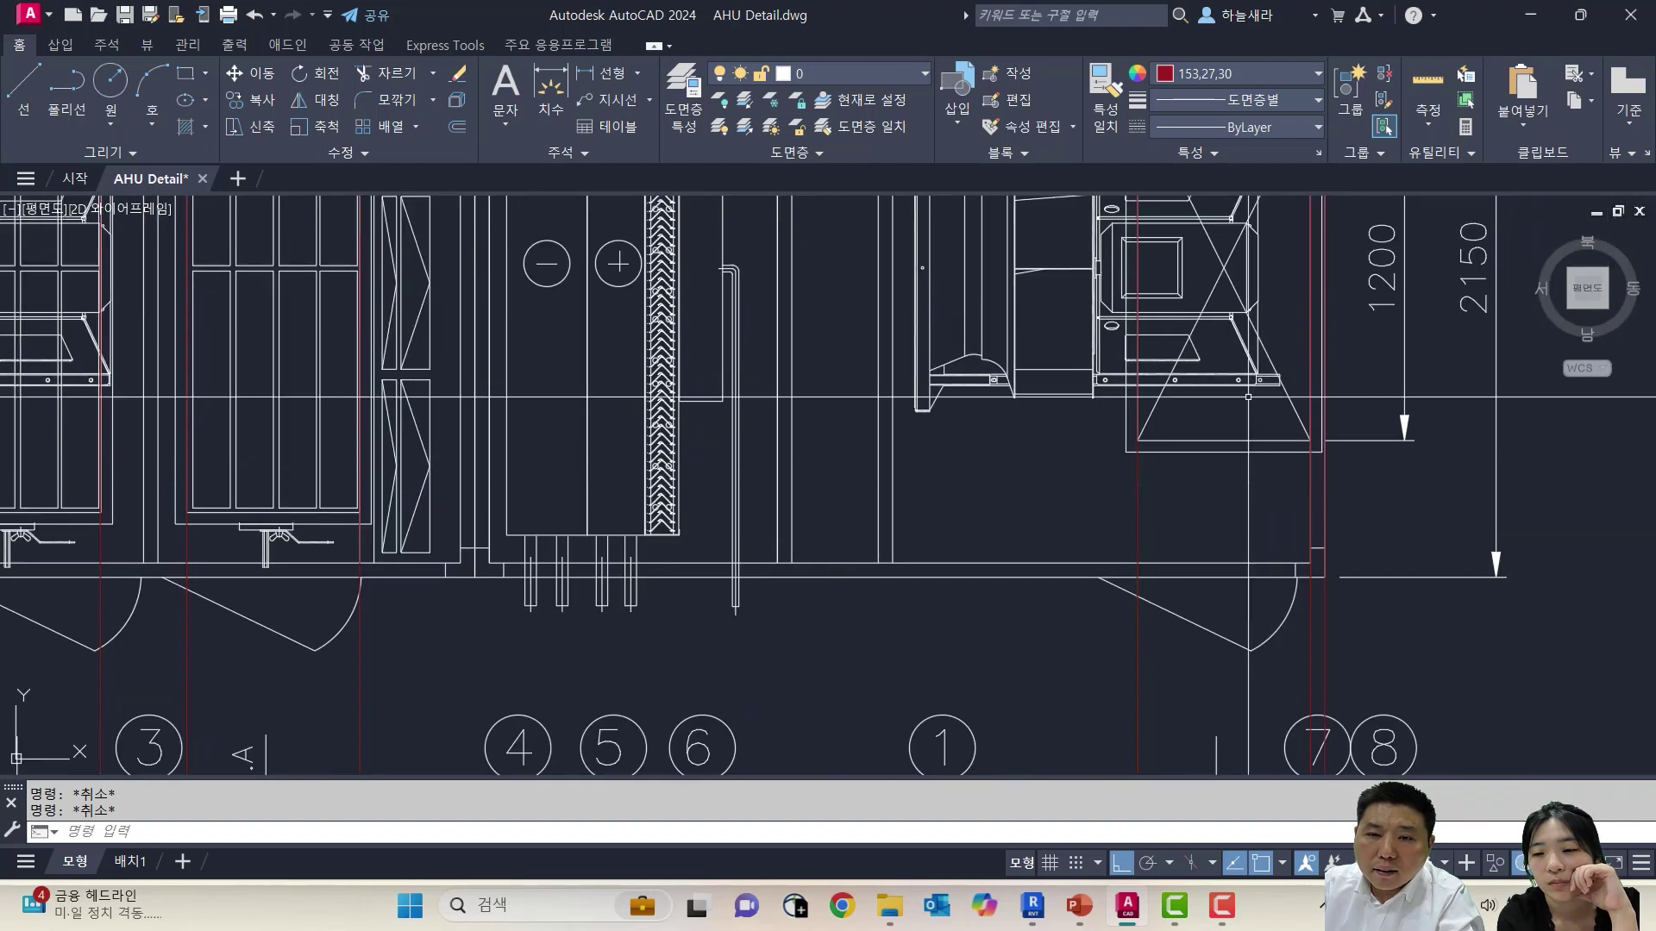
scroll(1247, 397, "up", 2)
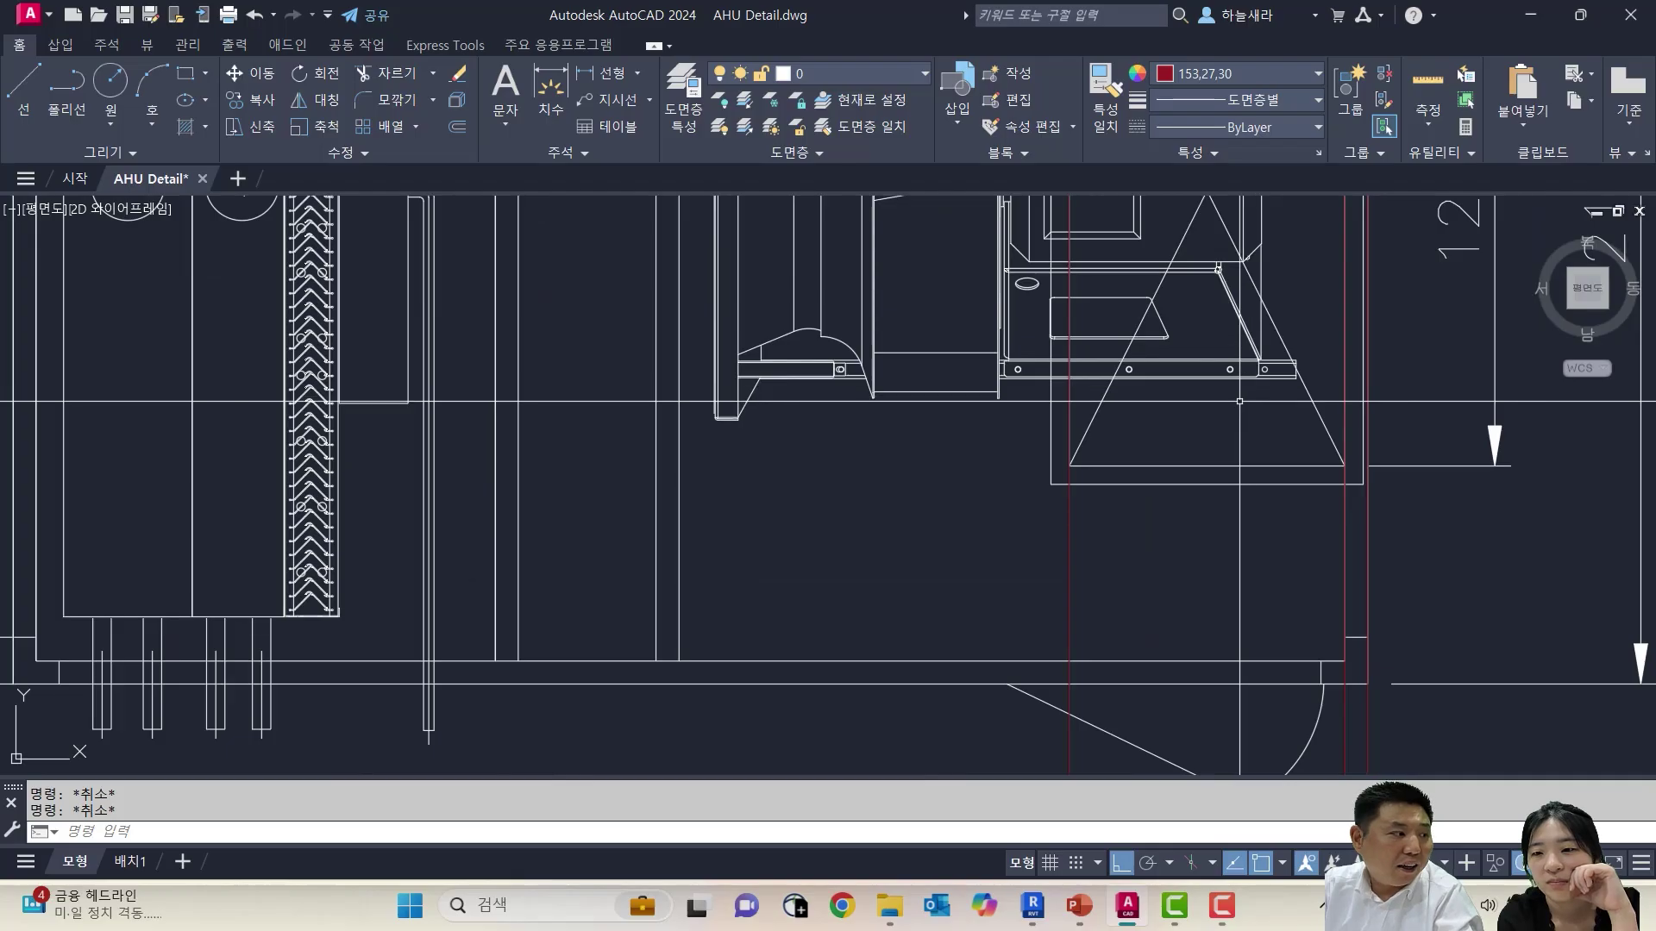
scroll(1126, 422, "down", 3)
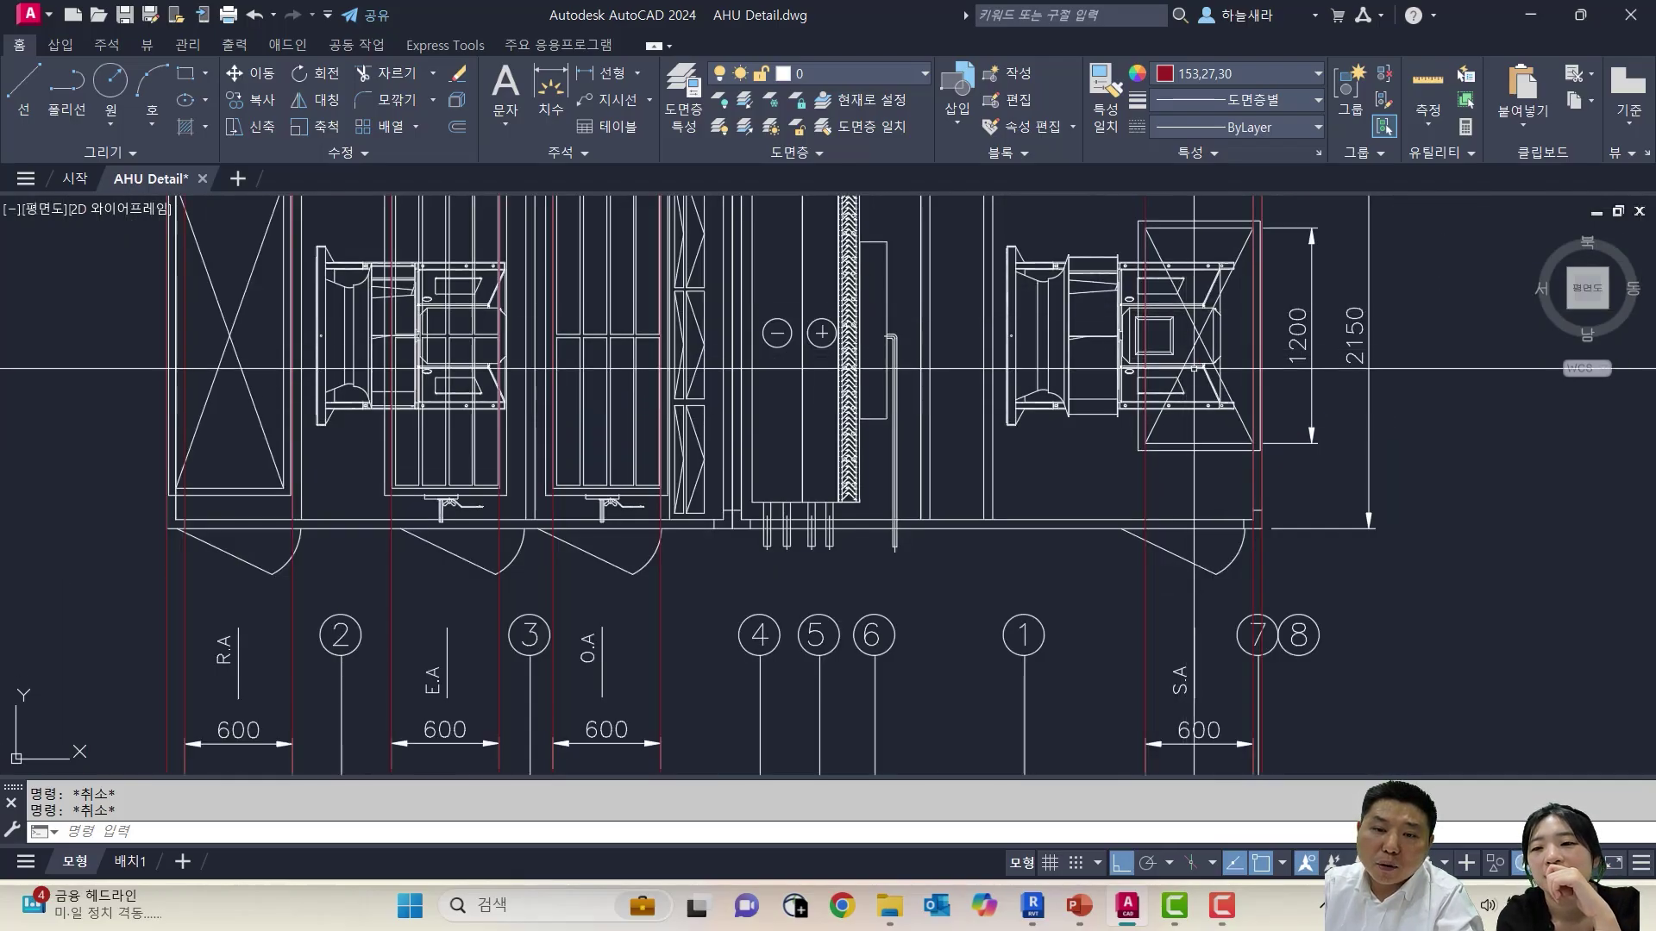
Move the left R.A guide line to the inner upper-left corner of the elevation's casing
scroll(1193, 369, "down", 2)
middle_click_drag(269, 460, 681, 517)
middle_click_drag(682, 374, 697, 433)
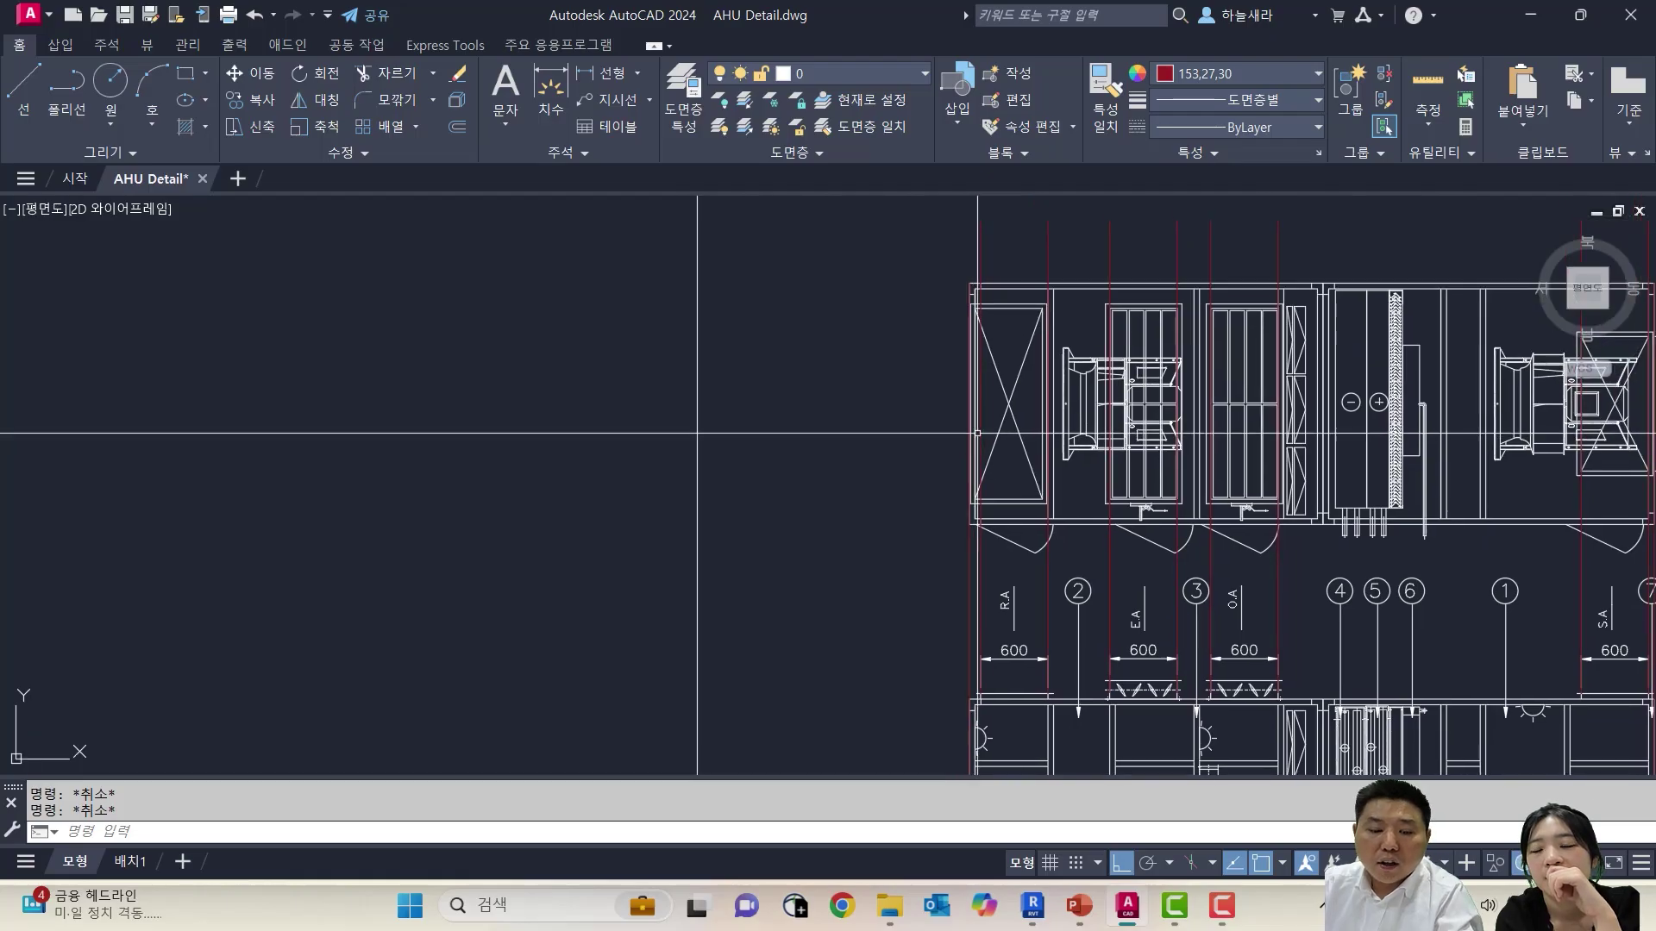
scroll(996, 320, "up", 6)
key("Escape")
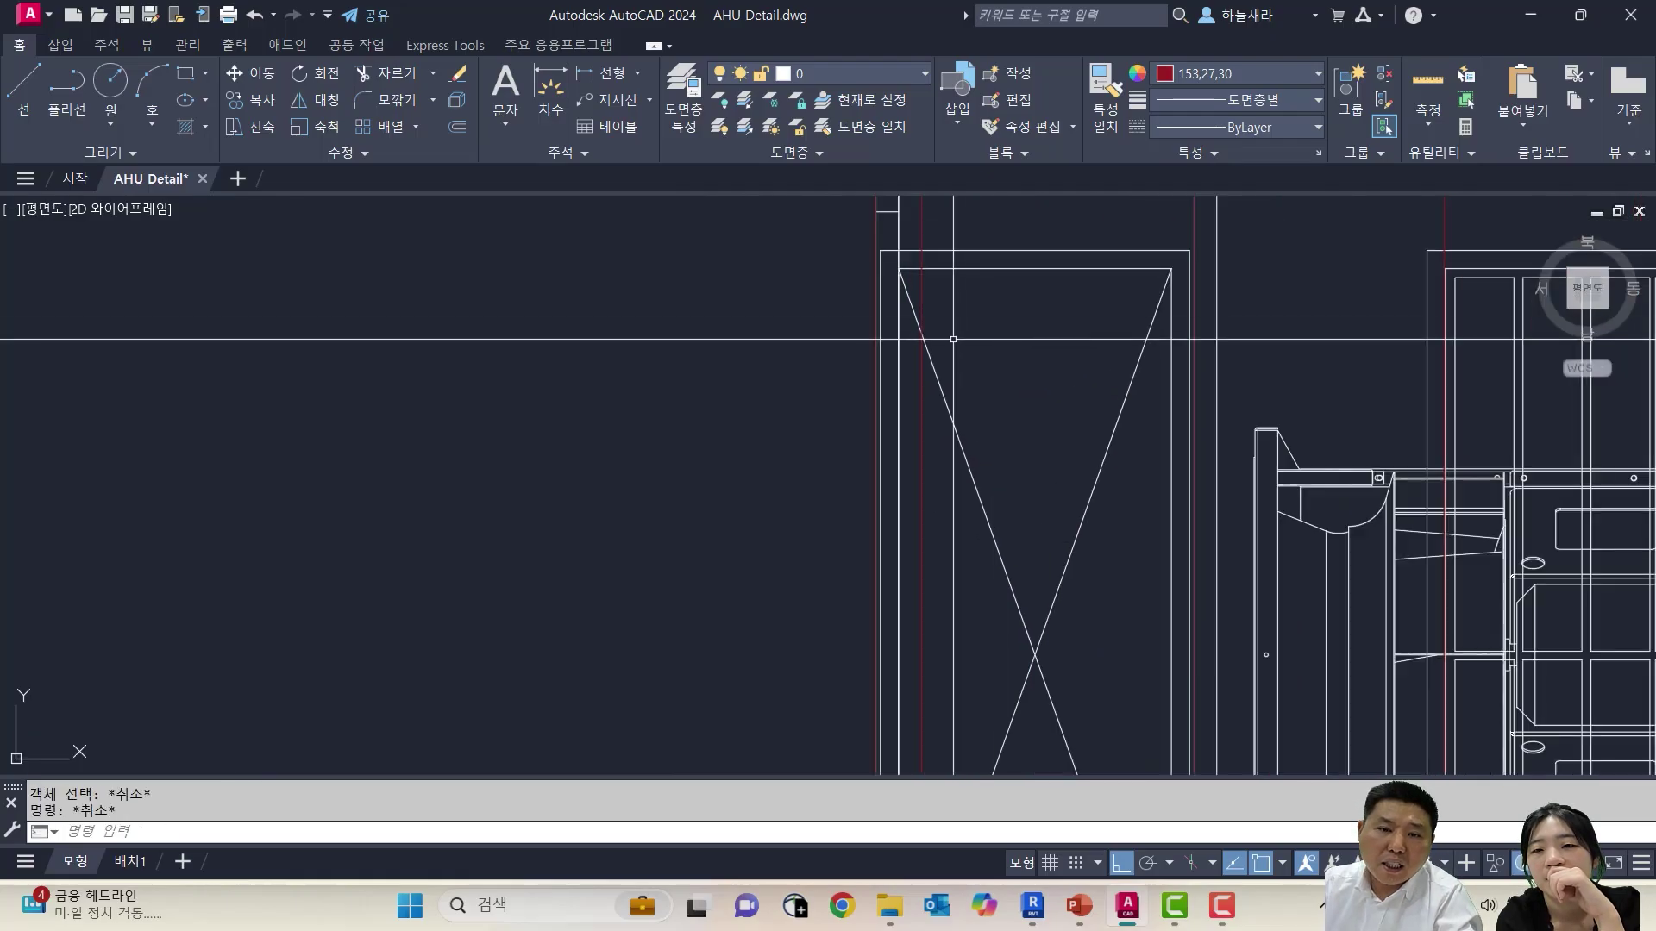
scroll(953, 339, "down", 5)
scroll(945, 427, "up", 3)
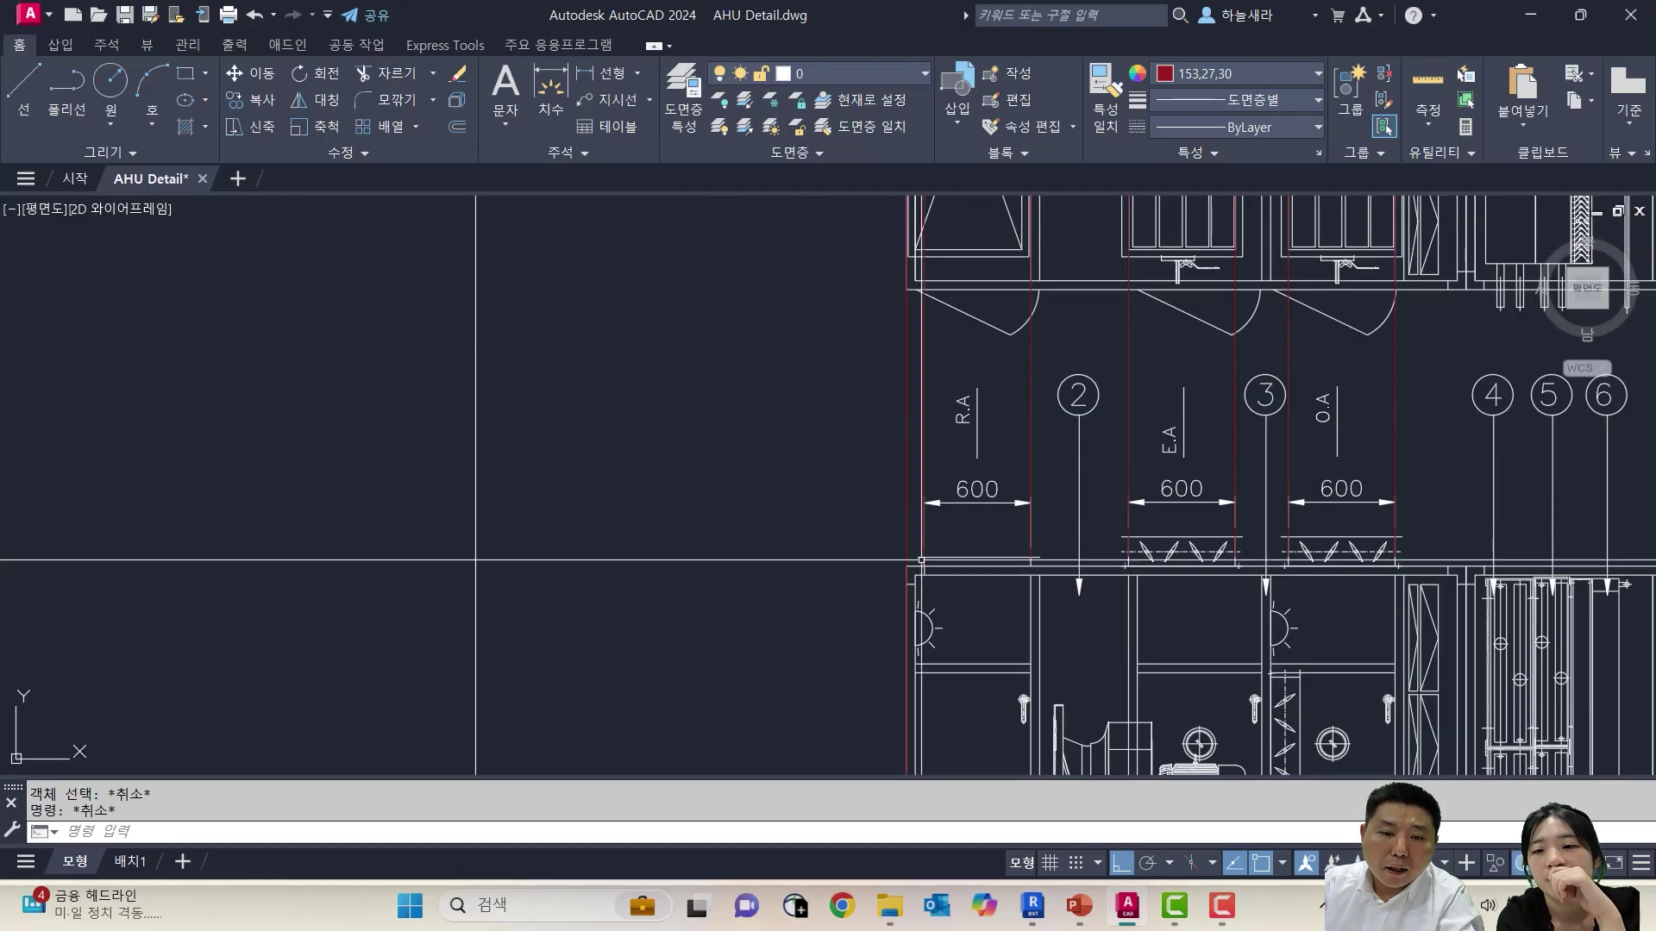
scroll(919, 516, "up", 4)
type("m")
key("Return")
left_click(919, 530)
right_click(918, 616, "shift")
key("e")
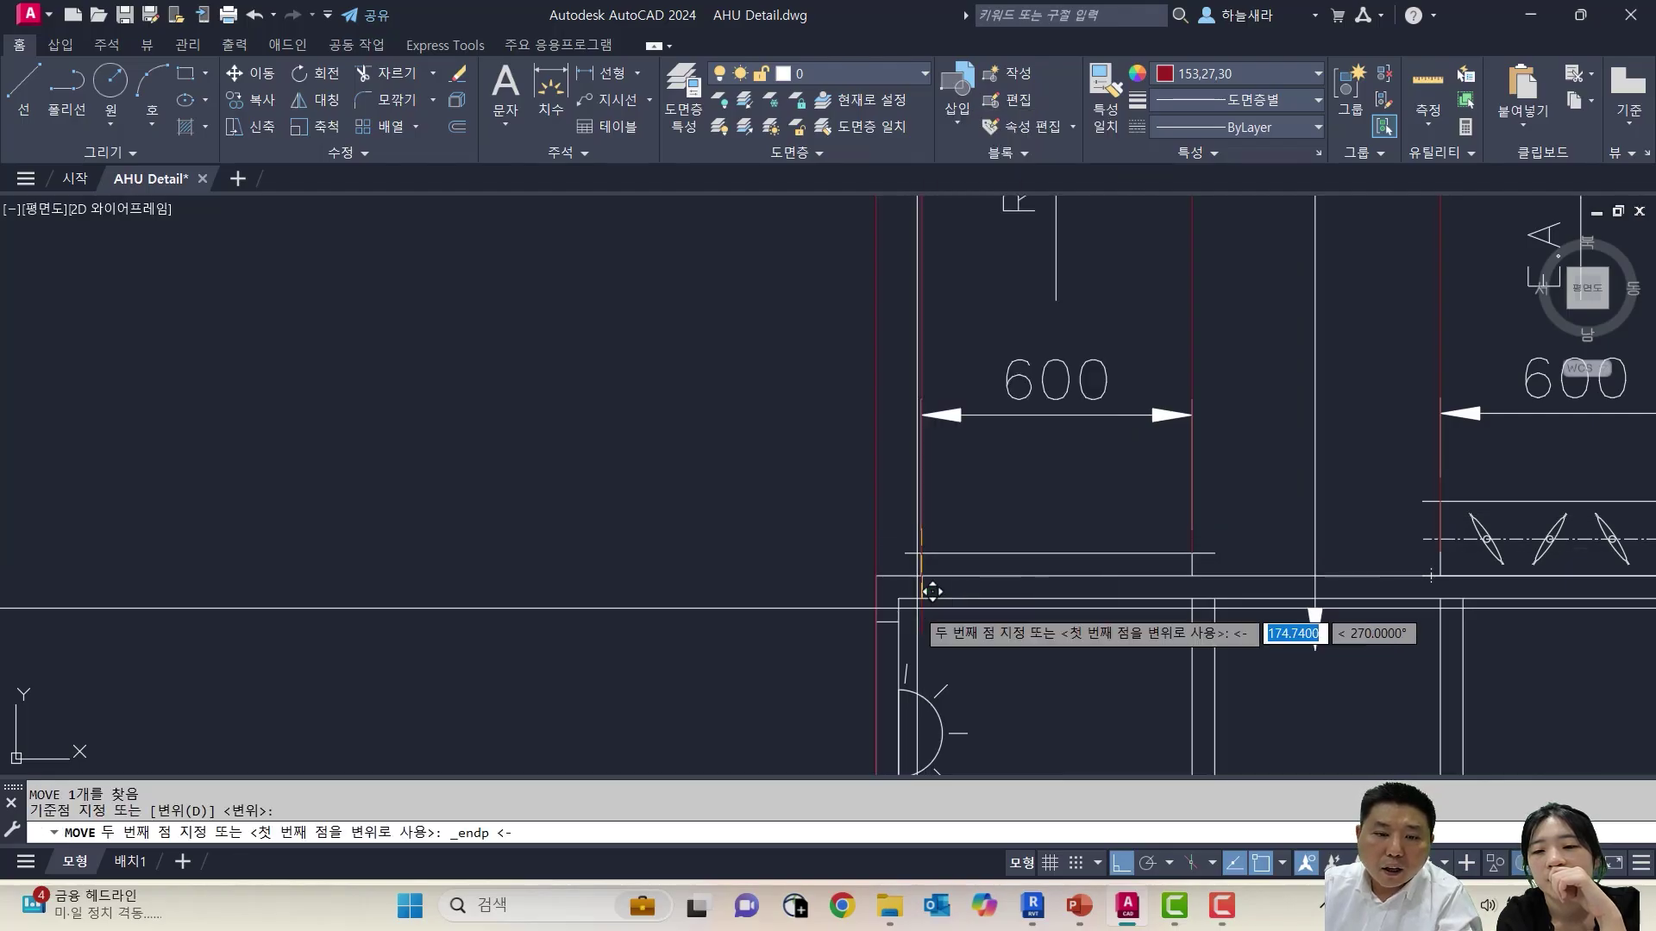
left_click(899, 598)
Check the moved guide line against the left edge of the plan view's R.A opening
scroll(1004, 445, "down", 2)
scroll(980, 457, "up", 5)
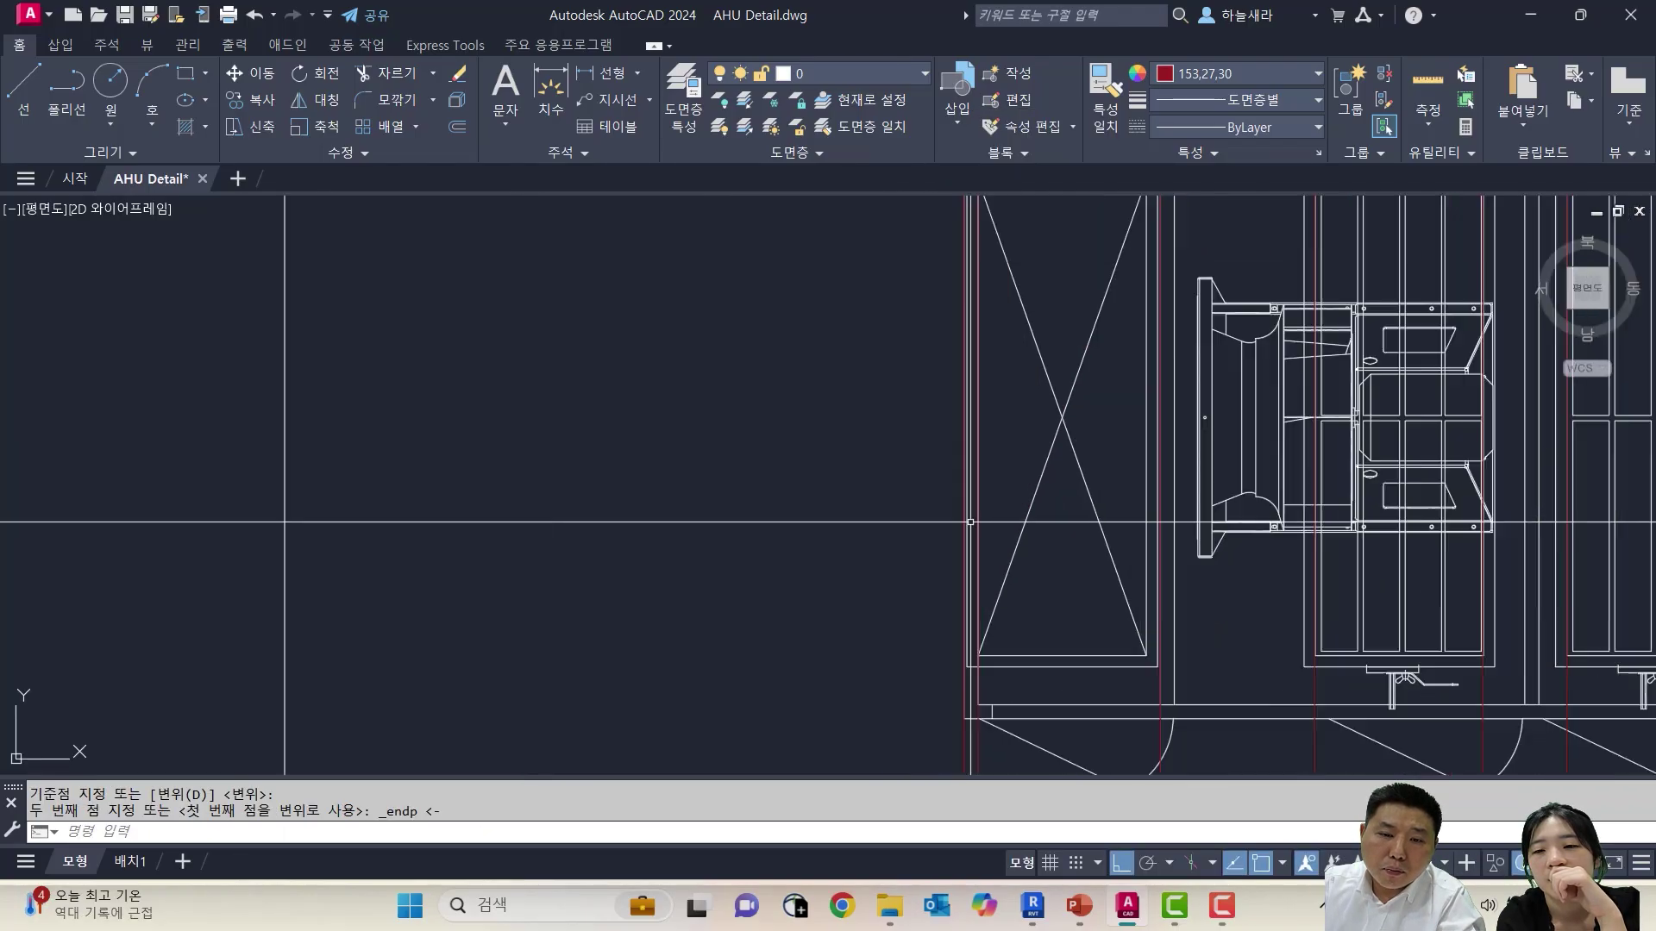
key("Escape")
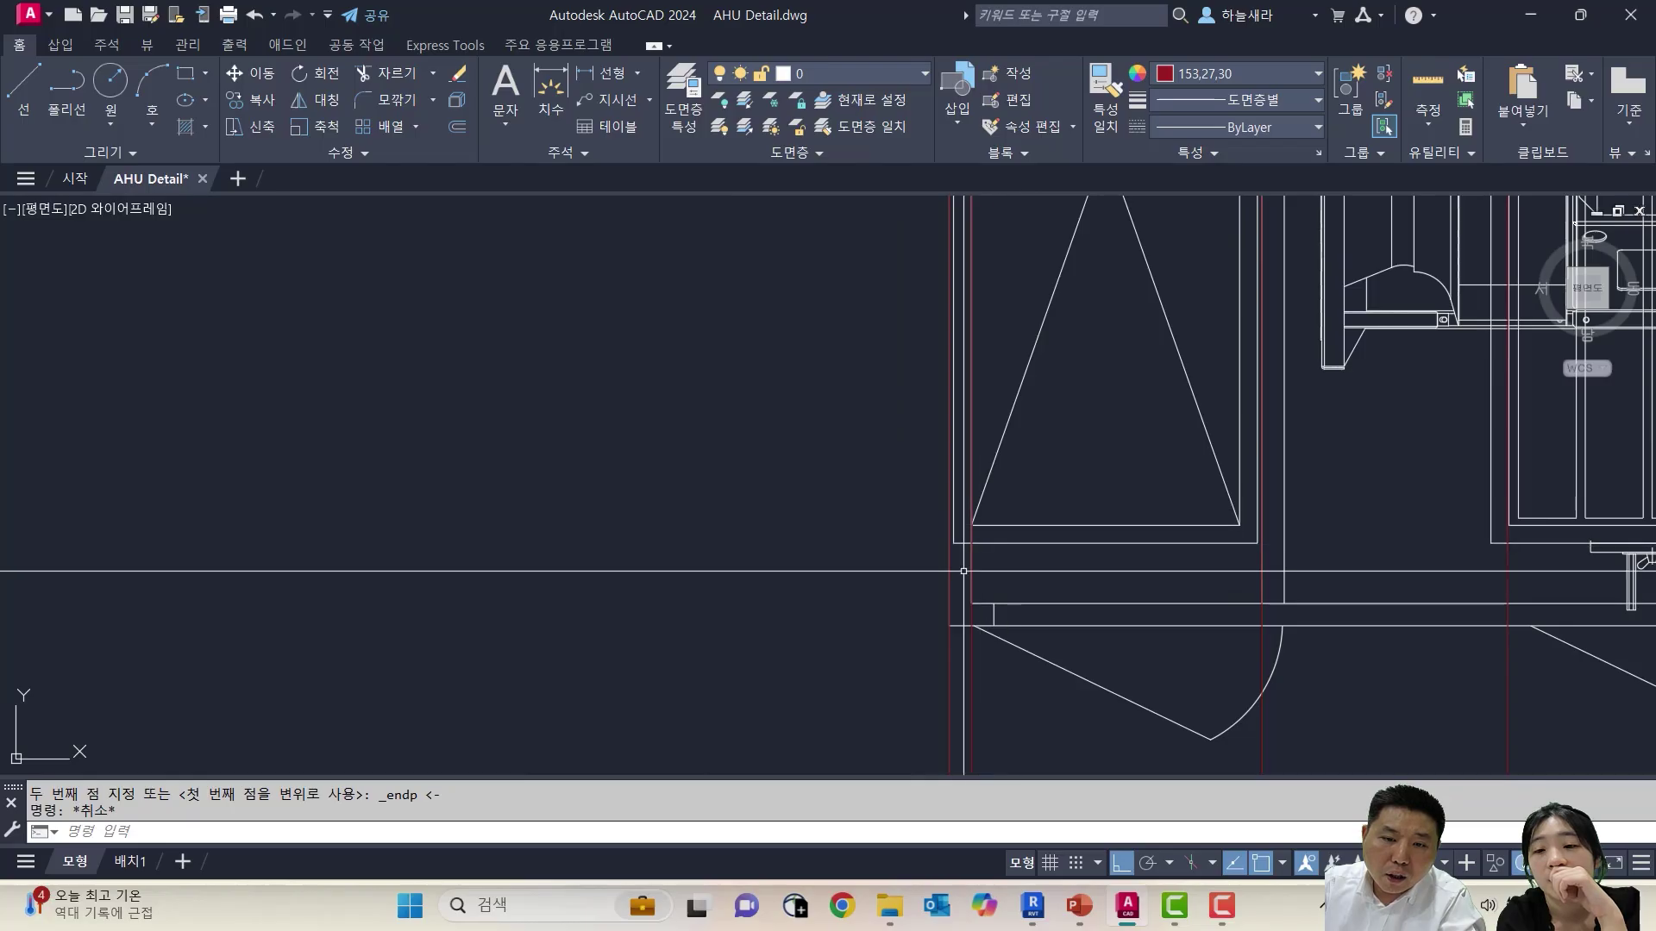
key("Escape")
scroll(958, 528, "up", 2)
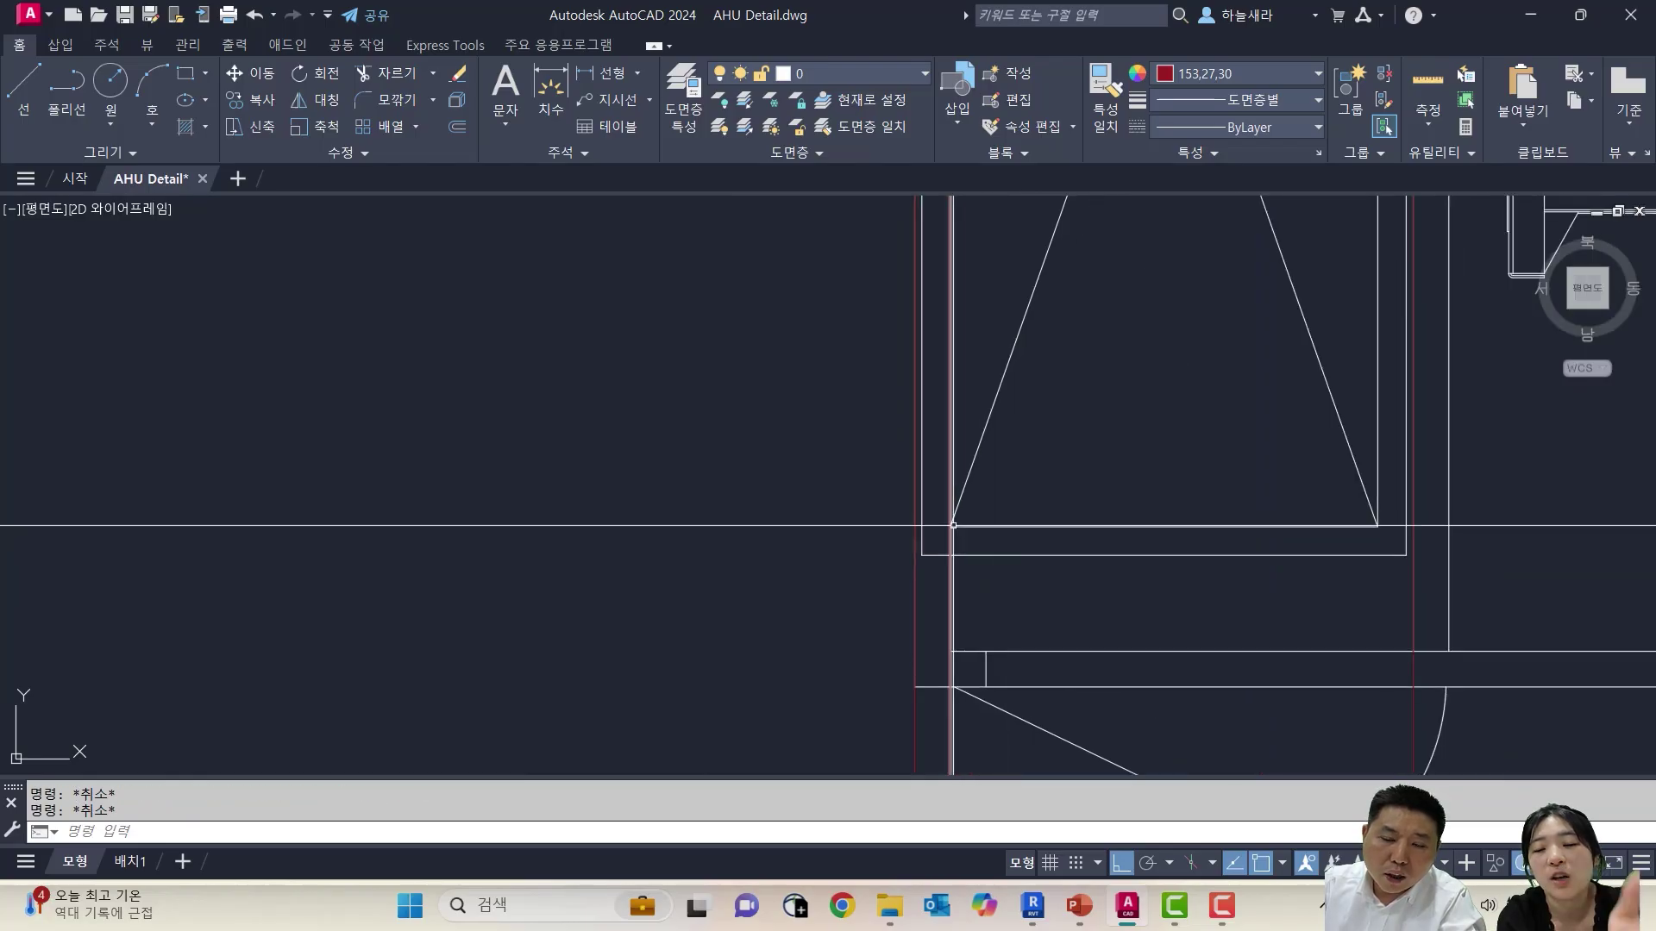
scroll(1188, 519, "down", 2)
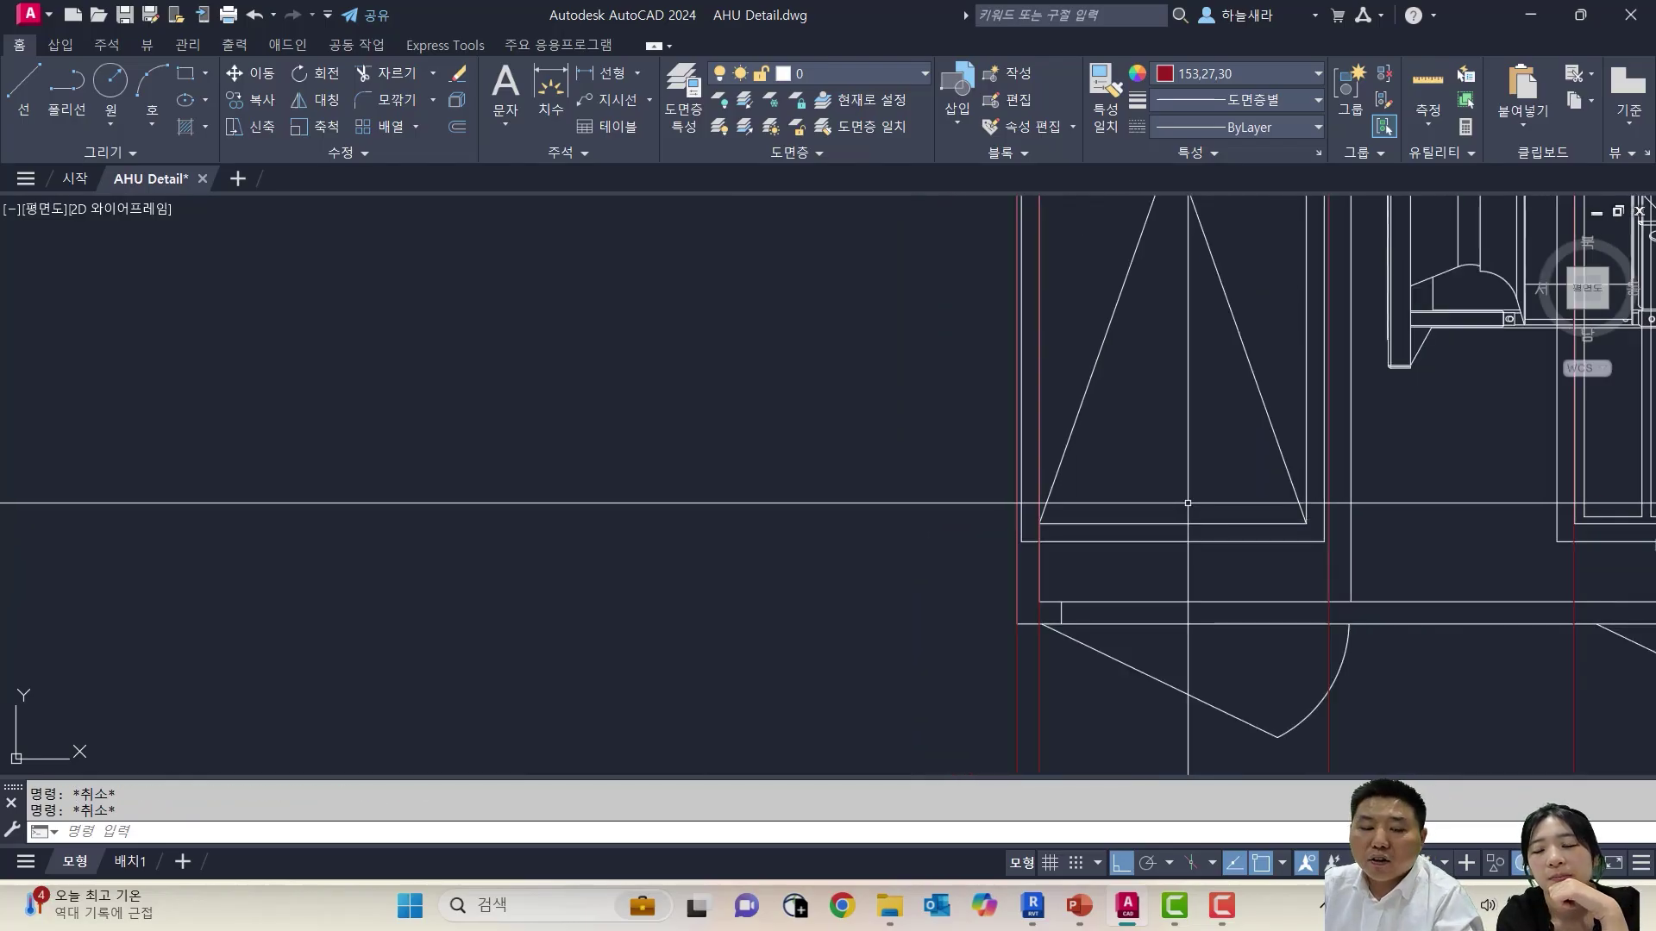
type("m")
key("Return")
scroll(1099, 508, "down", 3)
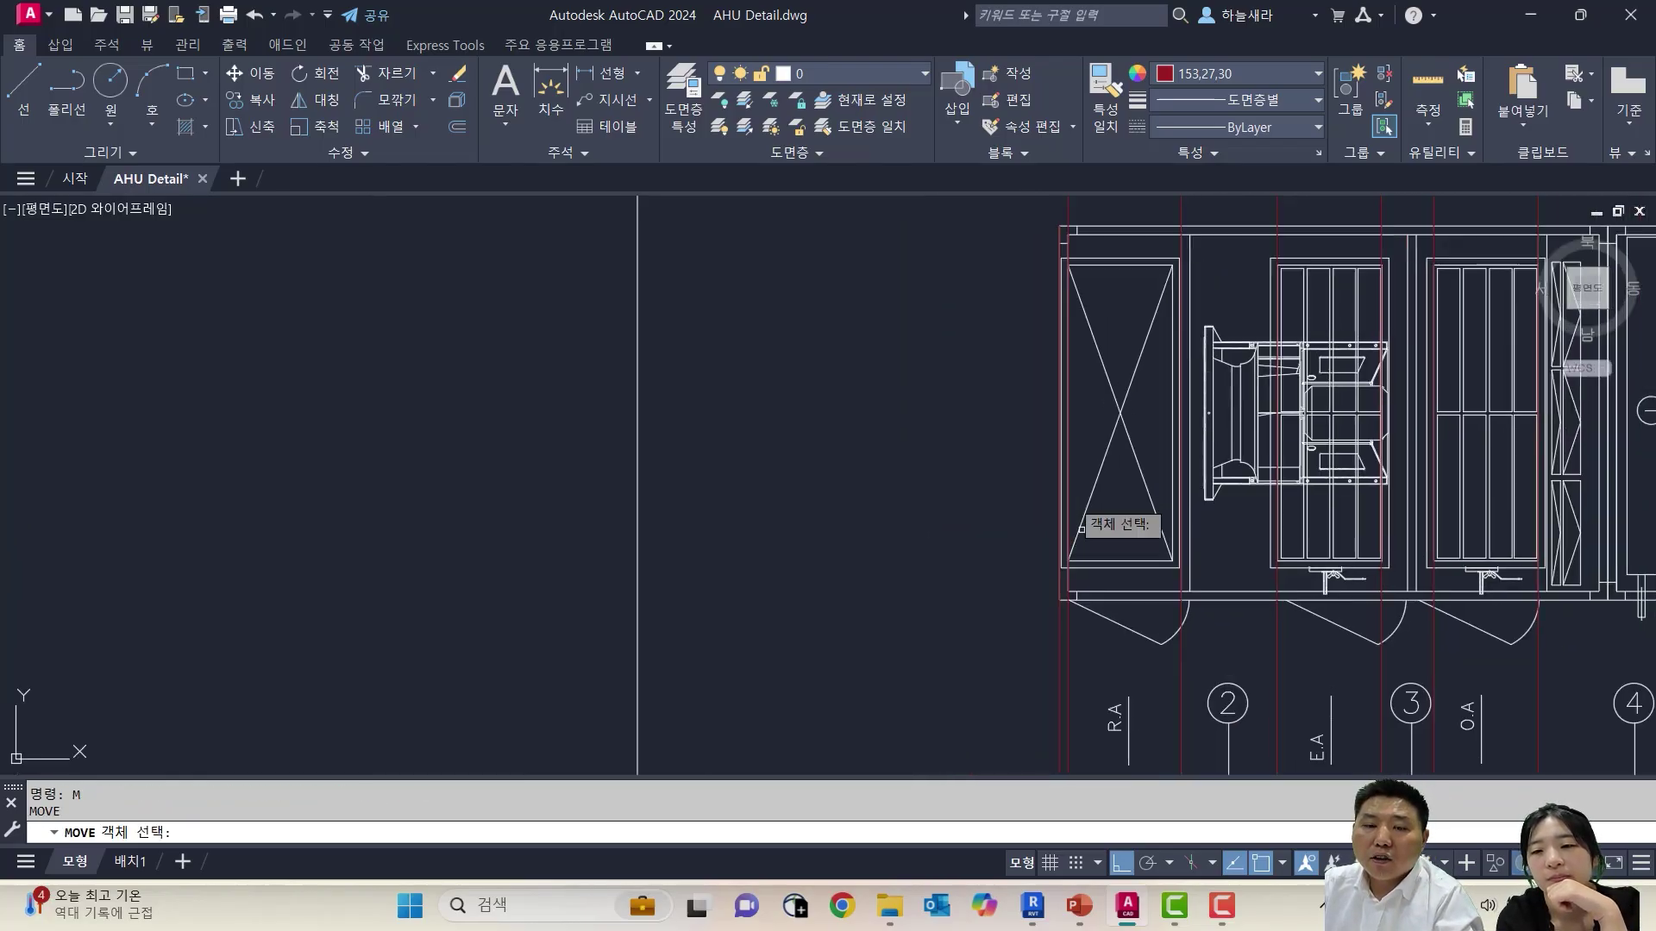
left_click(1028, 259)
left_click(1178, 576)
key("Return")
right_click(1178, 571, "shift")
key("e")
left_click(1171, 559)
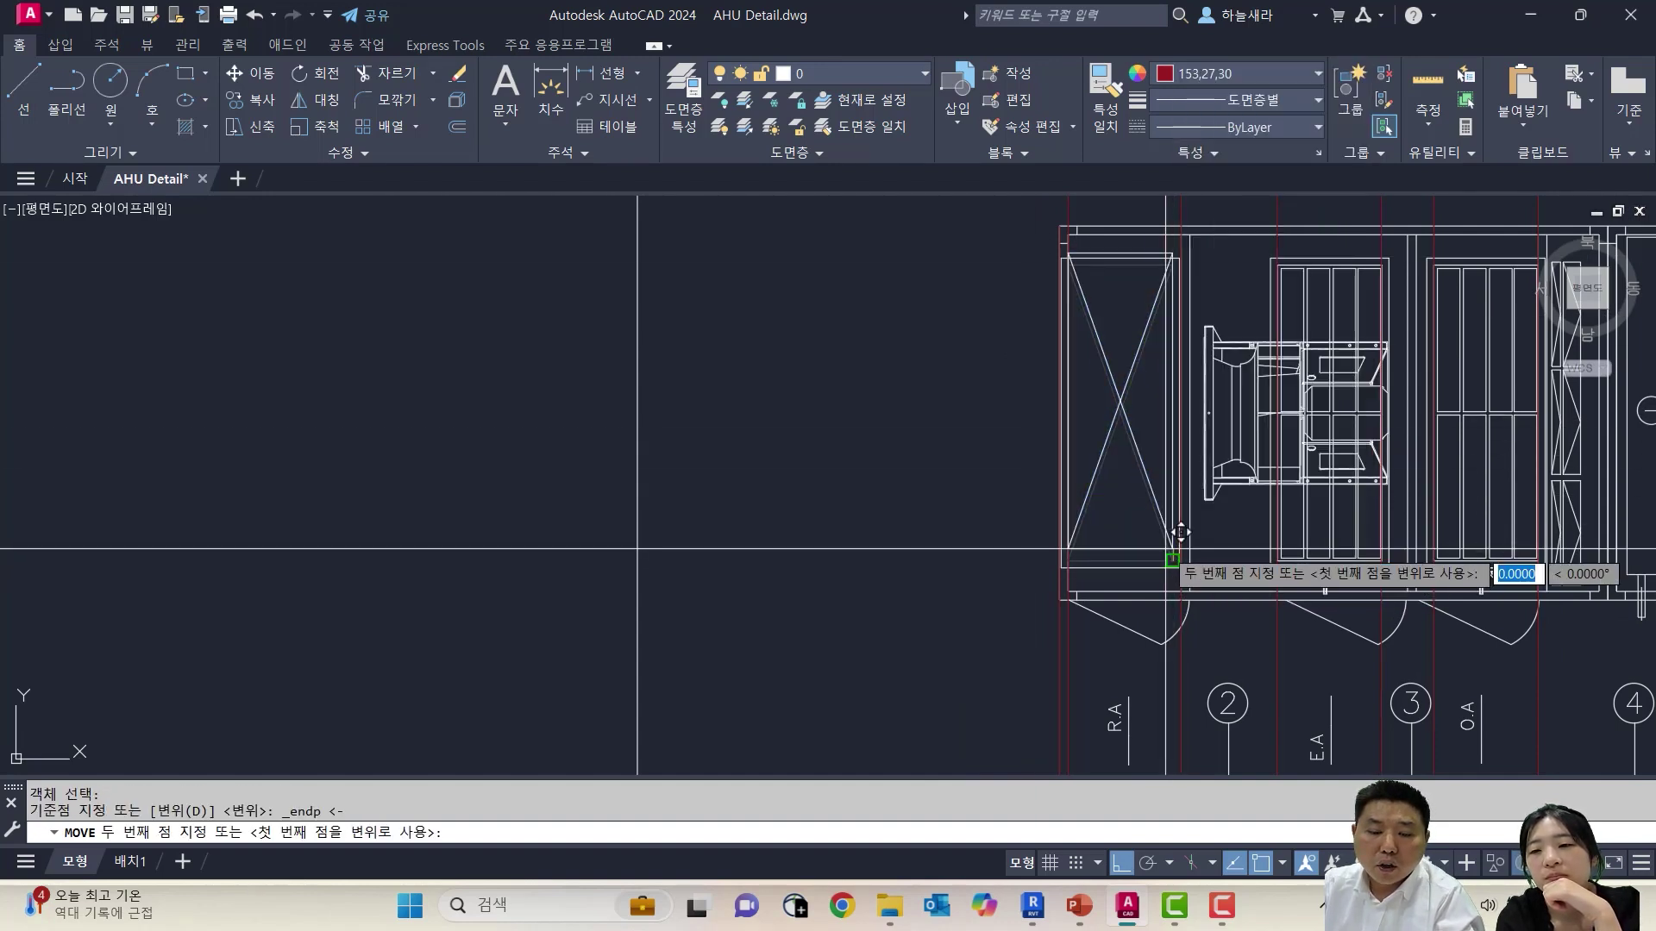
scroll(1178, 549, "up", 2)
type("er")
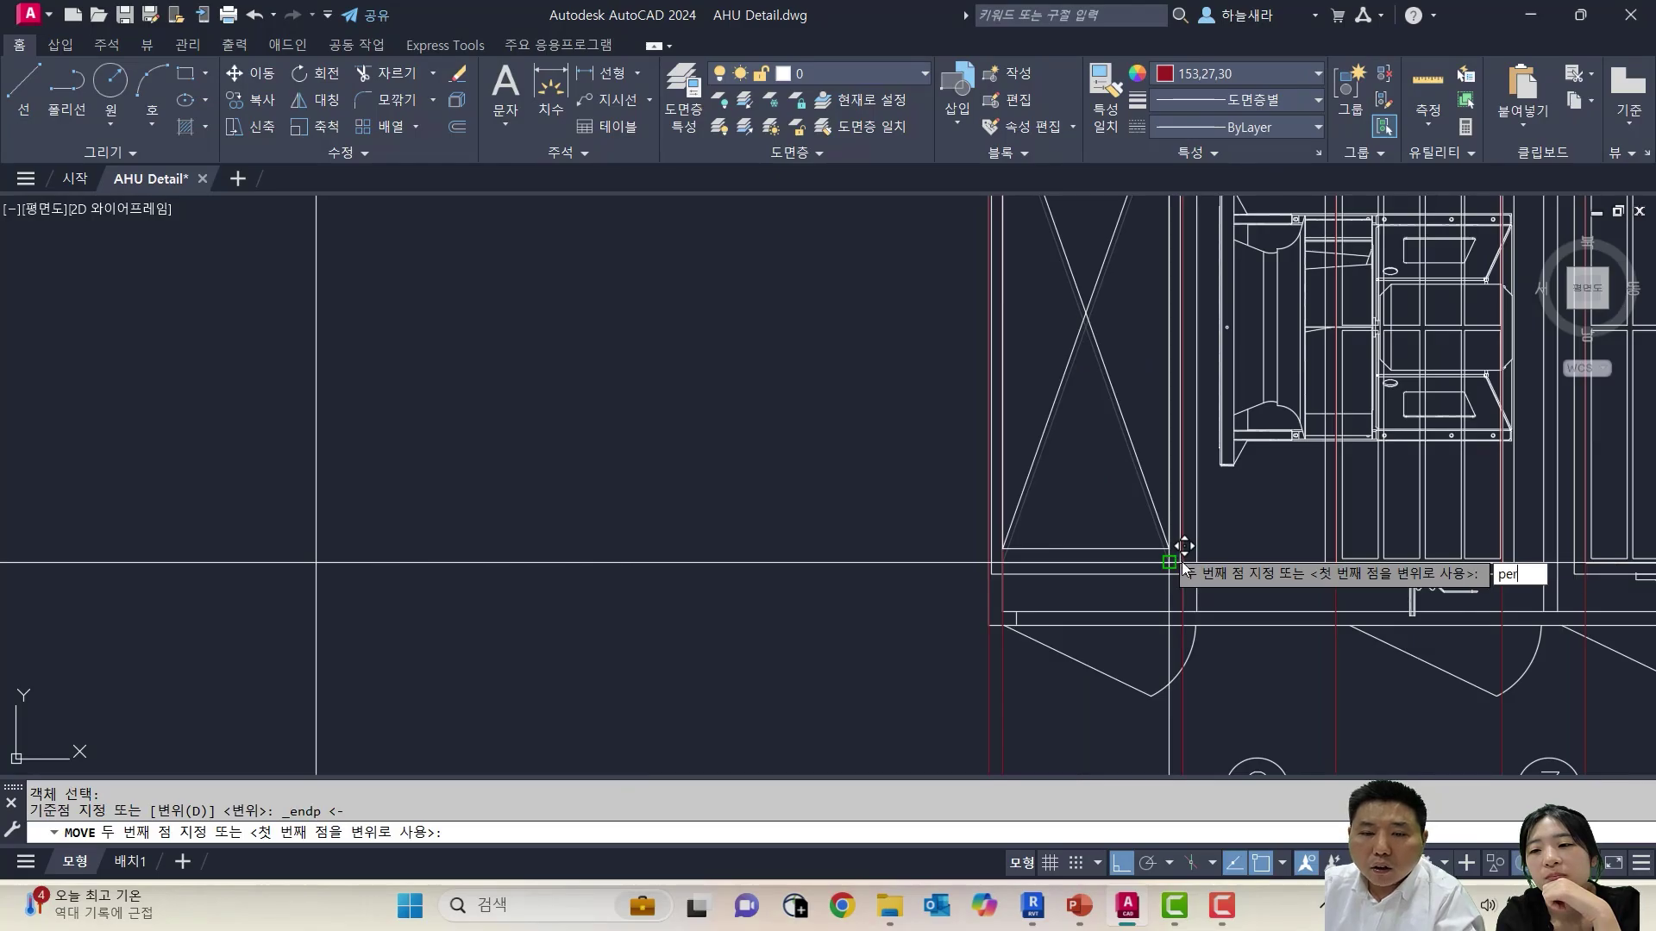
scroll(1175, 560, "up", 3)
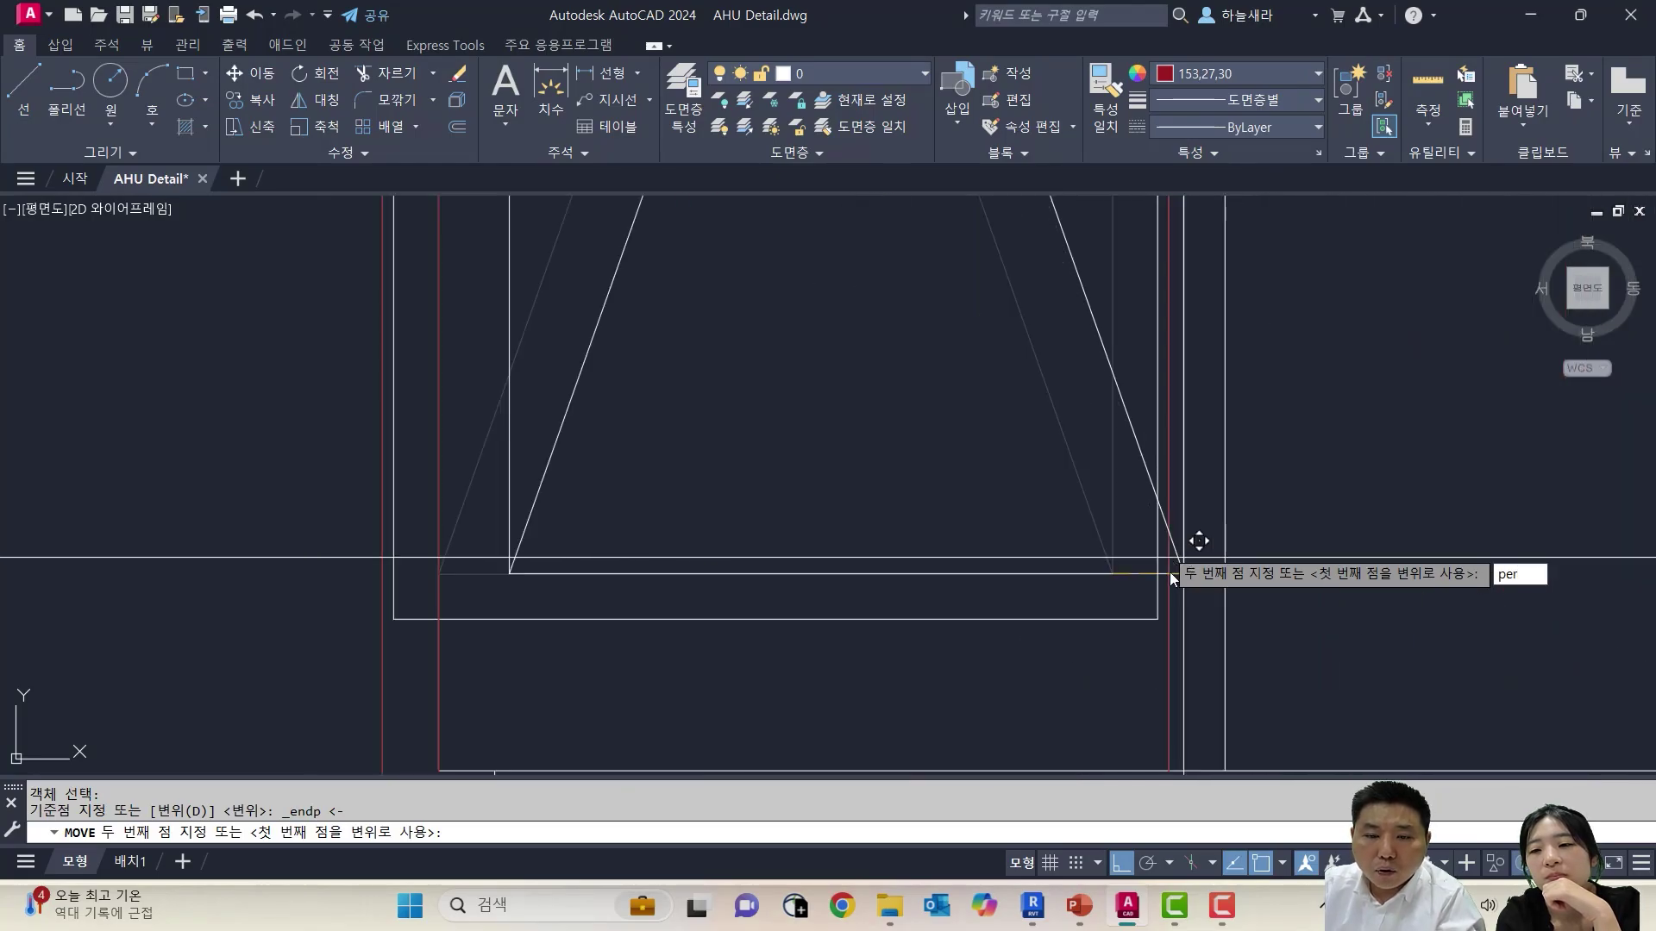
key("Escape")
type("m")
key("Return")
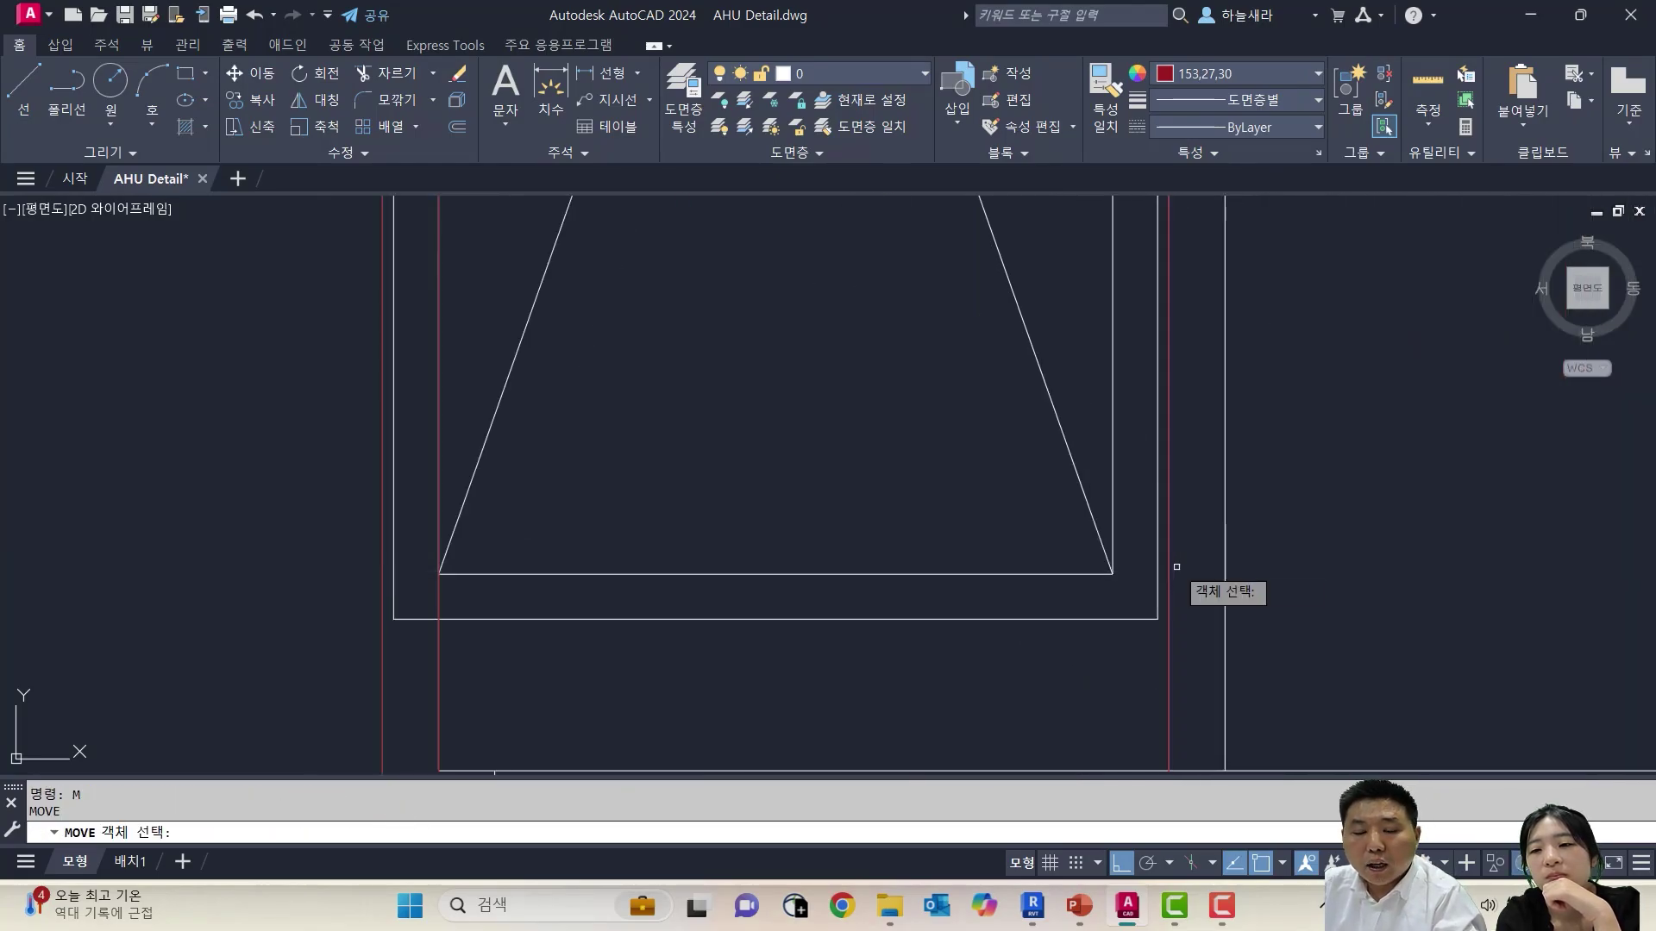
key("Return")
key("Return")
scroll(1102, 569, "down", 6)
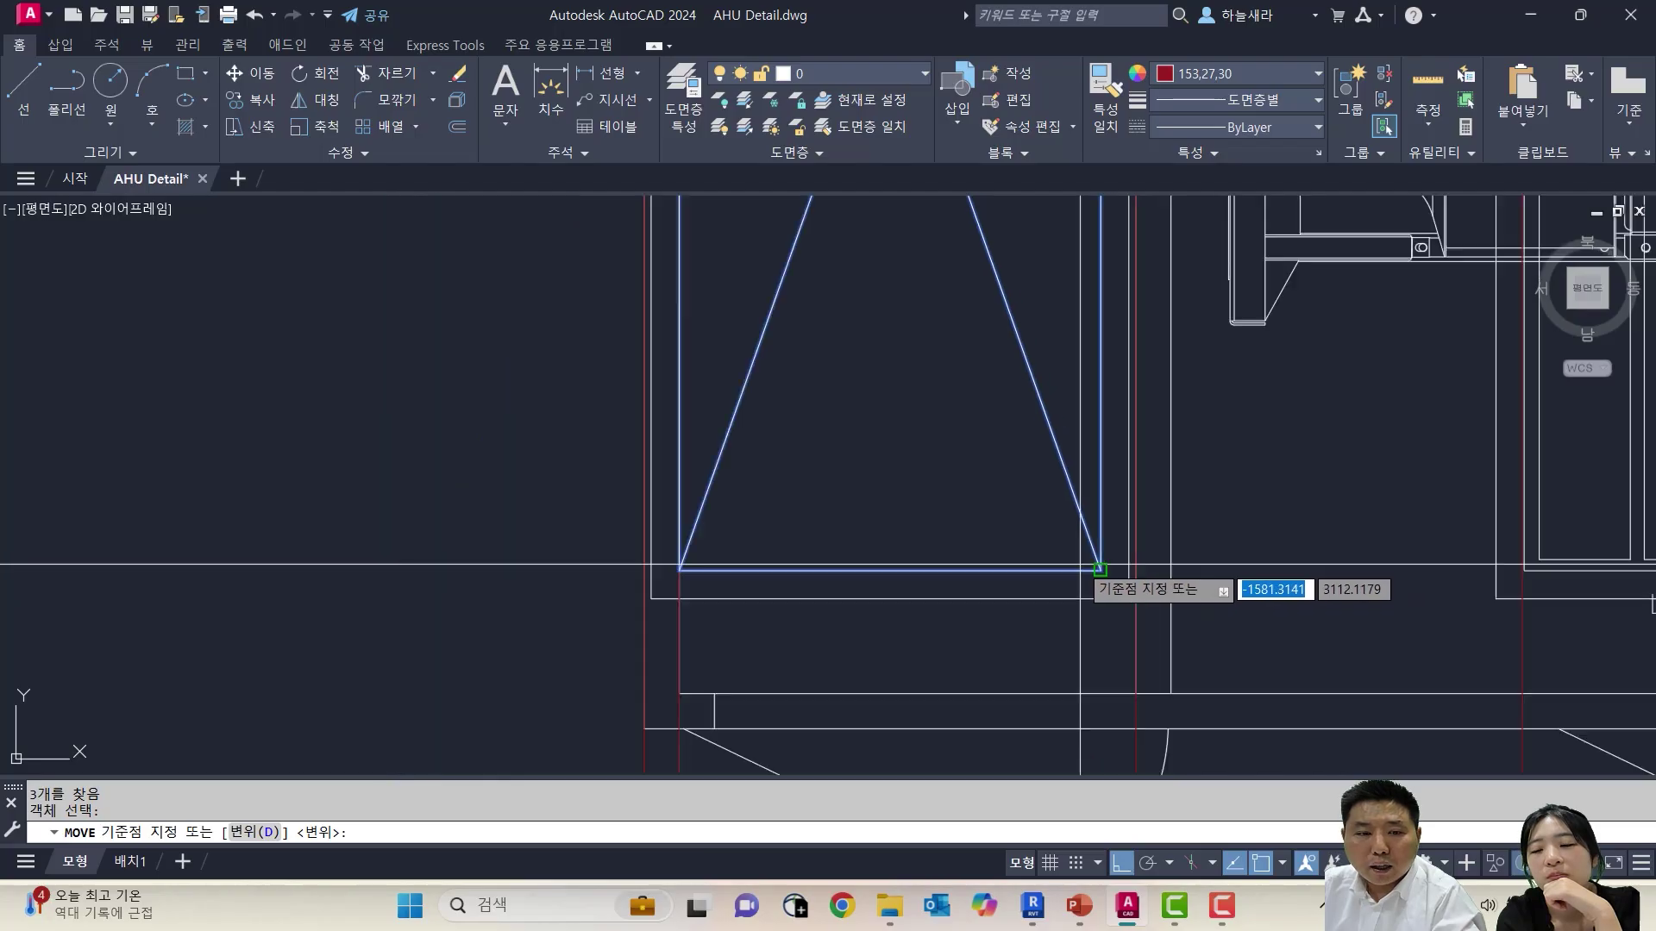
key("Escape")
key("Escape")
key("Escape")
Move the plan's complete R.A opening frame from its inner lower-right corner perpendicularly onto the right R.A guide line
type("m")
key("Return")
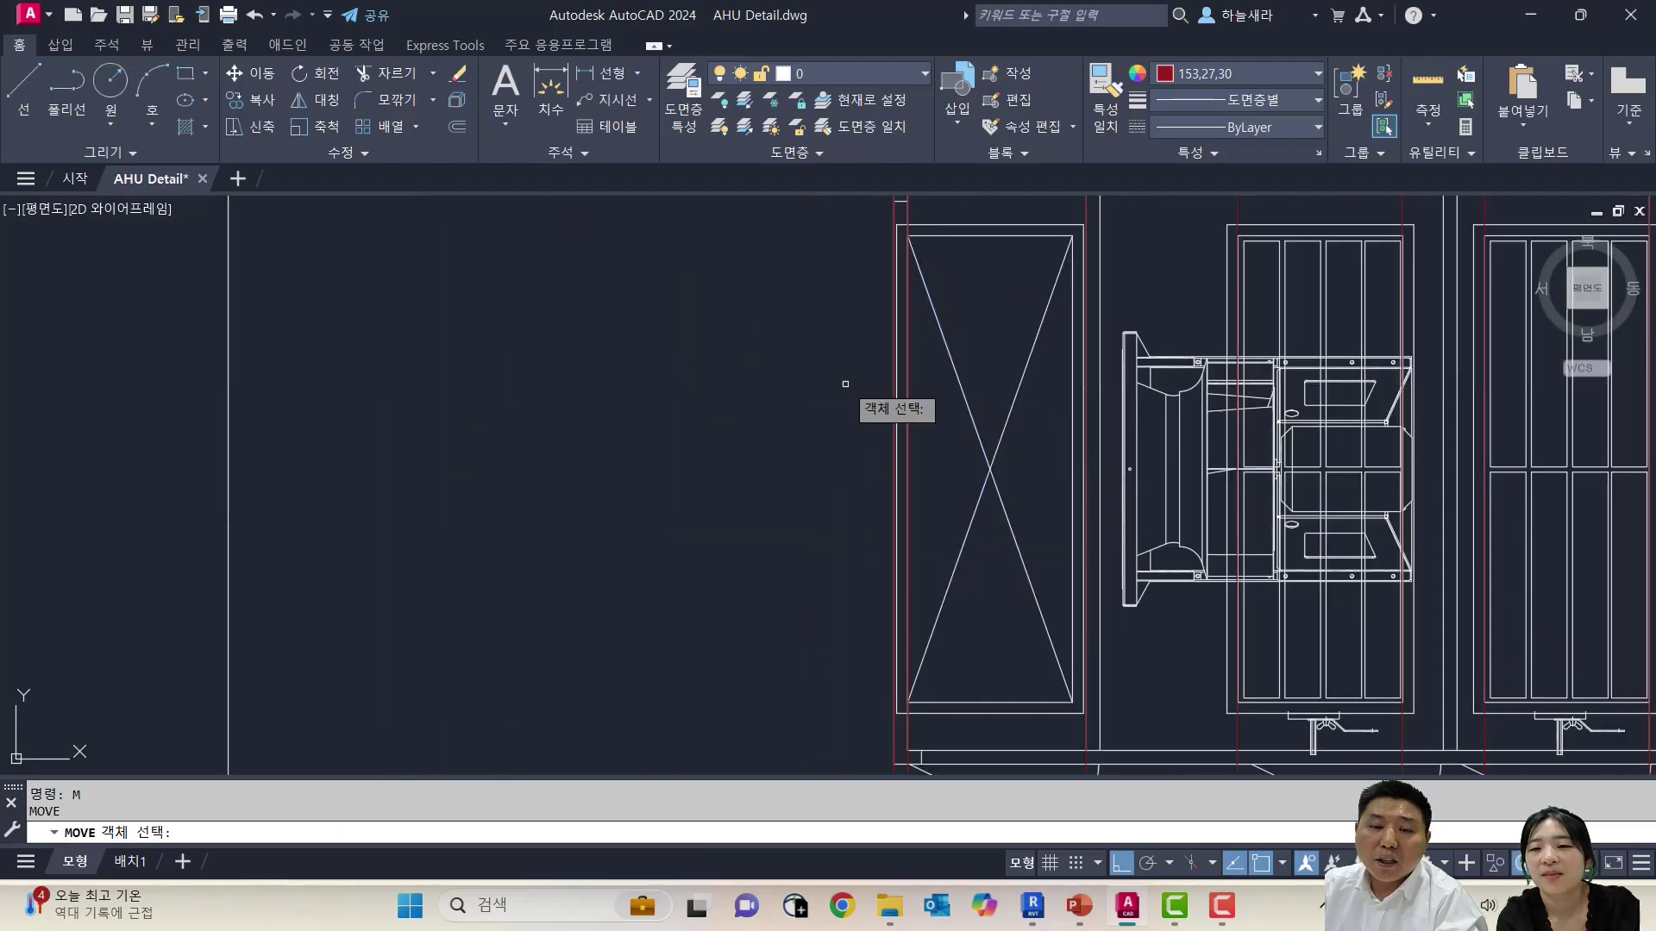
left_click(846, 213)
left_click(1085, 712)
key("Return")
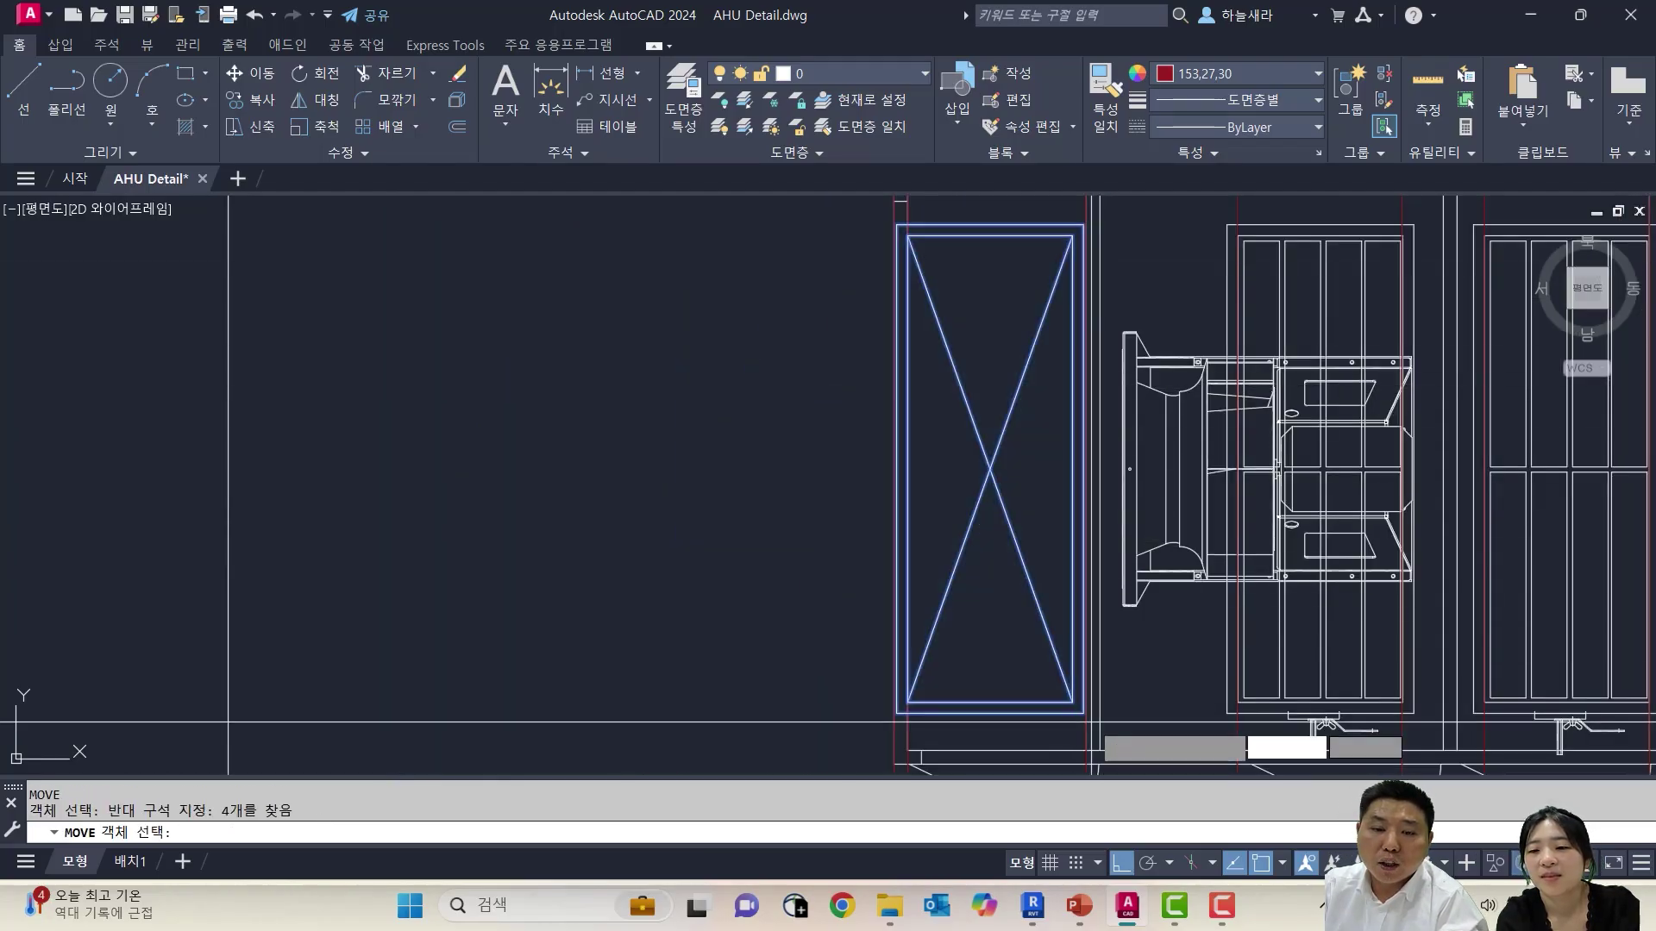
right_click(1085, 712, "shift")
key("e")
left_click(1073, 703)
right_click(1072, 702, "shift")
key("e")
scroll(1085, 704, "up", 4)
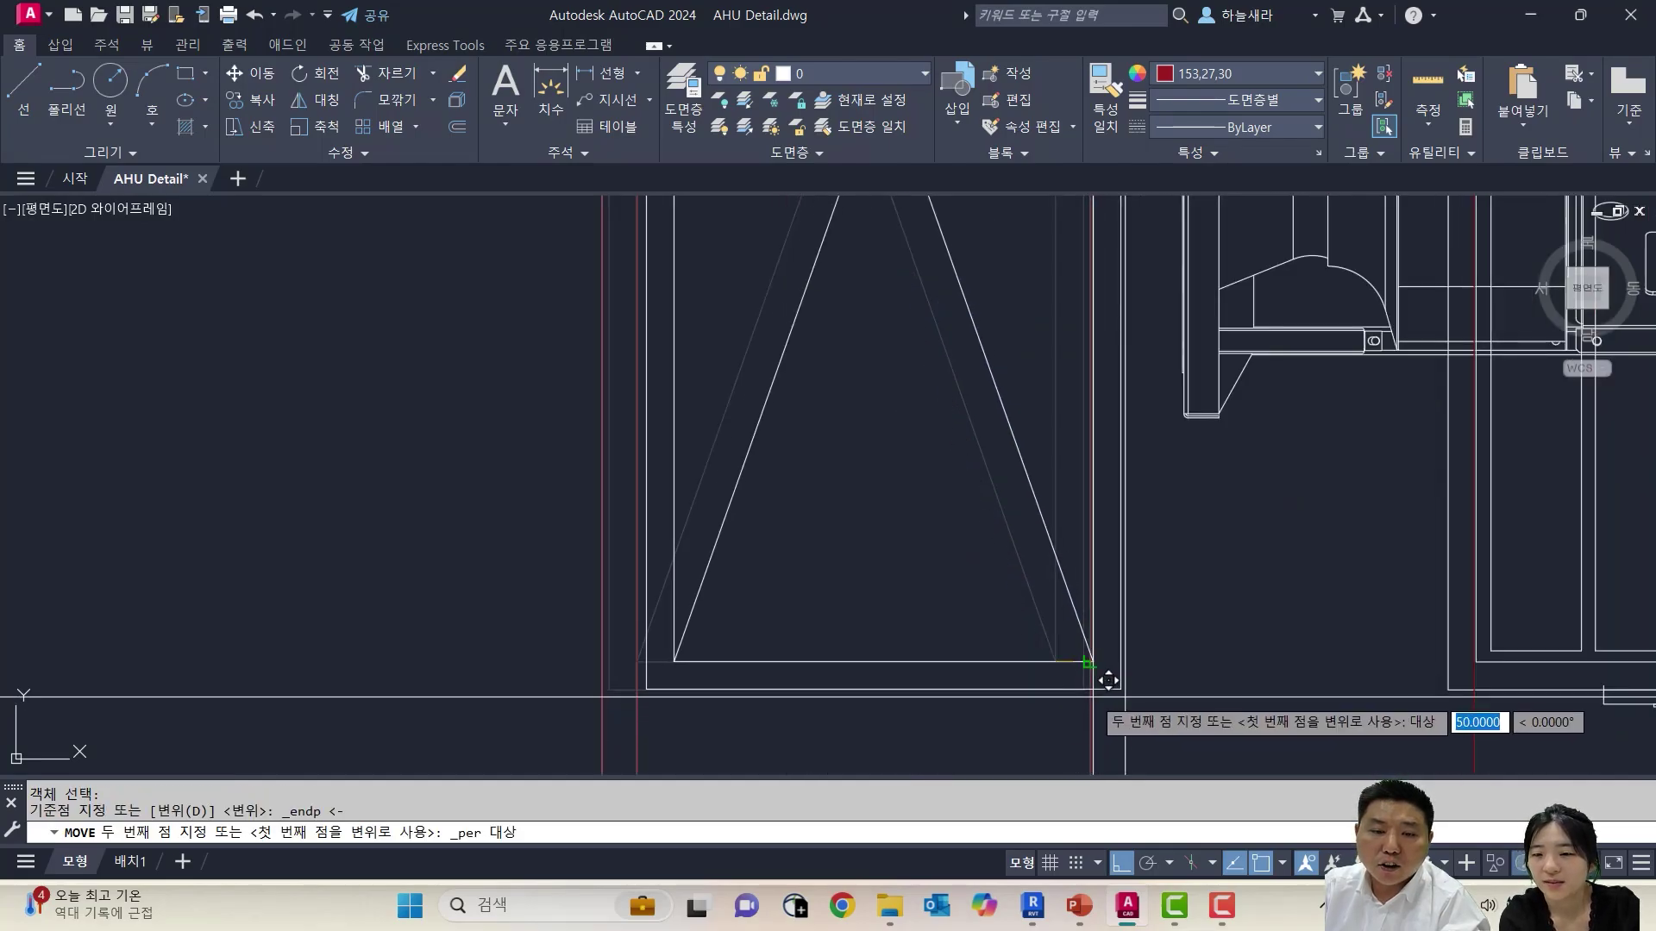
left_click(1090, 695)
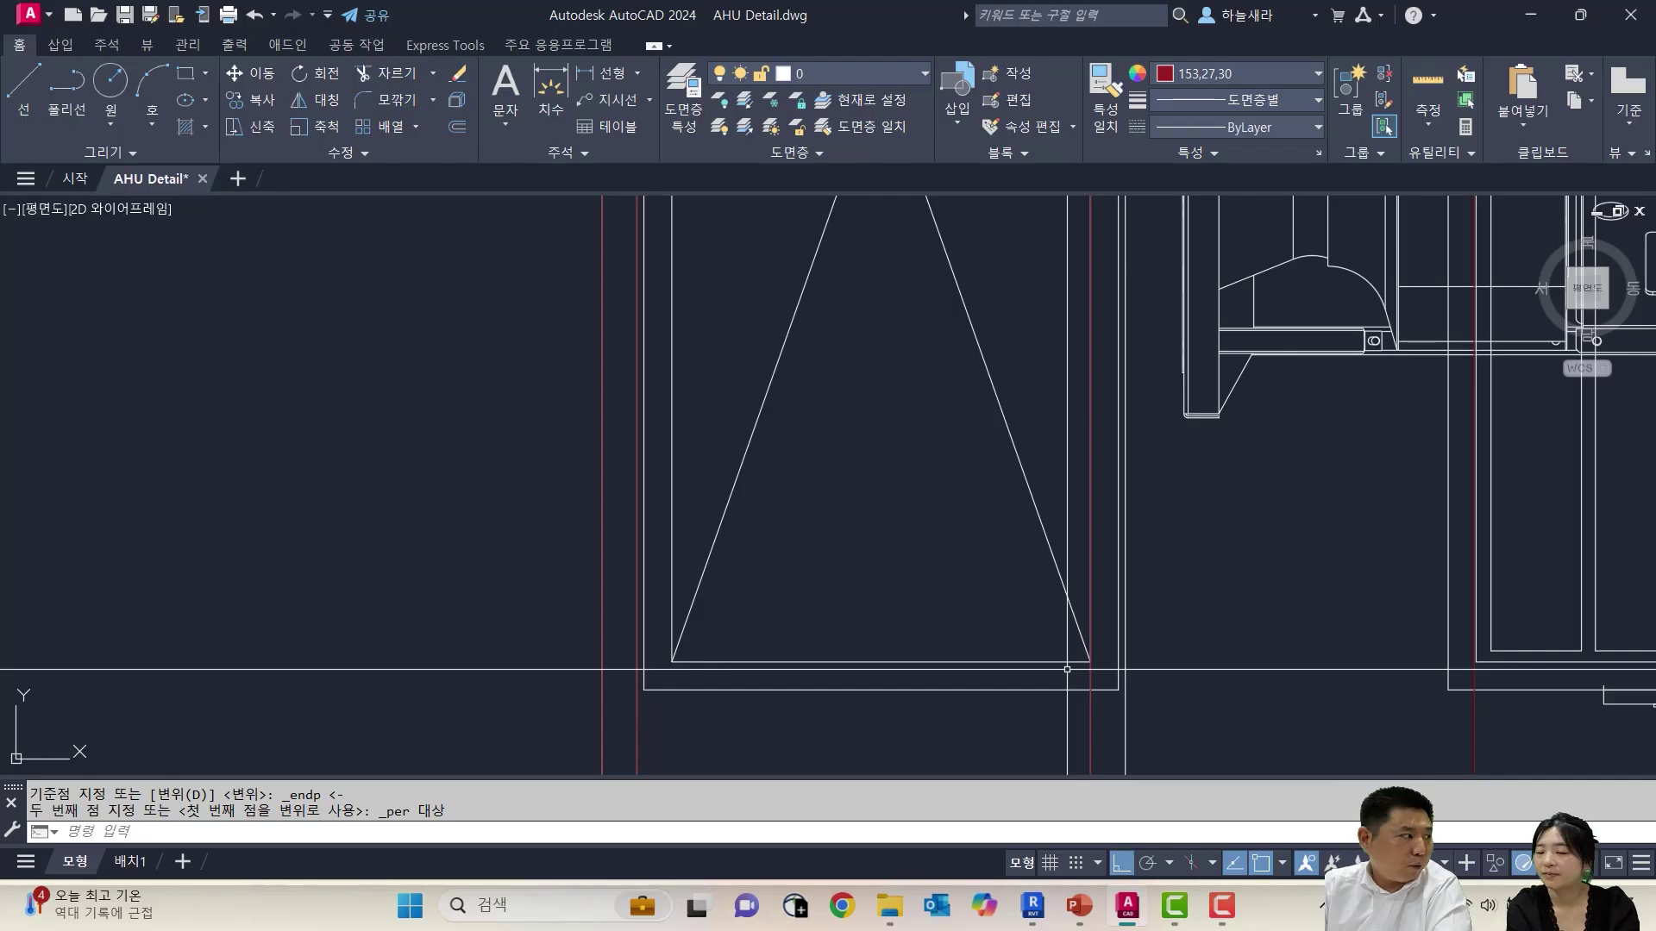
Try to move the plan's complete R.A opening frame from its inner lower-left corner perpendicularly onto the left R.A guide line
scroll(1067, 669, "down", 2)
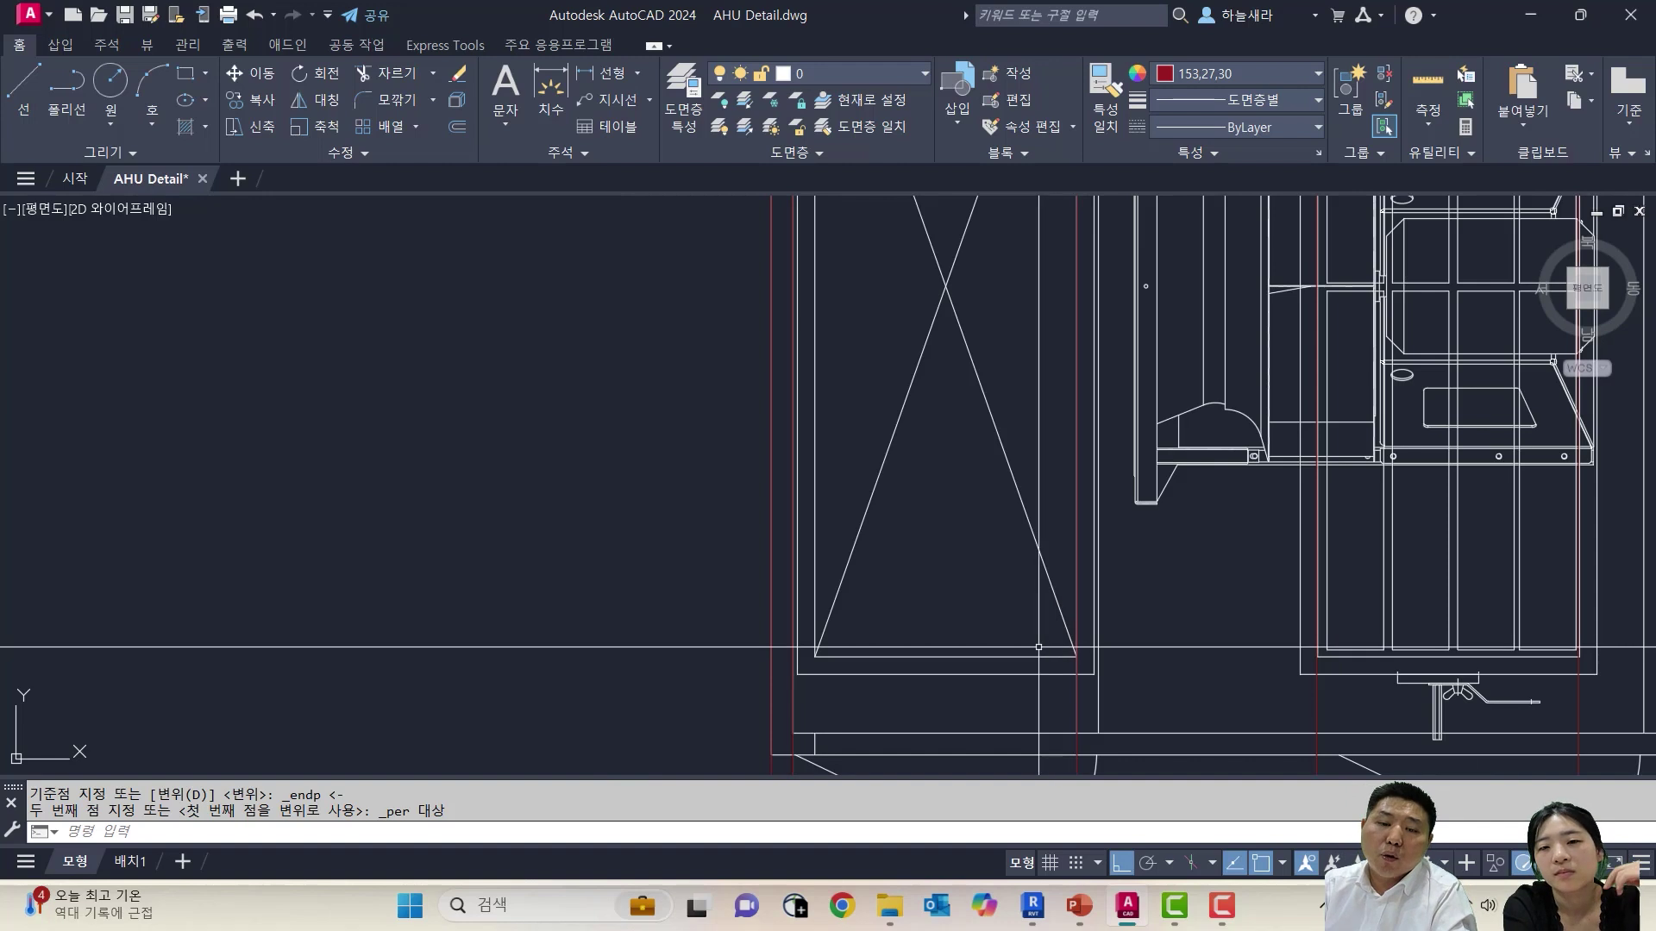
scroll(881, 643, "down", 2)
middle_click_drag(879, 642, 881, 583)
type("m")
key("space")
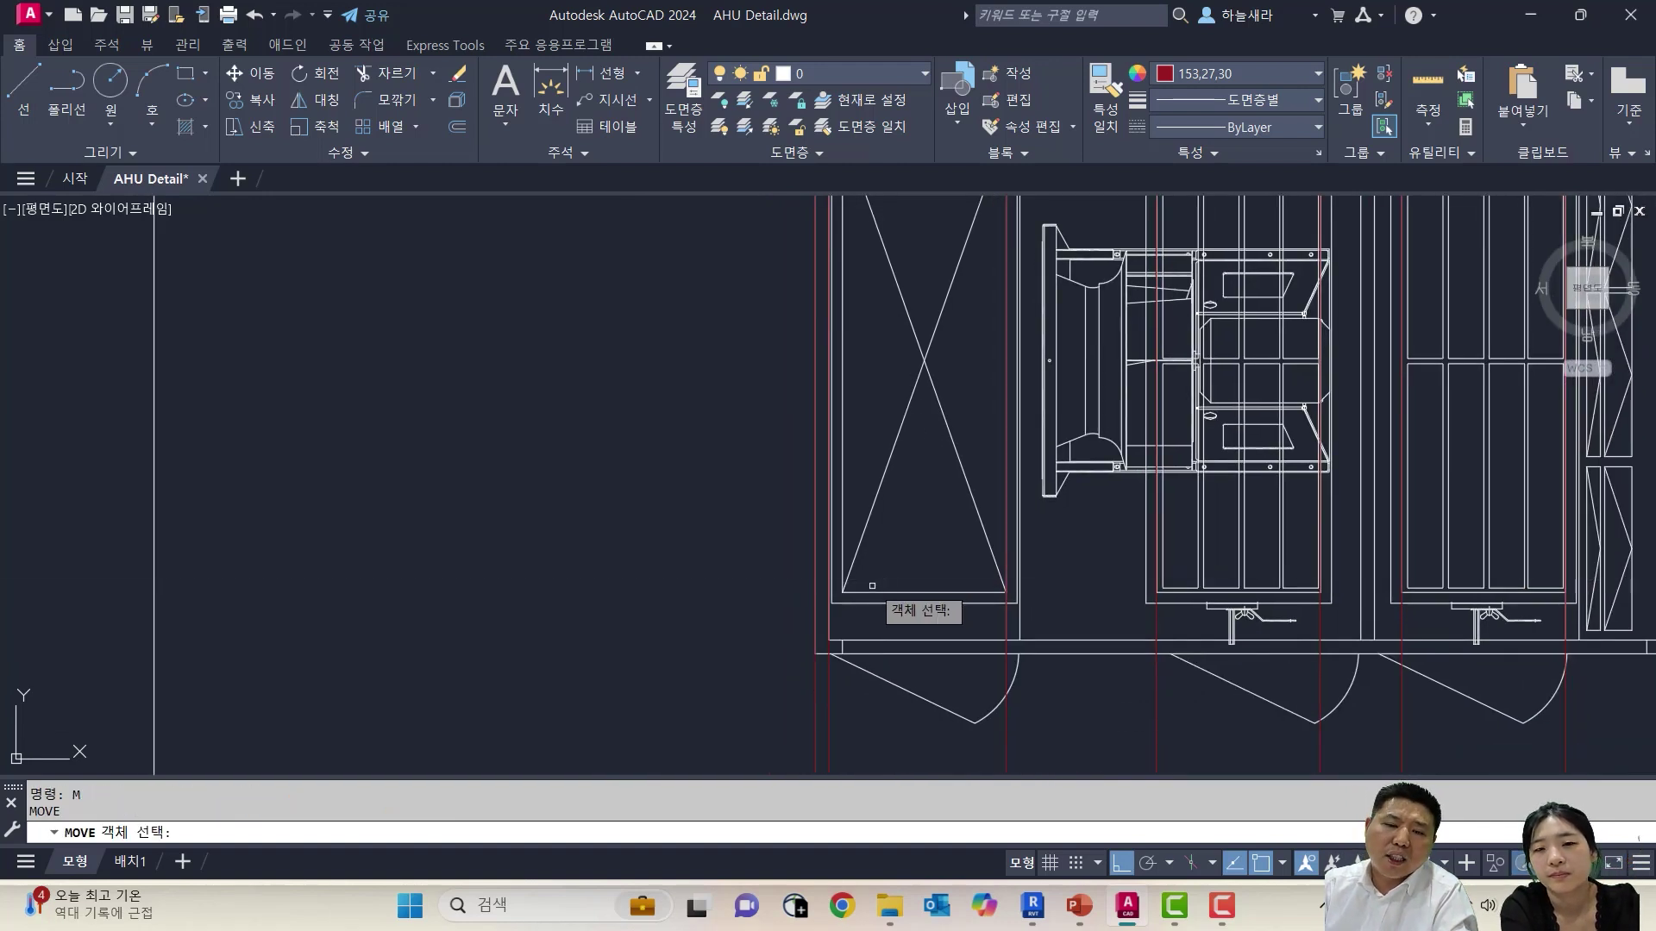
key("space")
key("space")
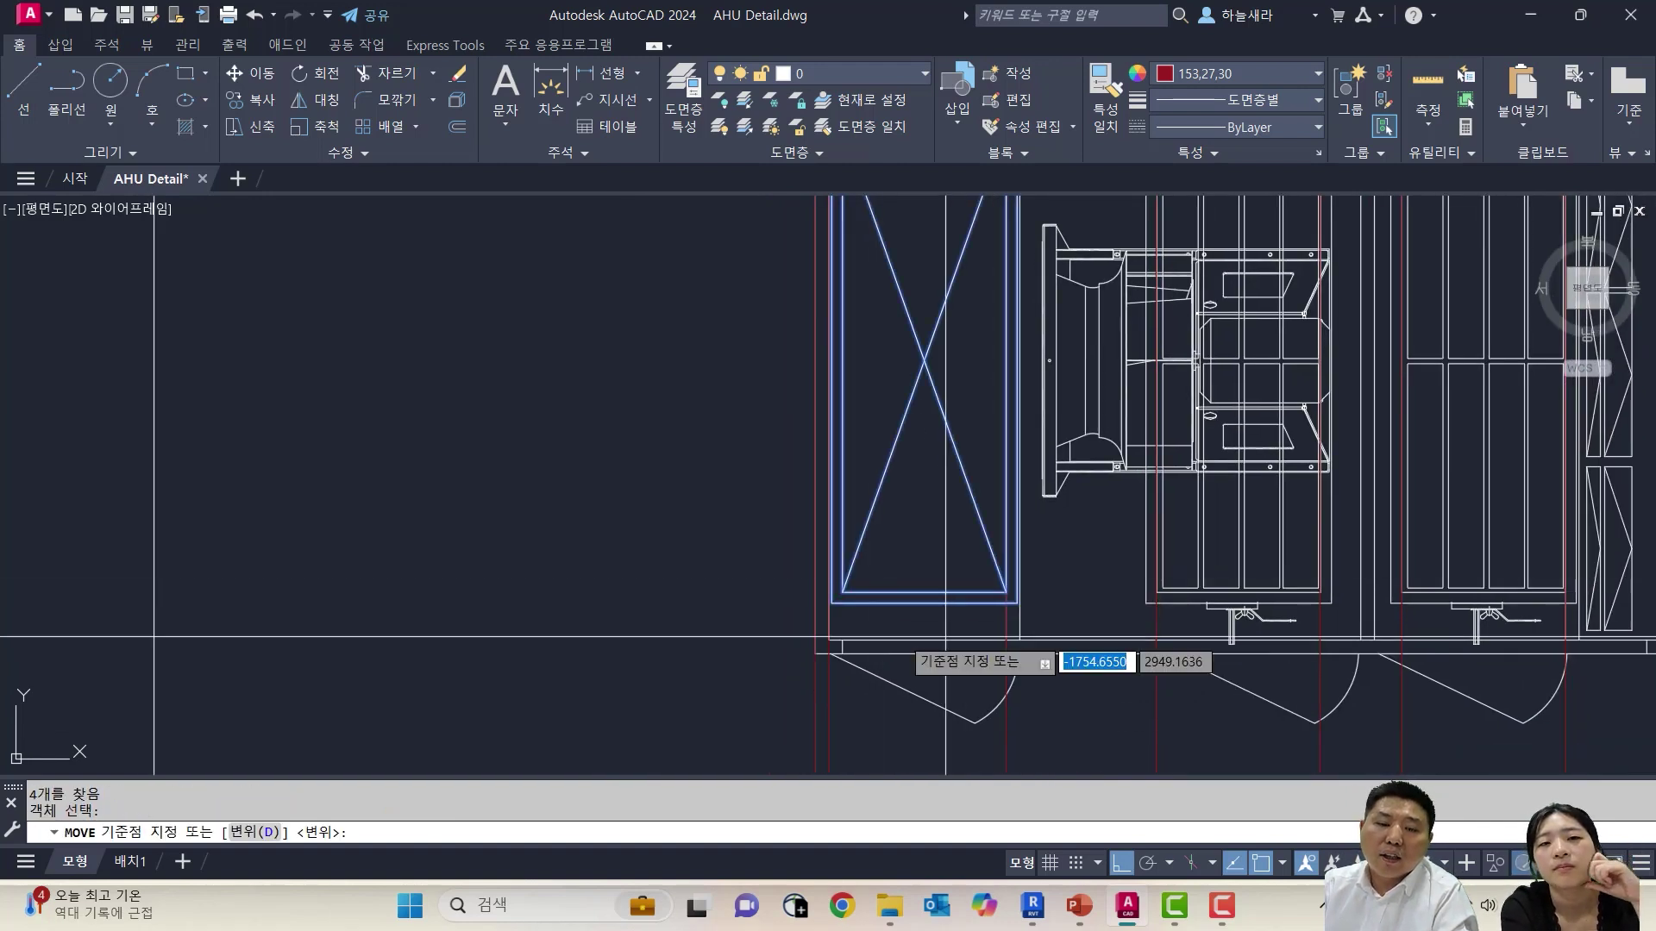
left_click(842, 590)
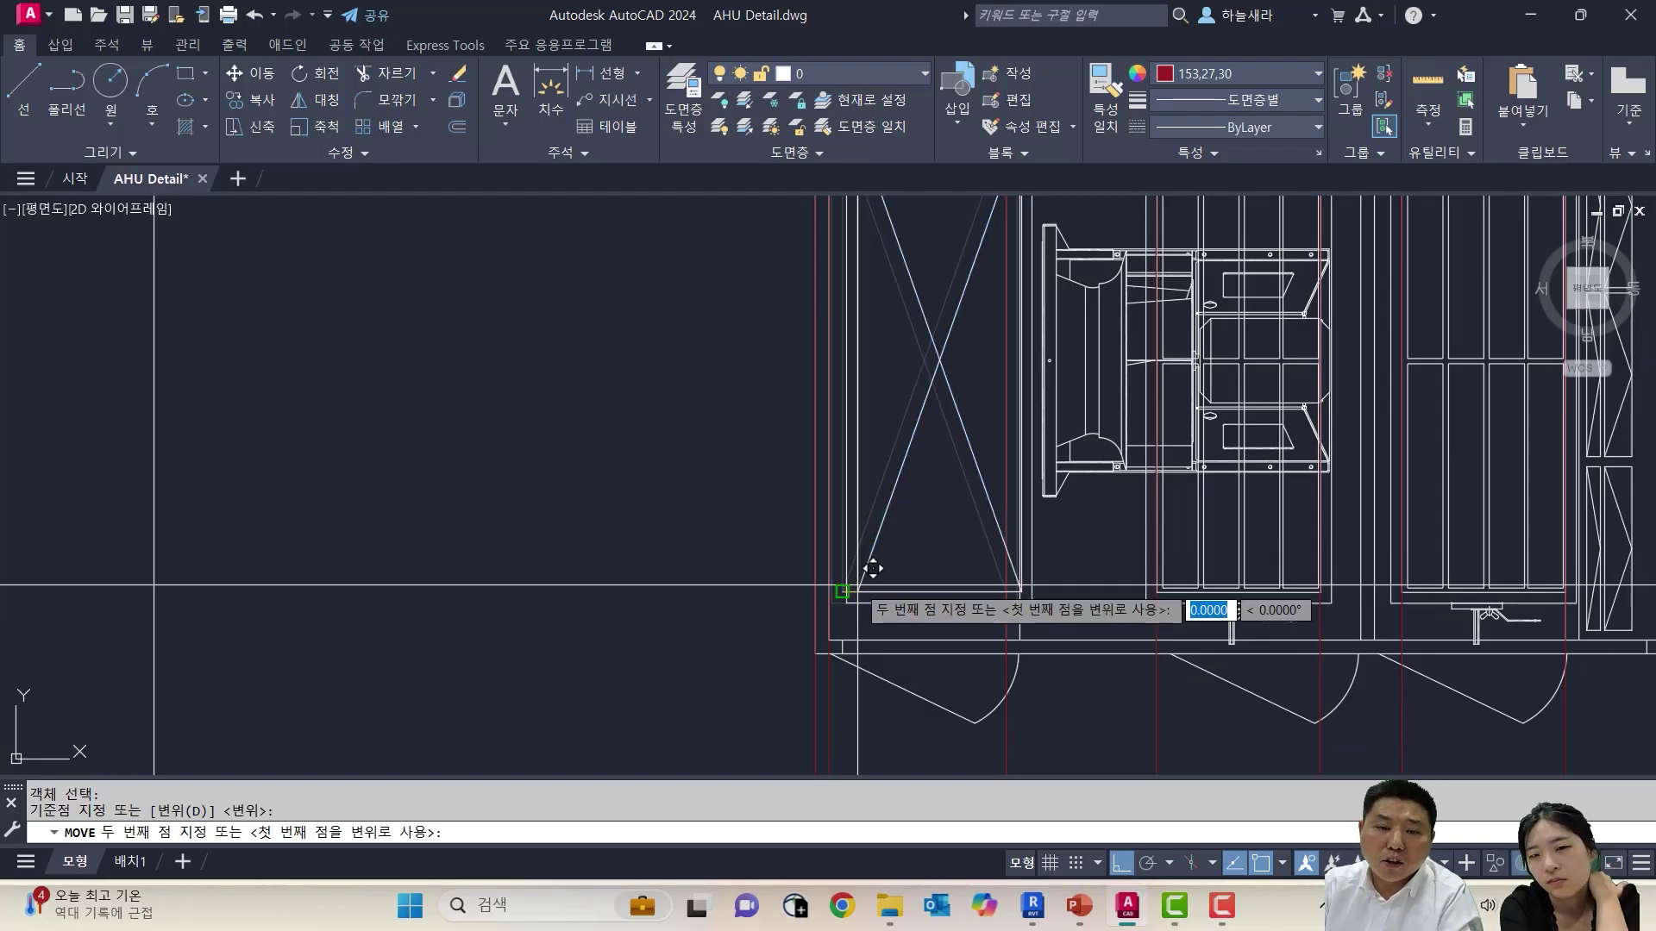
type("p")
key("Return")
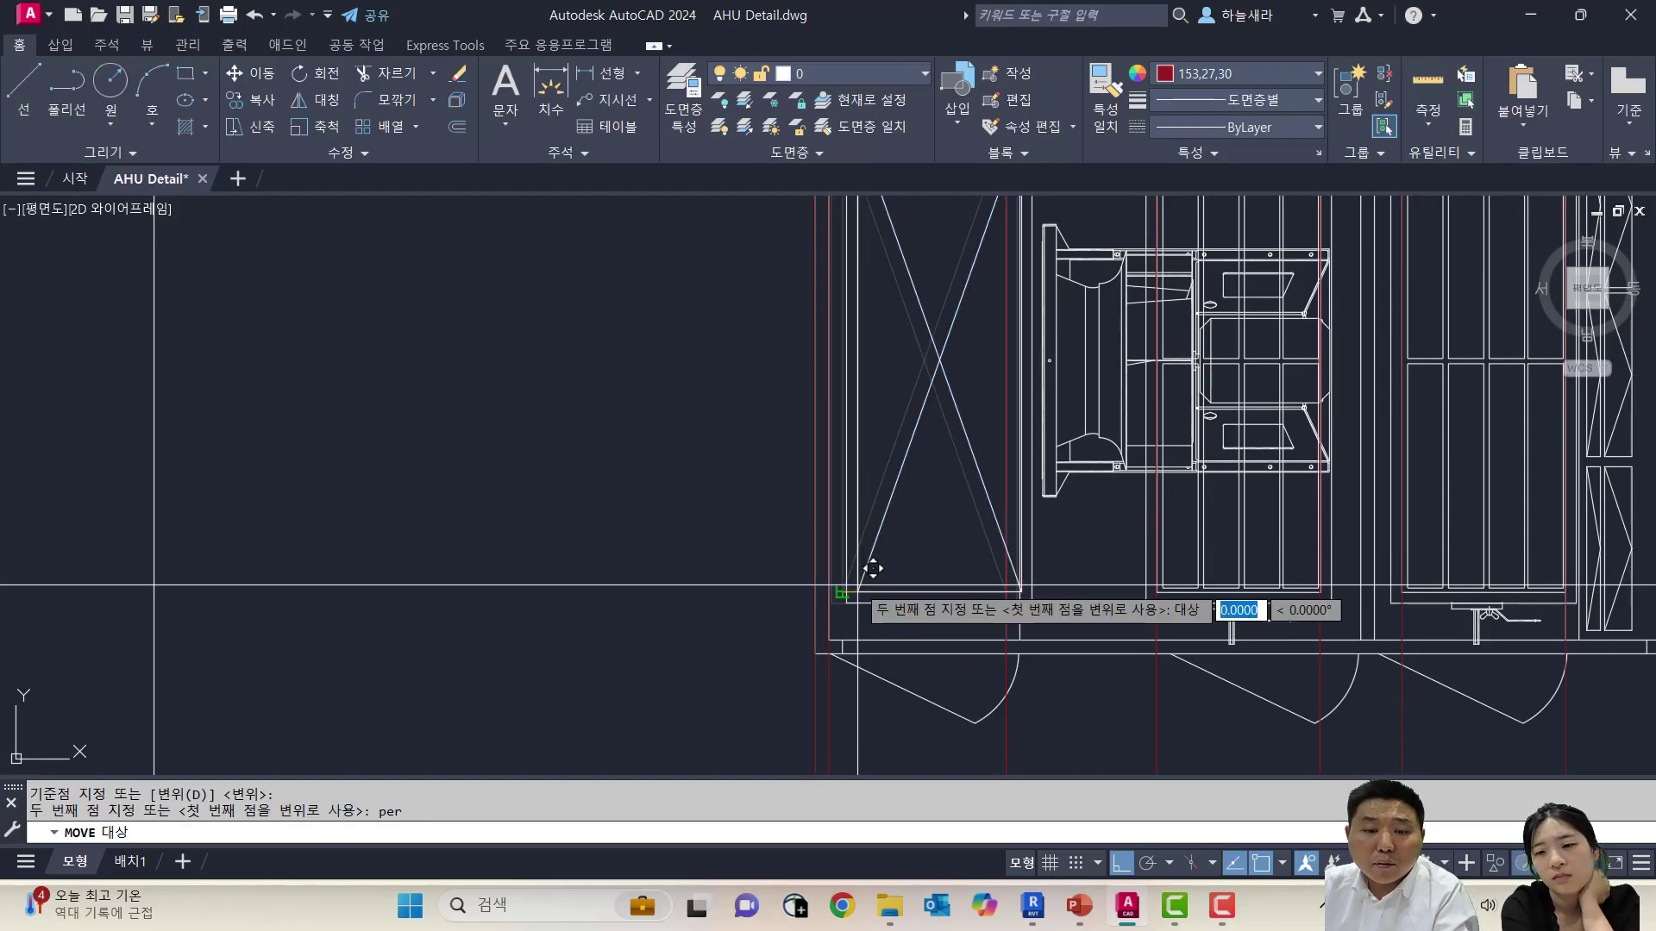
left_click(828, 585)
type("u")
key("Return")
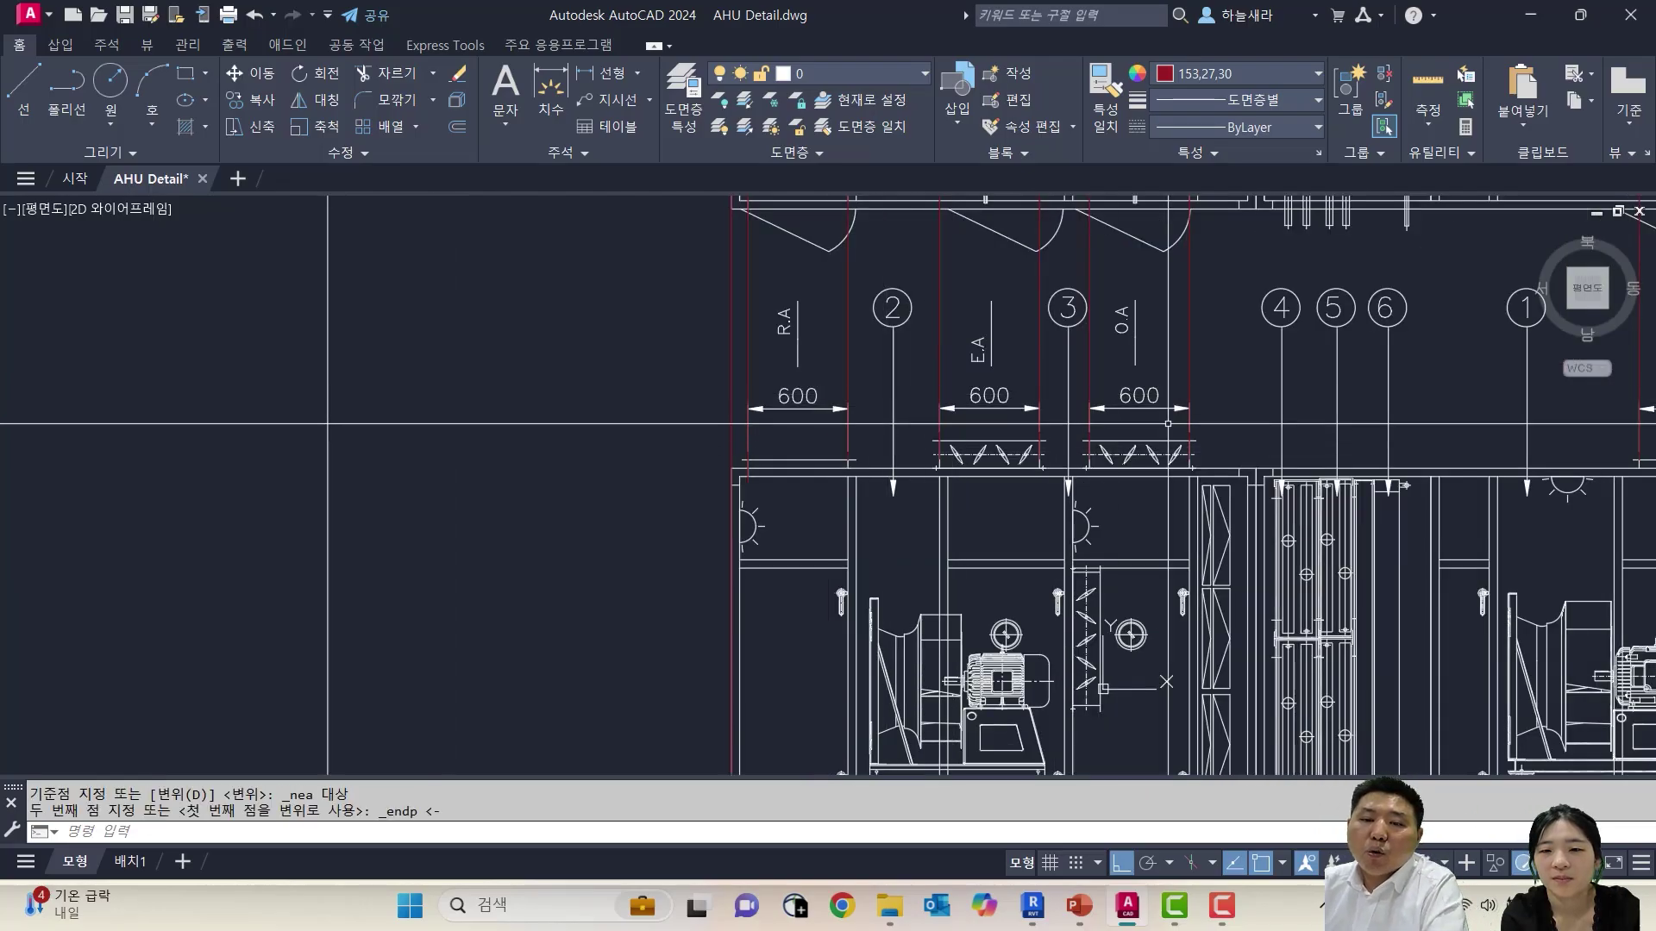
Draw a horizontal guide line along the R.A opening's inner upper edge in the plan, extending it across the E.A and O.A openings
mouse_move(1228, 399)
middle_mouse_down()
mouse_move(909, 430)
mouse_move(997, 568)
middle_mouse_up()
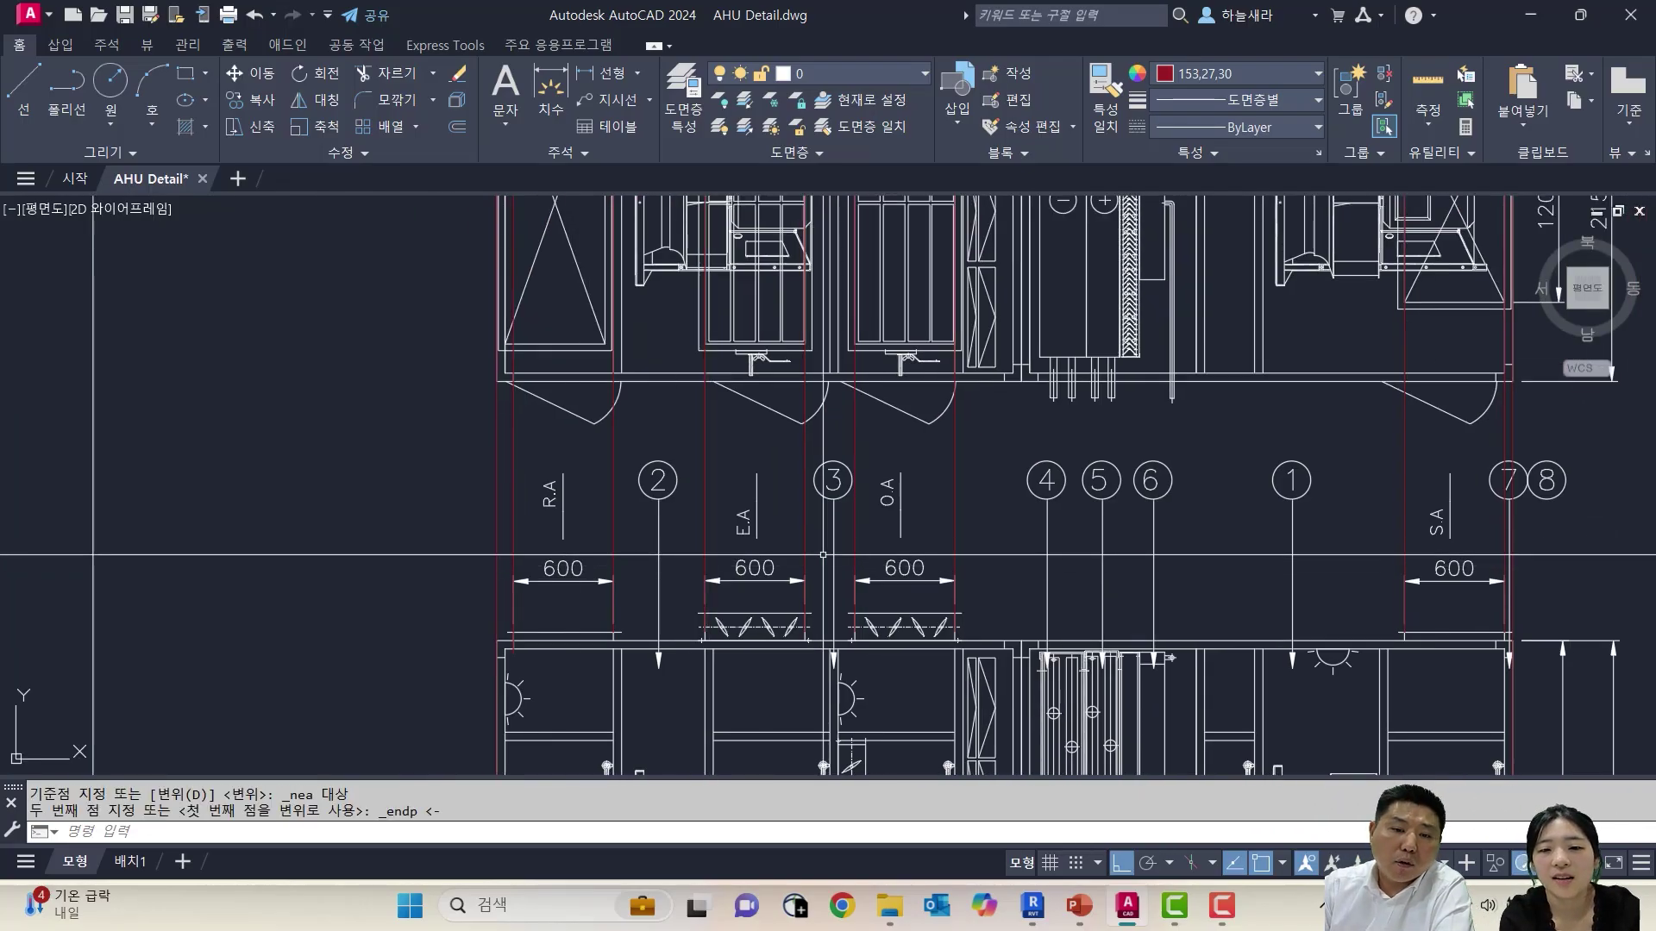
middle_click_drag(691, 384, 755, 558)
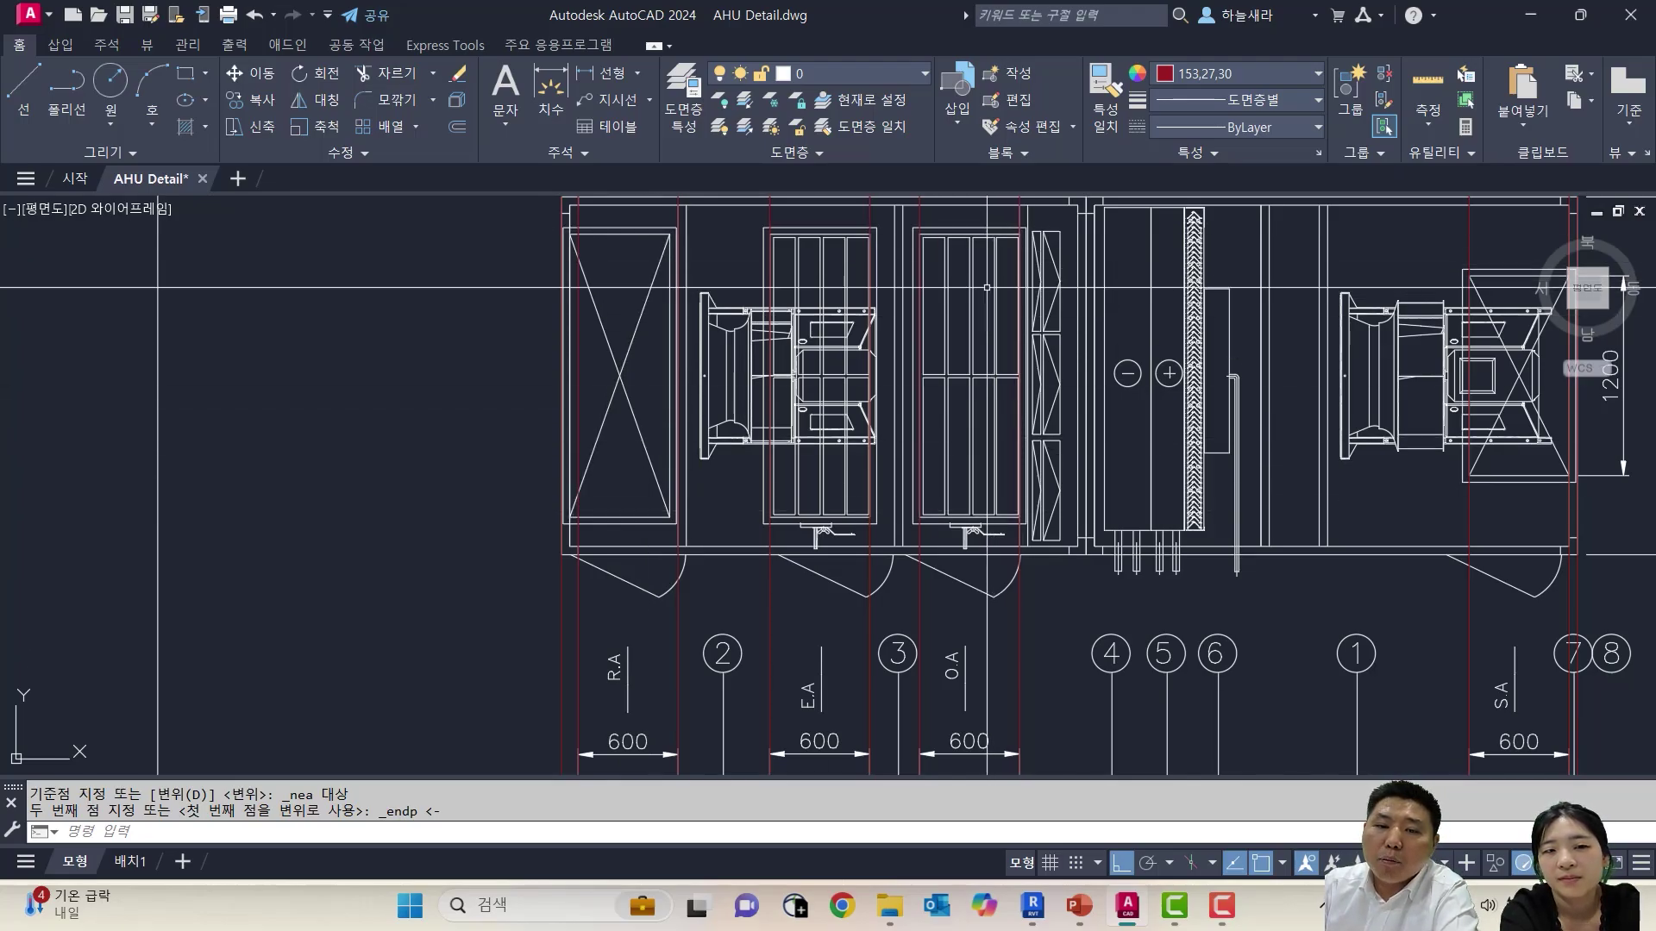
scroll(987, 287, "down", 2)
mouse_move(894, 492)
middle_mouse_down()
mouse_move(894, 384)
mouse_move(1030, 494)
middle_mouse_up()
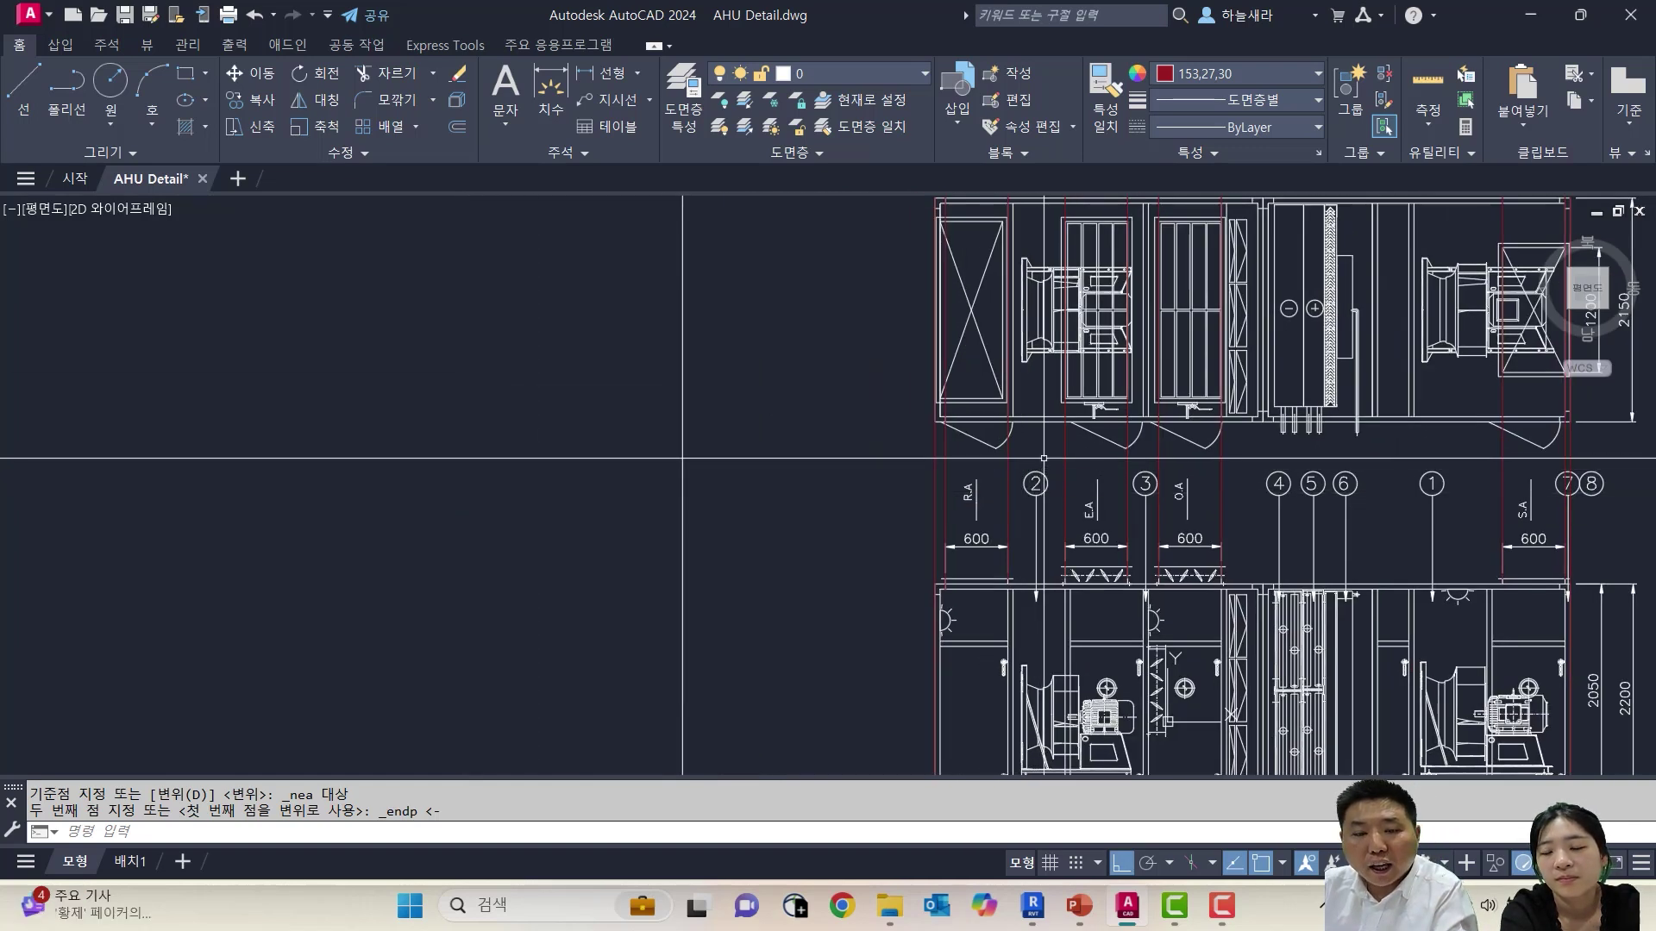
type("l")
key("Return")
right_click(930, 442, "shift")
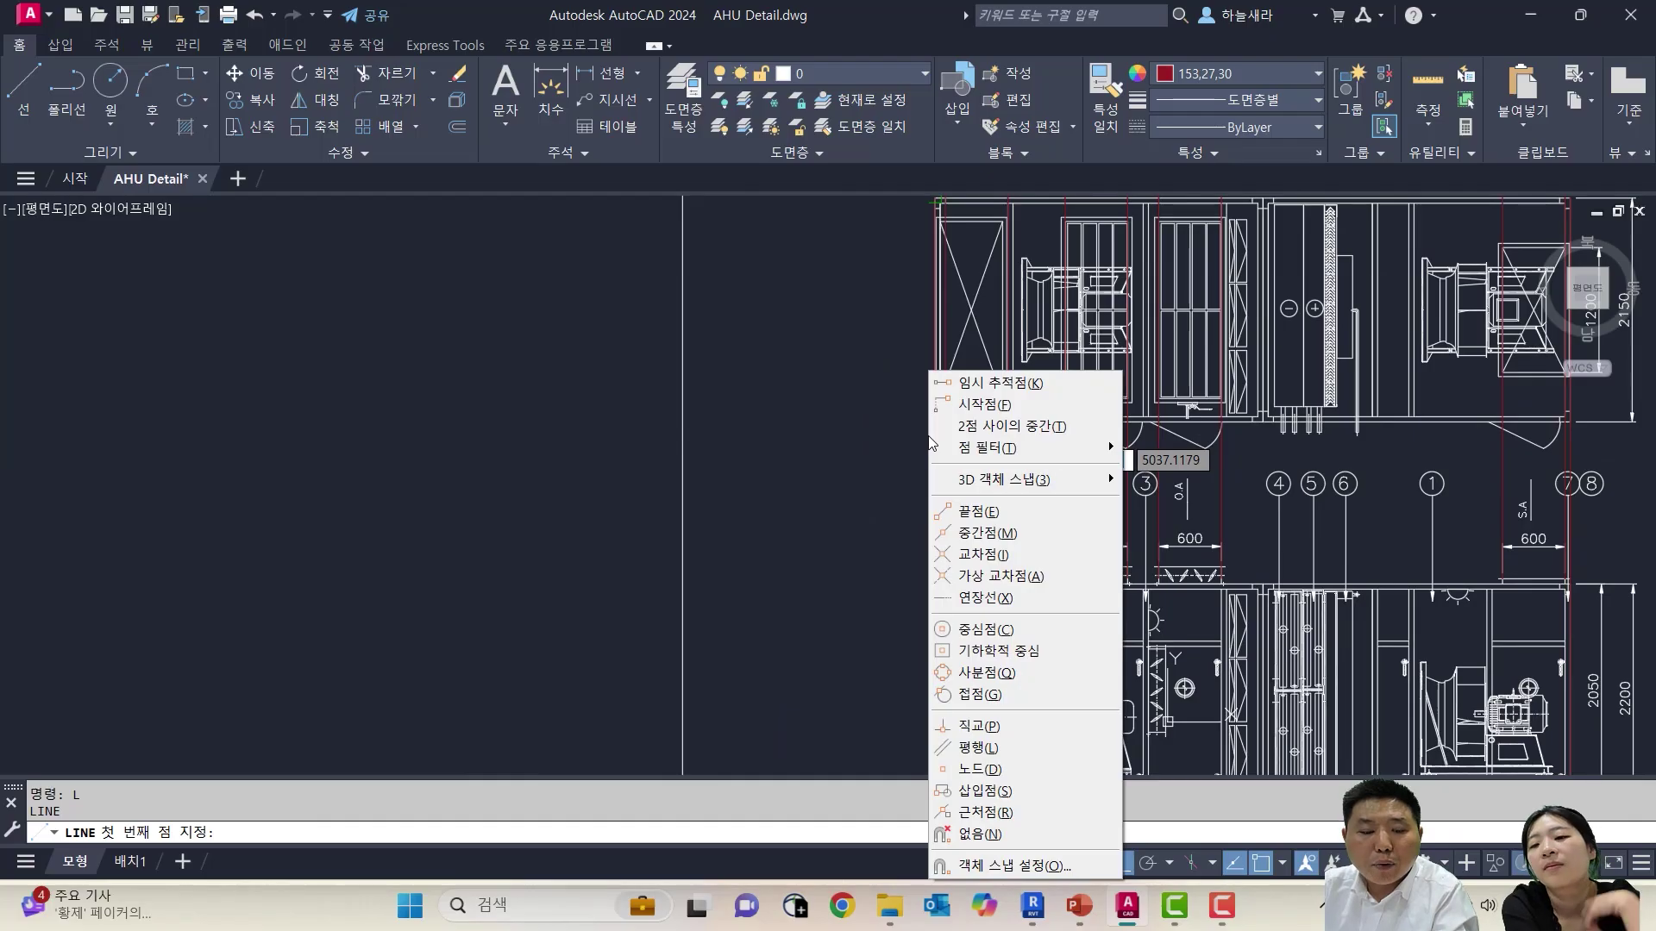
key("e")
scroll(931, 429, "up", 4)
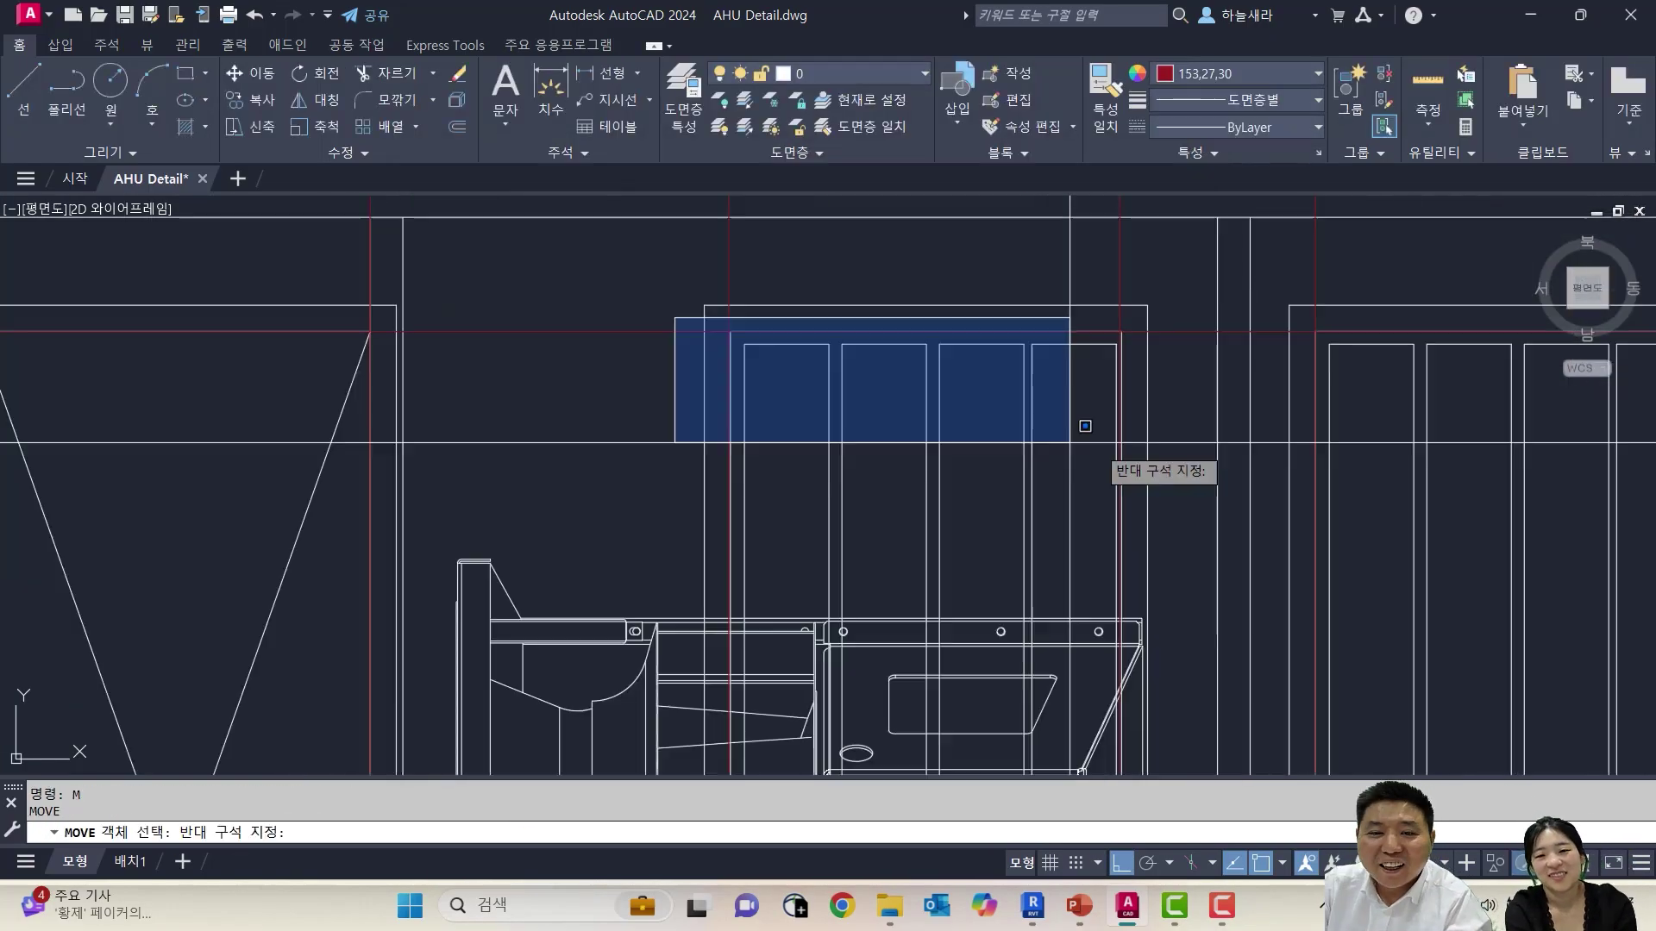
left_click(863, 398)
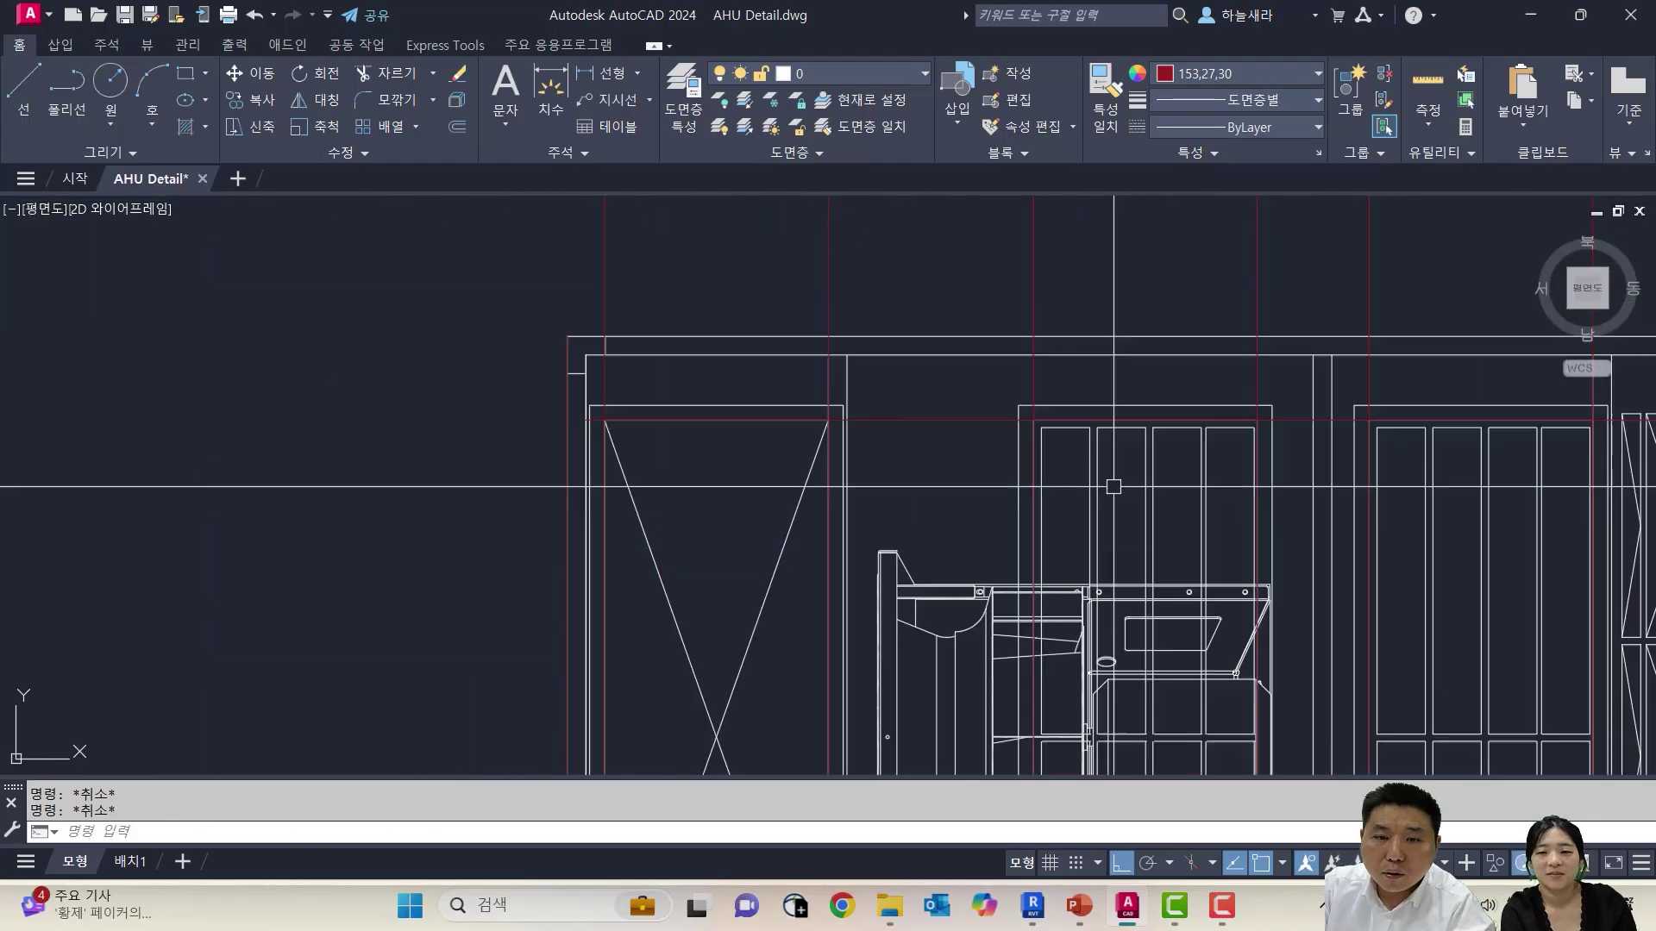
Zoom the AHU drawing to its extents
type("z")
key("Return")
type("e")
key("Return")
Switch to Revit and create a new family from the Metric Mechanical Equipment.rft template
mouse_move(813, 385)
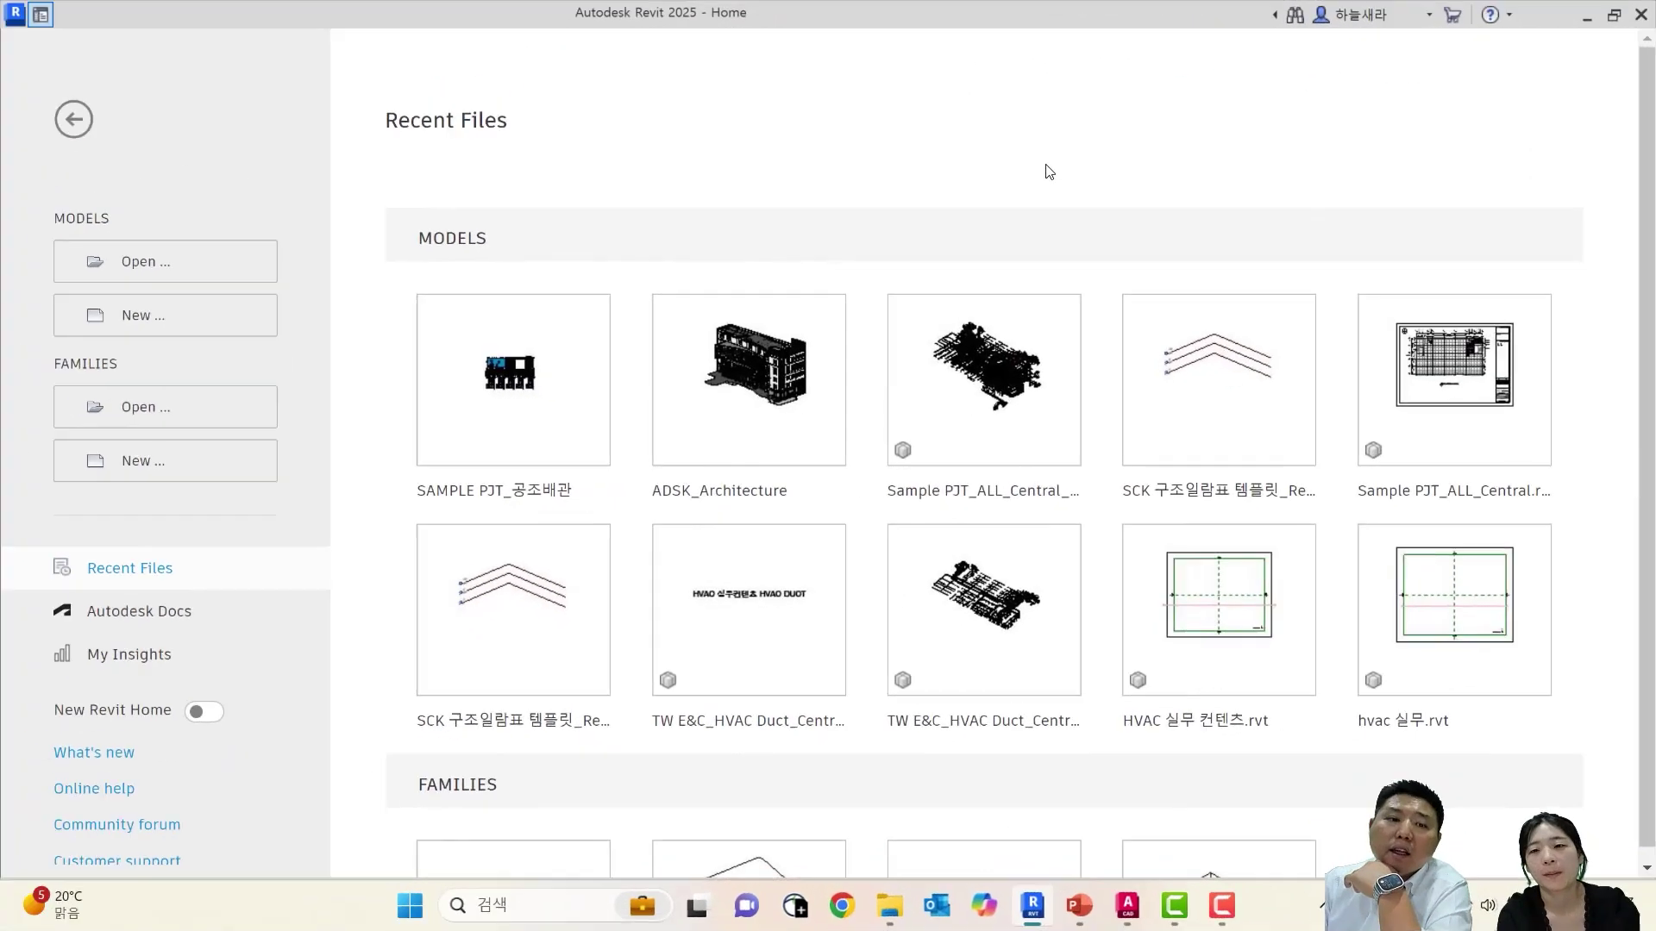
left_click(222, 466)
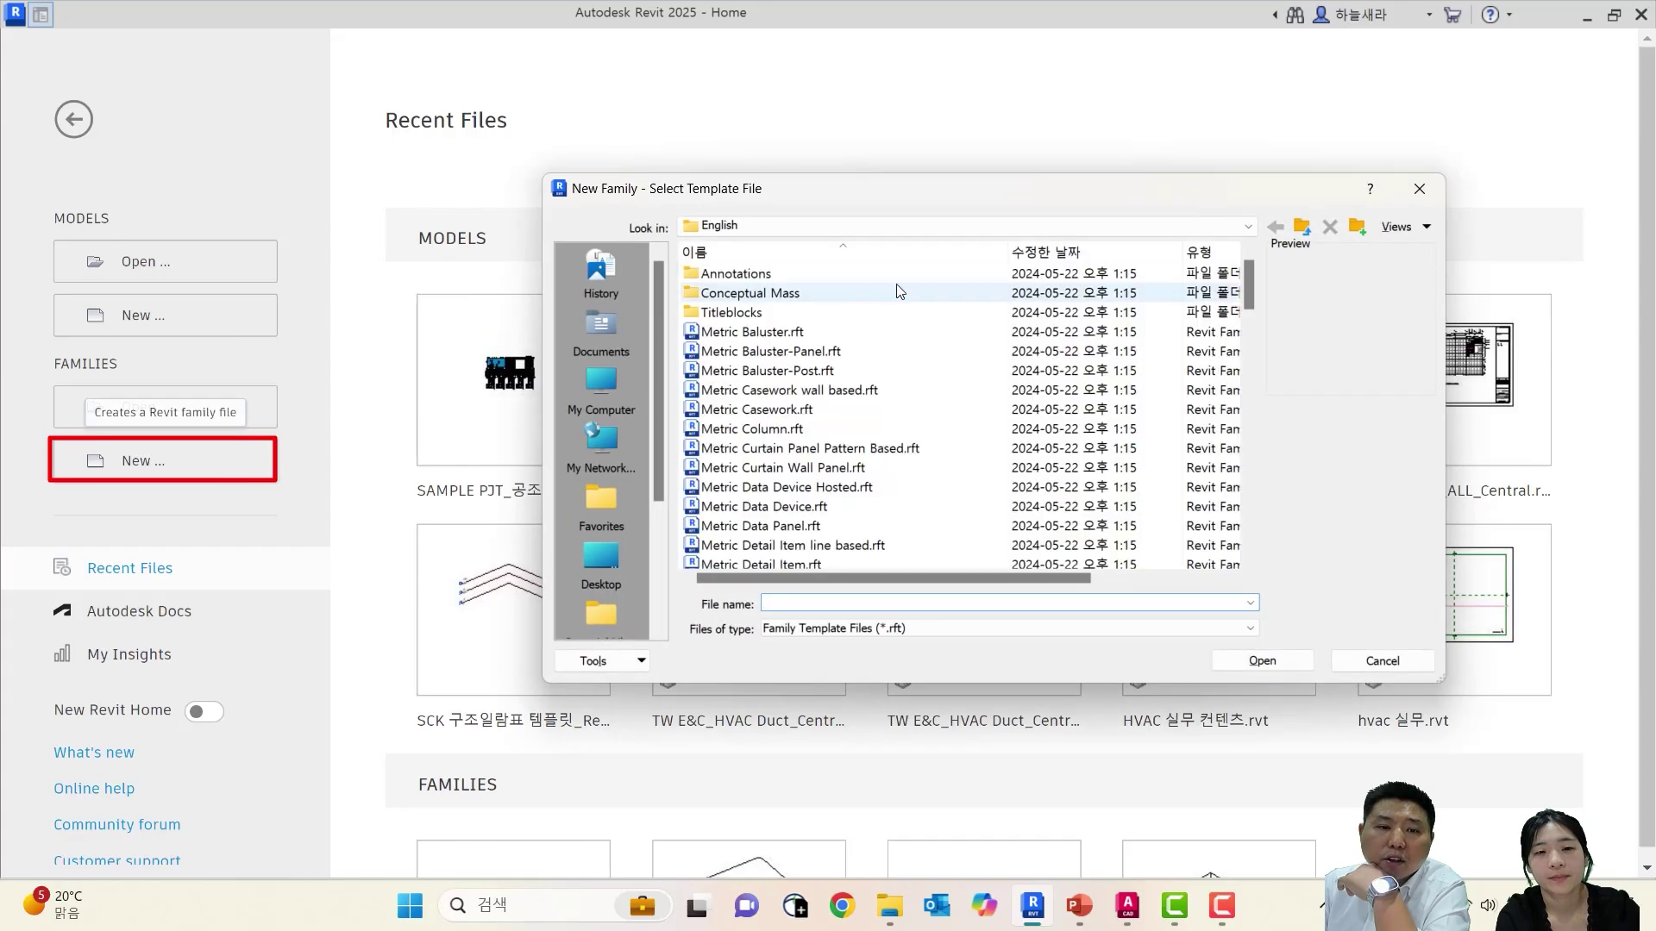
scroll(940, 391, "down", 5)
scroll(922, 435, "down", 6)
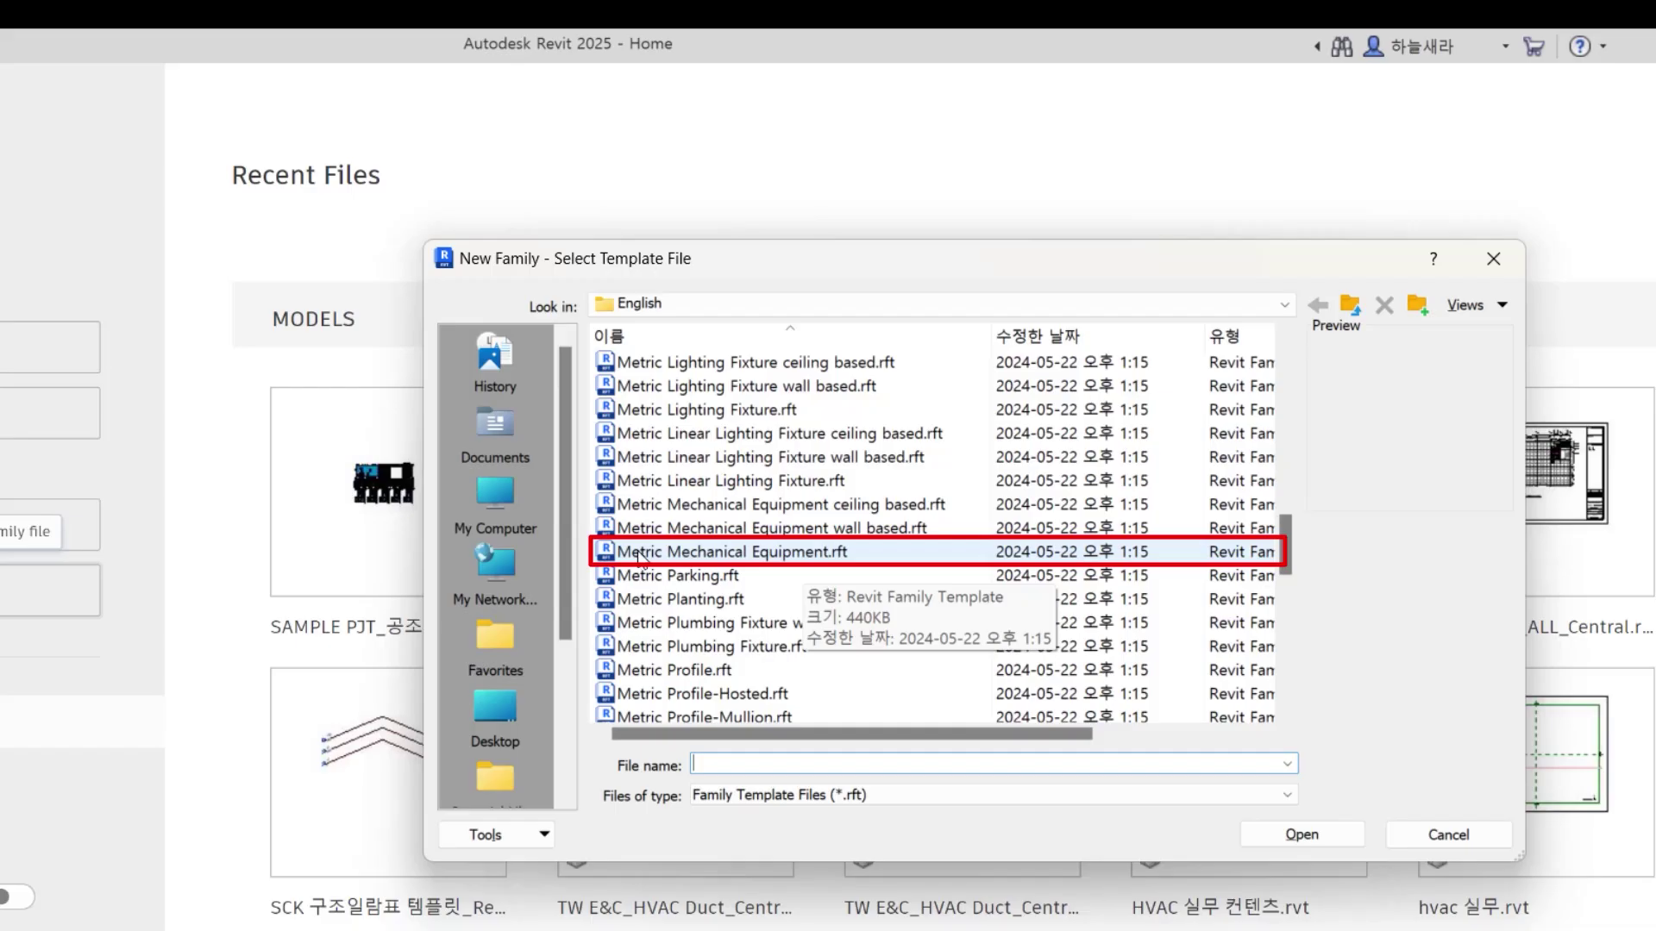
left_click(784, 556)
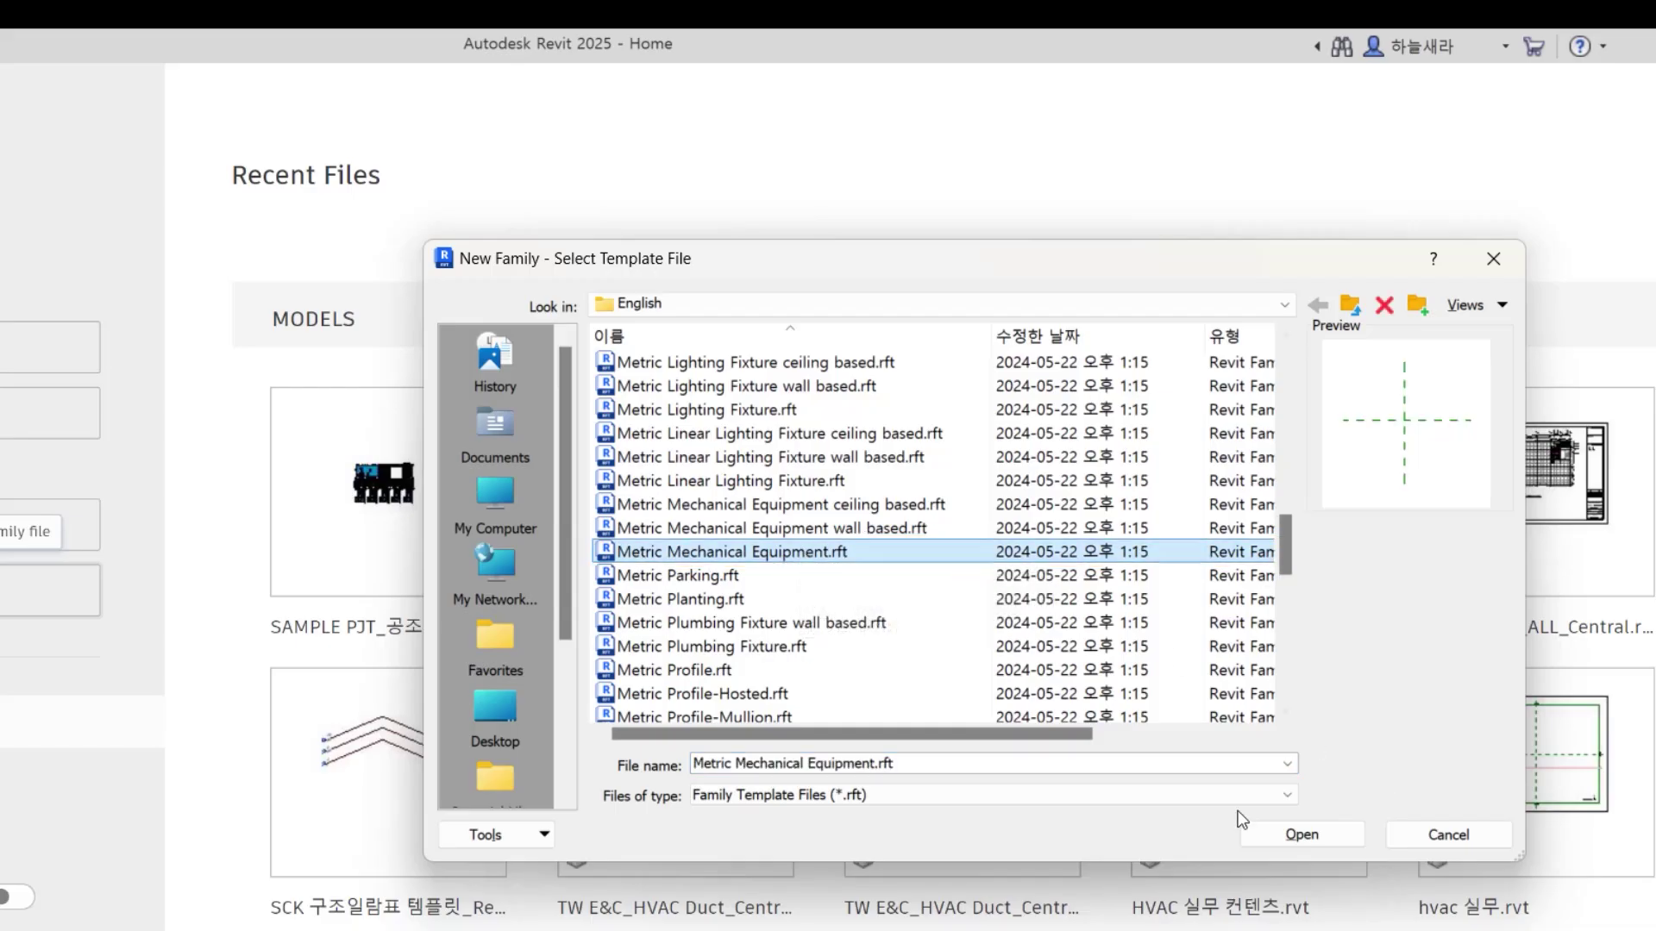
left_click(1303, 835)
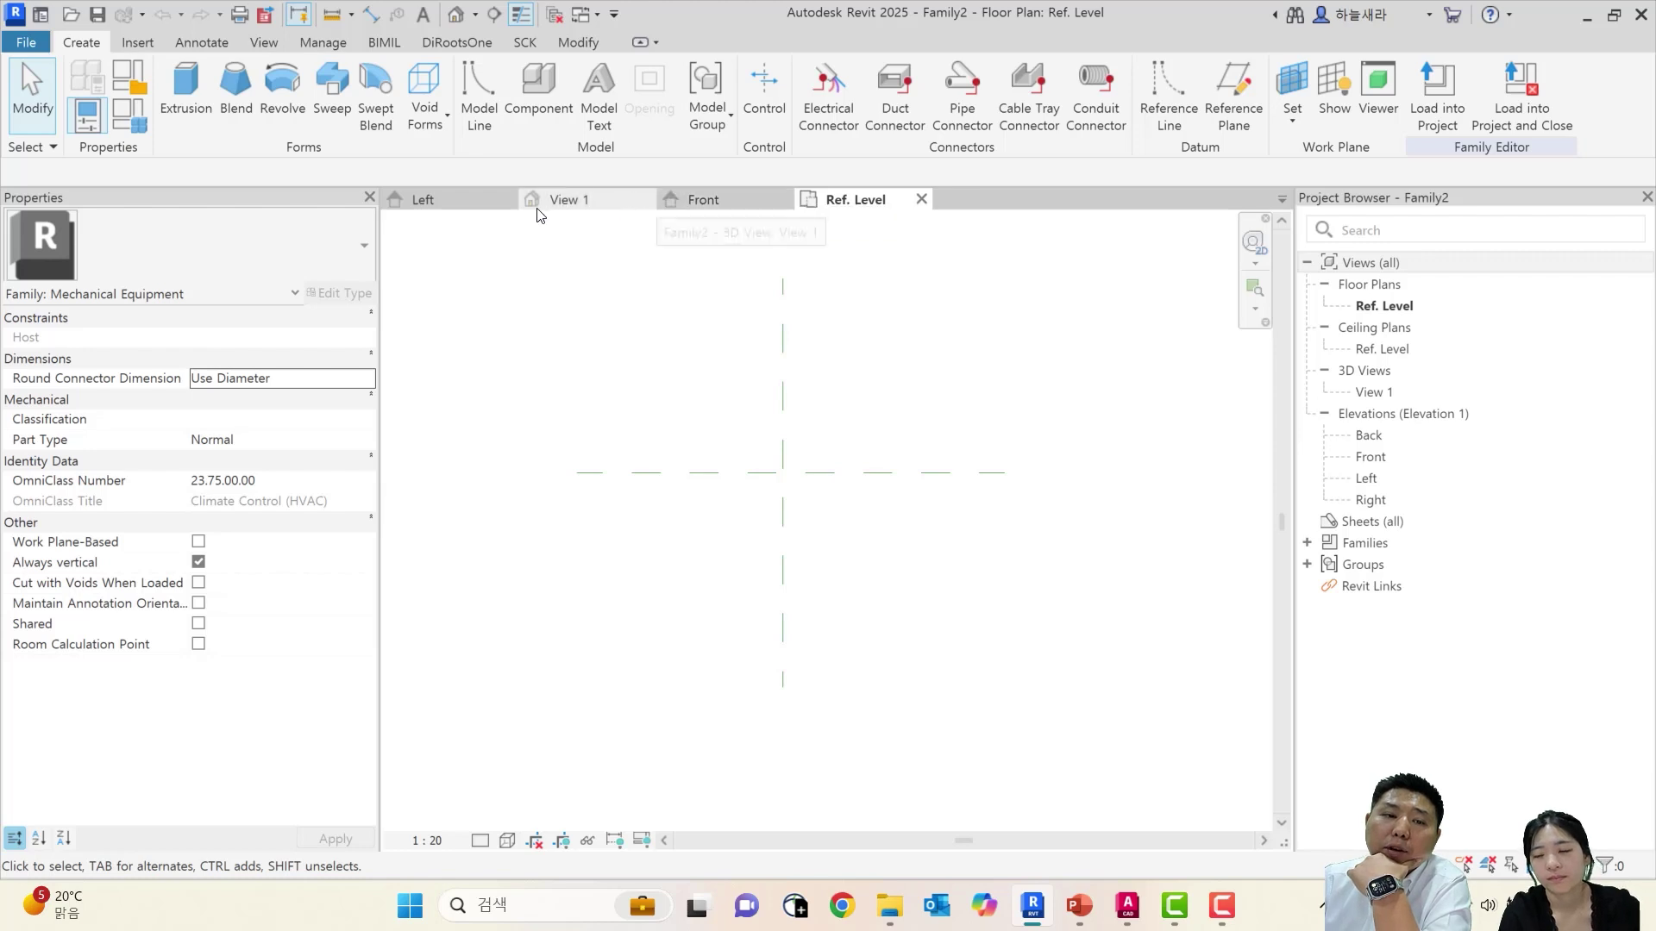
Look through the new family's Left, Front, Ref. Level and View 1 views and close the Left elevation
left_click(443, 208)
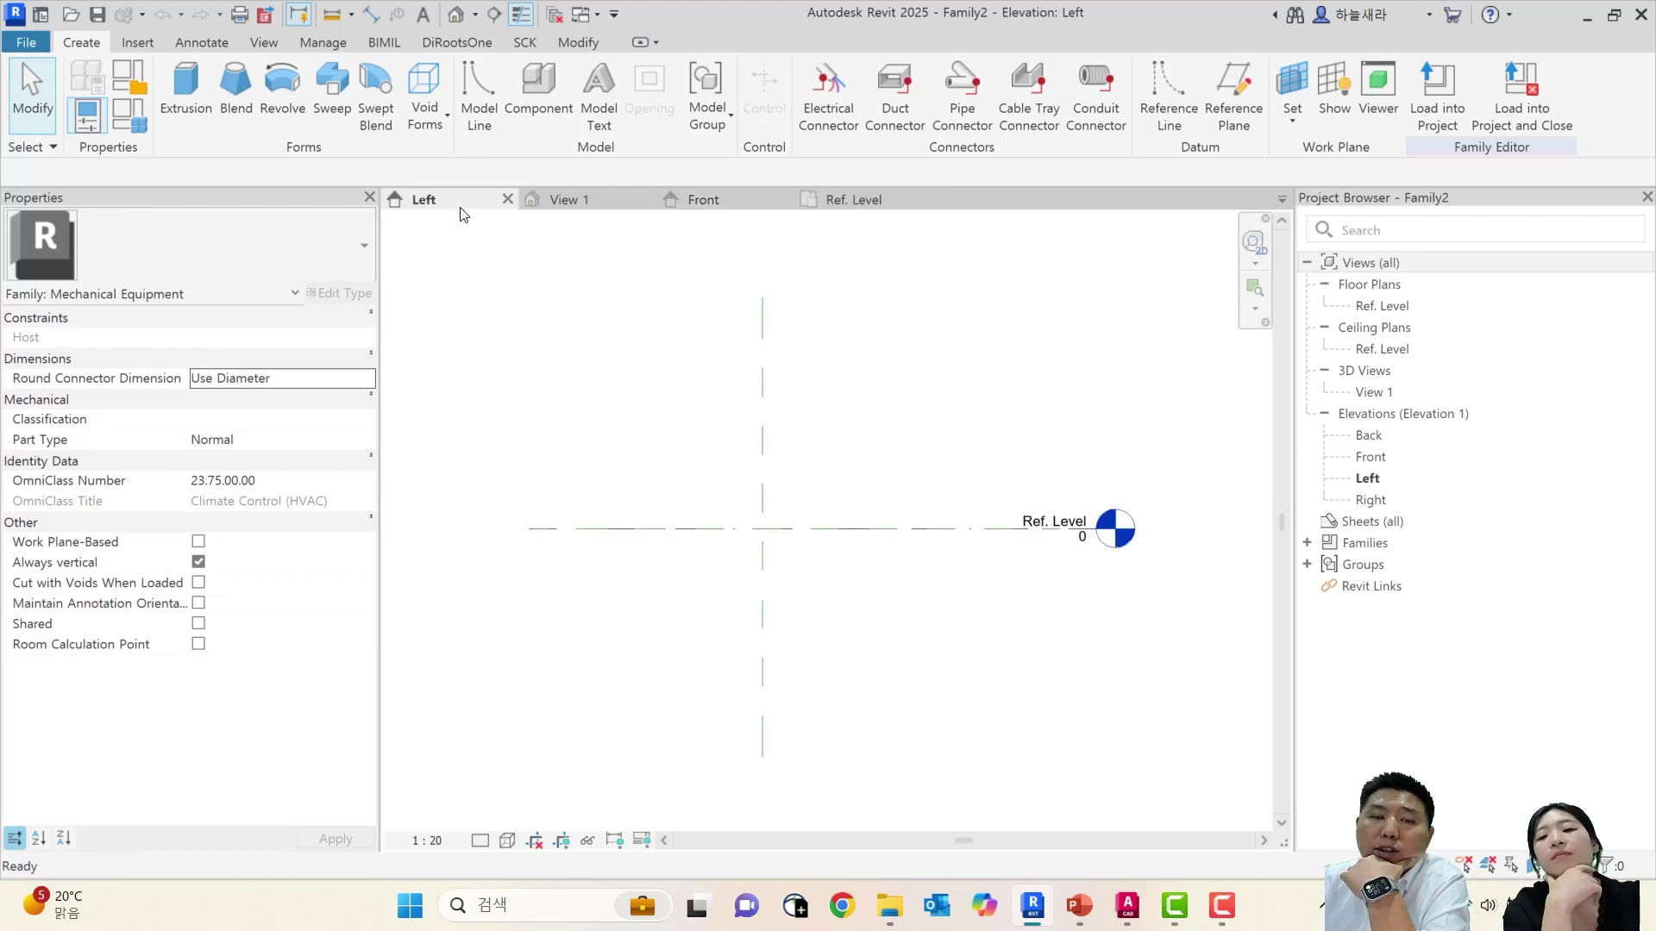
left_click(729, 207)
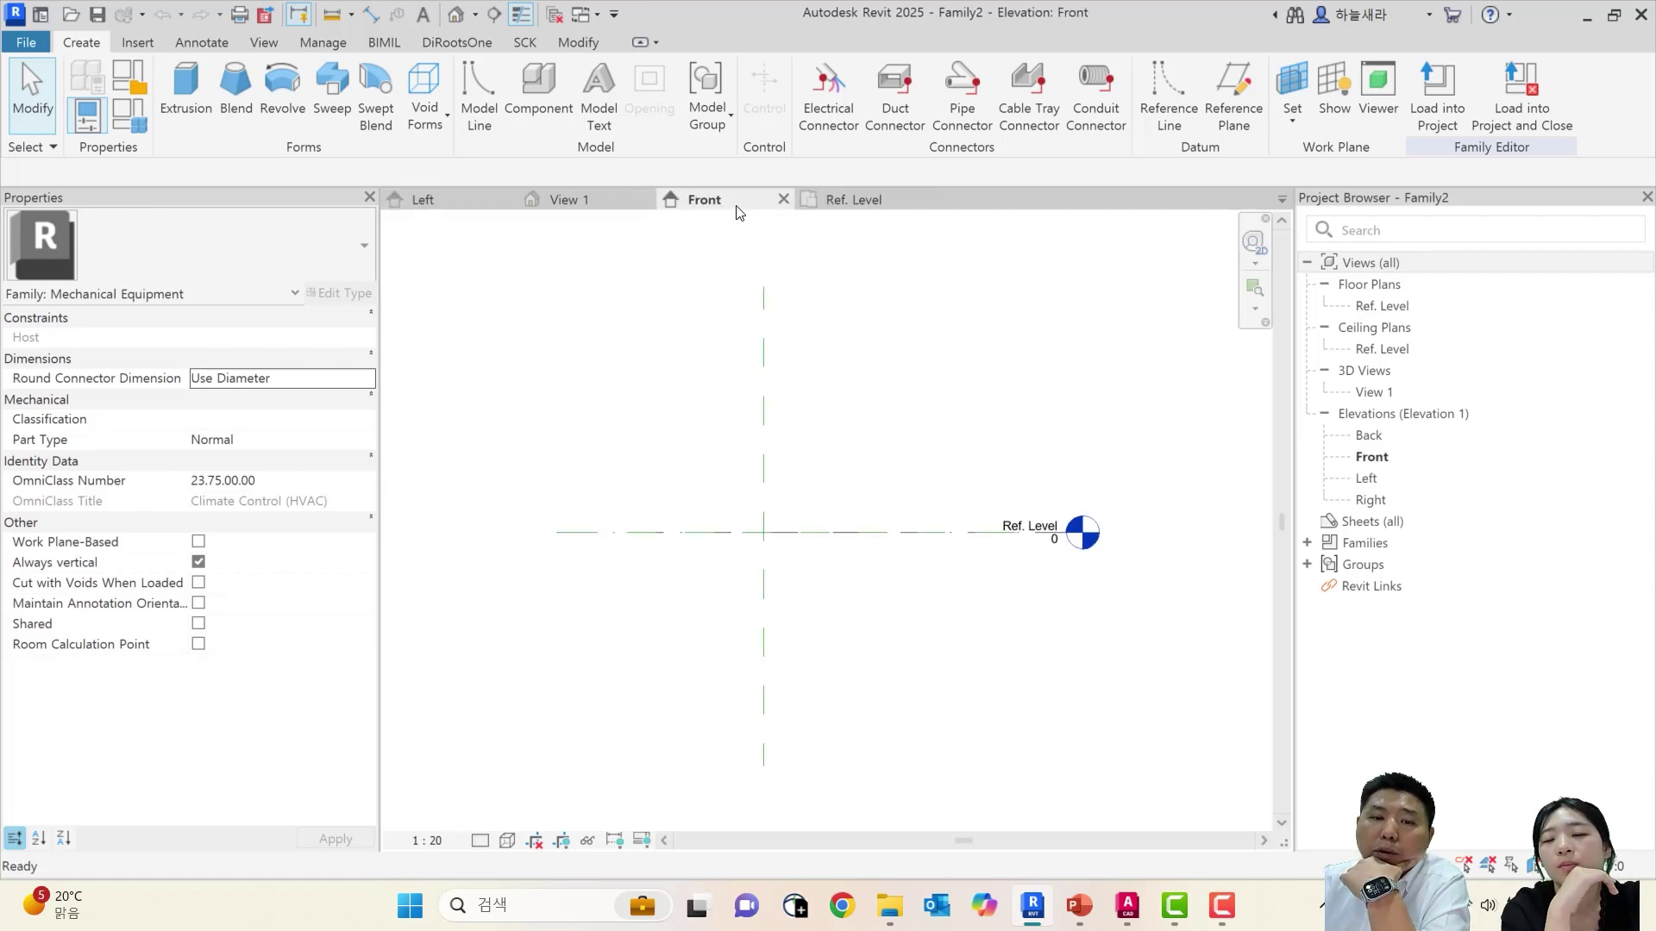
left_click(889, 207)
left_click(607, 207)
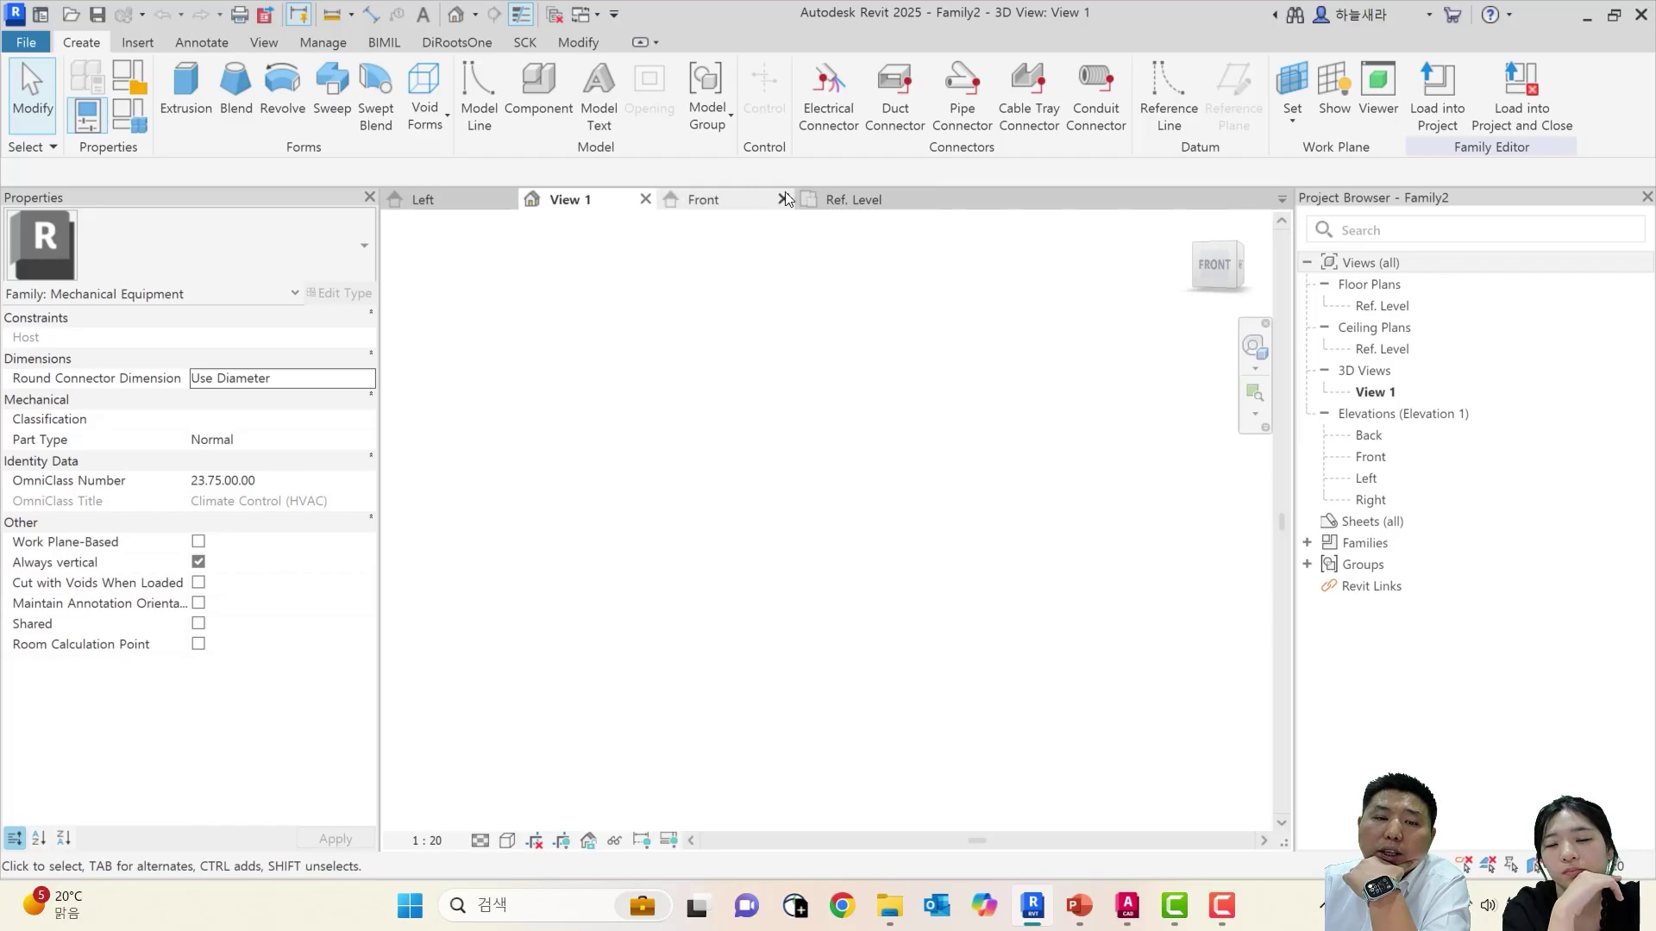
left_click(908, 215)
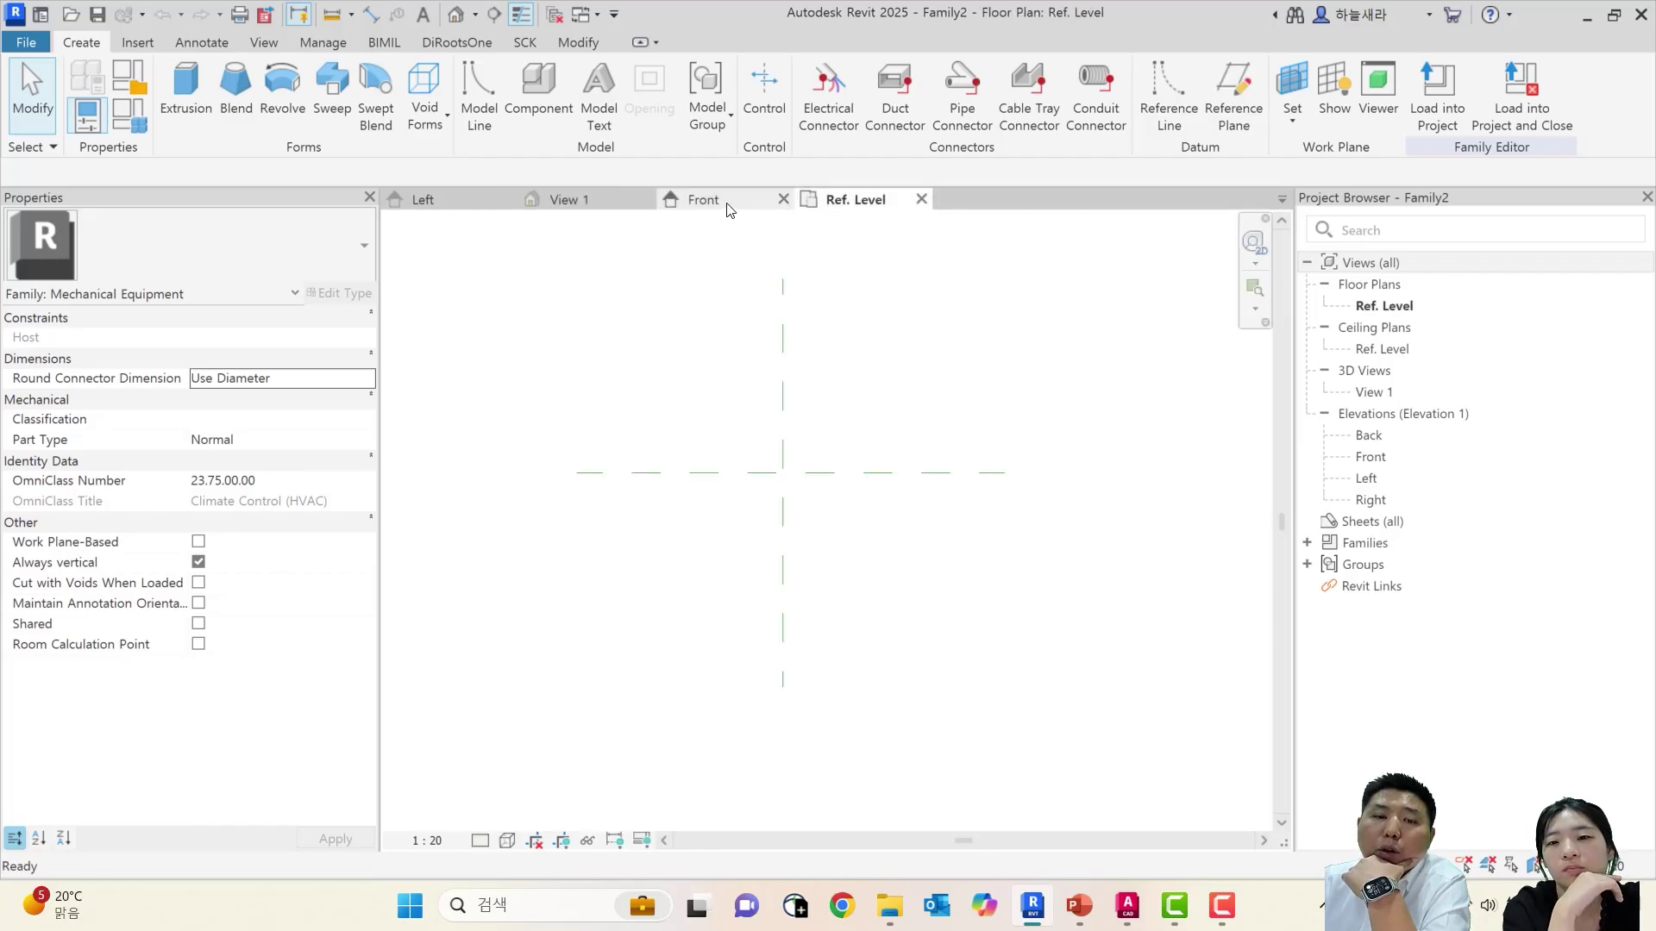
left_click(722, 207)
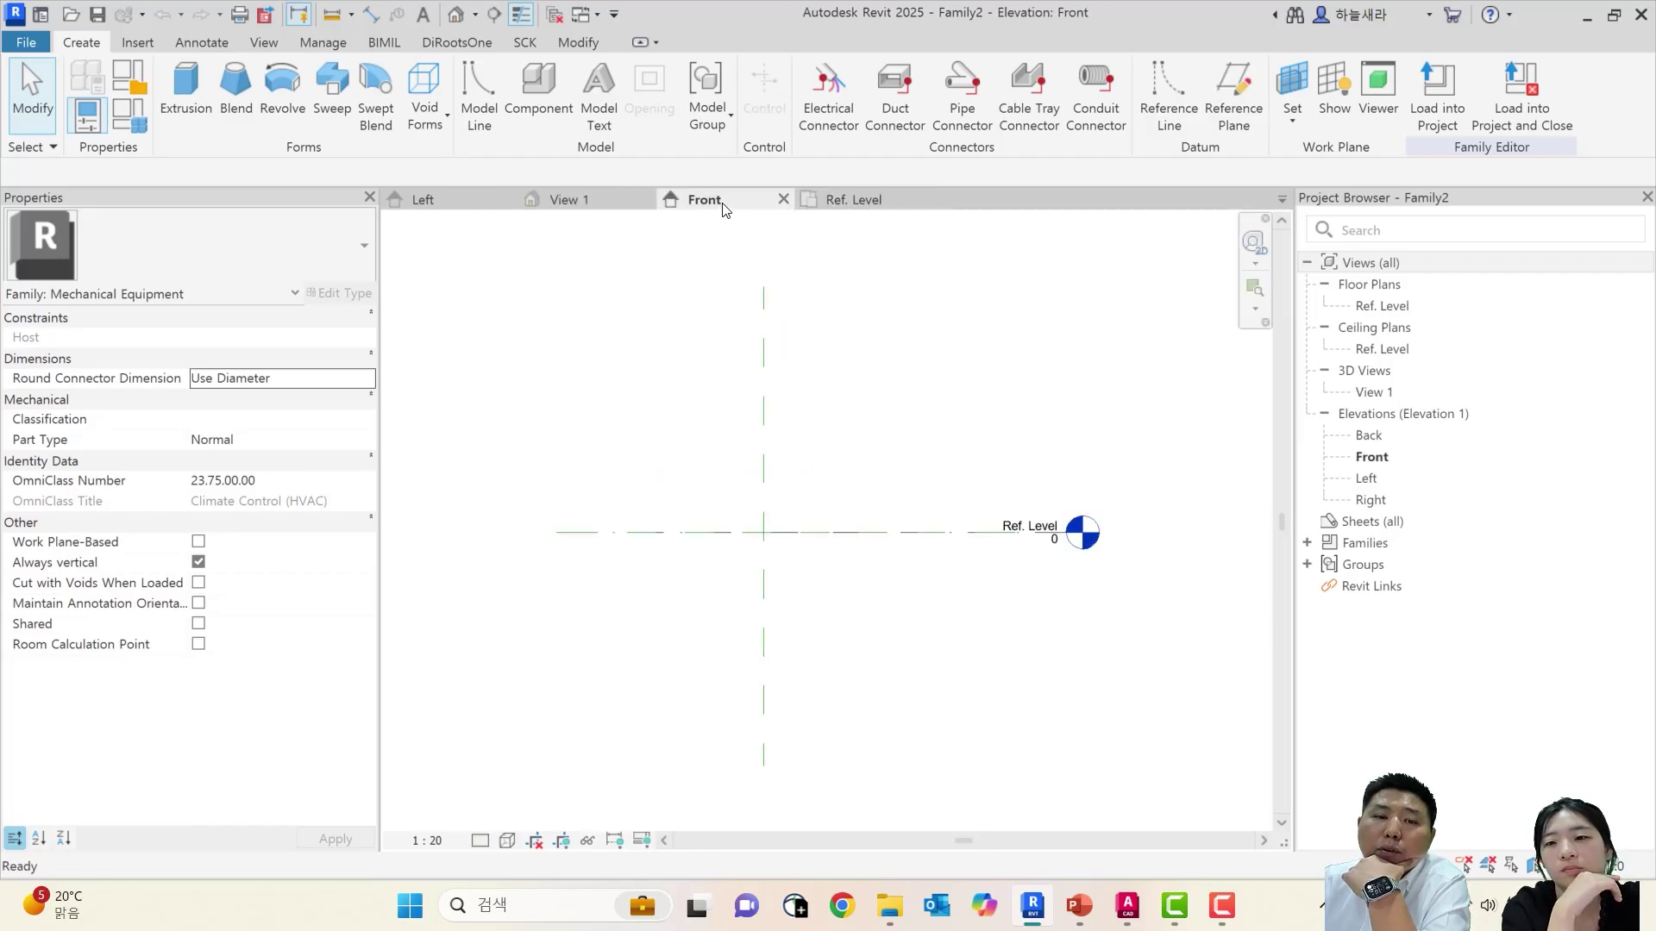
left_click(506, 200)
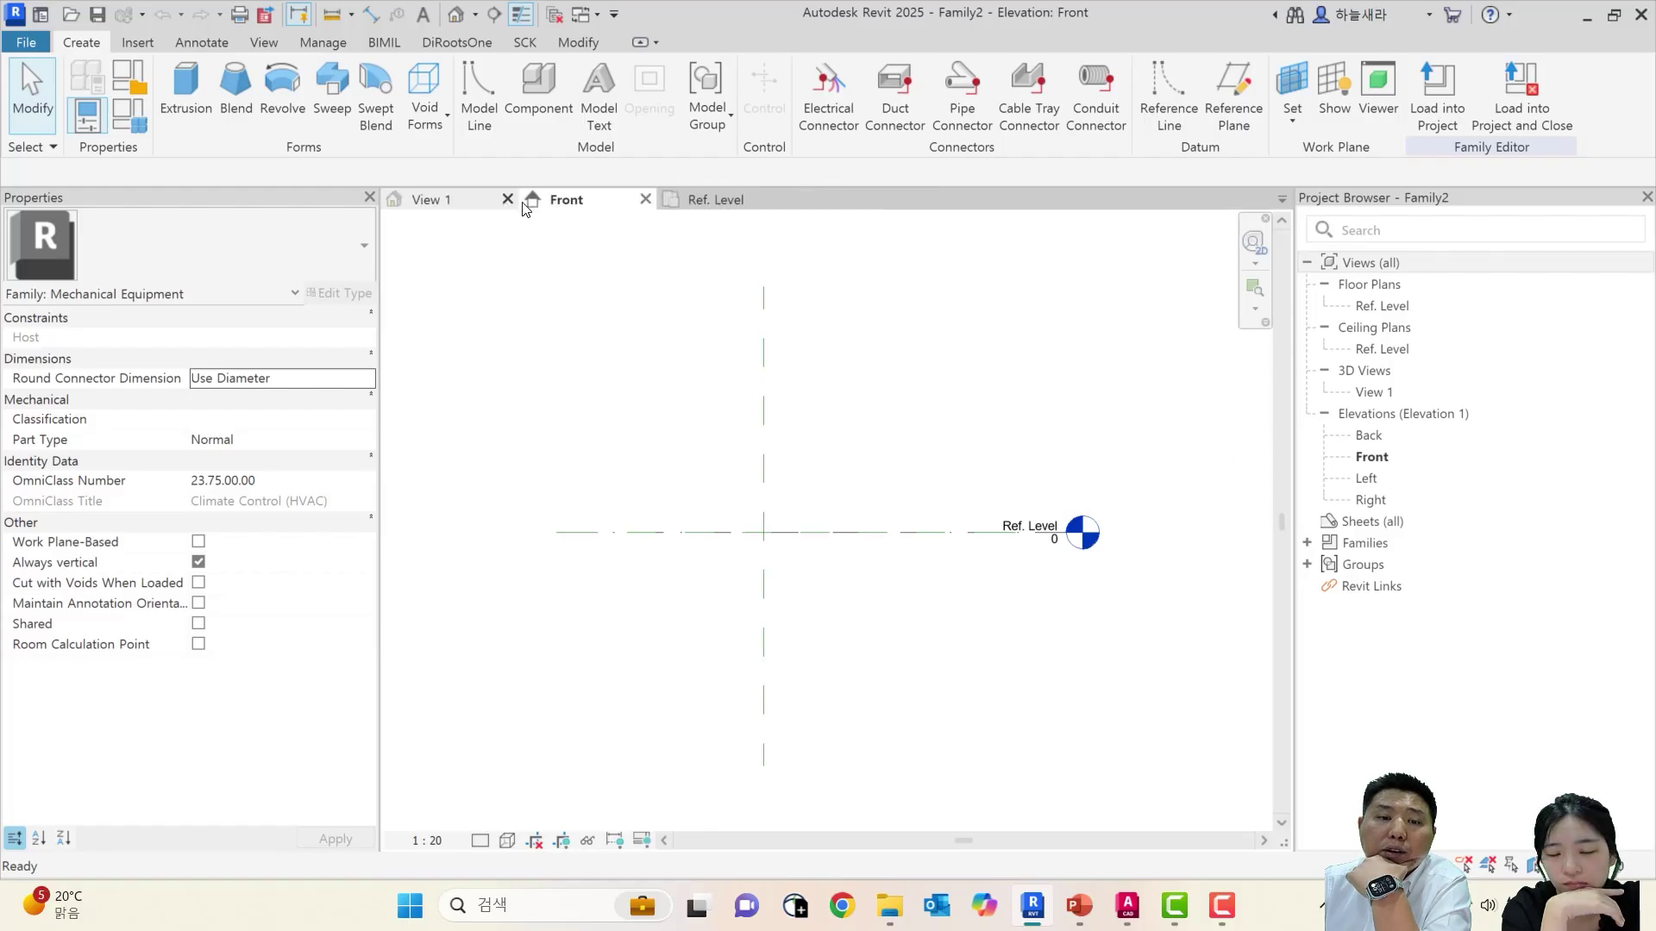
Place the Ref. Level view ahead of Front and turn the 3D View 1 to its top-front-right corner orientation
left_click_drag(743, 206, 582, 203)
left_click(473, 201)
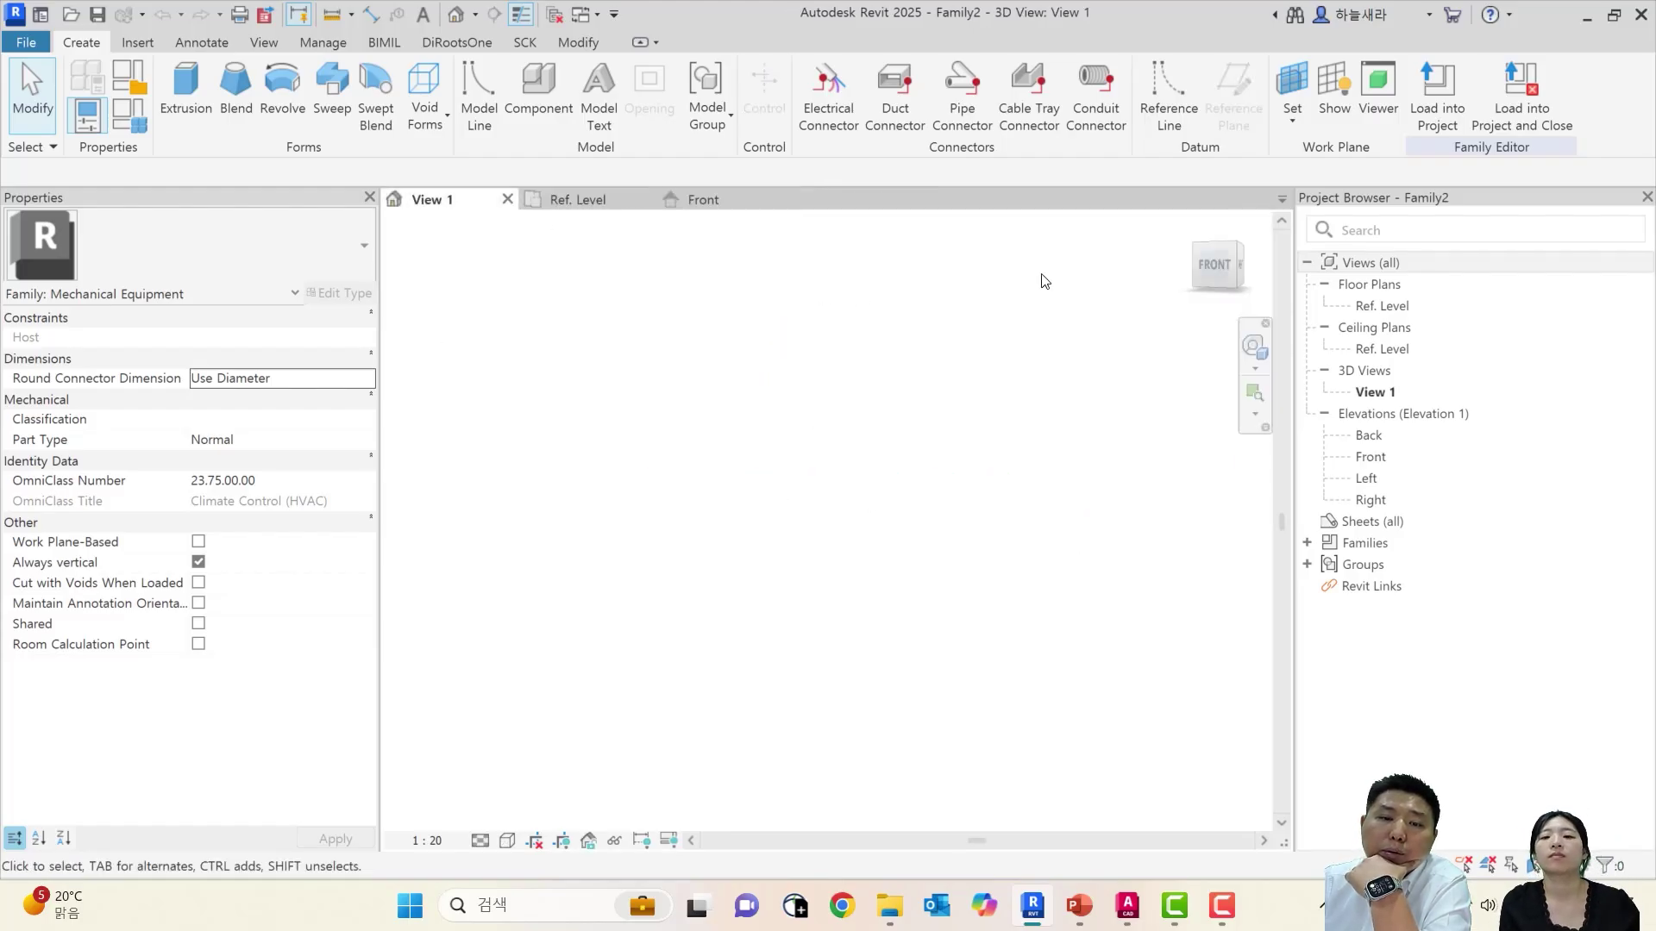
left_click(1234, 250)
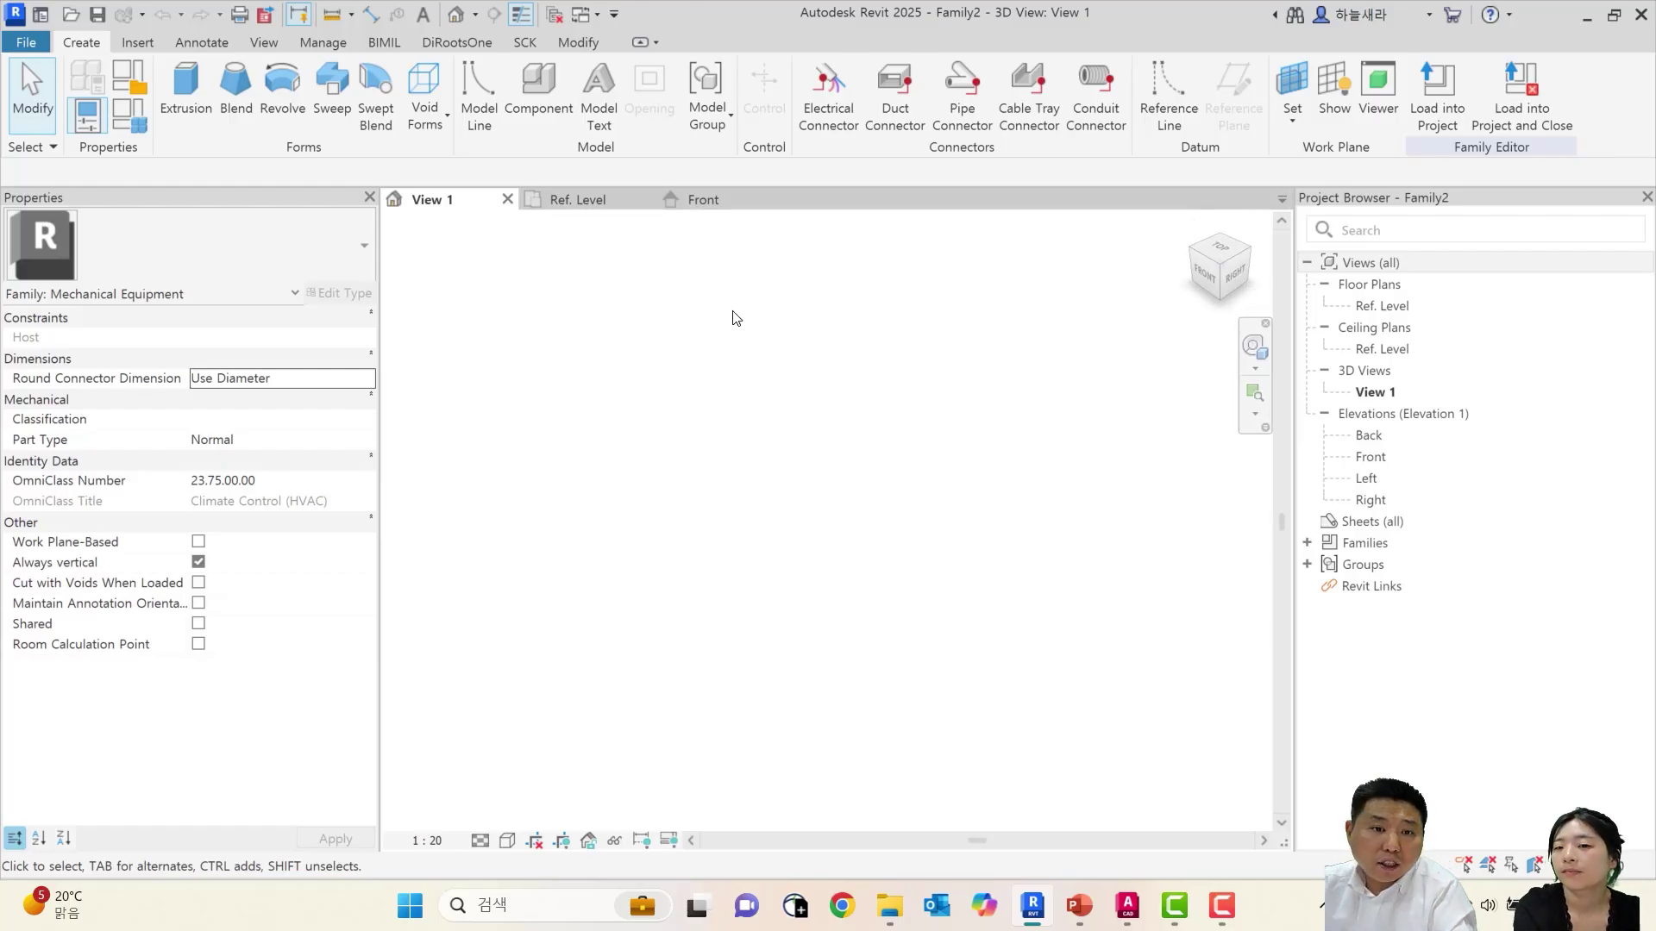
Tile the open View 1, Ref. Level and Front views with Ref. Level active
left_click(608, 206)
left_click(727, 206)
left_click(470, 206)
left_click(608, 207)
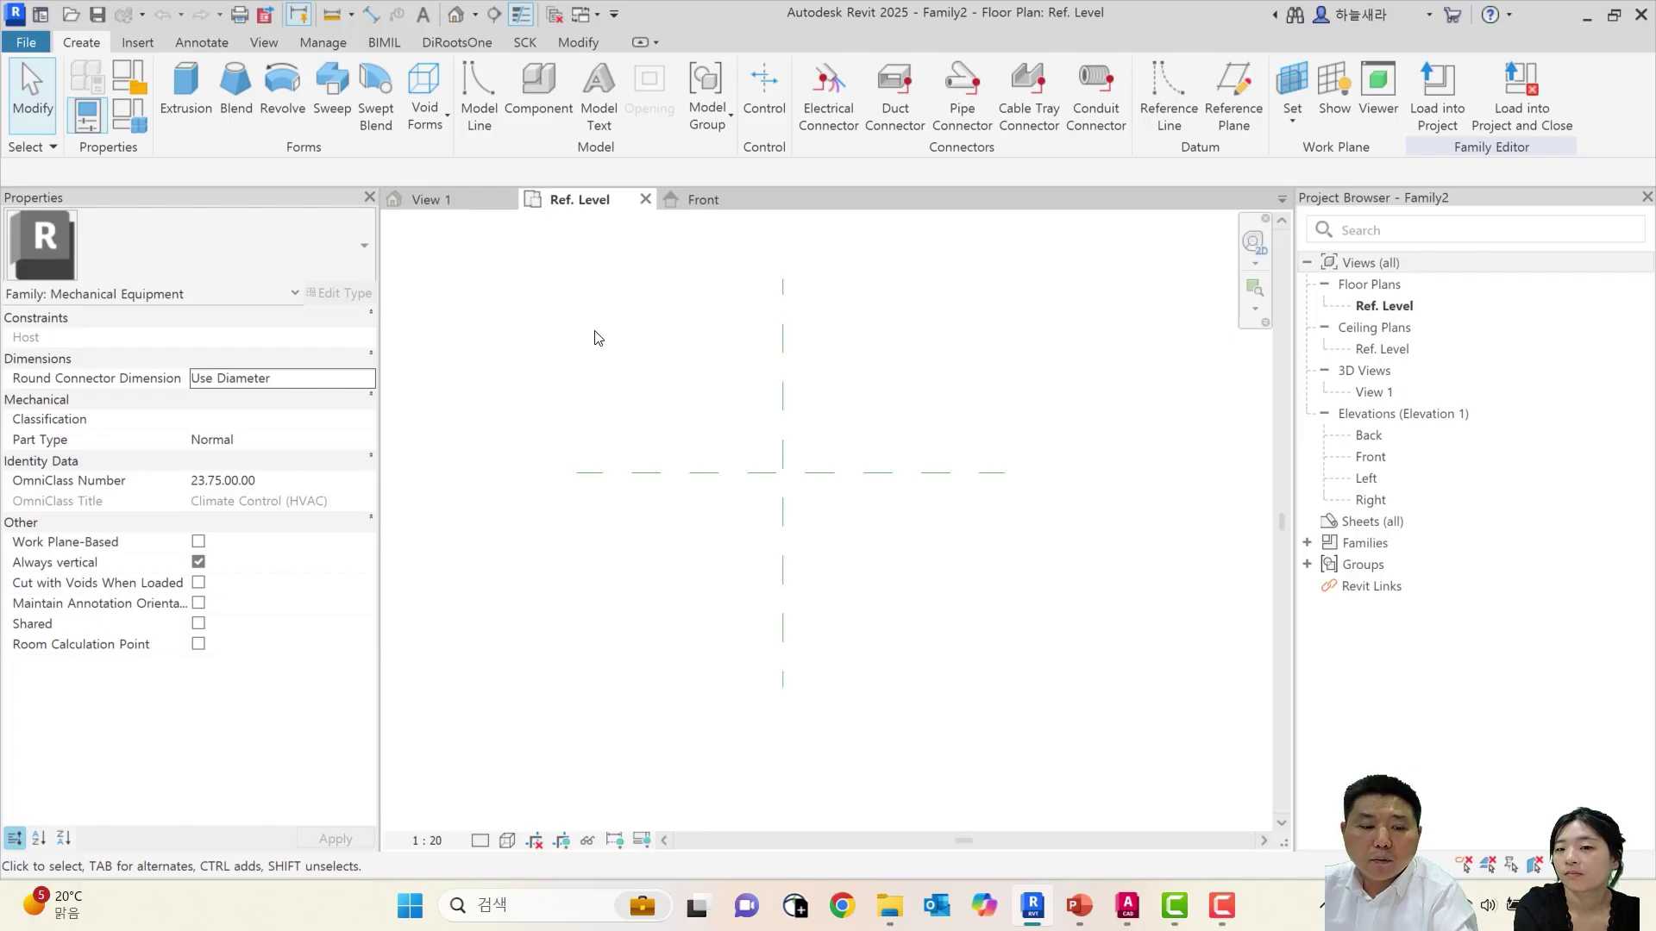
scroll(551, 224, "up", 1)
key("w")
key("t")
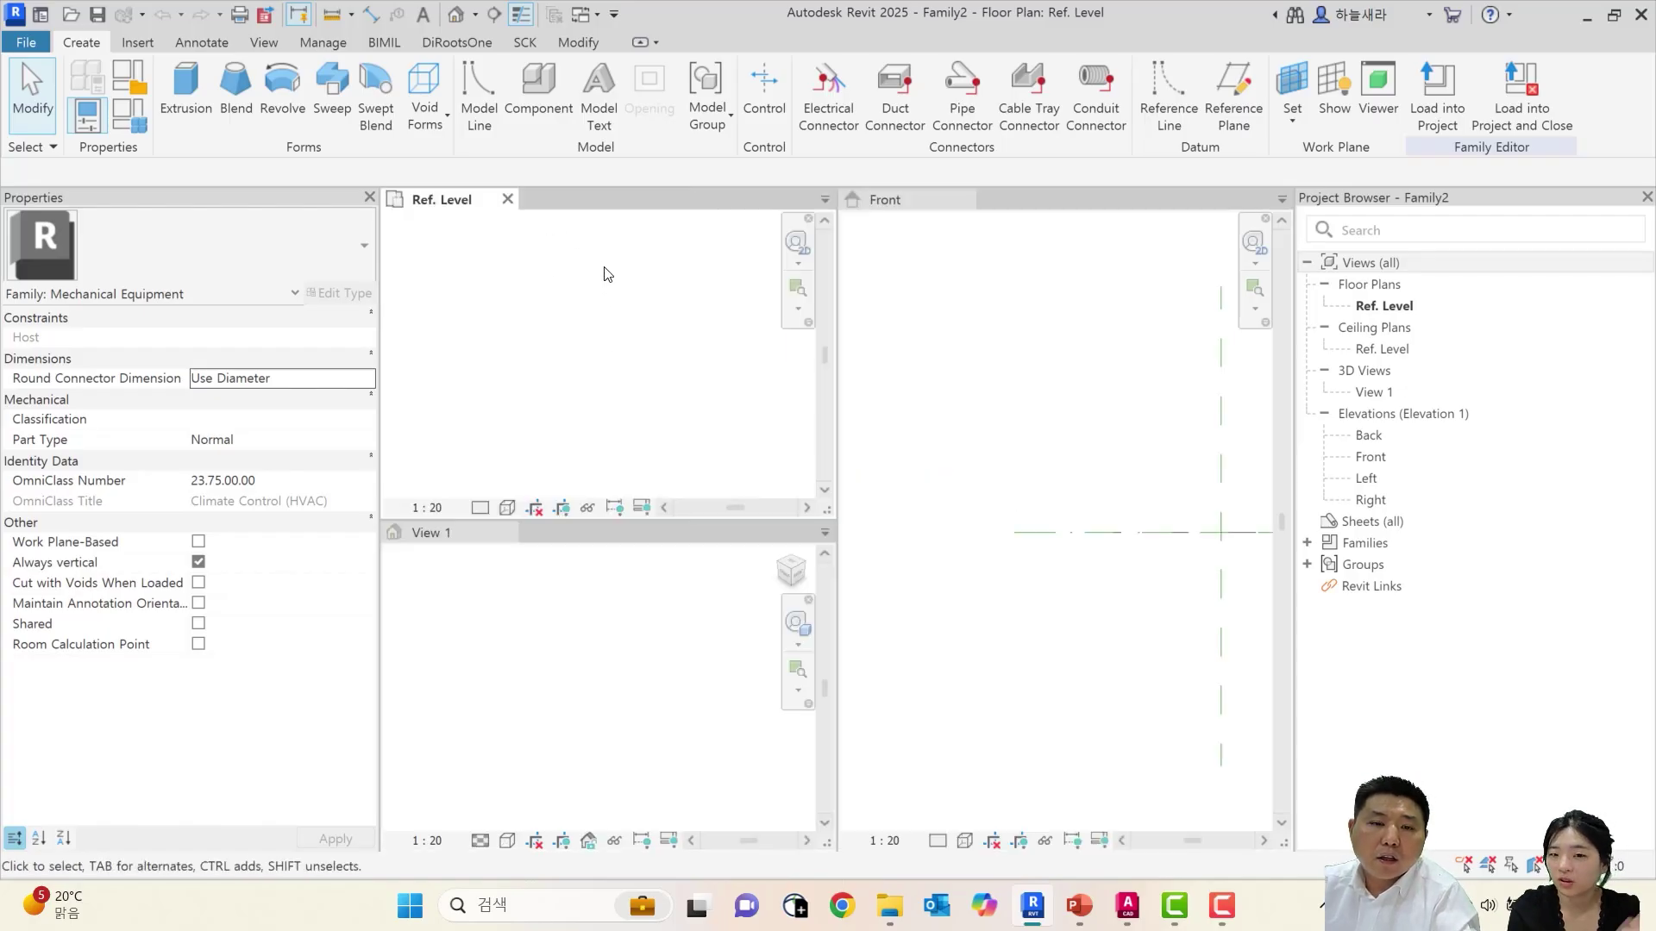
Detach the 3D View 1 into a floating window and fit the Front and Ref. Level views to their panes
left_click(591, 621)
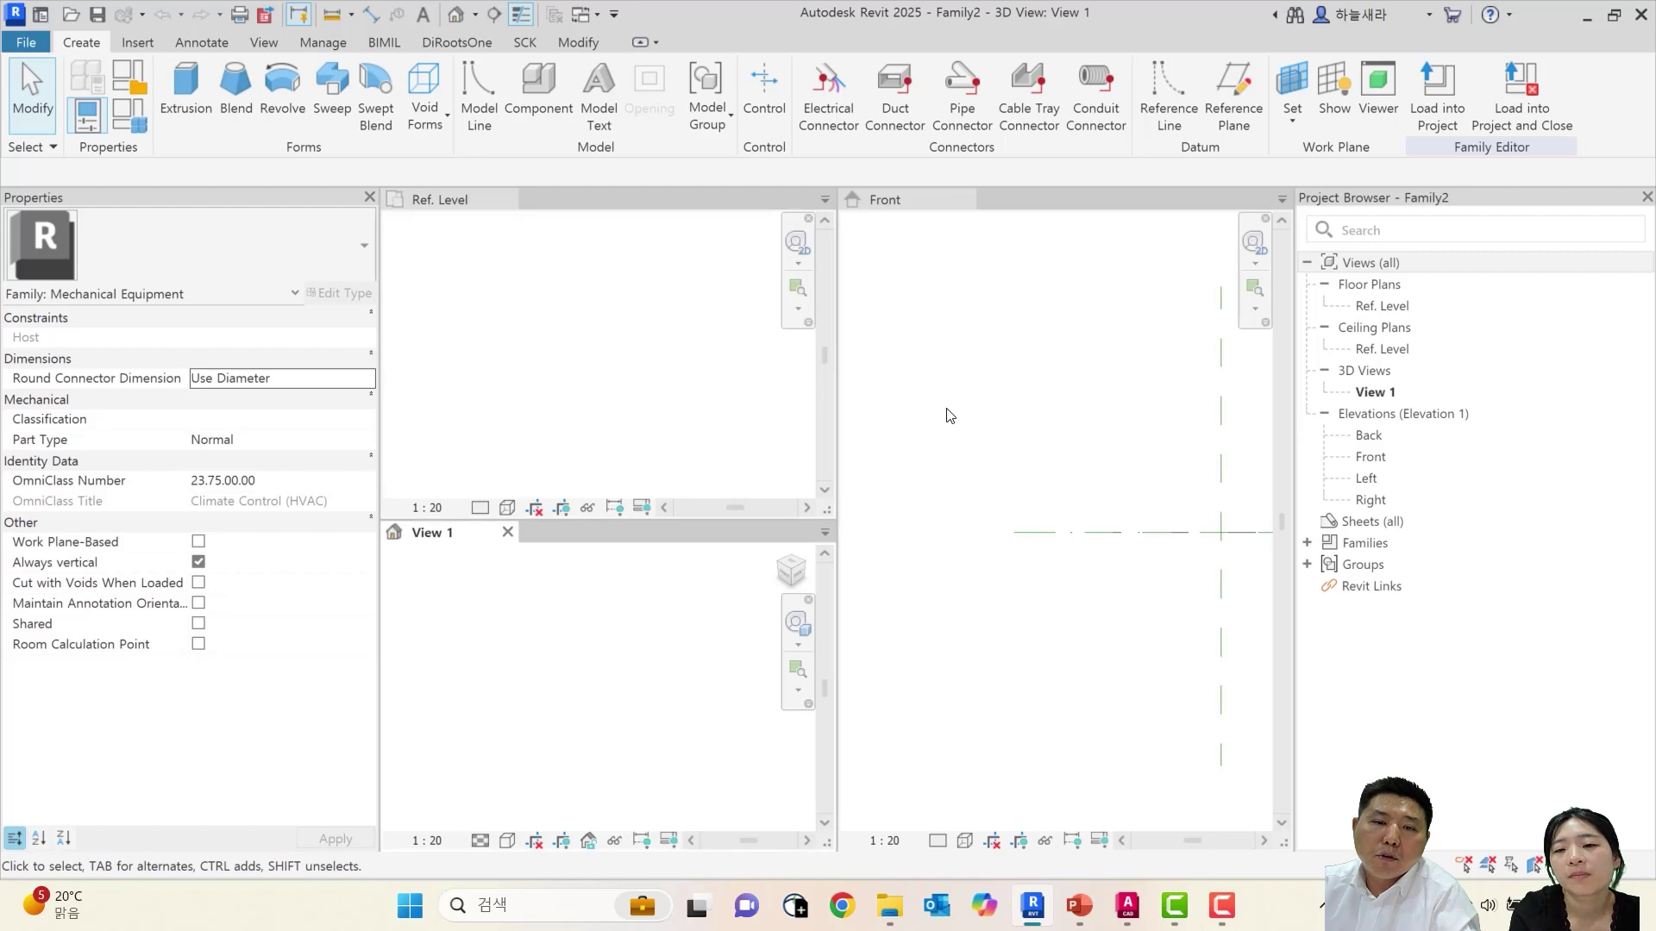
left_click_drag(462, 528, 994, 398)
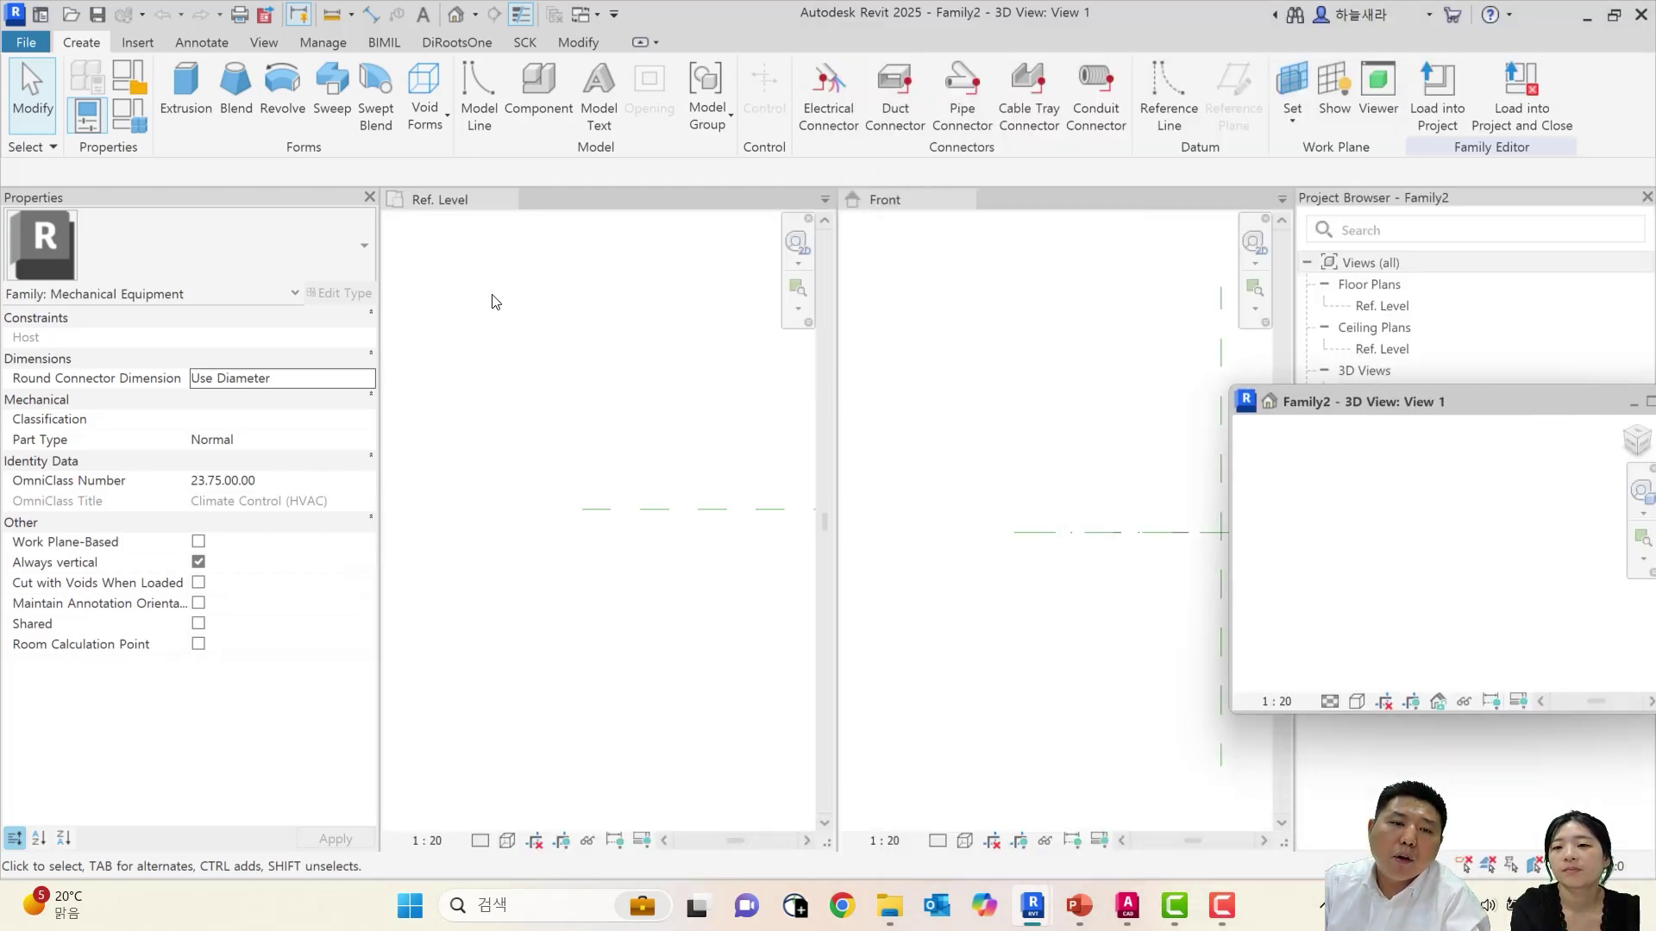
left_click(991, 429)
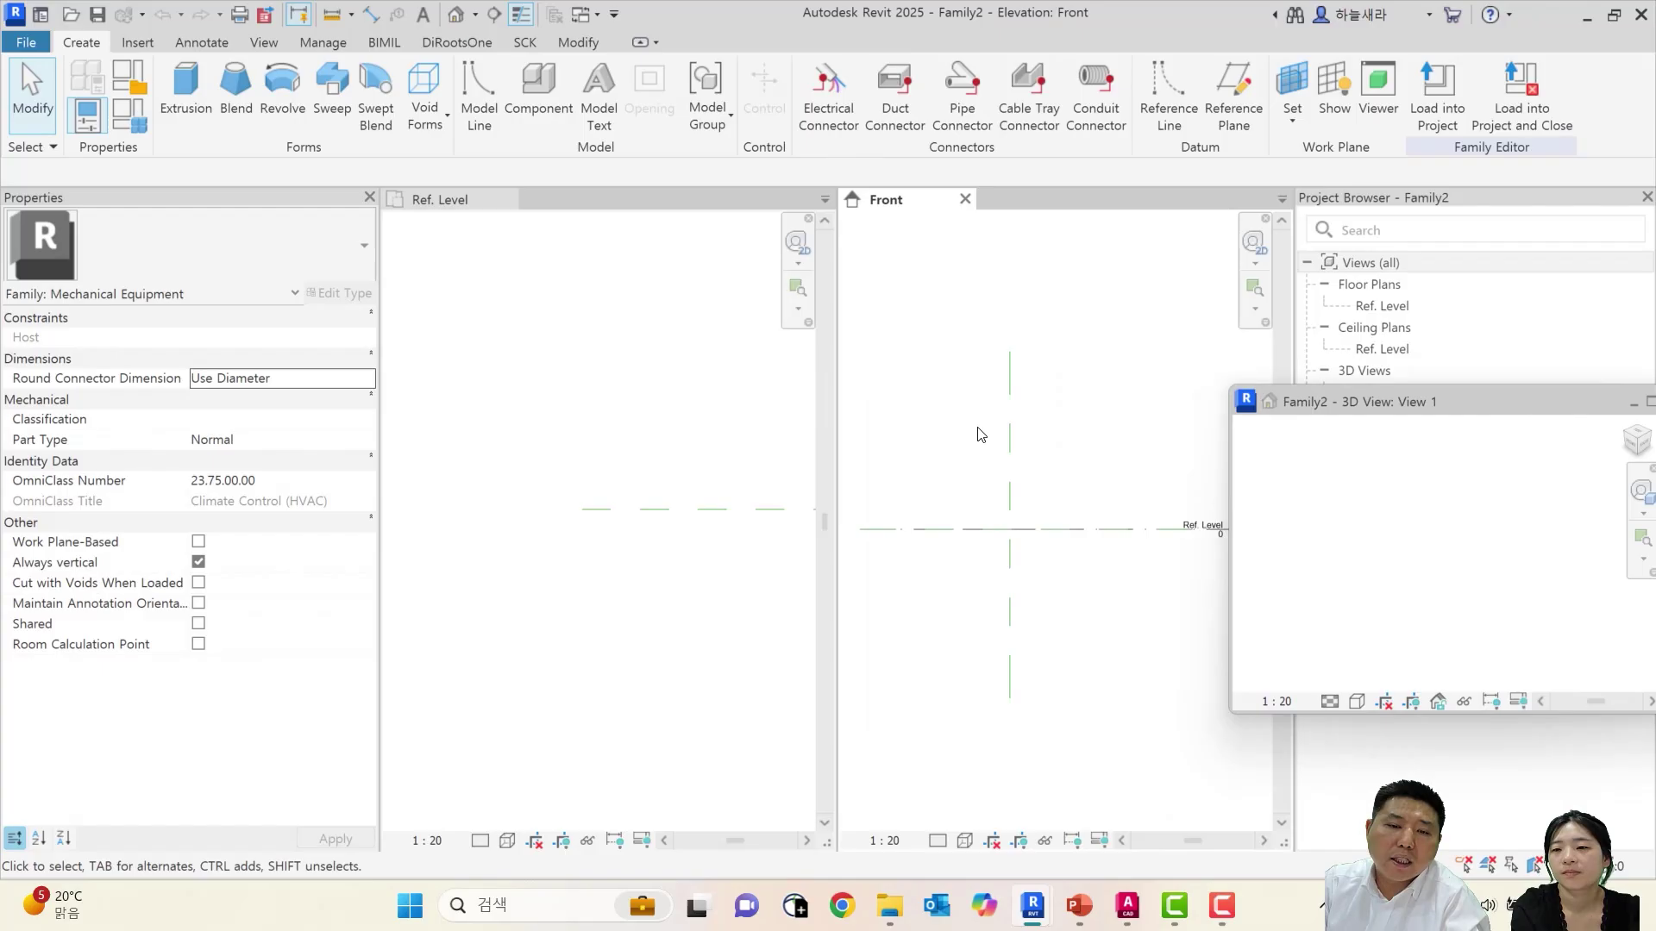
left_click(528, 405)
key("z")
key("f")
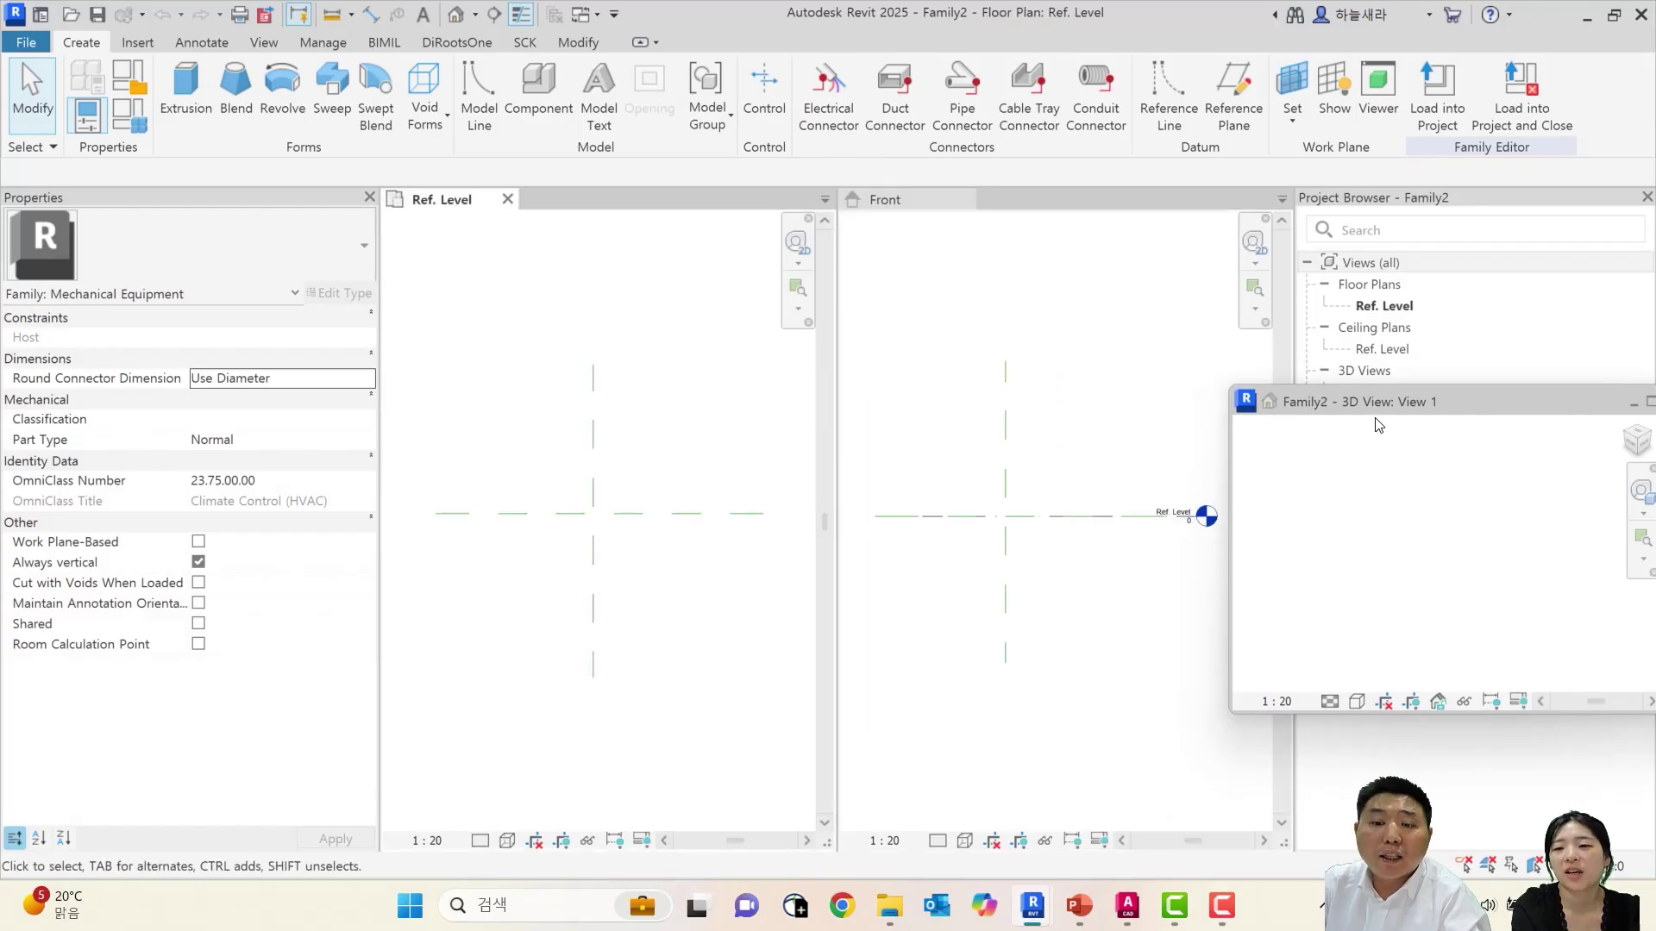
Dock View 1 and Ref. Level together with Front in one tabbed group, put Ref. Level first and fit its contents
left_click_drag(1389, 400, 1031, 212)
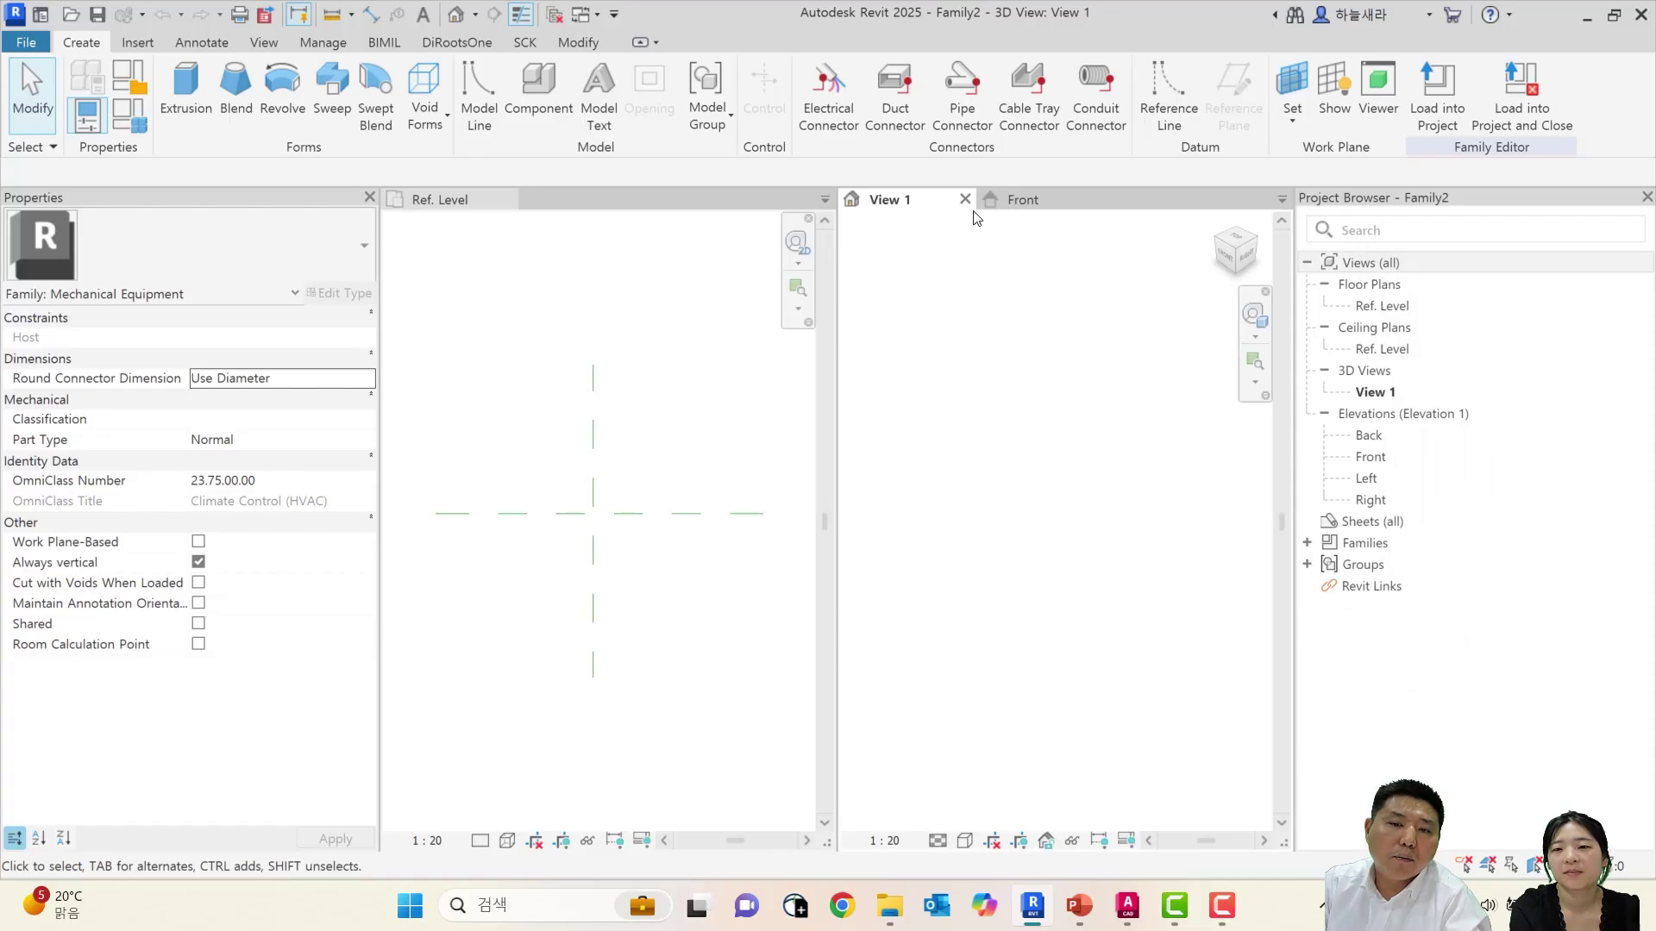
left_click_drag(466, 199, 957, 198)
left_click(594, 206)
left_click(682, 205)
left_click(578, 207)
left_click(447, 207)
middle_click(902, 432)
middle_click(903, 431)
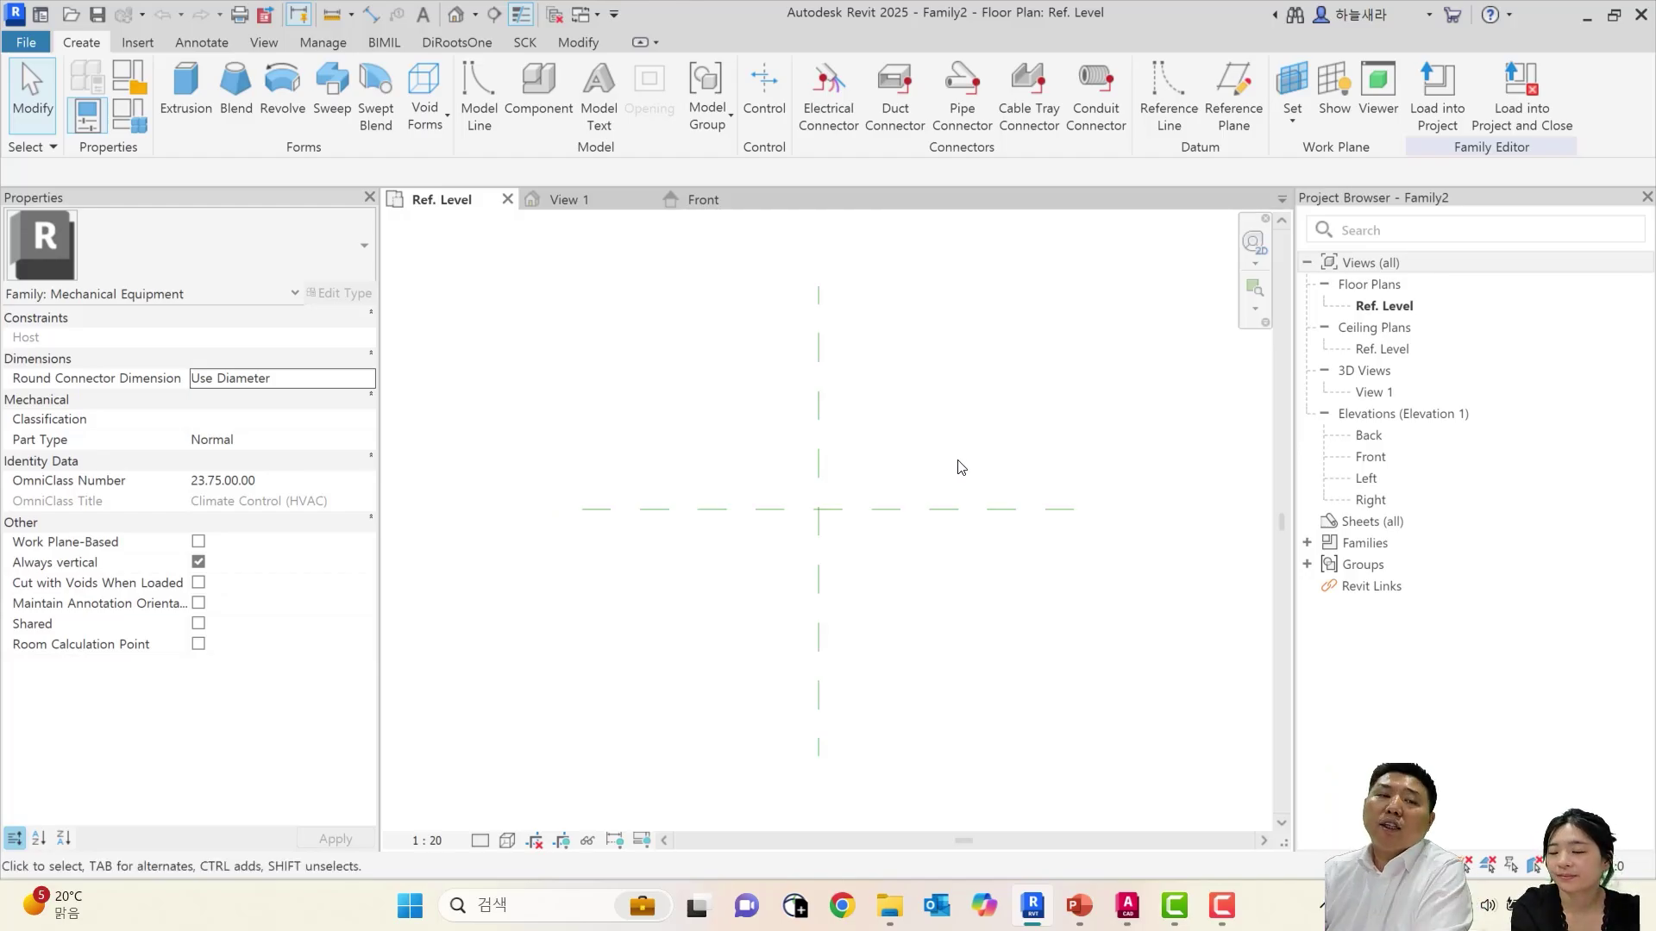
Place the Front elevation view directly after Ref. Level and centre its reference planes
left_click(703, 203)
left_click_drag(703, 203, 578, 204)
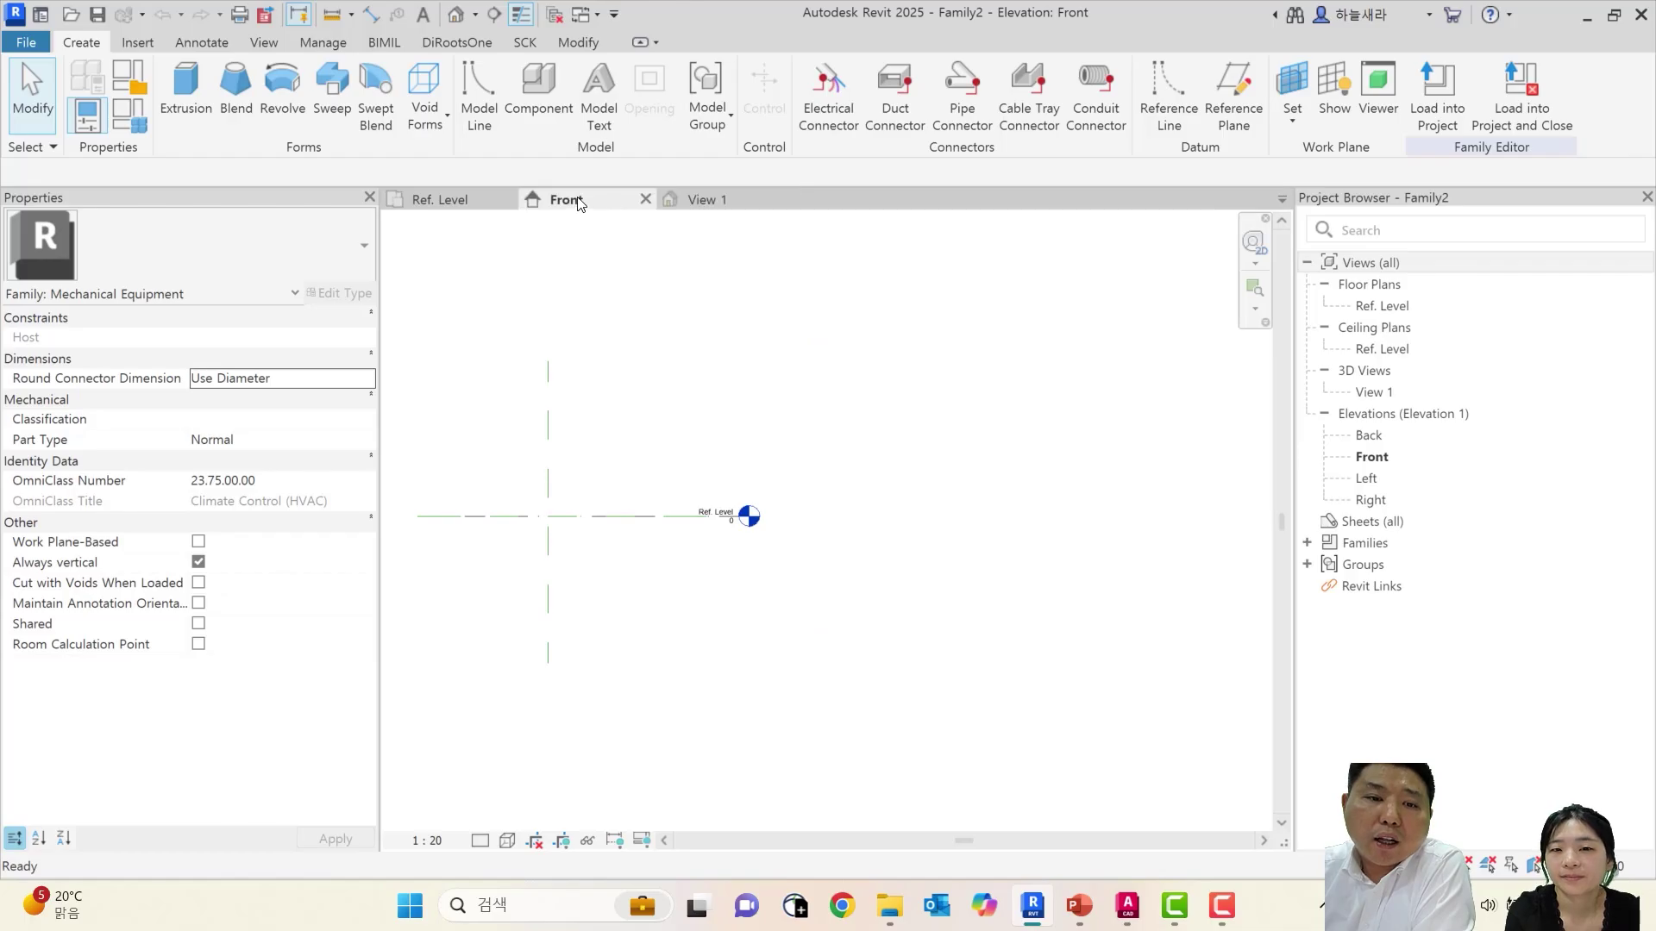
middle_click_drag(903, 395, 1046, 439)
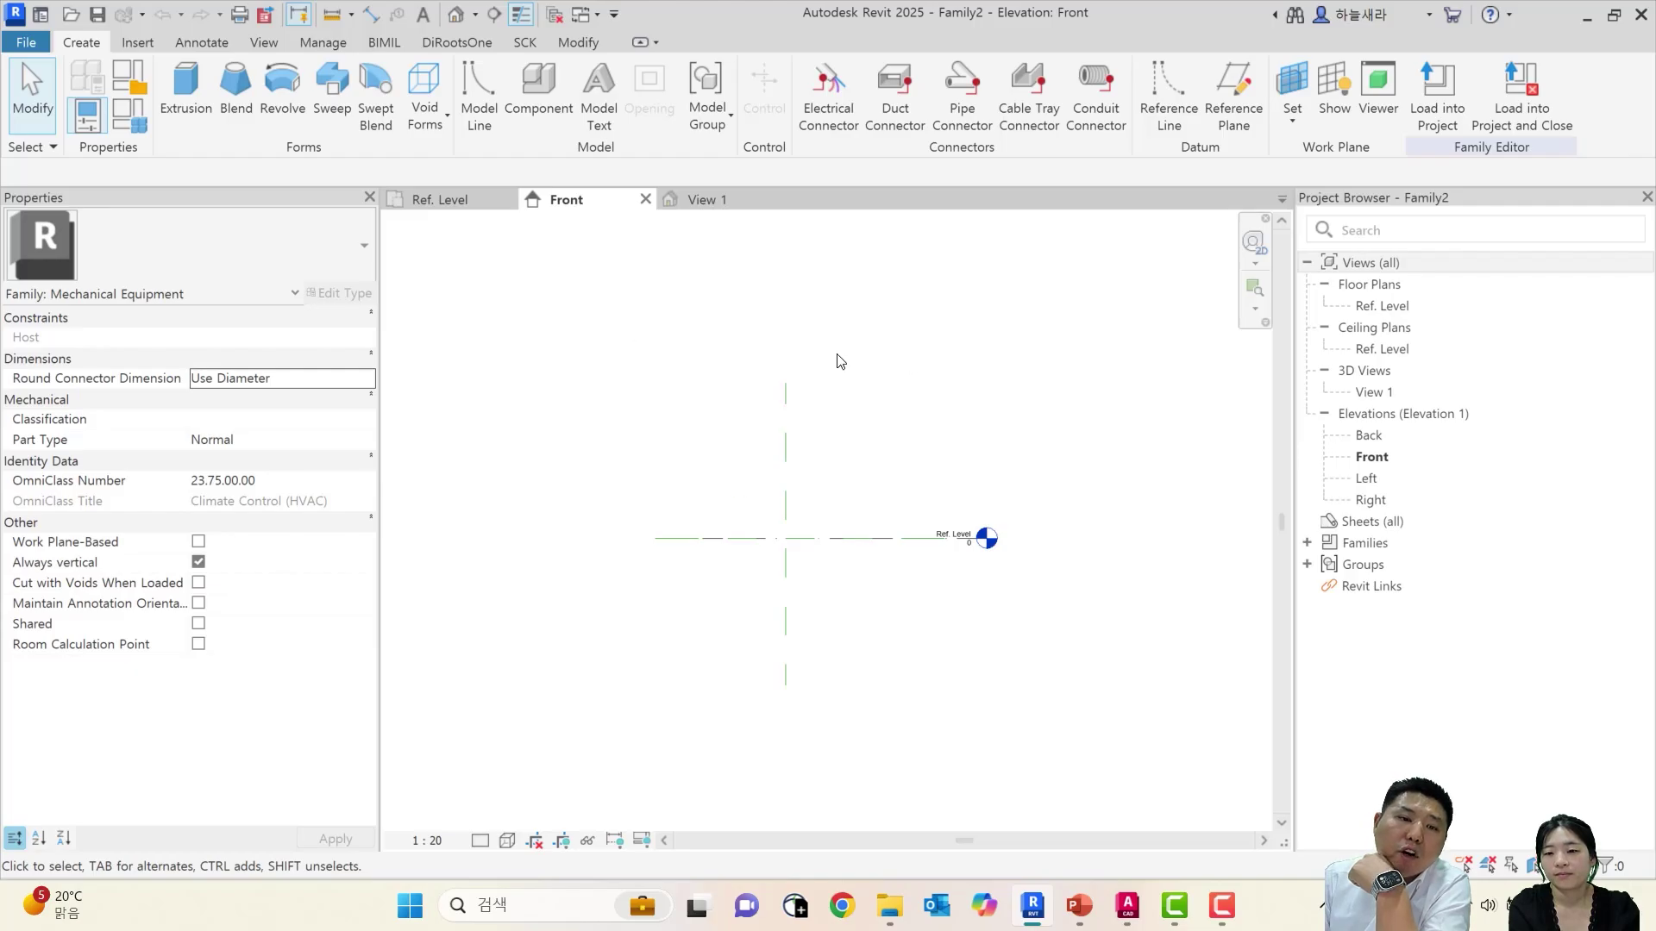
Import AHU PLAN.dwg into the Ref. Level plan with Manual - Center positioning and place it above the reference plane intersection
left_click(426, 212)
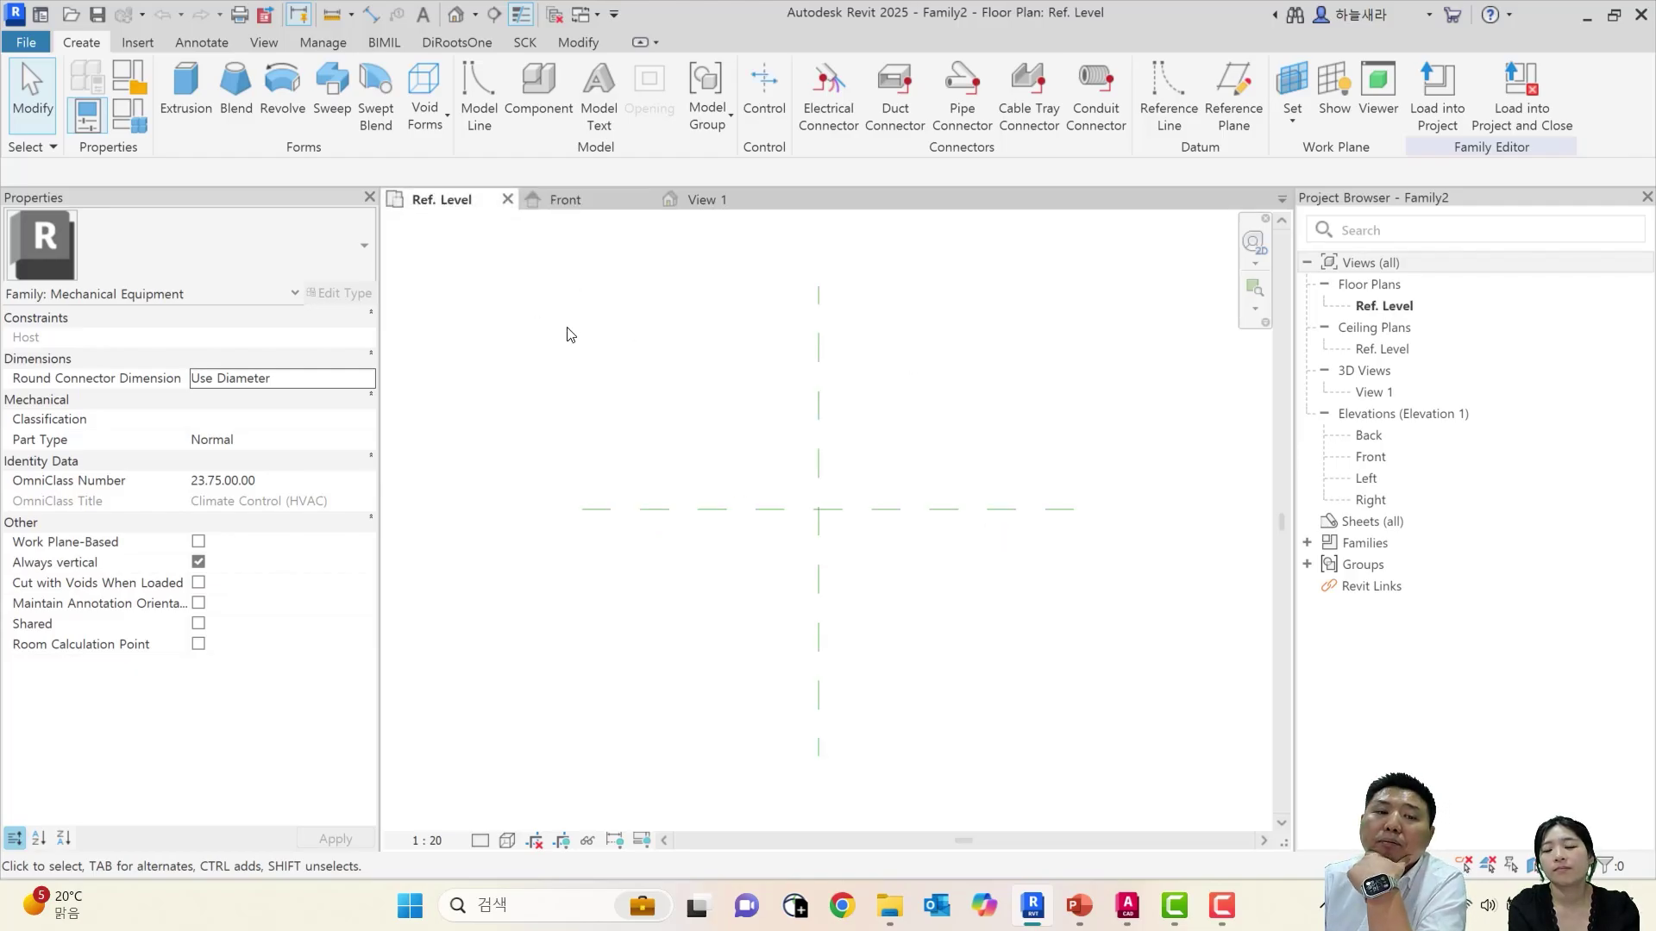
left_click(138, 45)
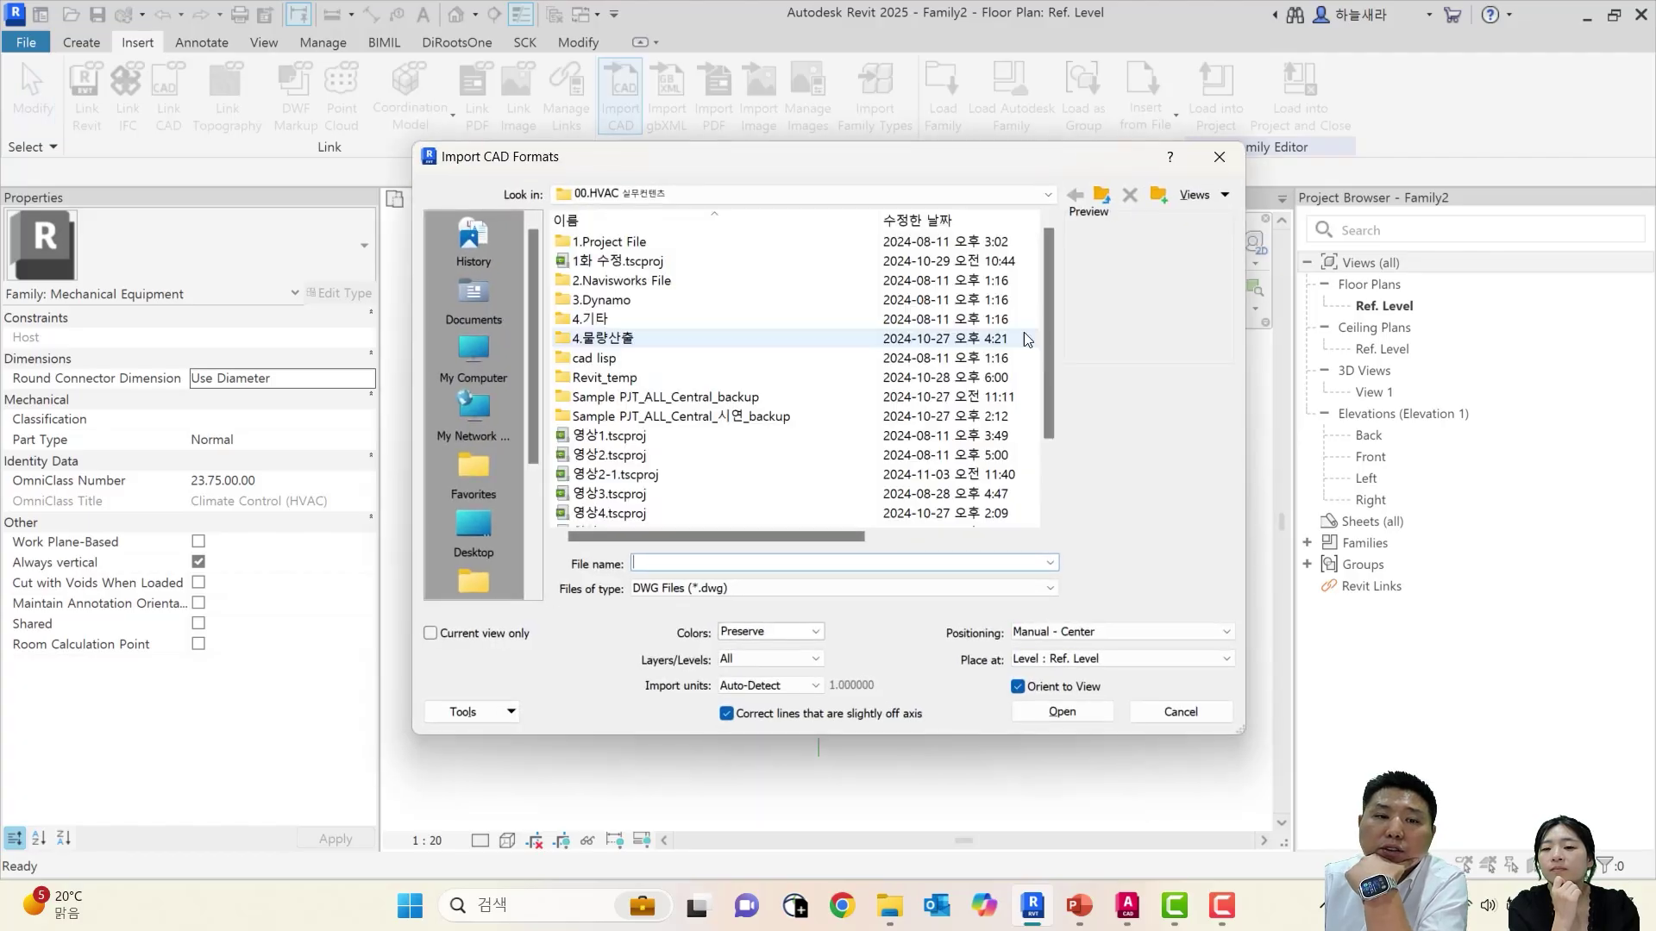
scroll(681, 483, "down", 1)
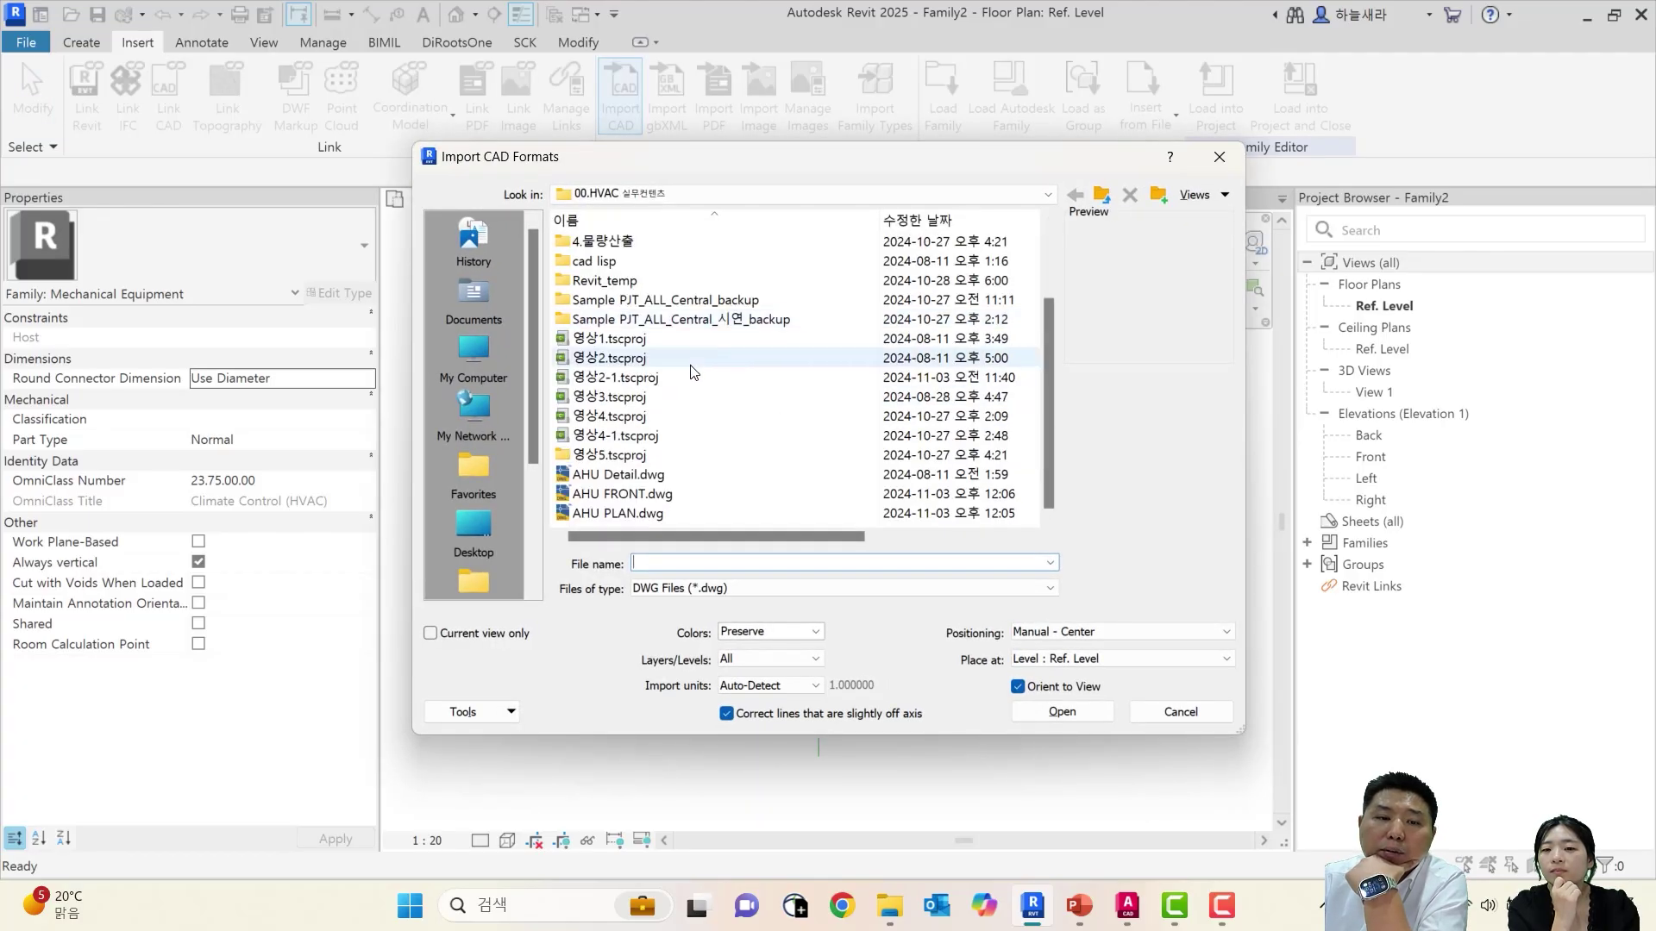
left_click(672, 514)
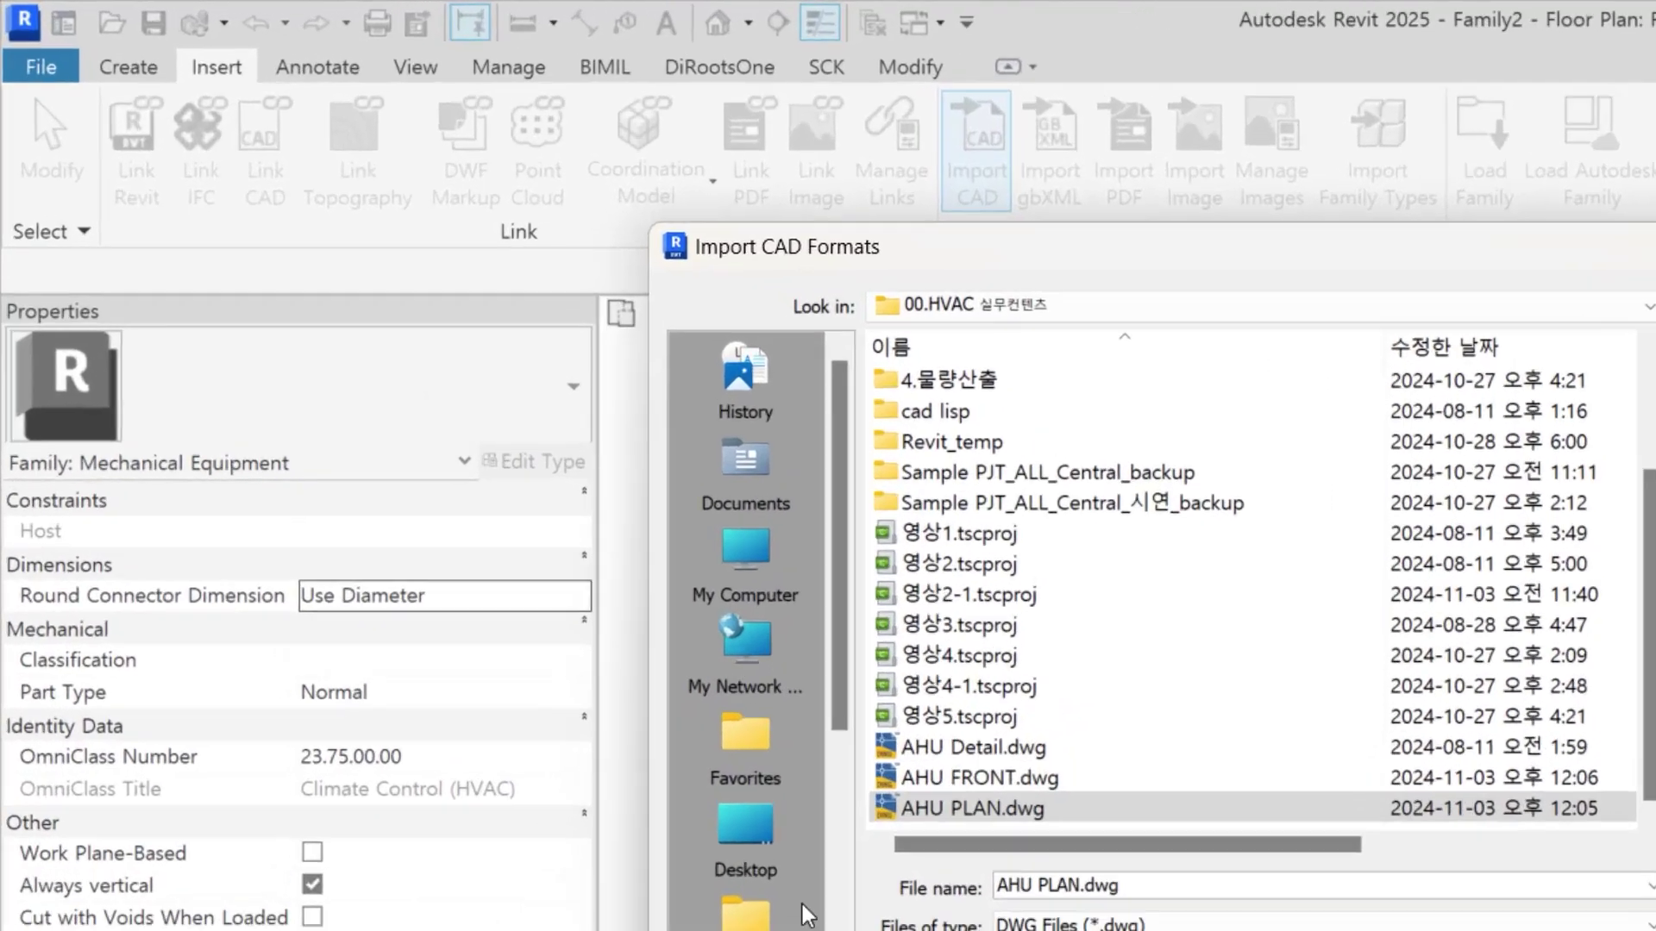
left_click_drag(1085, 266, 1654, 550)
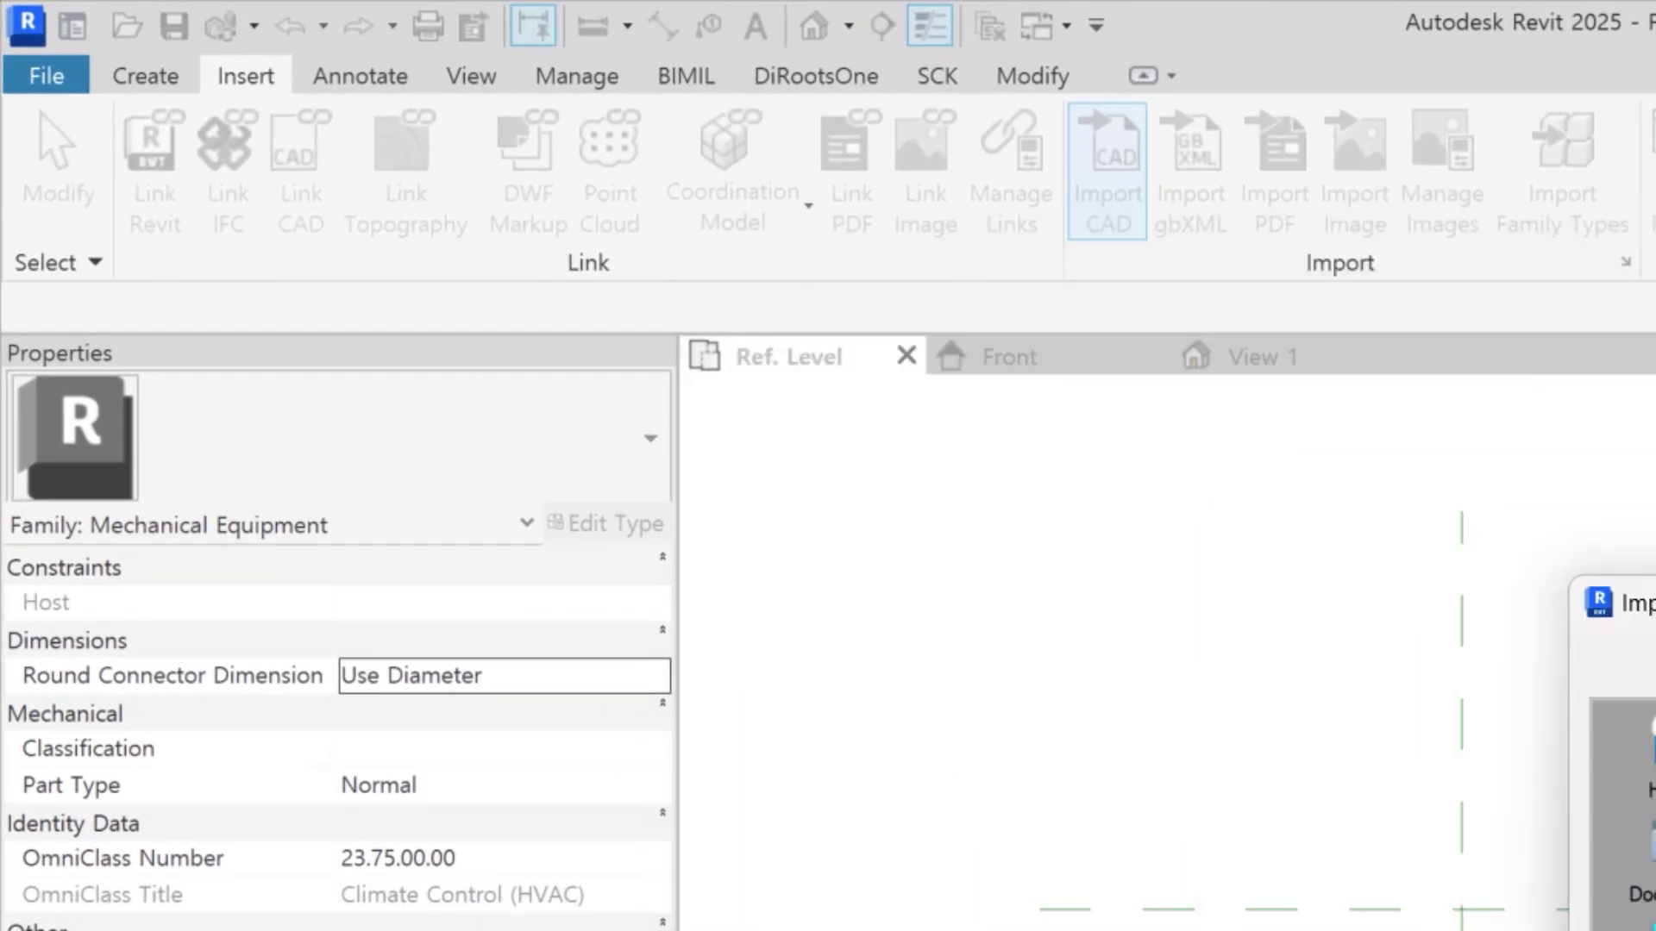
left_click_drag(1431, 454, 1380, 332)
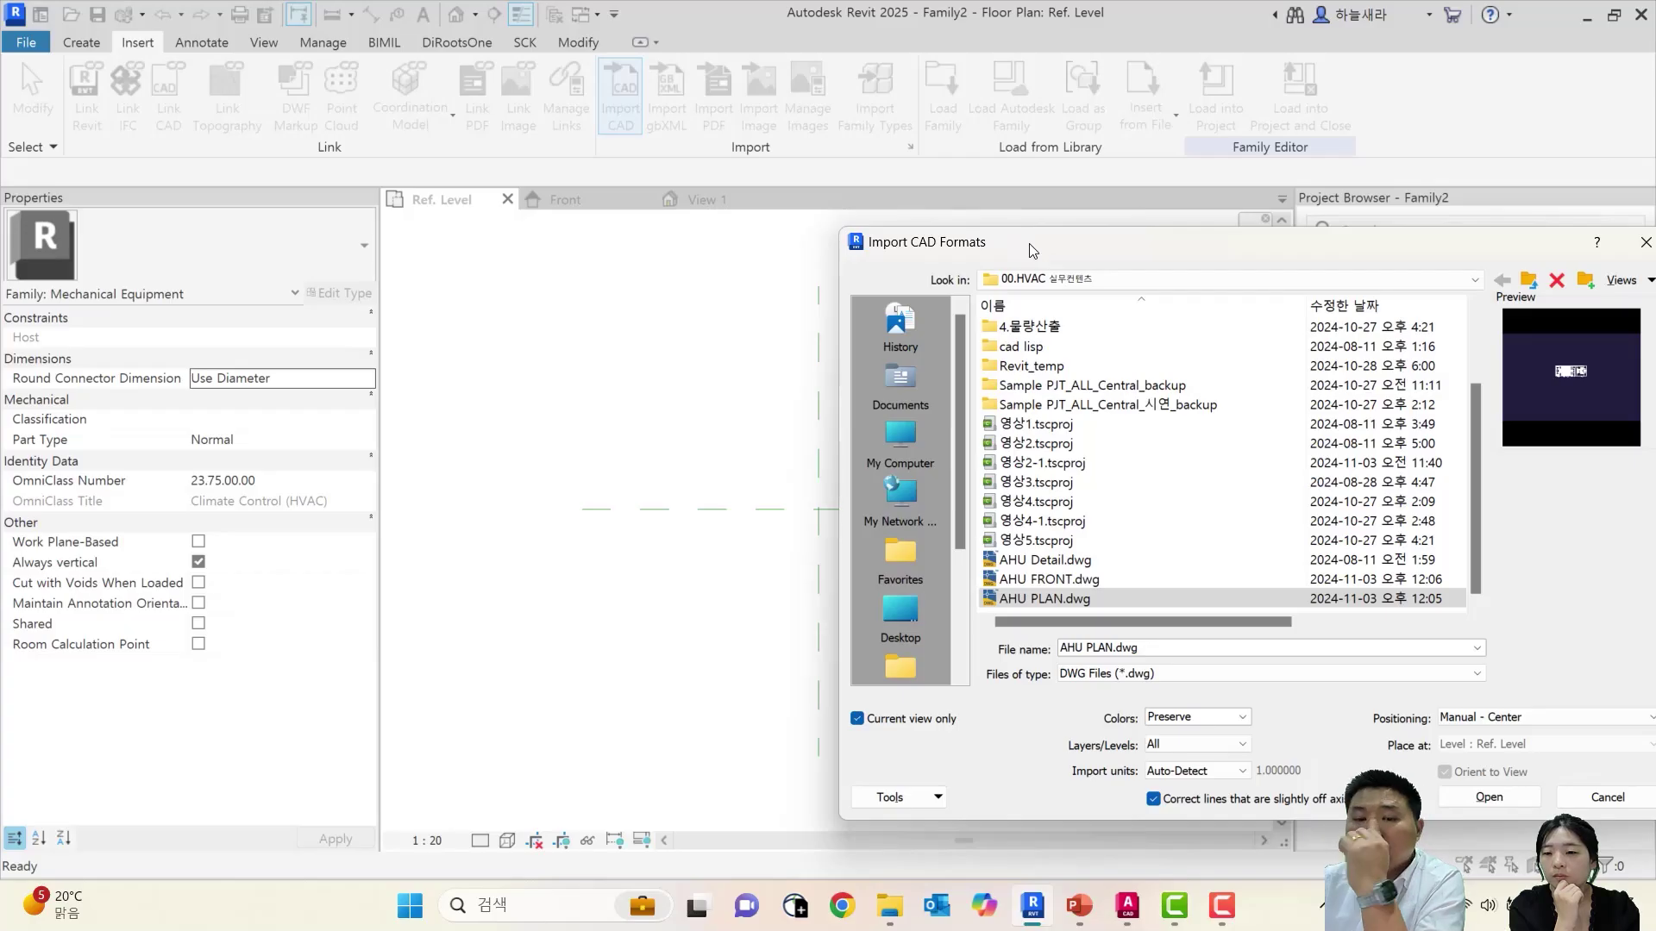
left_click_drag(1032, 250, 668, 156)
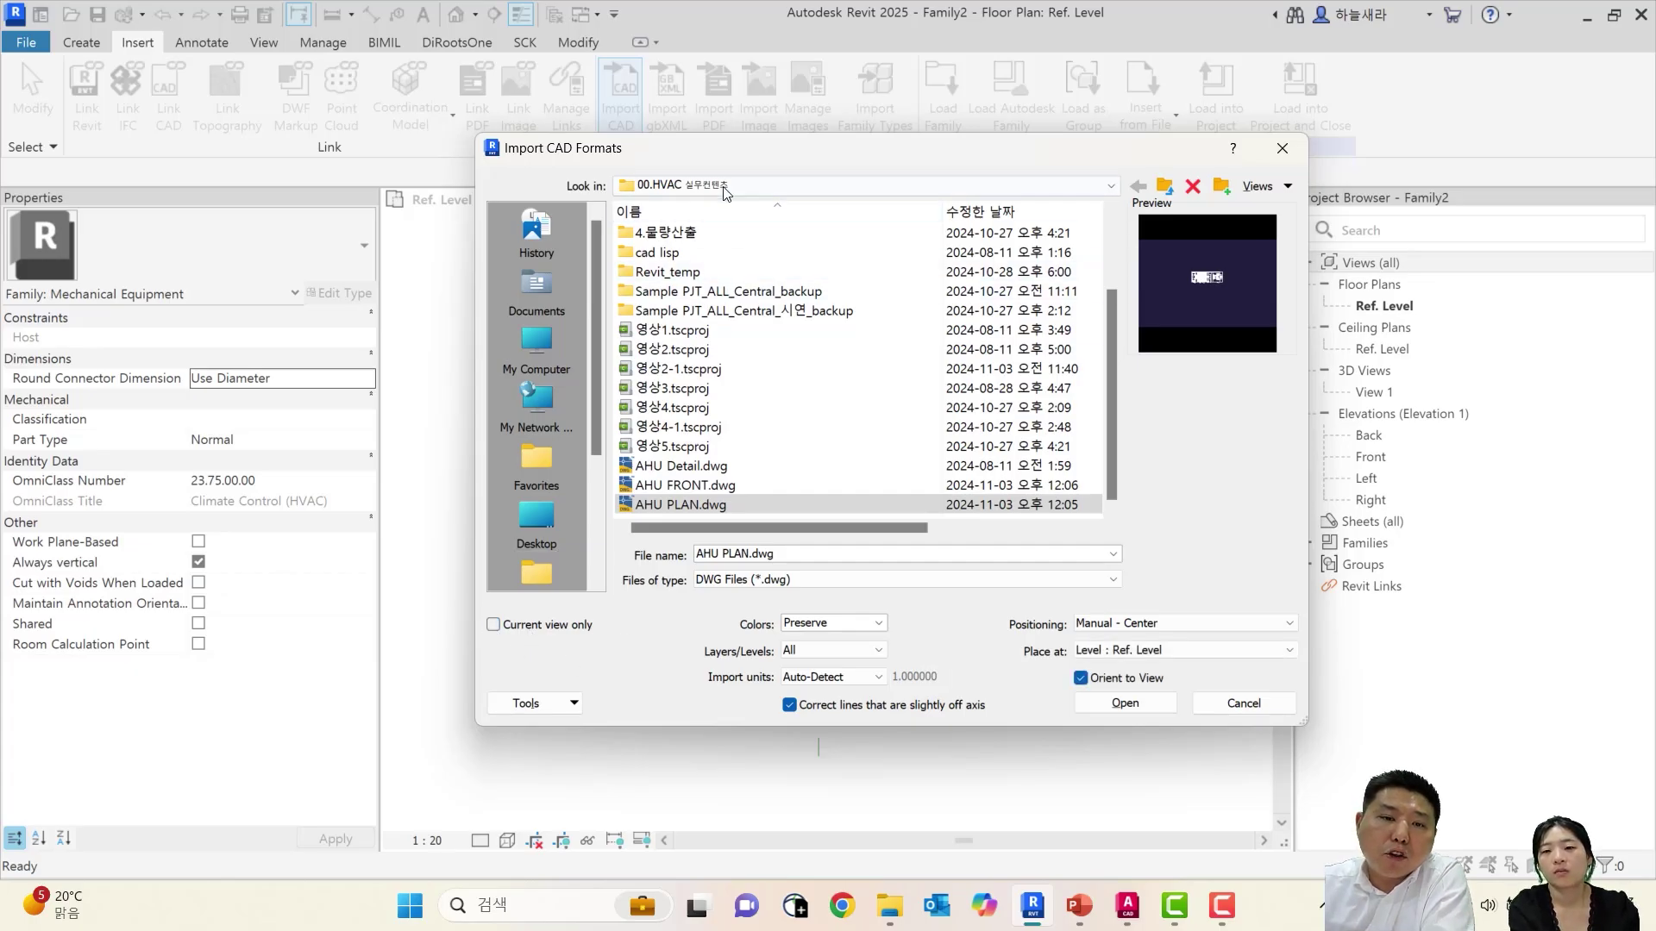
left_click_drag(723, 159, 951, 117)
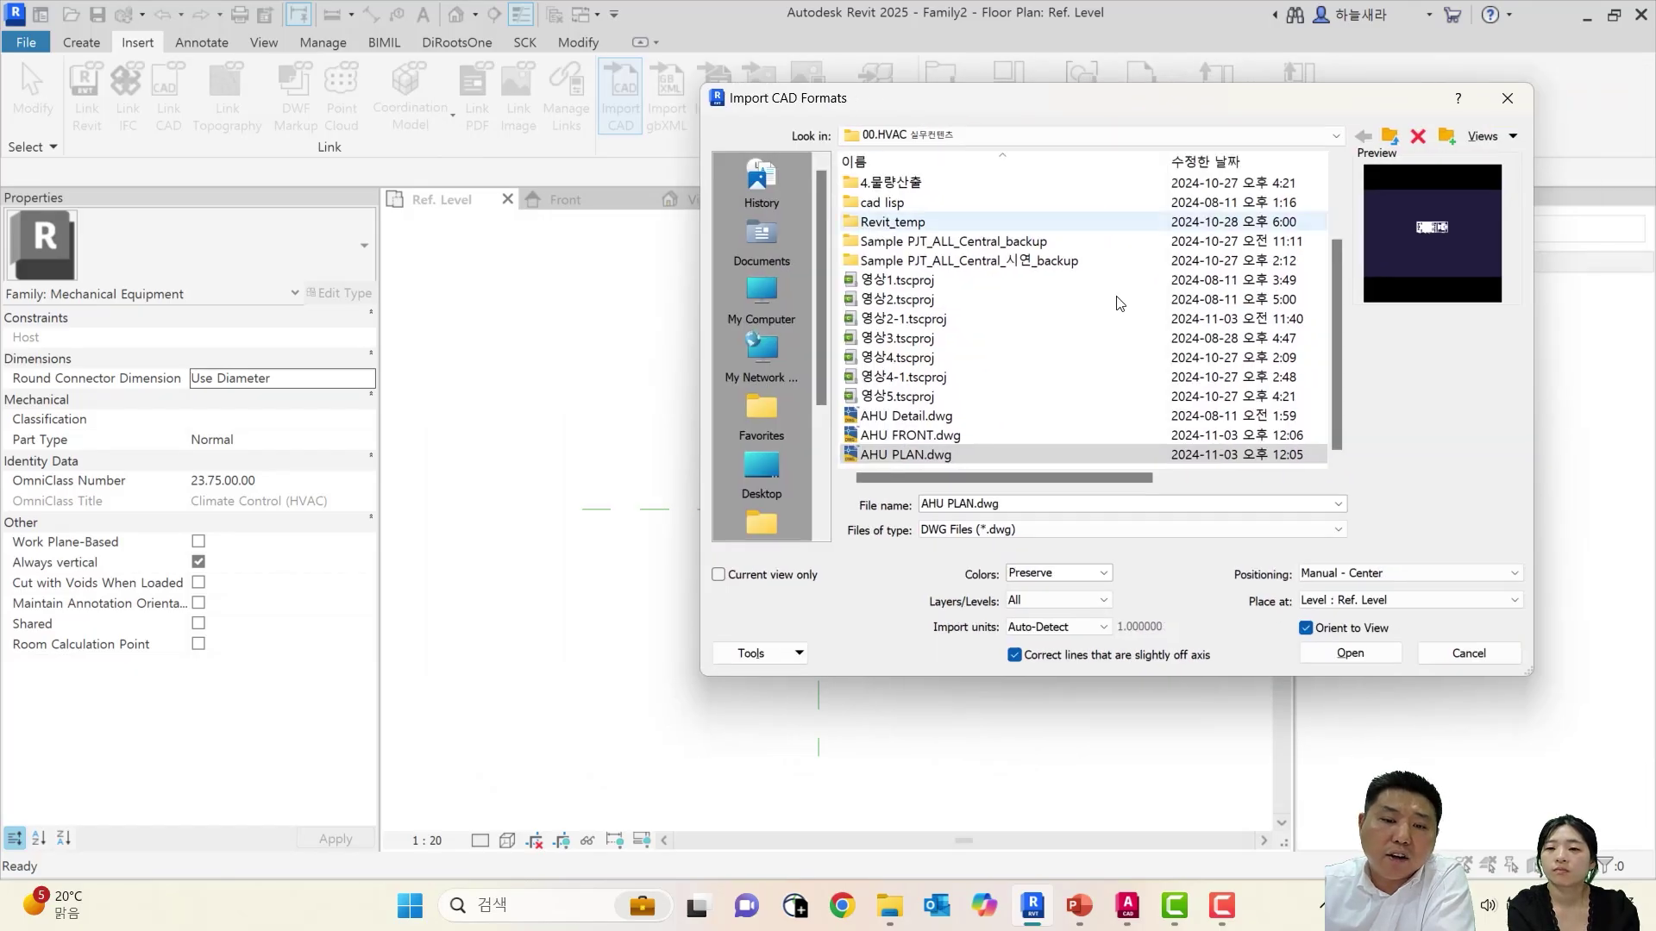
left_click(1378, 655)
scroll(1011, 554, "down", 4)
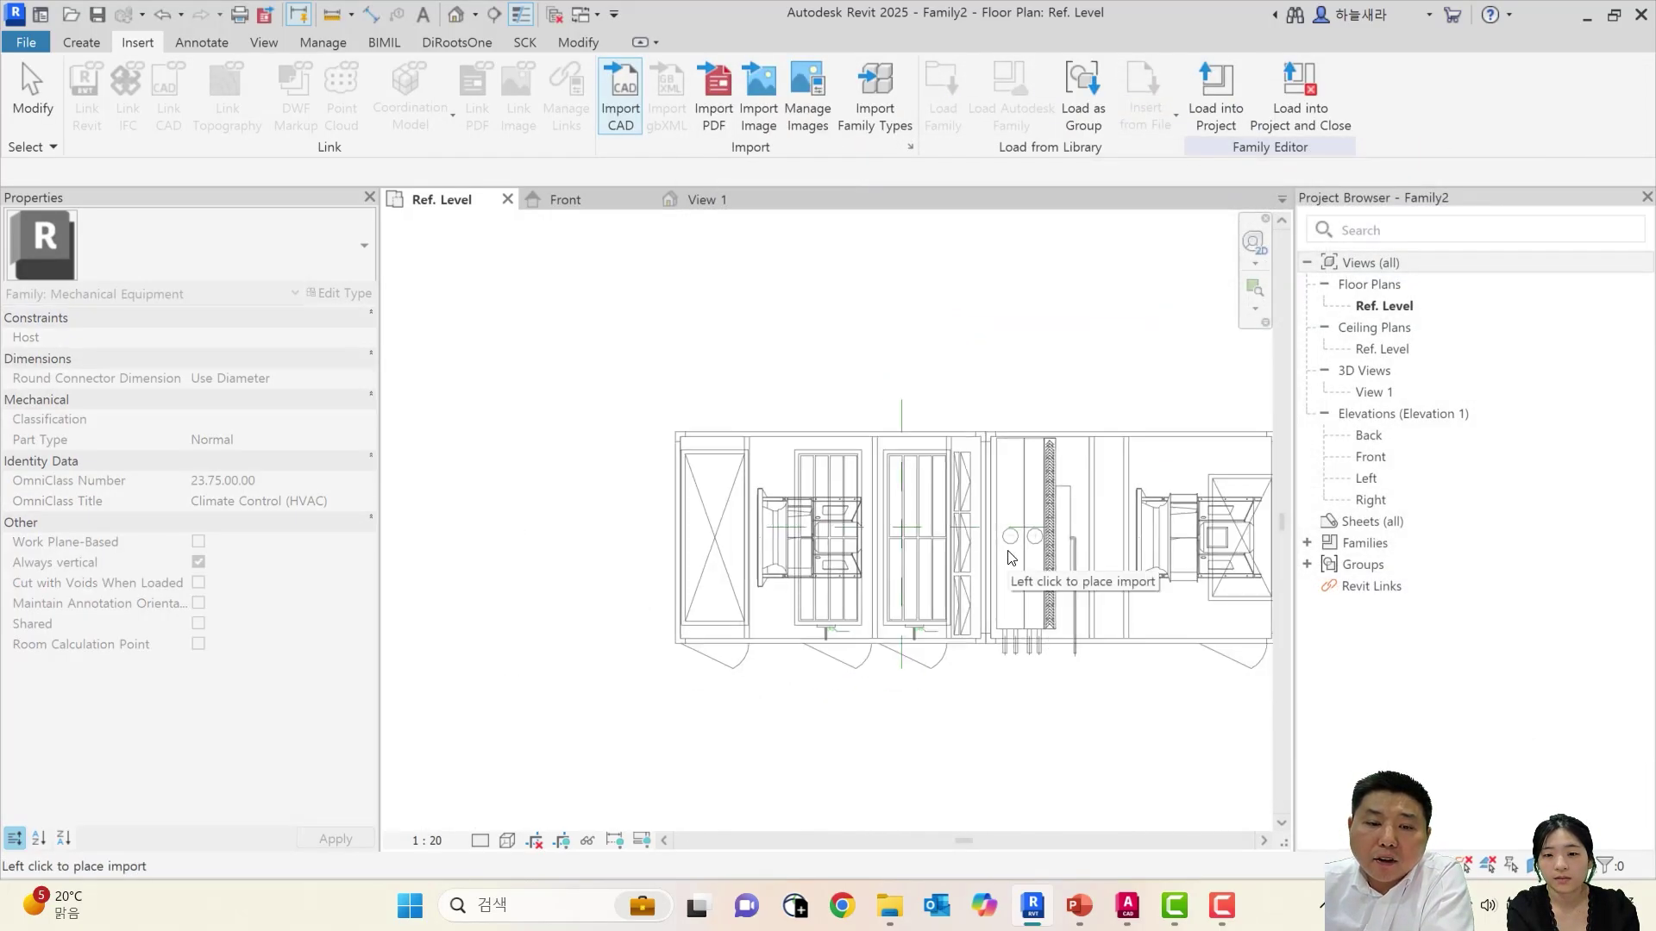
left_click(1046, 327)
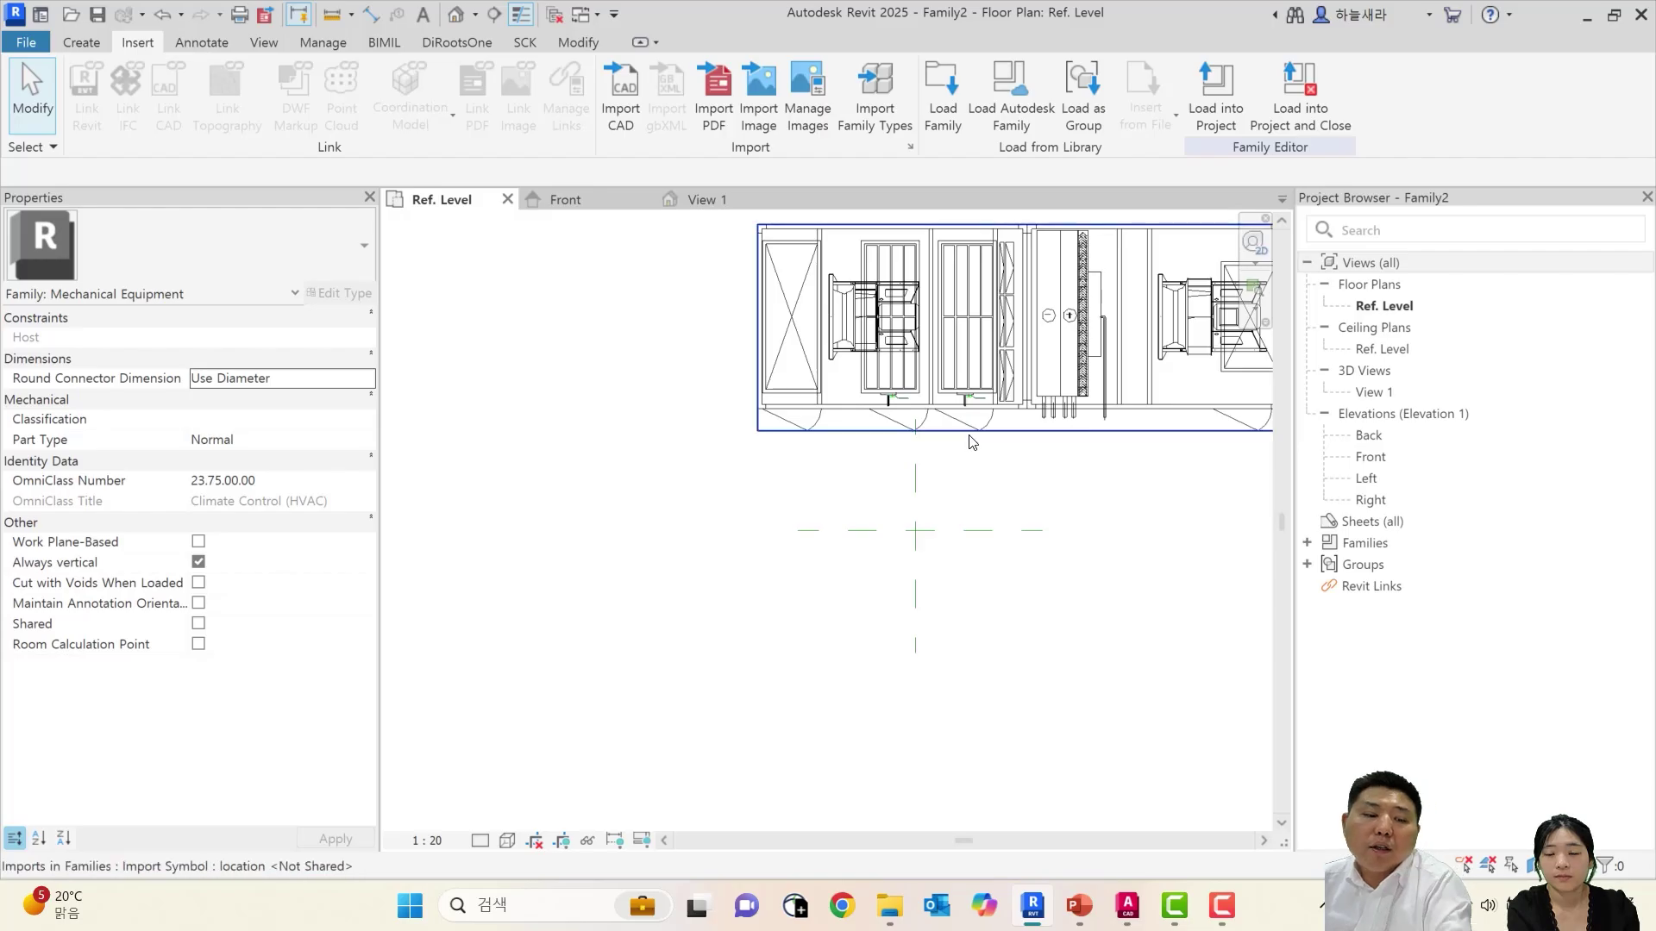
scroll(972, 441, "down", 1)
middle_click_drag(972, 442, 860, 541)
Import AHU FRONT.dwg into the Front elevation with Manual - Center positioning and place it above the Ref. Level line
key("ctrl+Tab")
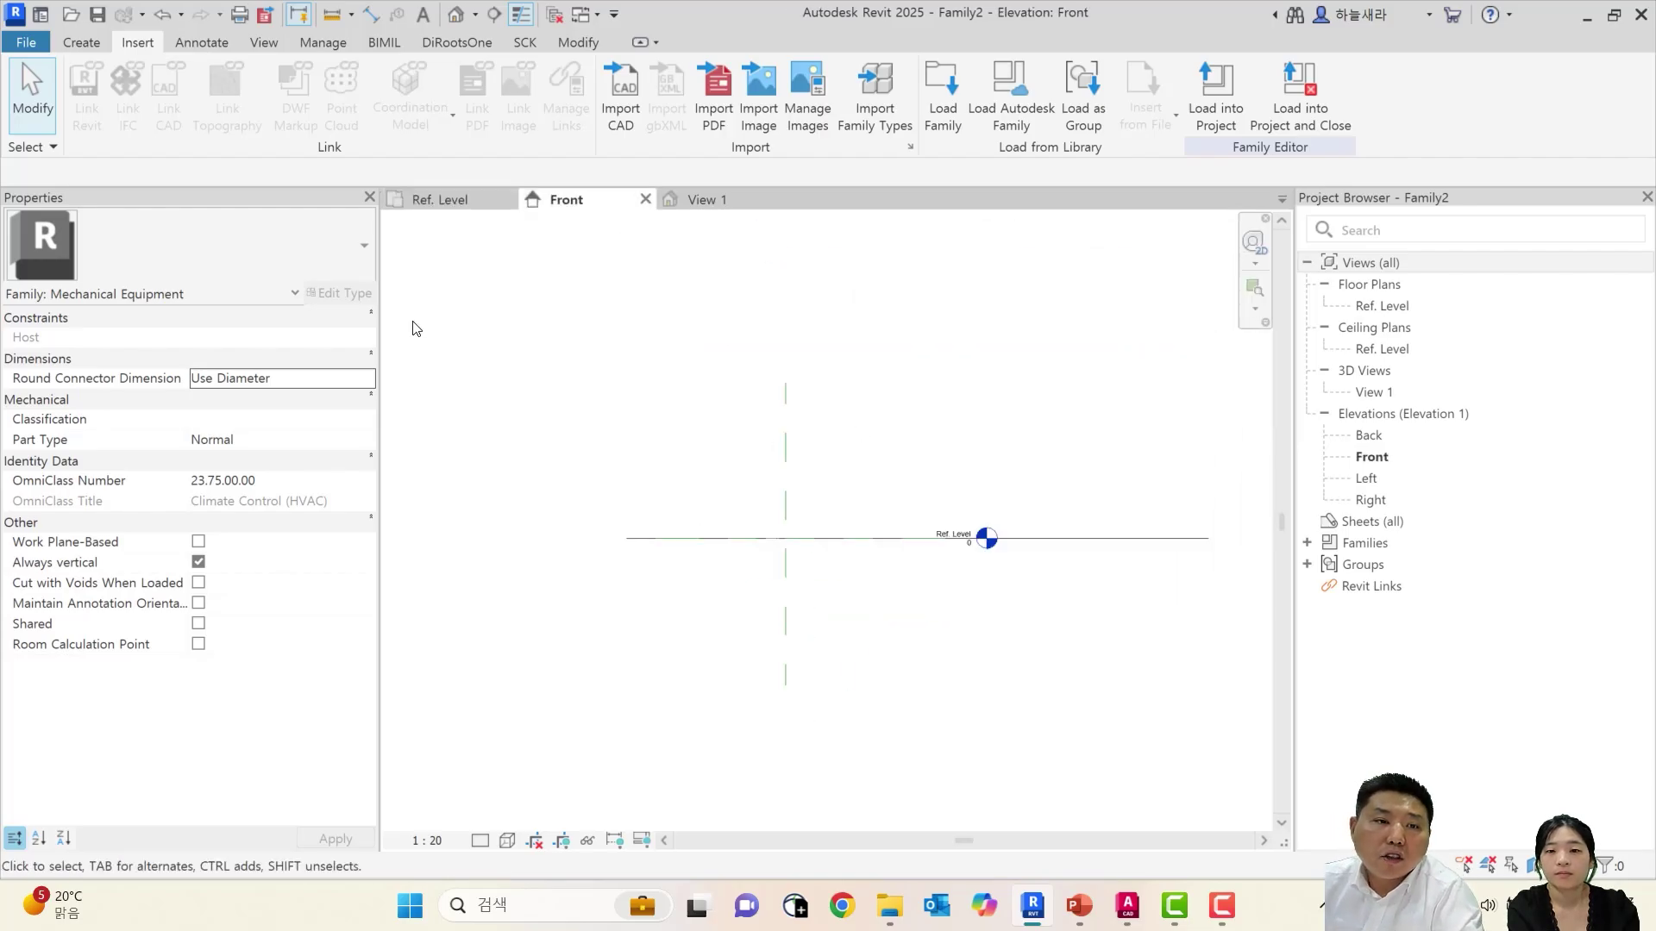
left_click(620, 95)
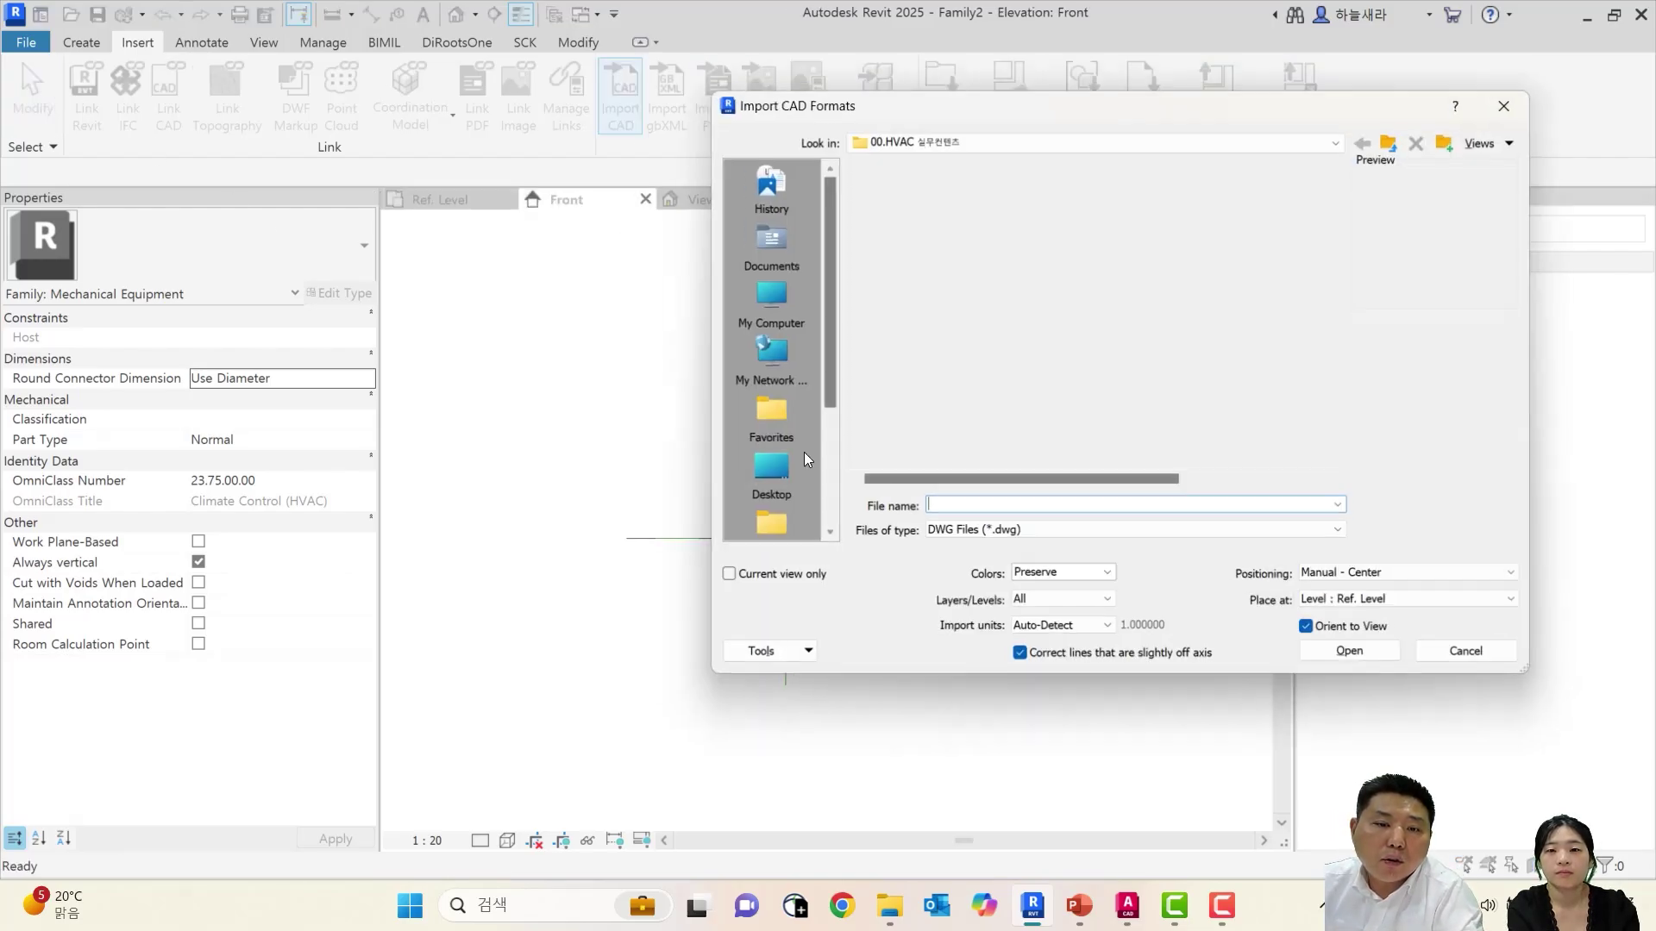
left_click(910, 435)
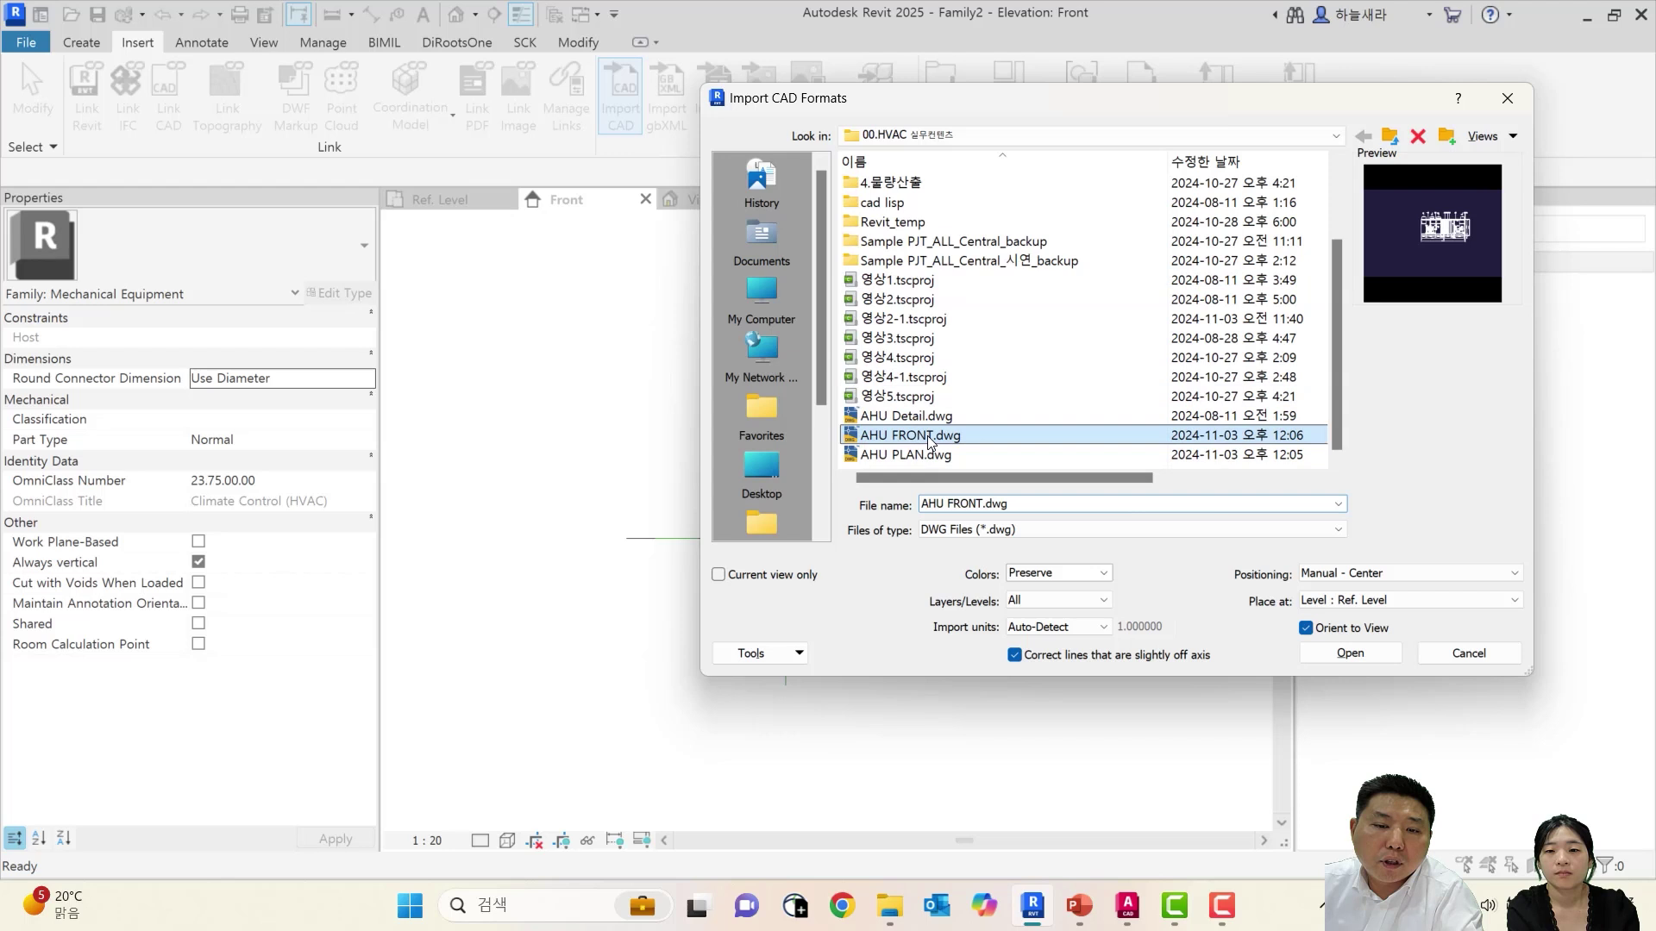
left_click(1350, 652)
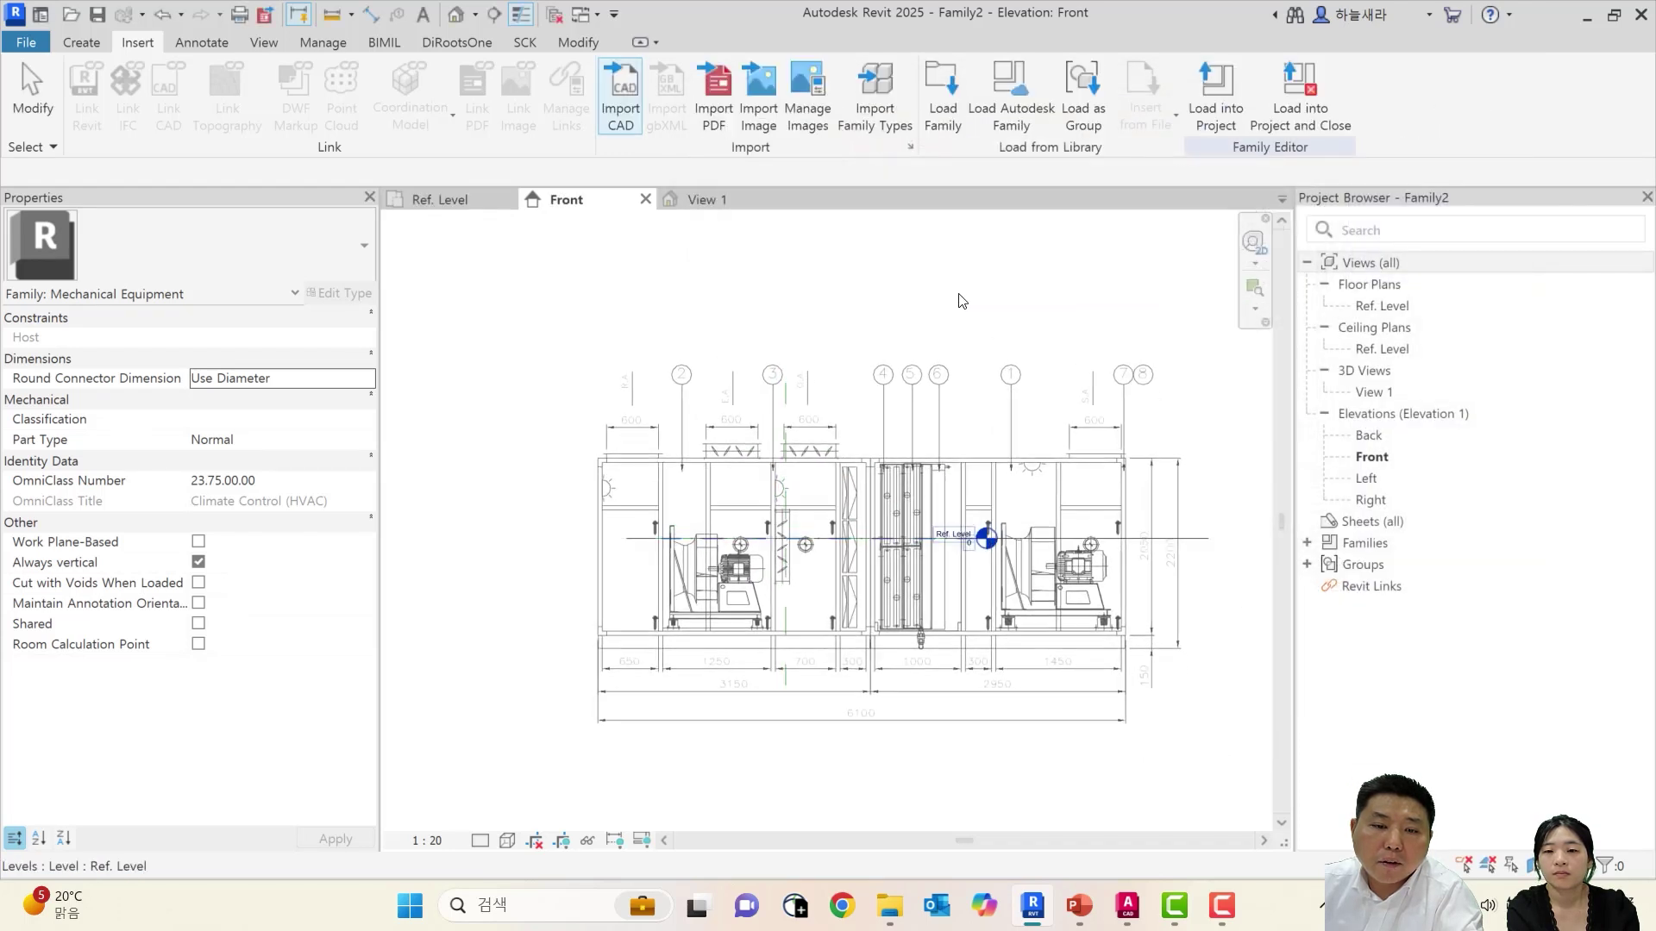
left_click(1004, 345)
scroll(951, 380, "down", 1)
middle_click_drag(951, 396, 796, 513)
scroll(797, 515, "down", 1)
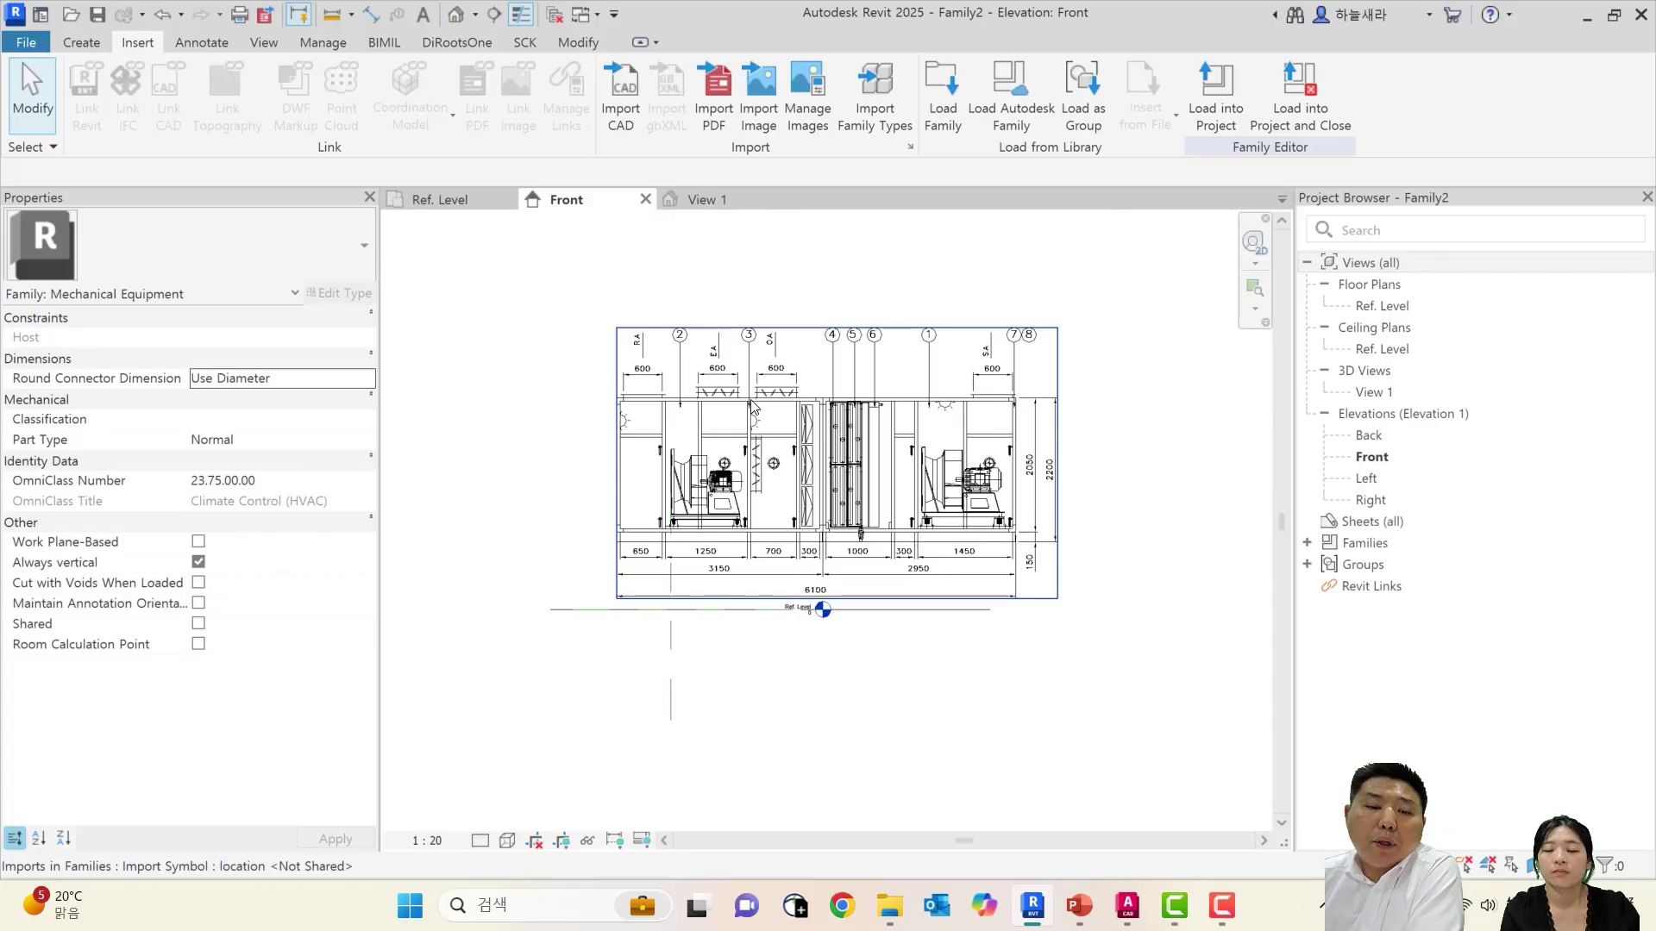
scroll(664, 541, "up", 1)
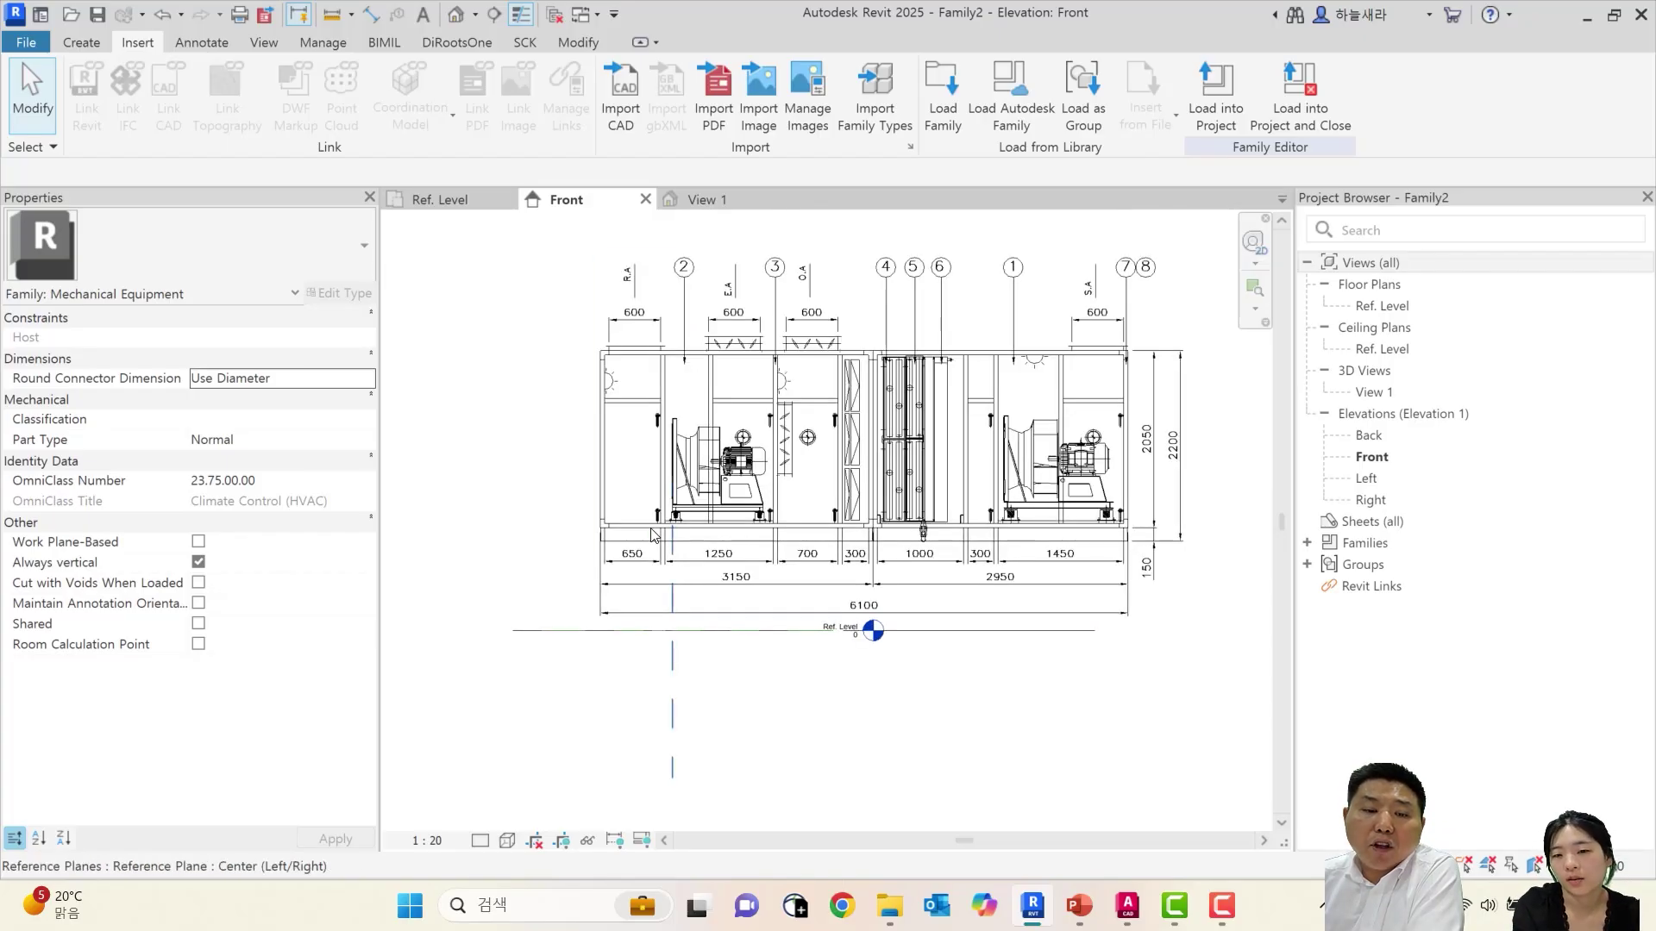
Compare the imported AHU plan in Ref. Level with the AHU front drawing in the Front elevation, selecting the front import
left_click(444, 200)
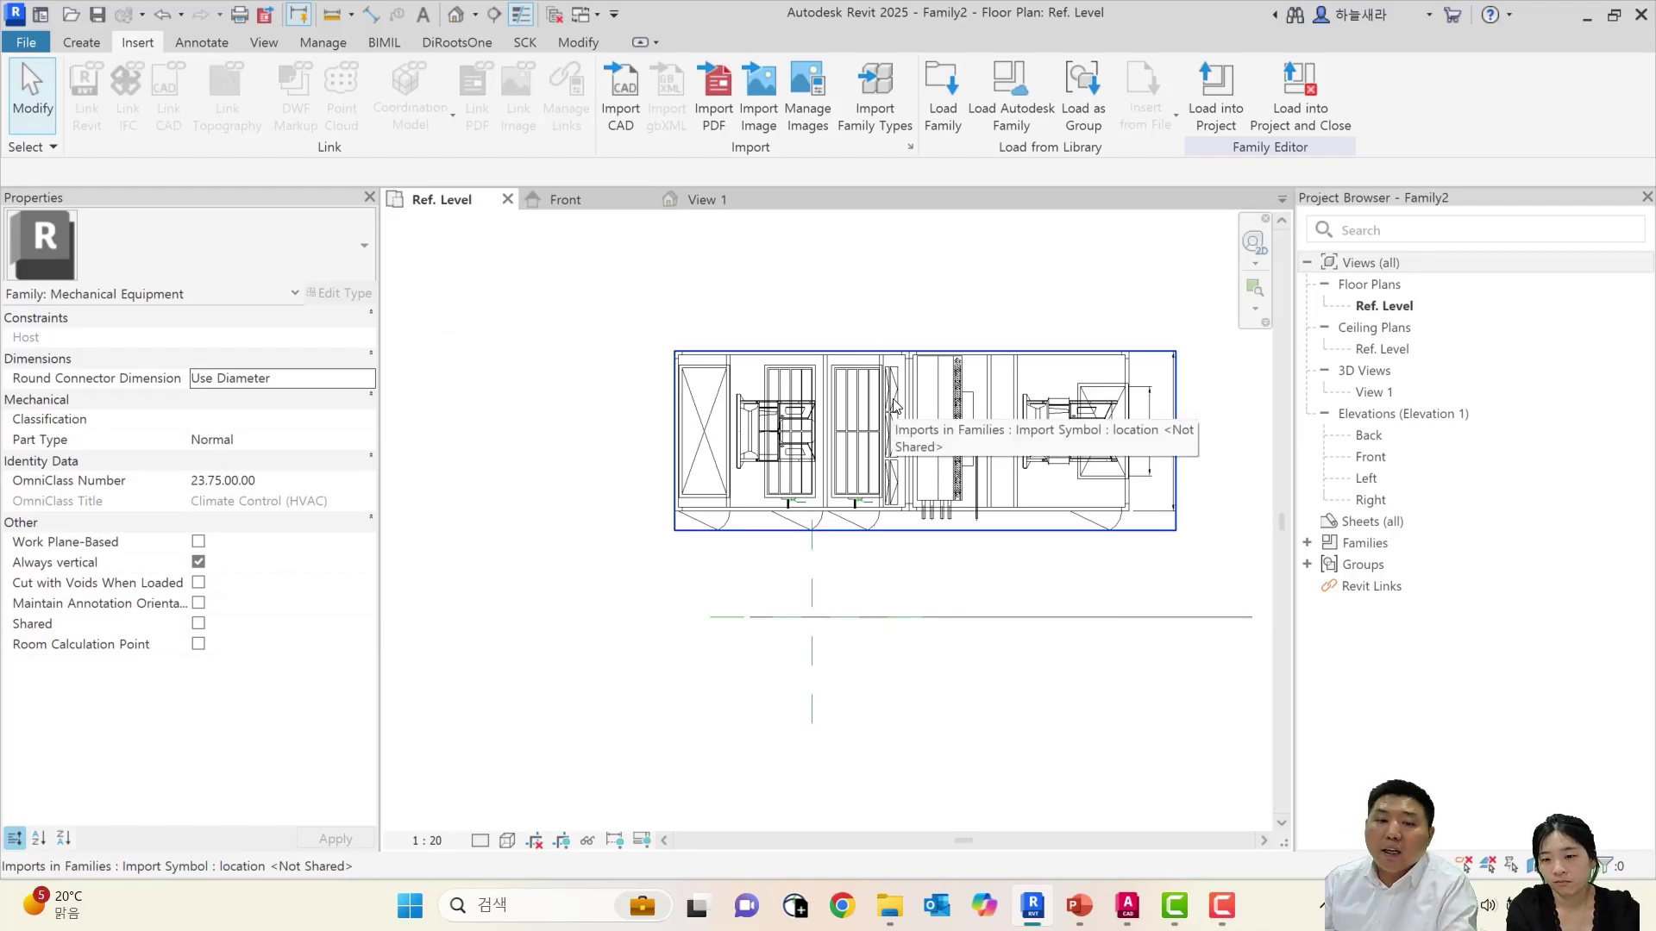
left_click(561, 199)
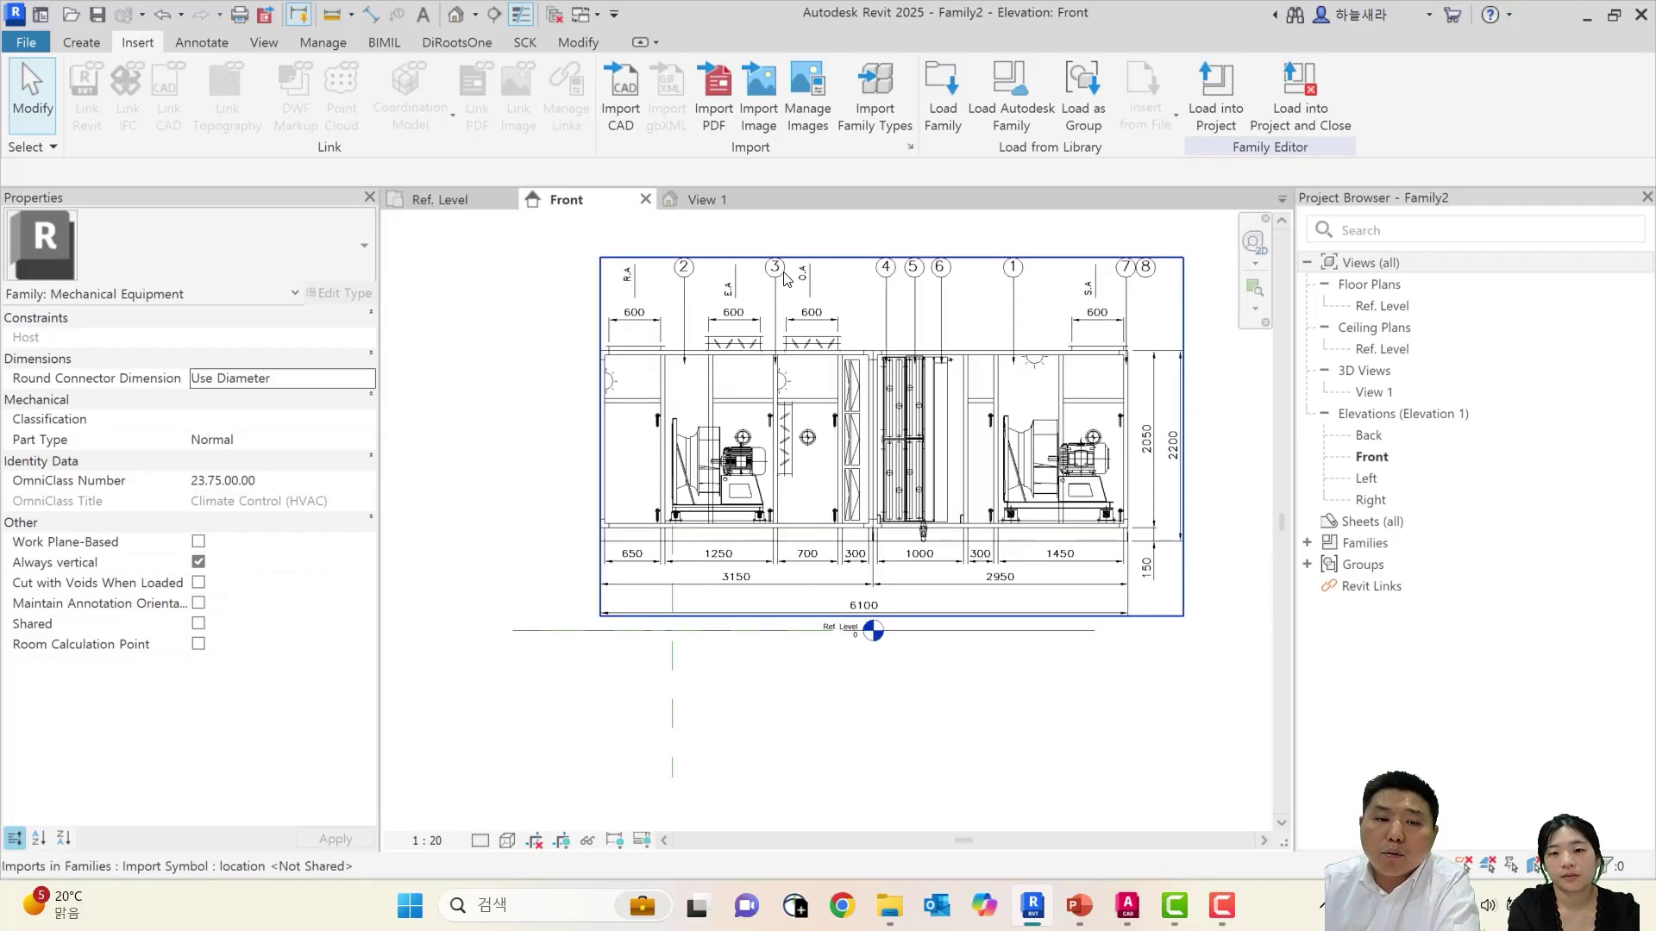
scroll(749, 386, "down", 1)
middle_click_drag(751, 386, 860, 357)
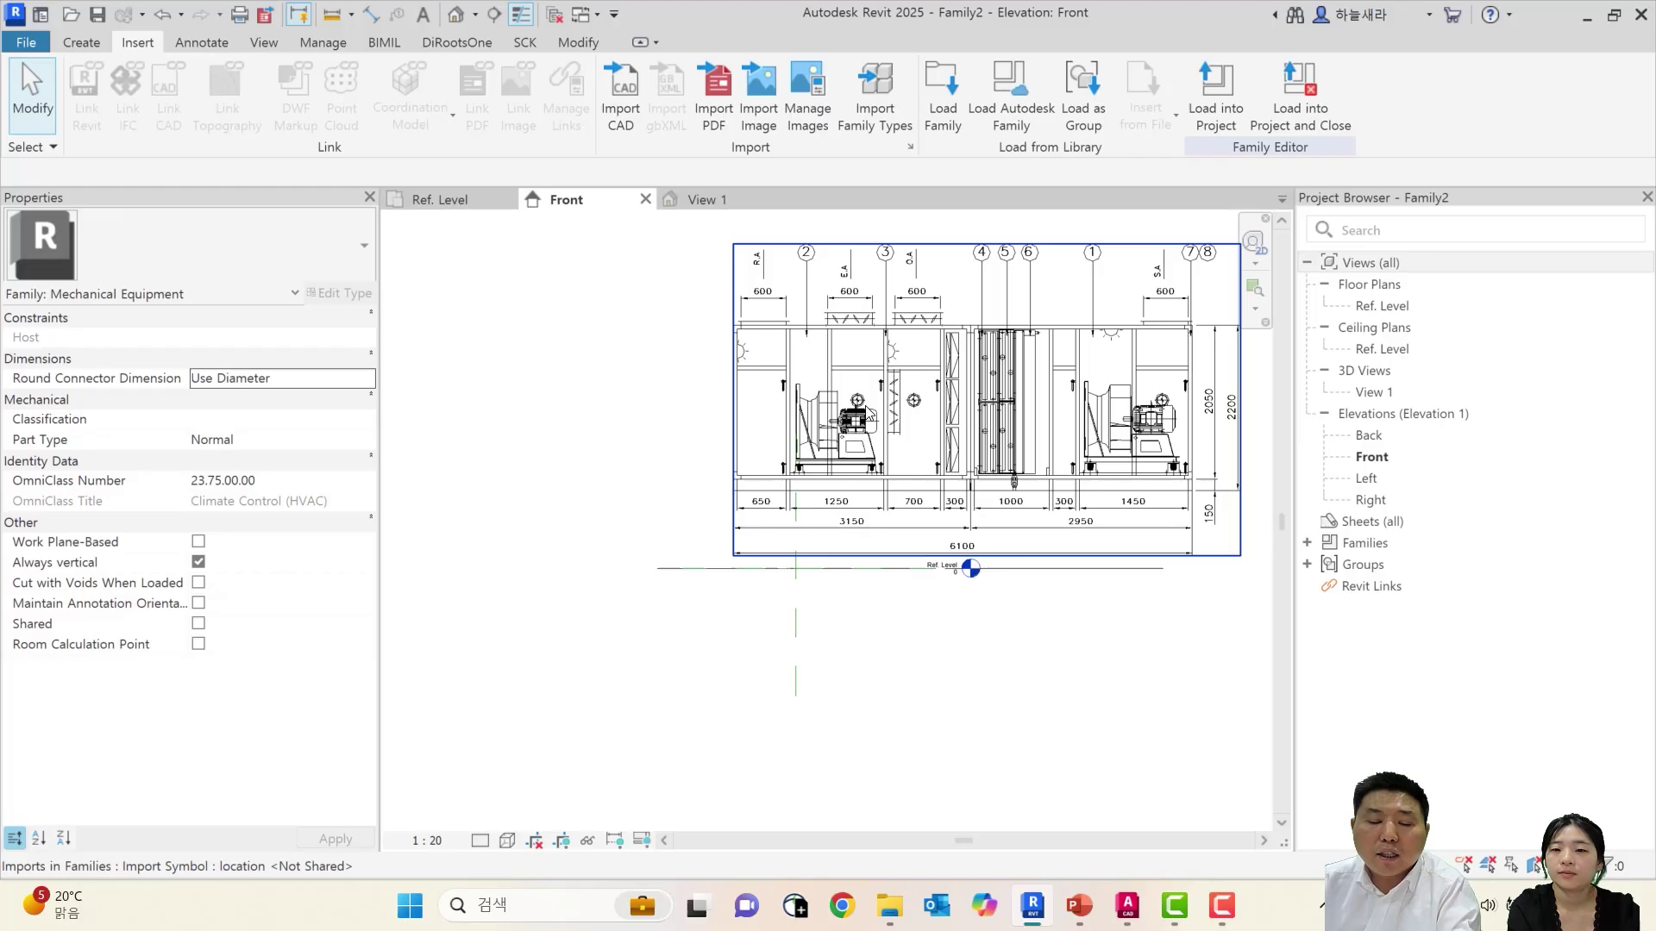
left_click(873, 423)
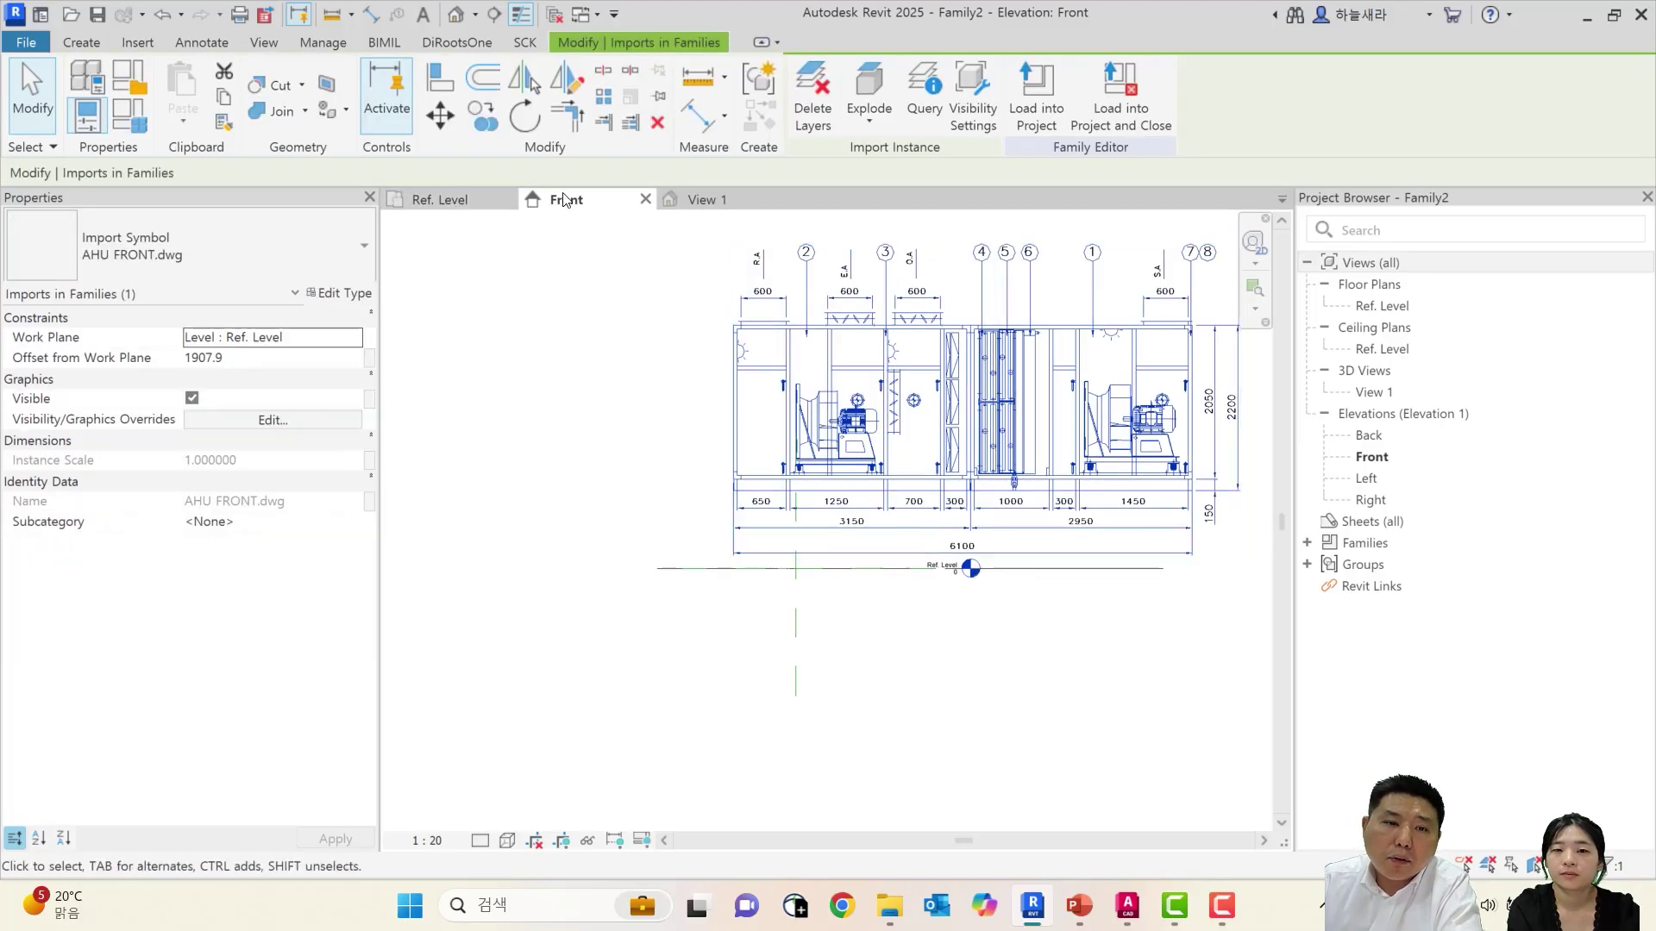
scroll(721, 580, "up", 2)
left_click(453, 200)
left_click(569, 200)
left_click(438, 201)
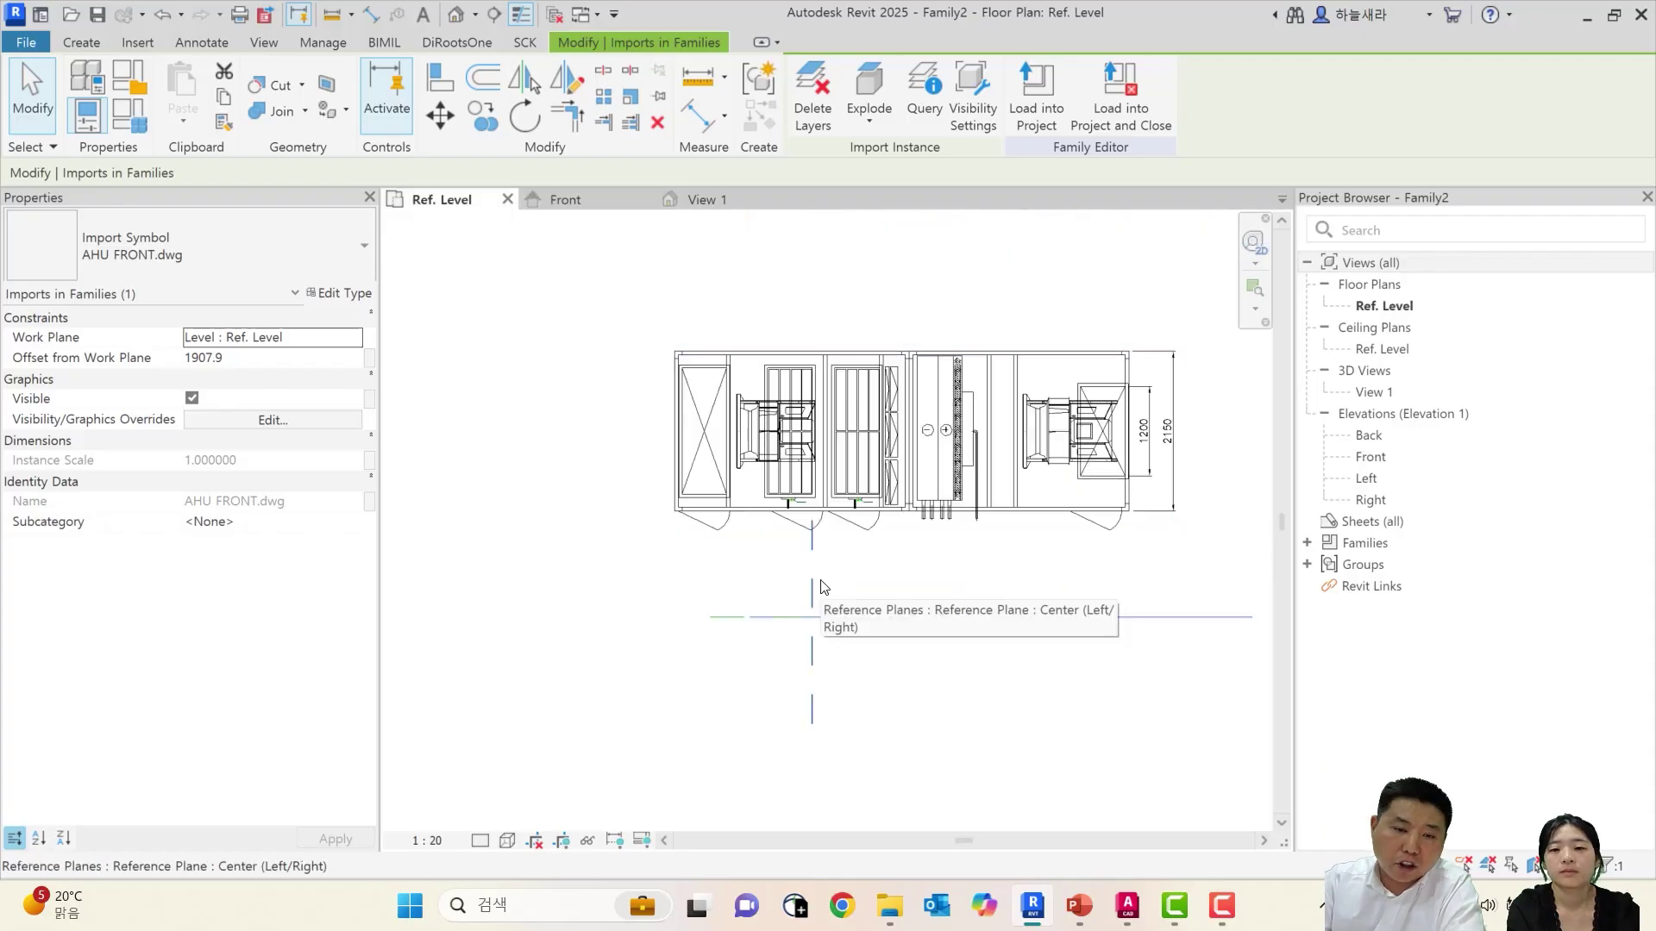
Clear the selection and open the Left elevation view
left_click(768, 584)
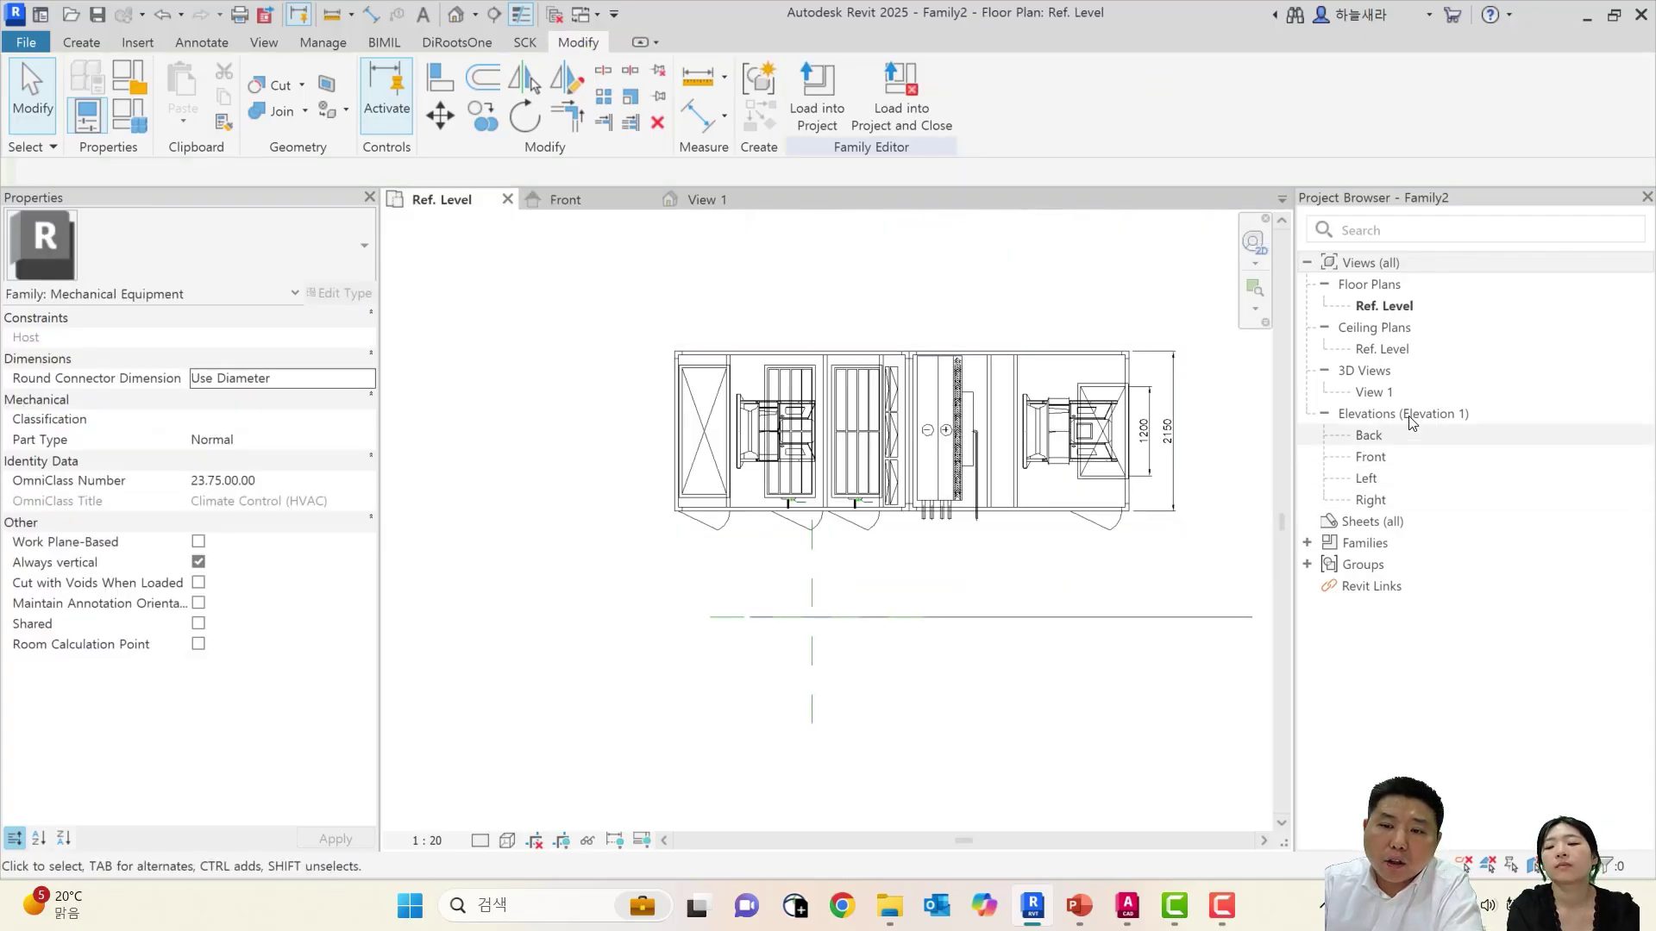
double_click(1371, 479)
scroll(949, 496, "down", 1)
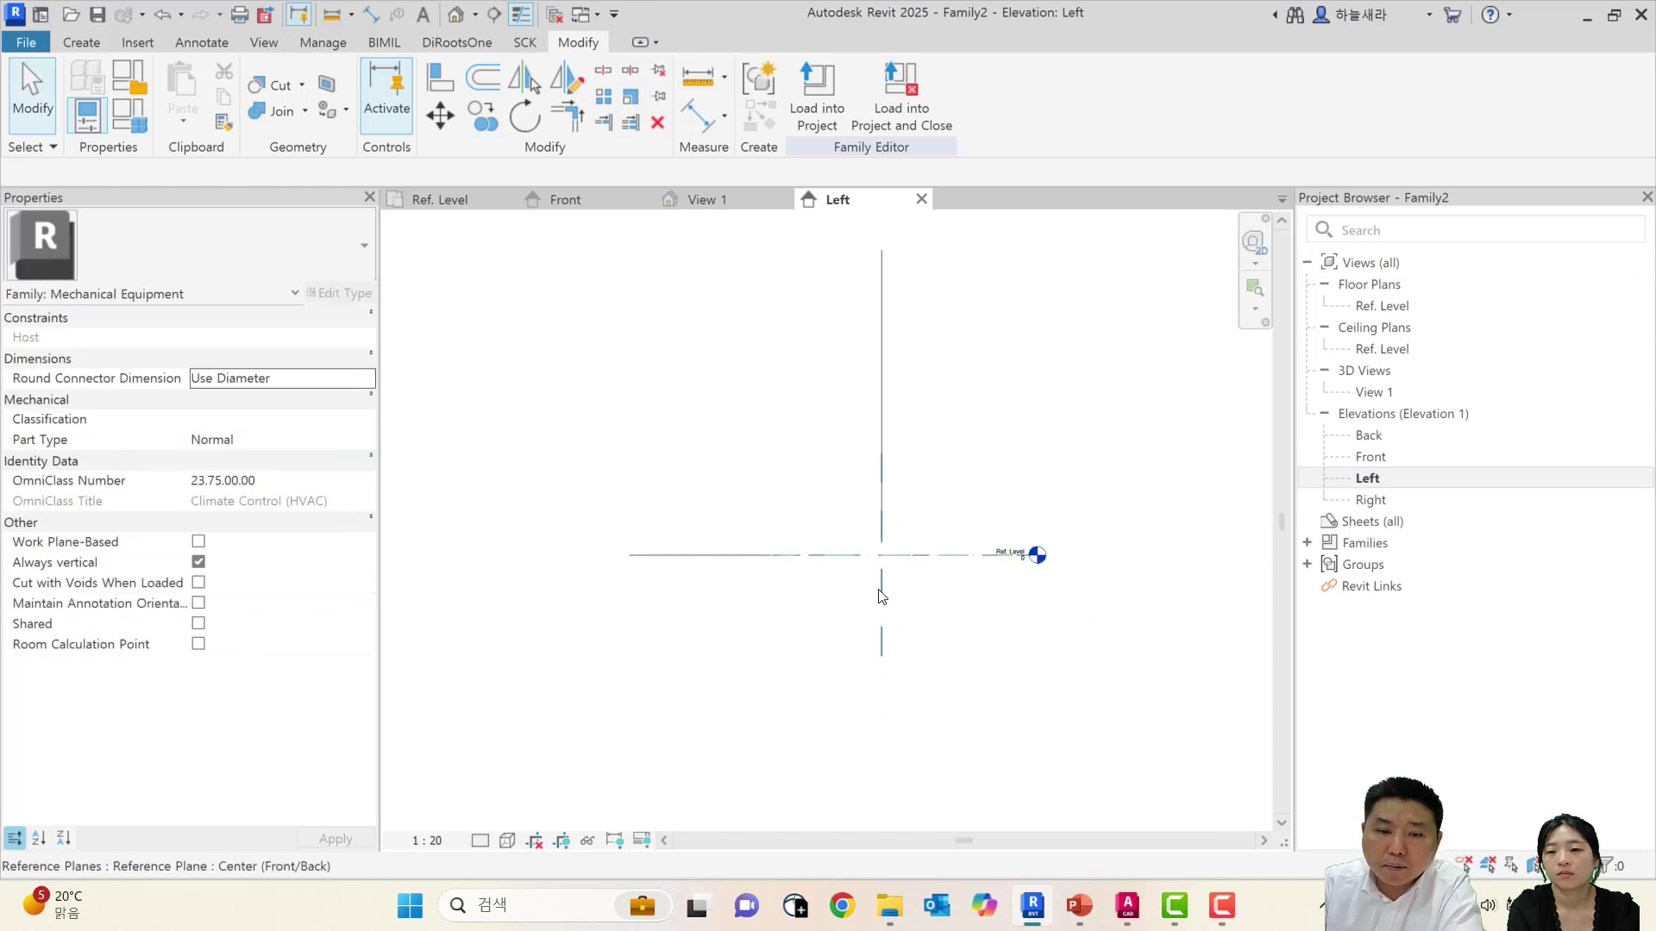
Select both imported AHU drawings, seen edge-on in the Left elevation, and delete them from the family
scroll(890, 555, "up", 2)
left_click(868, 285)
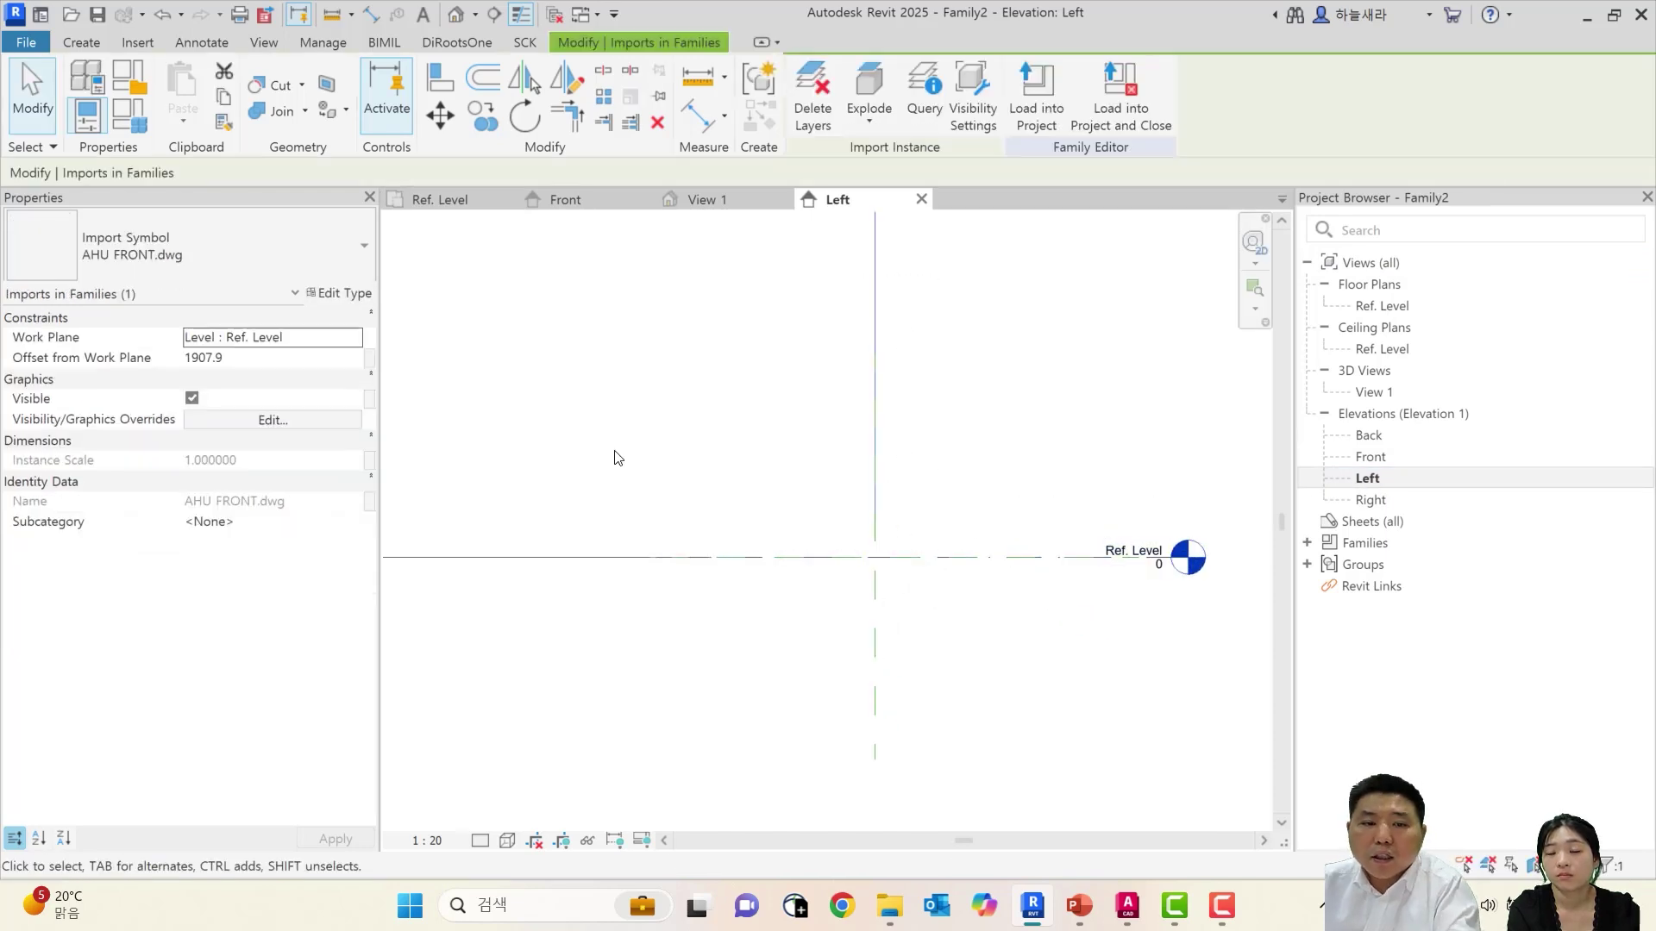
left_click(539, 556, "ctrl")
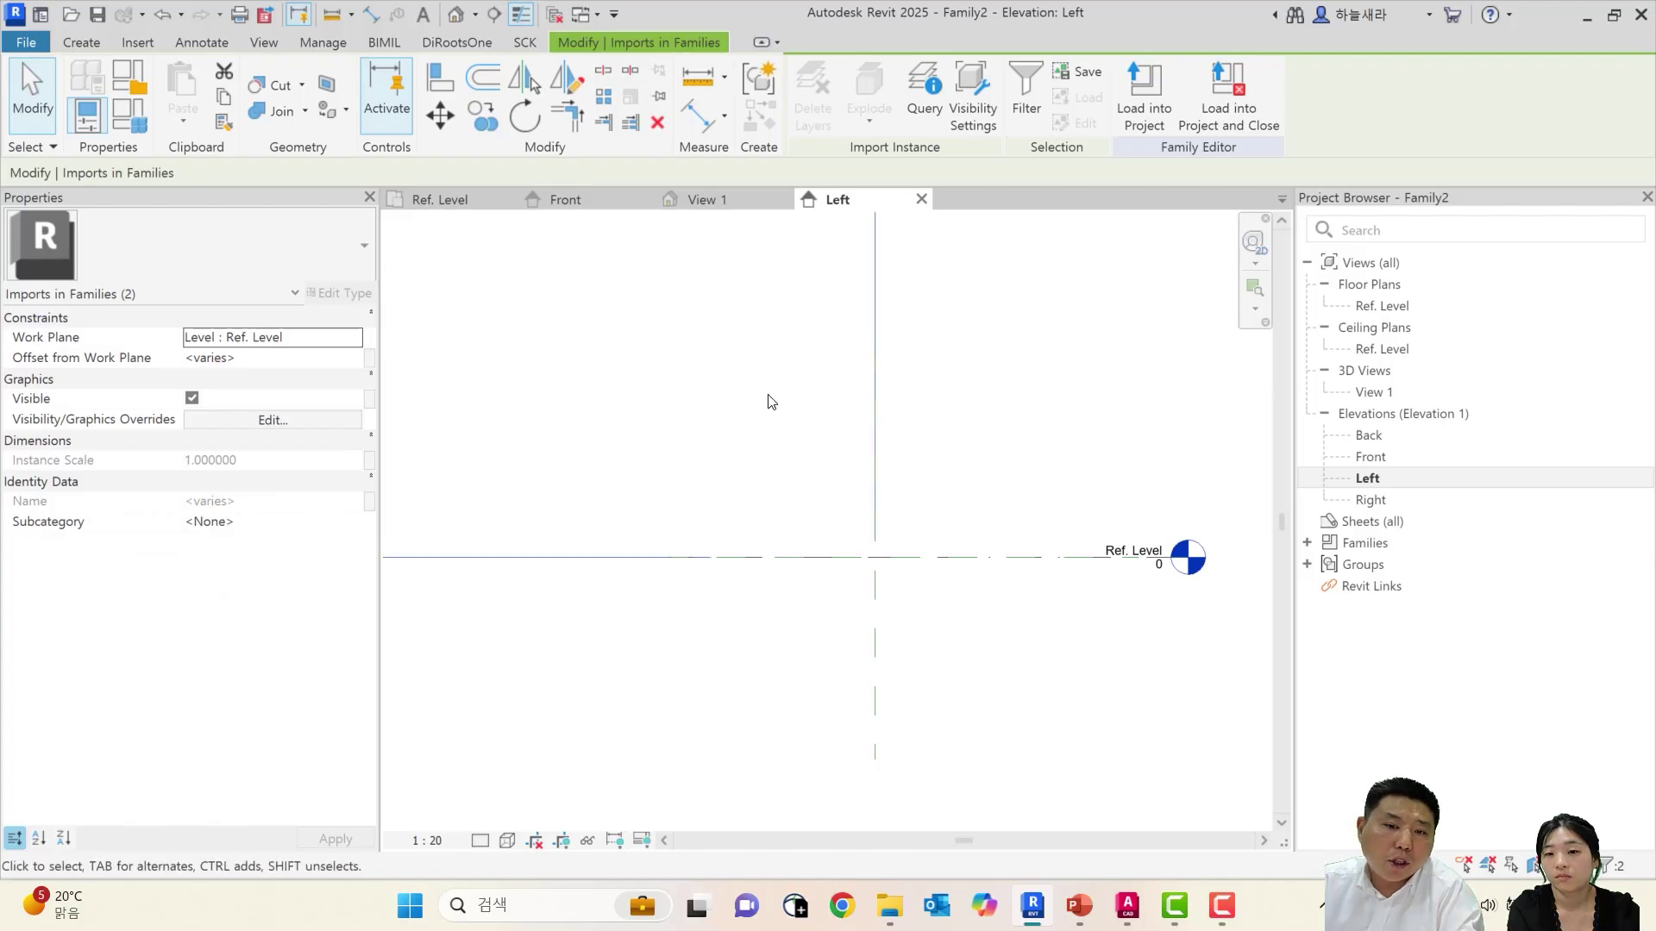
key("Delete")
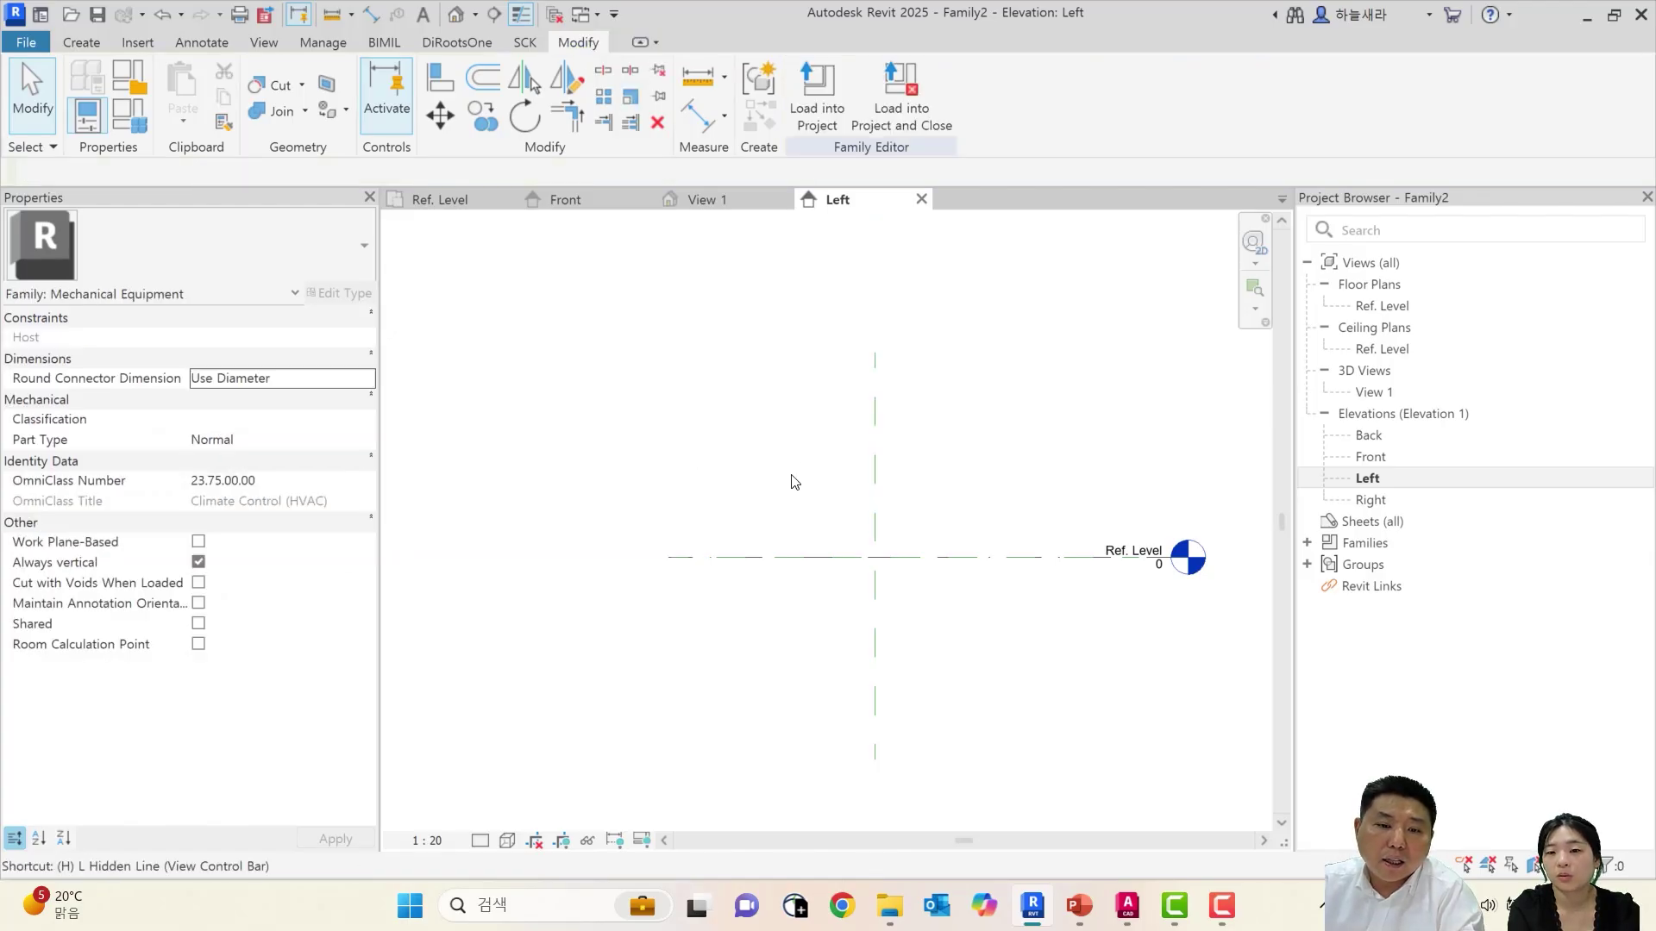
Select the Center (Front/Back) reference plane in the Left elevation and check where it lies in the Front and Ref. Level views
scroll(794, 481, "down", 2)
left_click(849, 407)
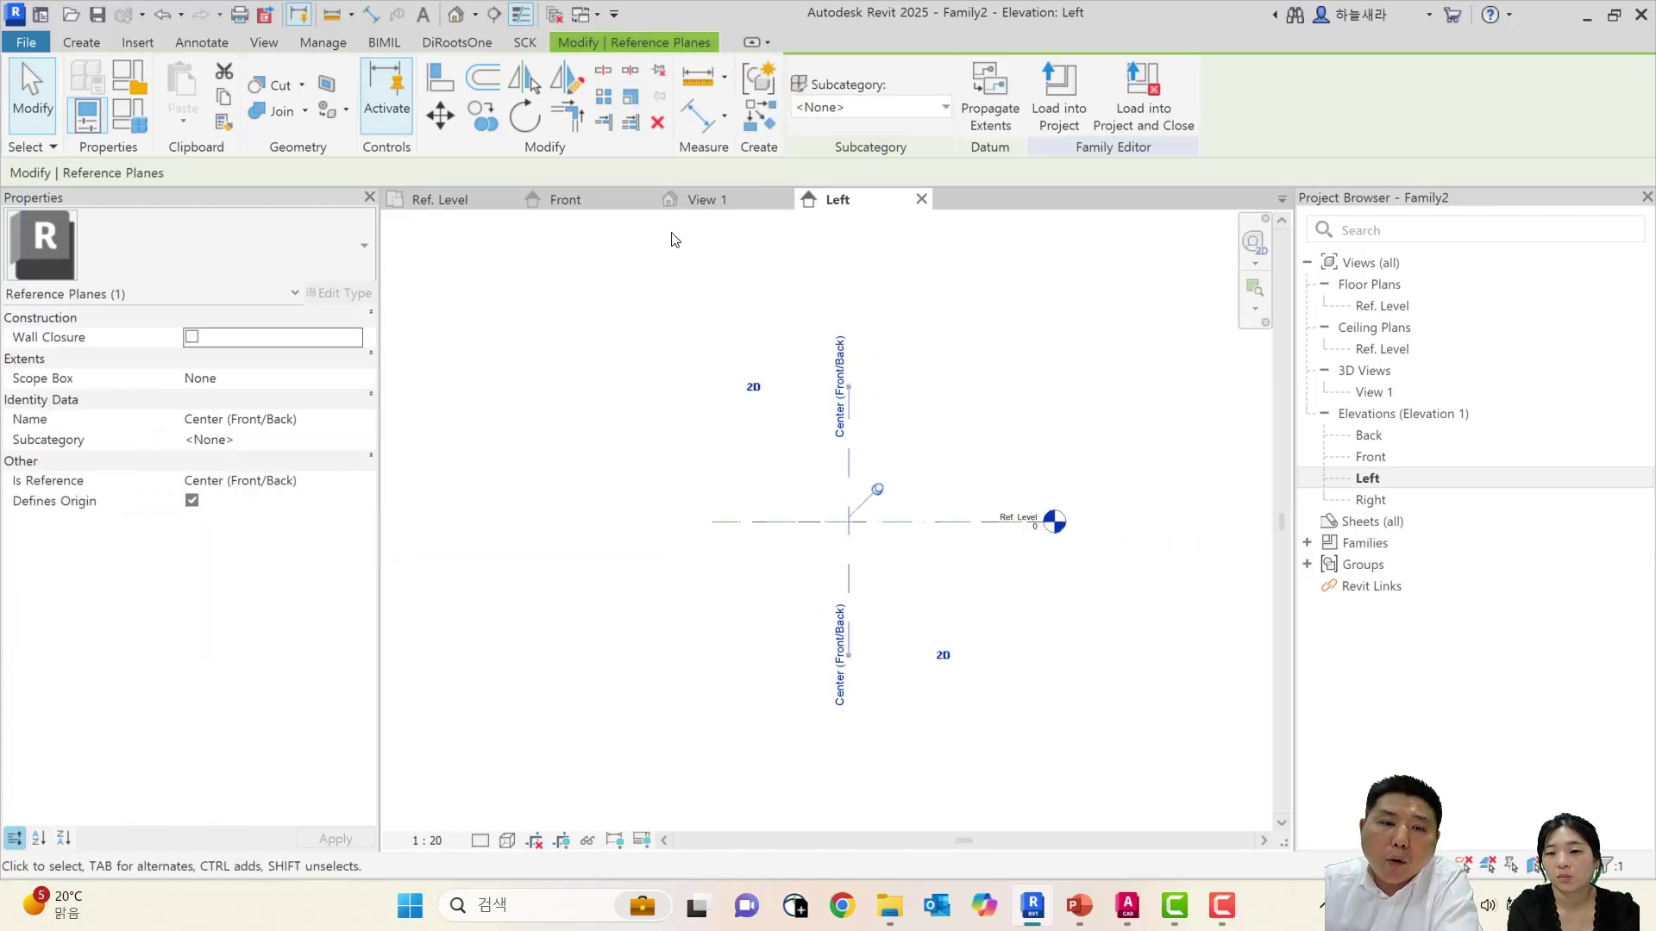
left_click(566, 200)
left_click(453, 200)
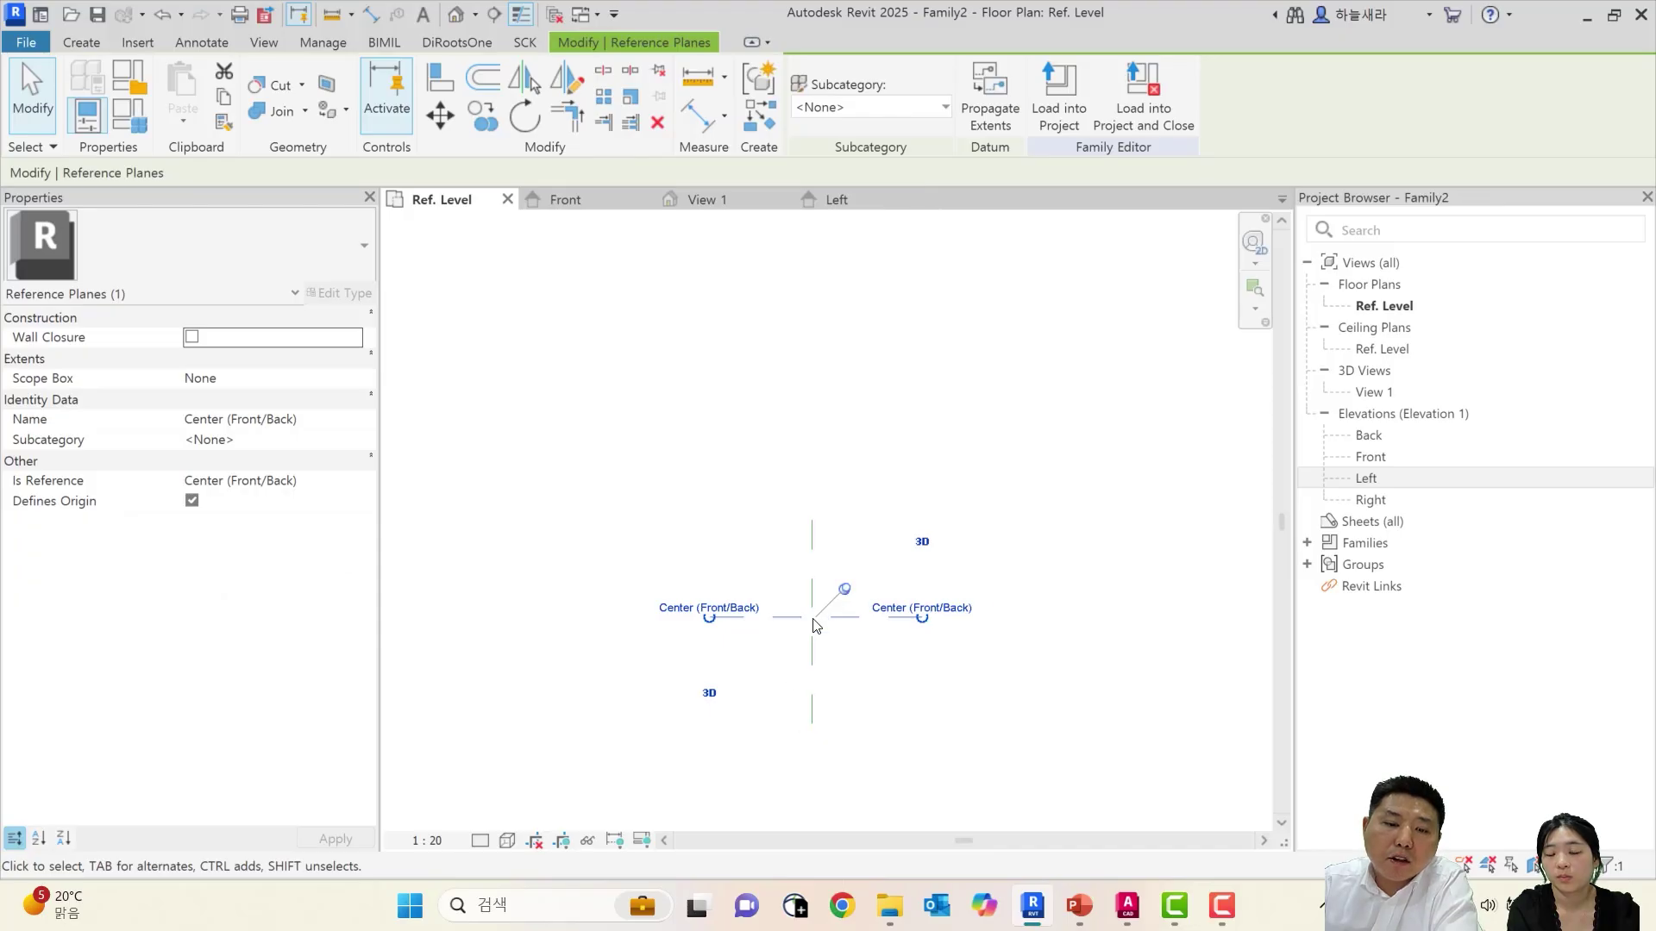
left_click(640, 443)
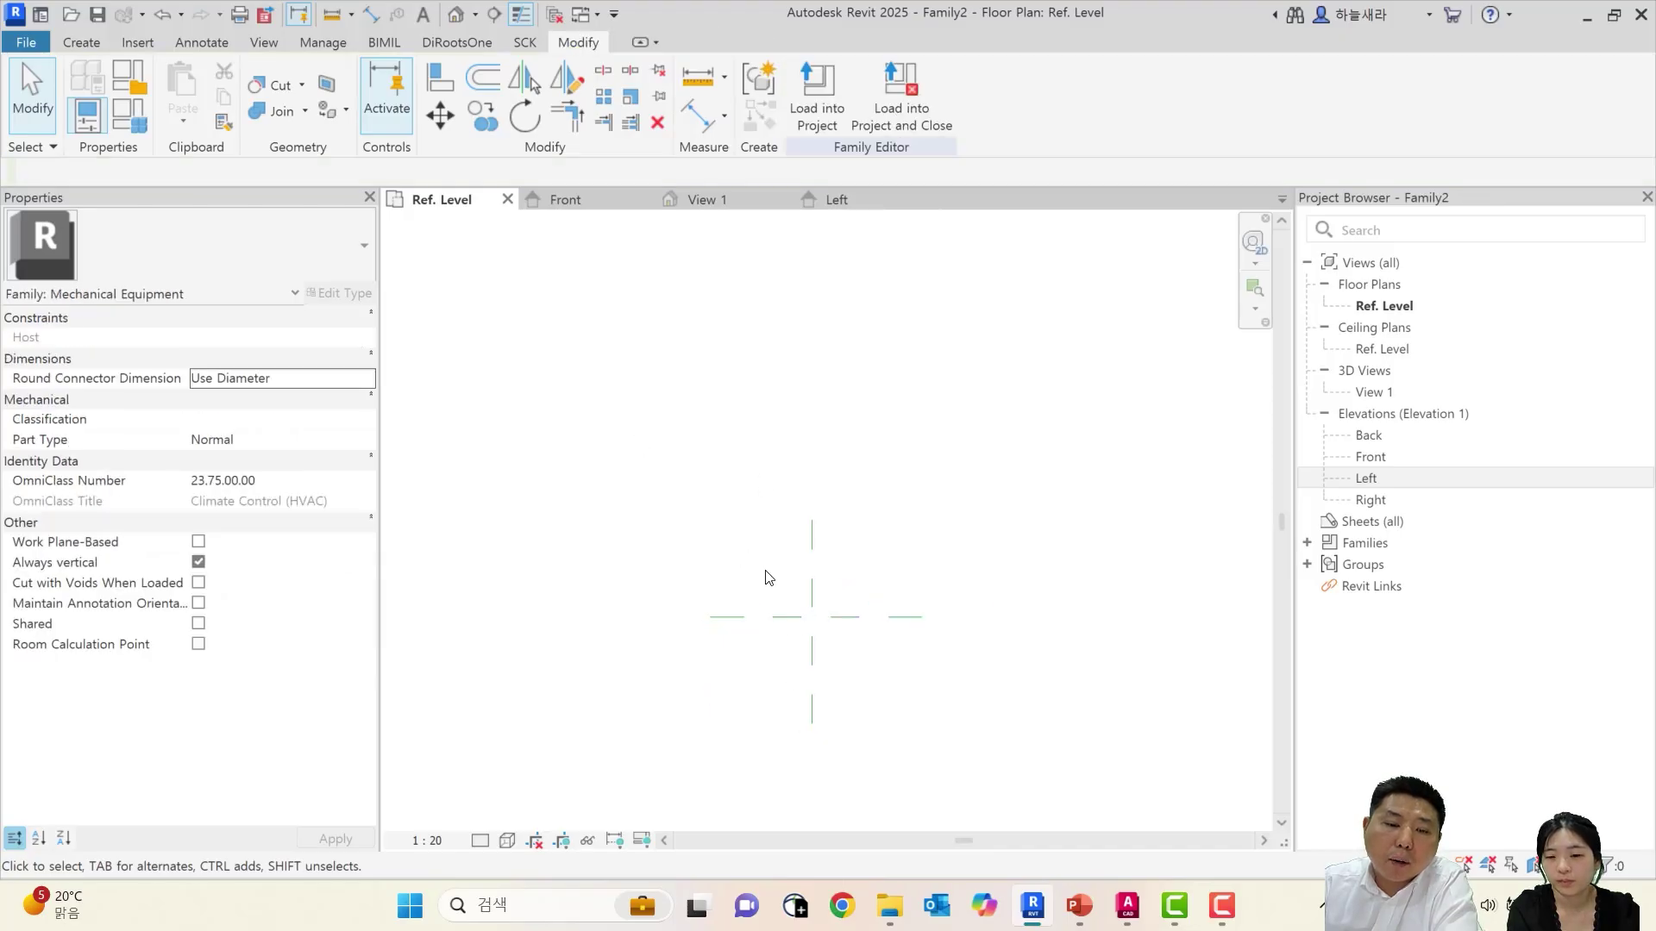
Reorder the open views so the Left elevation comes directly after Front and before View 1
left_click(713, 205)
left_click(841, 202)
left_click_drag(847, 207, 703, 204)
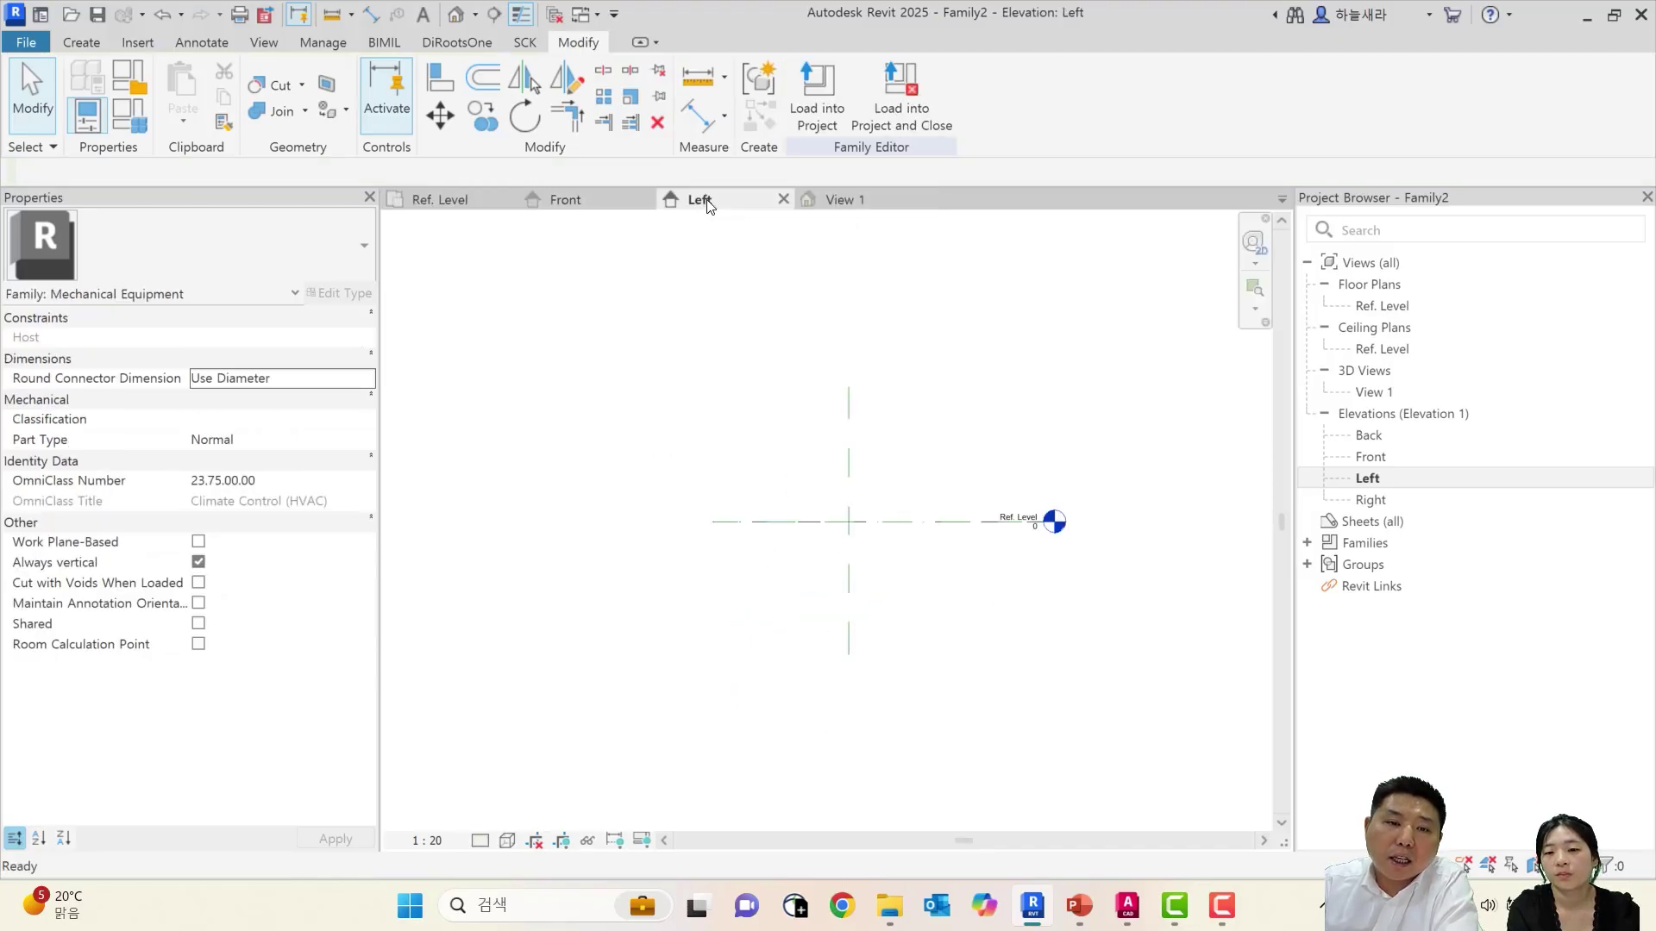
Examine how the reference planes and Ref. Level line appear in the Ref. Level, Front and Left views
left_click(563, 208)
left_click(432, 207)
left_click(604, 206)
left_click(697, 207)
left_click(568, 201)
left_click(689, 200)
left_click(593, 200)
left_click(687, 201)
left_click(604, 200)
left_click_drag(925, 406, 706, 451)
left_click_drag(907, 605, 892, 556)
key("Escape")
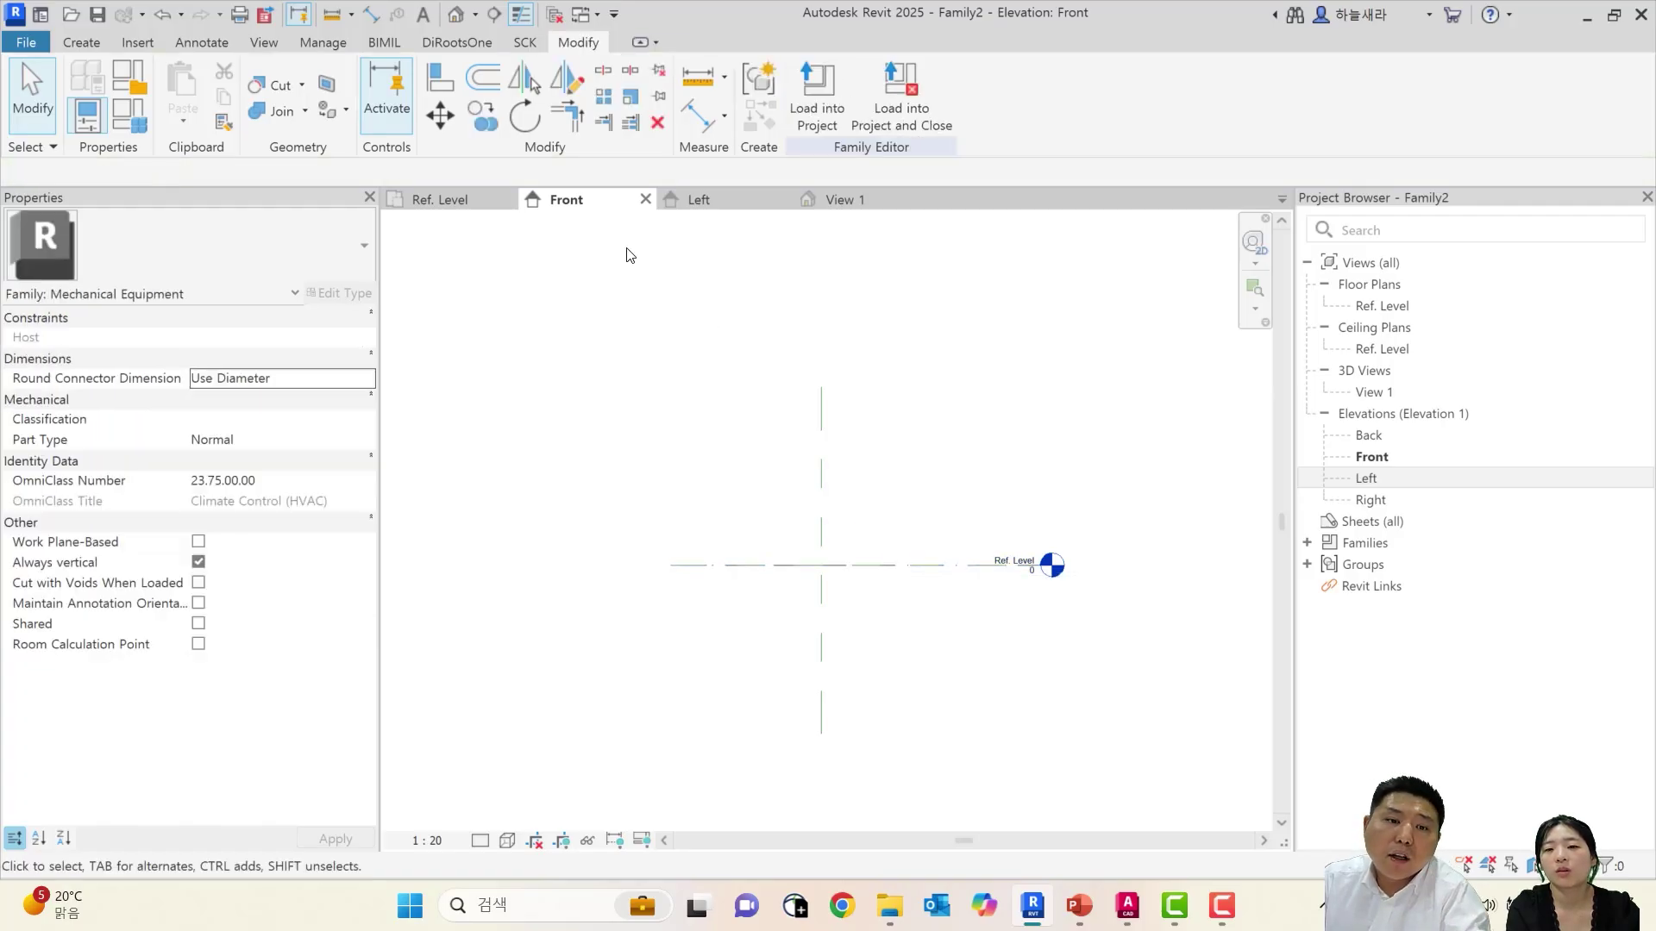
Compare the Left and Front elevations, select the Center (Left/Right) reference plane in Front and check it in Ref. Level
left_click(731, 207)
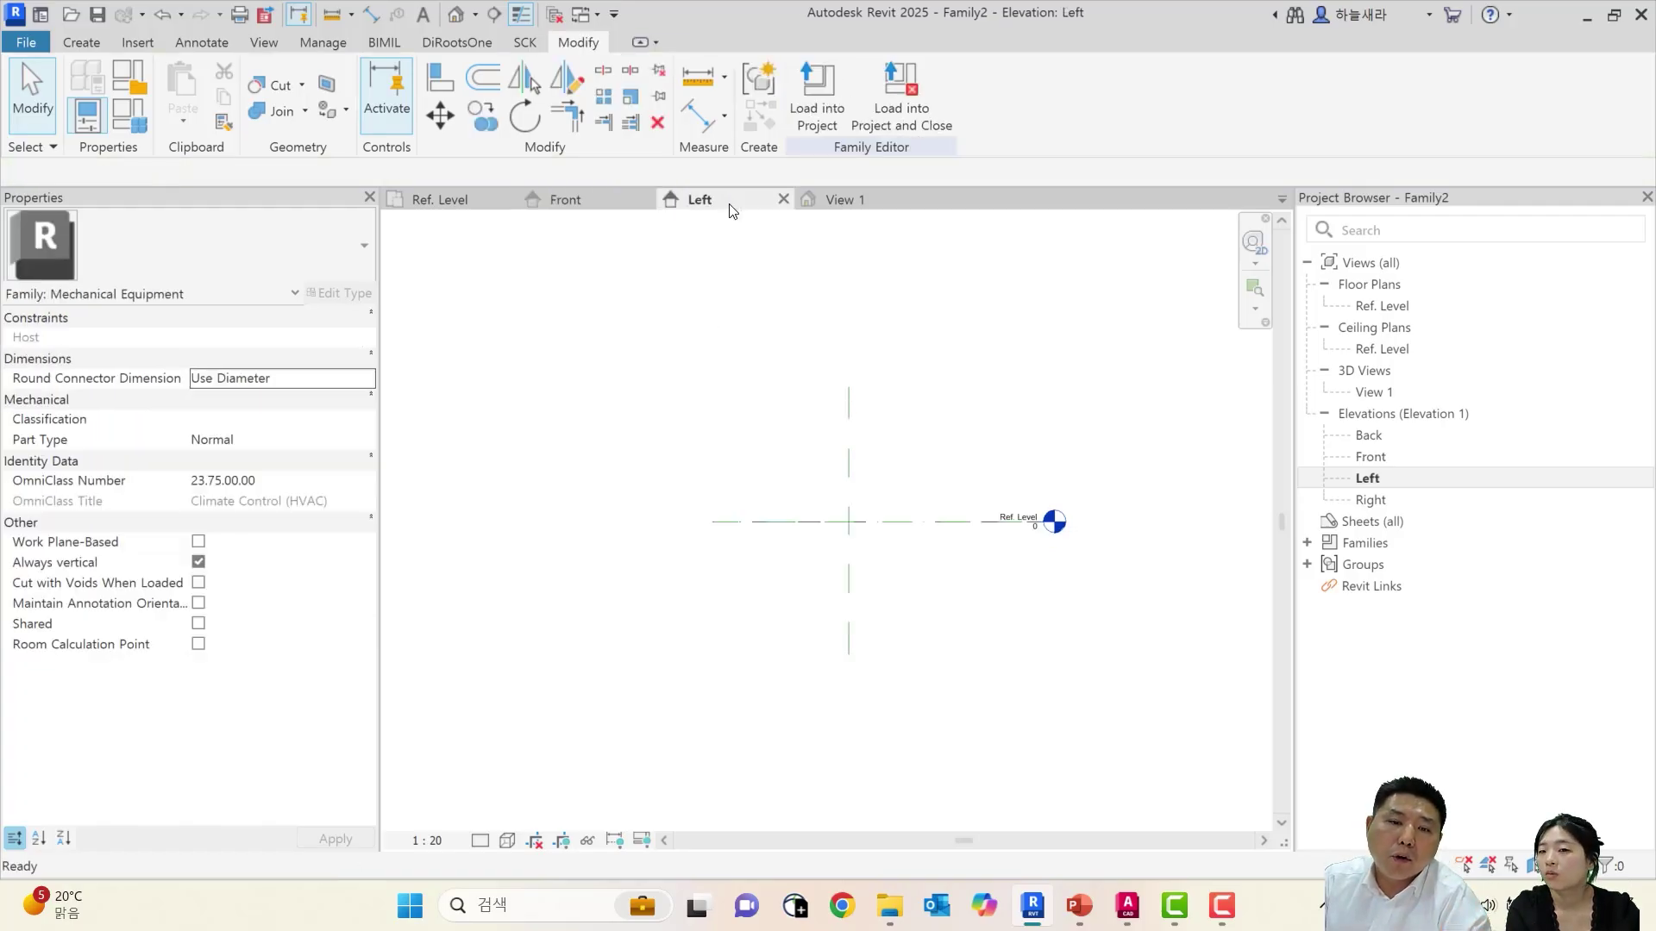
scroll(1005, 515, "up", 1)
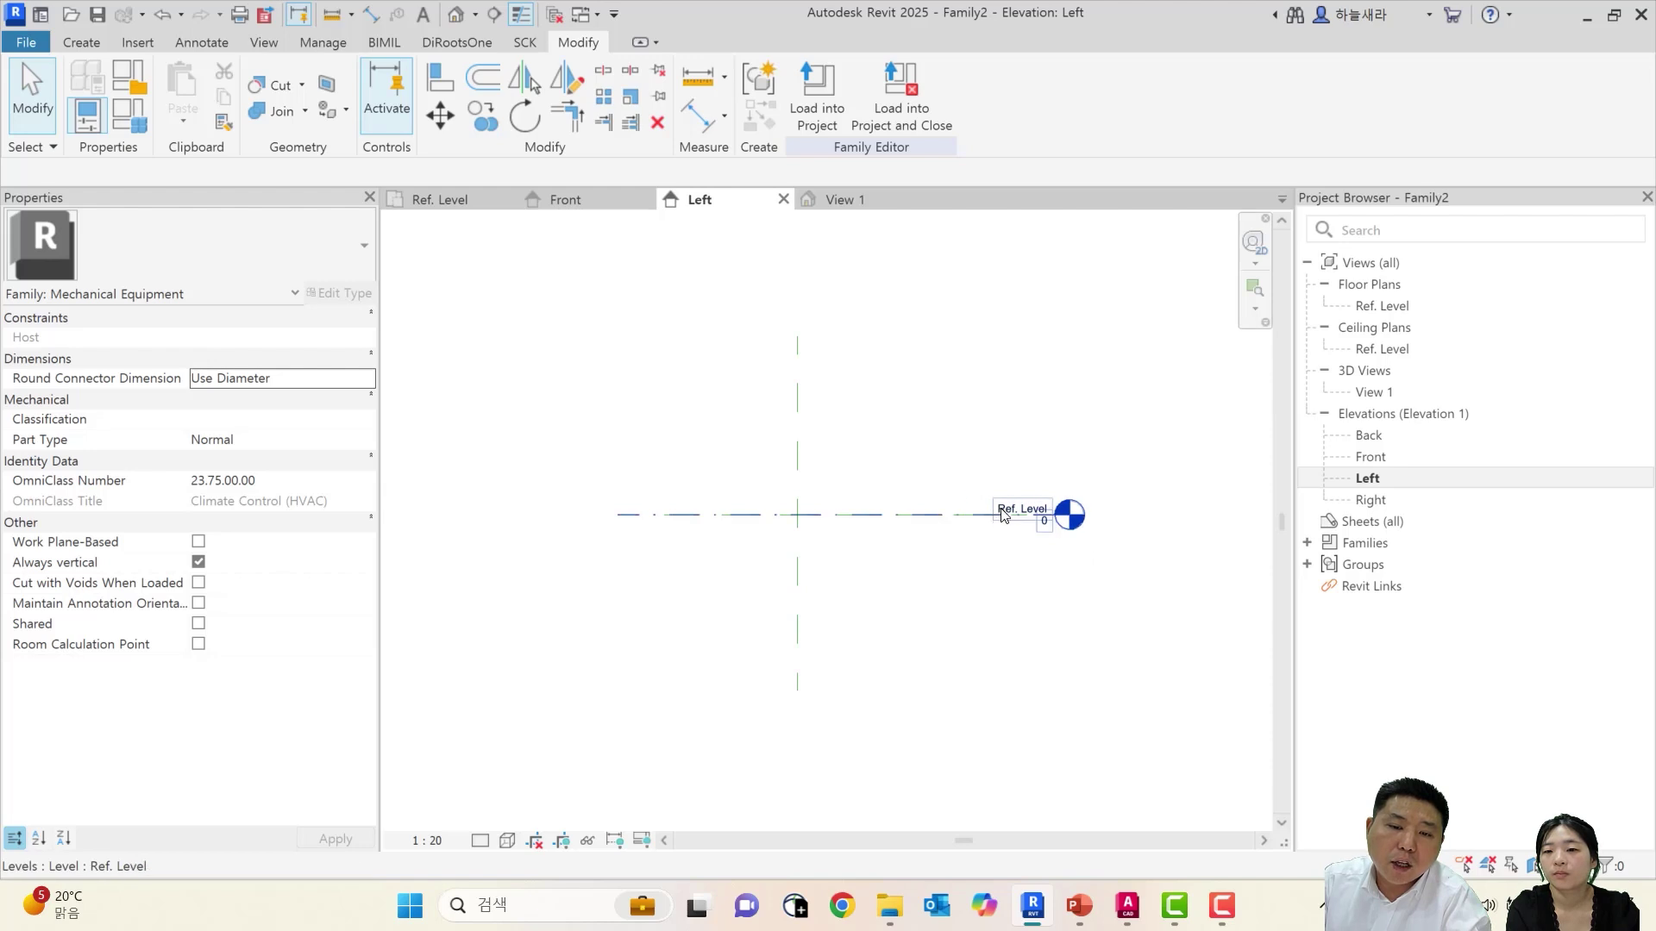
left_click(556, 207)
left_click(700, 204)
left_click(560, 203)
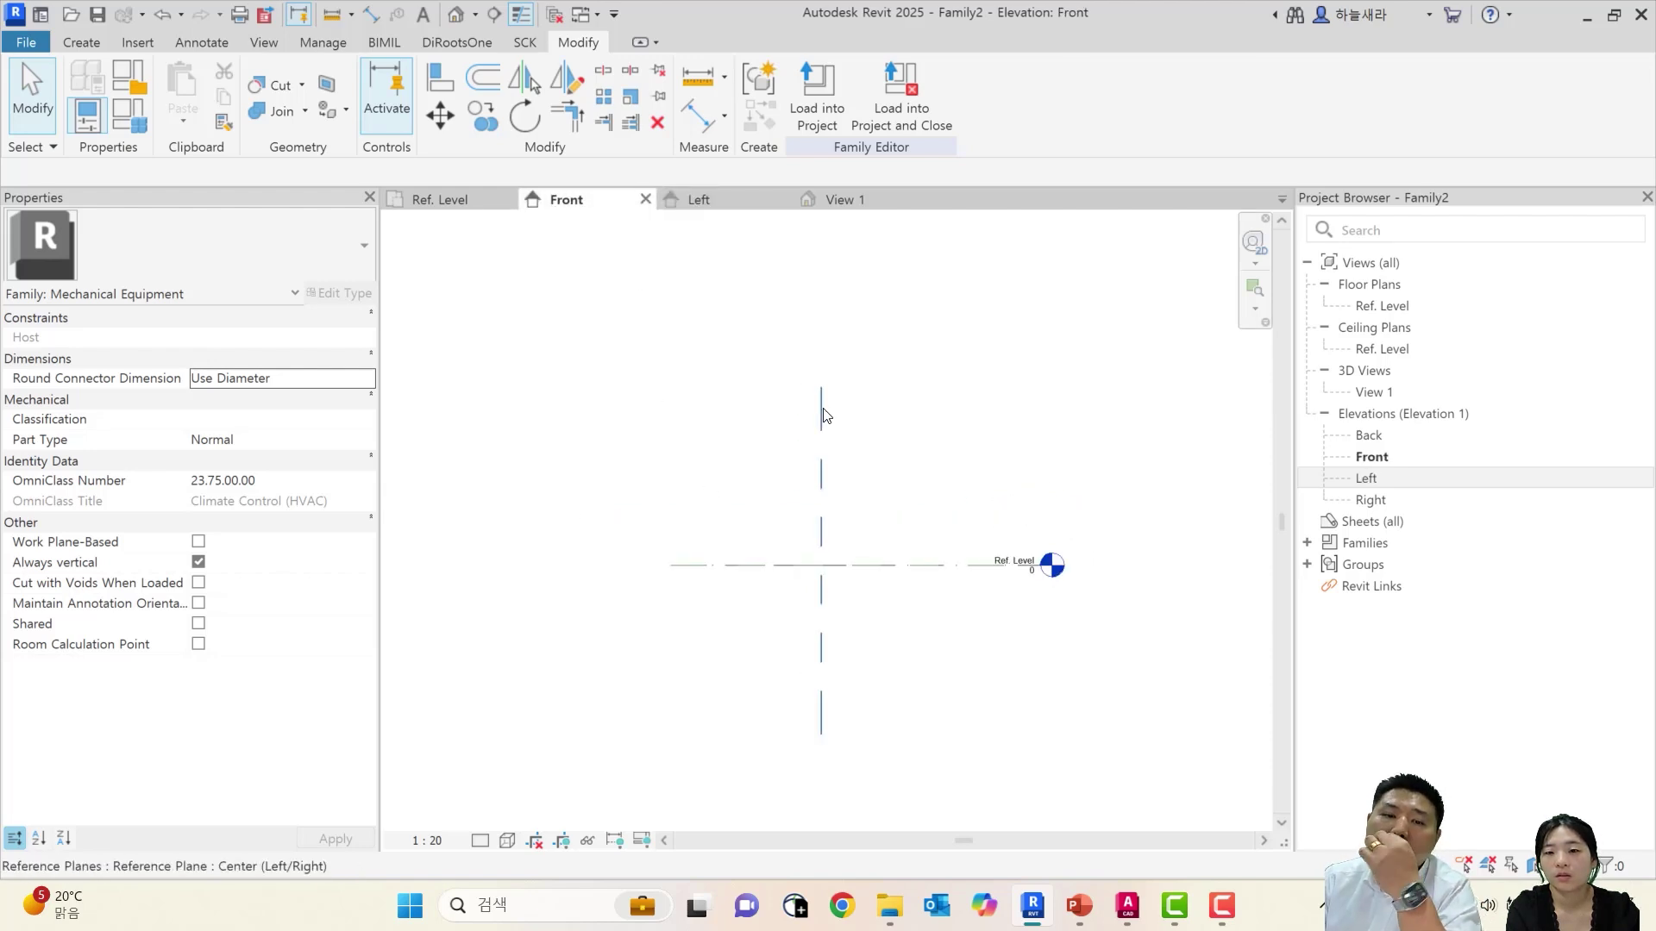
left_click(821, 416)
left_click(444, 202)
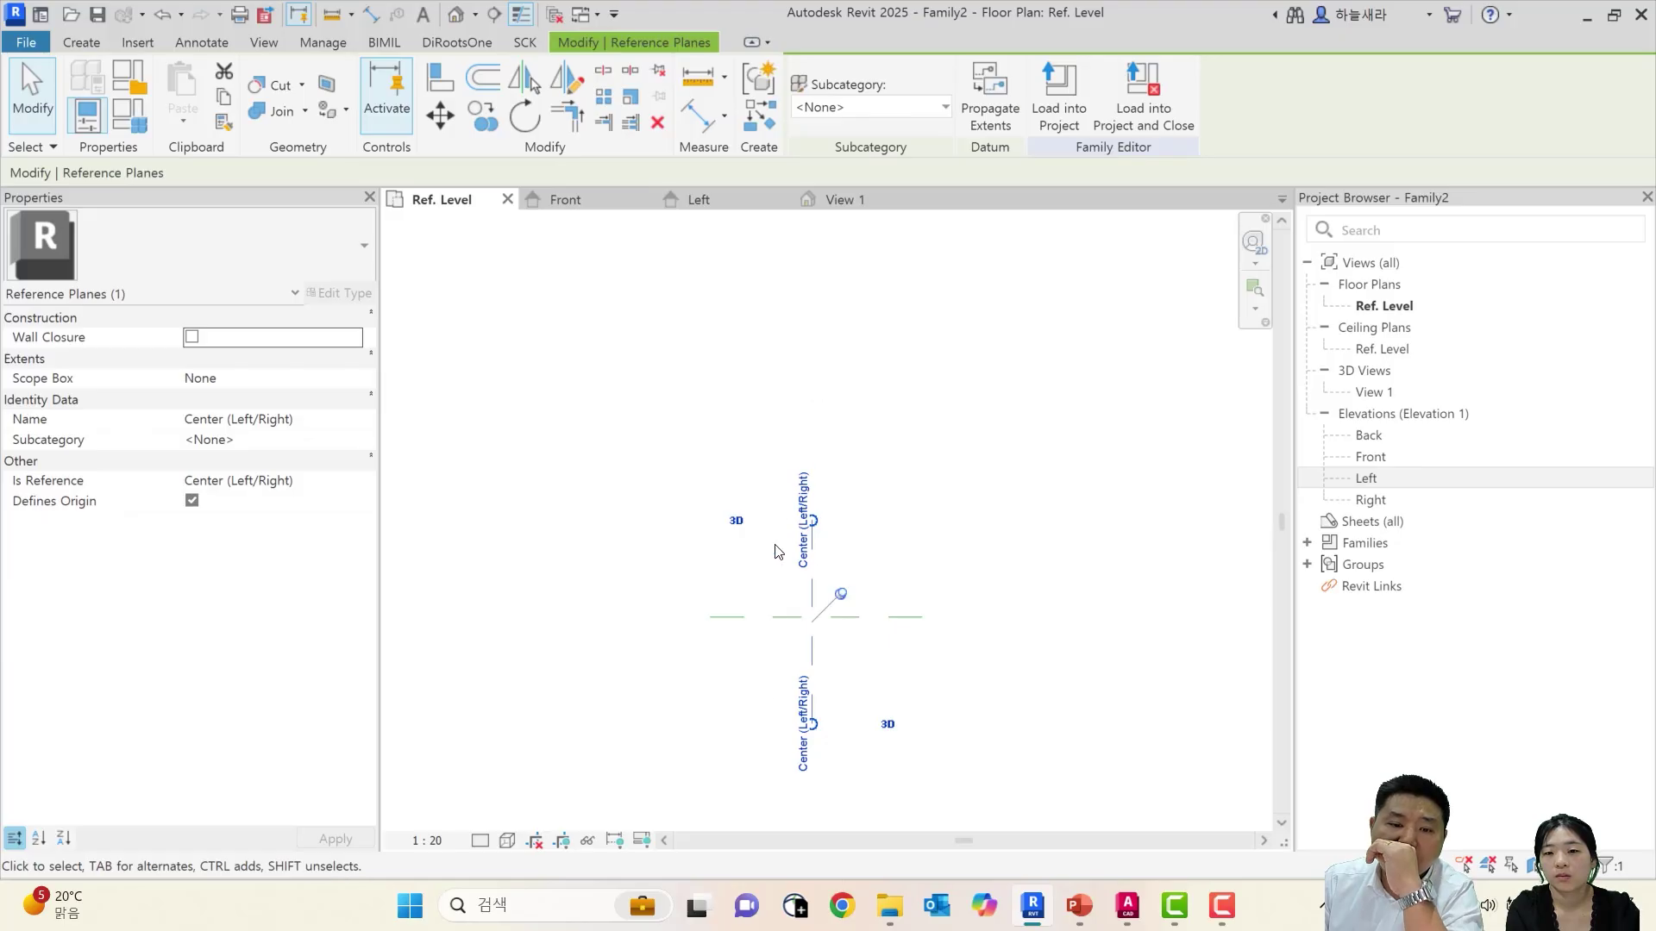
Select the Center (Front/Back) reference plane in the Left elevation and locate the same plane in the Ref. Level view
left_click(739, 422)
left_click(698, 200)
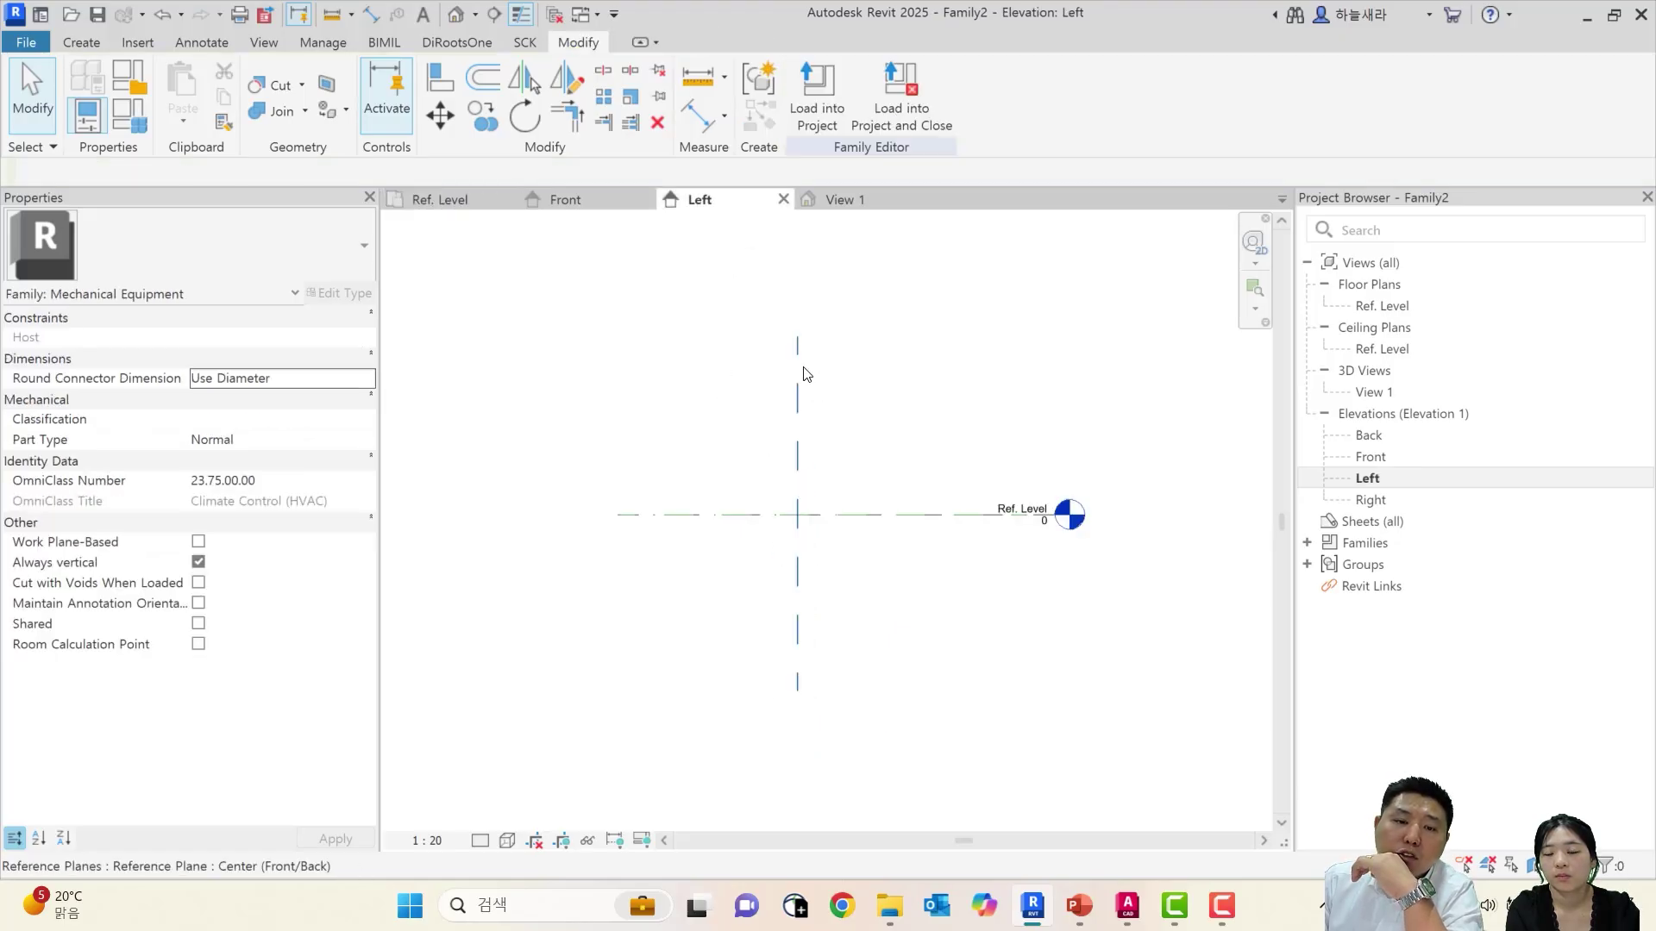
left_click(792, 373)
left_click(442, 199)
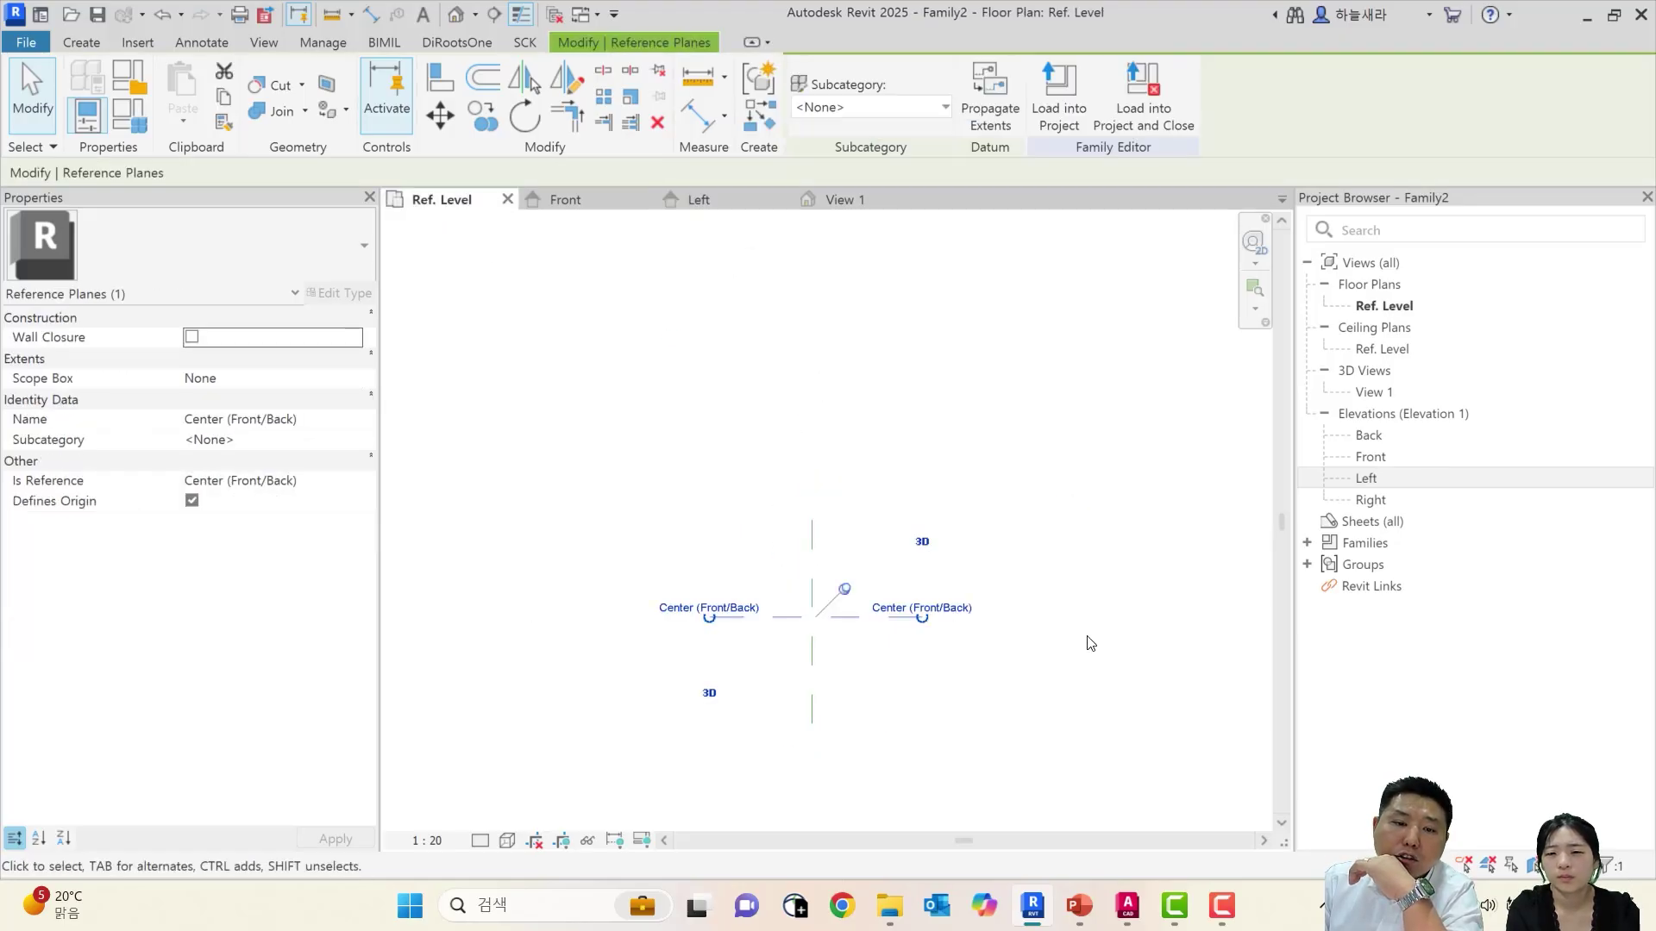
left_click(1056, 490)
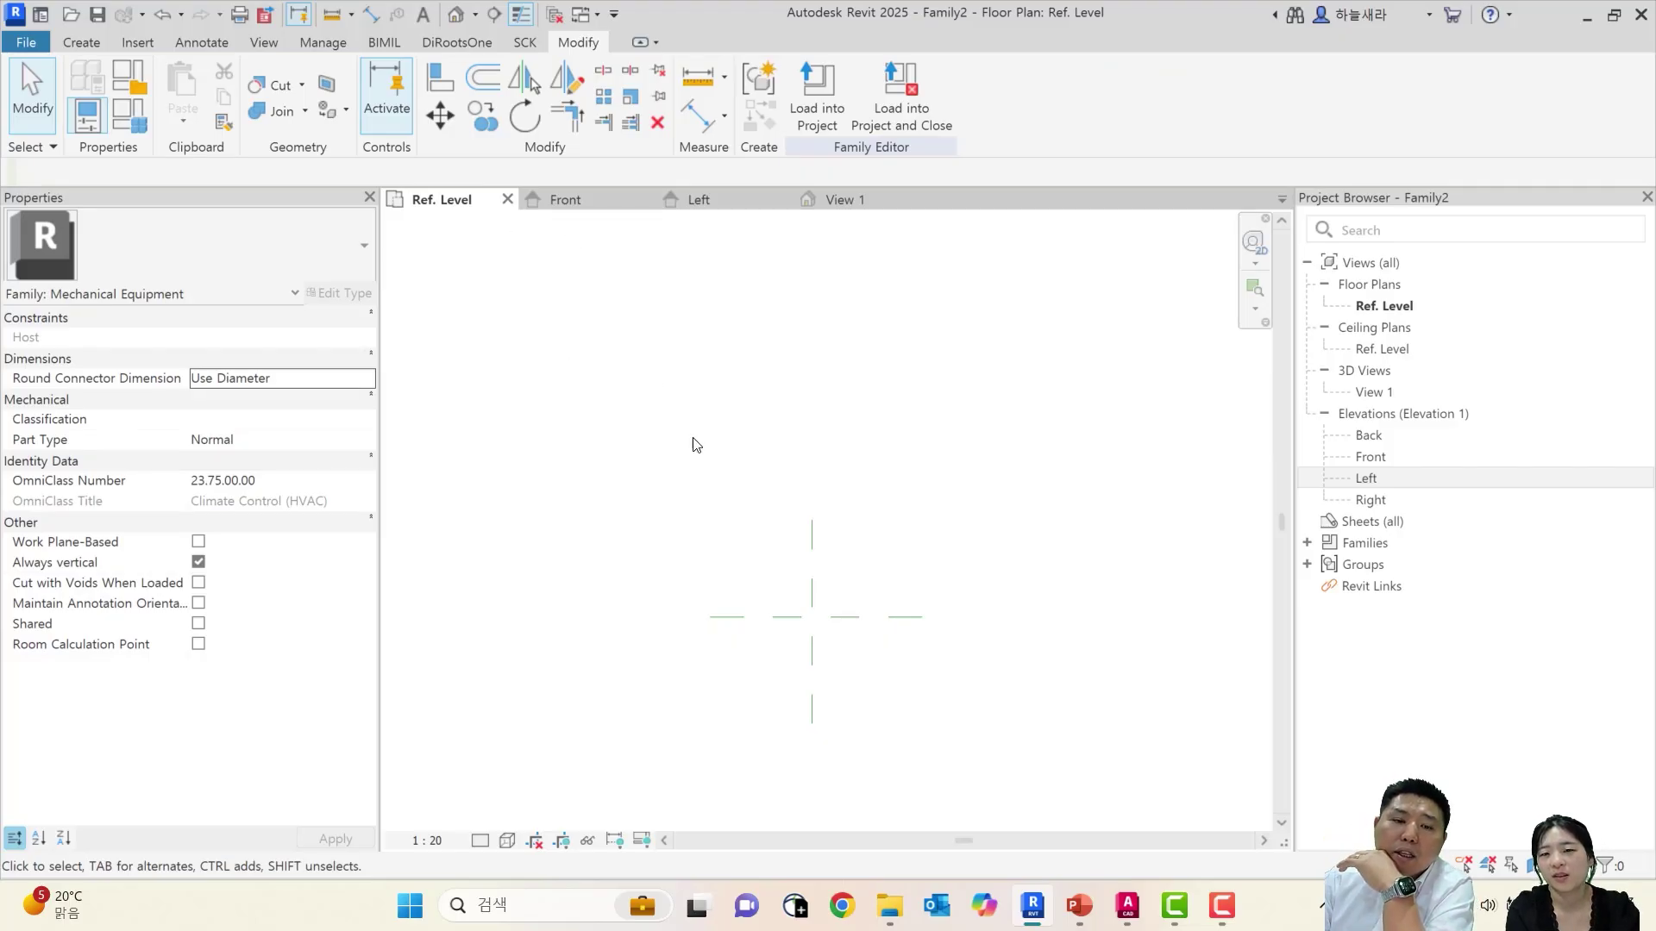
Inspect the imported AHU PLAN.dwg and AHU FRONT.dwg in Ref. Level and compare them with AHU Detail.dwg in AutoCAD
middle_click_drag(813, 521, 827, 396)
scroll(850, 470, "down", 1)
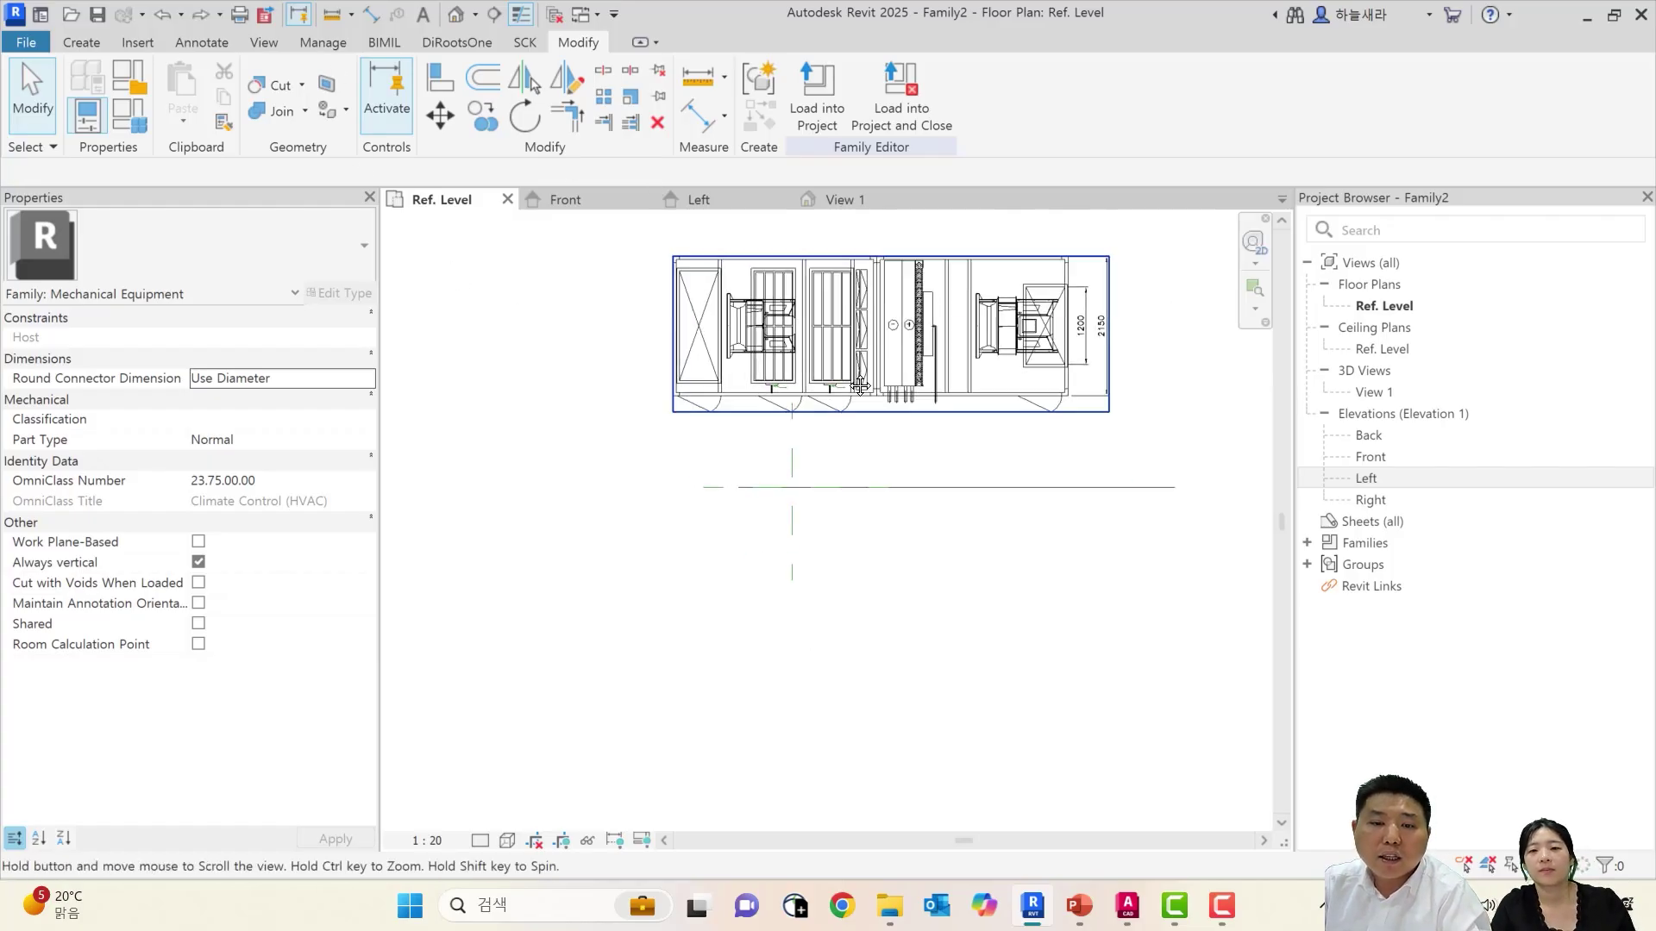
left_click(956, 347)
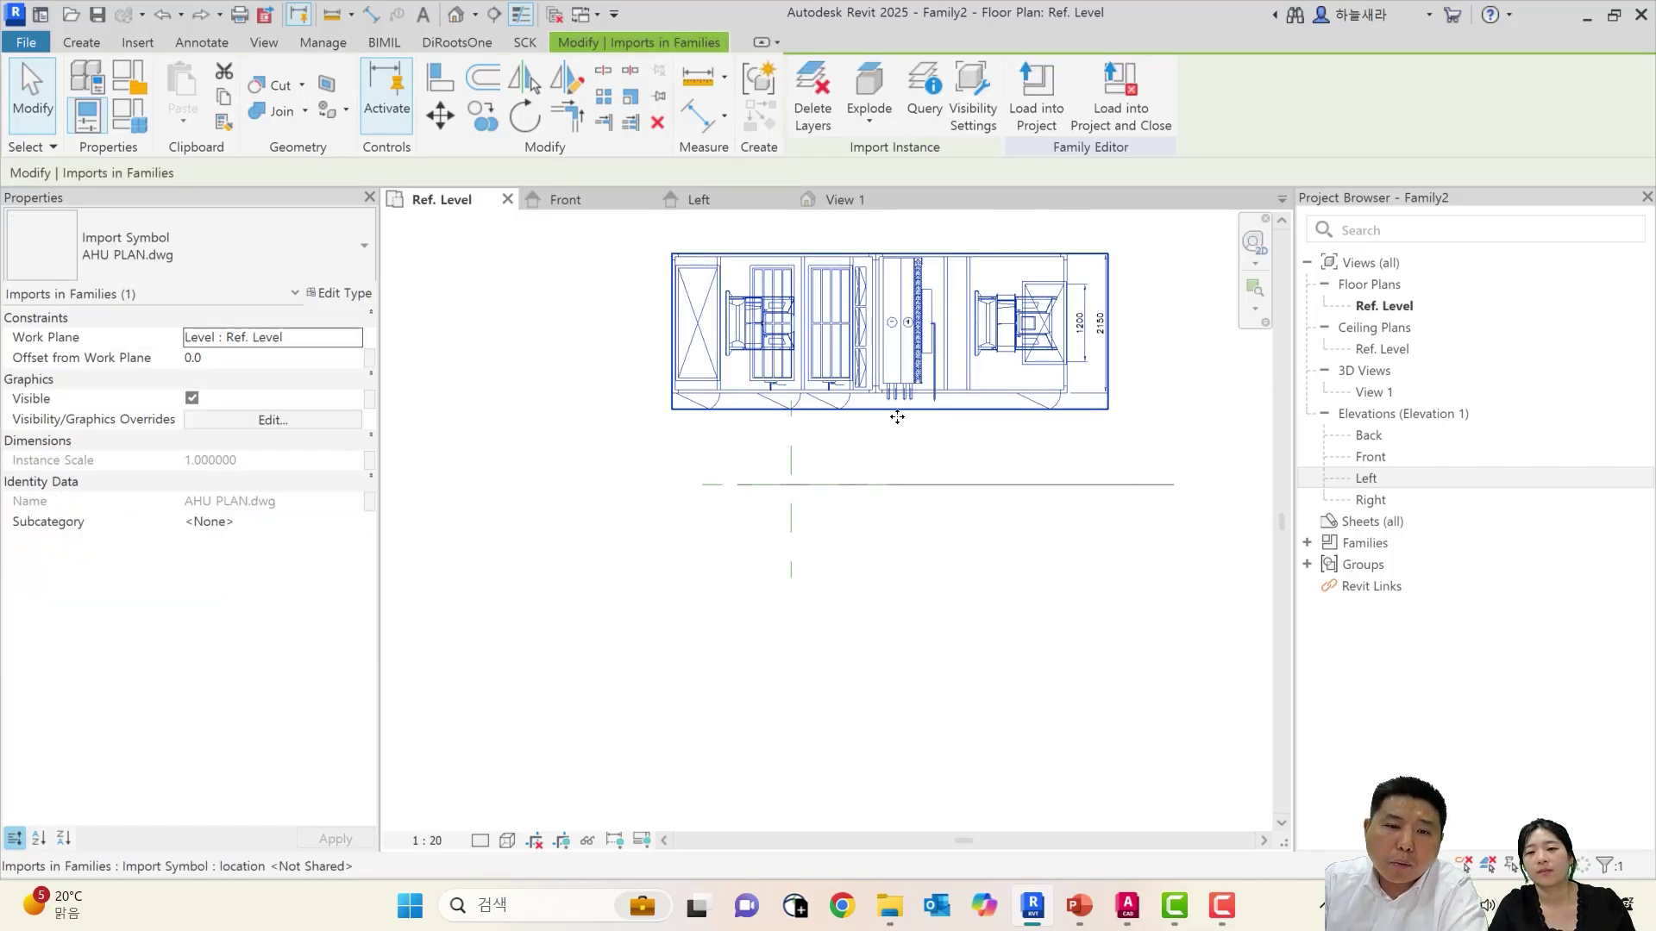
left_click(944, 485)
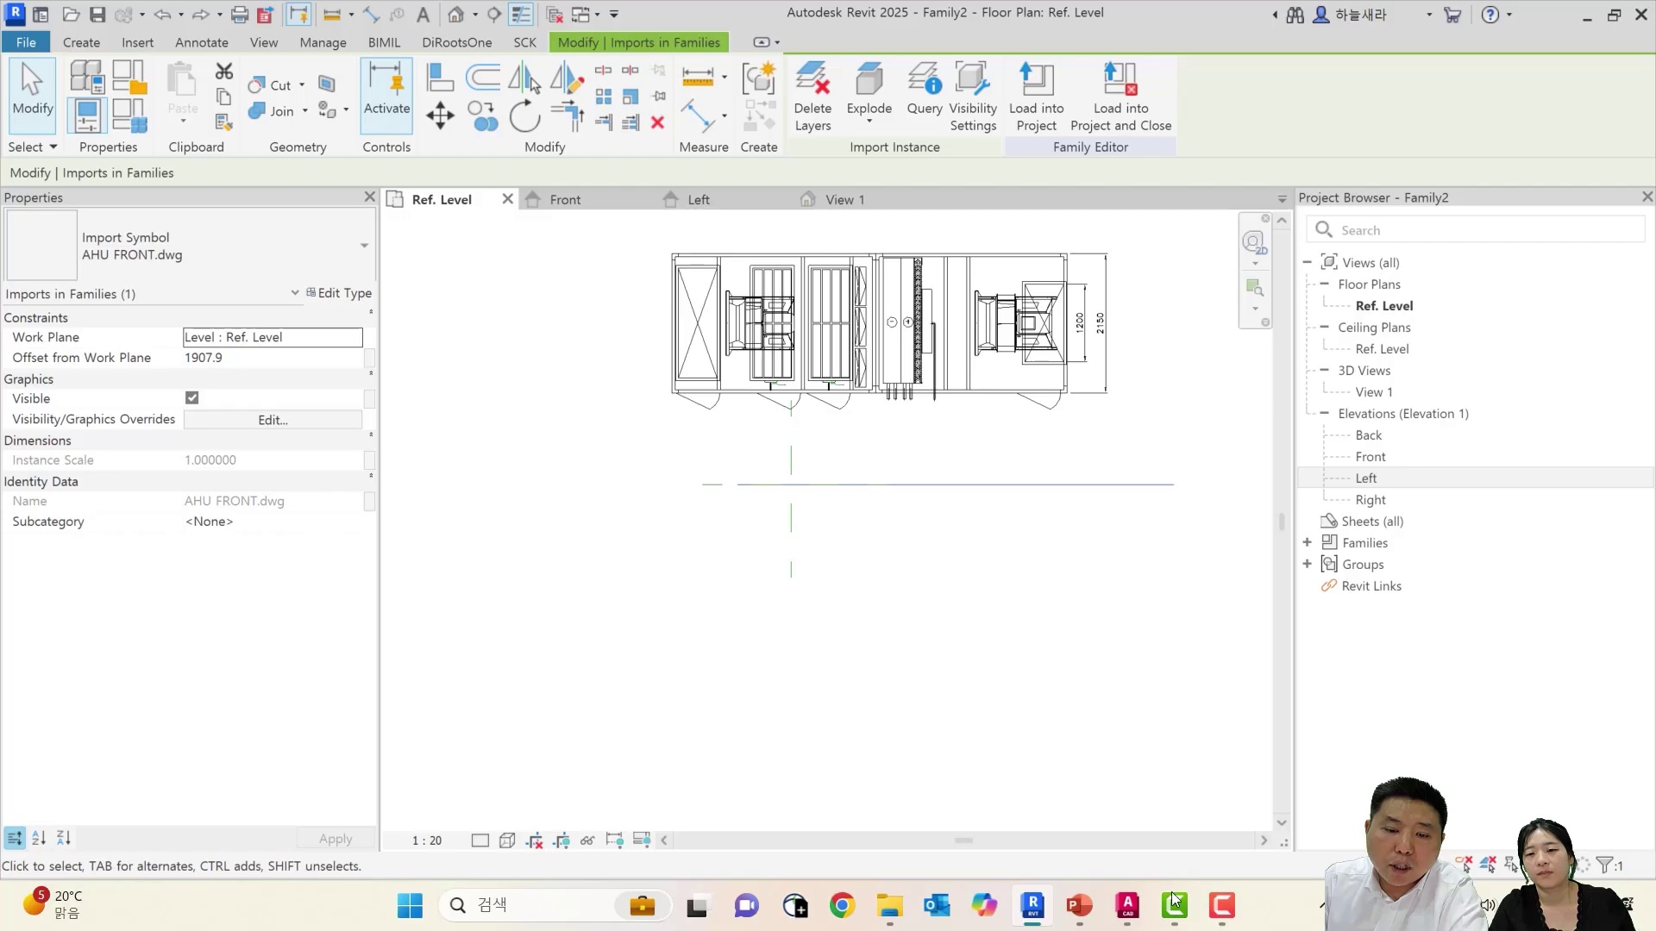
left_click(1127, 906)
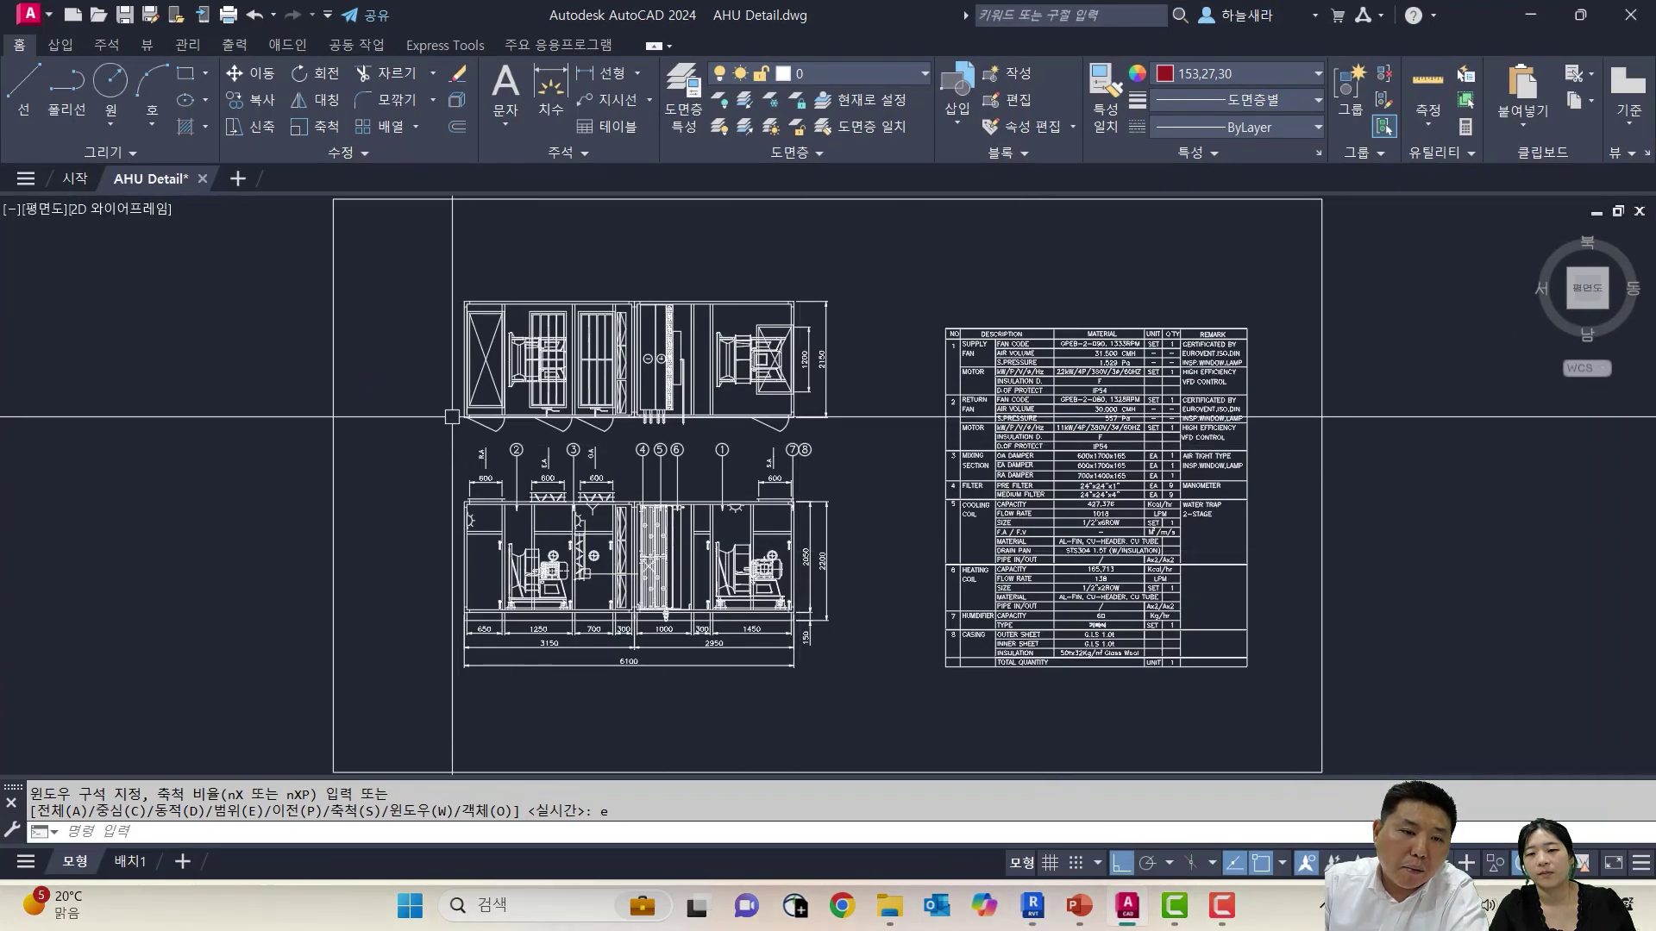
left_click(1523, 19)
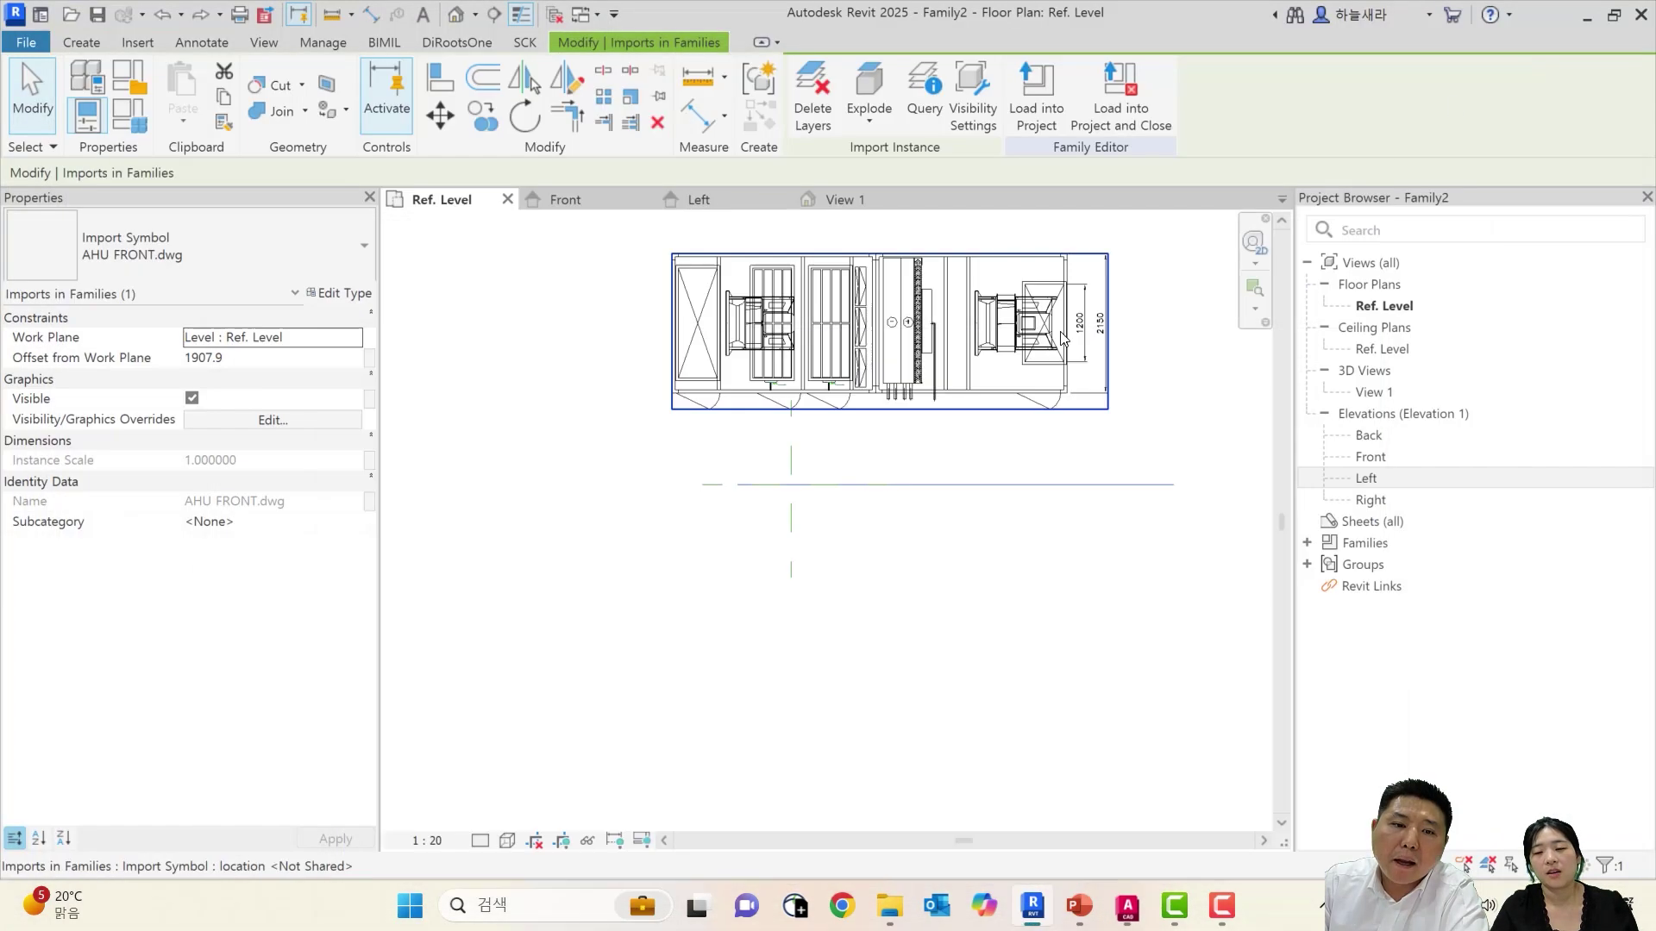
middle_click_drag(862, 420, 862, 421)
key("m")
key("v")
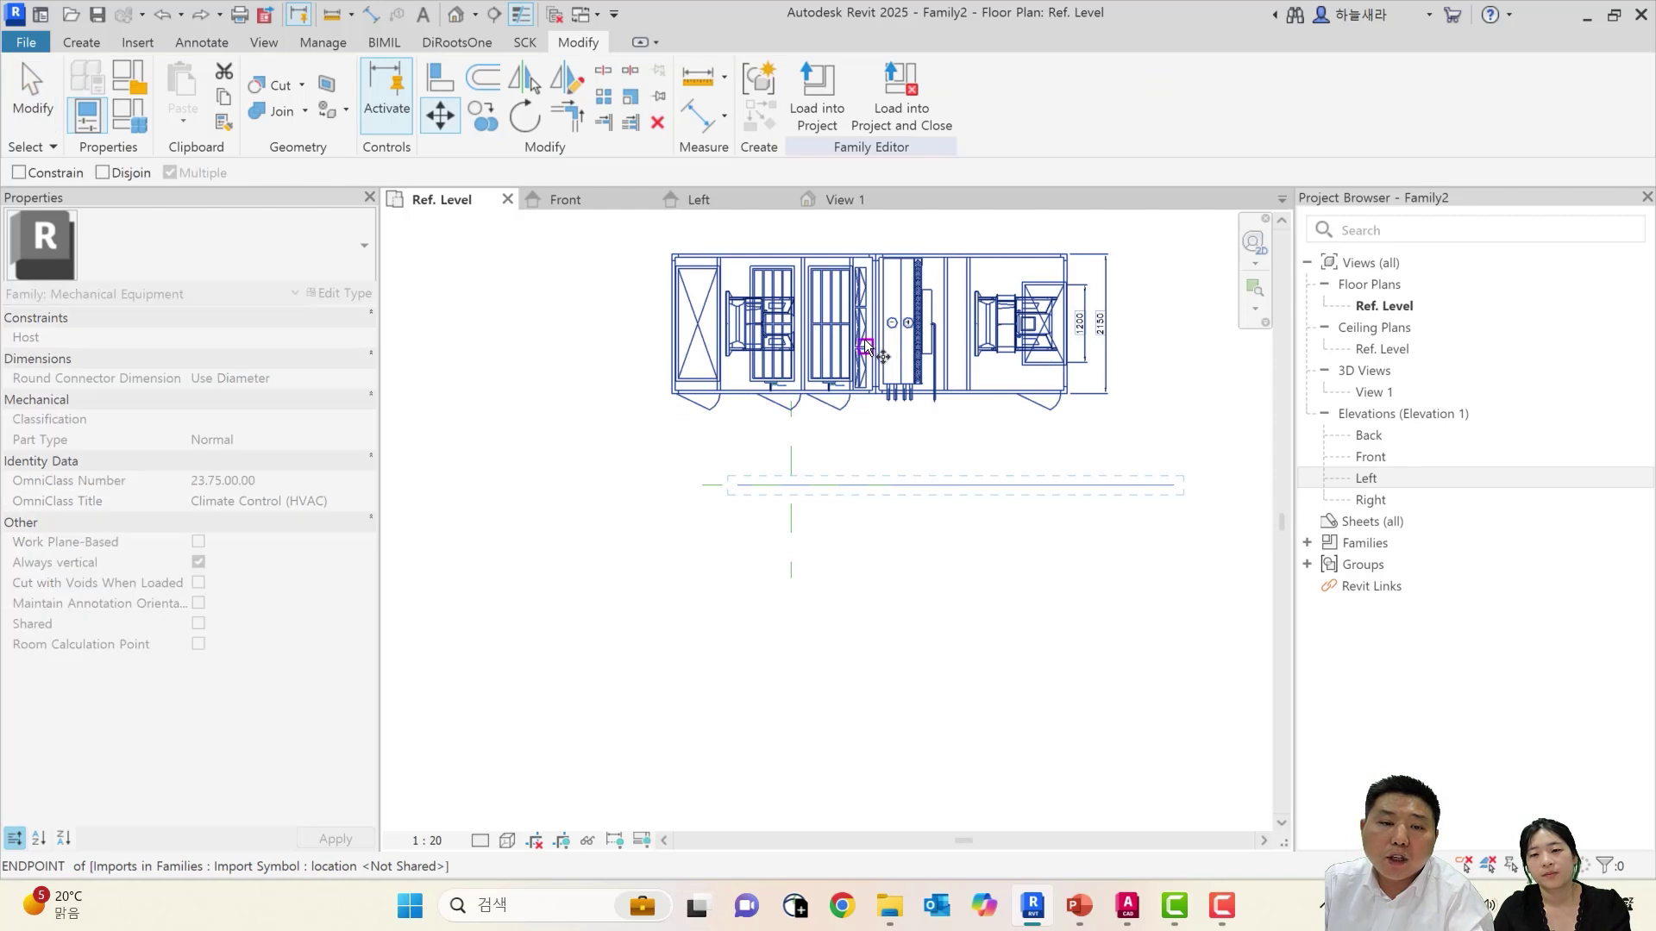
key("Escape")
key("Escape")
Move the AHU PLAN.dwg import so the midpoint of its left edge lies on the intersection of the two center reference planes
left_click(759, 326)
scroll(673, 338, "up", 3)
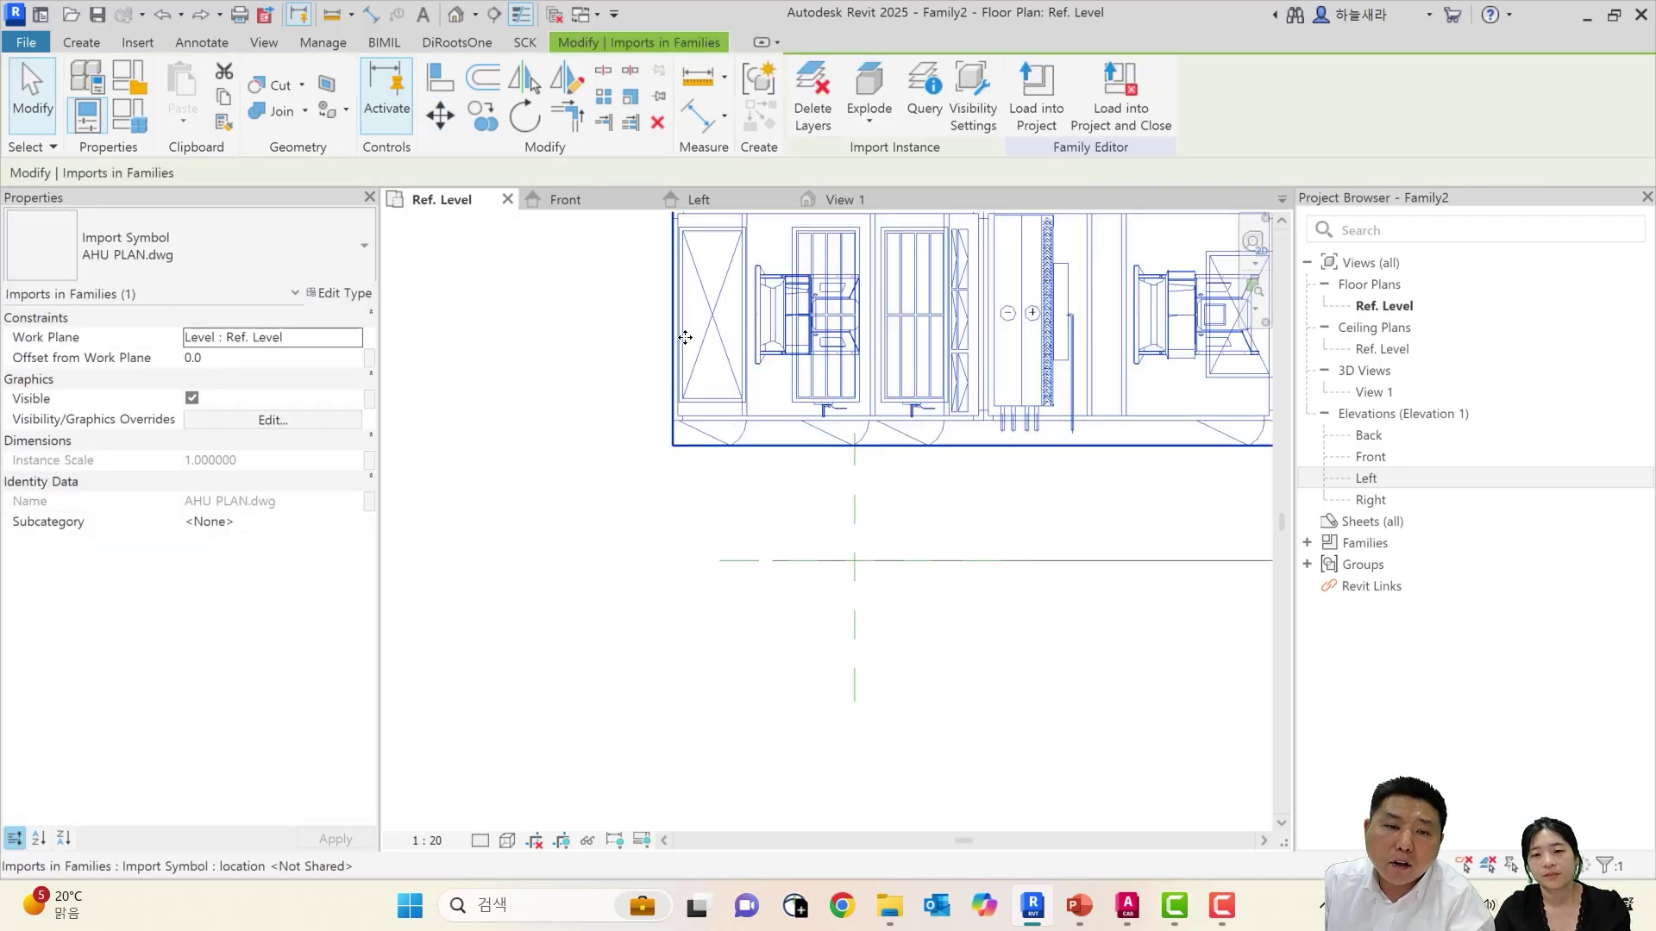
scroll(801, 555, "down", 1)
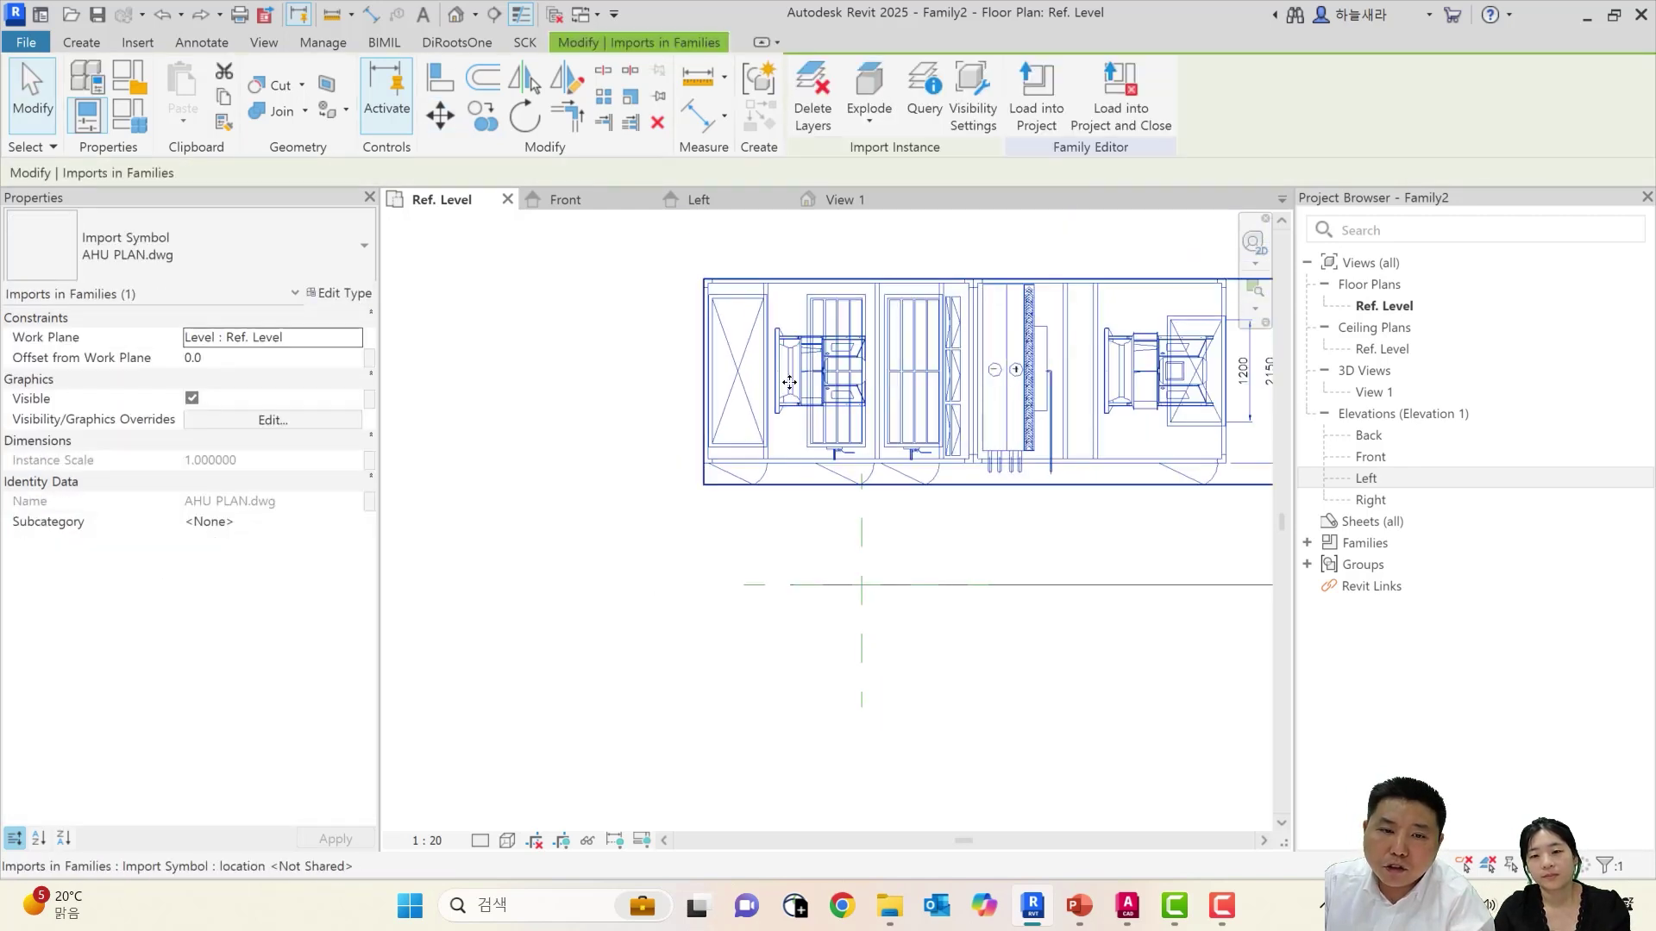
key("m")
key("v")
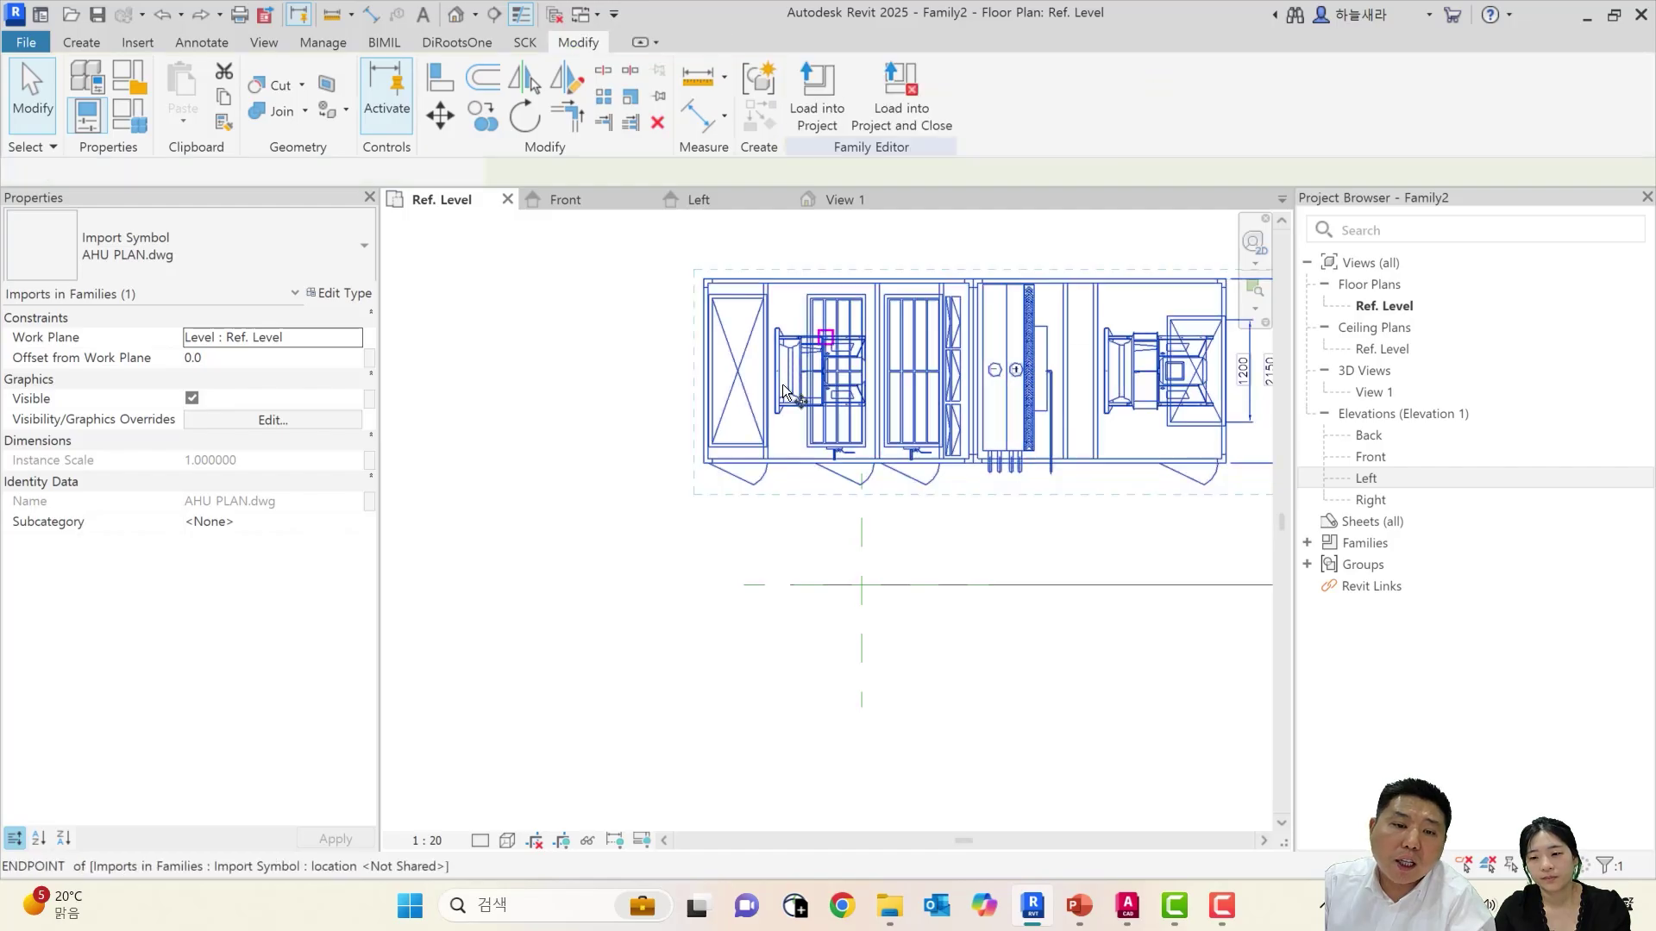
scroll(713, 386, "up", 4)
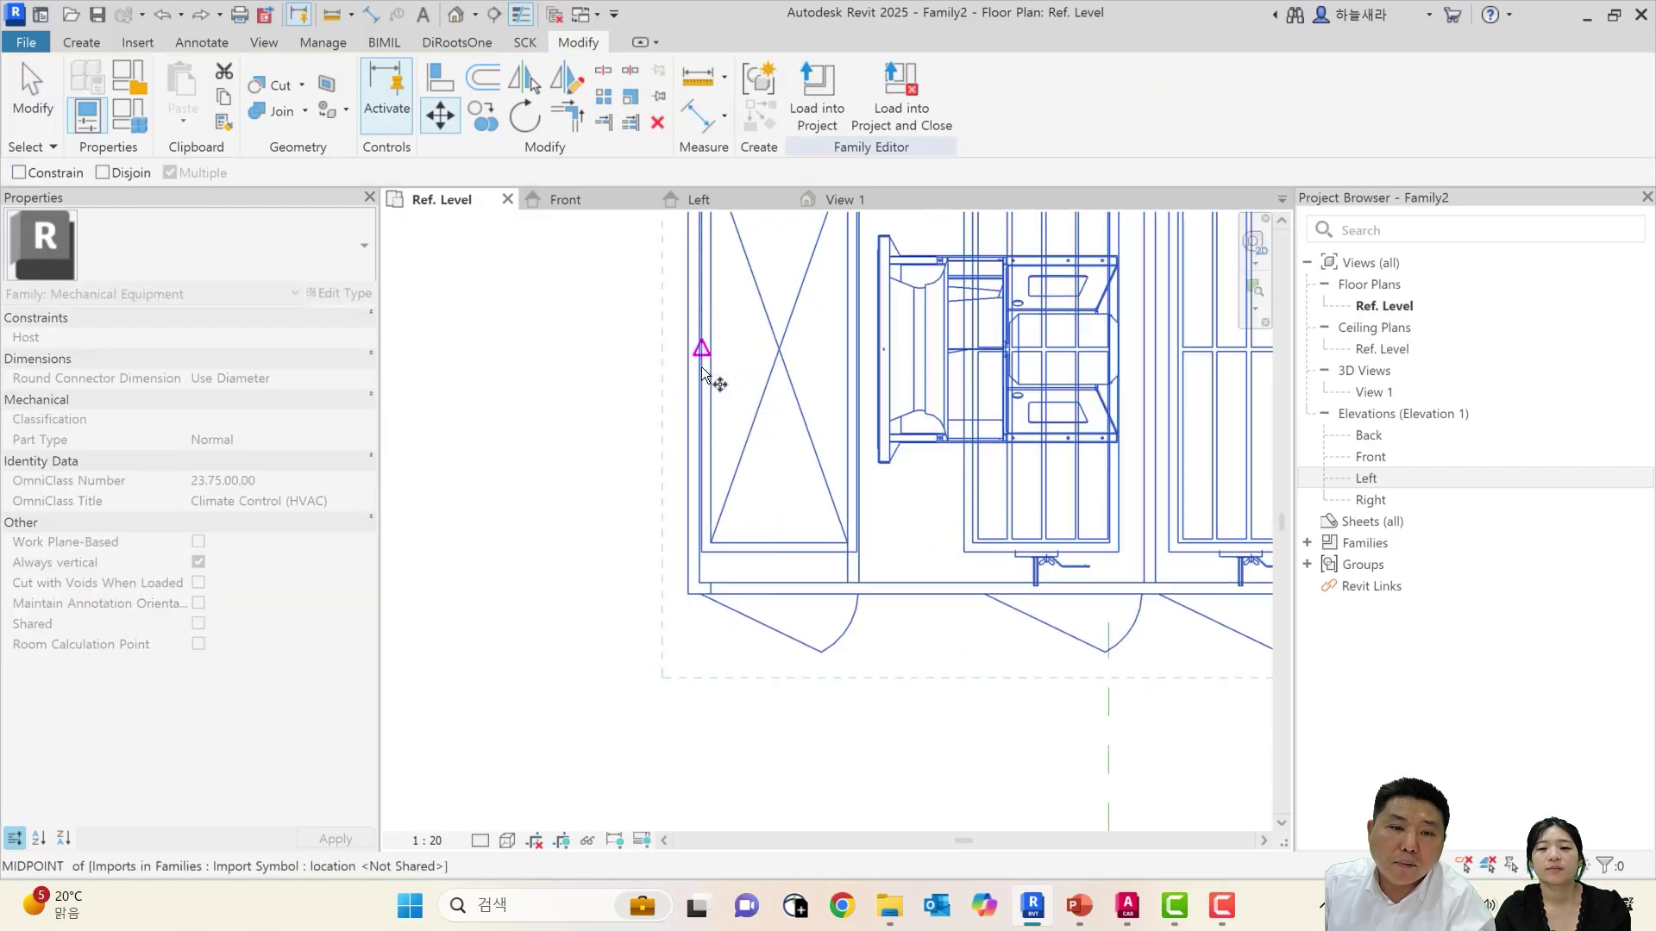
left_click(688, 342)
scroll(776, 414, "down", 3)
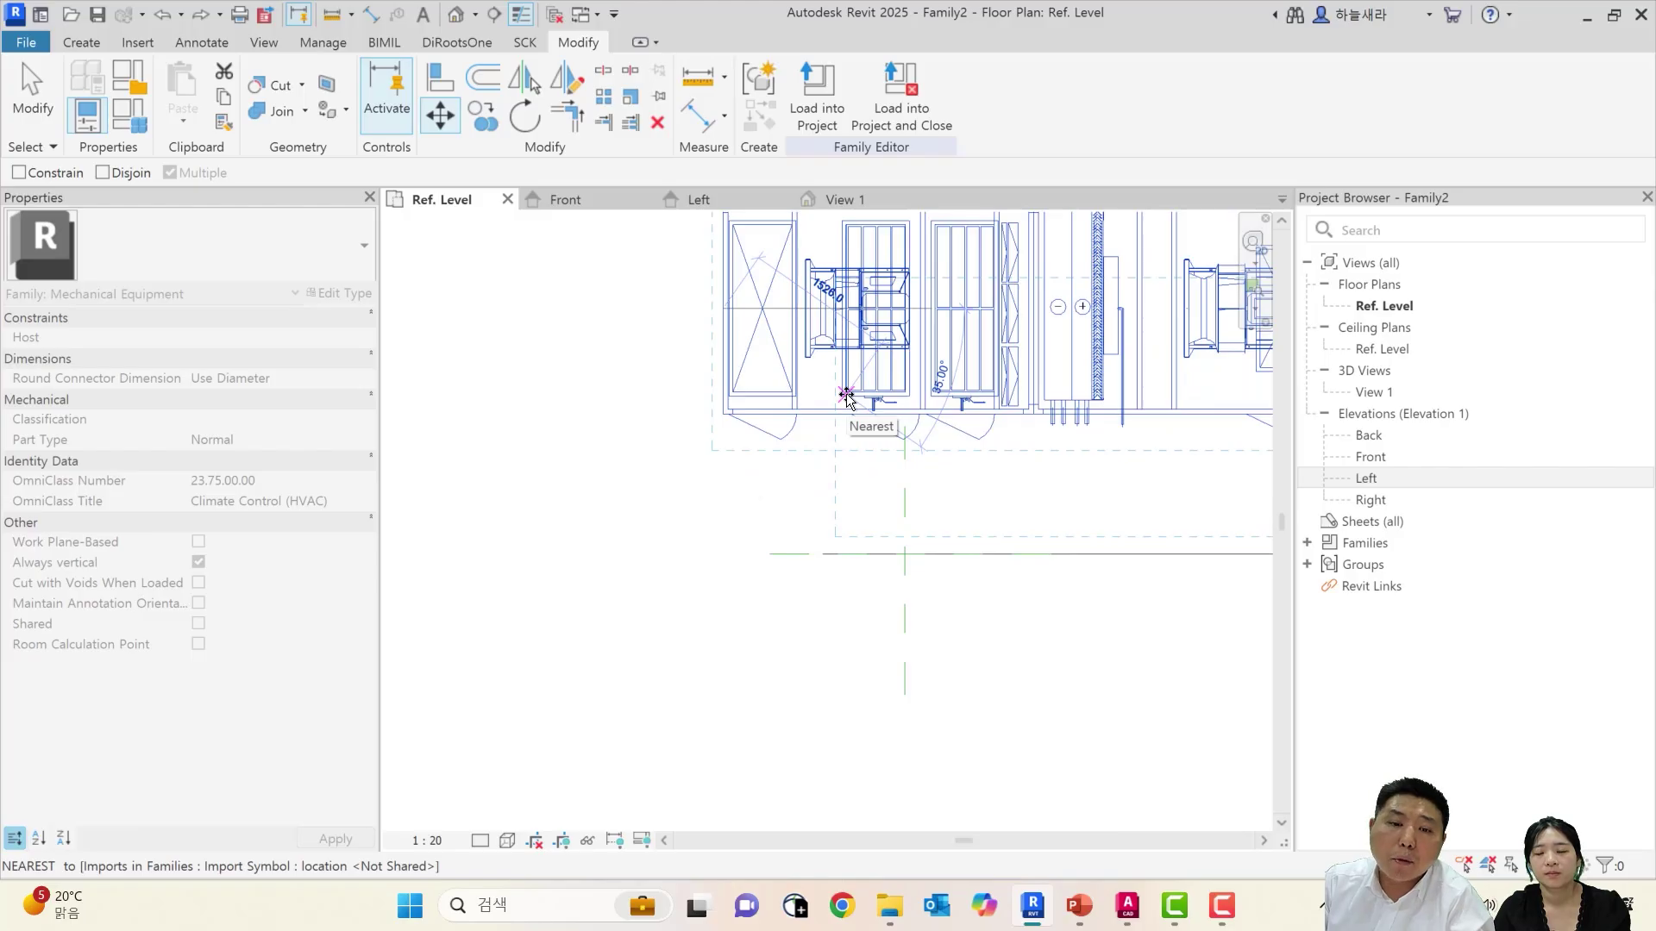
left_click(905, 555)
left_click(931, 401)
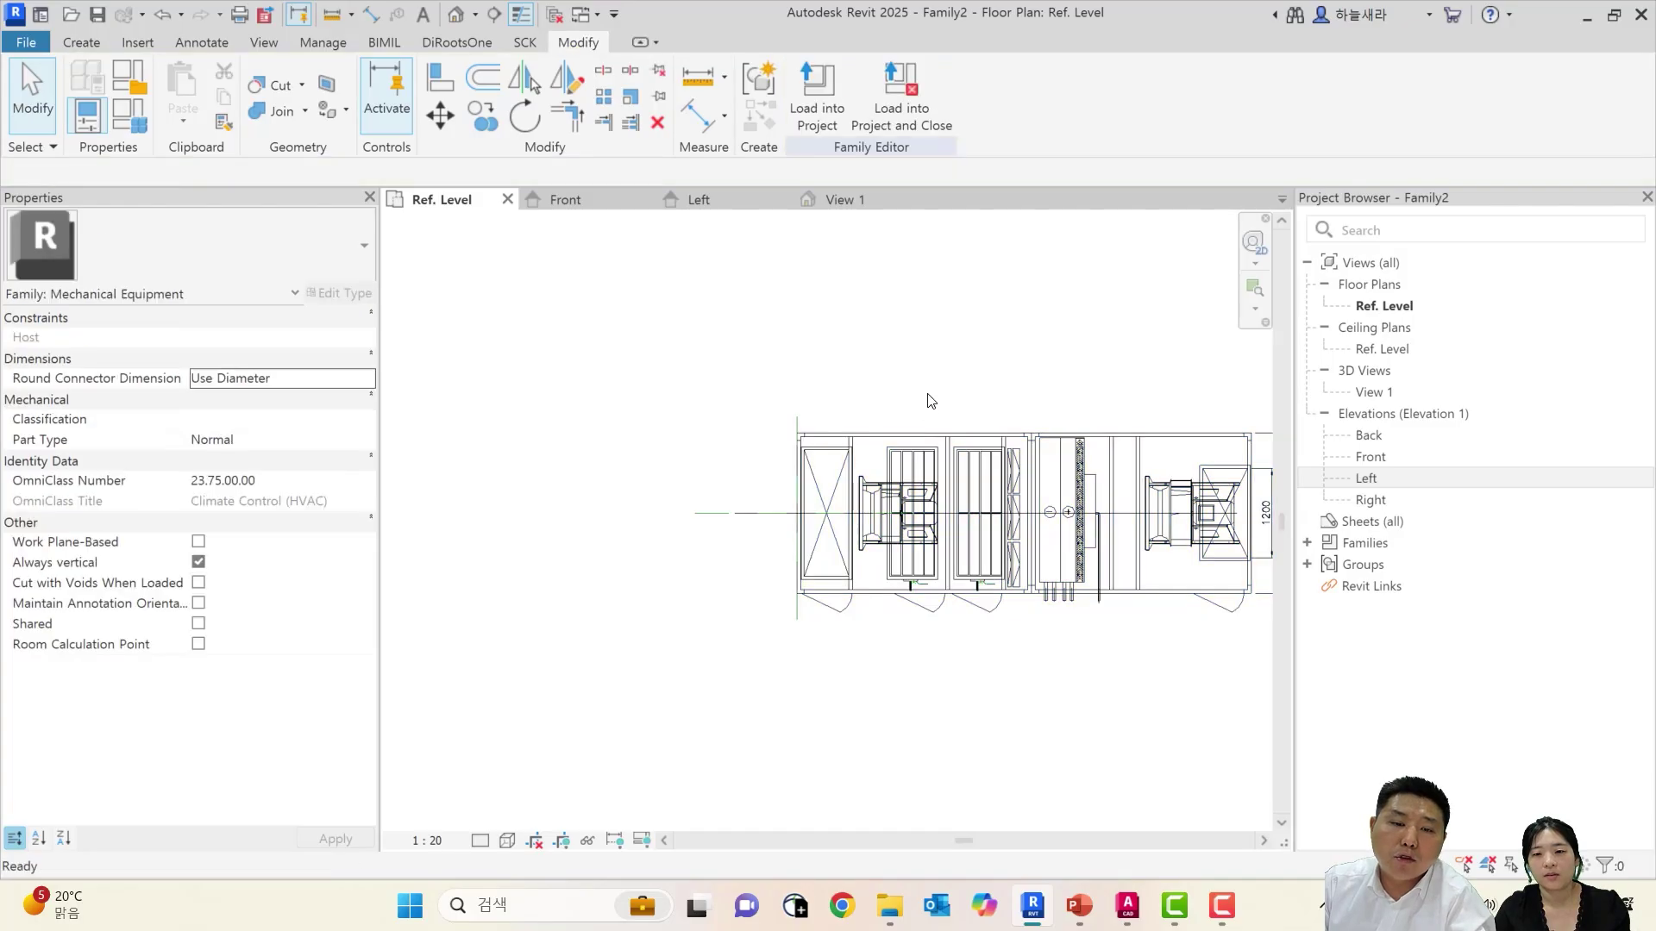
Check the plan's left edge against the Center (Left/Right) reference plane and locate that plane in the Front elevation
left_click(794, 448)
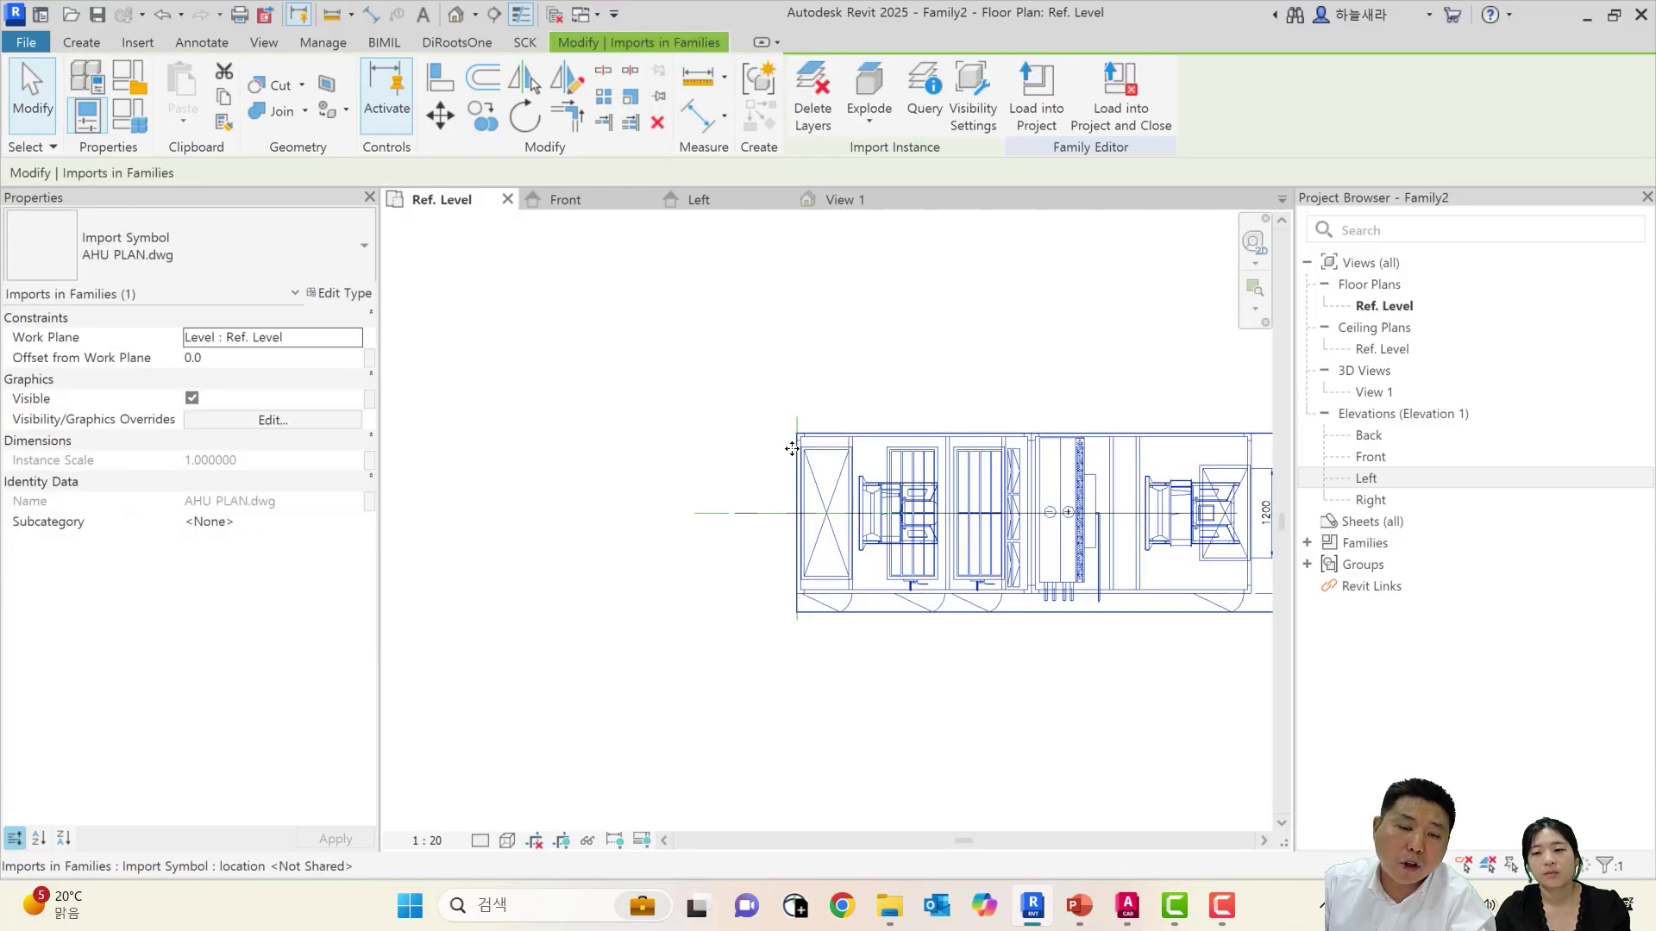
scroll(792, 449, "up", 5)
left_click(804, 742)
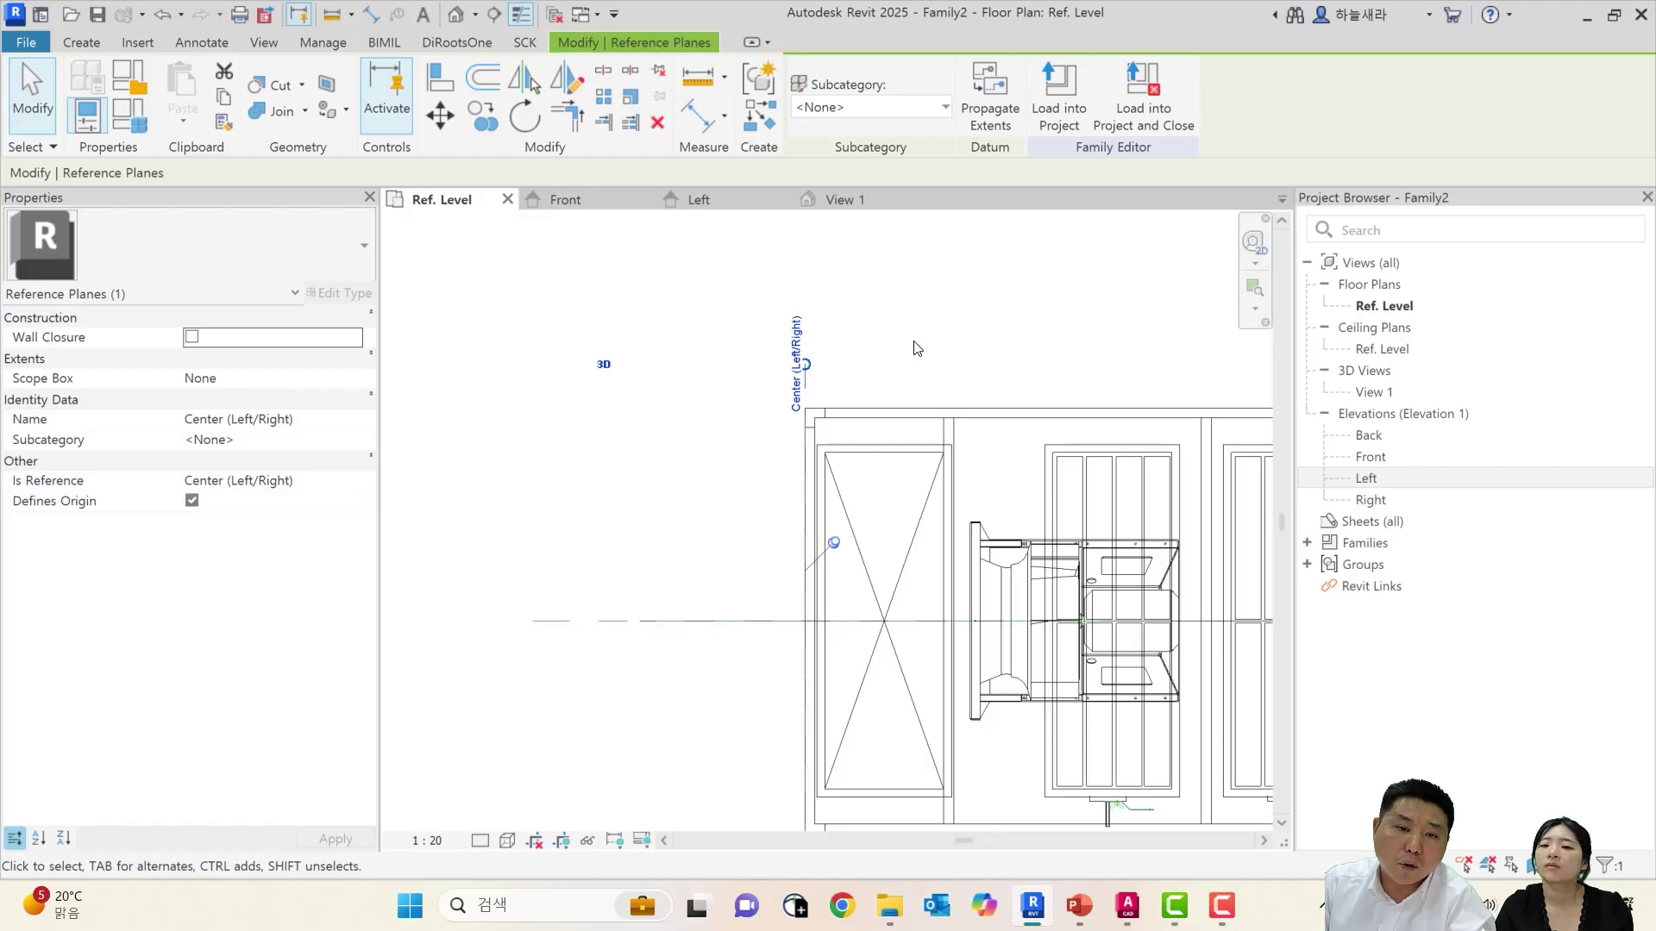
left_click(561, 200)
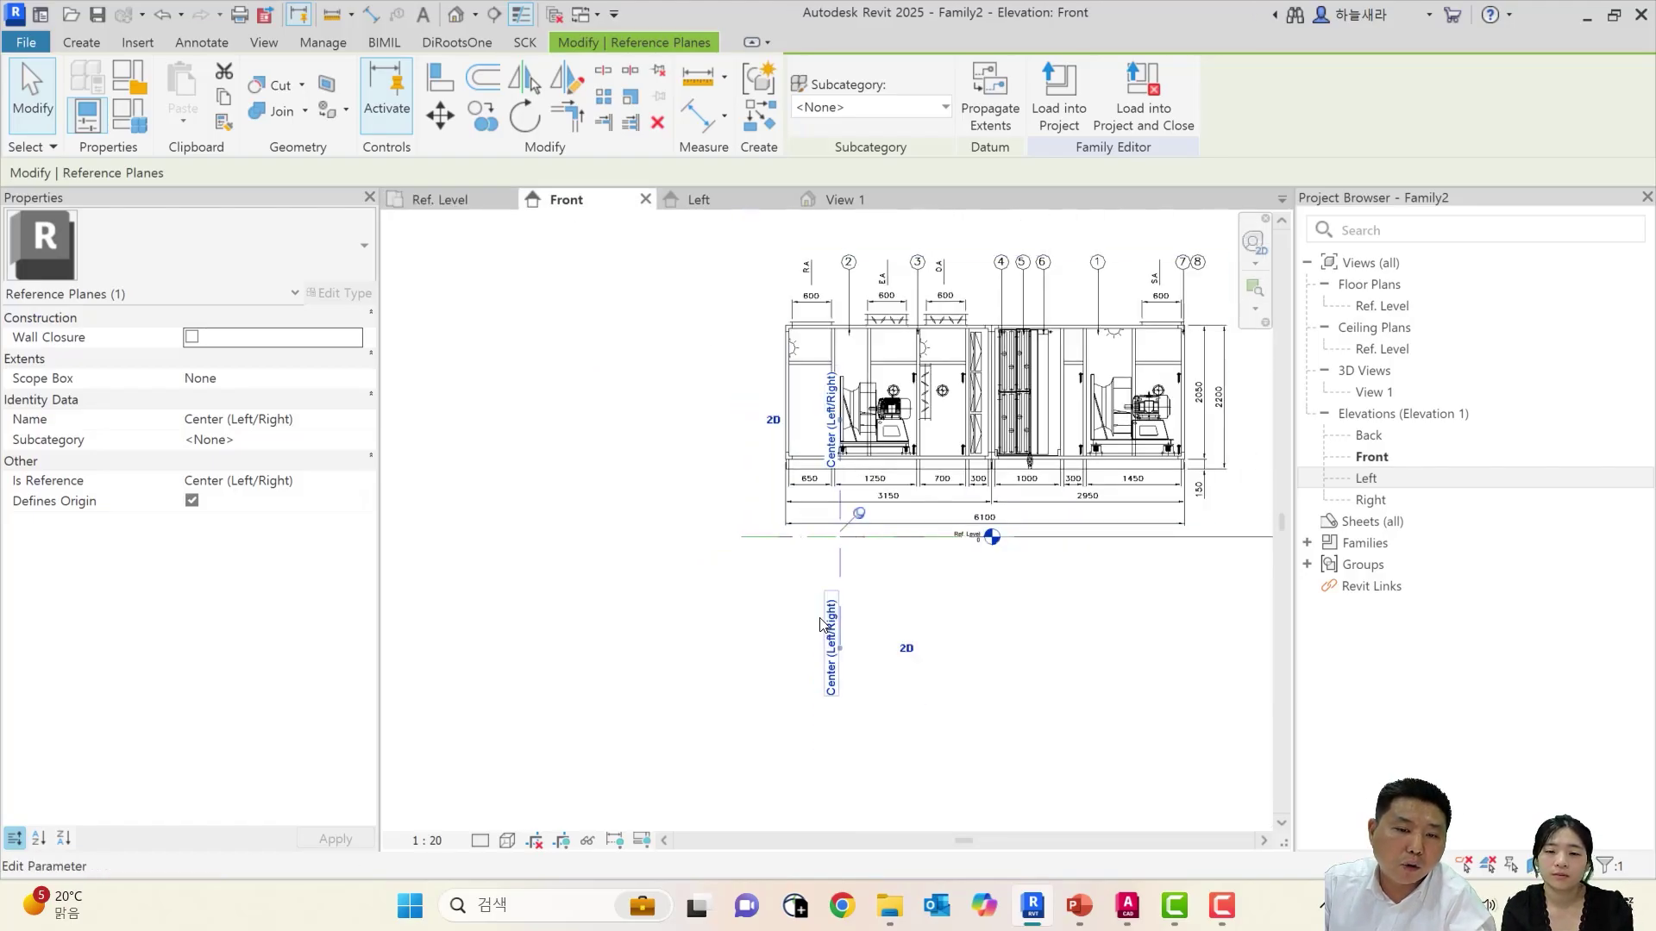
key("Escape")
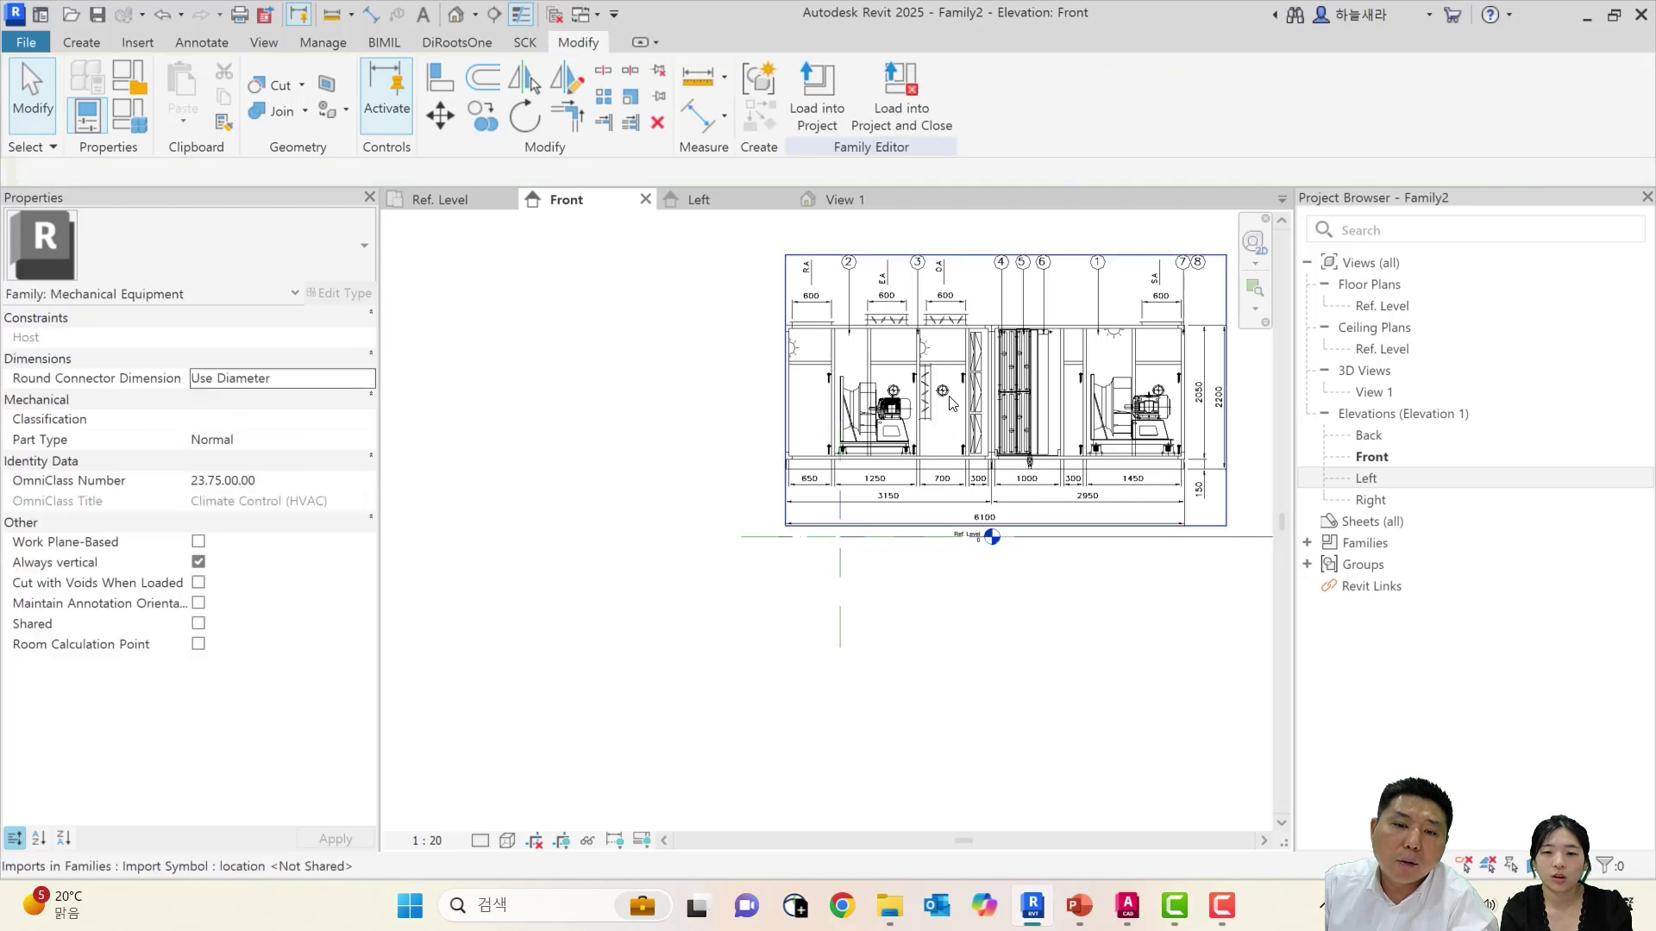
Try to move the AHU FRONT.dwg import sideways by its left edge in the Front elevation
left_click(967, 334)
key("m")
key("v")
scroll(780, 392, "up", 6)
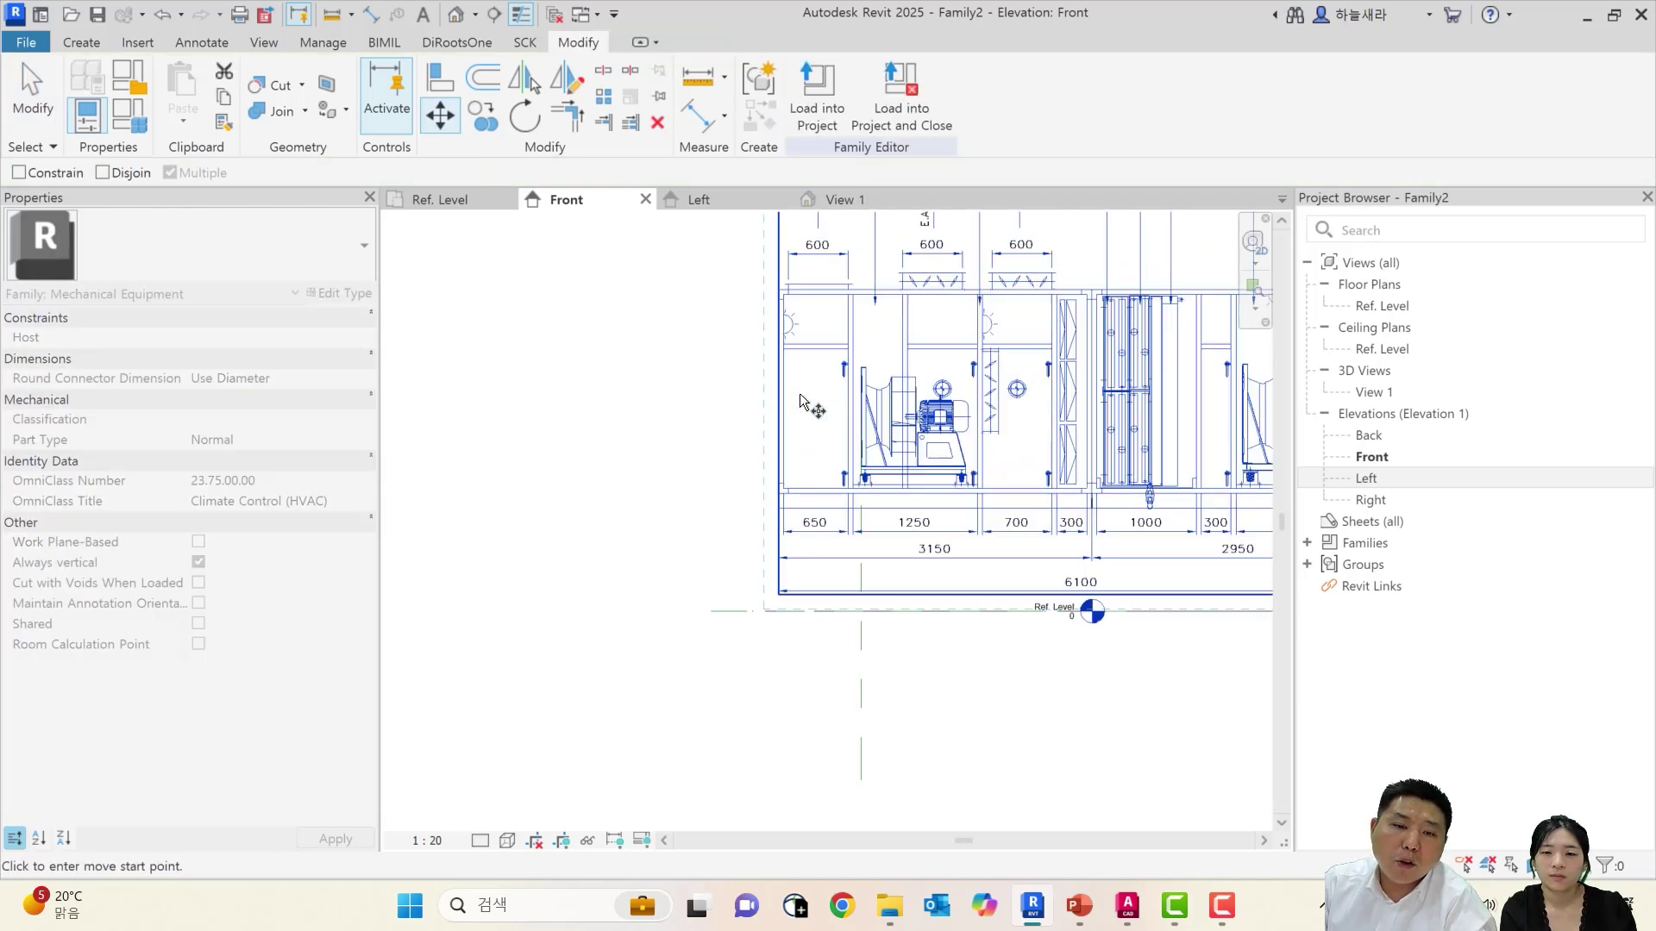
left_click(759, 402)
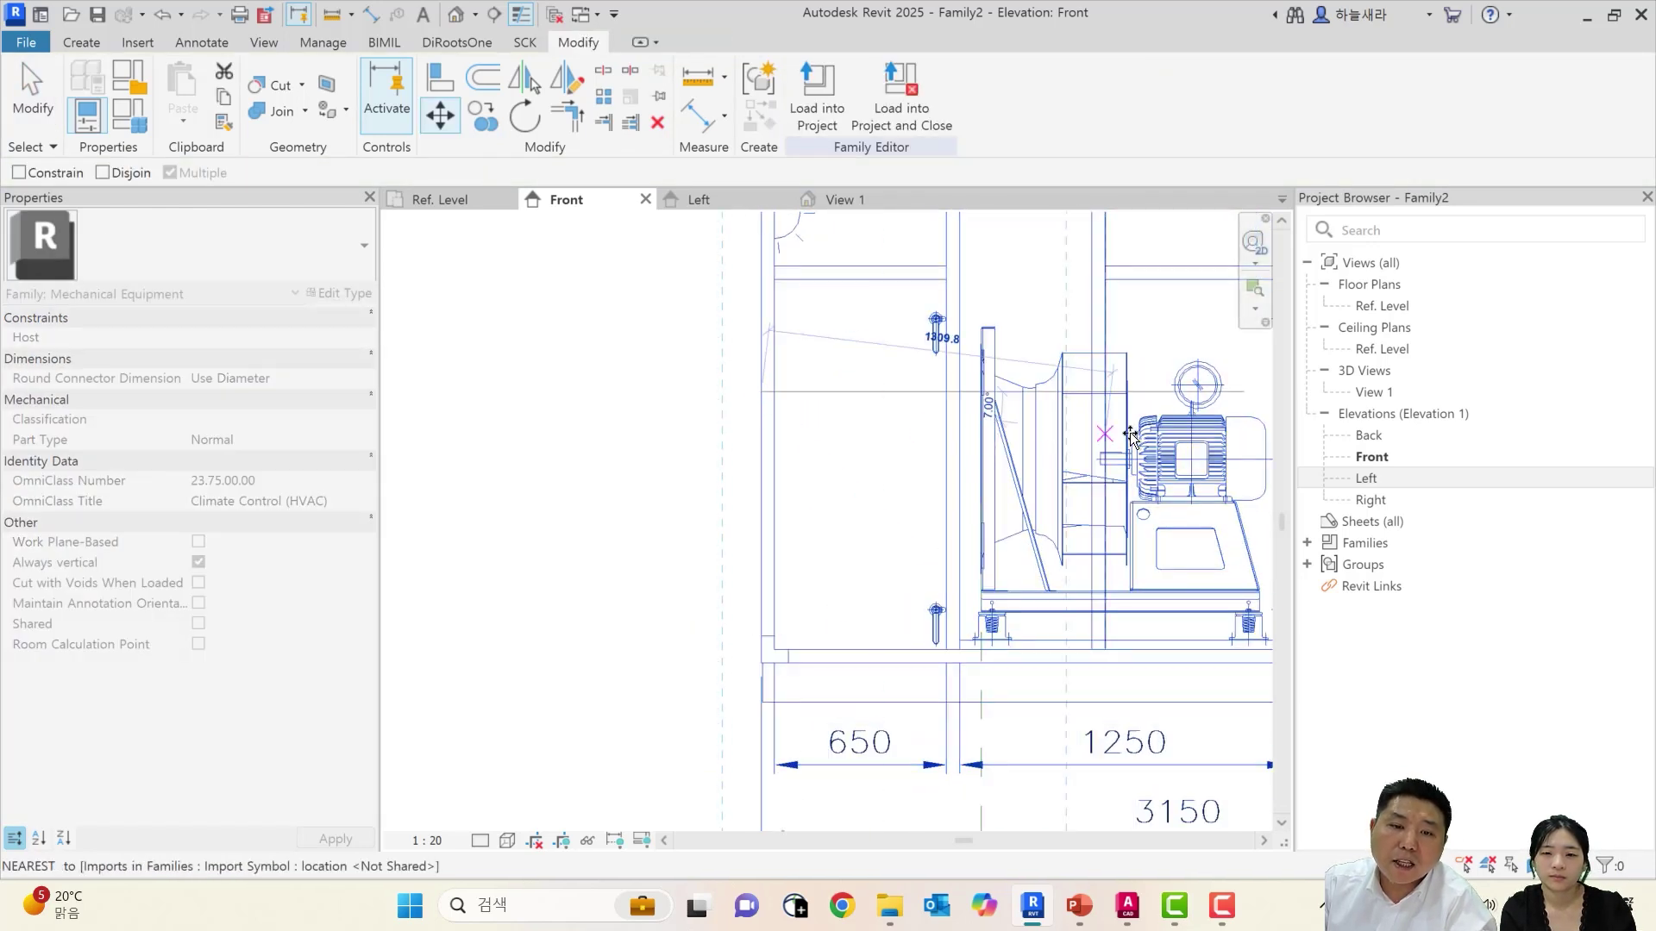
scroll(1152, 397, "down", 2)
left_click(1164, 409)
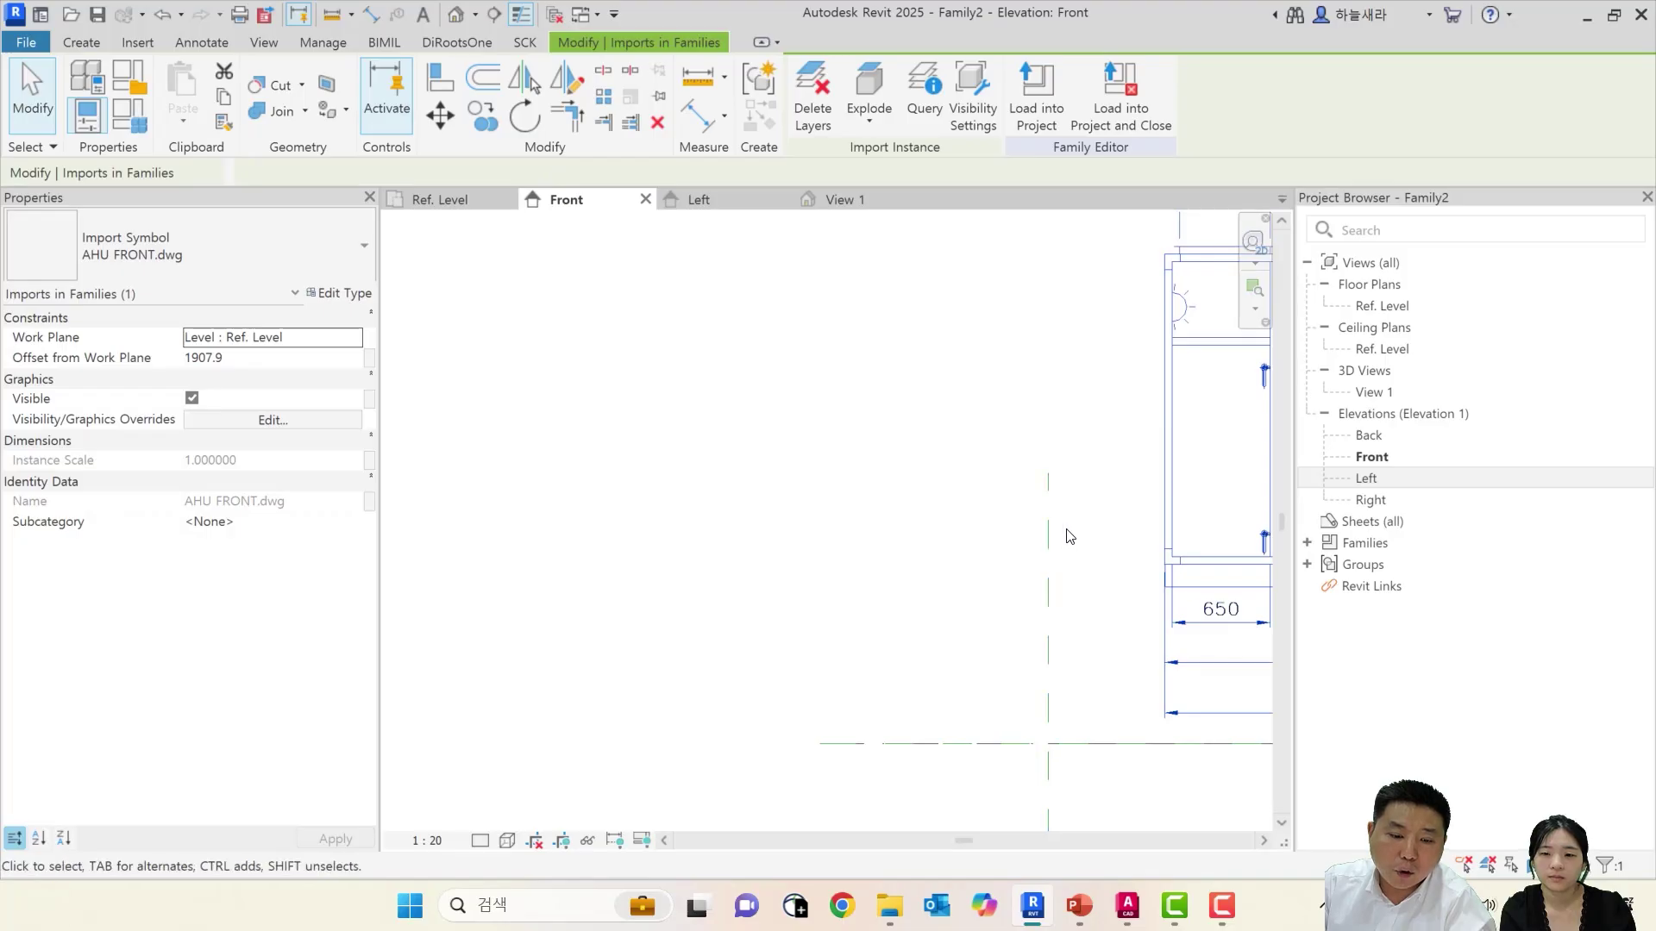
Move the AHU FRONT.dwg import so its left edge lies on the Center (Left/Right) reference plane
middle_click_drag(1065, 530, 1036, 504)
key("m")
key("v")
left_click(1136, 433)
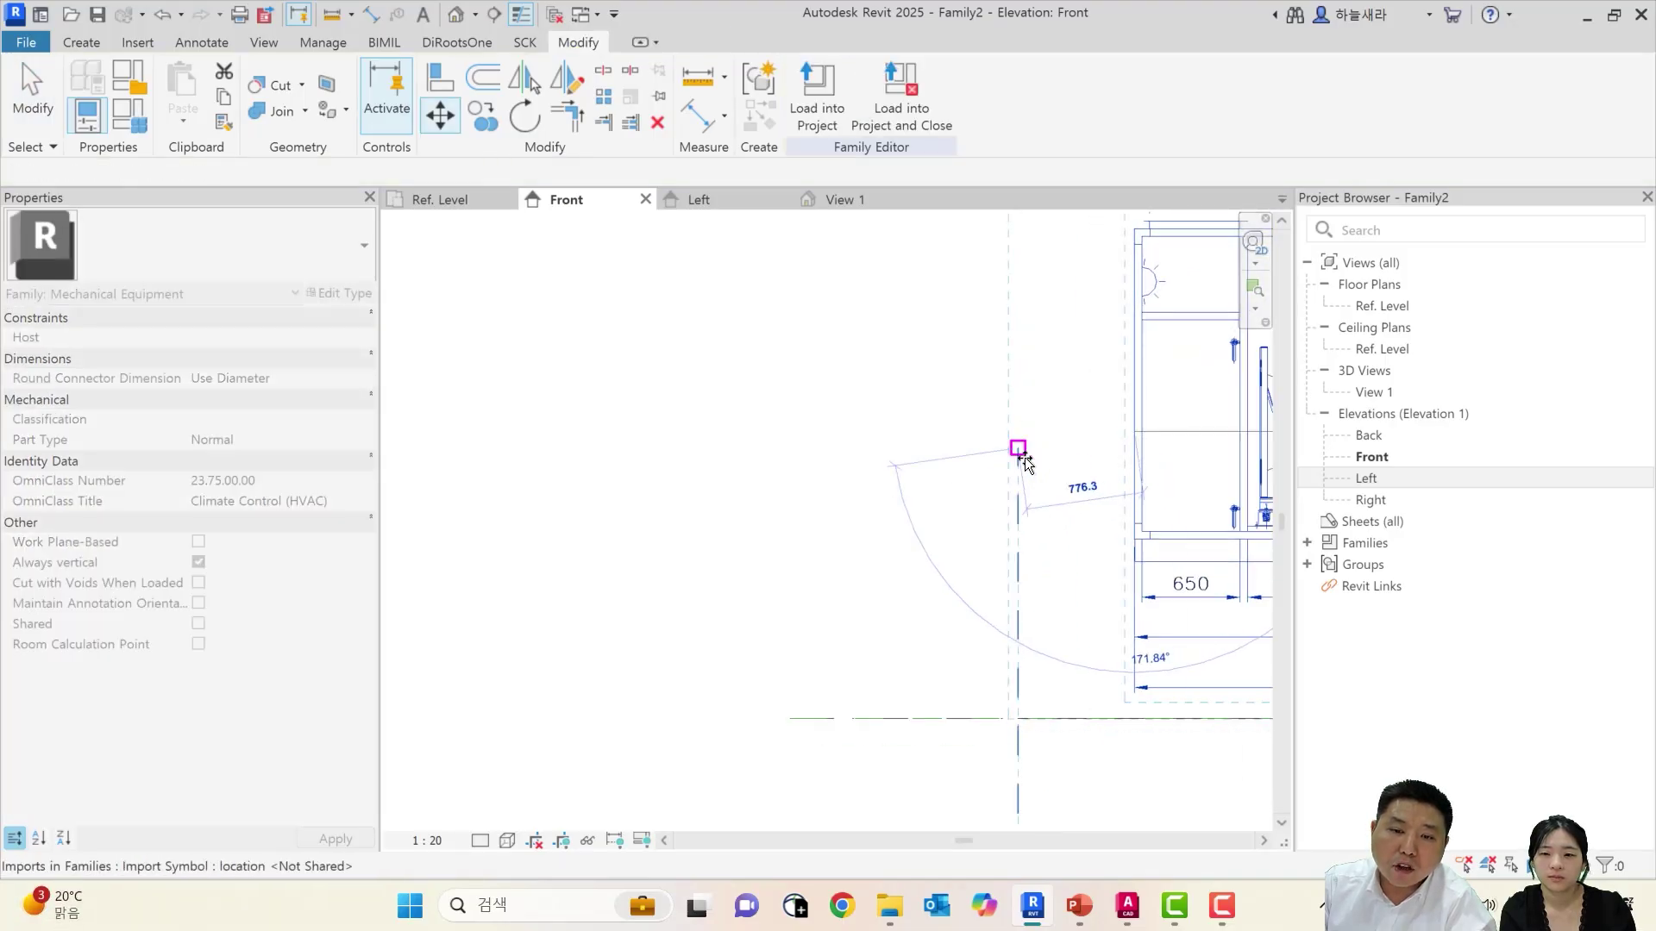
left_click(1018, 450)
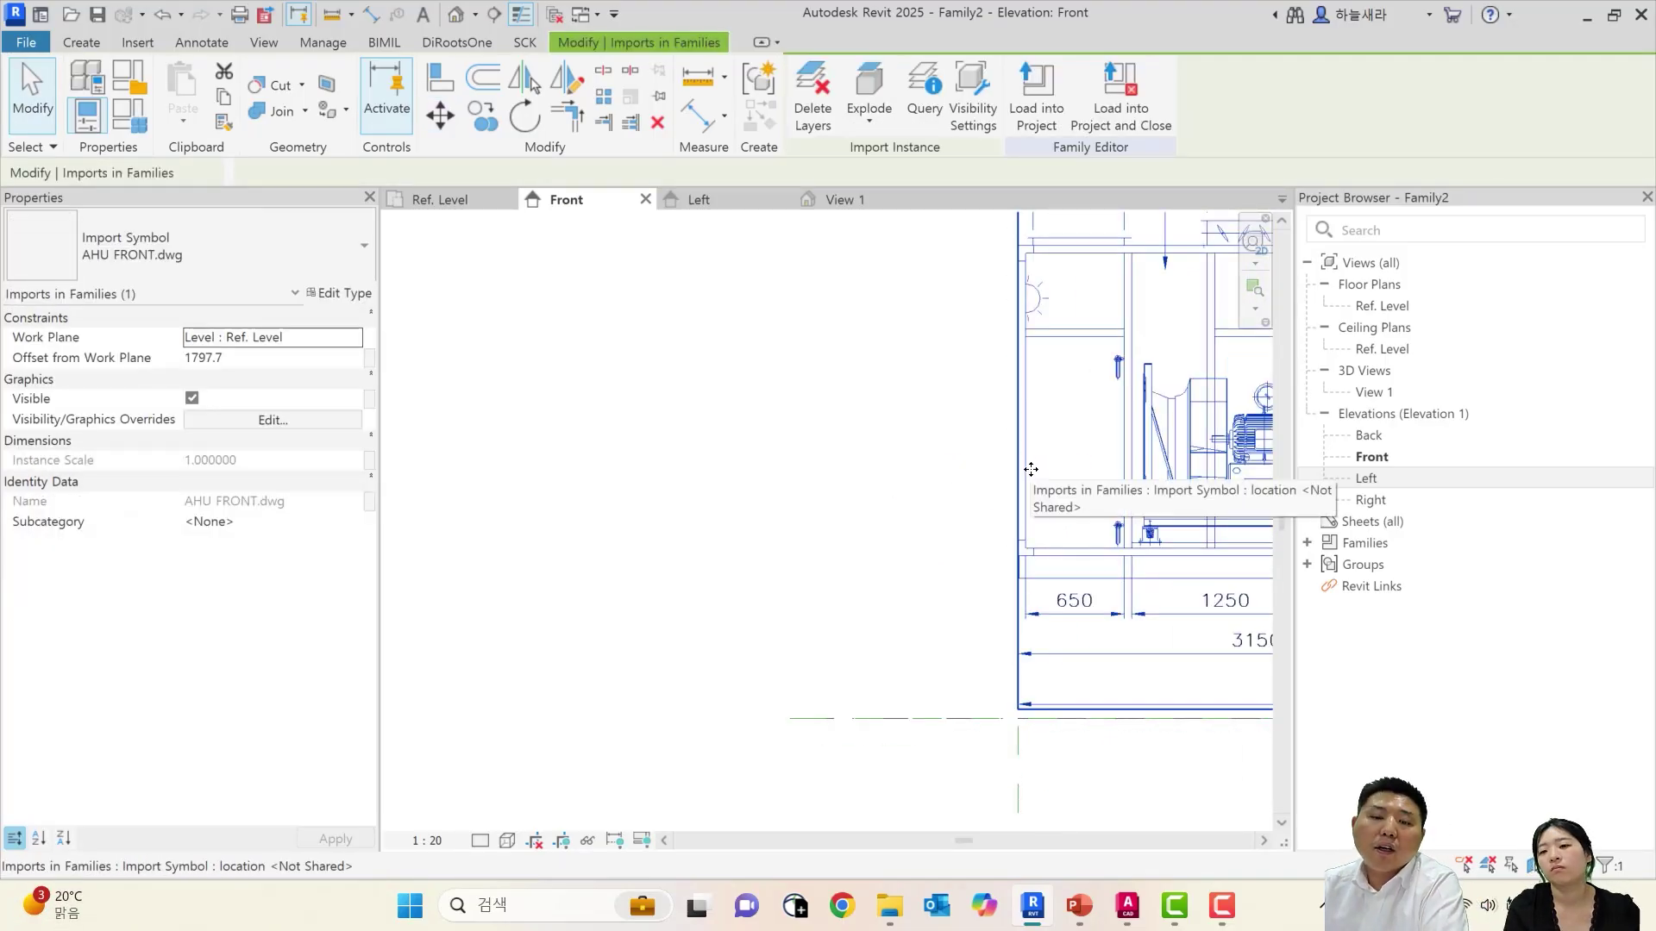
scroll(1030, 469, "down", 2)
left_click(739, 462)
scroll(930, 517, "down", 2)
mouse_move(930, 518)
middle_mouse_down()
mouse_move(865, 488)
mouse_move(549, 484)
middle_mouse_up()
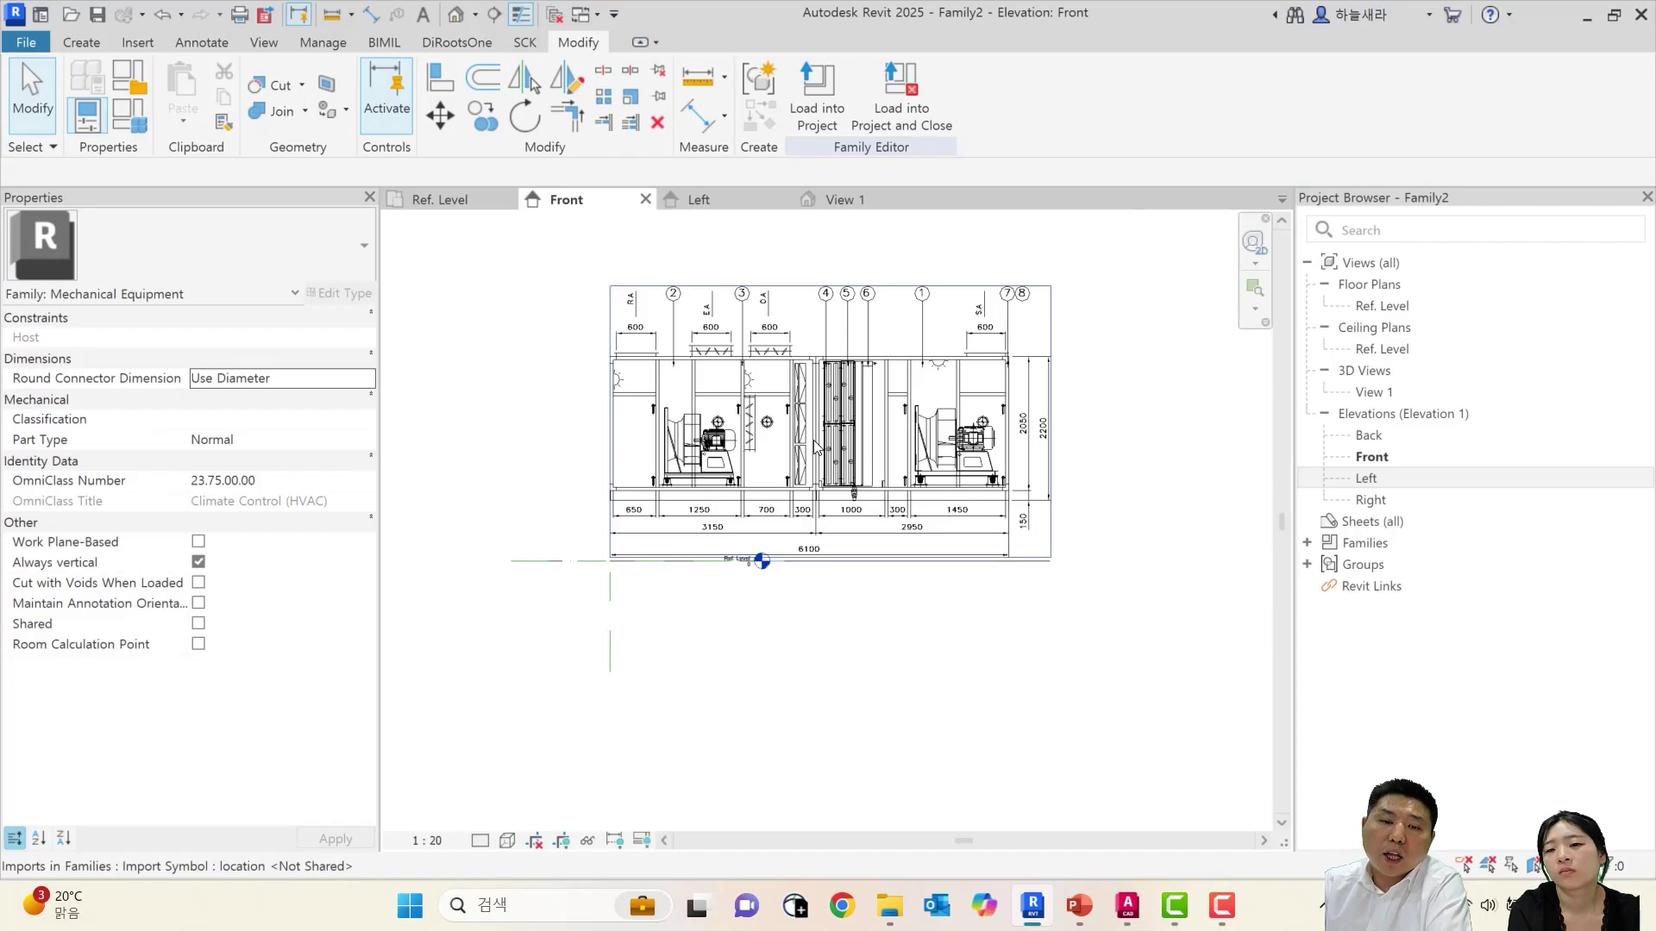
Move the AHU FRONT.dwg import straight down so the casing's bottom line above the base frame lies on Ref. Level
scroll(734, 567, "up", 5)
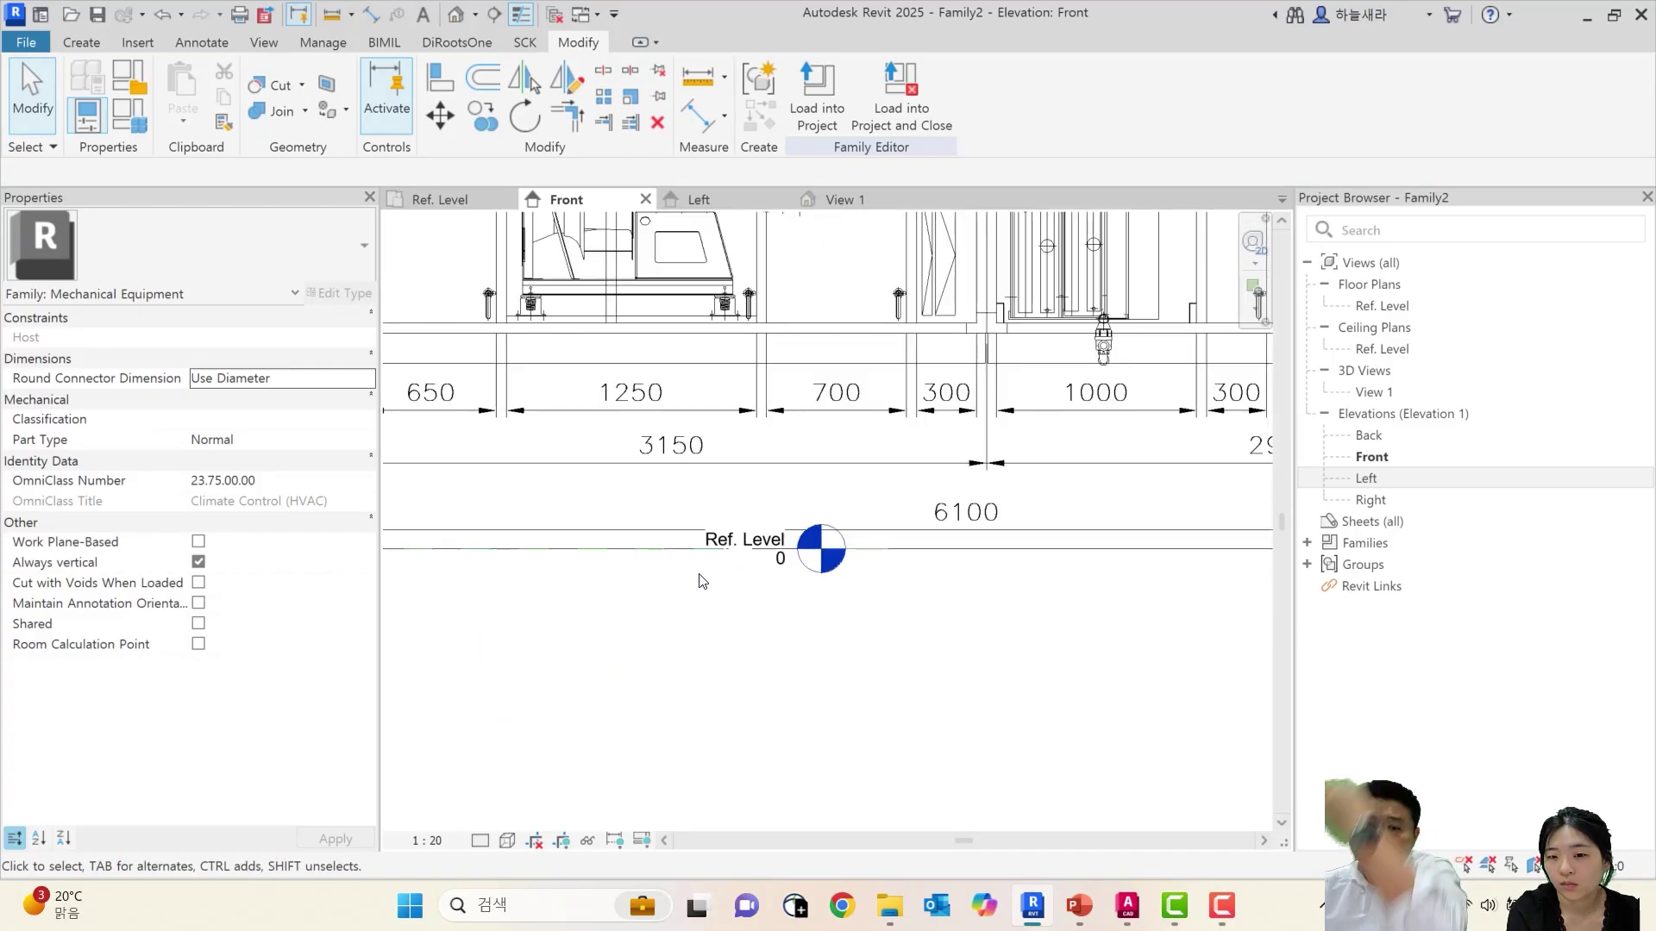
scroll(752, 544, "down", 2)
middle_click_drag(593, 472, 1050, 525)
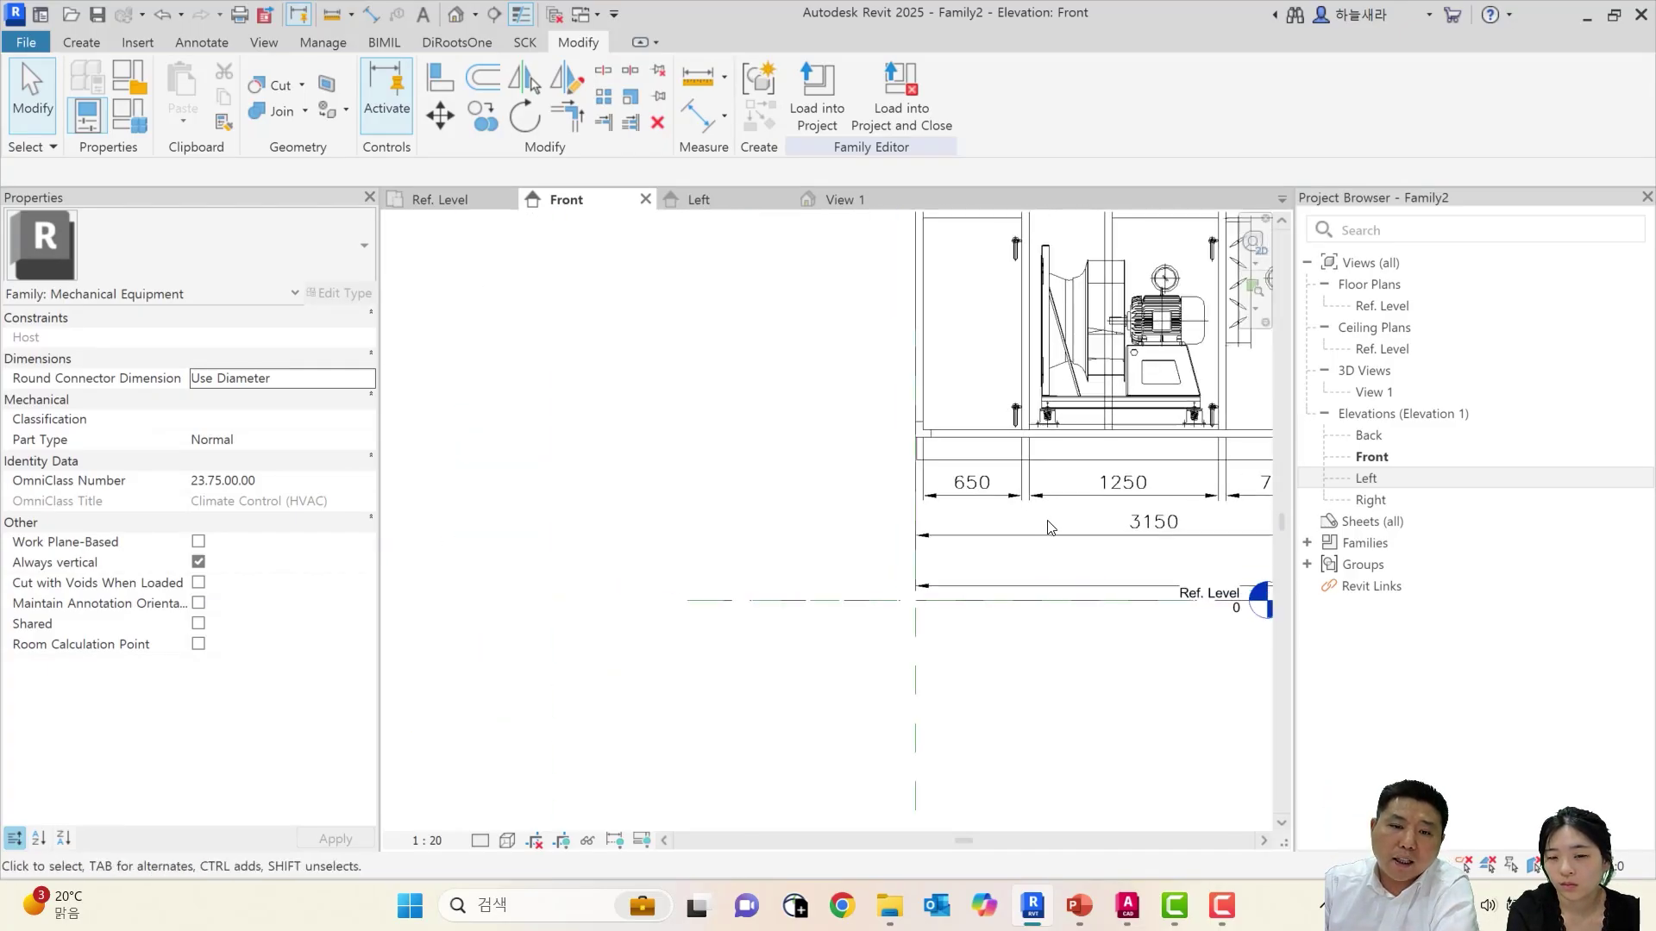
left_click(1020, 447)
scroll(933, 442, "up", 3)
scroll(935, 441, "up", 1)
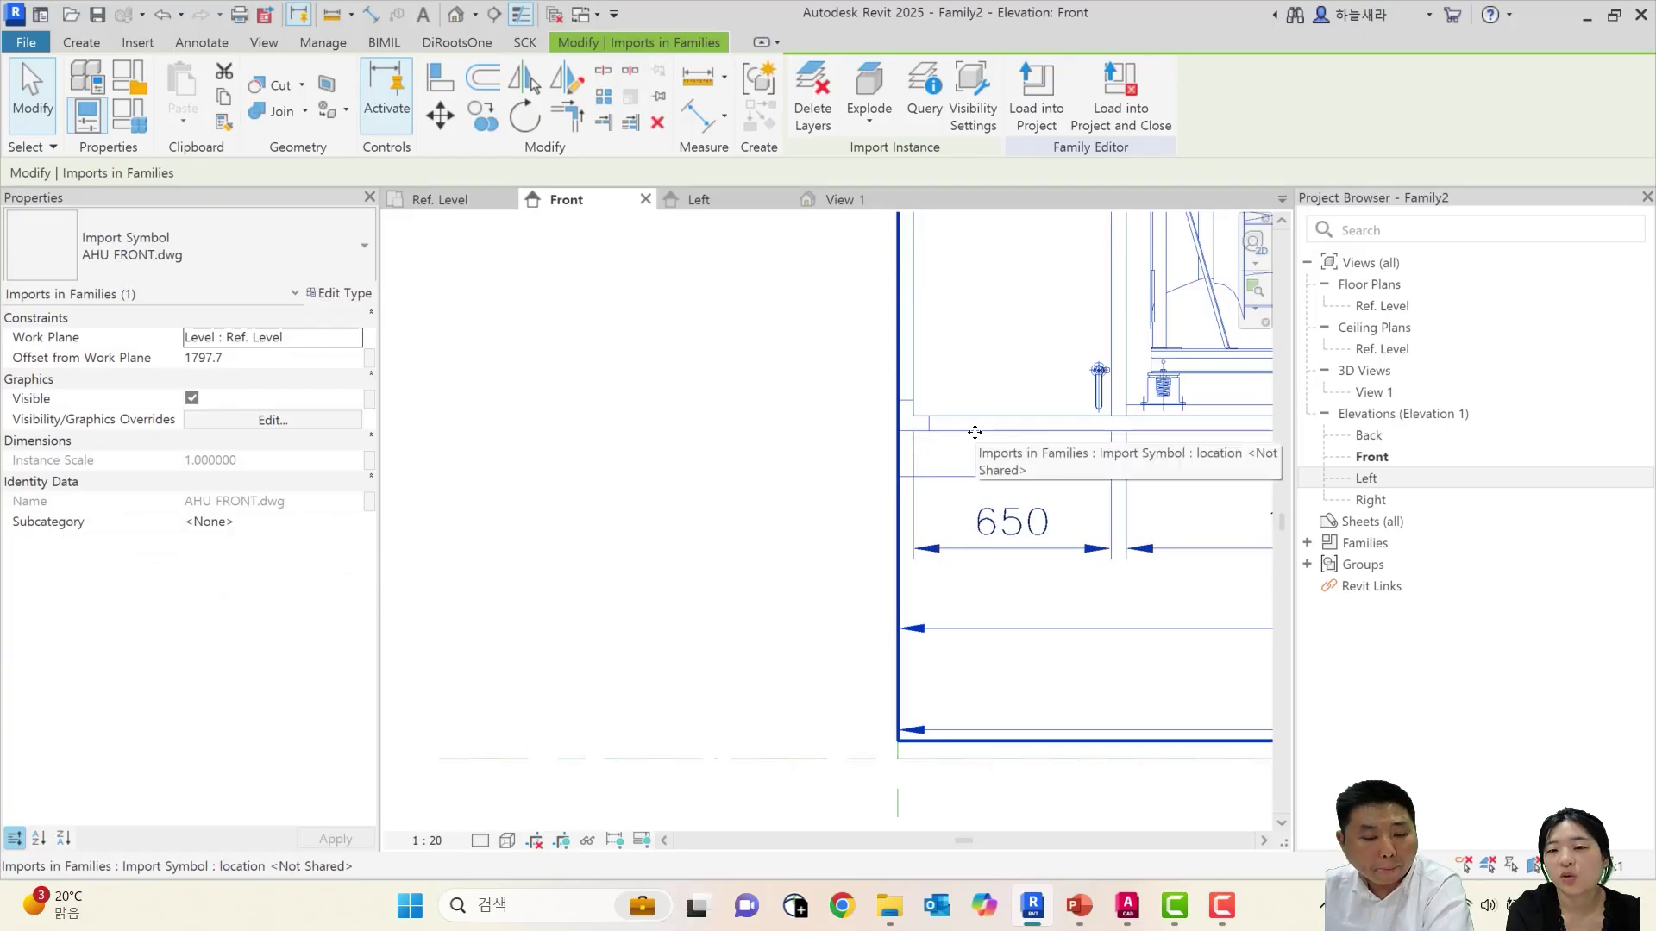
key("m")
key("v")
left_click(966, 429)
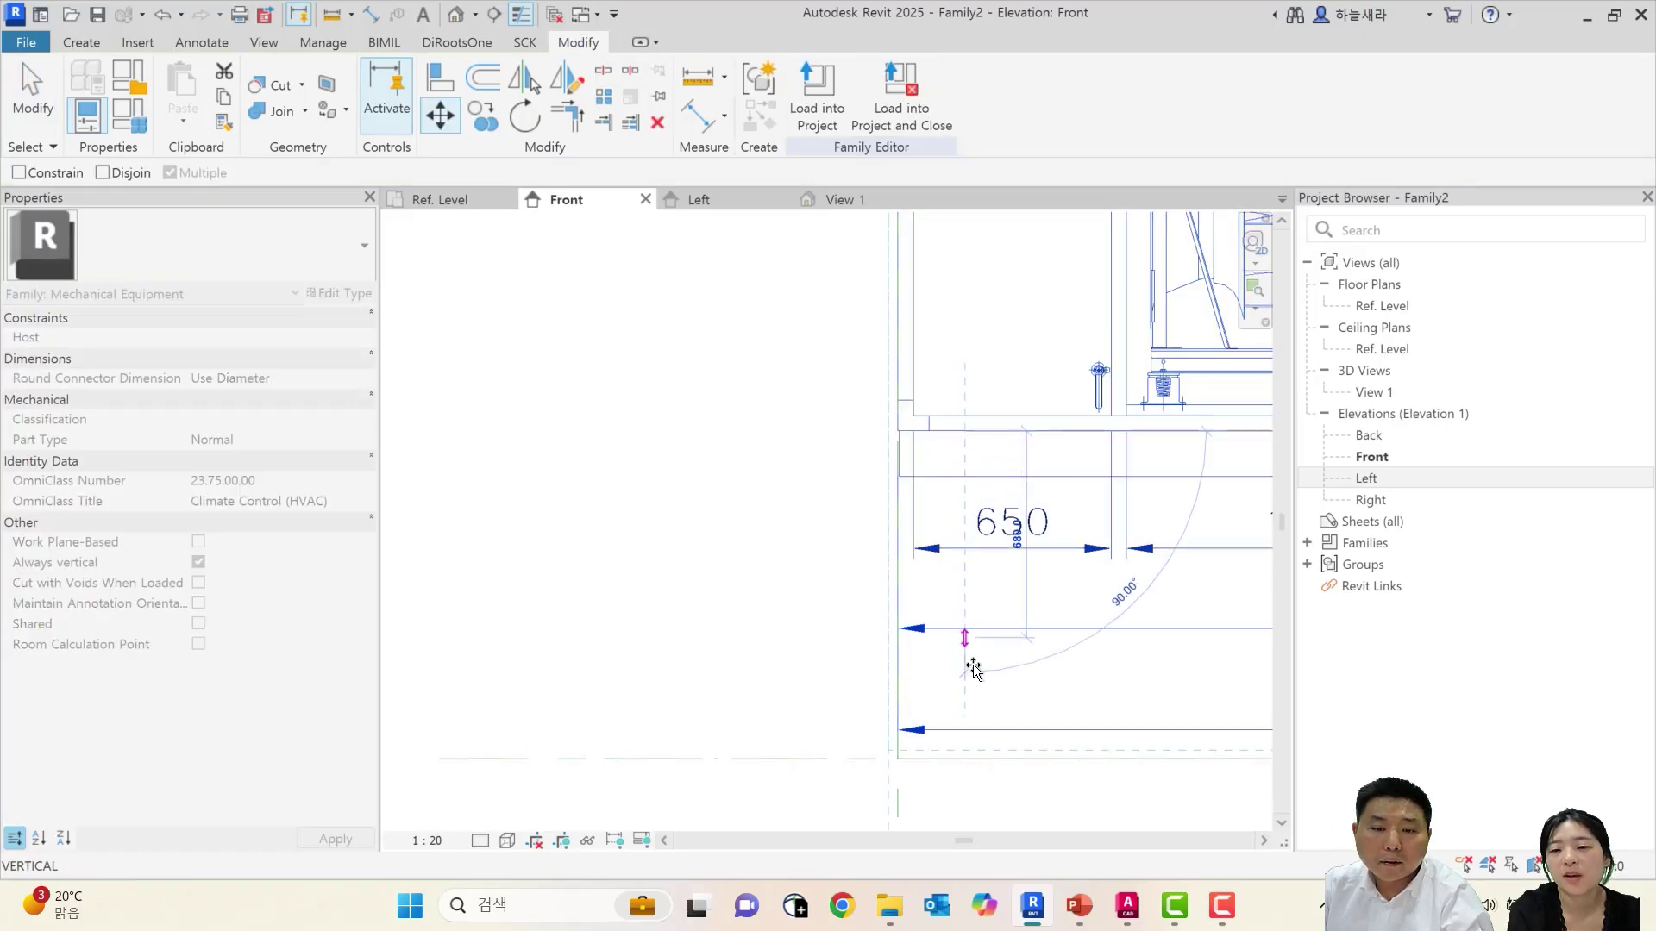
left_click(969, 748)
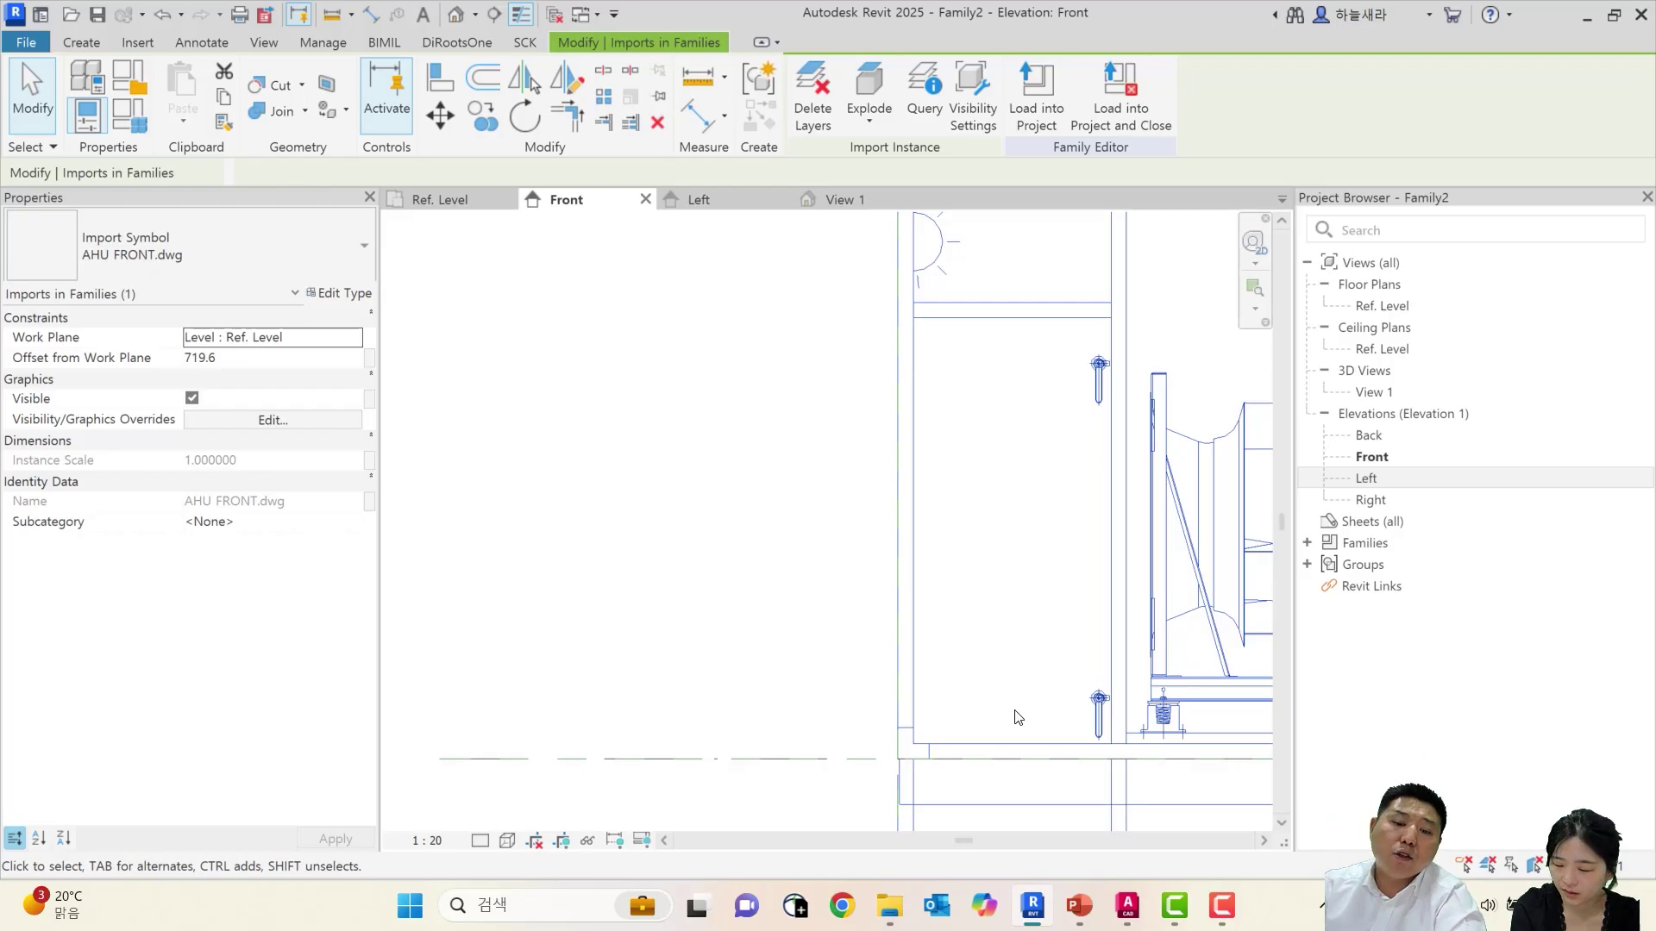
Examine how the AHU FRONT.dwg drawing sits against Ref. Level and the Center (Left/Right) reference plane
scroll(1017, 718, "down", 3)
scroll(1013, 709, "down", 4)
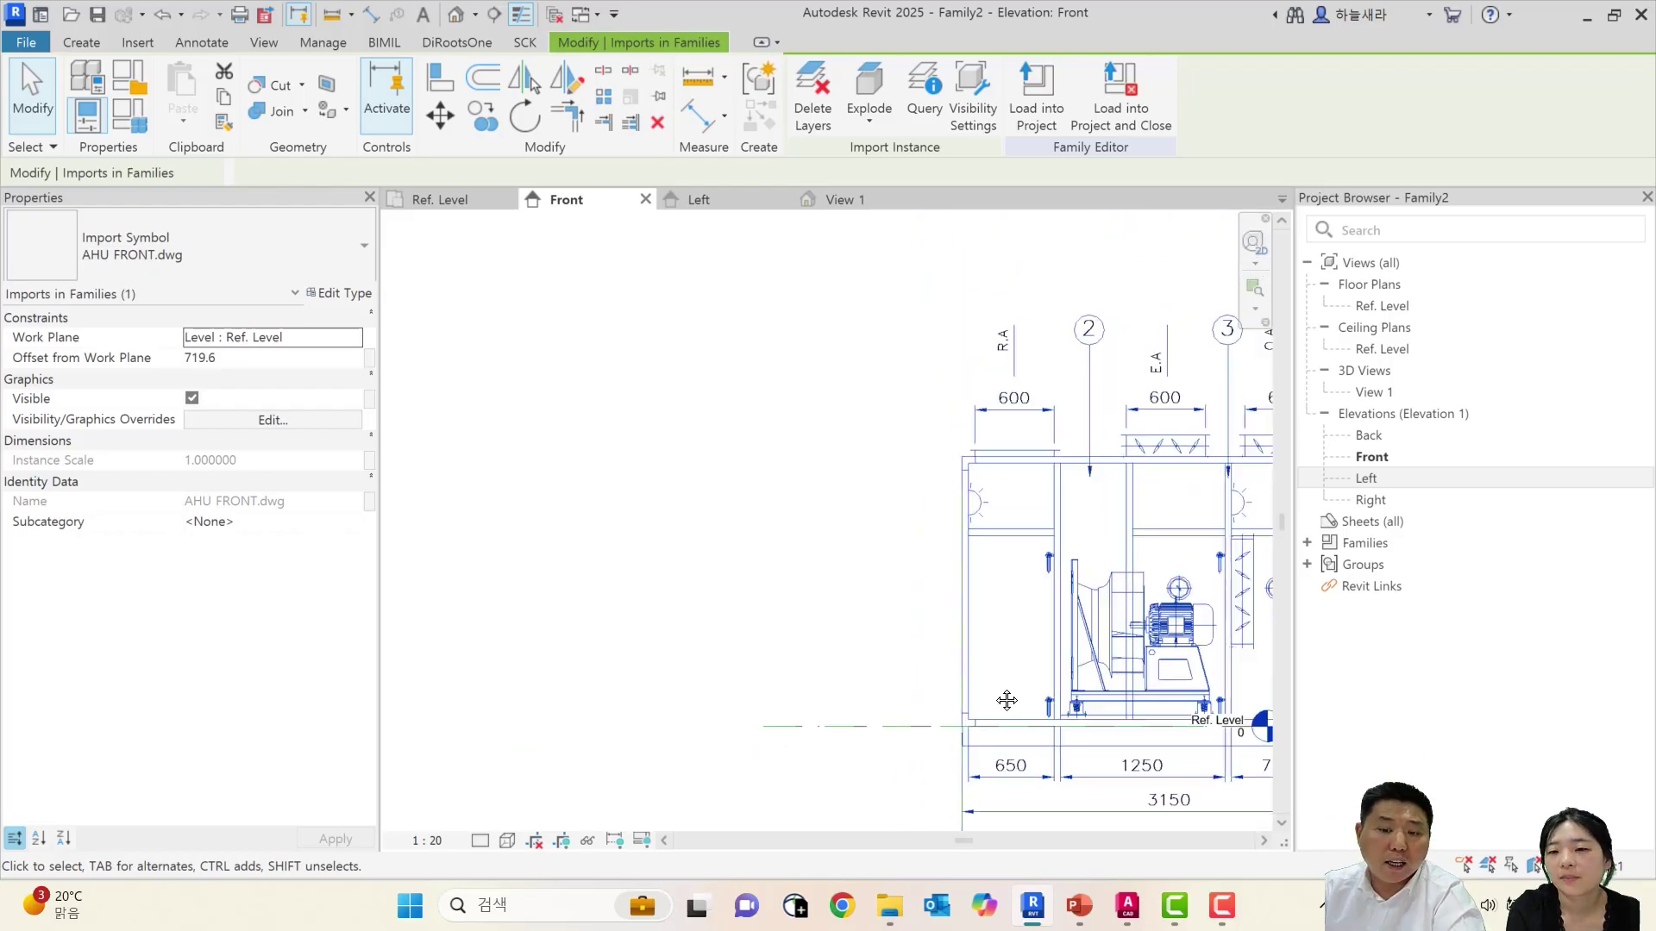
key("Escape")
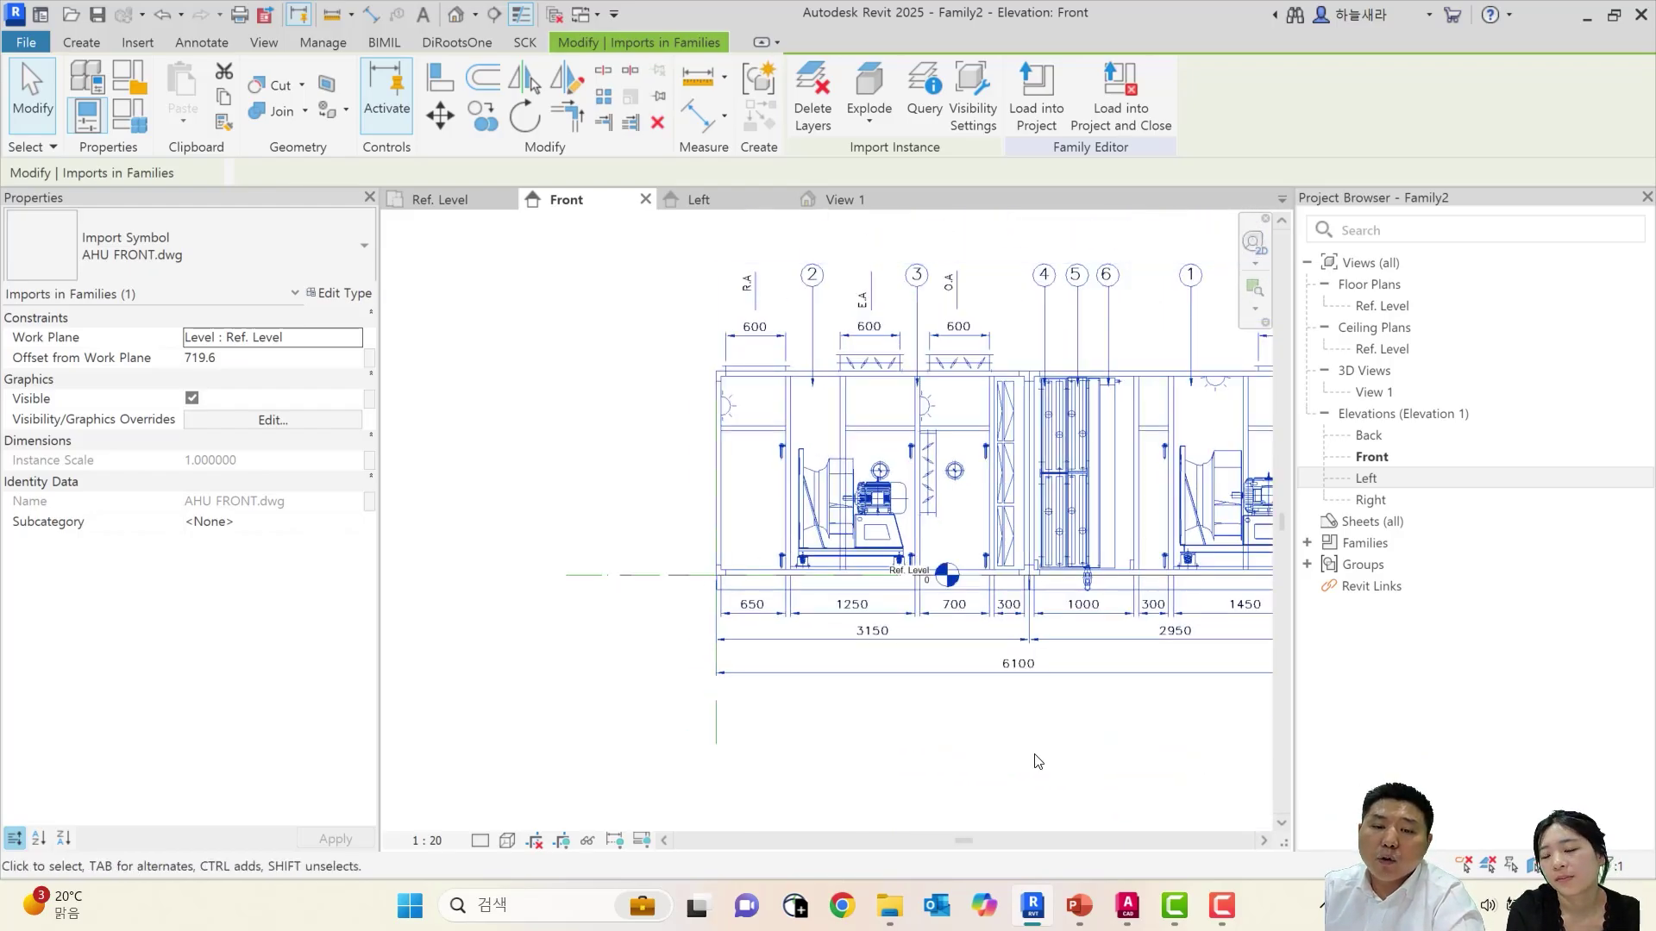
left_click(802, 528)
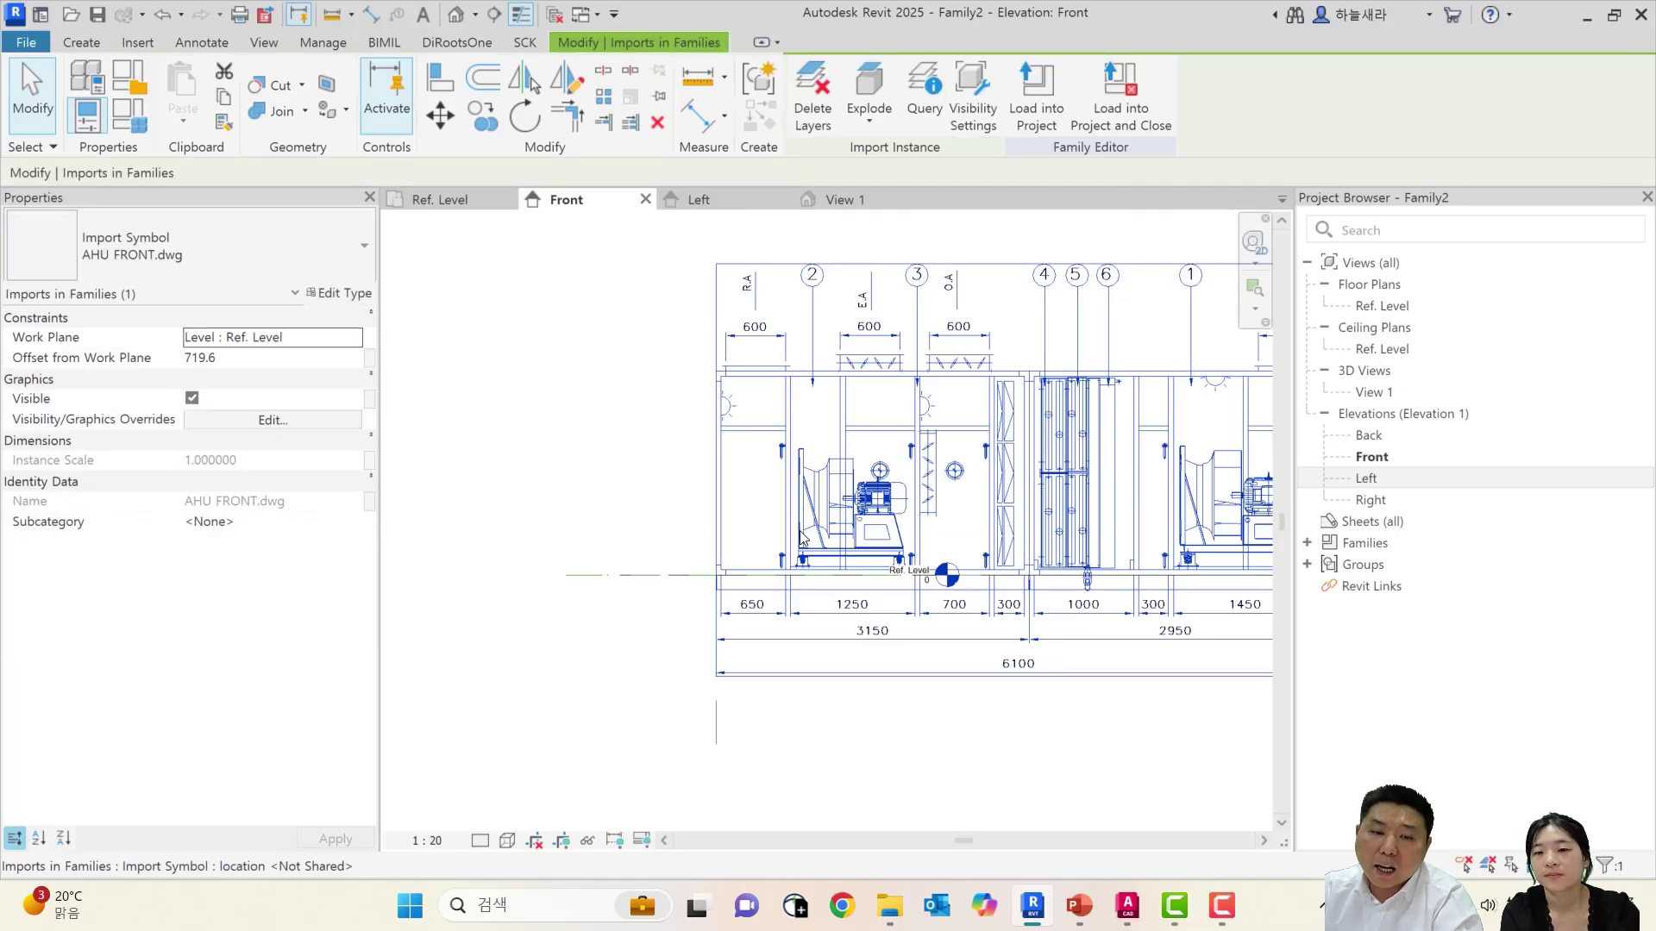
scroll(983, 623, "up", 3)
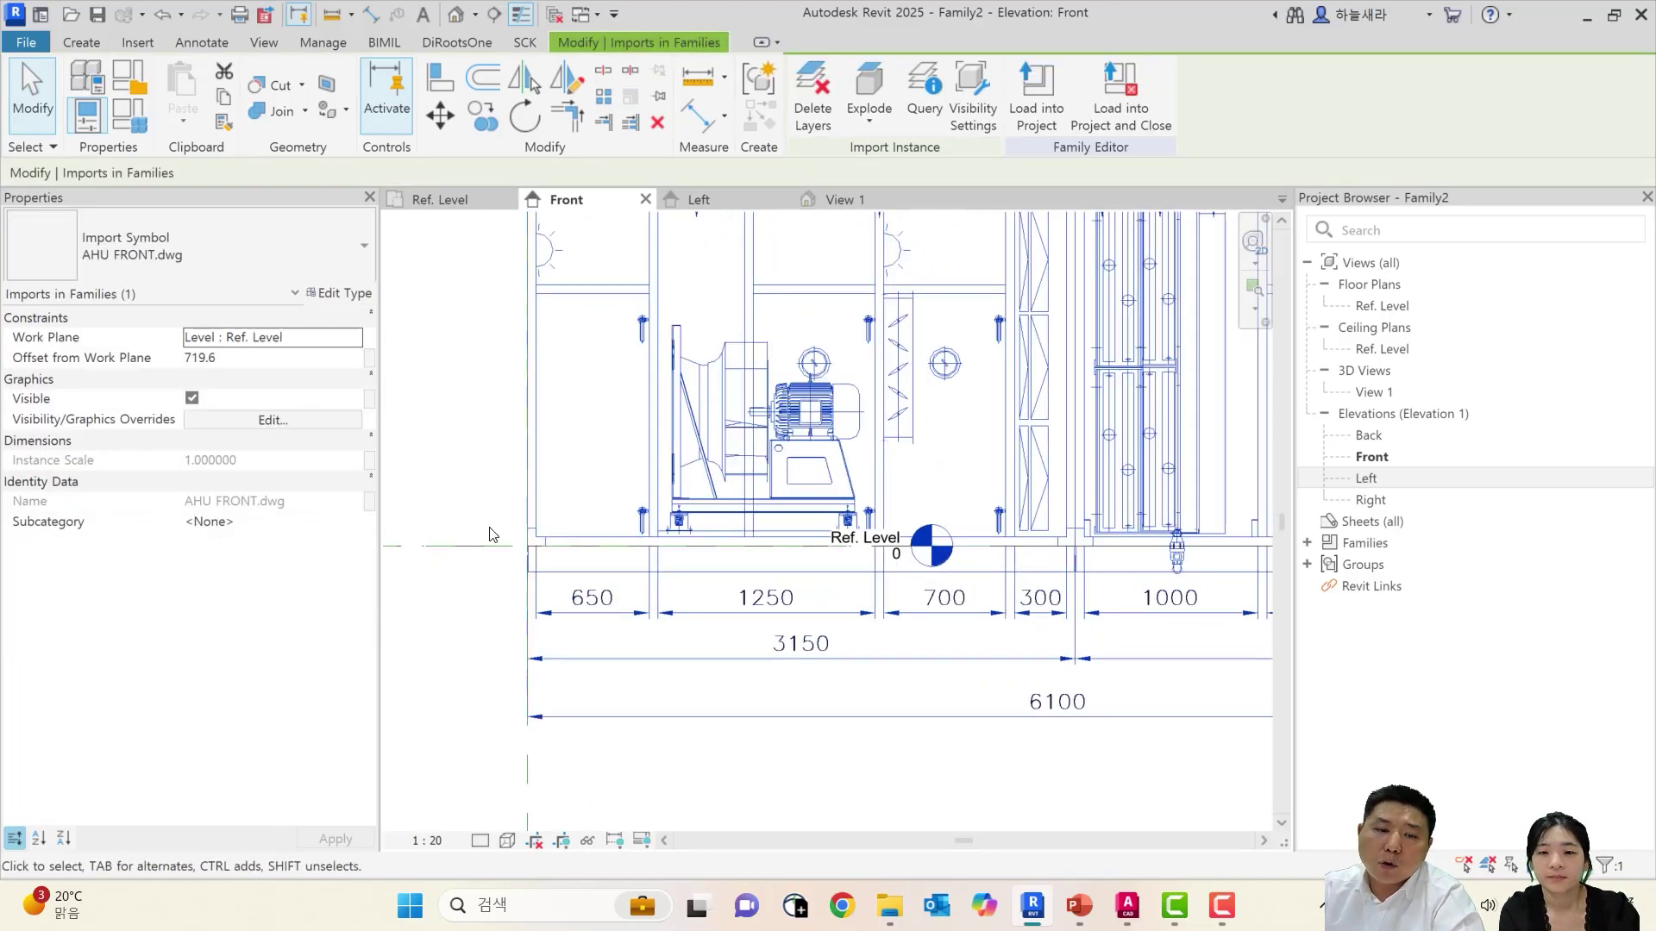
key("Escape")
scroll(739, 466, "down", 1)
middle_click_drag(739, 467, 872, 617)
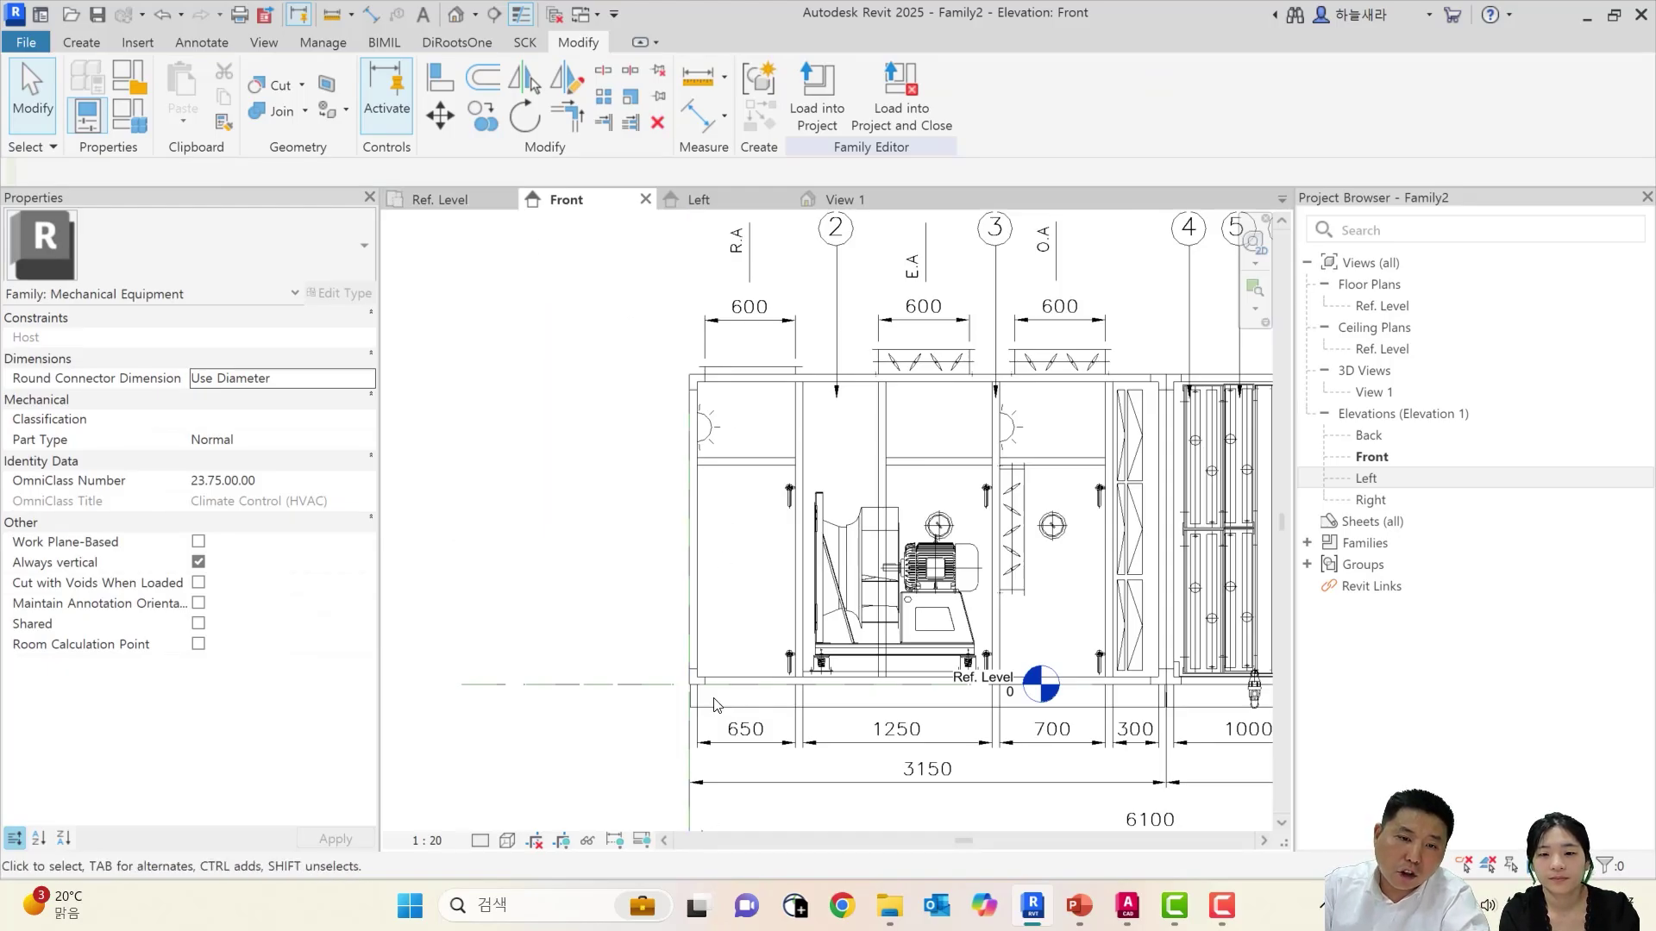
Move the AHU PLAN.dwg import in the Ref. Level plan so its right casing edge lies on the Center (Left/Right) reference plane
left_click(703, 639)
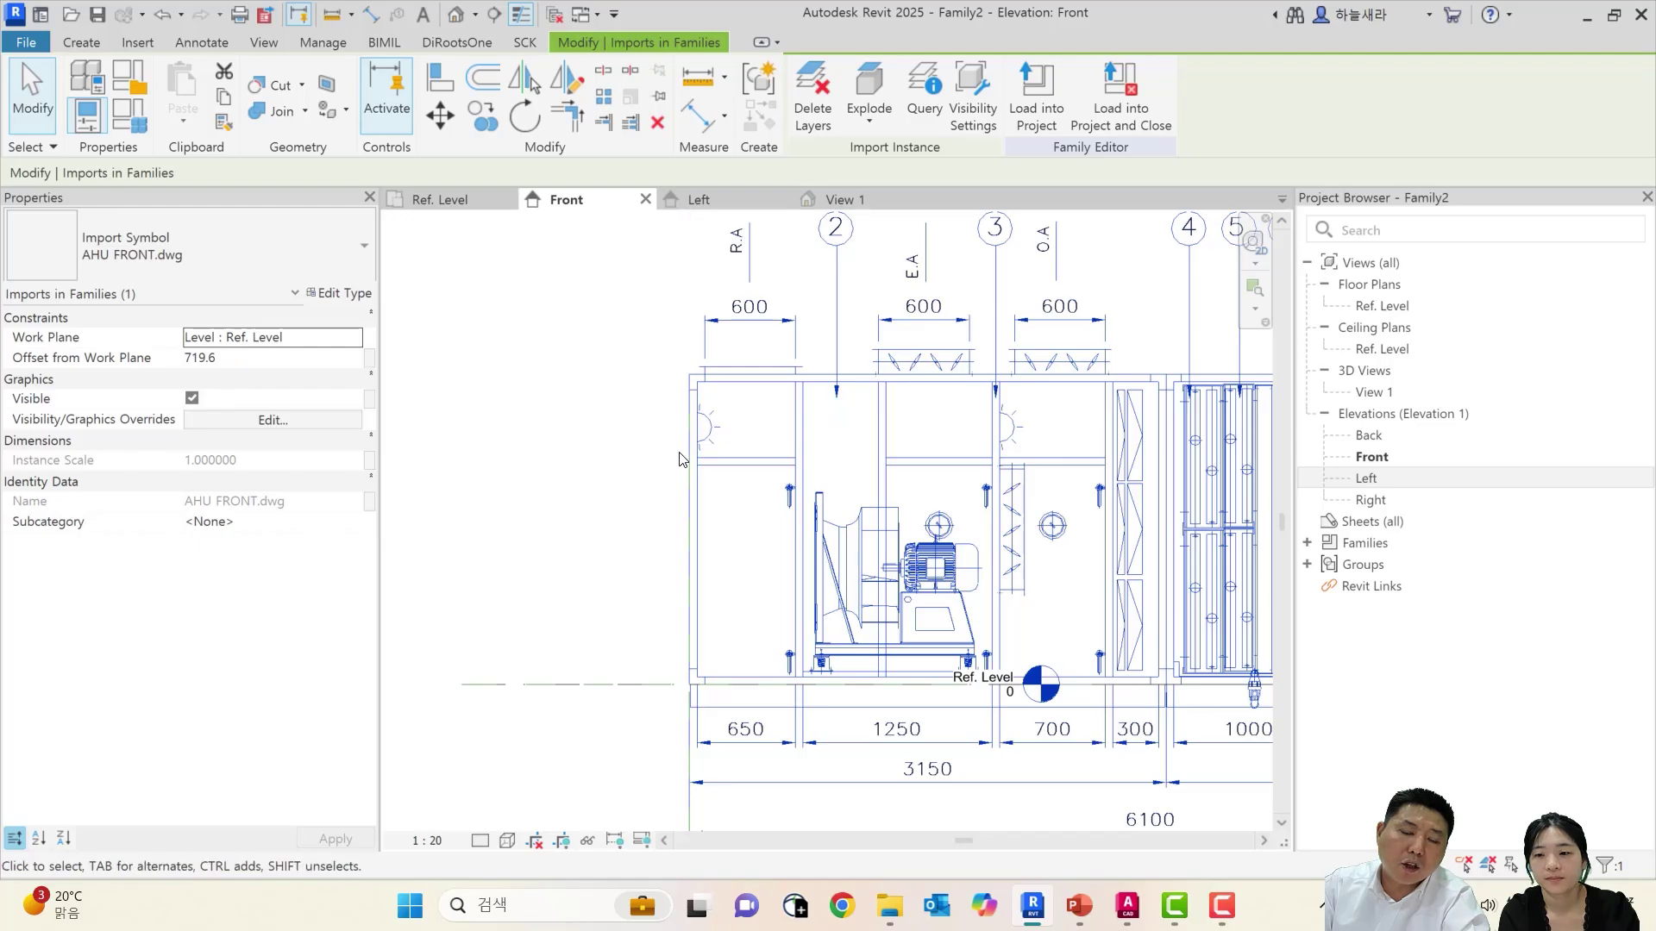
left_click(462, 191)
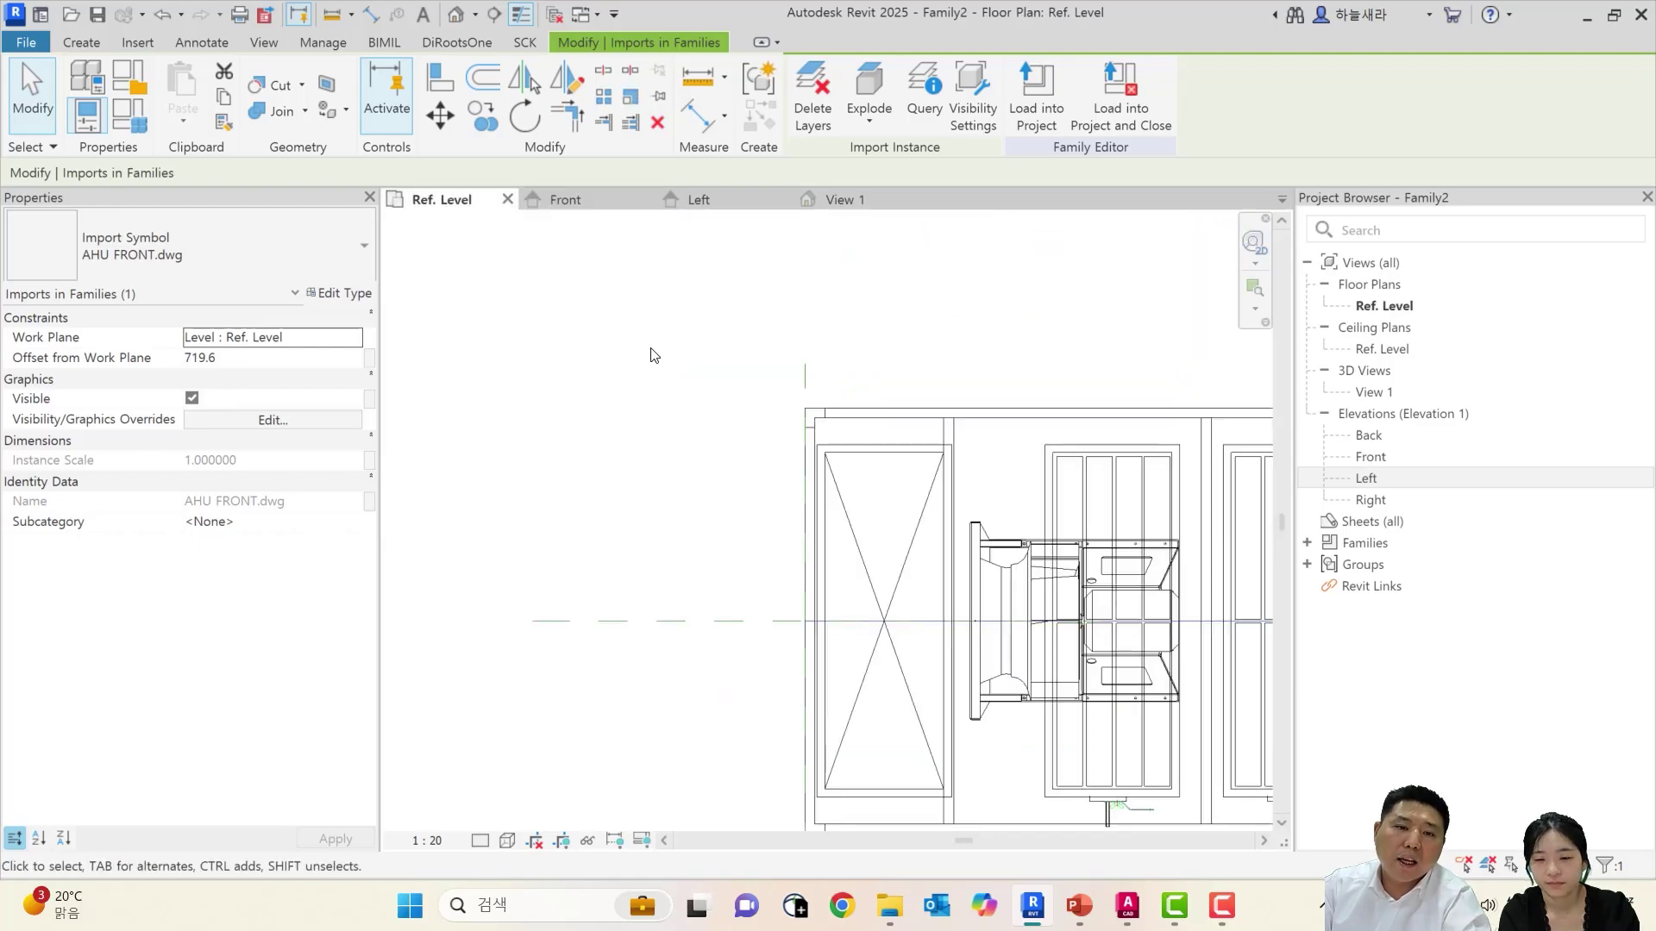
left_click(943, 450)
scroll(943, 449, "down", 4)
key("m")
key("v")
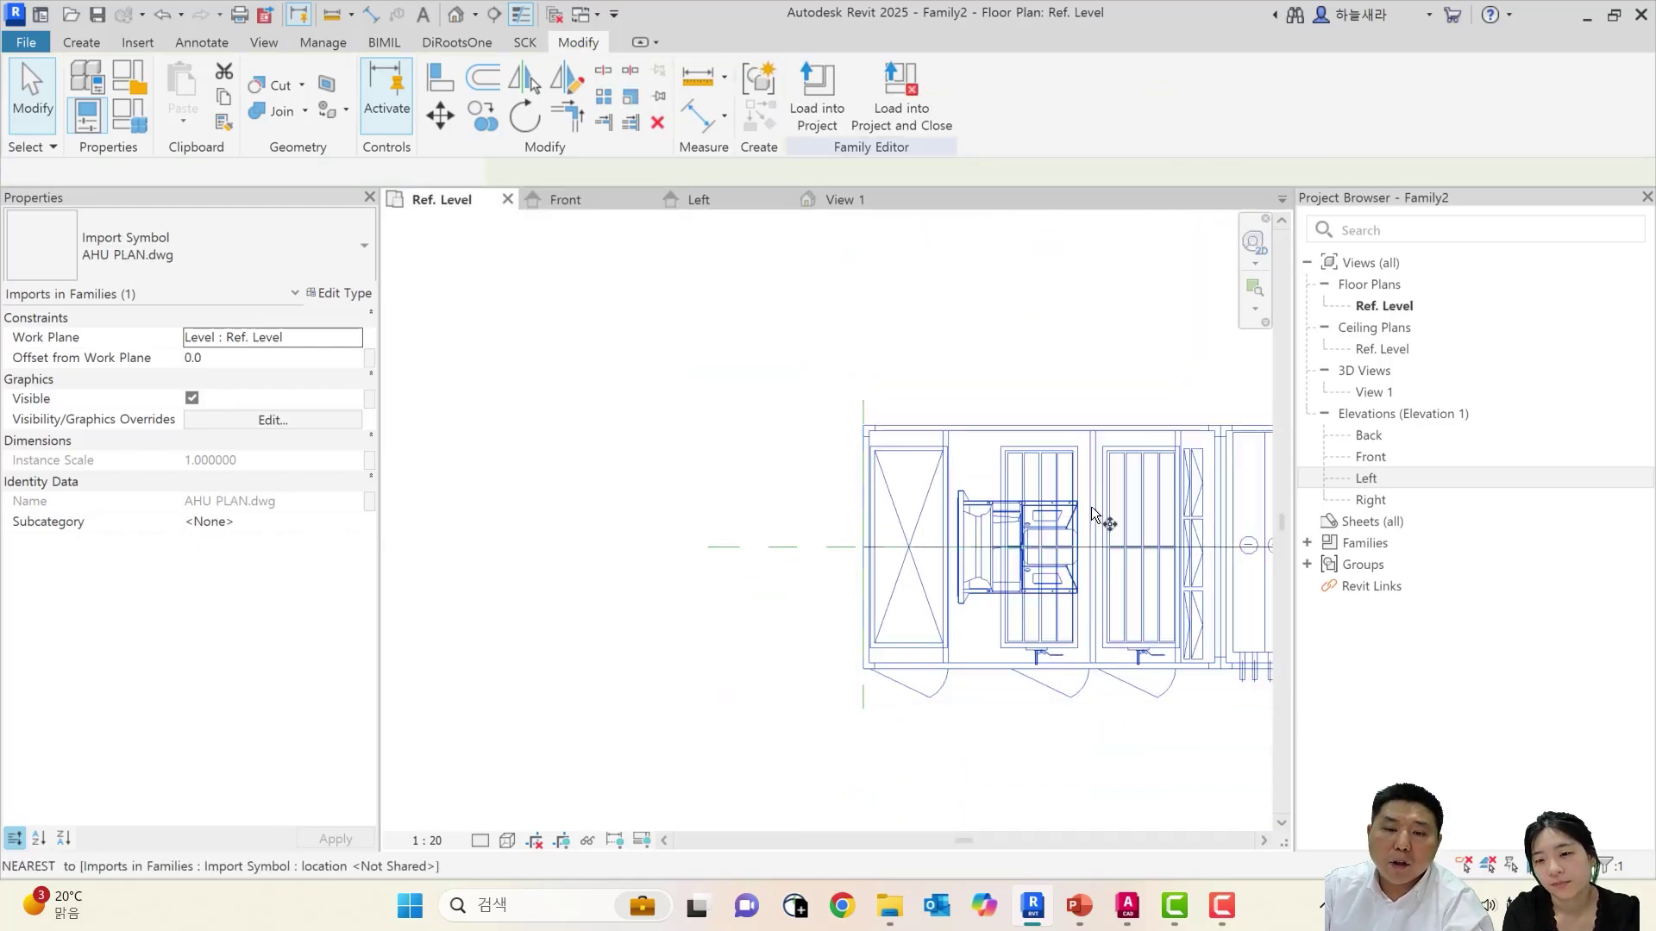
middle_click_drag(1118, 507, 623, 490)
left_click(1056, 454)
middle_click_drag(767, 489, 1441, 454)
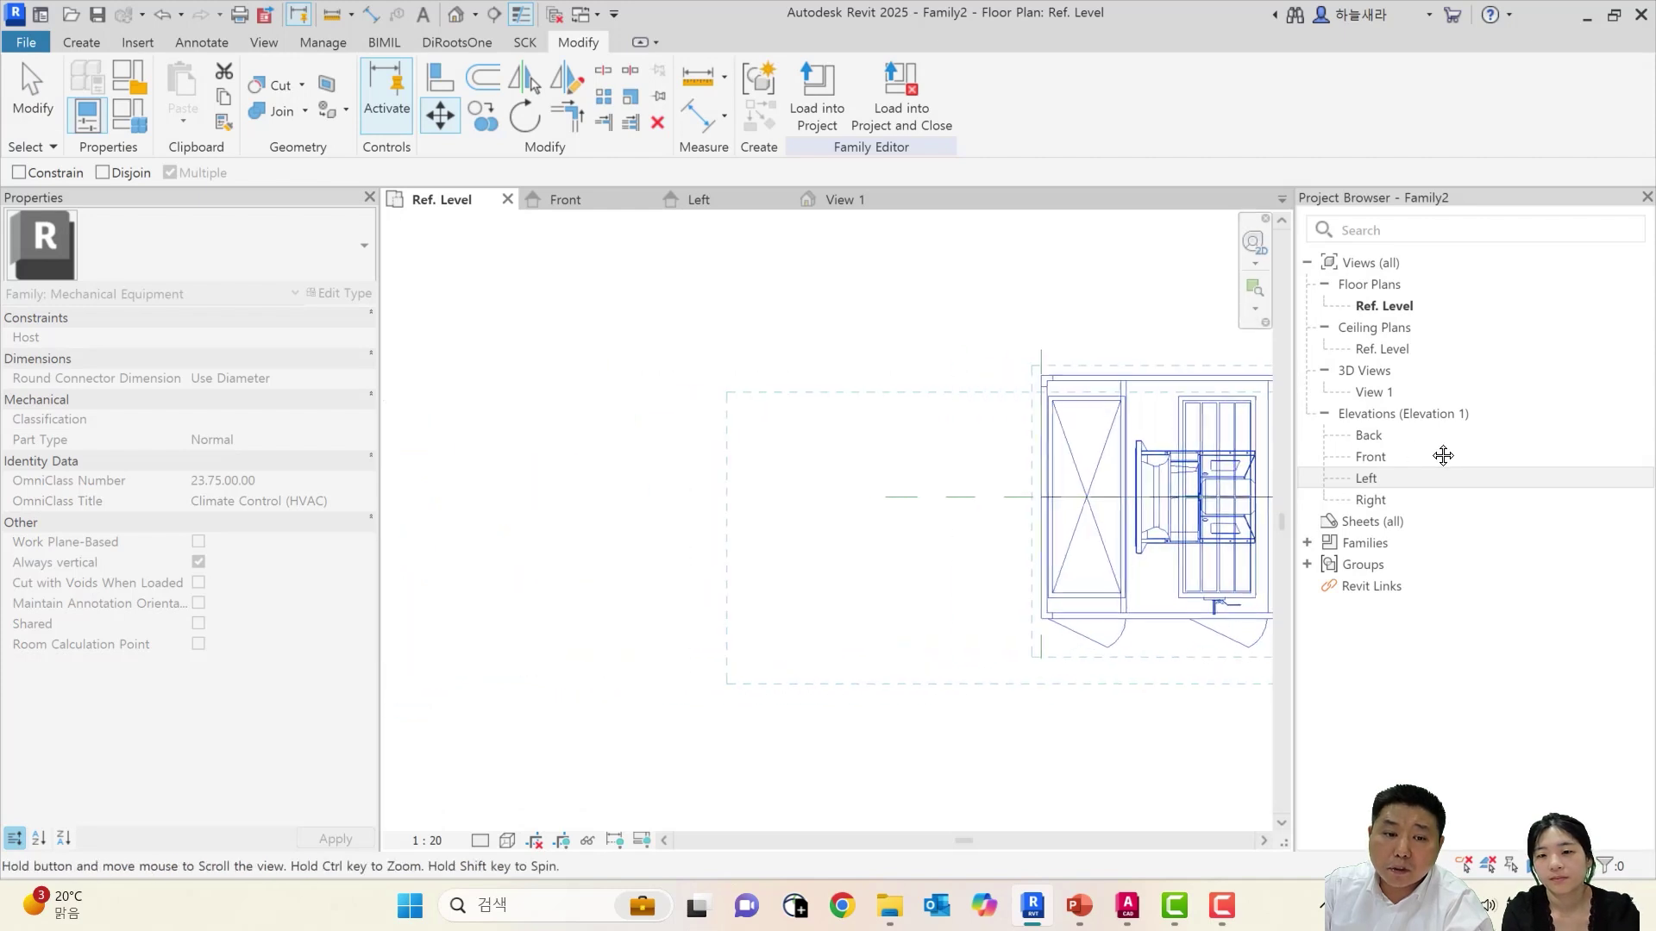
left_click(1041, 431)
scroll(1041, 440, "up", 3)
key("Escape")
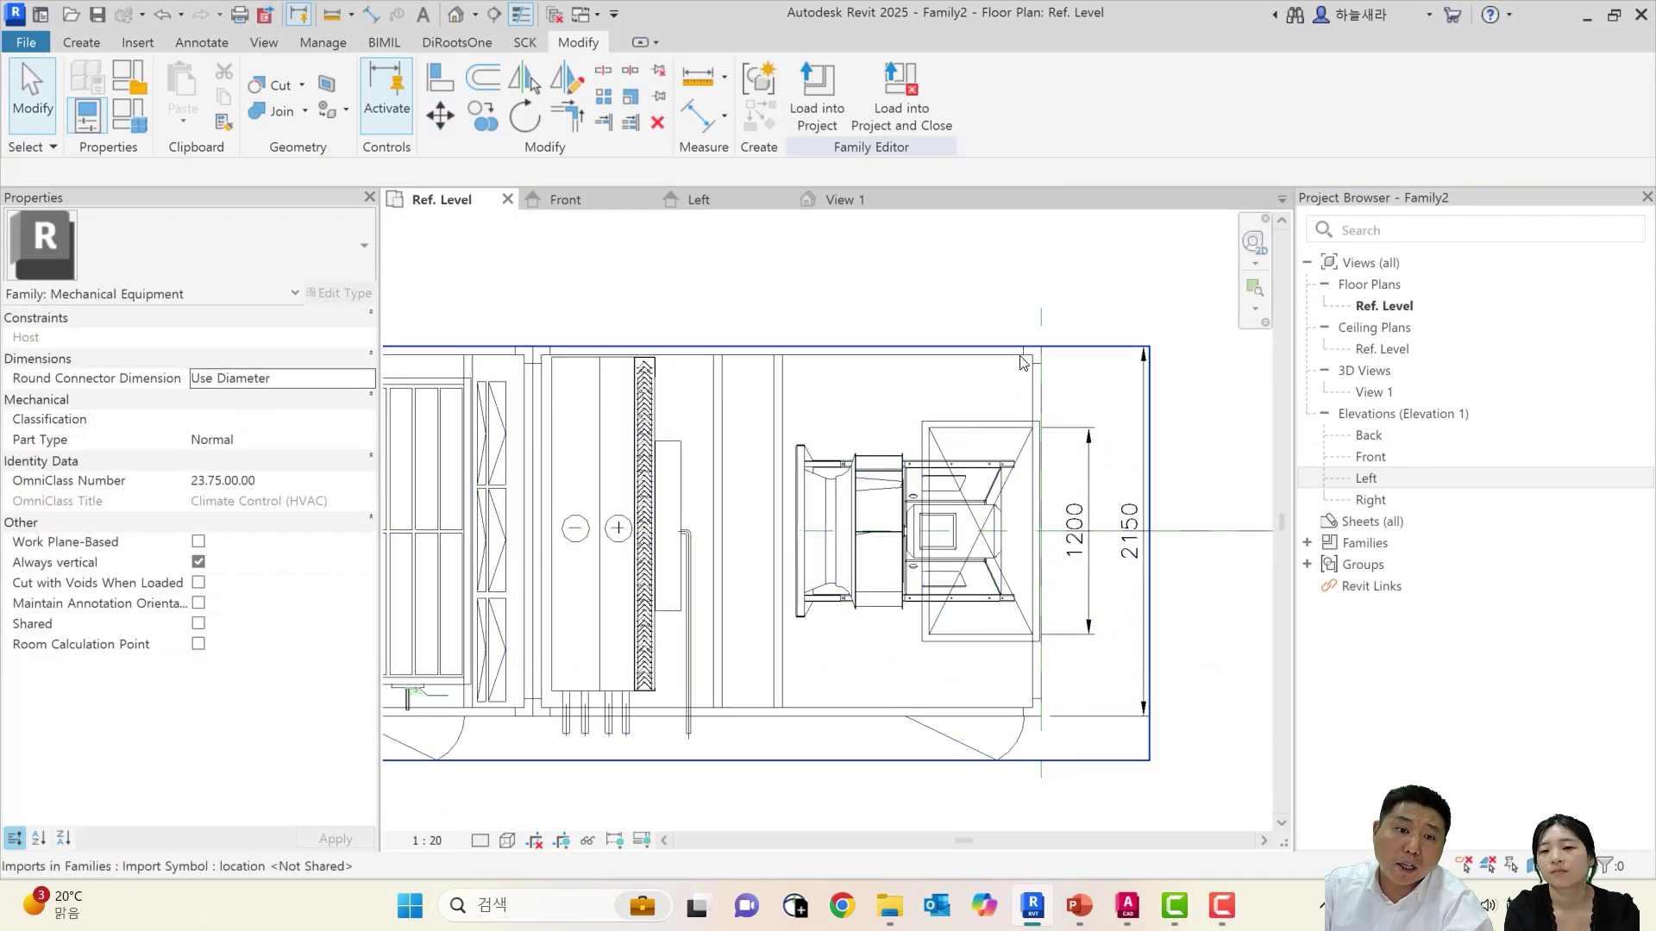
Move the AHU FRONT.dwg import horizontally in the Front elevation so its right casing edge lies on the Center (Left/Right) reference plane
left_click(587, 200)
scroll(820, 410, "down", 2)
left_click(1007, 434)
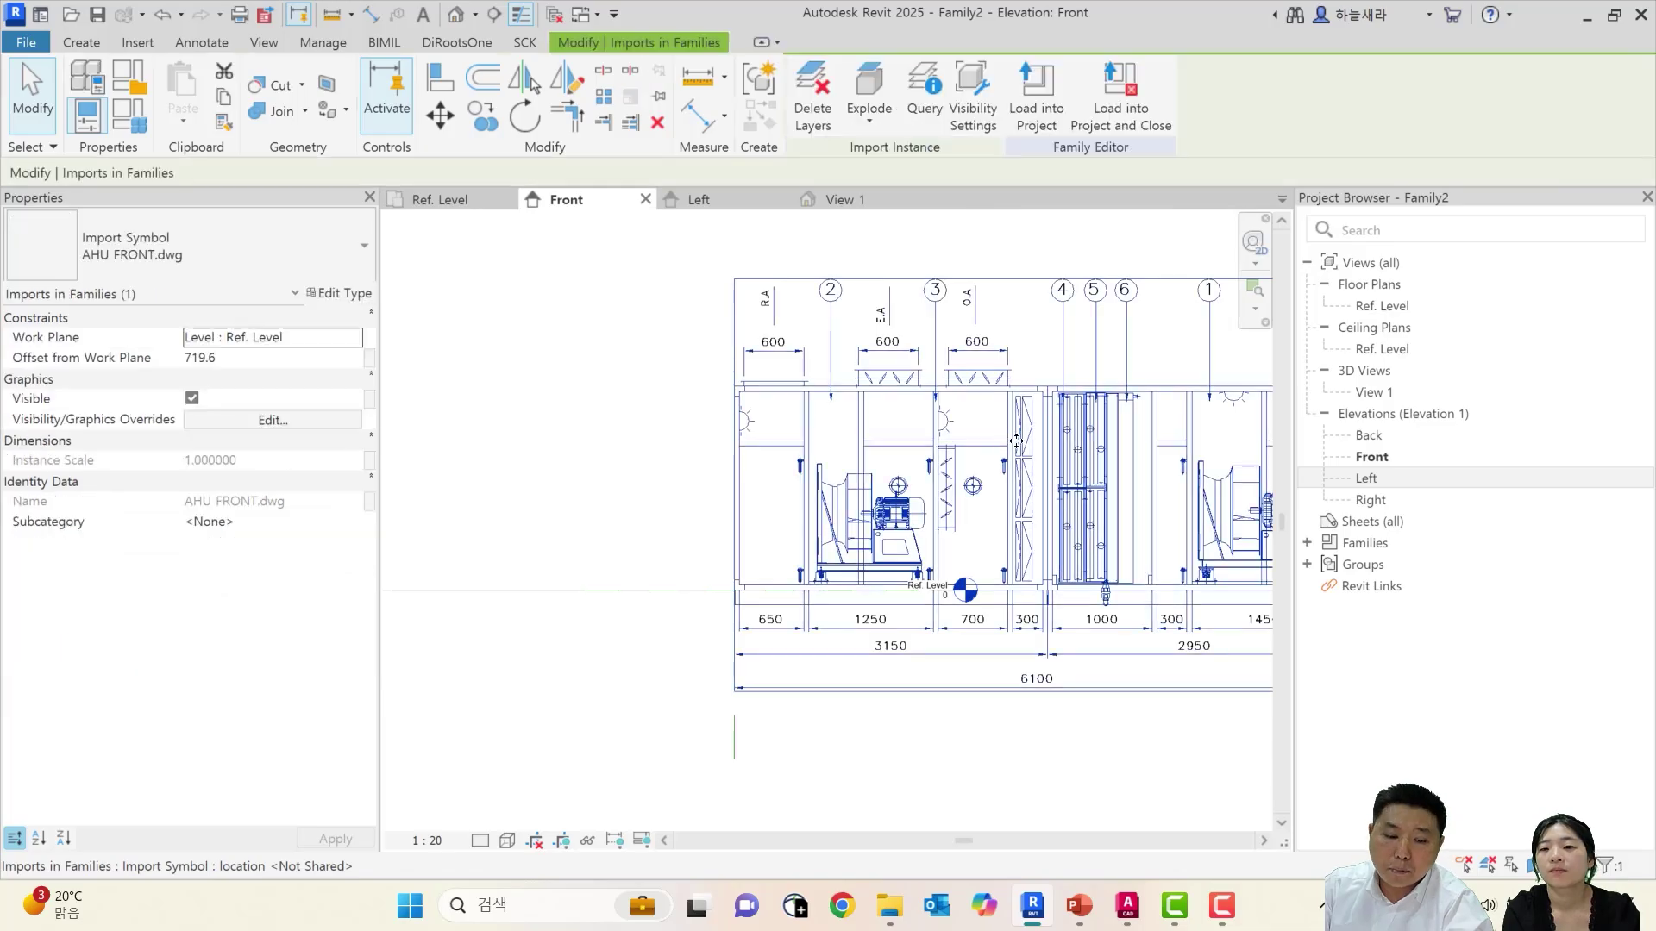
key("m")
key("v")
mouse_move(1064, 457)
middle_mouse_down()
mouse_move(670, 439)
mouse_move(1175, 406)
middle_mouse_up()
key("m")
key("v")
scroll(944, 395, "up", 2)
left_click(943, 393)
scroll(700, 391, "down", 1)
scroll(695, 410, "up", 5)
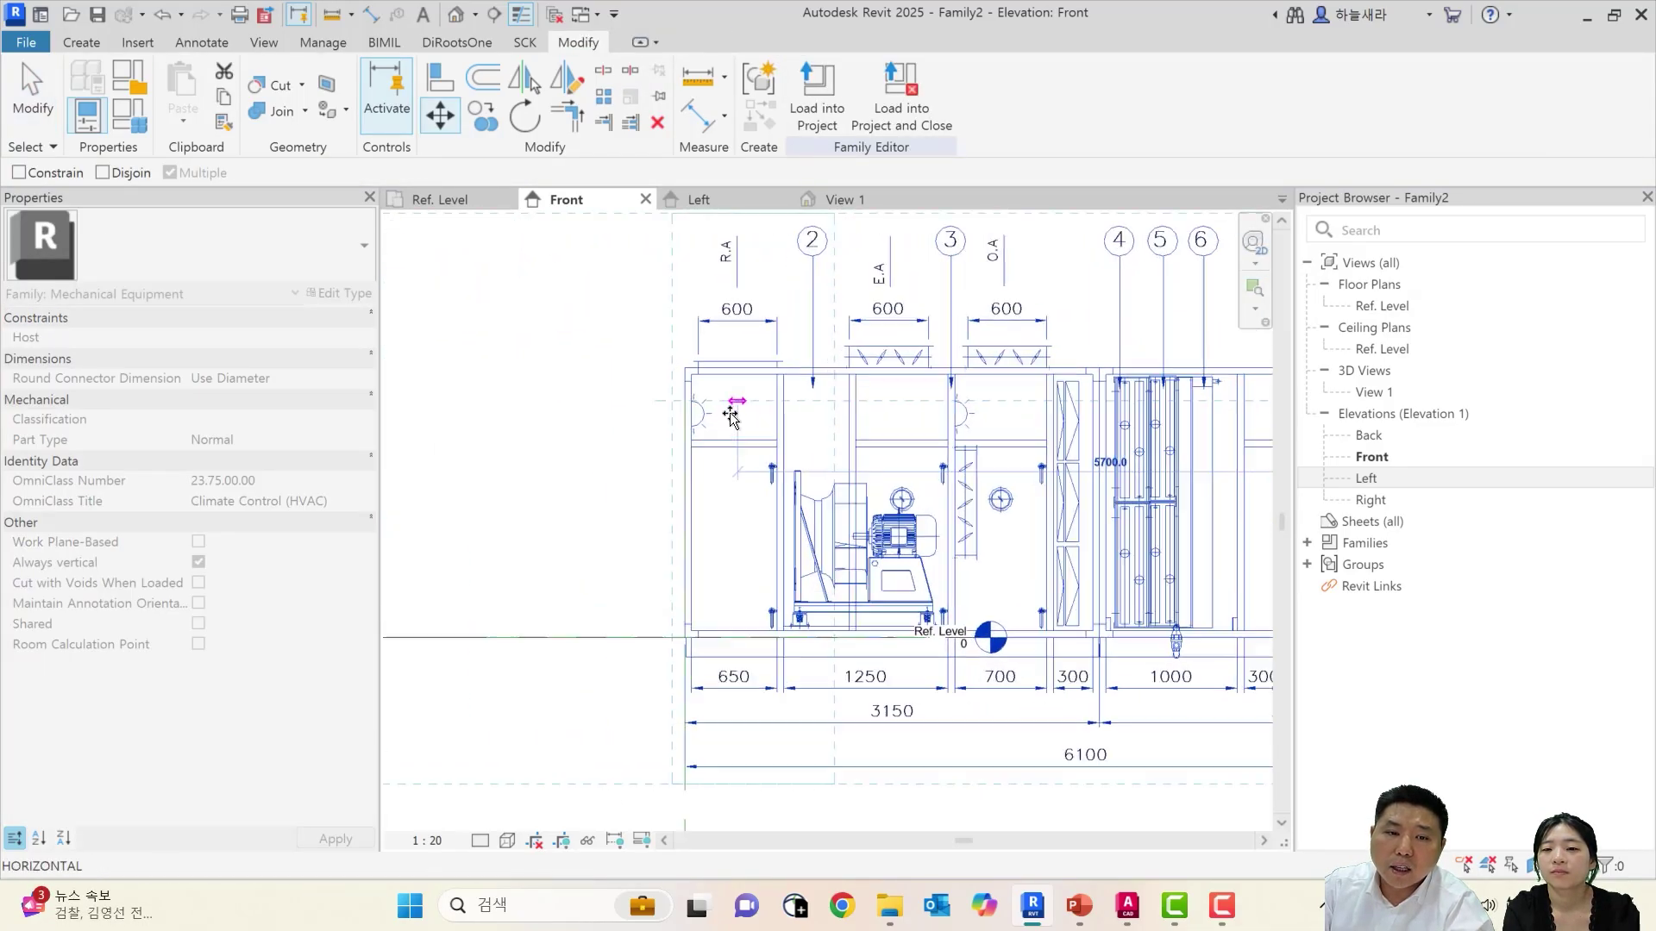
left_click(675, 410)
scroll(682, 405, "down", 4)
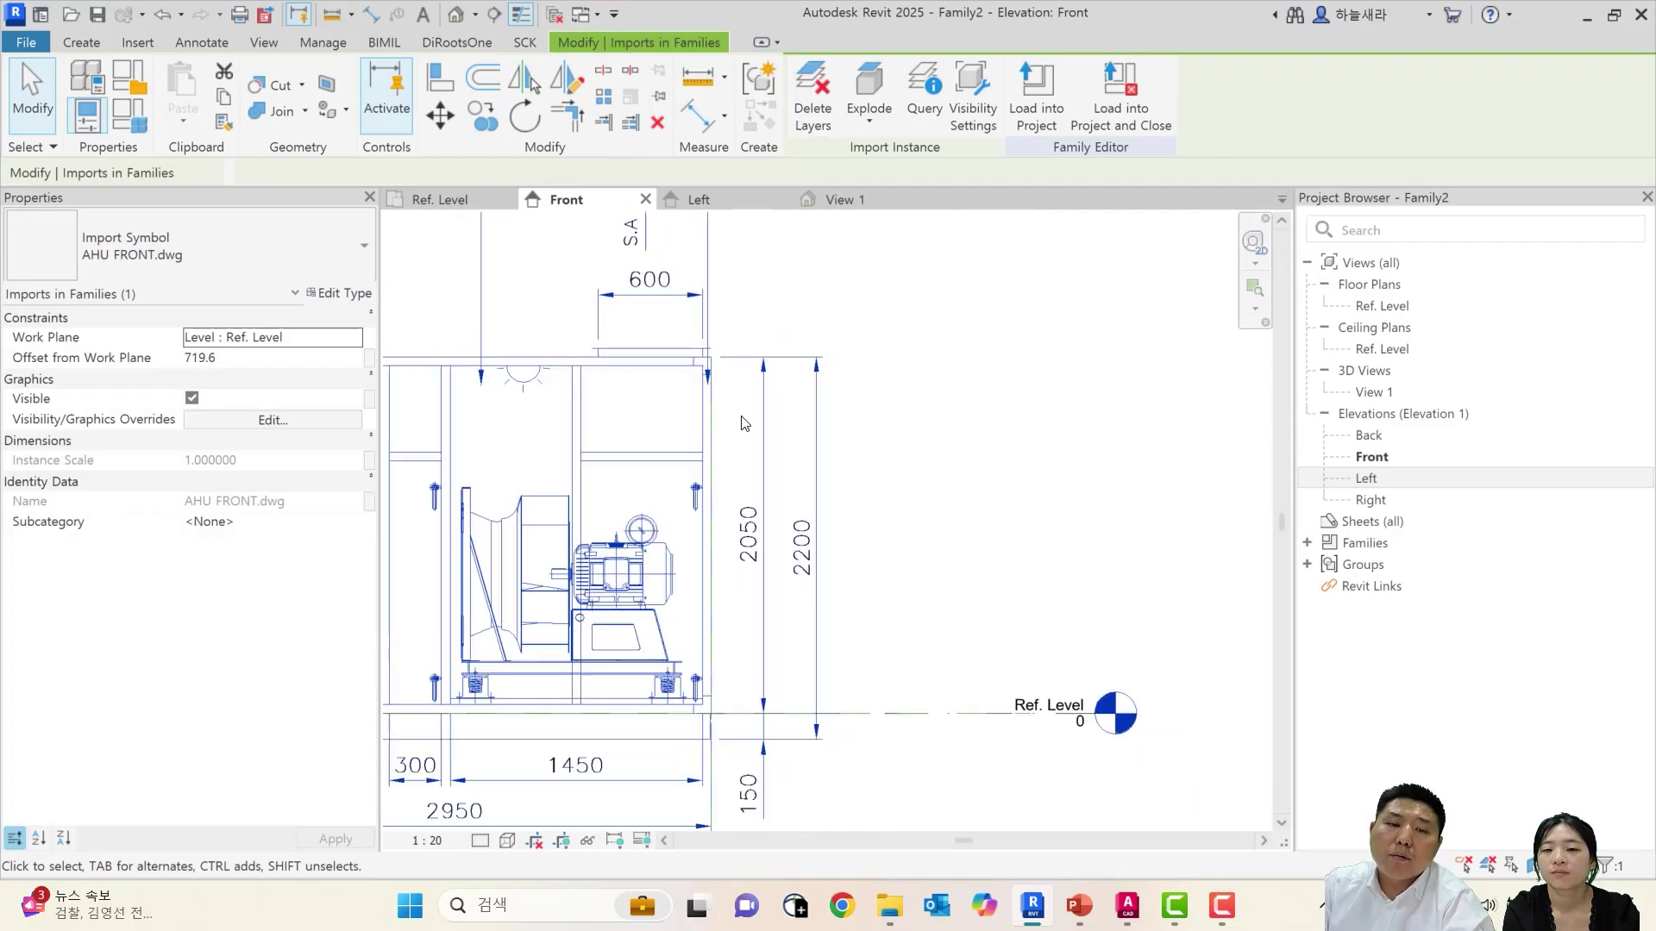
key("Escape")
scroll(1069, 397, "down", 2)
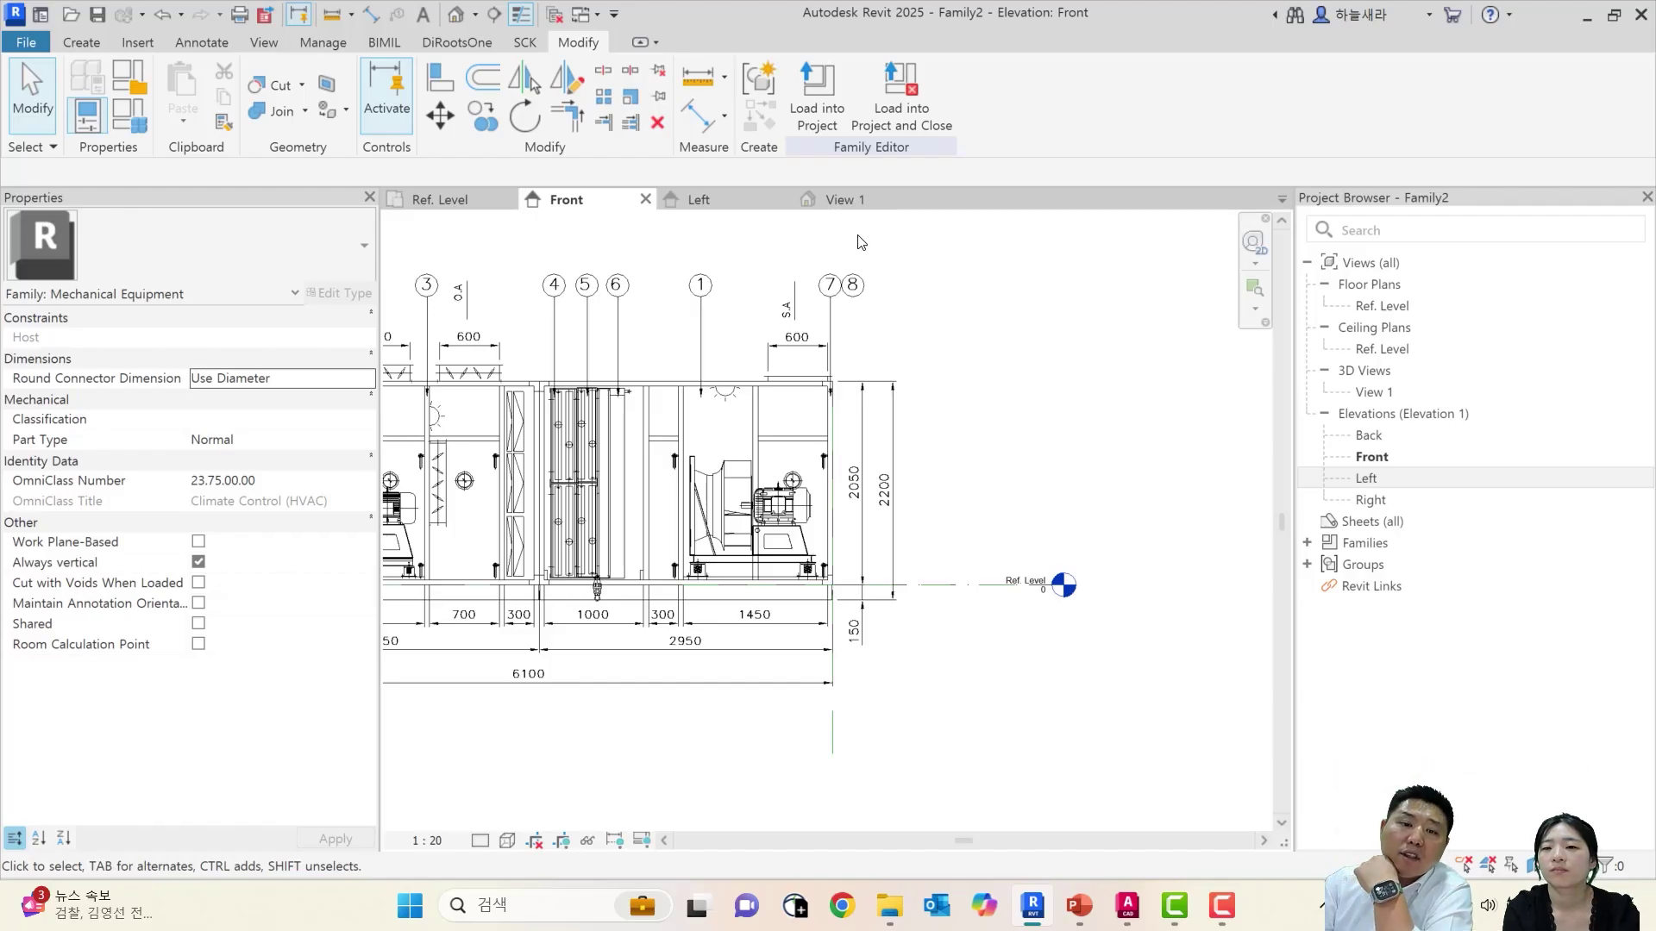
Examine in the 3D view how the AHU PLAN.dwg and AHU FRONT.dwg drawings line up at both ends of the unit
scroll(1001, 355, "down", 3)
middle_click_drag(858, 411, 1006, 481)
middle_click(995, 467)
middle_click(994, 467)
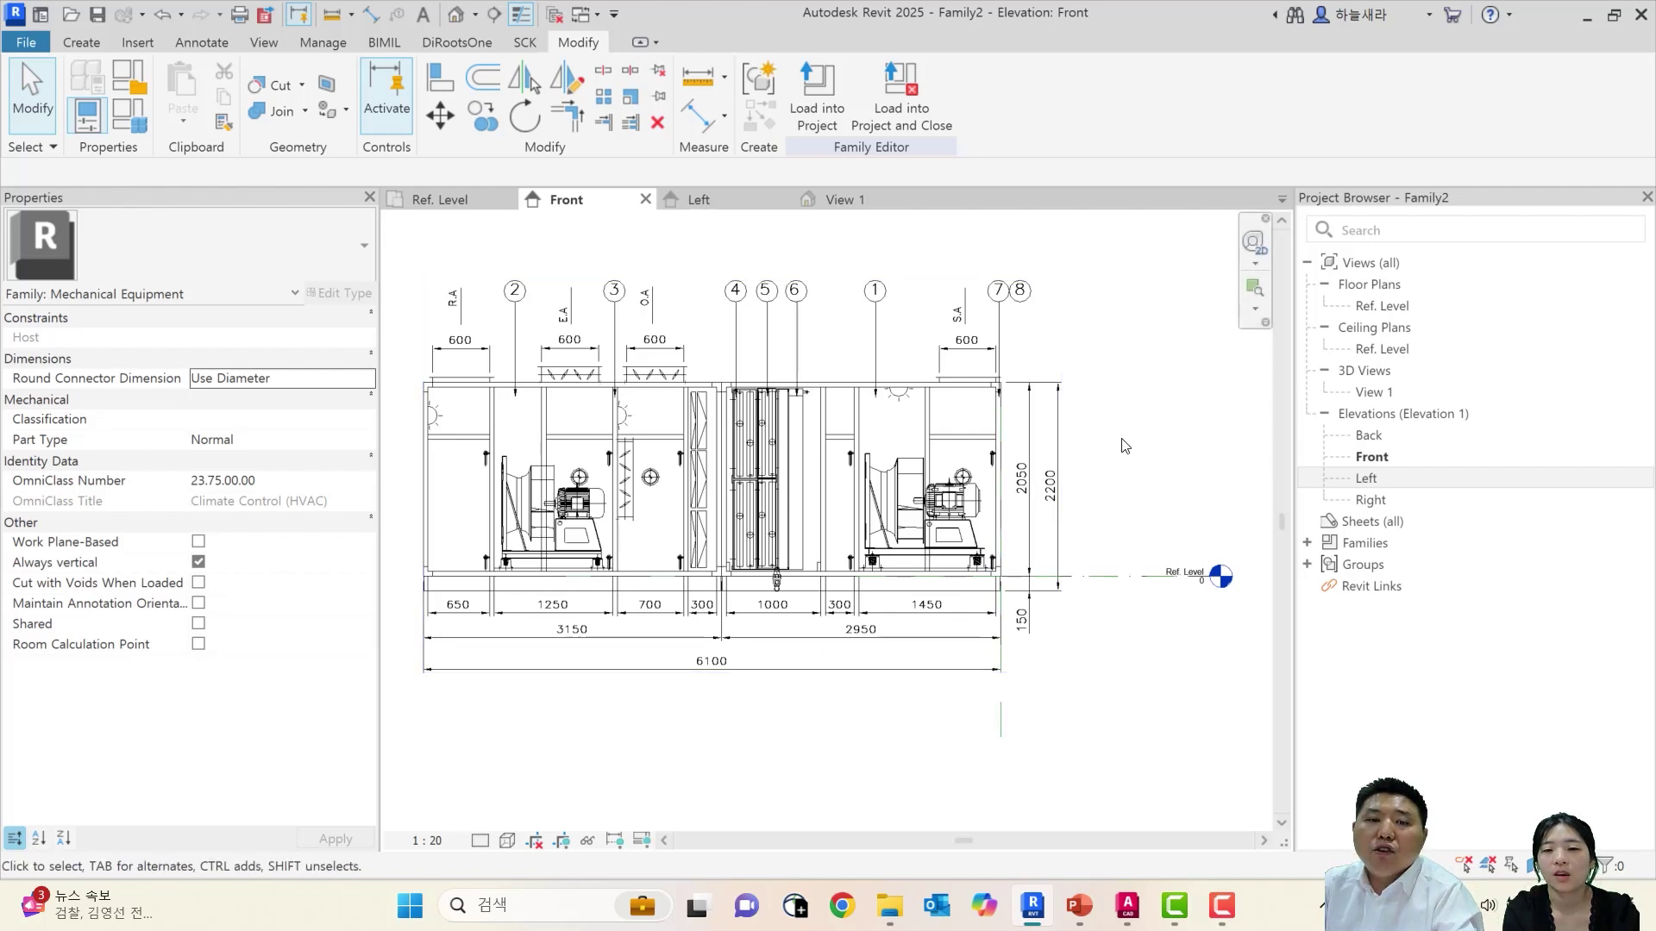
left_click(844, 207)
middle_click_drag(860, 440, 1017, 599)
scroll(807, 477, "up", 3)
scroll(853, 489, "up", 2)
left_click(946, 492)
middle_click_drag(946, 491, 873, 585, "shift")
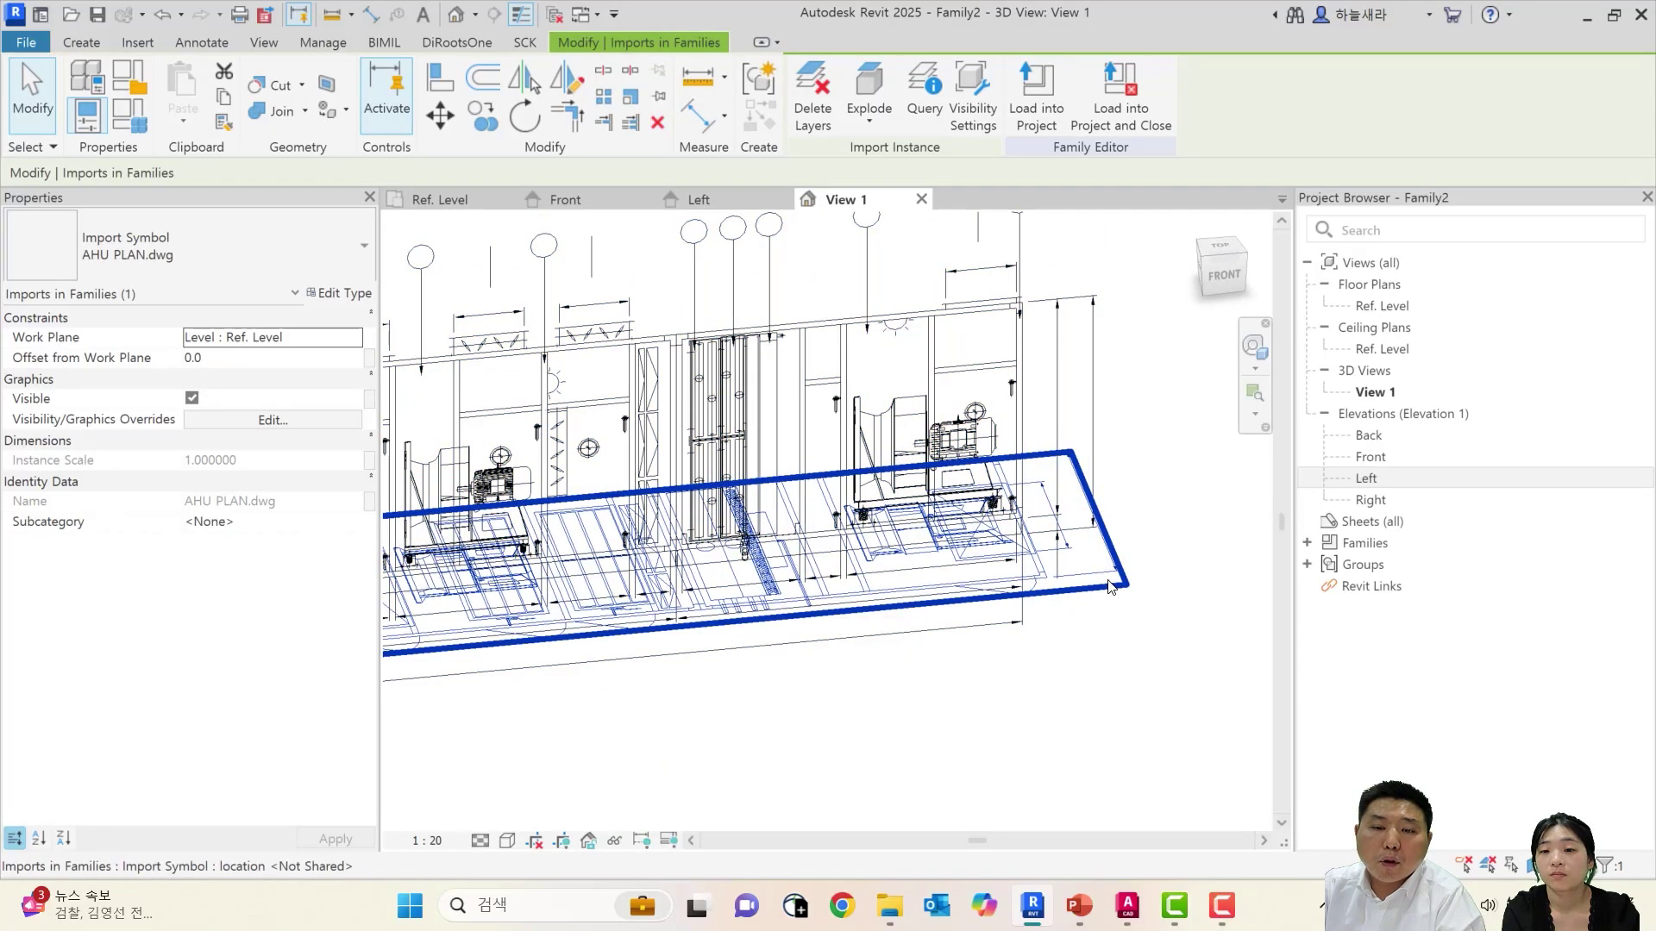
scroll(1027, 415, "down", 2)
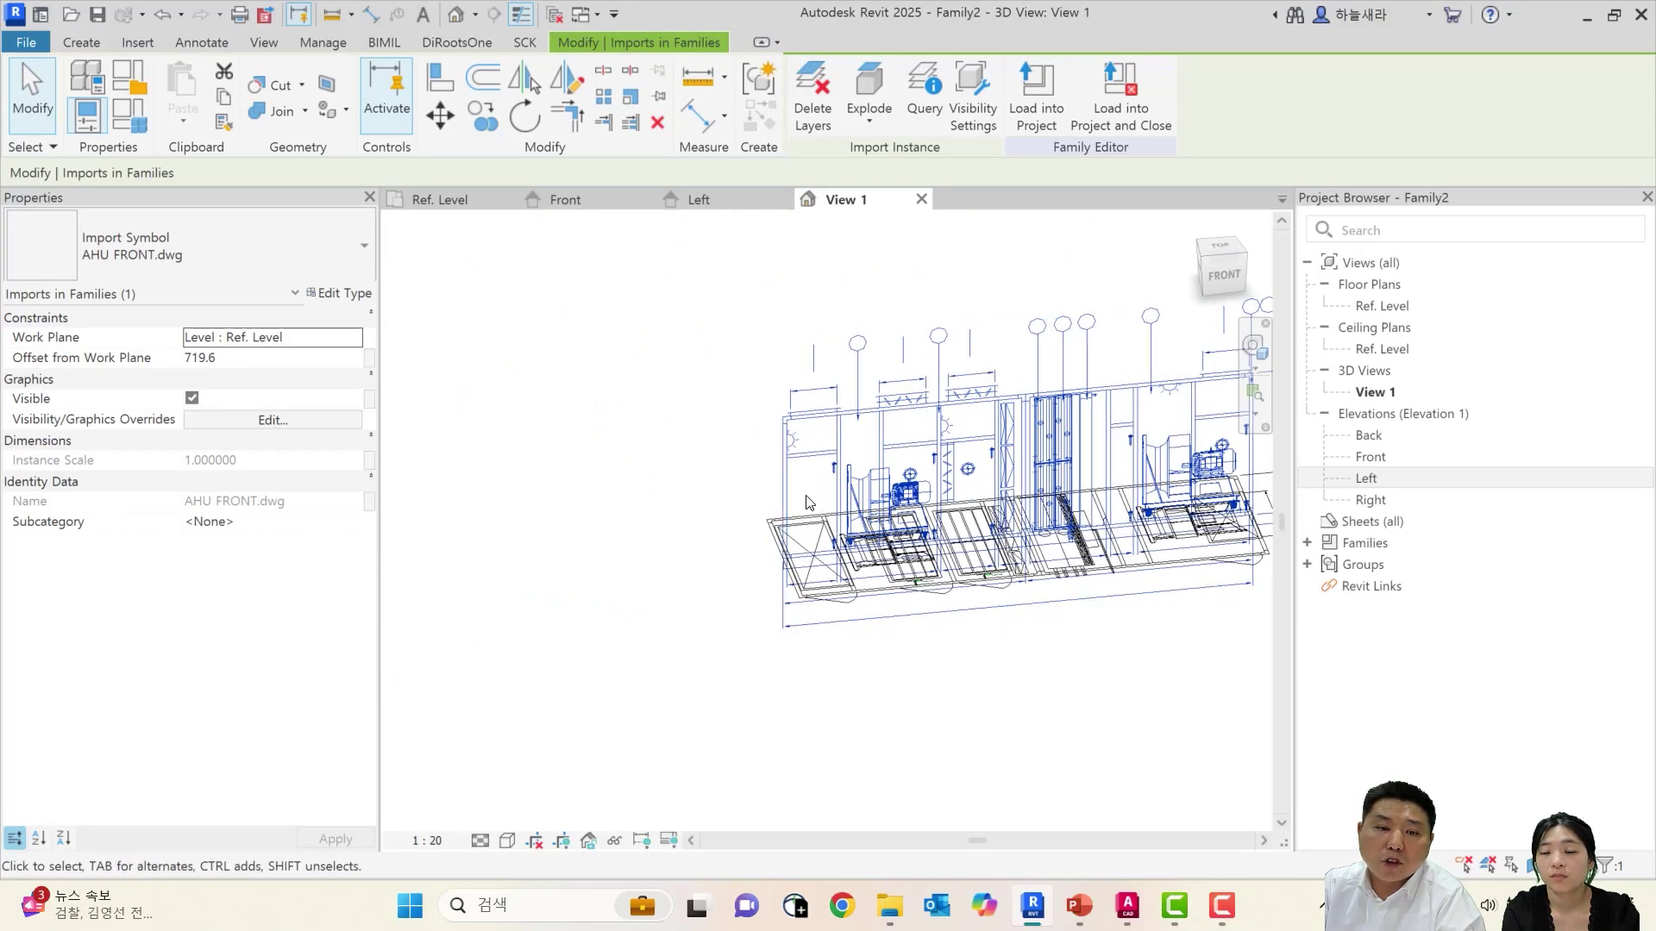
scroll(887, 619, "up", 5)
scroll(887, 619, "up", 8)
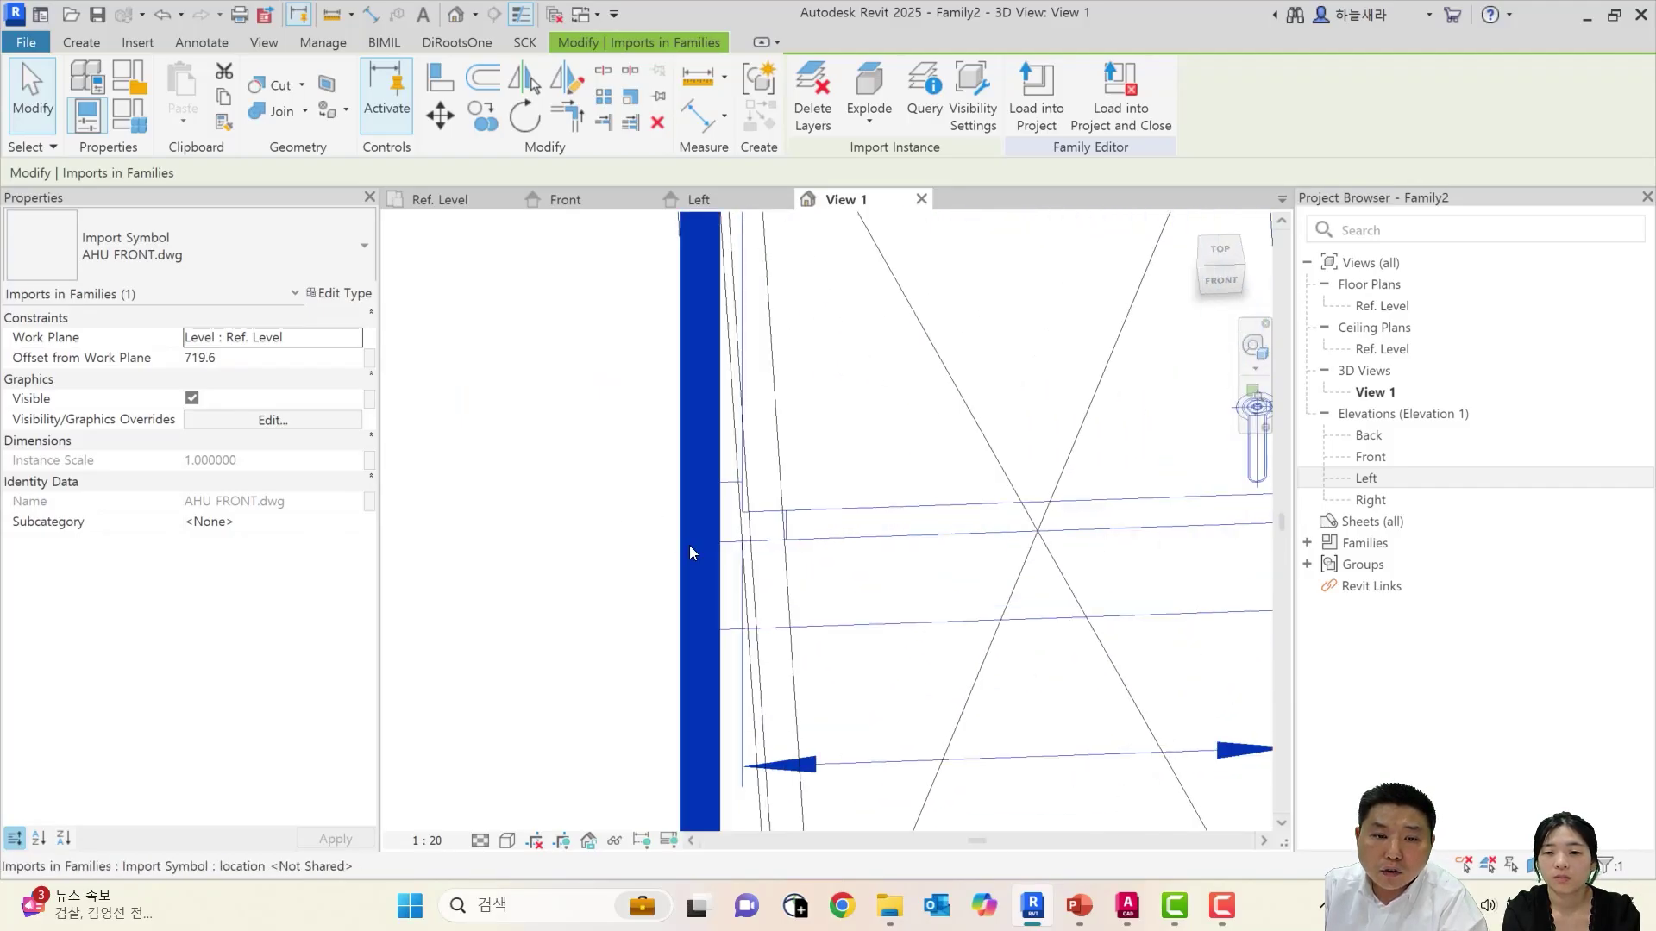
scroll(681, 518, "down", 6)
scroll(1006, 536, "up", 6)
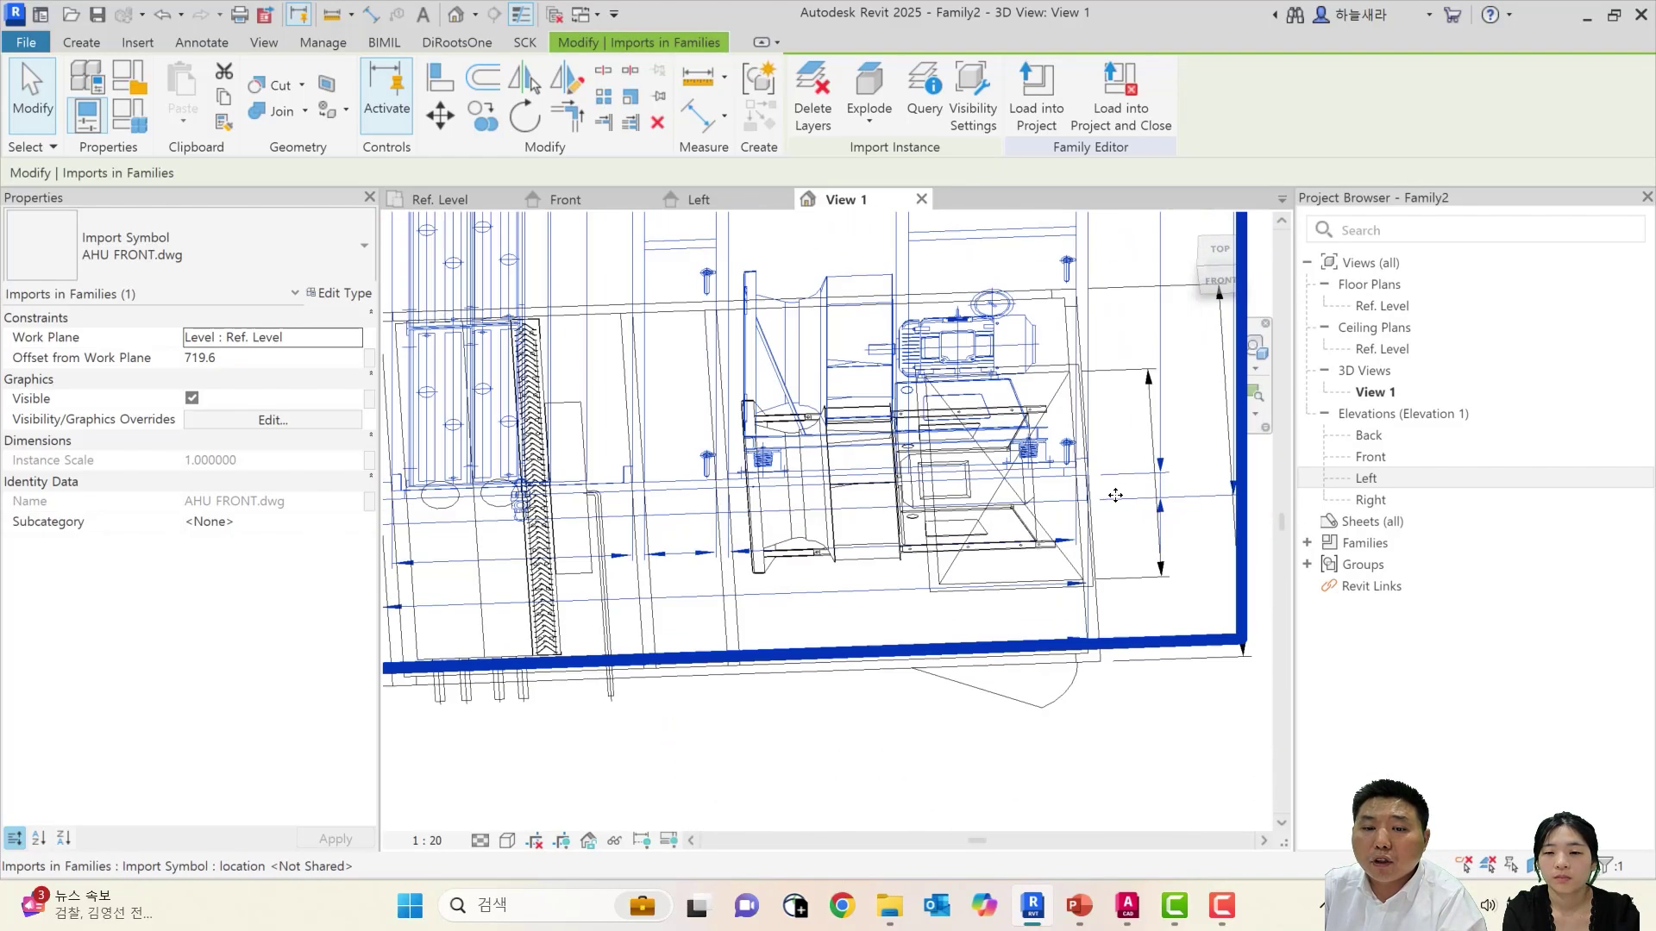
scroll(1023, 494, "down", 3)
middle_click_drag(1023, 494, 976, 497, "shift")
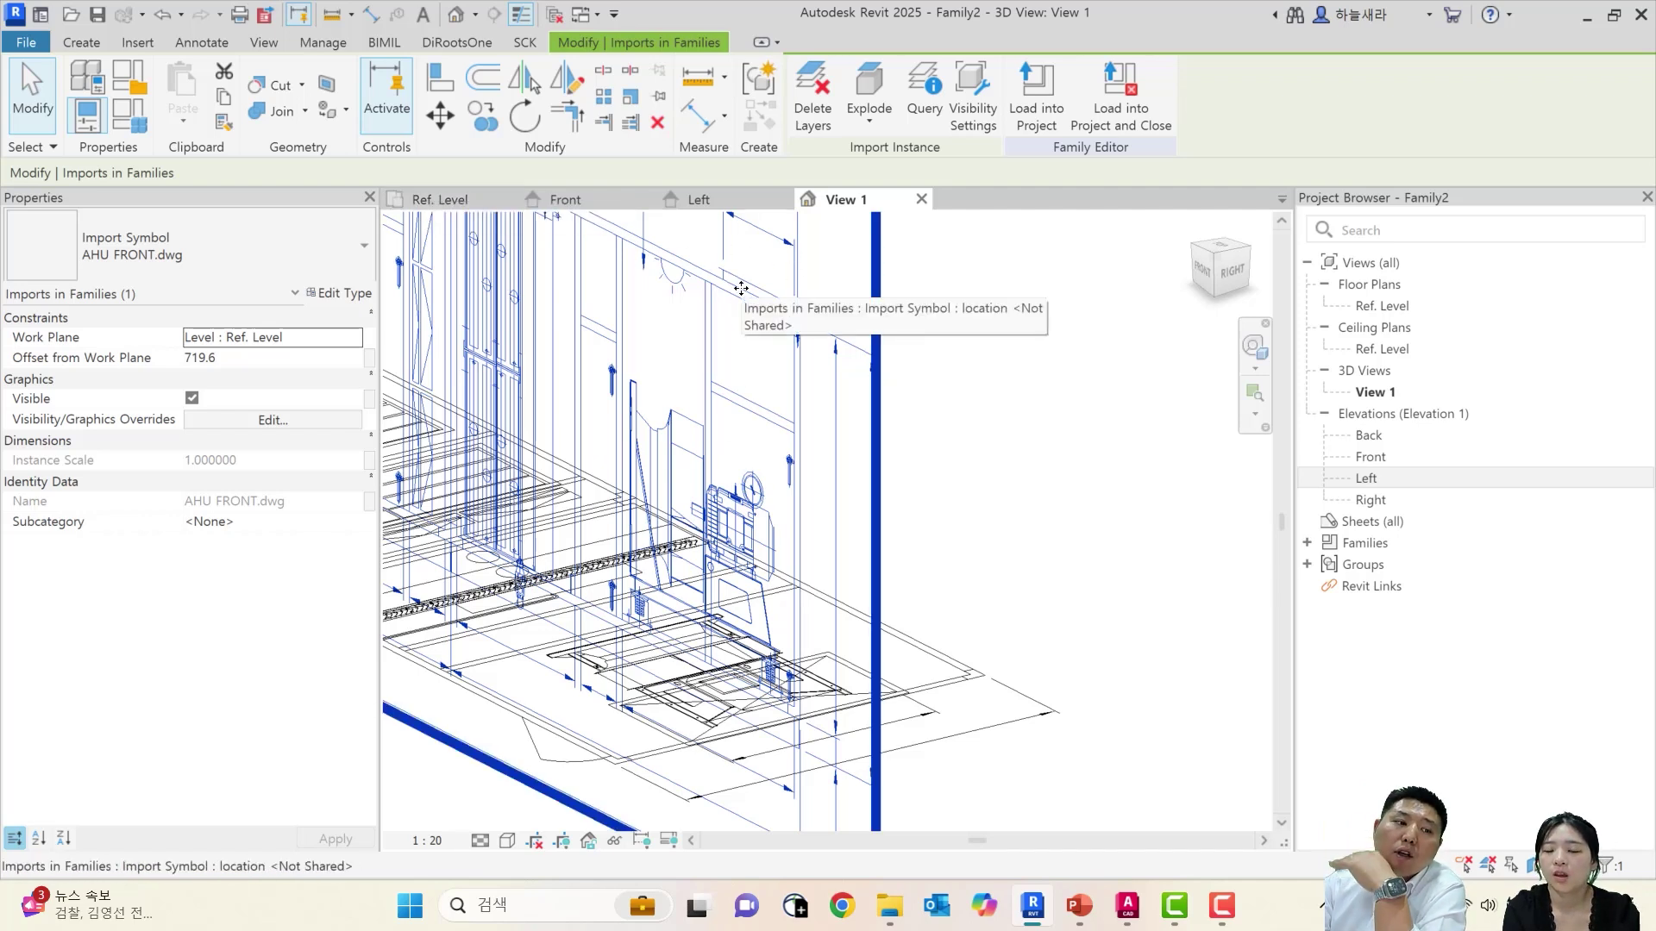
scroll(740, 288, "down", 3)
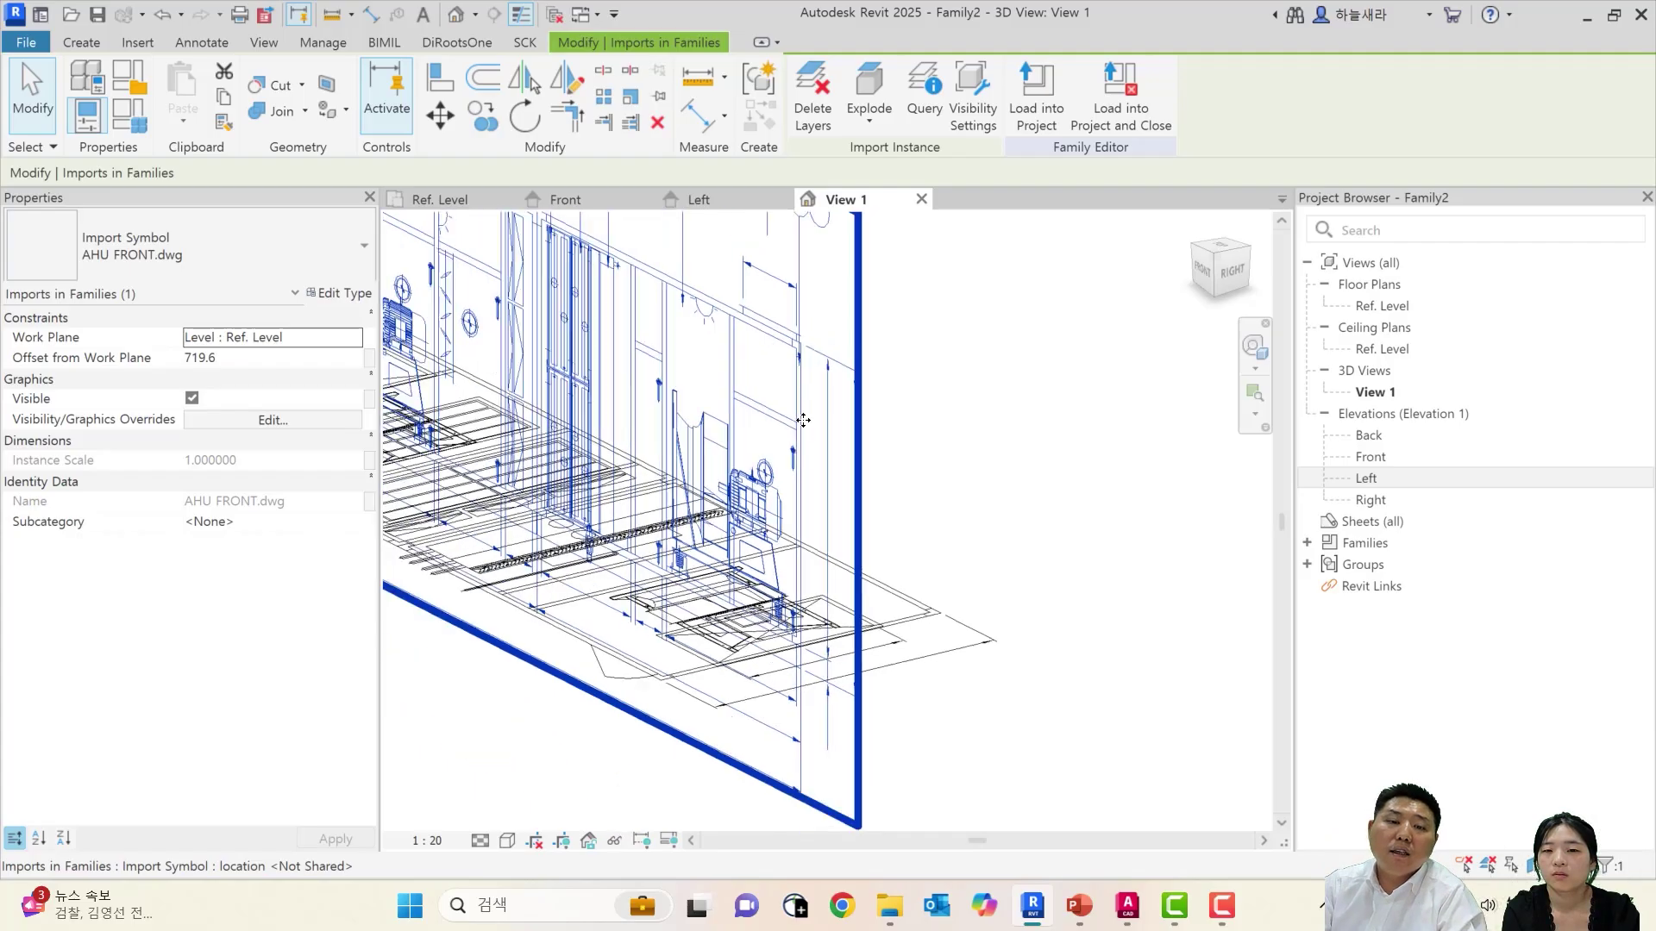
Compare the drawings' positions in the plan, Front elevation and 3D views, viewing the 3D model from the front and at an angle
left_click(425, 202)
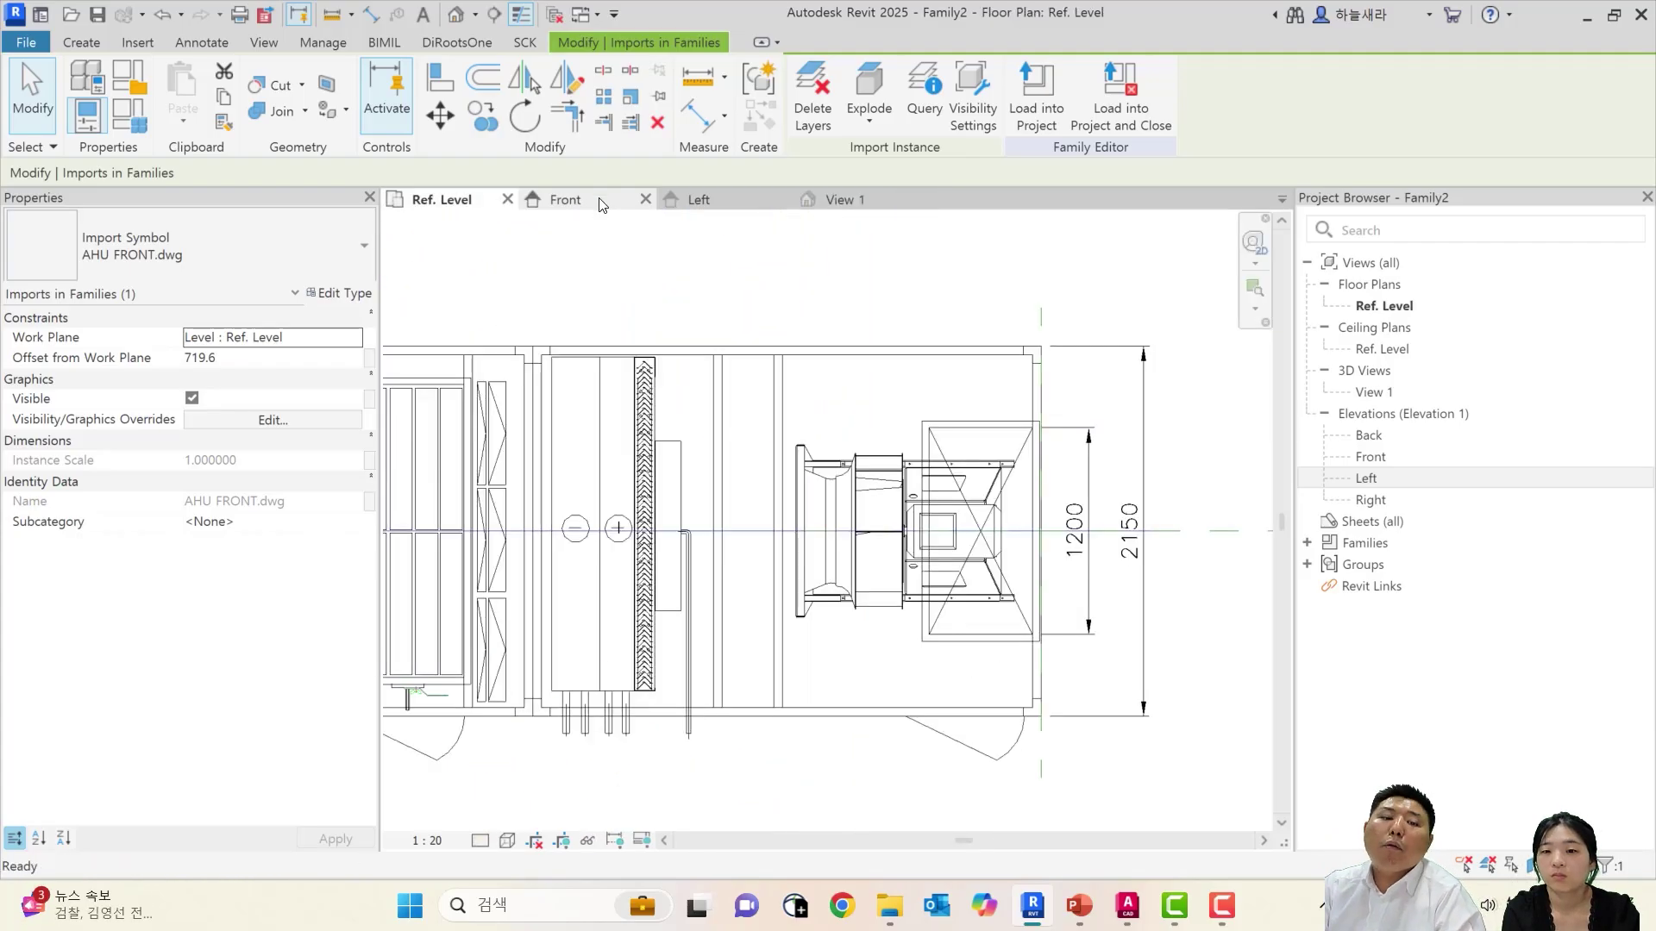
left_click(559, 199)
left_click(841, 199)
middle_click_drag(768, 561, 992, 457, "shift")
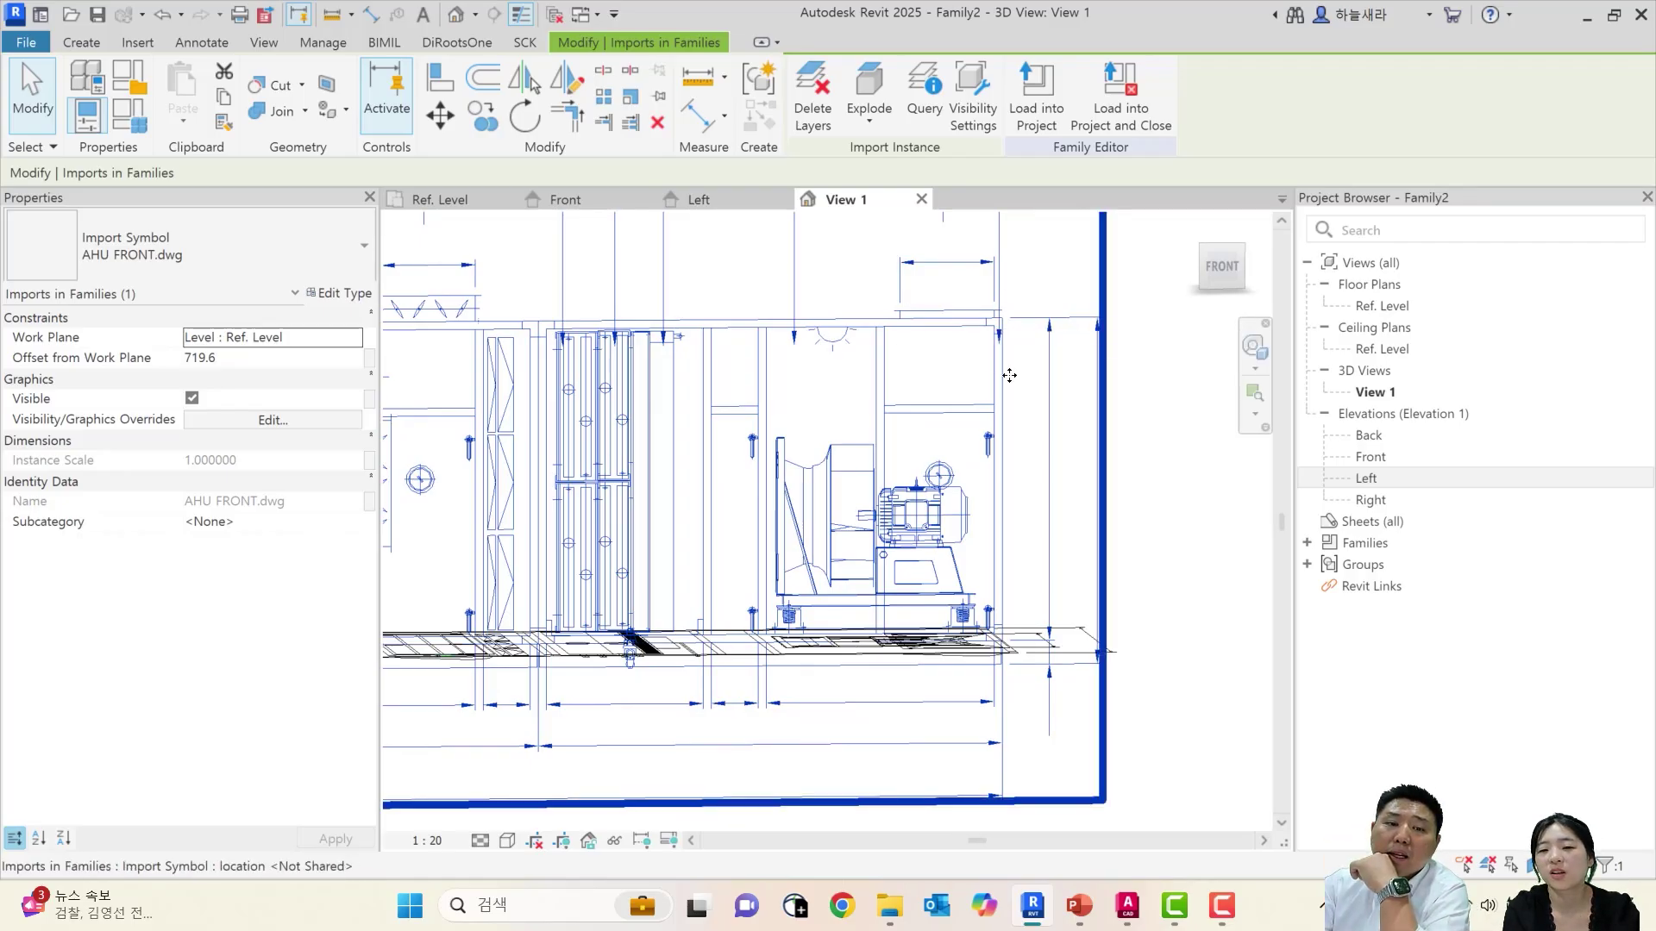
left_click(1164, 484)
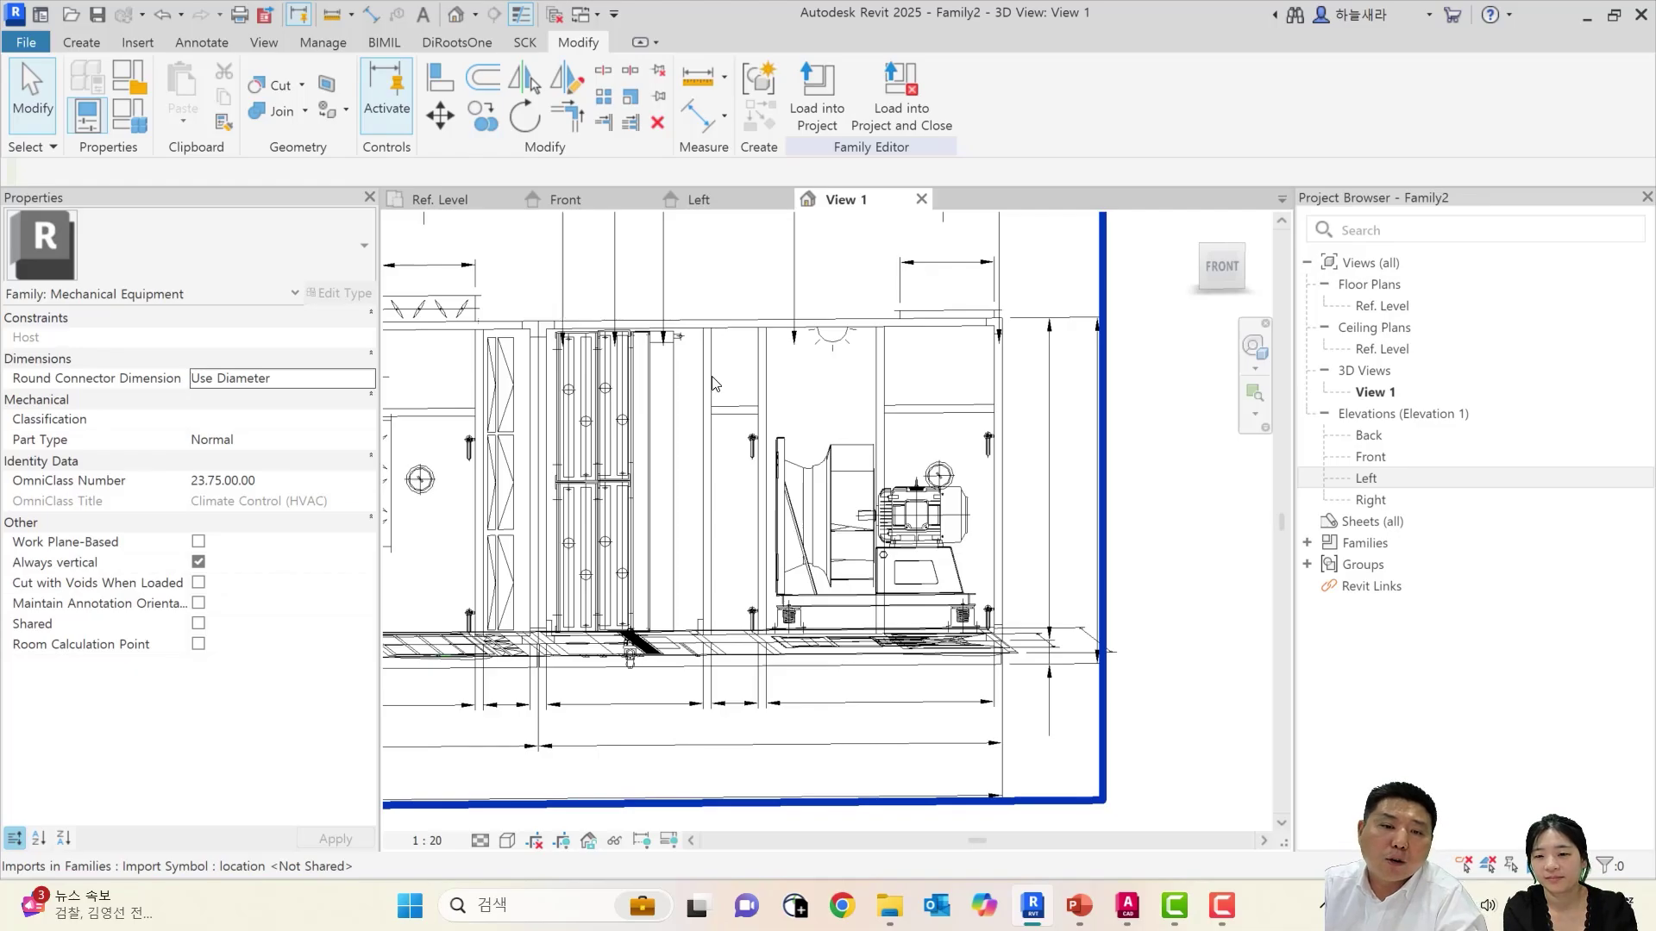
scroll(725, 379, "down", 4)
middle_click_drag(814, 435, 622, 487, "shift")
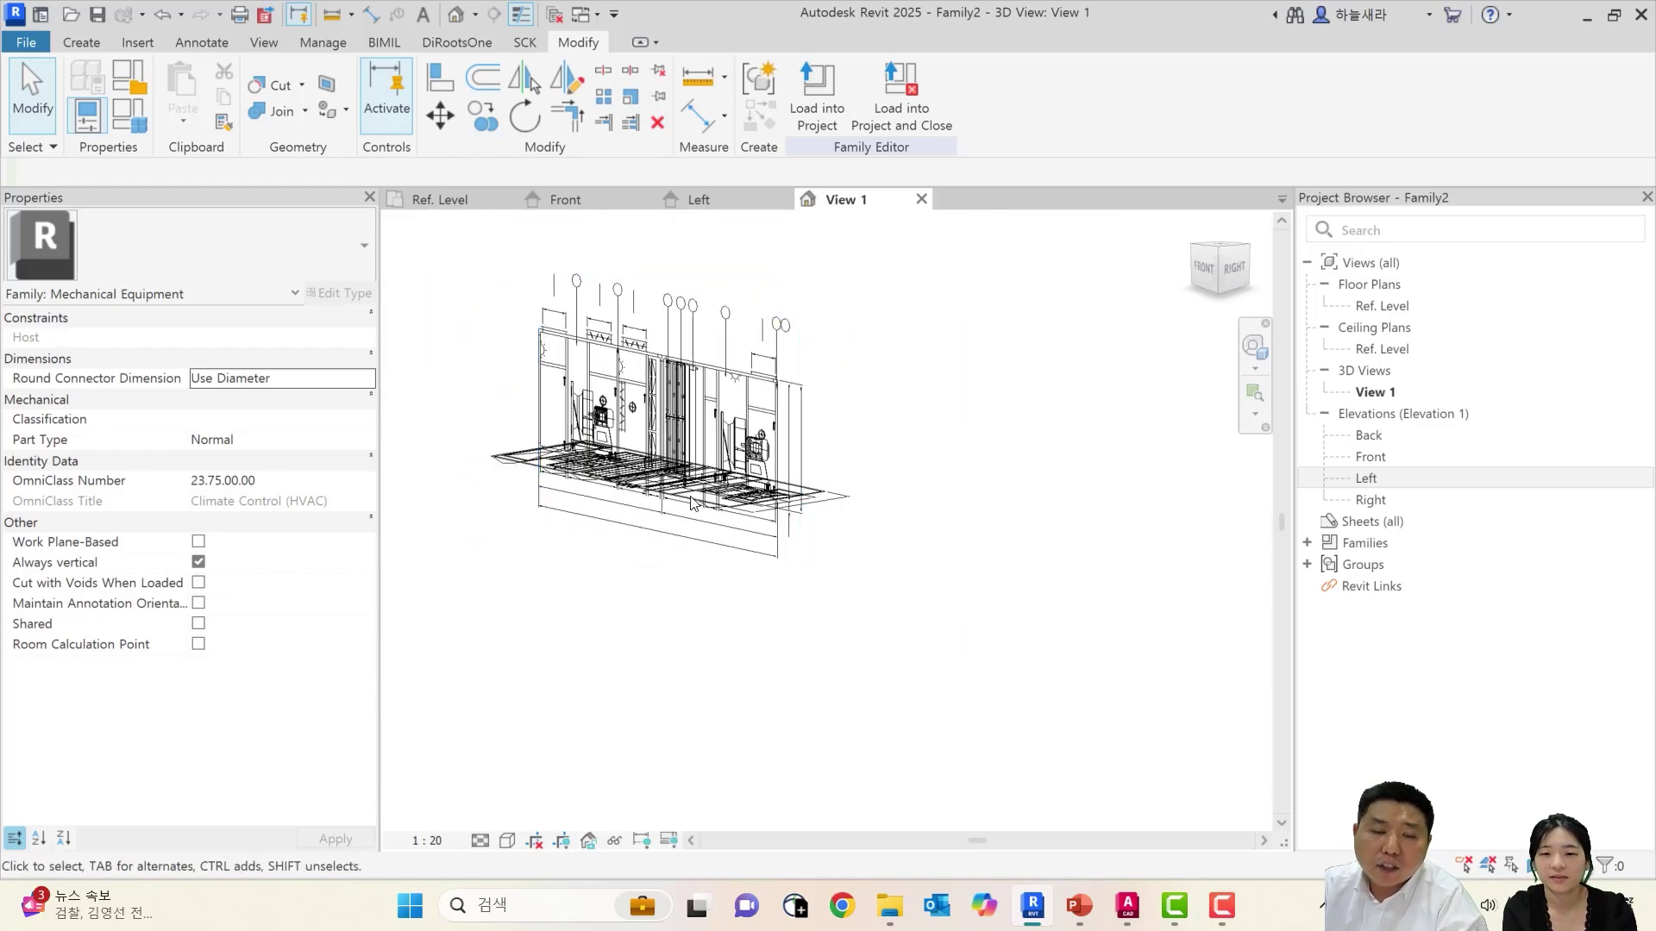
middle_click_drag(599, 379, 693, 484, "shift")
middle_click_drag(692, 484, 810, 526)
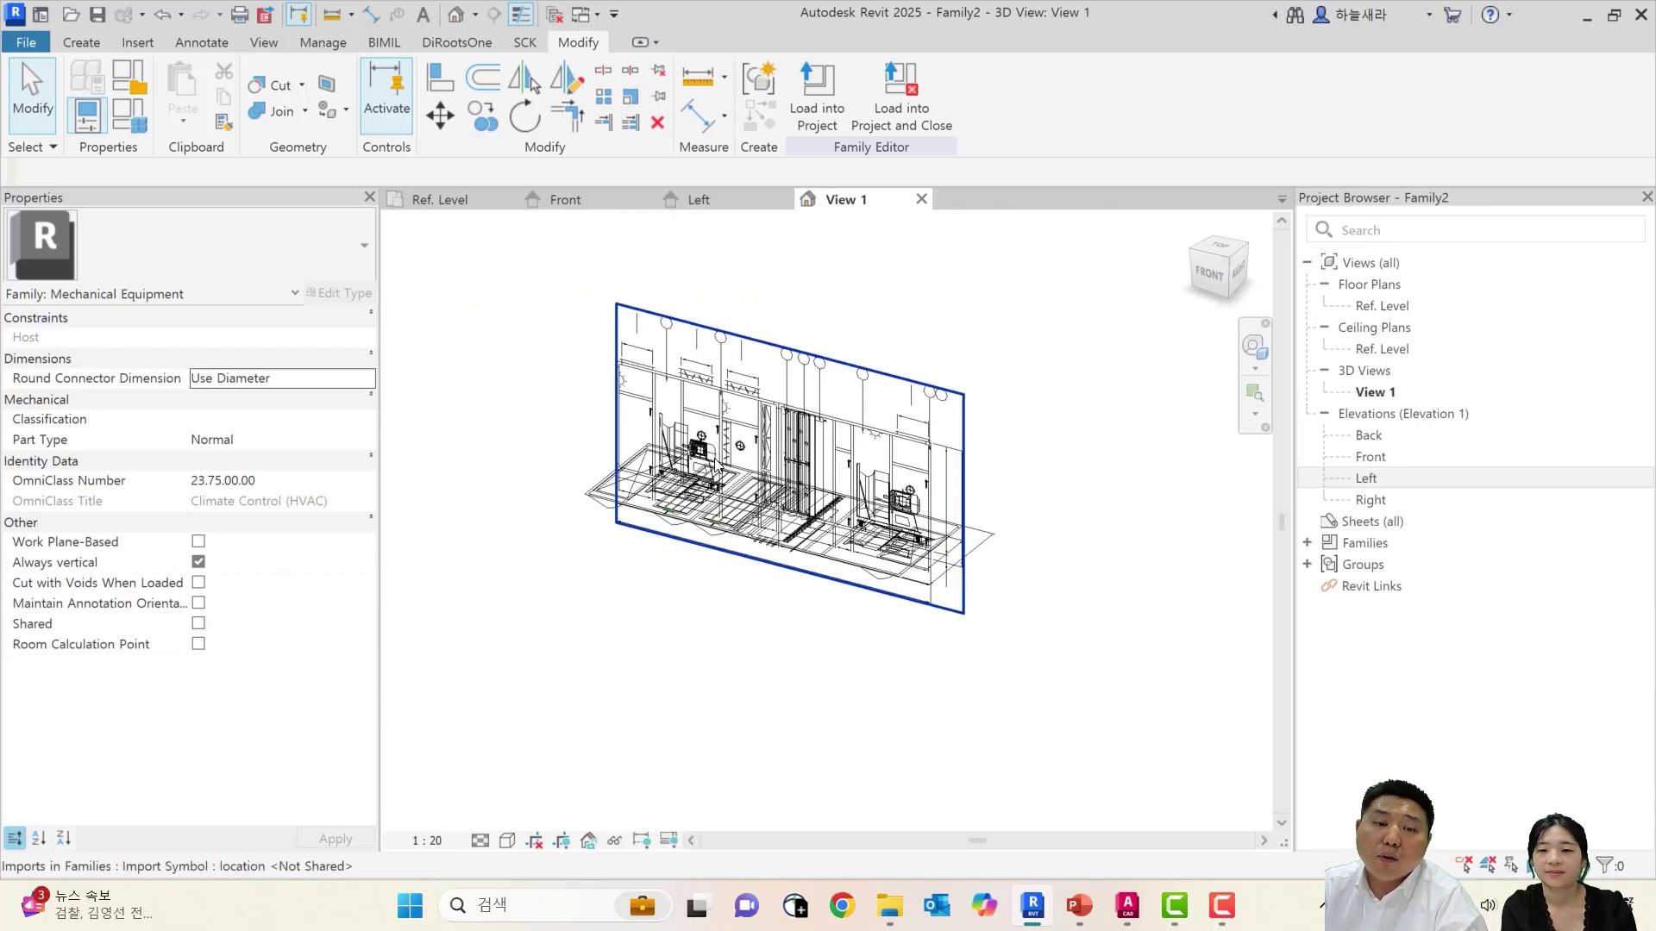
Move the AHU FRONT.dwg import in the Front elevation so its left casing edge lies on the Center (Left/Right) reference plane
left_click(496, 202)
left_click(531, 205)
scroll(720, 449, "down", 2)
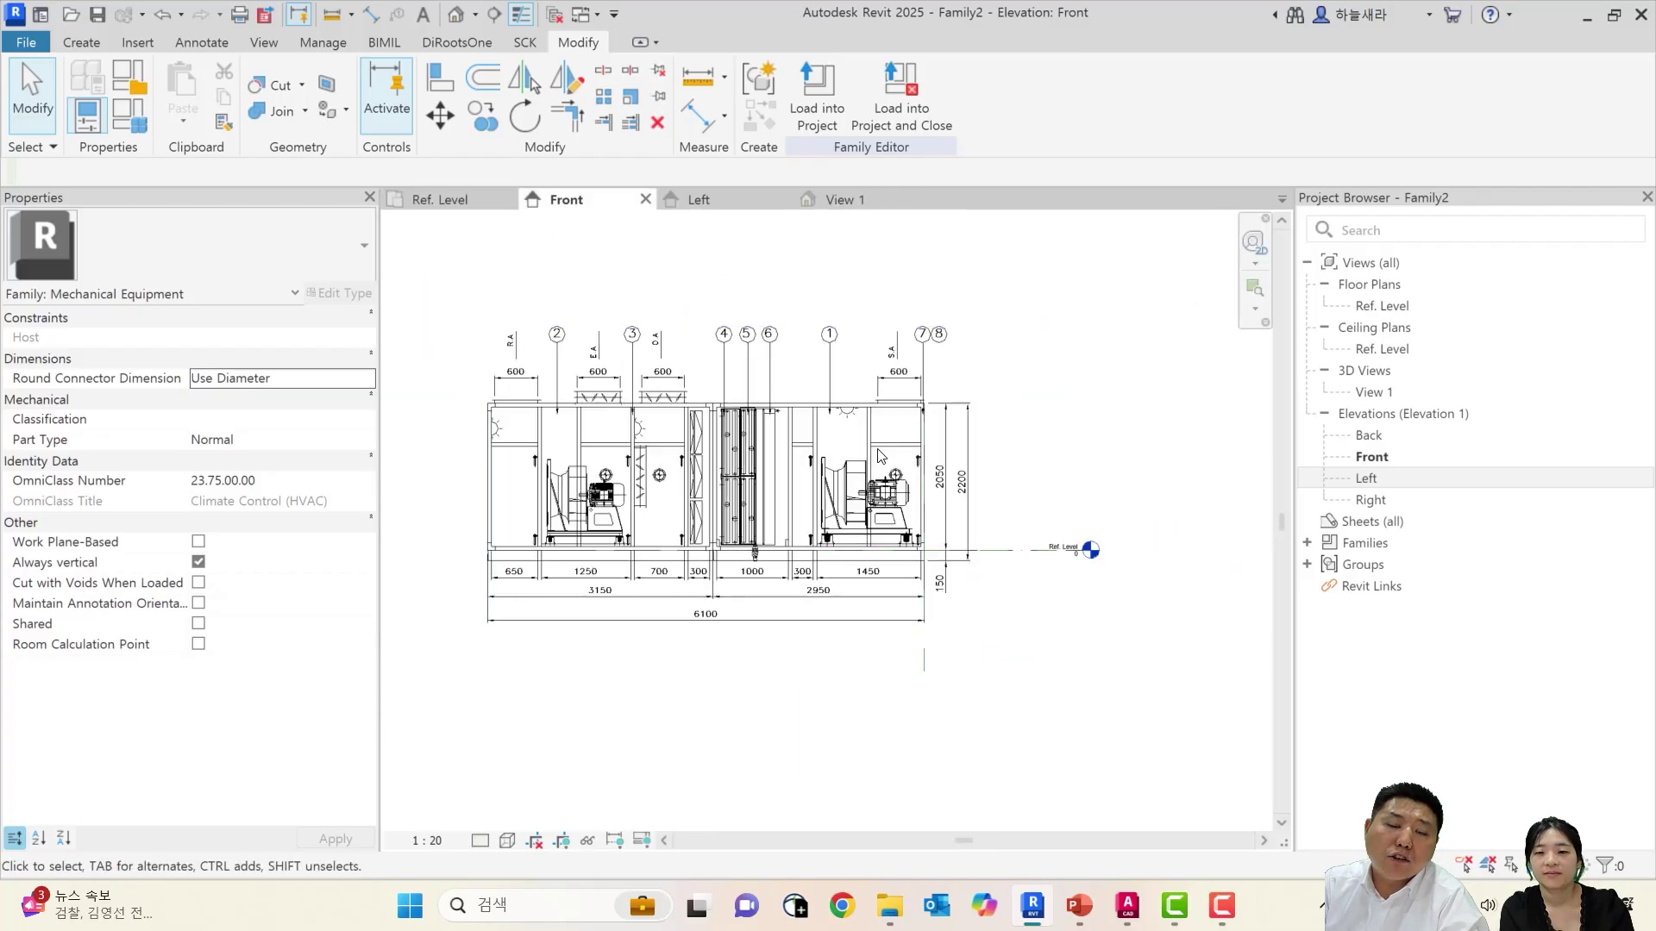
left_click(757, 412)
key("m")
key("v")
scroll(498, 472, "up", 3)
left_click(475, 467)
middle_click_drag(867, 510, 434, 485)
middle_click_drag(1001, 484, 868, 466)
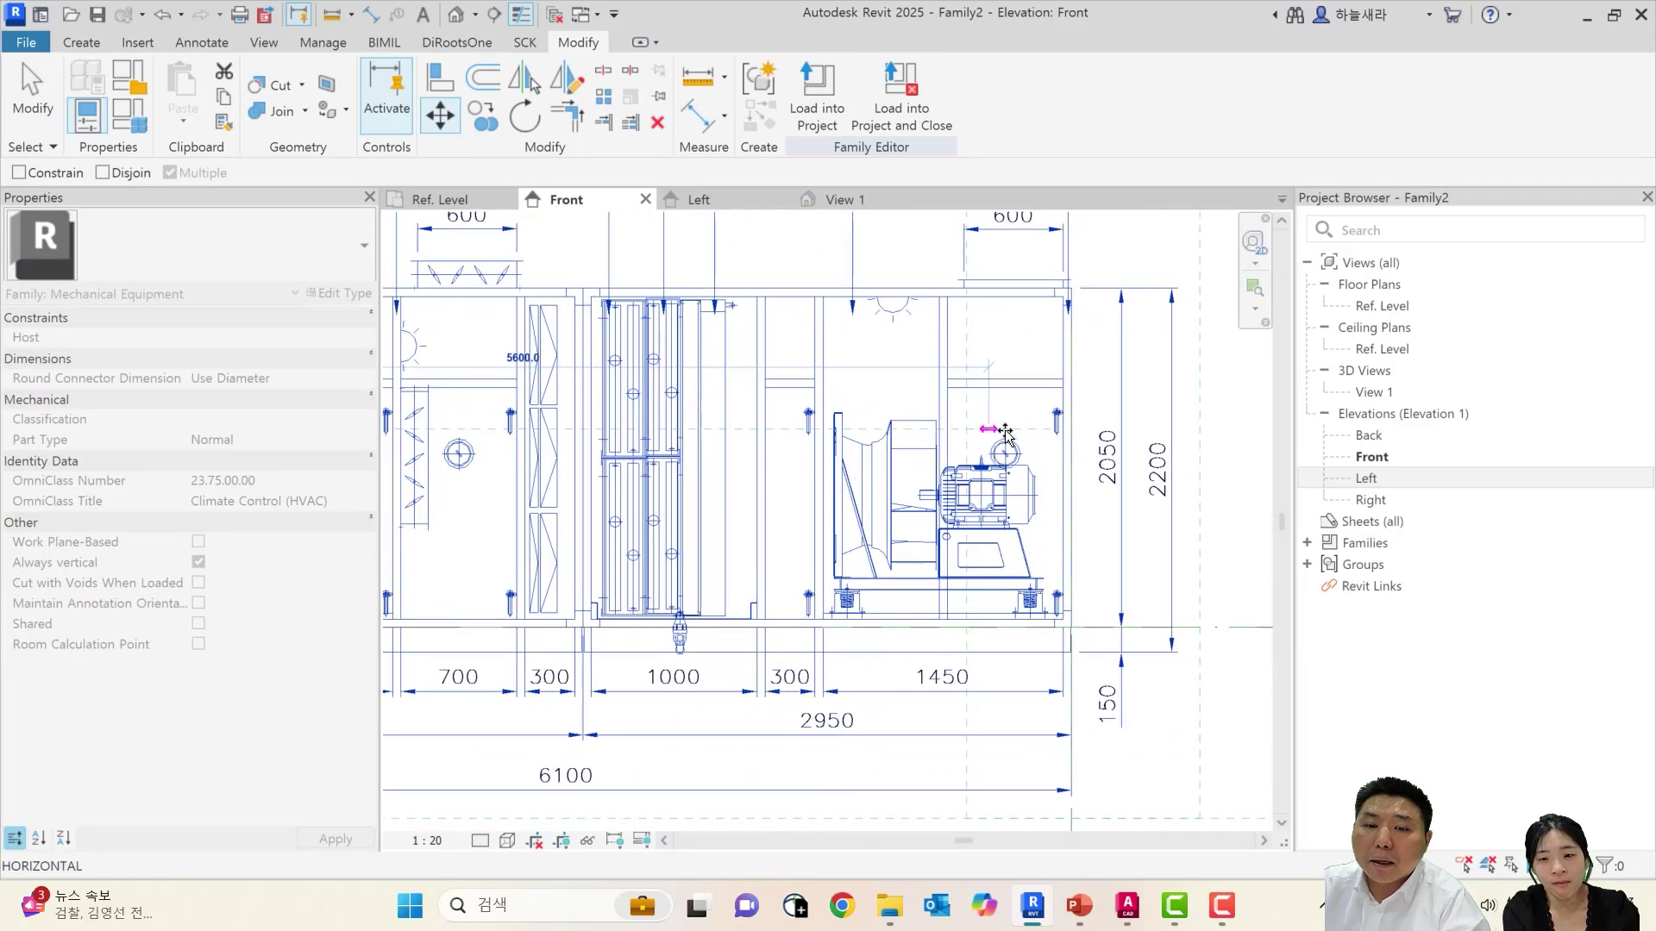
scroll(1080, 430, "up", 3)
left_click(1081, 430)
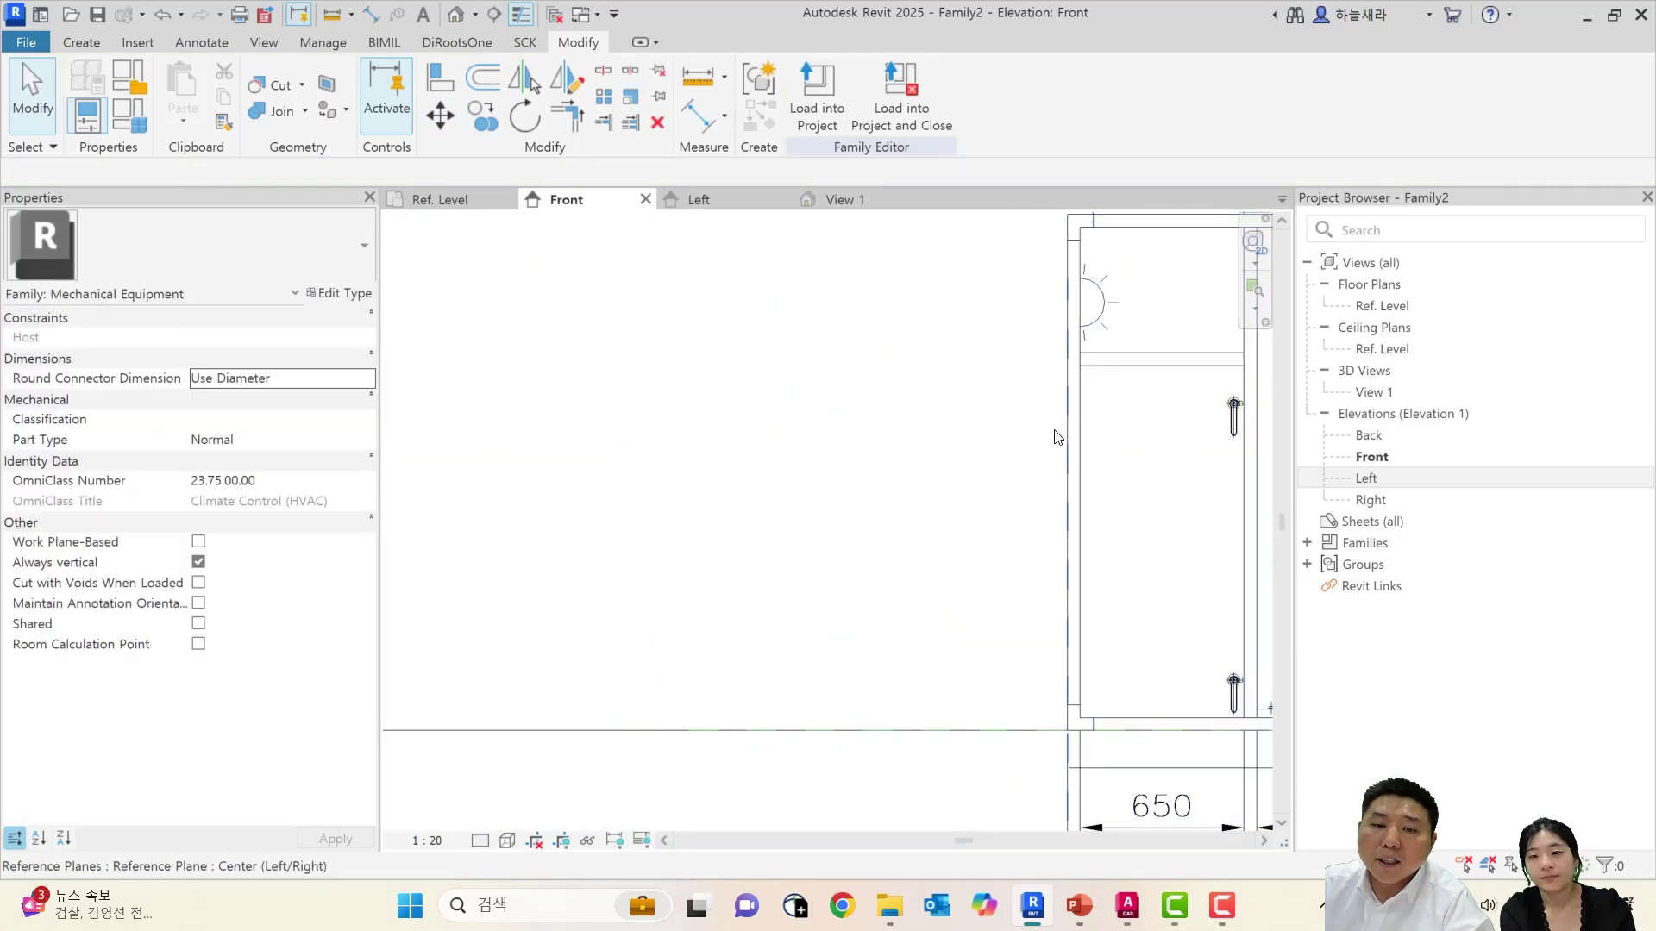
scroll(1041, 438, "down", 2)
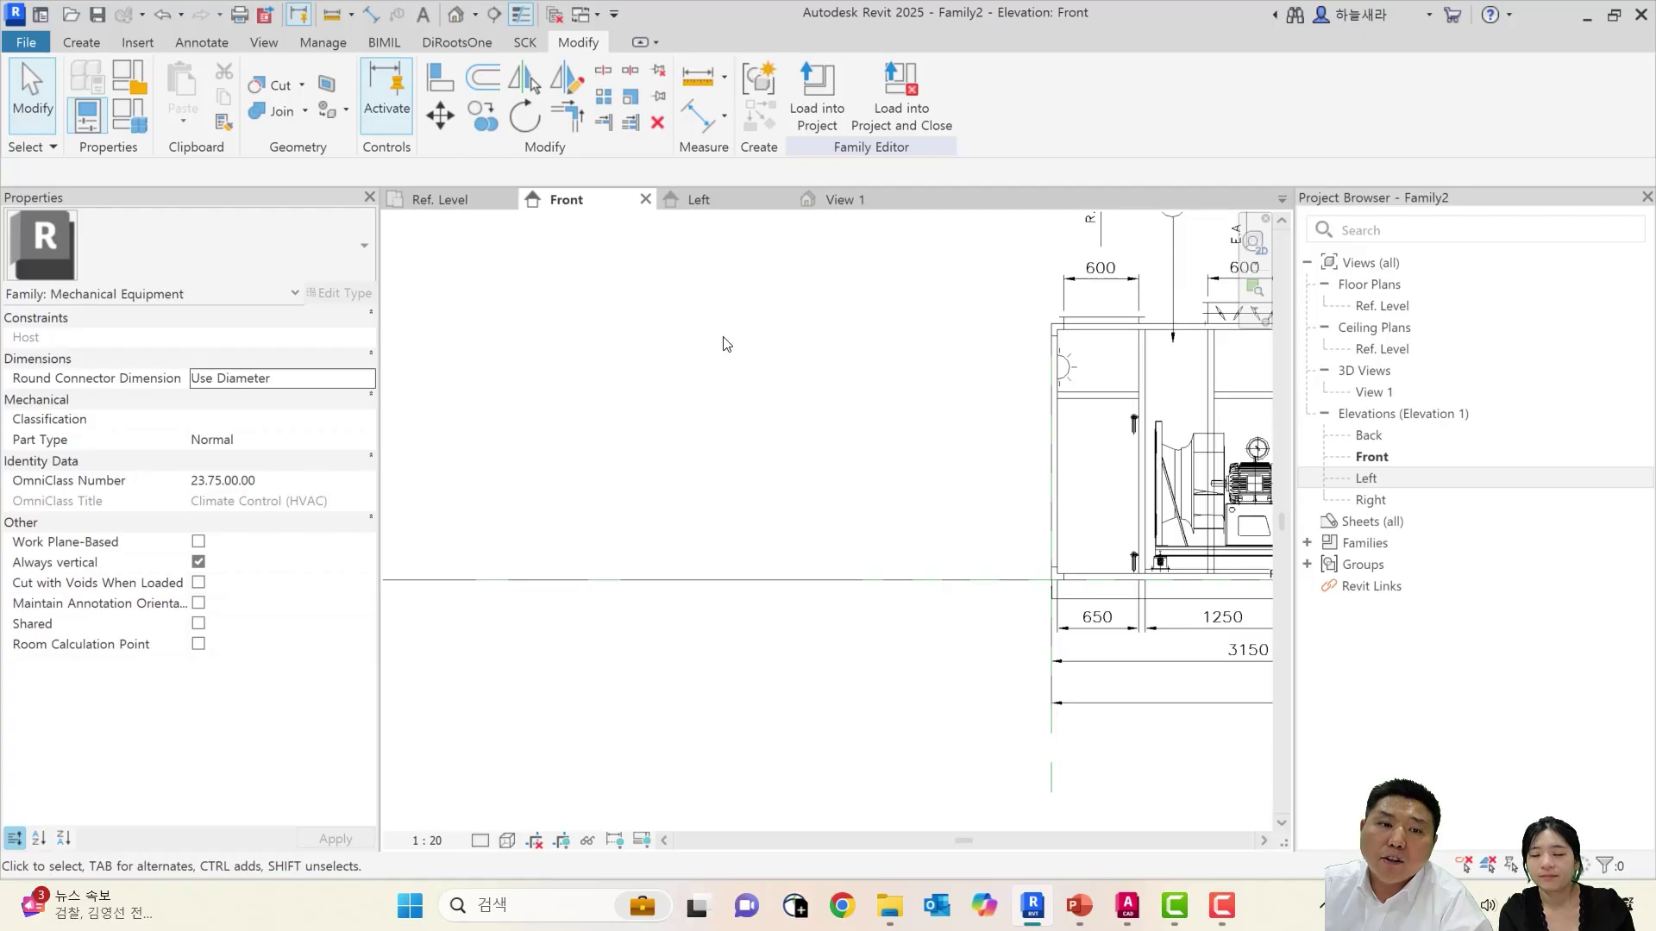
Move the AHU PLAN.dwg import in the Ref. Level plan so its left casing edge lies on the Center (Left/Right) reference plane
left_click(484, 200)
scroll(725, 410, "down", 2)
middle_click_drag(724, 410, 1261, 409)
key("m")
key("v")
scroll(726, 403, "up", 2)
left_click(728, 400)
key("space")
left_click(730, 399)
scroll(747, 410, "down", 2)
middle_click_drag(840, 411, 451, 406)
middle_click_drag(1035, 411, 746, 412)
scroll(1003, 410, "up", 3)
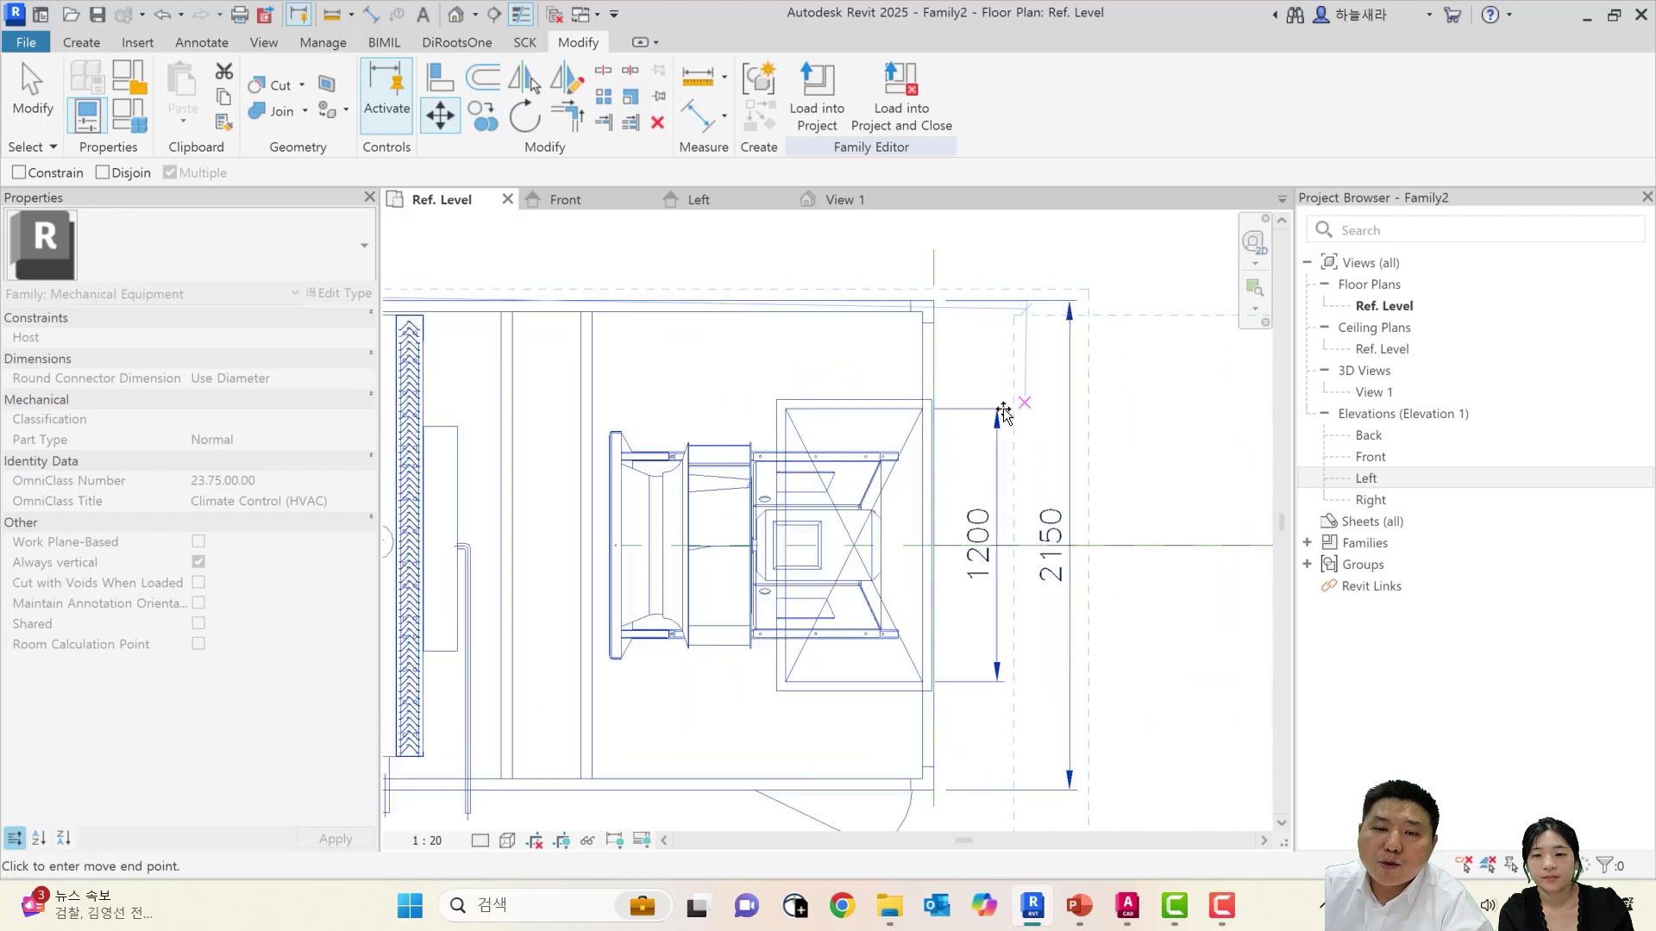
left_click(929, 369)
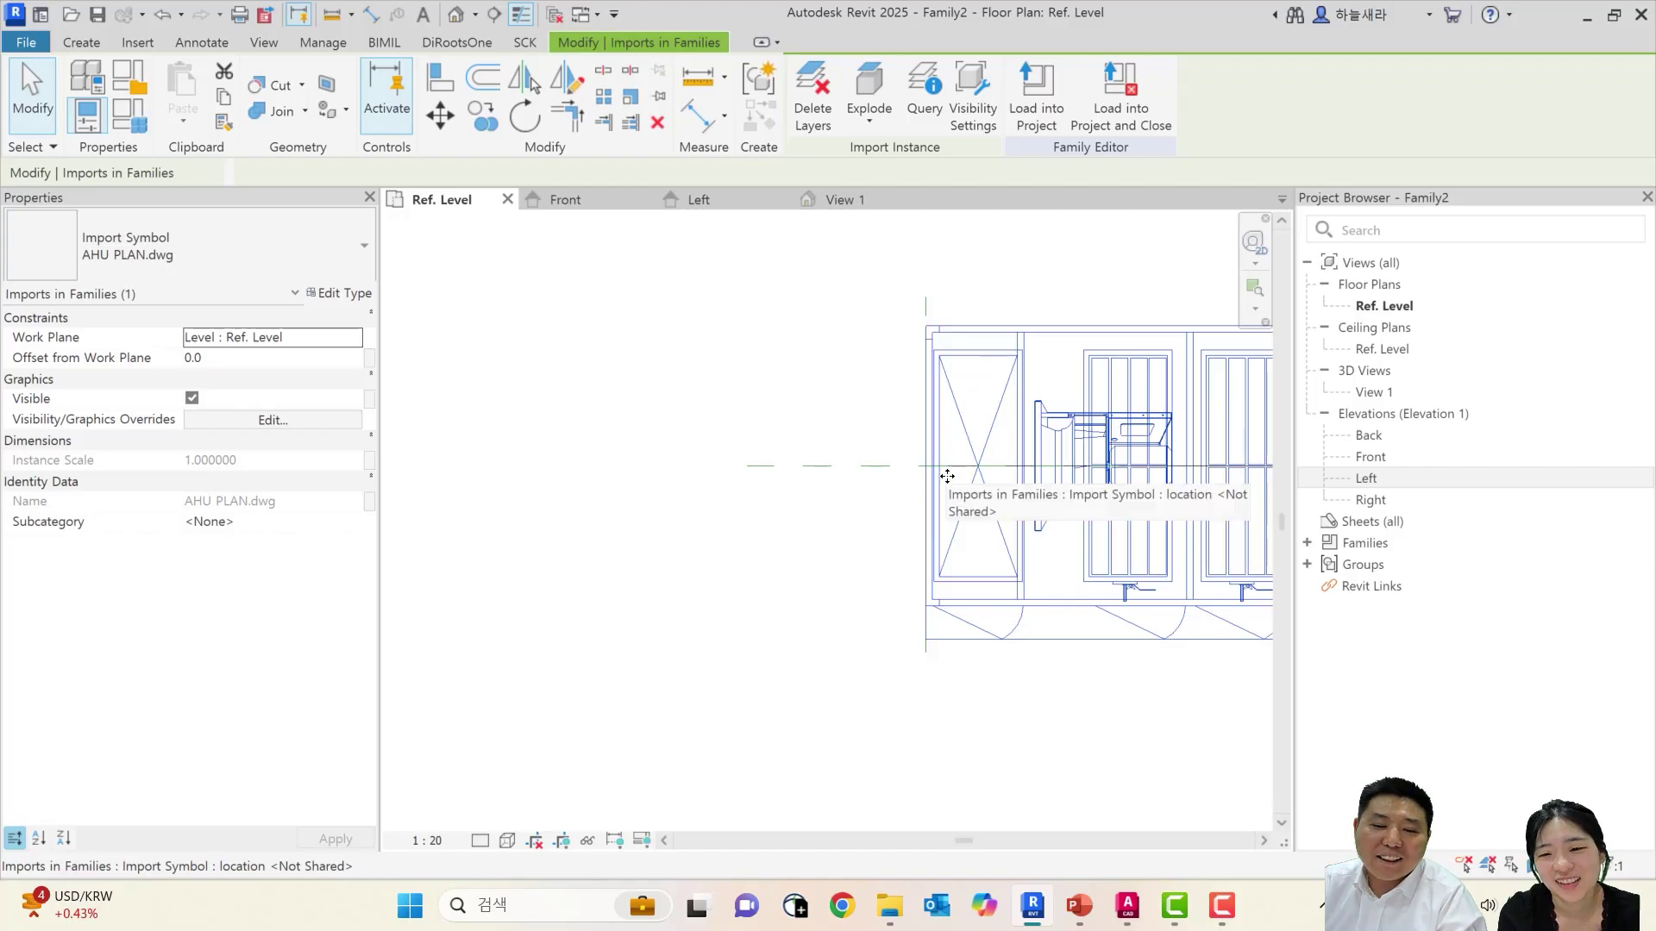
Move the AHU PLAN.dwg import so the casing's lower-left corner sits at the intersection of the two center reference planes
key("m")
key("v")
scroll(934, 606, "up", 2)
left_click(921, 606)
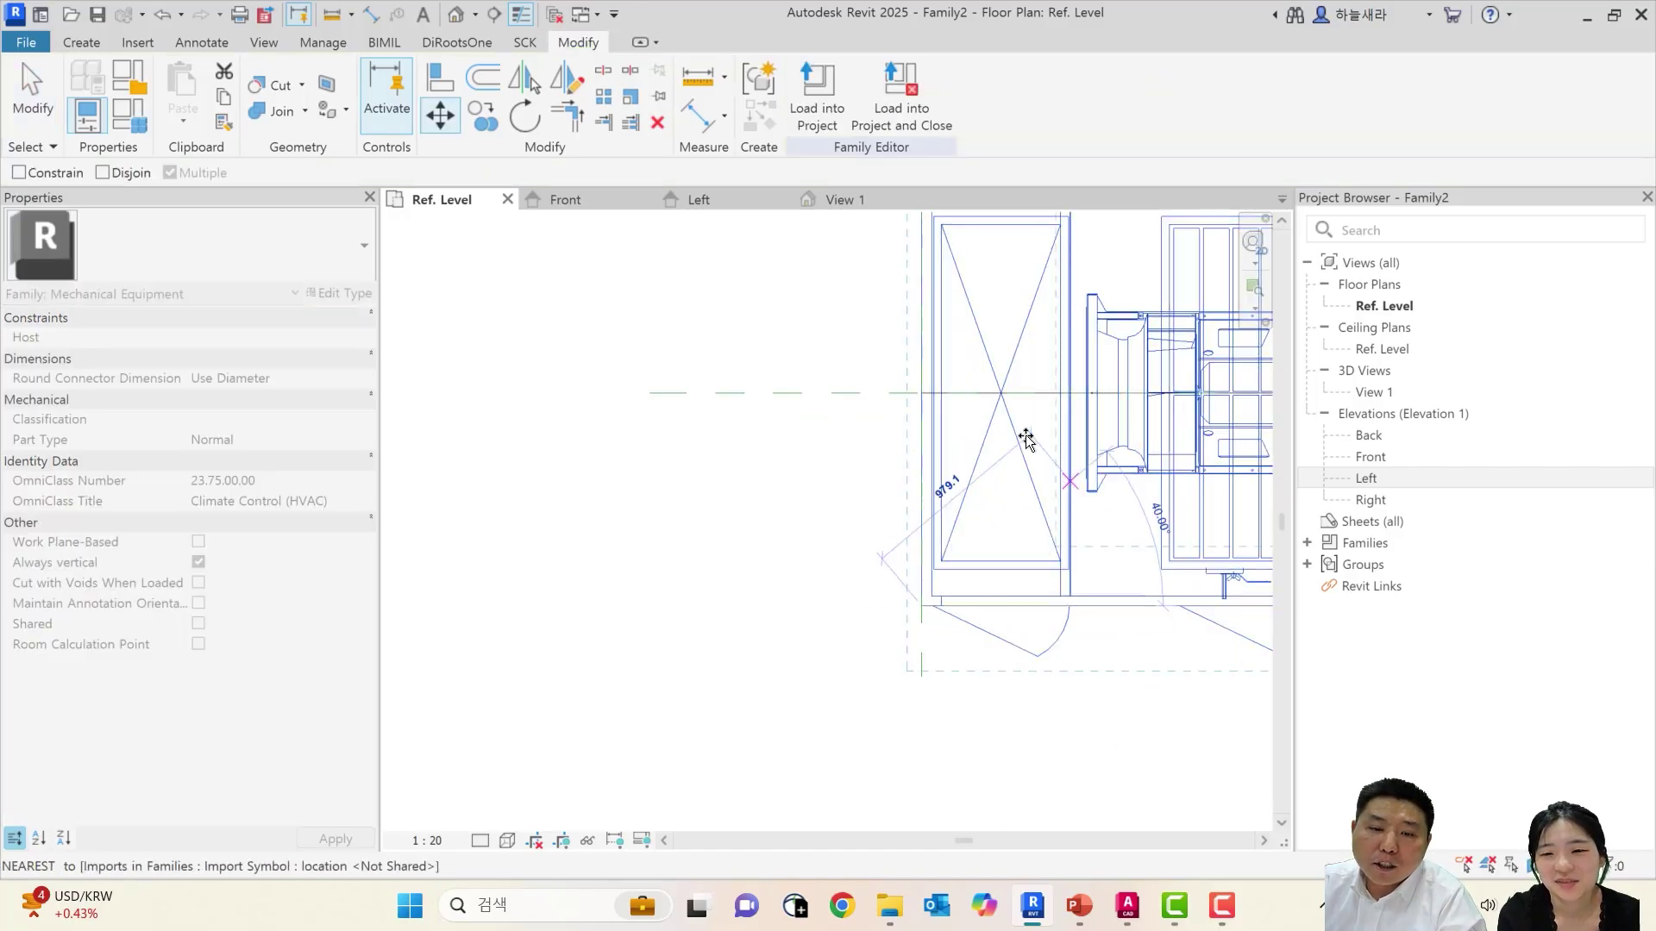
scroll(926, 395, "up", 2)
left_click(917, 388)
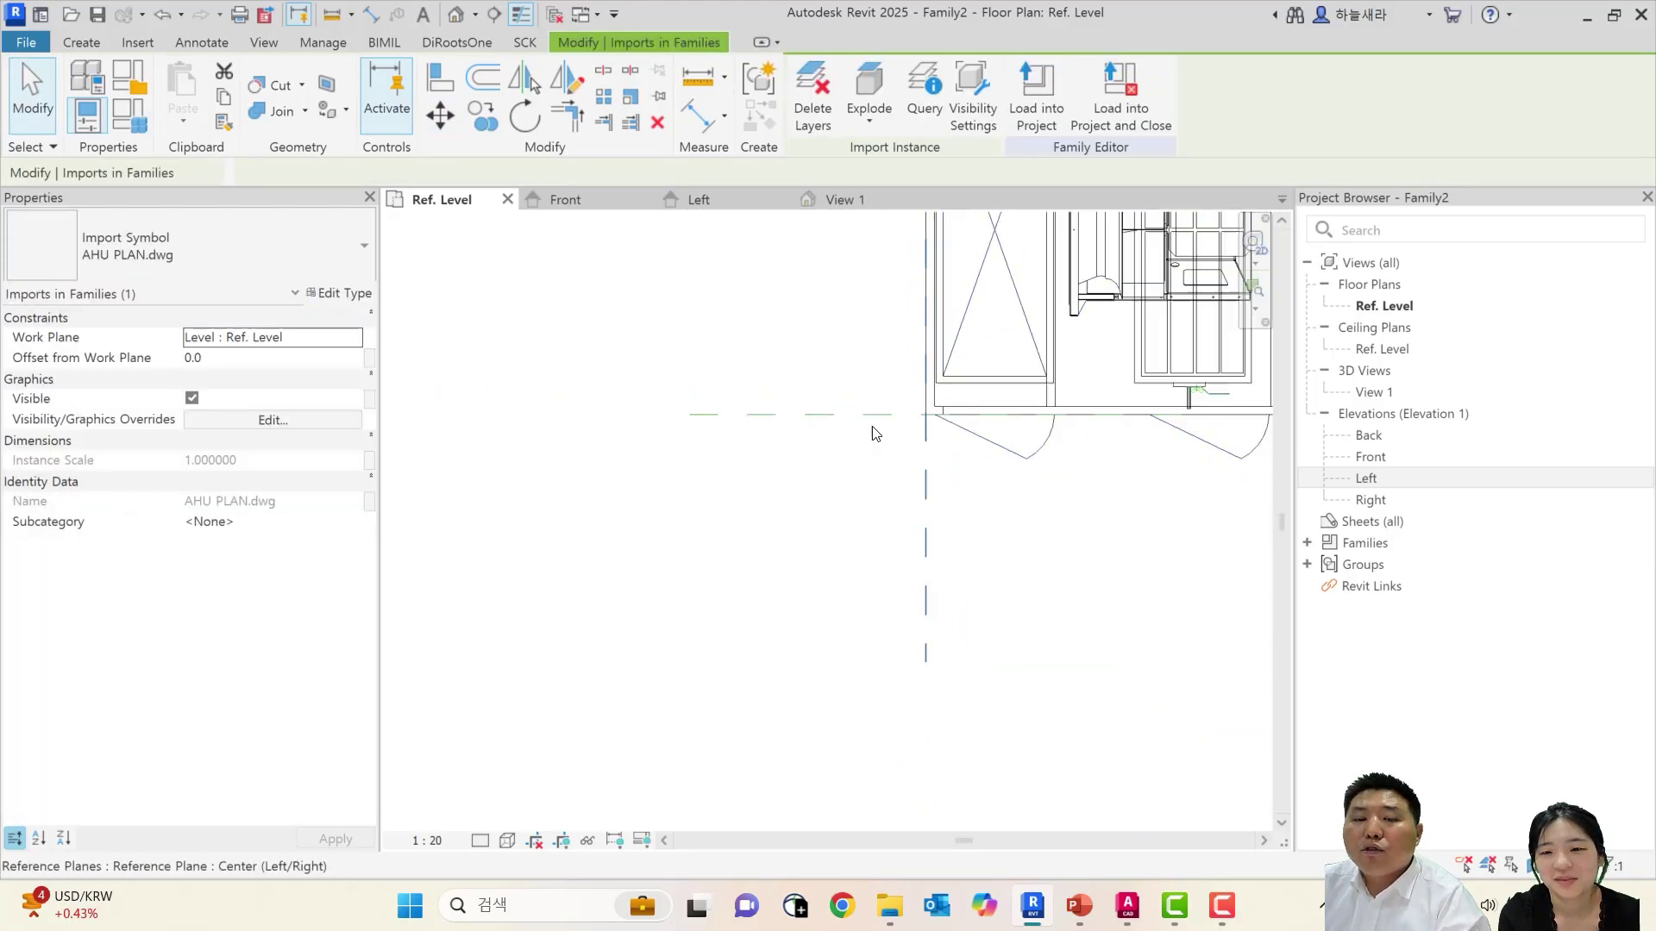
key("Escape")
scroll(903, 424, "down", 3)
mouse_move(880, 491)
middle_mouse_down()
mouse_move(805, 480)
mouse_move(915, 353)
middle_mouse_up()
Examine in 3D how the AHU FRONT.dwg drawing stands along the front edge of the AHU PLAN.dwg drawing, and return to the Ref. Level plan
left_click(544, 201)
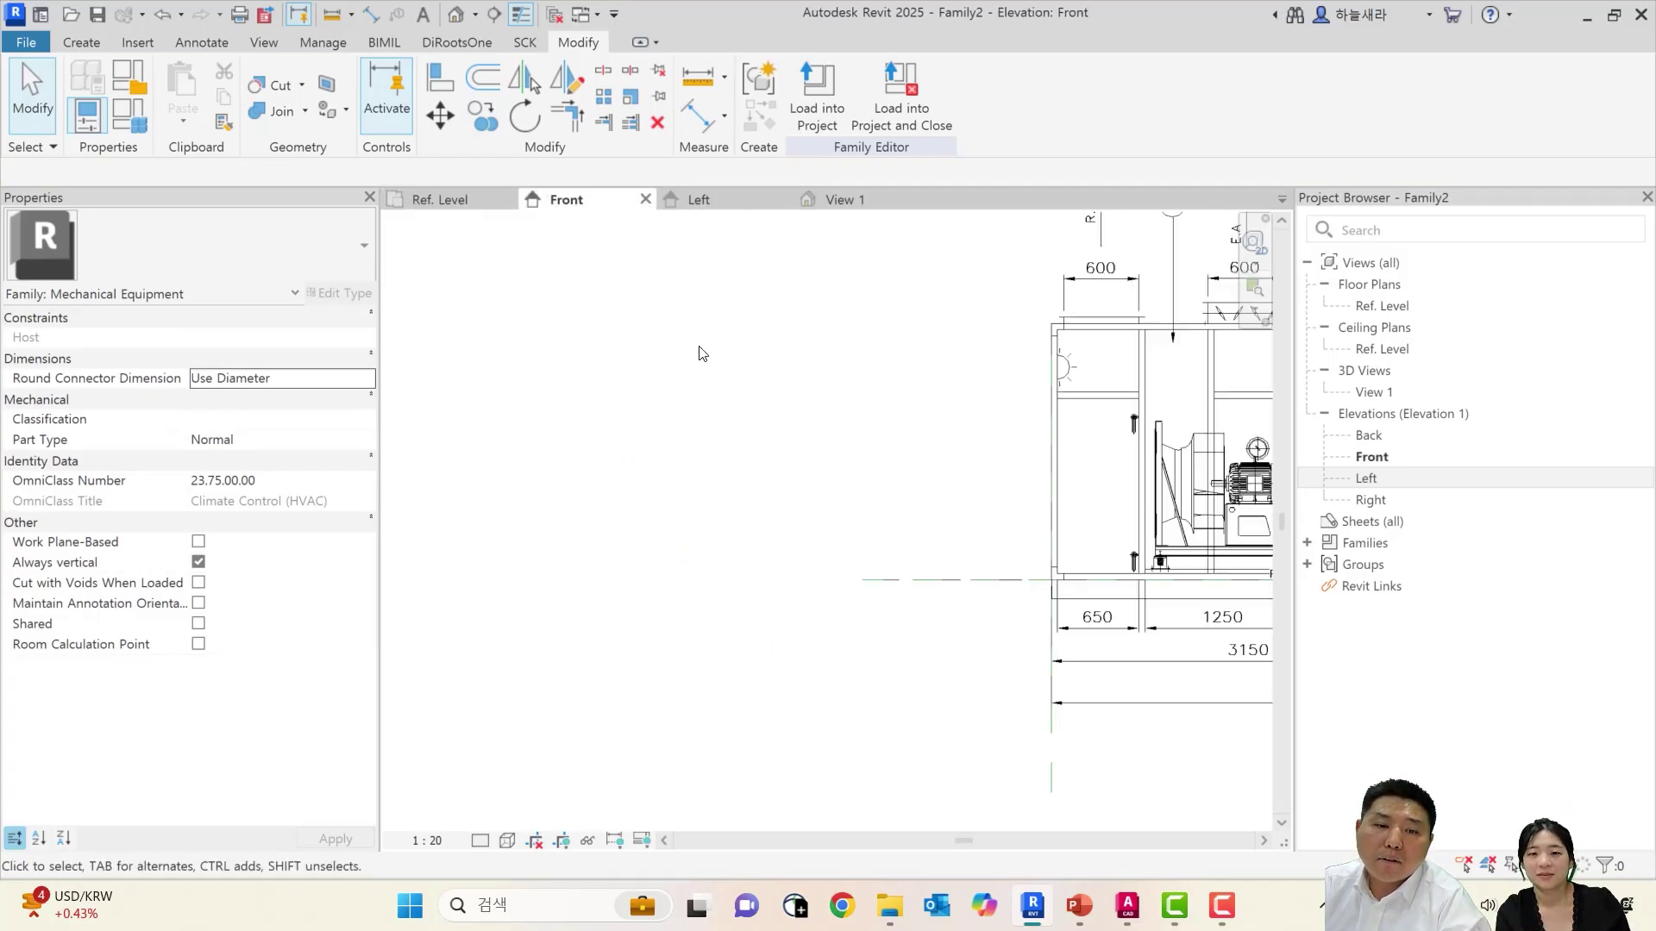
left_click(863, 201)
middle_click_drag(871, 457, 800, 470, "shift")
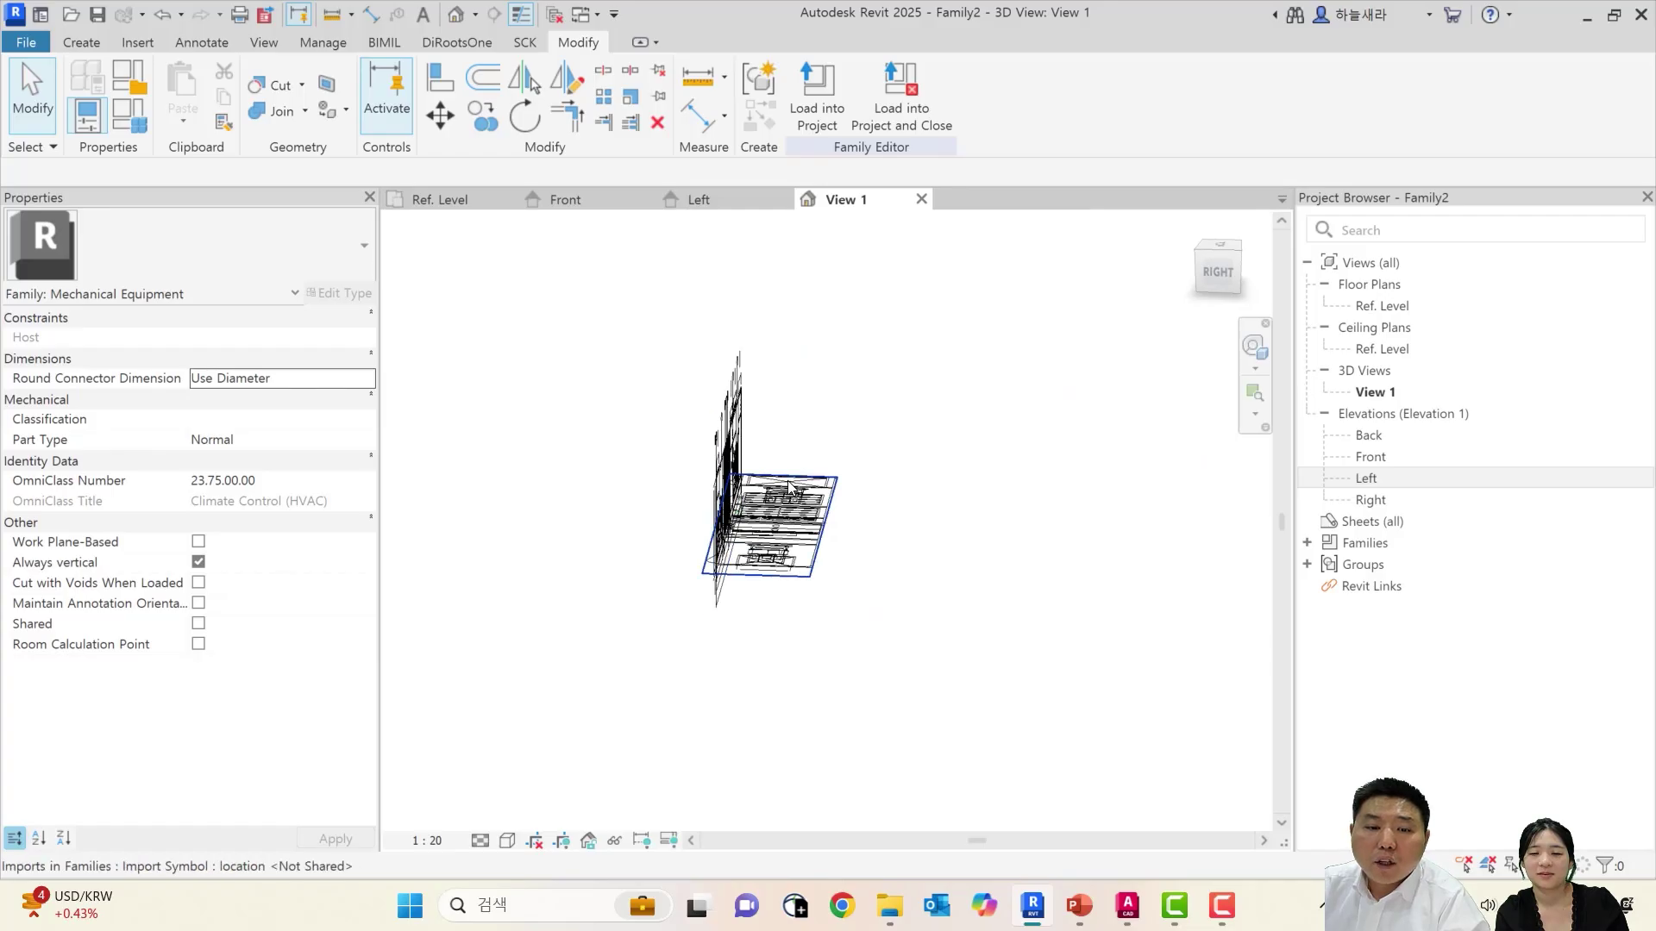
left_click(763, 479)
scroll(761, 478, "up", 3)
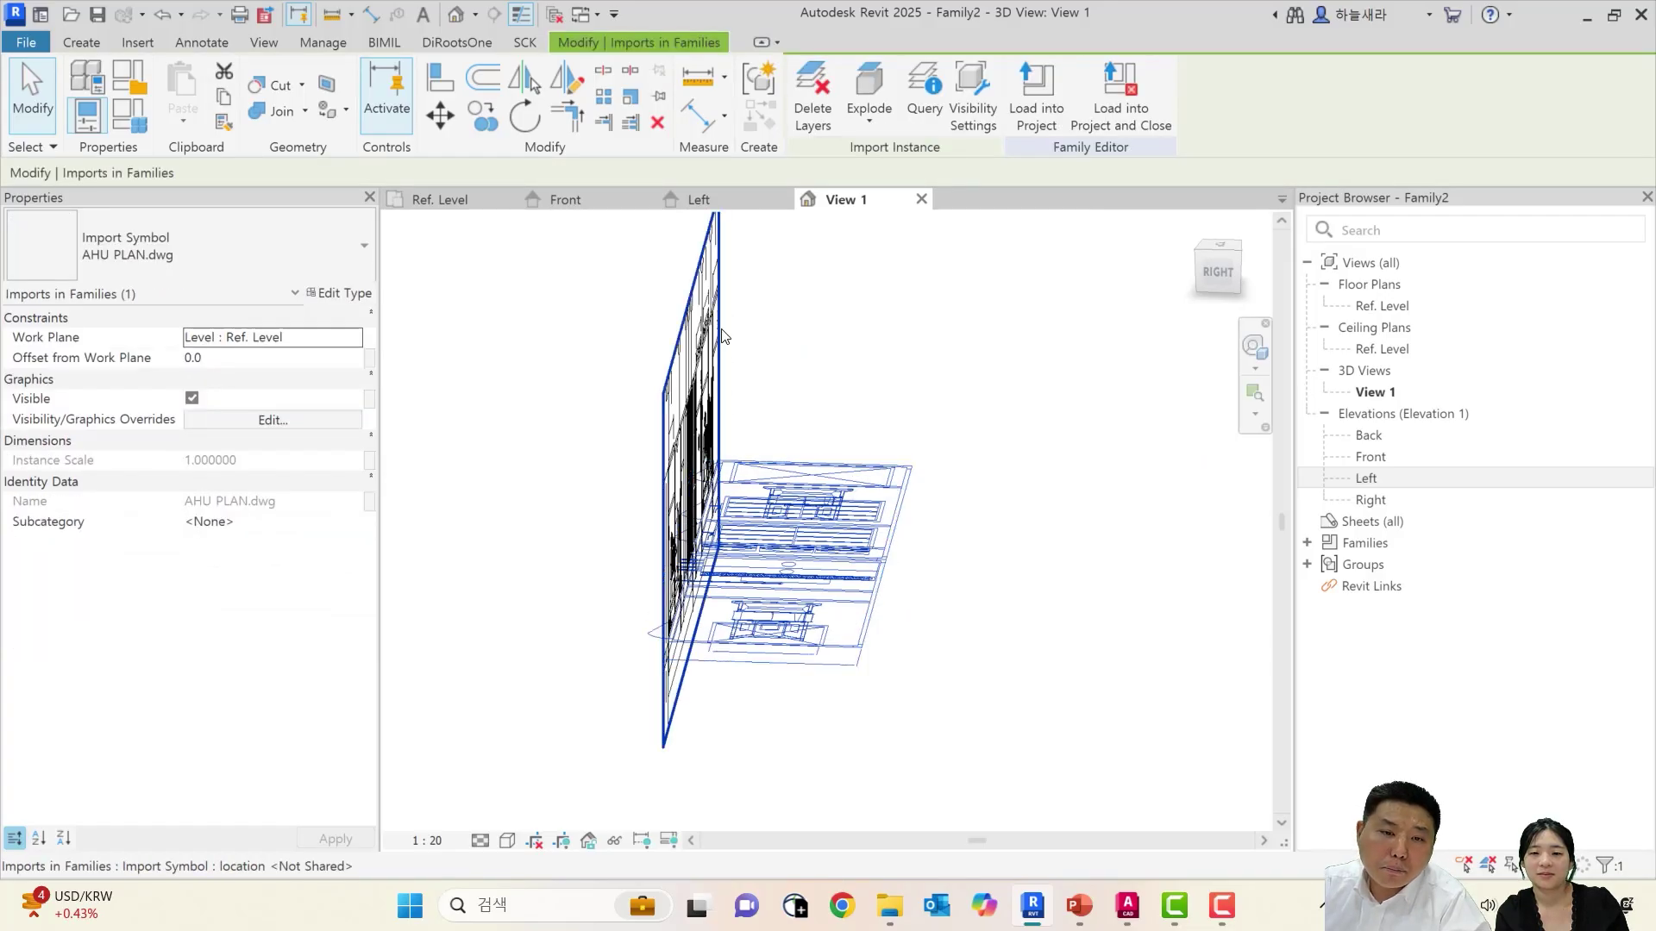
left_click(723, 333)
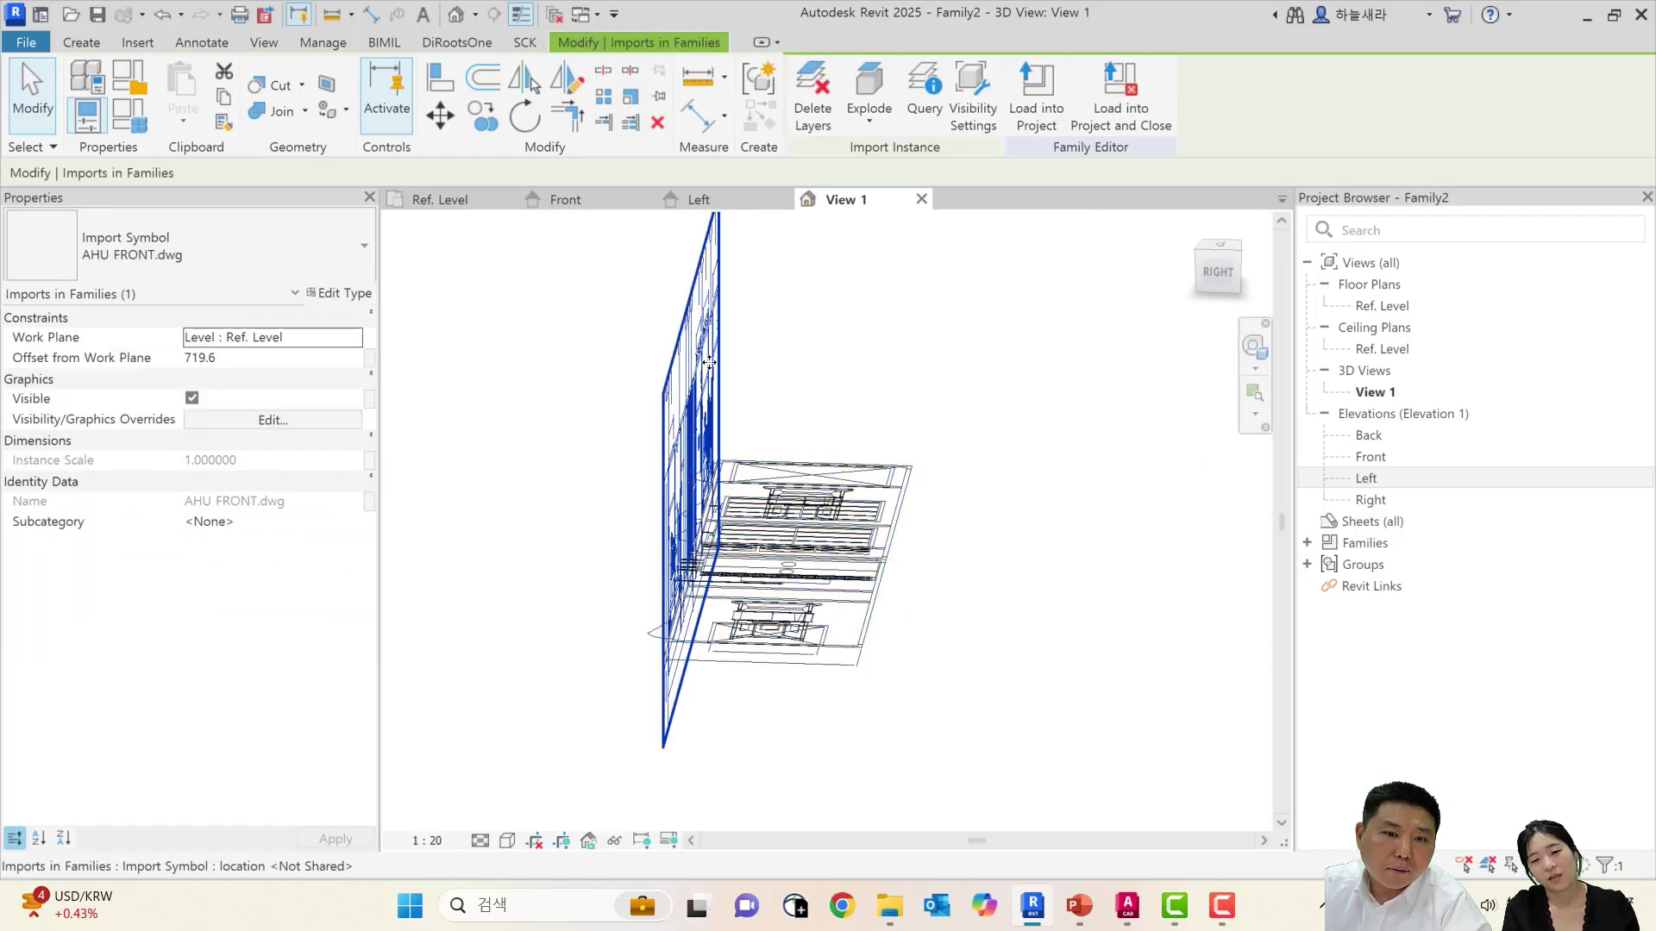
left_click(748, 466)
middle_click_drag(745, 529, 614, 483, "shift")
middle_click_drag(595, 402, 697, 505, "shift")
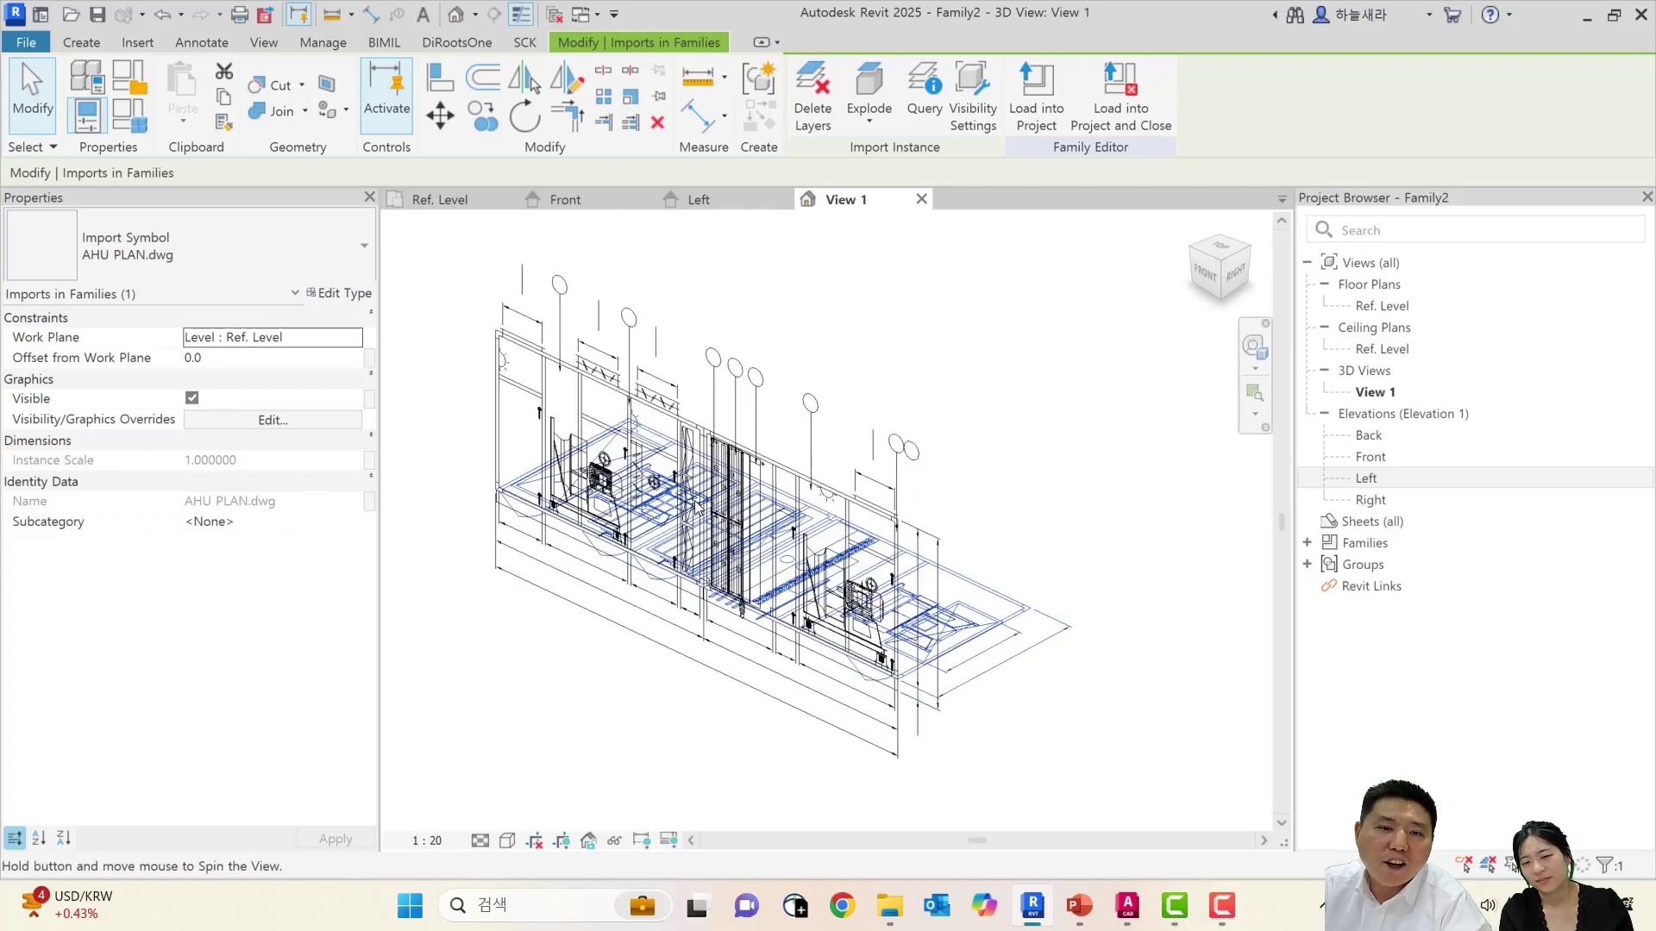
left_click(500, 200)
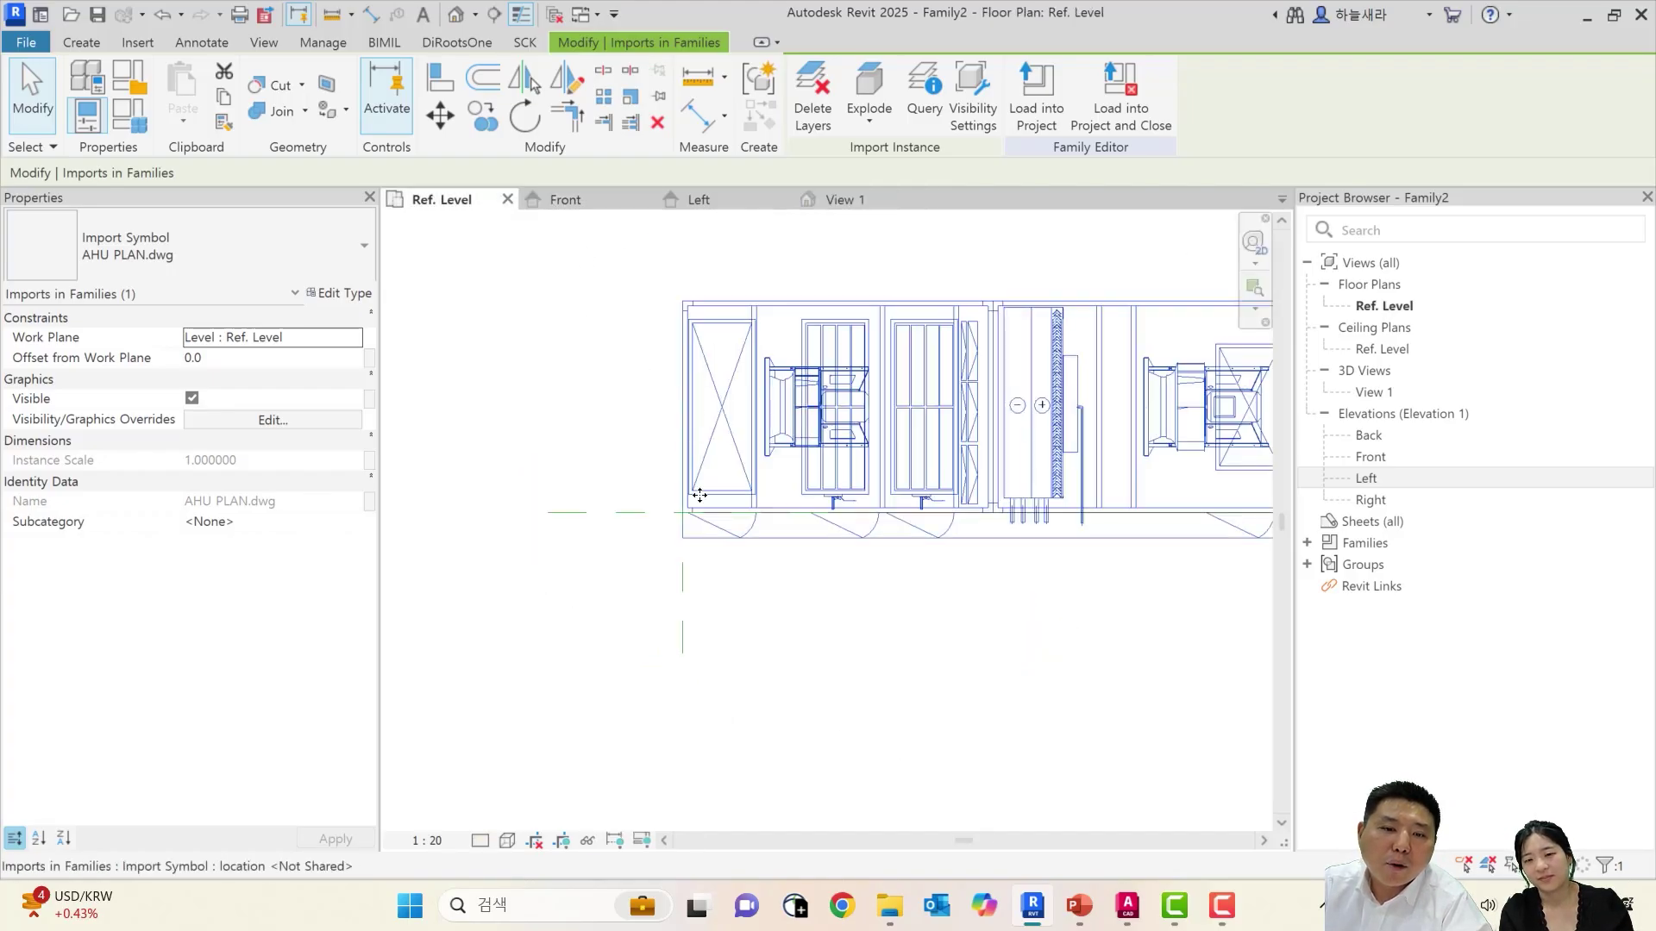
Review the aligned AHU plan and front drawings in 3D and against the center reference planes in the Ref. Level plan
left_click(614, 528)
left_click(636, 491)
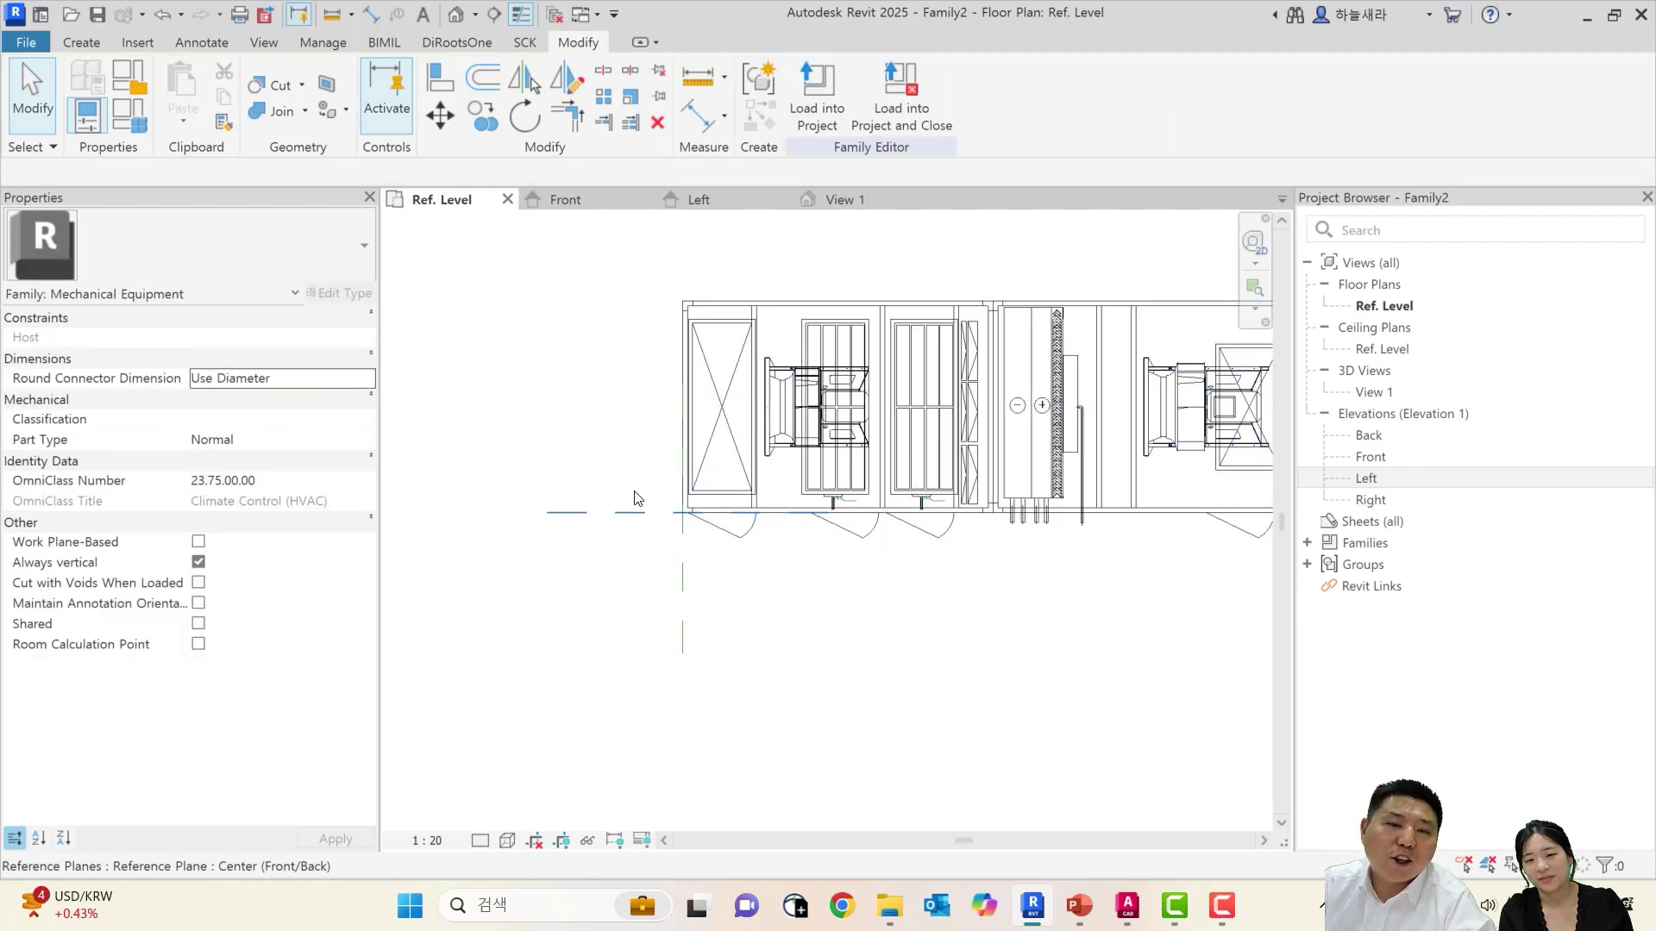
left_click(850, 199)
middle_click_drag(948, 469, 909, 363, "shift")
left_click(444, 199)
scroll(727, 423, "down", 3)
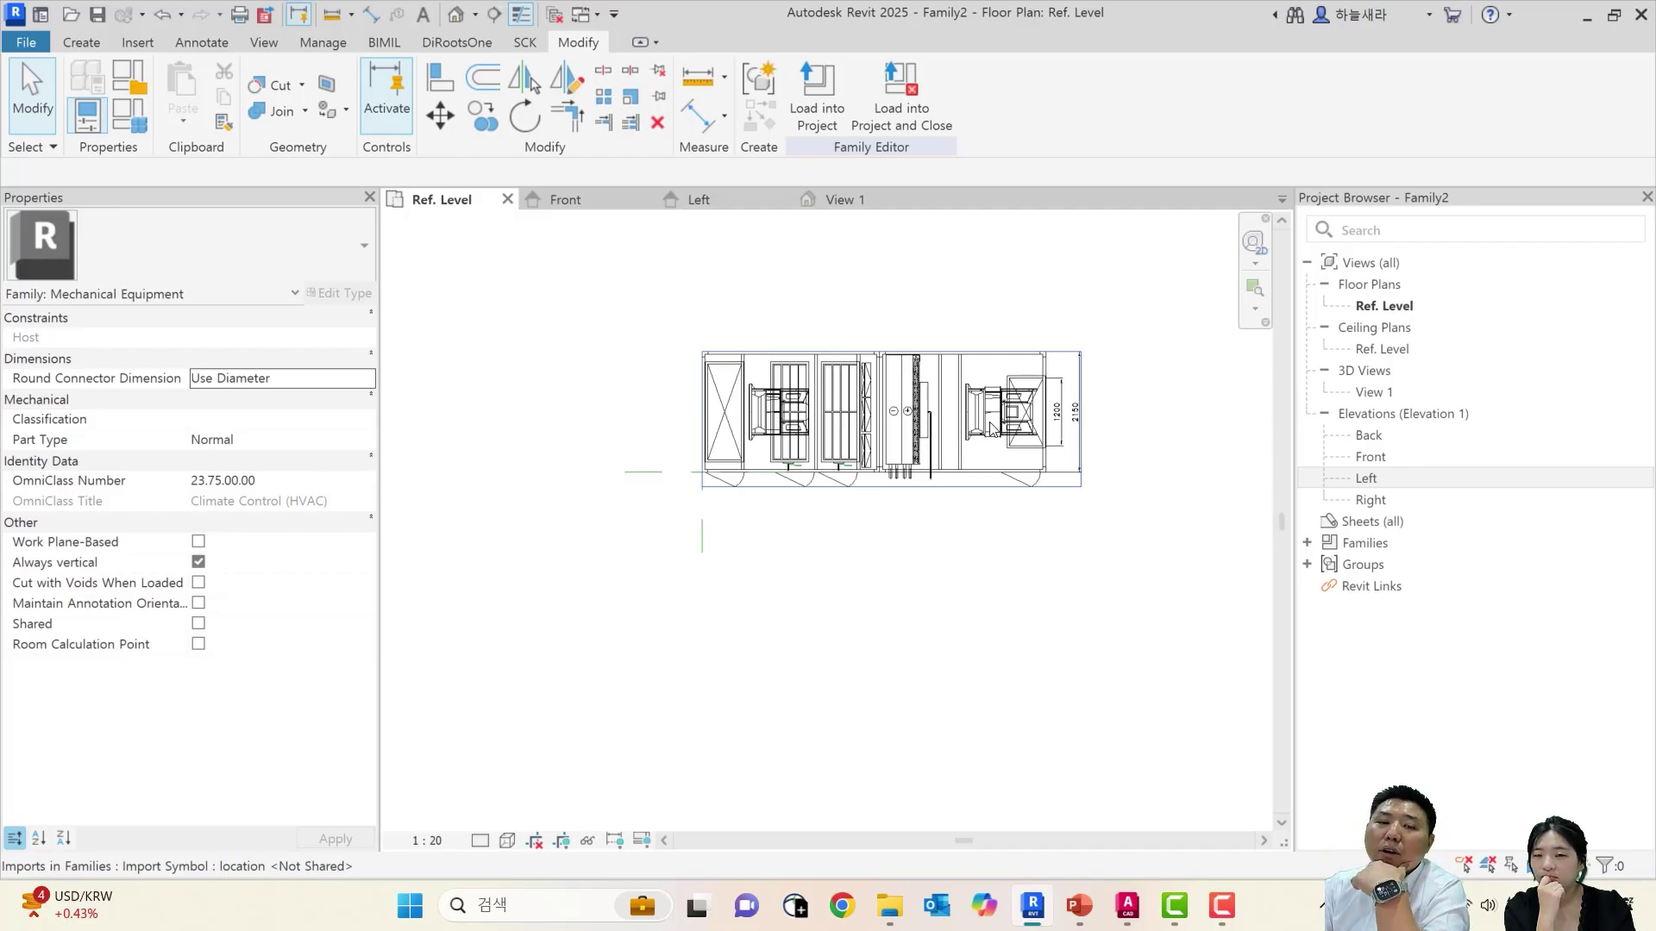
scroll(897, 449, "up", 2)
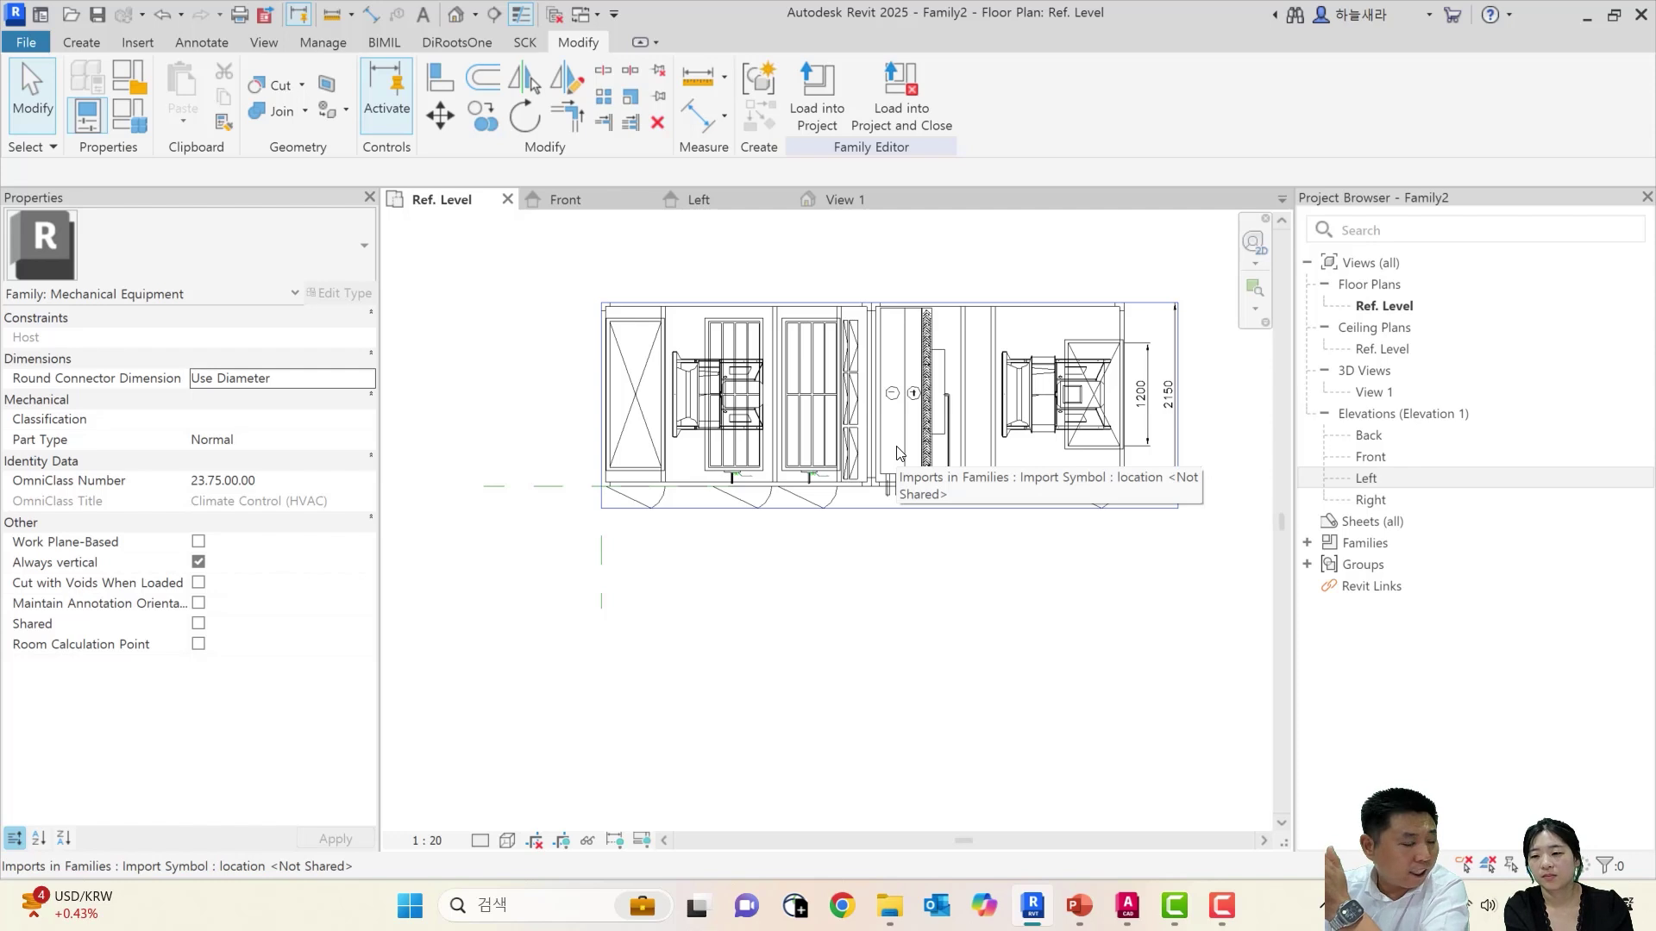
middle_click_drag(837, 549, 847, 601)
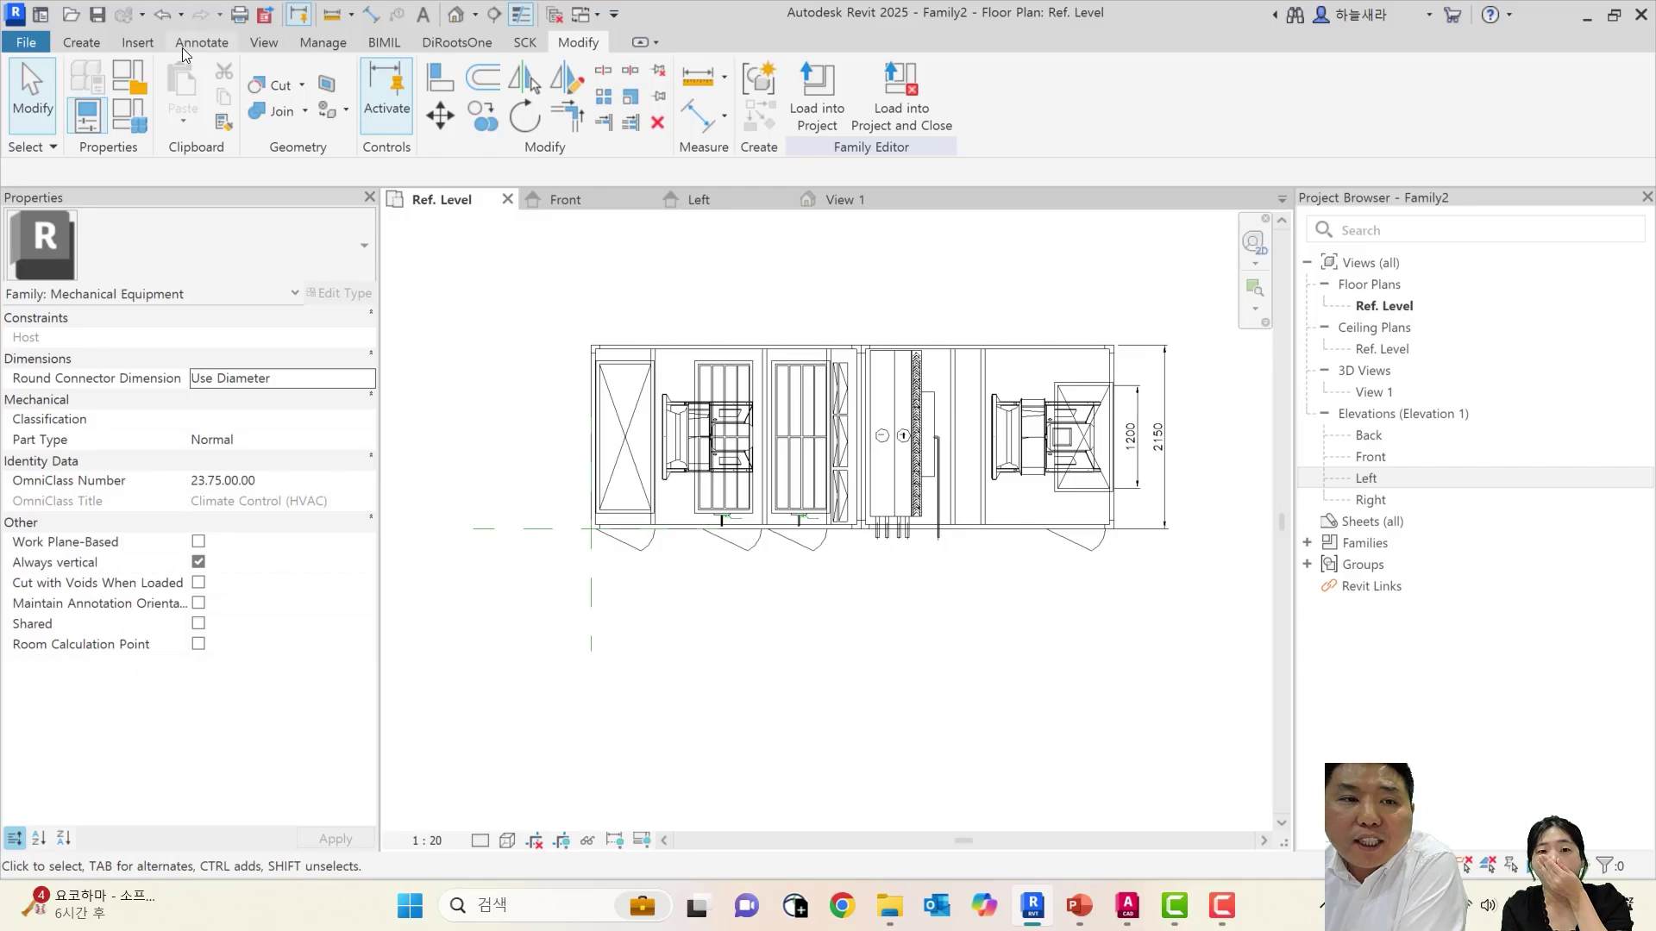
Start a solid extrusion in the Ref. Level plan and sketch a 6100 × 2150 mm rectangle over the AHU casing outline
left_click(93, 47)
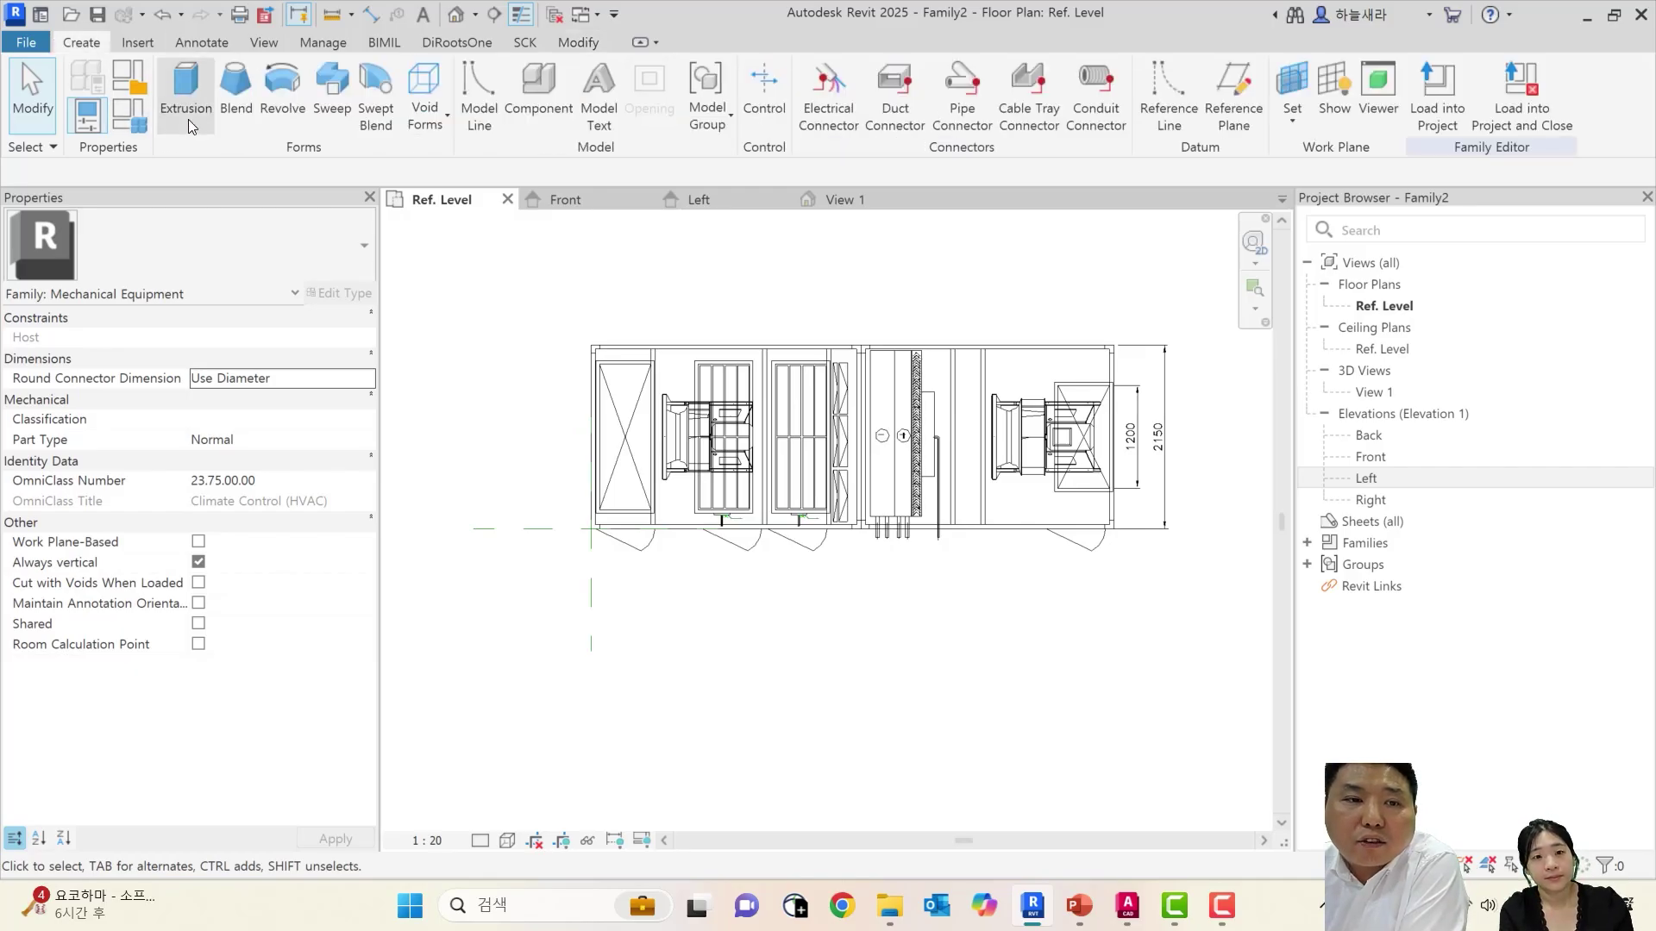
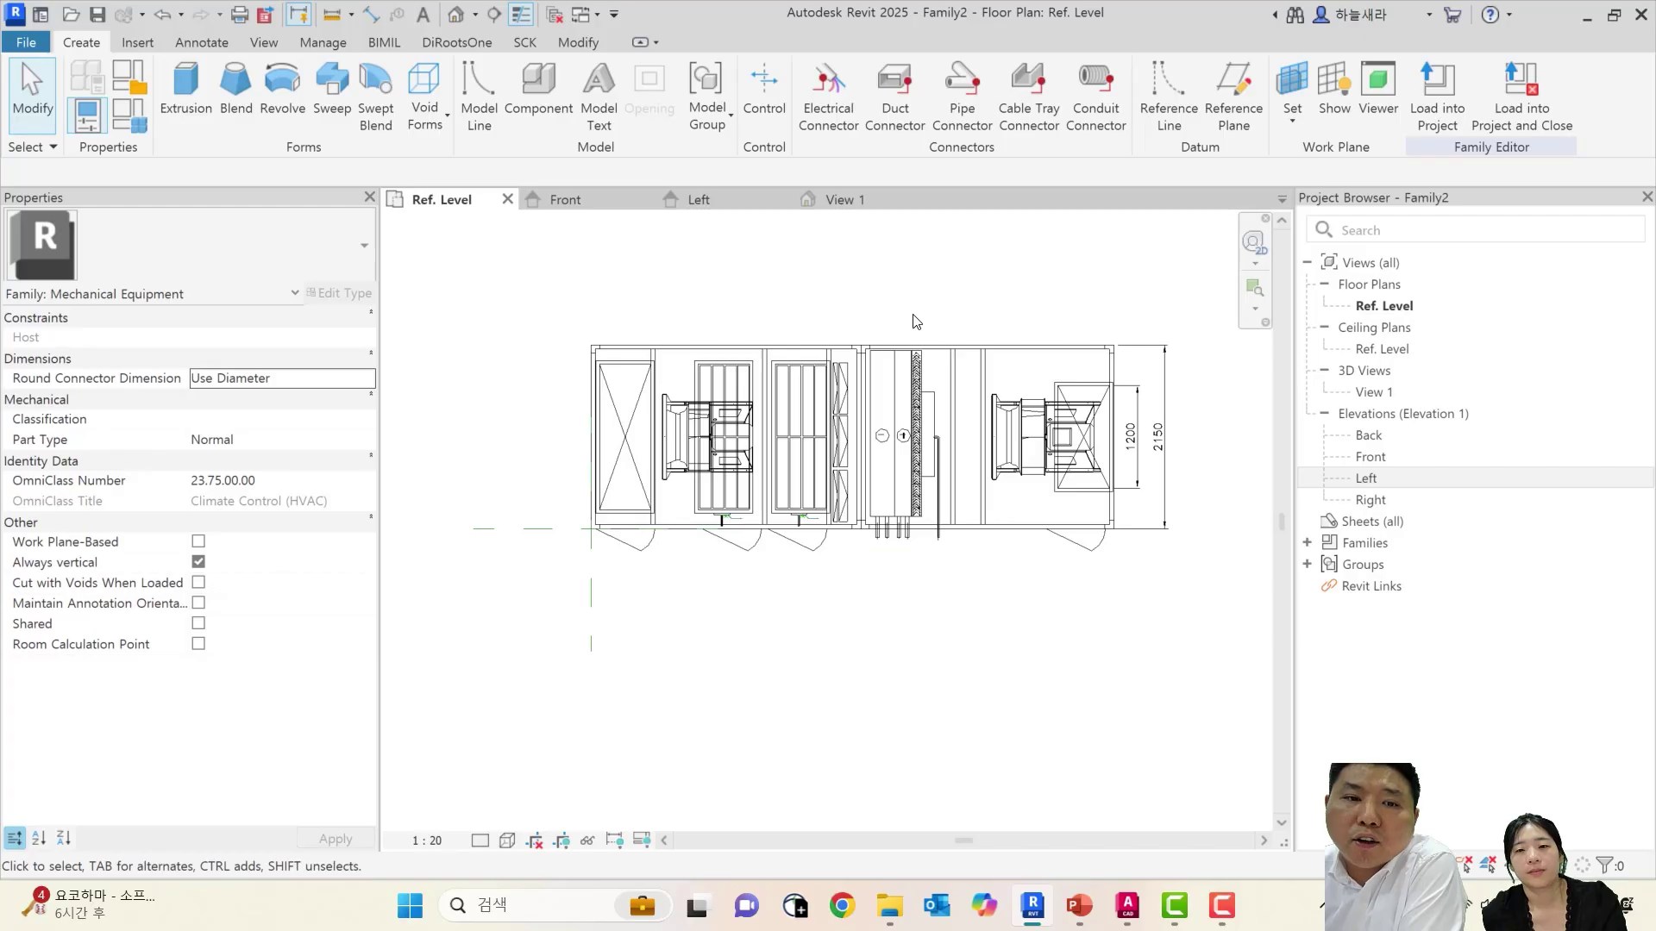
middle_click_drag(580, 399, 573, 337)
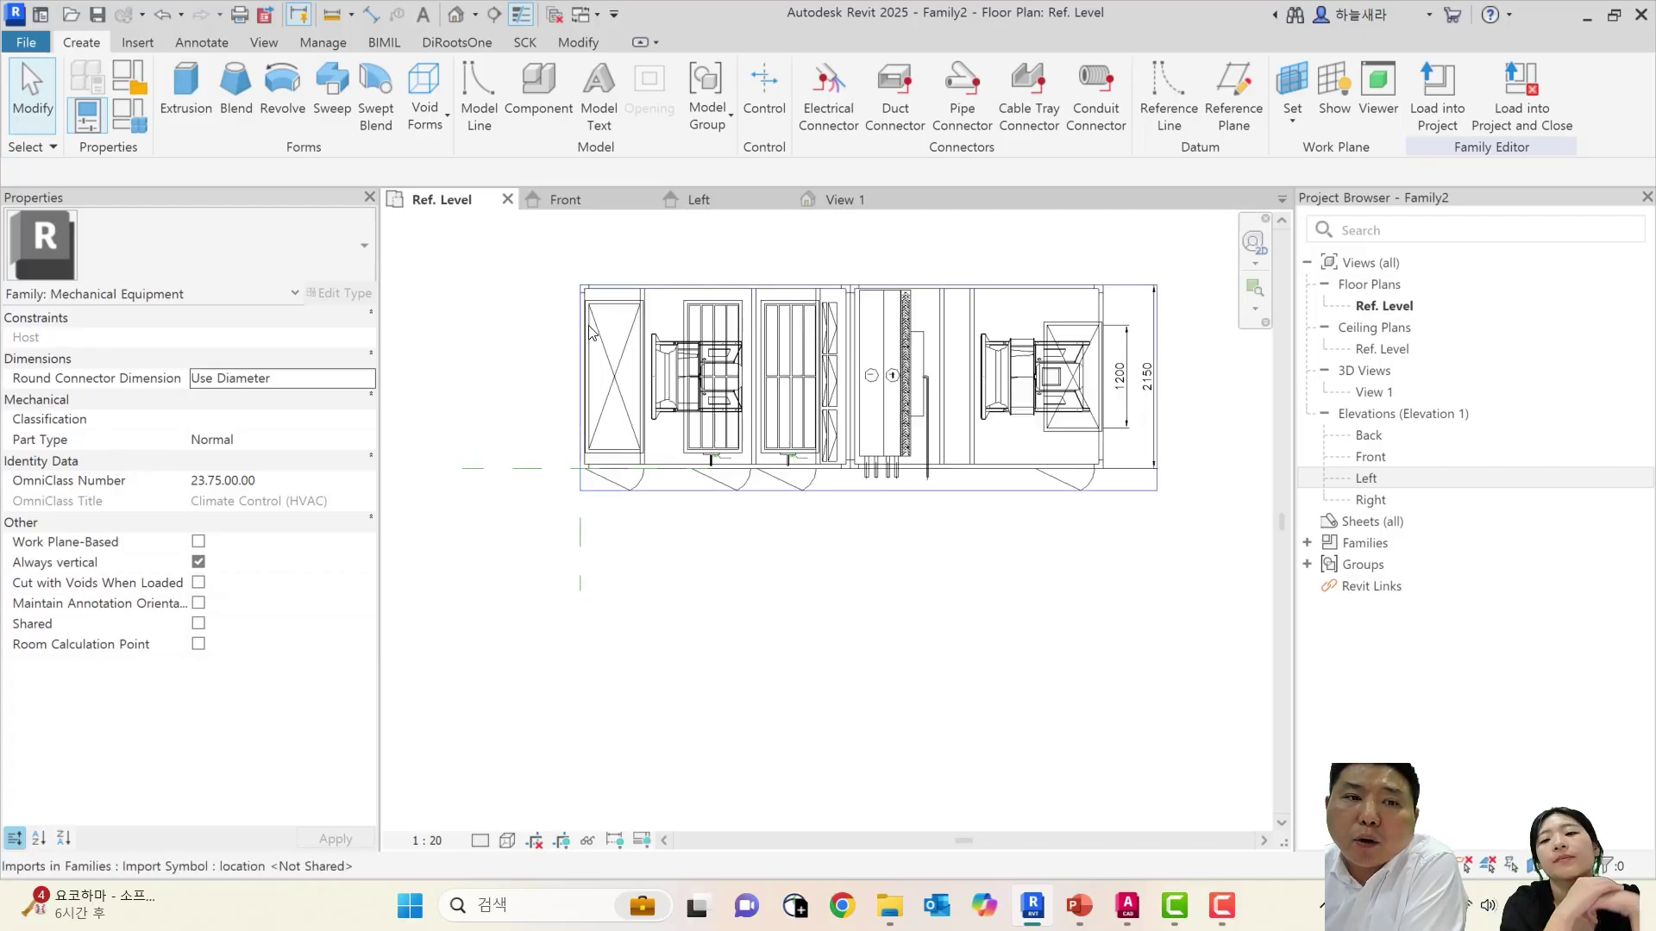
left_click(197, 96)
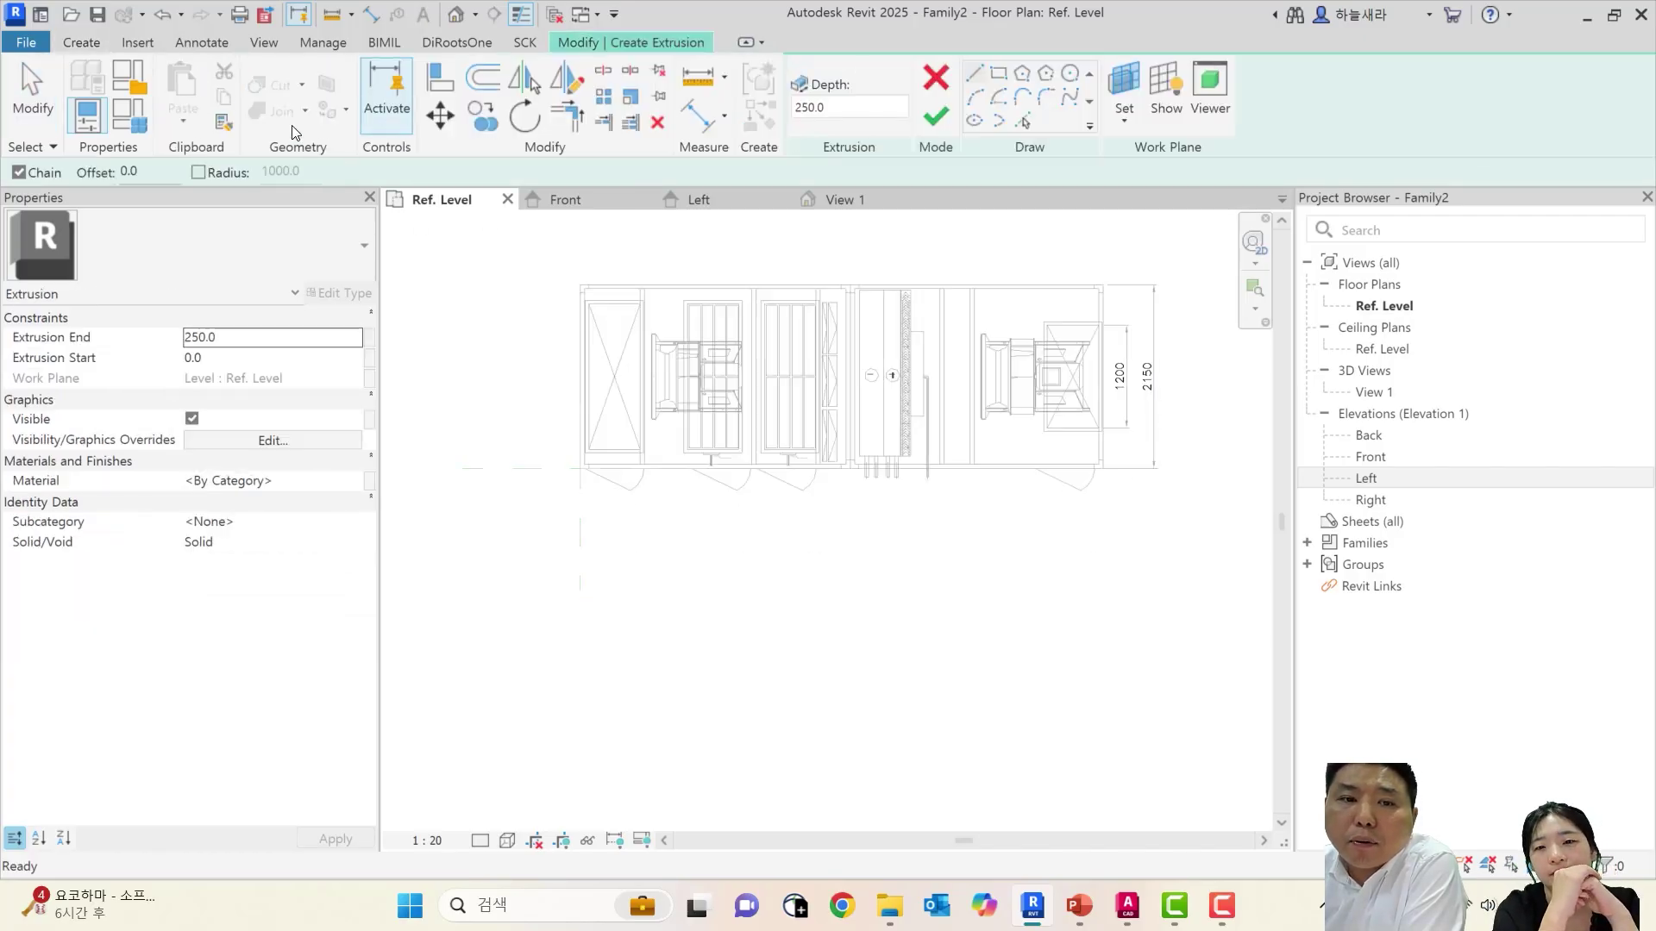
left_click(998, 73)
scroll(607, 292, "up", 4)
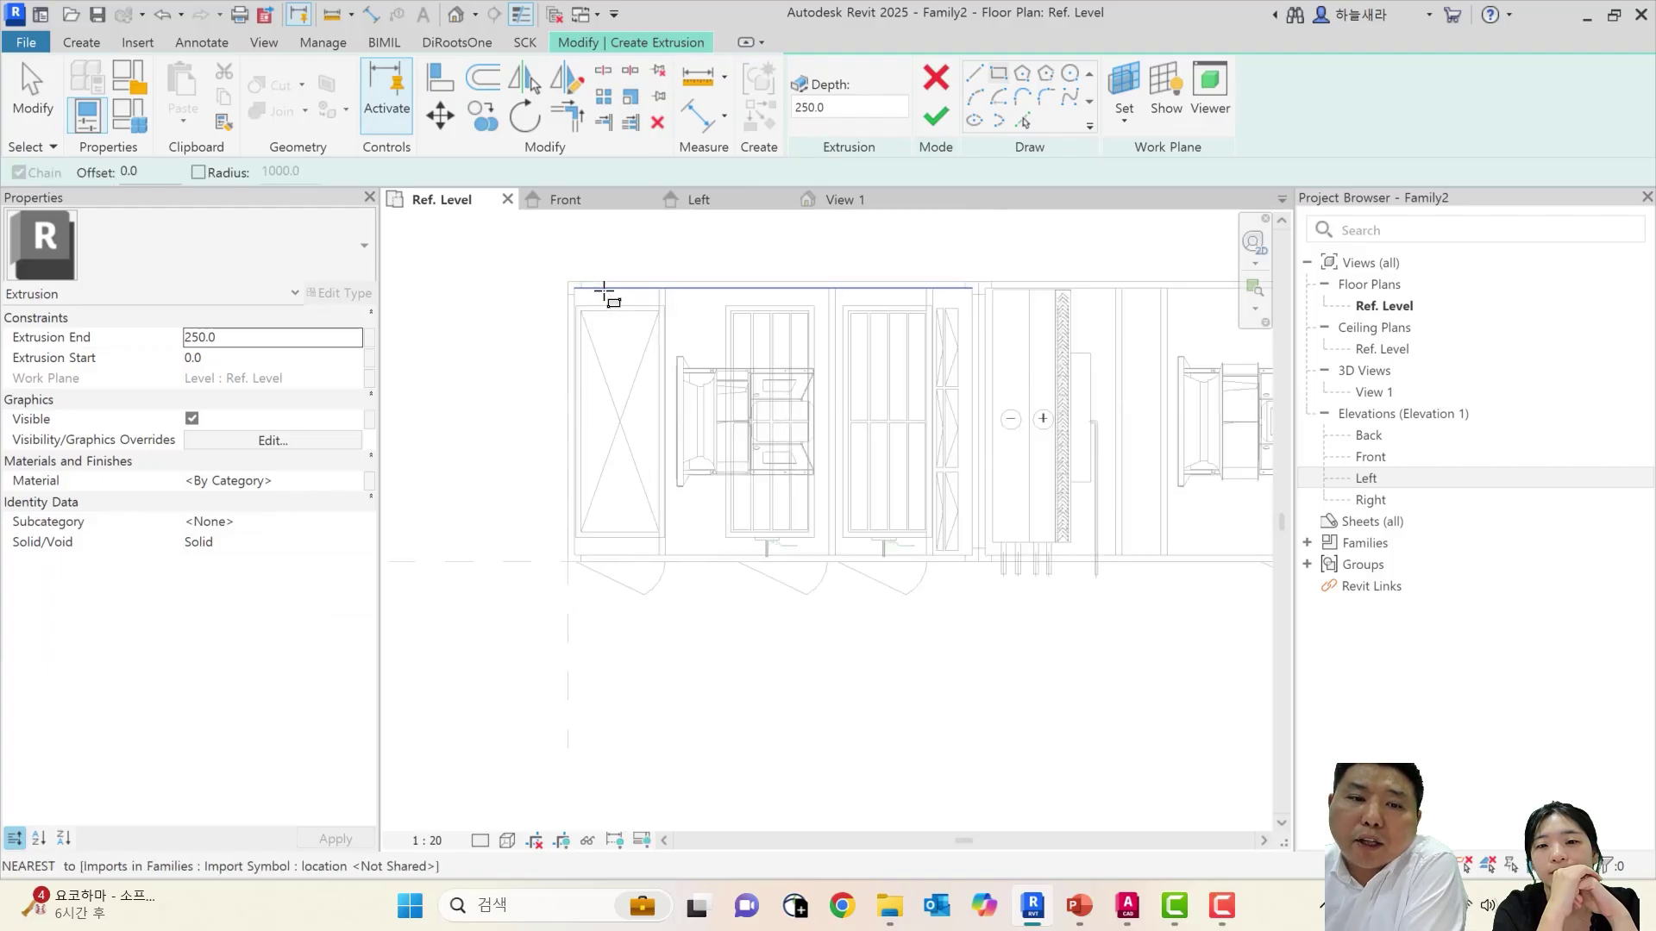
left_click(542, 274)
scroll(702, 396, "down", 3)
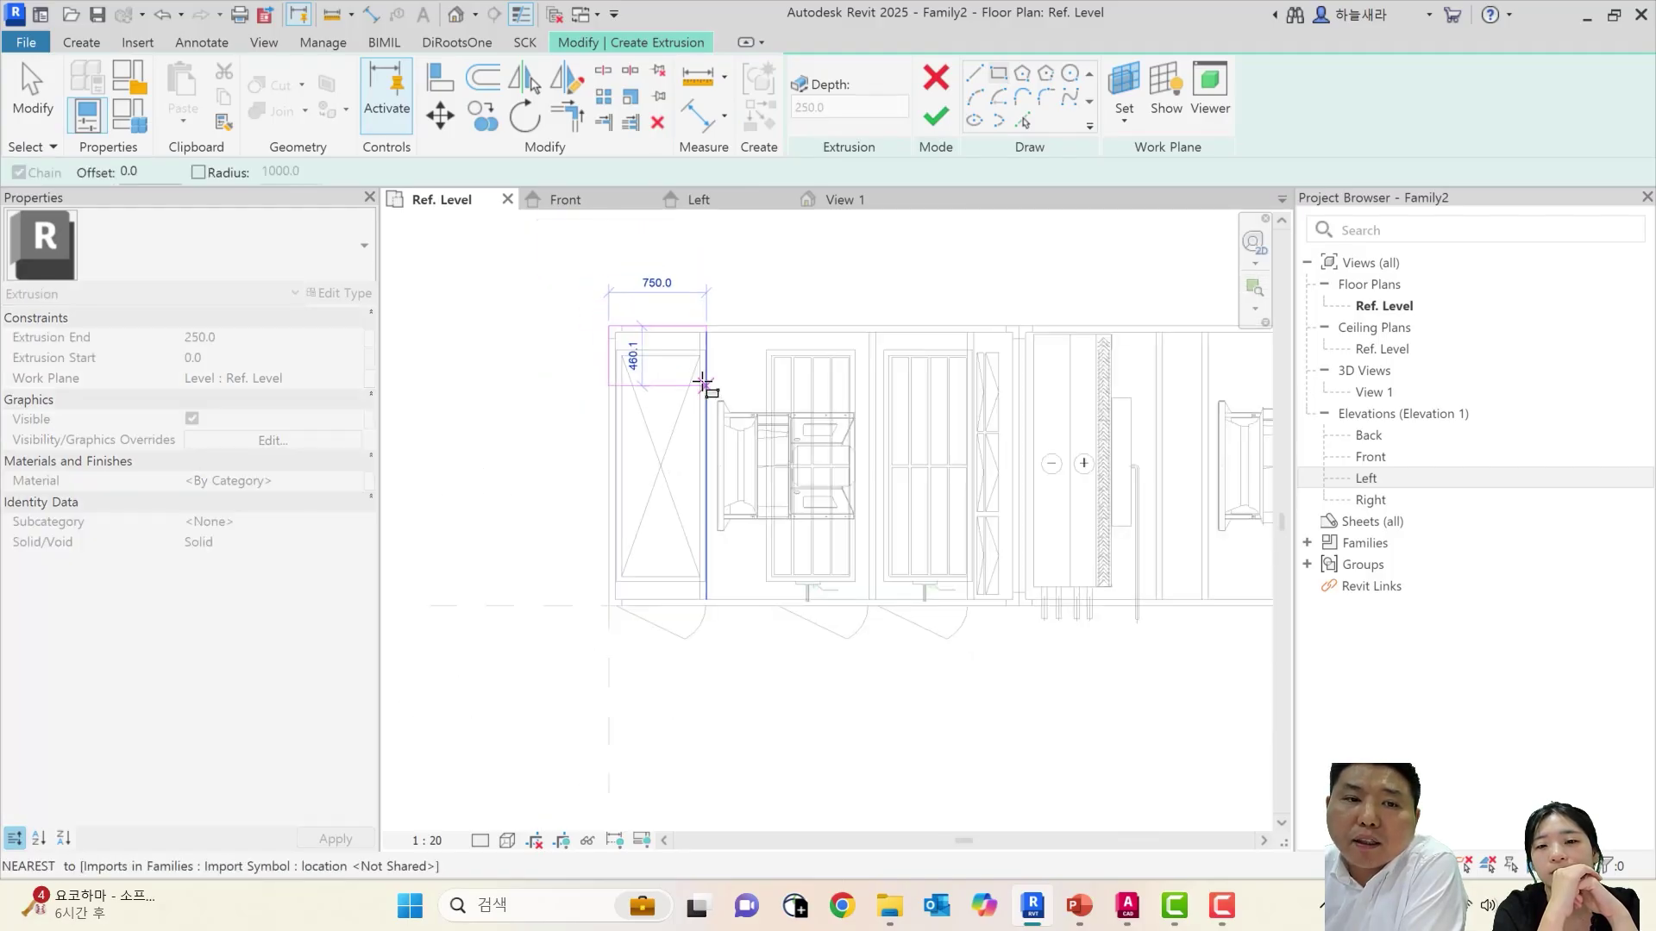
scroll(629, 443, "down", 2)
scroll(1035, 554, "up", 4)
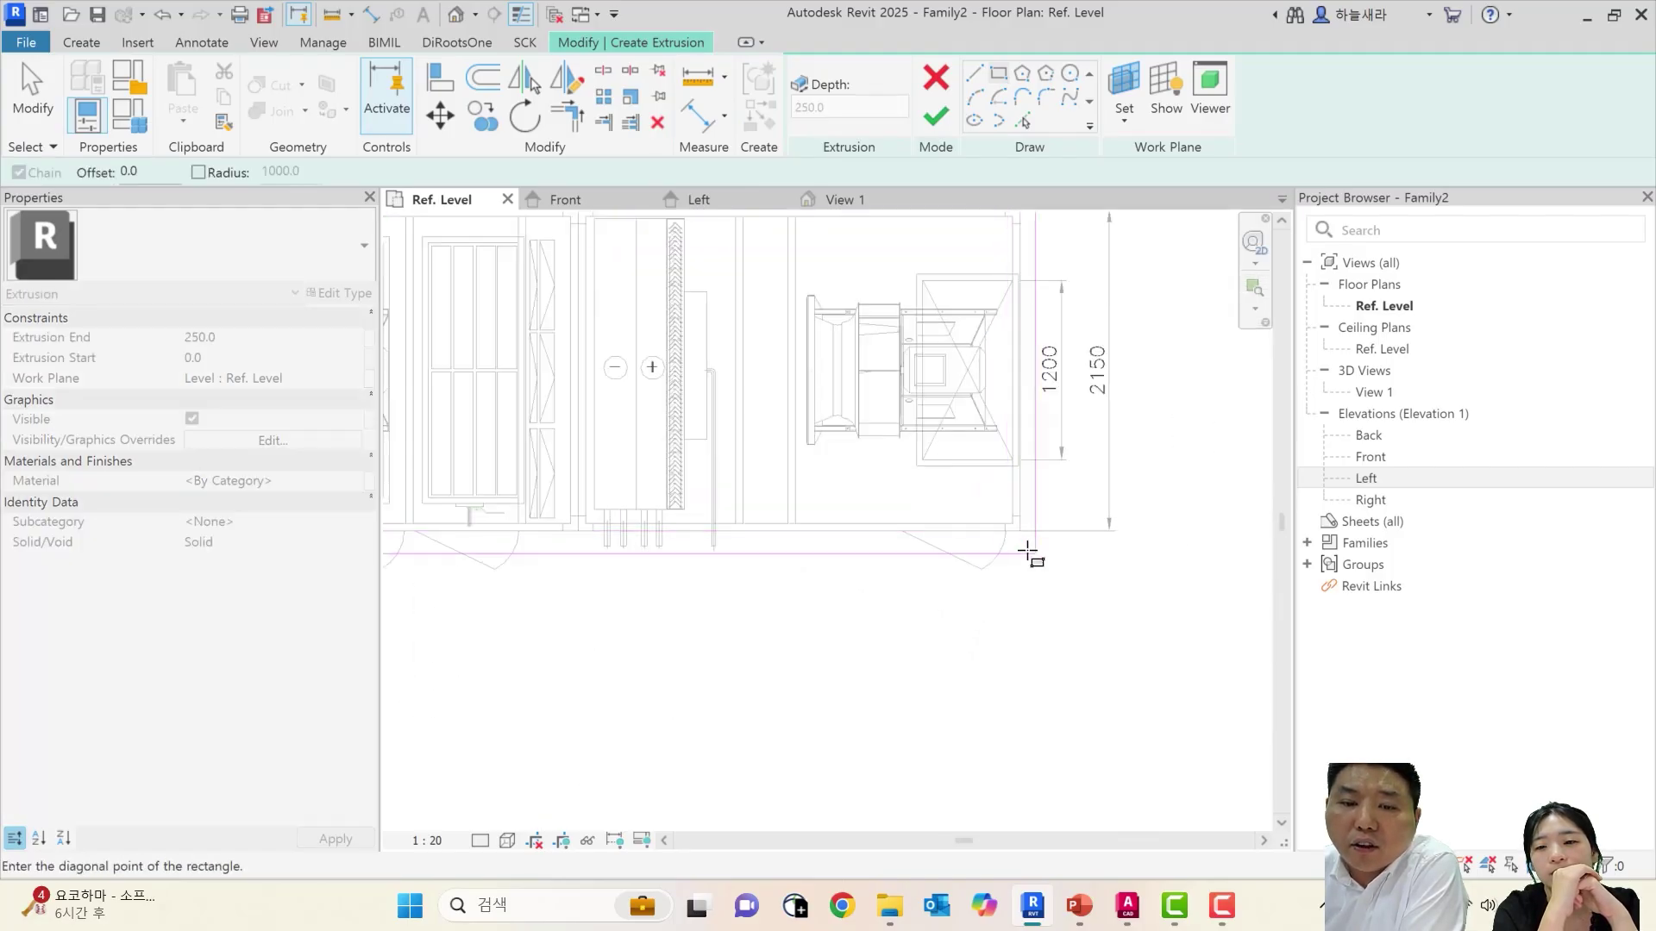
left_click(1017, 525)
Check the rectangle's corners against the casing outline and finish the extrusion with a depth of 250 mm
scroll(999, 560, "down", 3)
middle_click_drag(997, 545, 1293, 579)
scroll(665, 327, "up", 3)
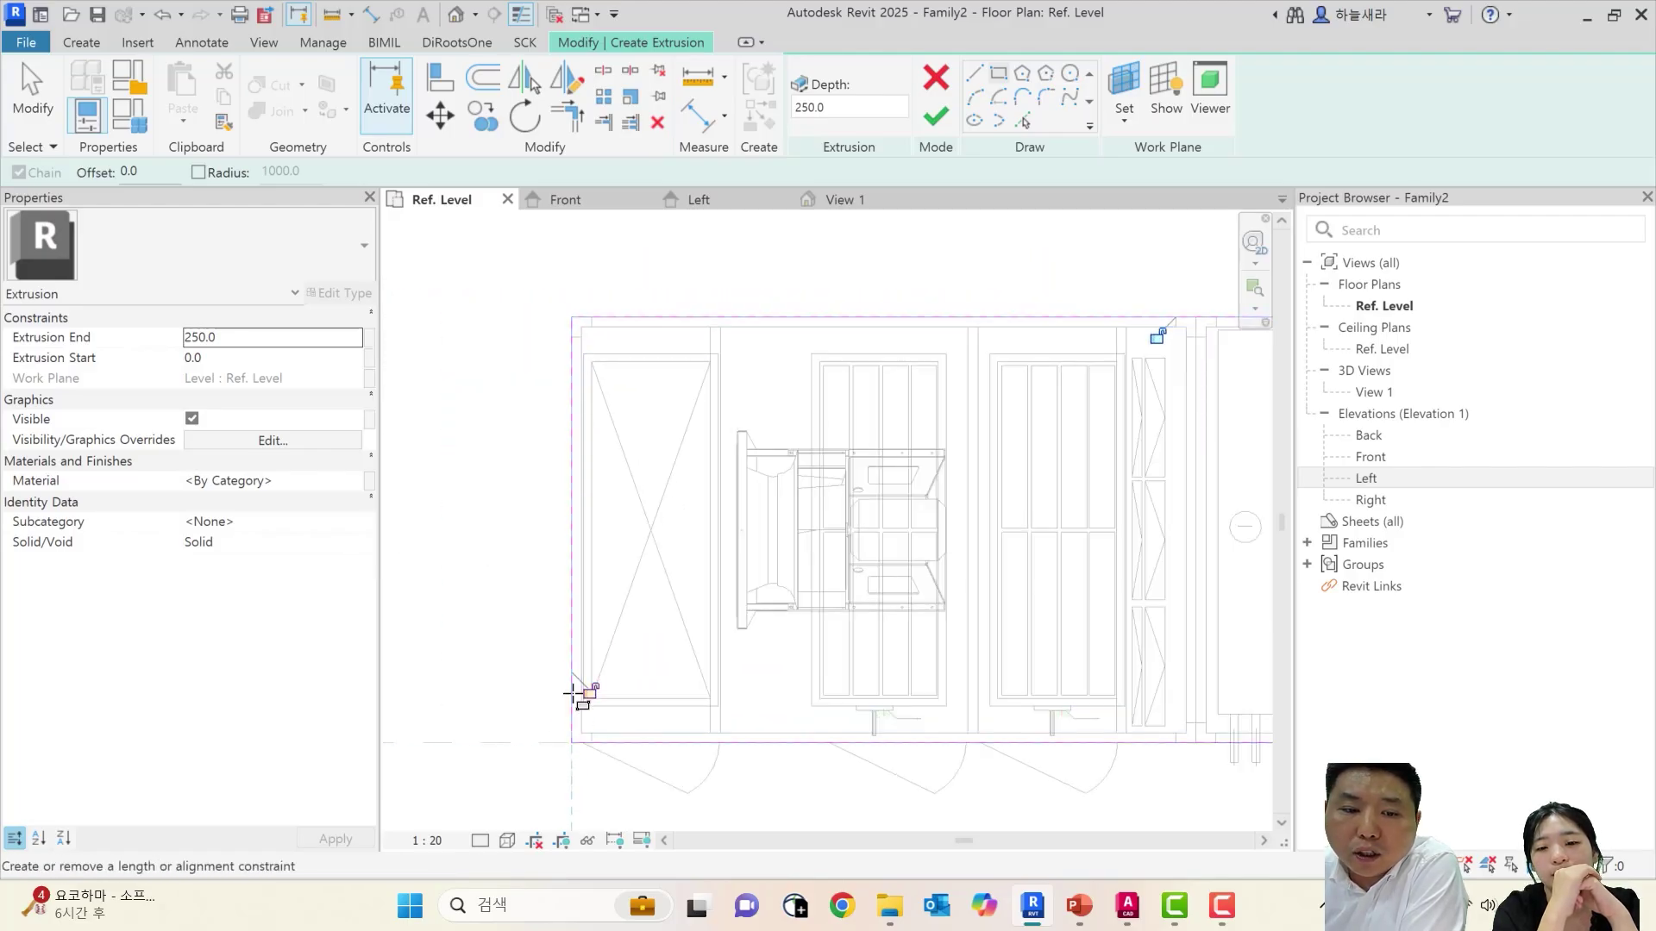
scroll(950, 355, "down", 1)
middle_click_drag(949, 355, 868, 342)
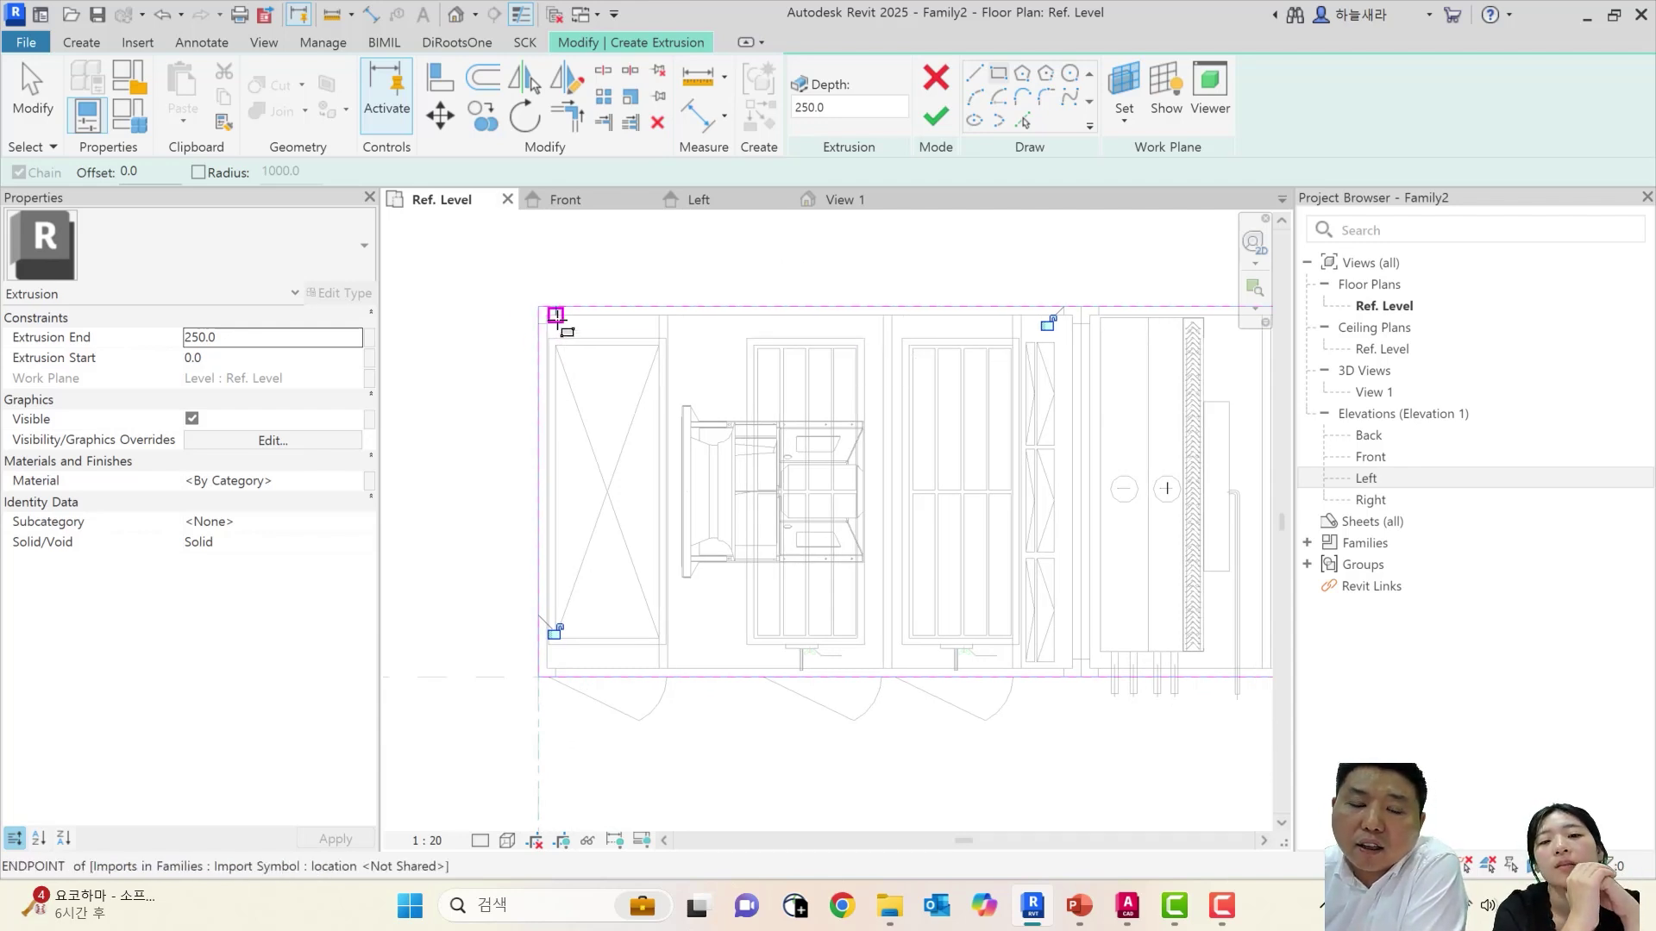
scroll(704, 369, "down", 1)
middle_click_drag(862, 388, 718, 372)
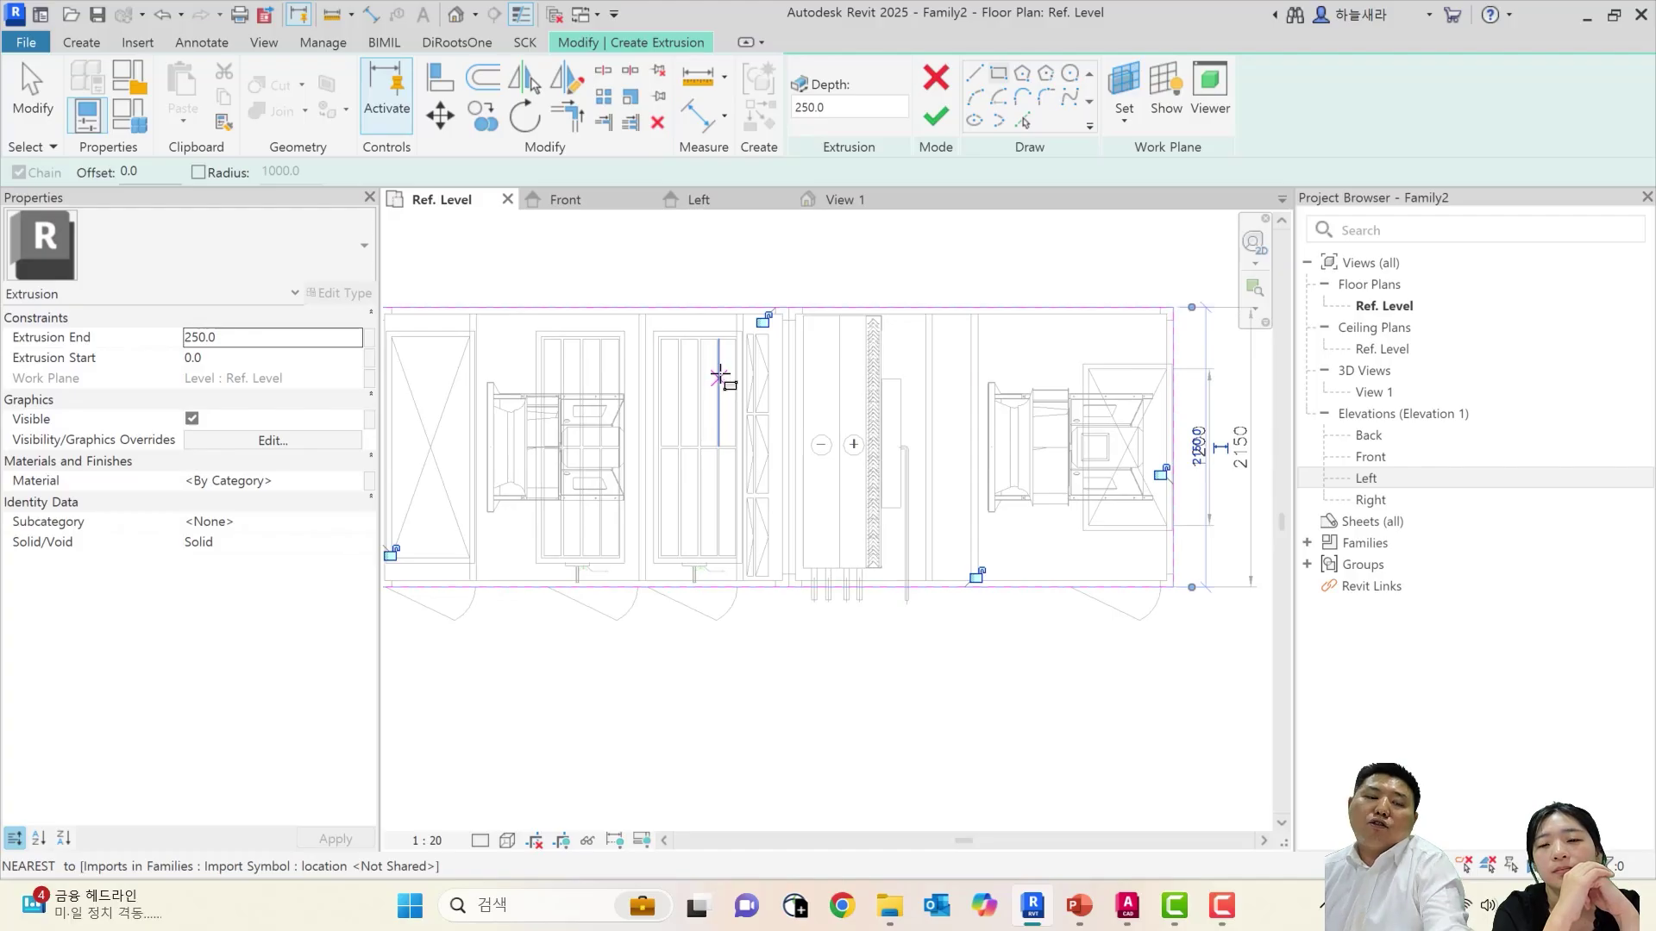
key("Escape")
key("Escape")
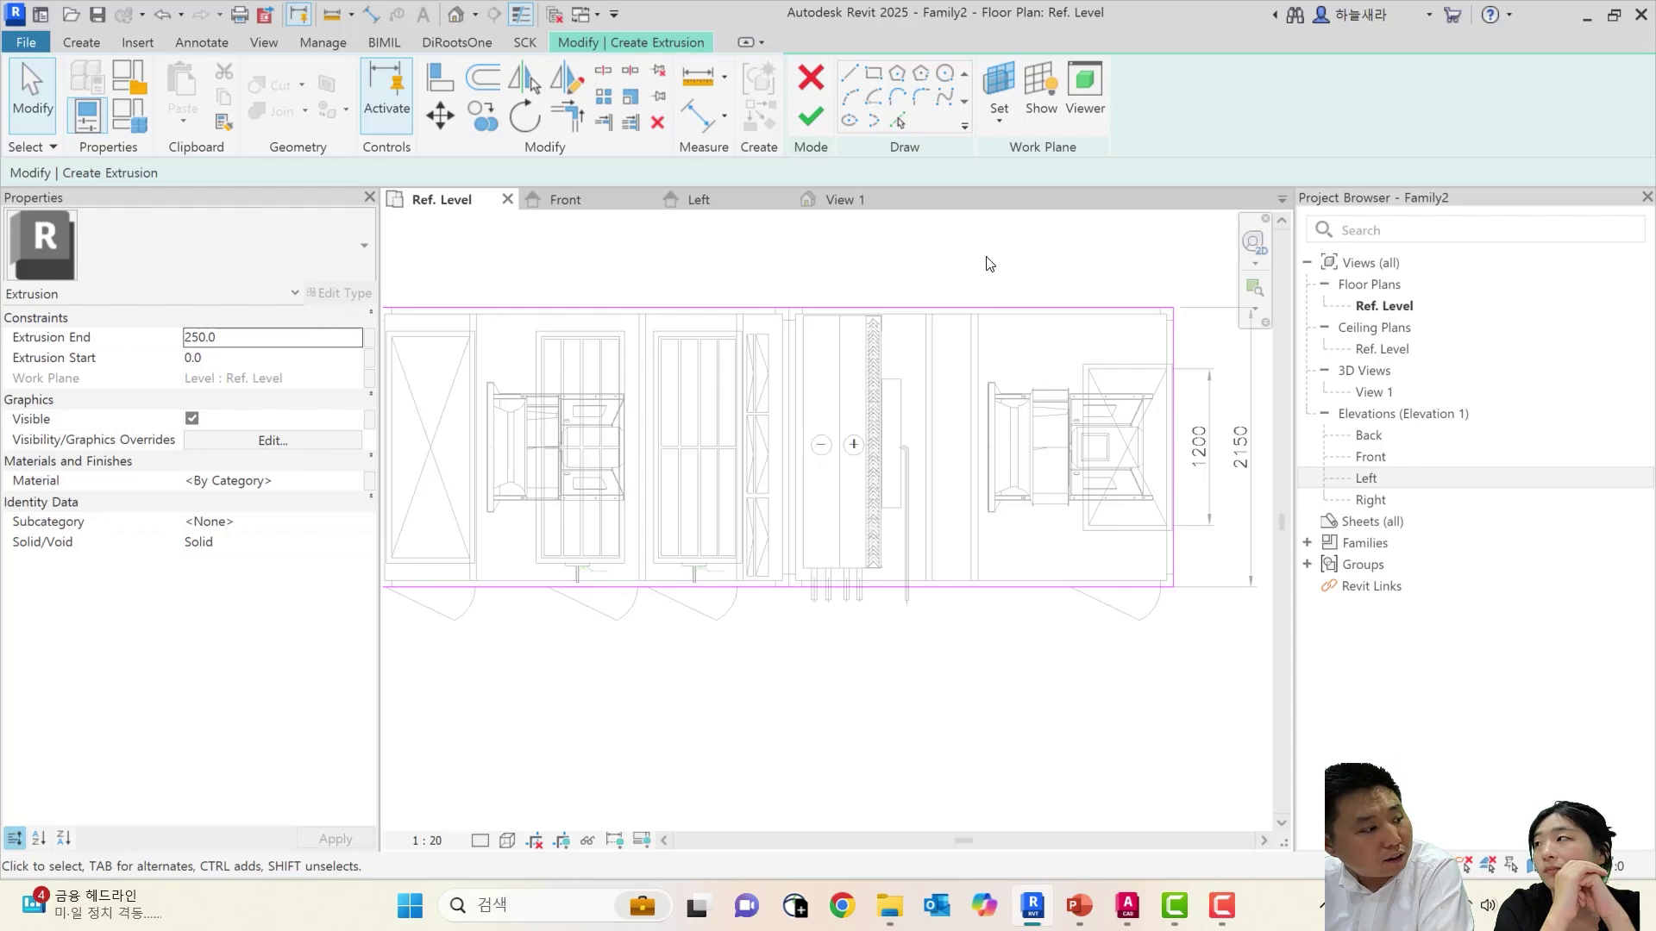
scroll(1011, 257, "down", 1)
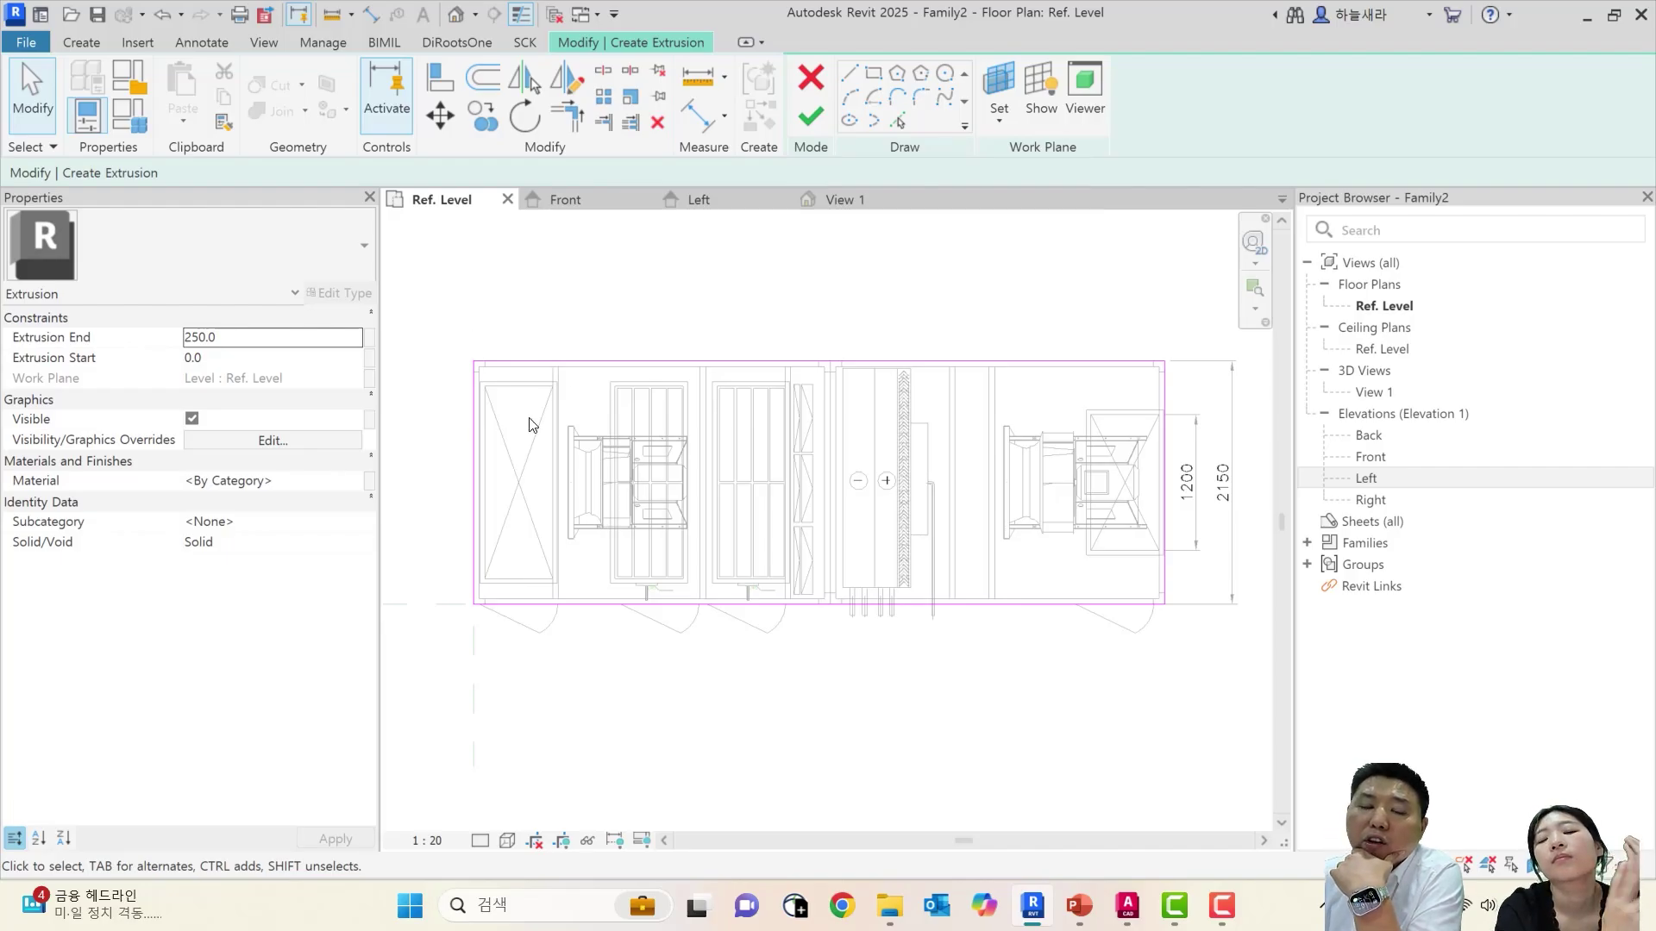
left_click(804, 125)
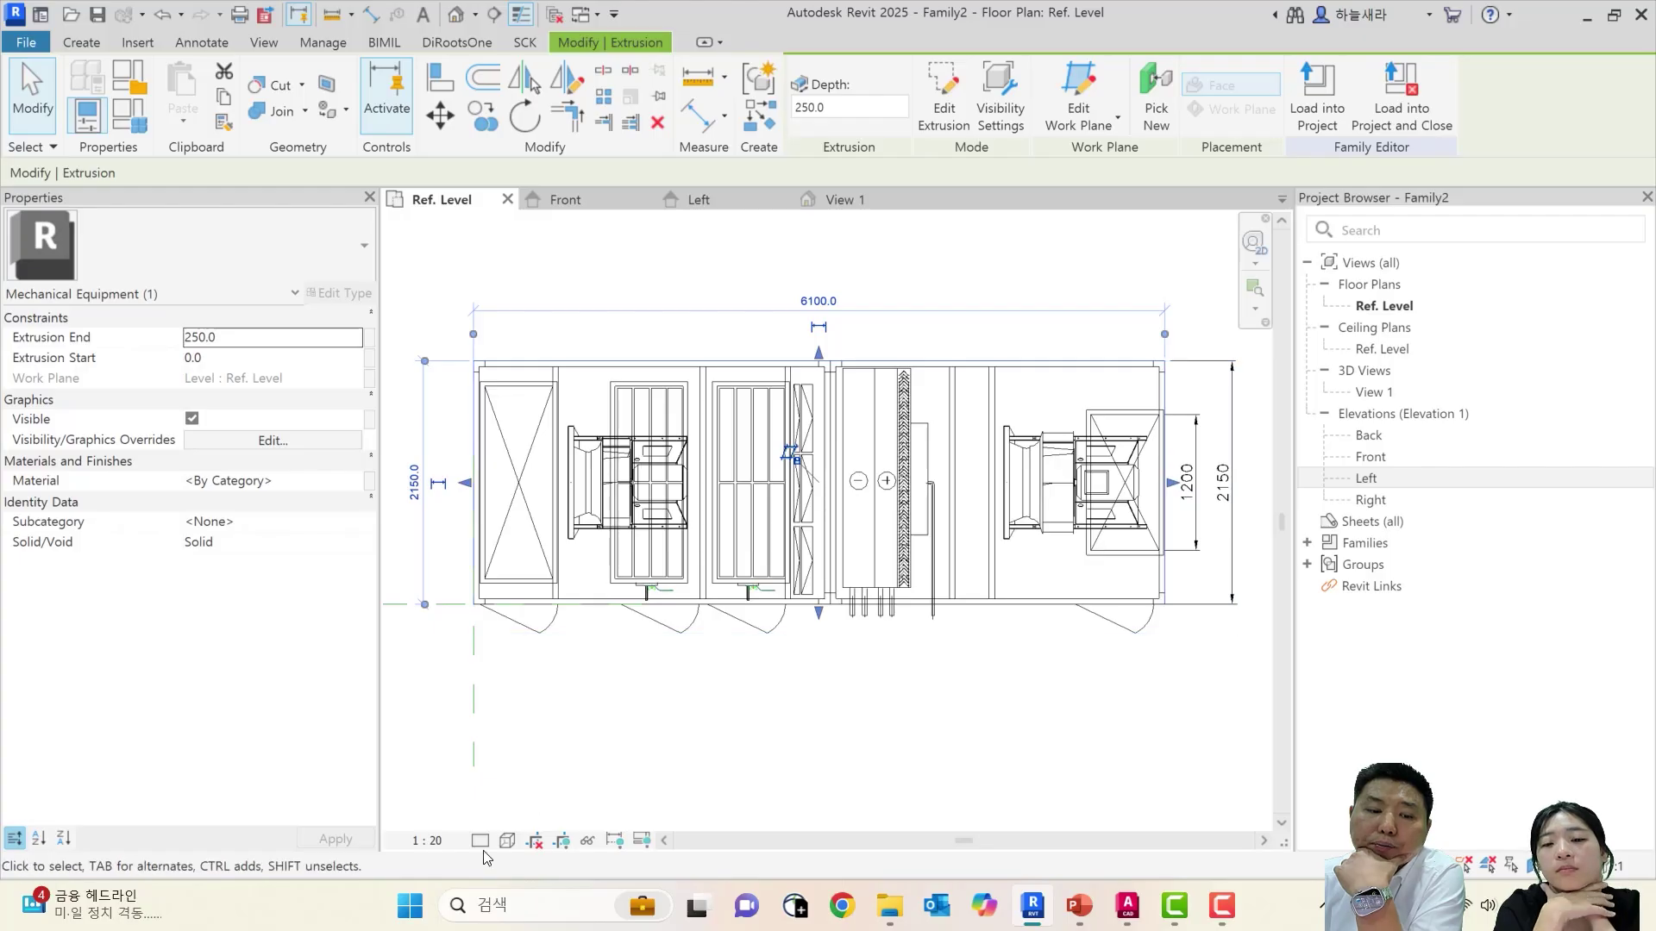
Set the 3D view to the Shaded visual style and select the new casing extrusion
key("ctrl+Tab")
left_click(508, 840)
left_click(552, 781)
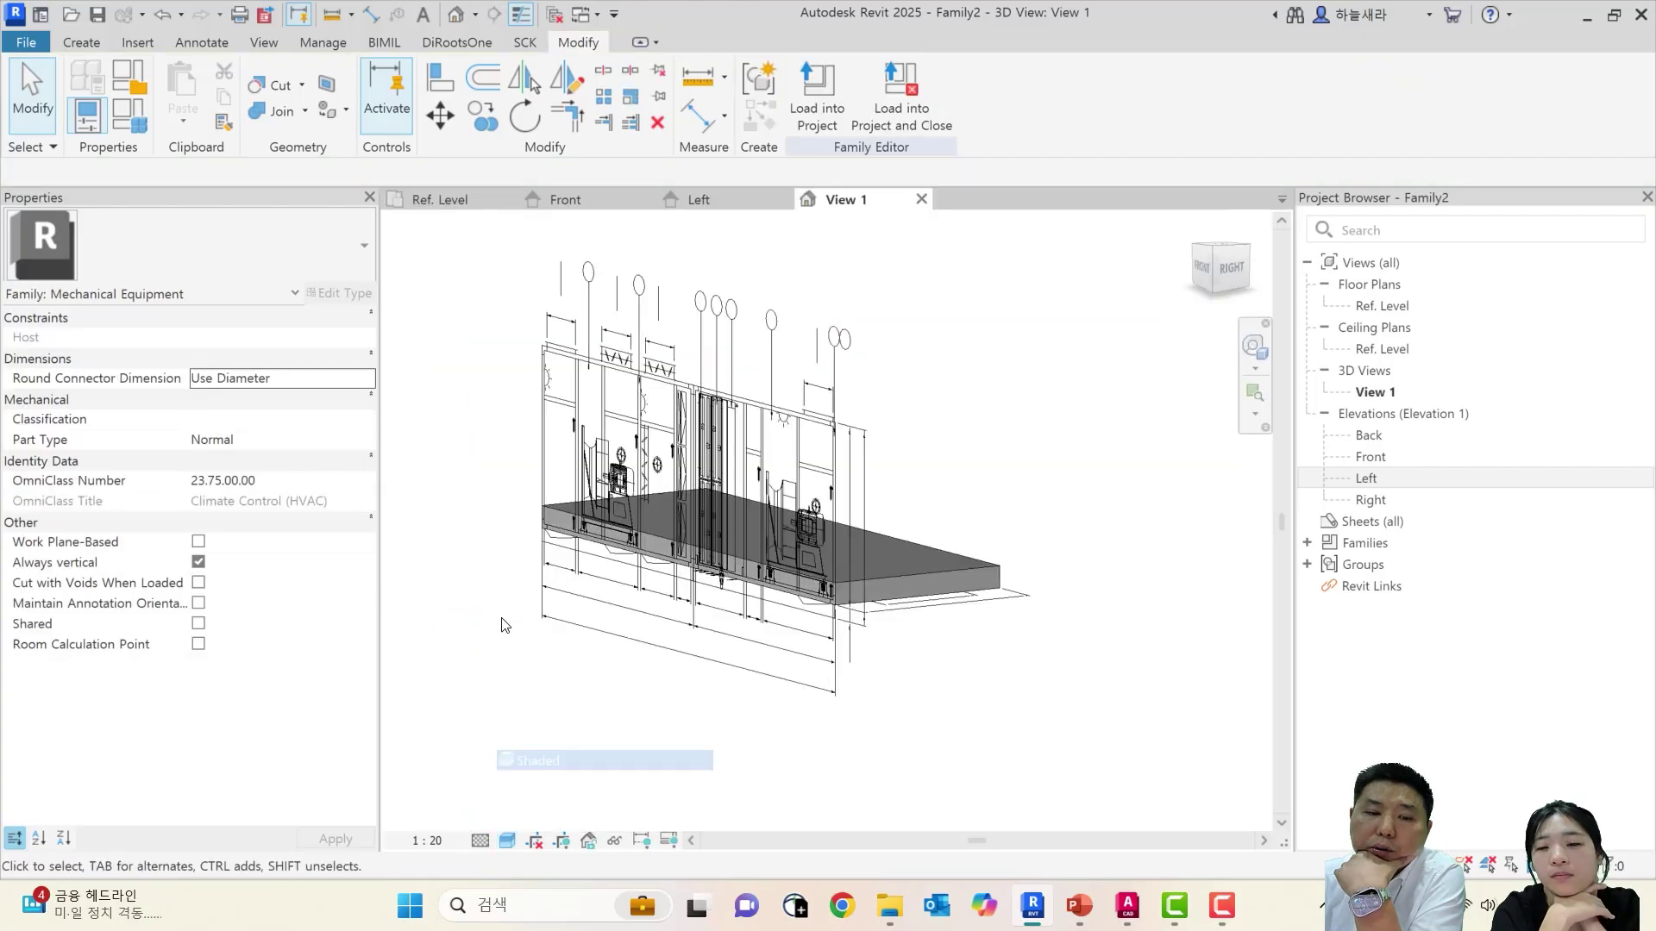
left_click(918, 583)
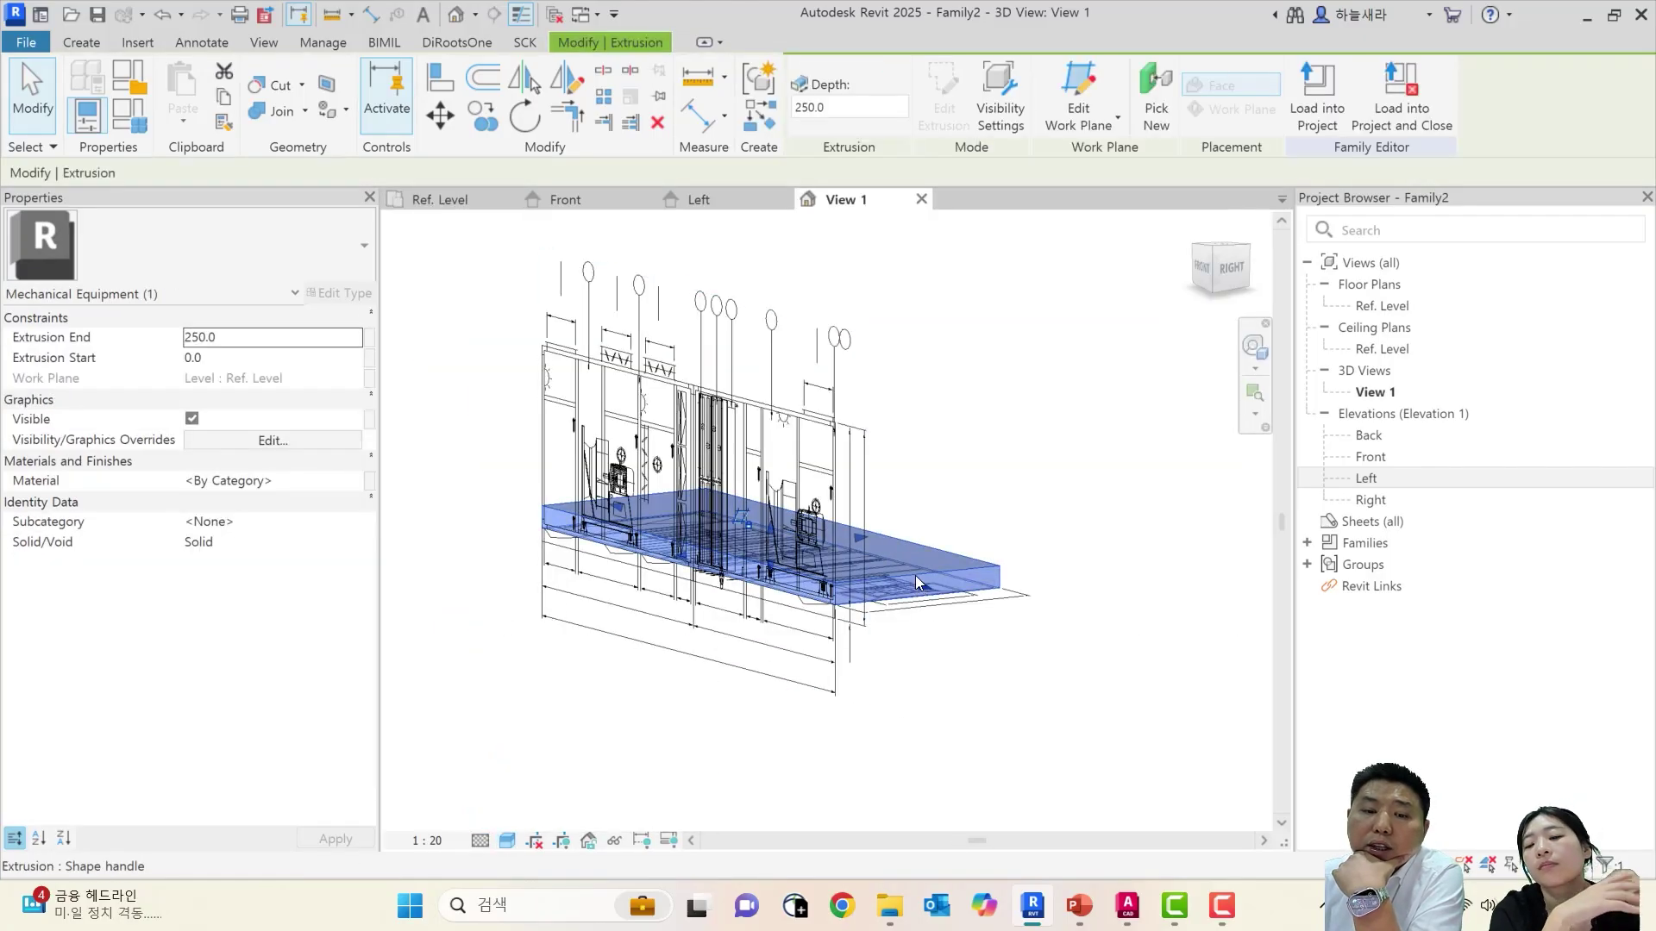
Try to change the casing extrusion's Extrusion End value in the Front elevation
left_click(445, 200)
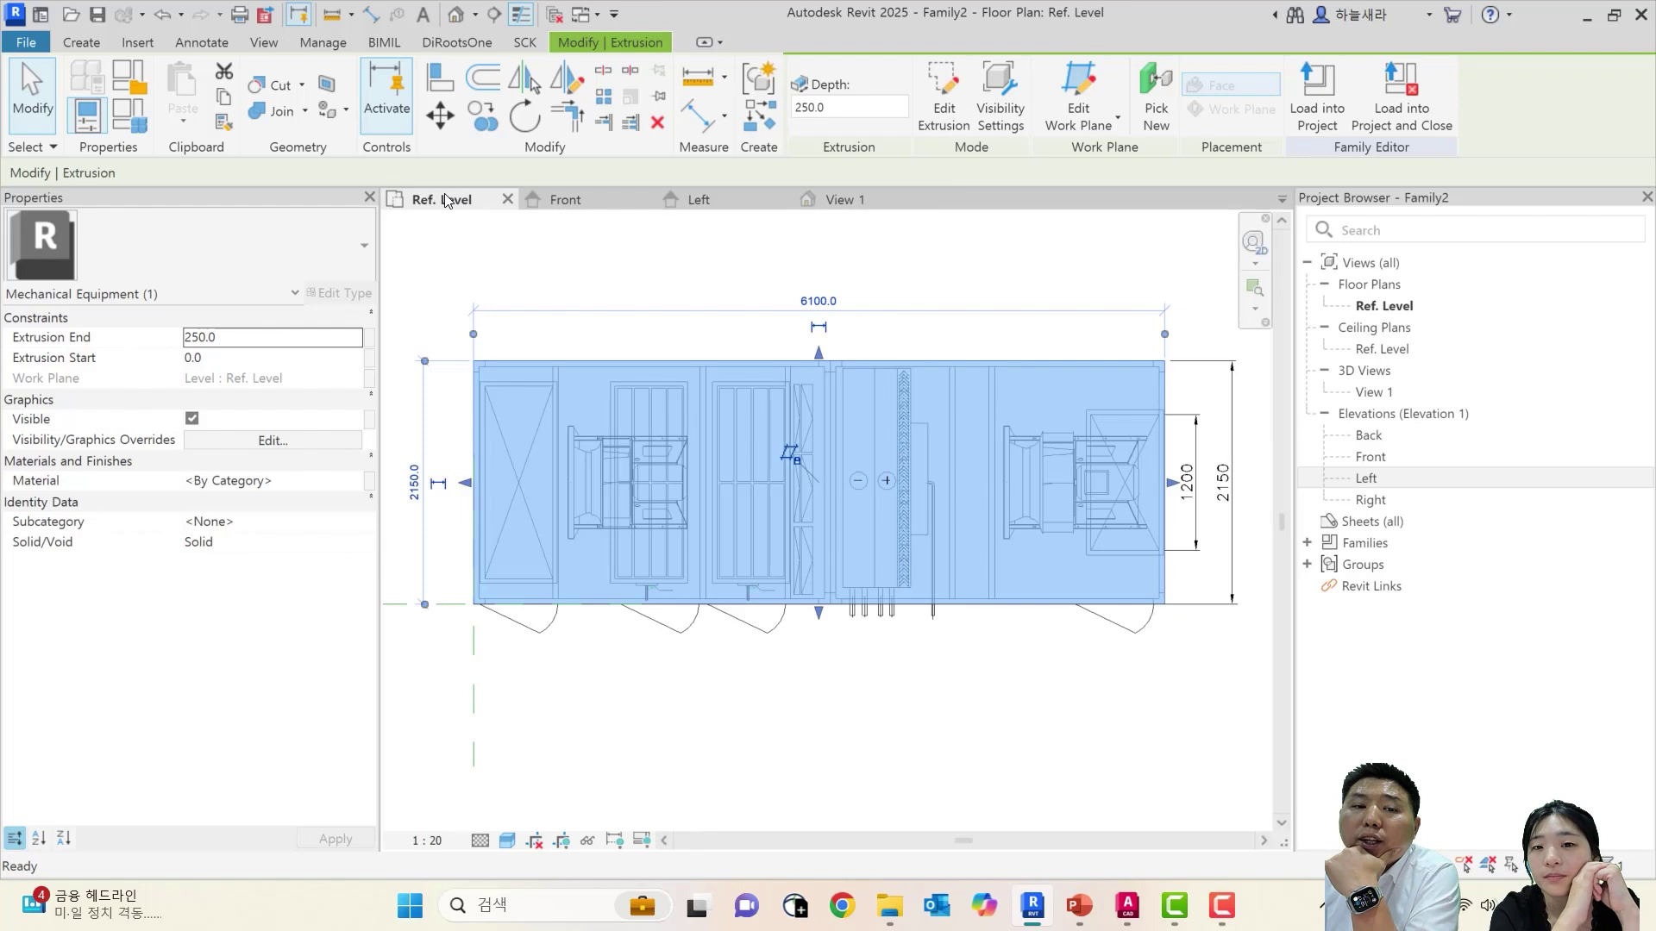
left_click(576, 201)
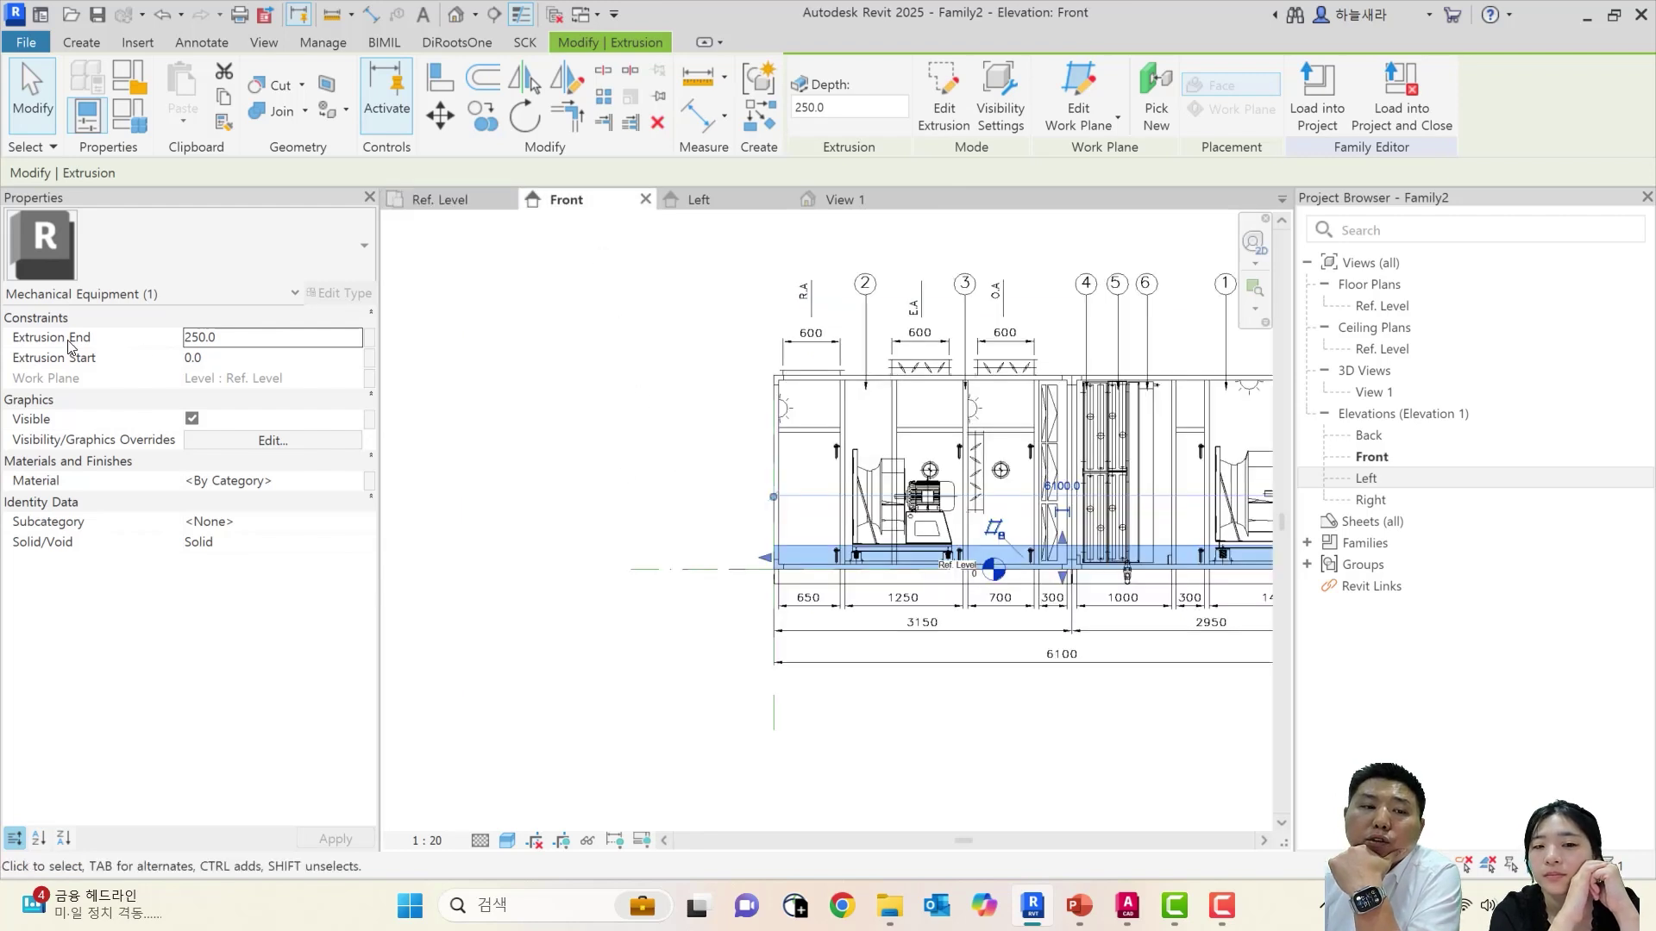
left_click(220, 338)
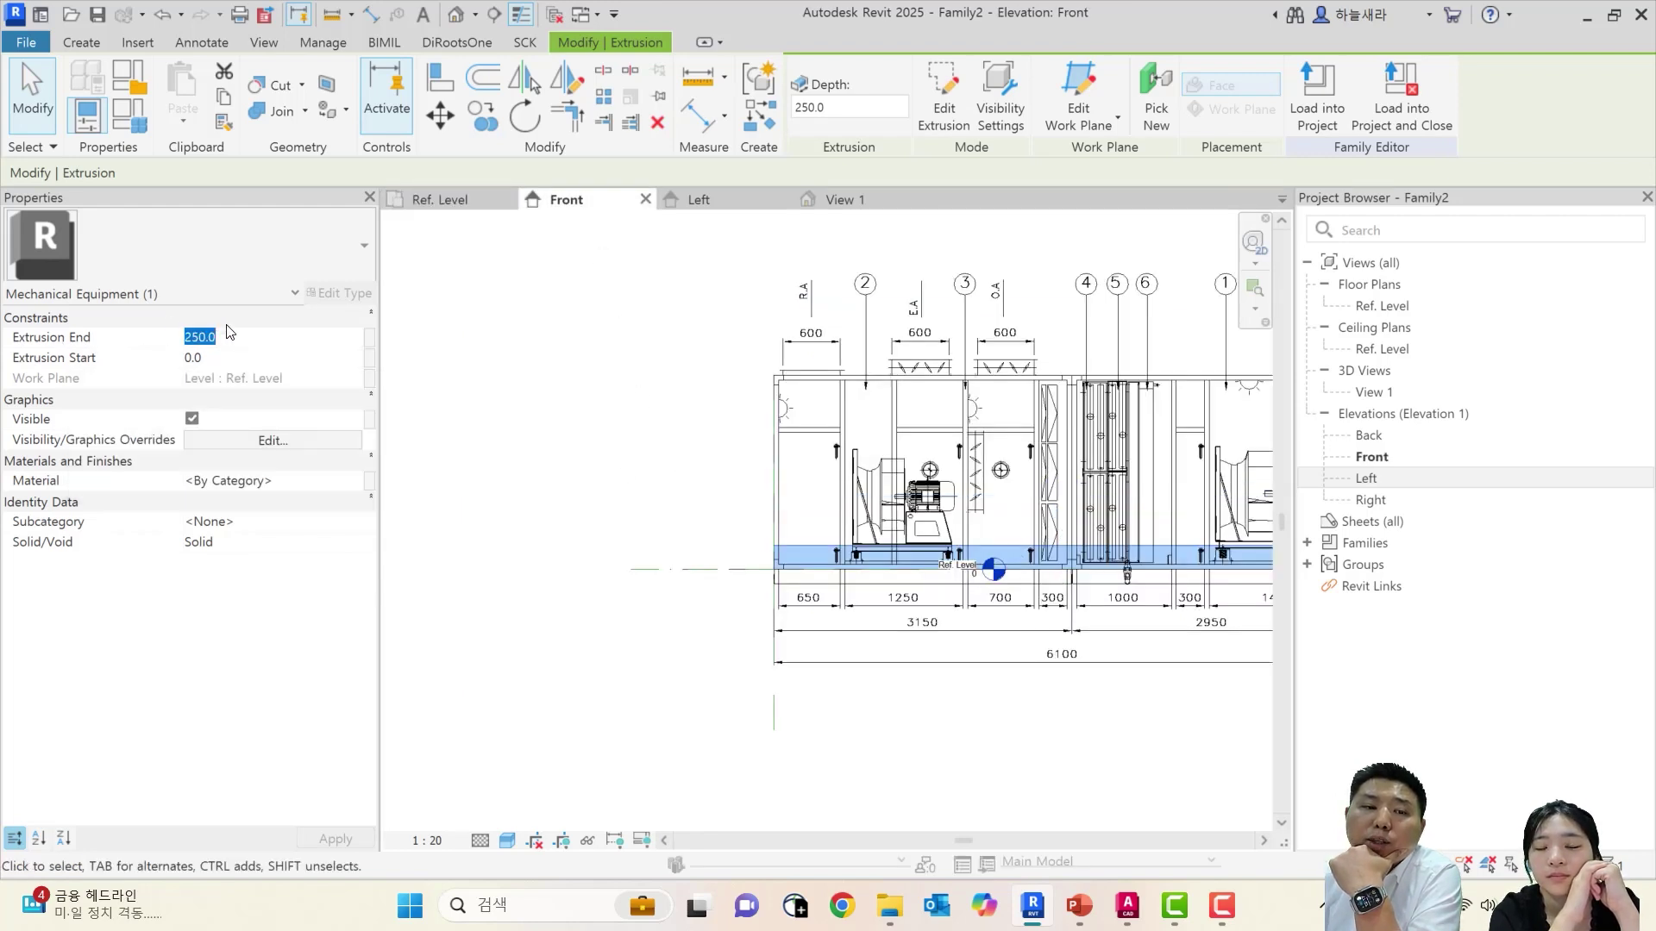
type("2500")
left_click(615, 399)
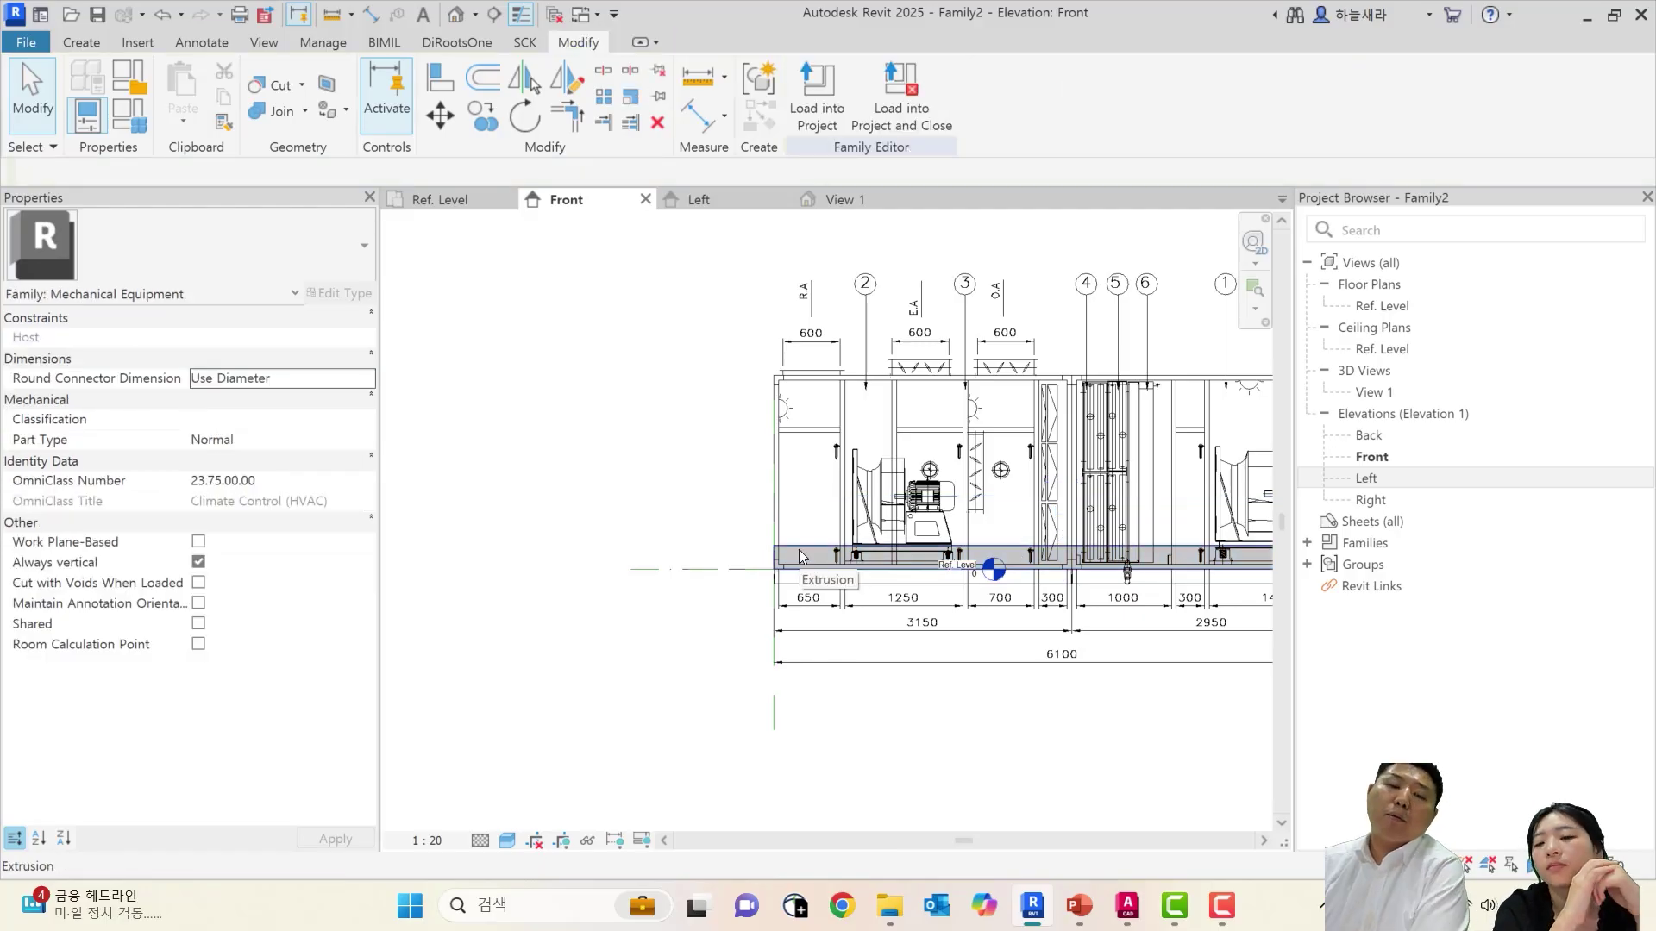
Align the casing extrusion's upper face to the top casing line of the AHU FRONT.dwg drawing in the Front elevation
left_click(444, 199)
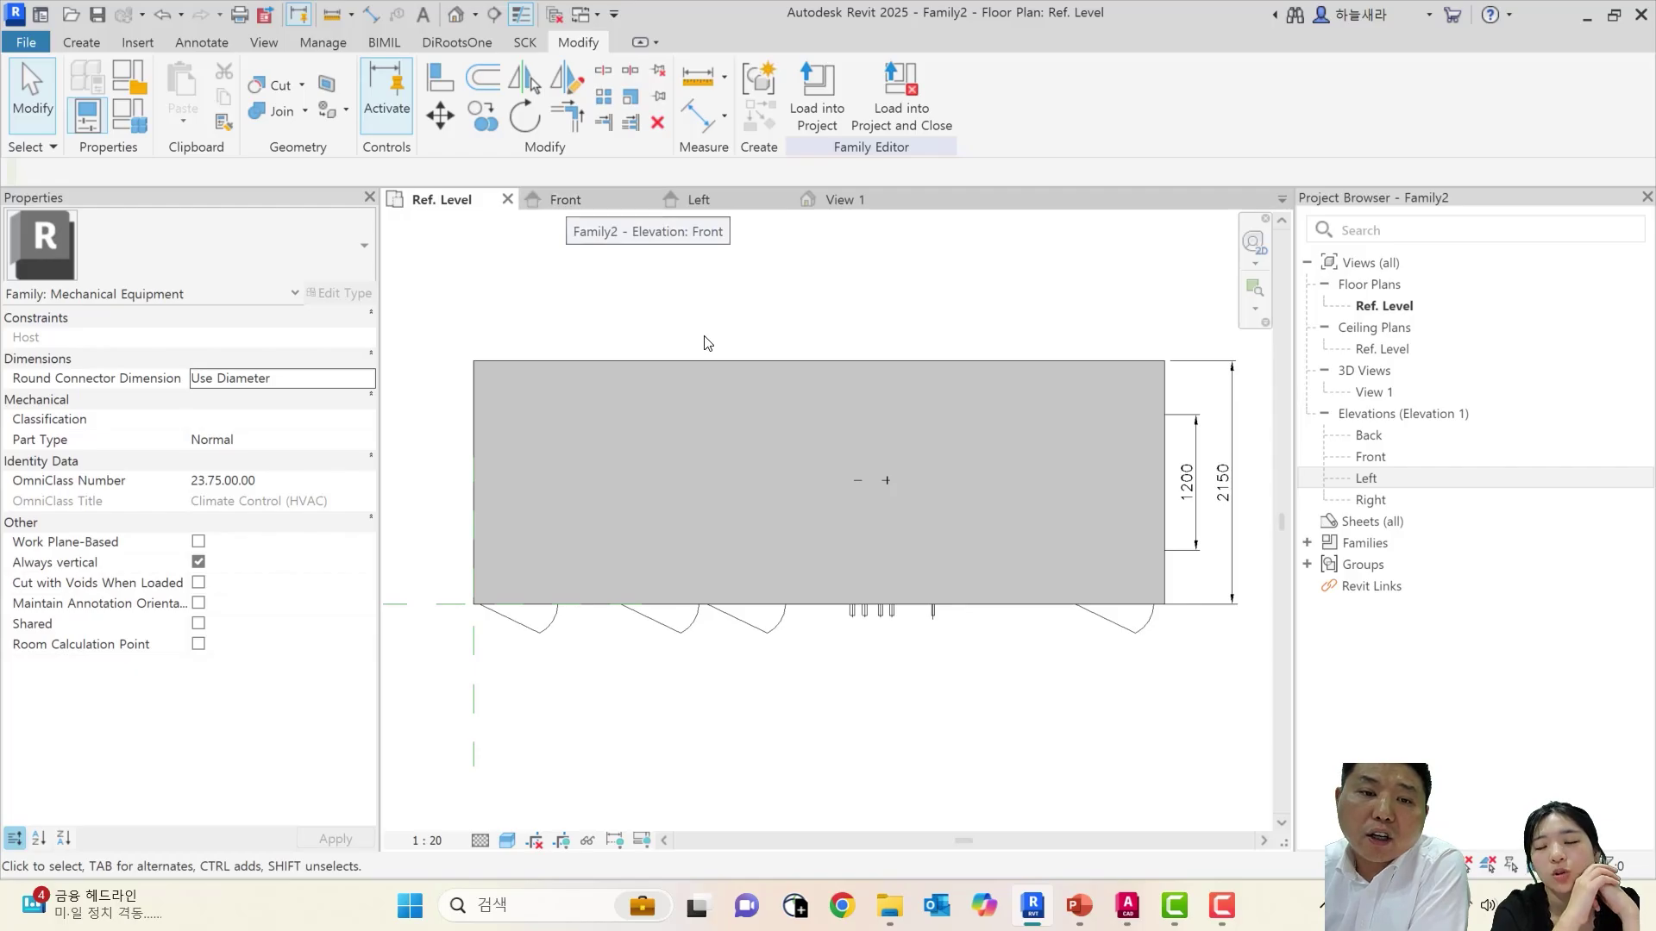
left_click(751, 361)
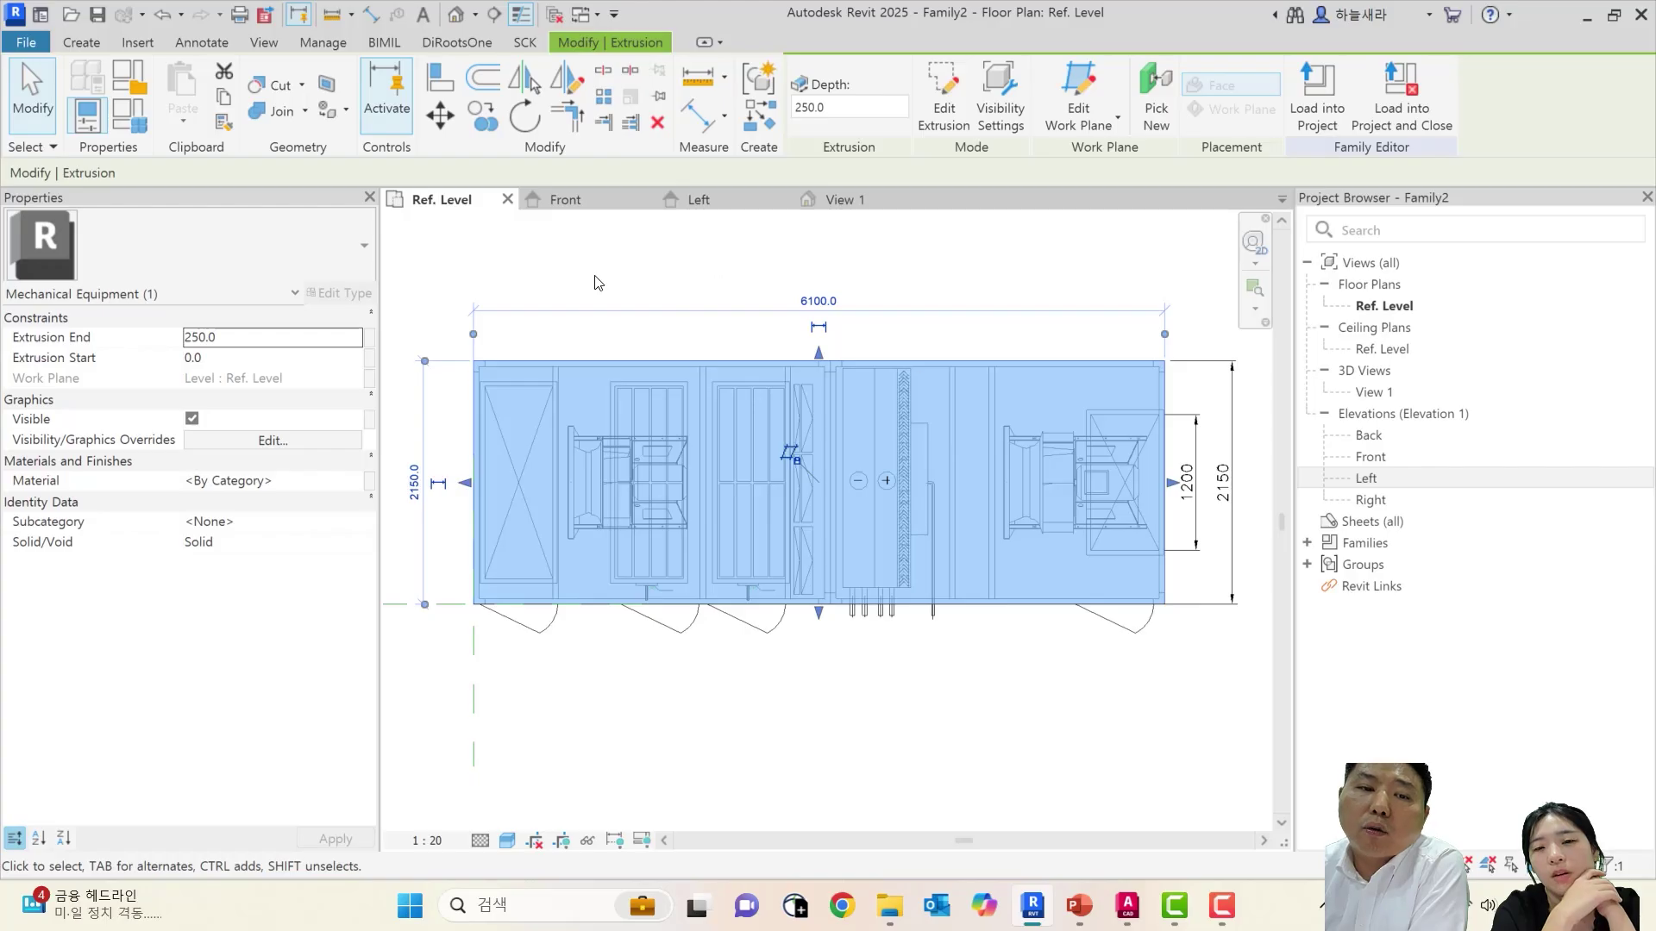
left_click(585, 205)
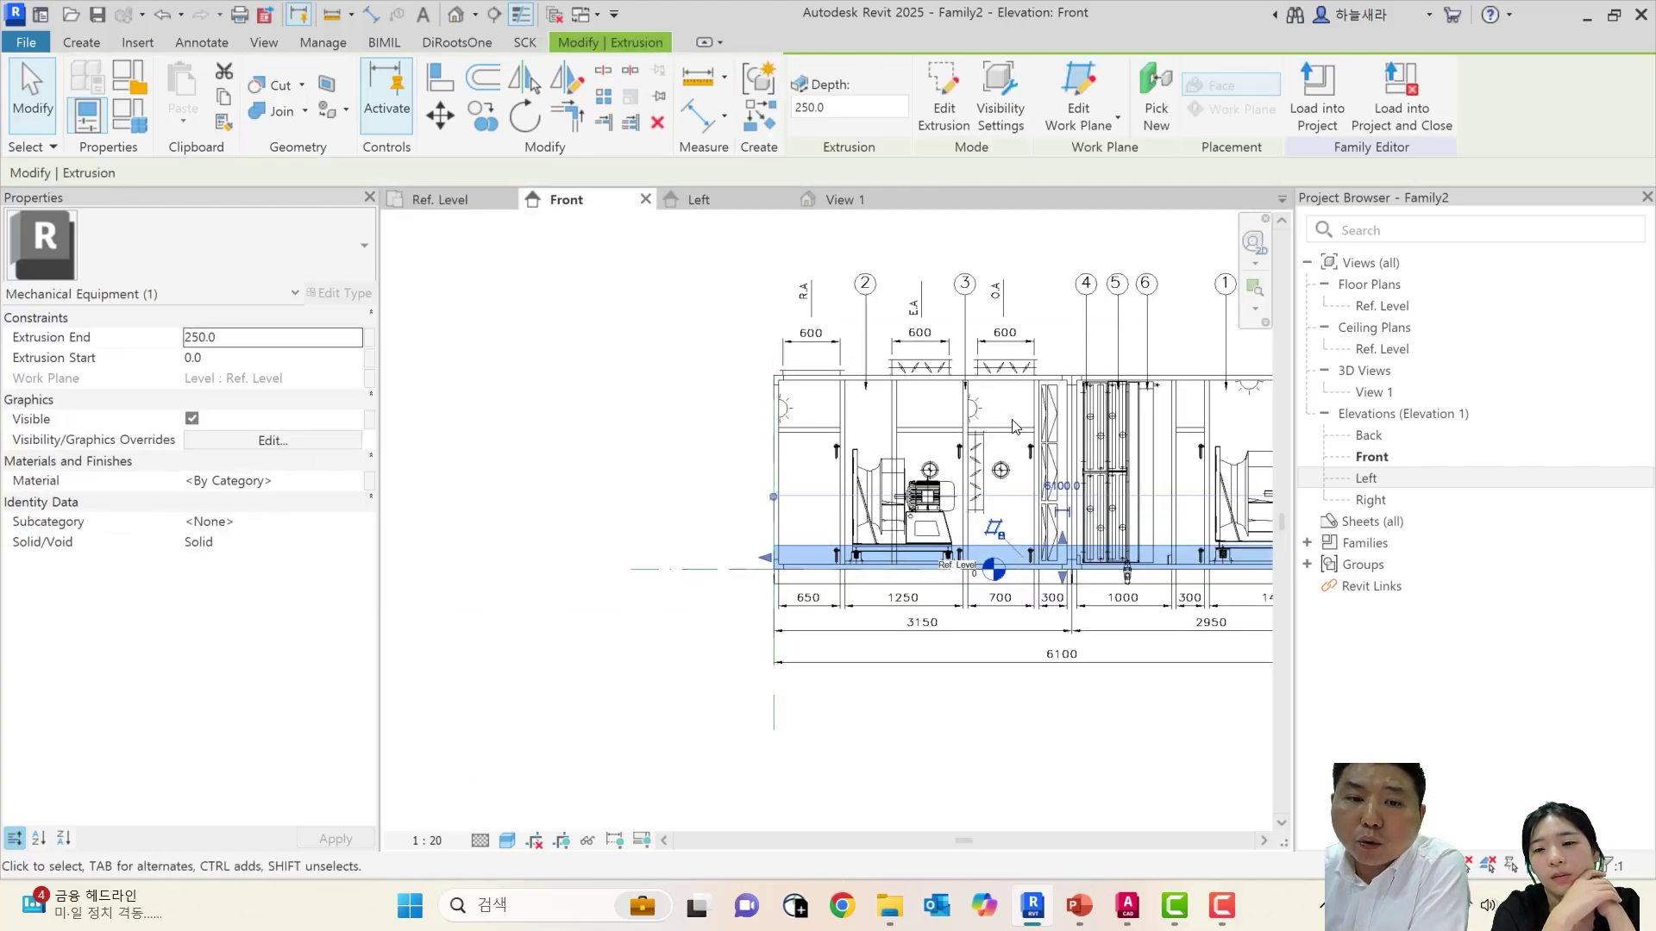
middle_click_drag(992, 417, 743, 413)
key("a")
key("l")
scroll(776, 397, "up", 3)
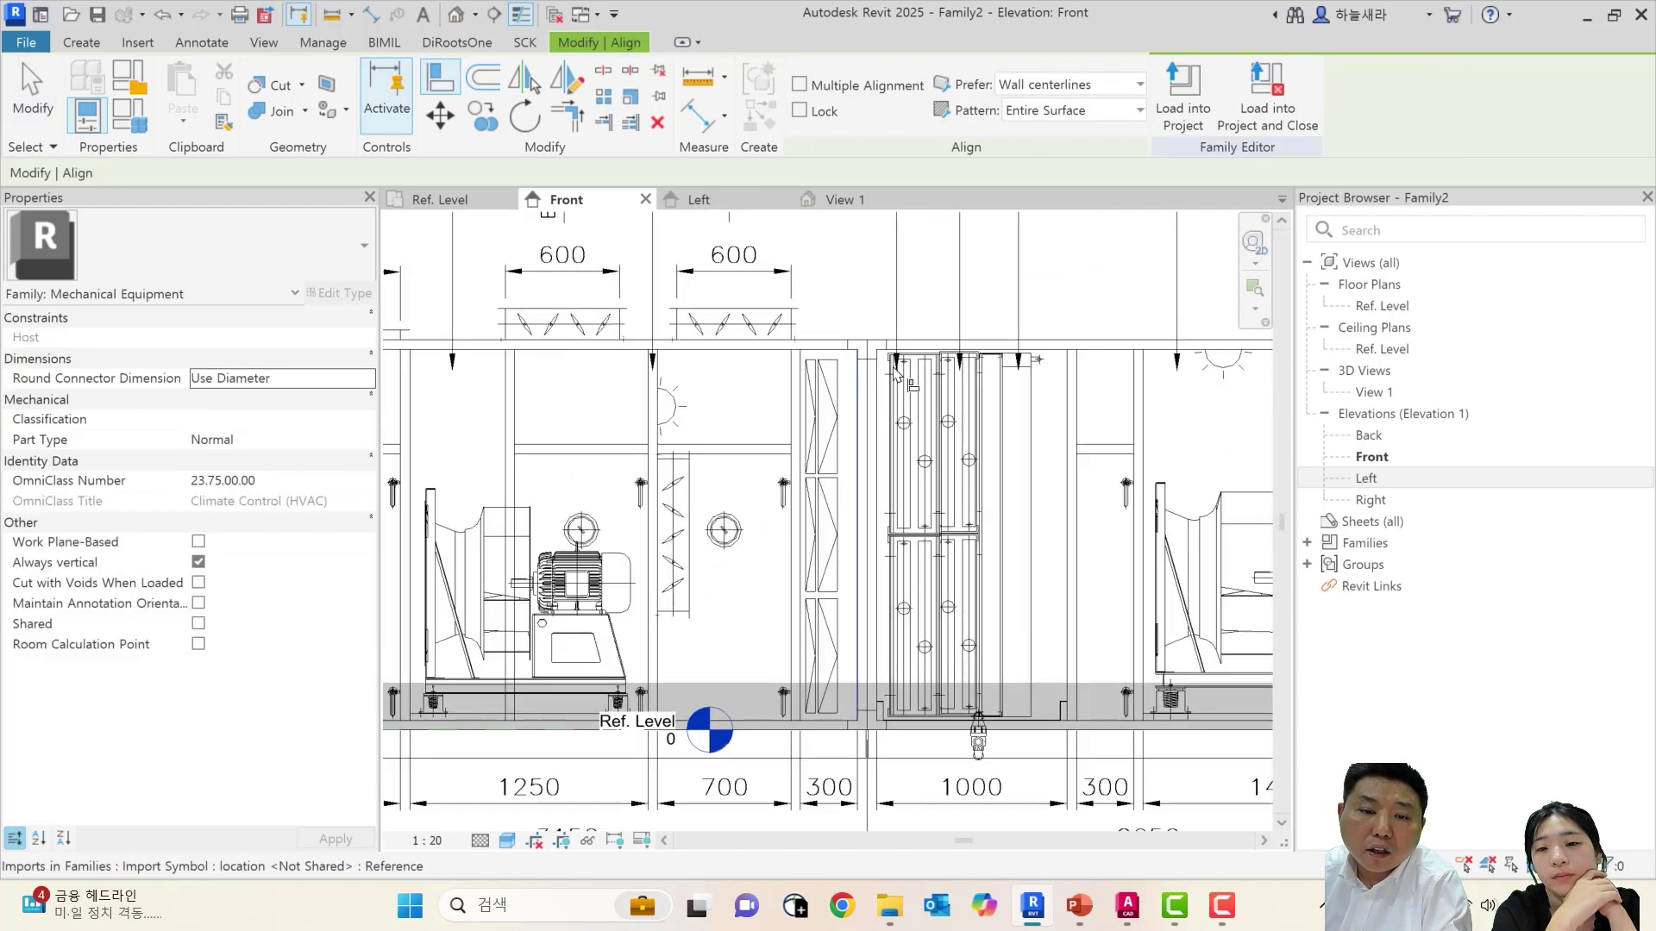
left_click(897, 345)
left_click(886, 681)
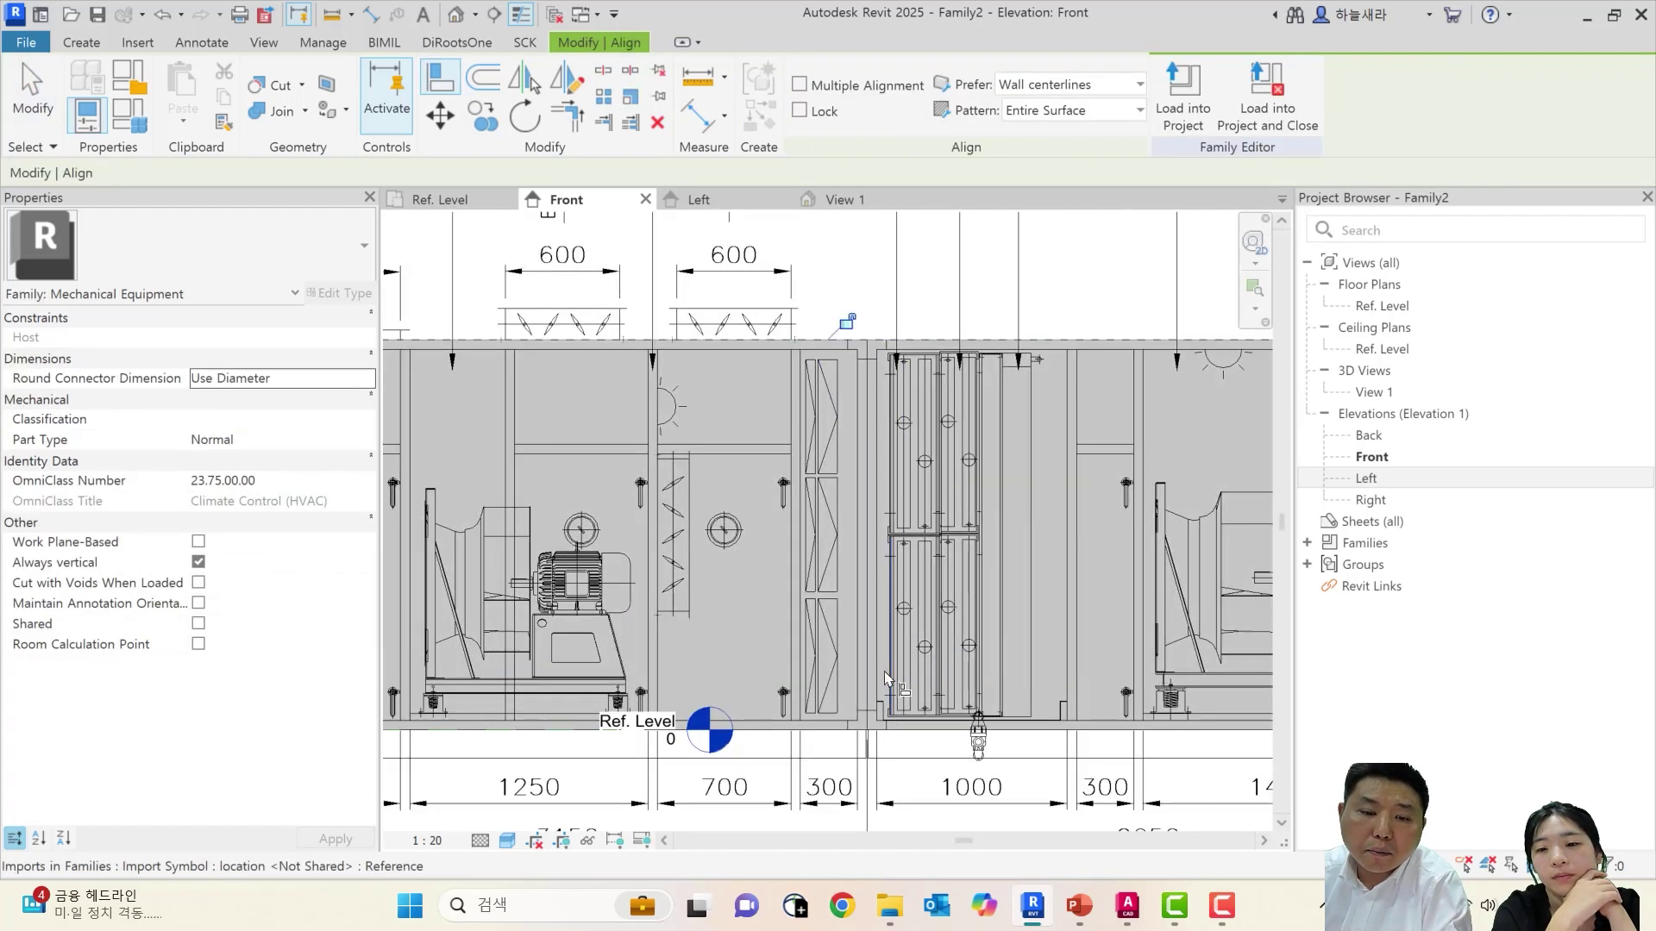
key("Escape")
key("Escape")
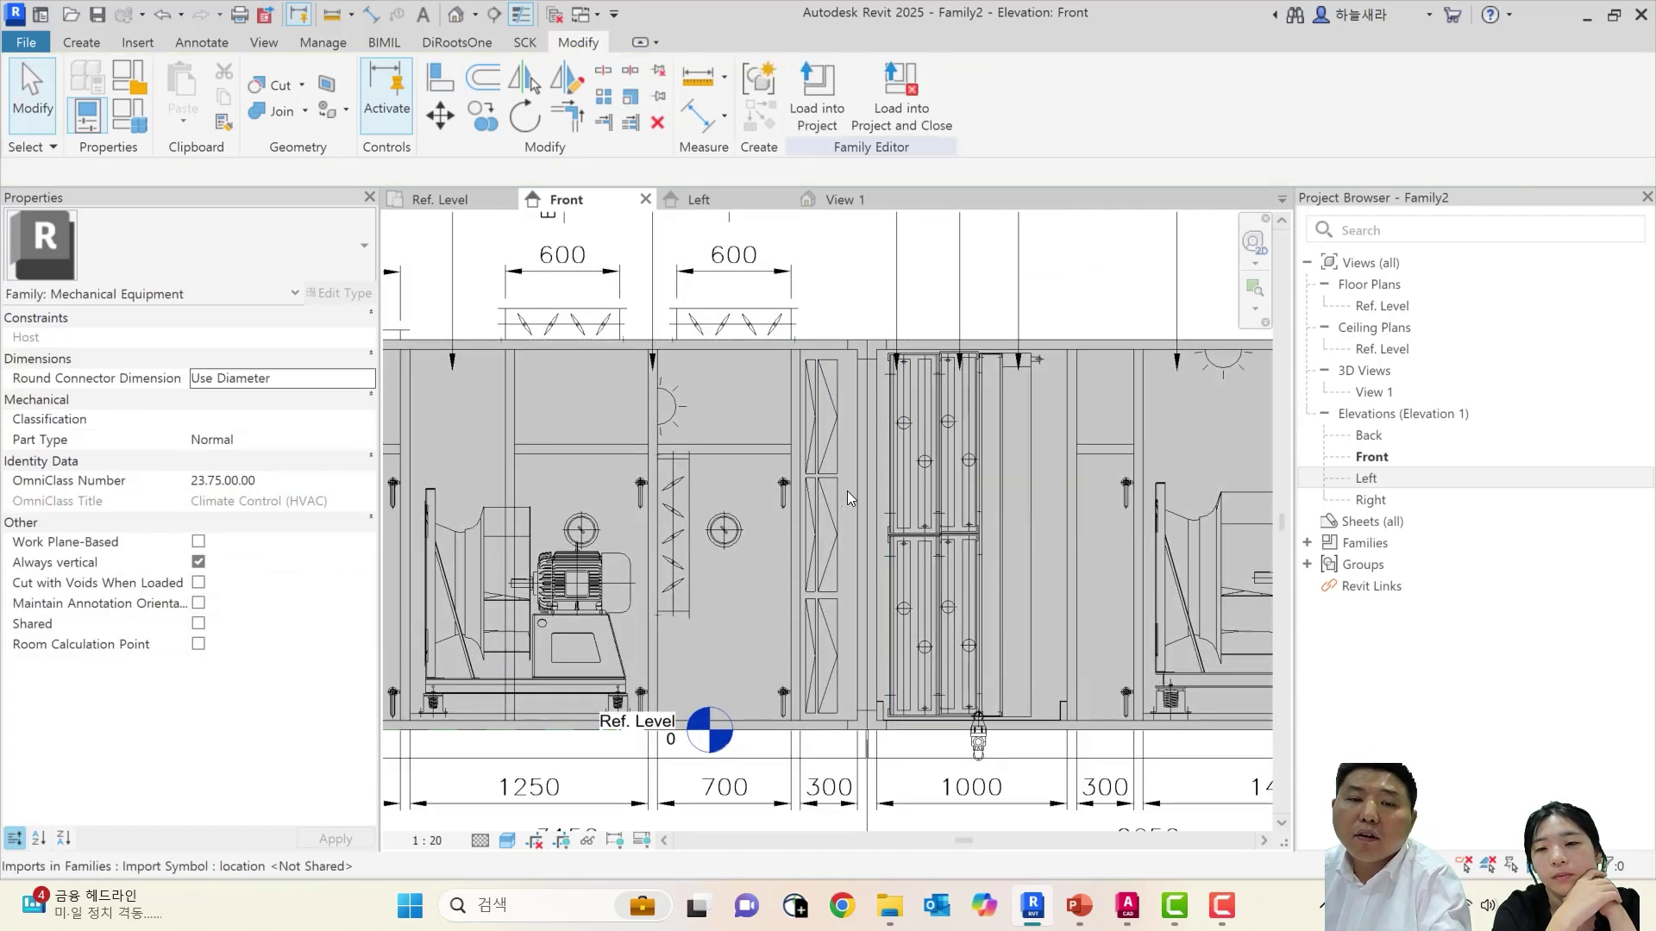
Inspect the full-height casing block together with the imported drawings in 3D, from the front and from a corner
left_click(834, 205)
middle_click_drag(852, 416, 988, 405, "shift")
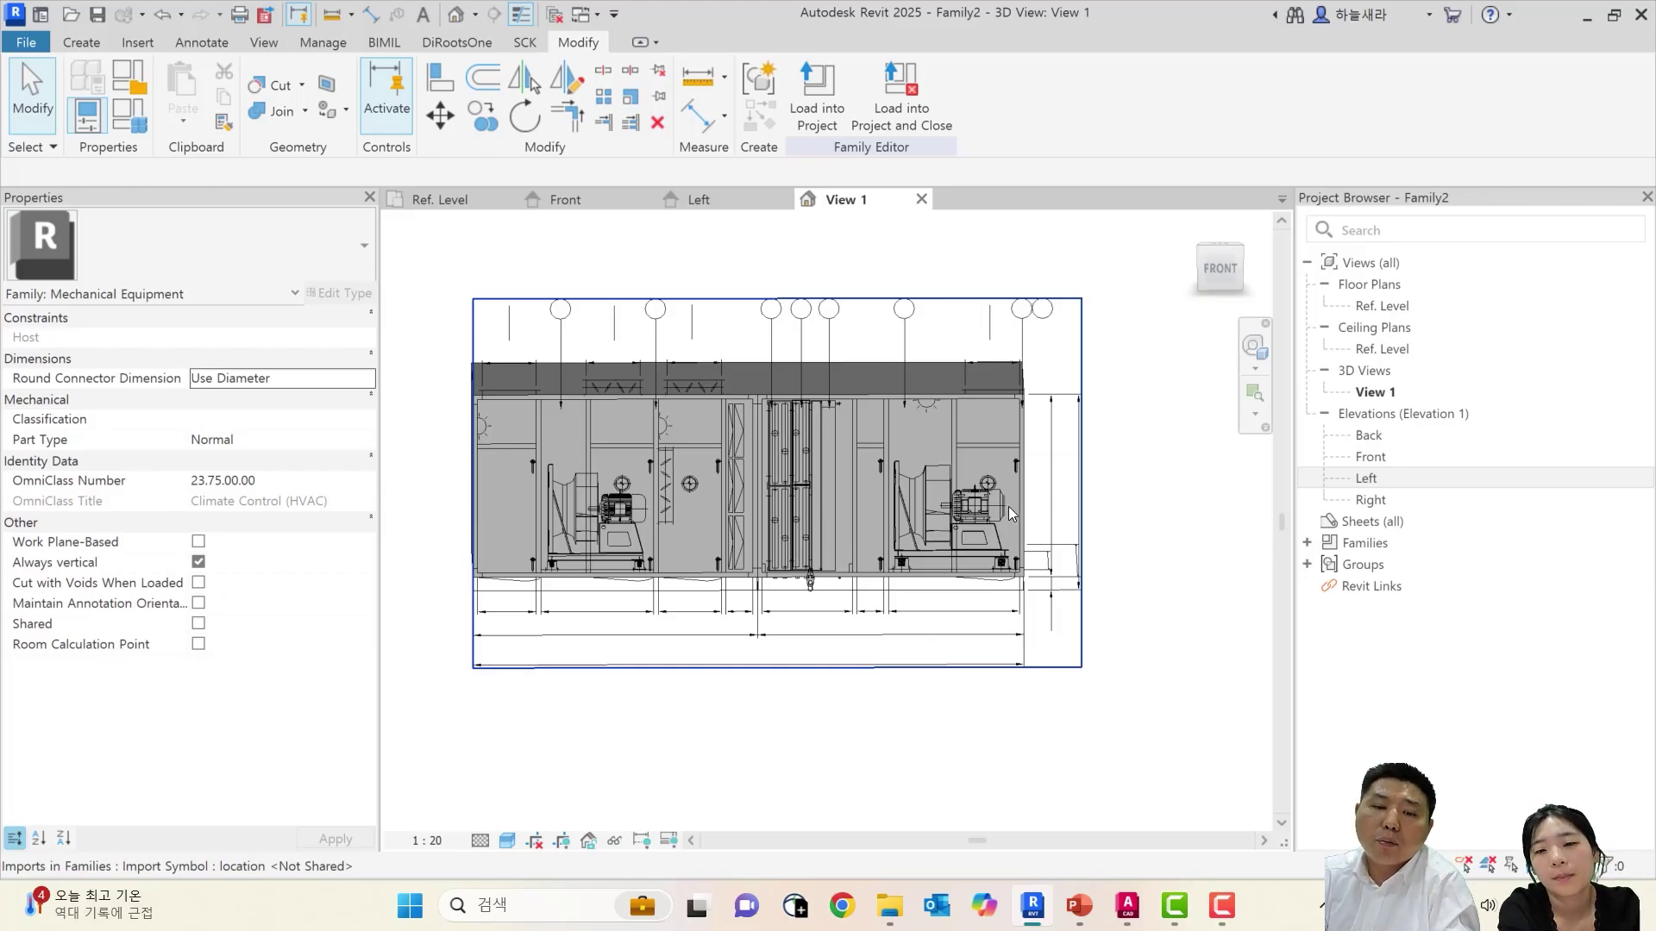
middle_click_drag(949, 474, 863, 490, "shift")
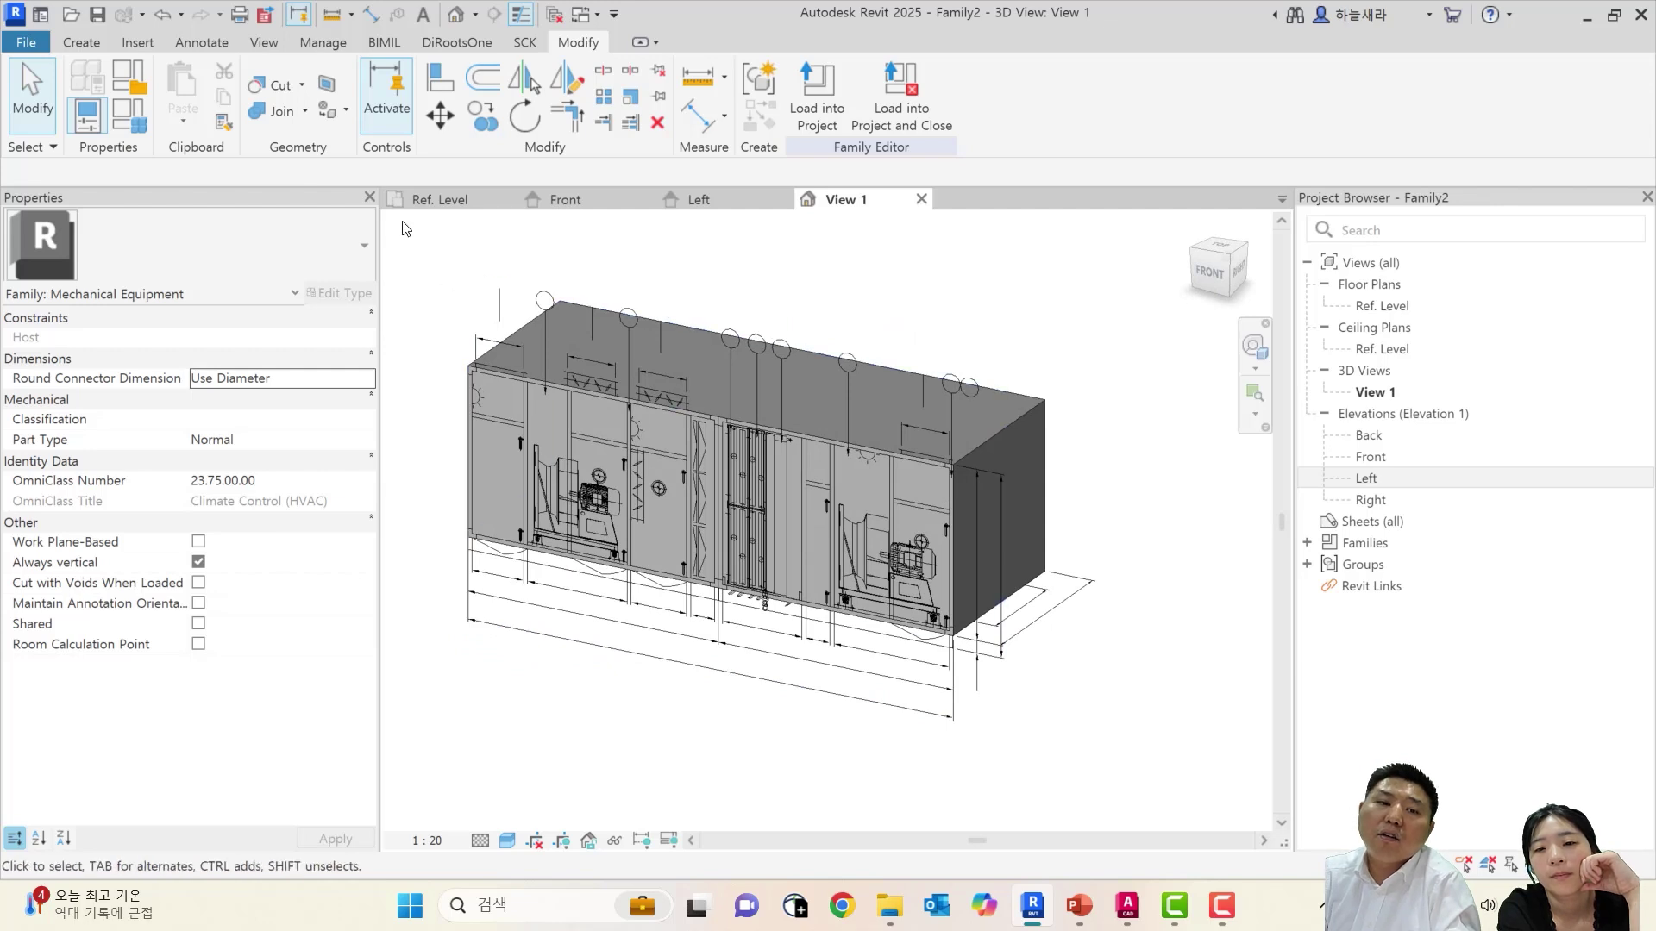
Return to the Ref. Level plan and select the AHU PLAN.dwg import
left_click(436, 199)
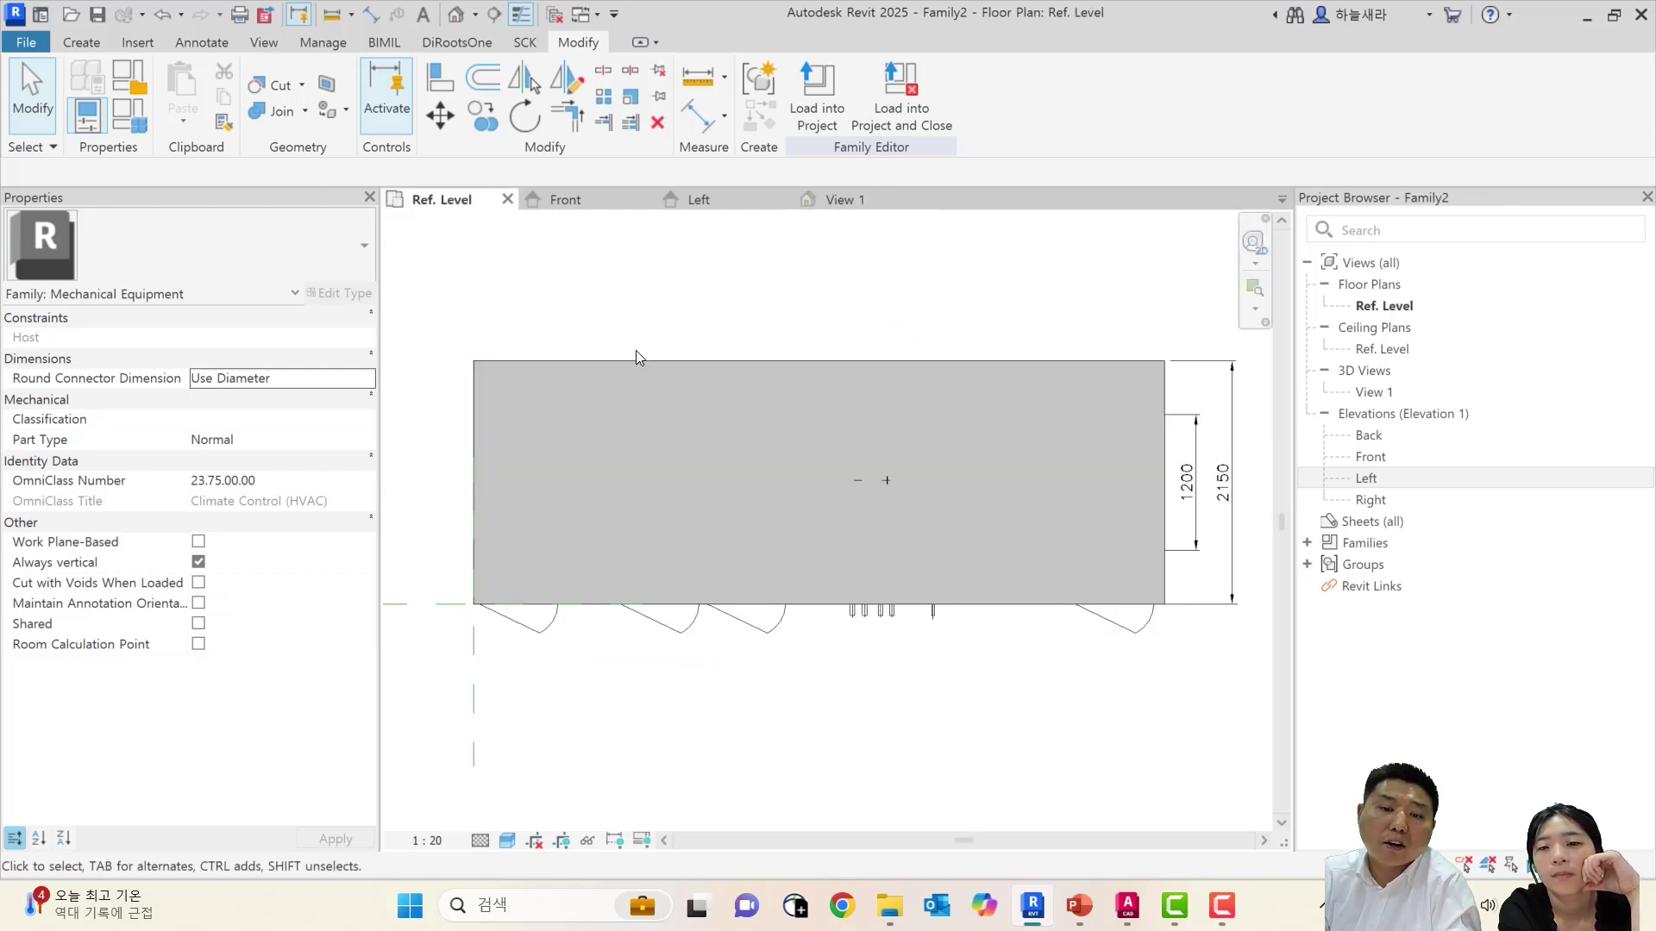
scroll(636, 356, "down", 2)
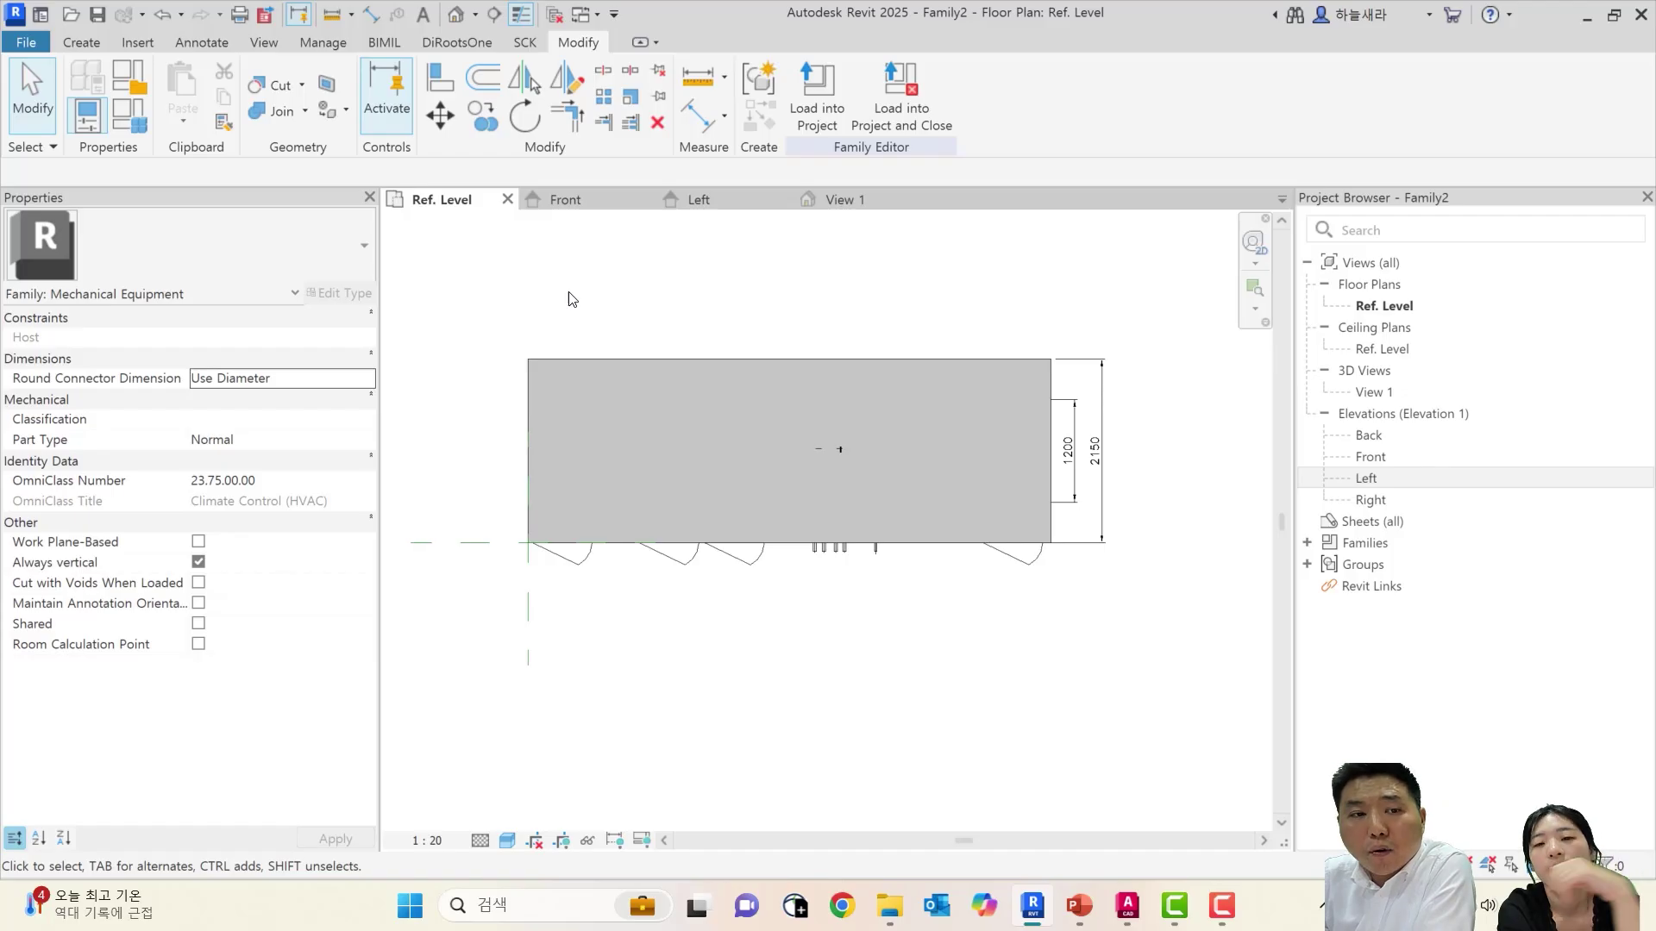
left_click(84, 46)
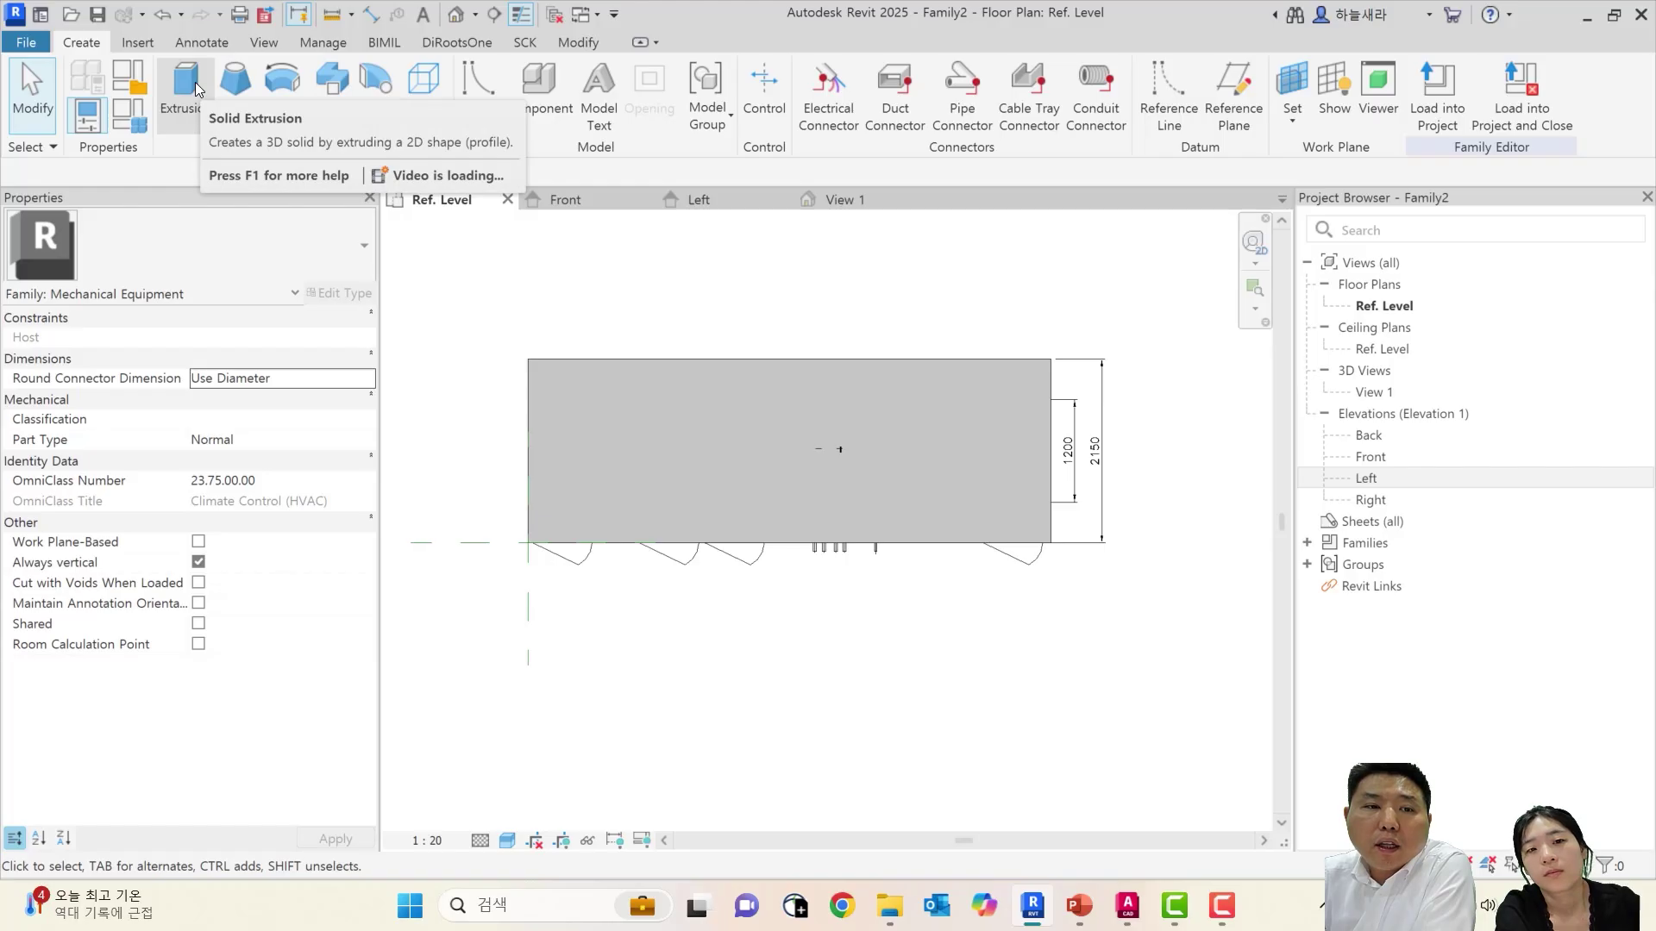
left_click(1071, 417)
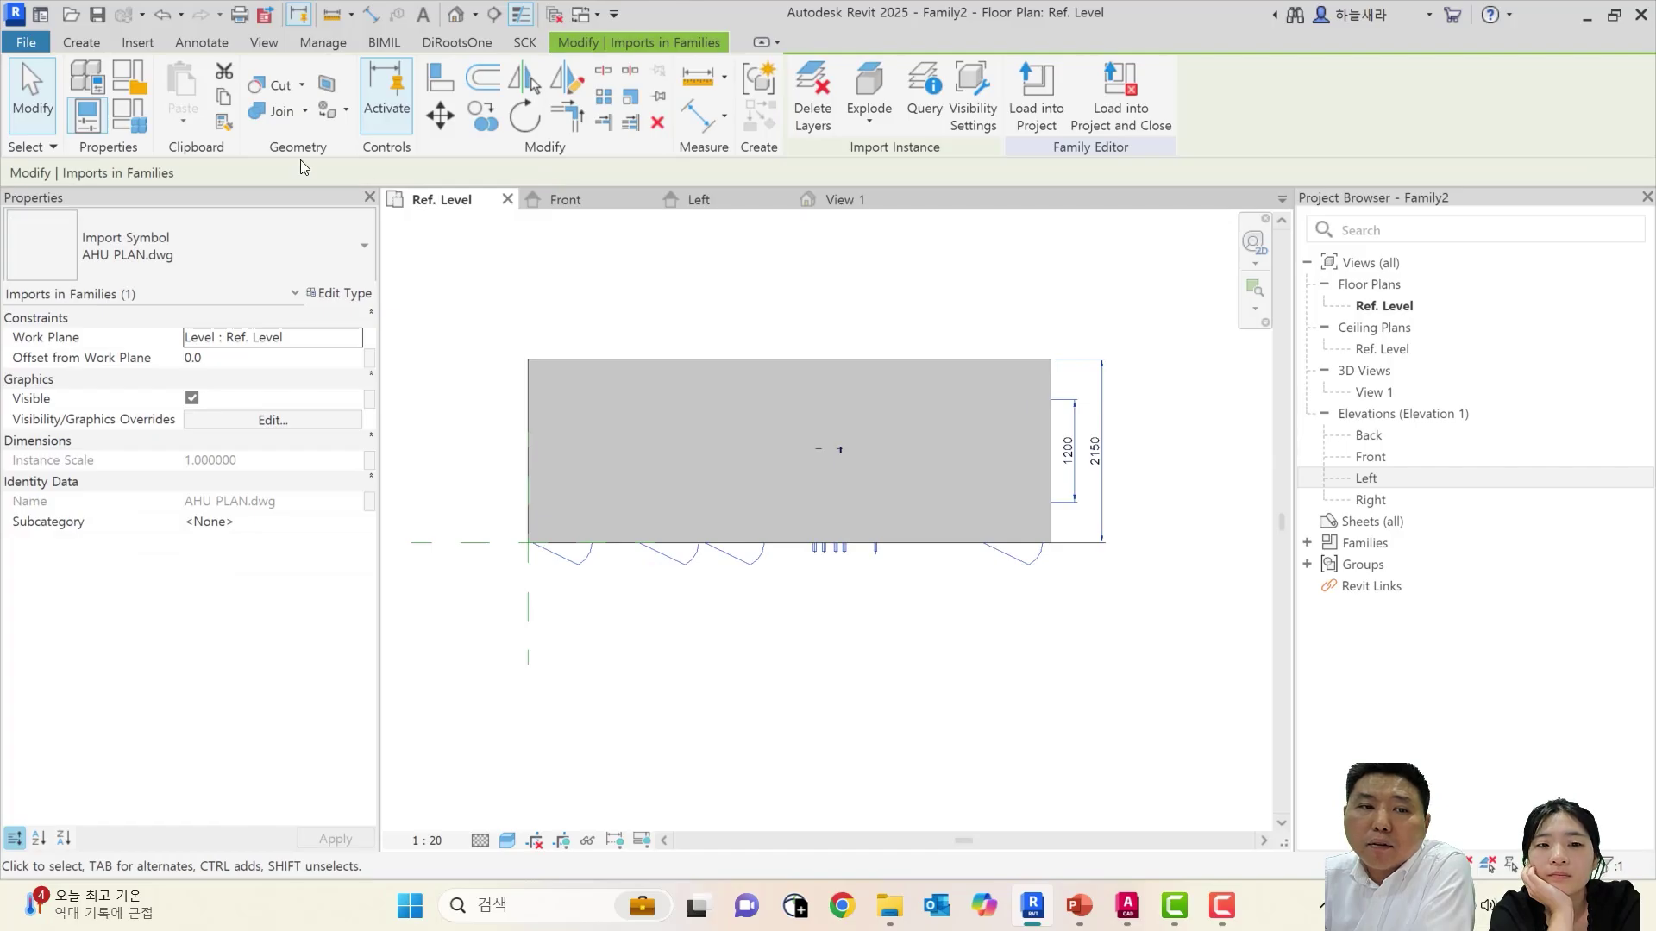
Temporarily hide the casing extrusion in the Ref. Level plan so the imported AHU drawing beneath can be traced
left_click(635, 320)
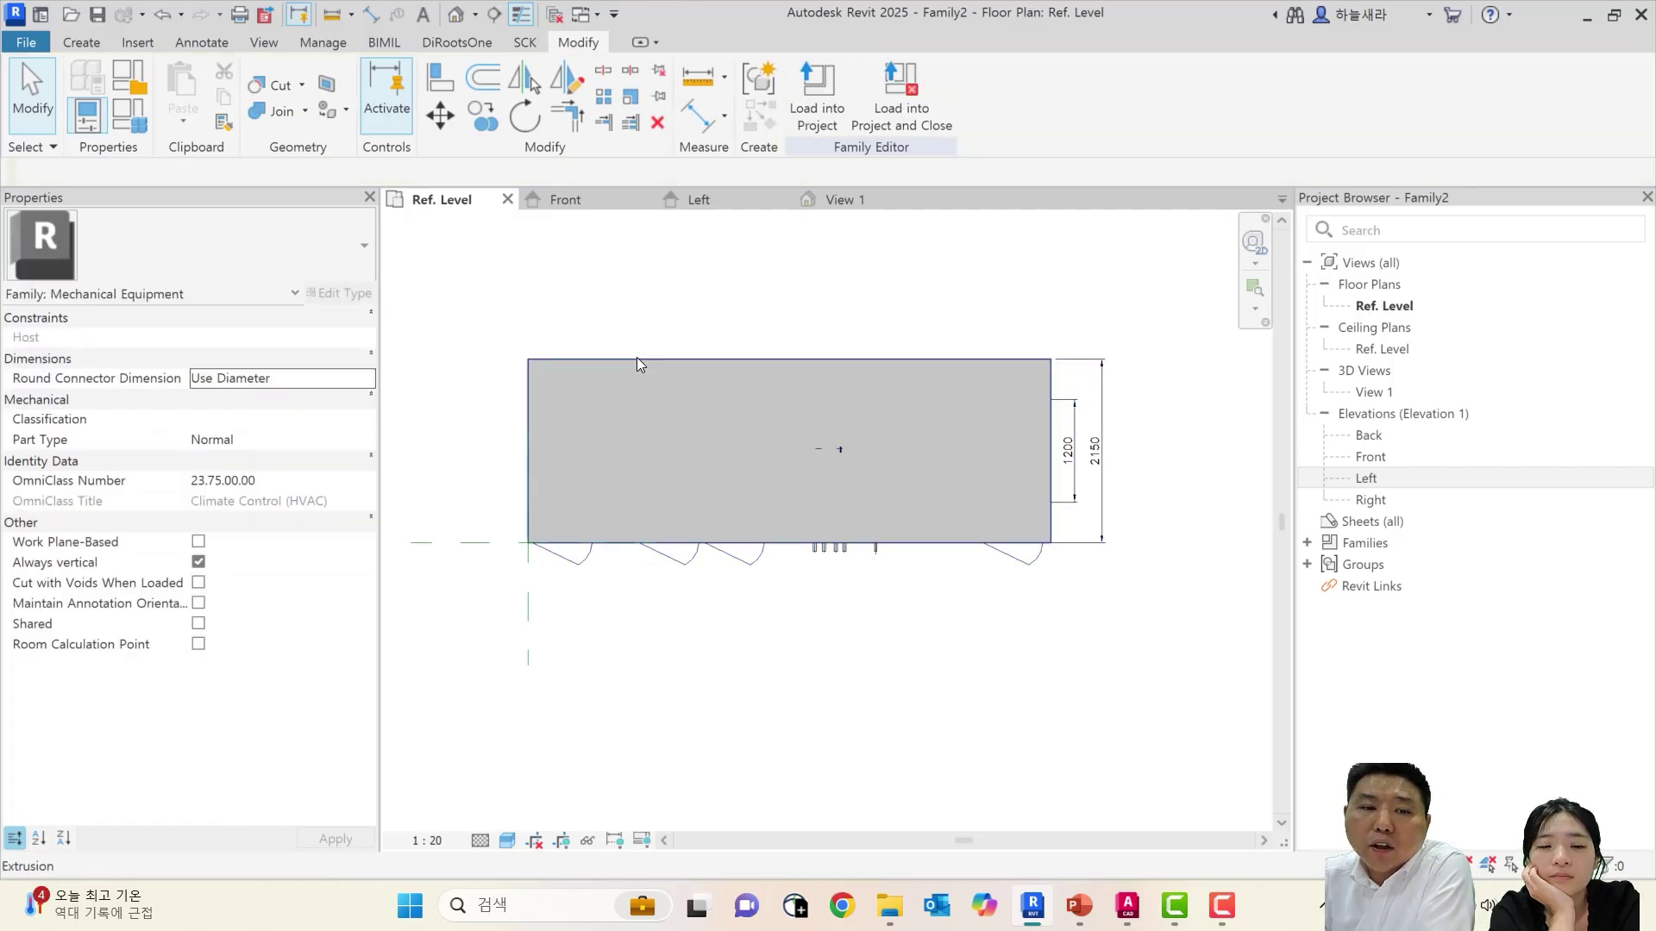
left_click(636, 357)
left_click(593, 849)
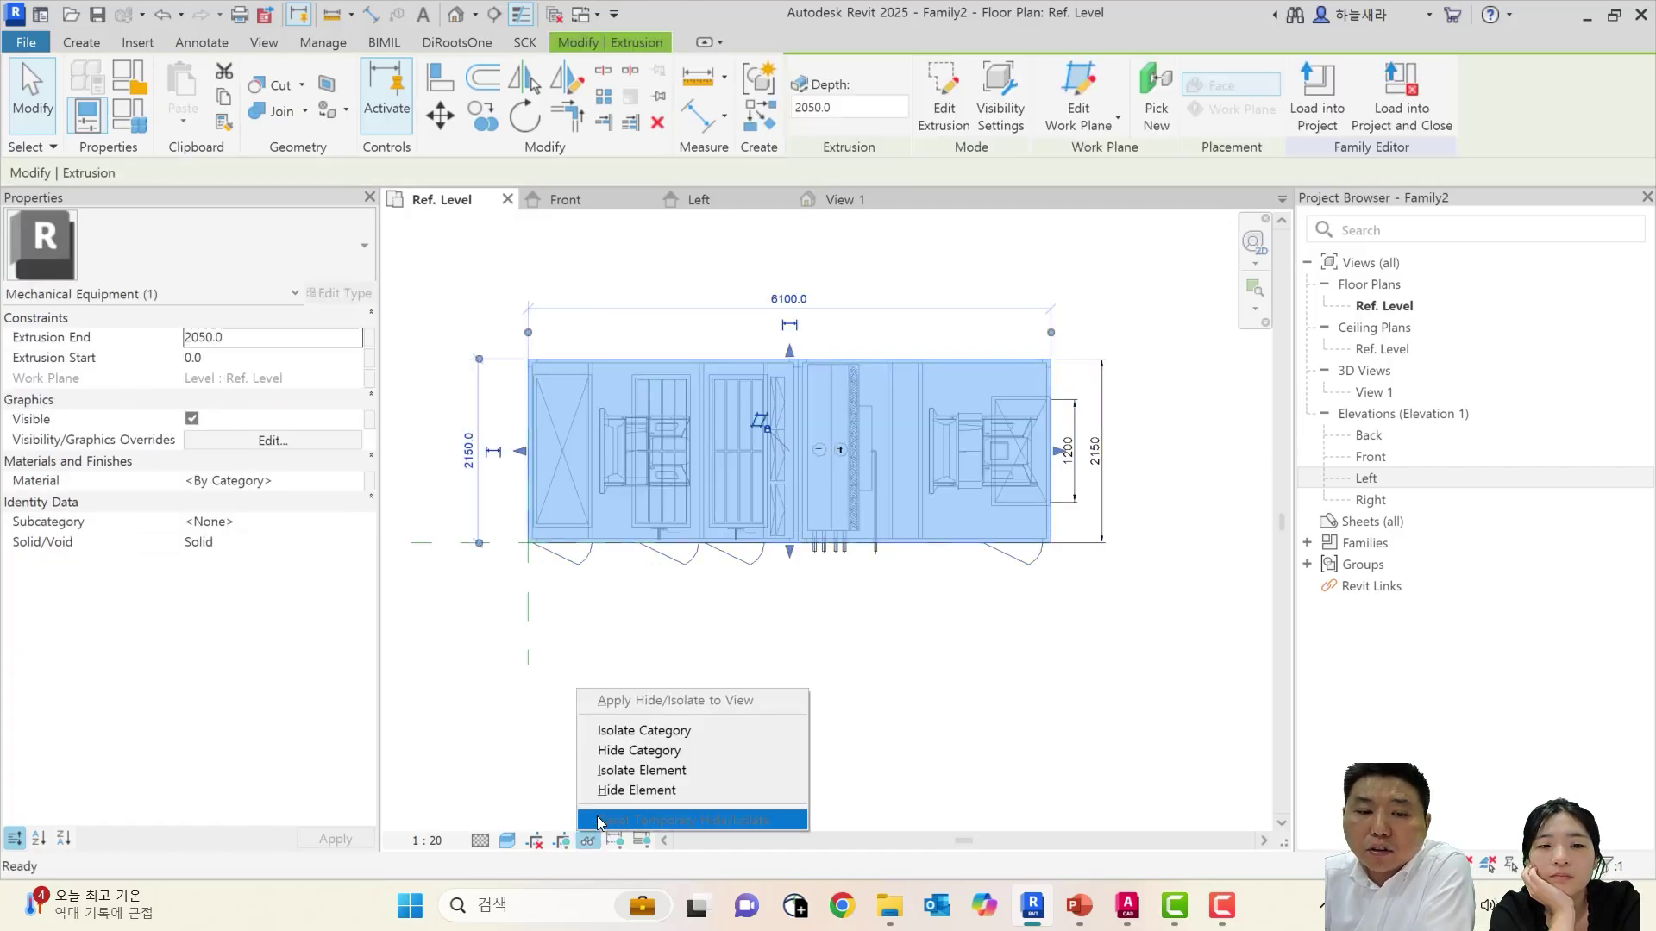
left_click(604, 789)
mouse_move(717, 621)
middle_mouse_down()
mouse_move(880, 658)
mouse_move(887, 641)
middle_mouse_up()
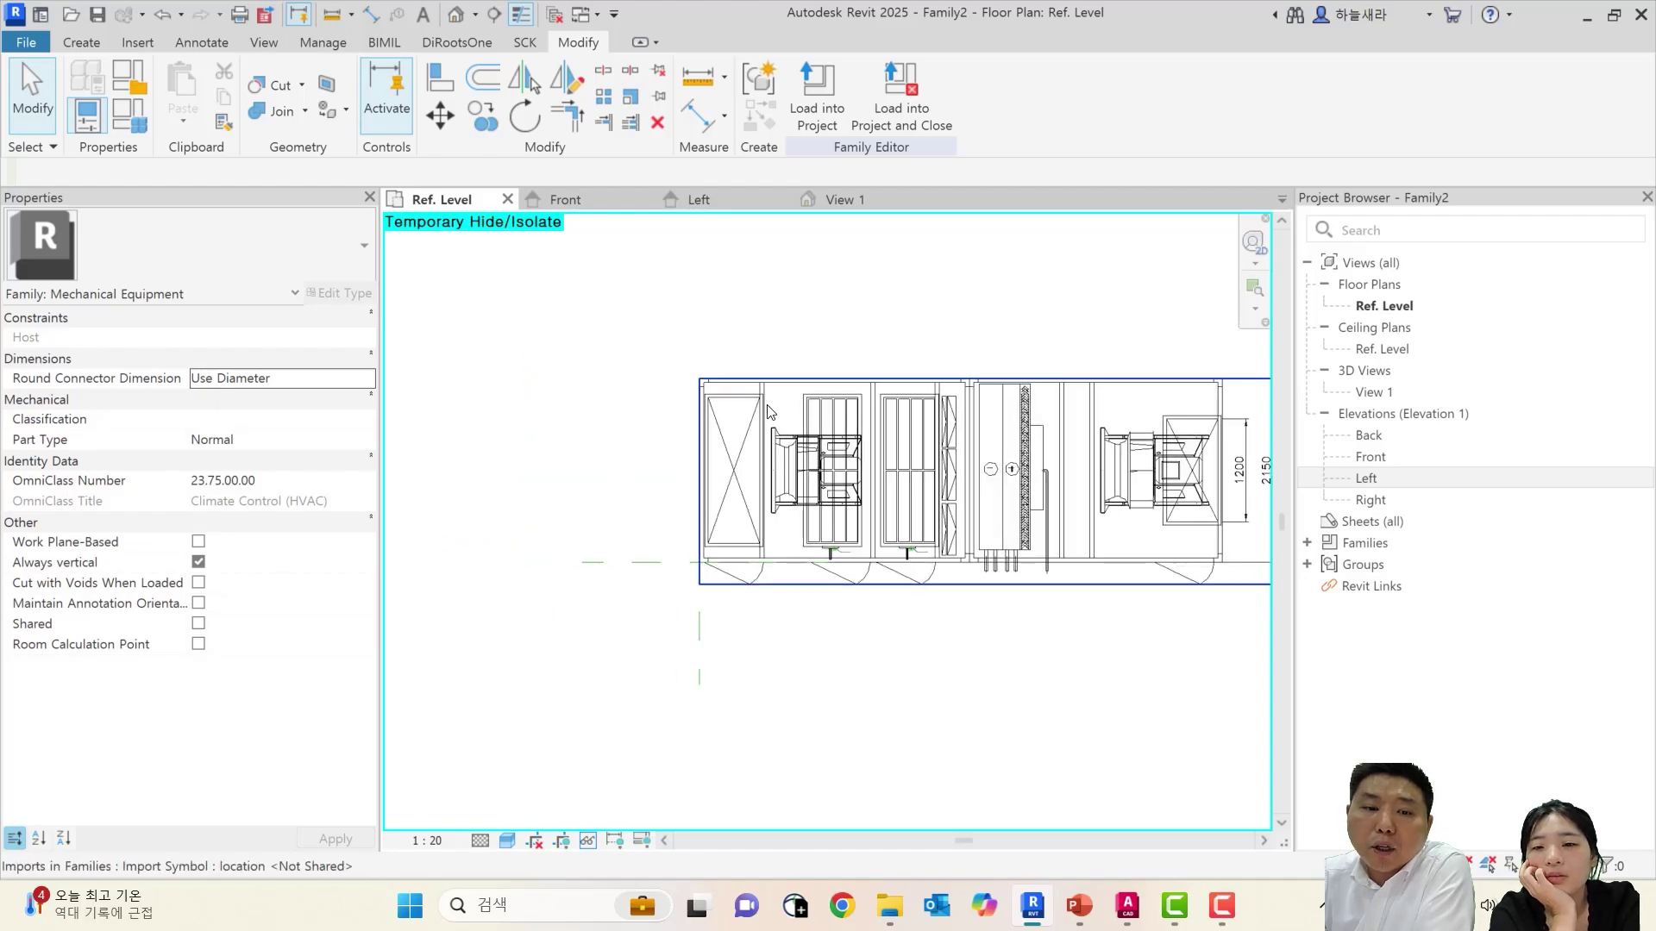
scroll(912, 450, "up", 2)
mouse_move(912, 450)
middle_mouse_down()
mouse_move(660, 430)
mouse_move(1143, 418)
middle_mouse_up()
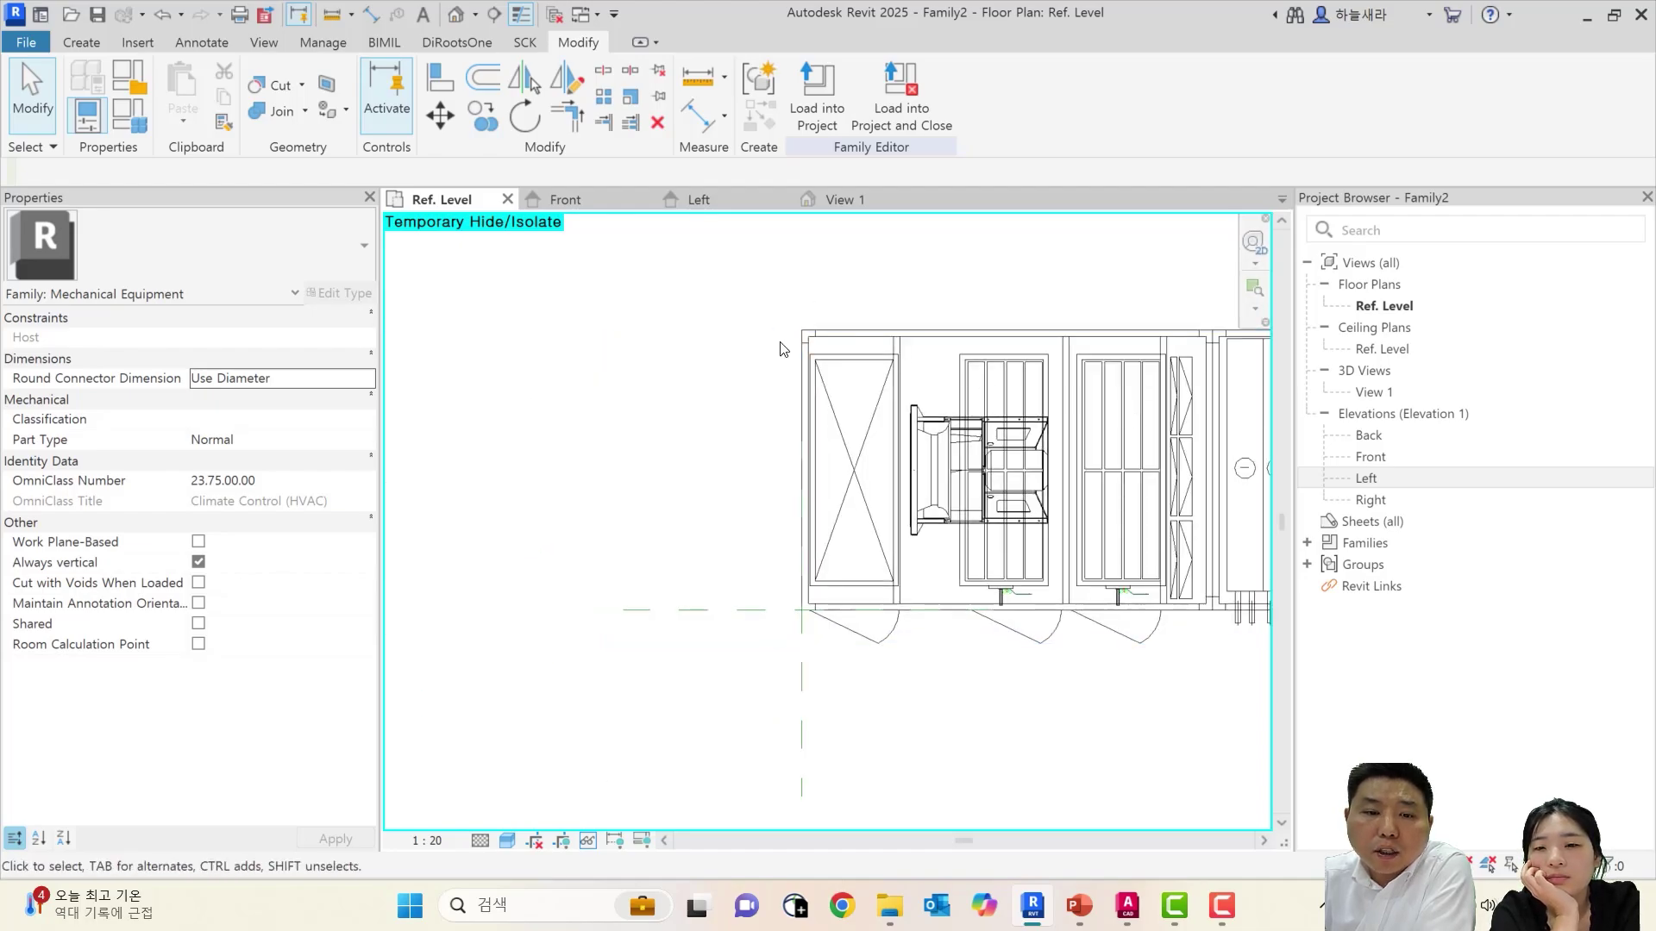
left_click(82, 42)
left_click(185, 91)
scroll(845, 371, "up", 3)
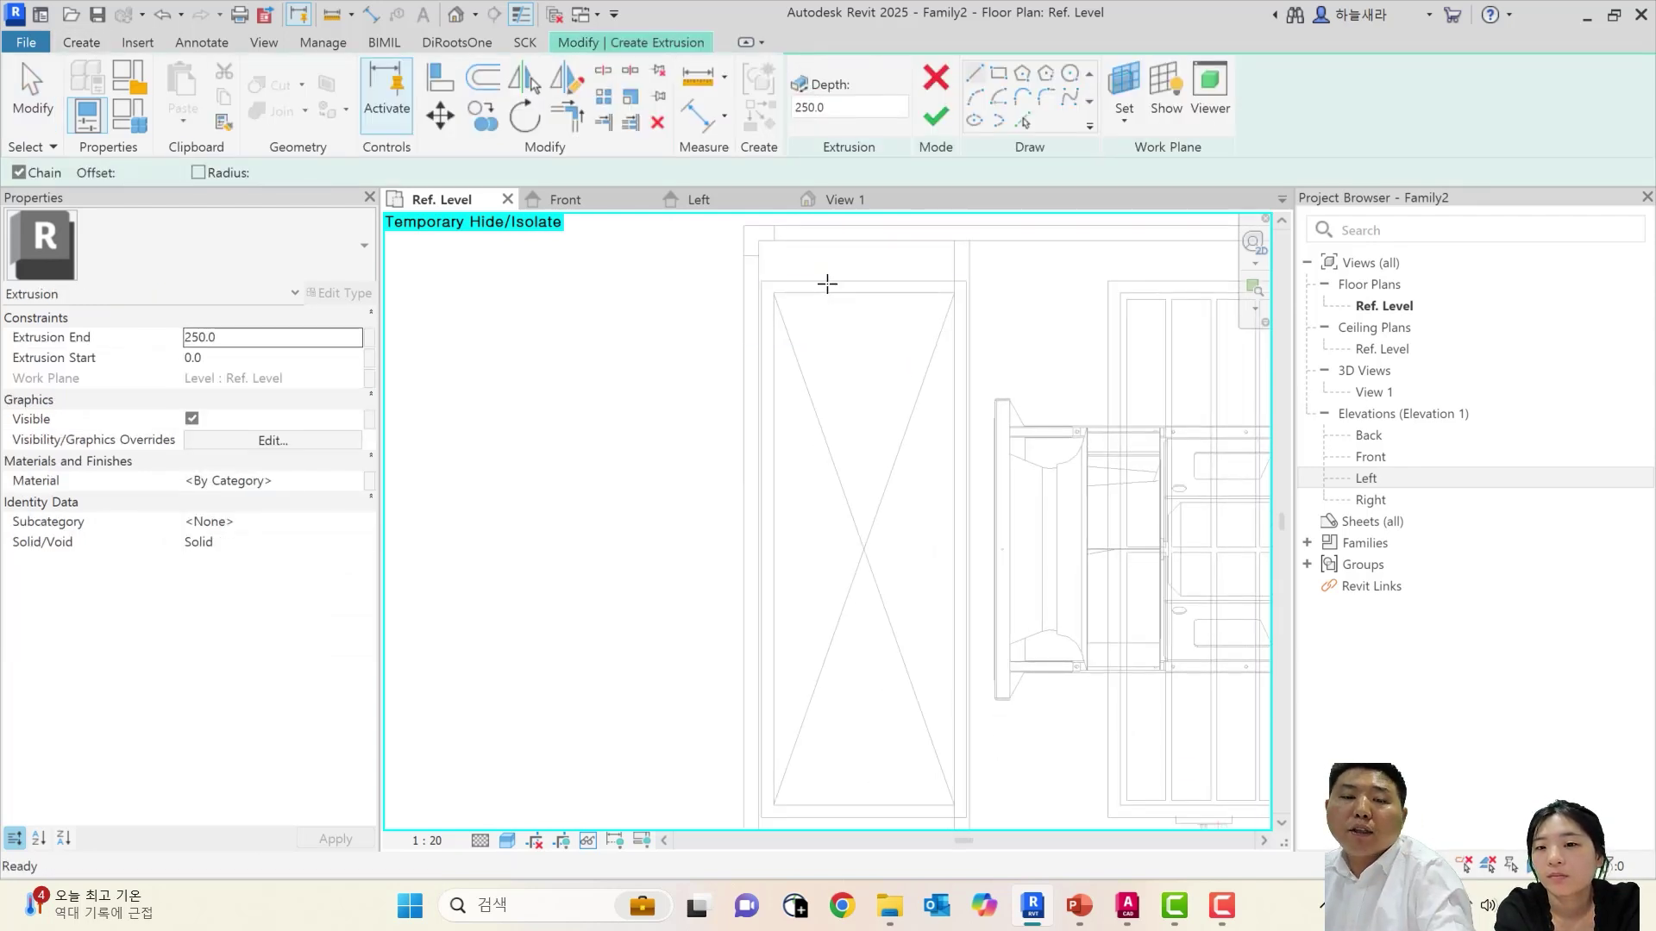
key("Escape")
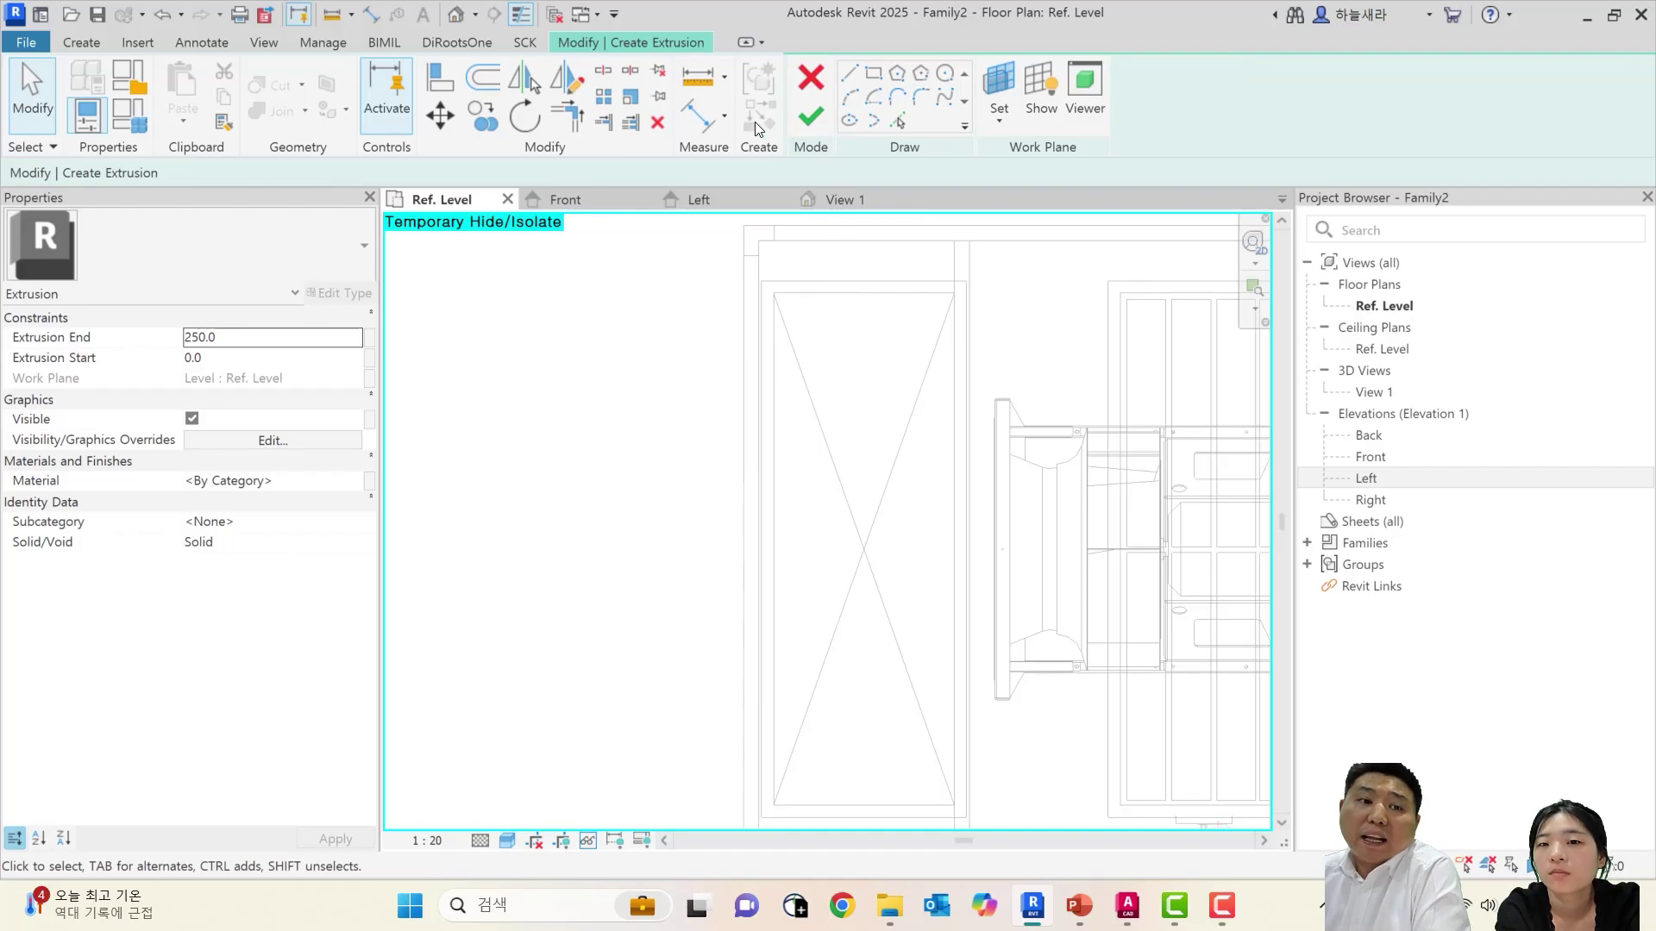
left_click(810, 78)
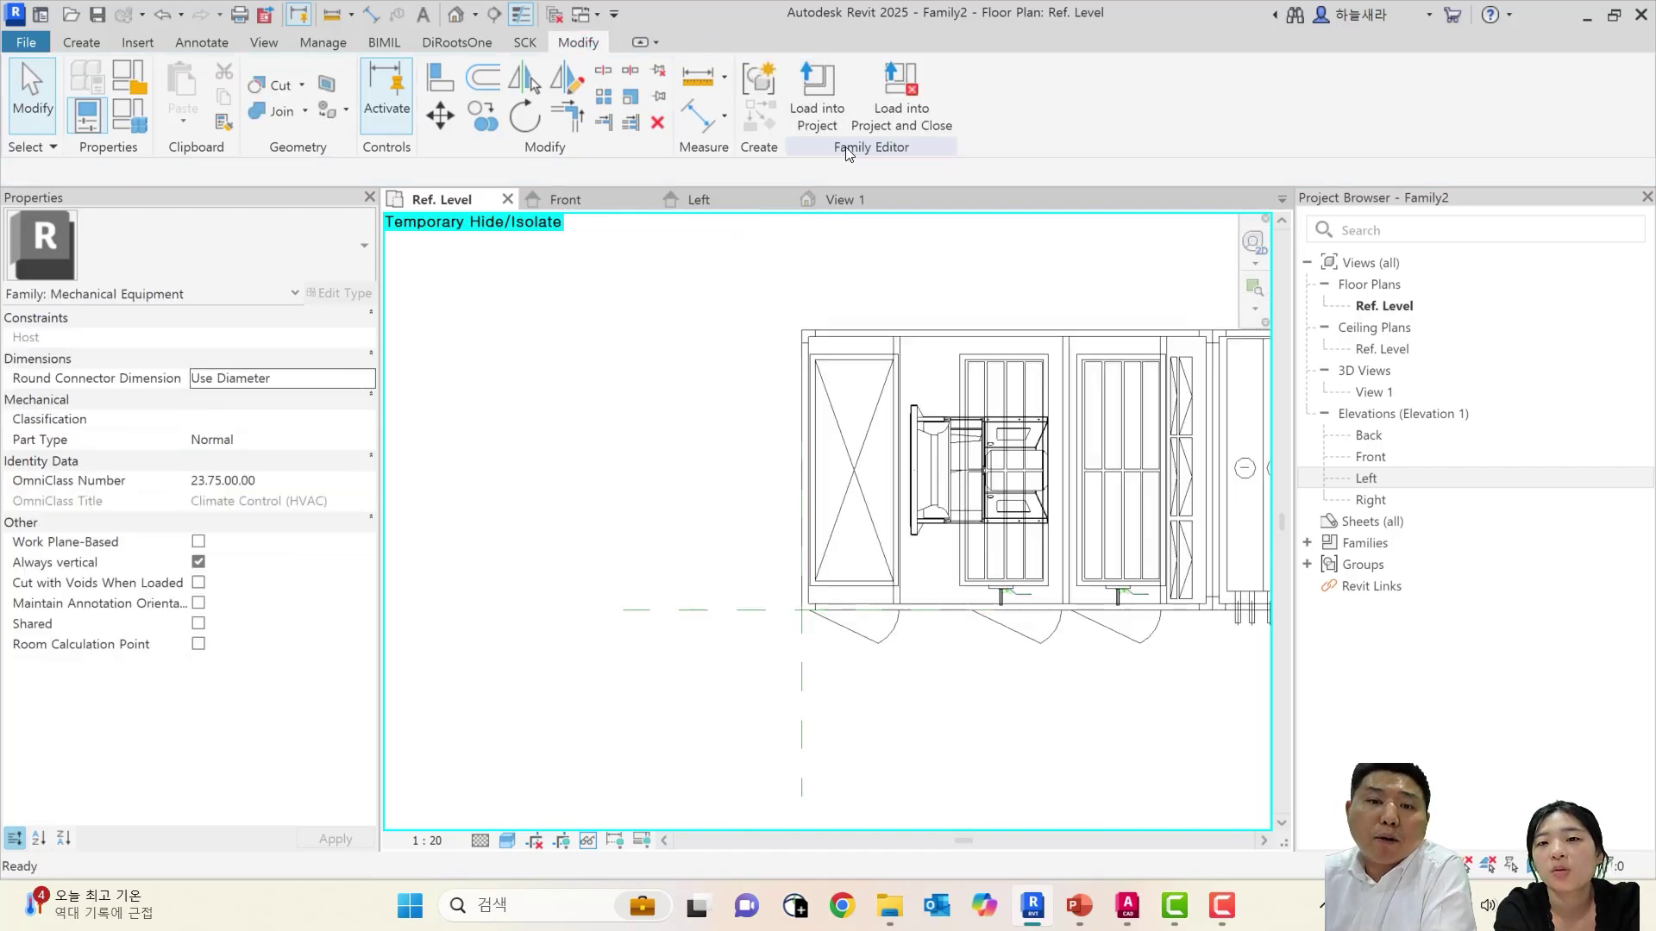
Examine the flanged top opening above the unit's first section in the Front elevation and return to the Ref. Level plan
scroll(886, 432, "up", 3)
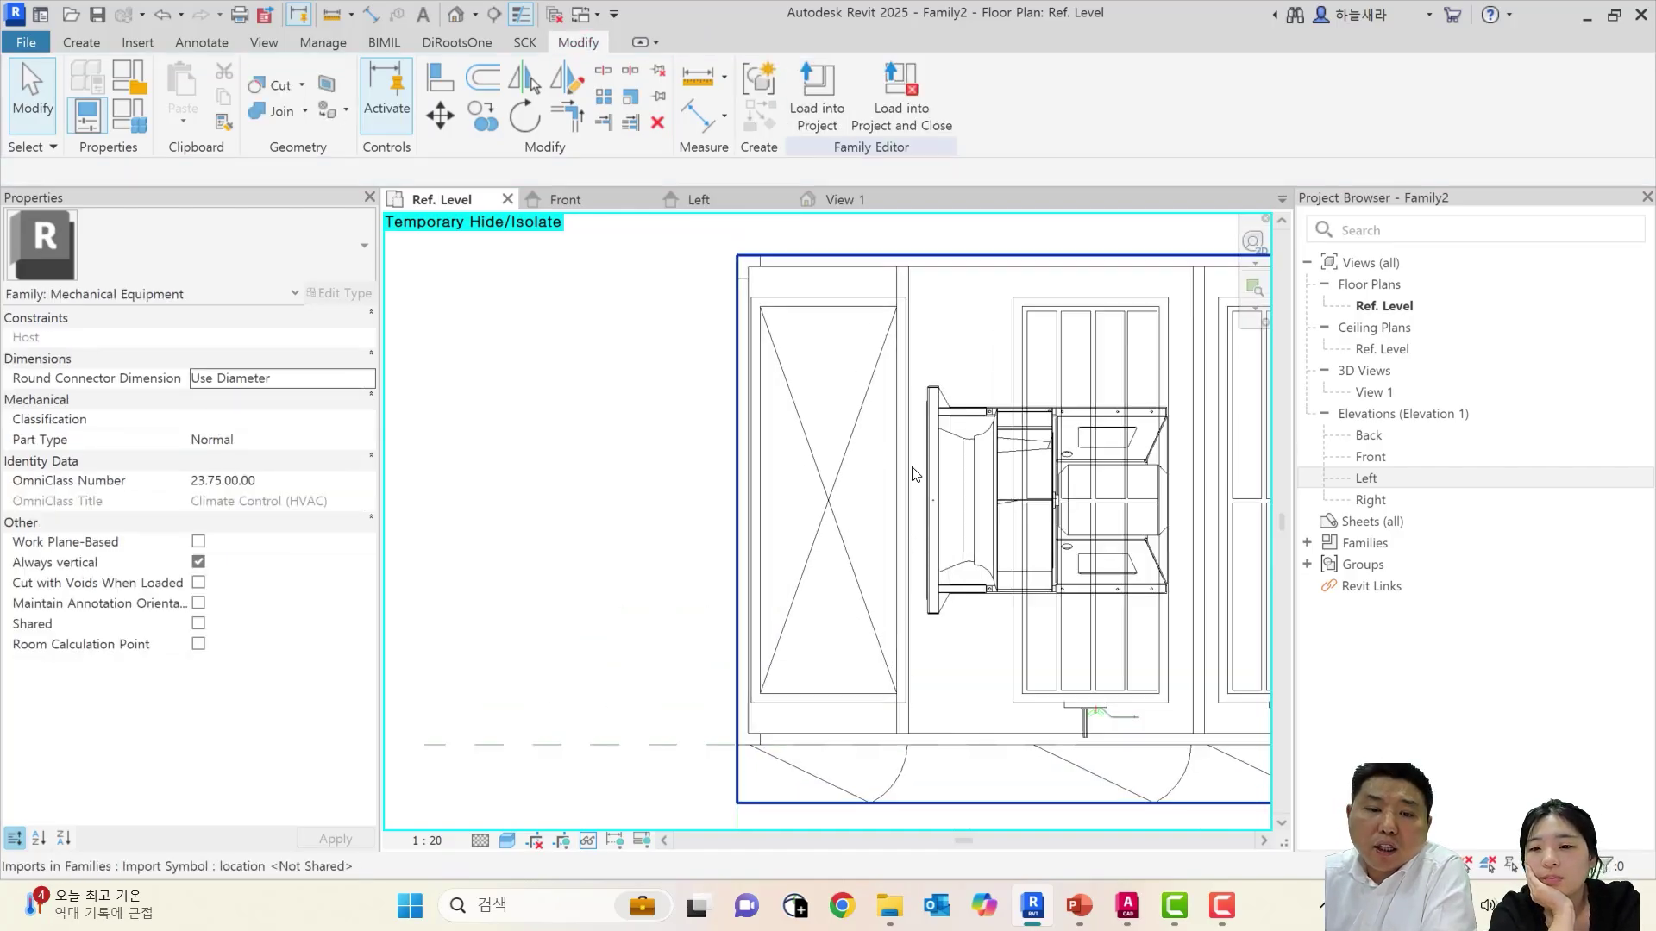
left_click(566, 200)
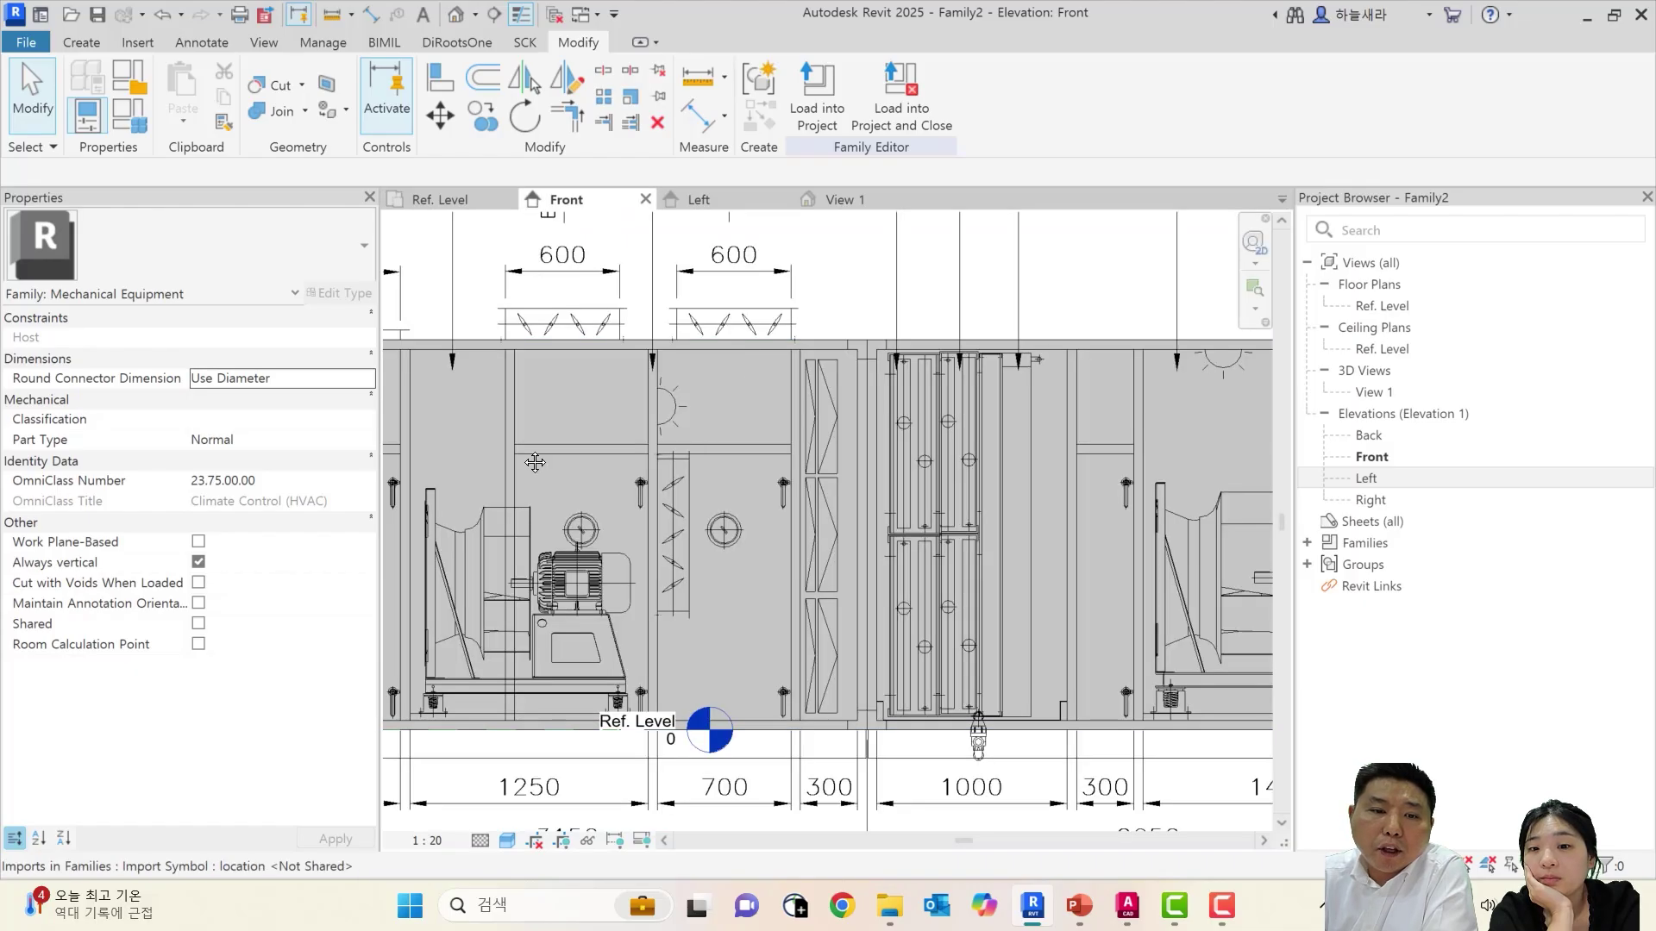
scroll(816, 503, "up", 5)
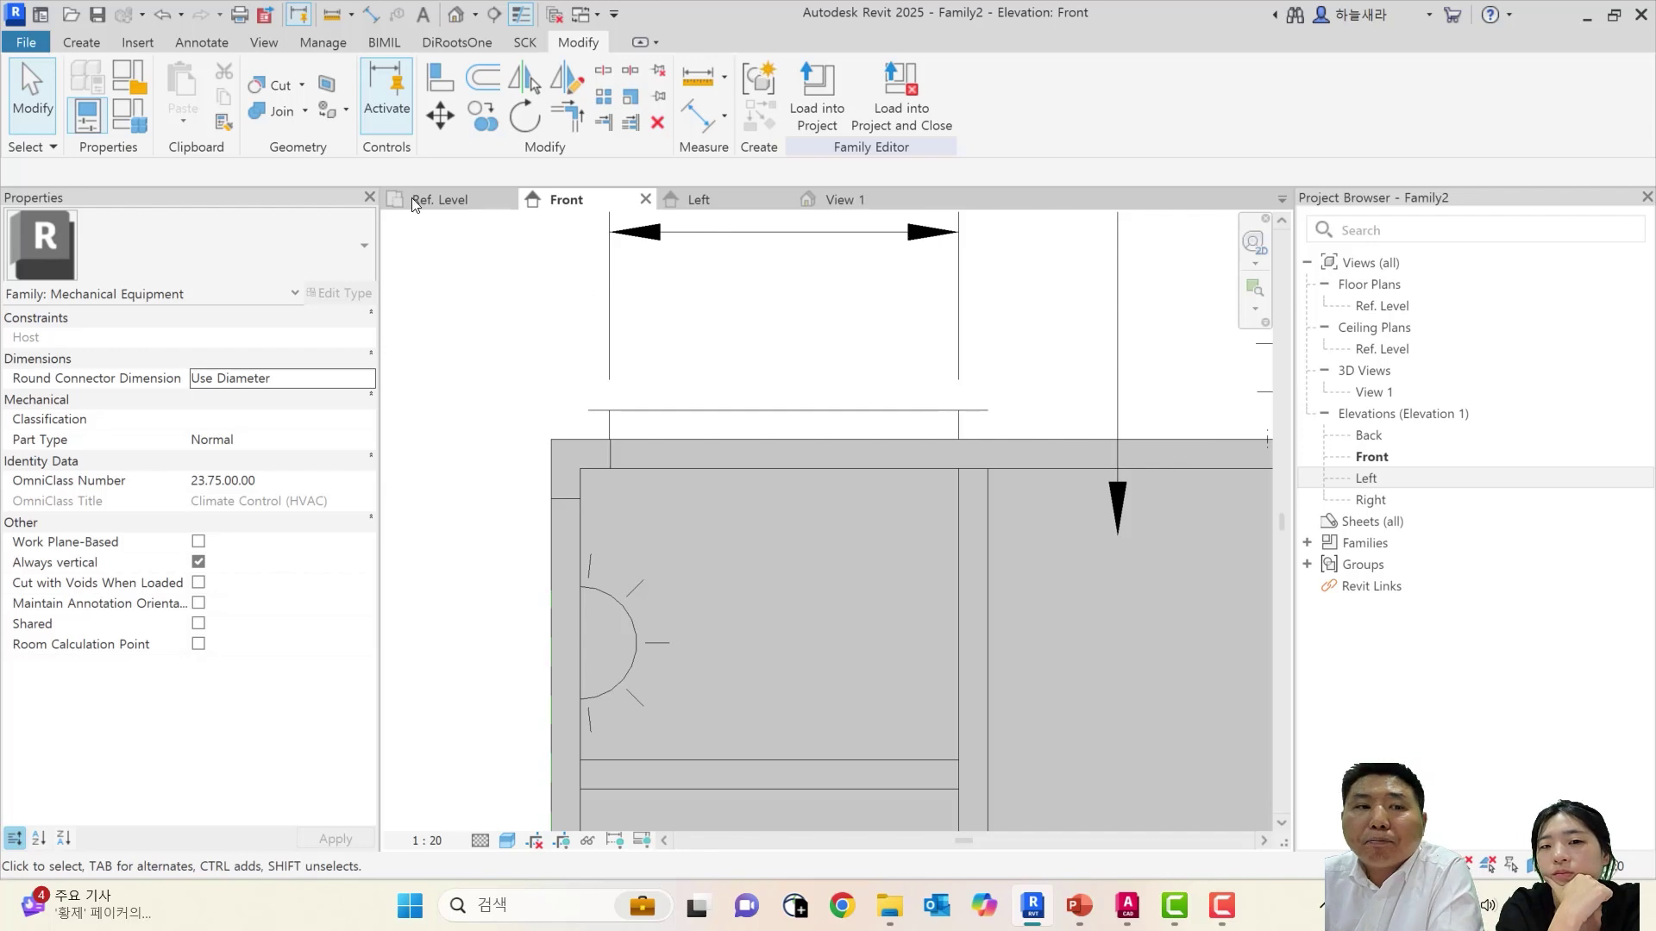
left_click(108, 44)
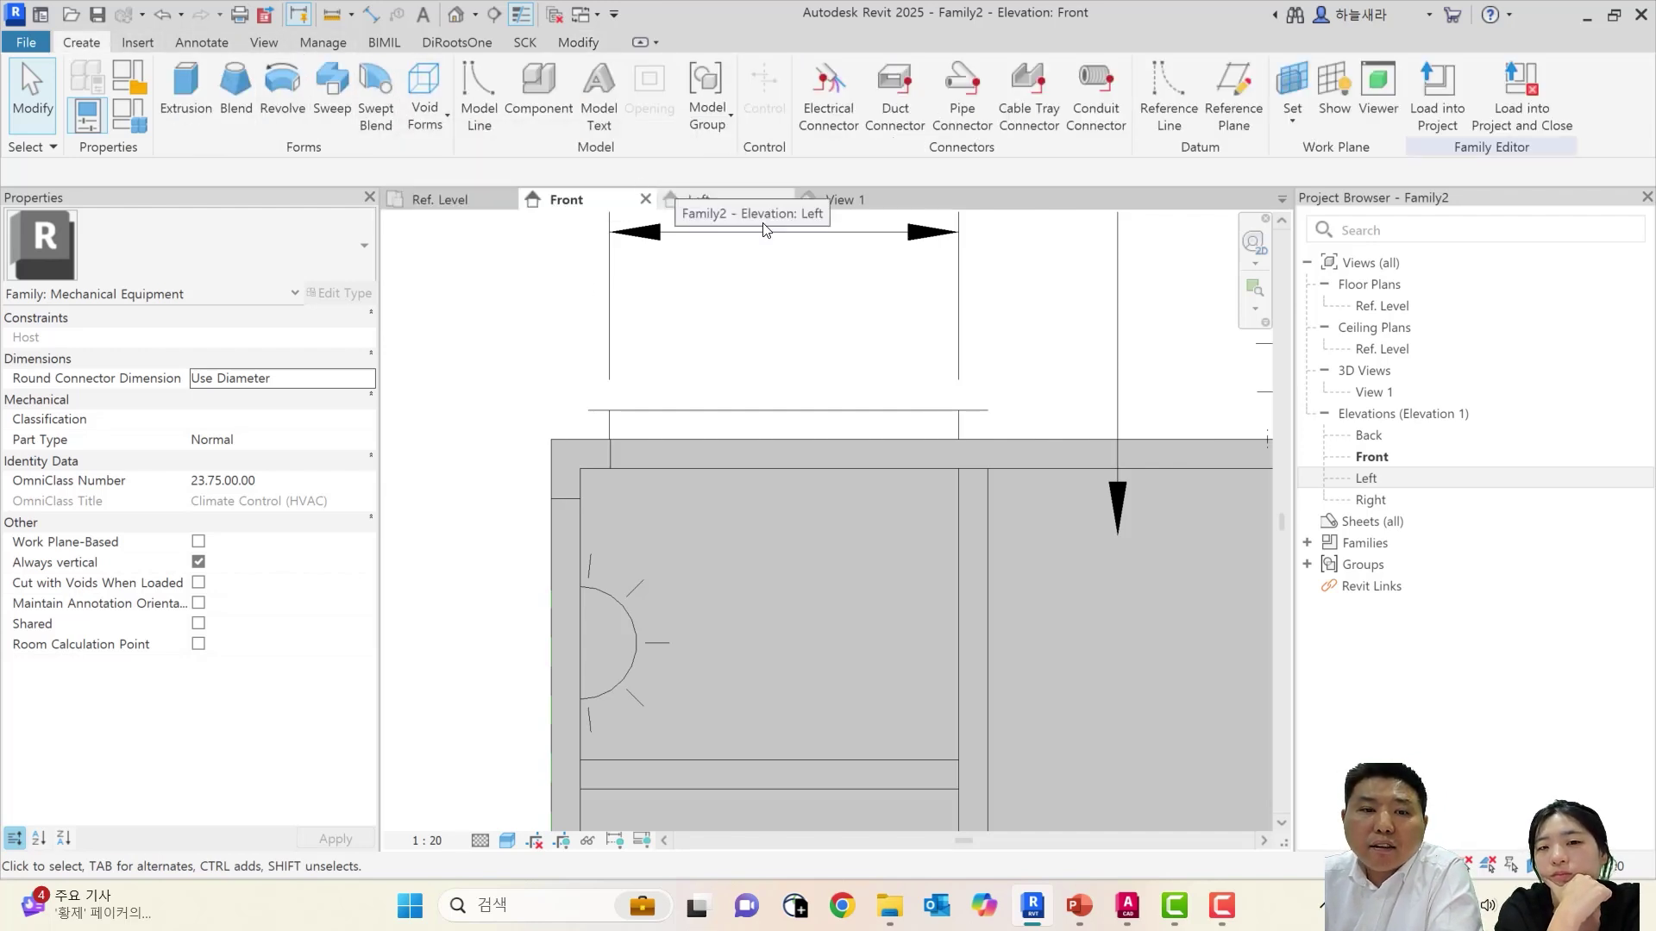
left_click(439, 195)
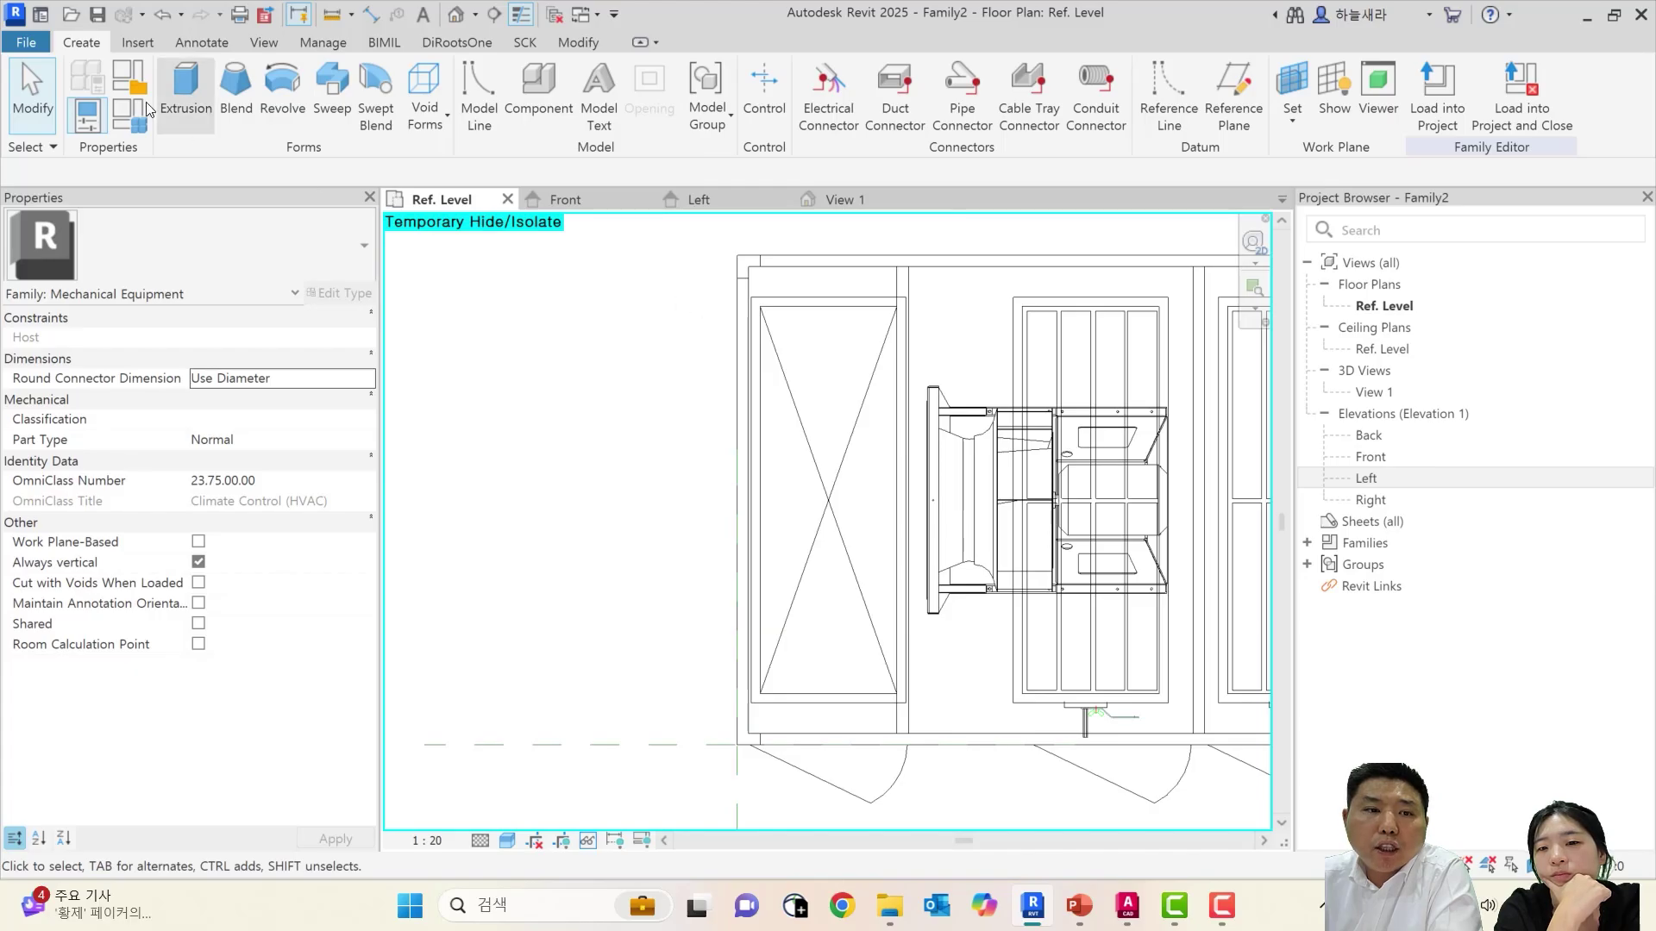
Start a Sweep and sketch its closed rectangular path, 1700 mm long, around the crossed opening in the plan's first section, and finish the path
left_click(335, 108)
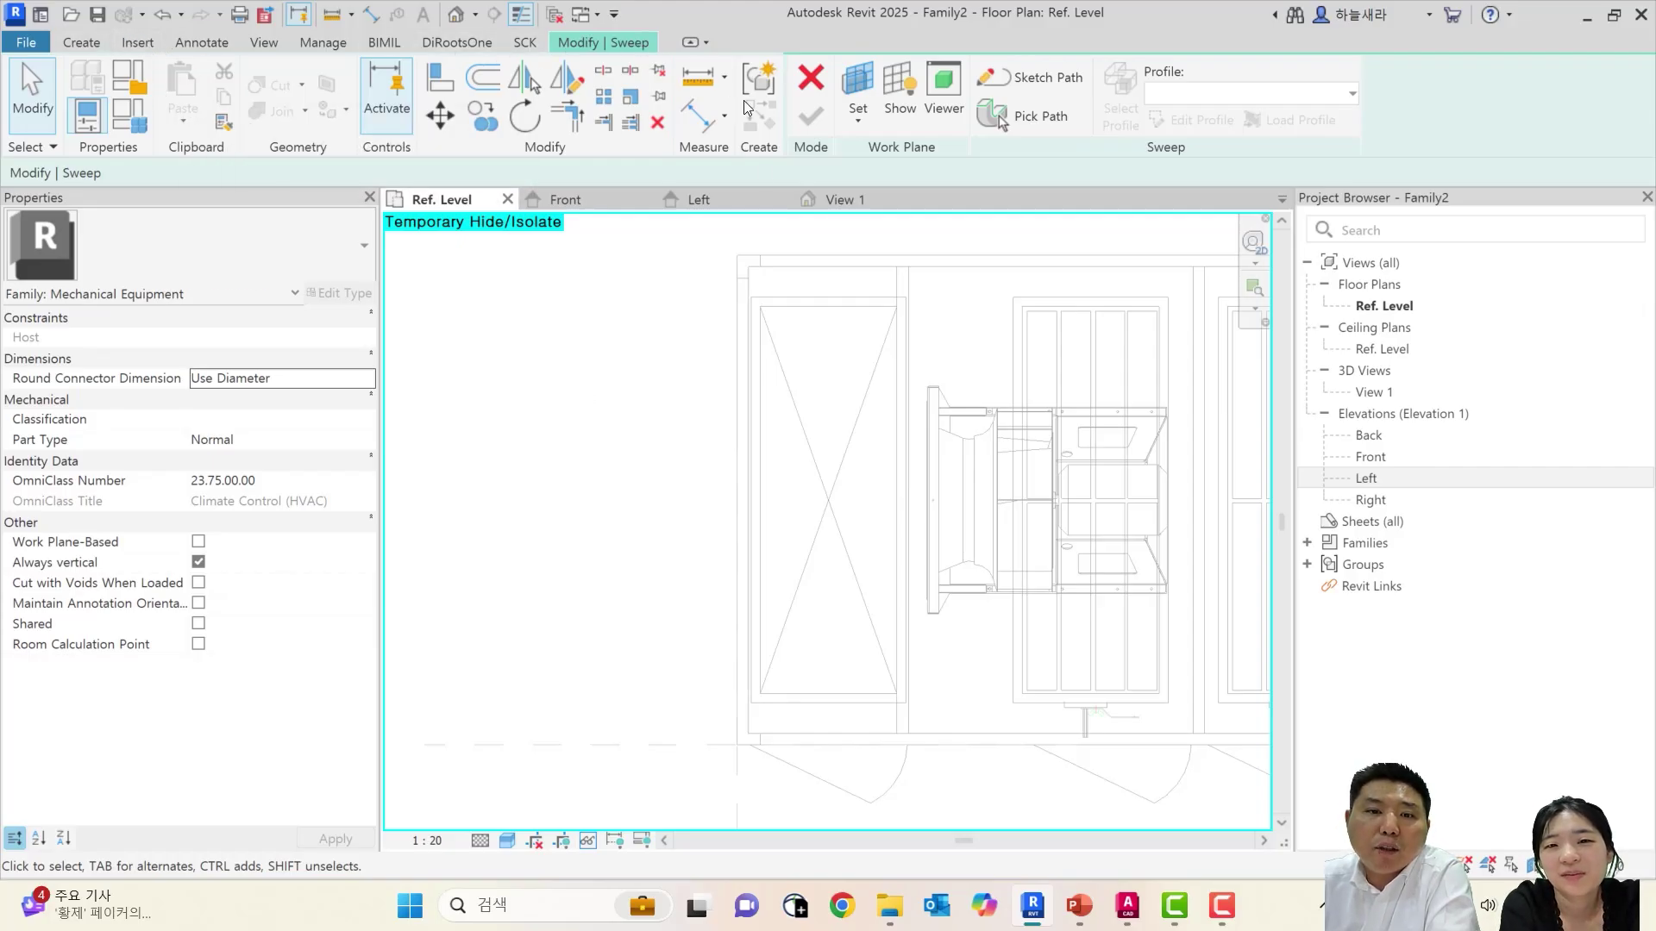
left_click(987, 81)
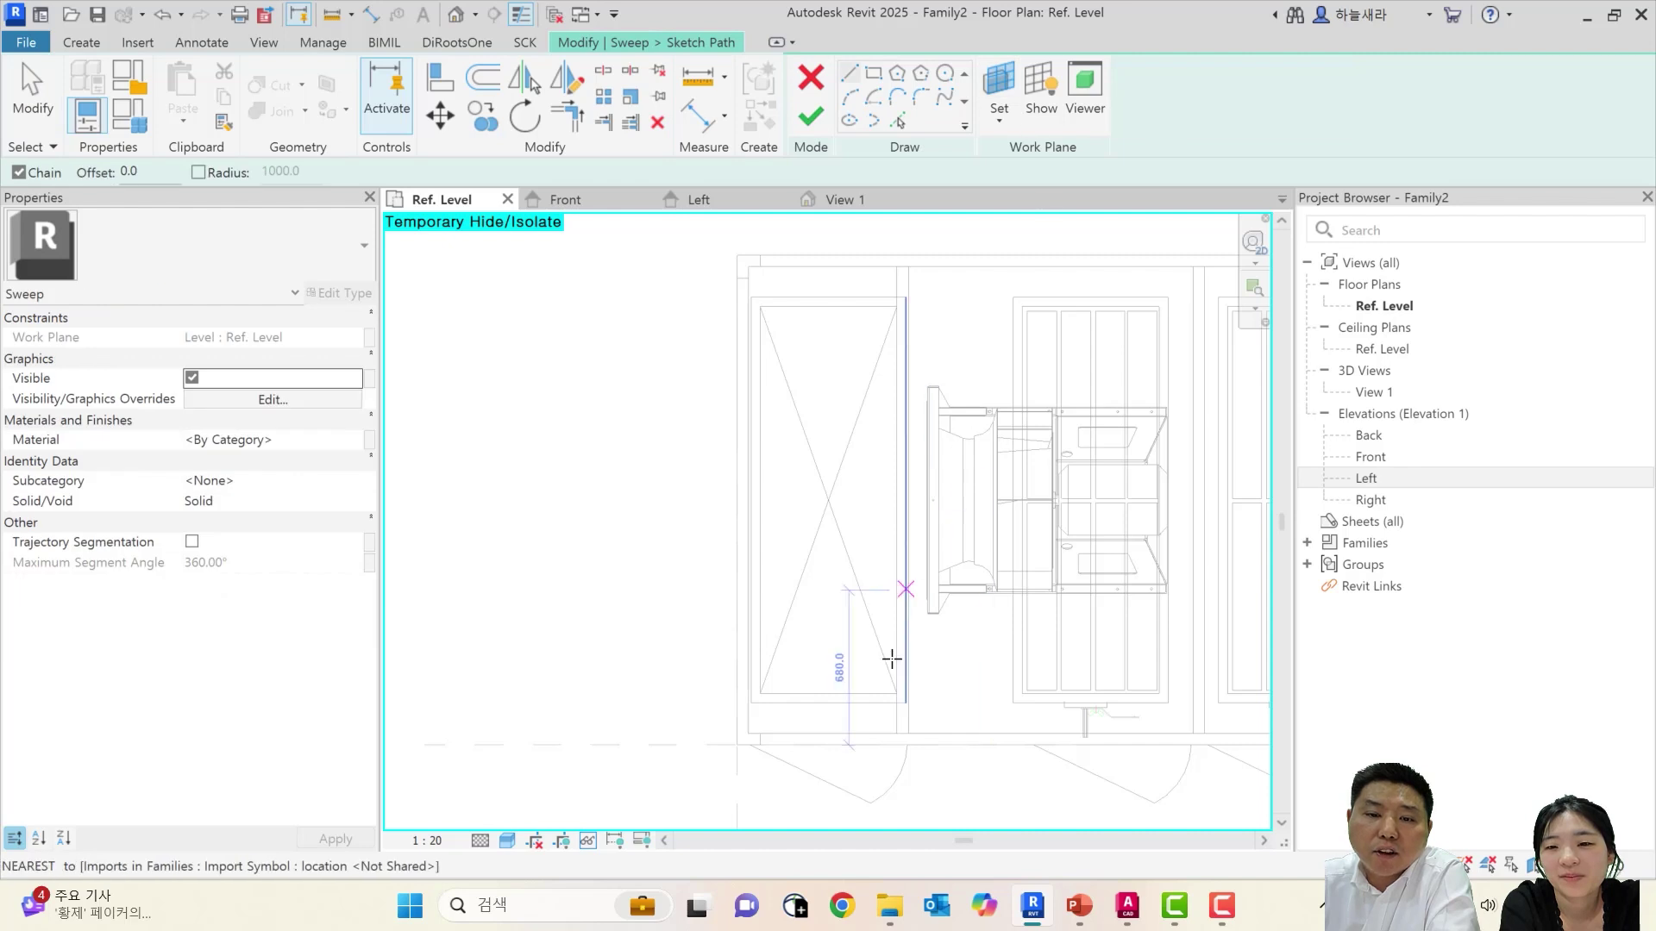
scroll(892, 663, "up", 3)
left_click(895, 657)
scroll(913, 340, "up", 4)
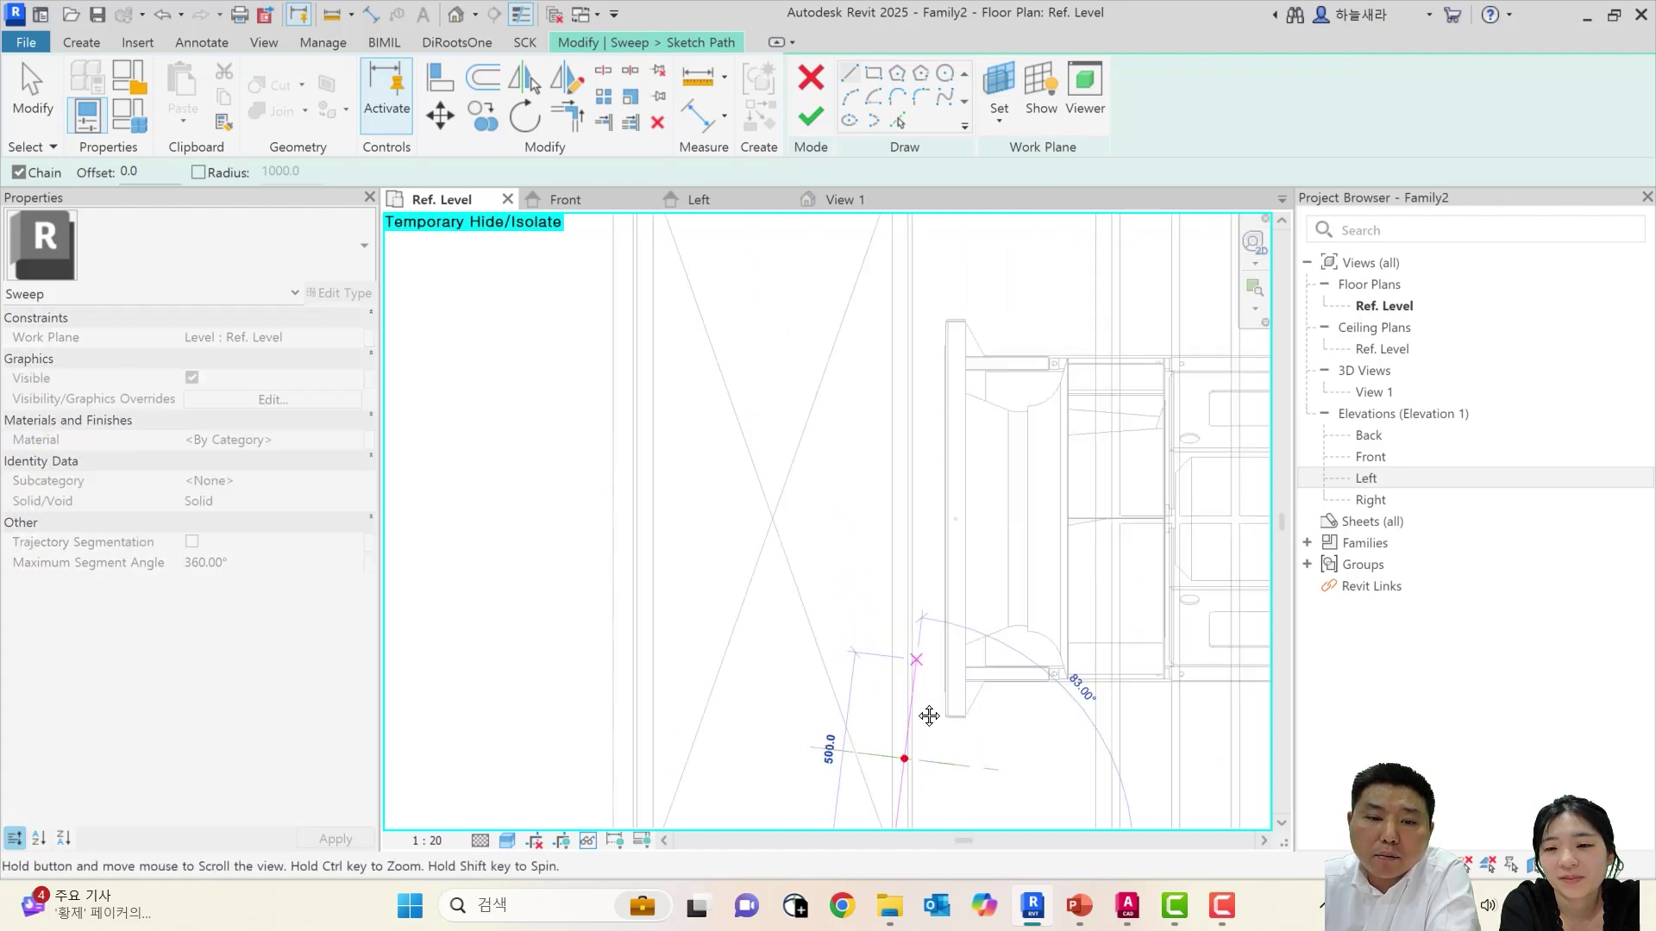
left_click(891, 318)
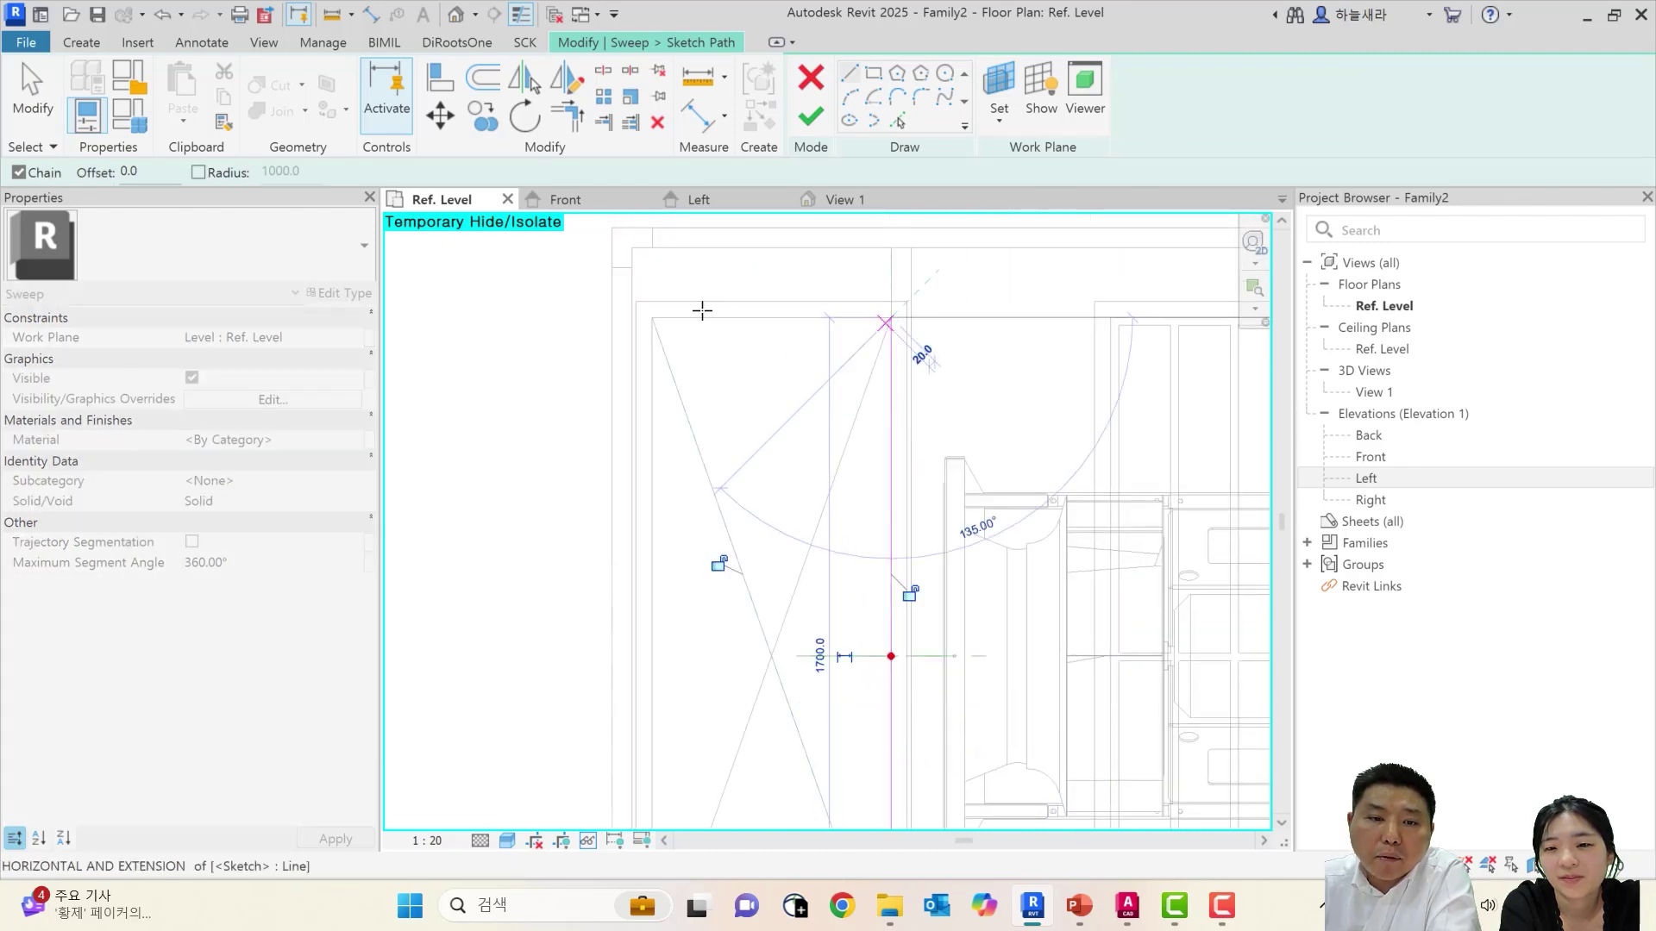
left_click(646, 319)
middle_click_drag(712, 579, 731, 339)
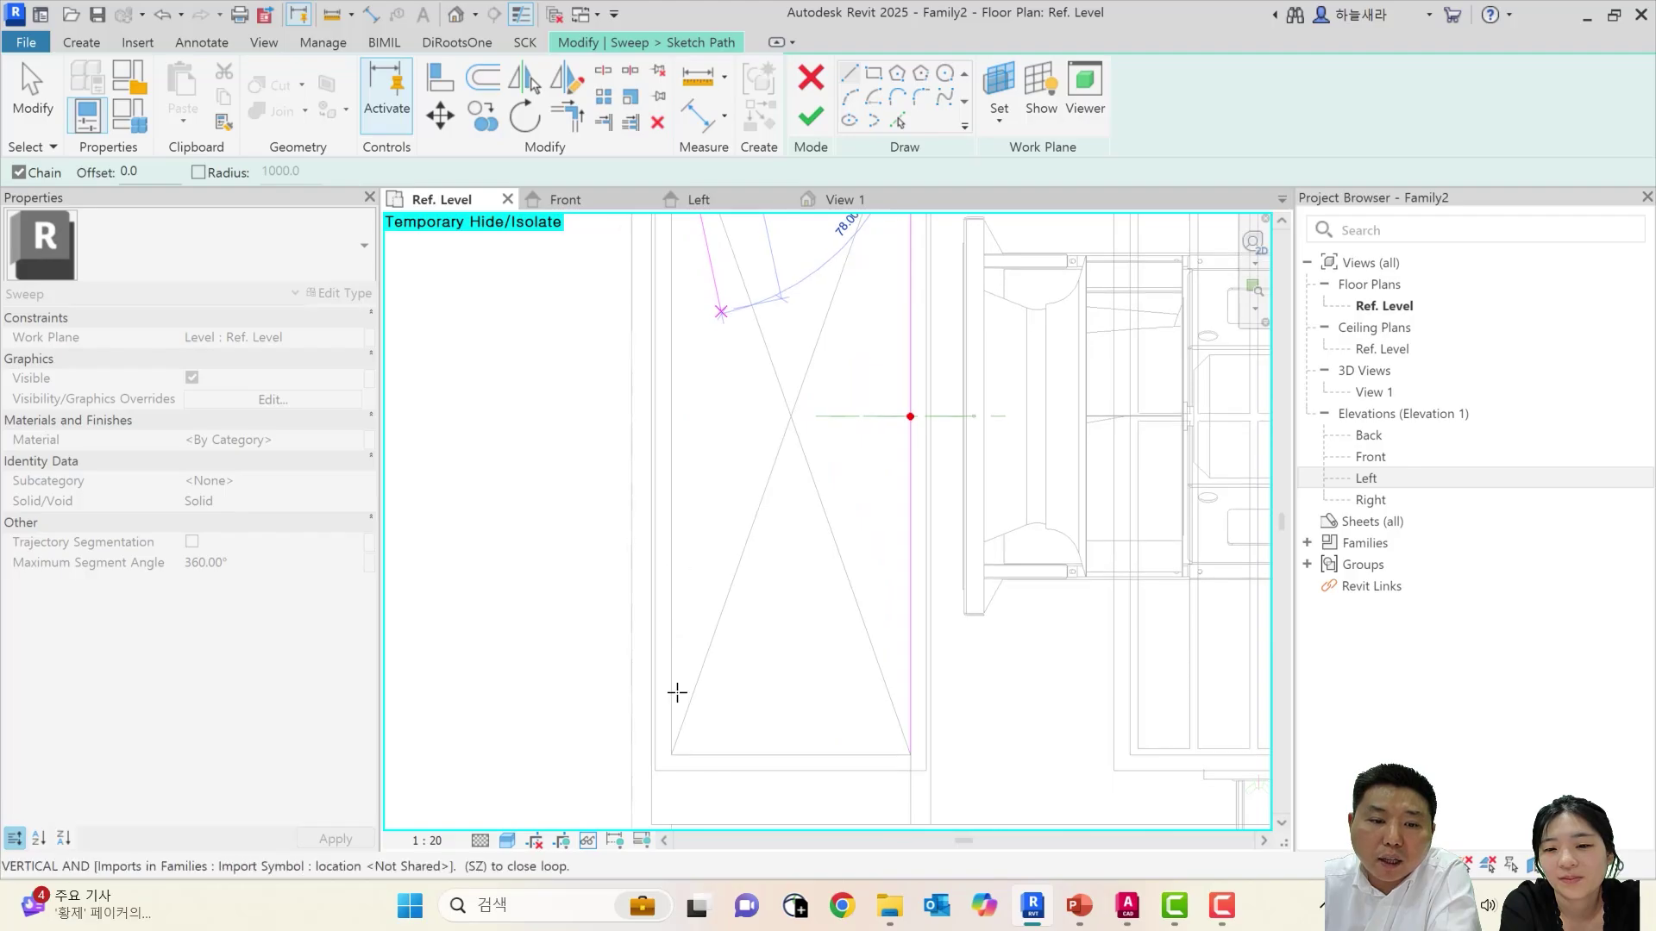
left_click(672, 754)
left_click(910, 755)
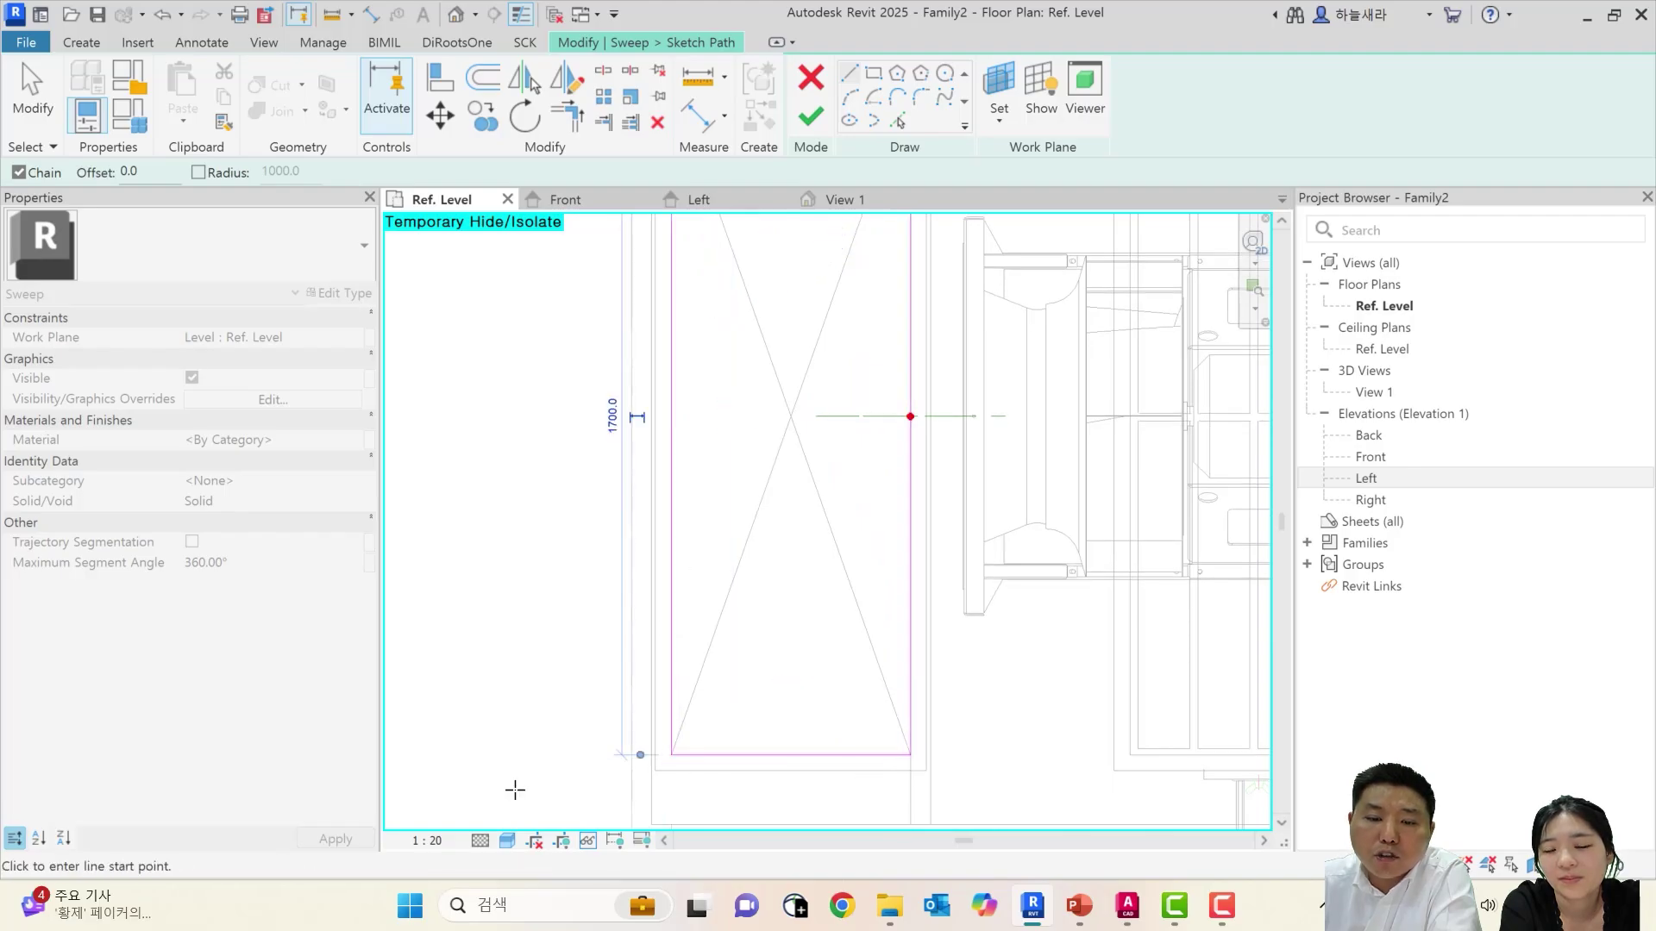
left_click(811, 115)
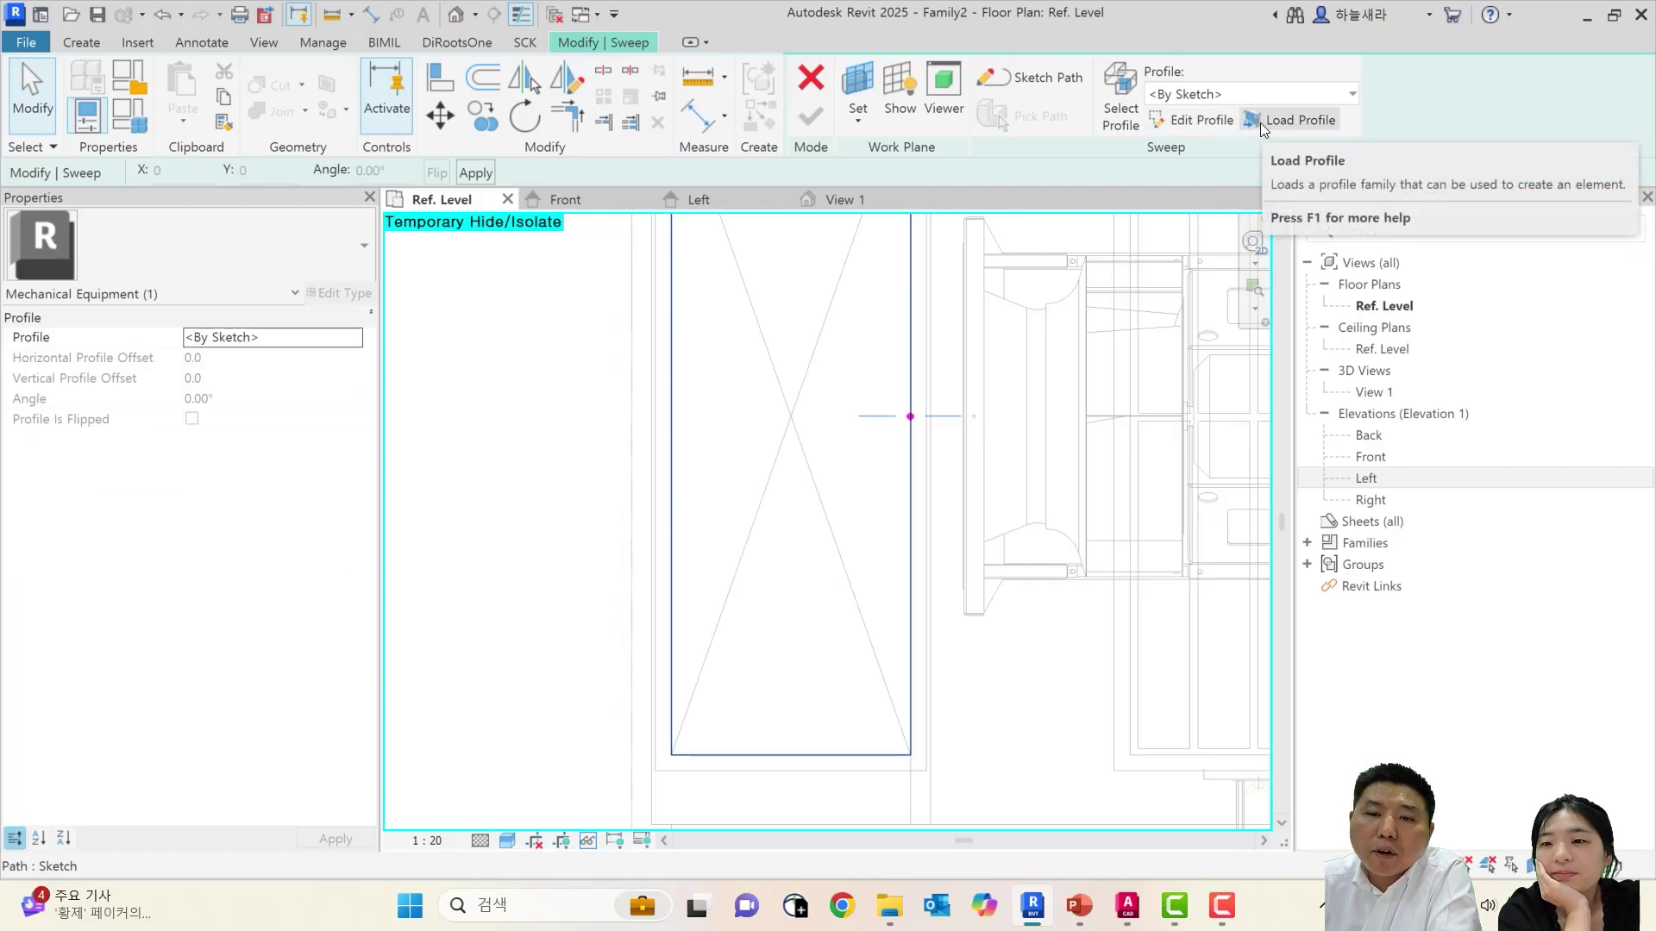
Edit the sweep's profile by sketch in the Elevation: Front view
left_click(1117, 111)
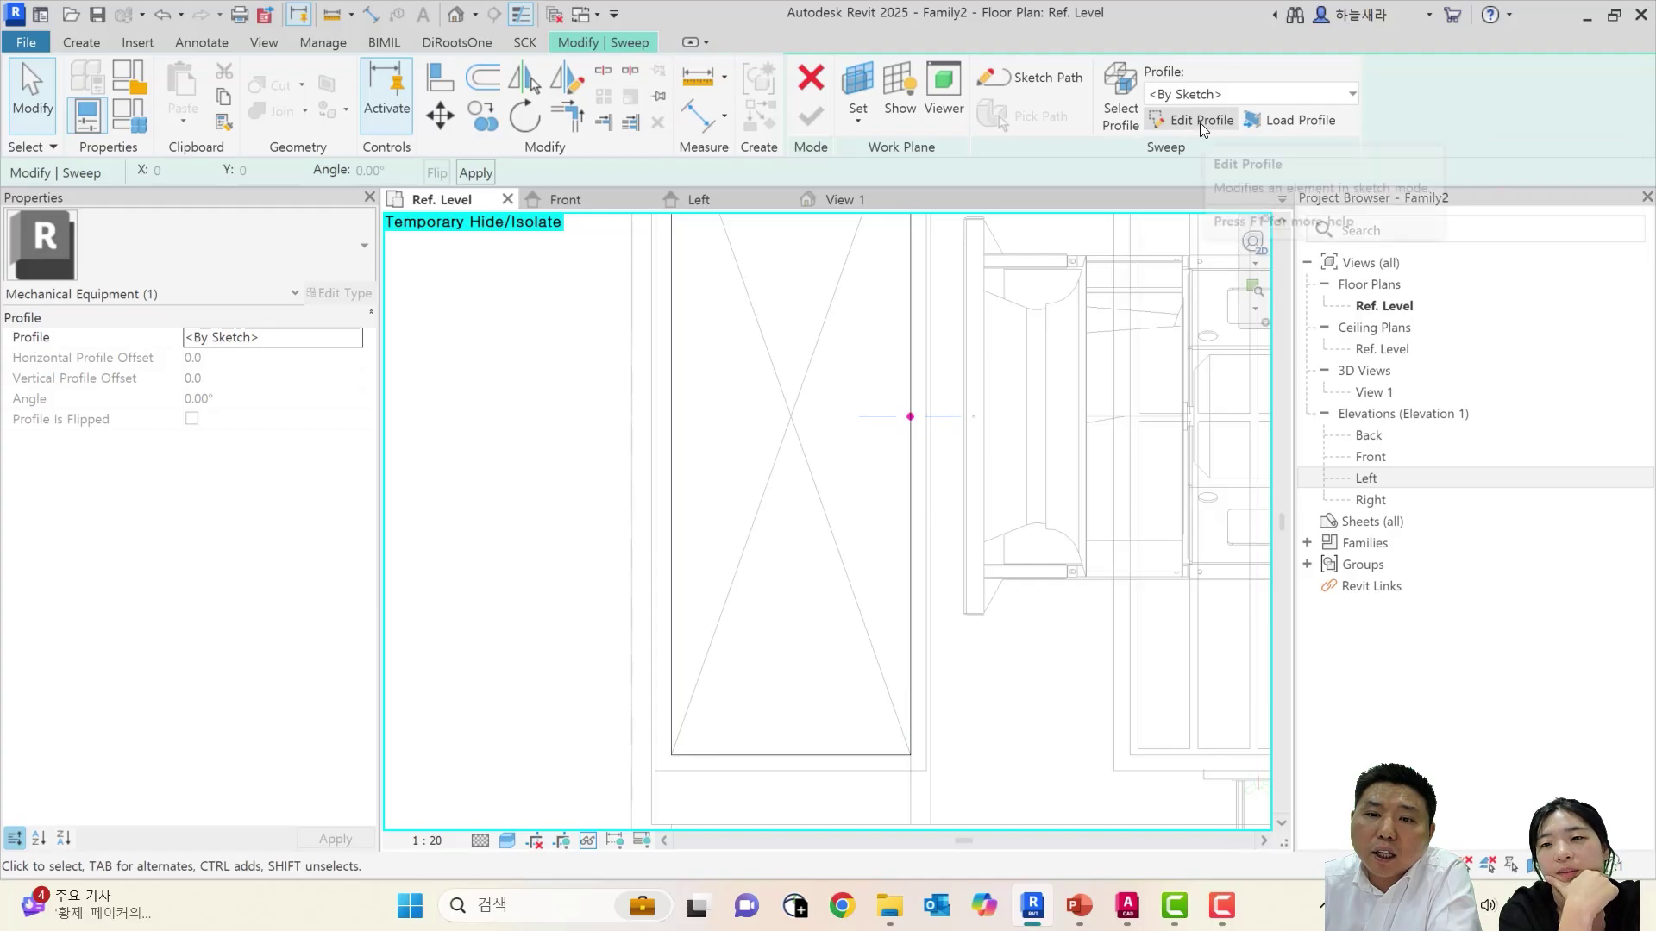
left_click(1201, 120)
left_click(735, 297)
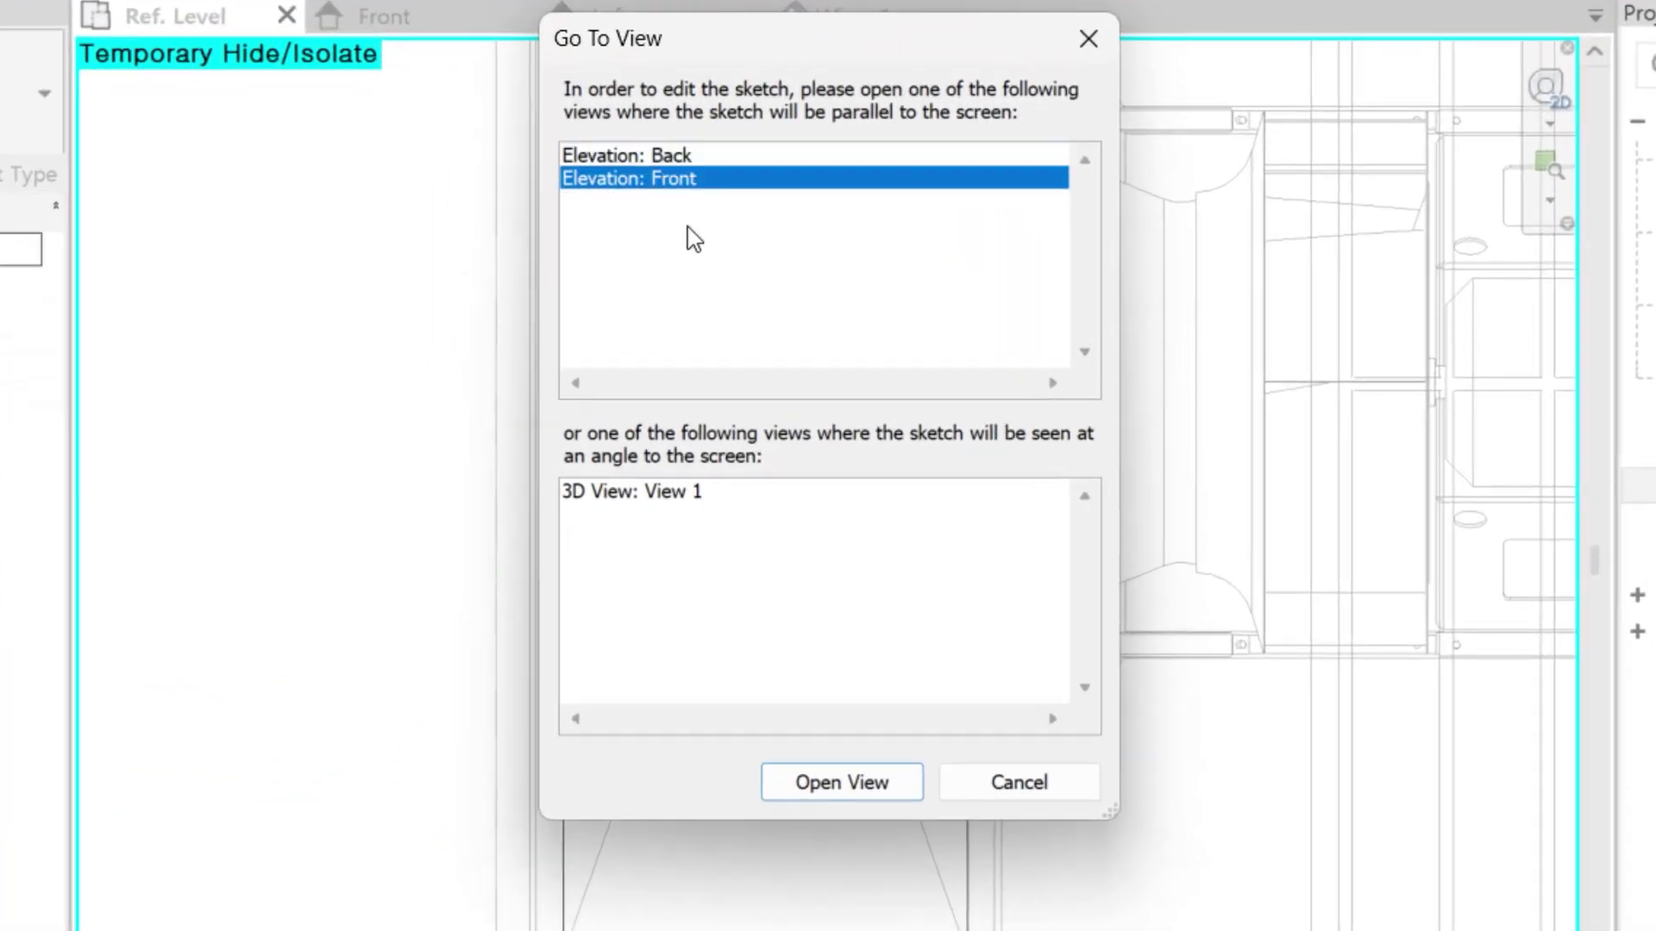
left_click(842, 783)
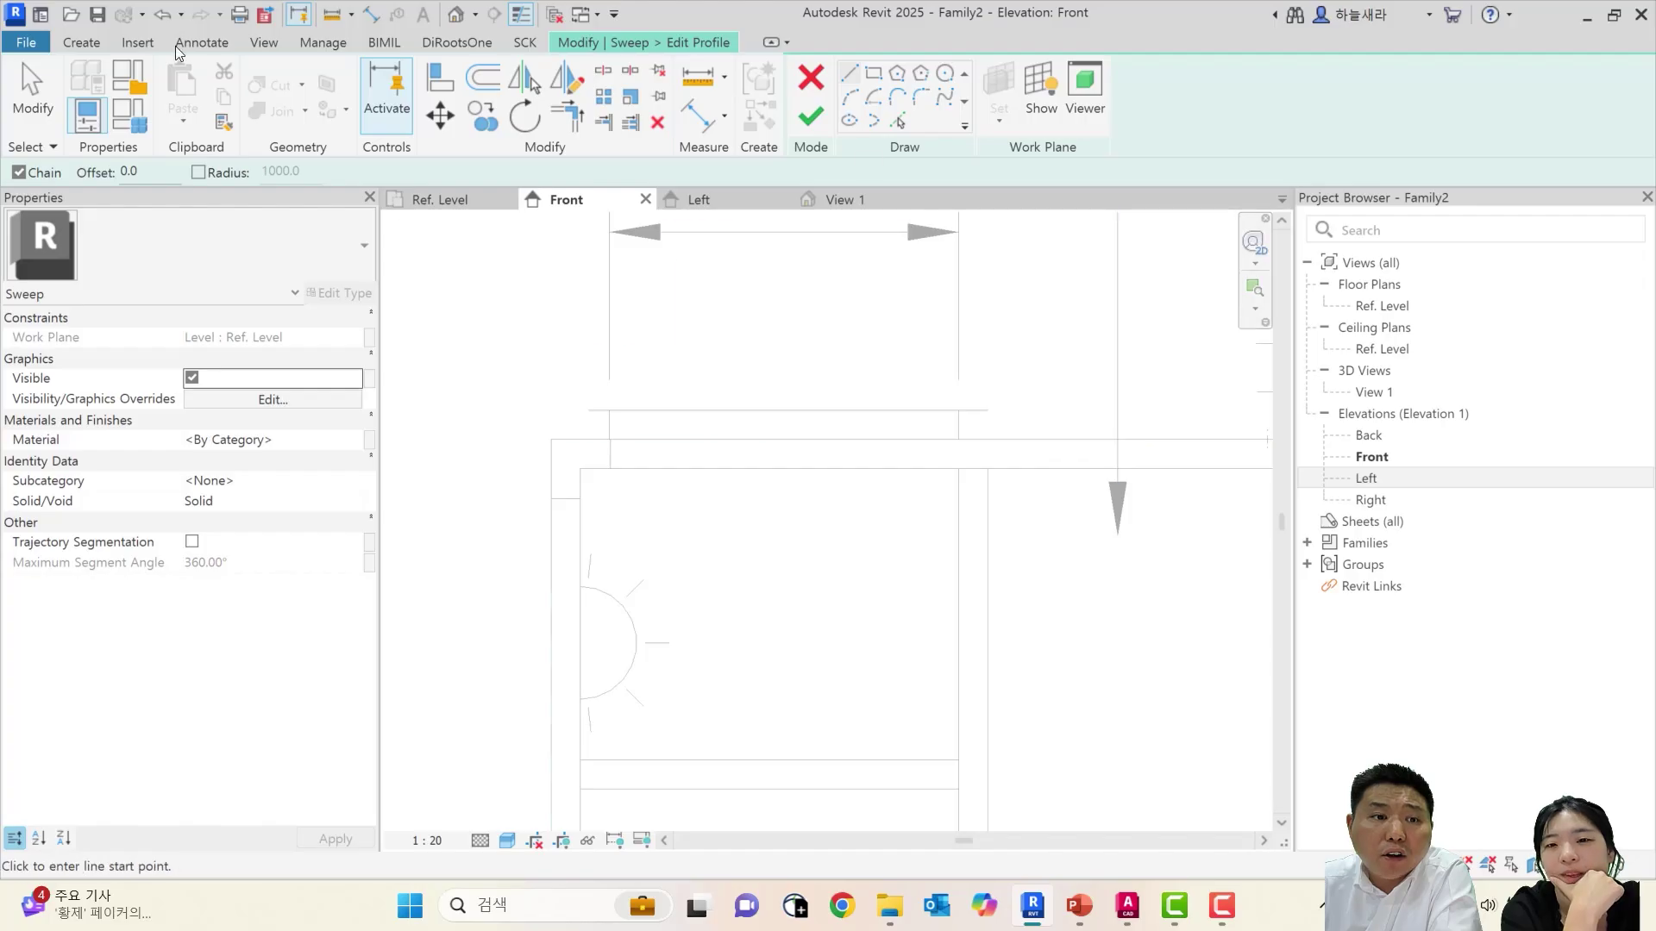
left_click(72, 43)
left_click(668, 45)
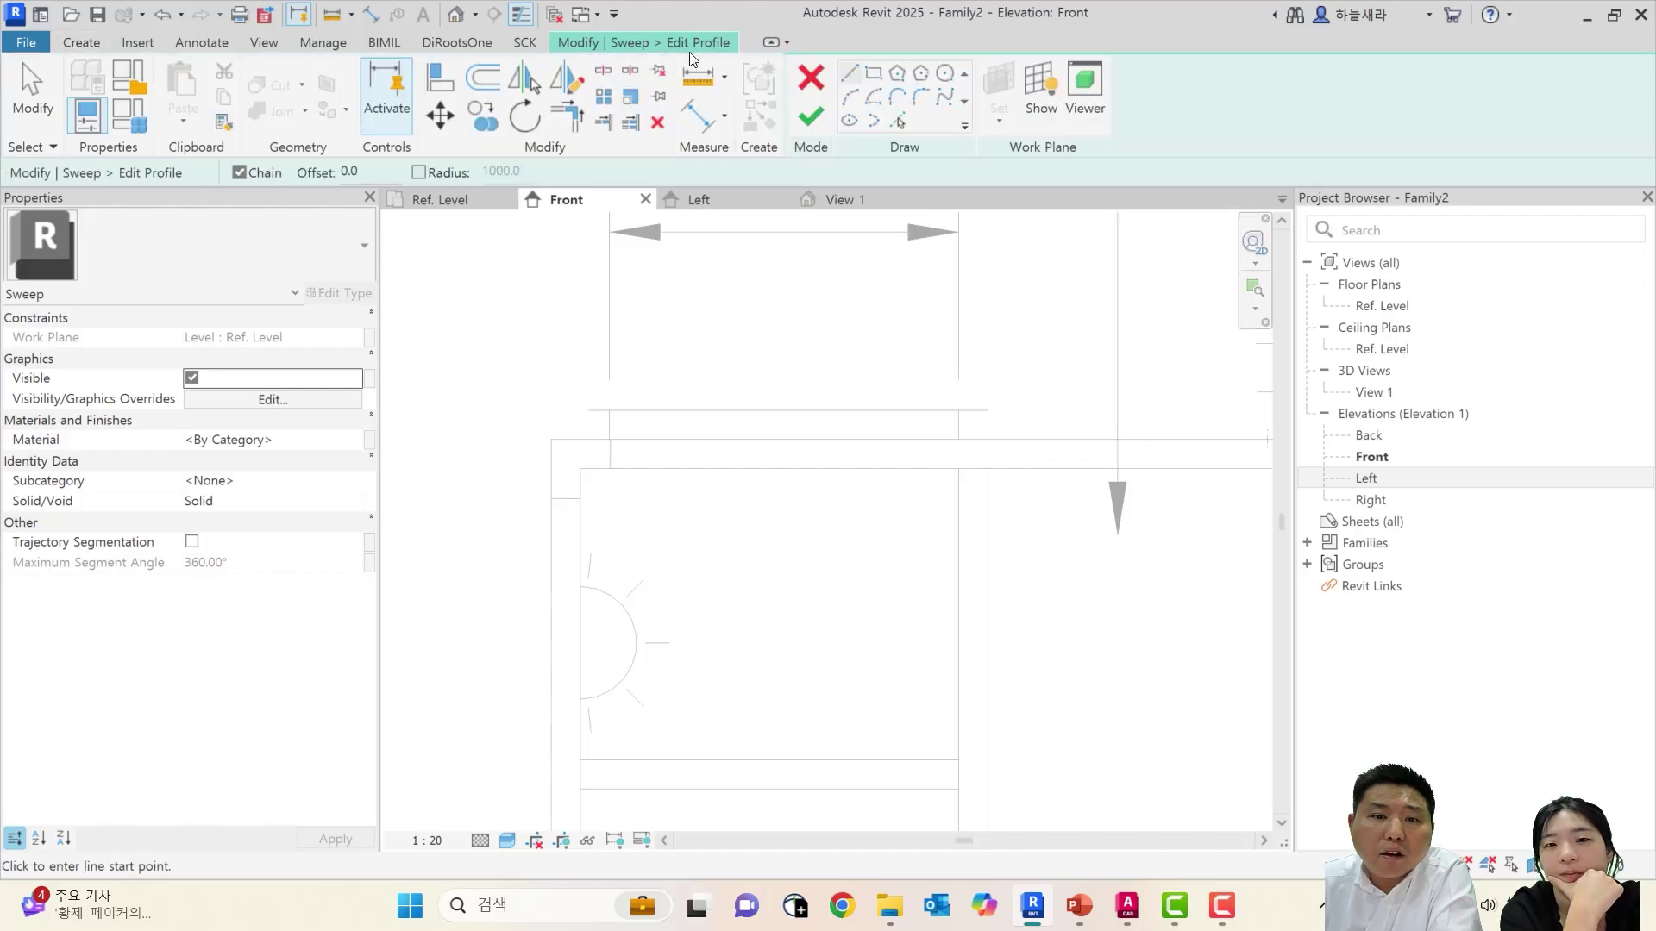
Draw a 50 mm horizontal profile line outward along the flange's upper edge, starting at the opening's edge
scroll(966, 431, "up", 5)
left_click(949, 374)
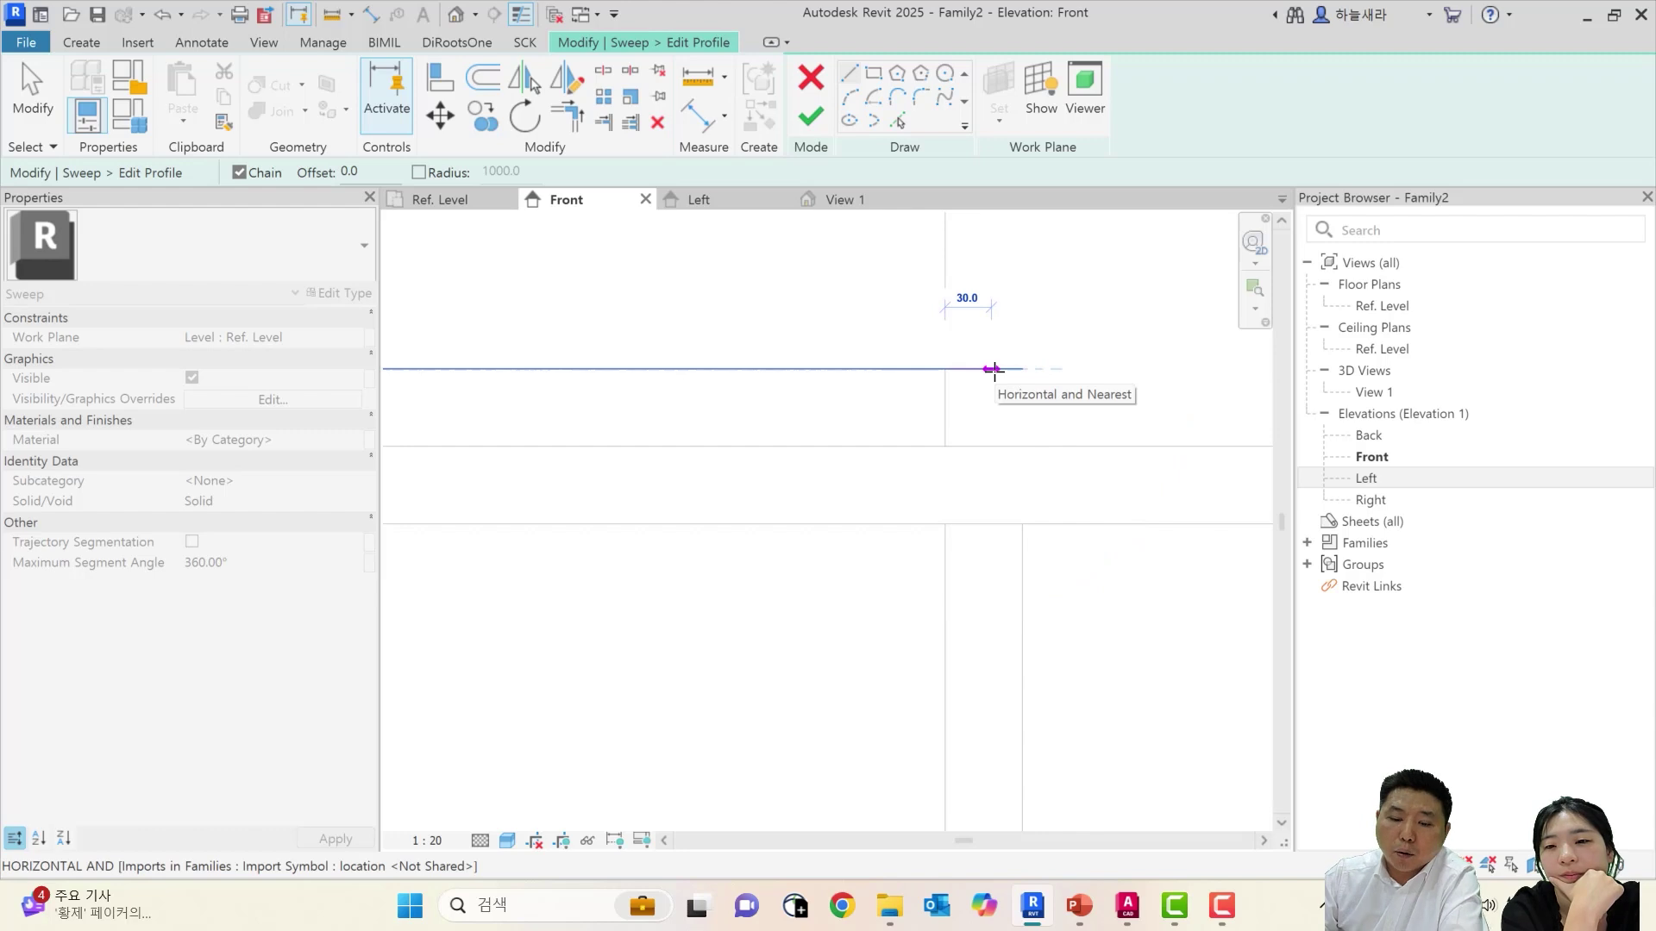
type("50")
key("Return")
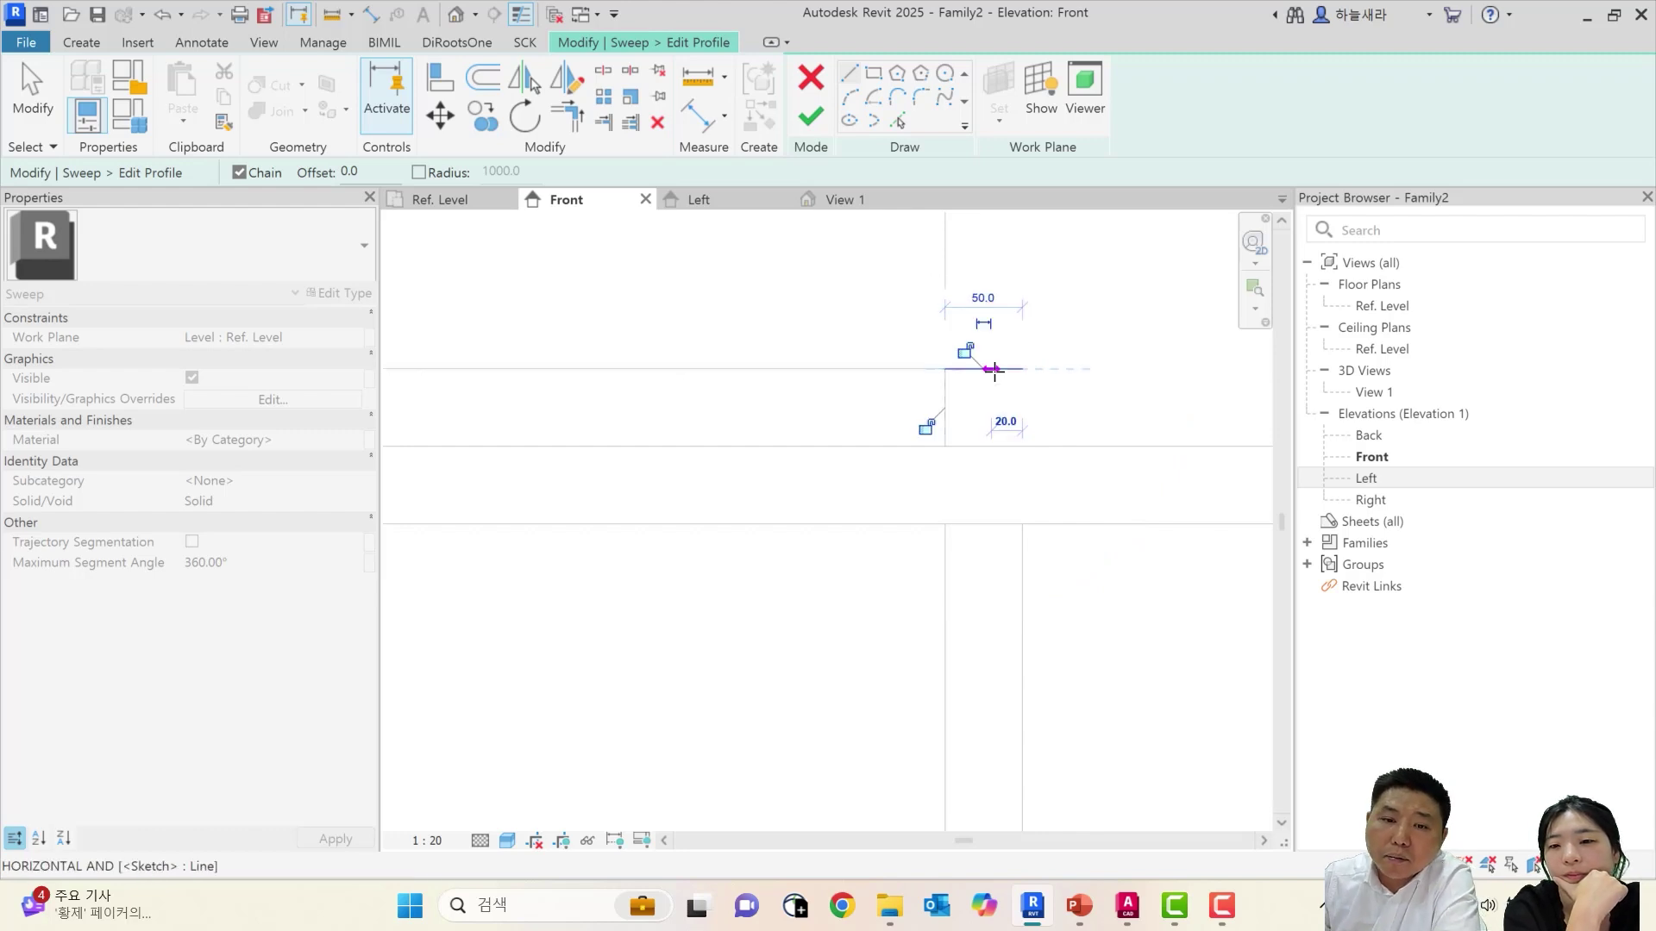
scroll(996, 362, "up", 3)
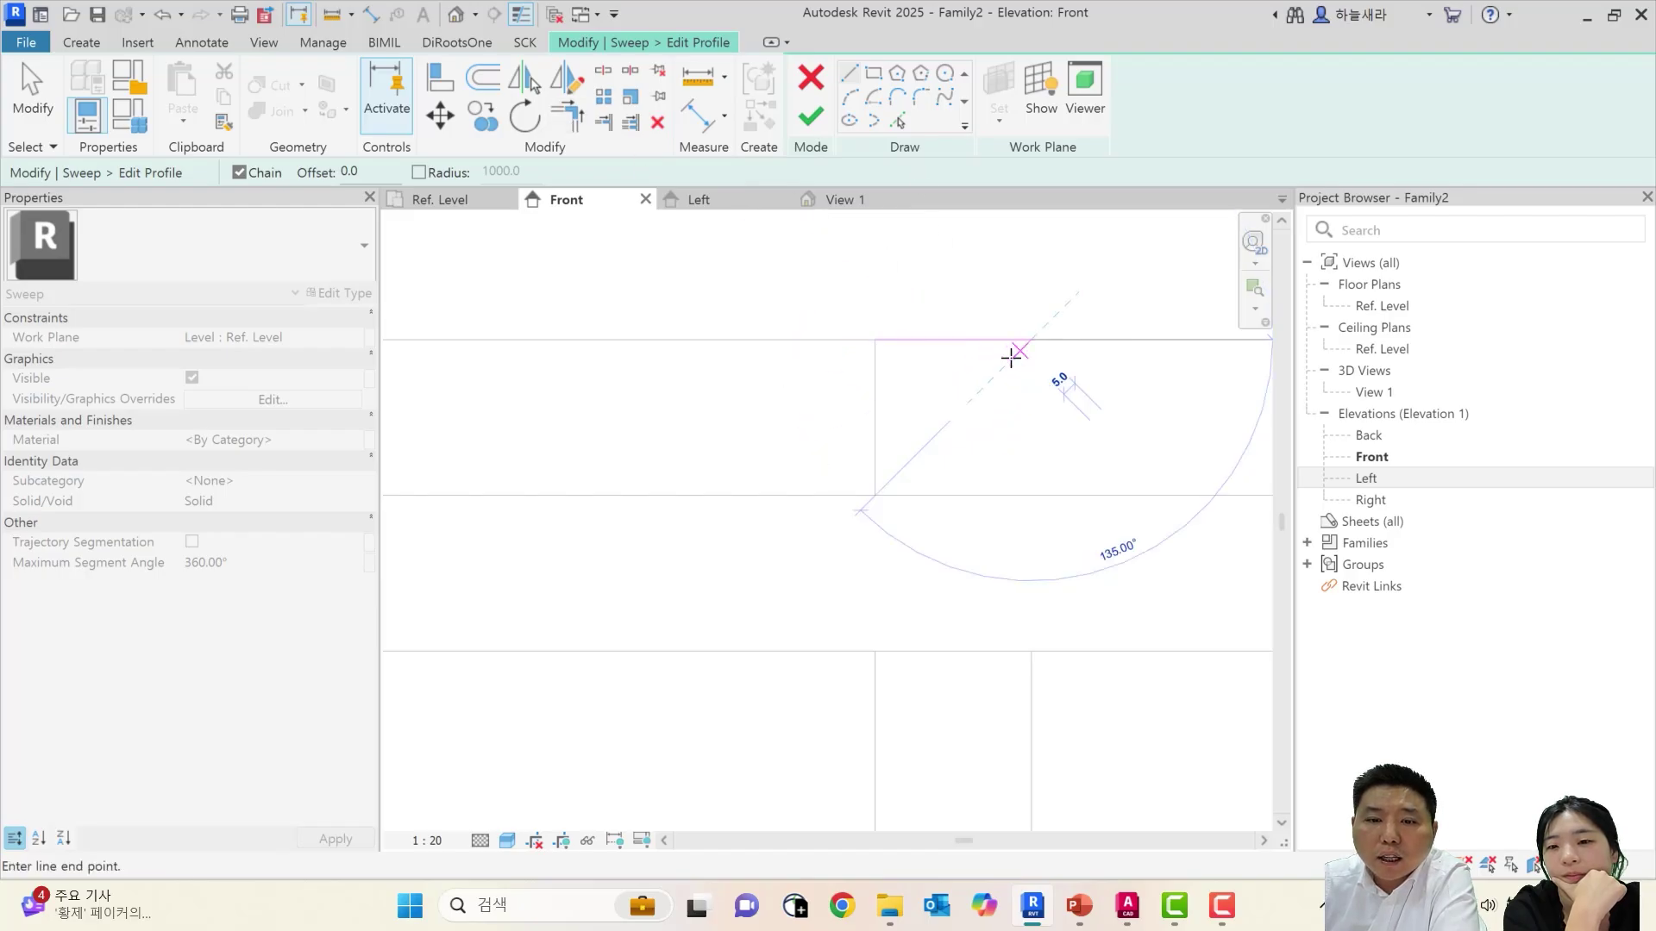
Draw a vertical profile line from the horizontal line's inner end down to the top of the casing
key("Escape")
left_click(873, 340)
left_click(875, 495)
key("Escape")
key("Escape")
scroll(894, 412, "down", 1)
middle_click_drag(892, 409, 939, 422)
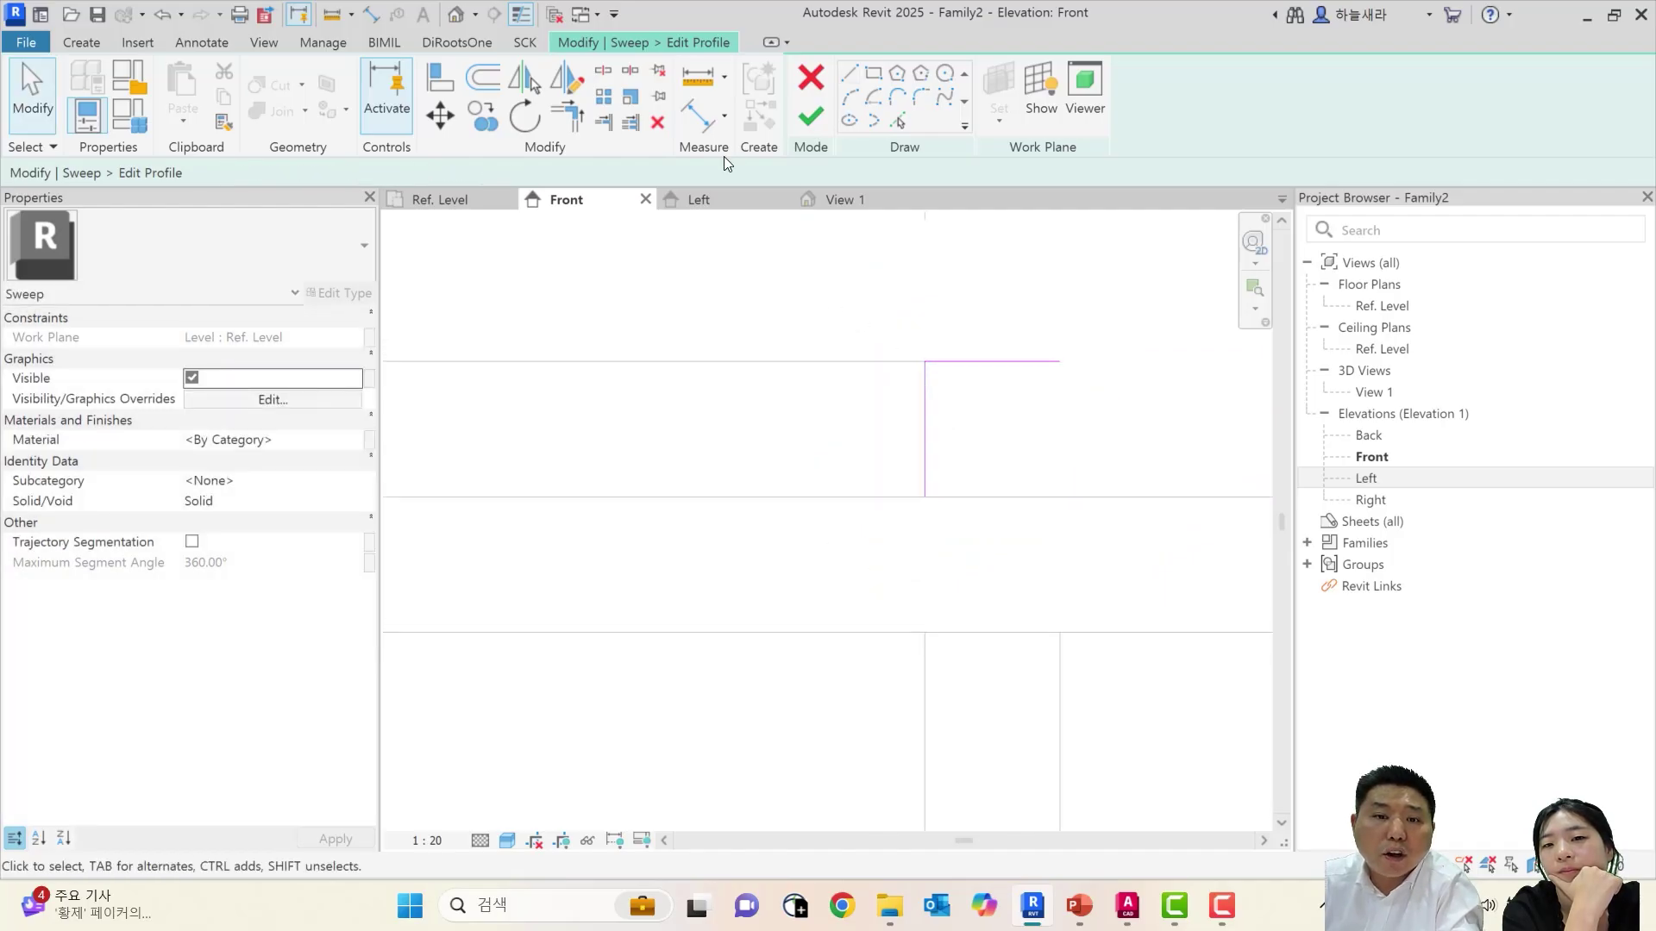
Copy the horizontal profile line 5 mm downward
left_click(973, 360)
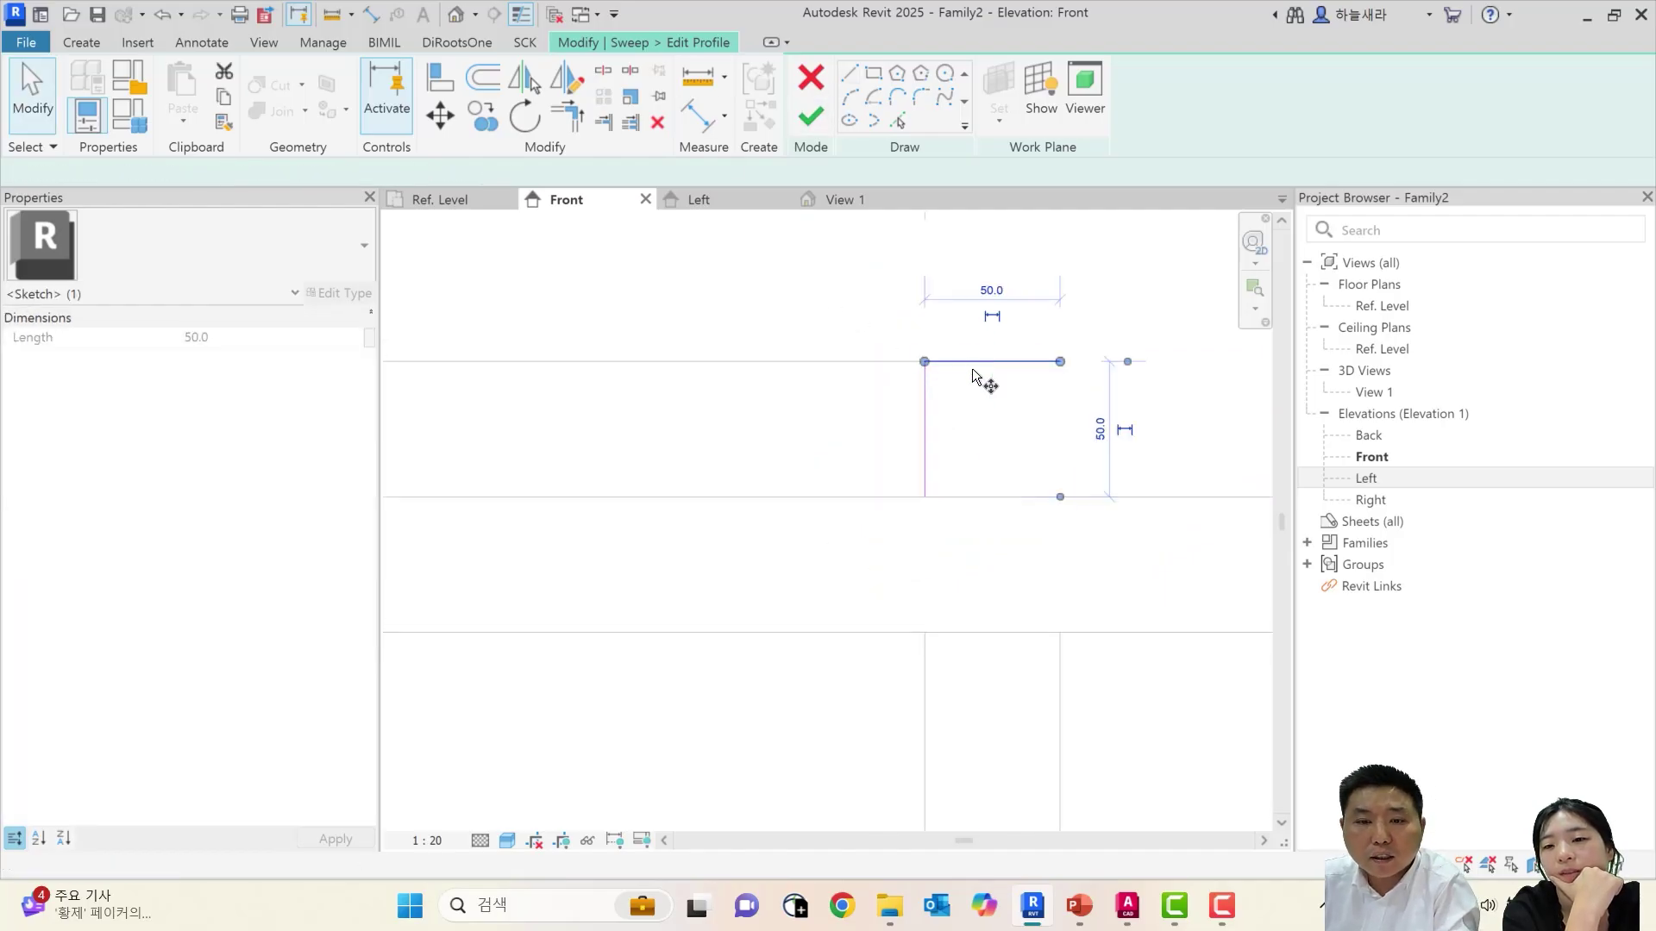
key("c")
key("o")
left_click(970, 370)
type("5")
key("Return")
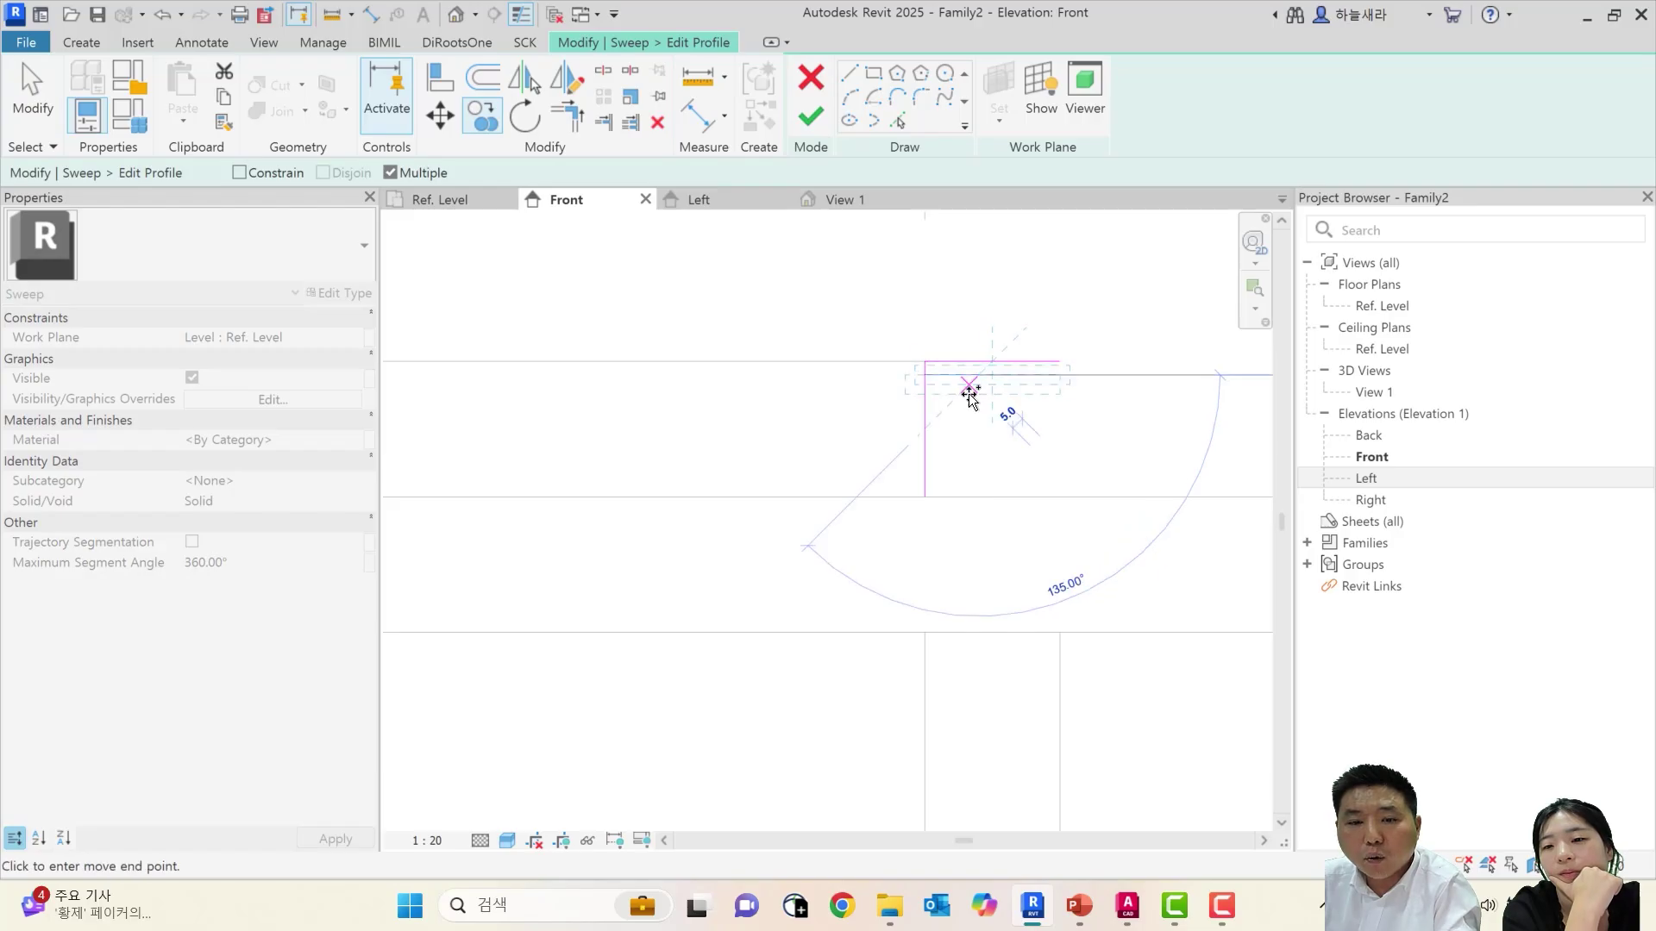
key("Escape")
key("Escape")
Copy the vertical profile line 5 mm toward the inside of the angle
left_click(926, 421)
key("c")
key("o")
left_click(955, 409)
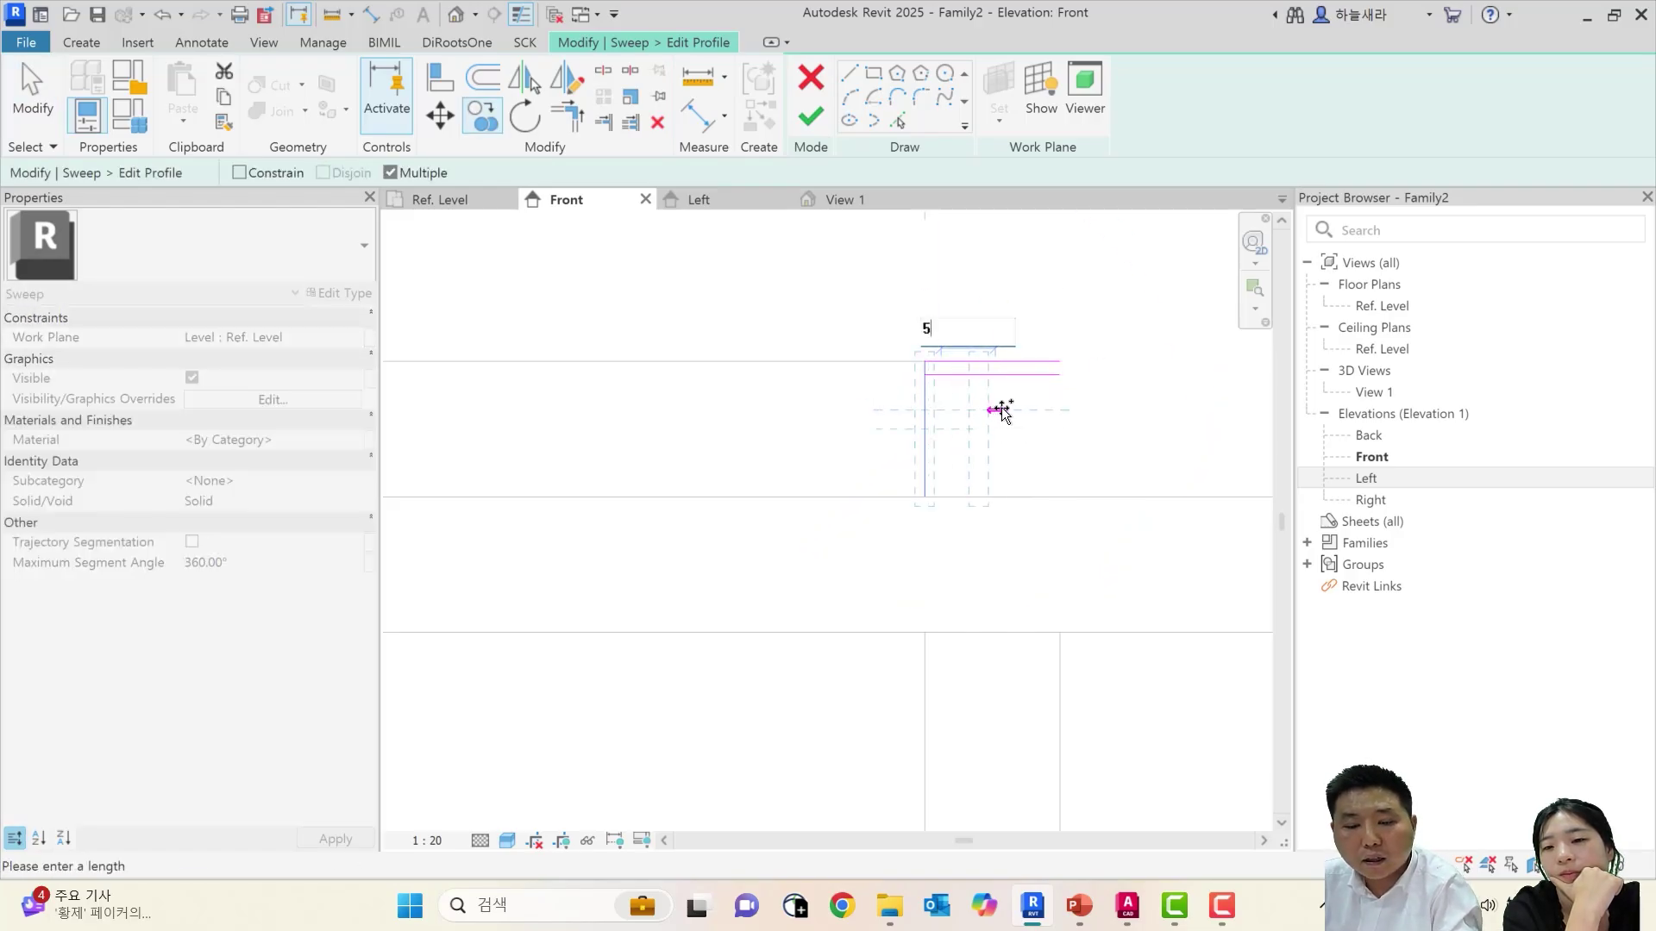
key("Escape")
key("Escape")
Trim the two copied lines to a clean inner corner of the L-shaped profile
key("t")
key("r")
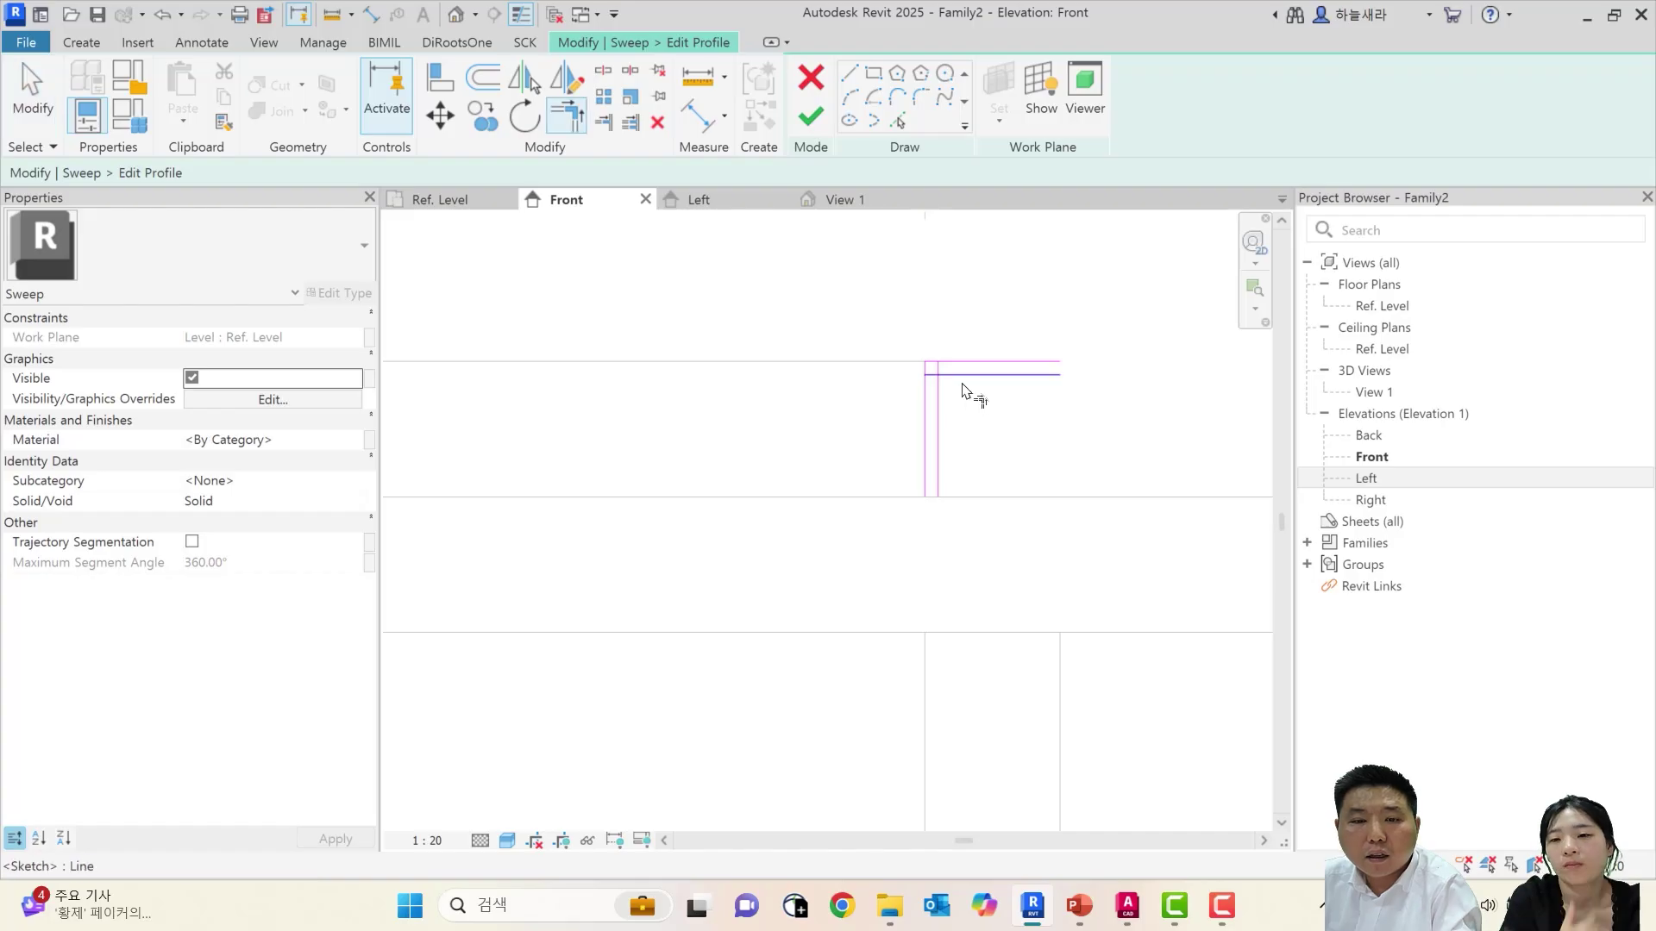
key("Escape")
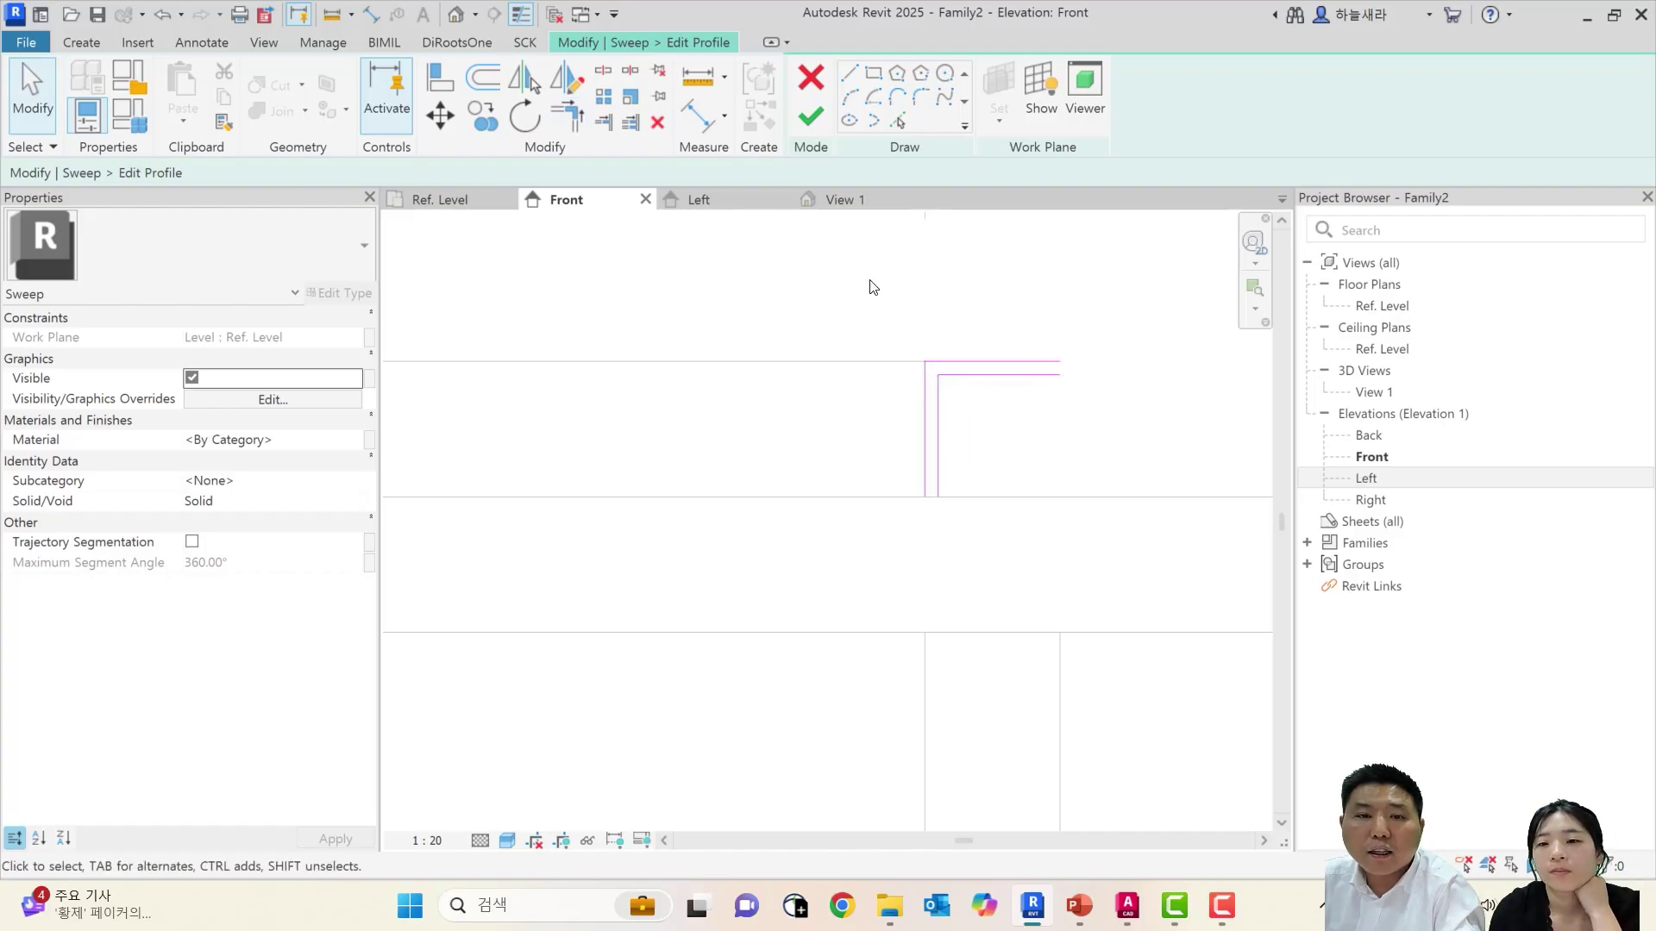
Close the outer end of the profile's horizontal leg with a slanted line, shortening the inner horizontal line to meet it
key("l")
key("i")
scroll(1062, 379, "up", 2)
scroll(1061, 379, "up", 1)
key("Escape")
left_click(1043, 372)
left_click_drag(1058, 372, 1035, 371)
left_click(1058, 367)
key("Escape")
scroll(863, 401, "down", 1)
middle_click_drag(844, 402, 905, 334)
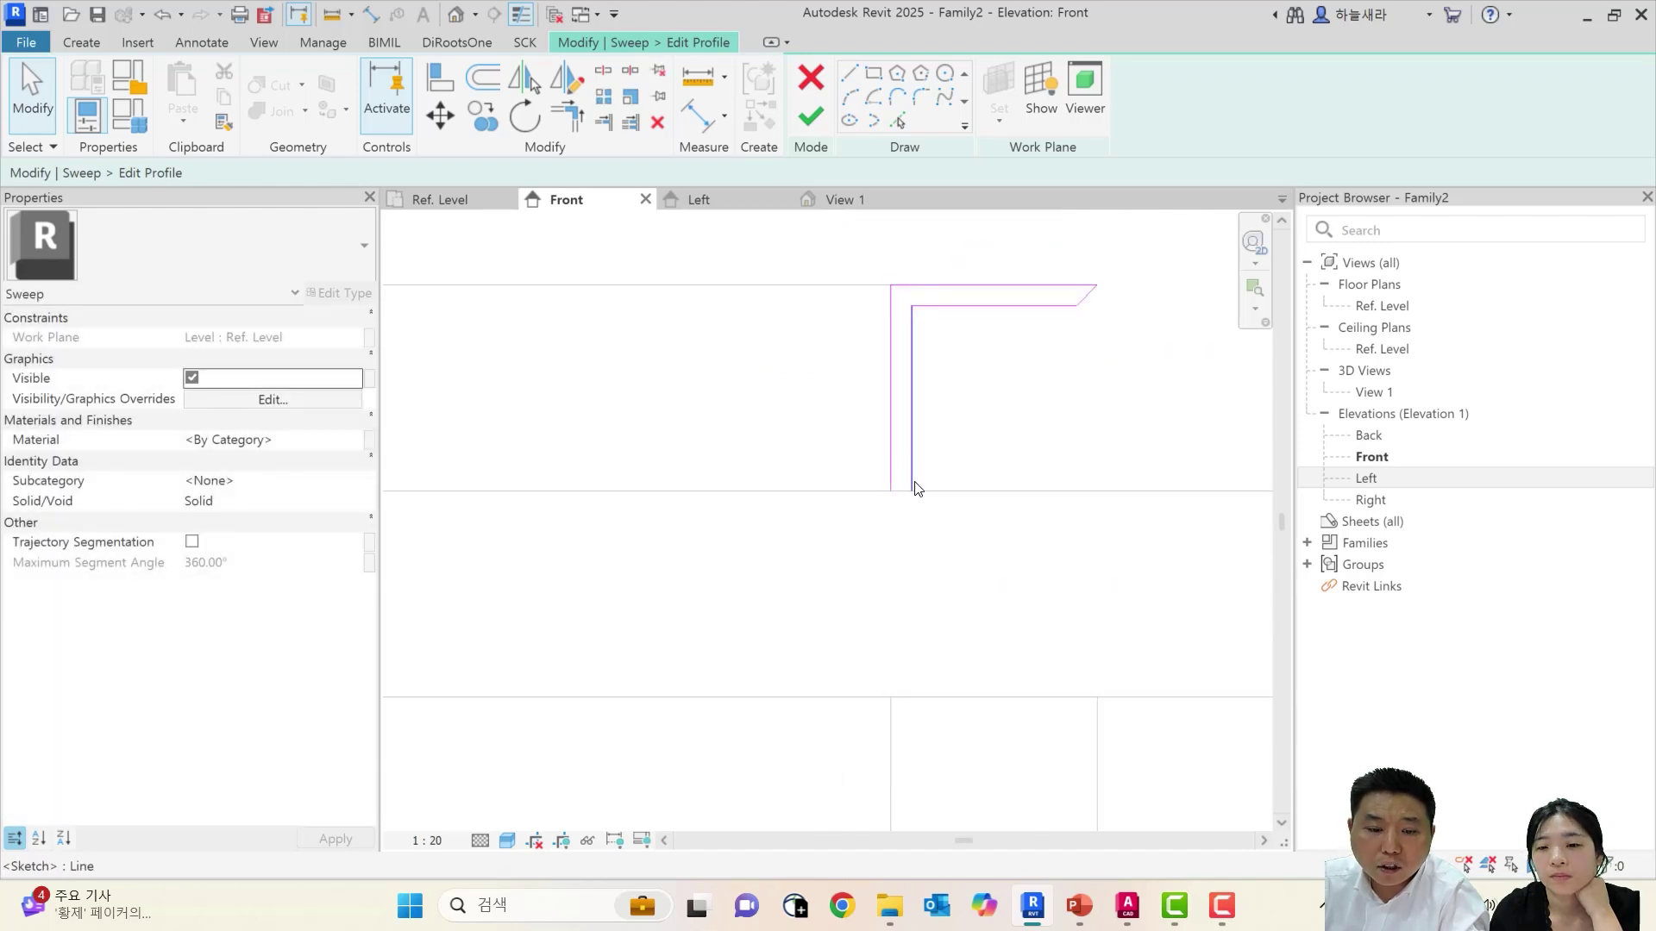
Close the lower end of the profile's vertical leg with a short horizontal line on the casing's top edge
key("l")
key("i")
left_click(891, 491)
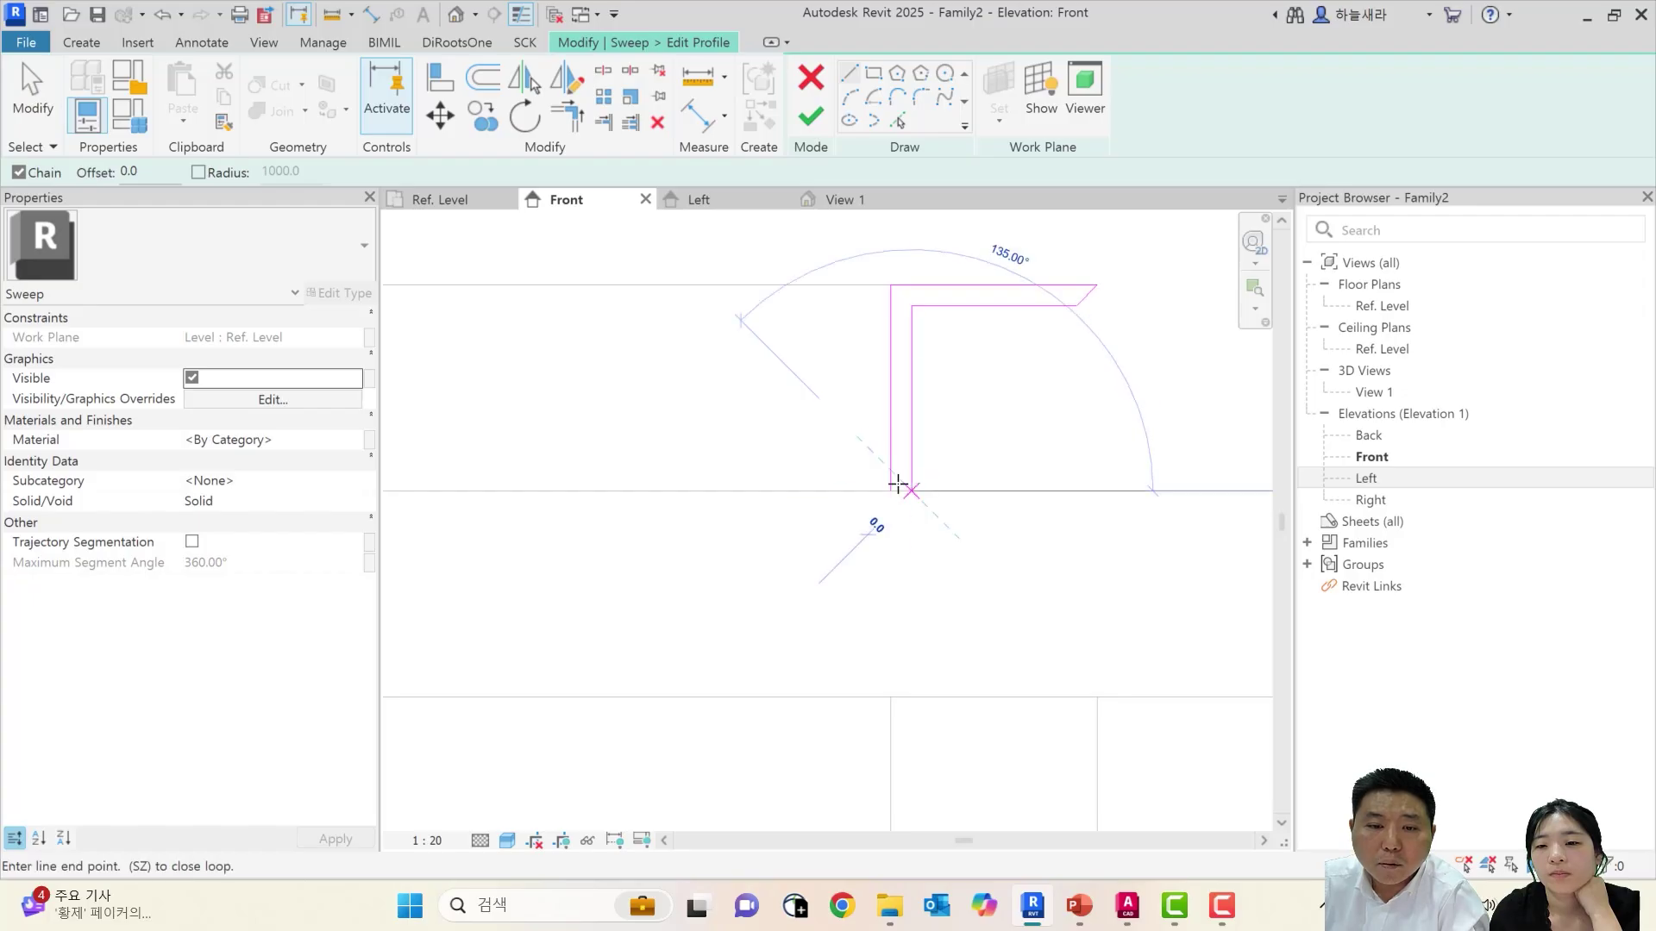
left_click(912, 491)
key("Escape")
key("Escape")
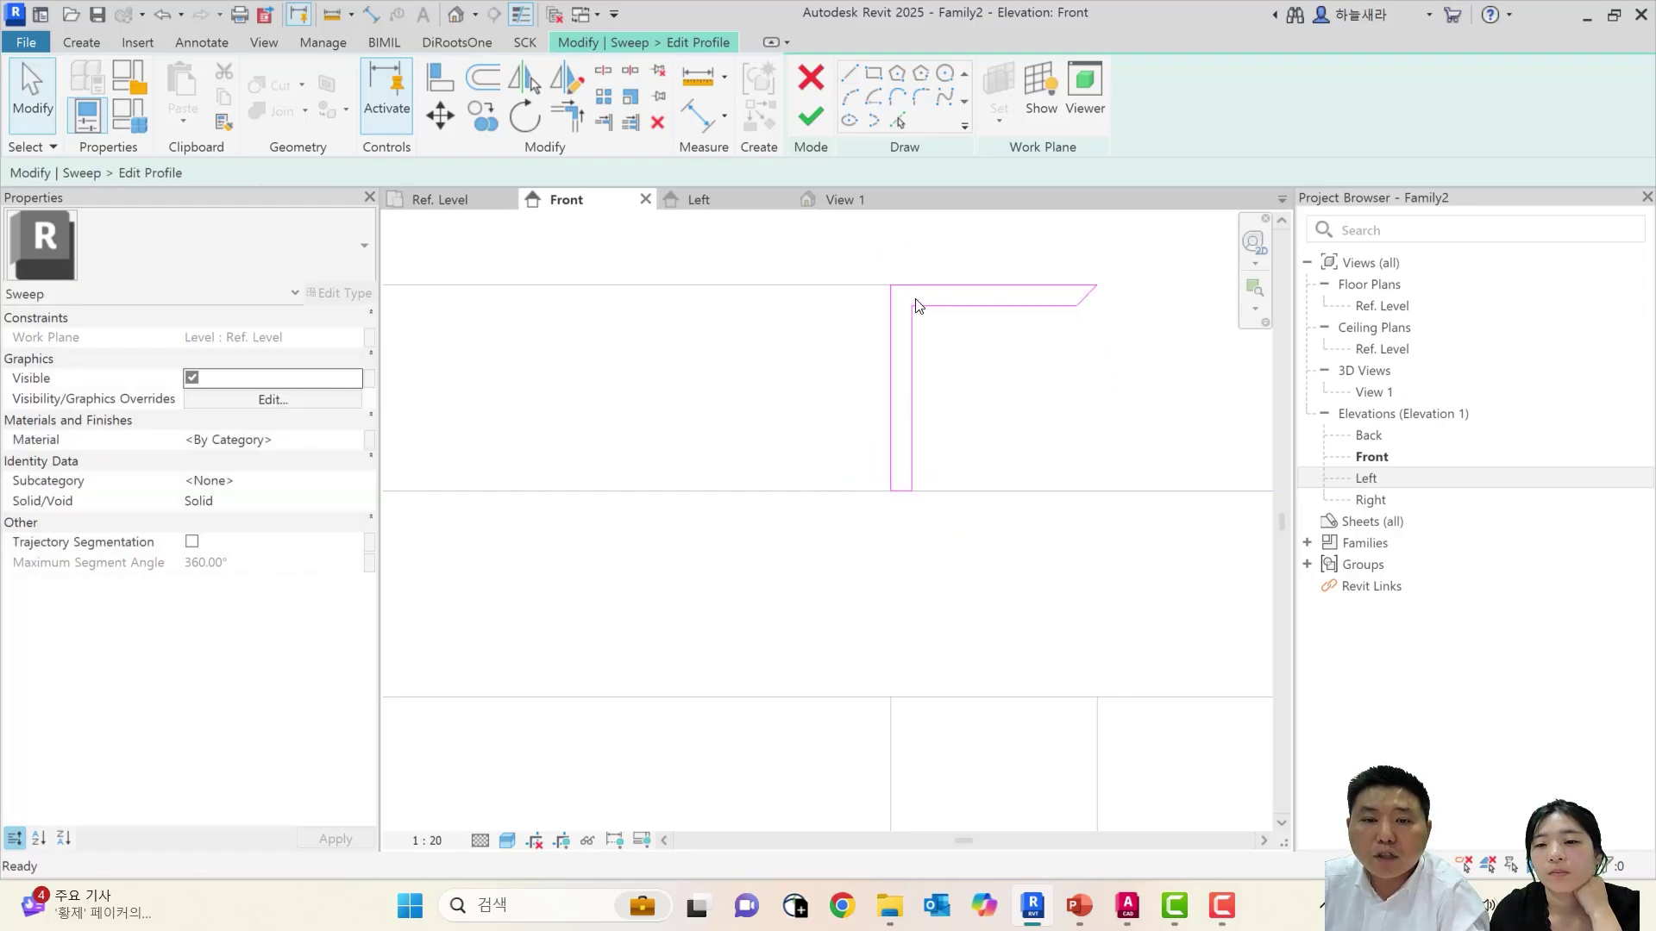
Finish the L-shaped profile sketch and complete the flange sweep around the top opening
scroll(955, 352, "down", 1)
left_click(822, 123)
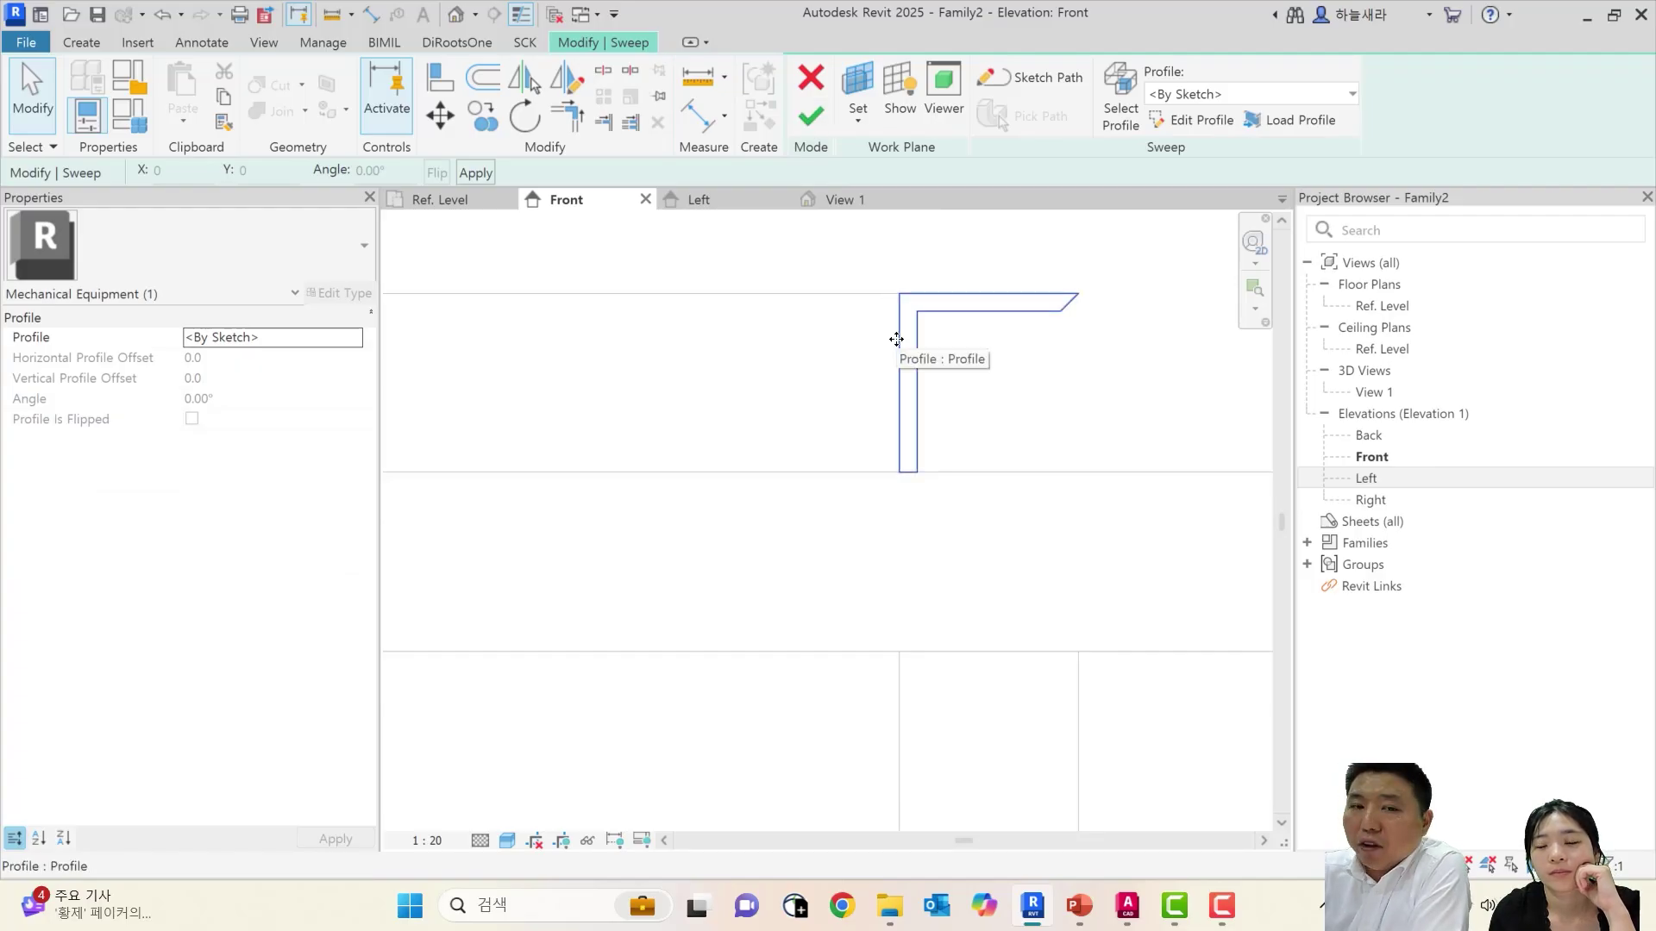
left_click(804, 123)
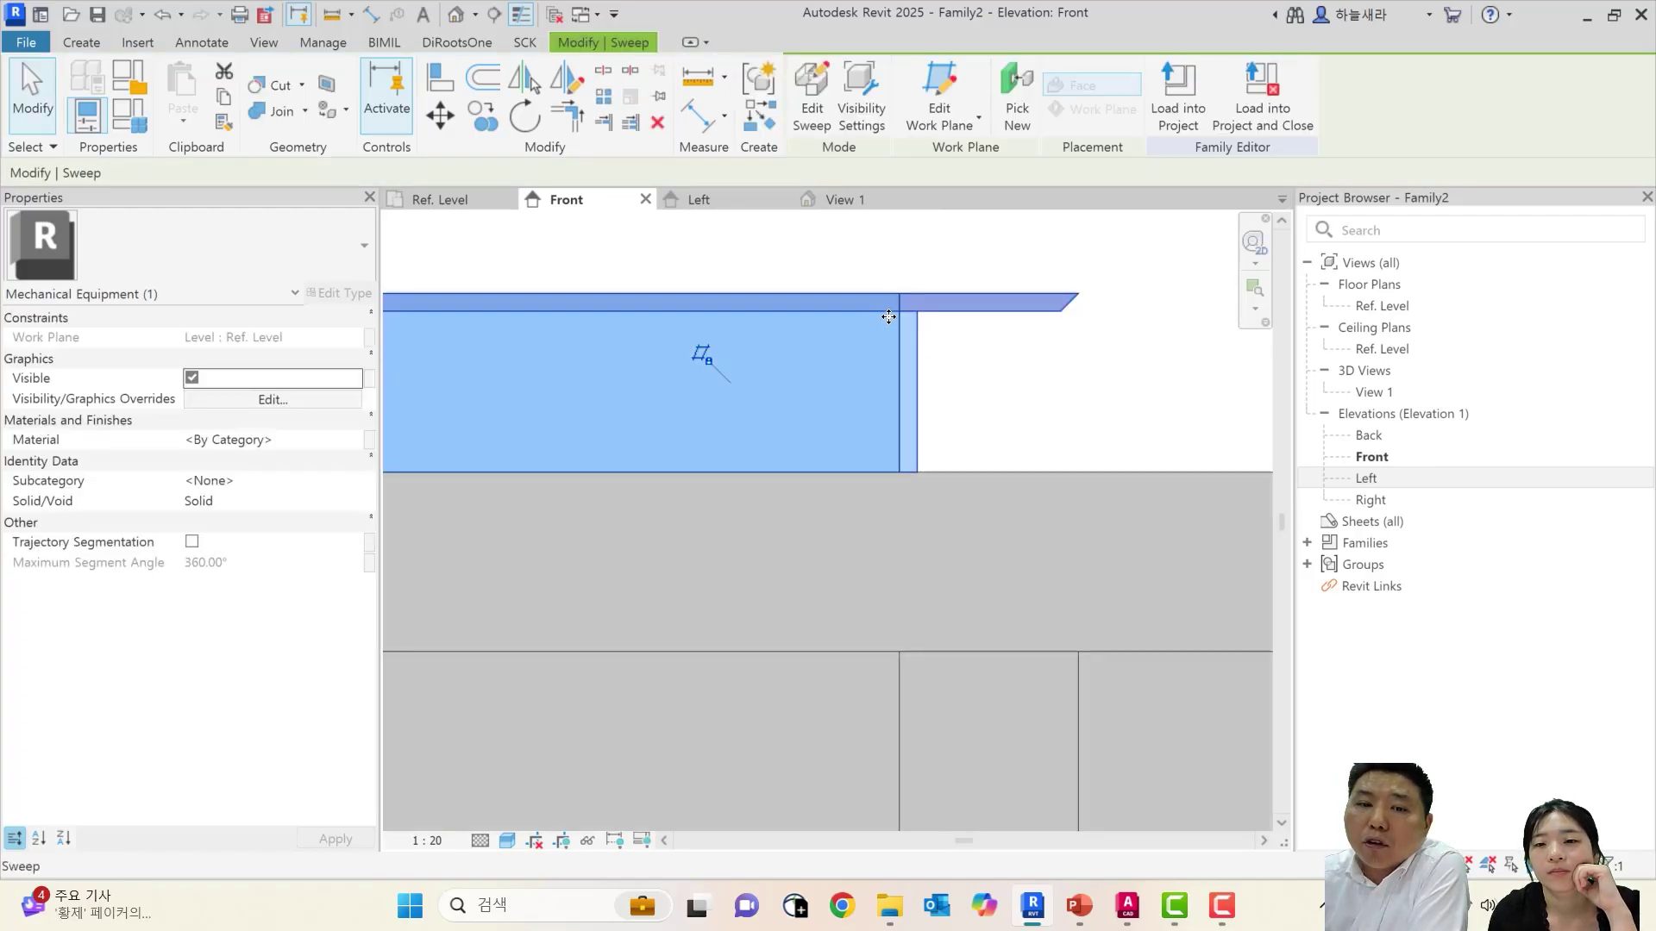
Examine the finished flange sweep around the top opening in the front elevation and the 3D view
scroll(887, 317, "down", 4)
scroll(847, 384, "down", 4)
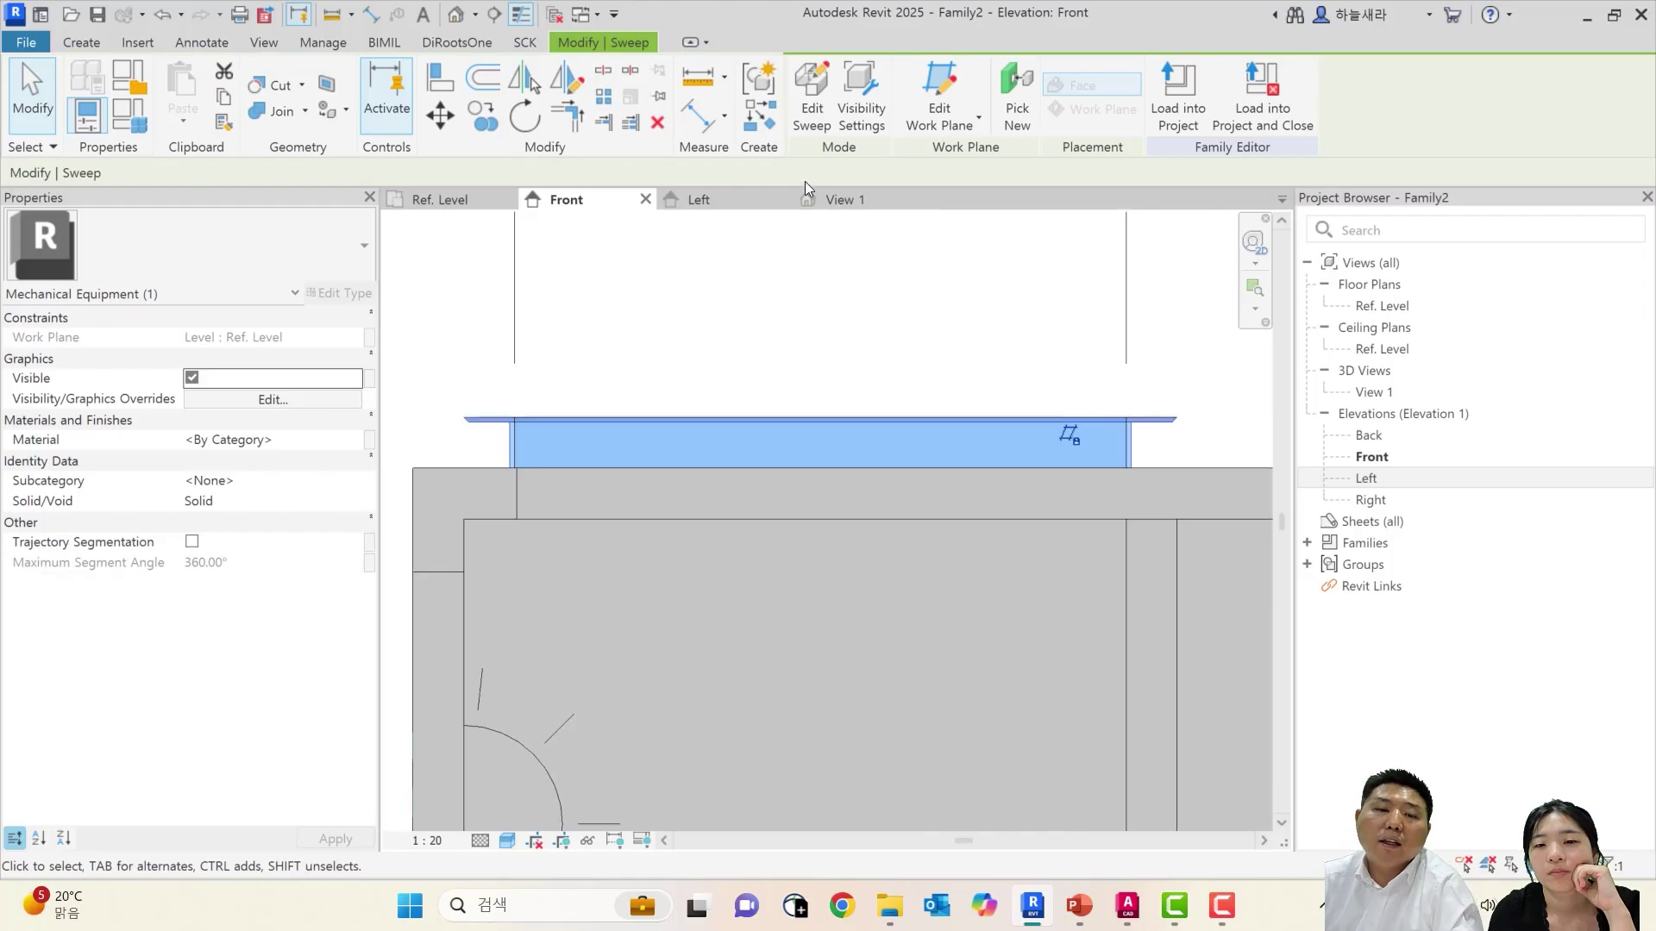
left_click(838, 199)
scroll(517, 345, "up", 8)
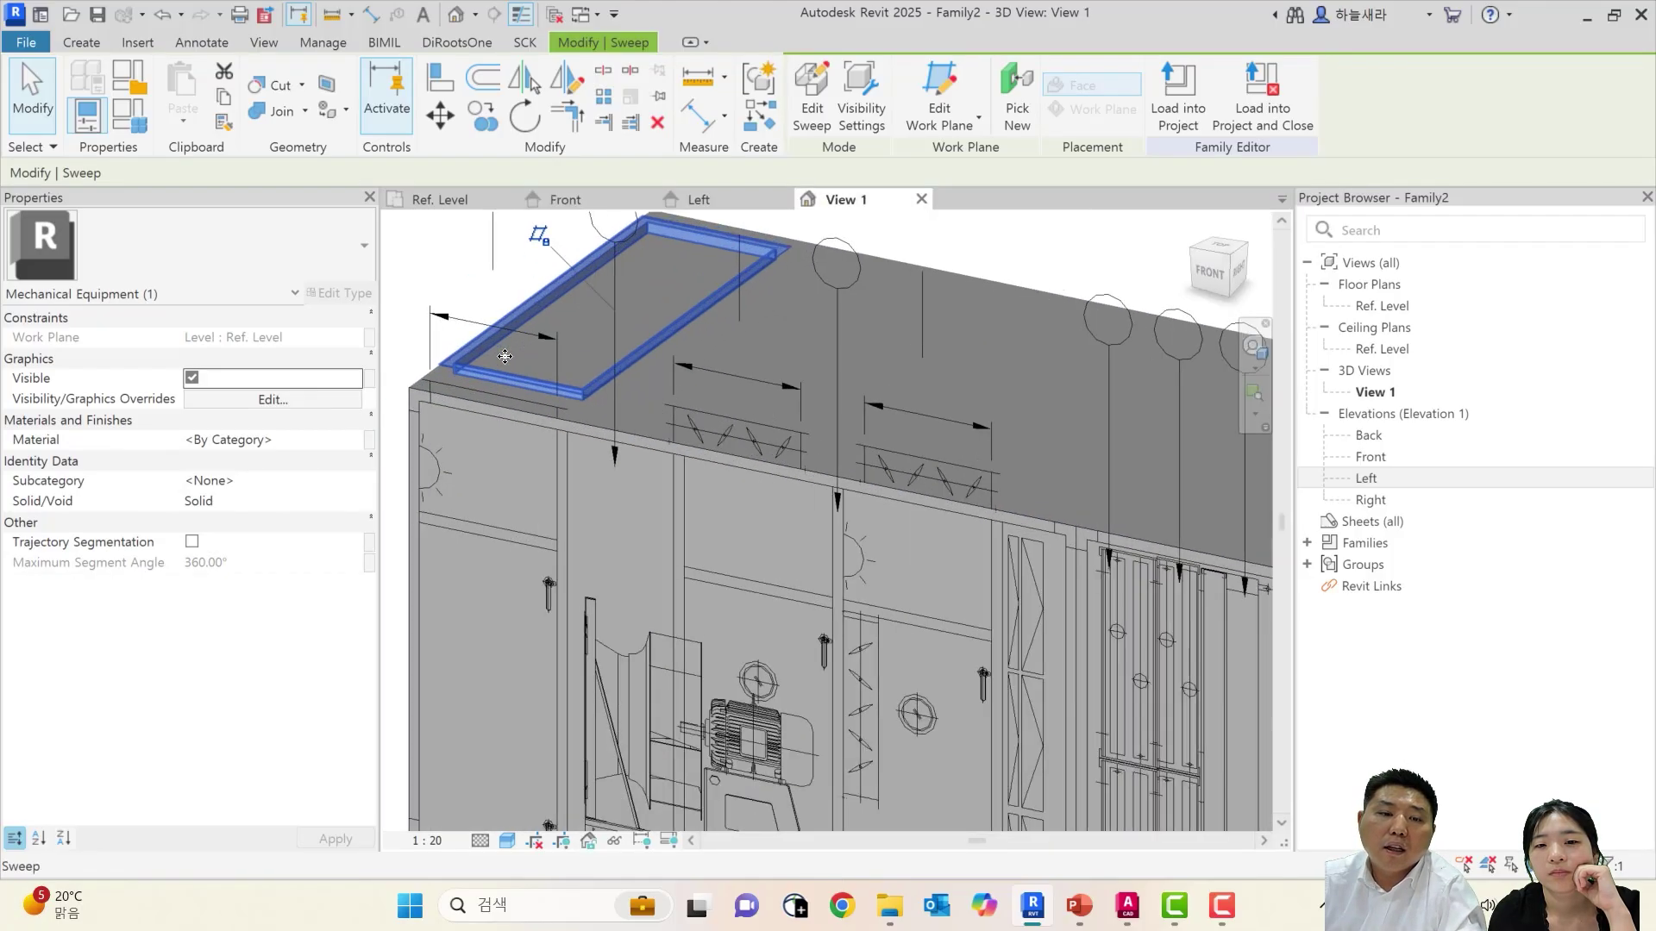
key("Escape")
middle_click_drag(664, 488, 623, 481, "shift")
scroll(622, 481, "down", 2)
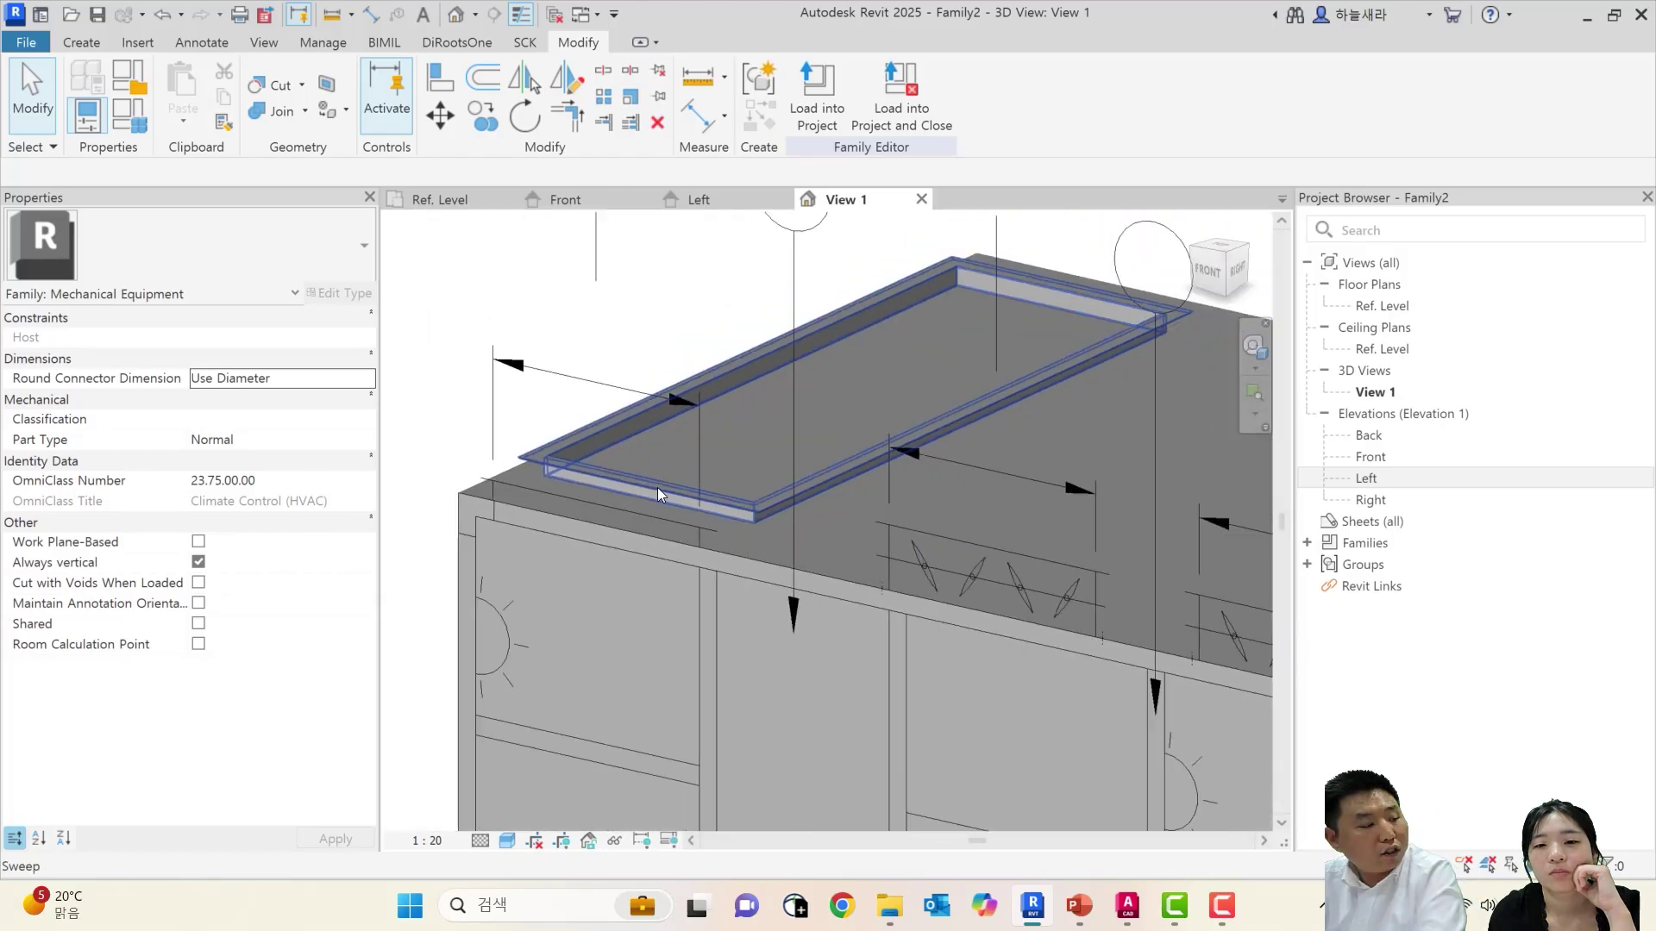
scroll(748, 474, "down", 1)
middle_click_drag(749, 475, 697, 478)
scroll(697, 478, "up", 1)
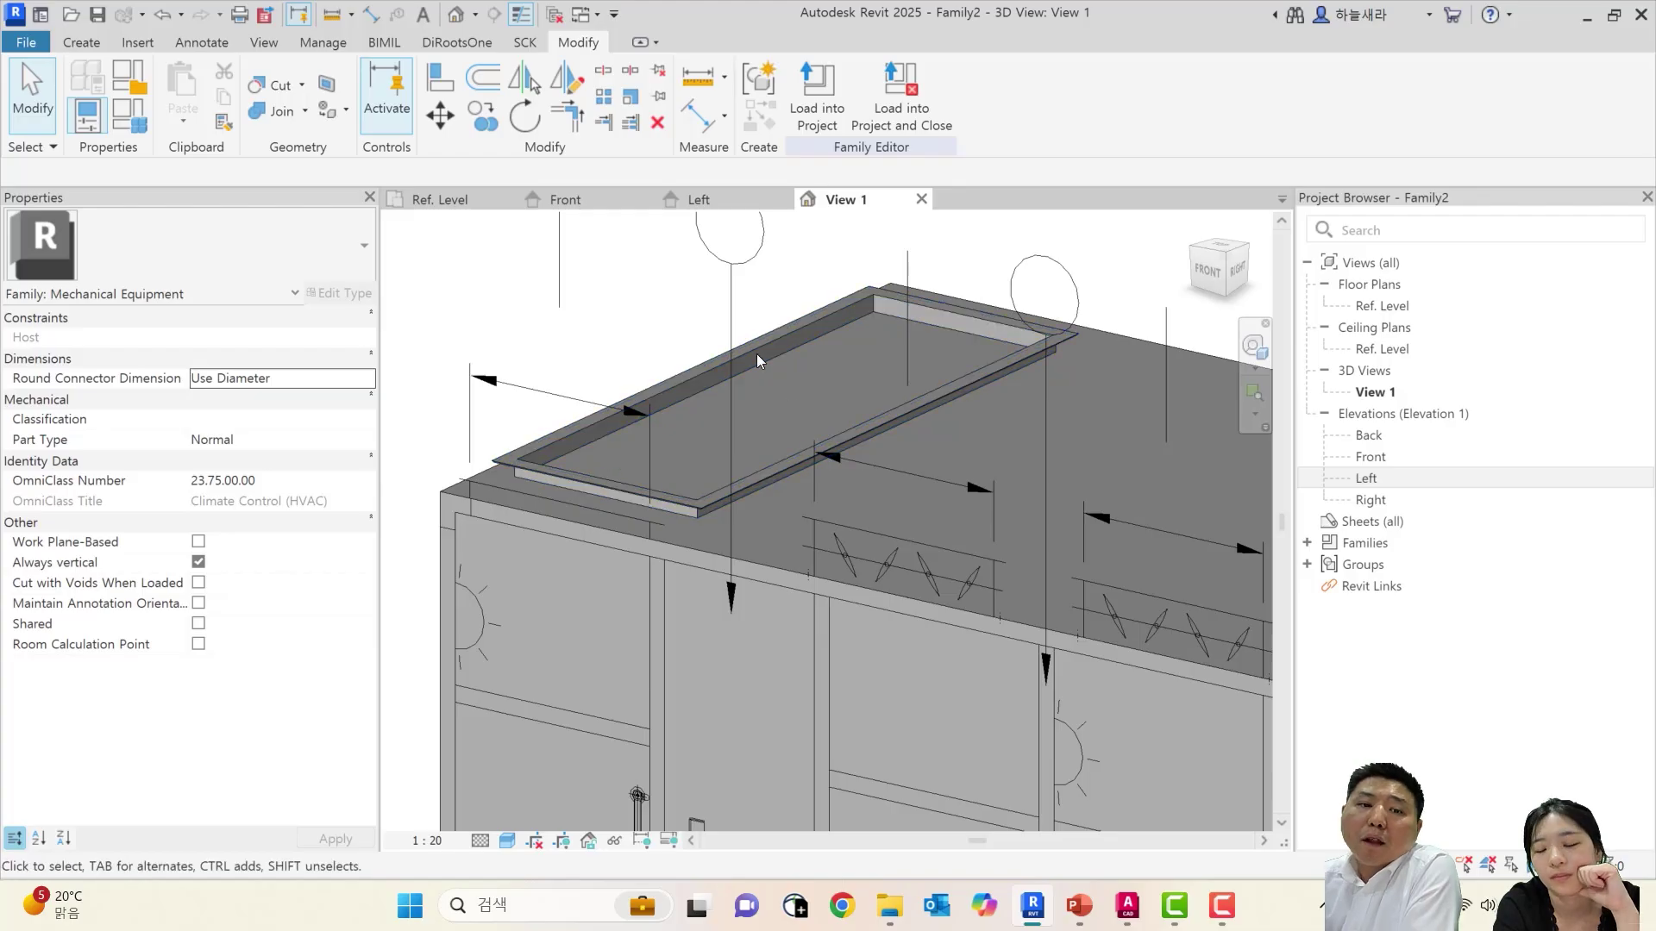
In the Ref. Level plan, create a 250 mm extrusion from a 1700 mm long rectangle traced on the inner outline of the damper nearest the flange
left_click(563, 199)
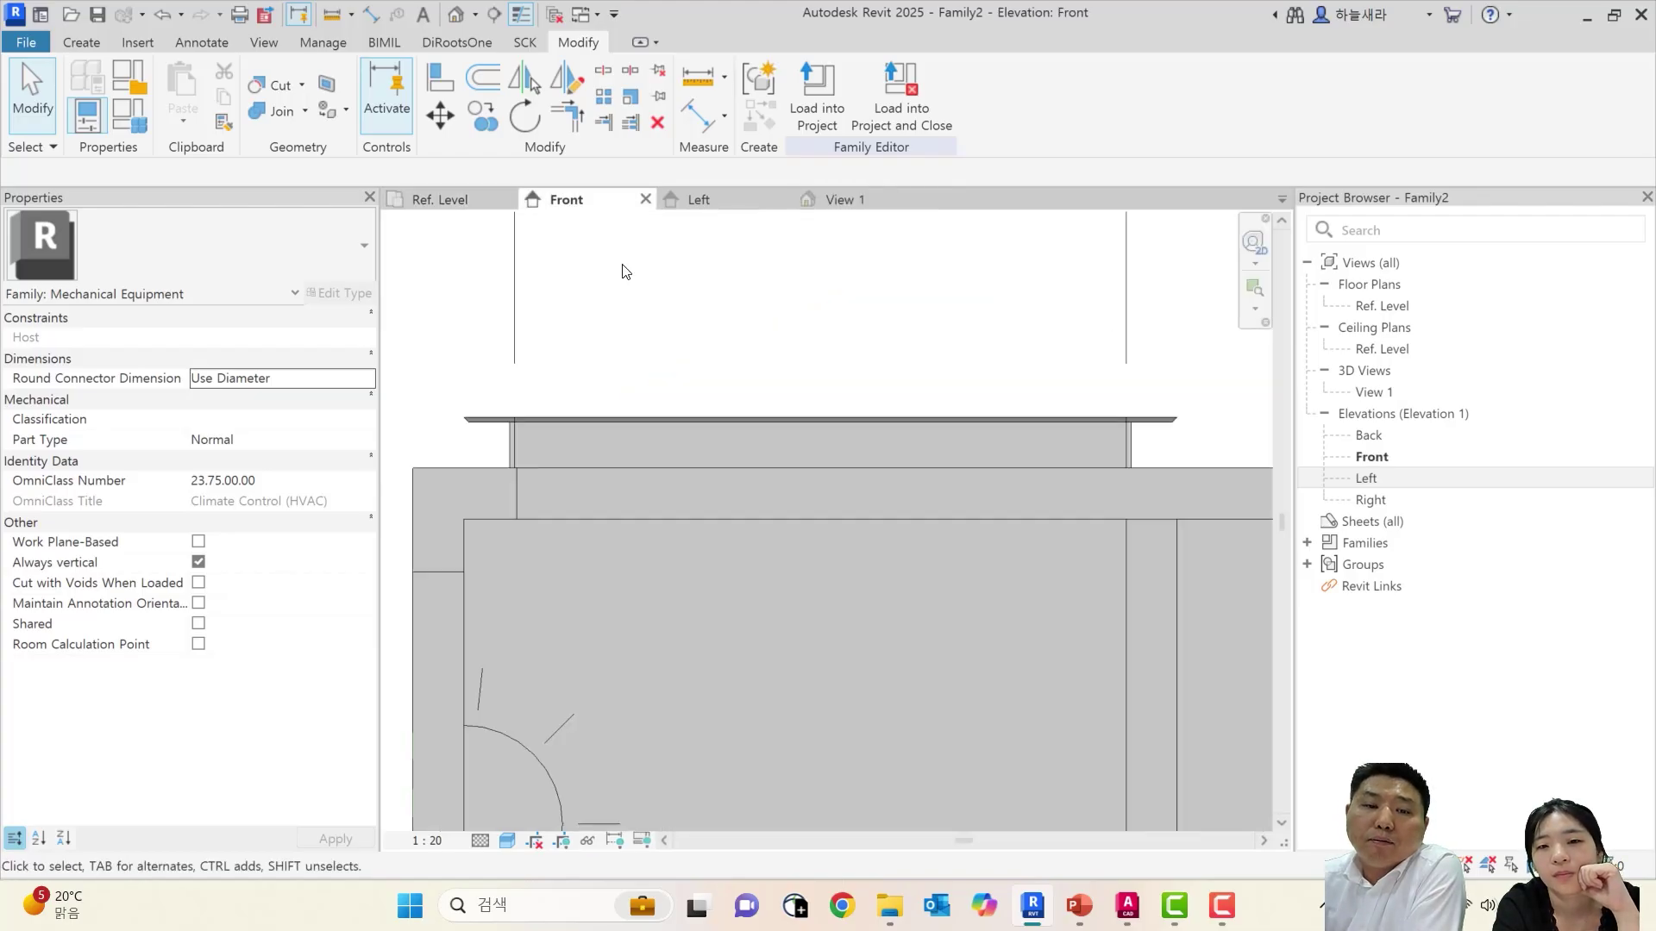
left_click(441, 199)
scroll(858, 399, "up", 5)
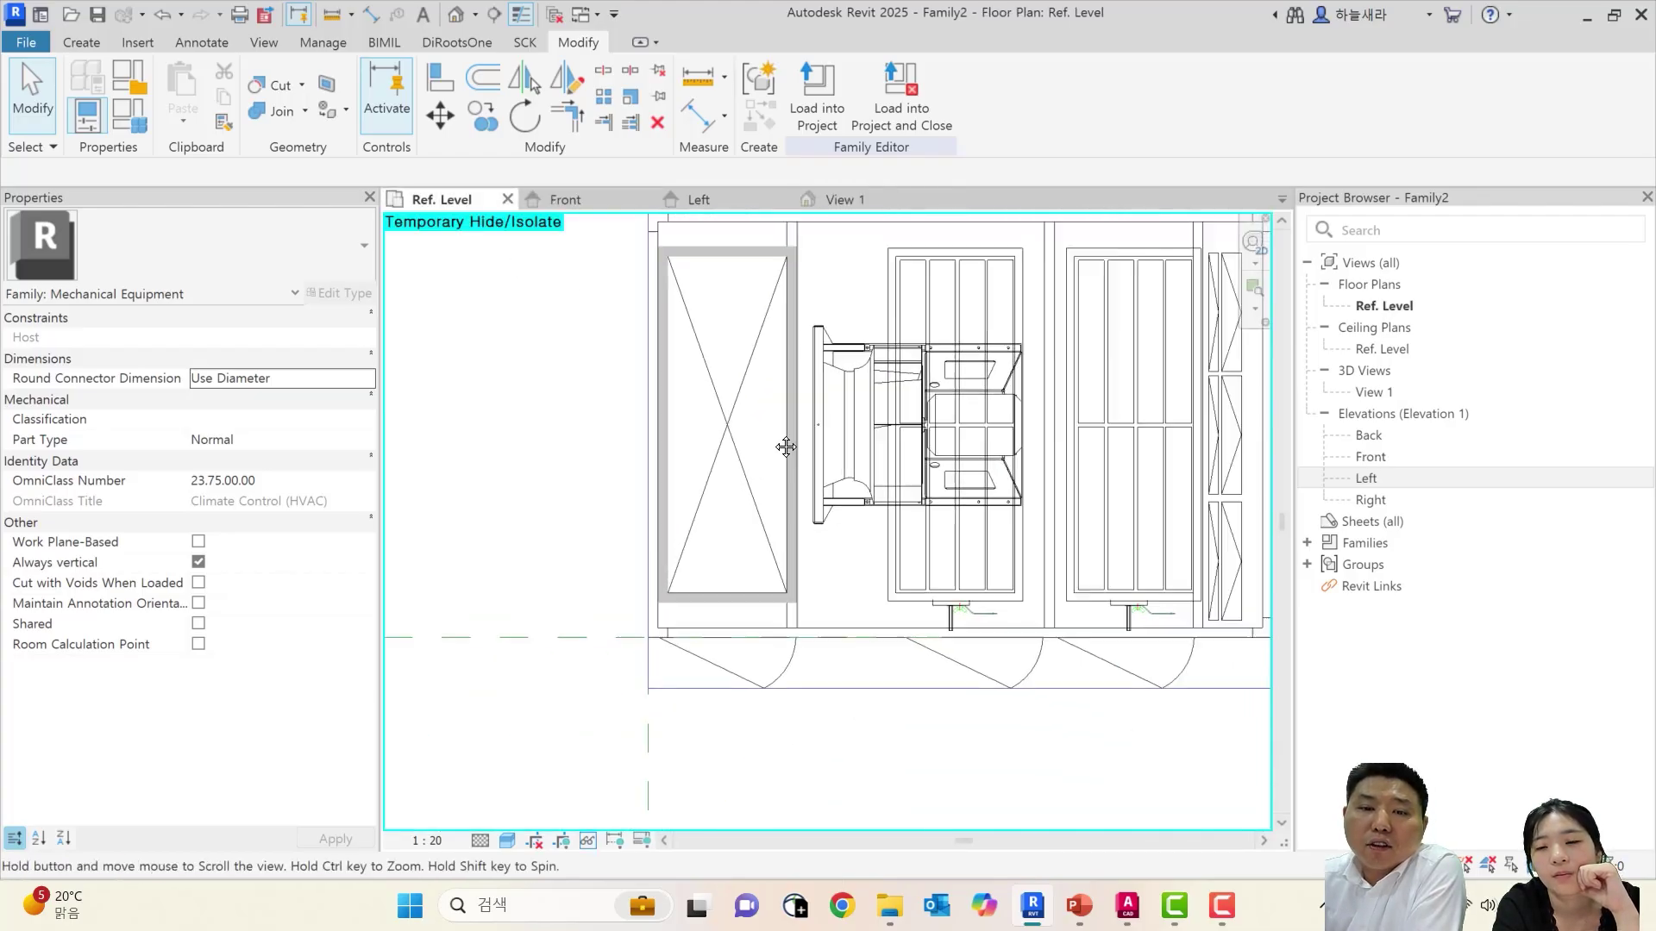
left_click(93, 41)
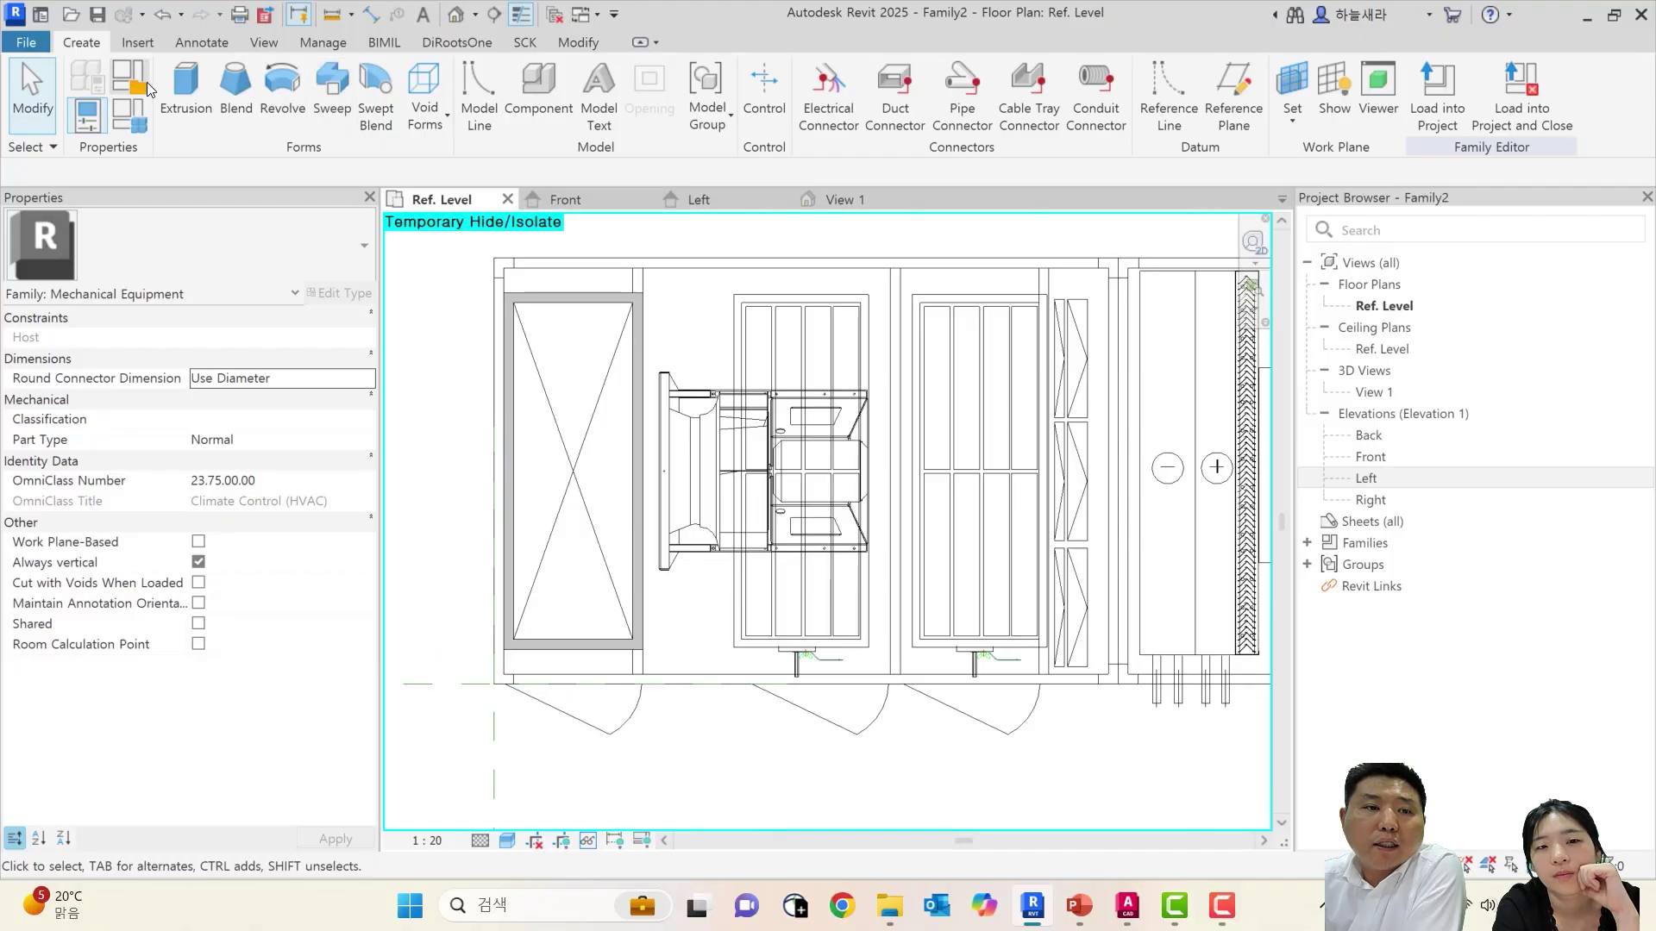
left_click(185, 91)
scroll(737, 326, "up", 2)
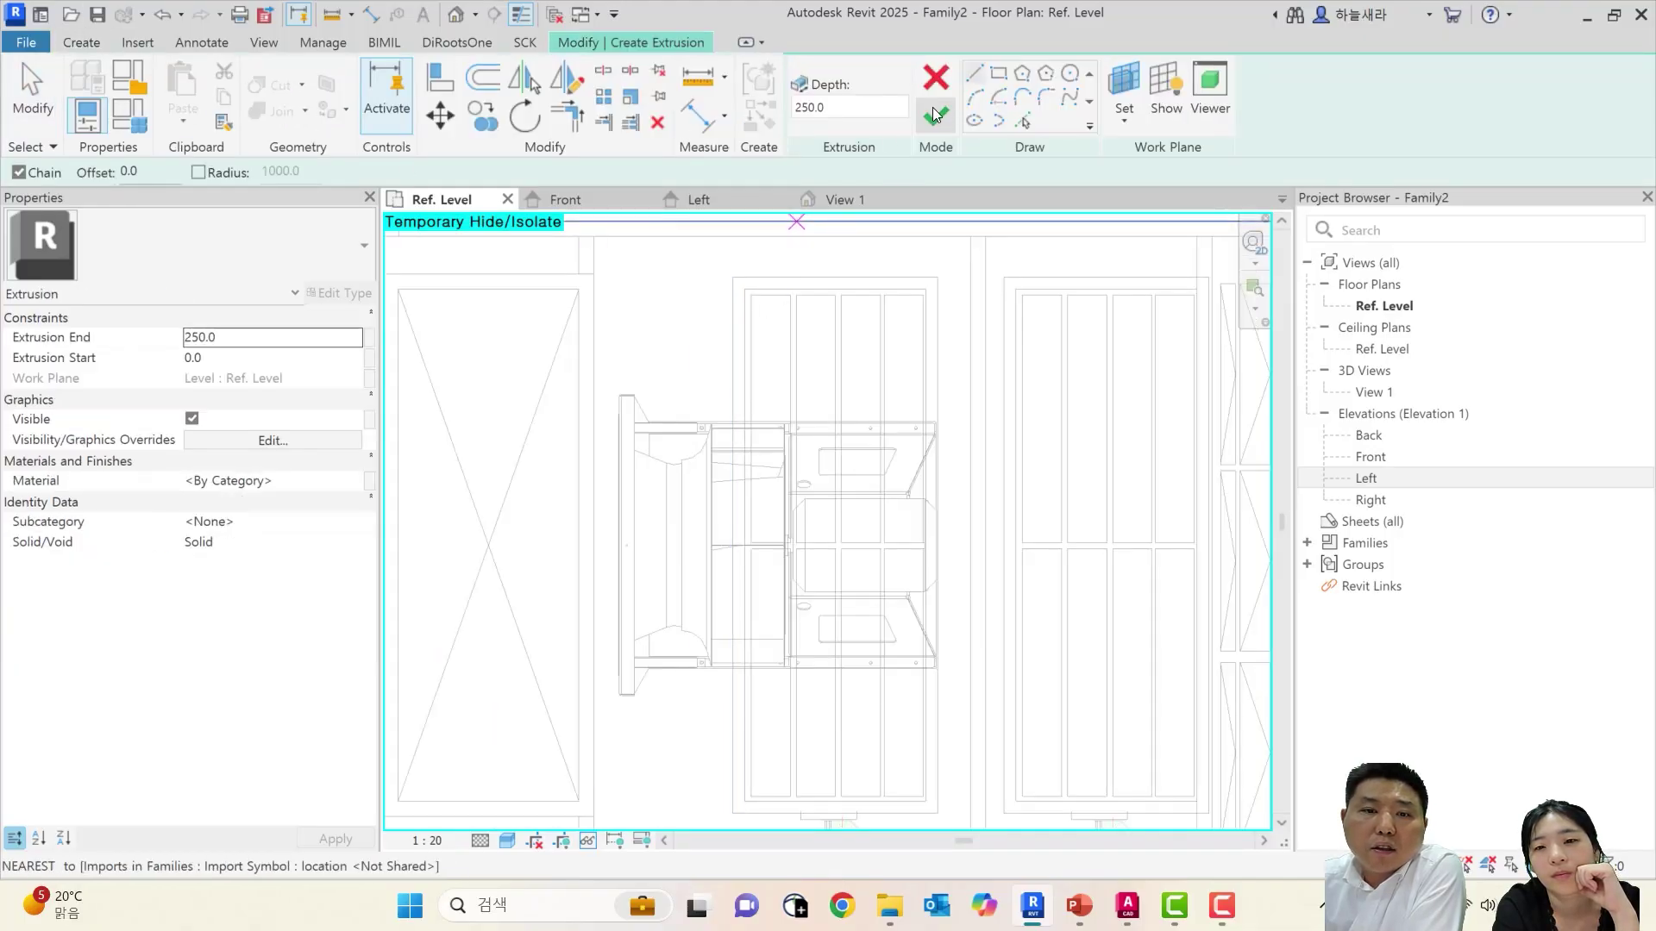
left_click(999, 74)
scroll(750, 345, "up", 3)
left_click(761, 259)
scroll(921, 448, "down", 2)
middle_click_drag(1005, 543, 988, 448)
middle_click_drag(1053, 735, 1048, 545)
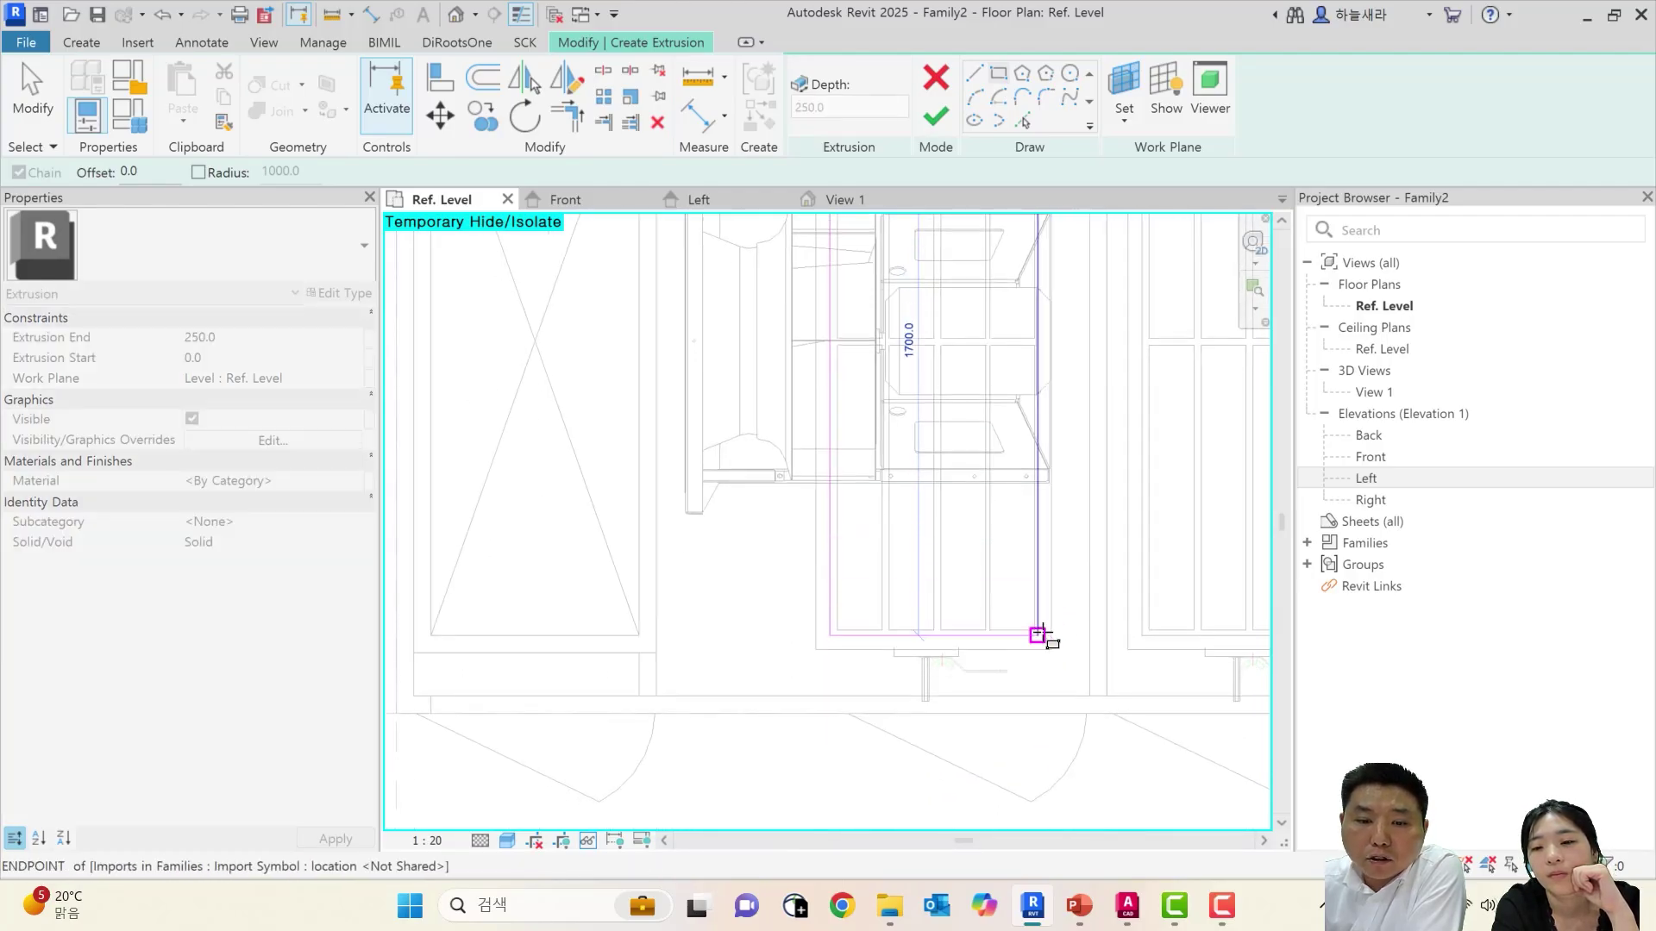
left_click(1037, 635)
left_click(936, 115)
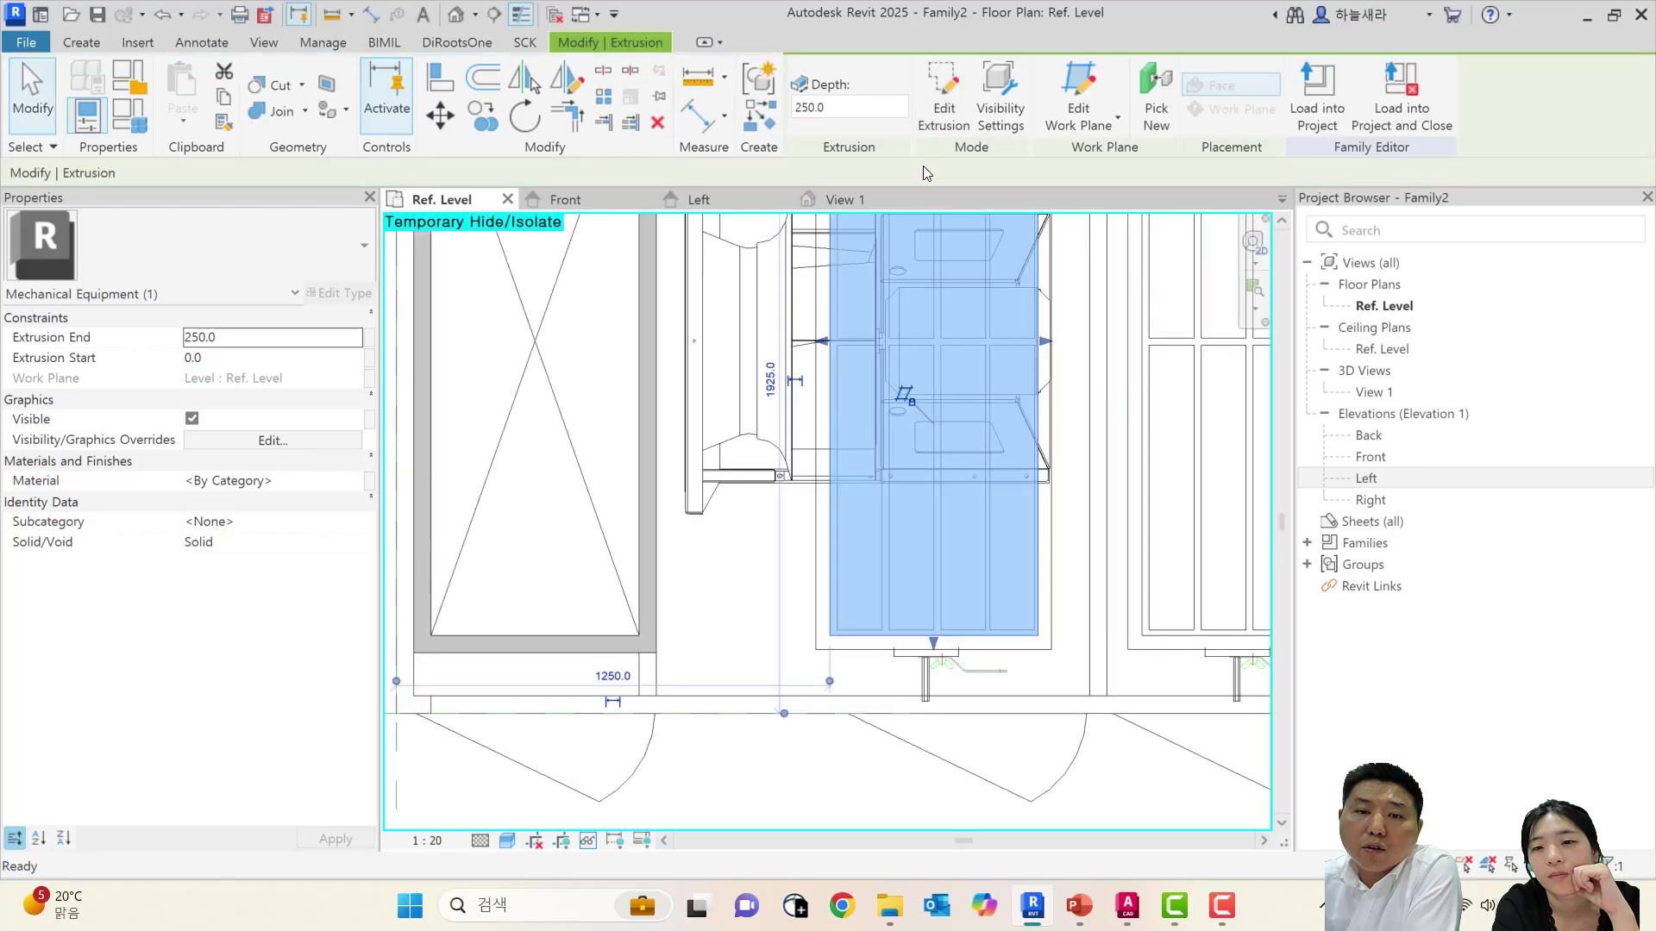
In the front elevation, stretch the damper extrusion's upper end above the casing to an Extrusion End of 2100
scroll(953, 362, "down", 3)
left_click(586, 198)
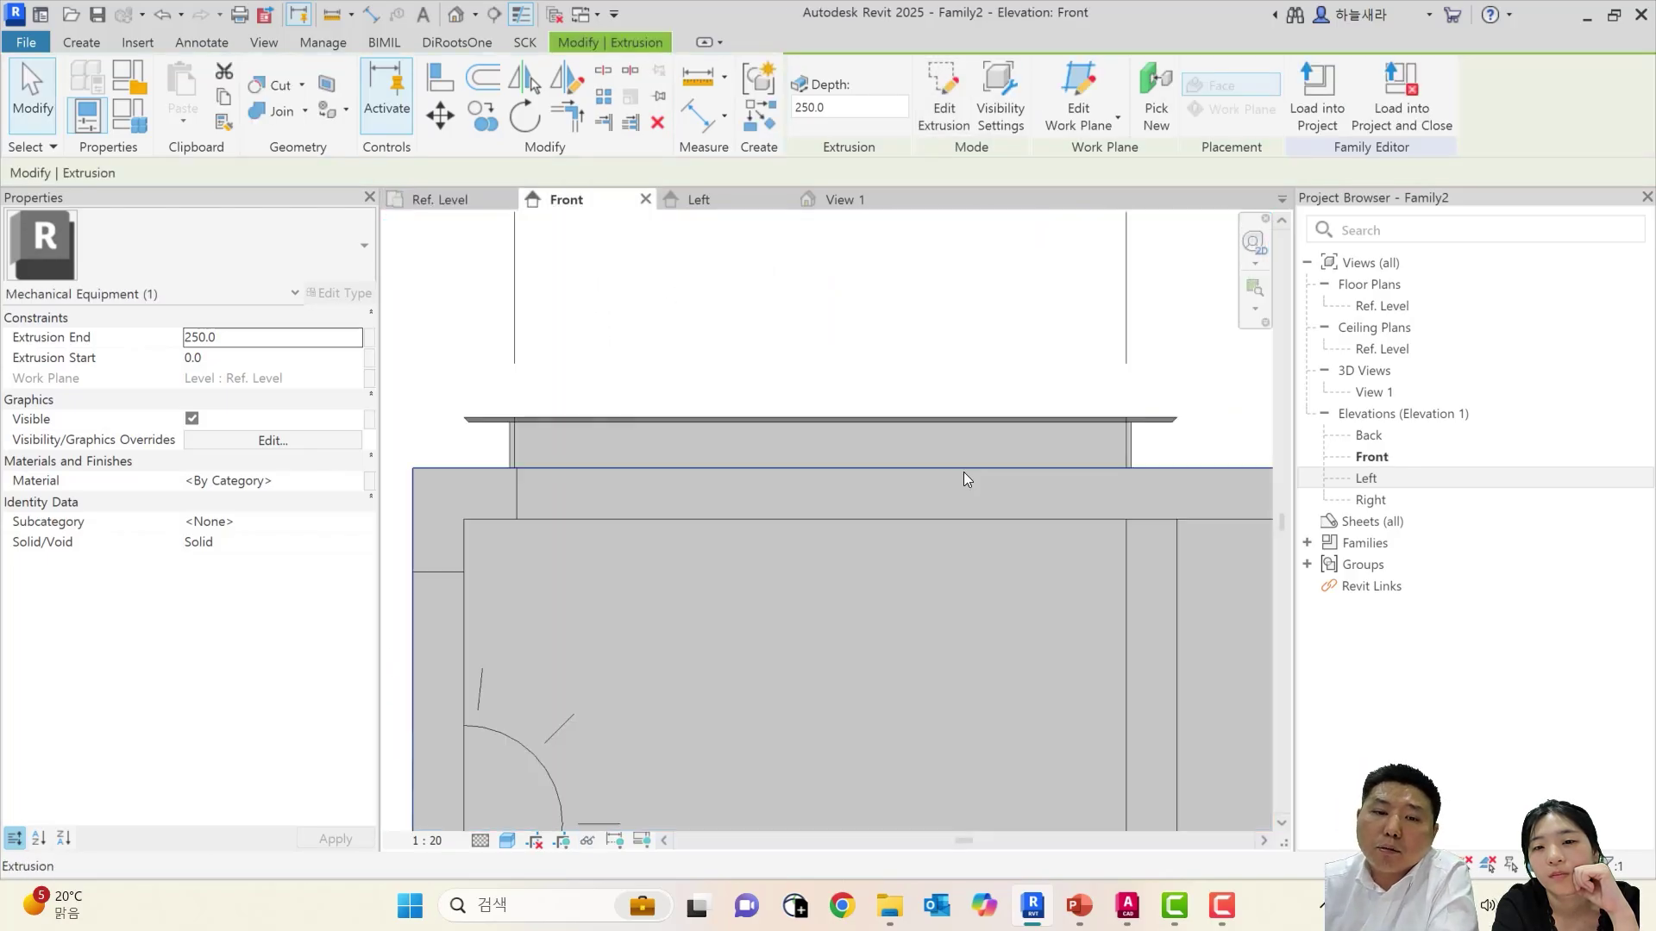
scroll(964, 472, "down", 5)
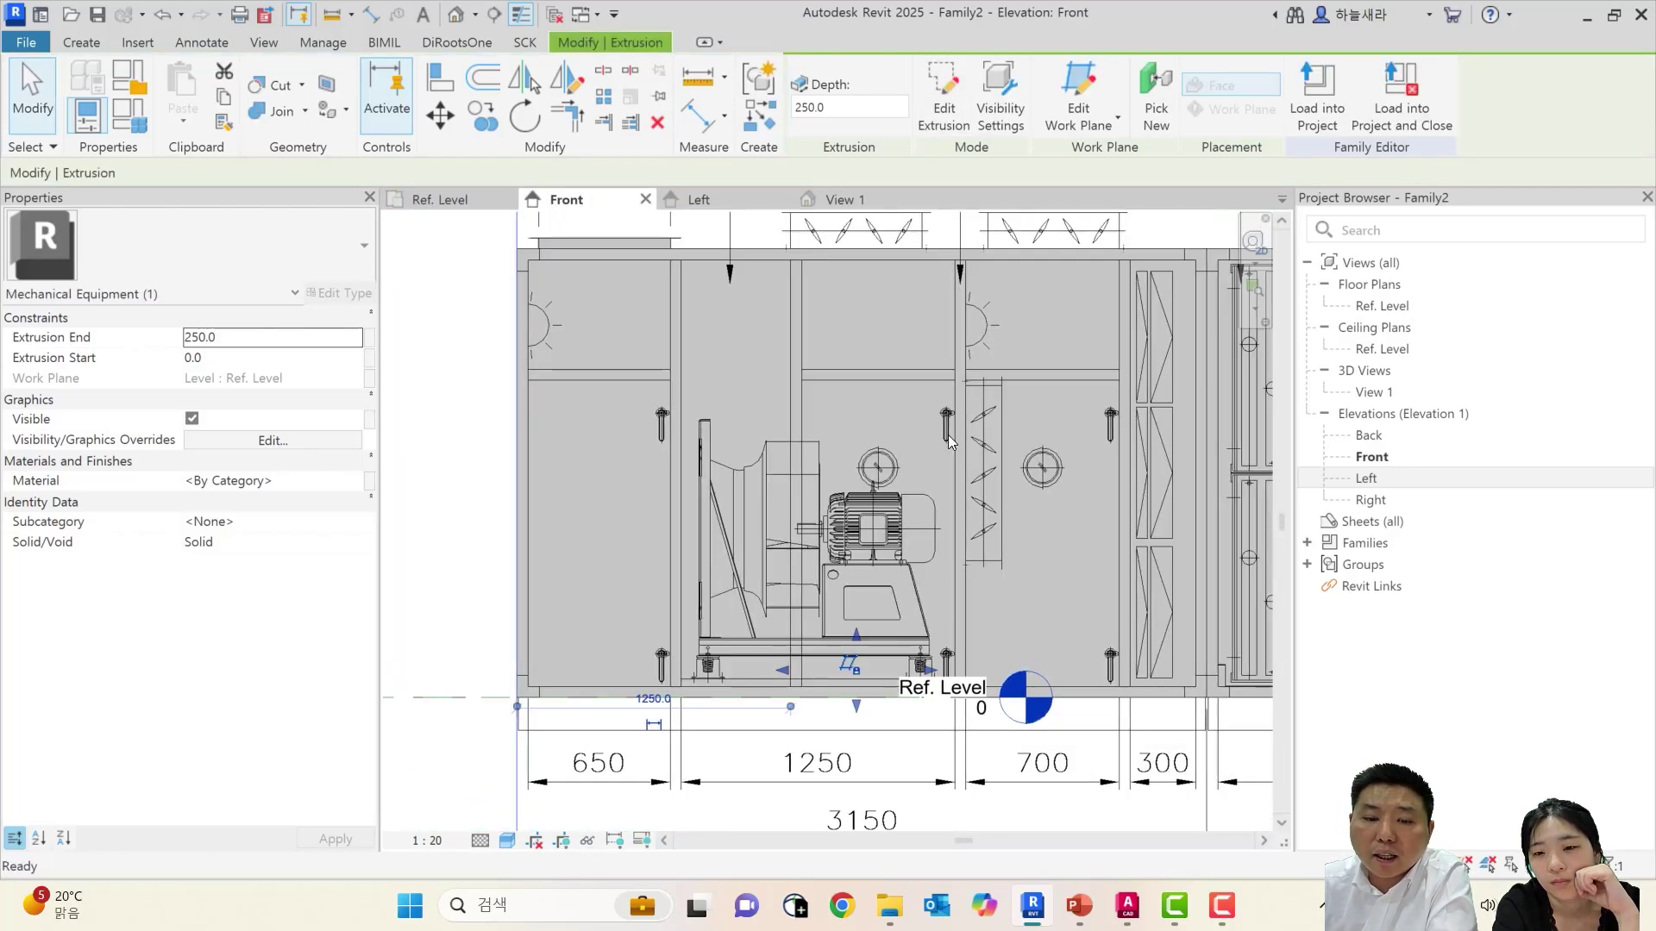
left_click_drag(861, 640, 872, 236)
middle_click_drag(684, 267, 1069, 456)
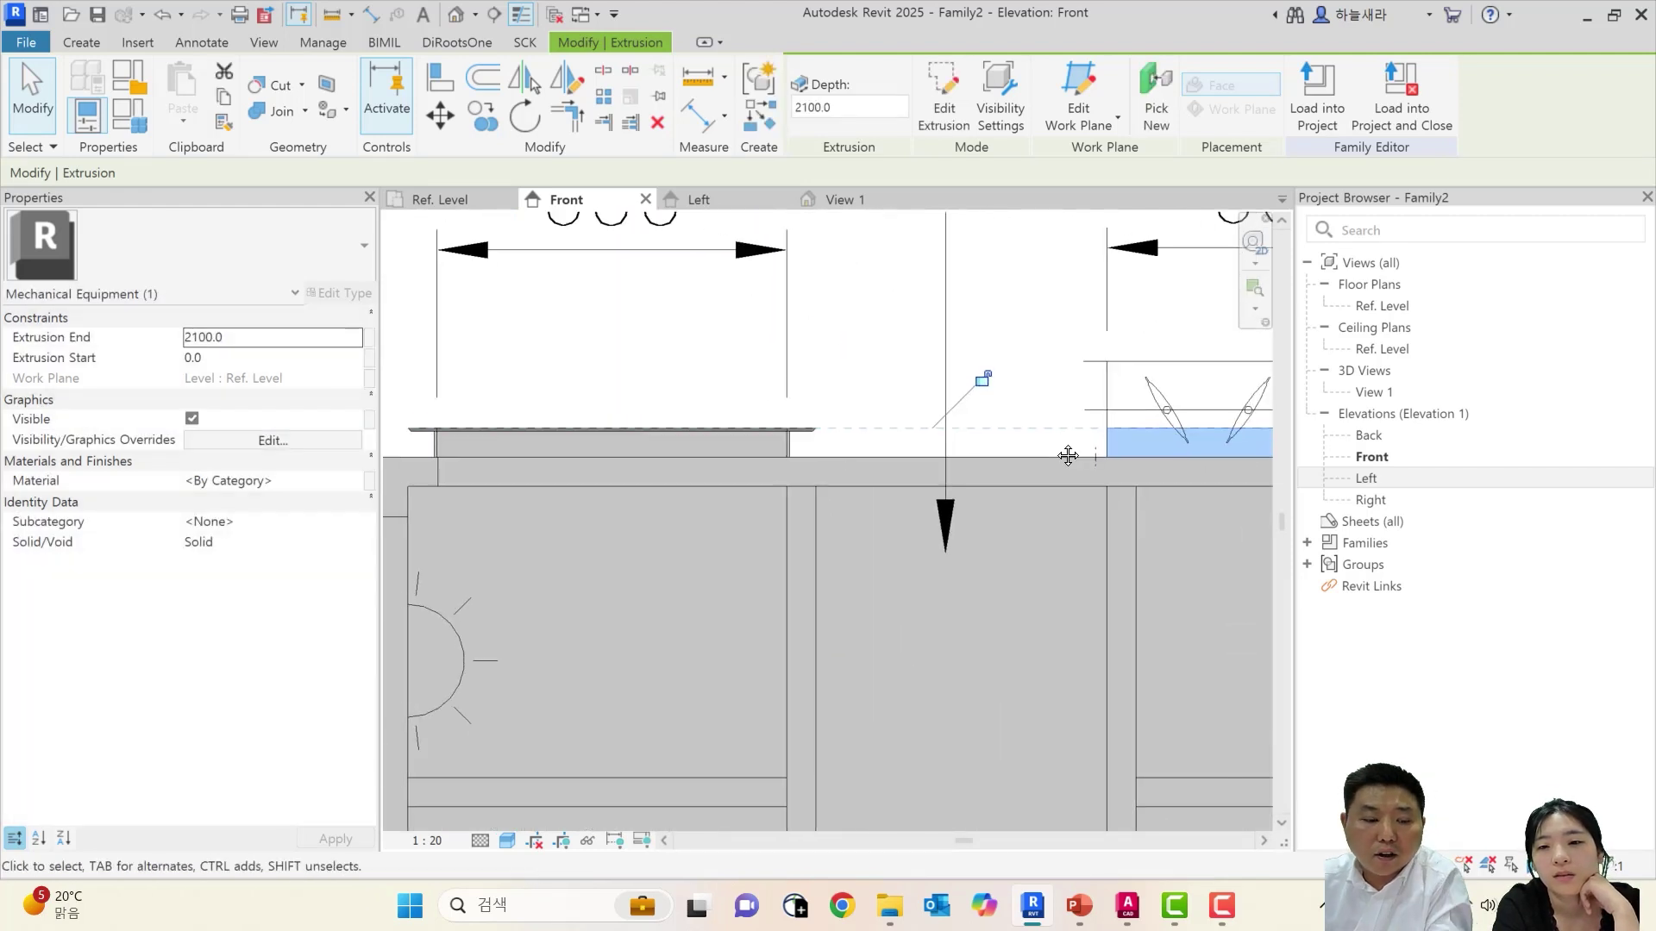
key("a")
key("l")
scroll(832, 481, "up", 5)
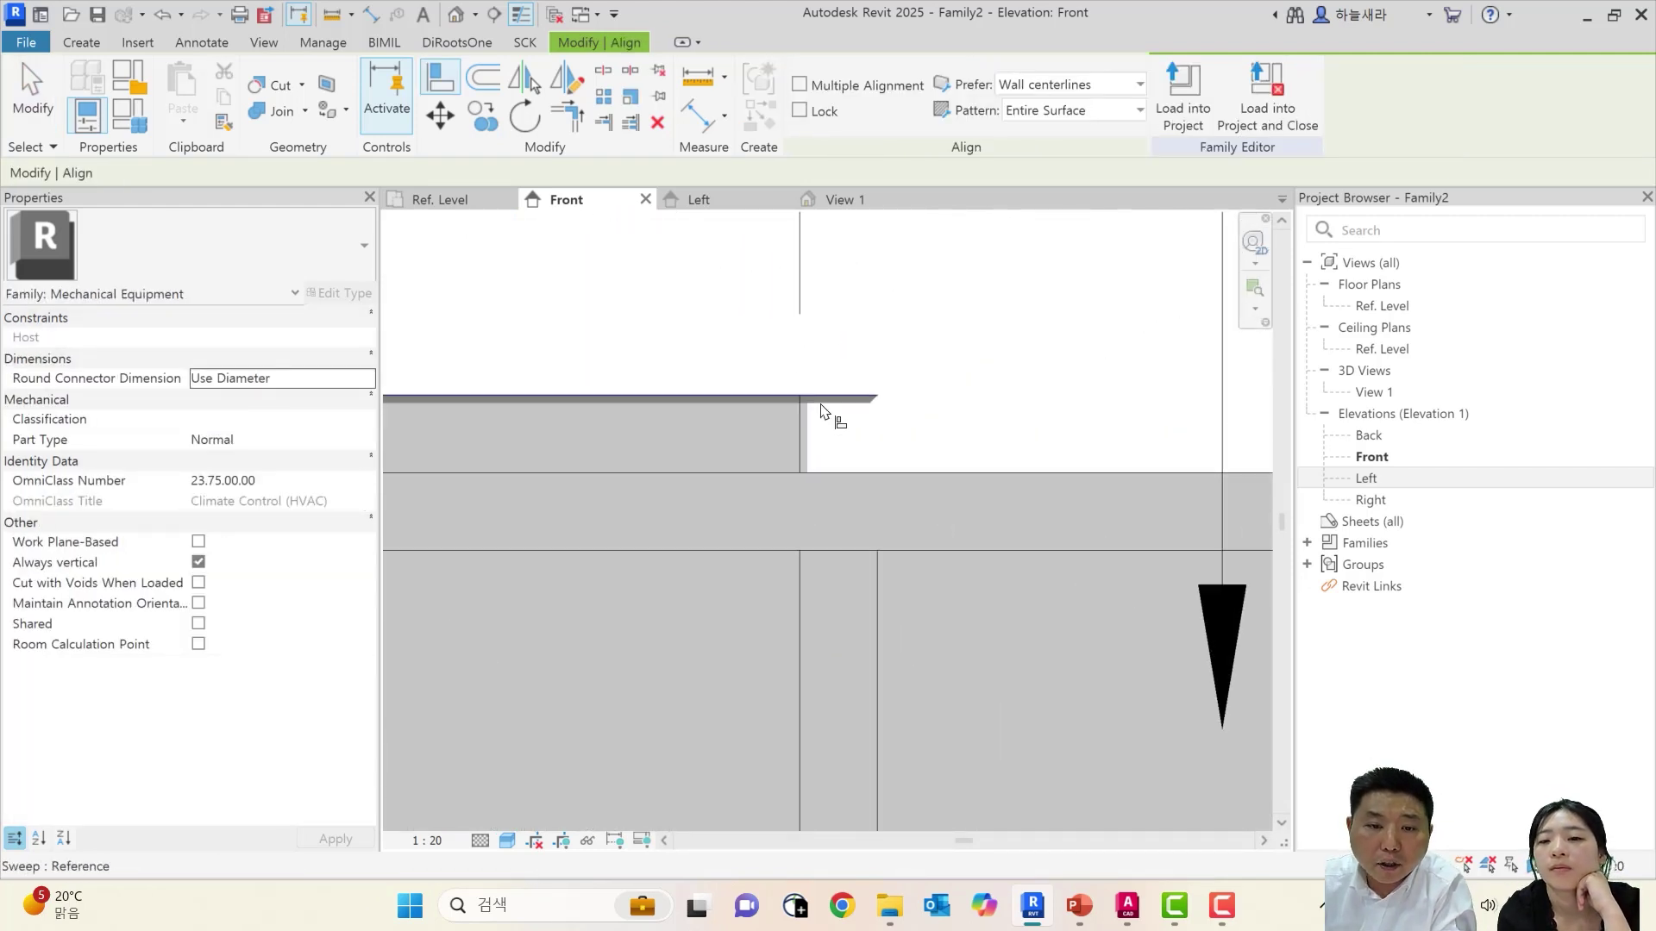
key("Escape")
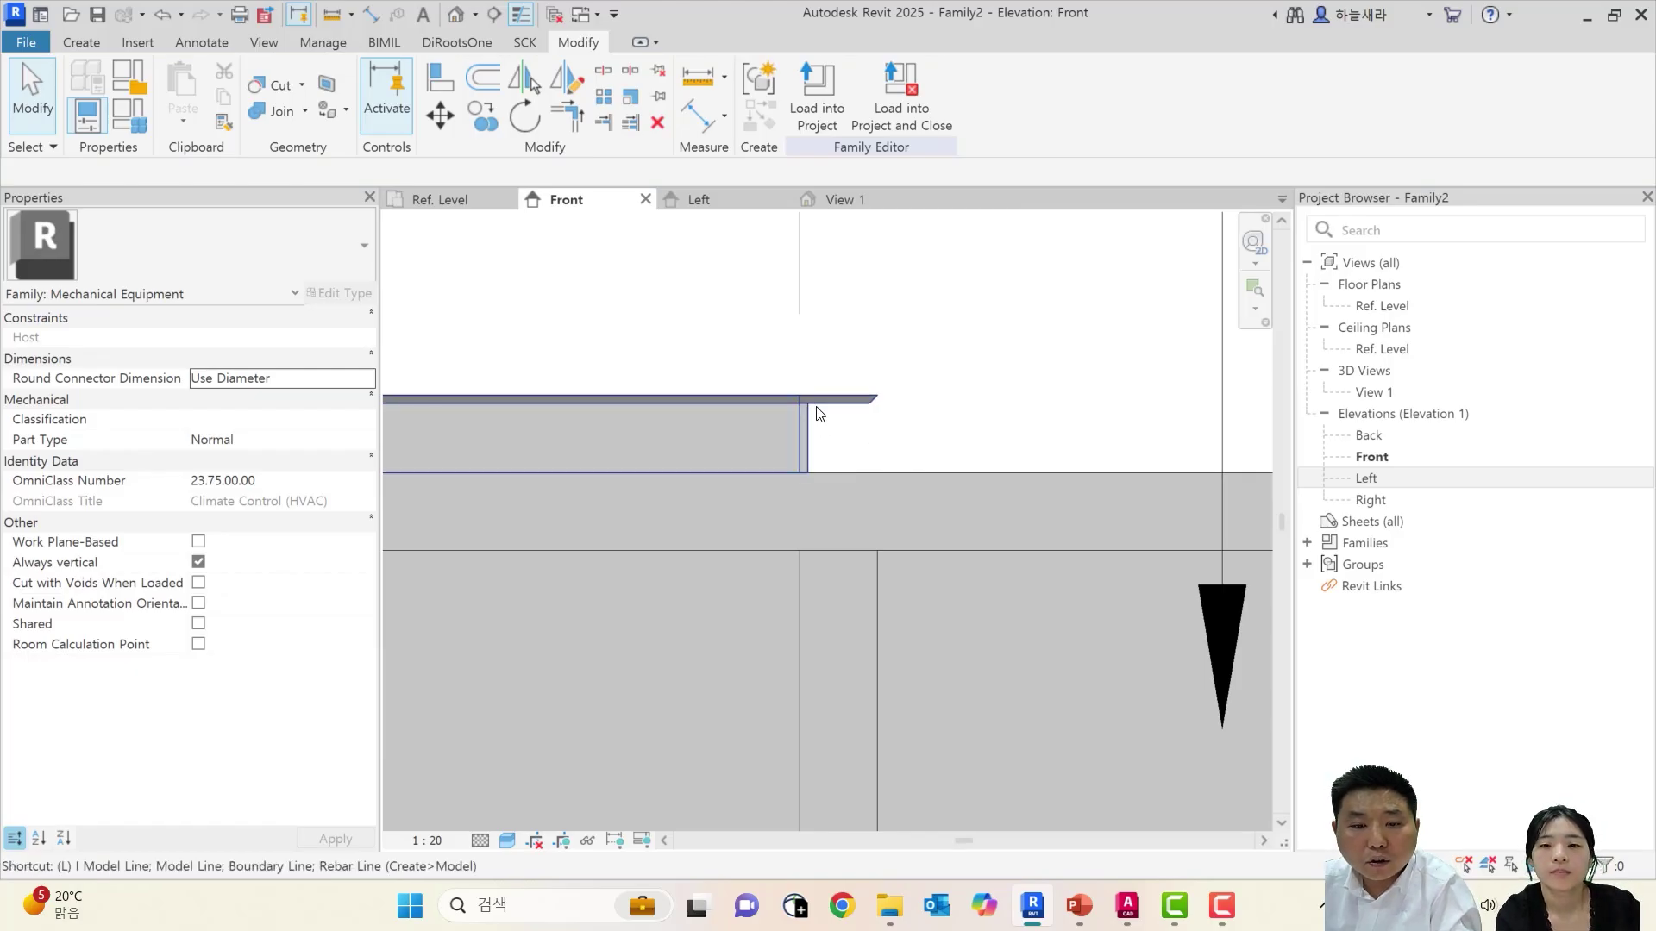
key("i")
key("Escape")
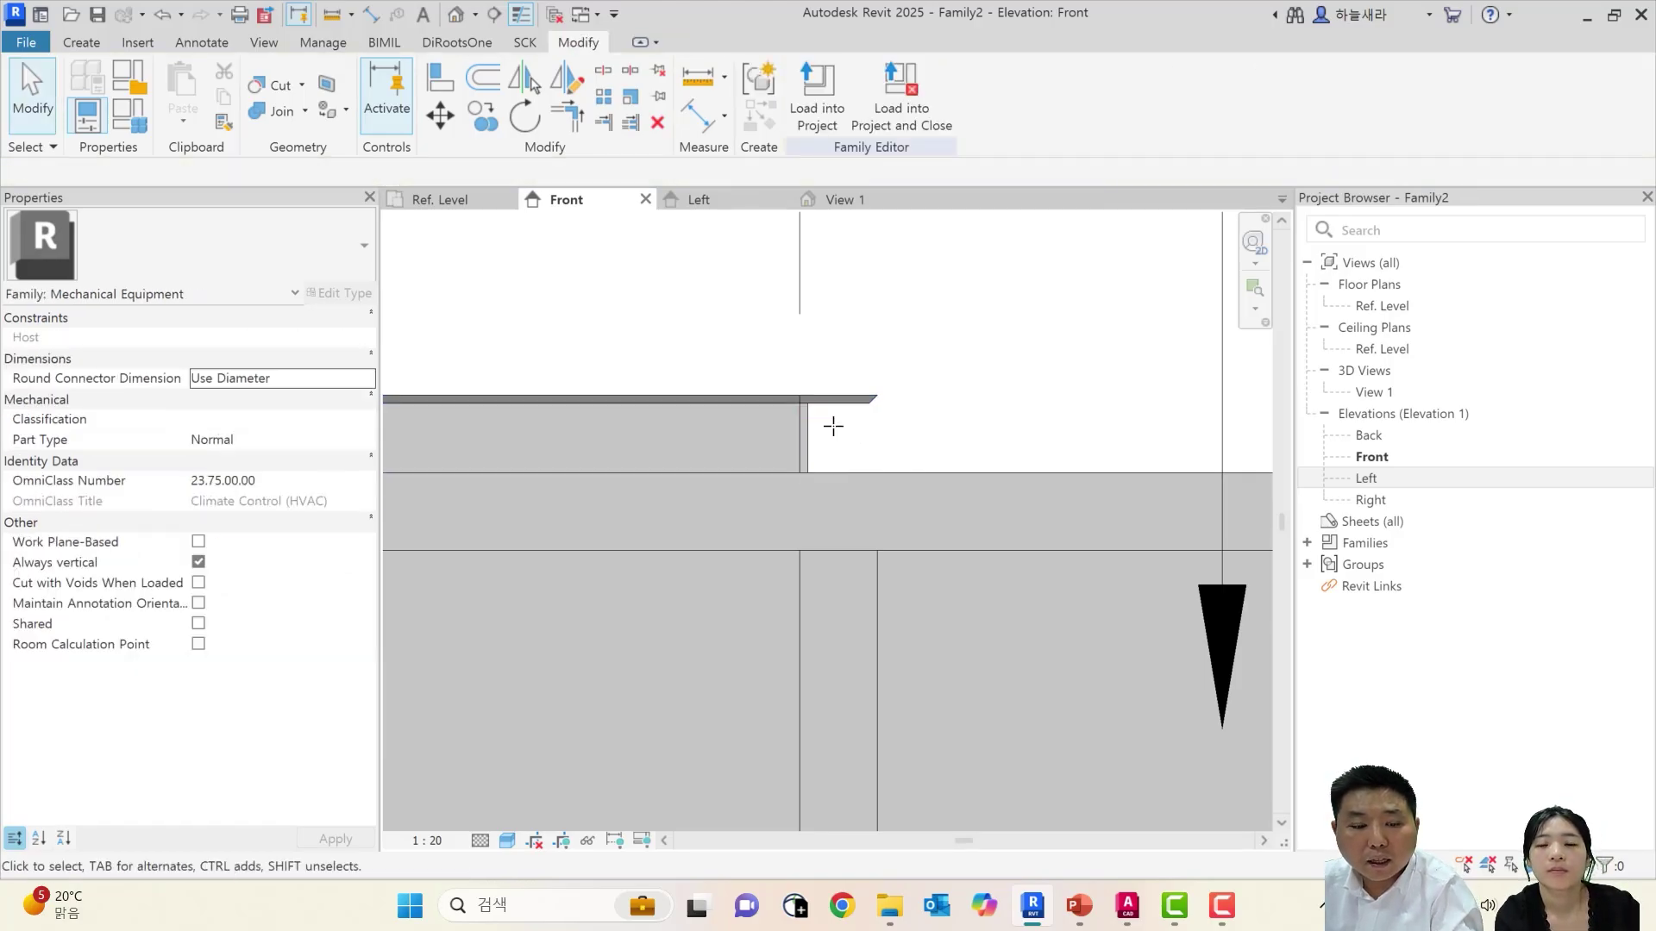
Draw a horizontal reference plane from the underside of the flange lip across to the damper extrusion
key("r")
key("p")
left_click(942, 401)
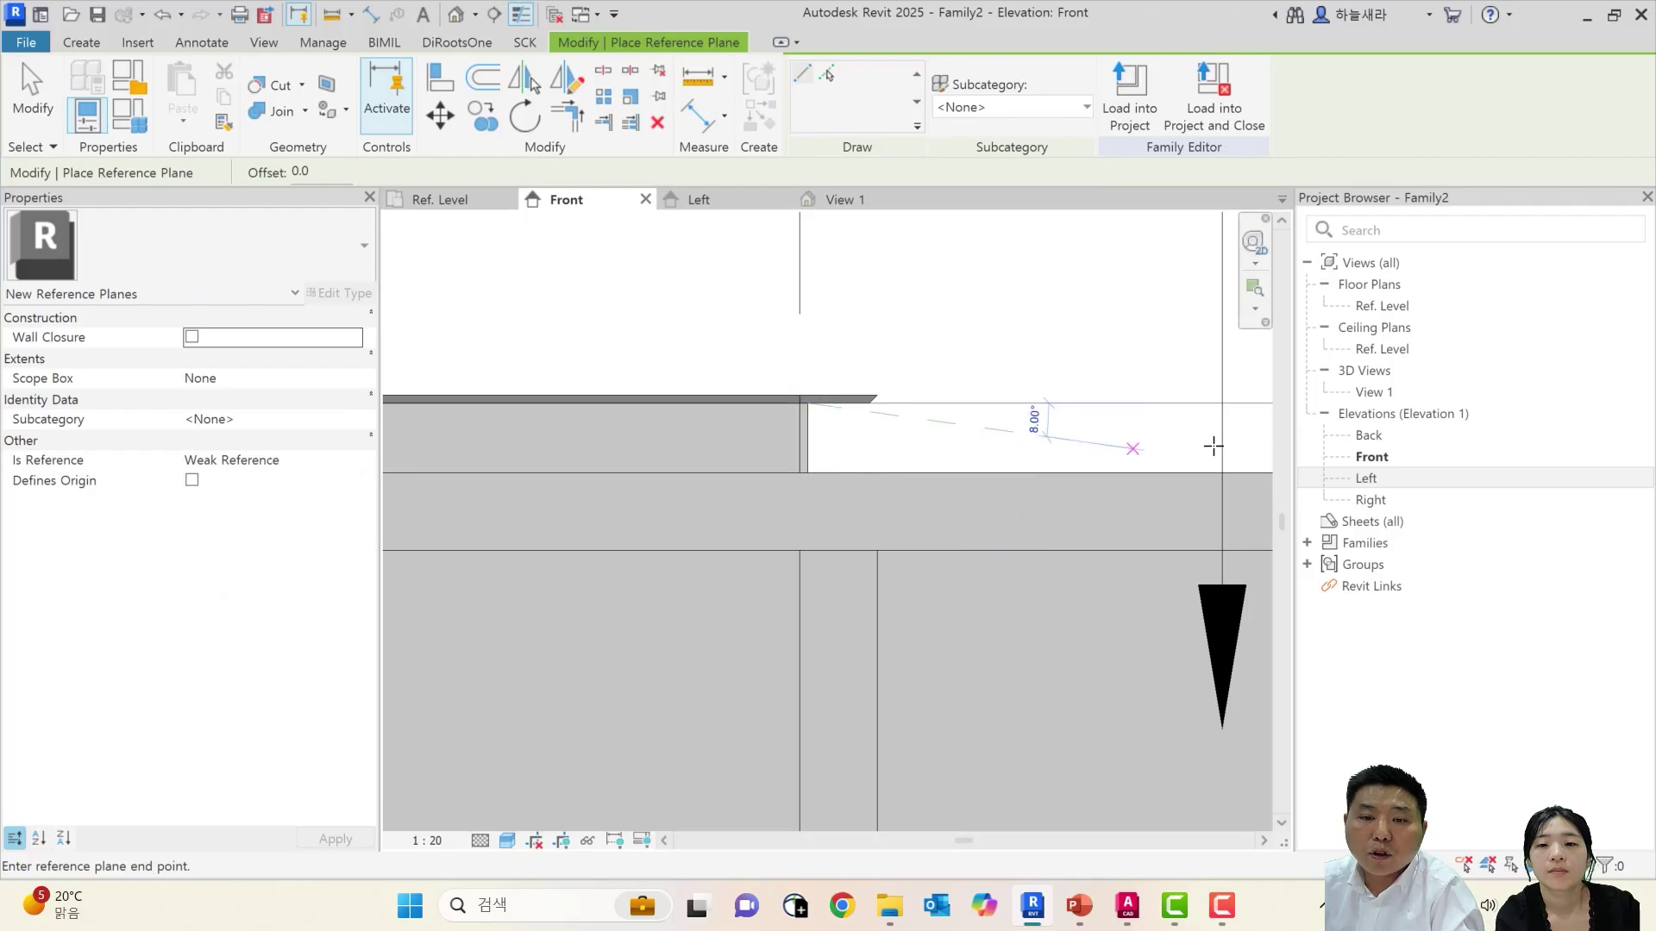
middle_click_drag(1212, 443, 534, 454)
left_click(1039, 415)
key("Escape")
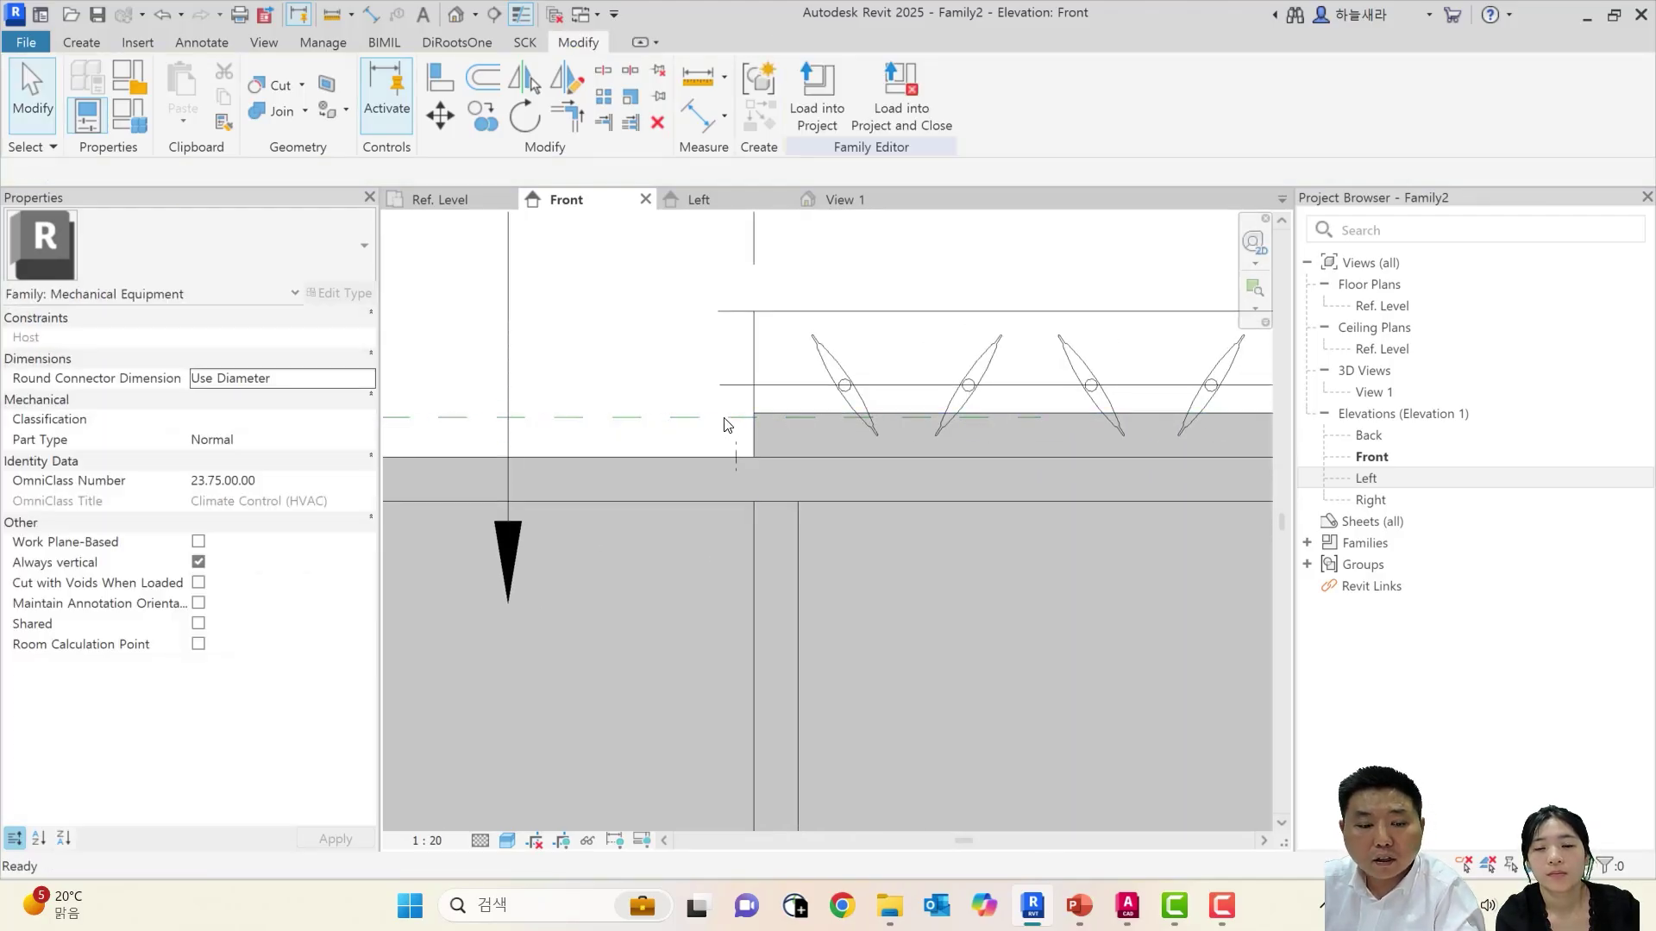
Align the damper extrusion's top edge to the new reference plane, bringing its Extrusion End to 2095
key("a")
key("l")
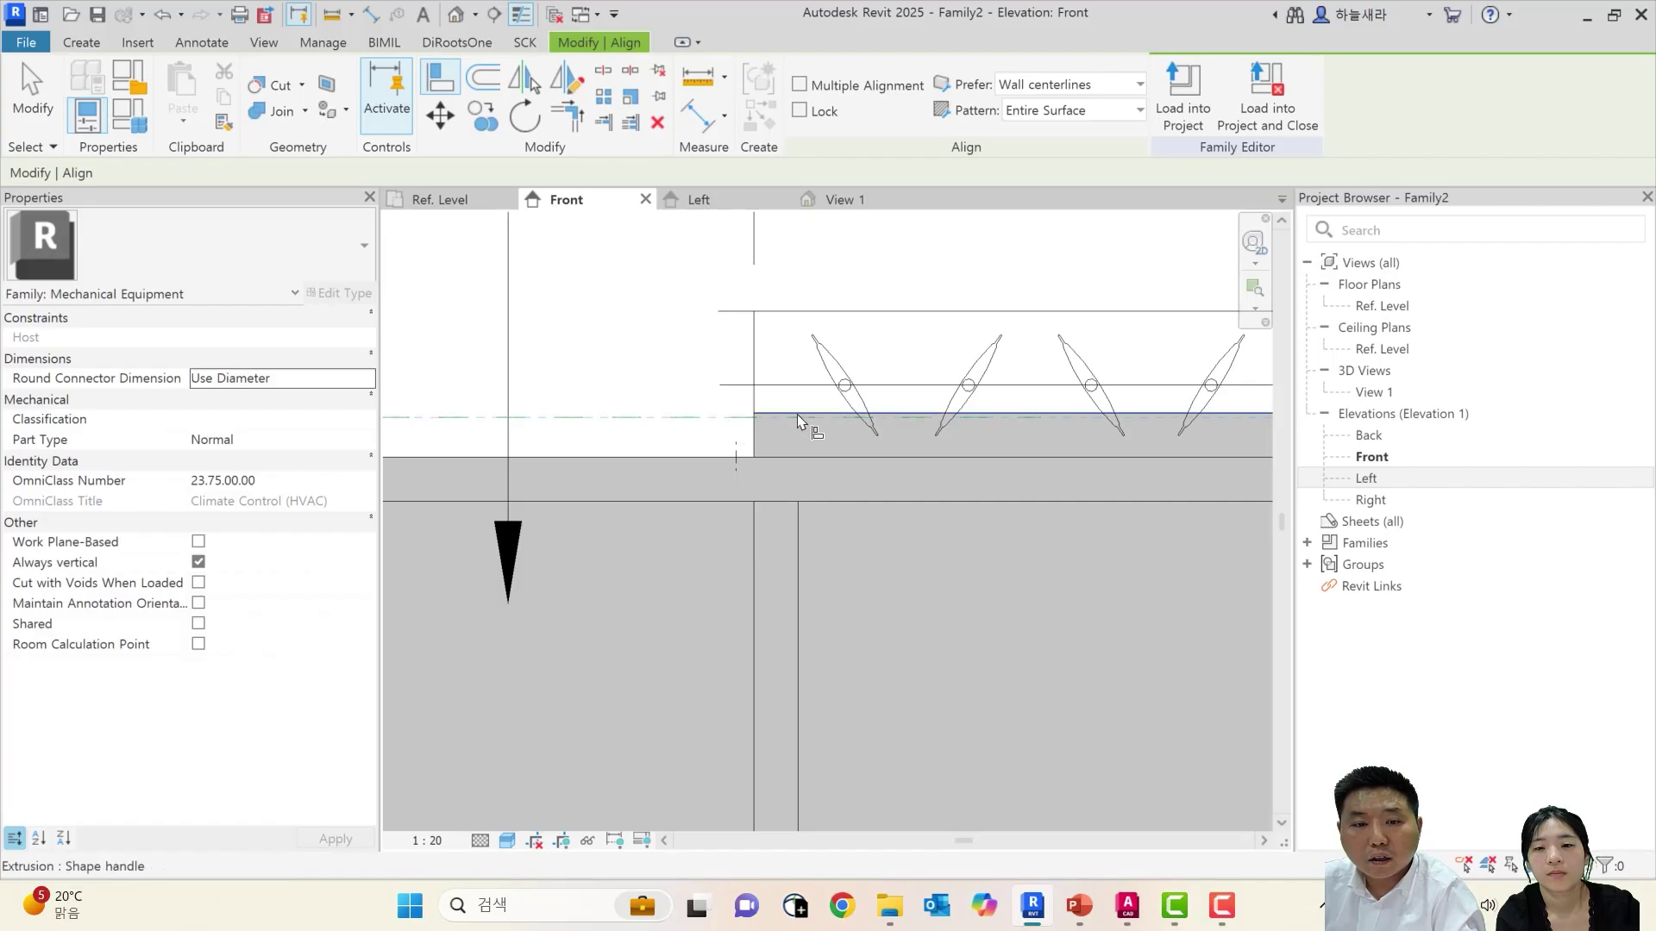
key("Escape")
scroll(801, 410, "down", 3)
scroll(918, 401, "down", 1)
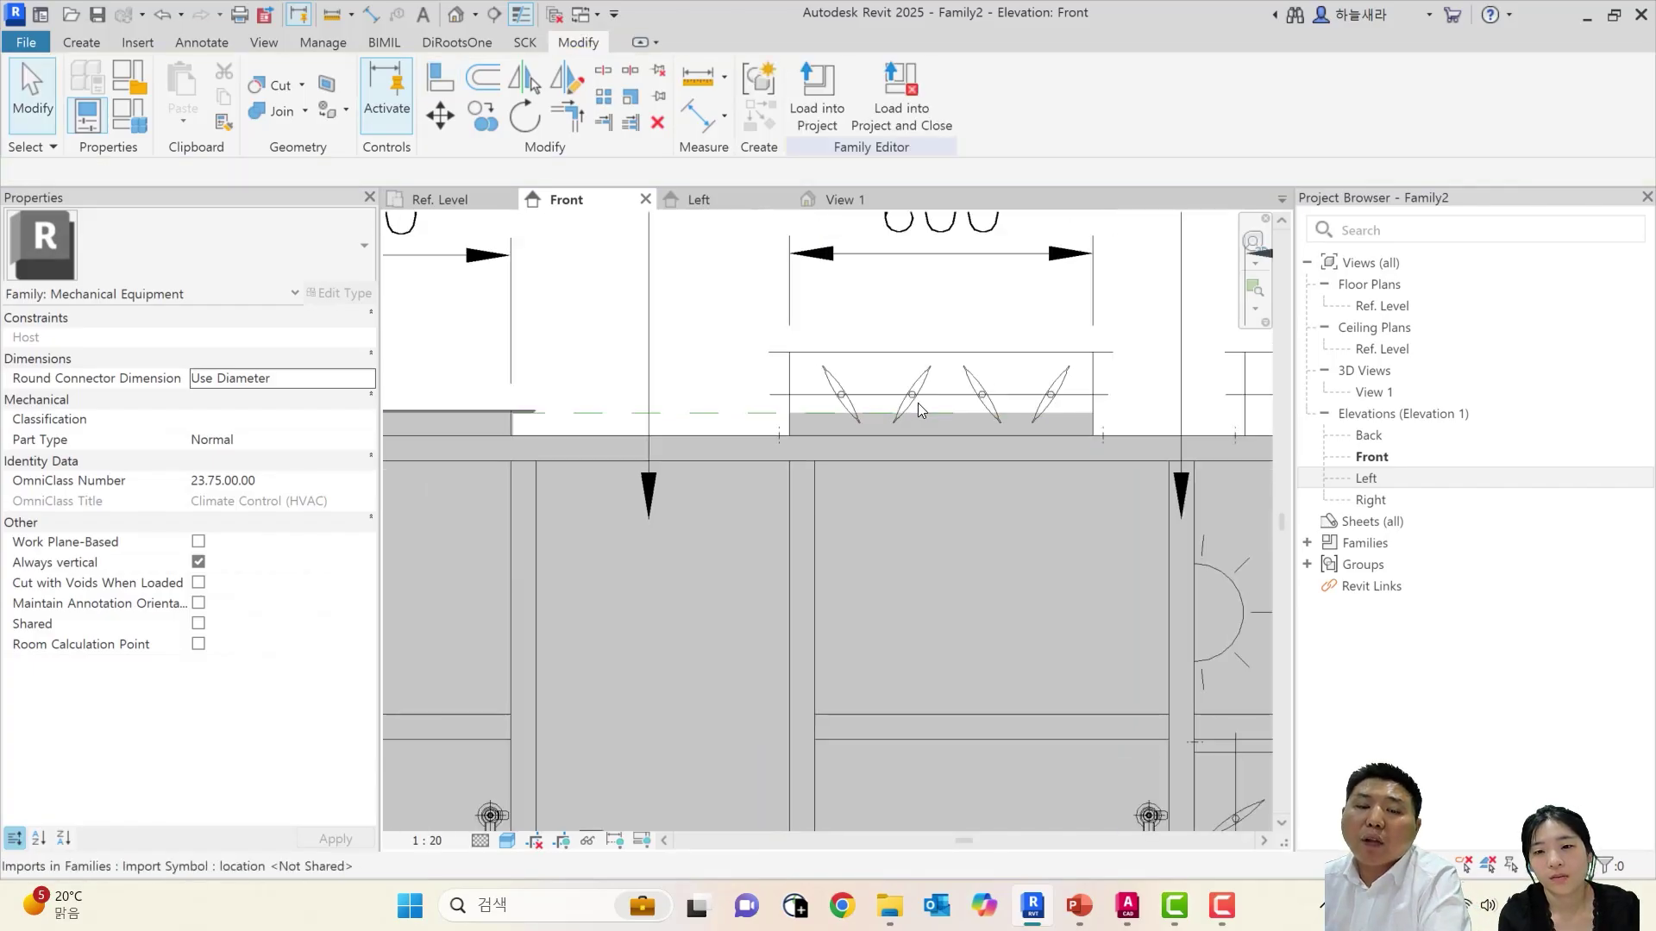
scroll(788, 360, "up", 2)
scroll(936, 393, "down", 1)
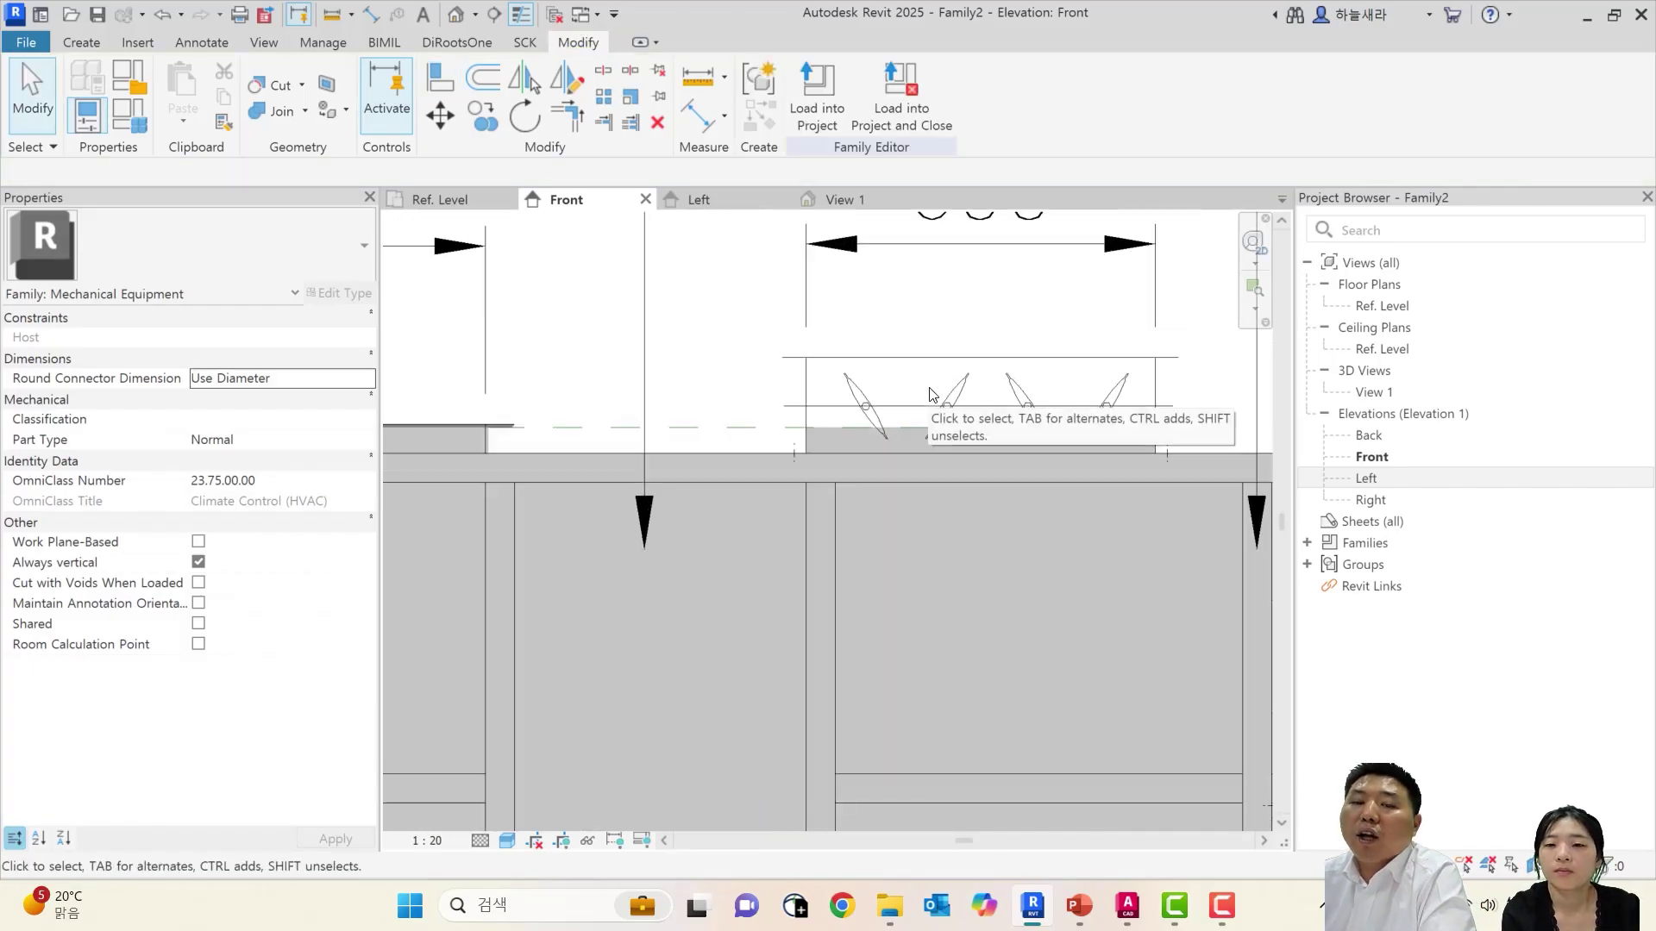
scroll(992, 457, "down", 1)
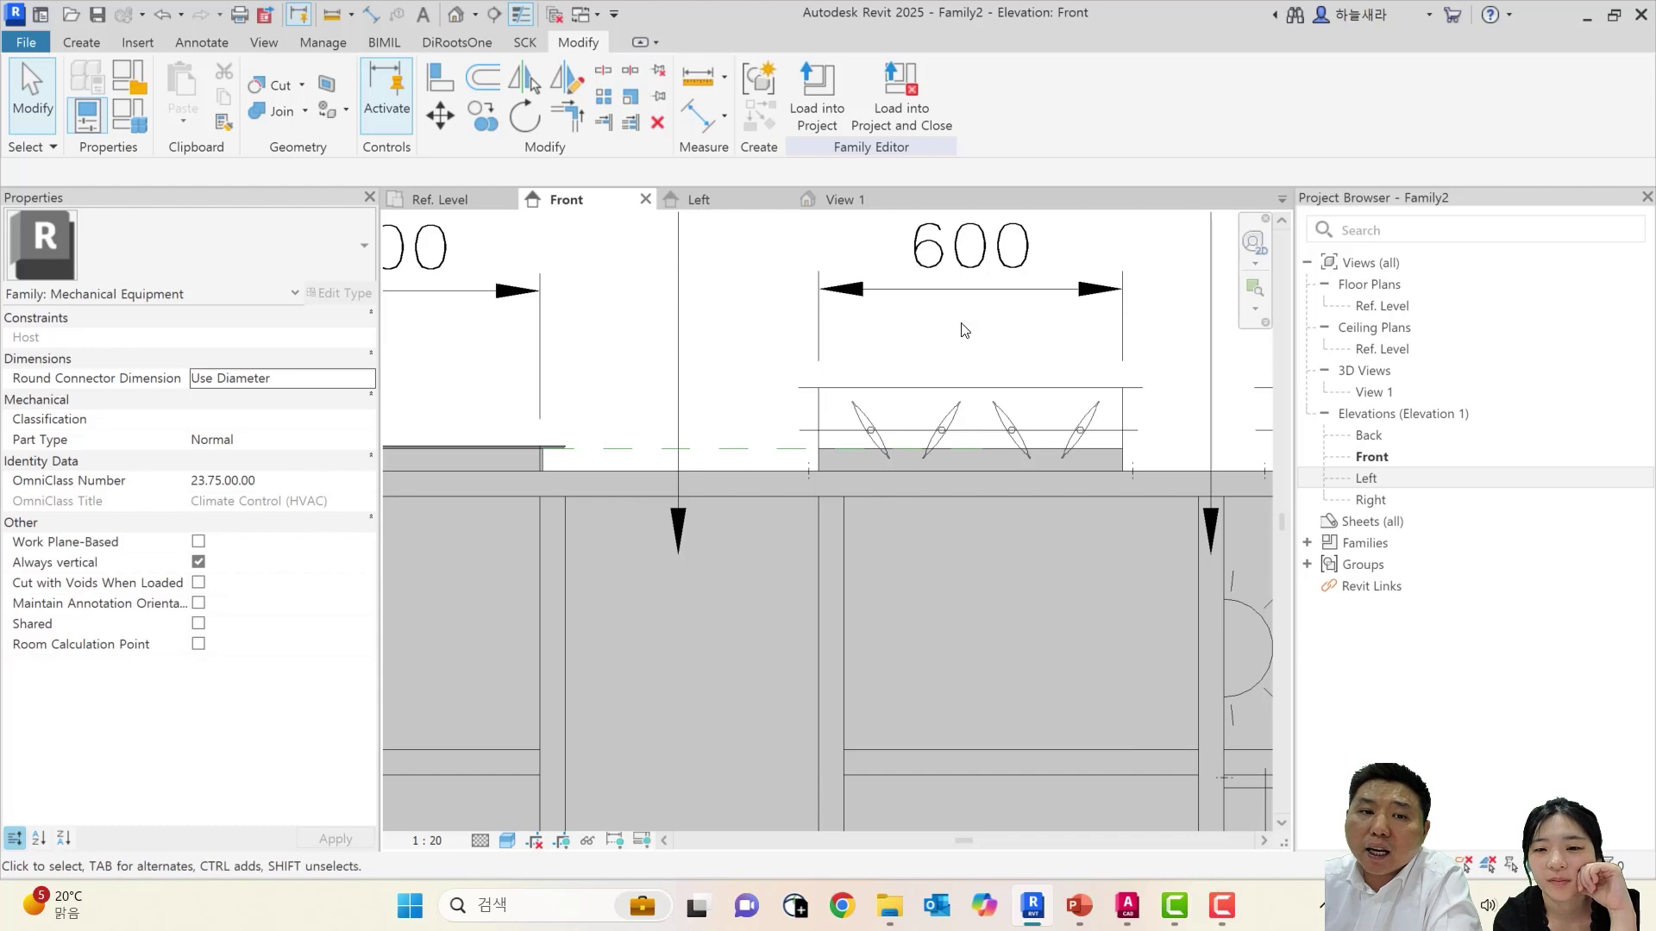
Stretch the damper extrusion's top edge up to the upper line of the damper drawing, at 2215
left_click(882, 463)
scroll(889, 472, "down", 3)
middle_click_drag(890, 471, 946, 500)
scroll(950, 376, "up", 2)
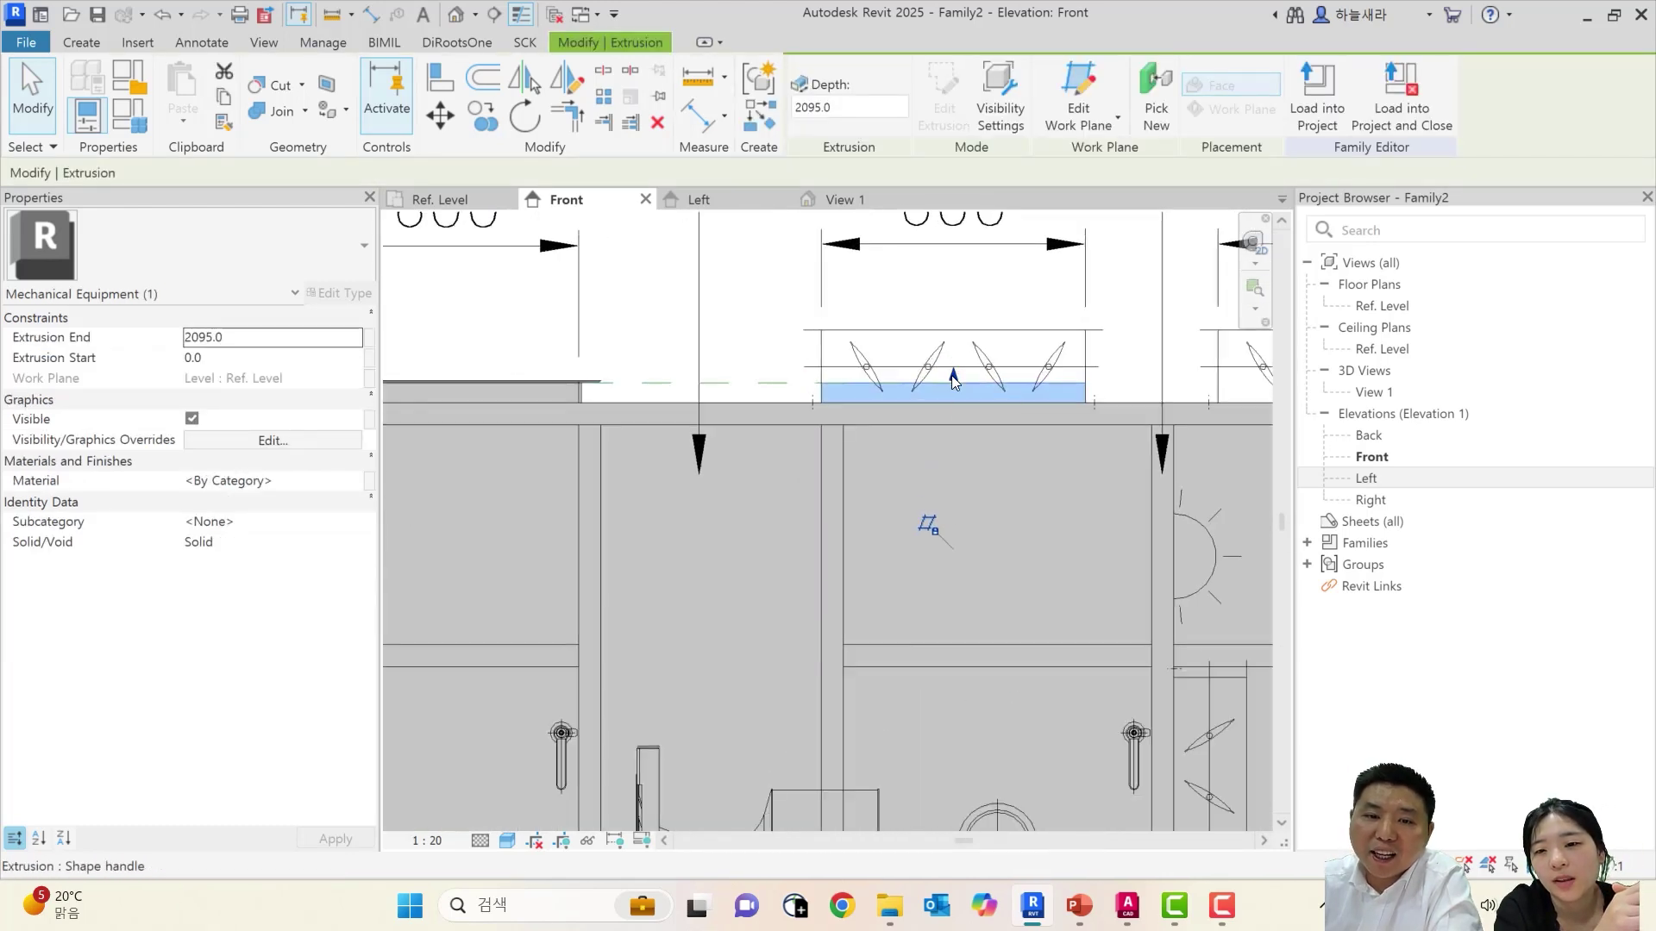
left_click_drag(950, 375, 963, 342)
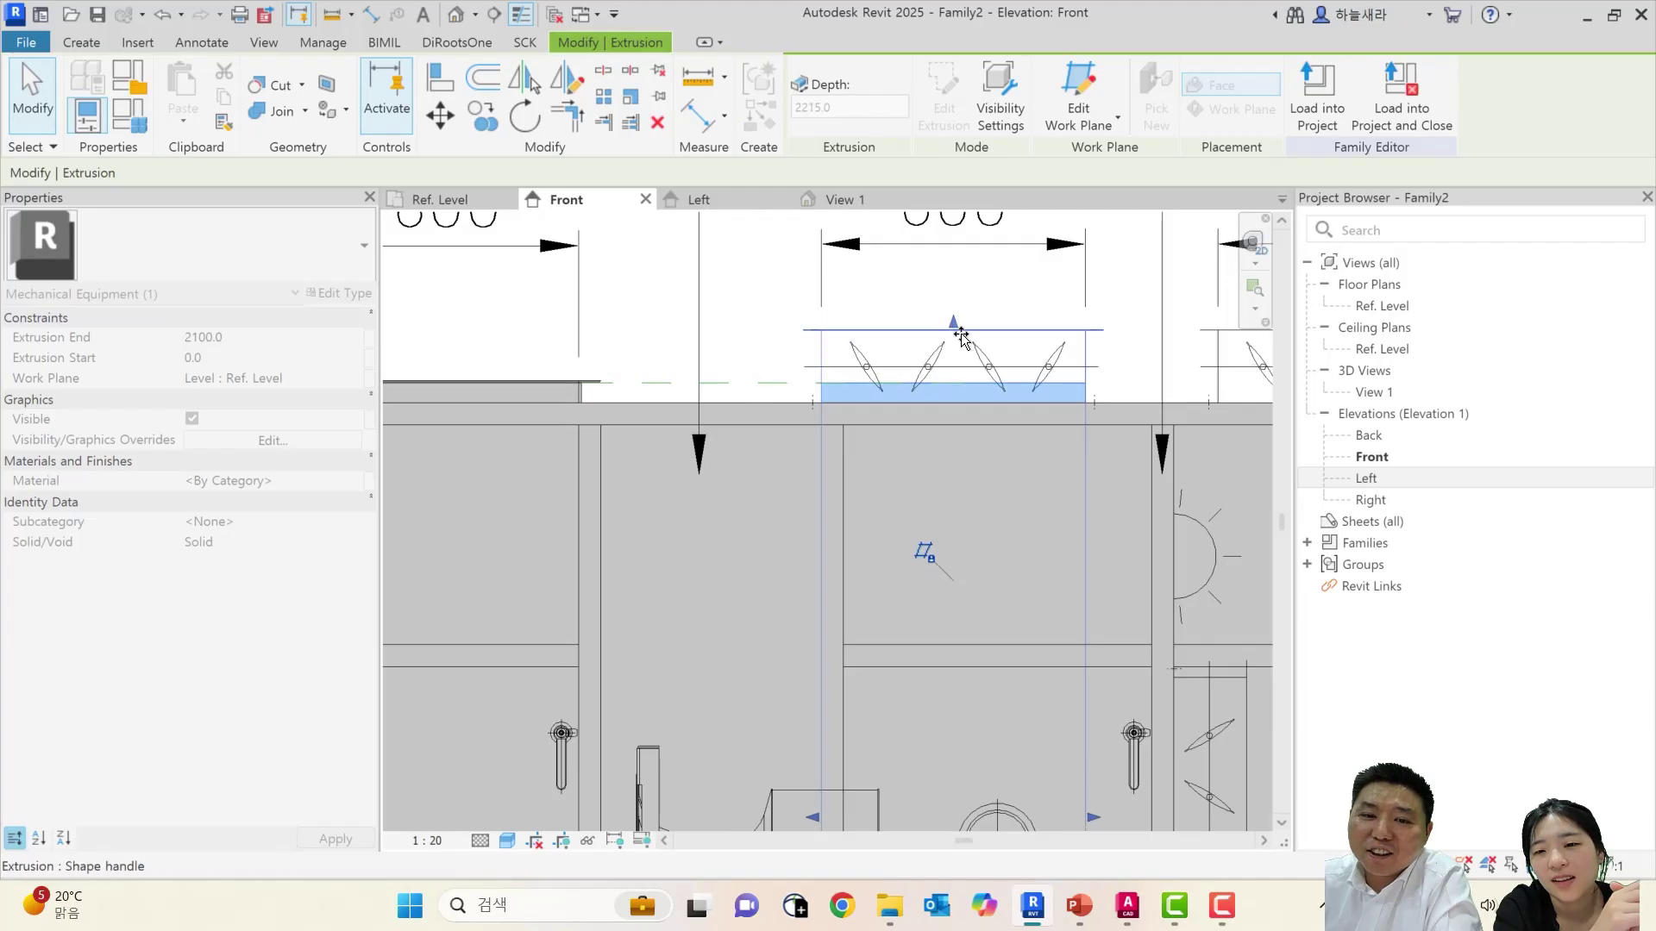
scroll(963, 342, "up", 1)
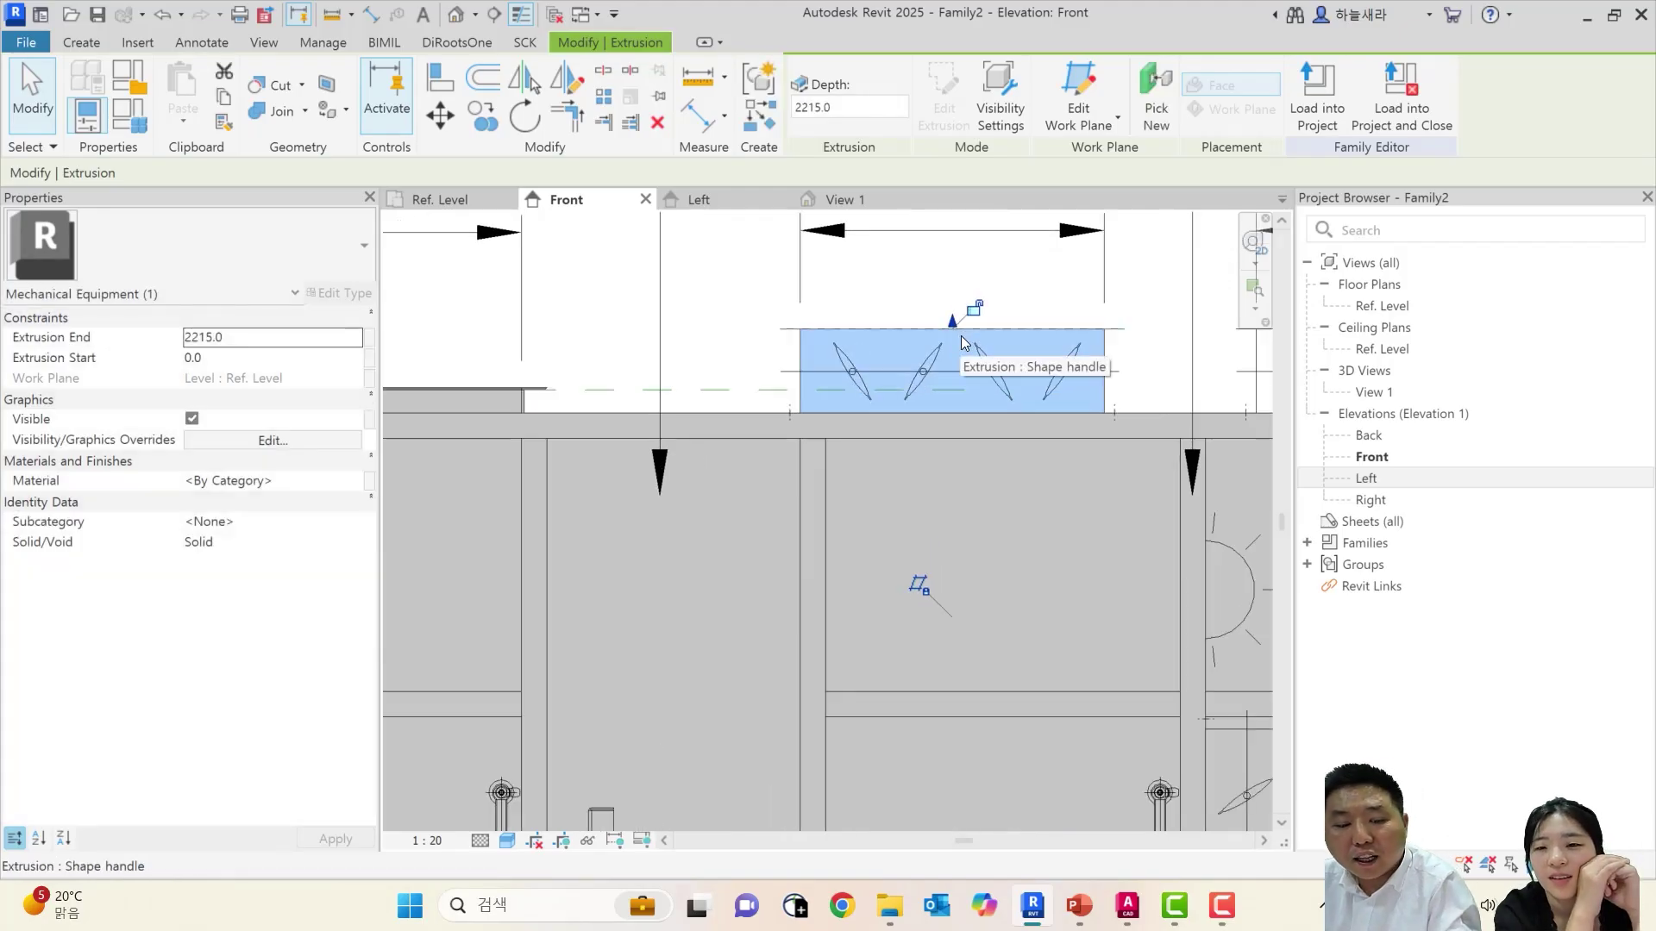
Set the damper extrusion's Extrusion End to 2210
key("Escape")
left_click(823, 329)
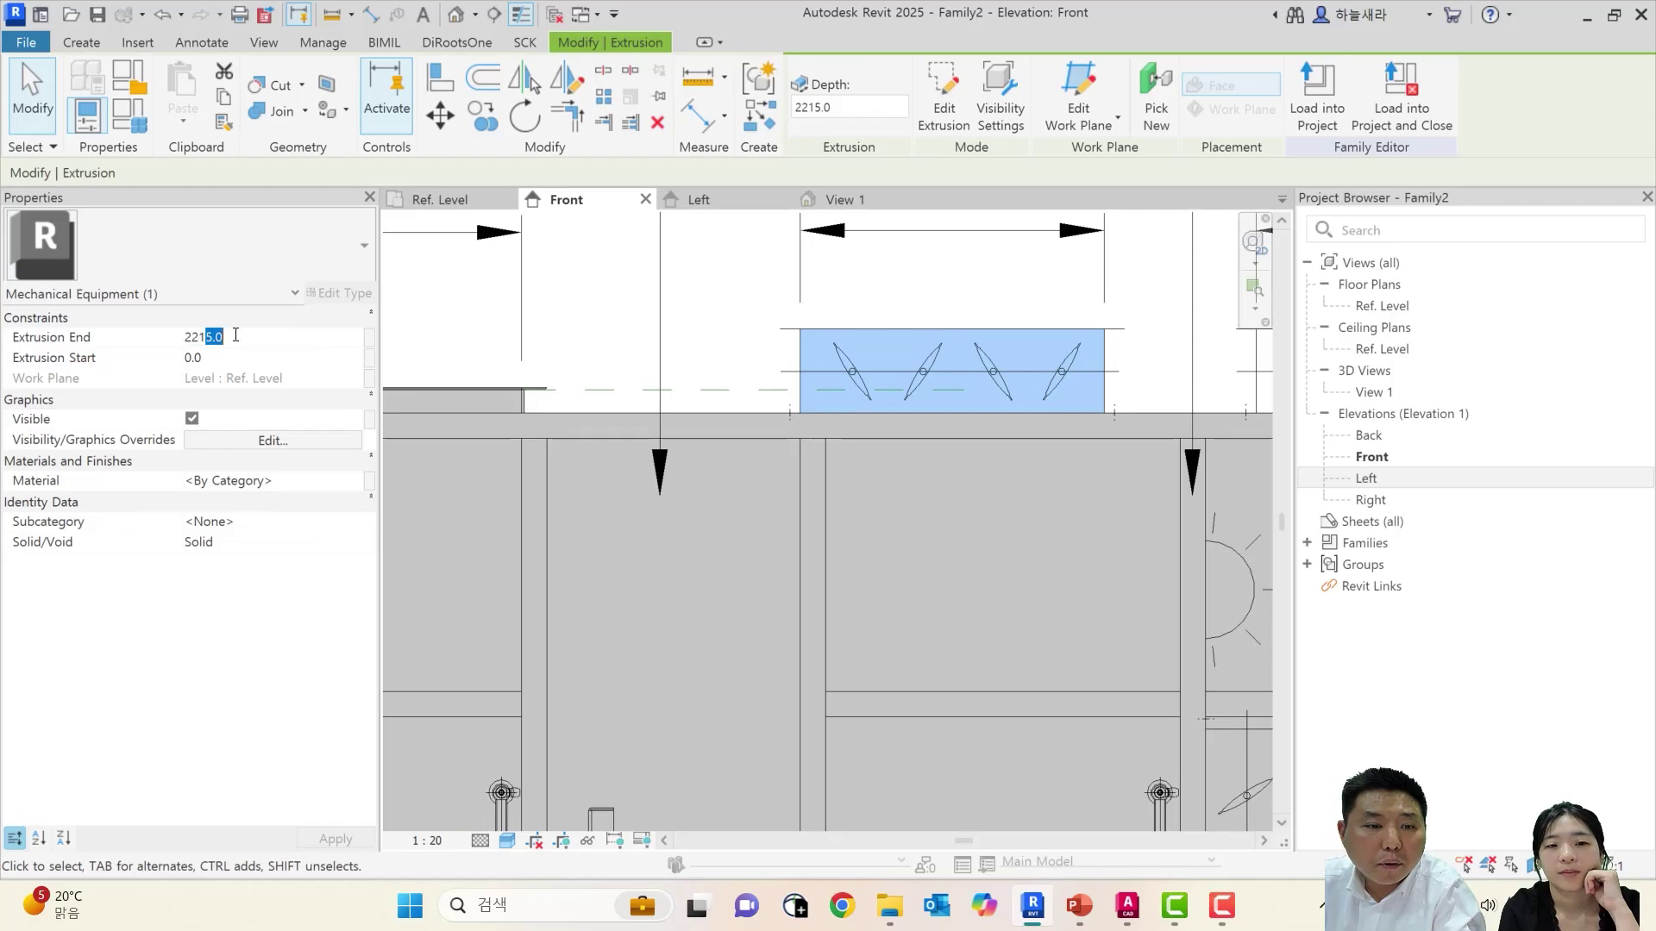
key("Return")
key("Escape")
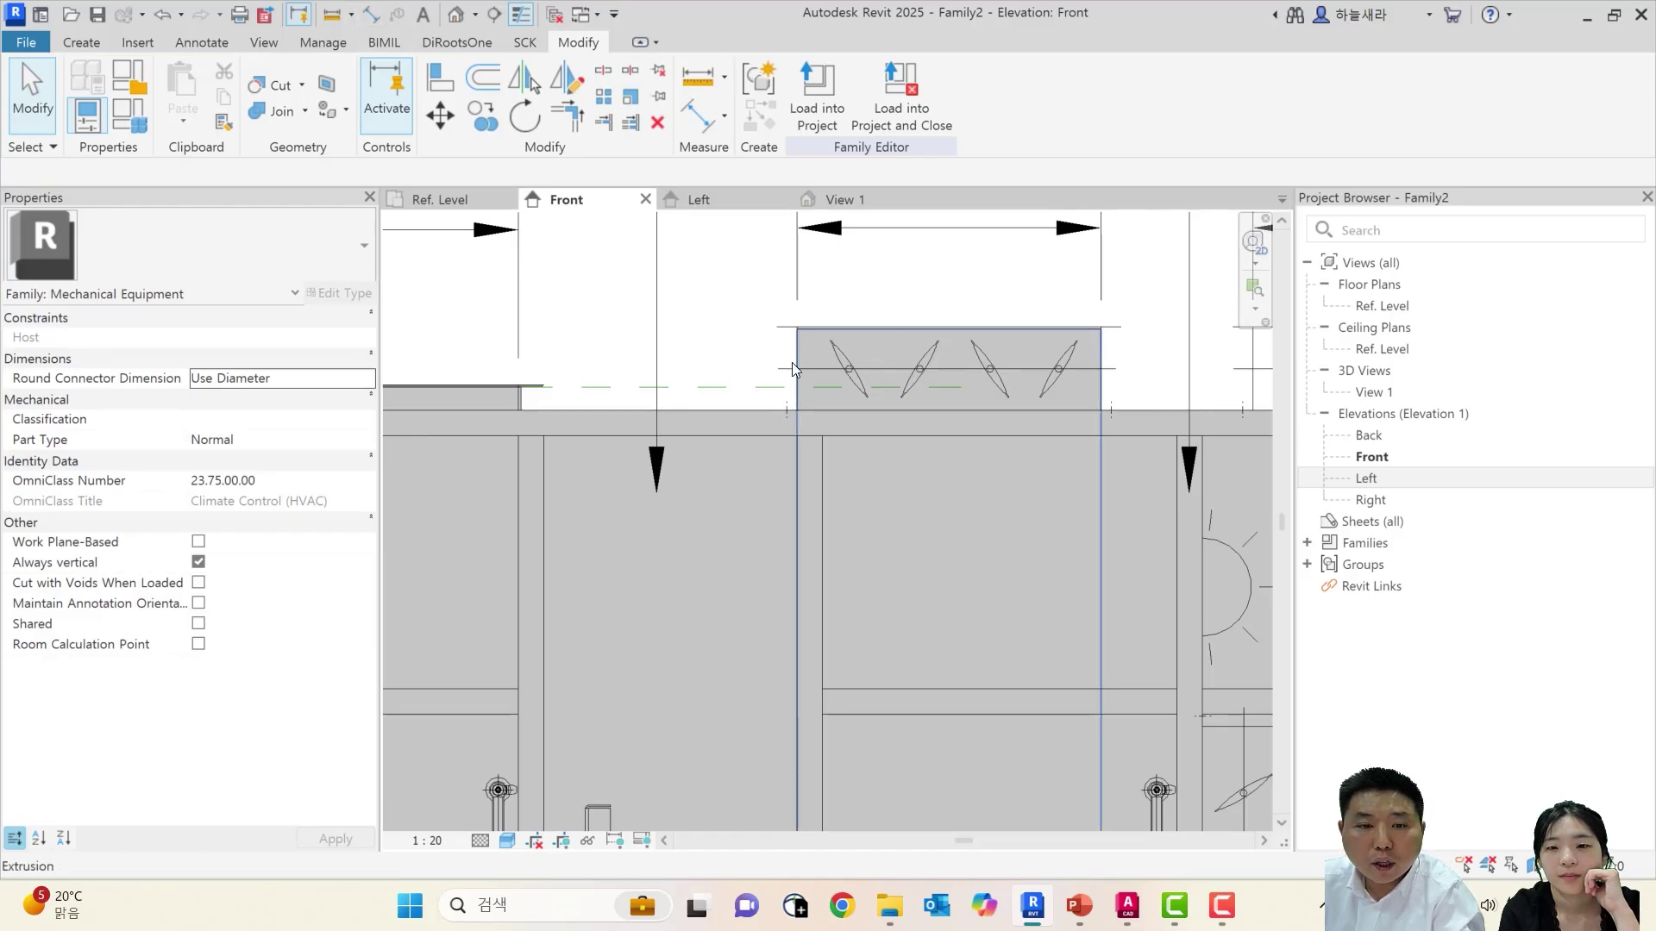
Align the damper extrusion's bottom face to the casing's top edge, so that it starts at 2050
key("l")
left_click(752, 408)
scroll(781, 416, "down", 2)
middle_click_drag(865, 469, 864, 195)
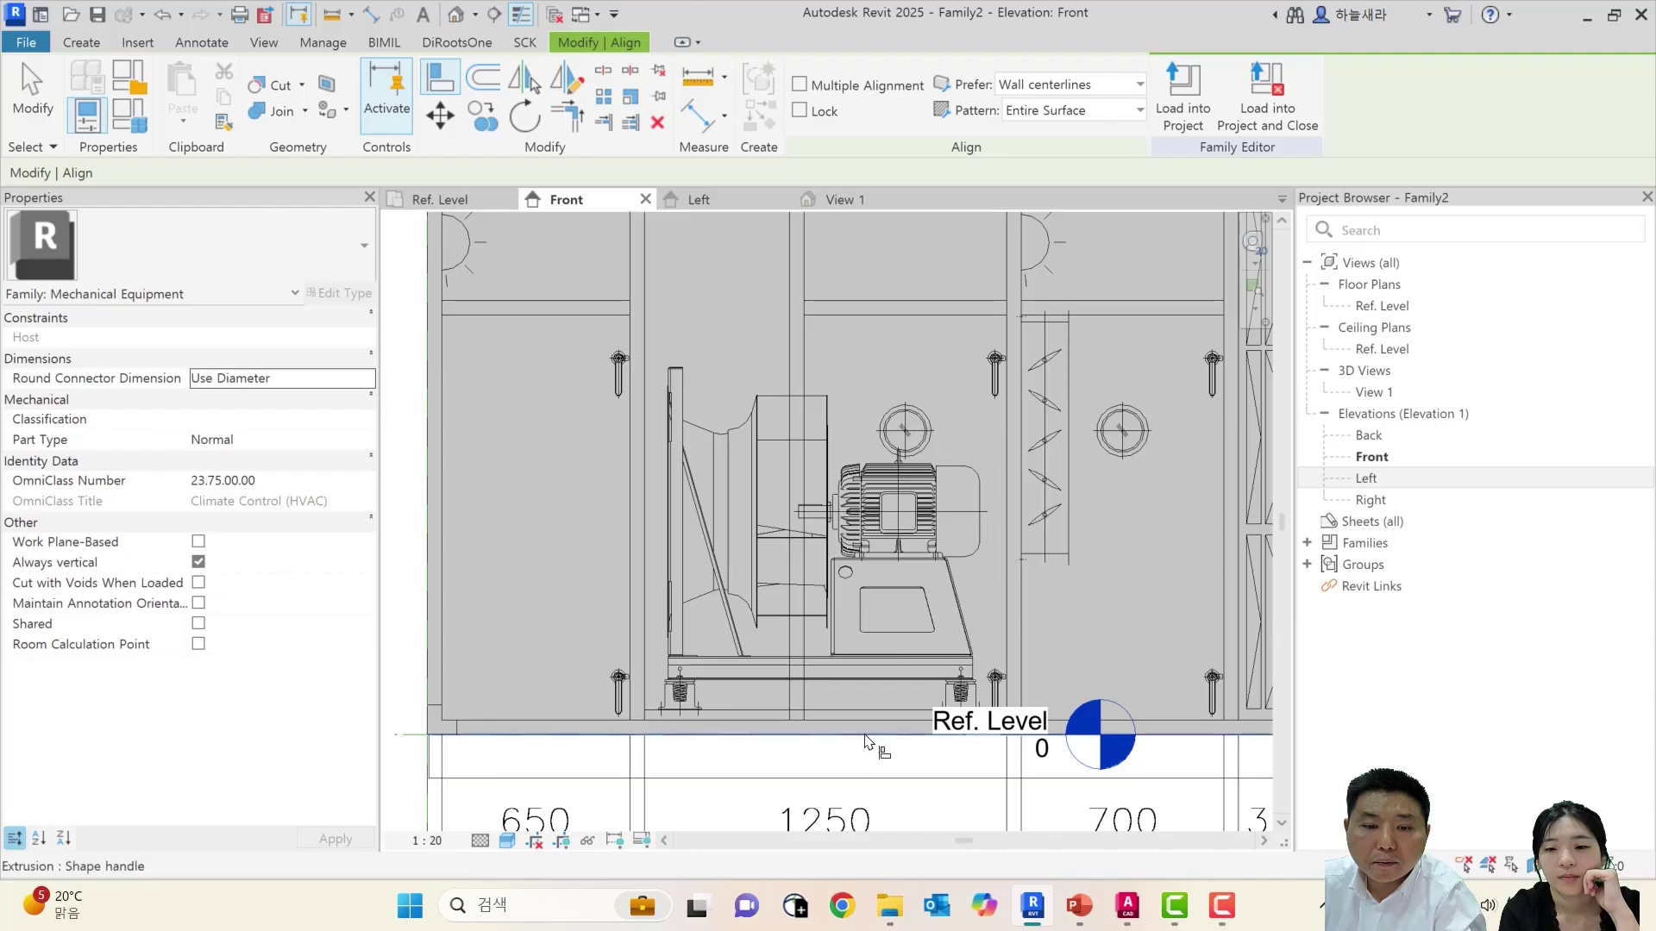
left_click(865, 735)
middle_click_drag(905, 617, 876, 854)
key("Escape")
scroll(926, 349, "up", 2)
left_click(935, 371)
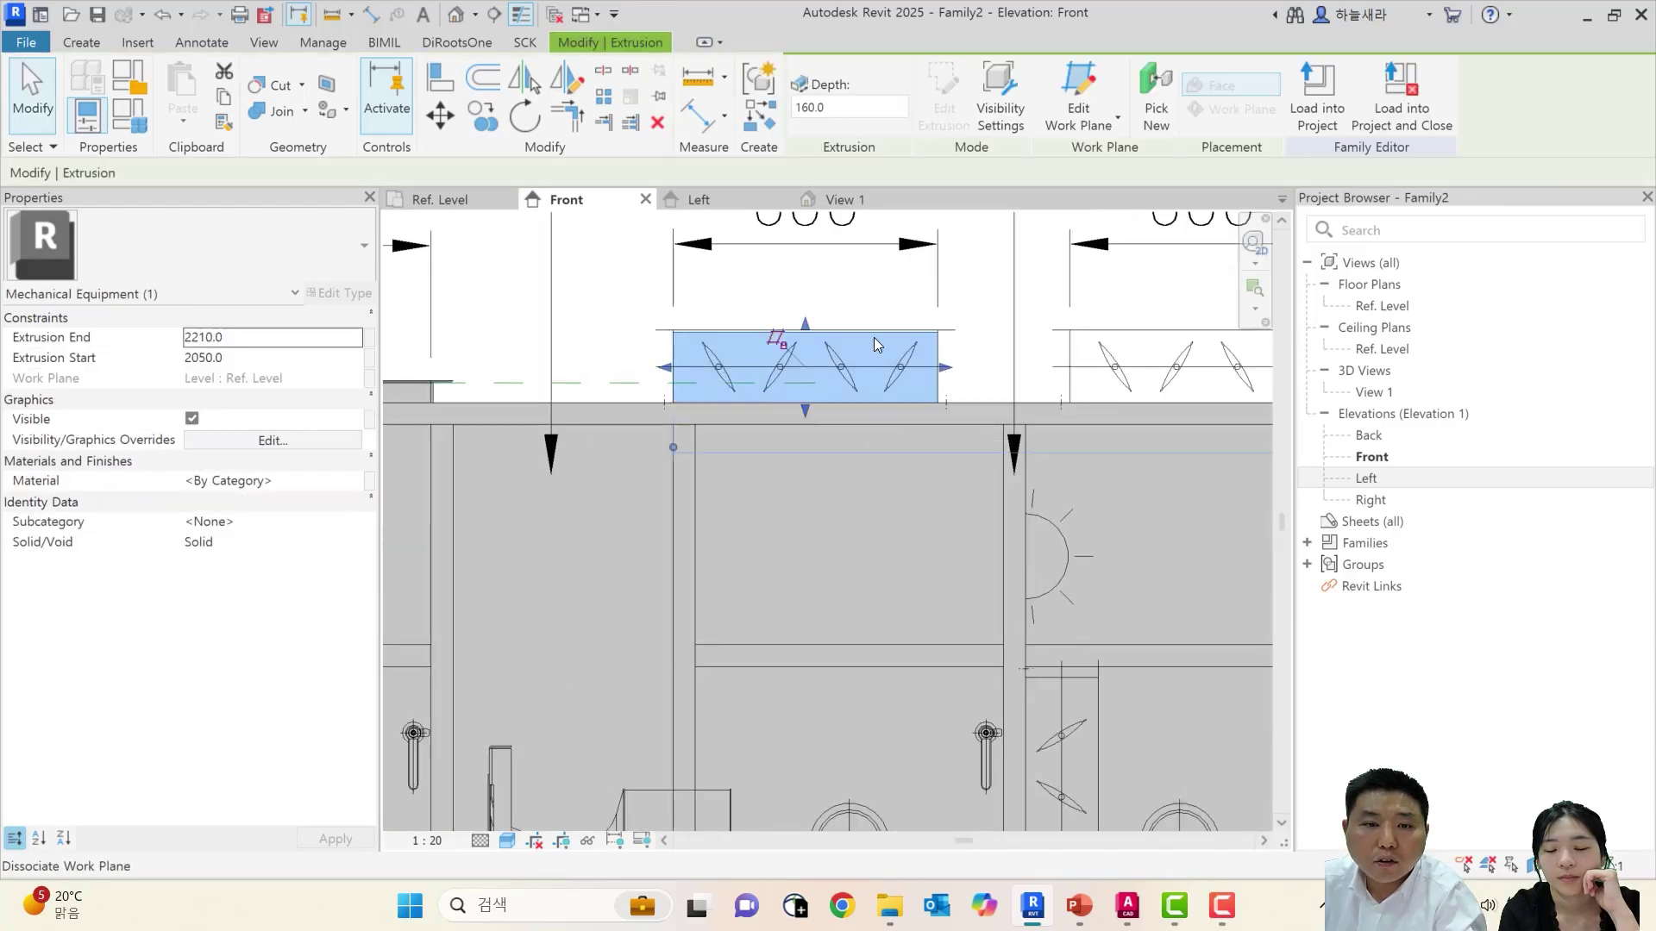
key("Escape")
Examine the new damper box on top of the casing in the 3D view
left_click(873, 204)
mouse_move(940, 463)
middle_mouse_down("shift")
mouse_move(983, 495)
mouse_move(987, 532)
mouse_move(807, 495)
mouse_move(961, 454)
middle_mouse_up("shift")
left_click(975, 481)
left_click(789, 286)
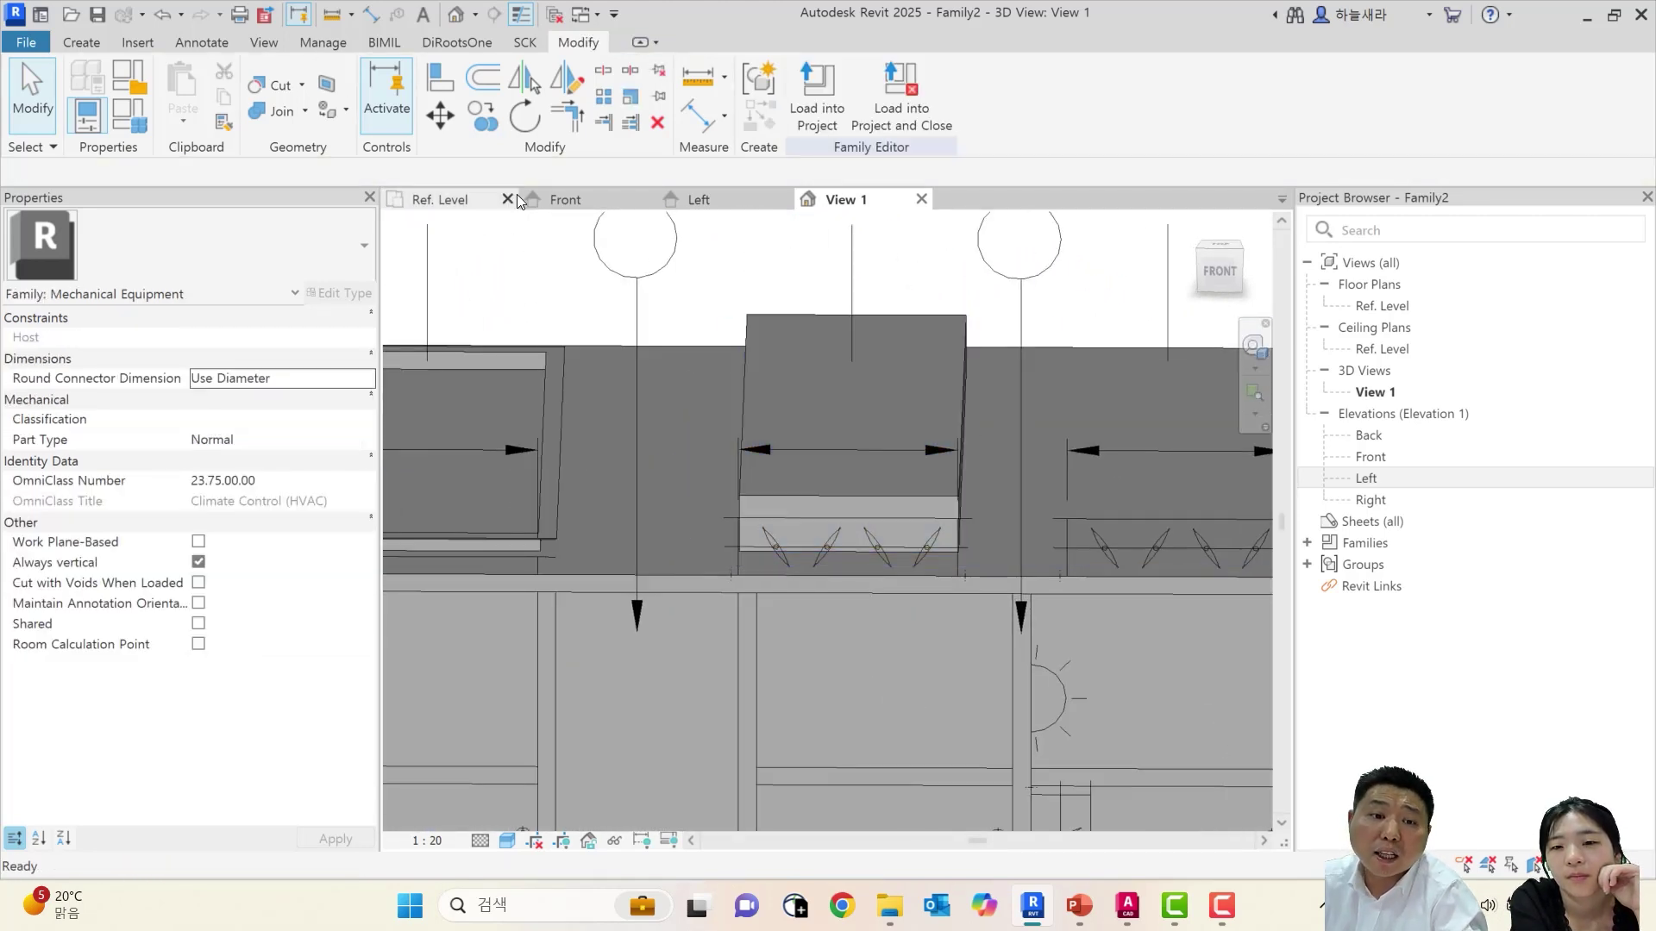
Create a 250-deep extrusion in the reference level plan for the middle damper's flange, sketching a 680 x 1780 rectangle around a 600 x 1700 one
left_click(459, 204)
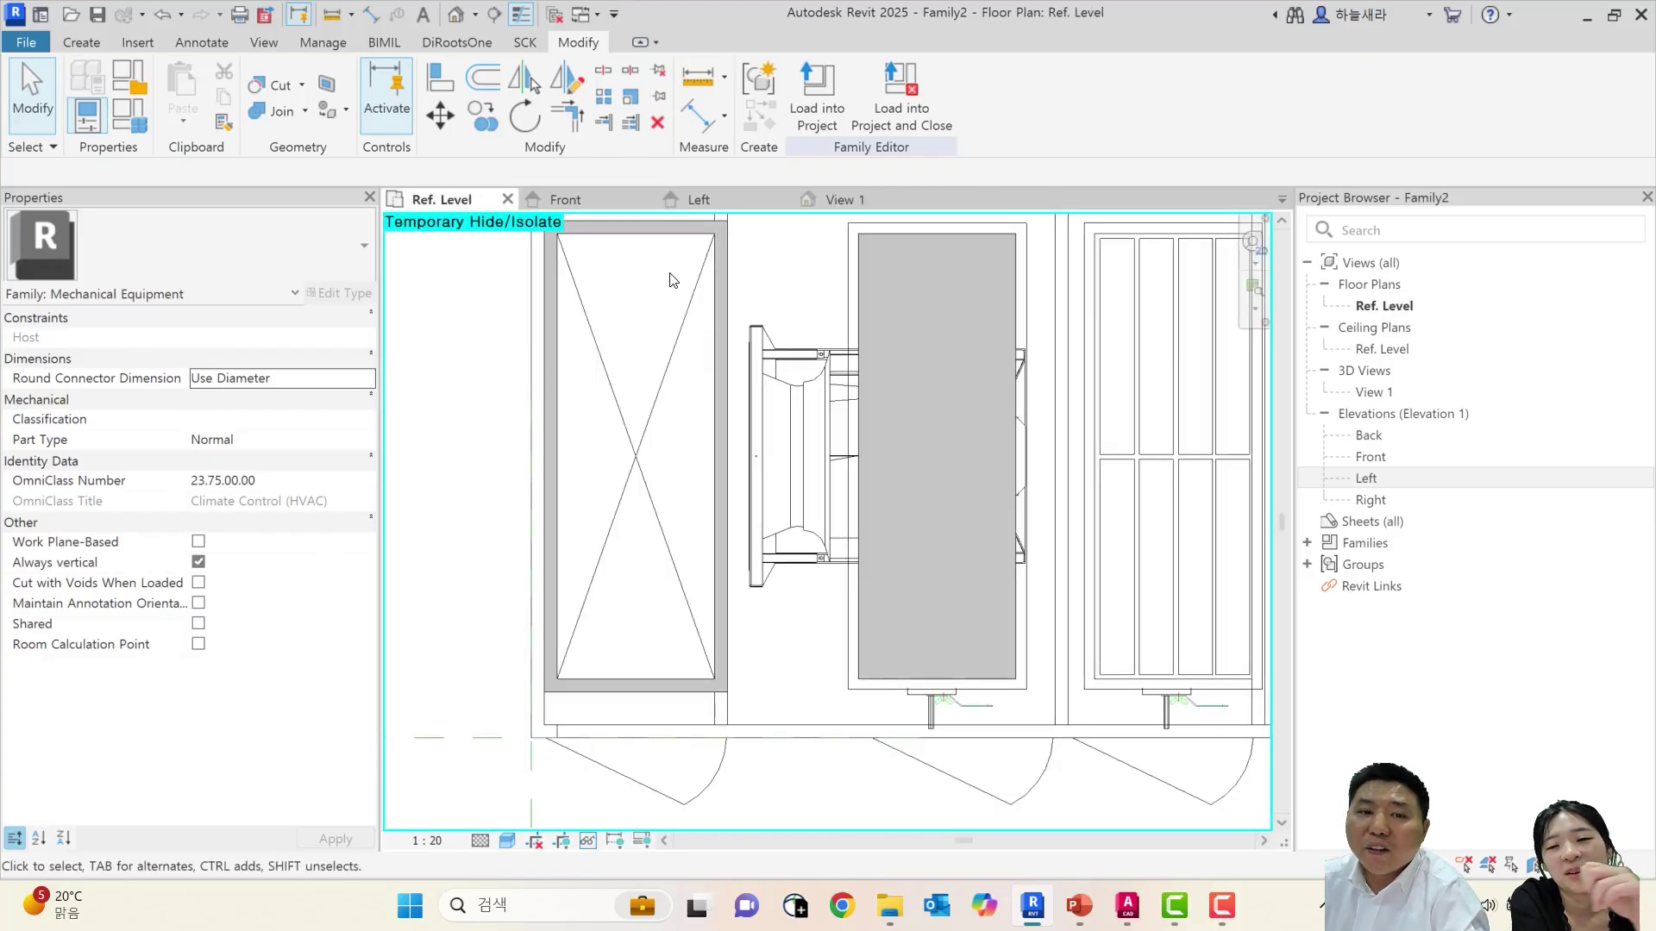
middle_click_drag(928, 259, 917, 345)
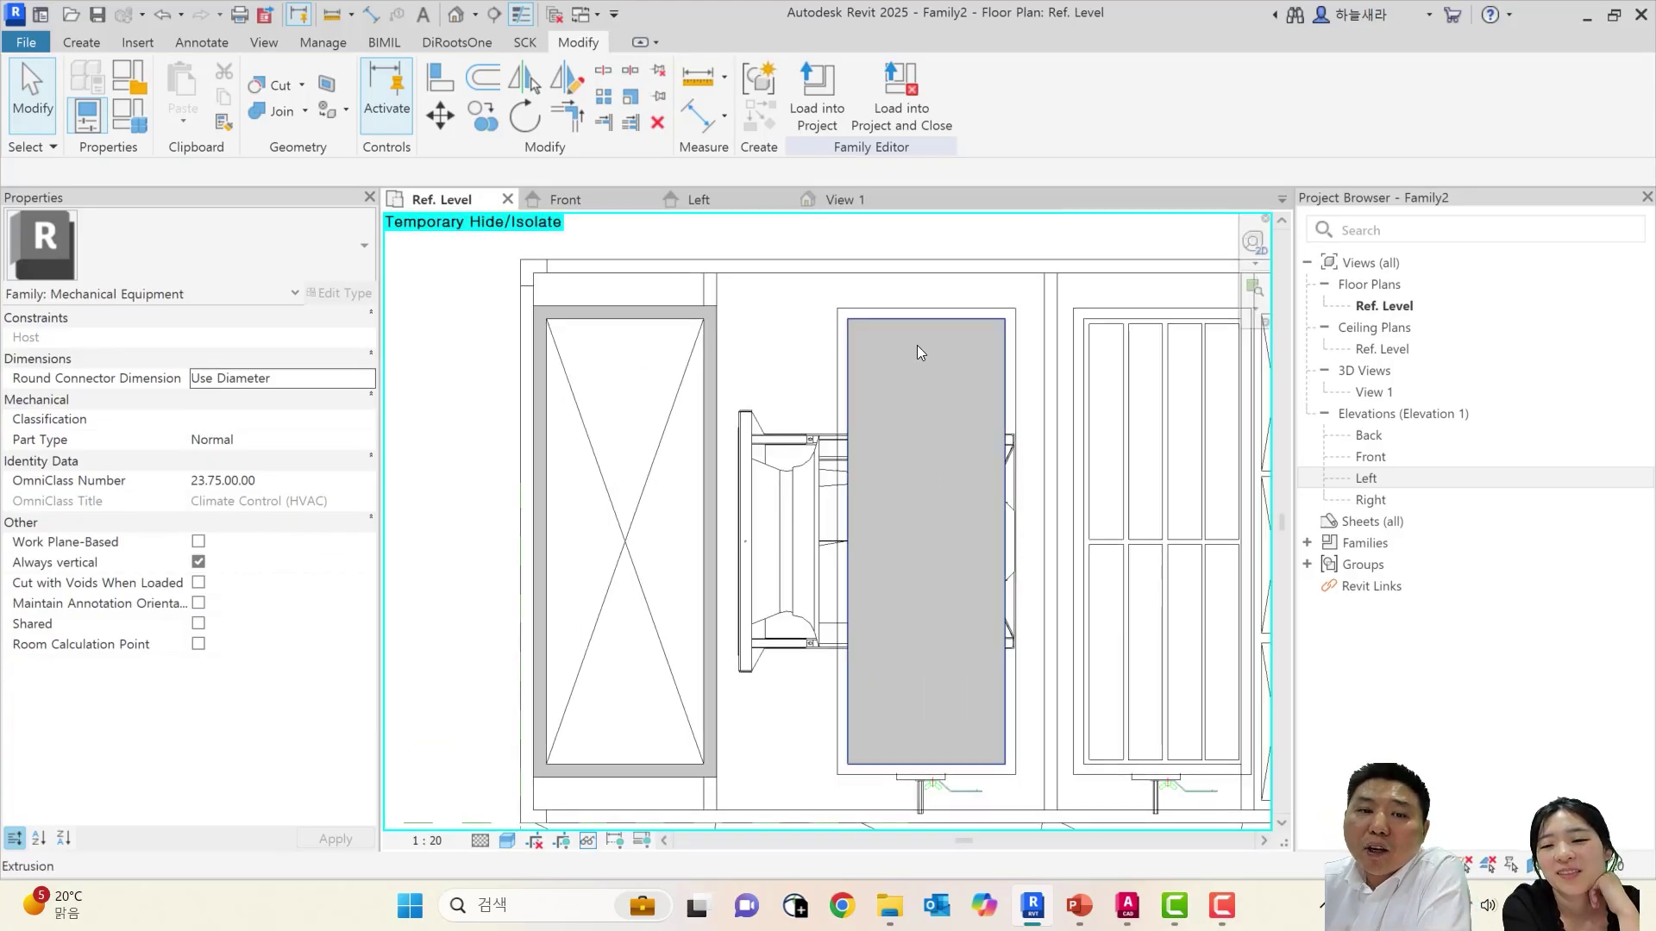
left_click(87, 43)
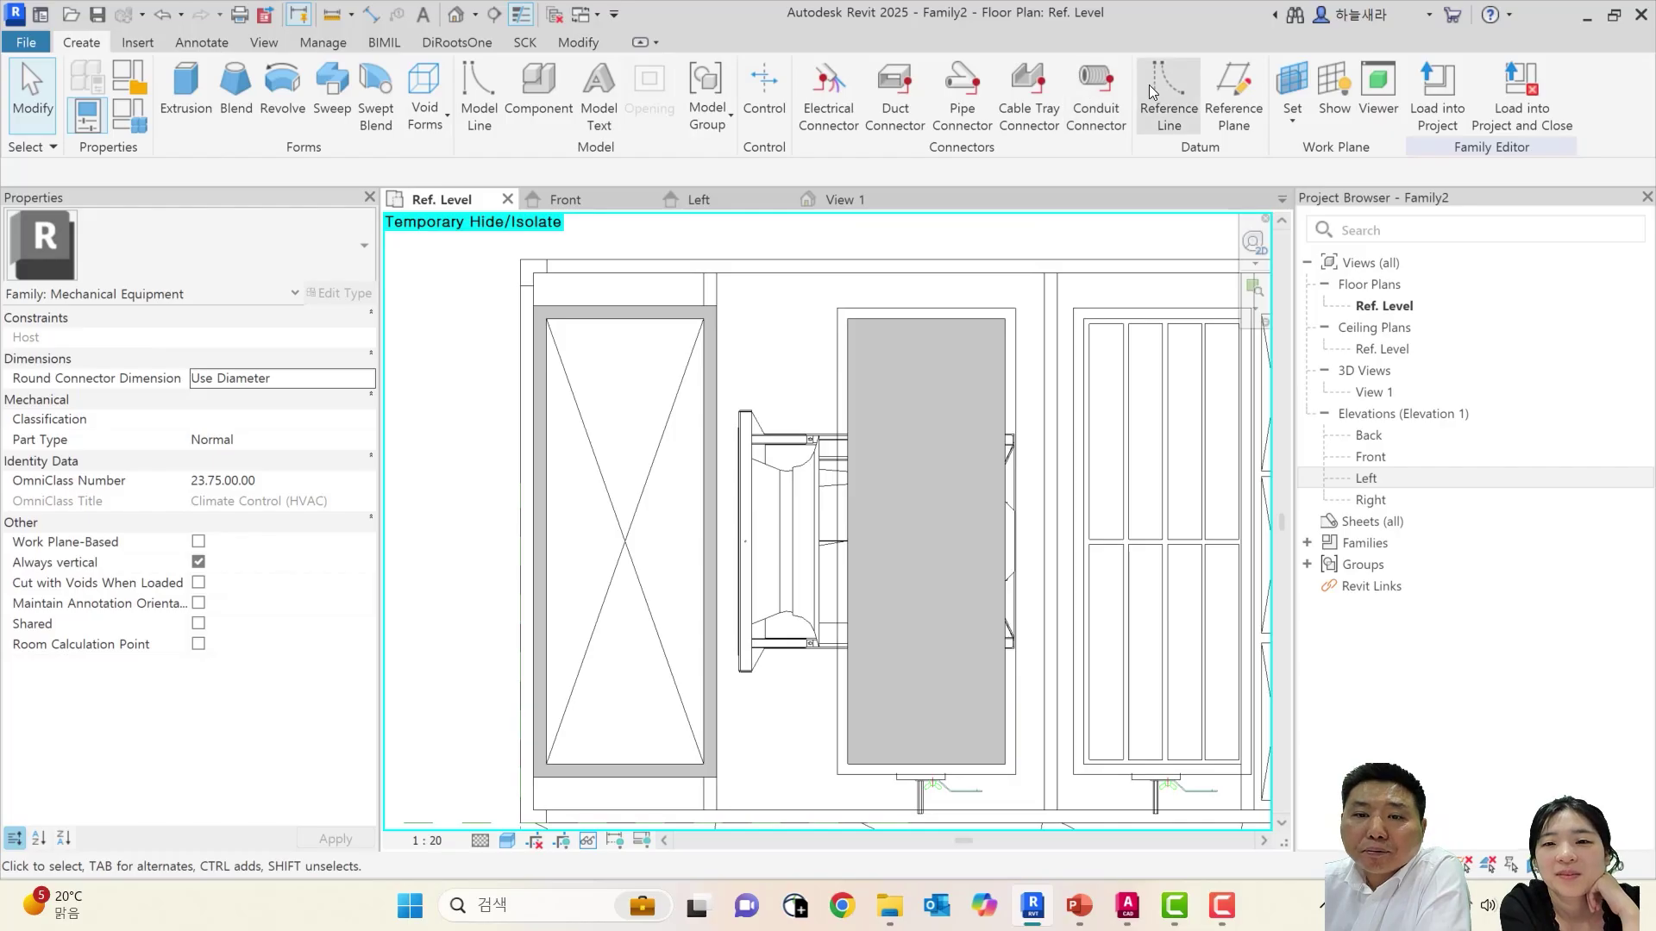
left_click(186, 86)
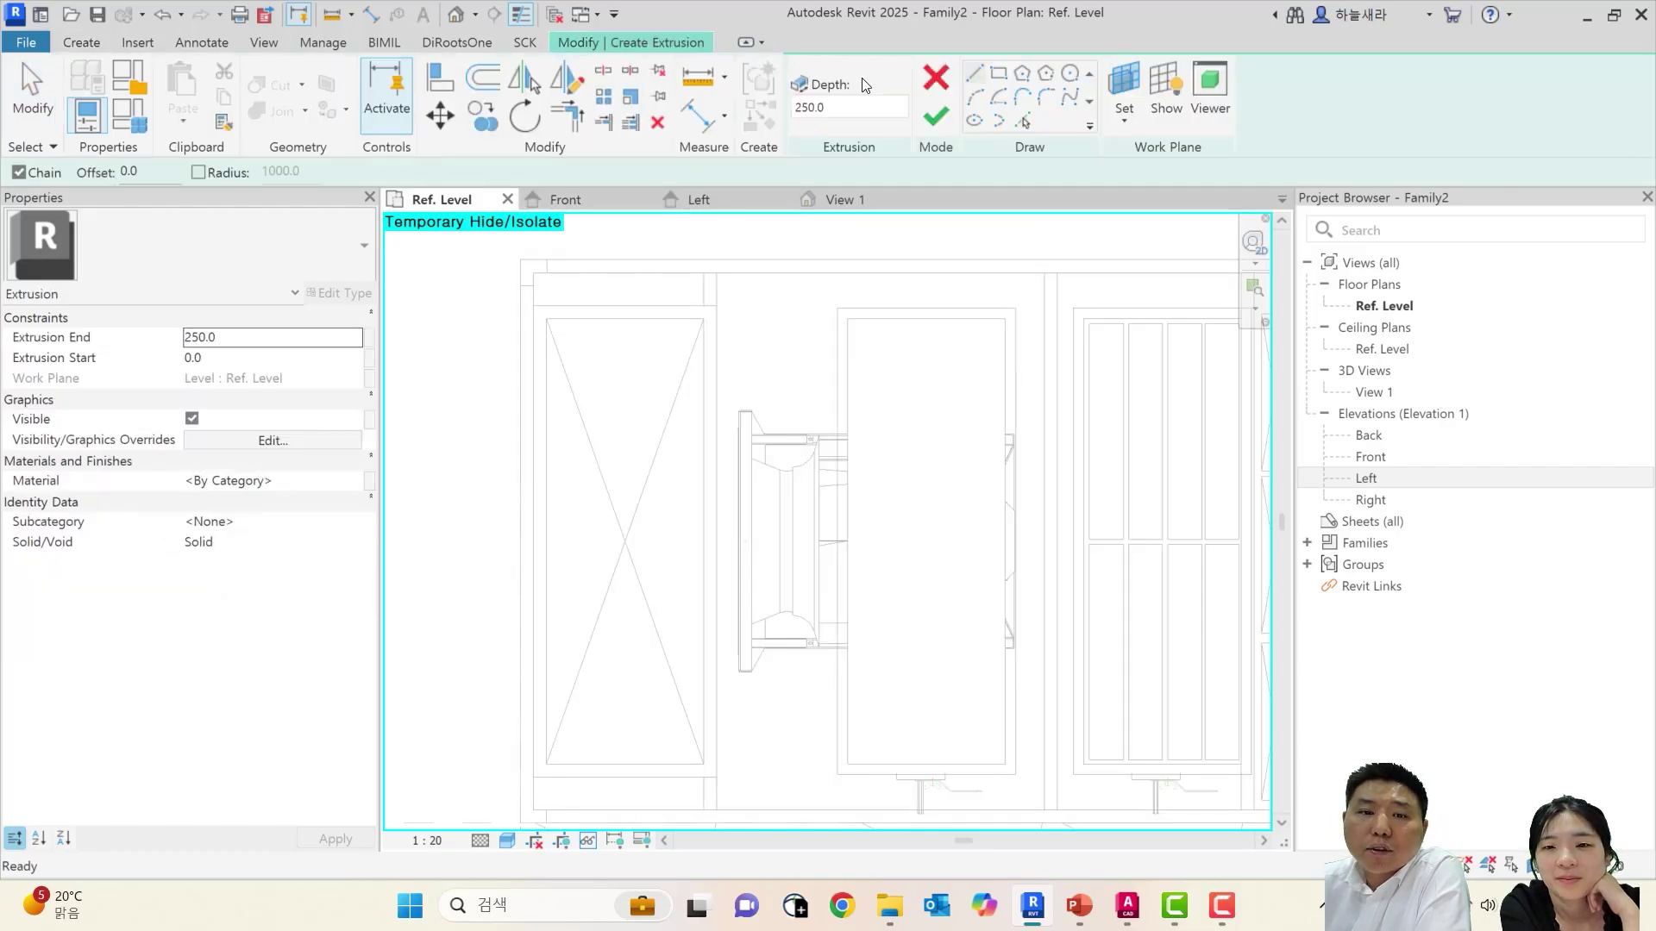
left_click(999, 75)
left_click(837, 308)
left_click(1015, 774)
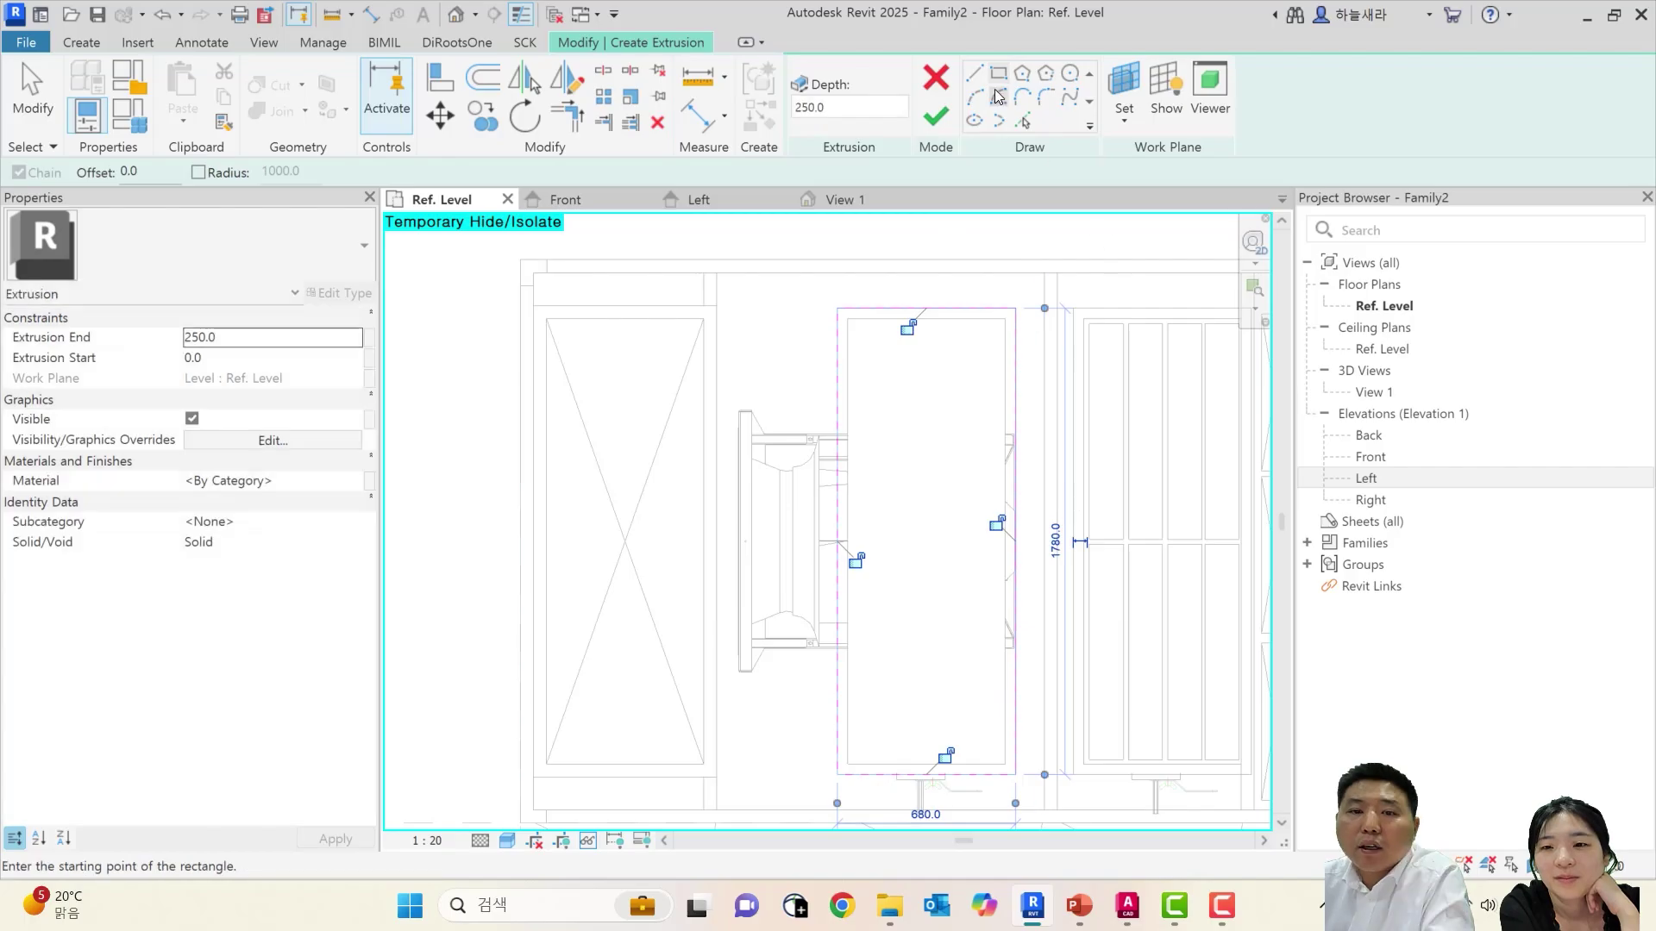
left_click(847, 320)
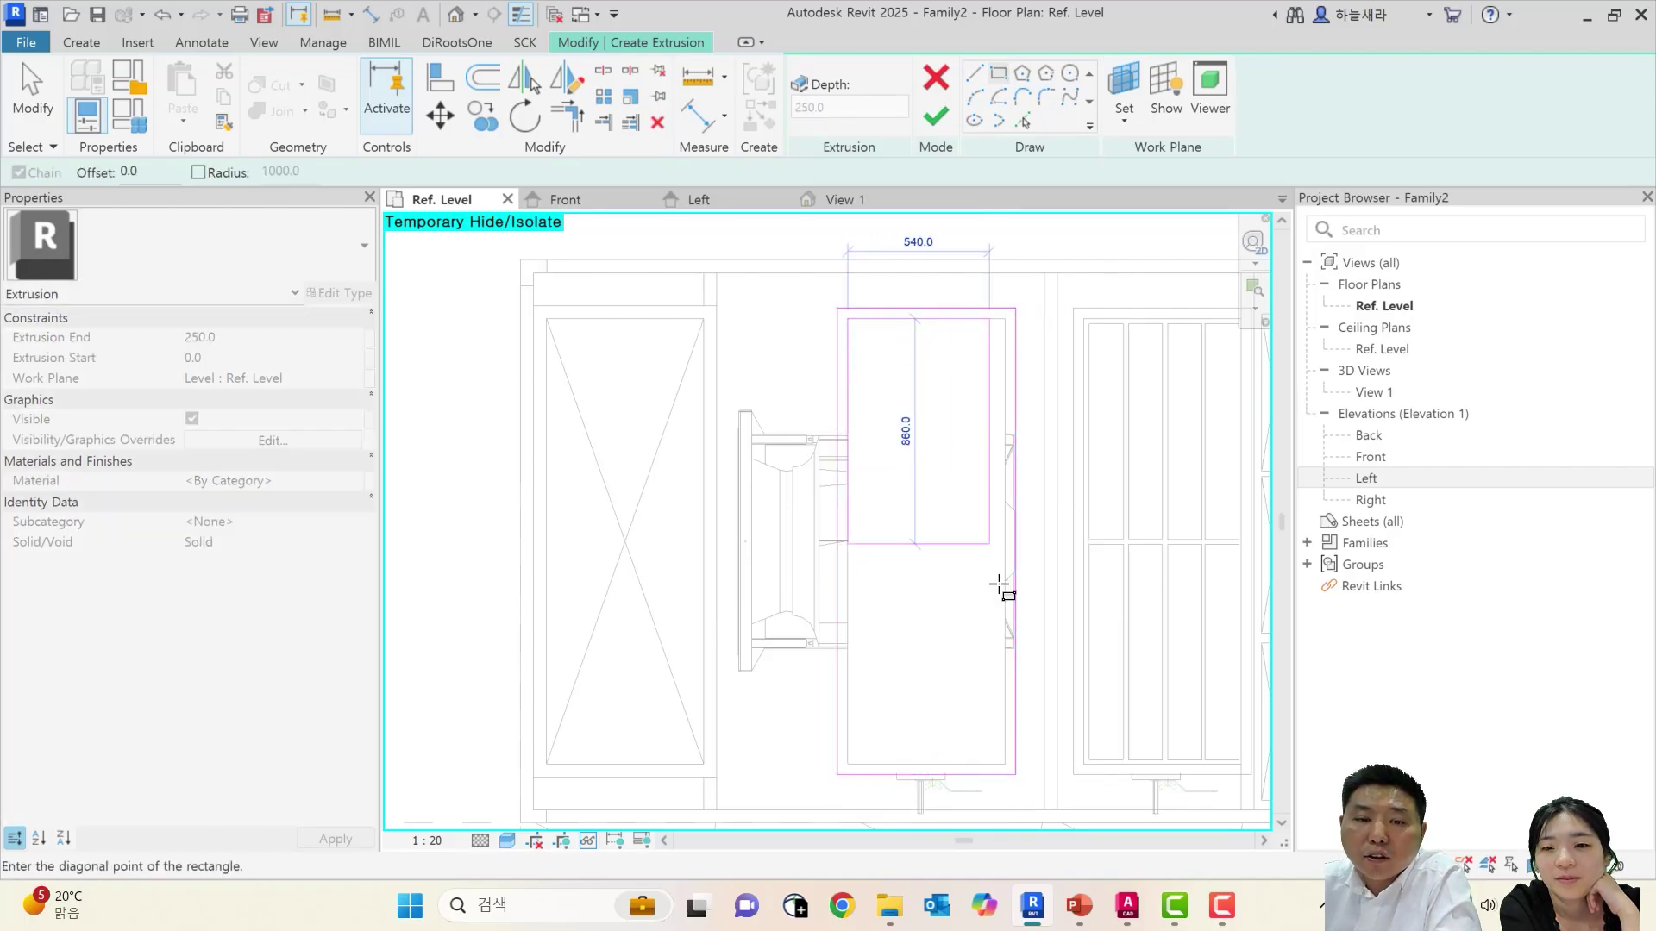
left_click(1005, 763)
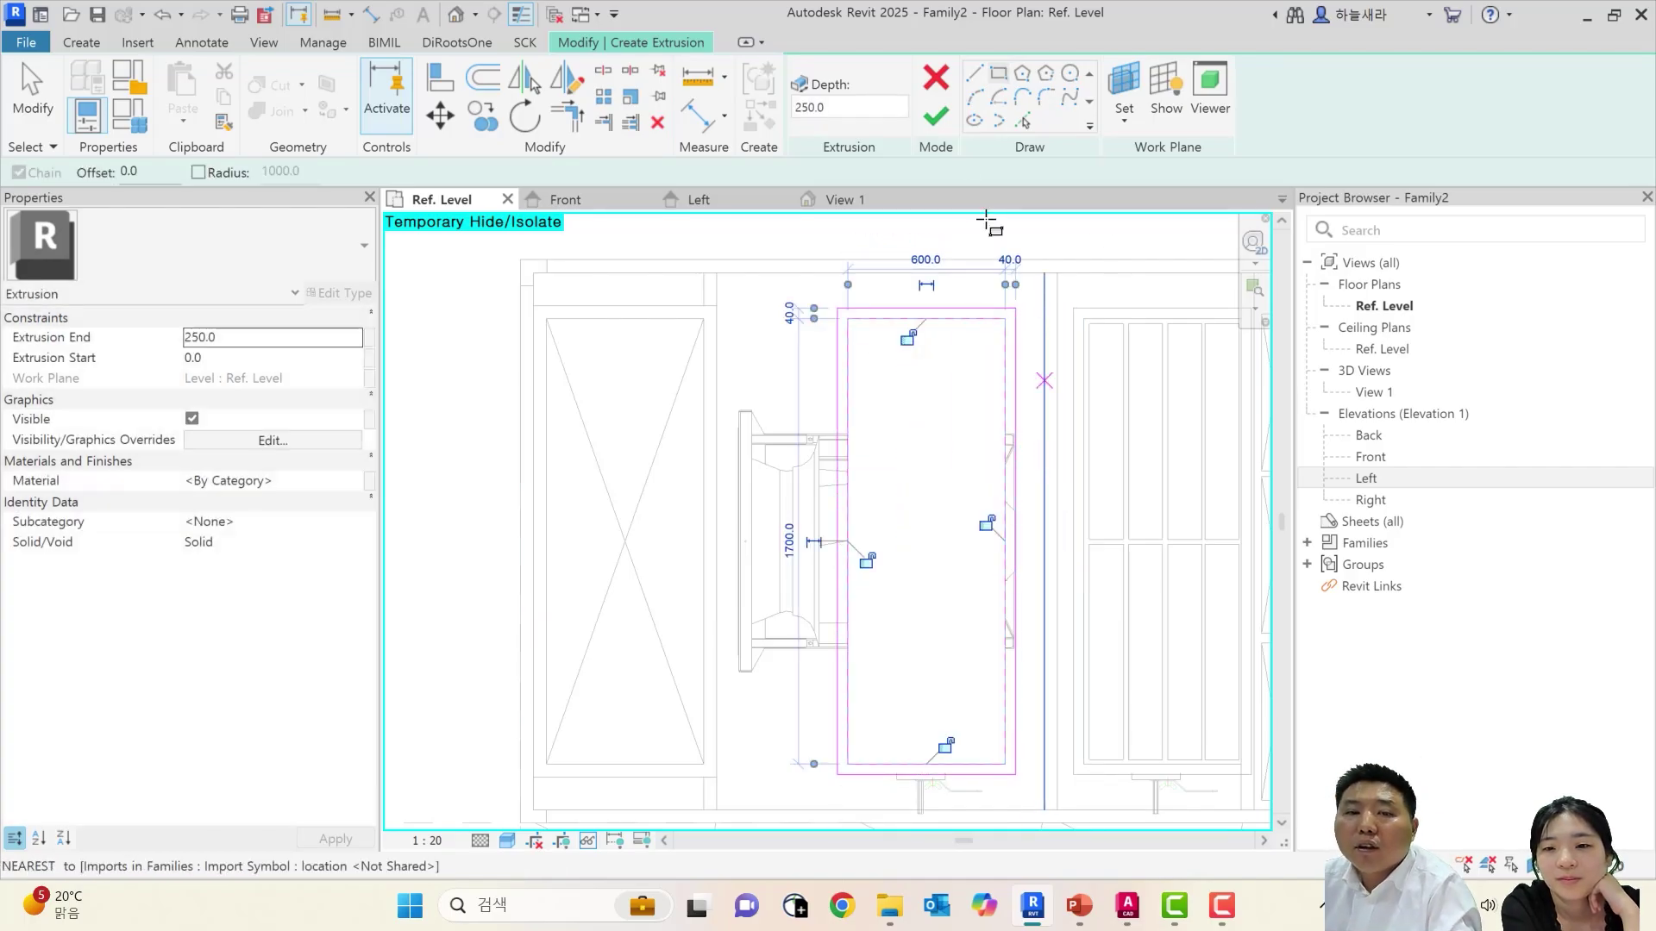
key("Escape")
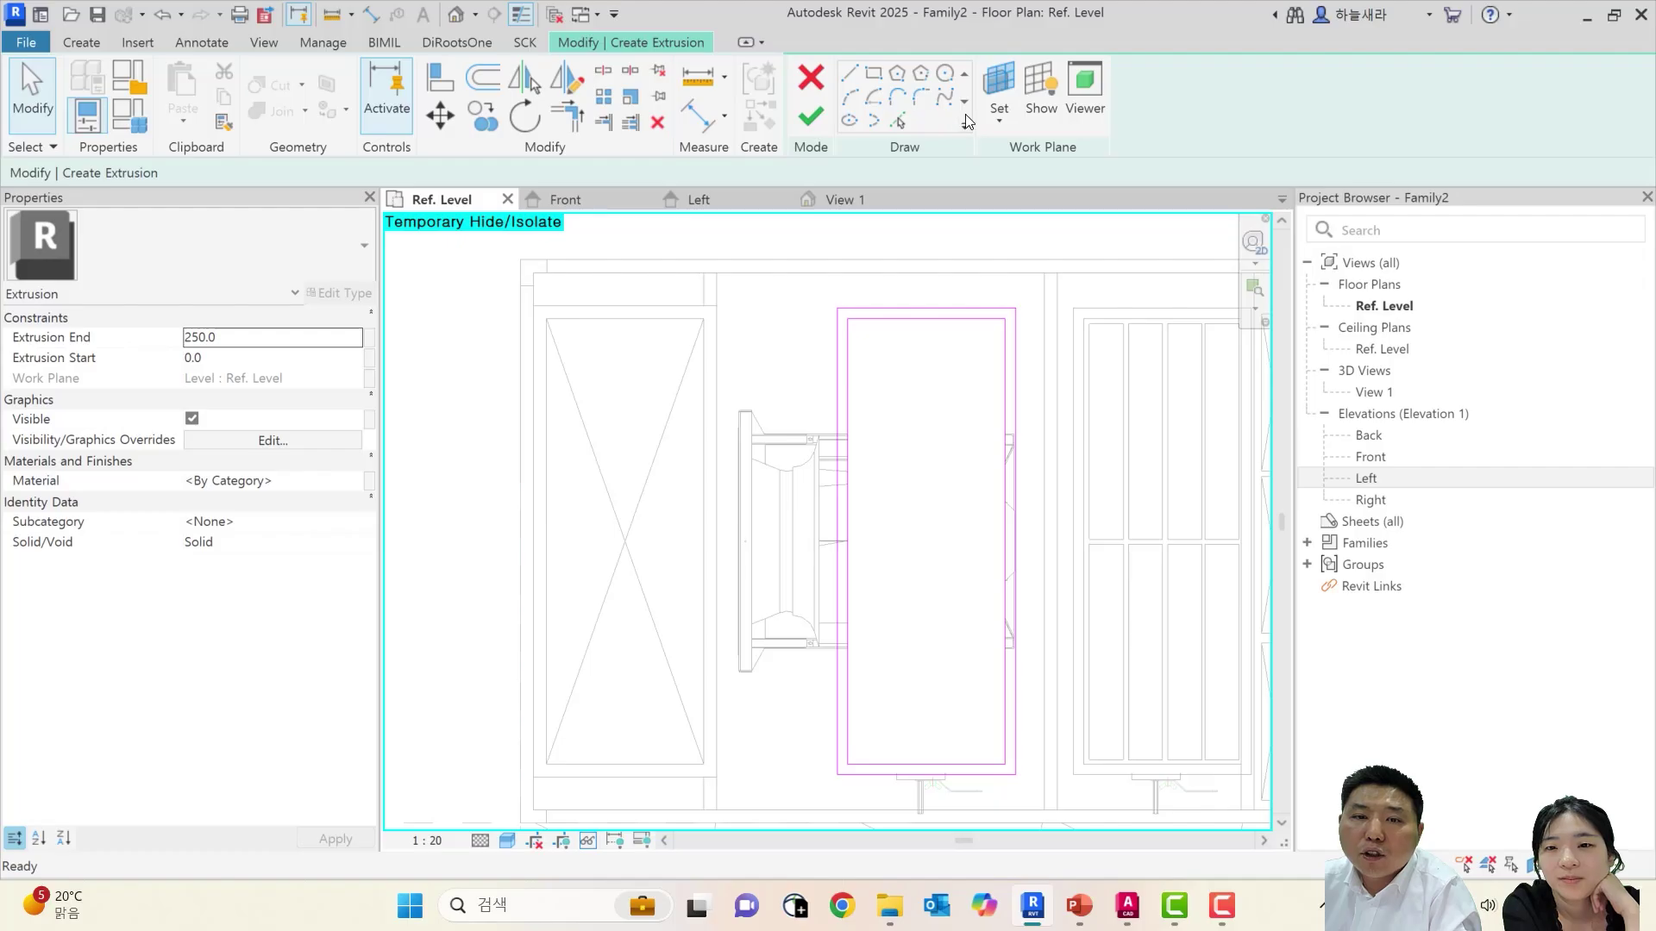
left_click(806, 121)
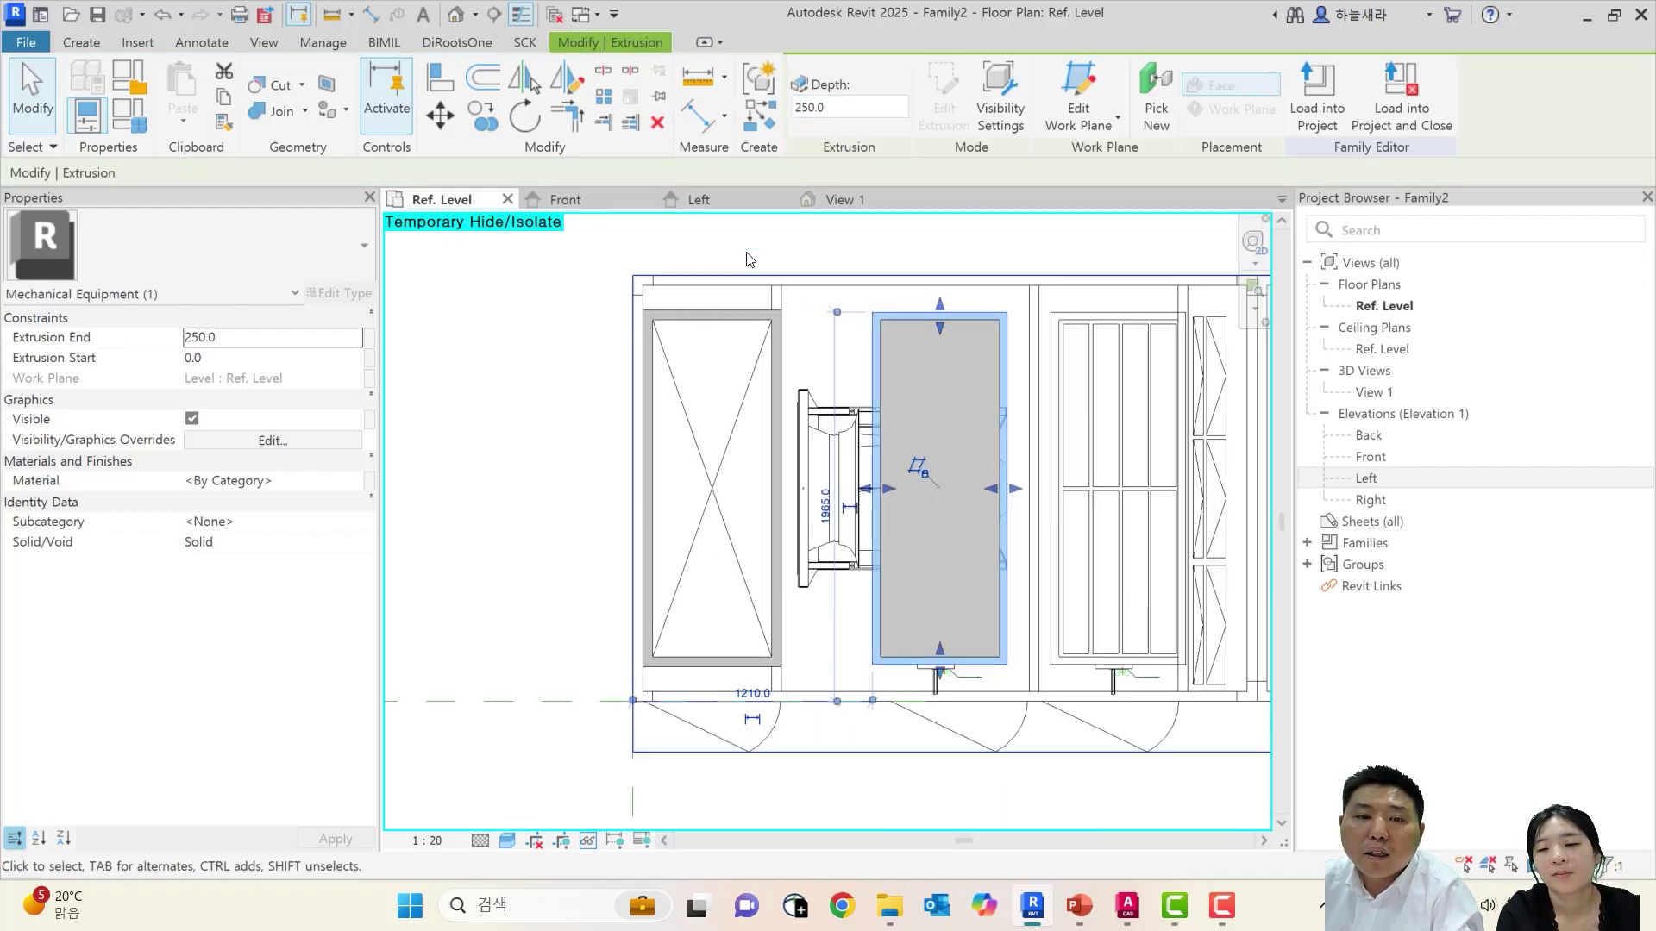
Stretch the flange extrusion's top and bottom faces above the damper box in the front elevation, spanning about 2328 to 2452
left_click(600, 204)
scroll(906, 623, "down", 3)
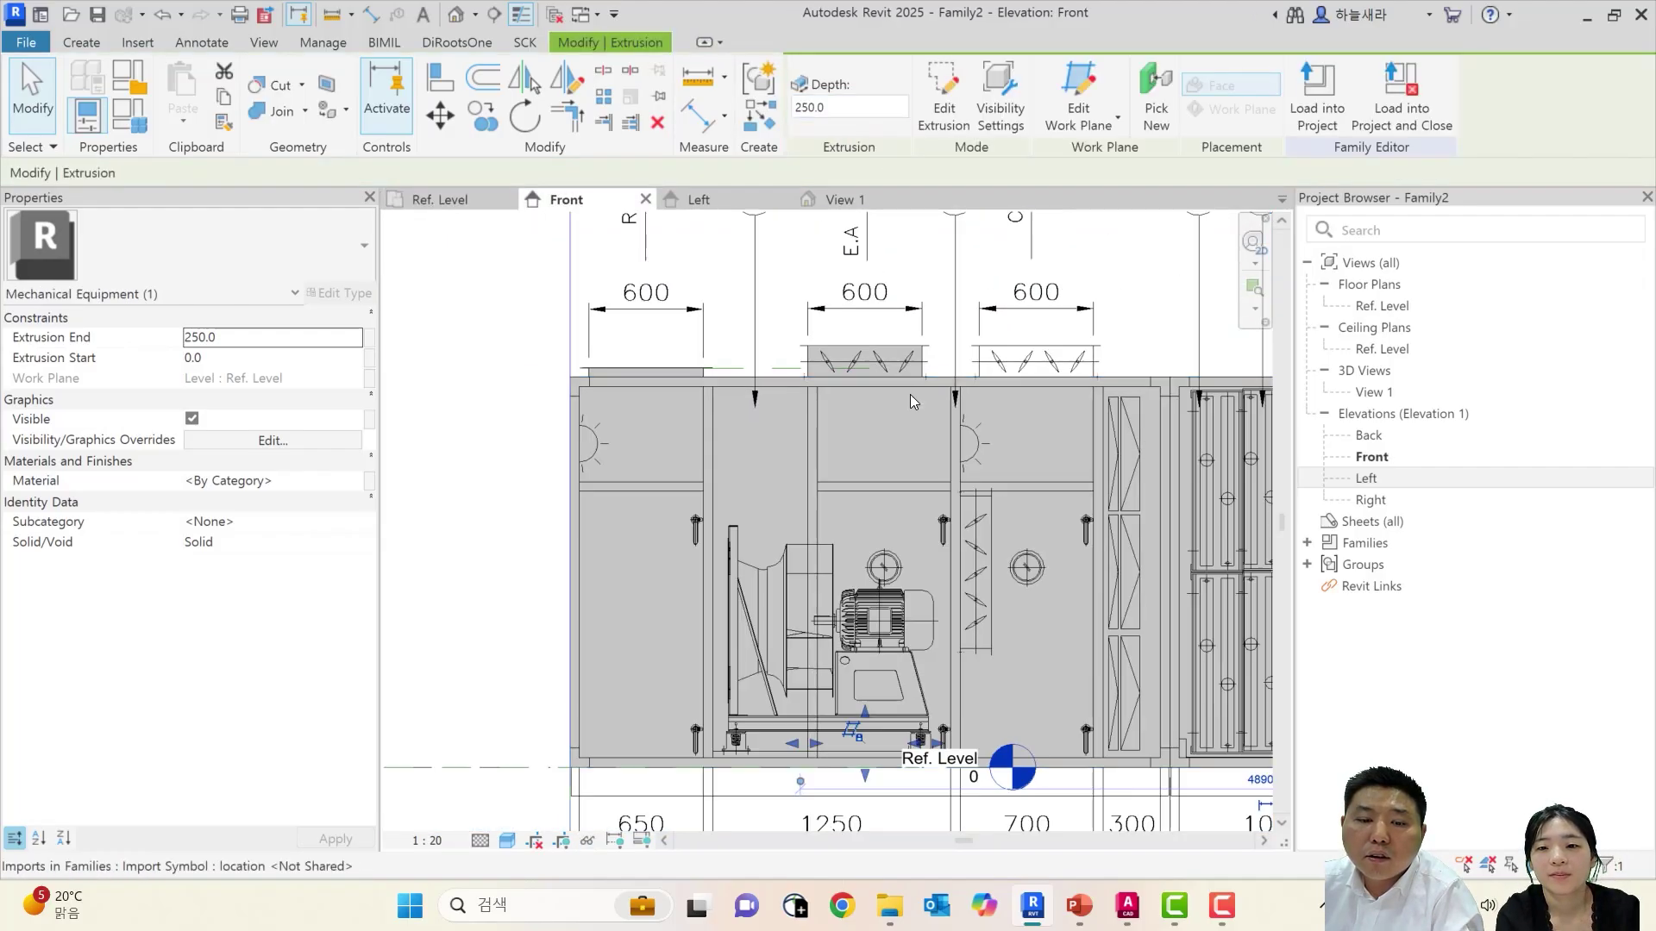
left_click(868, 648)
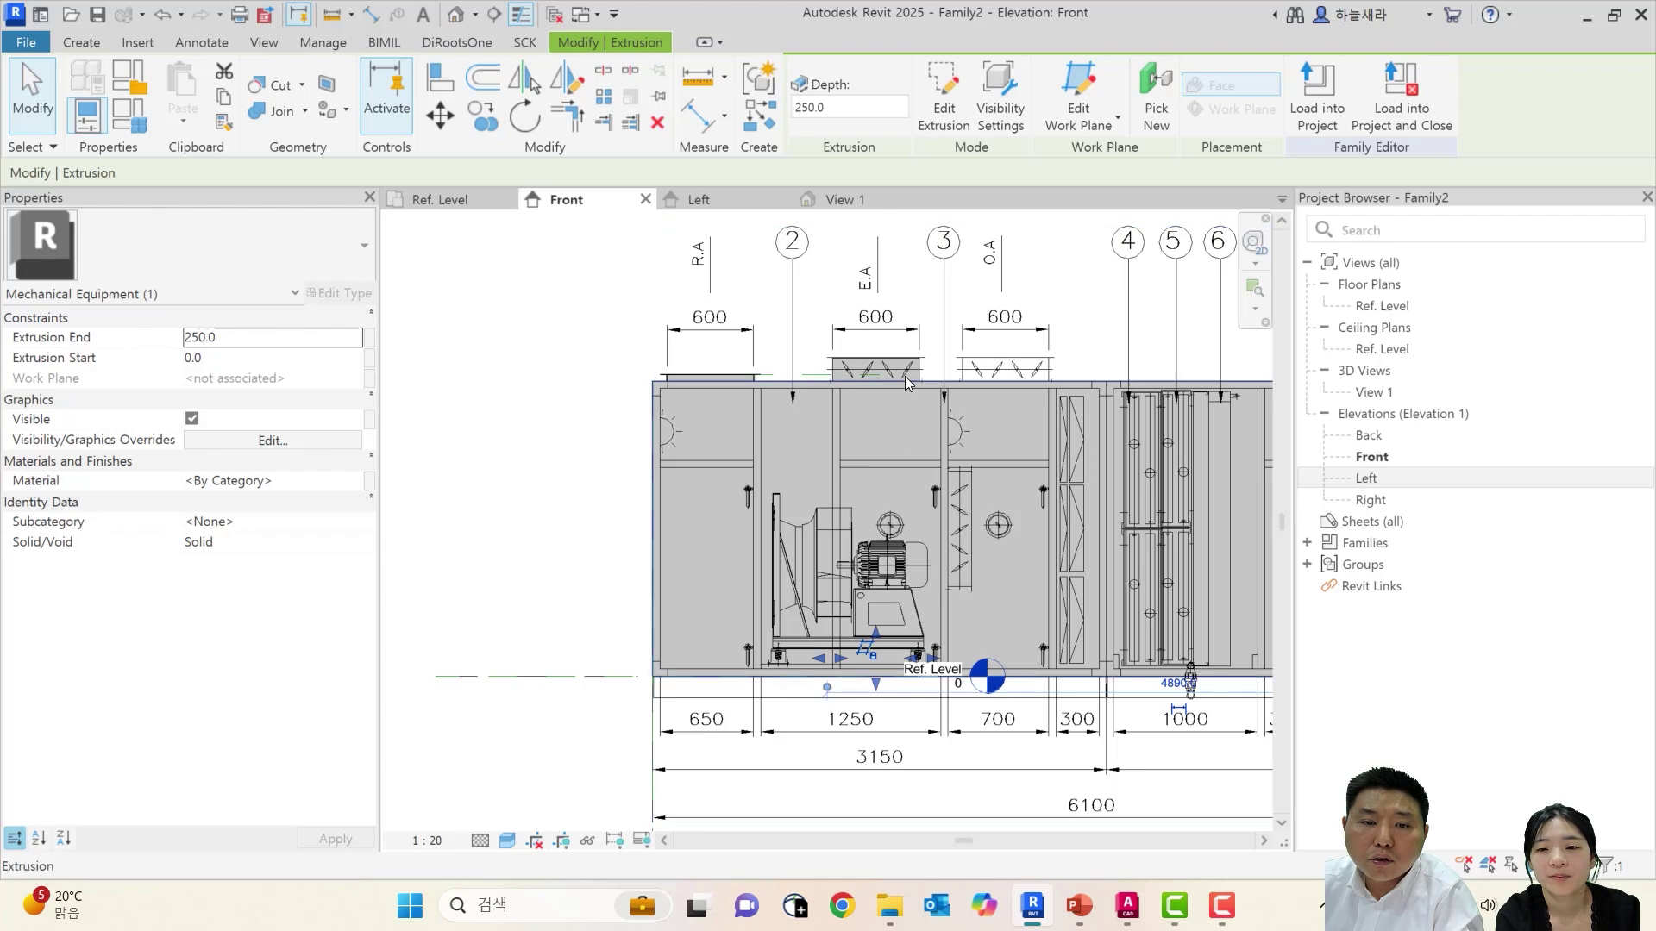
left_click_drag(875, 633, 878, 324)
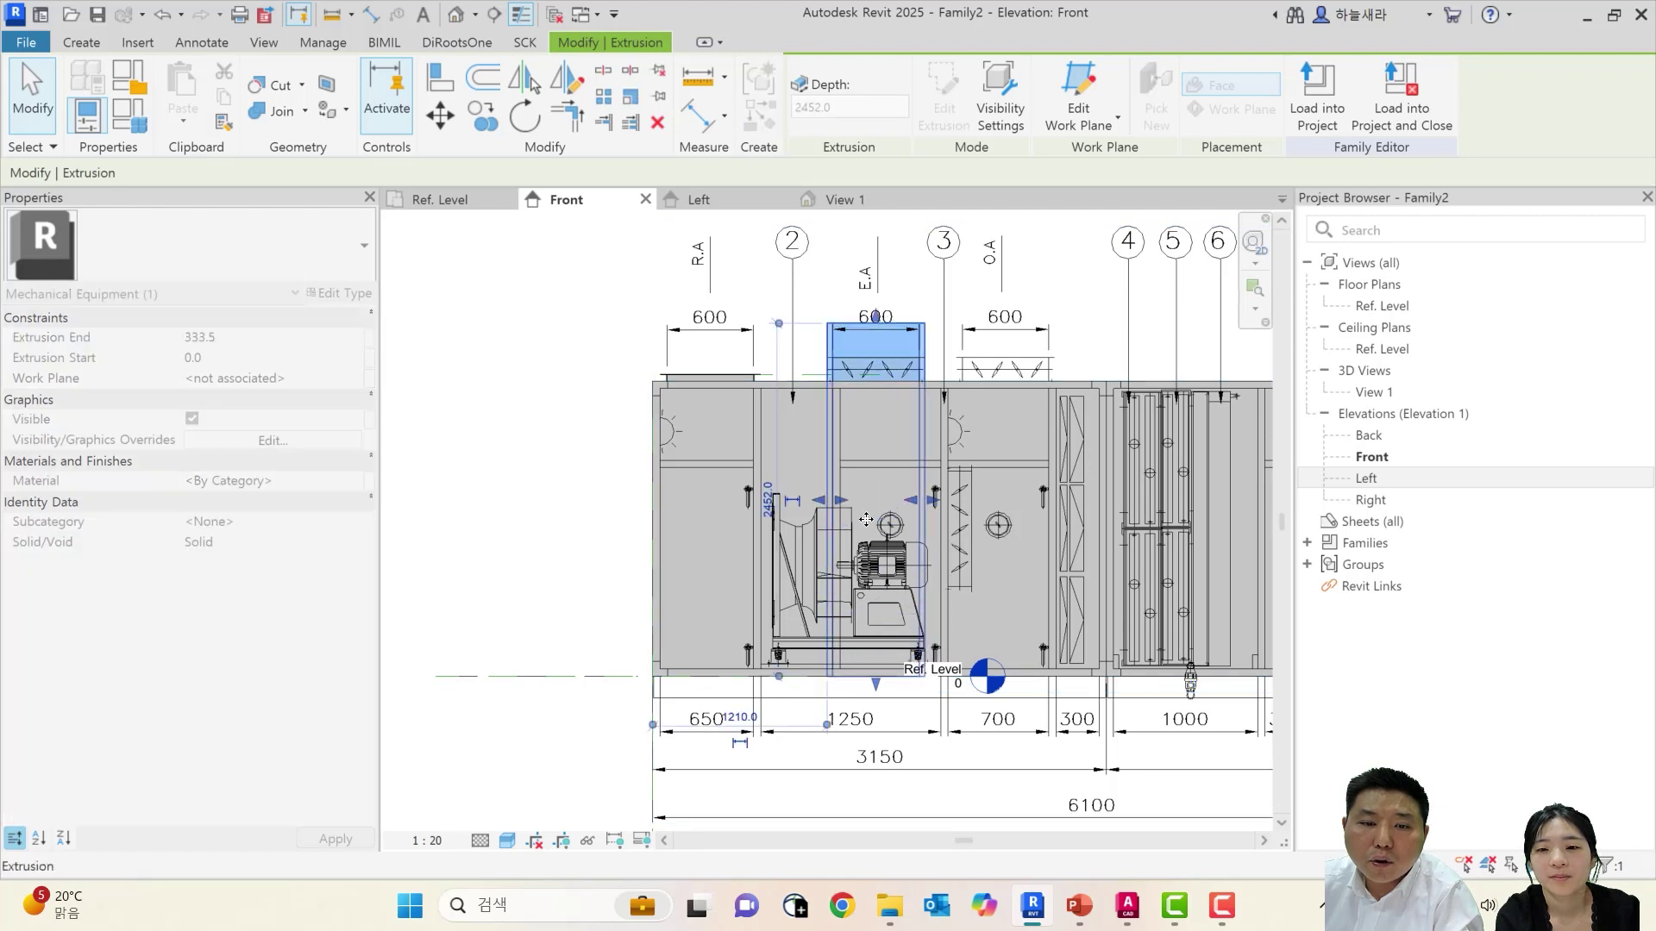
left_click_drag(877, 684, 877, 343)
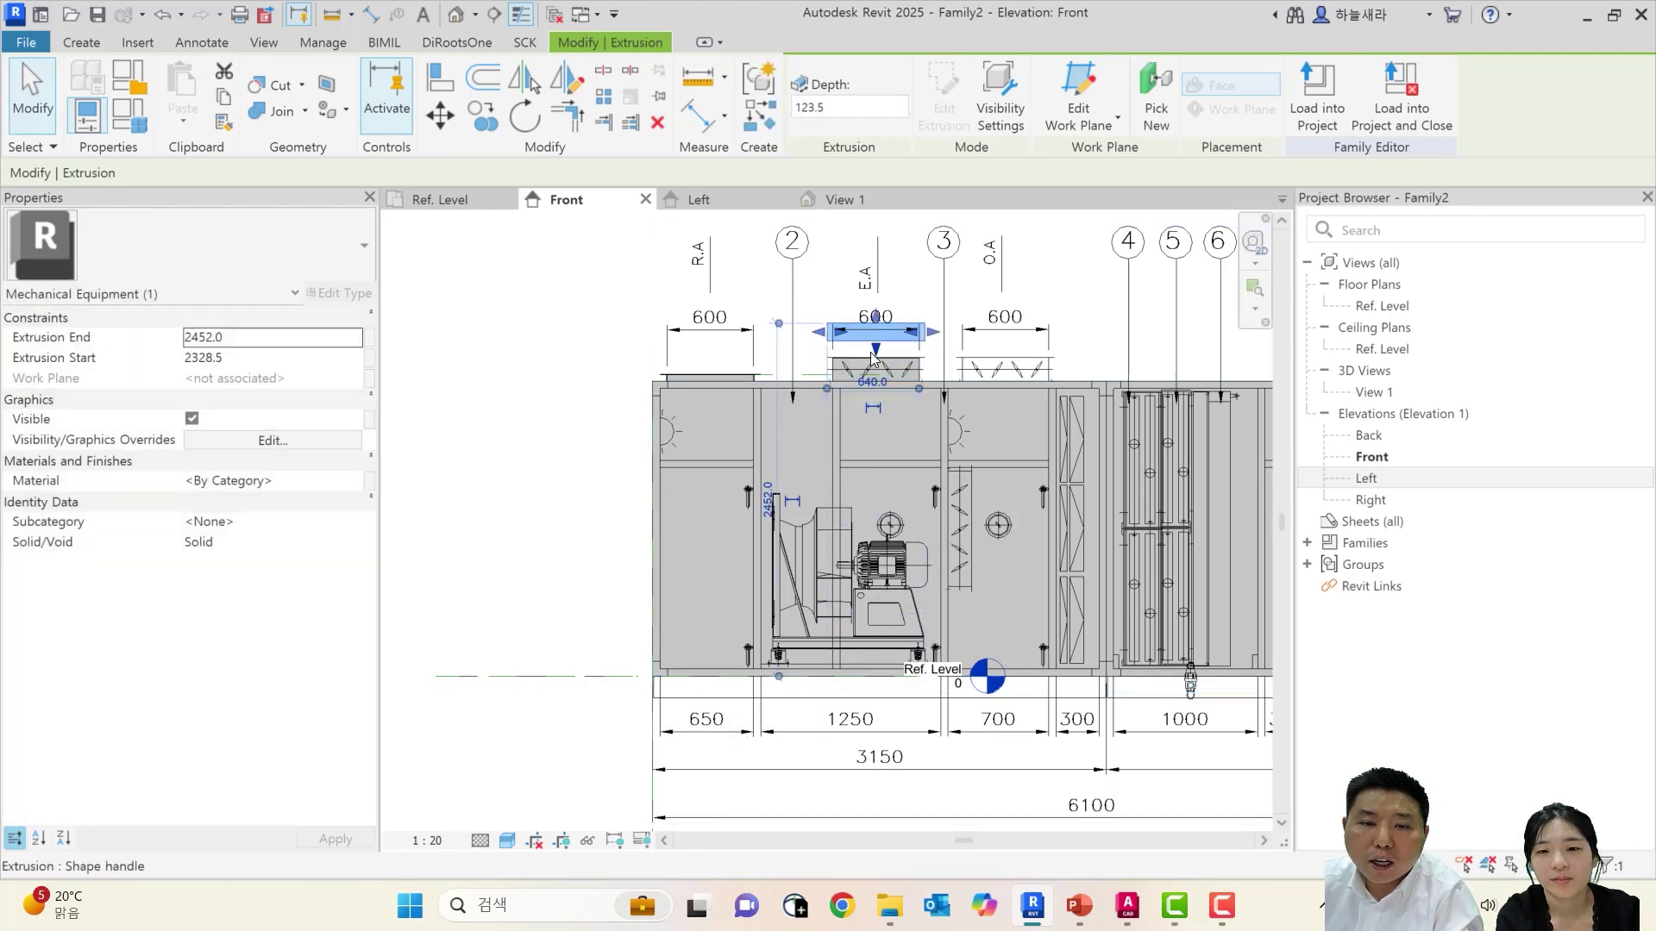
Align the flange's bottom face to the damper box's top edge at 2210 and its top face to the drawing's upper line at 2215
scroll(872, 354, "up", 4)
scroll(868, 355, "up", 1)
key("a")
key("l")
scroll(931, 380, "up", 3)
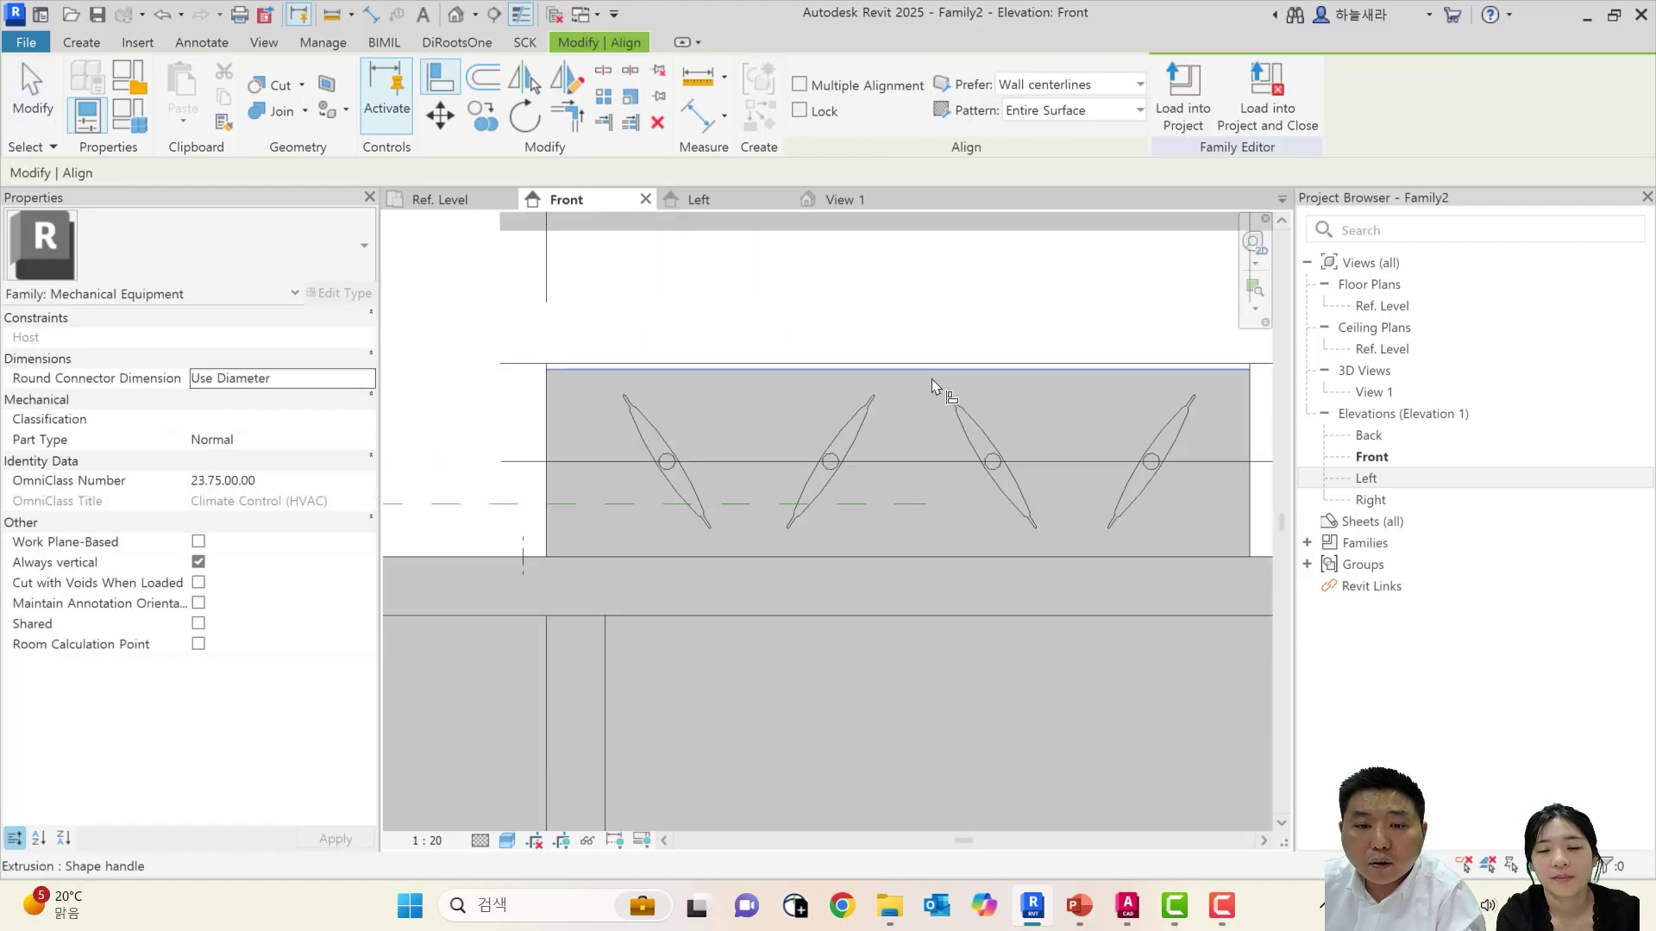
left_click(938, 374)
middle_click_drag(962, 272, 953, 476)
left_click(973, 415)
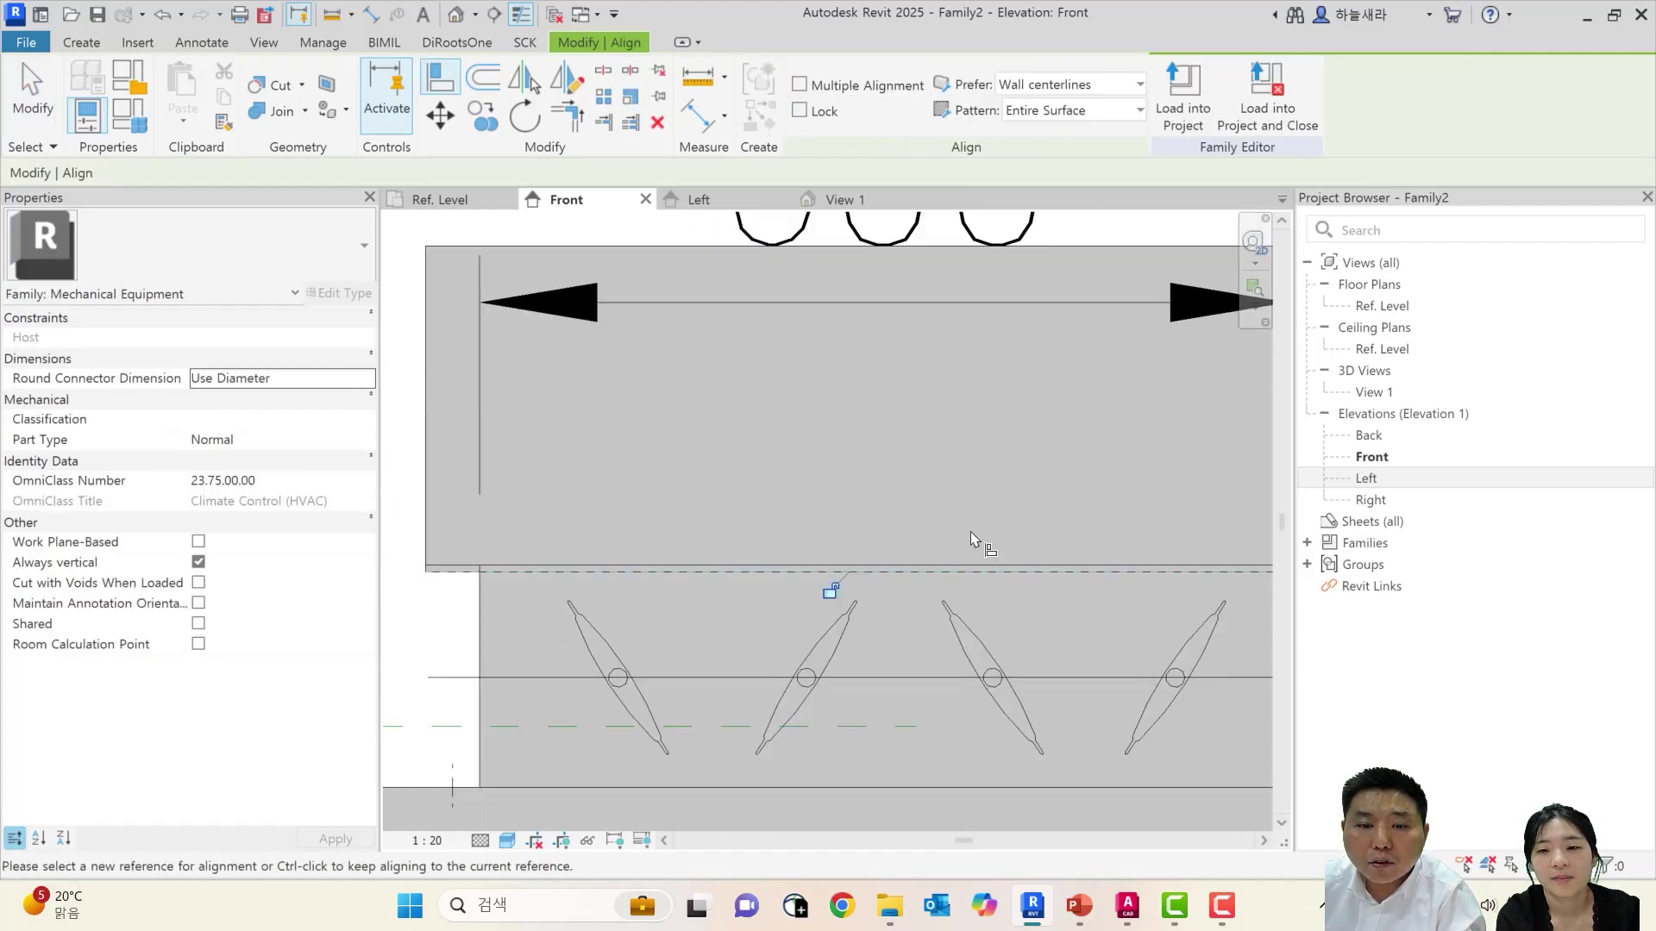
key("Escape")
key("Escape")
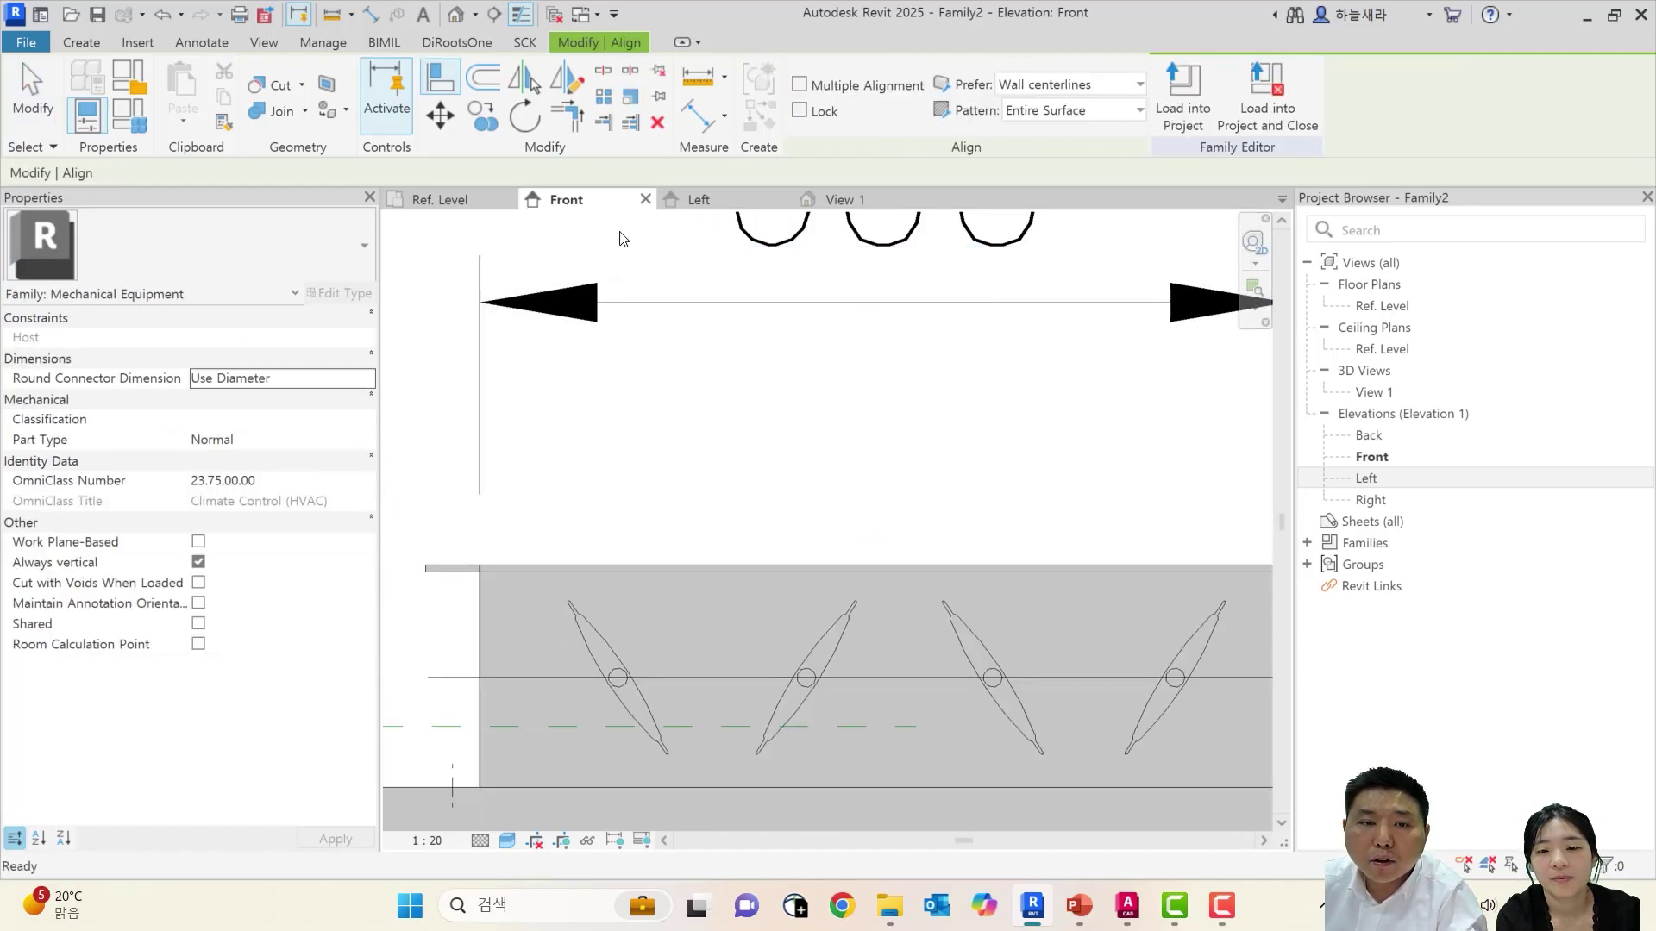
Delete the inner rectangle from the damper flange's sketch and finish the edit with only the outer outline, making it a solid plate
left_click(867, 205)
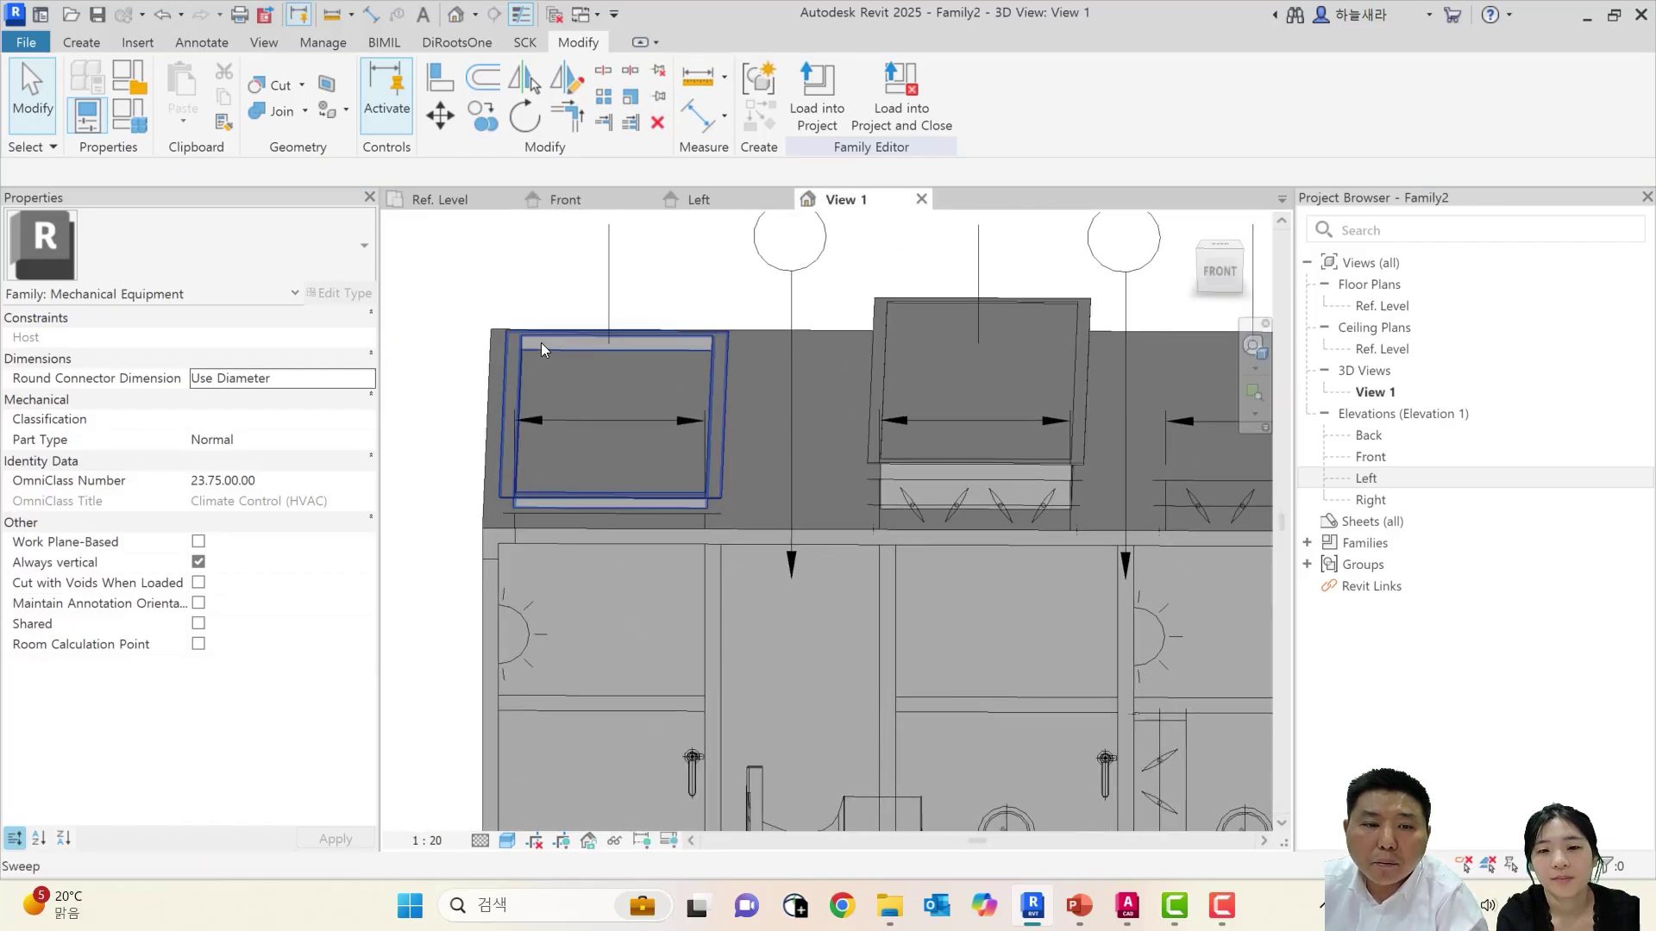
middle_click_drag(764, 379, 1130, 328, "shift")
scroll(1043, 303, "up", 5)
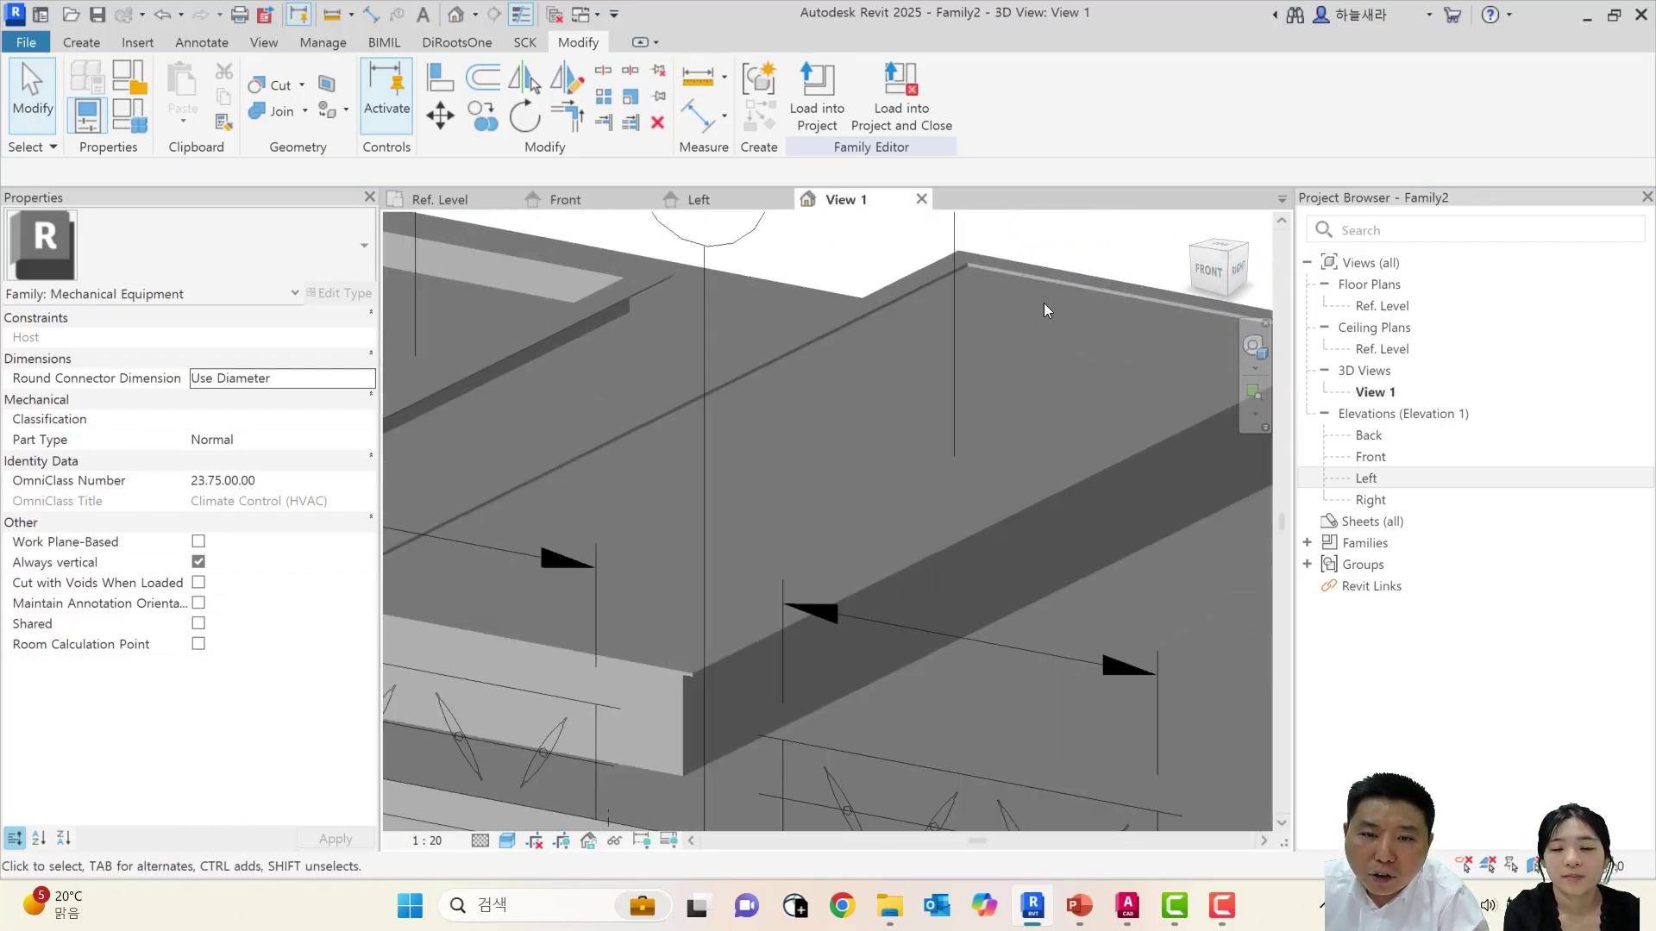
scroll(957, 275, "down", 3)
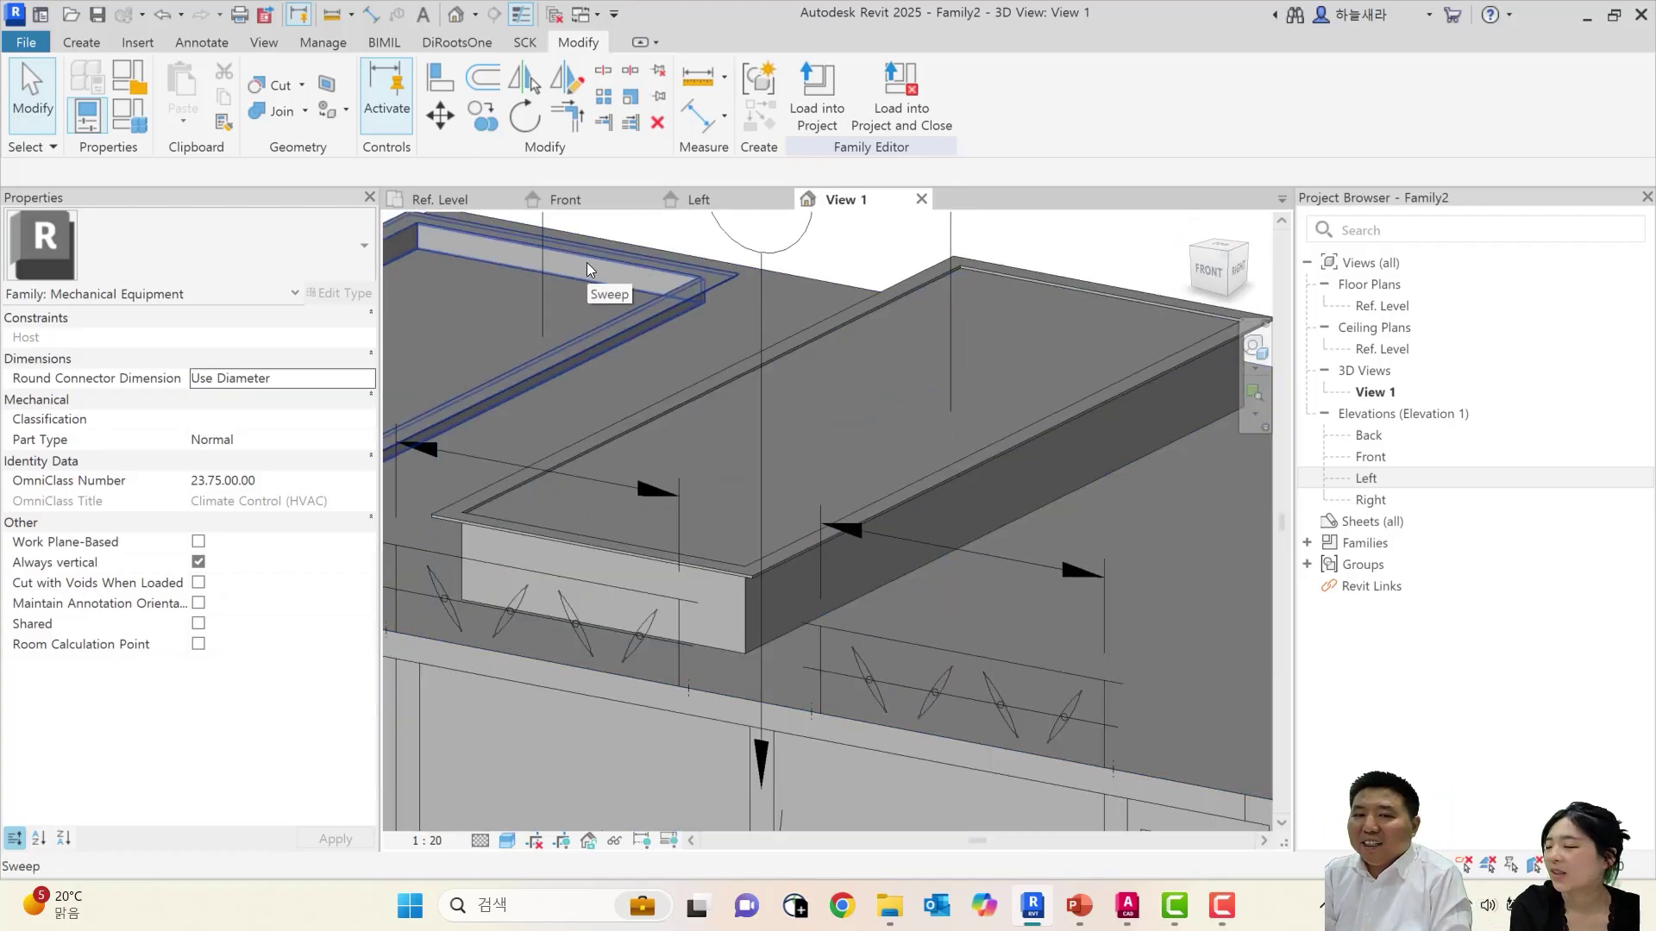
scroll(676, 257, "down", 4)
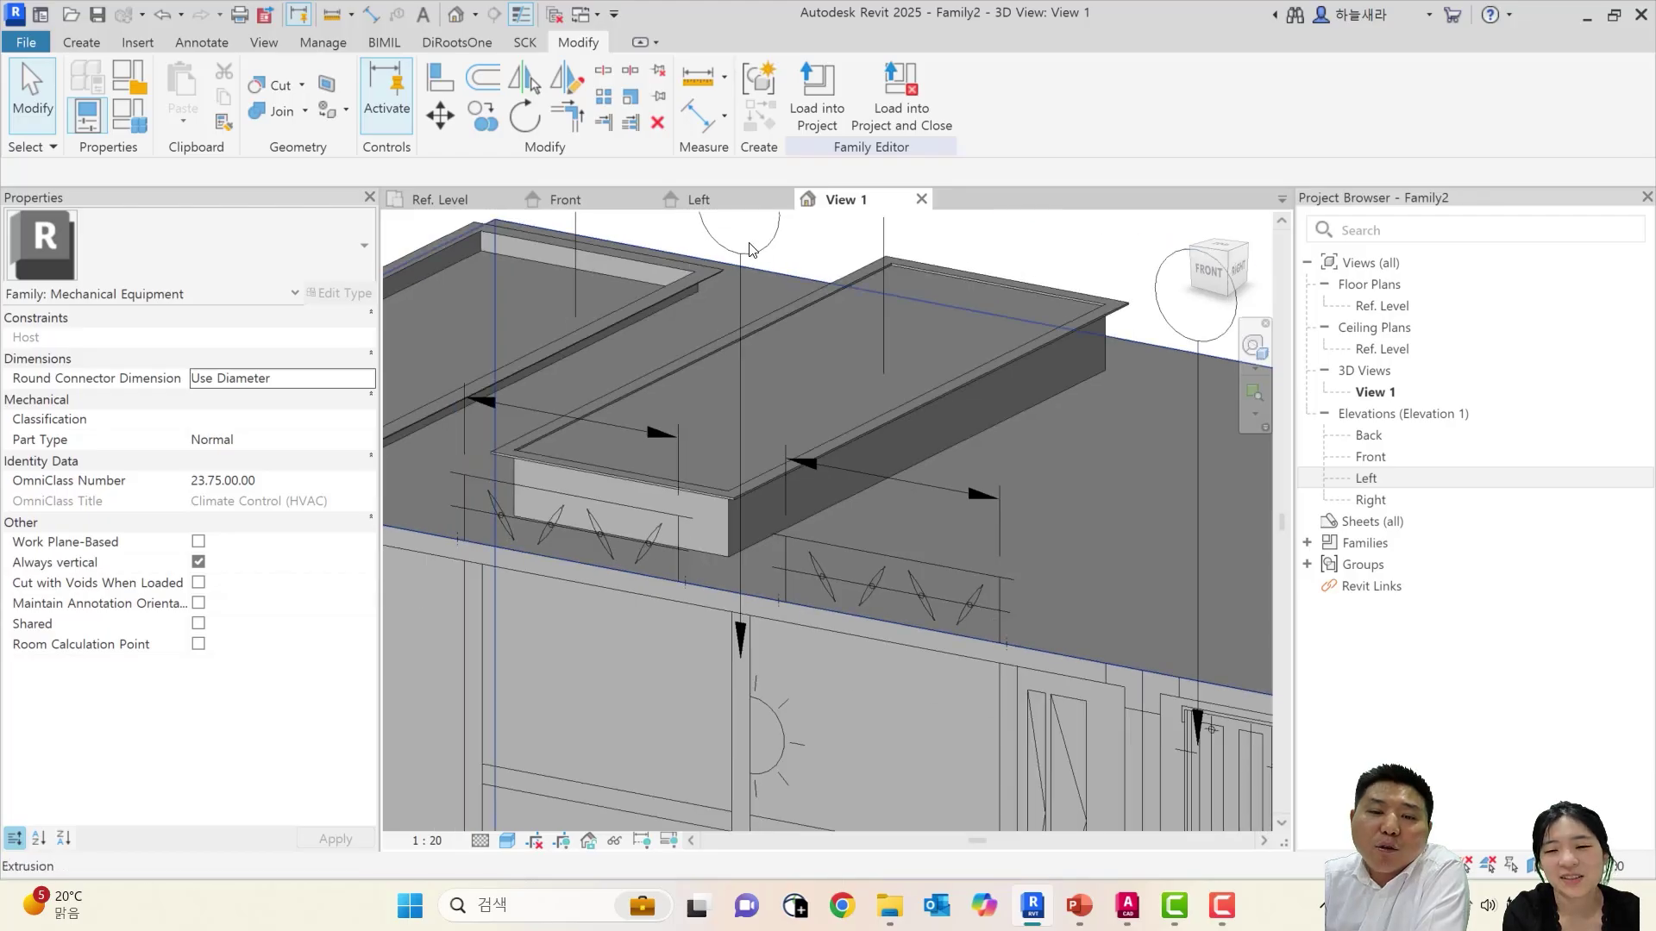
scroll(1054, 319, "up", 3)
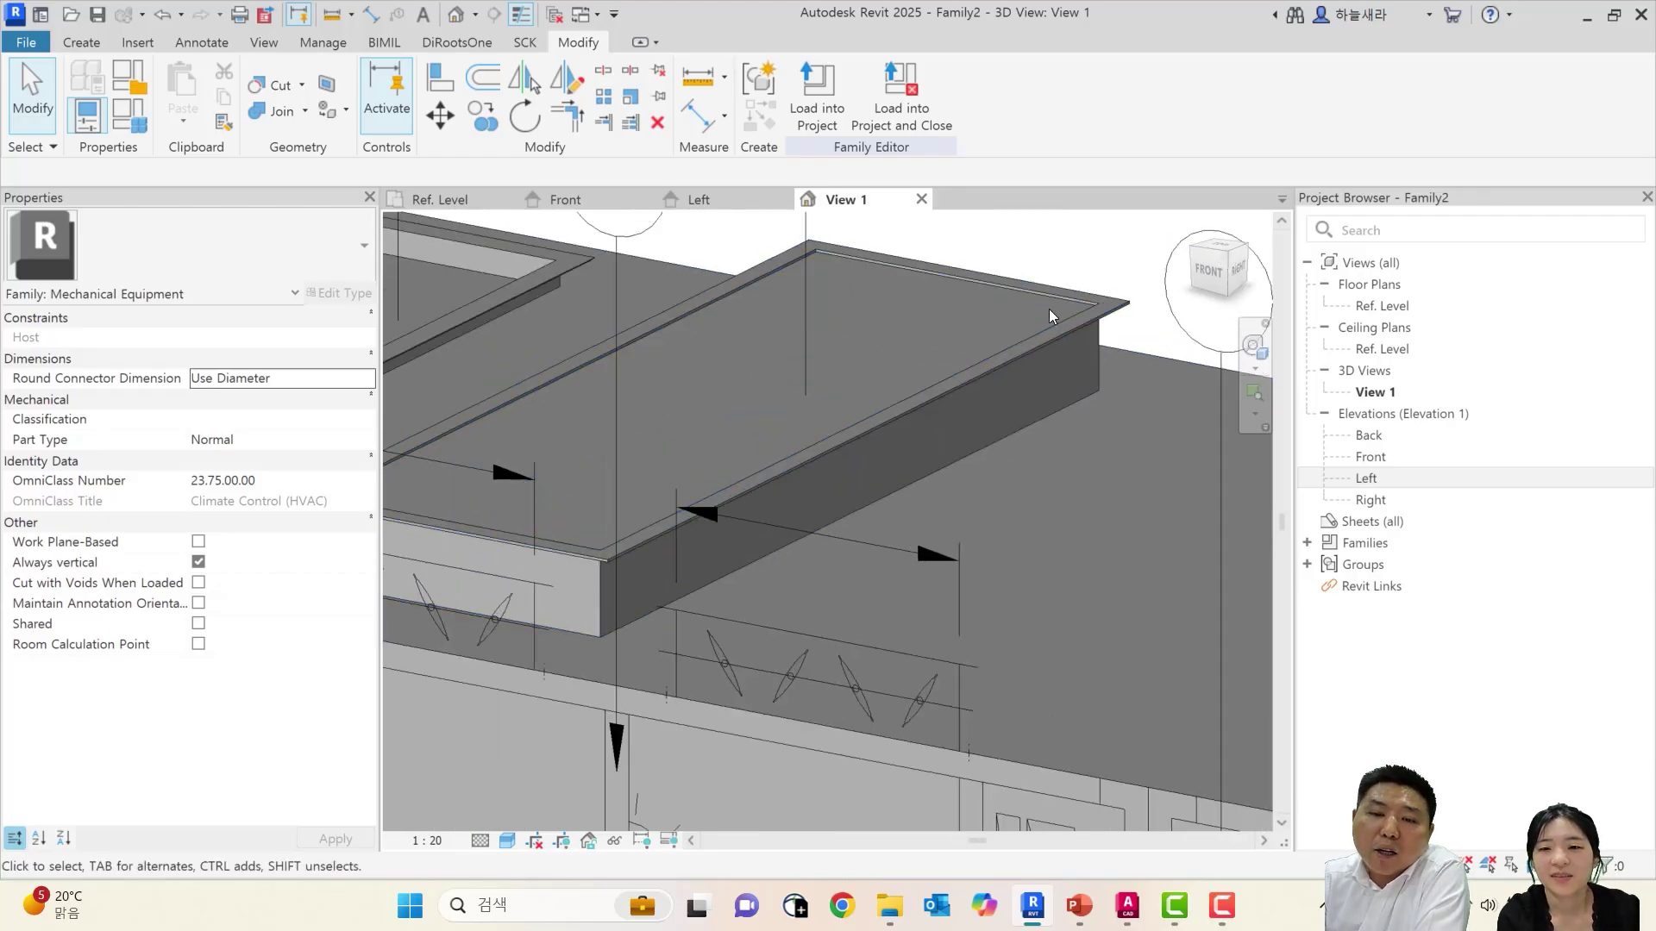
left_click(1006, 286)
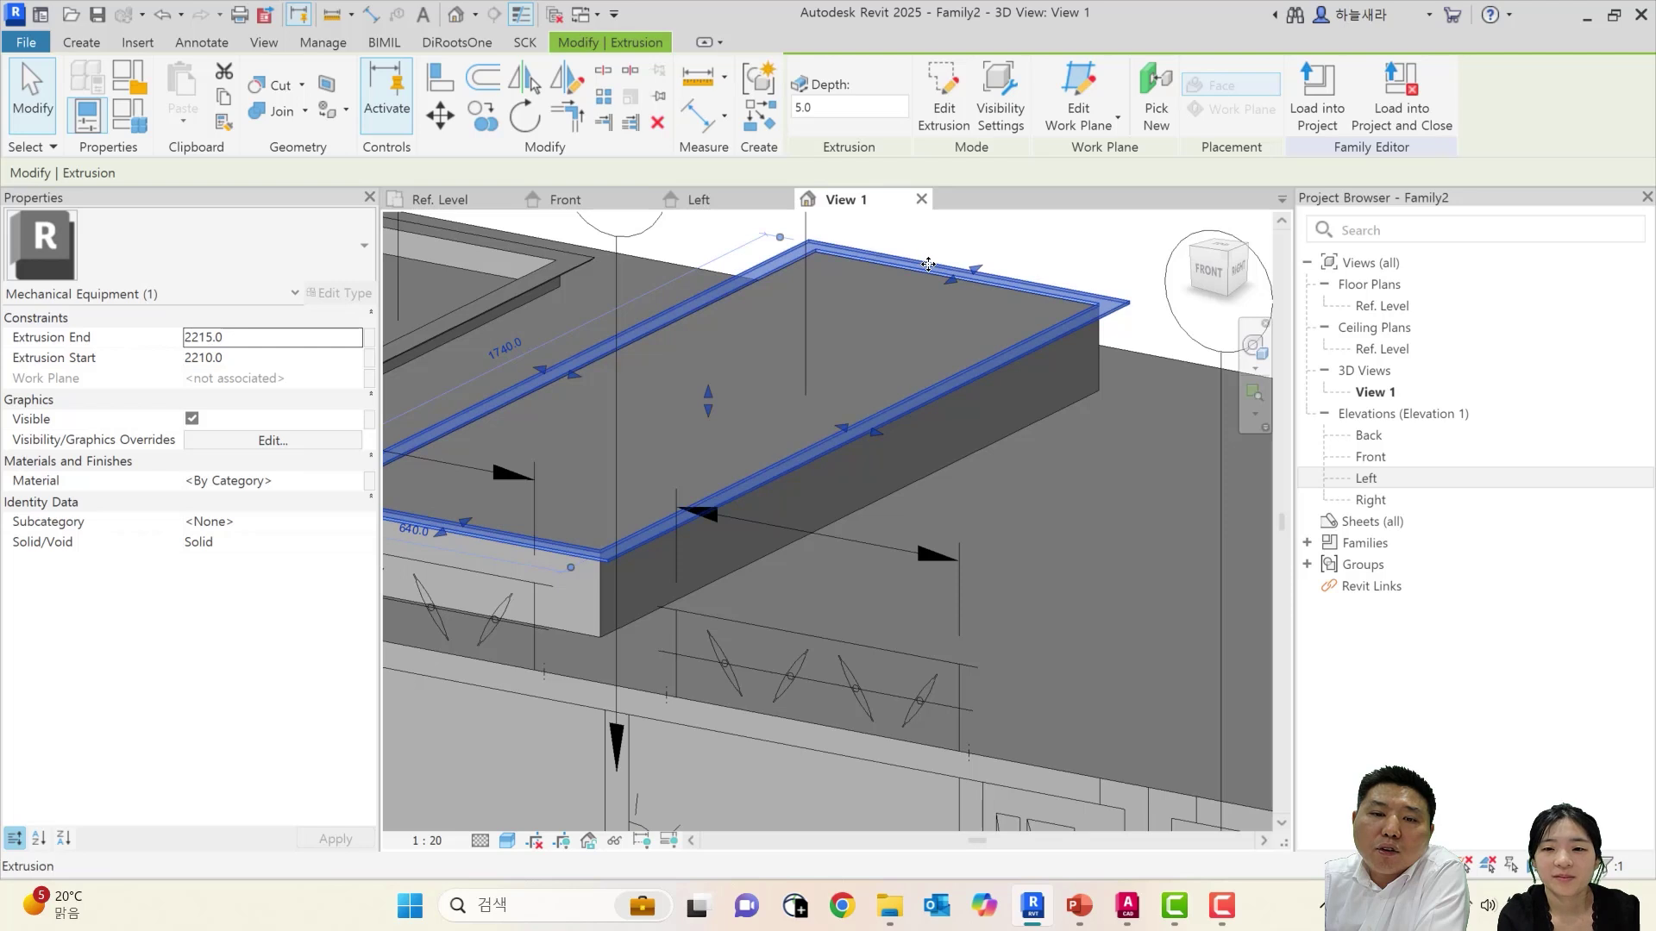
left_click(439, 199)
double_click(909, 322)
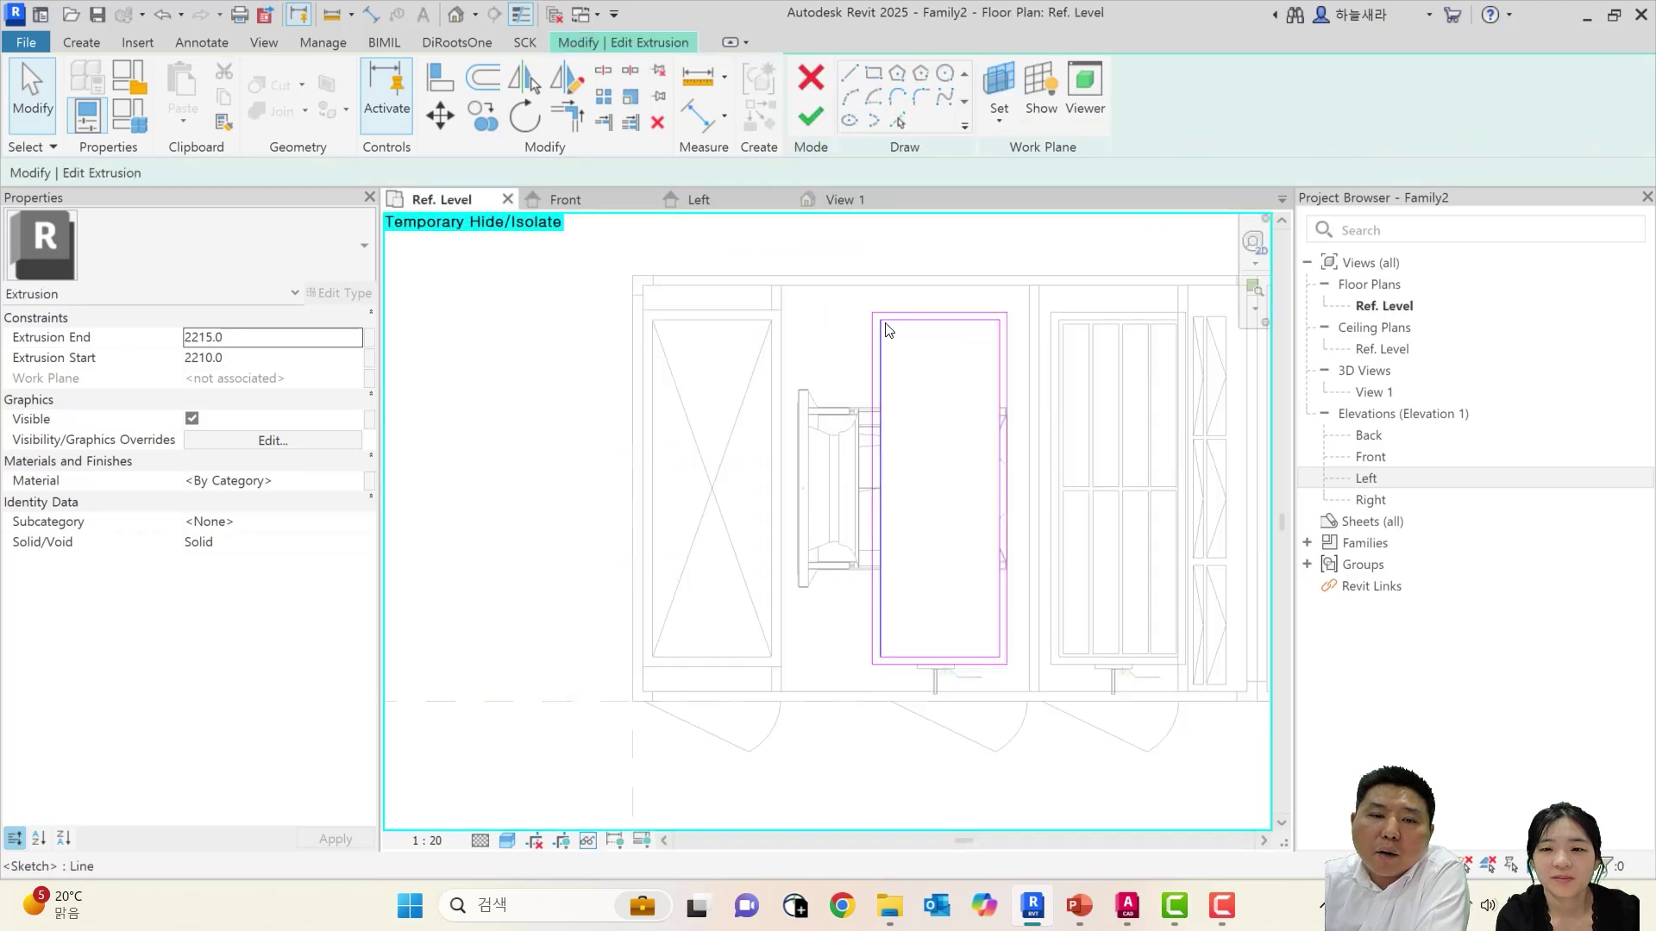
left_click(894, 321)
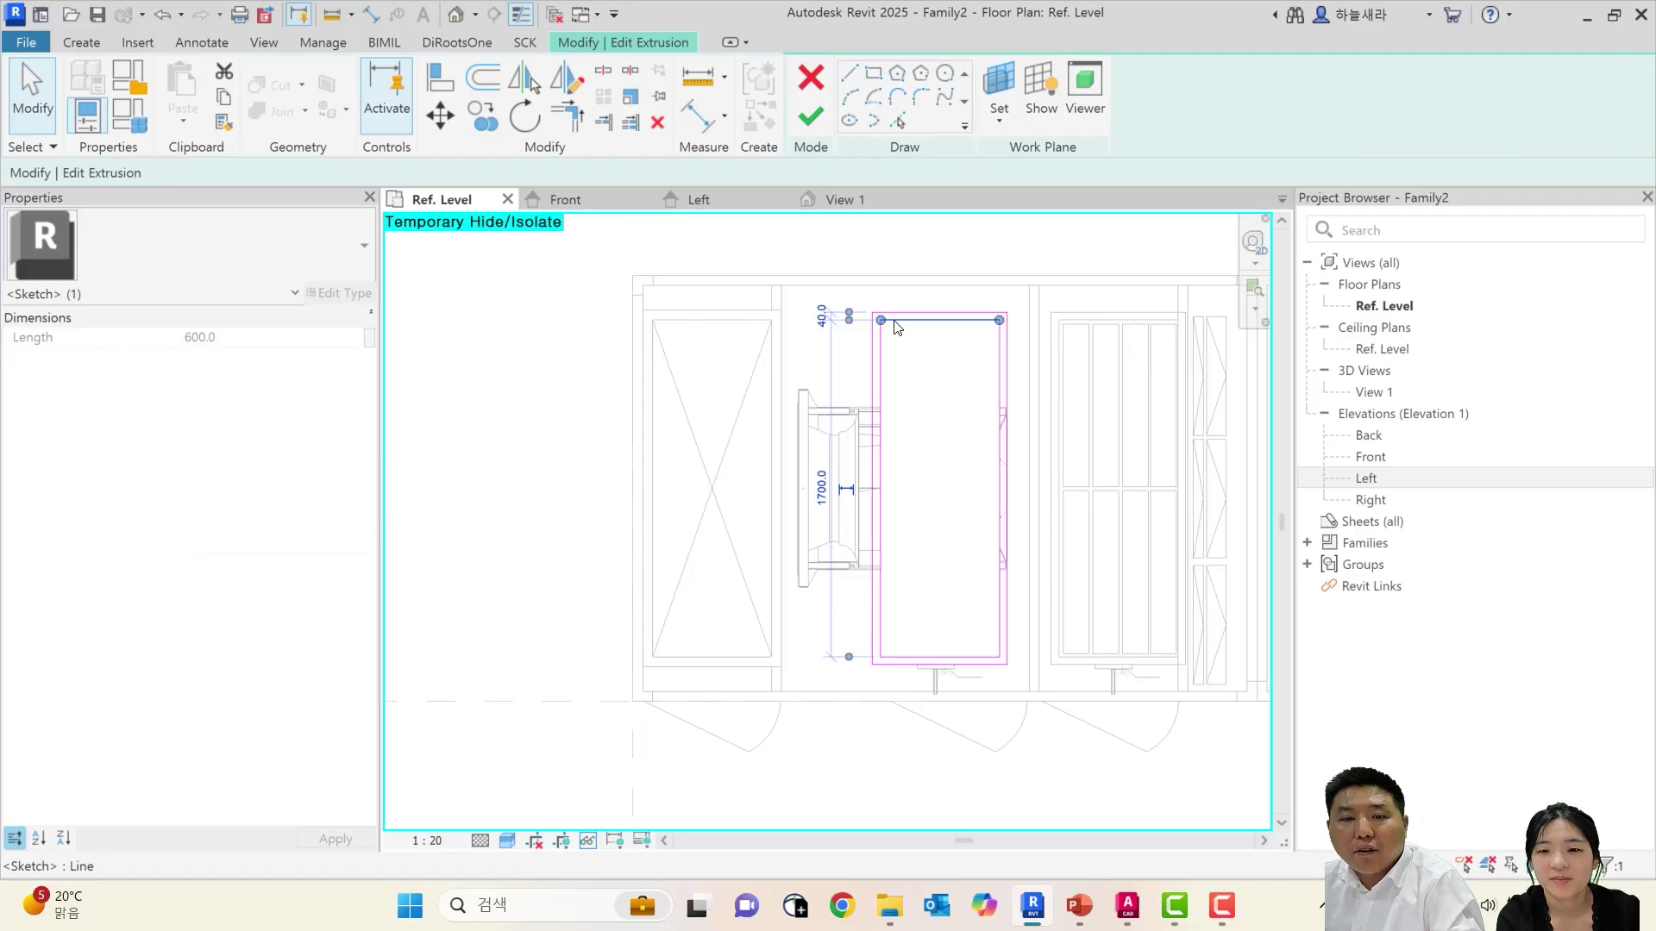
key("Escape")
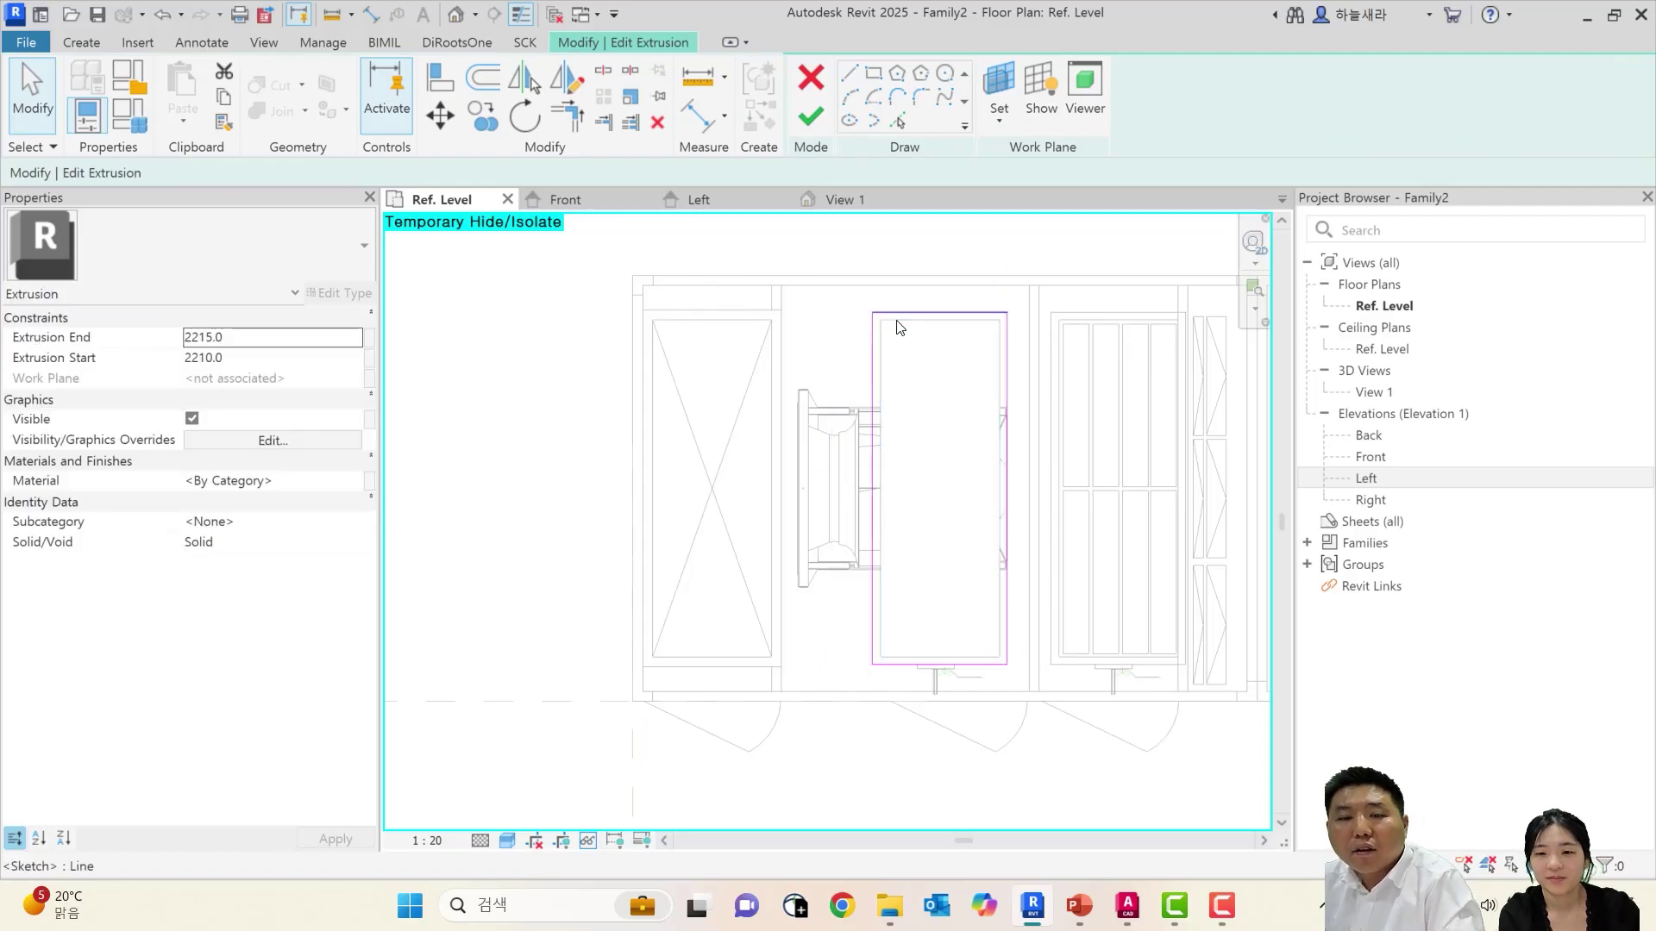
left_click(811, 117)
Examine the solid damper flange plate beside the top-opening flange sweep in the 3D view
left_click(836, 205)
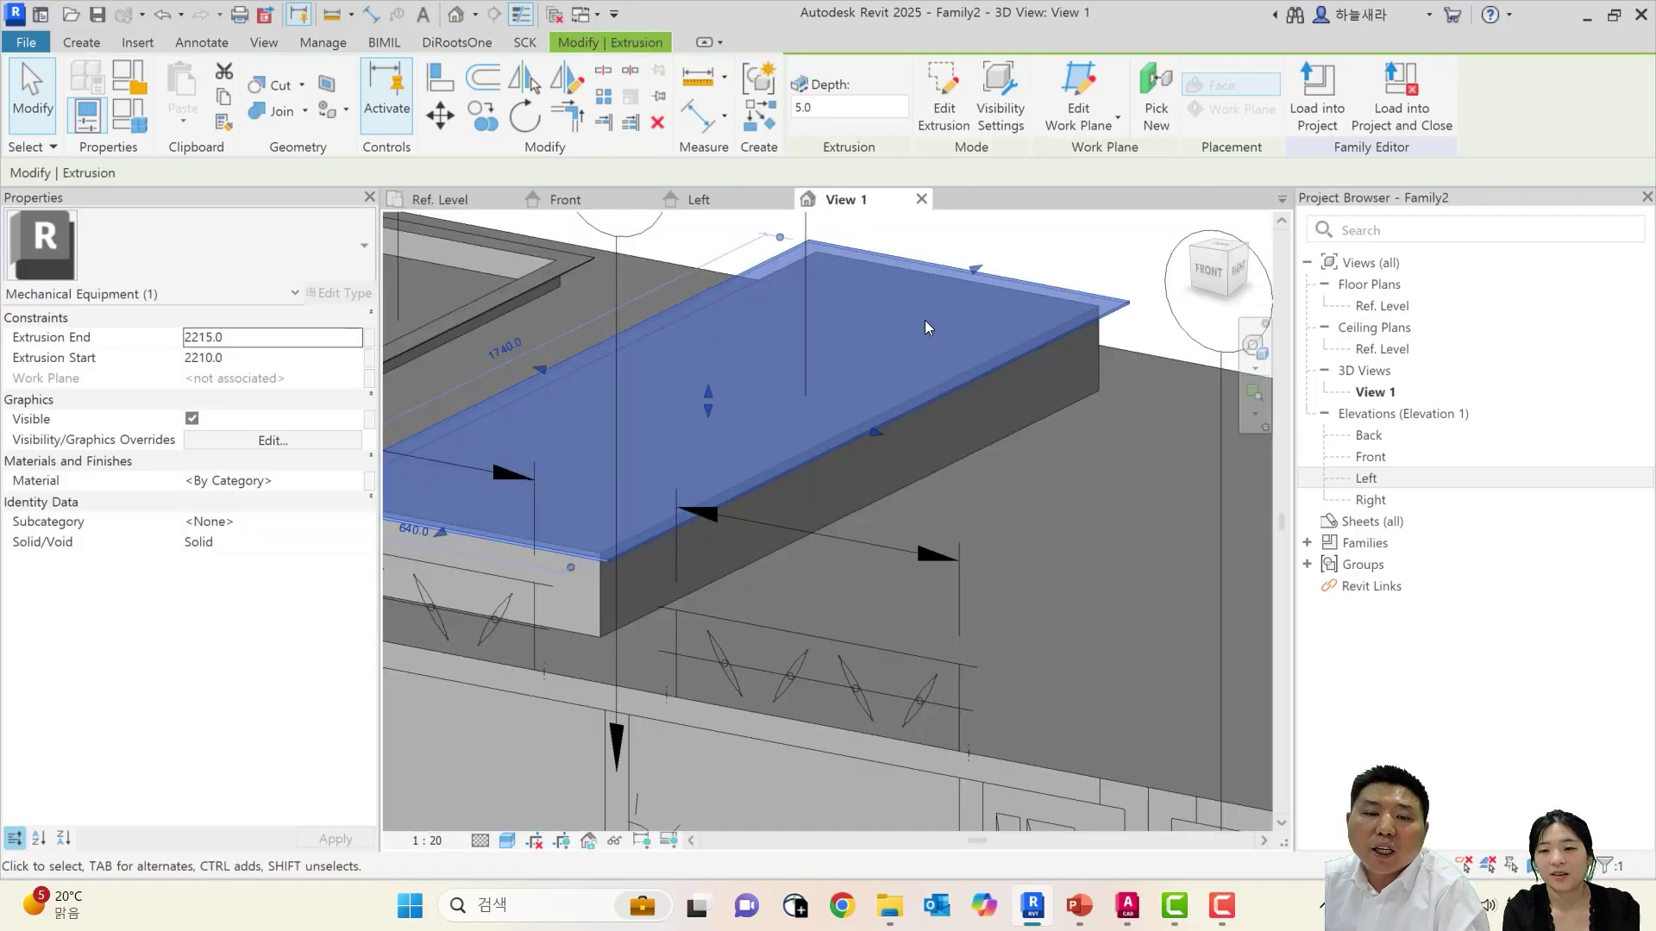
key("Escape")
middle_click_drag(840, 401, 888, 404, "shift")
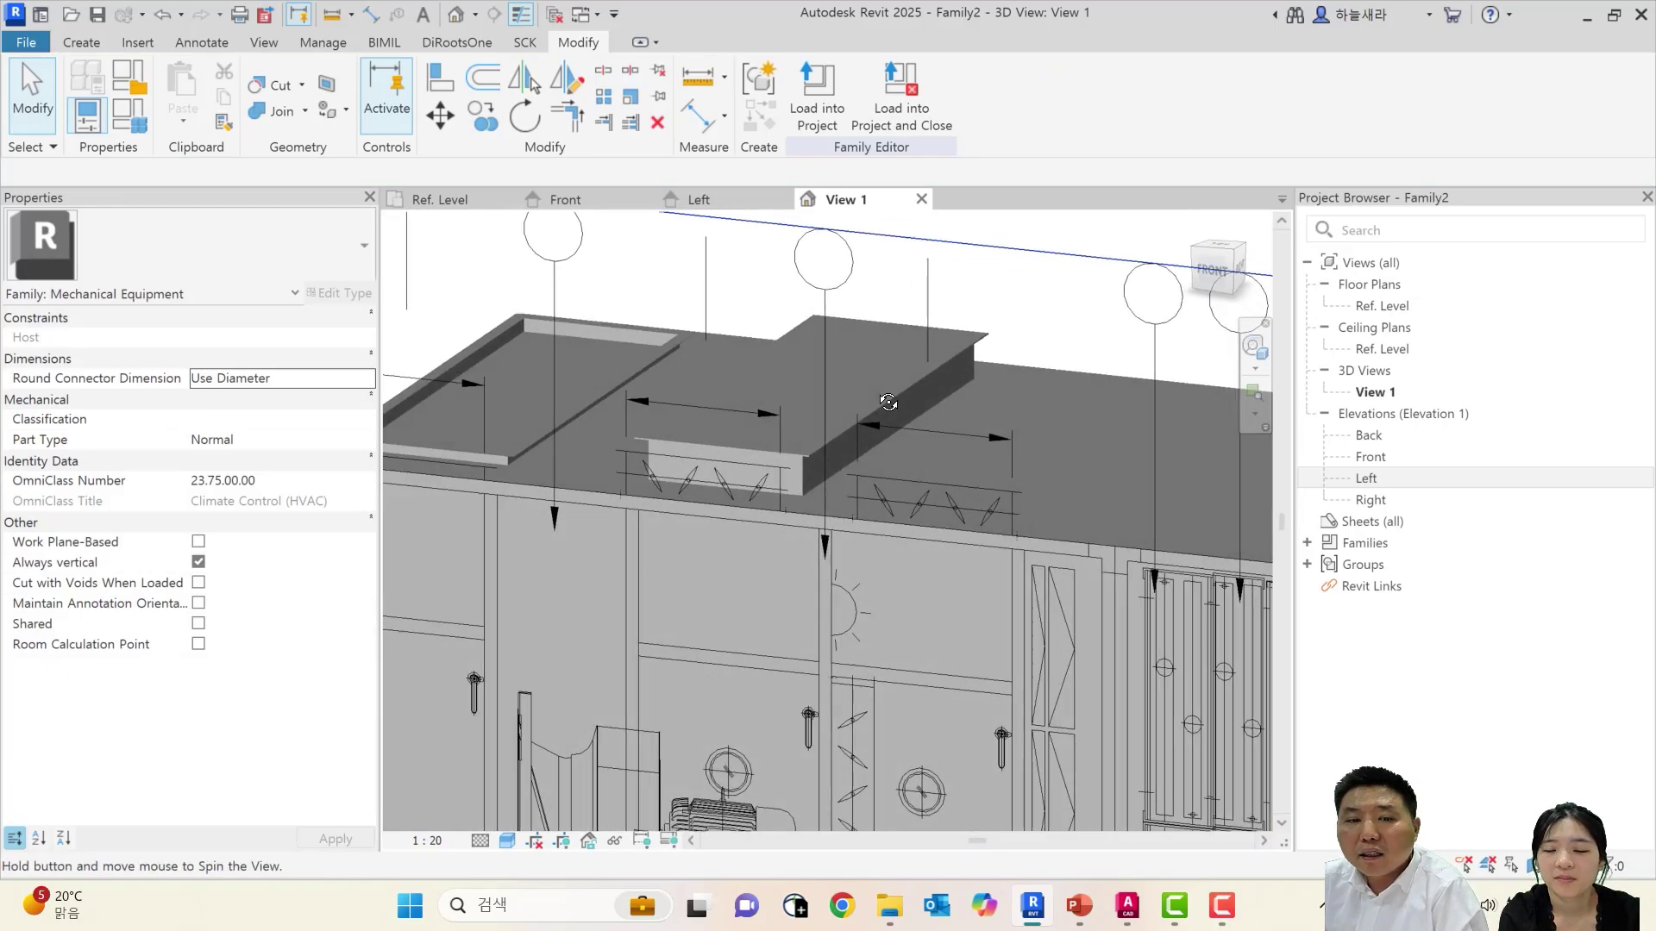
left_click(685, 338)
scroll(790, 356, "down", 1)
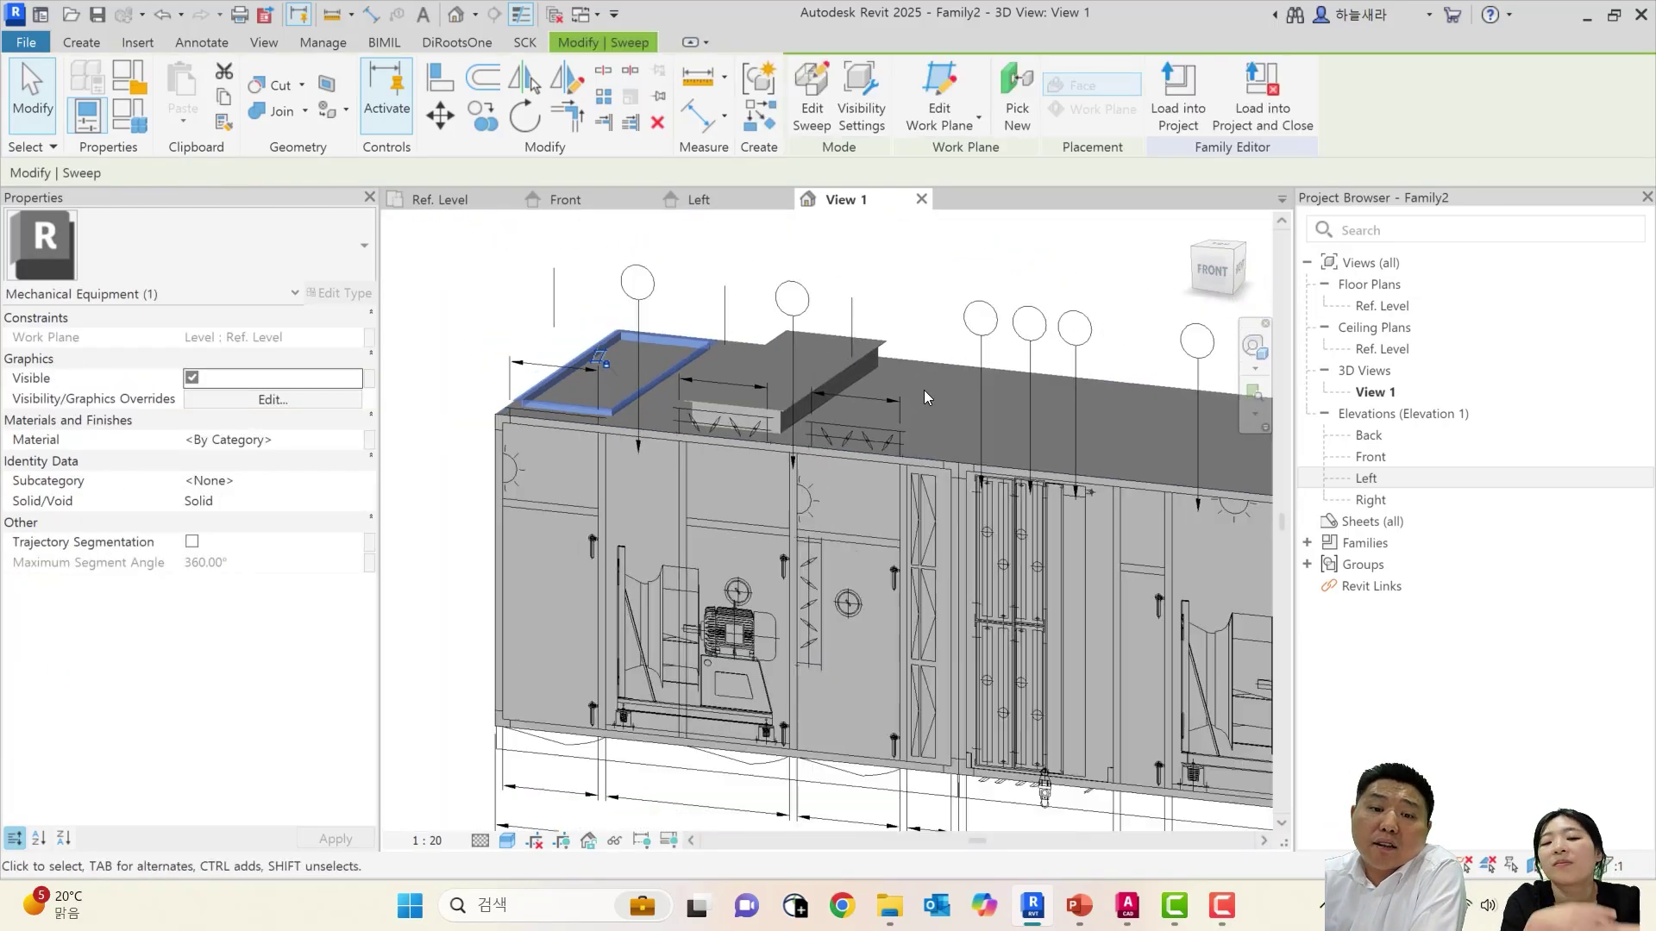
middle_click_drag(924, 390, 883, 402)
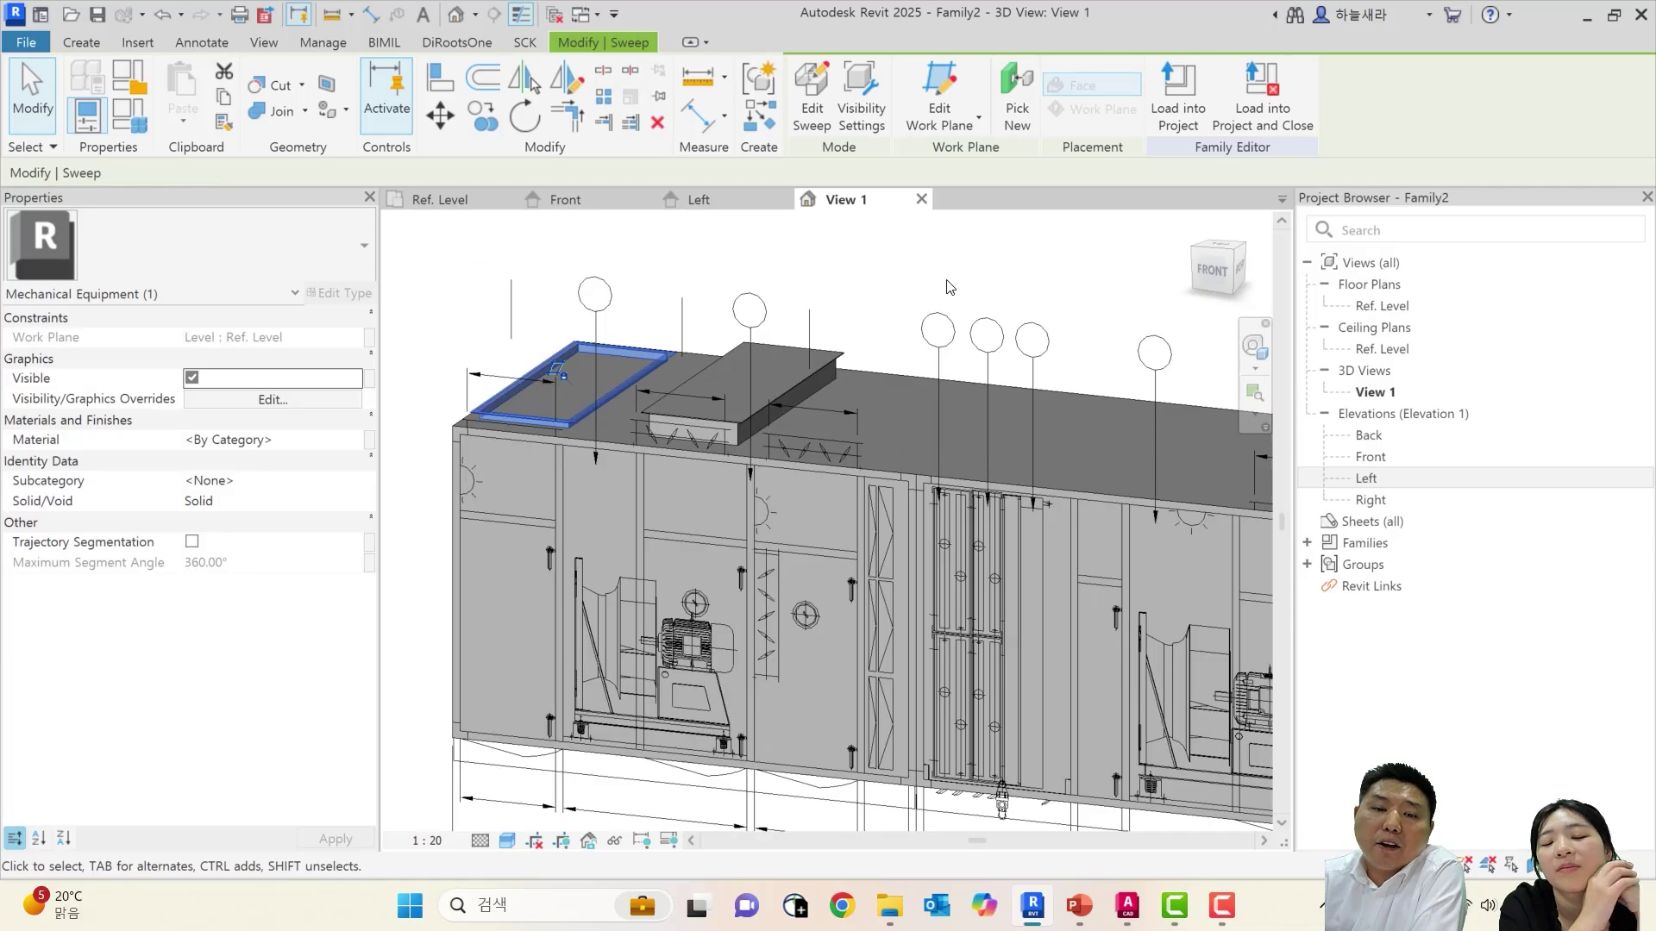
key("Escape")
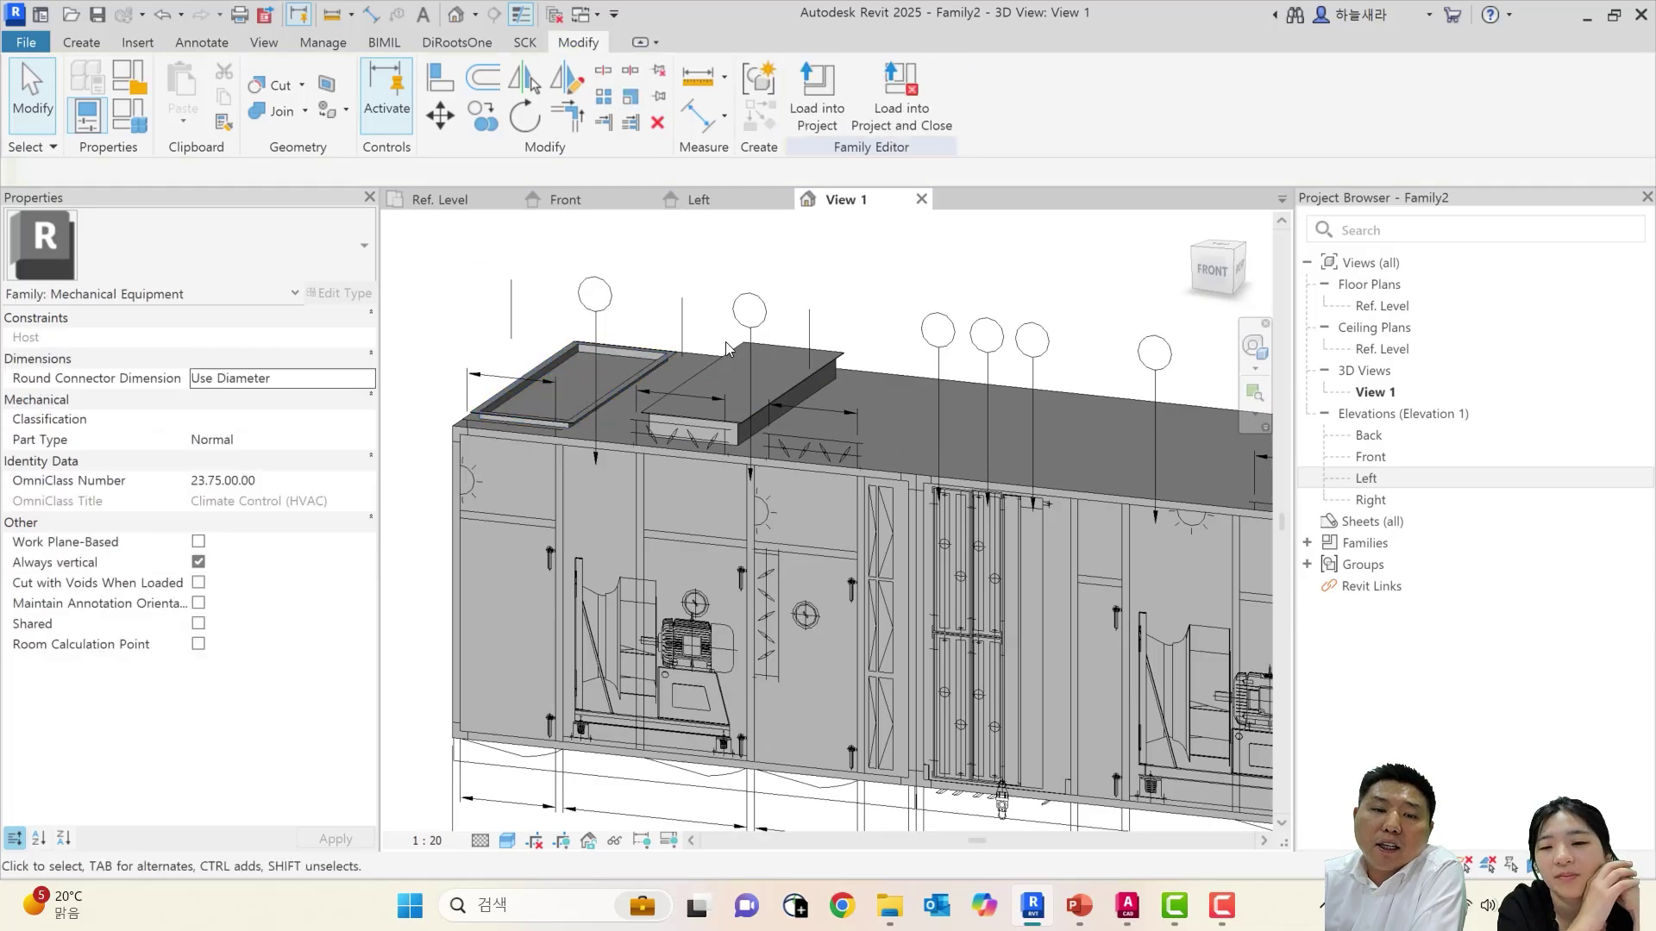
Copy the damper box with its flange plate onto the adjacent O.A damper outline in the reference level plan
left_click(478, 202)
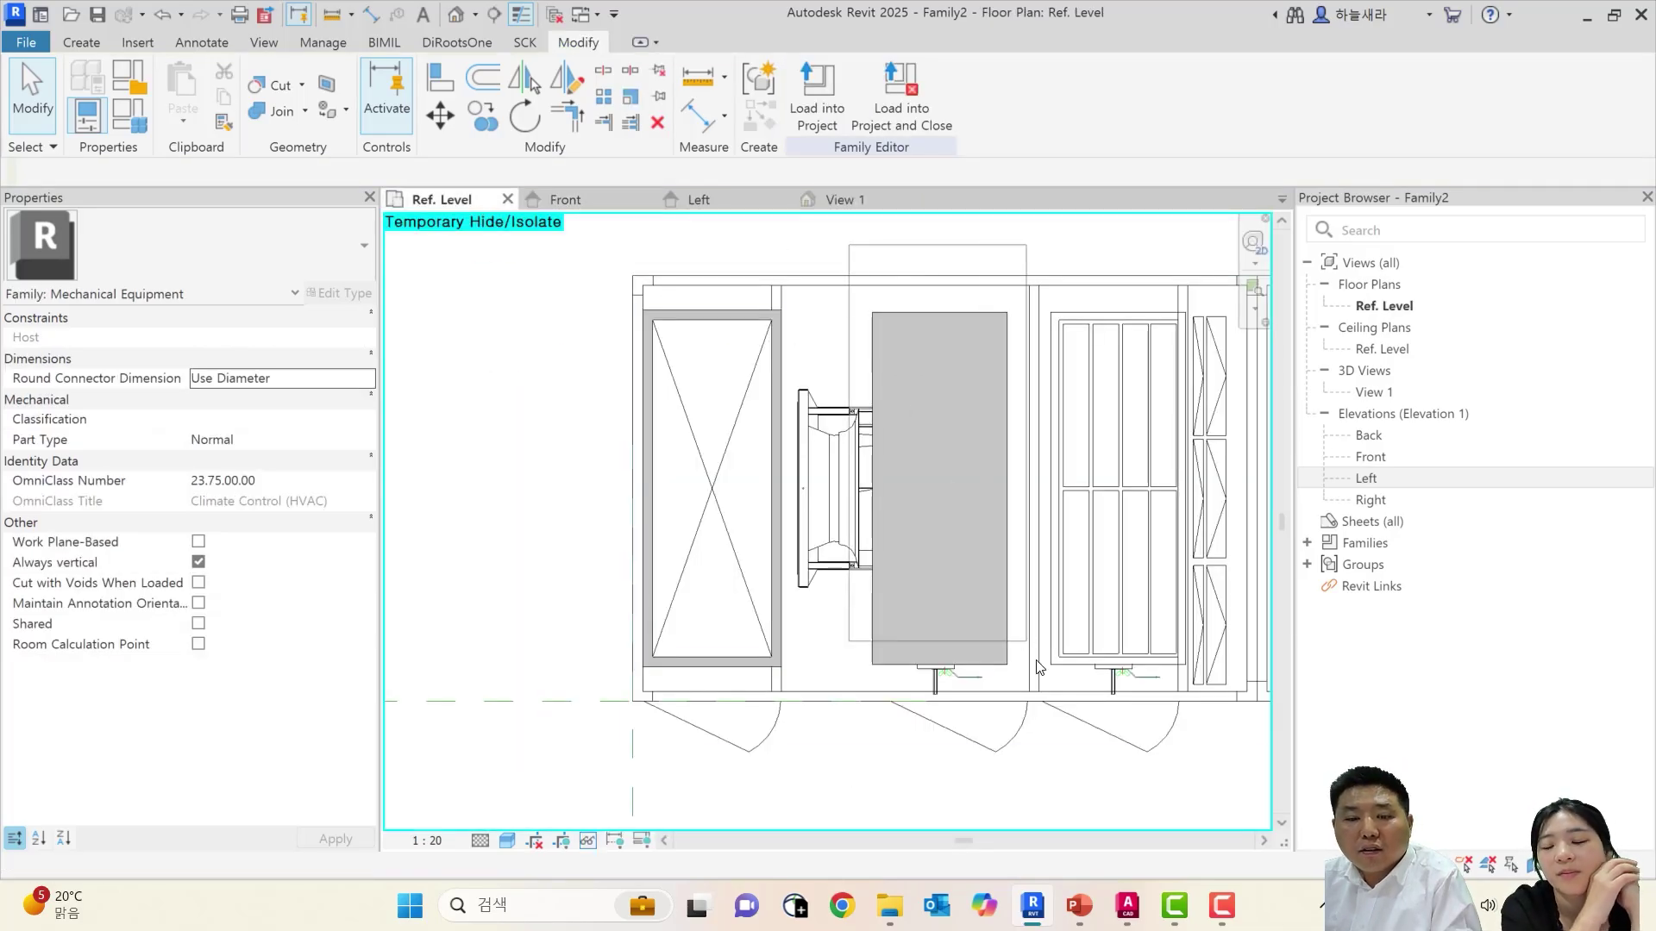
left_click(1005, 526)
key("c")
key("o")
scroll(879, 314, "up", 2)
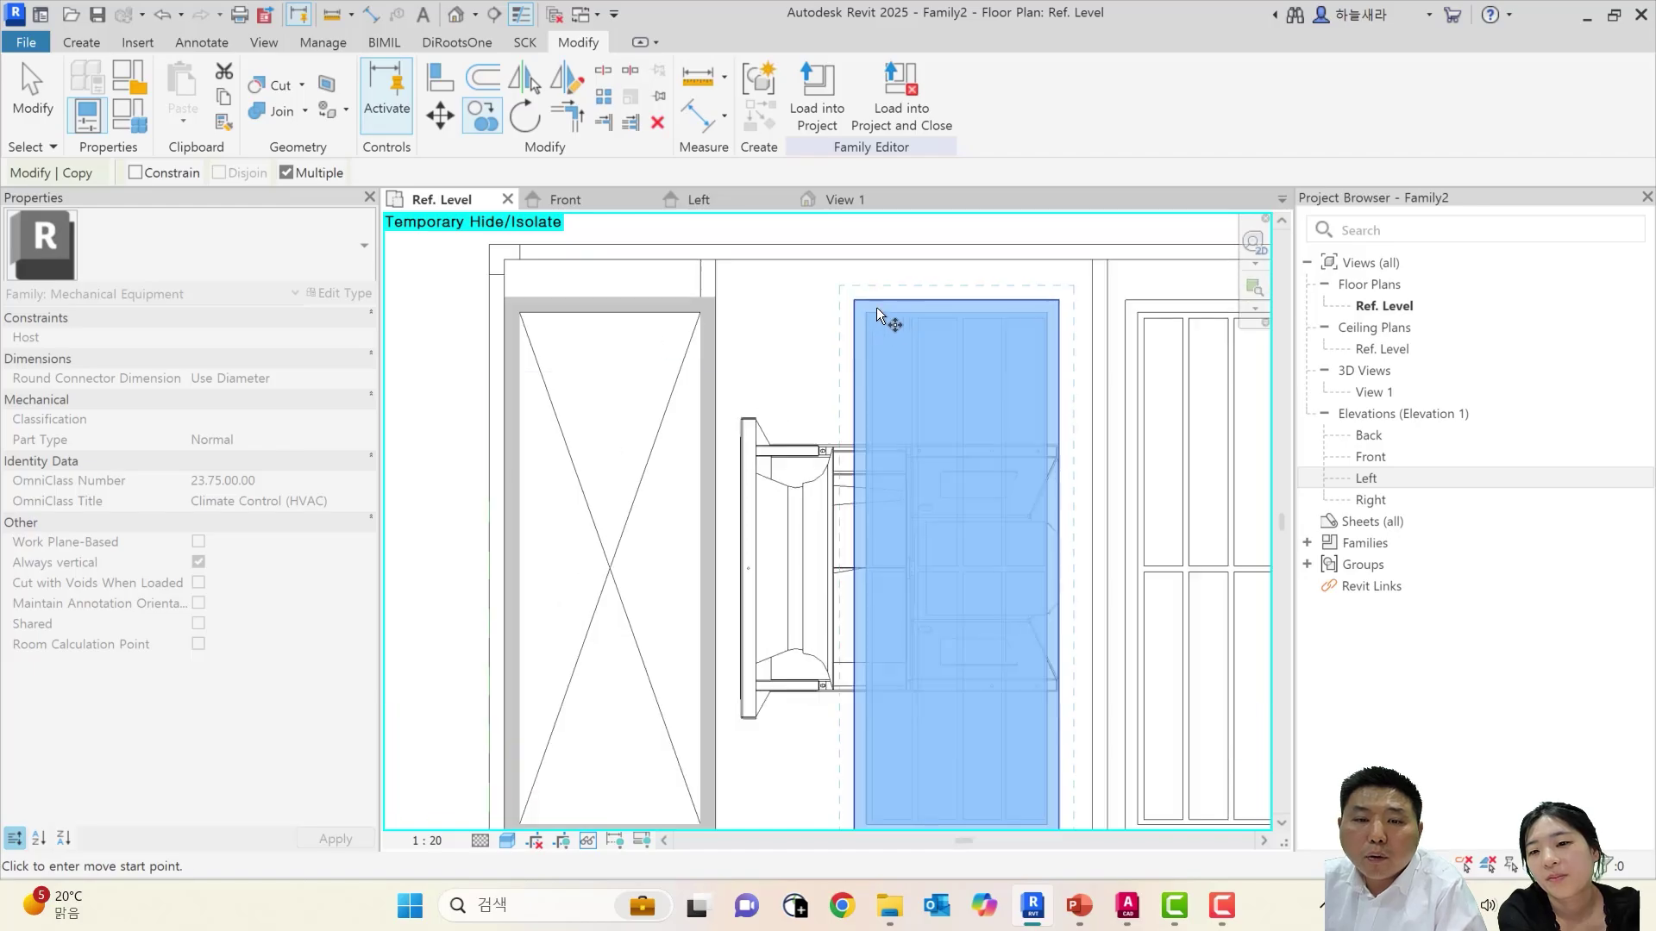
left_click(1121, 303)
scroll(948, 358, "down", 2)
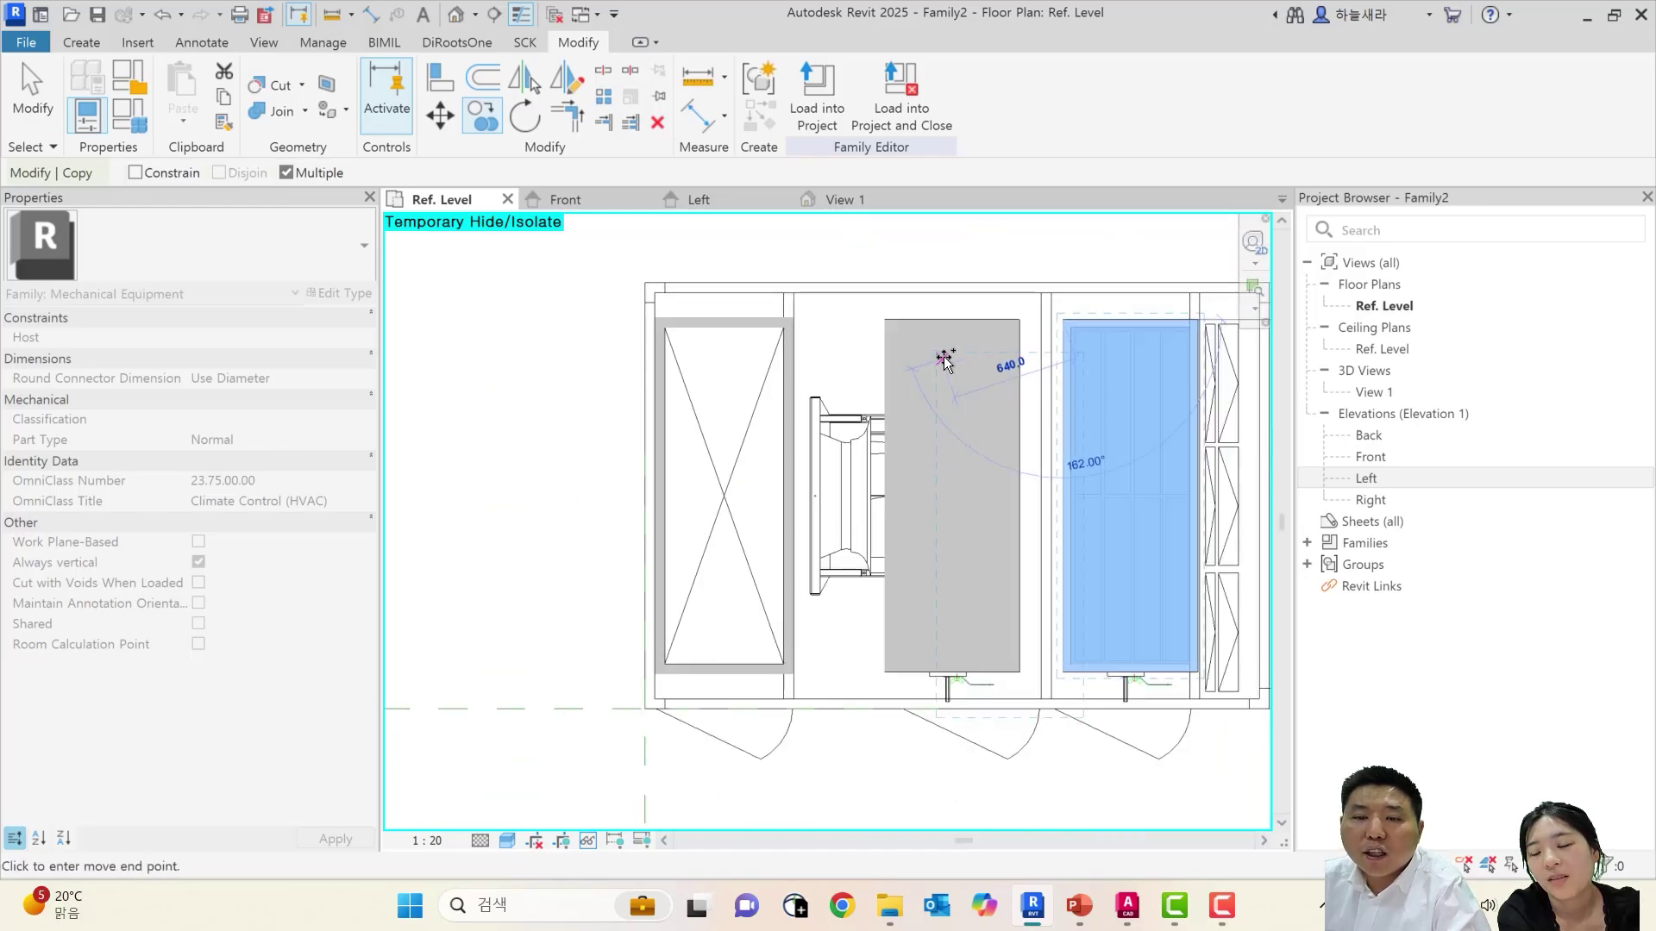
left_click(944, 360)
scroll(949, 361, "down", 1)
key("Escape")
Copy the top-opening flange sweep onto the 1200-long opening outline at the opposite end of the unit in the reference level plan
left_click(781, 447)
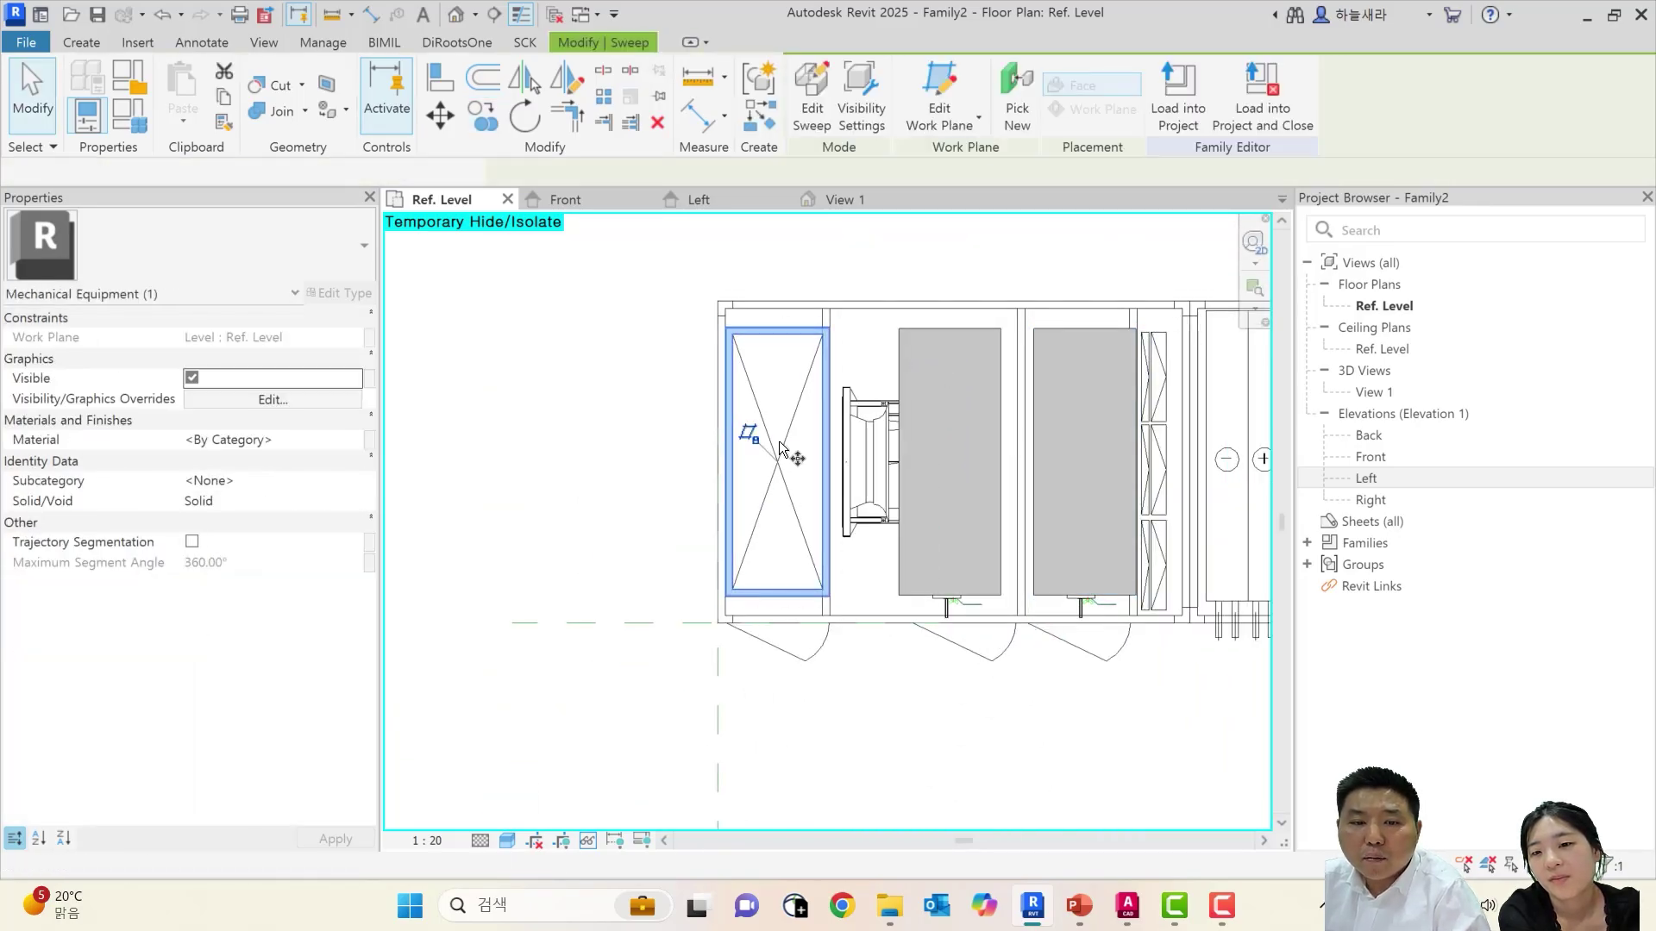
key("c")
key("o")
left_click(778, 462)
middle_click_drag(1065, 462, 758, 470)
middle_click_drag(1175, 494, 1023, 499)
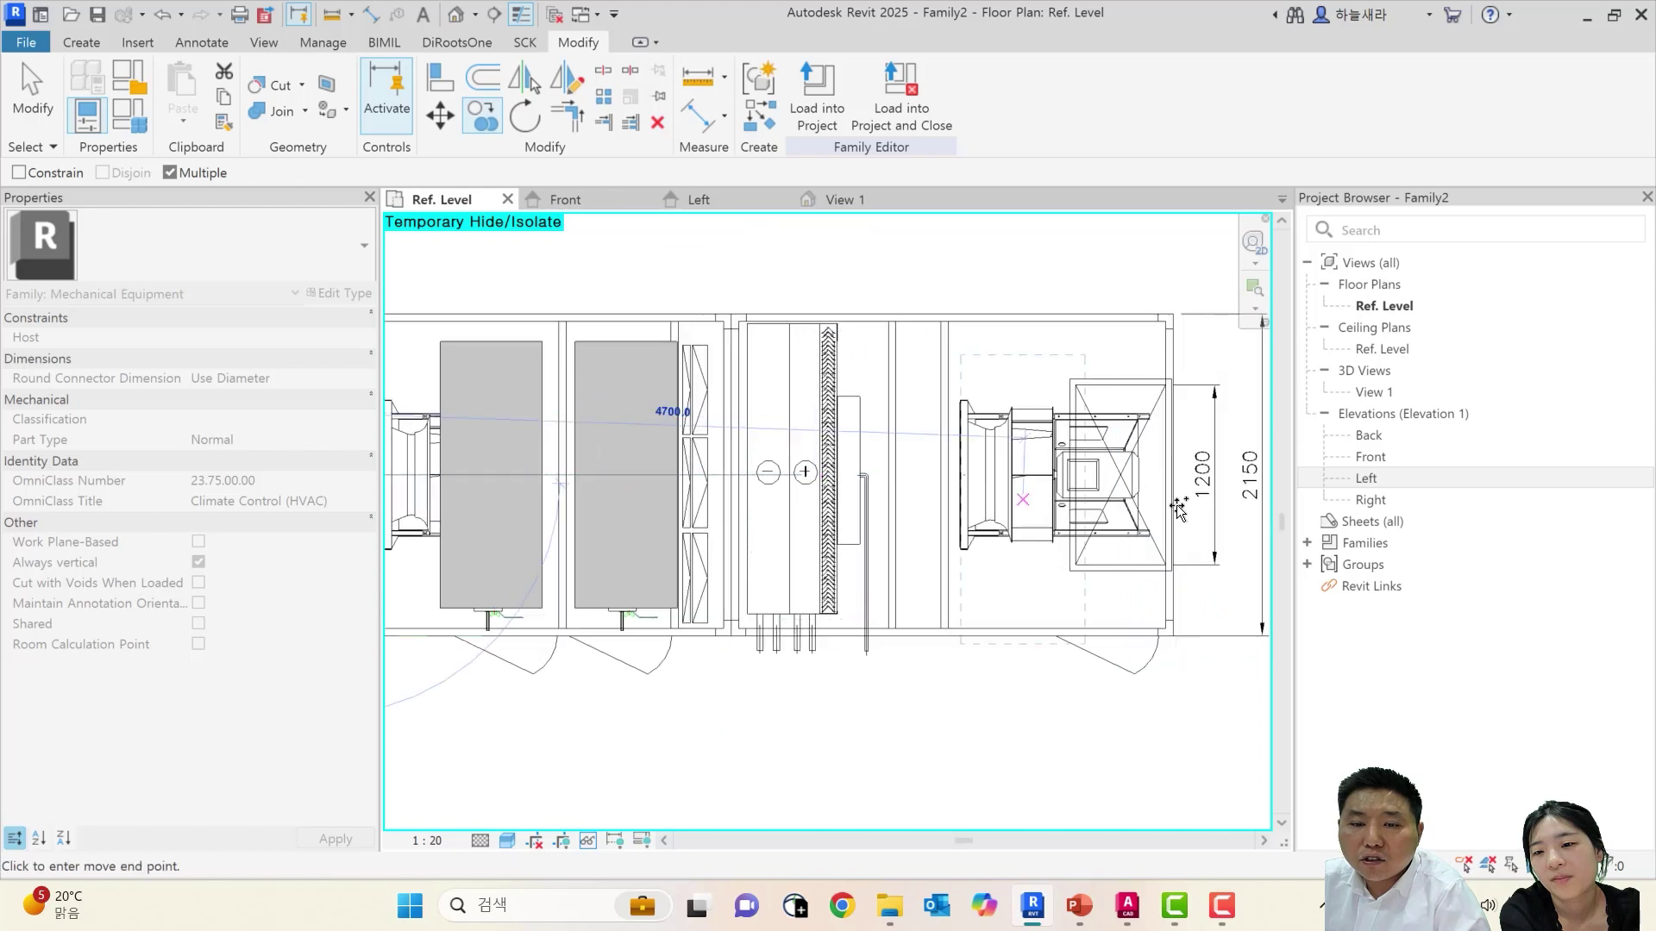
scroll(1178, 508, "up", 2)
left_click(1104, 466)
key("Escape")
Edit the copied flange's sweep path, aligning its two short edges to the drawing's 1200 opening outline, and finish the sweep
left_click(1118, 293)
double_click(1118, 308)
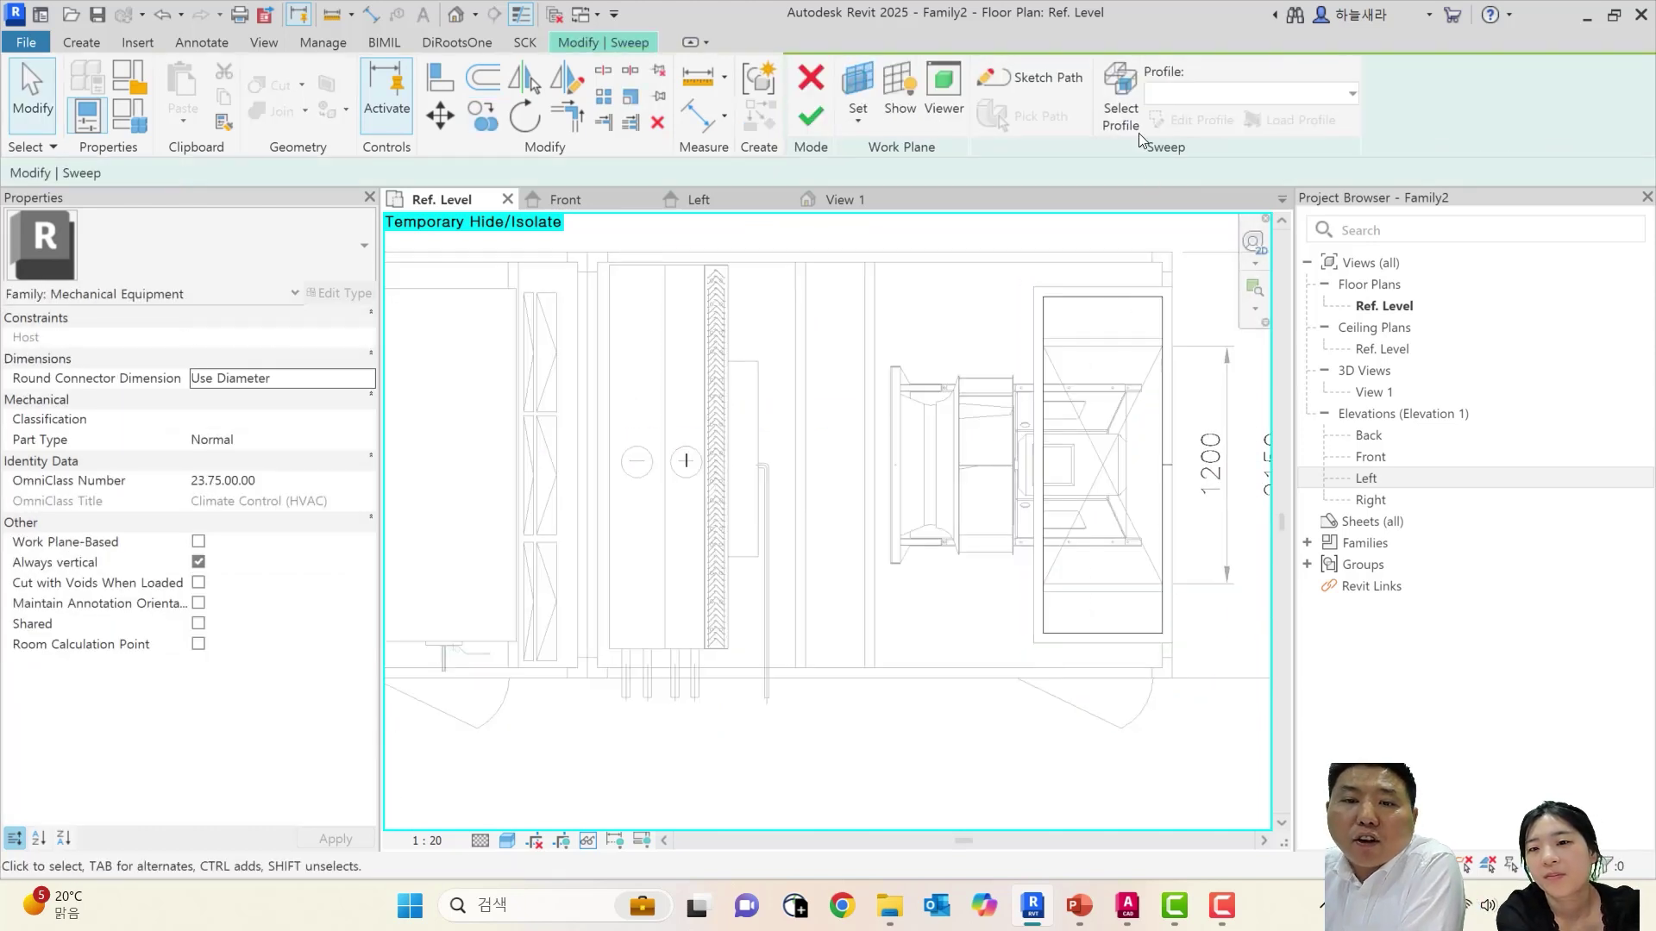
left_click(1010, 81)
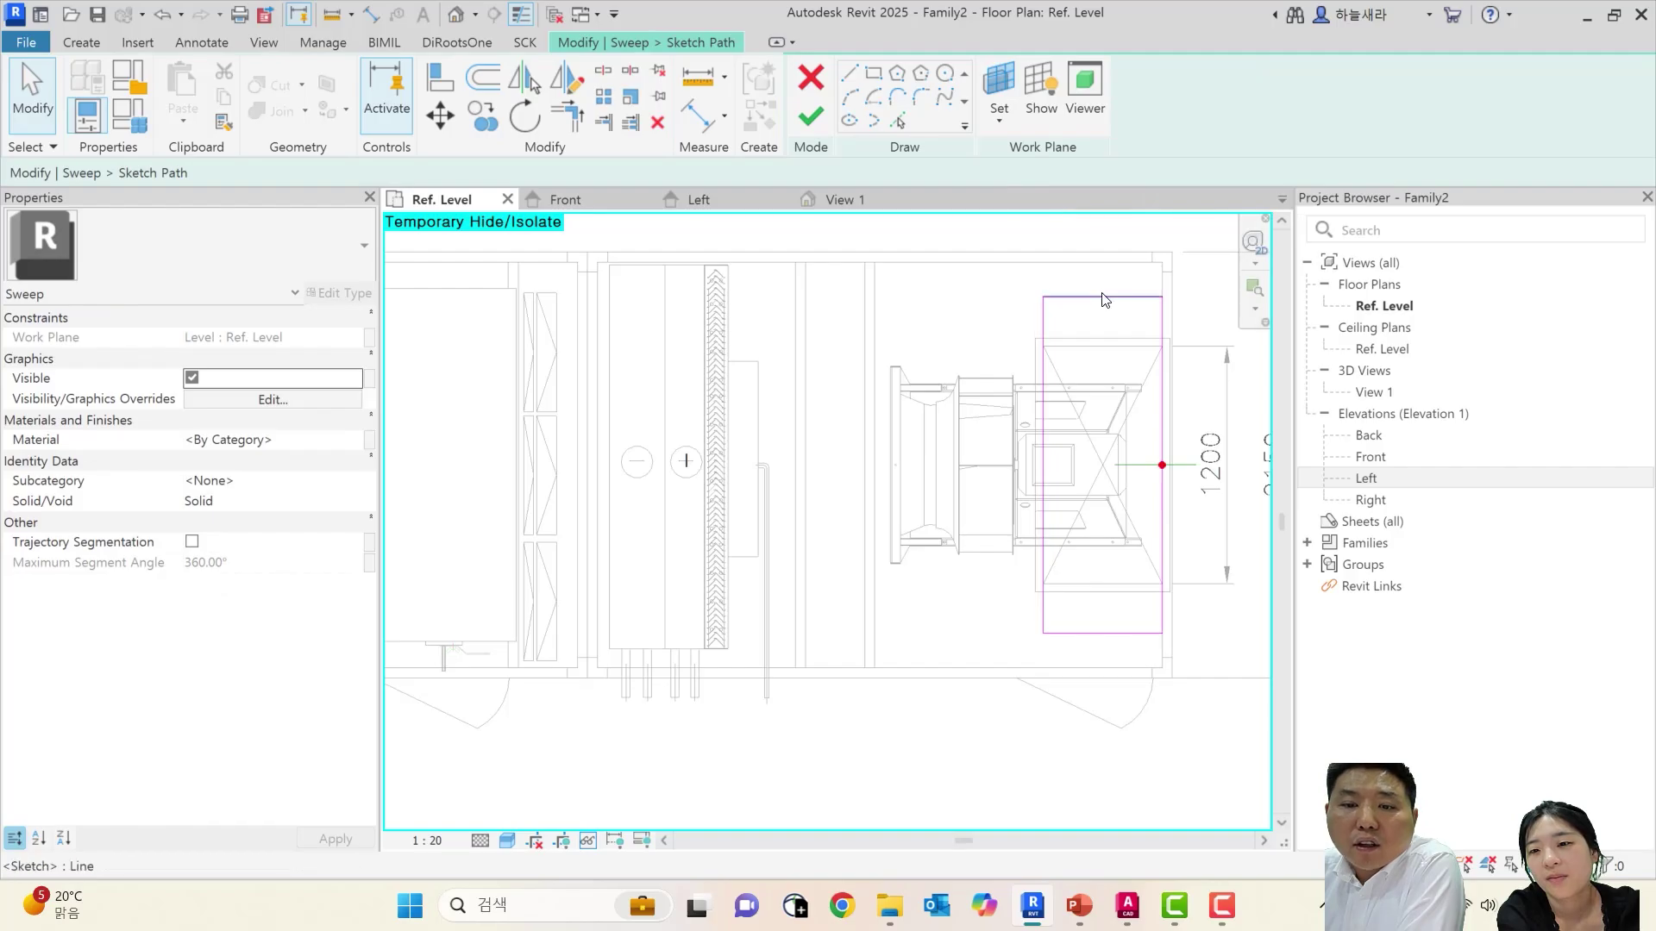
key("l")
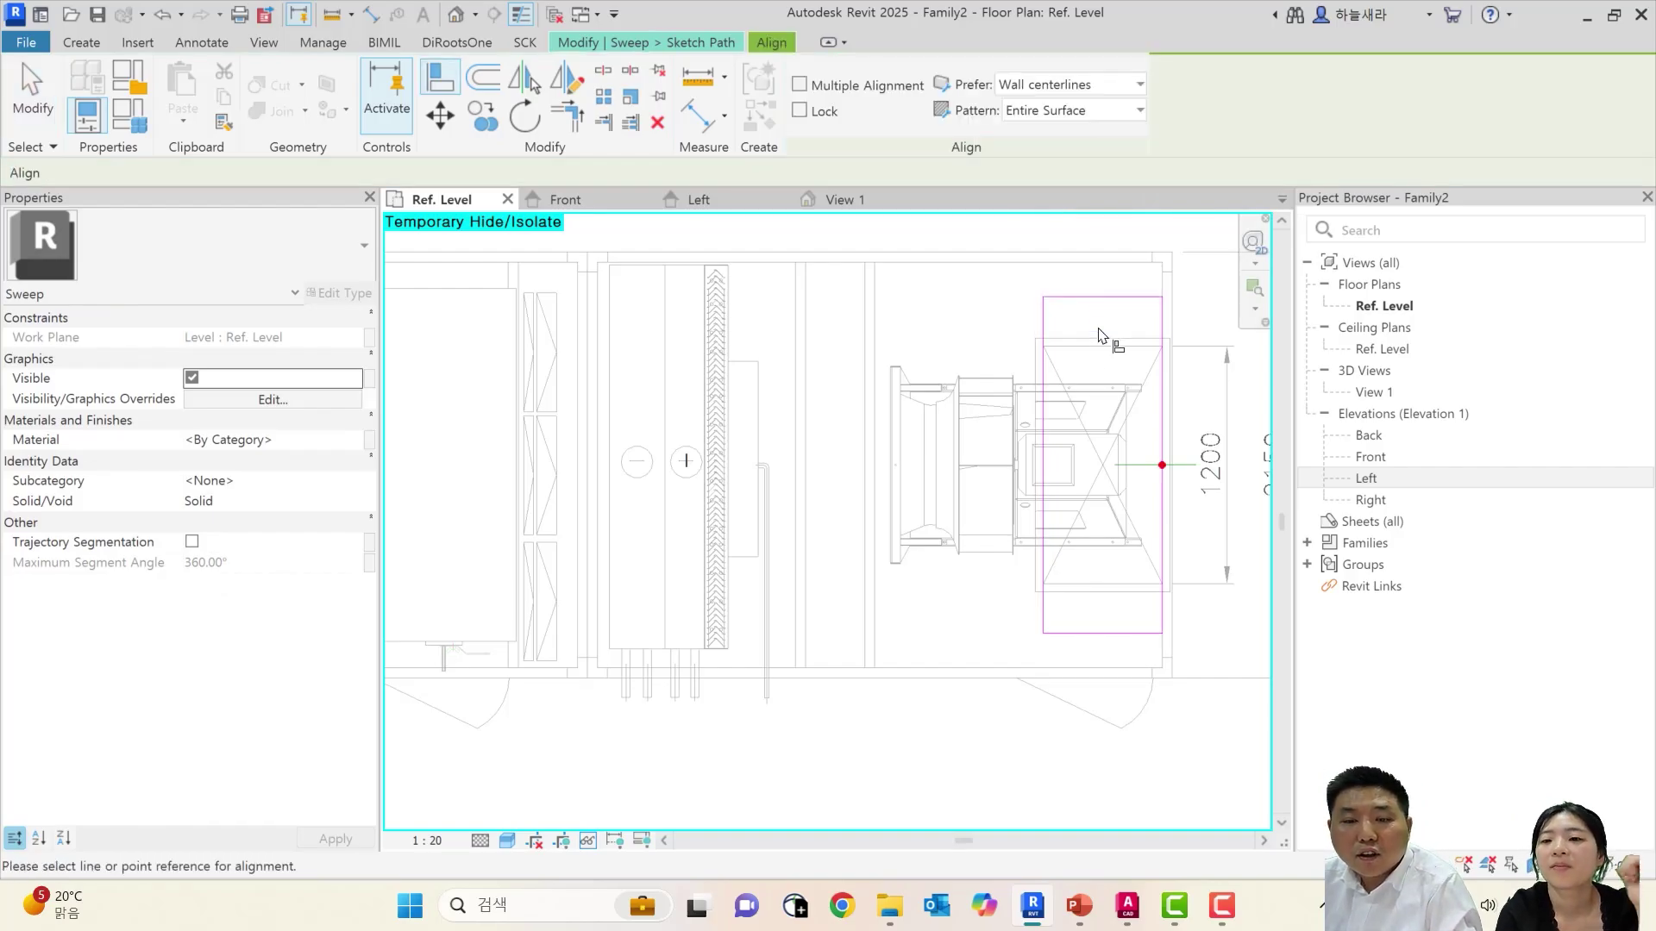
left_click(1107, 300)
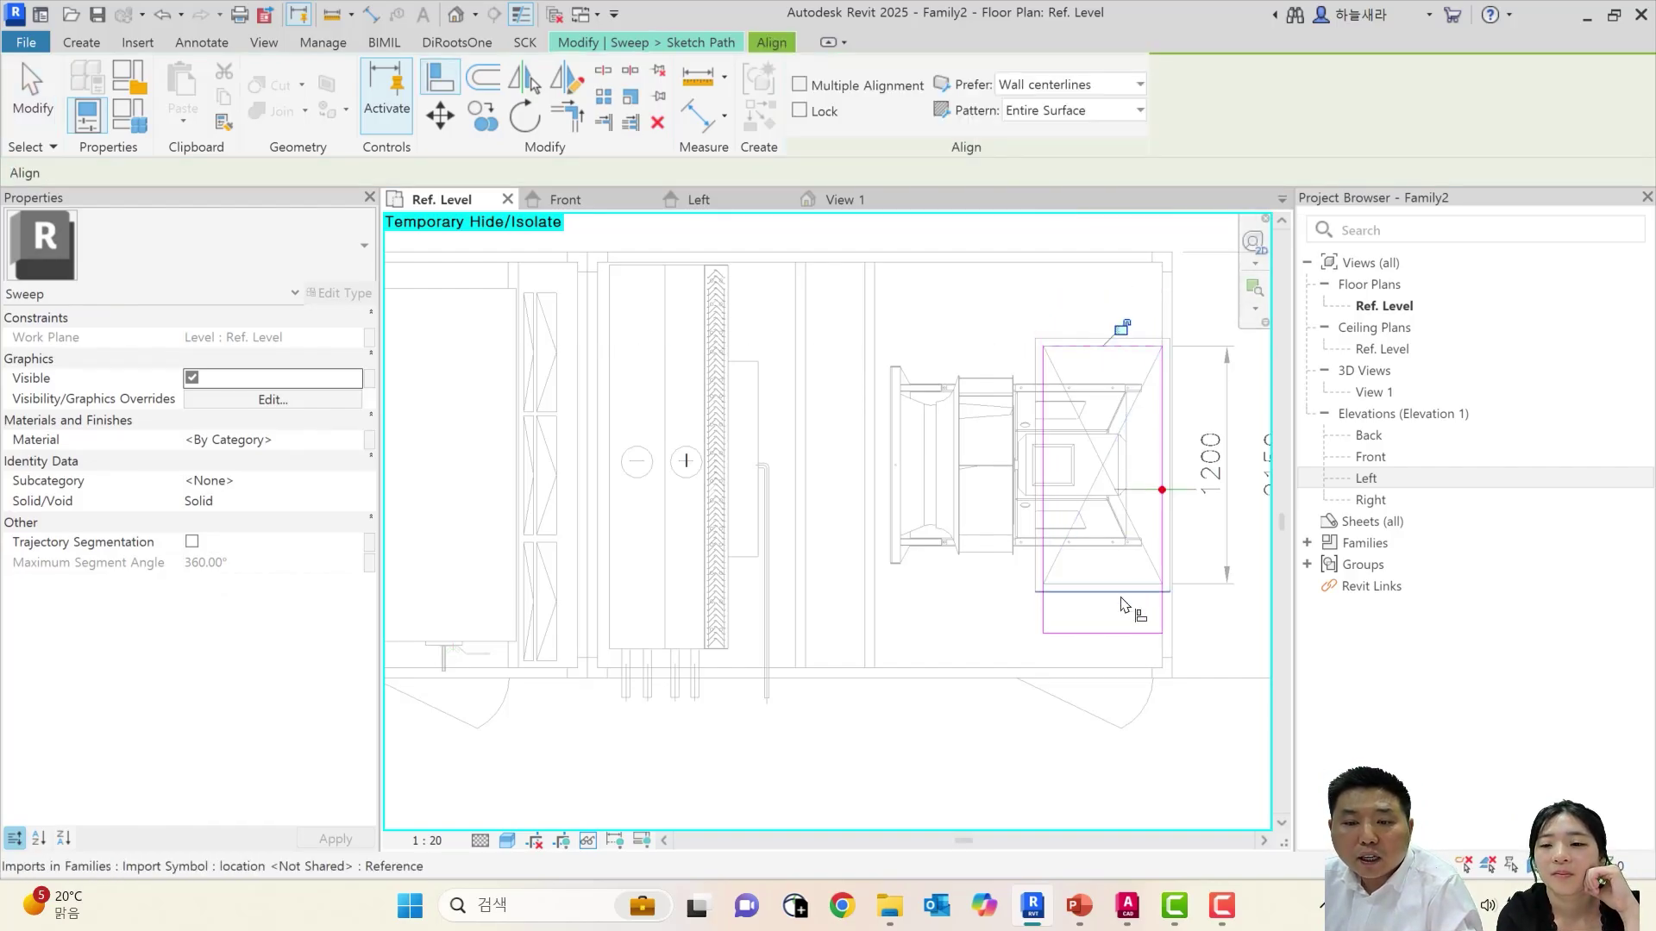
left_click(1114, 633)
key("Escape")
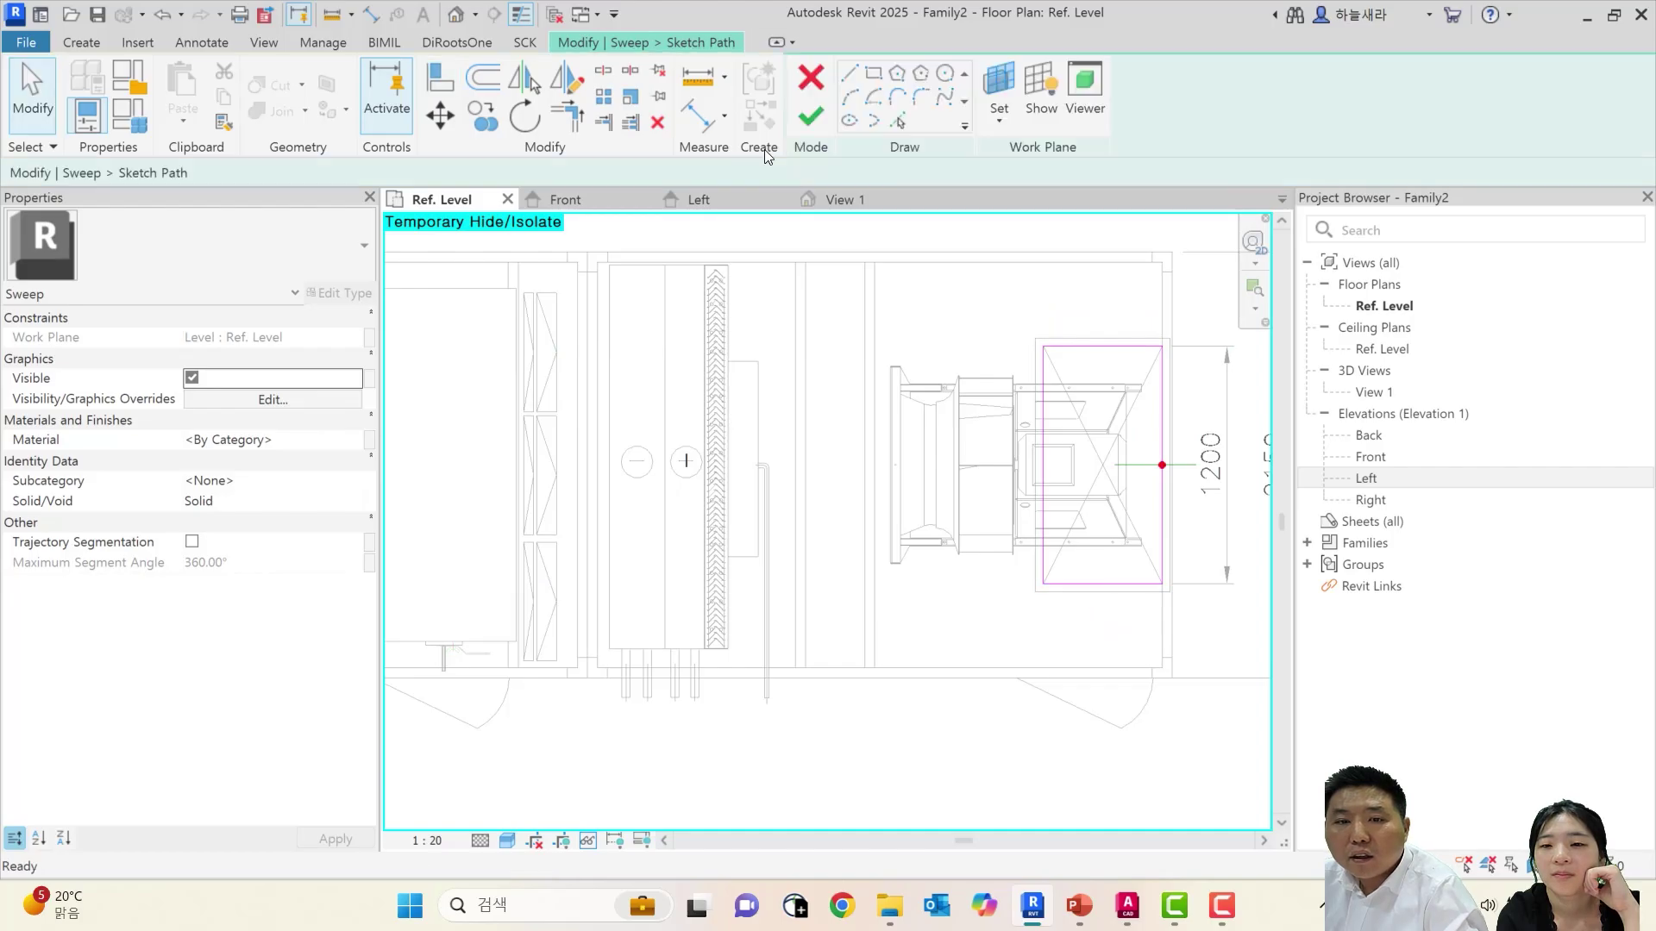
left_click(808, 112)
left_click(810, 113)
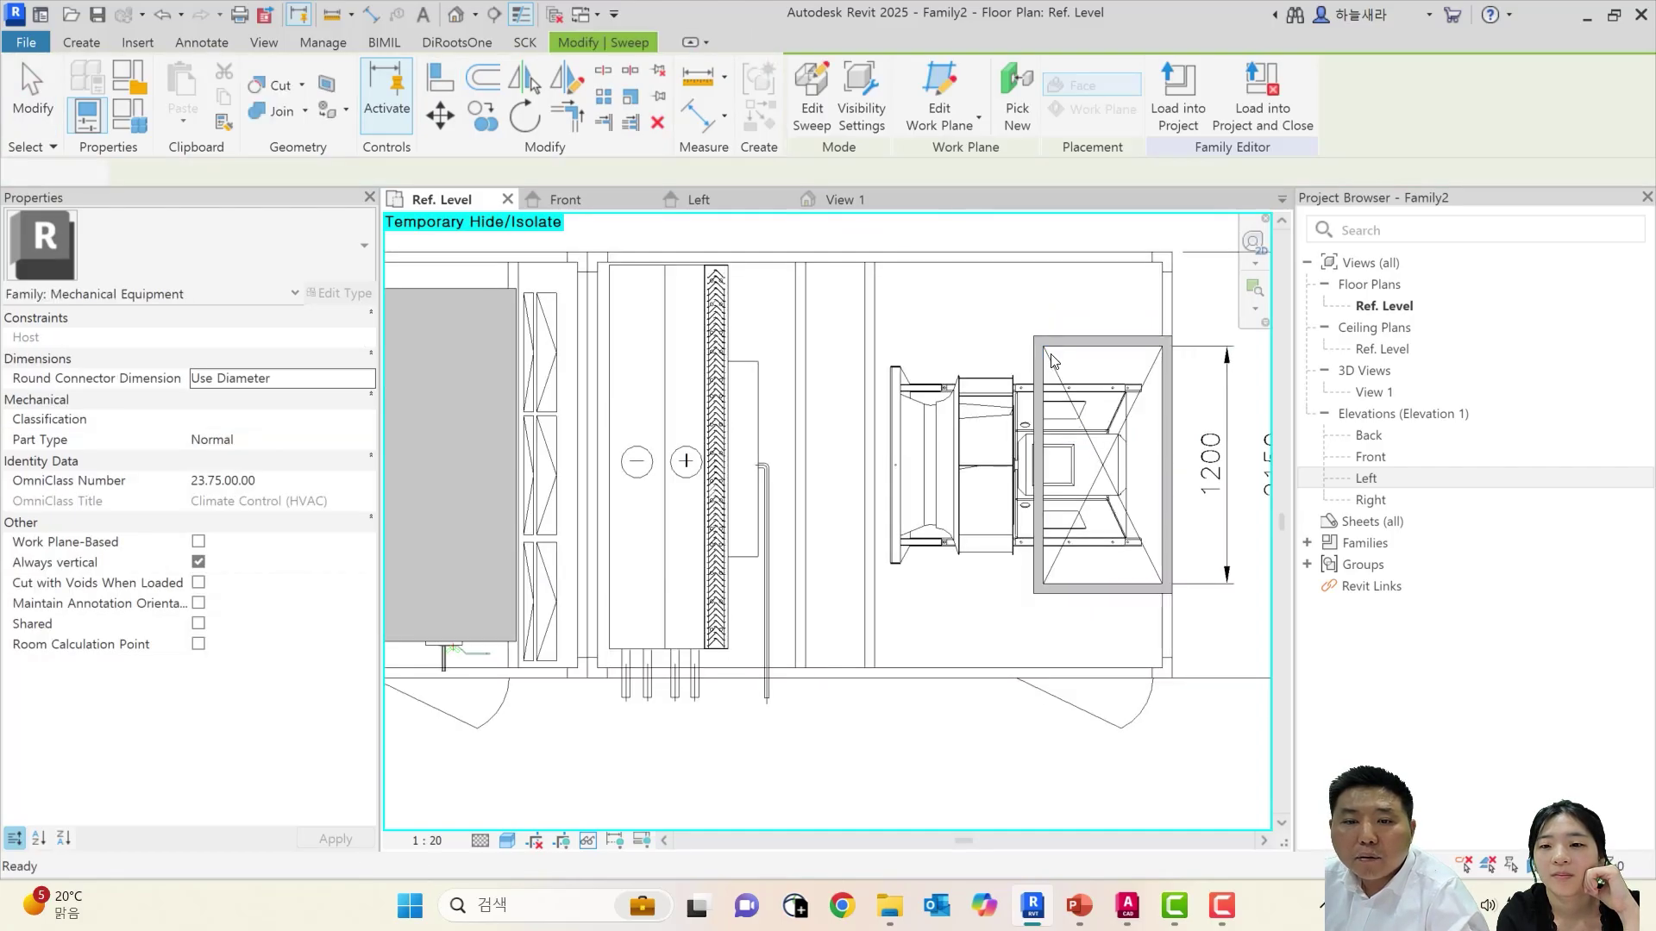
Examine the flange sweeps and the two damper boxes on top of the unit in the 3D view
left_click(841, 200)
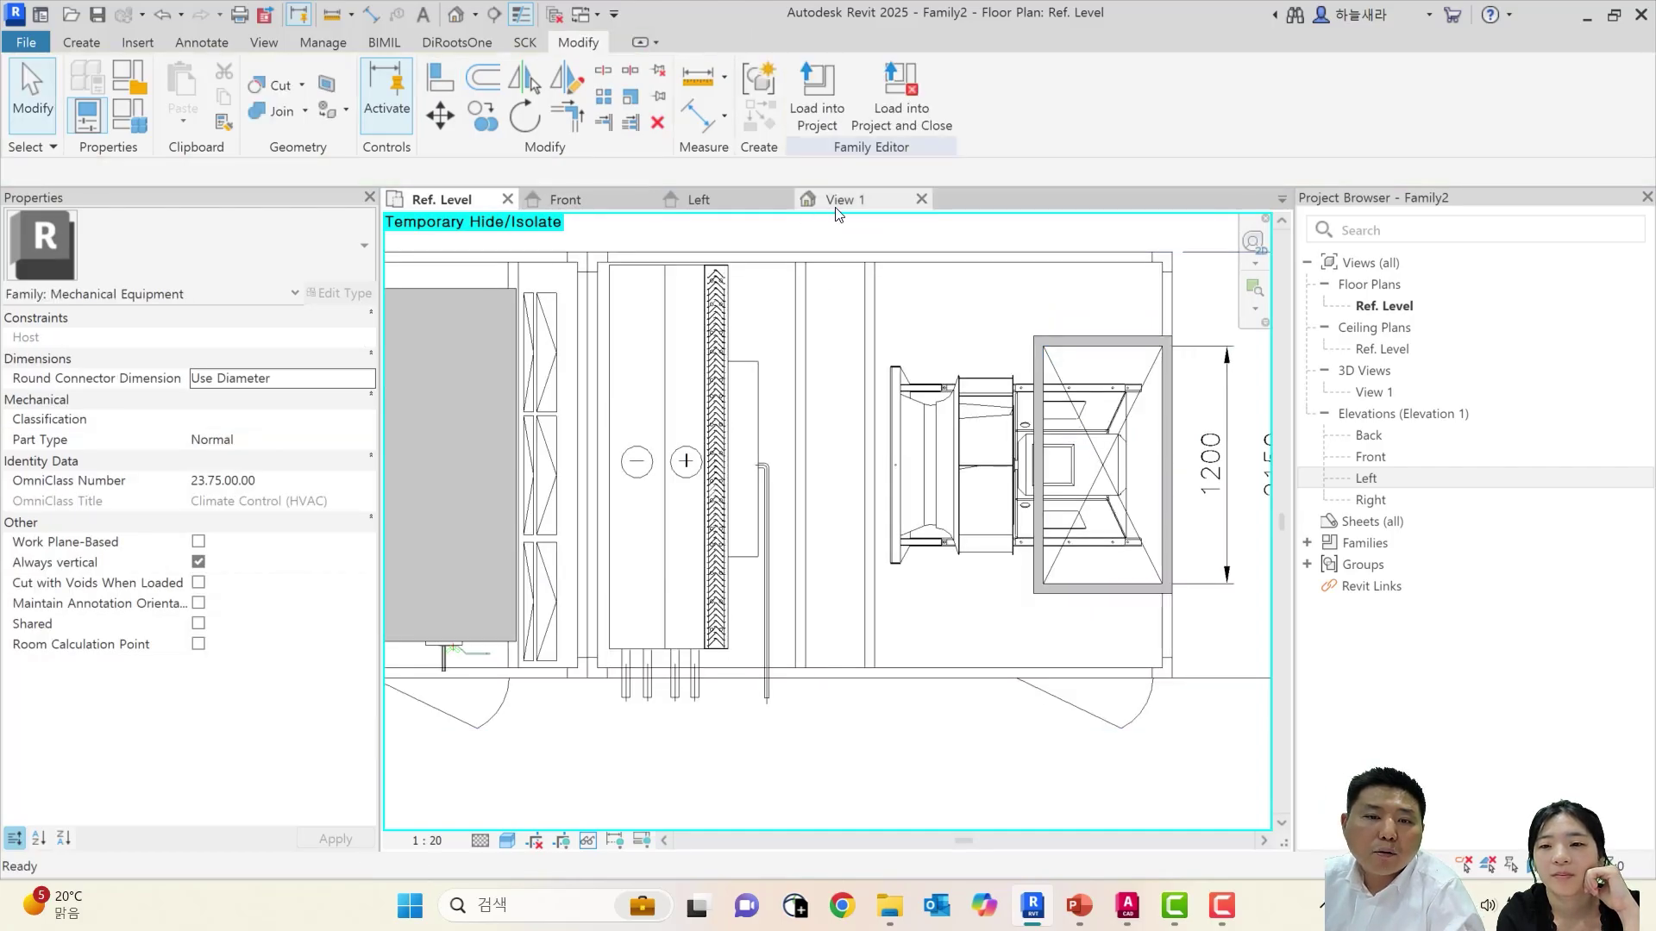
left_click(586, 421)
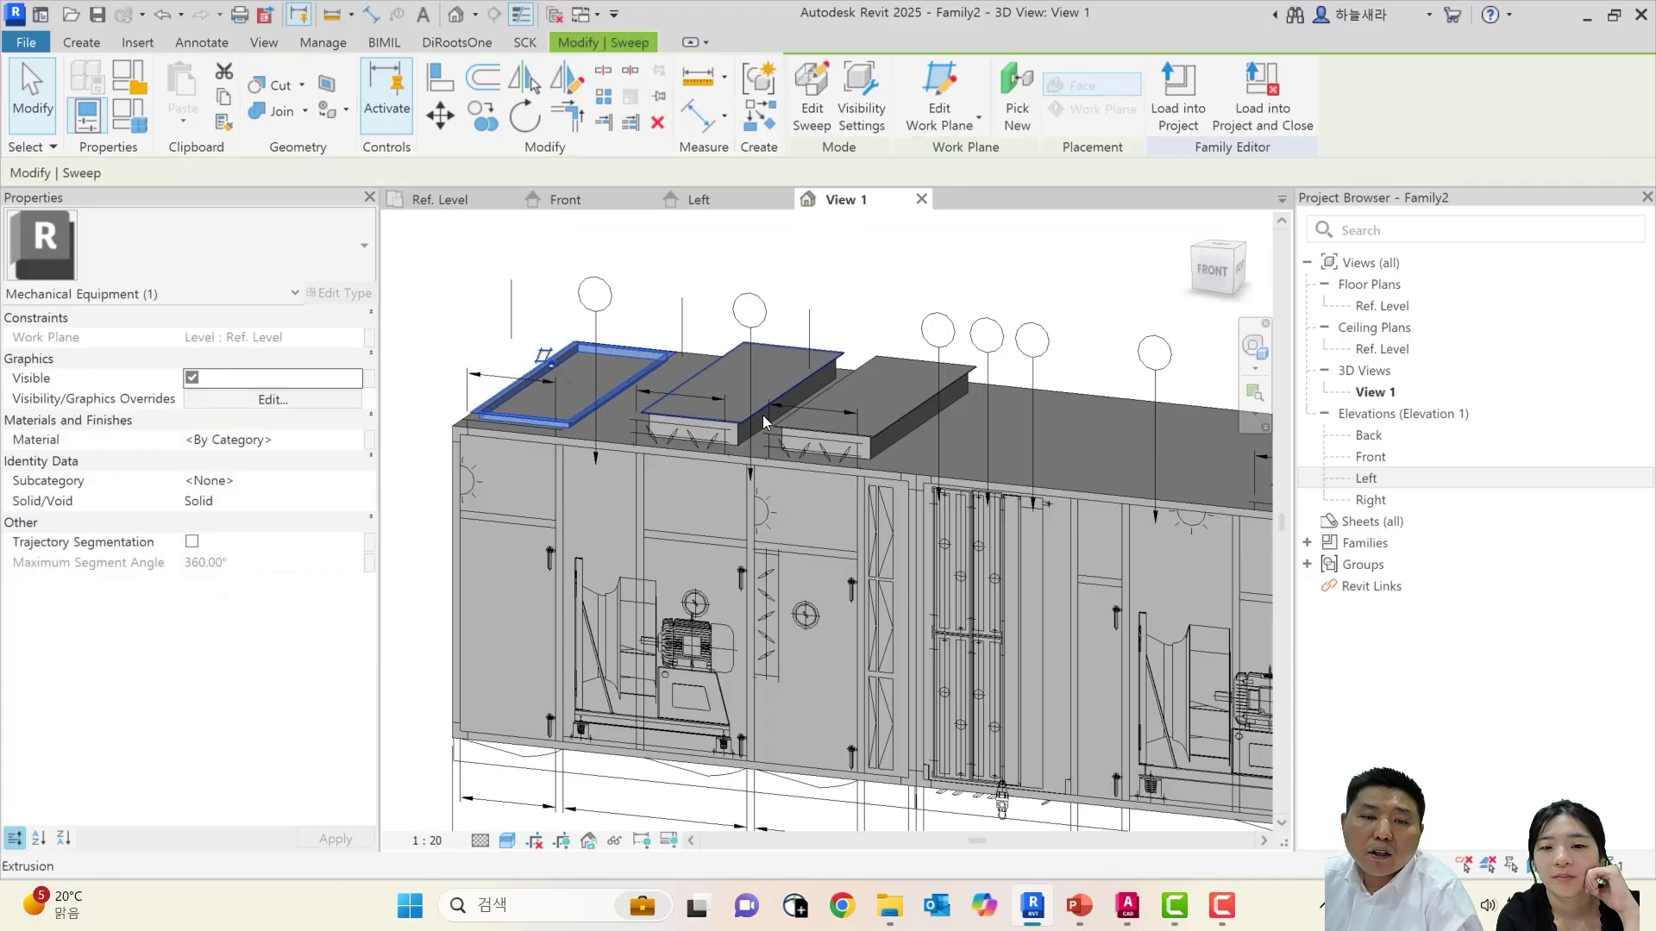
left_click(788, 395)
middle_click_drag(1104, 468, 708, 444)
left_click(960, 470)
middle_click_drag(960, 469, 887, 496, "shift")
Check the flange and damper layout in the reference level plan and reset that view's temporary hide/isolate
left_click(440, 199)
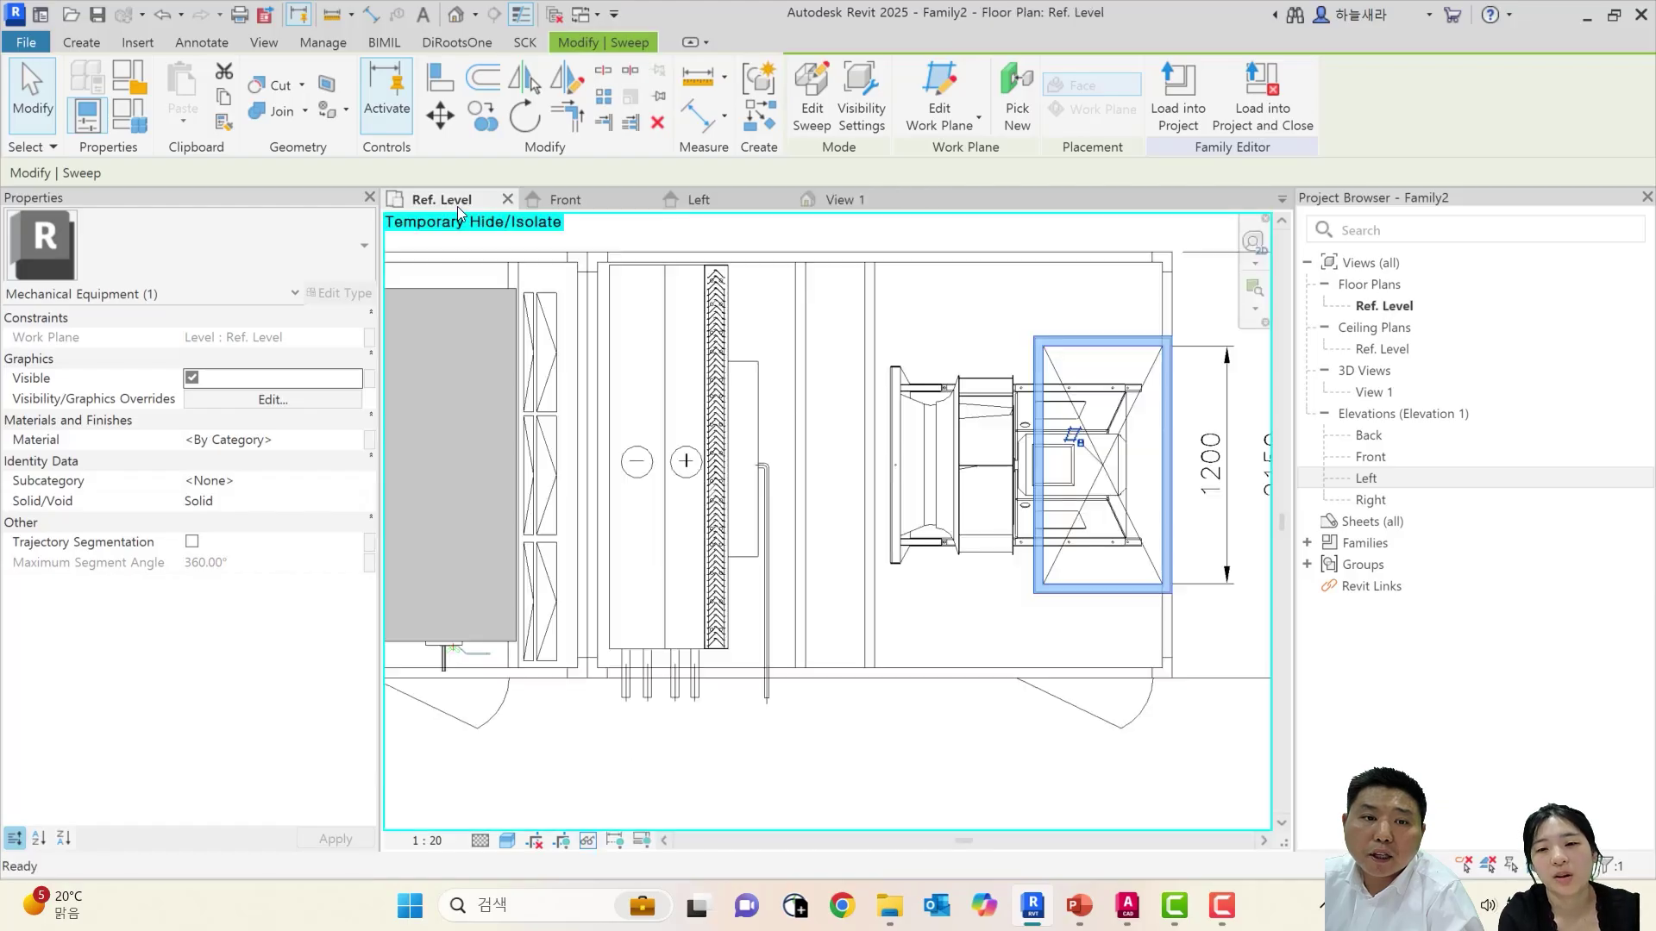
scroll(1002, 402, "up", 2)
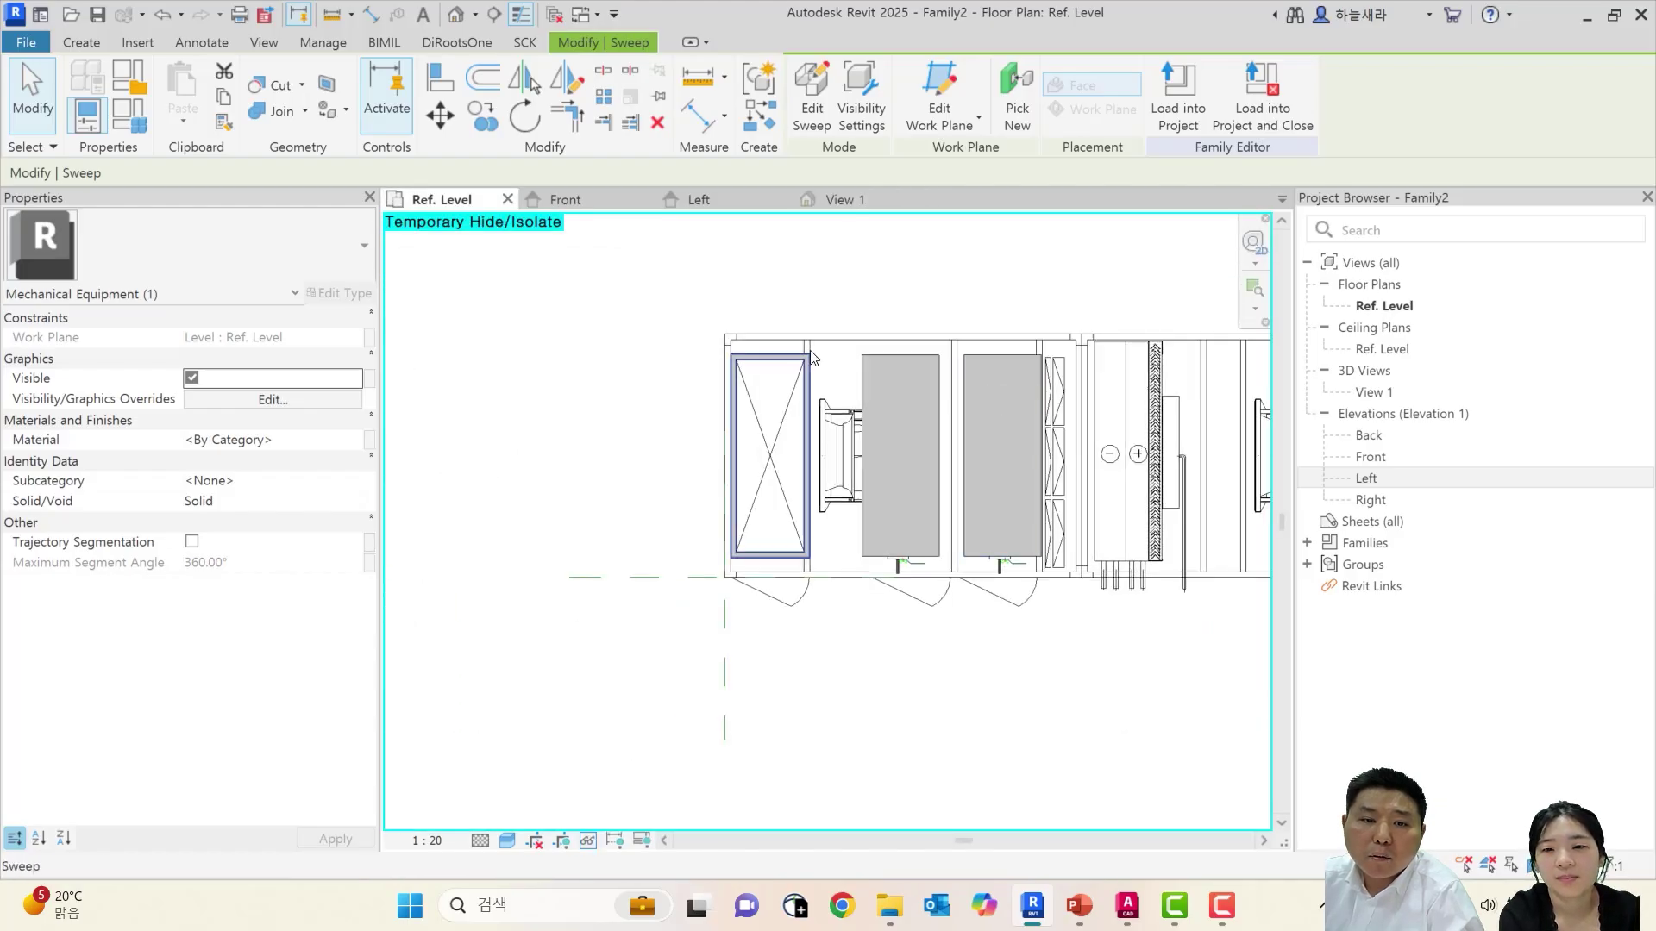
middle_click_drag(1010, 472, 617, 463)
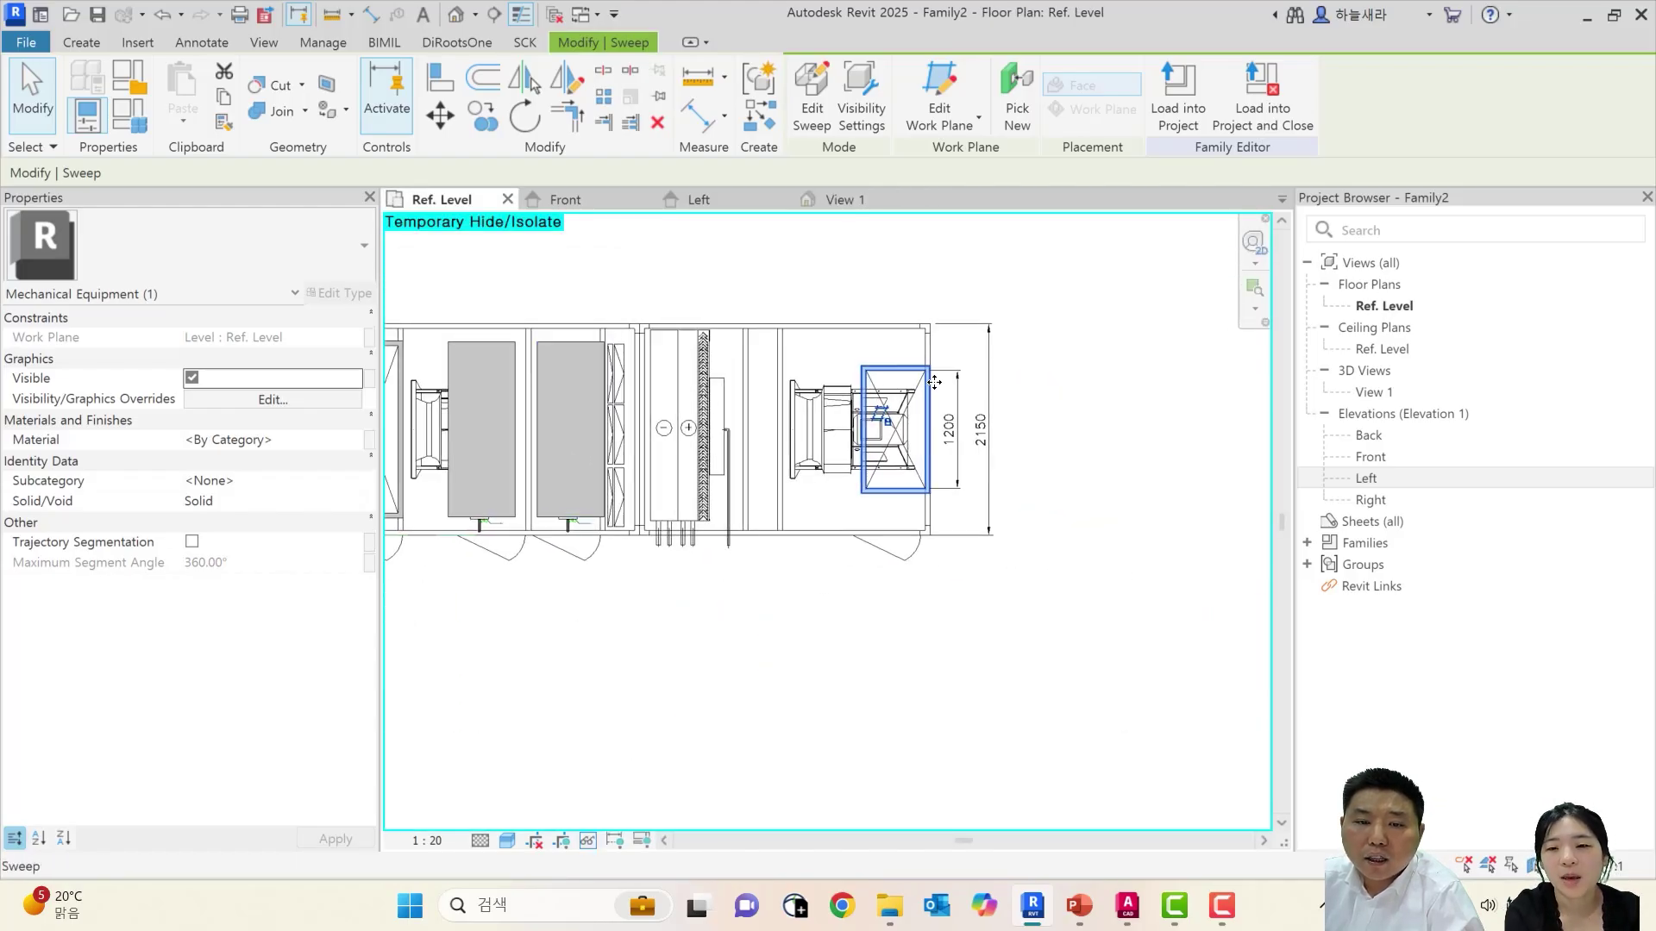
left_click(1039, 537)
scroll(1002, 534, "down", 1)
middle_click_drag(1000, 529, 1032, 532)
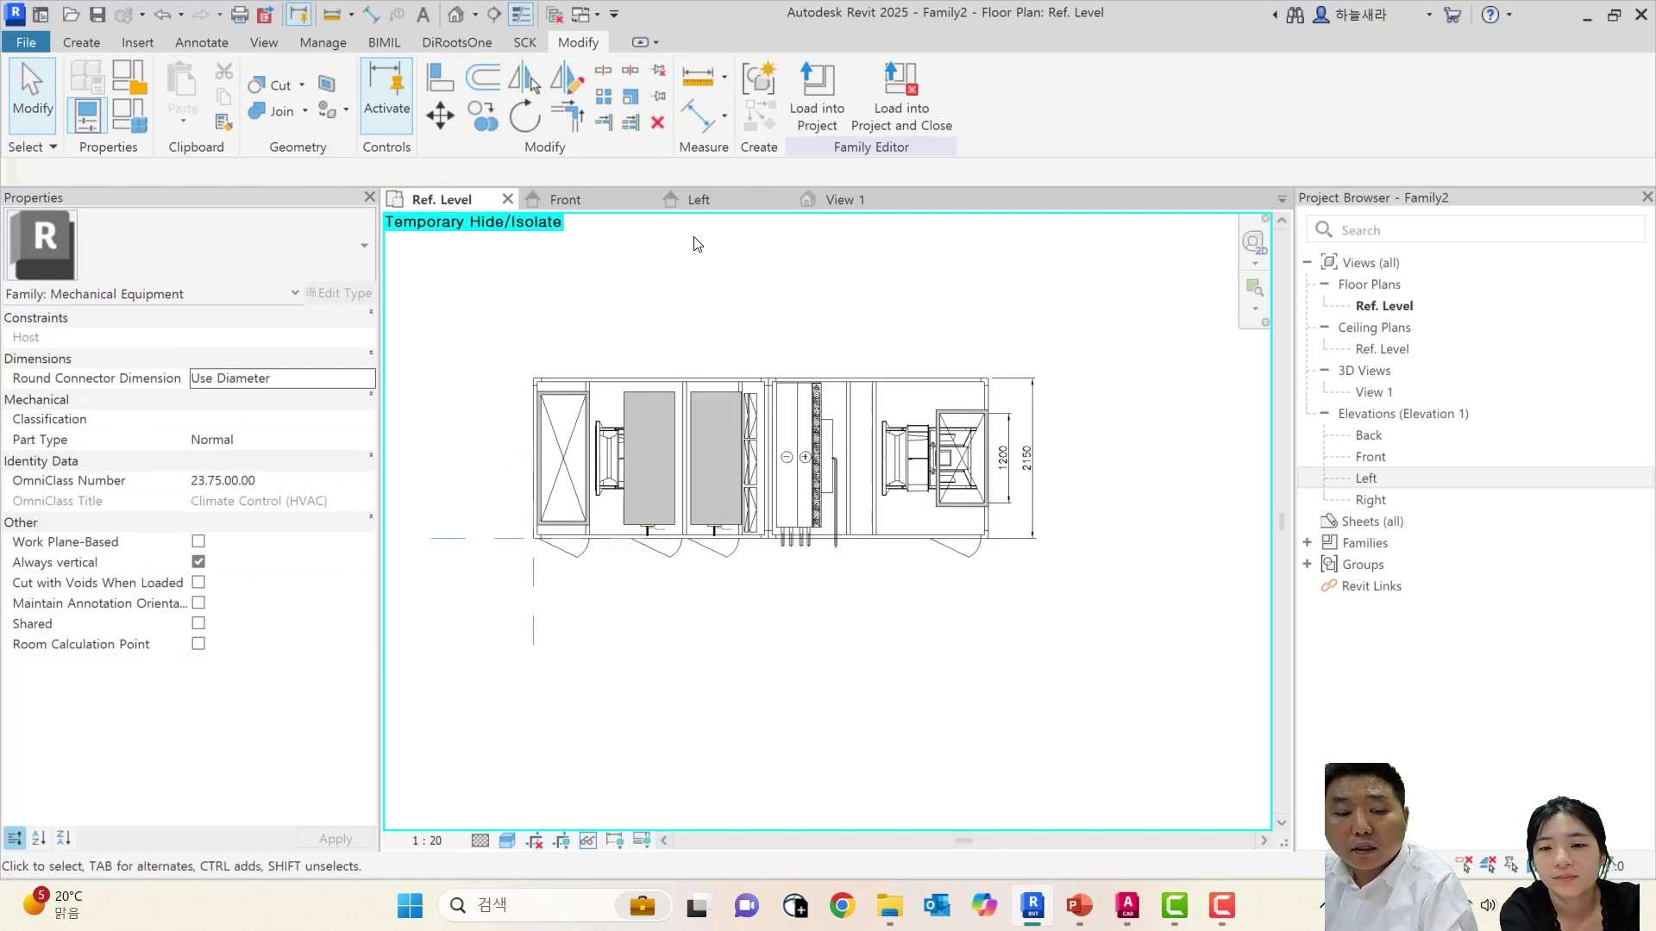
left_click(599, 843)
left_click(681, 816)
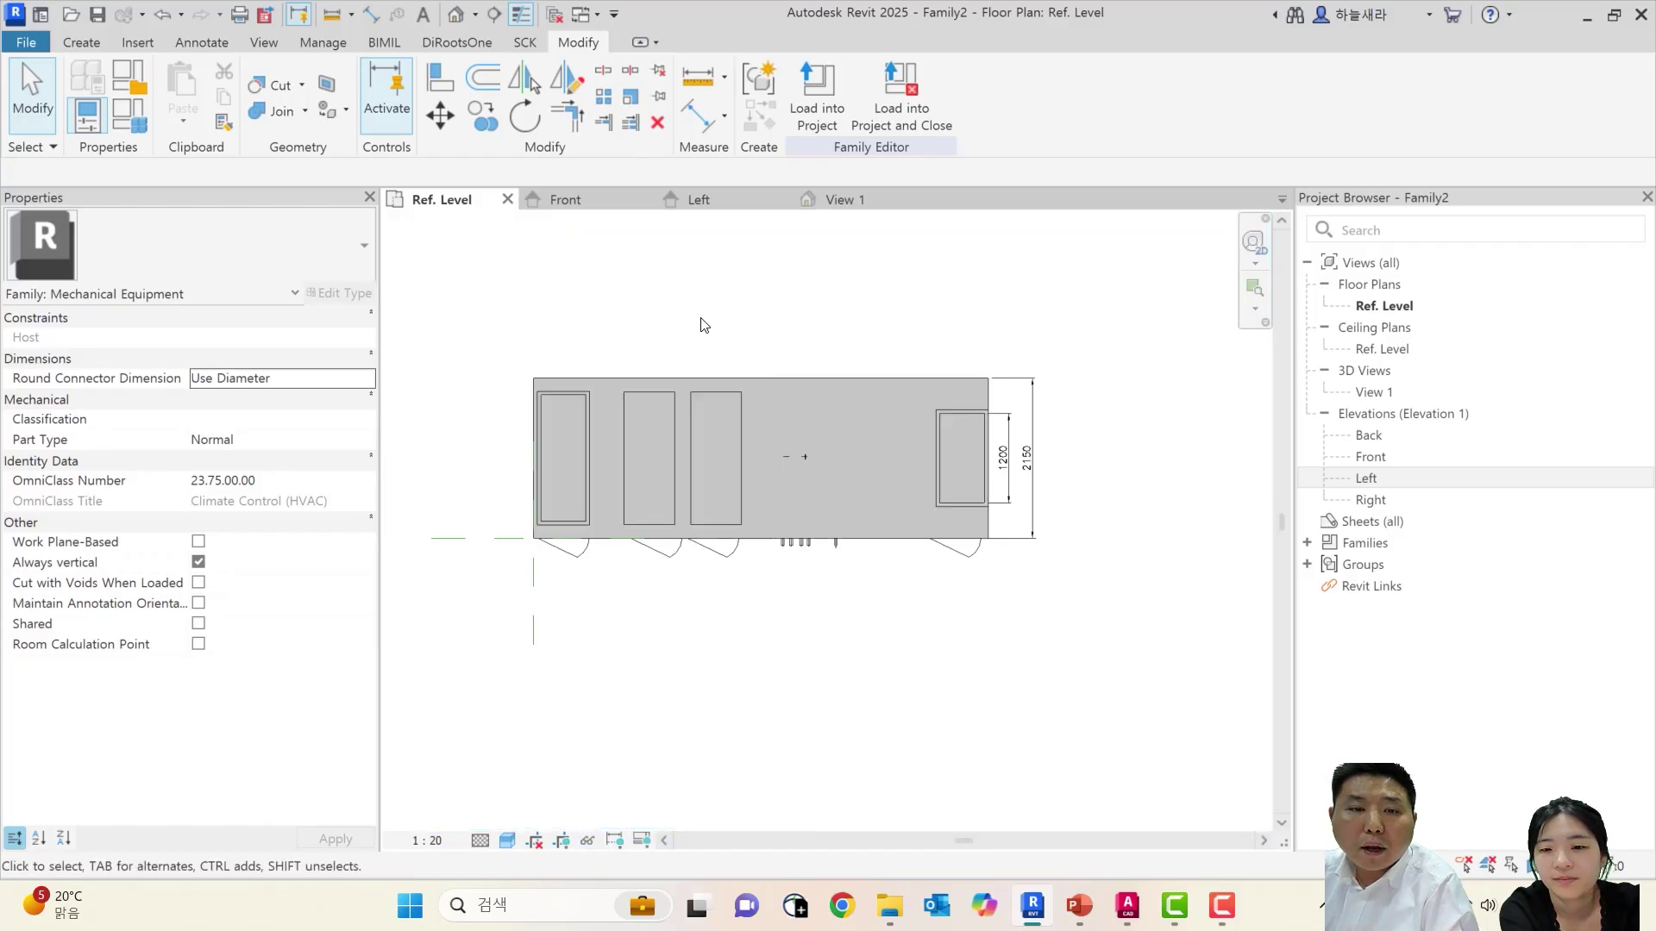
Examine the coil pipe stubs and door swings along the unit's front edge in the reference level plan
middle_click_drag(872, 436, 843, 300)
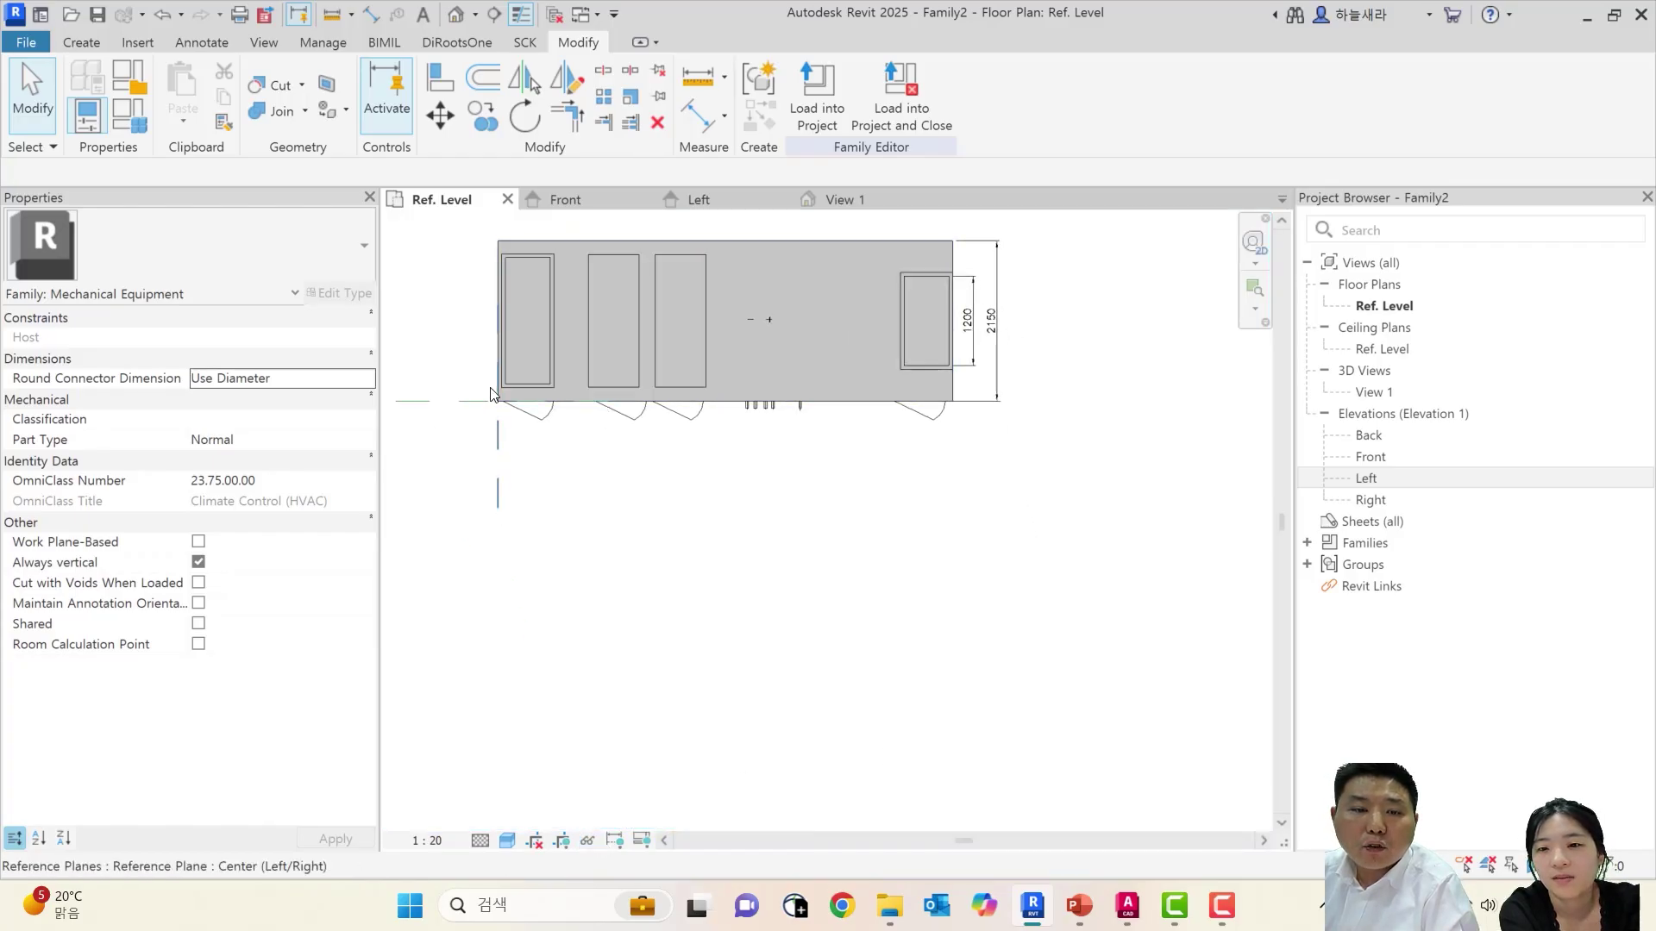
scroll(751, 408, "up", 5)
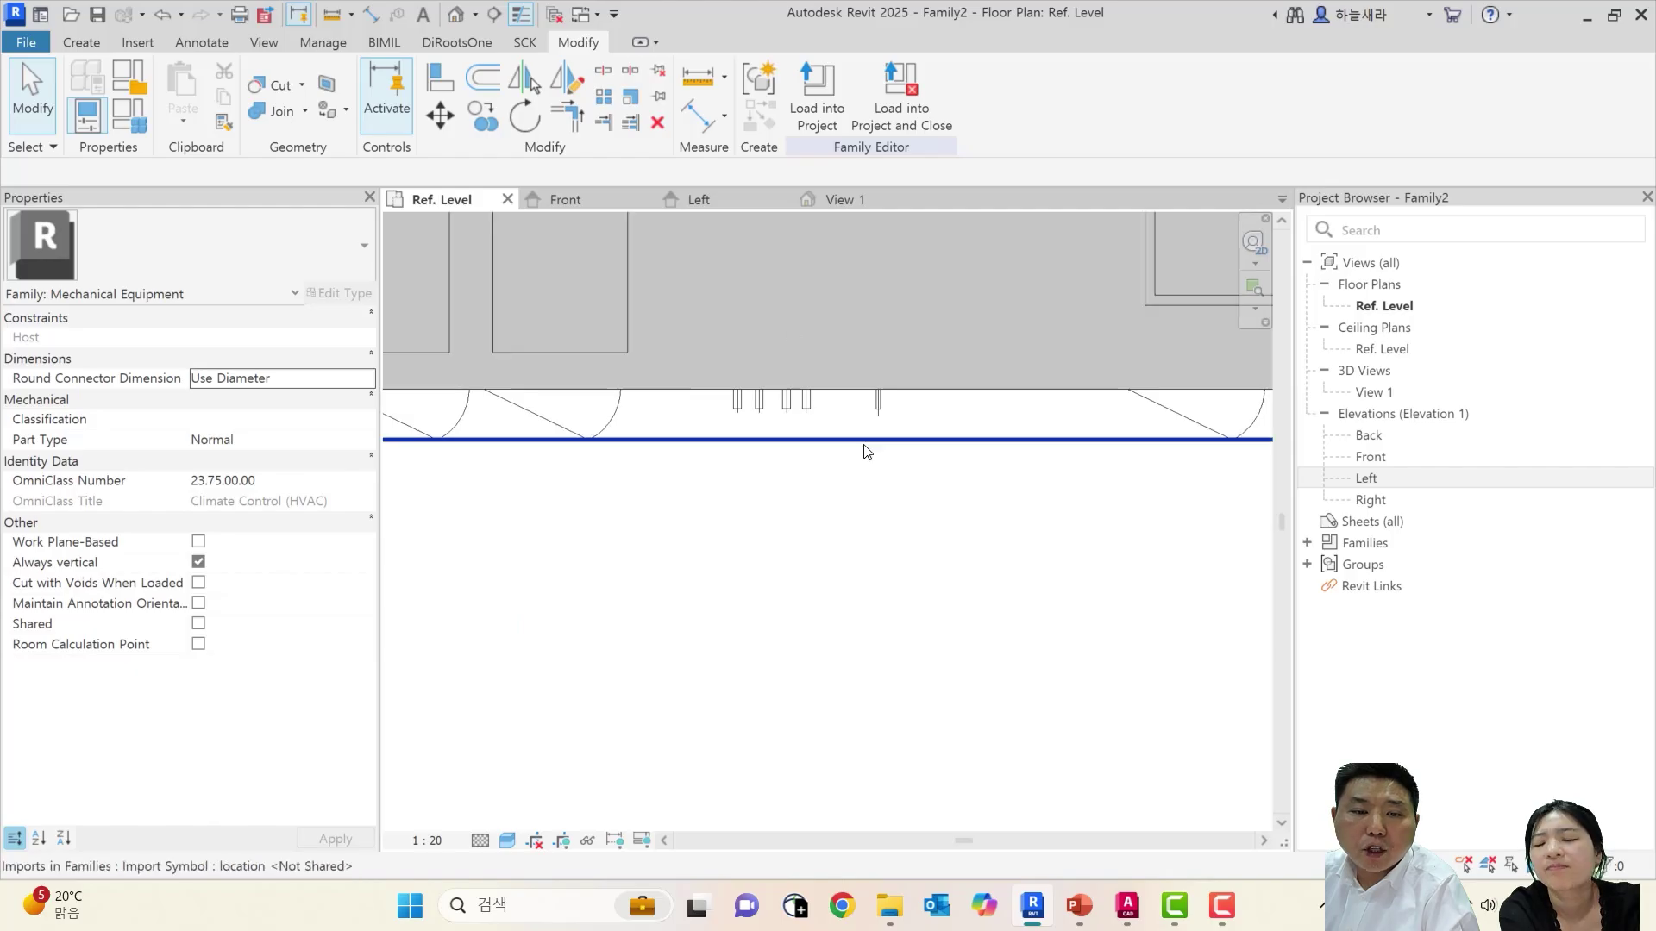
middle_click_drag(785, 408, 786, 459)
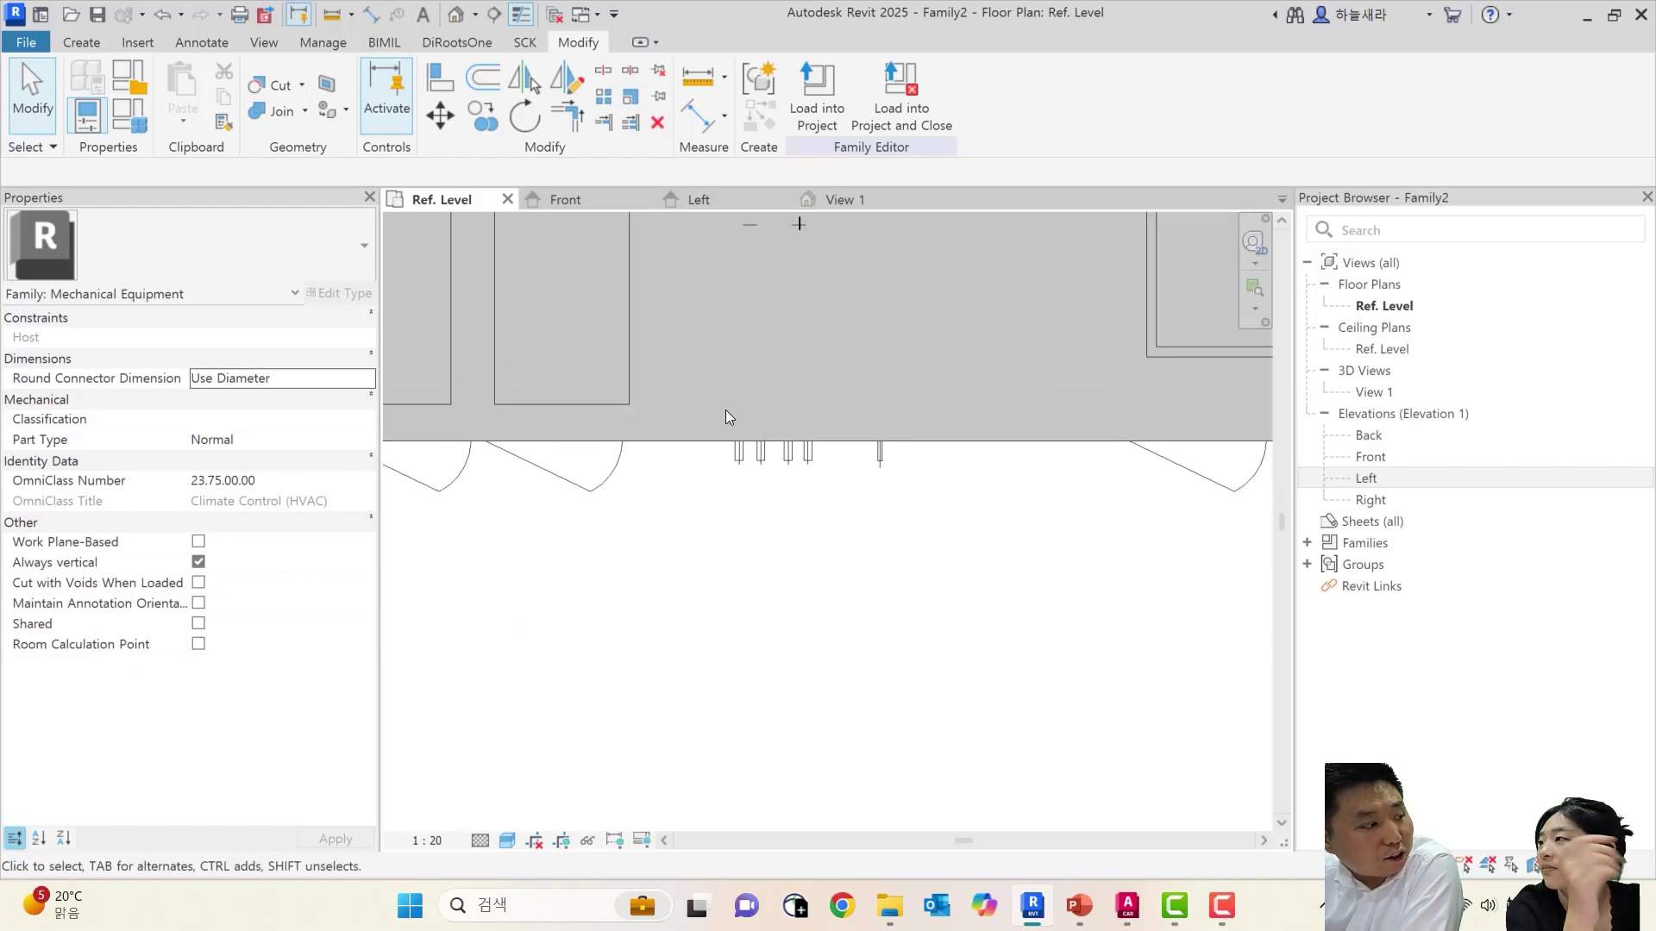
scroll(893, 483, "down", 1)
middle_click_drag(892, 485, 908, 532)
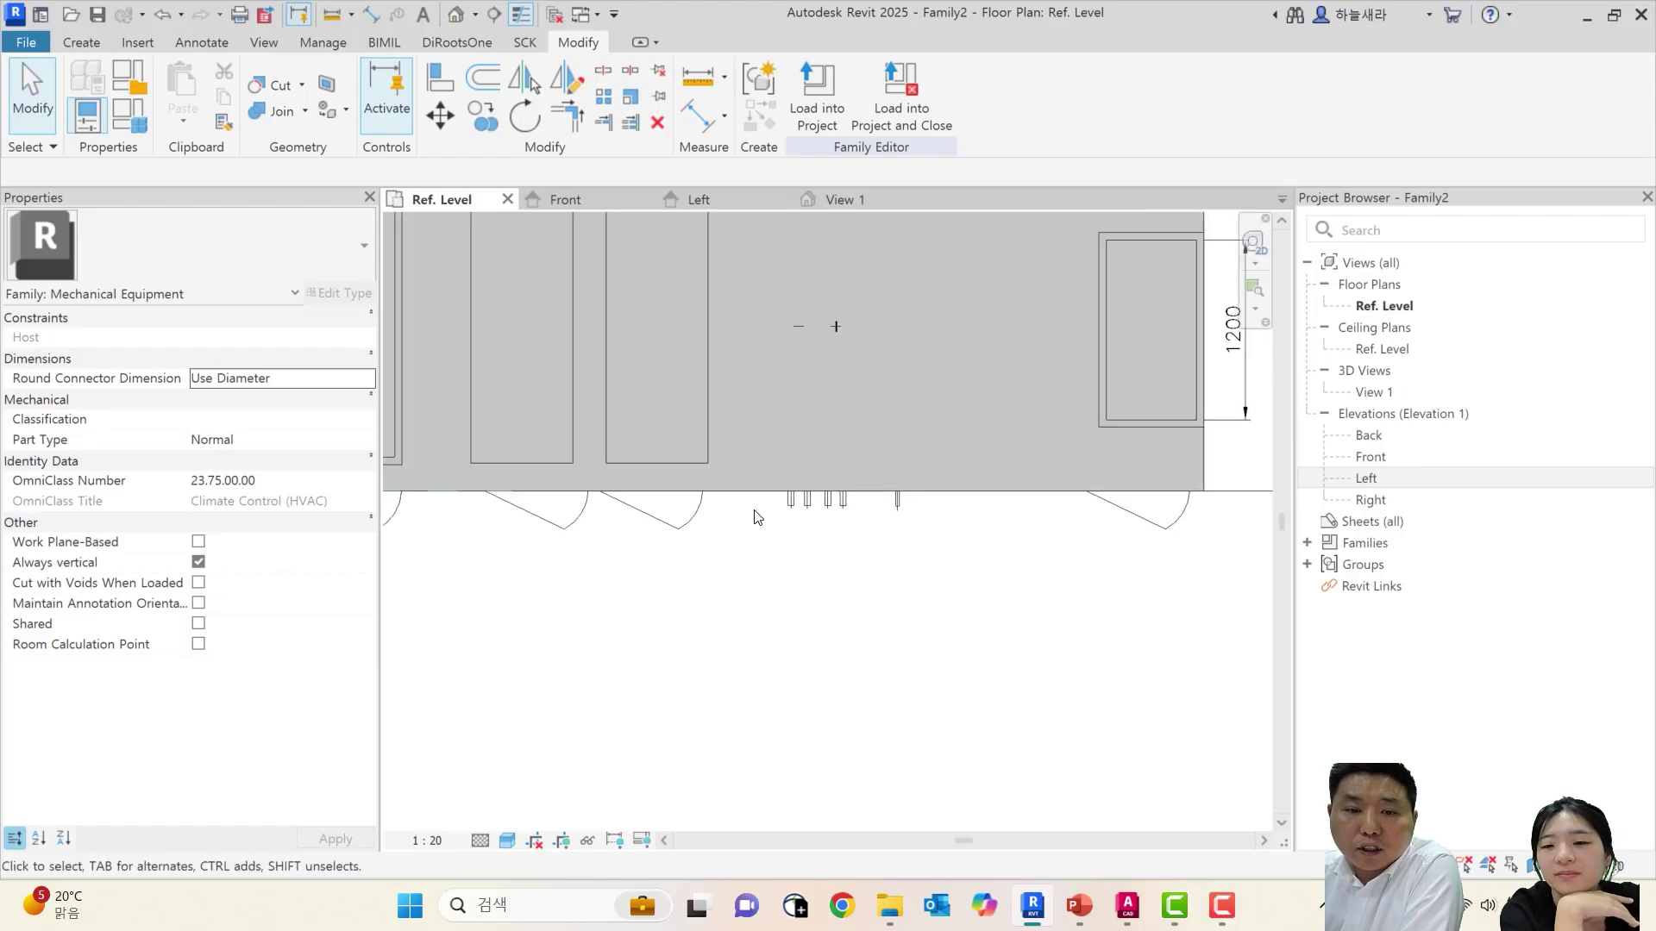
scroll(936, 517, "down", 1)
middle_click_drag(772, 515, 1086, 510)
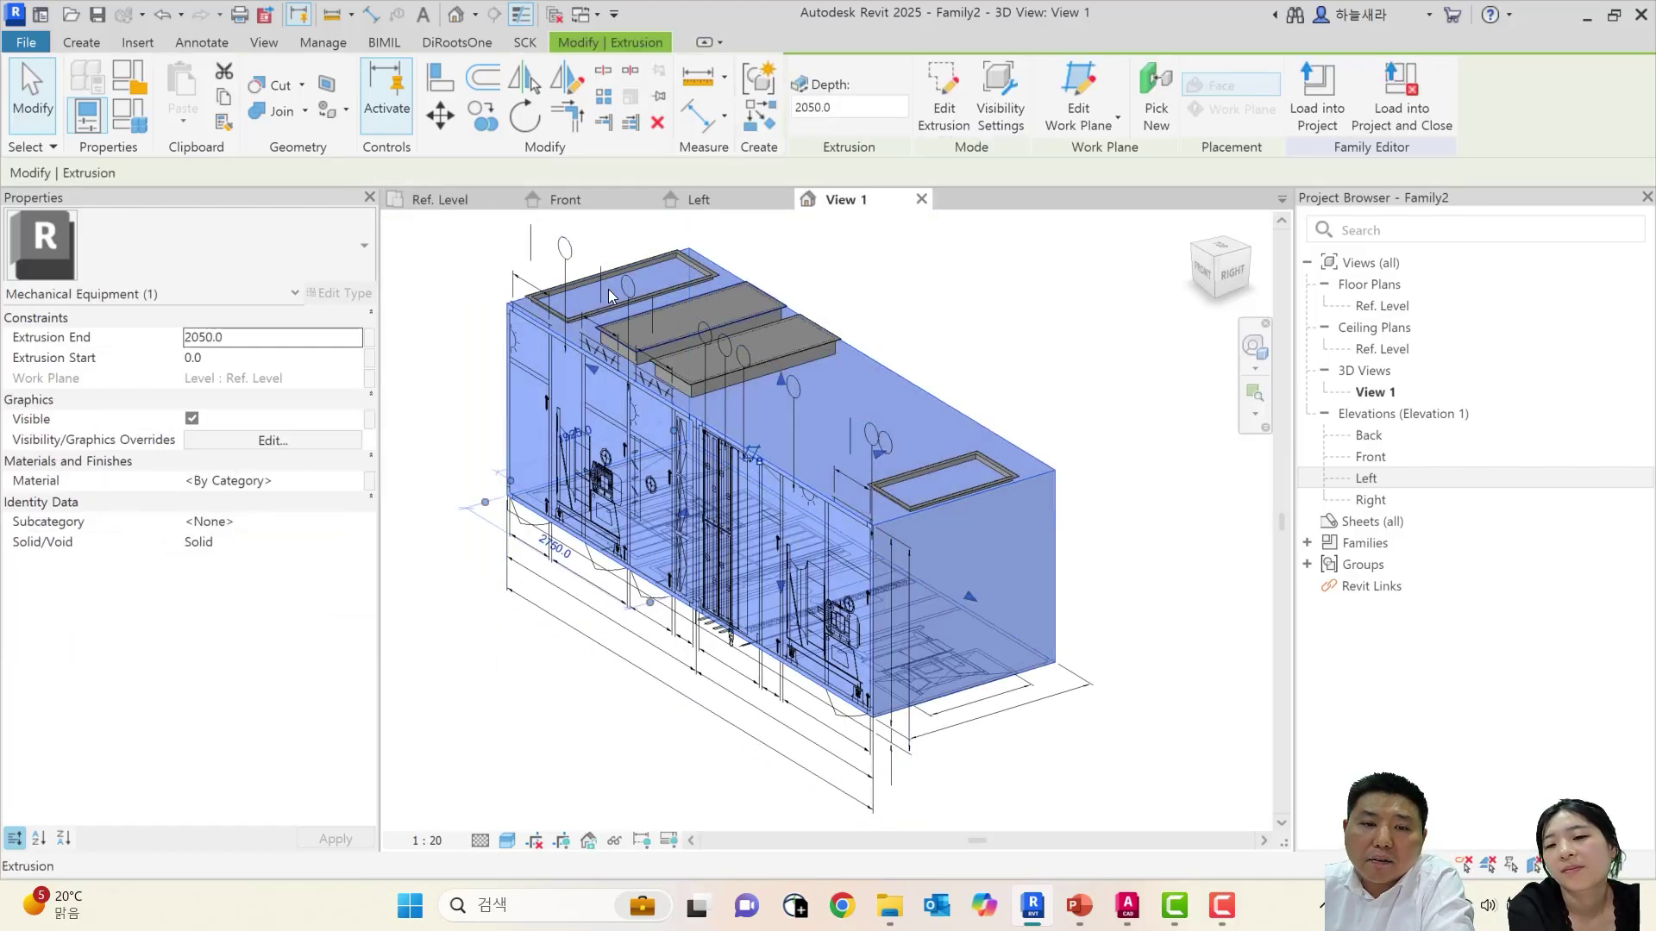
Hide the imported drawings in the 3D view and inspect the AHU body with its flanges and damper boxes
left_click(1024, 295)
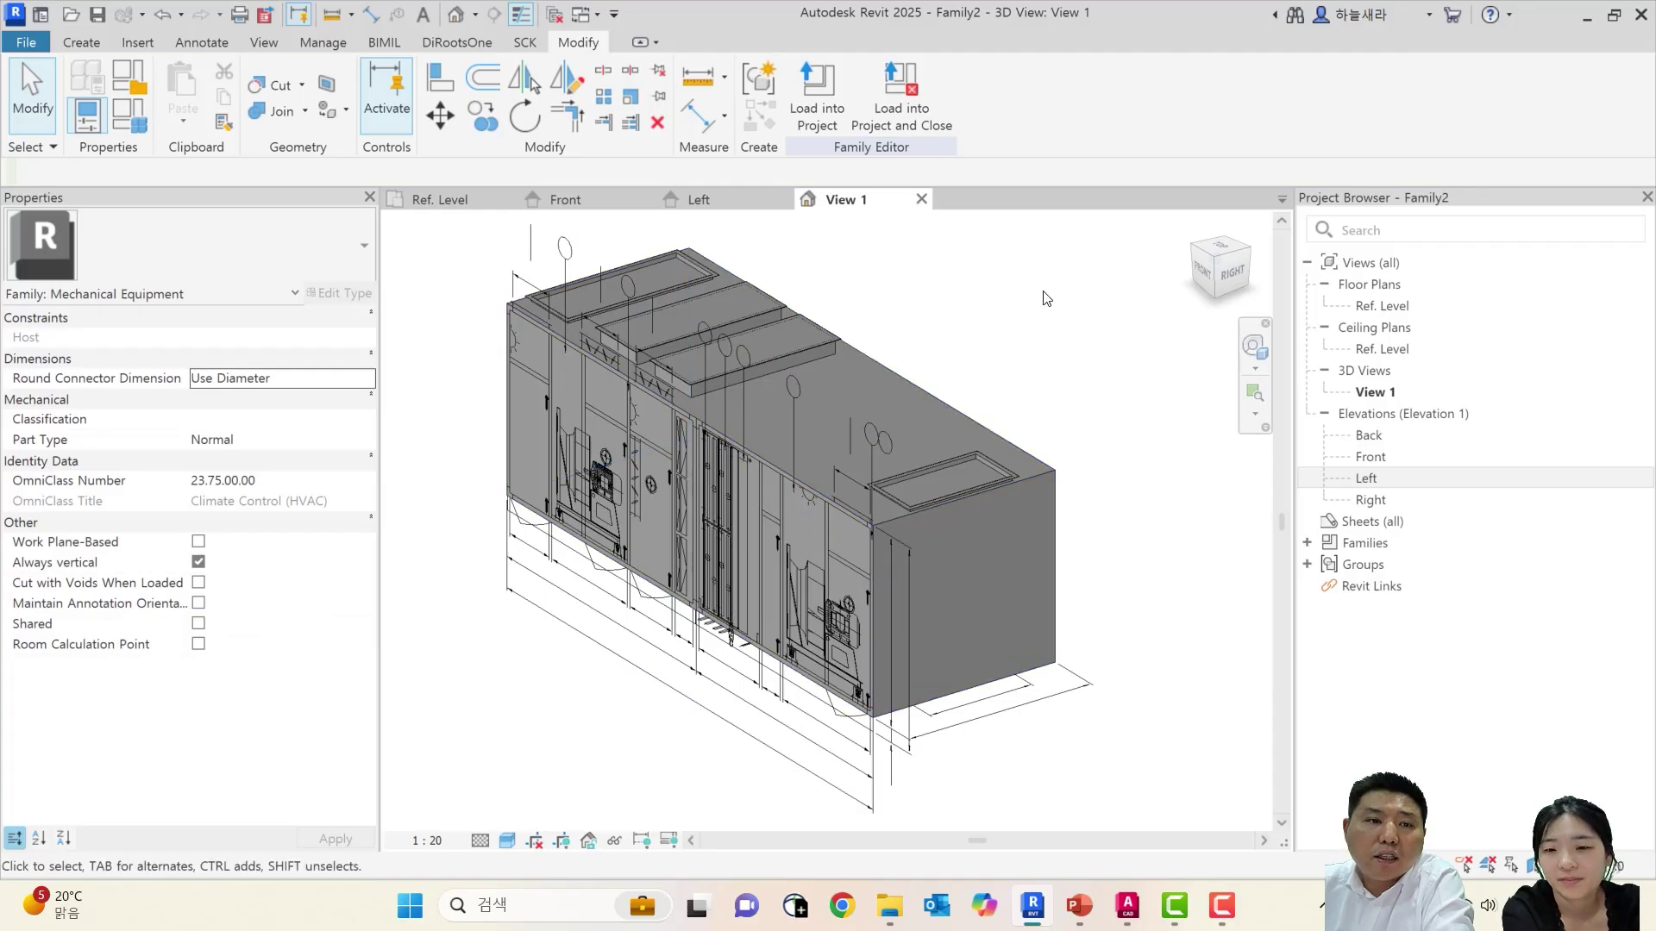
scroll(1109, 620, "down", 2)
middle_click_drag(828, 658, 1024, 626, "shift")
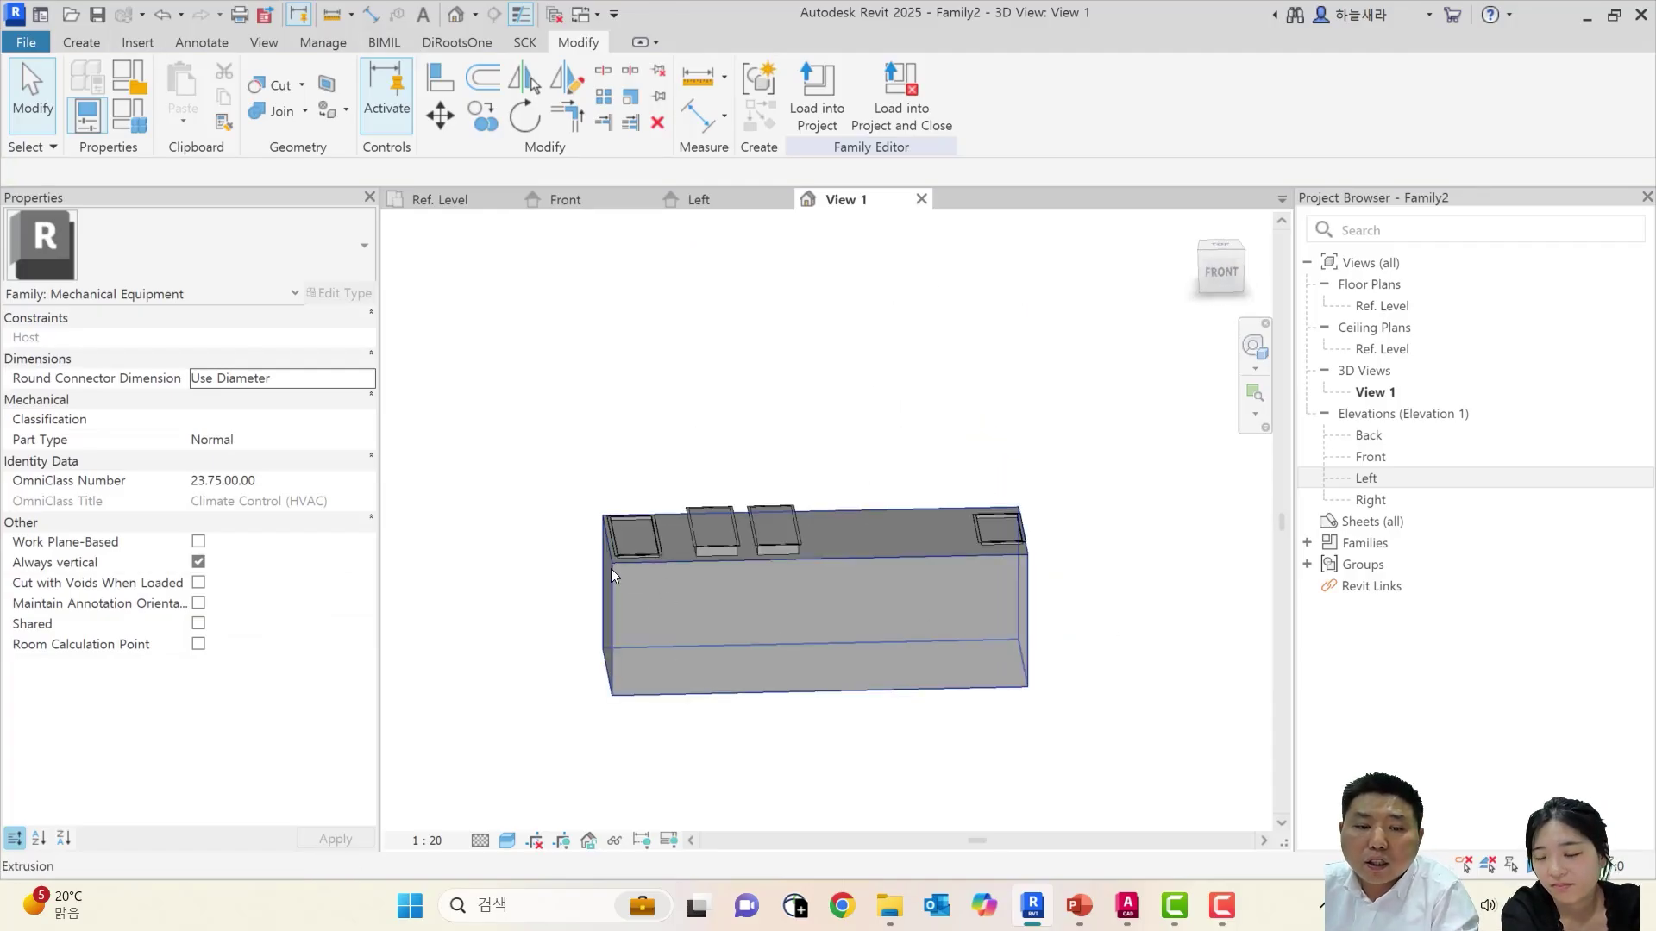
middle_click_drag(965, 652, 922, 619, "shift")
scroll(918, 610, "up", 2)
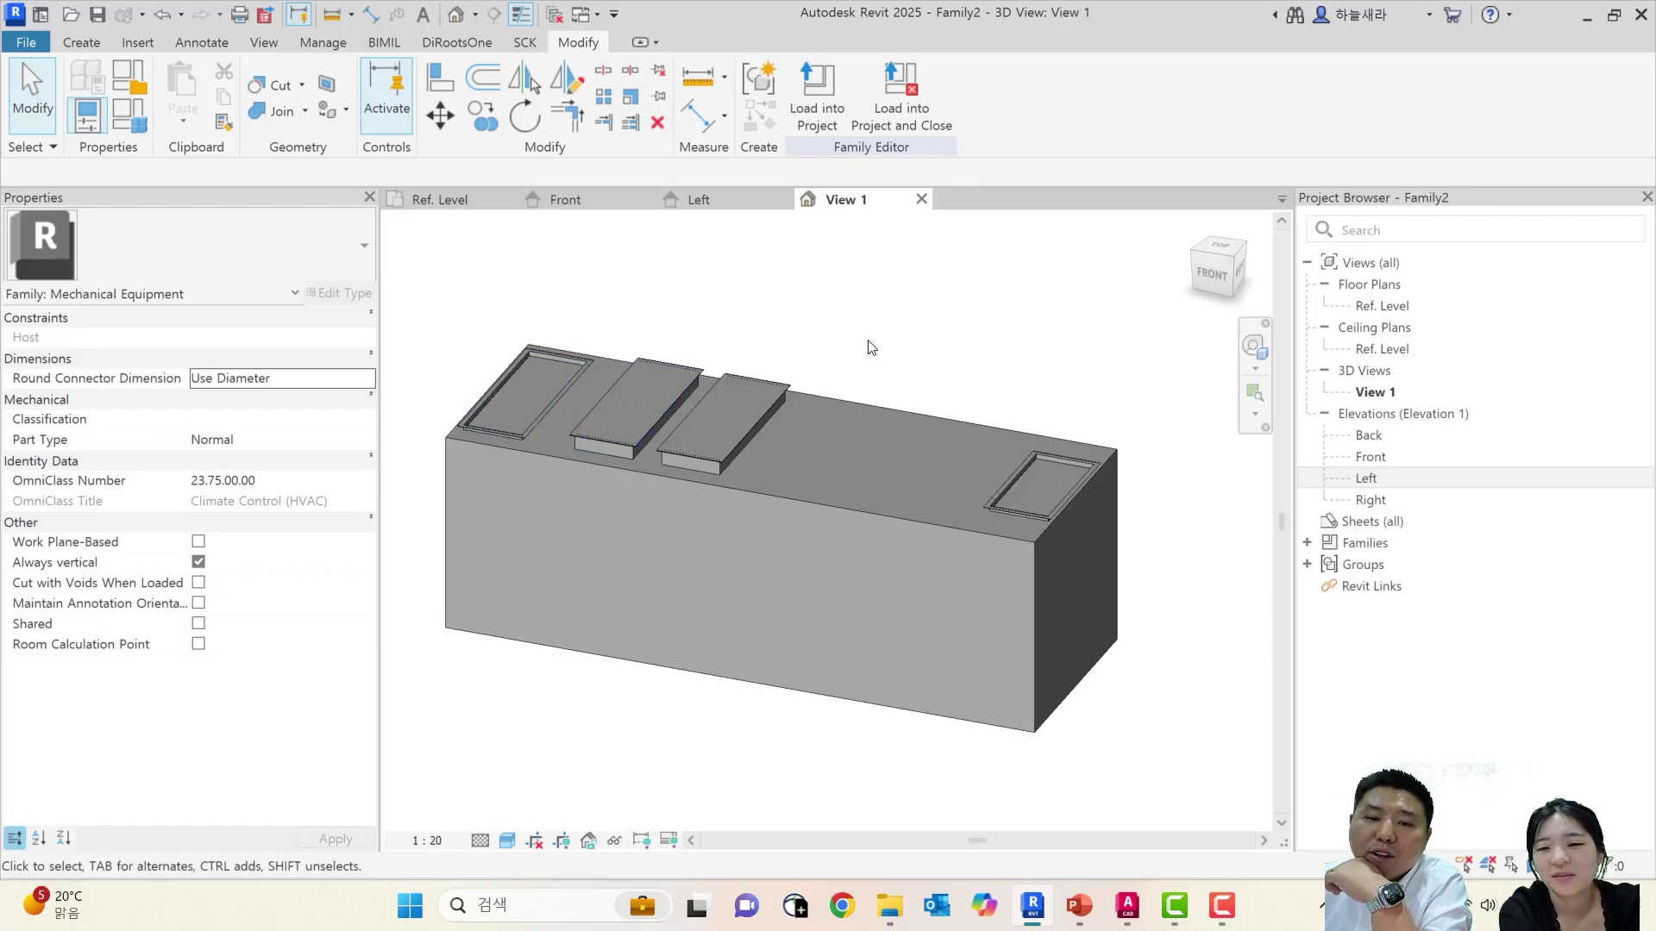
middle_click_drag(897, 473, 899, 468, "shift")
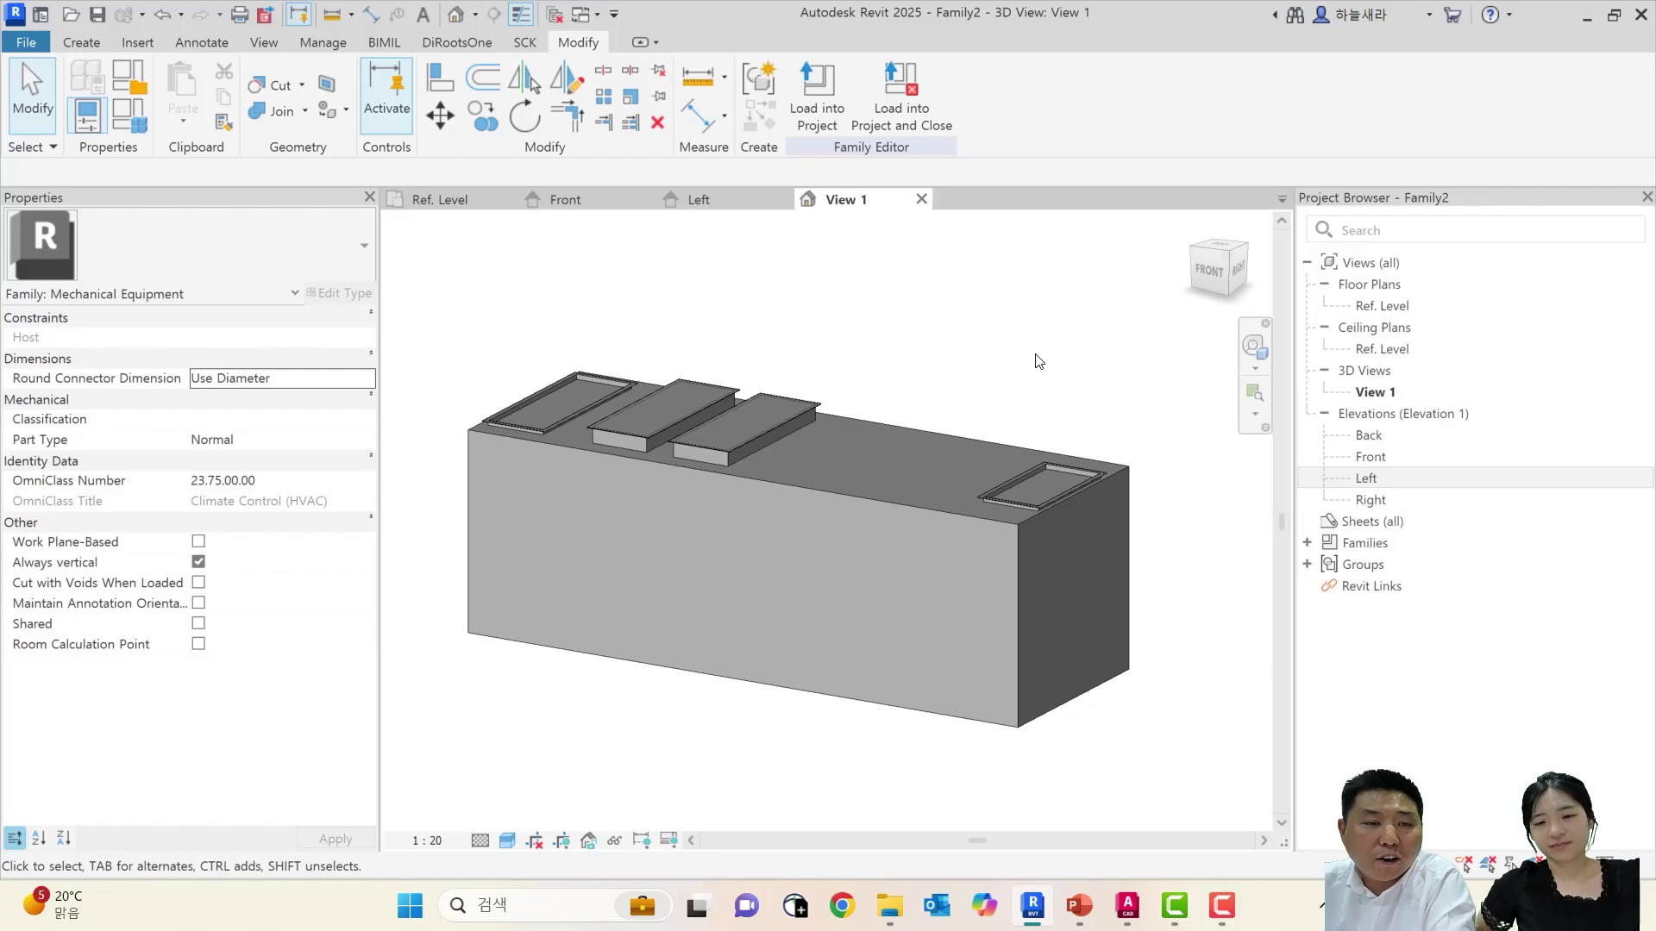
left_click(84, 43)
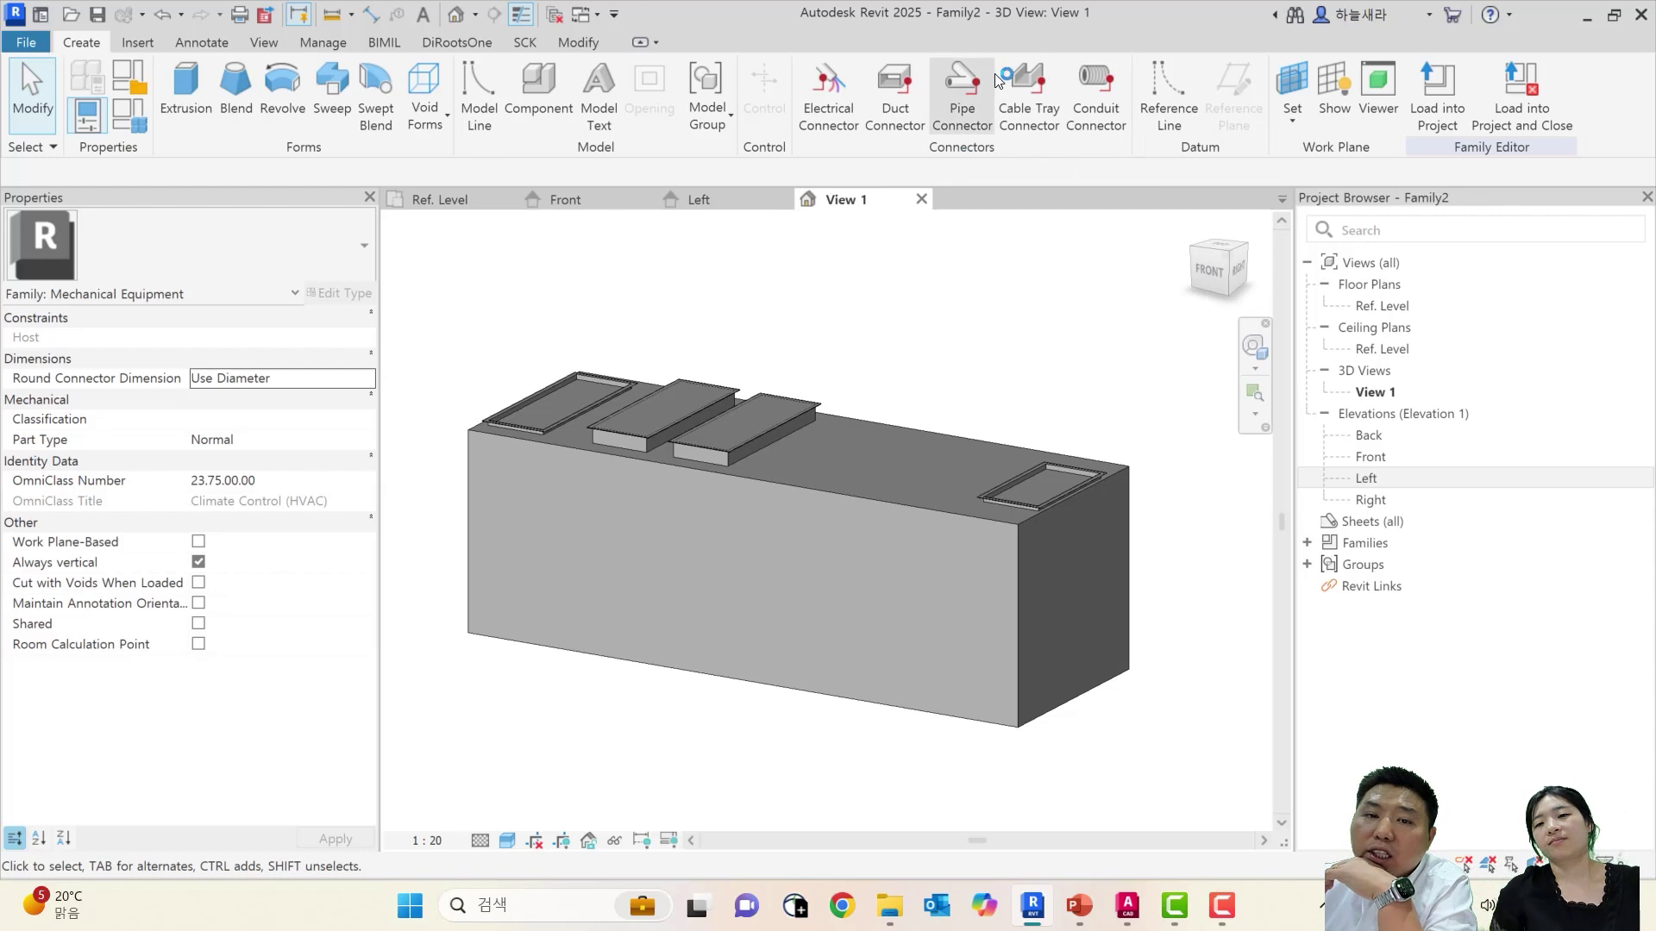
left_click(899, 81)
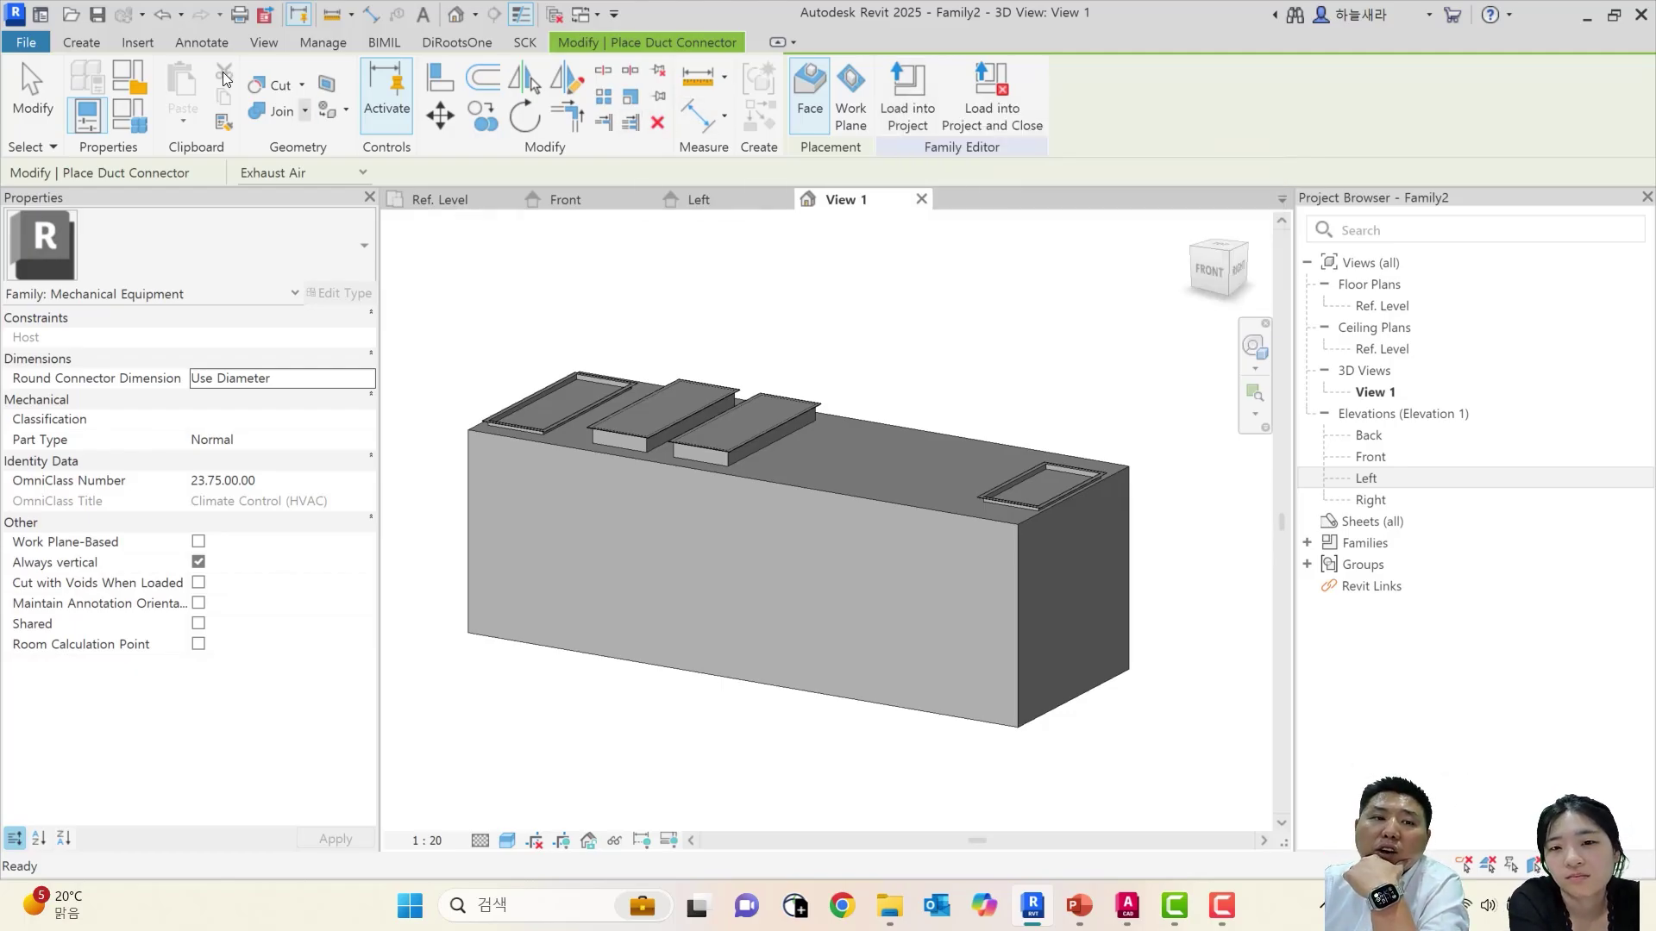
left_click(93, 43)
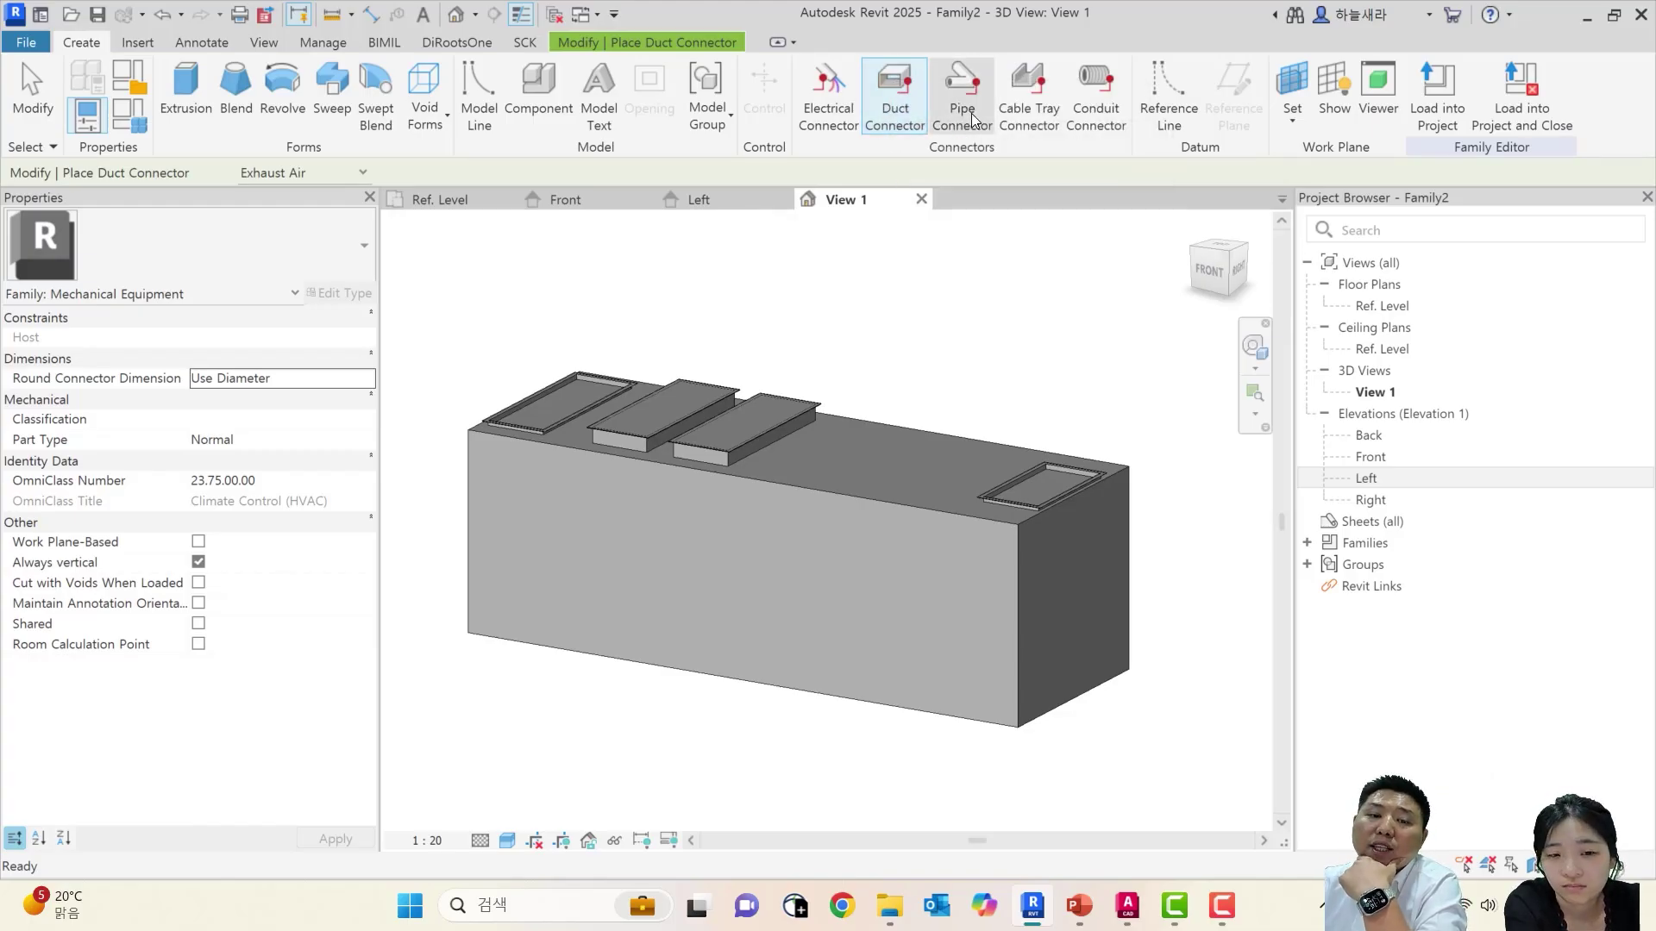
middle_click_drag(685, 376, 832, 388)
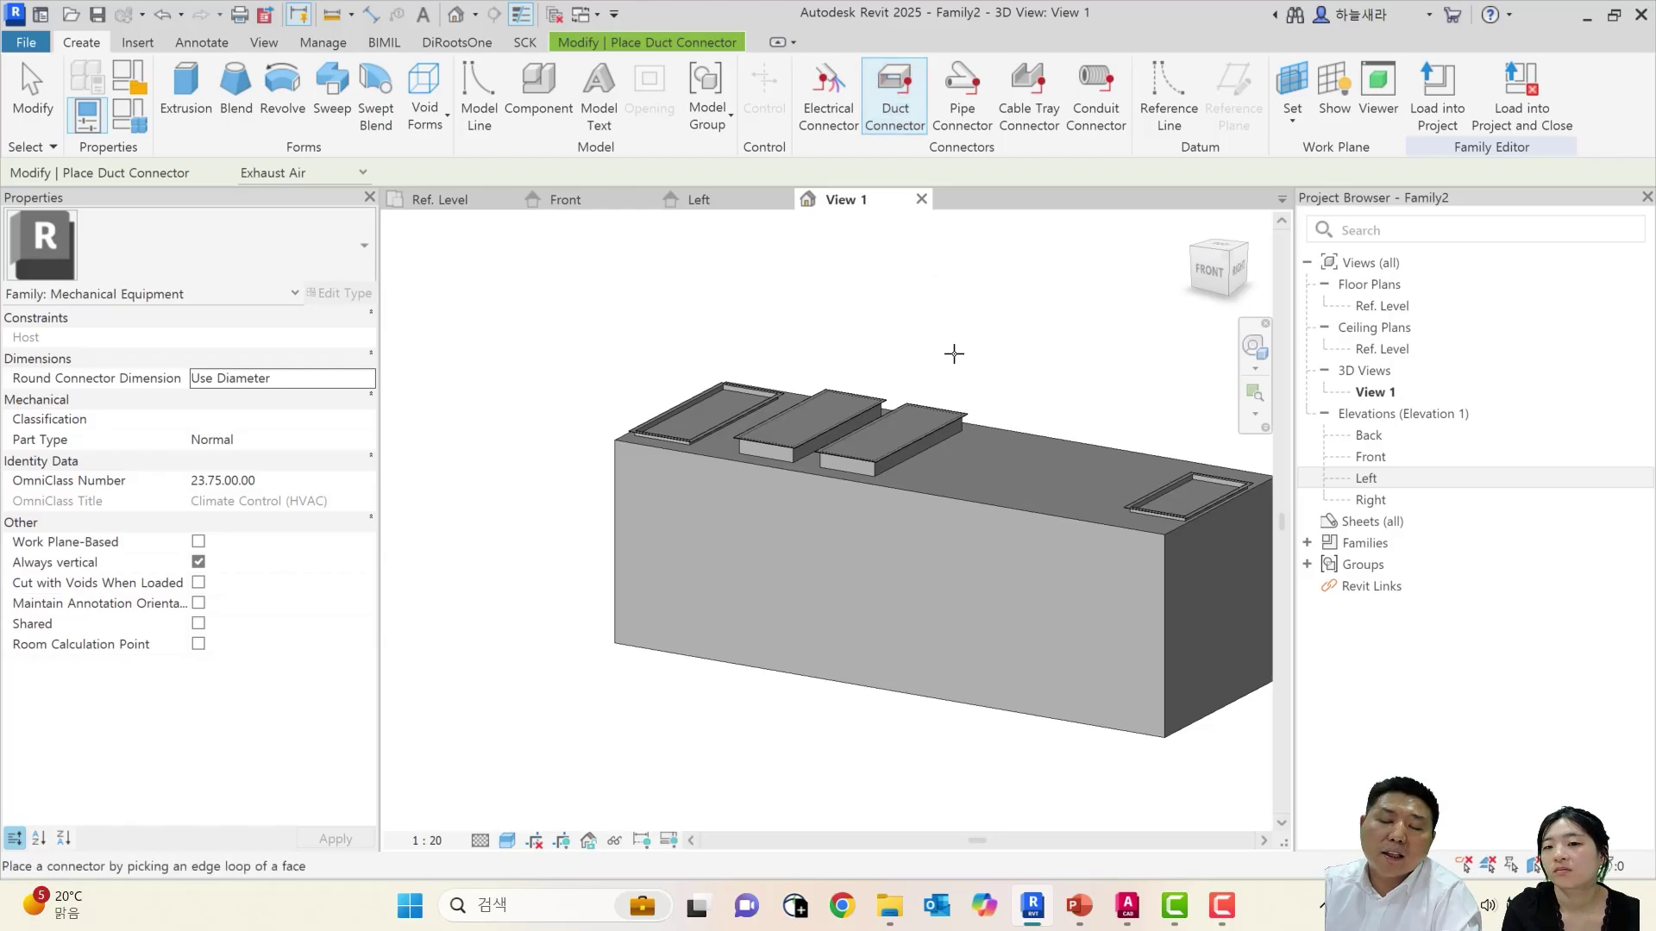
middle_click_drag(953, 353, 862, 374)
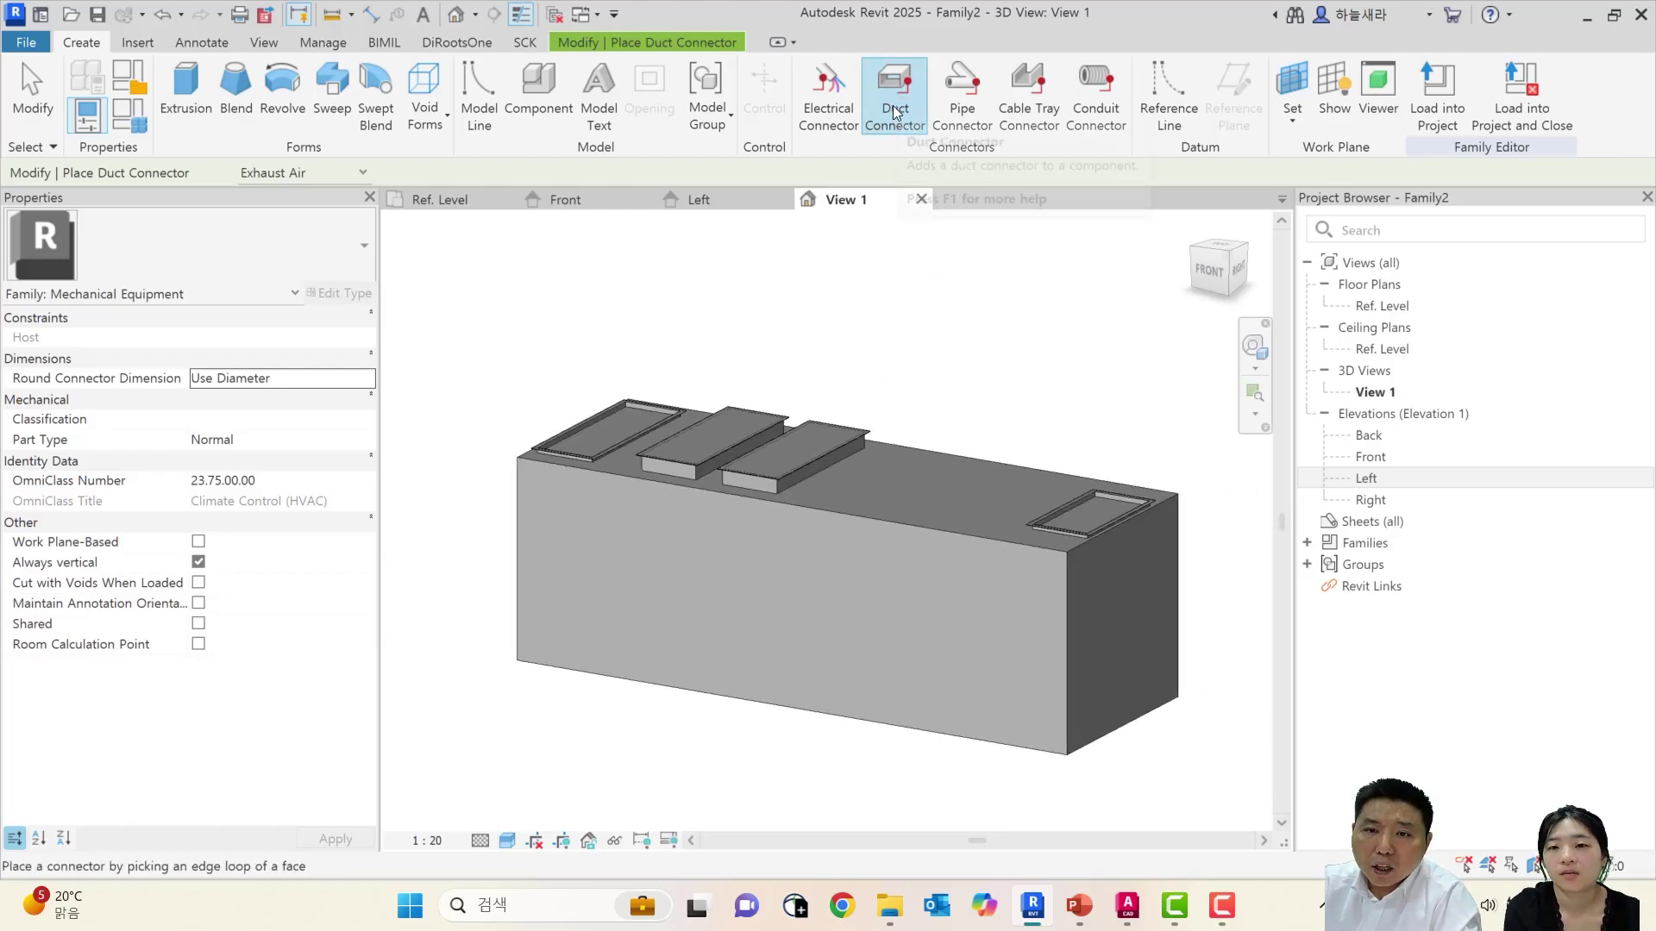
key("Escape")
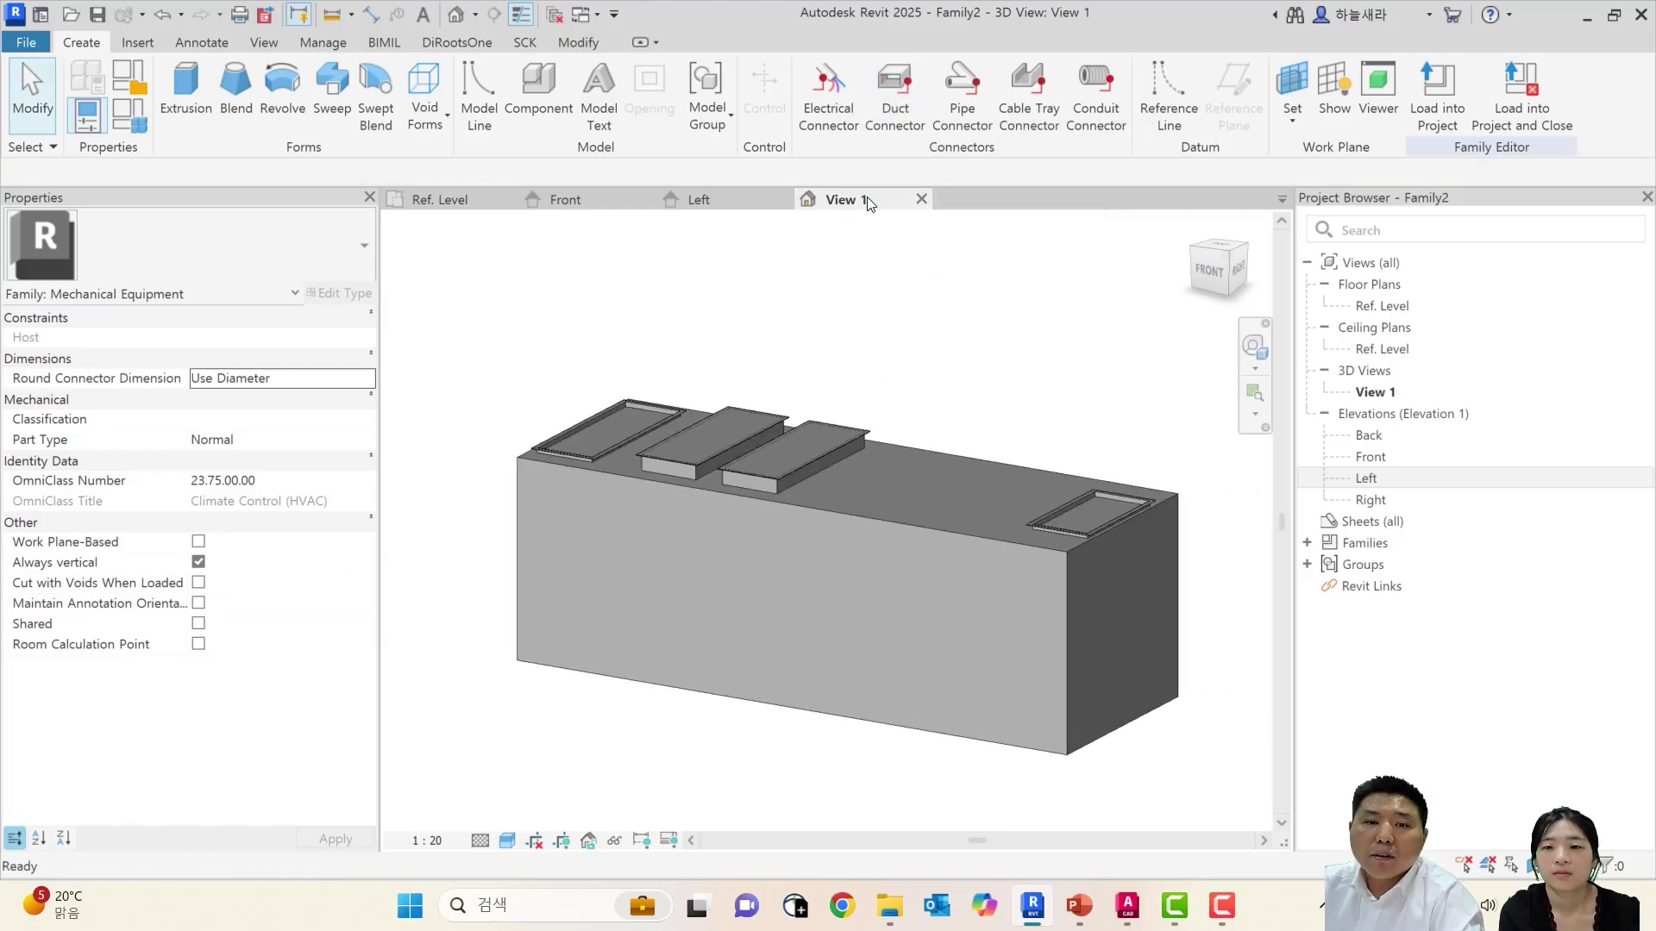
Start a face-placed Exhaust Air duct connector and examine the selectable edge loops on the flange beside the damper boxes
left_click(908, 86)
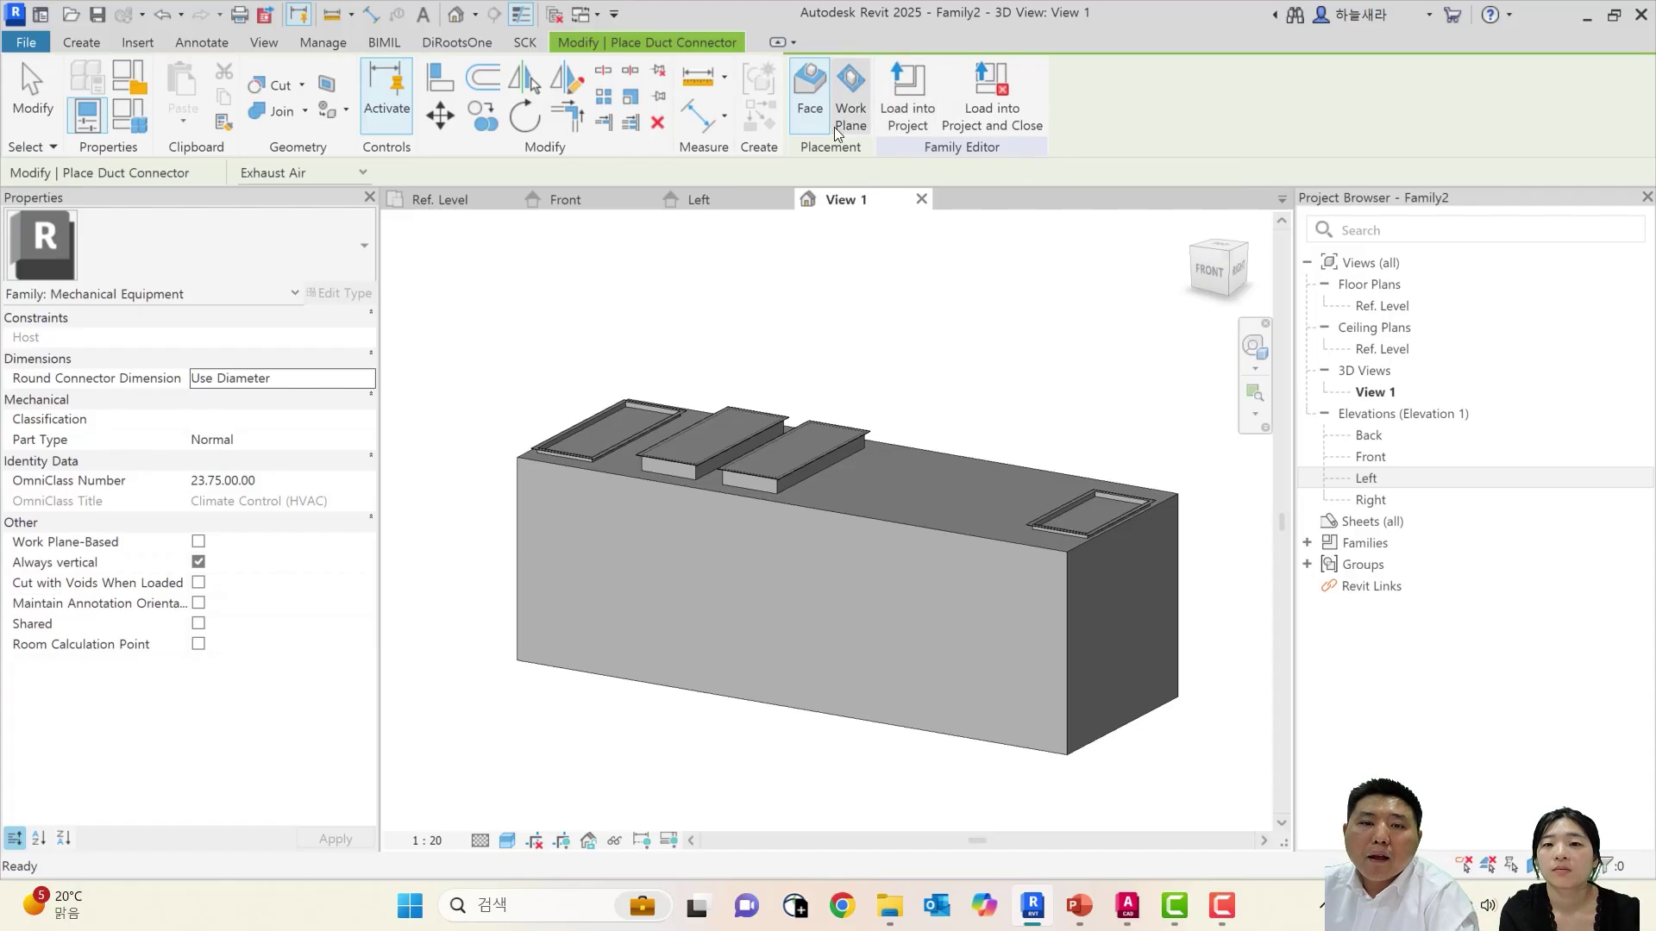
scroll(706, 457, "up", 2)
middle_click_drag(705, 457, 789, 588, "shift")
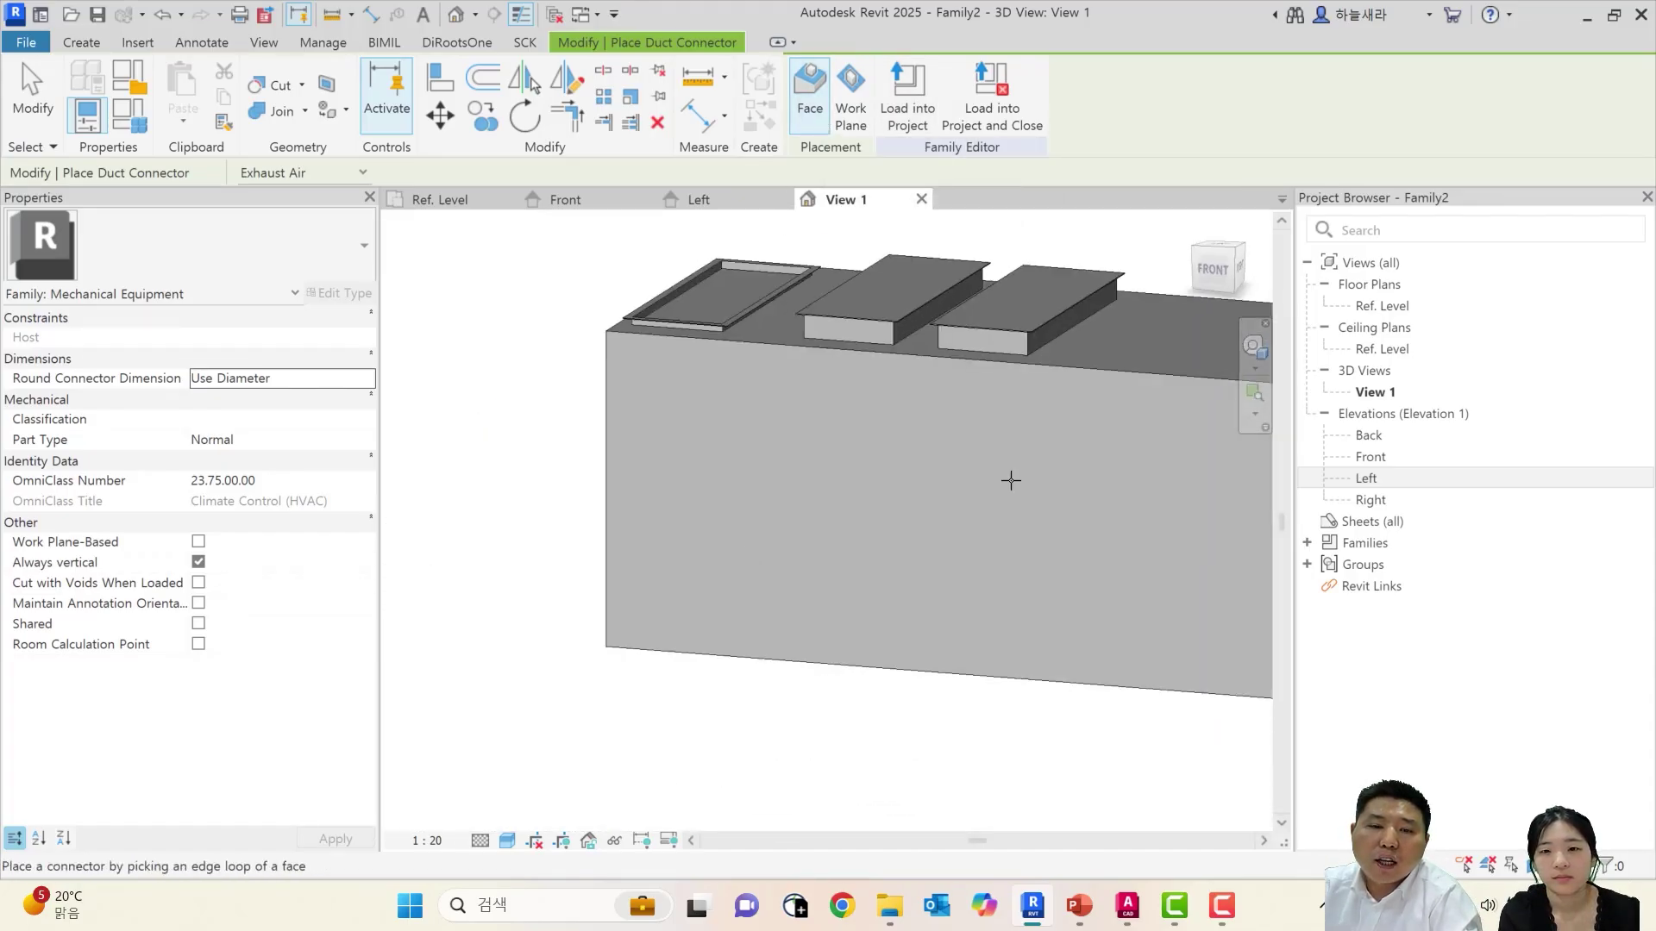
middle_click_drag(1009, 480, 878, 590)
middle_click_drag(954, 517, 956, 545, "shift")
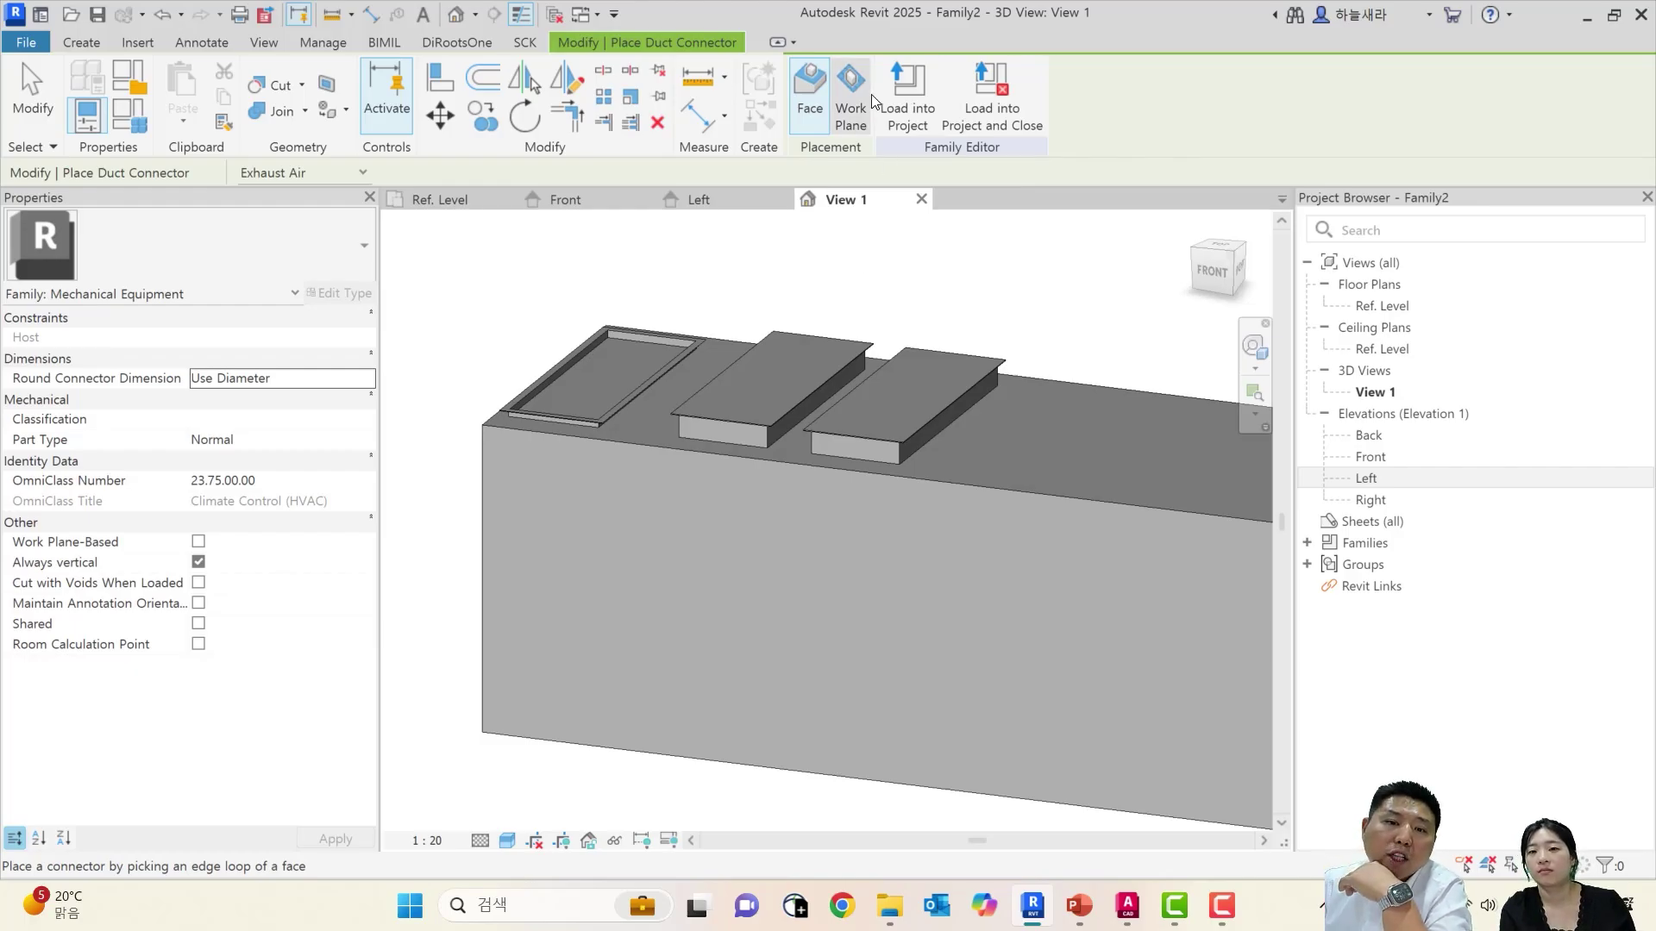
scroll(918, 326, "down", 1)
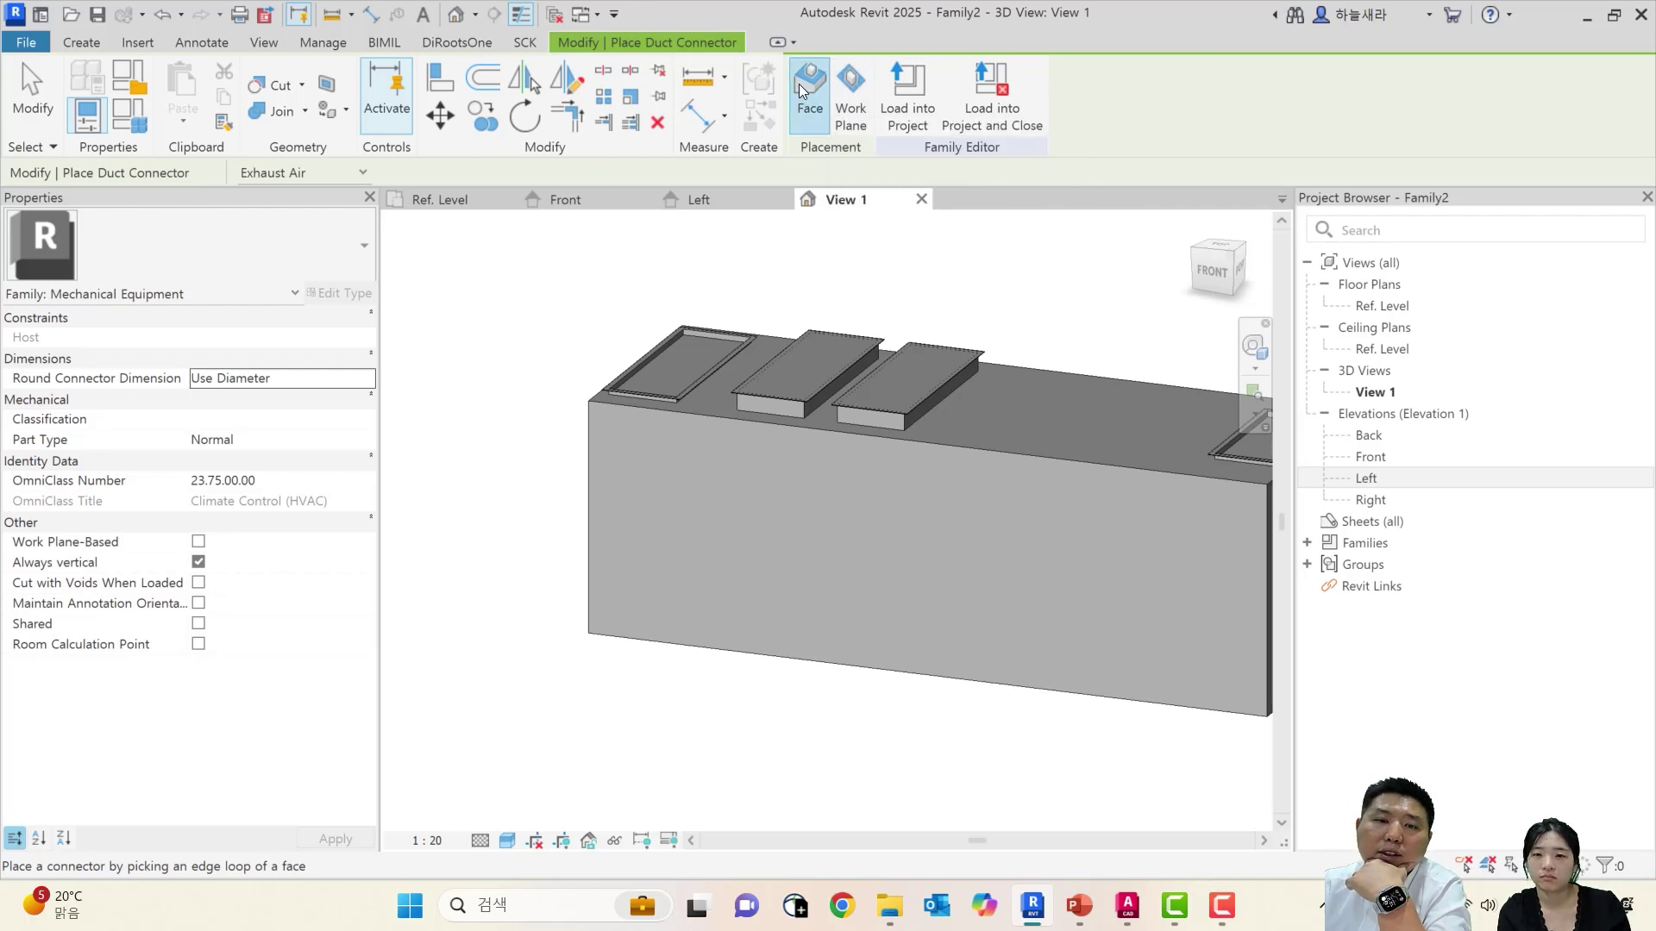
scroll(723, 352, "up", 4)
middle_click_drag(629, 417, 883, 488, "shift")
middle_click_drag(839, 396, 864, 558)
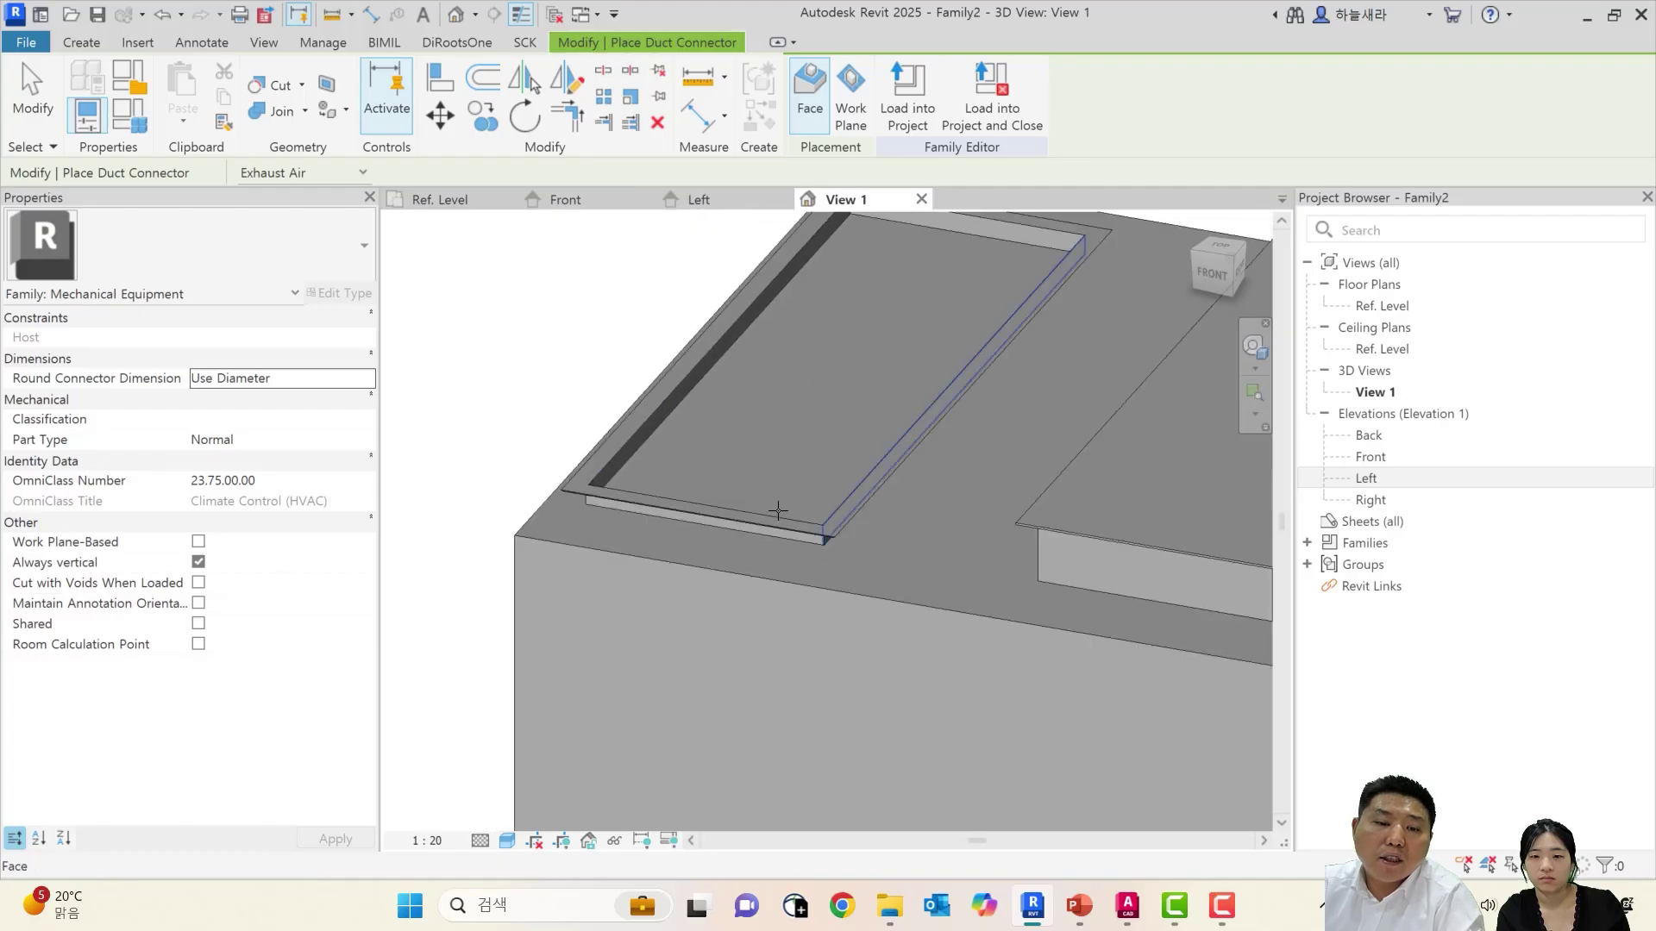
scroll(679, 476, "up", 3)
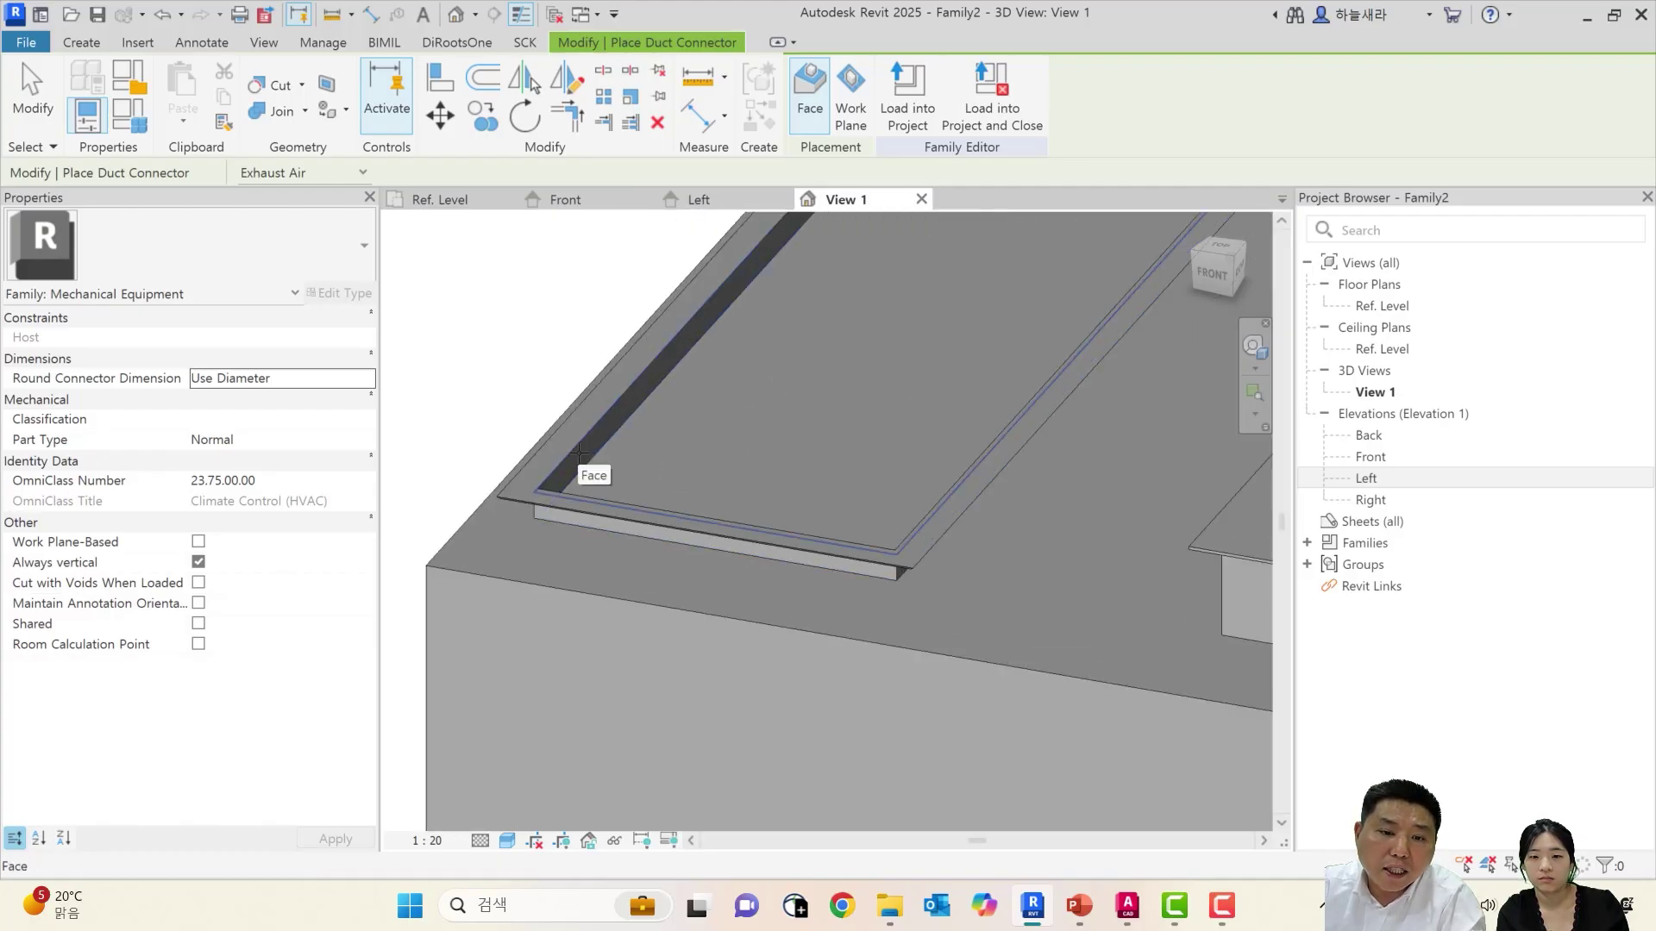
scroll(936, 555, "up", 2)
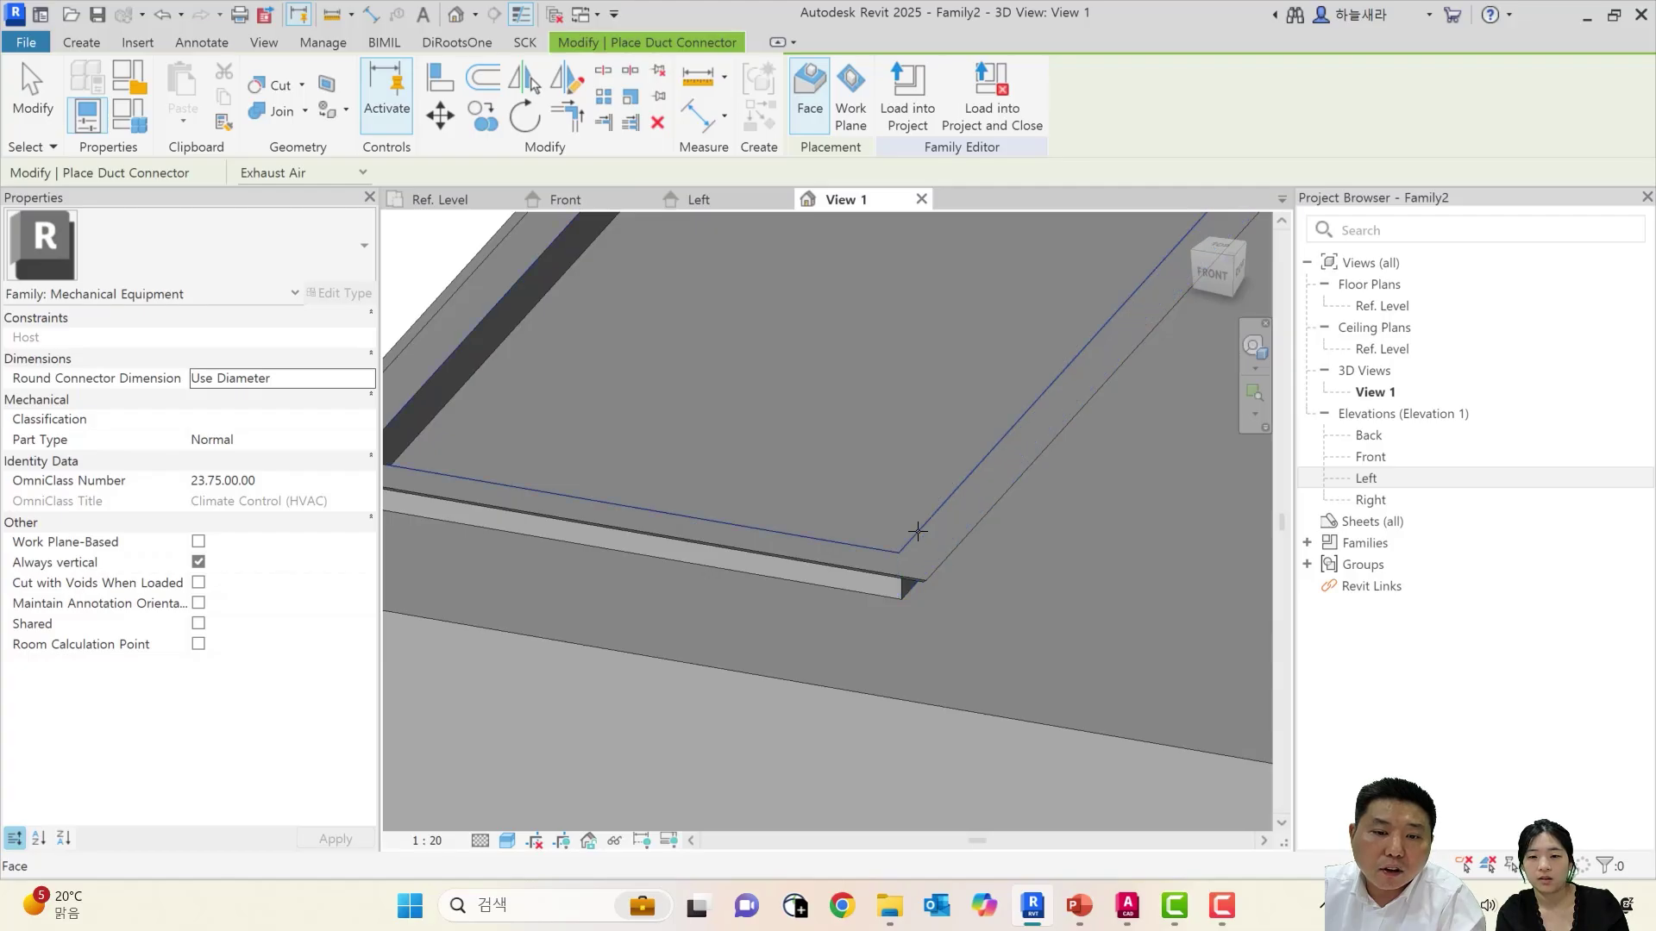
scroll(914, 543, "down", 4)
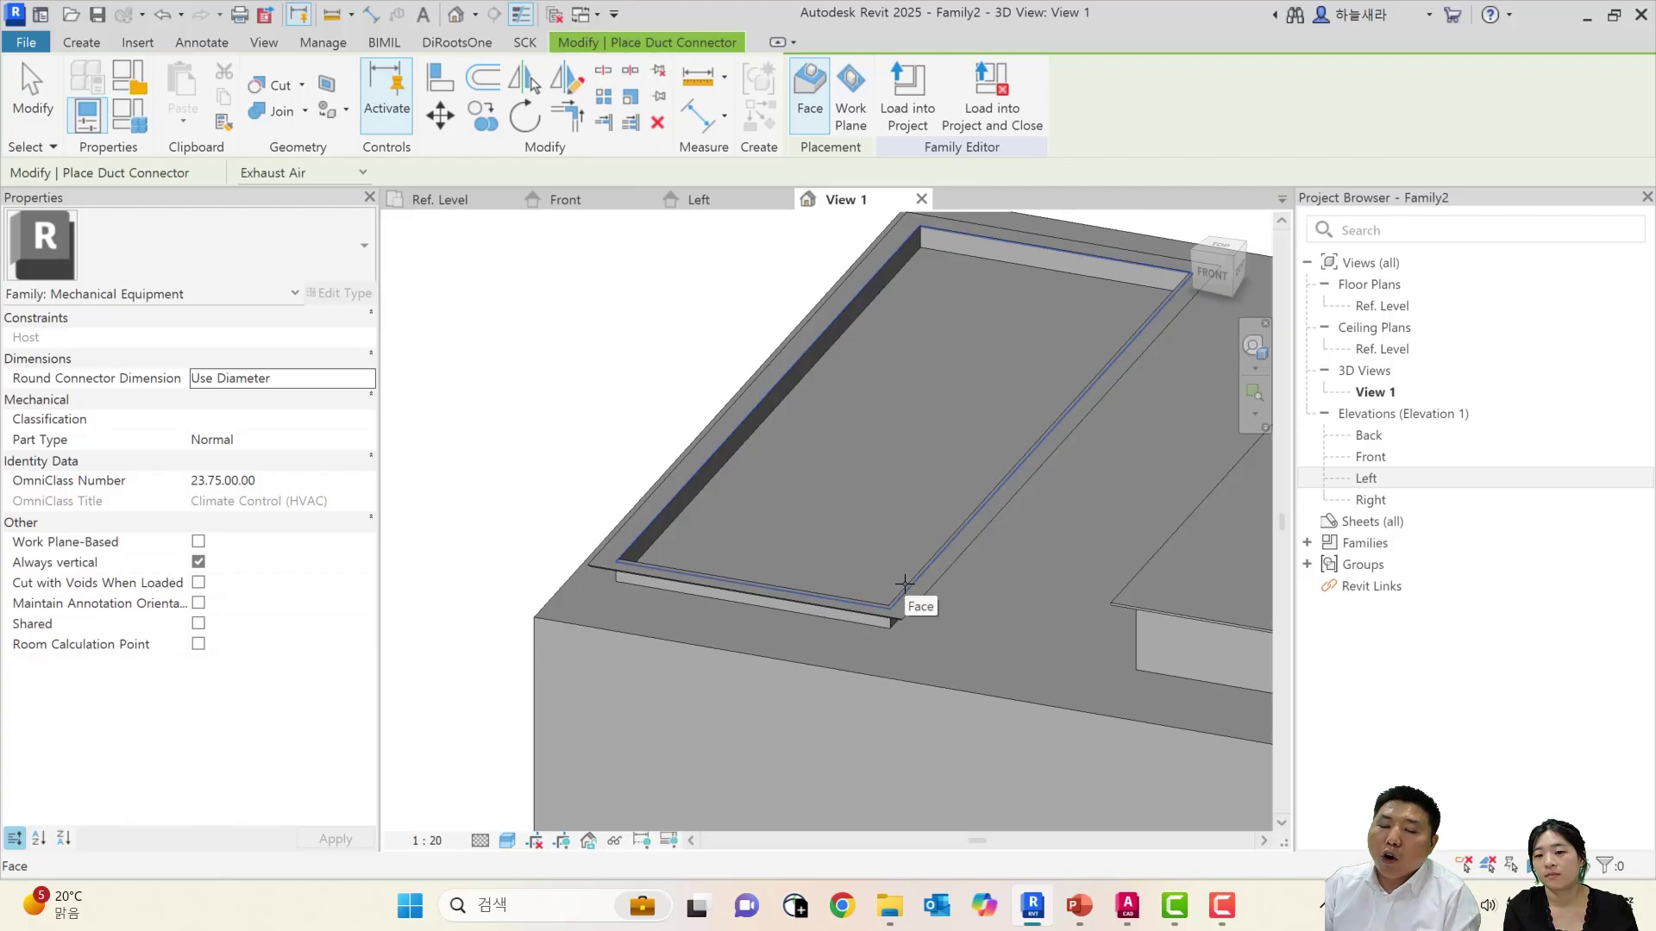
scroll(948, 595, "down", 2)
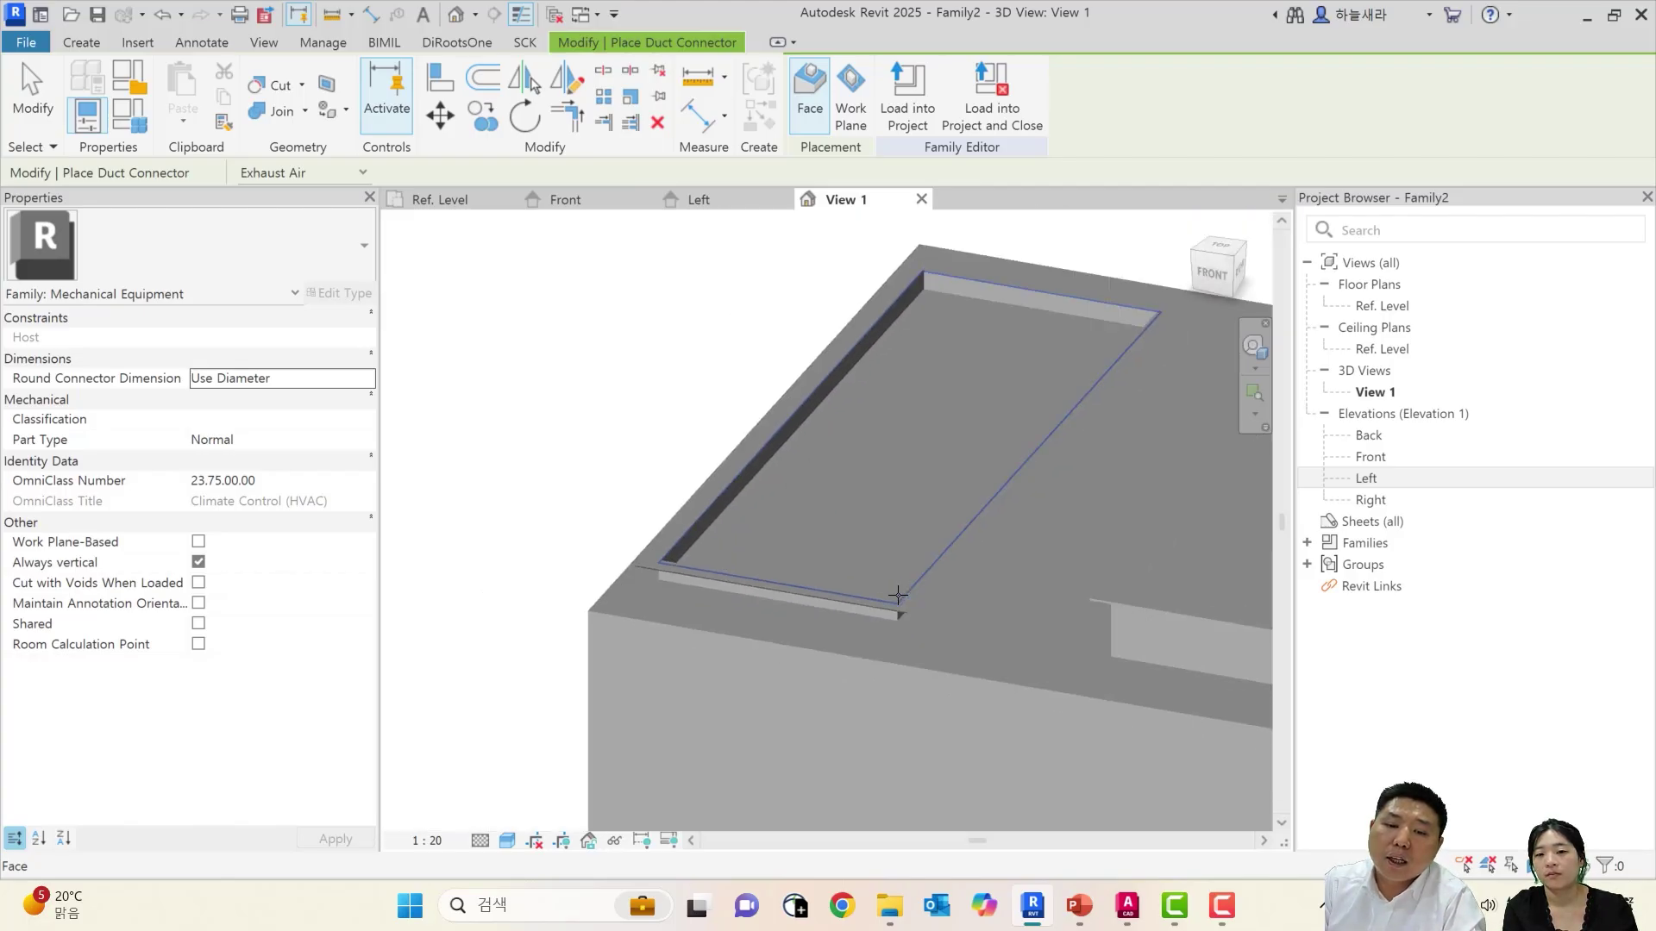
middle_click_drag(1046, 617, 847, 627)
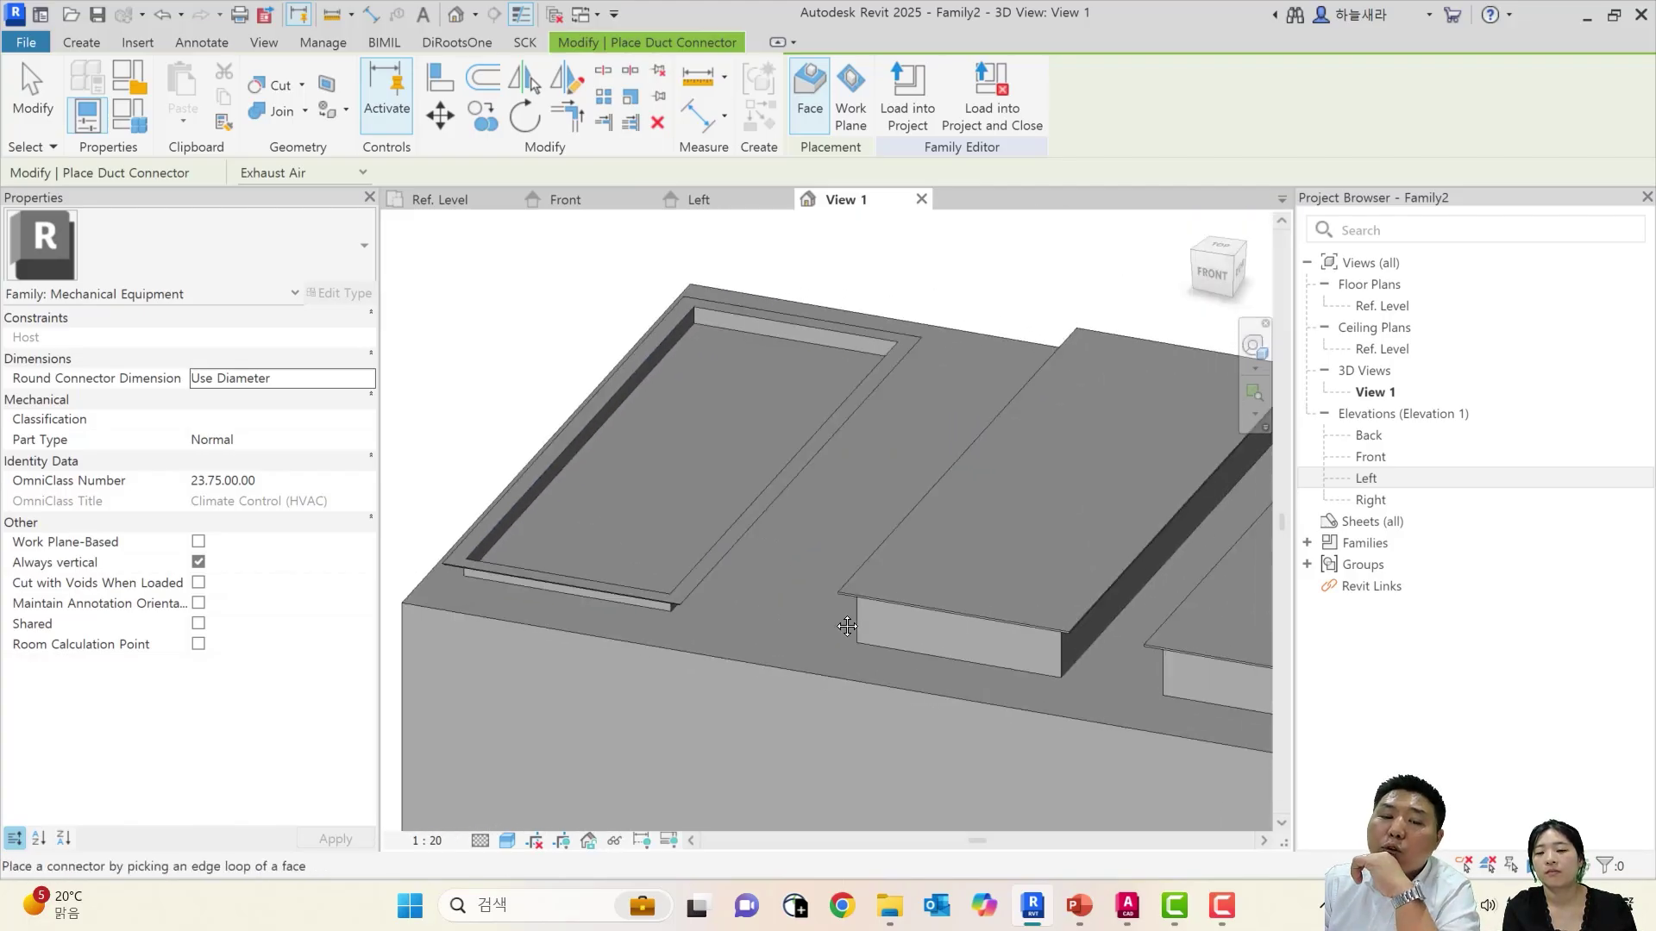
Place an Exhaust Air duct connector on the top face of the damper box nearest the end flange
scroll(863, 617, "up", 4)
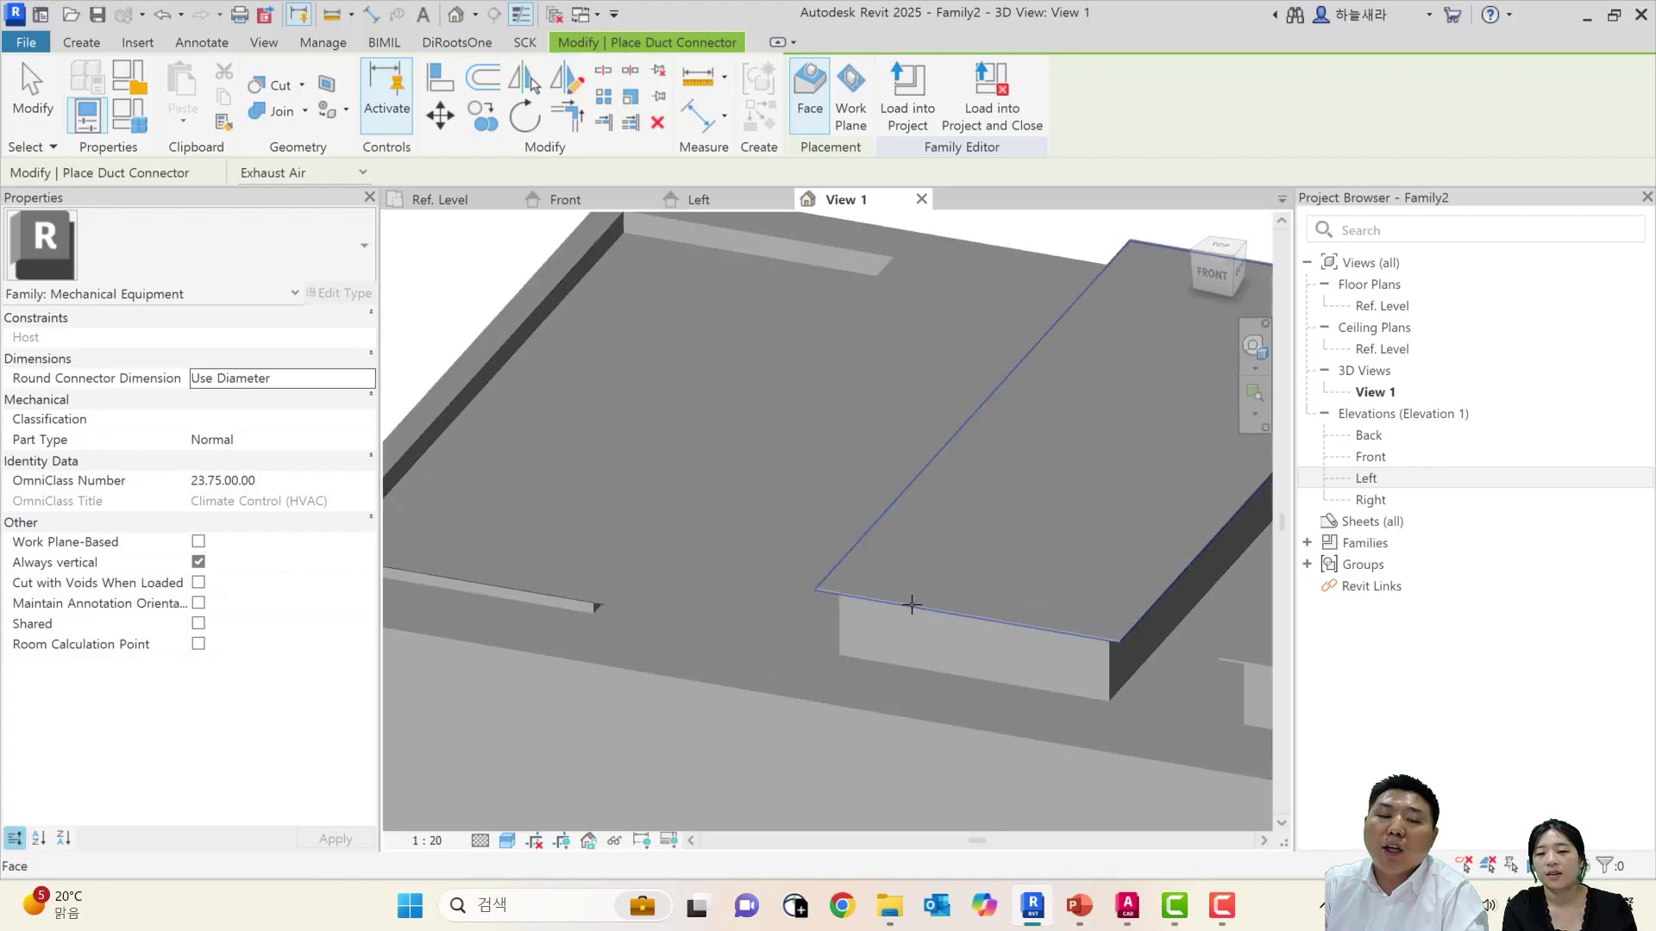
scroll(702, 562, "down", 2)
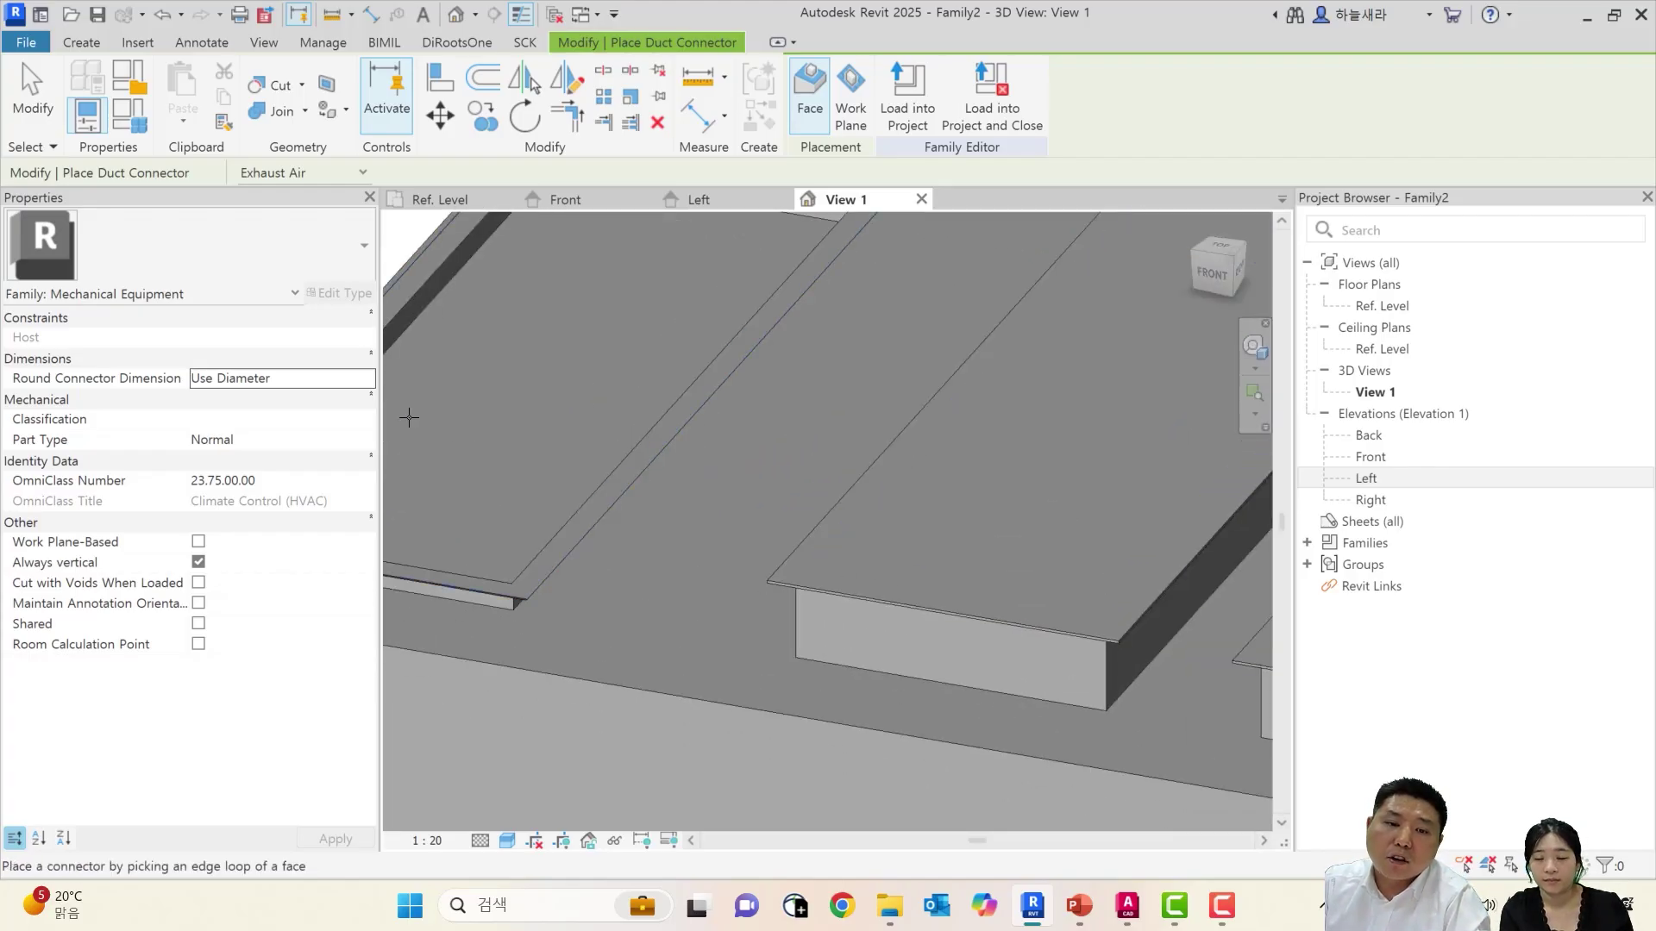
scroll(625, 462, "down", 1)
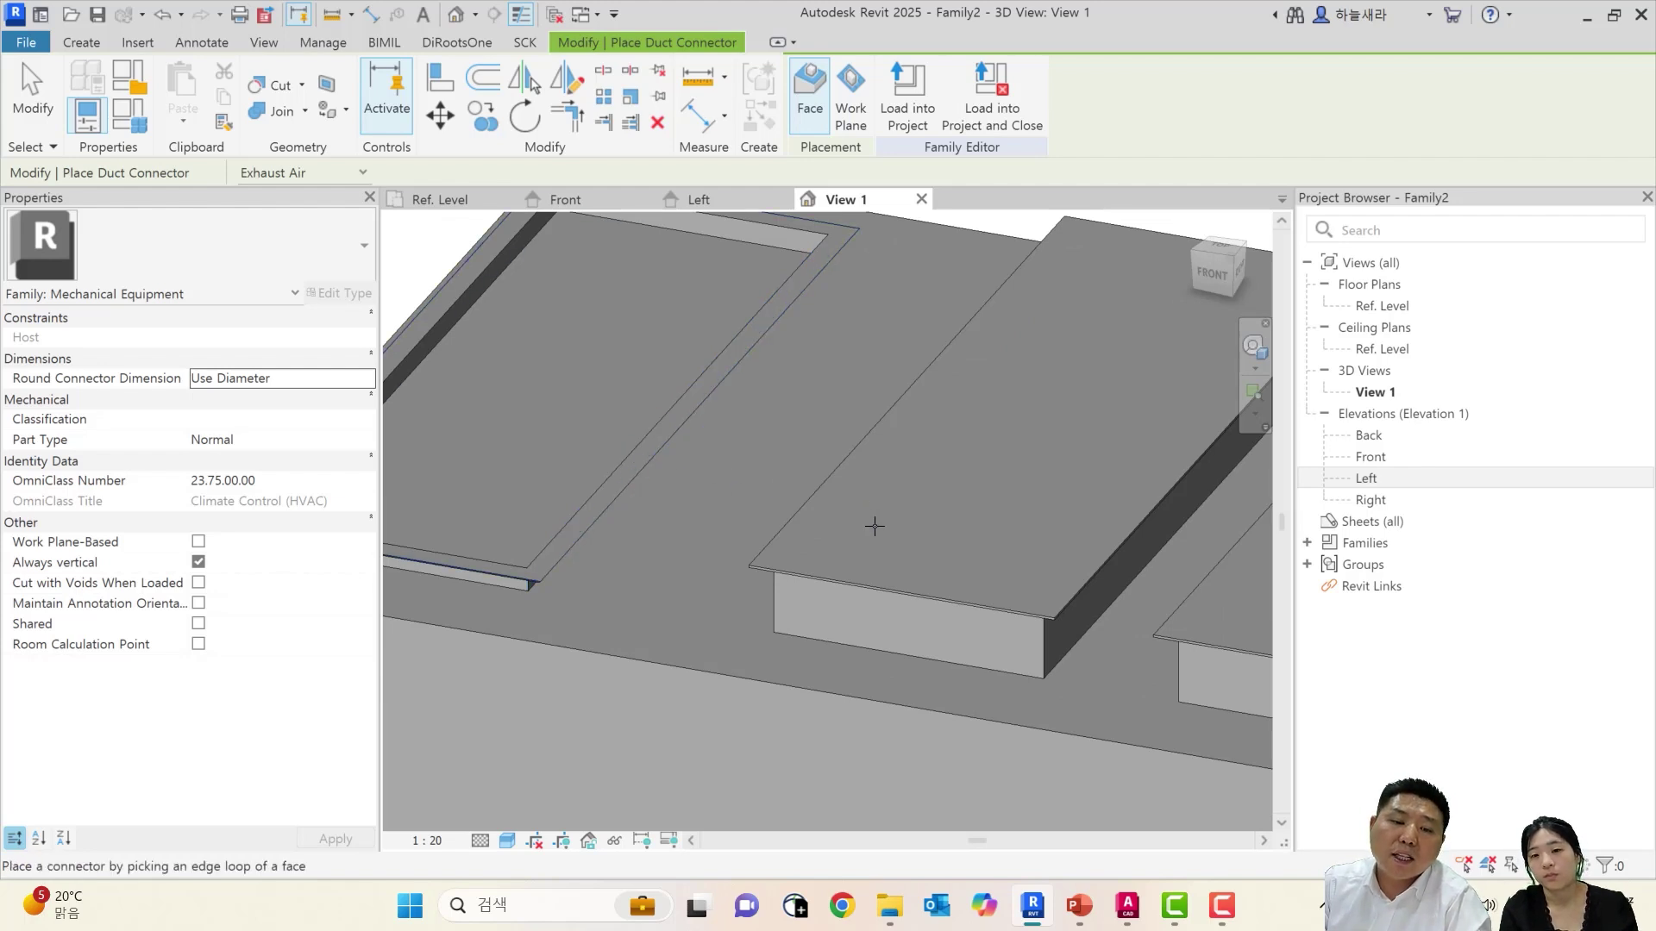
scroll(825, 536, "up", 1)
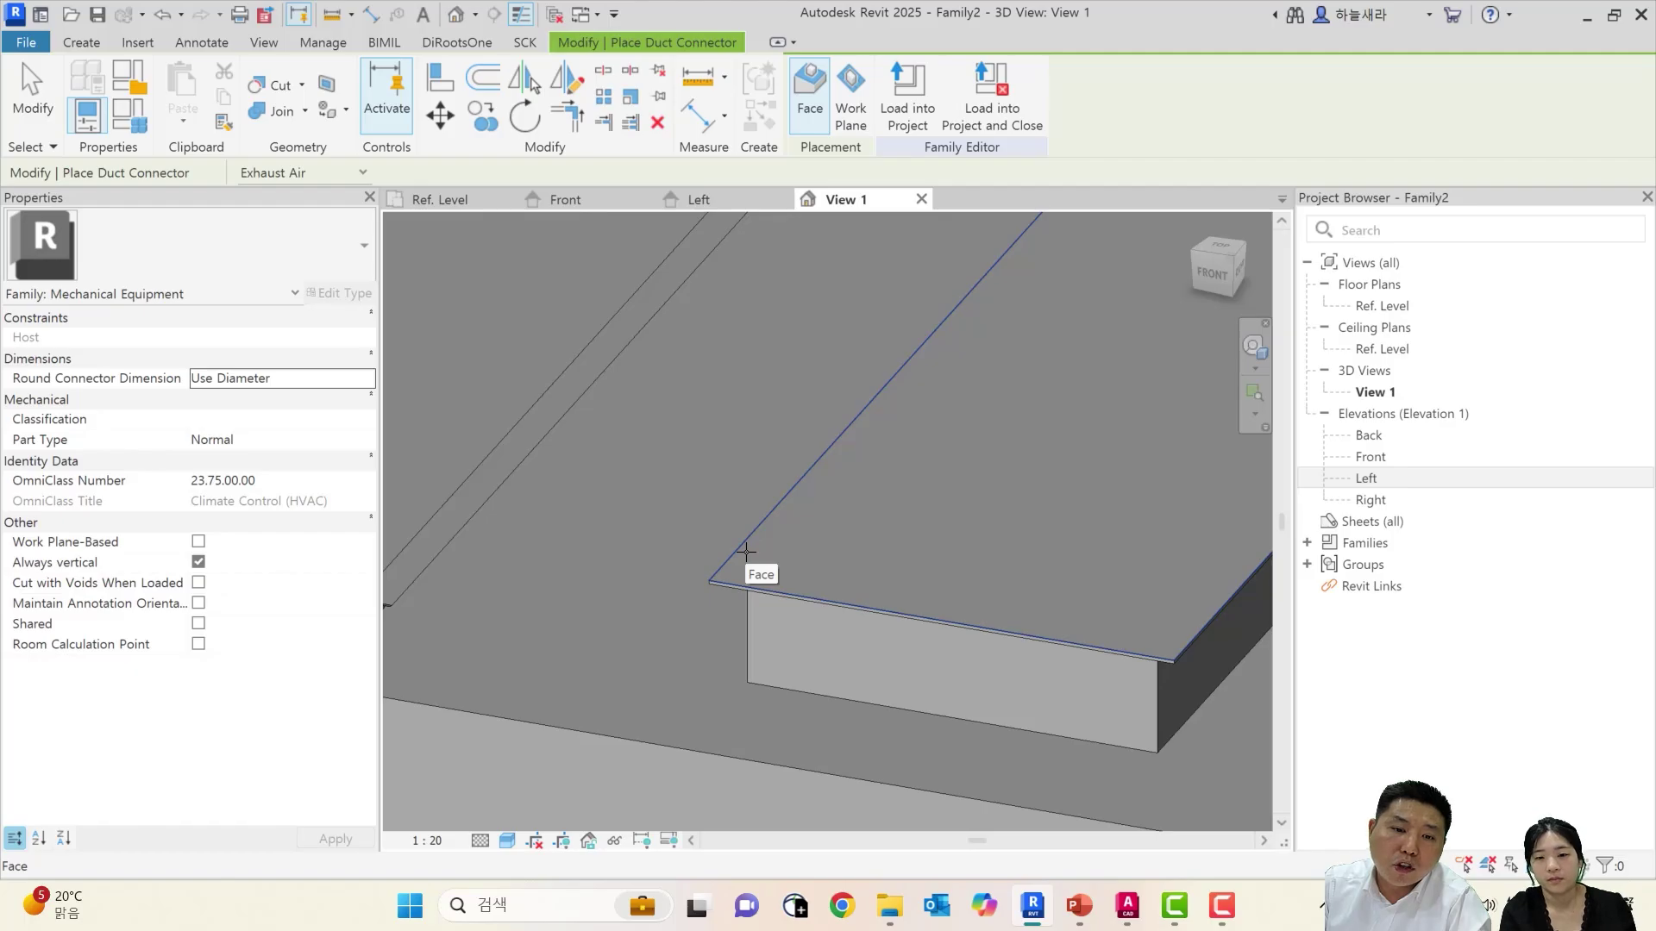
scroll(747, 552, "down", 3)
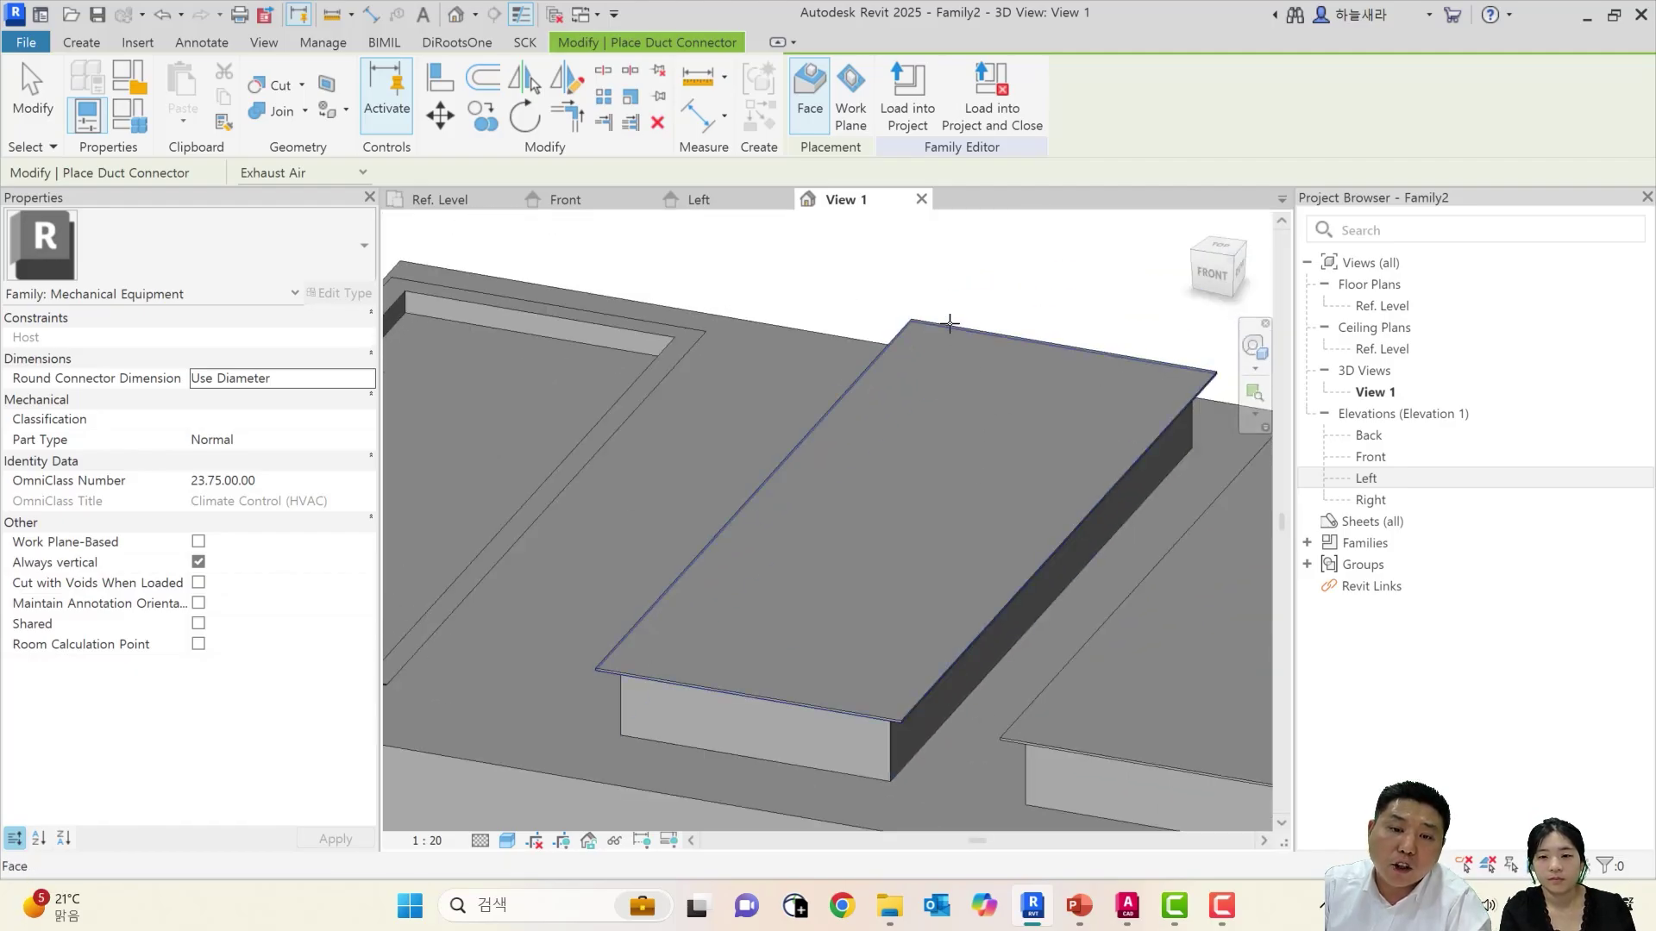
scroll(586, 681, "up", 5)
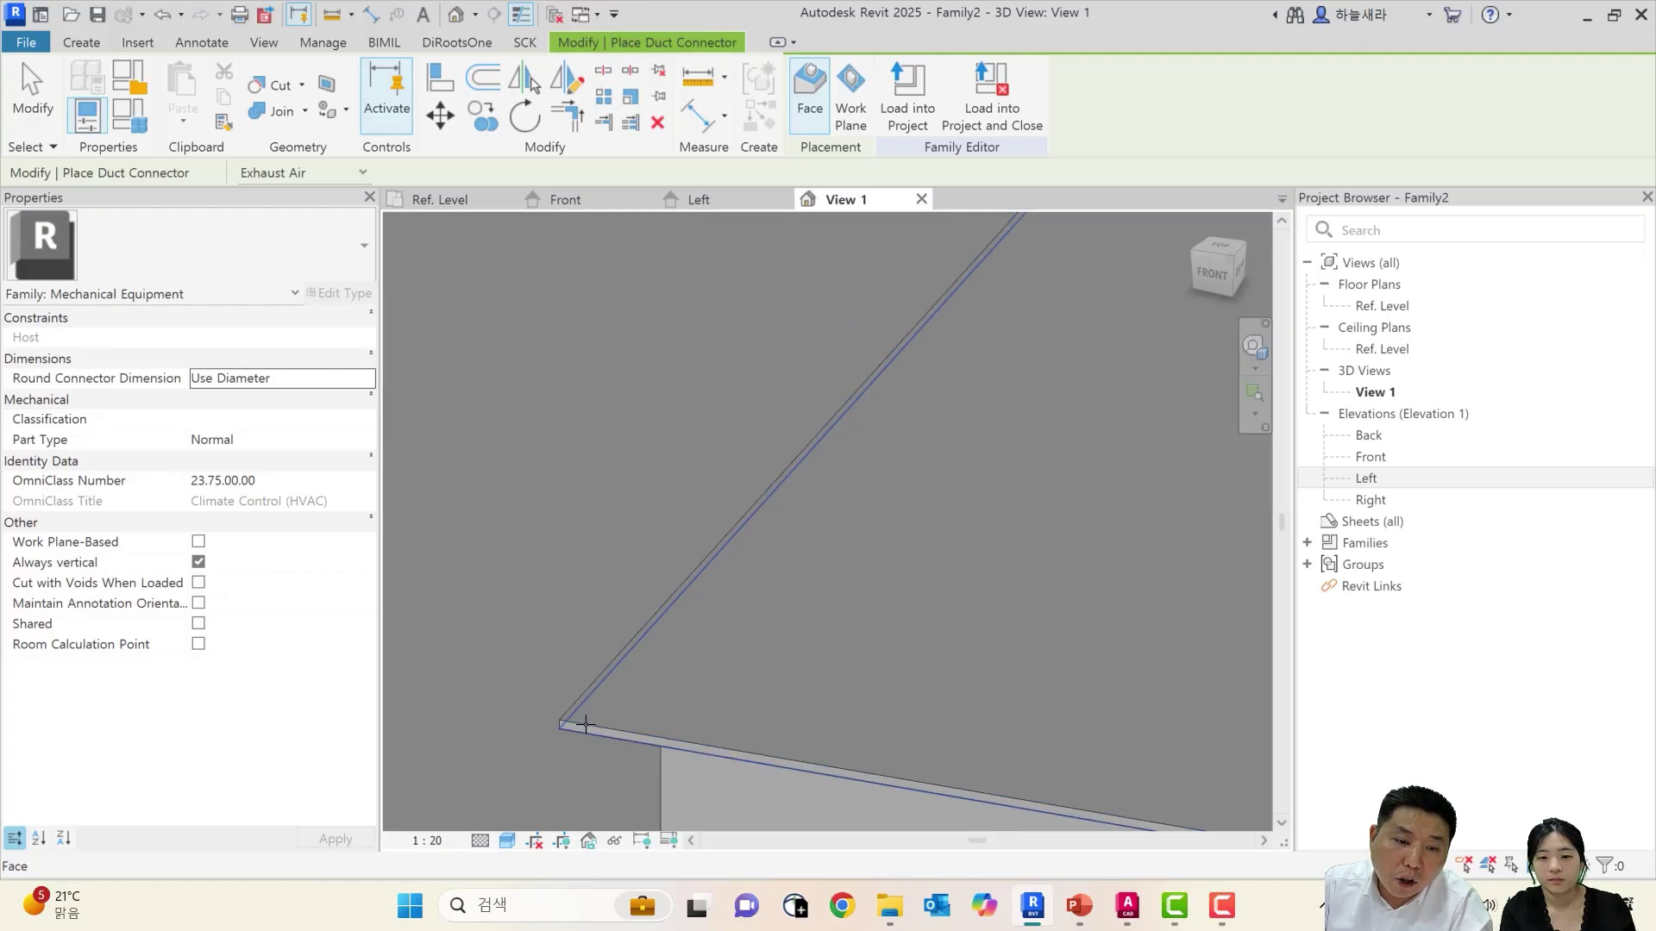
scroll(699, 642, "down", 5)
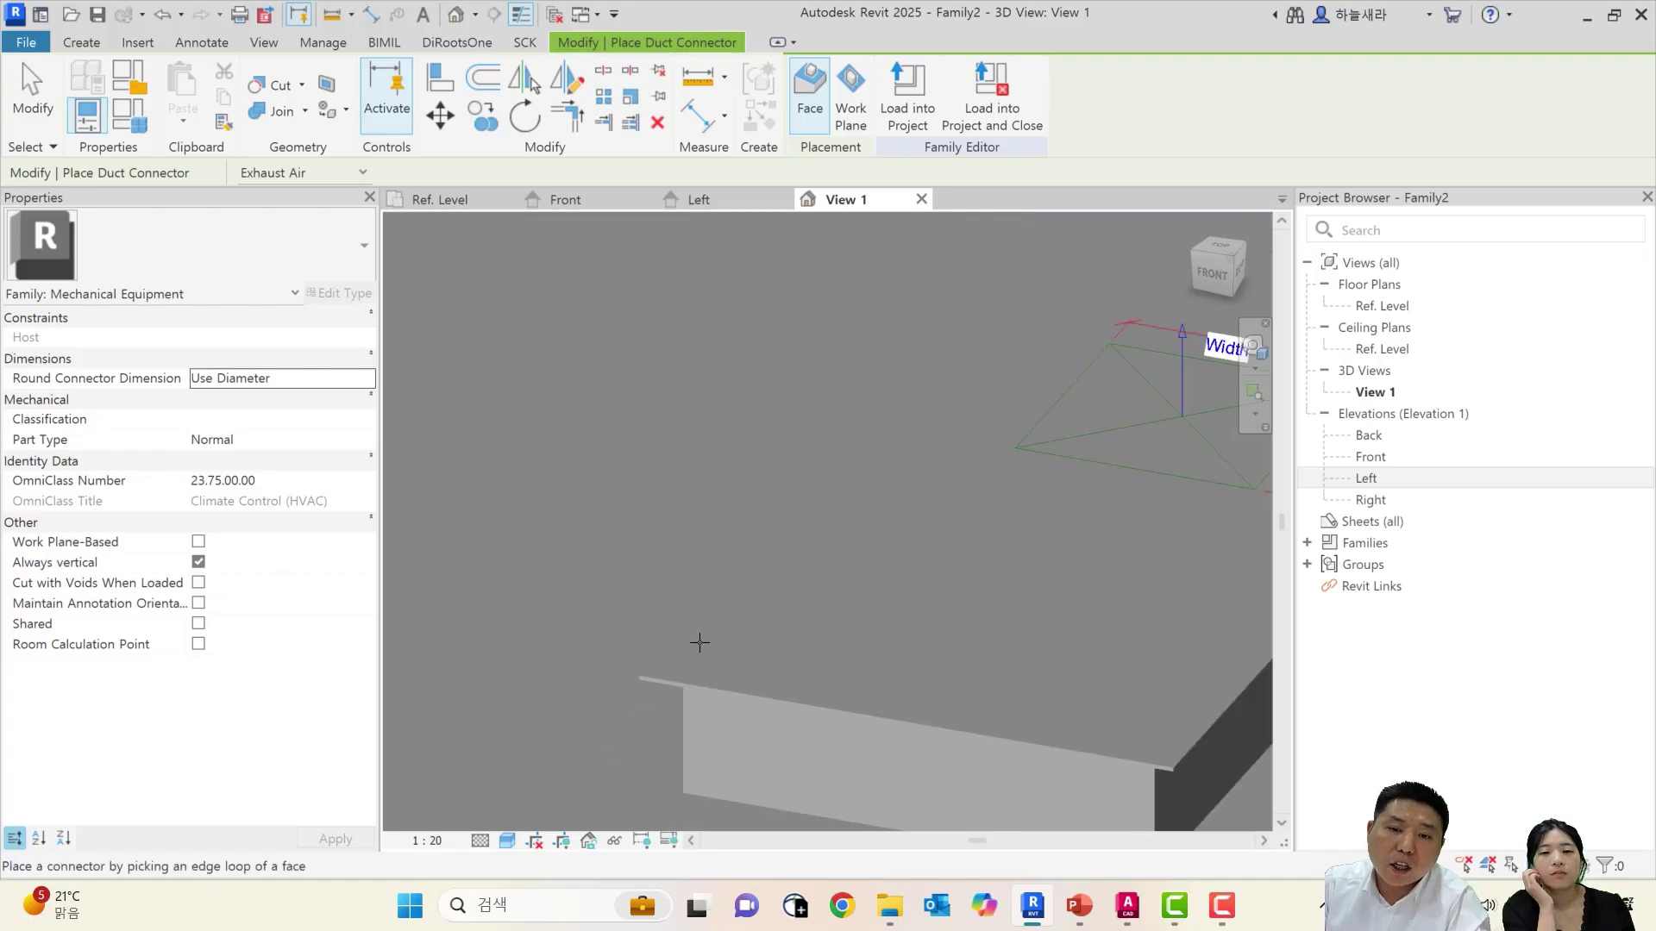
key("Escape")
middle_click_drag(1125, 468, 948, 504)
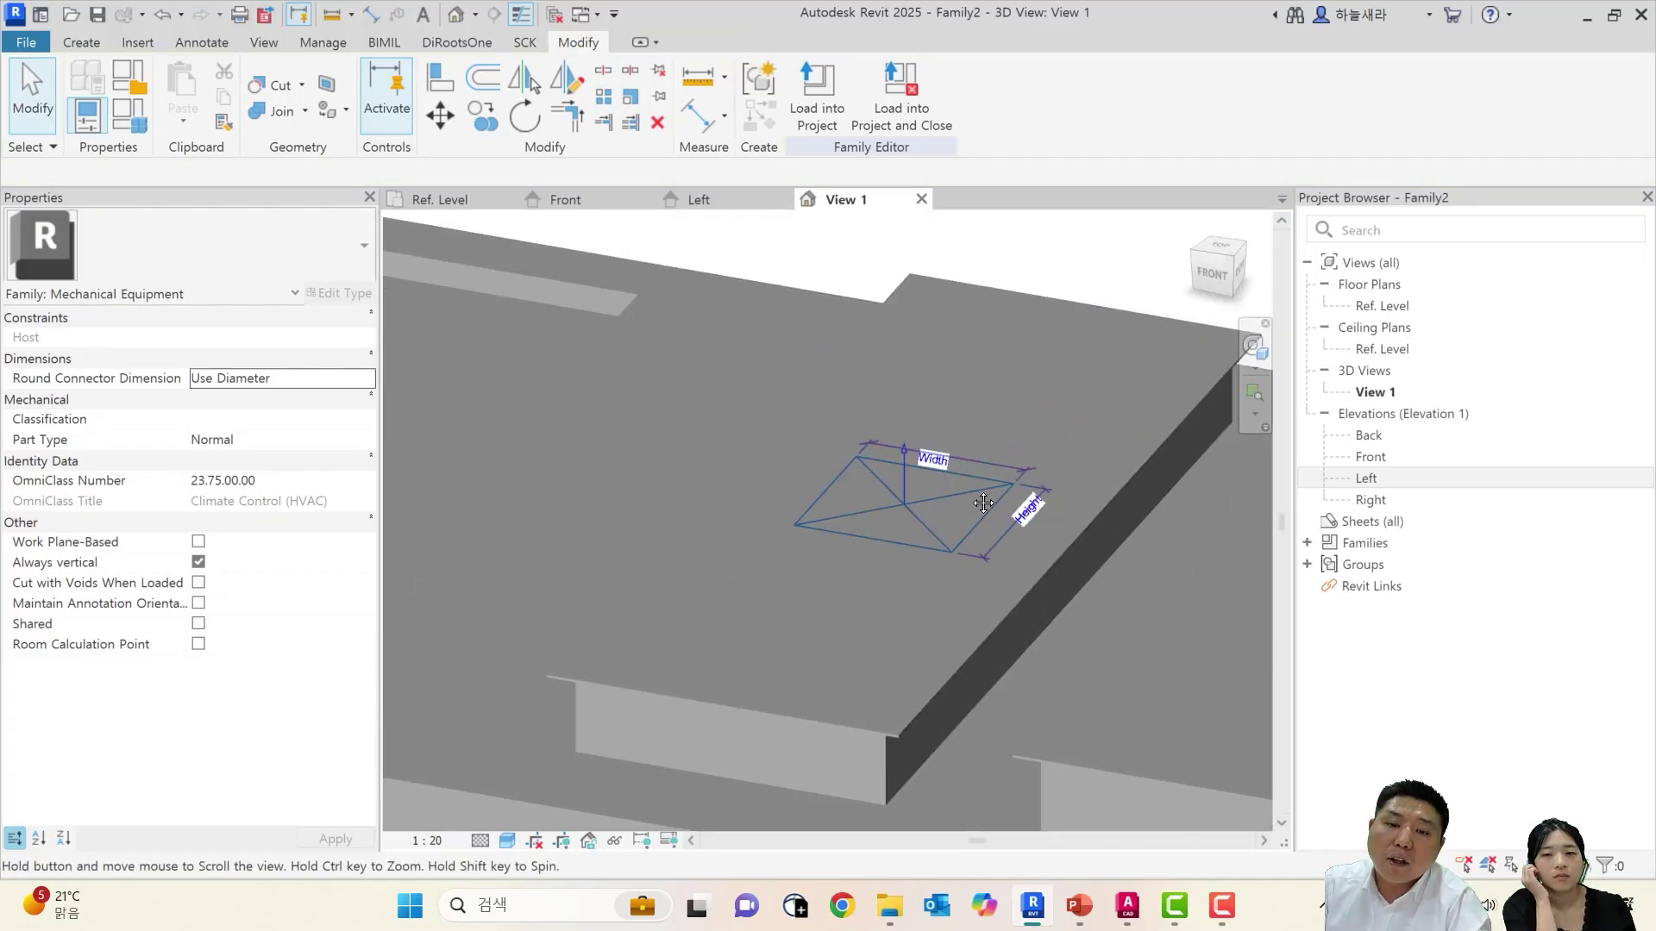
Select the new duct connector and examine its shape, size and orientation on the damper box
left_click(902, 500)
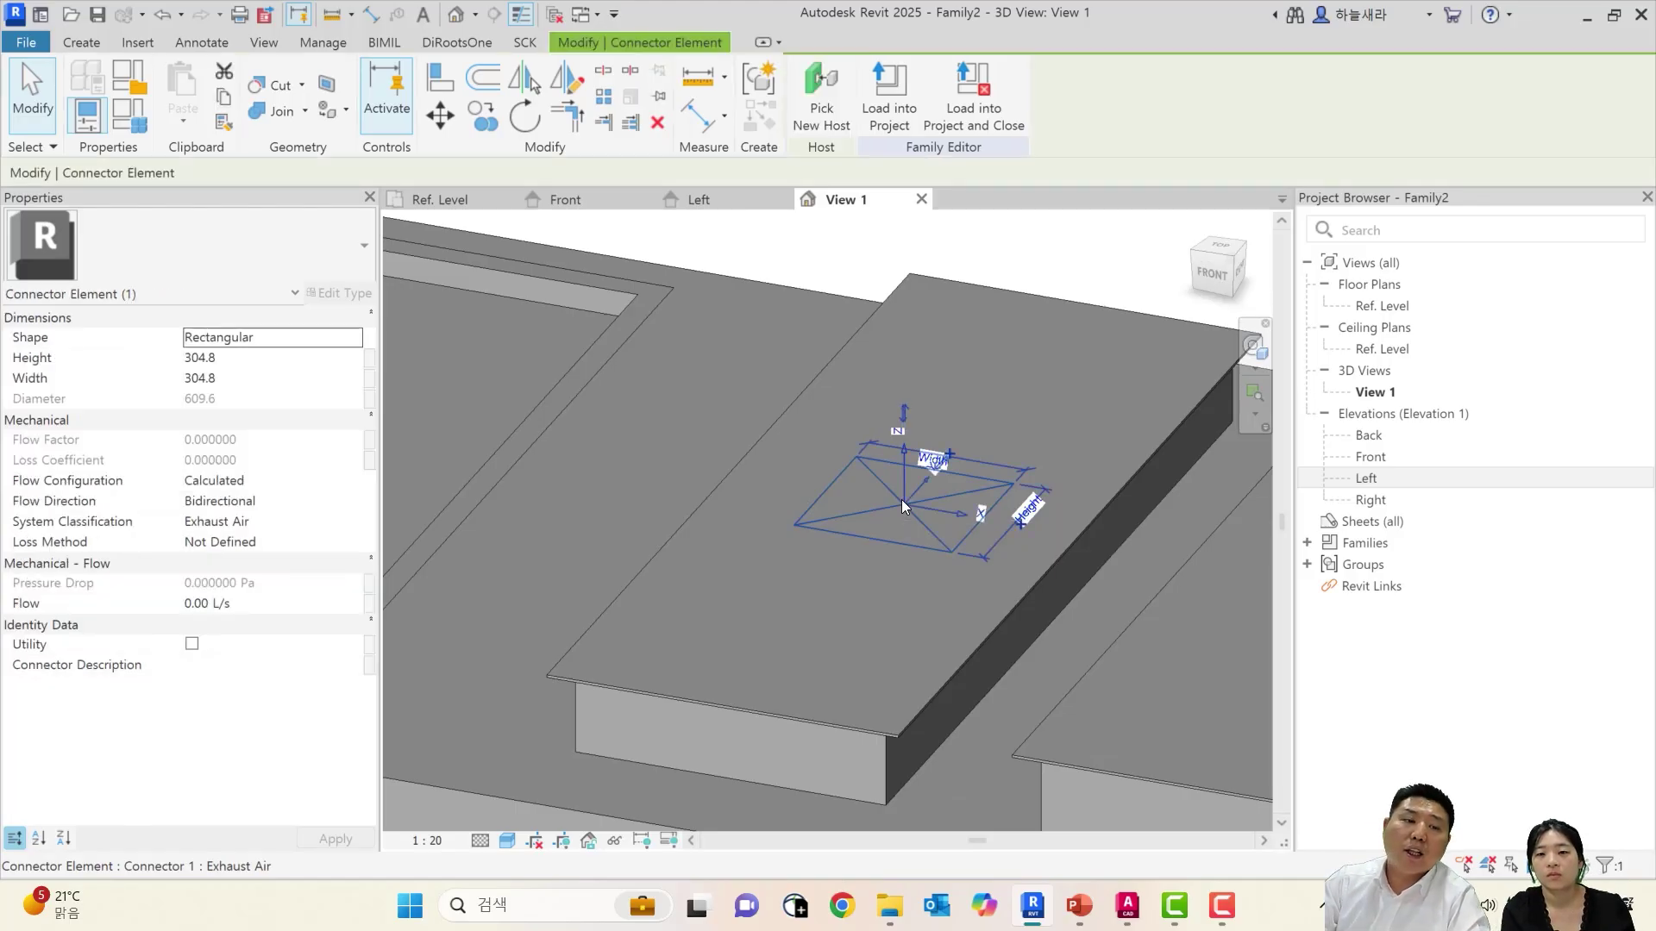
middle_click_drag(919, 567, 968, 597, "shift")
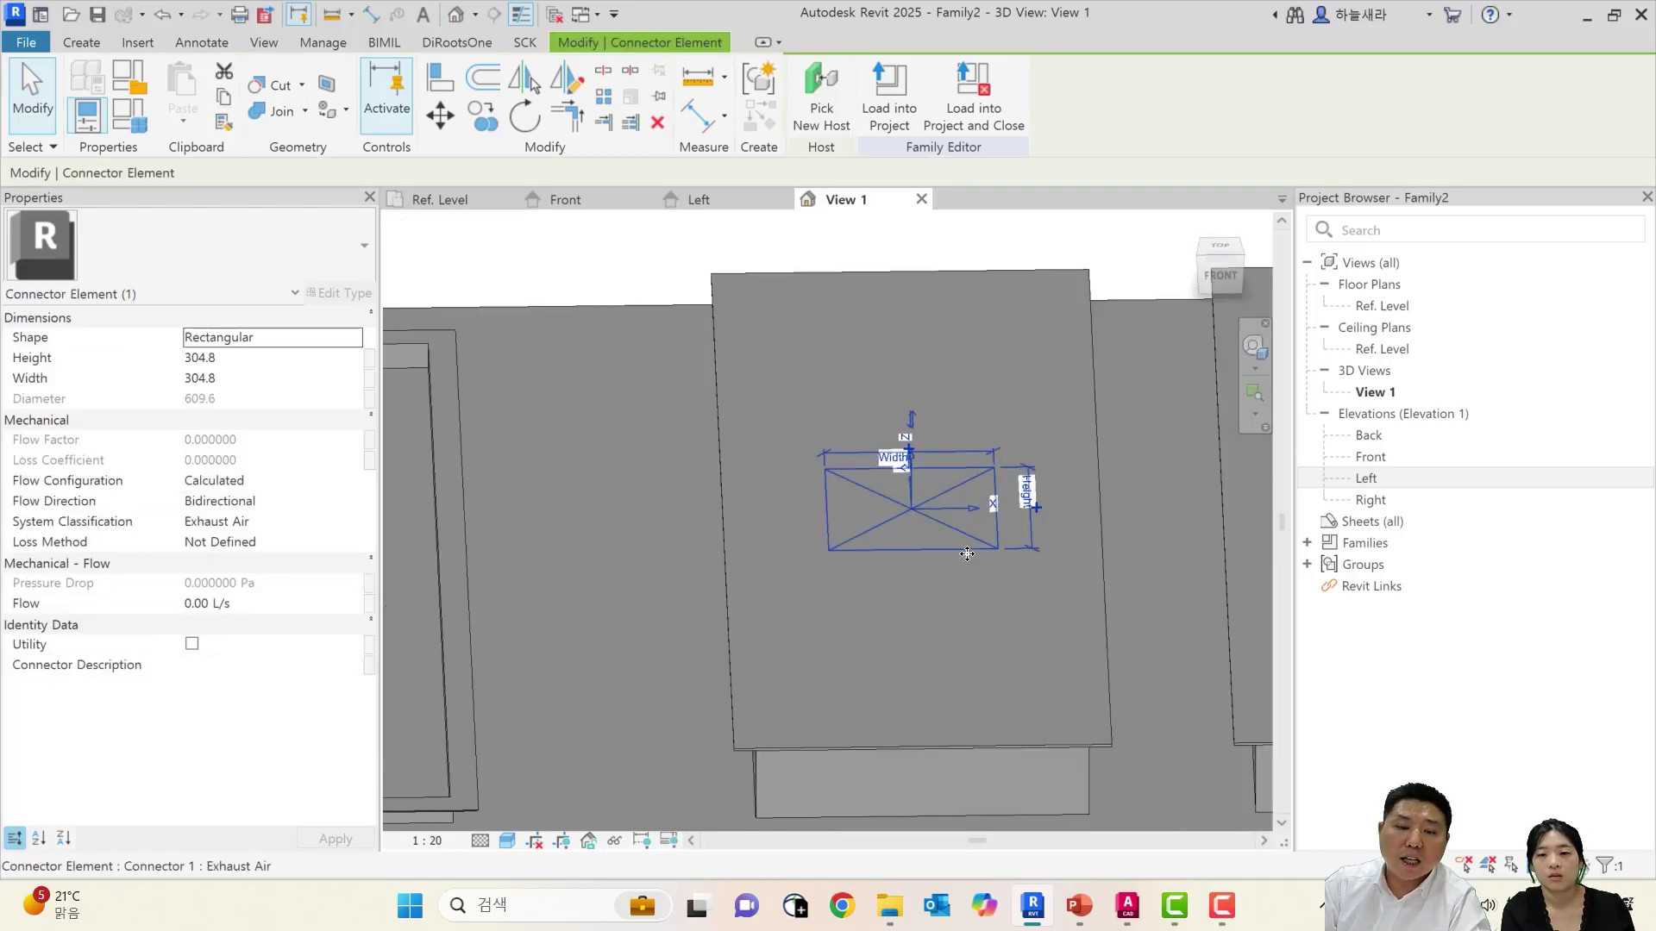
left_click_drag(975, 535, 935, 534)
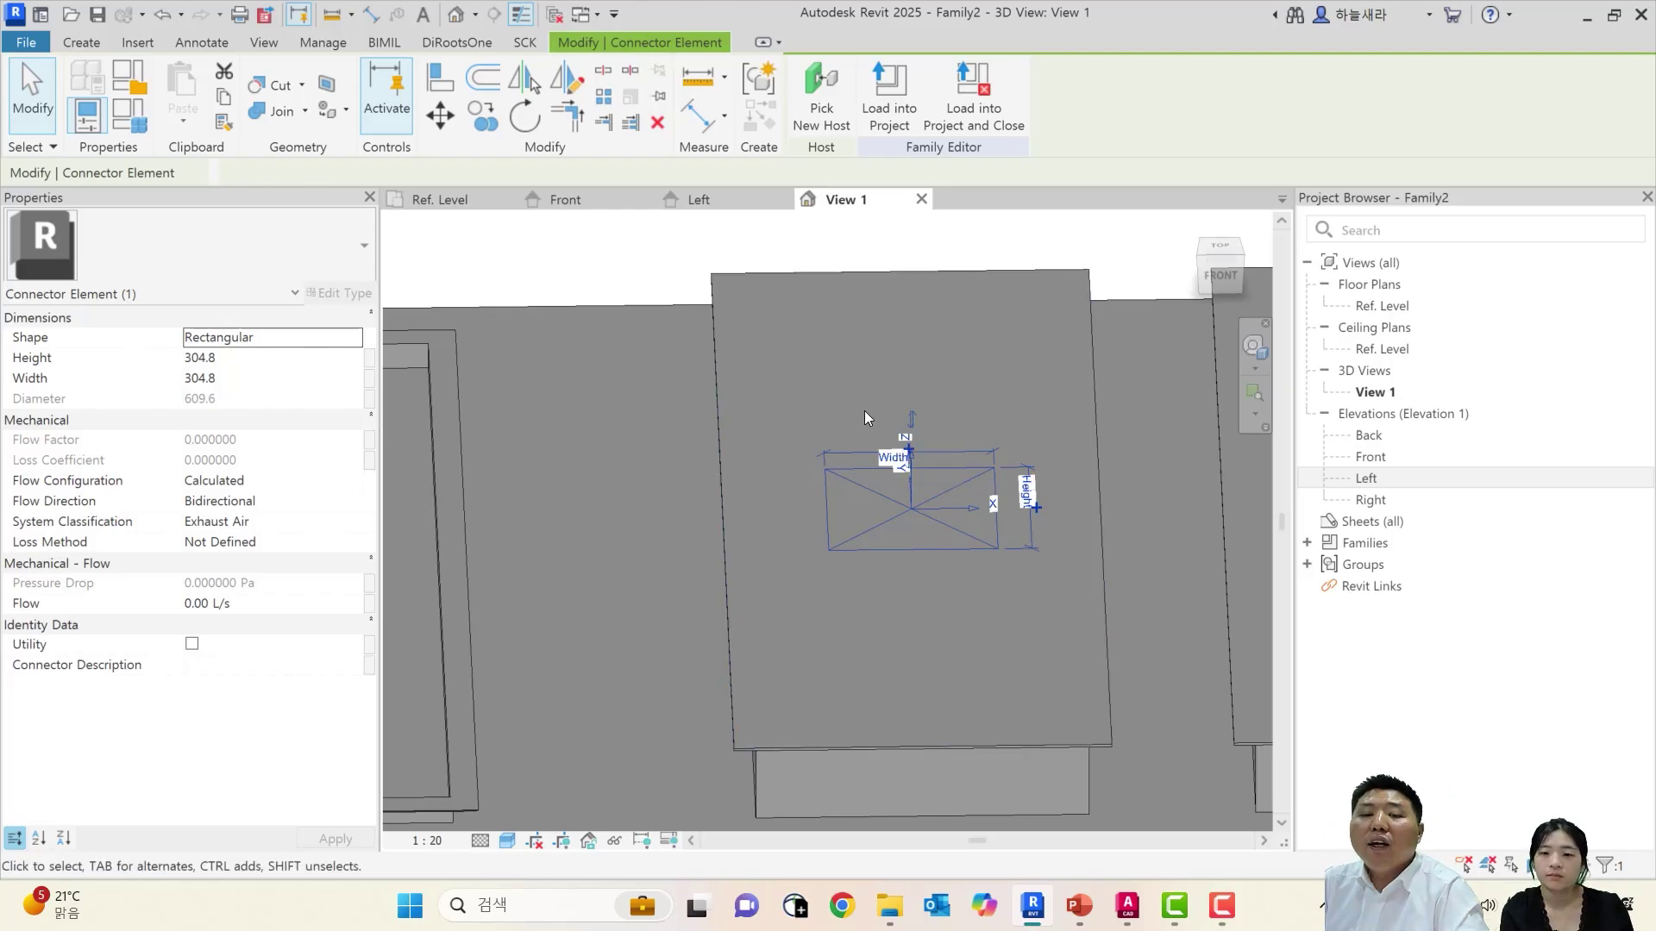
scroll(862, 411, "down", 2)
key("Escape")
Compare the damper box's thin top extrusion with the open flange sweep next to it
left_click(795, 312)
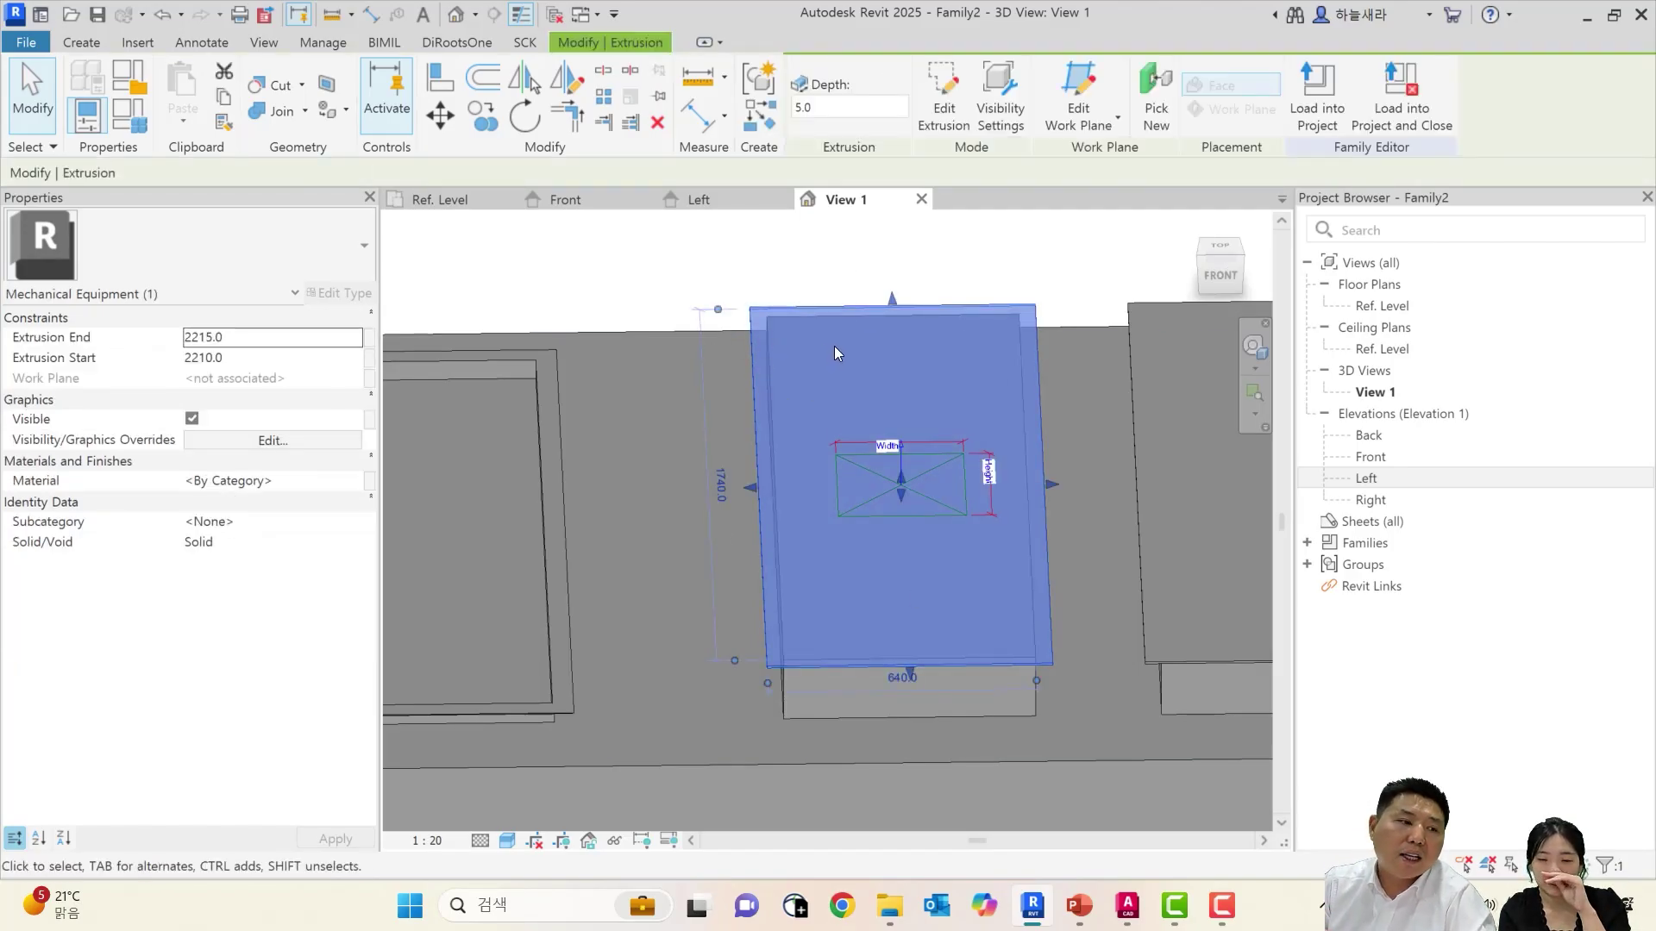
key("Escape")
scroll(809, 384, "down", 1)
middle_click_drag(759, 461, 1090, 408)
left_click(964, 390)
scroll(893, 434, "up", 2)
middle_click_drag(892, 438, 914, 394, "shift")
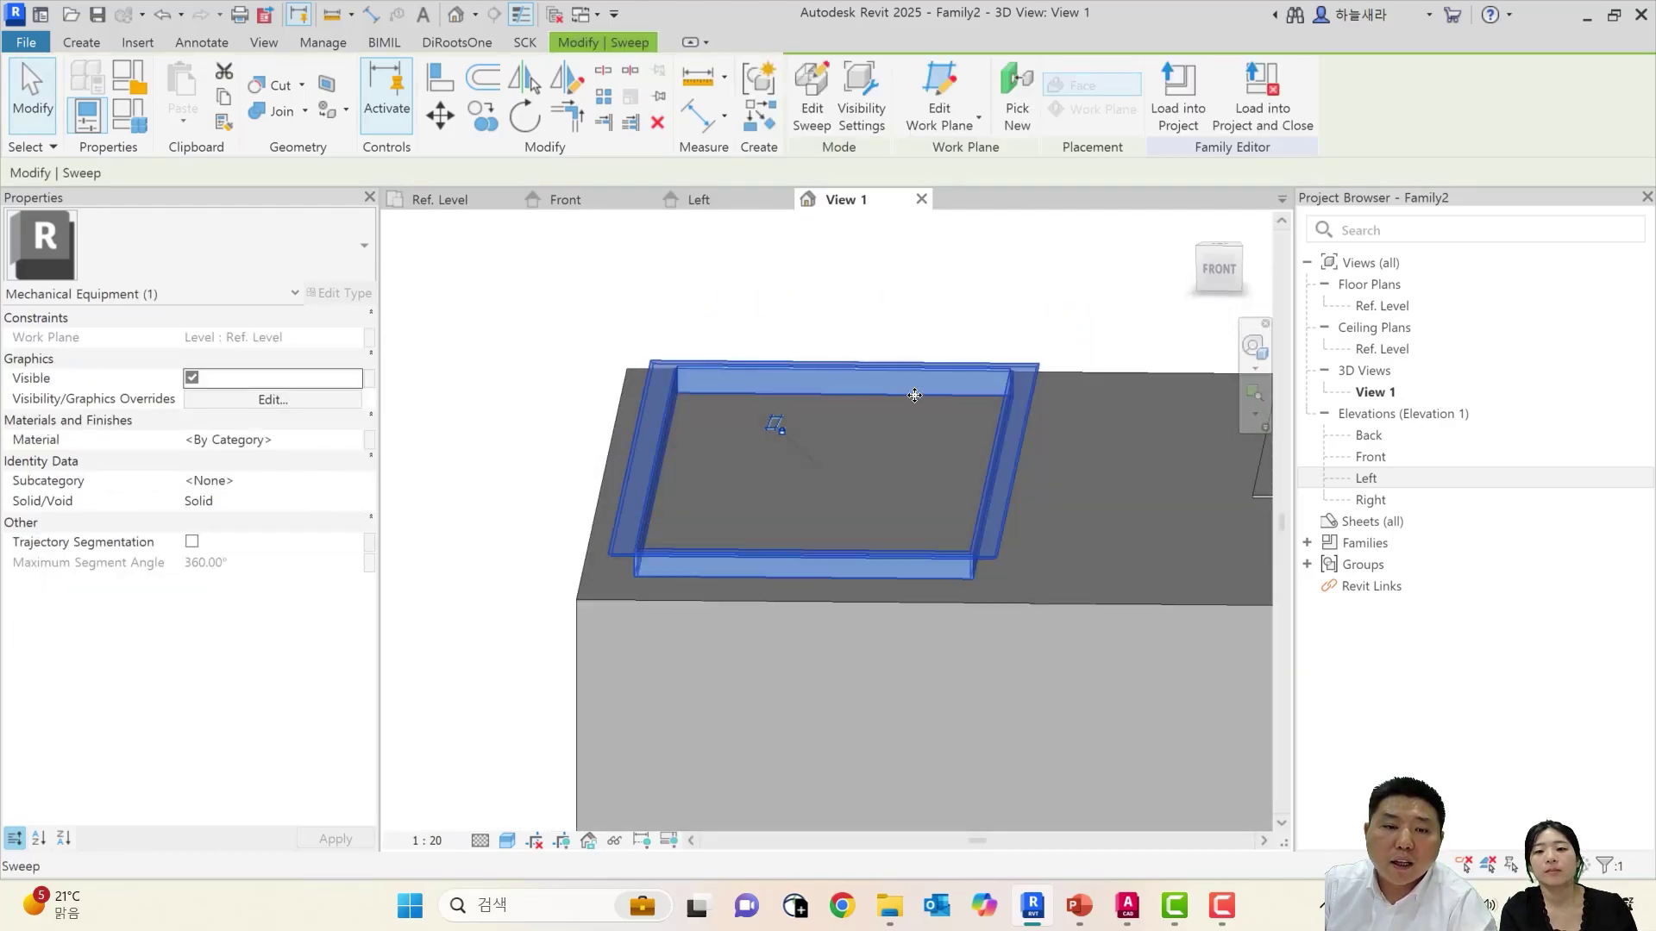
Place an Exhaust Air duct connector on the inner edge loop of the flange beside the damper boxes
left_click(97, 40)
left_click(874, 122)
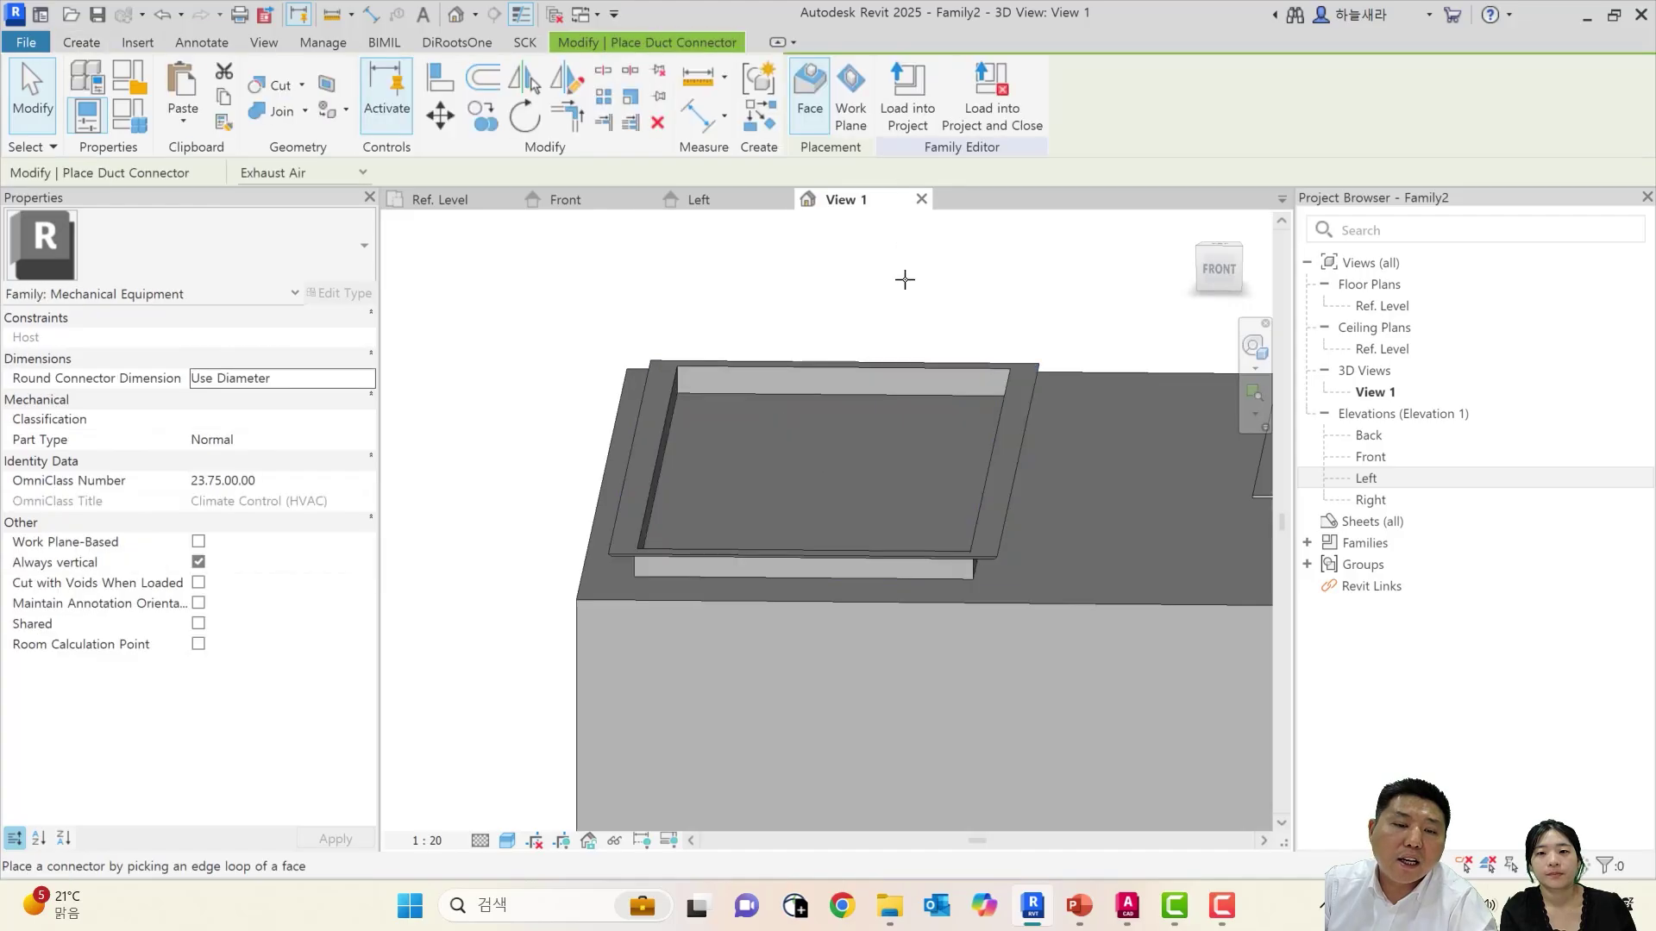
scroll(713, 373, "up", 2)
middle_click_drag(795, 378, 742, 351, "shift")
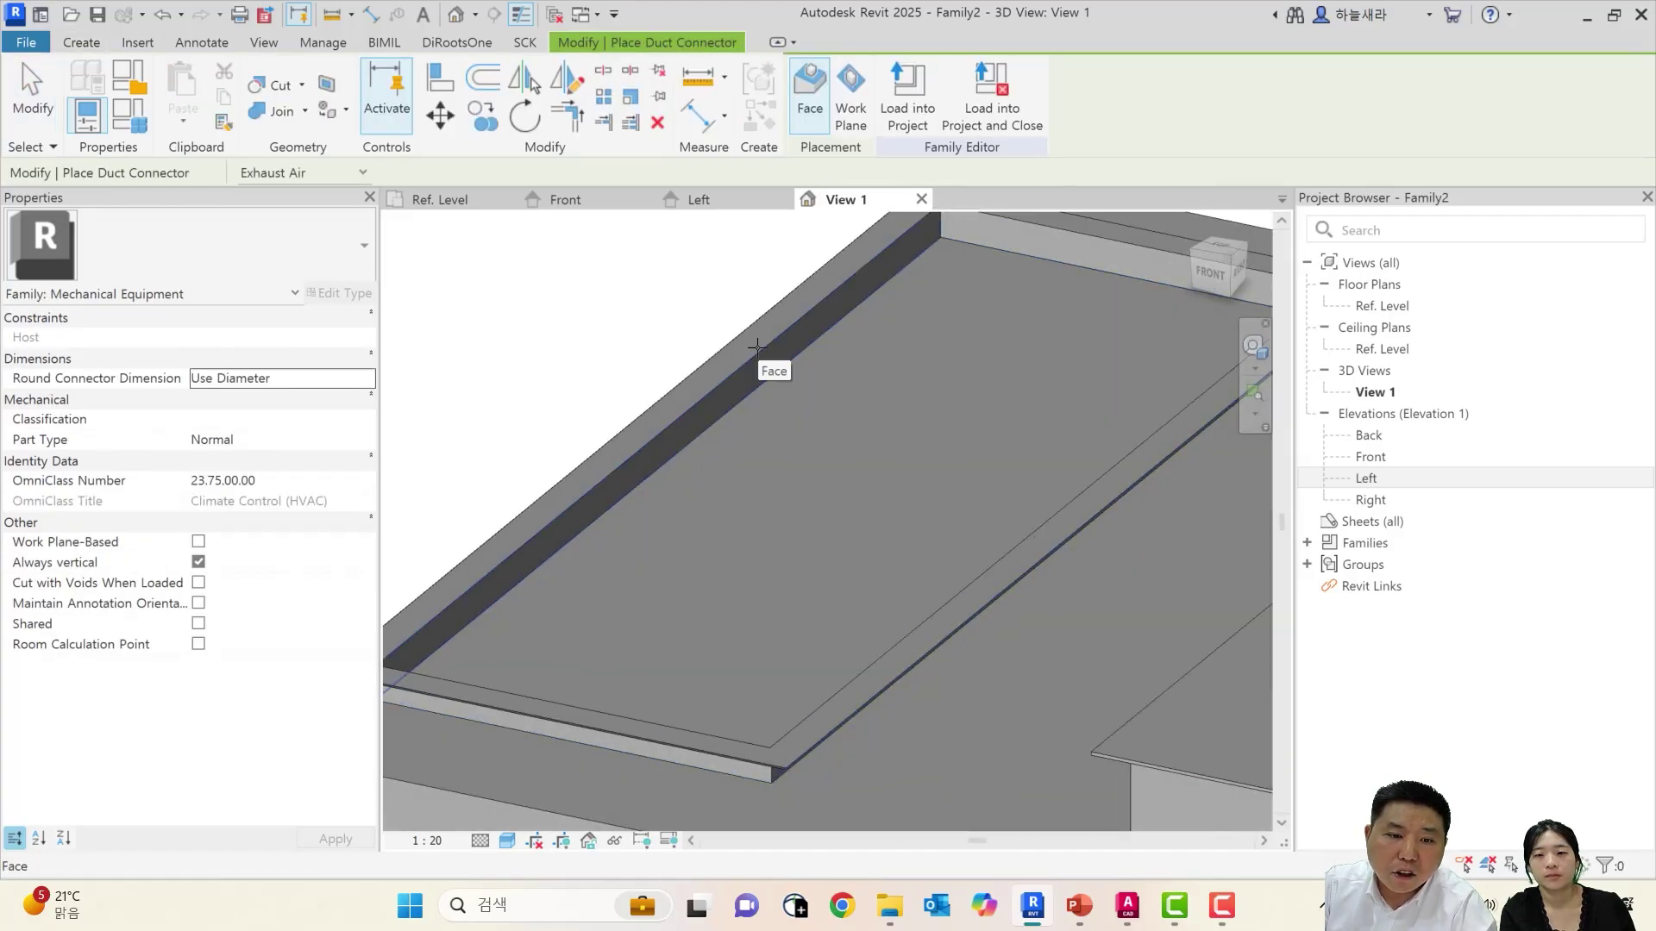
key("Tab")
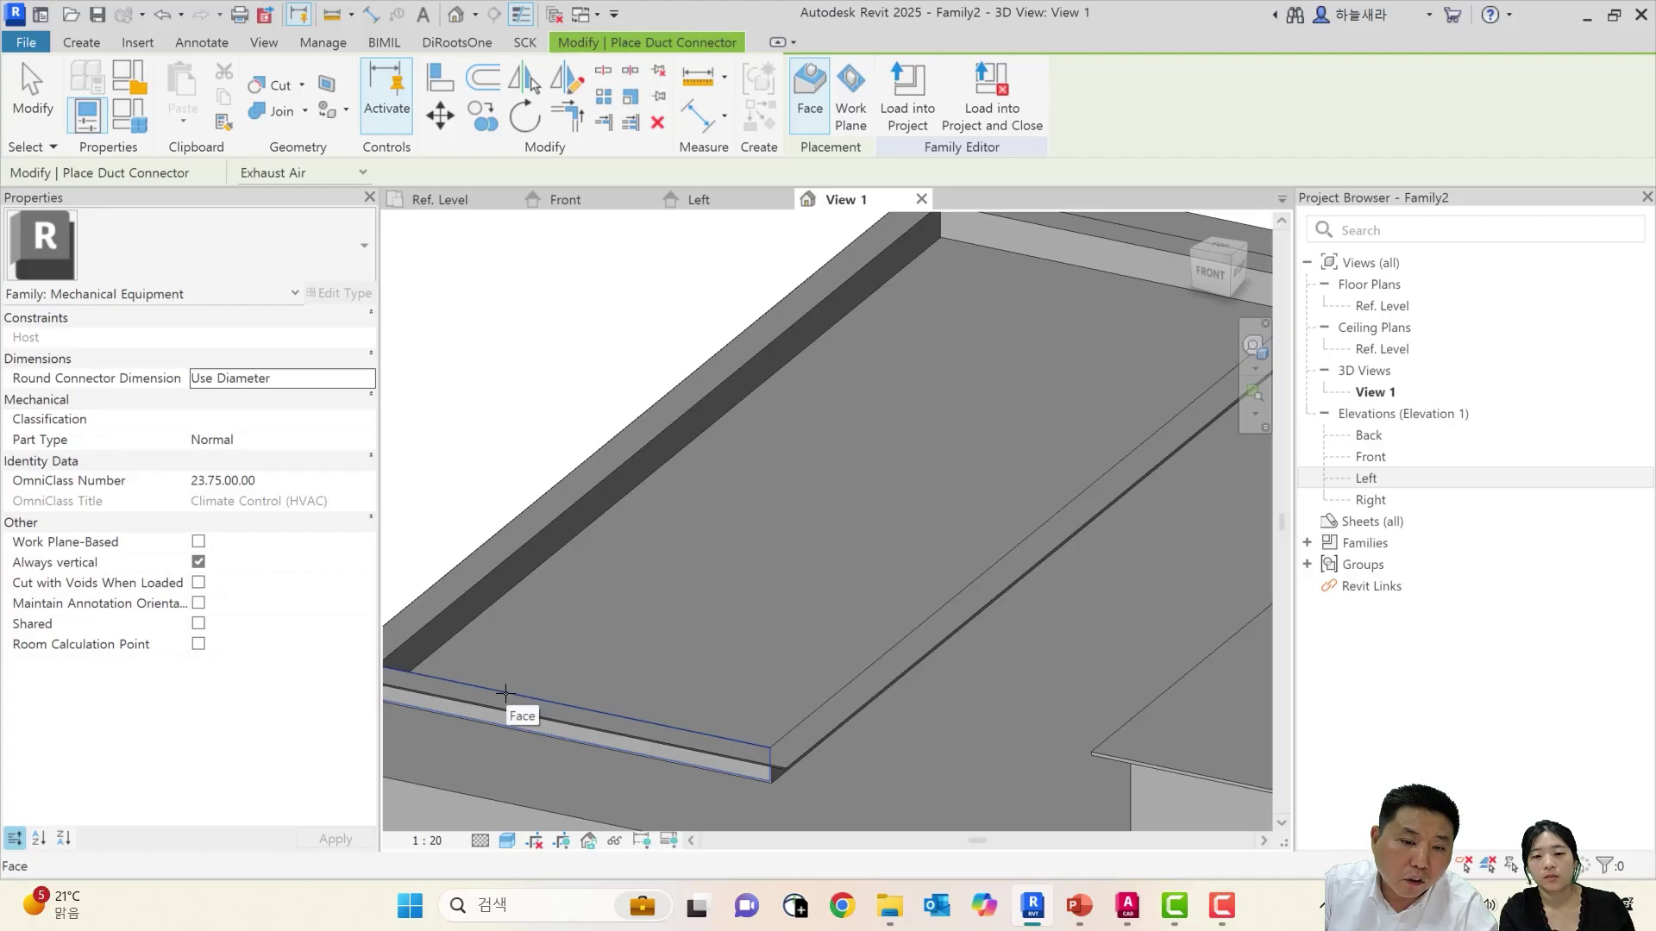
key("Tab")
key("Tab")
key("Tab")
key("Tab")
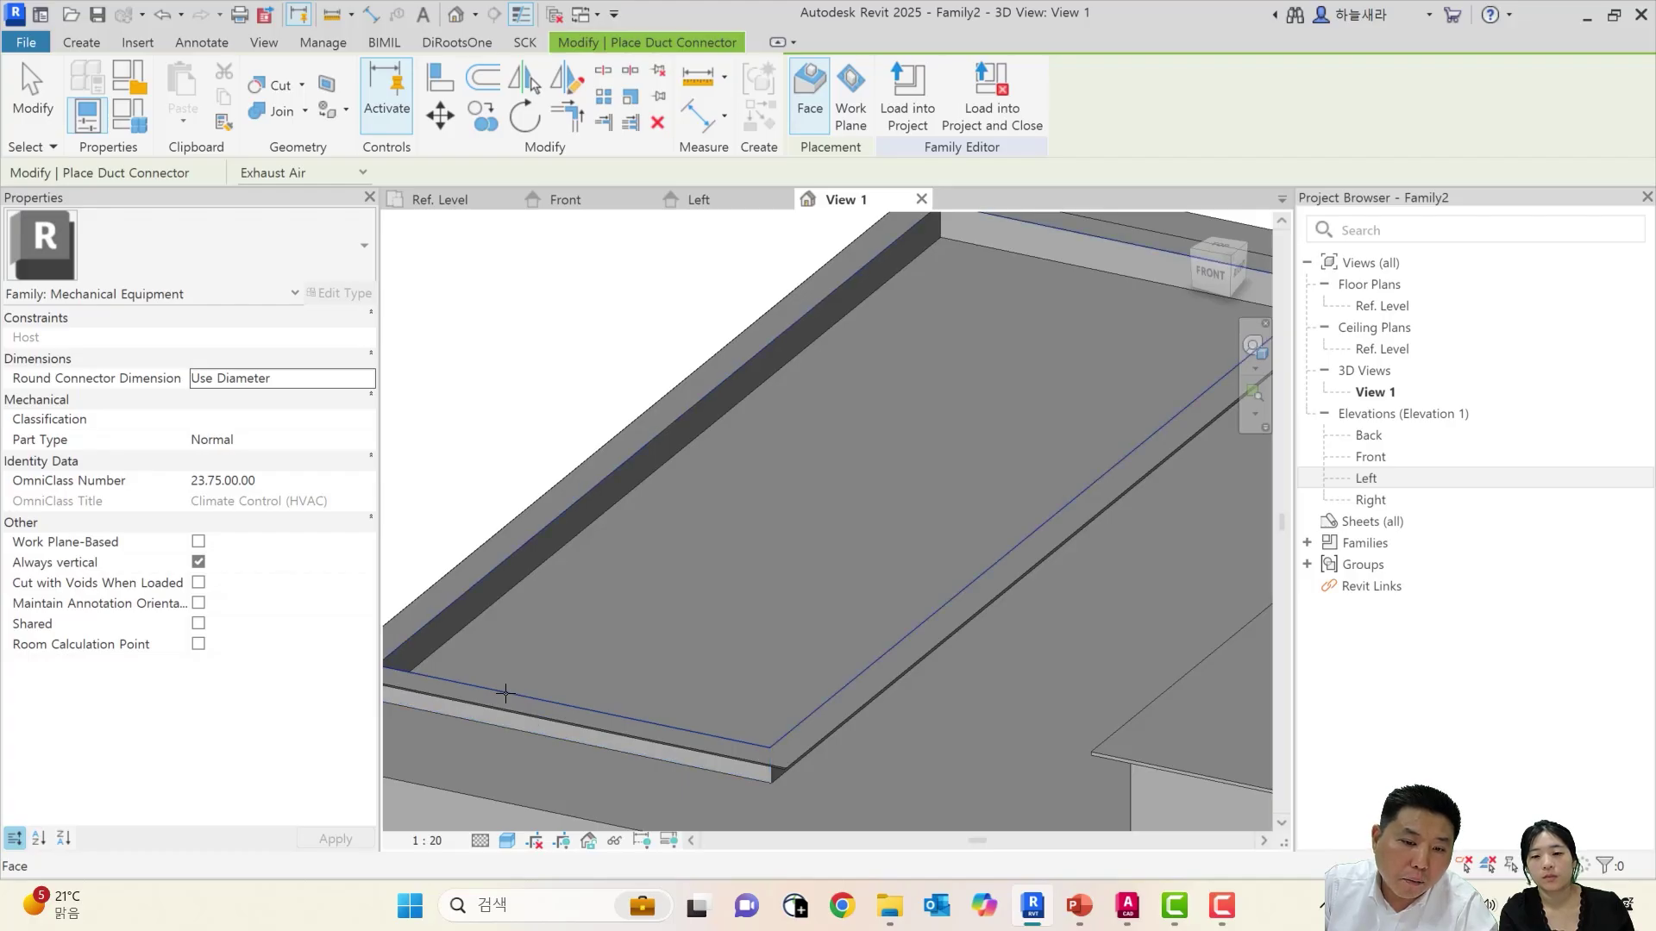
key("Tab")
key("Tab")
key("Tab")
key("Tab")
key("Tab")
key("Tab")
key("Tab")
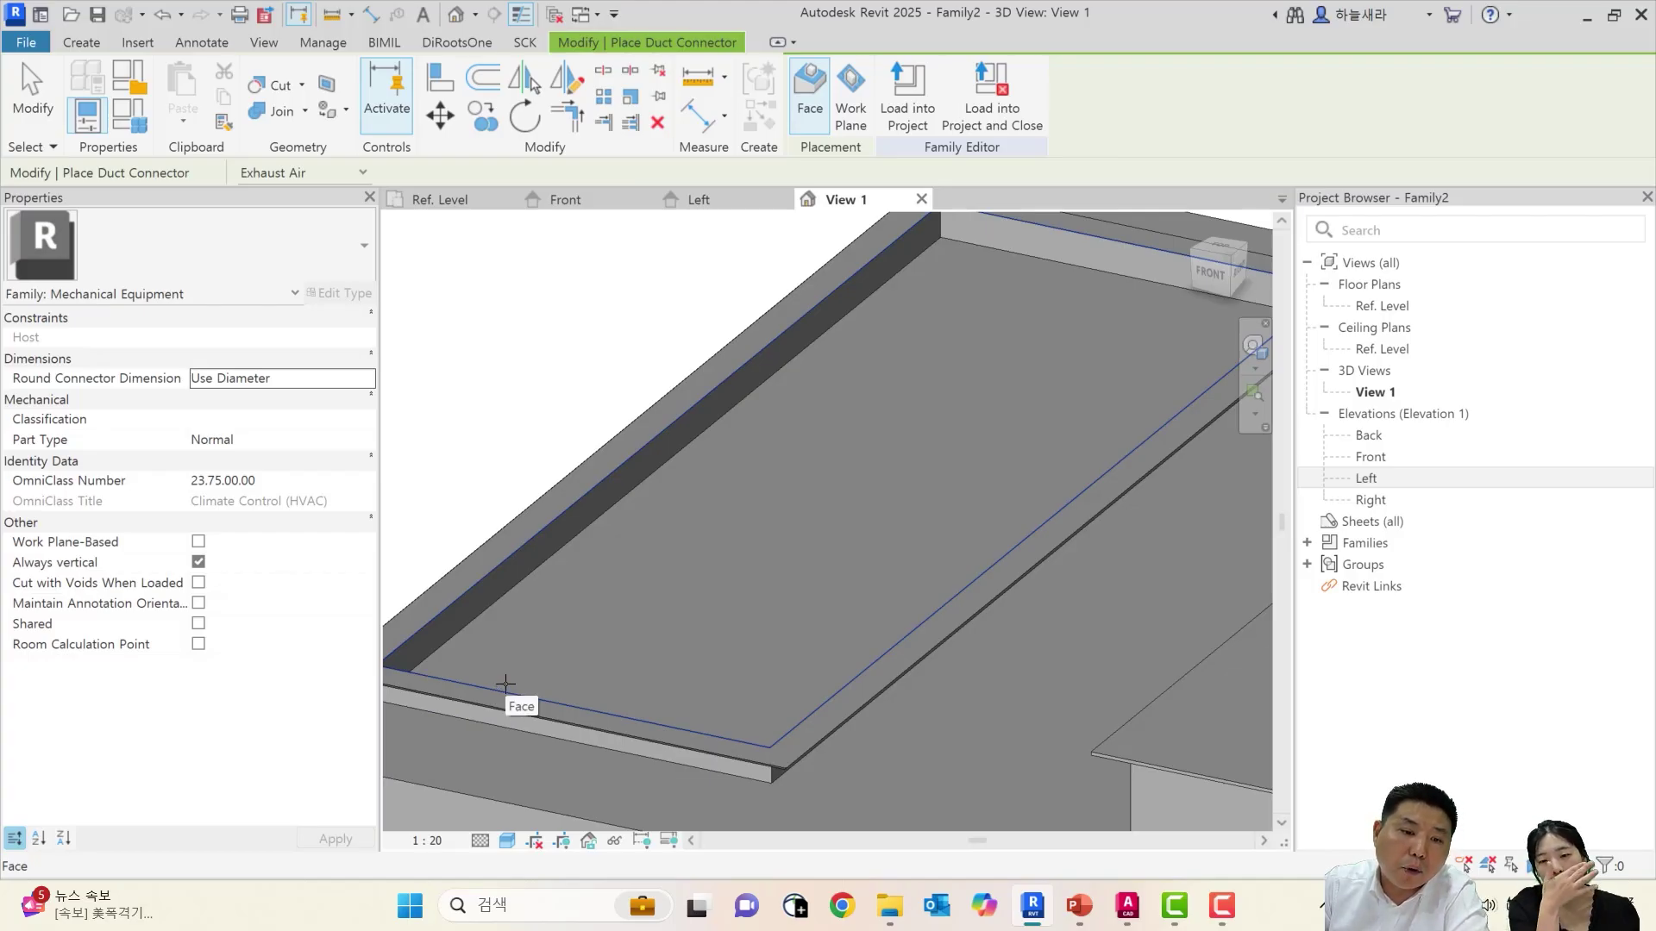
left_click(505, 684)
middle_click_drag(799, 619, 981, 391, "shift")
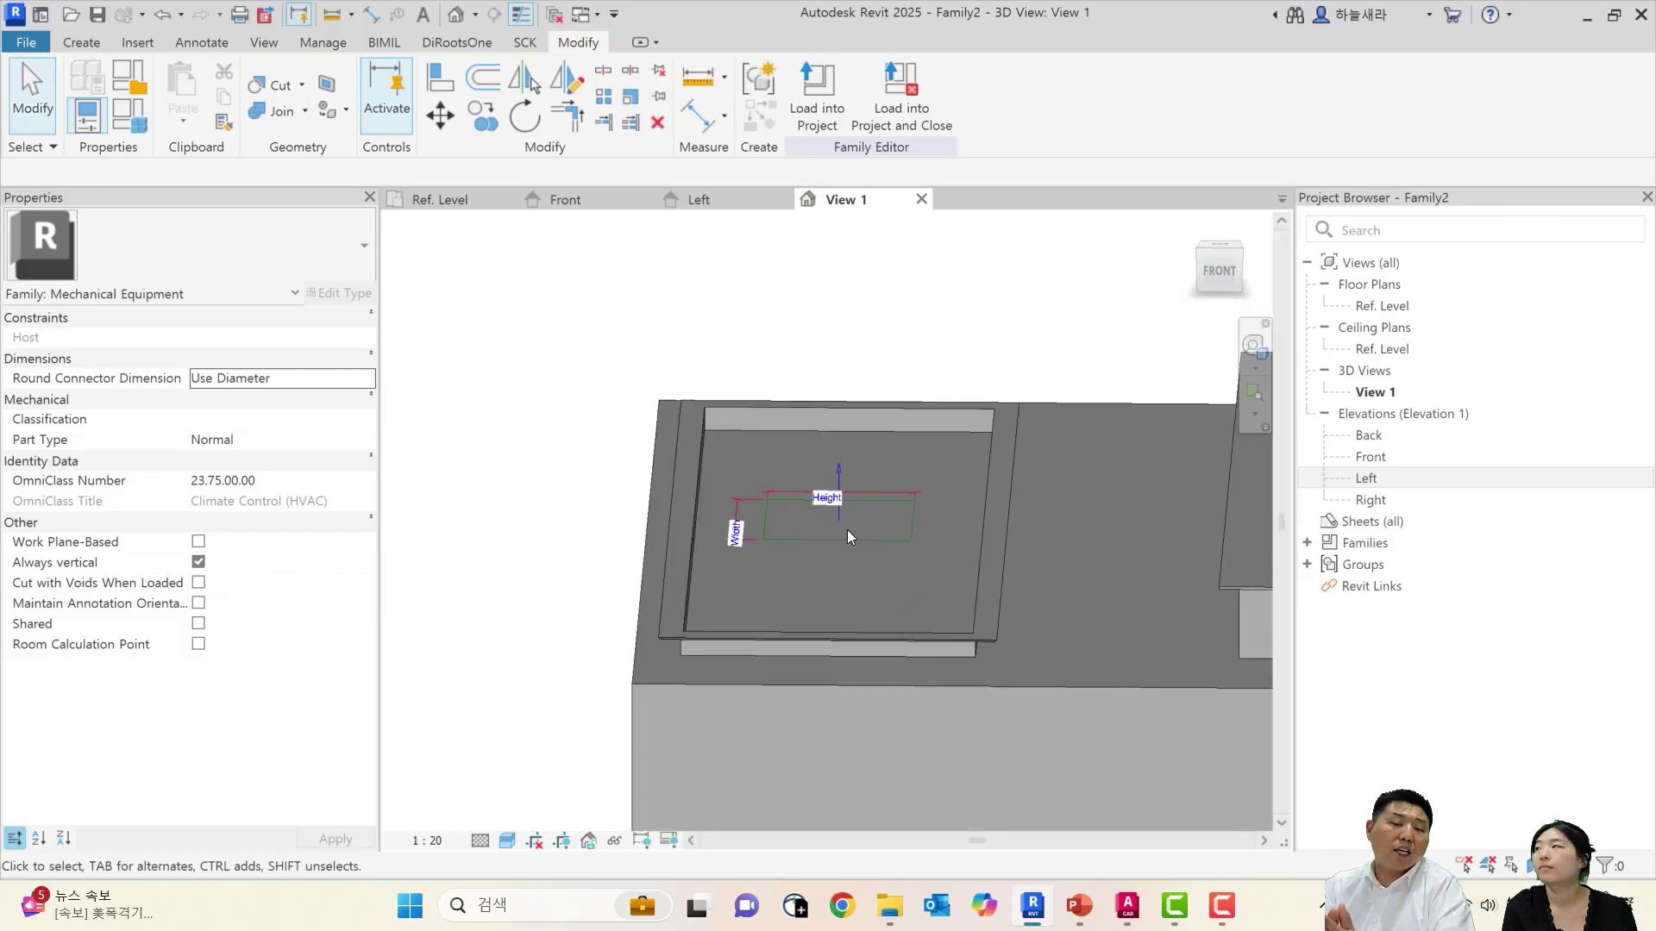
middle_click_drag(850, 536, 983, 561, "shift")
Place an Exhaust Air duct connector on the top face of the second damper box
left_click(81, 42)
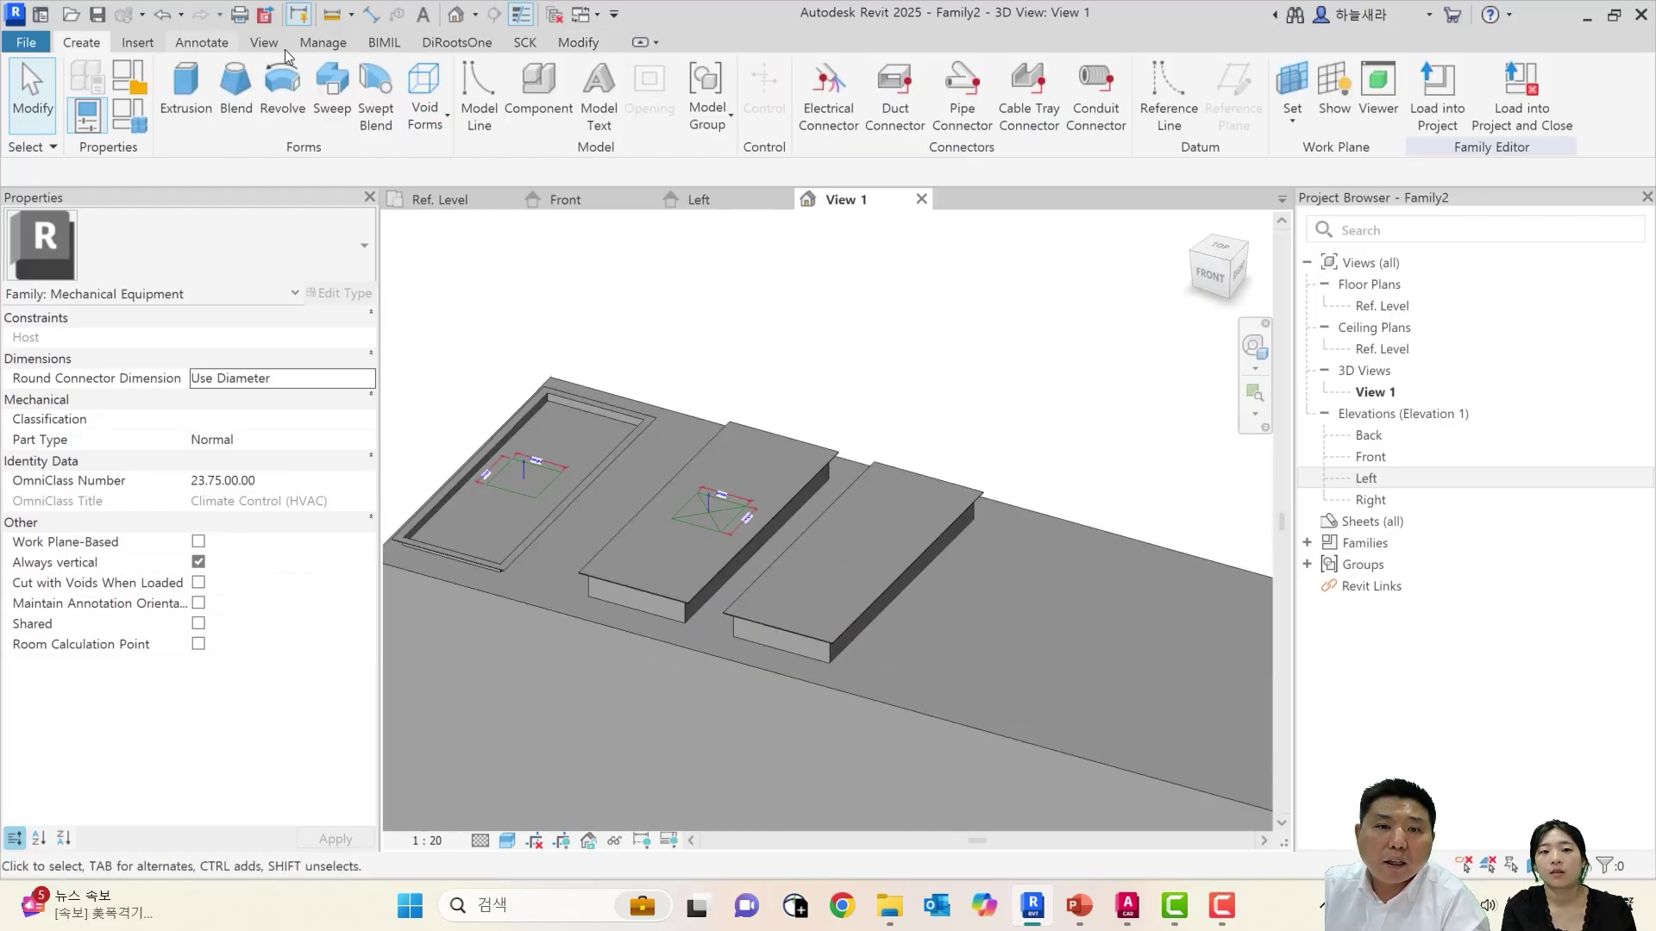
left_click(901, 100)
scroll(984, 399, "up", 5)
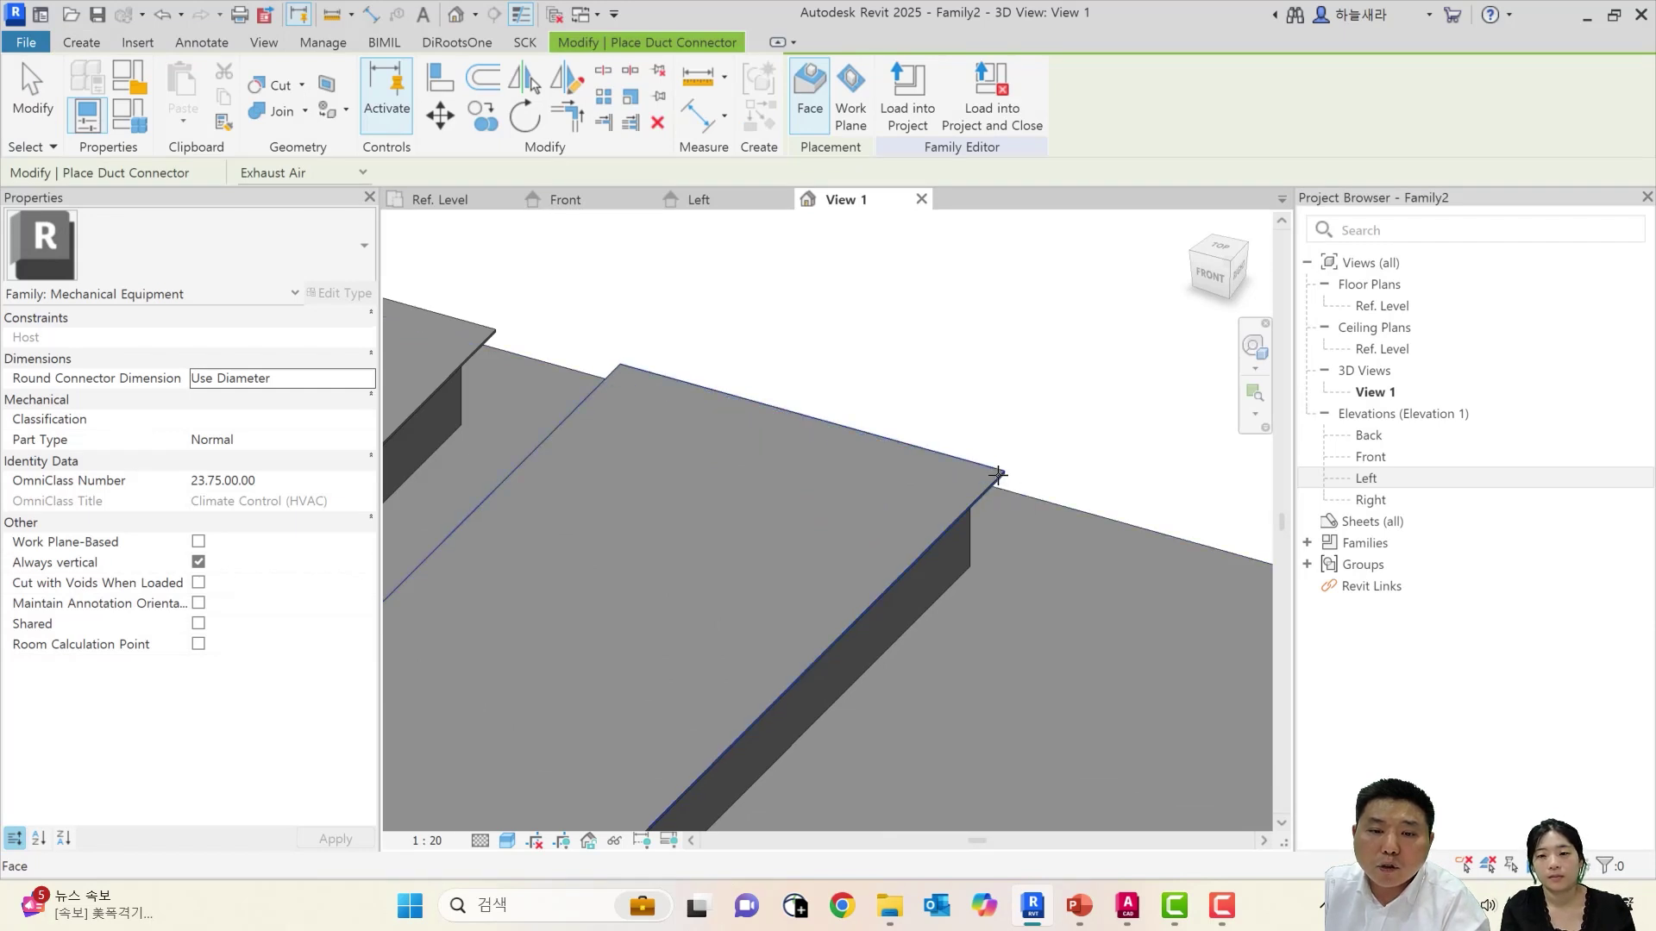
left_click(998, 475)
Place an Exhaust Air duct connector on the flange at the far end of the unit and finish placing connectors
scroll(932, 483, "down", 3)
middle_click_drag(1182, 591, 1038, 503)
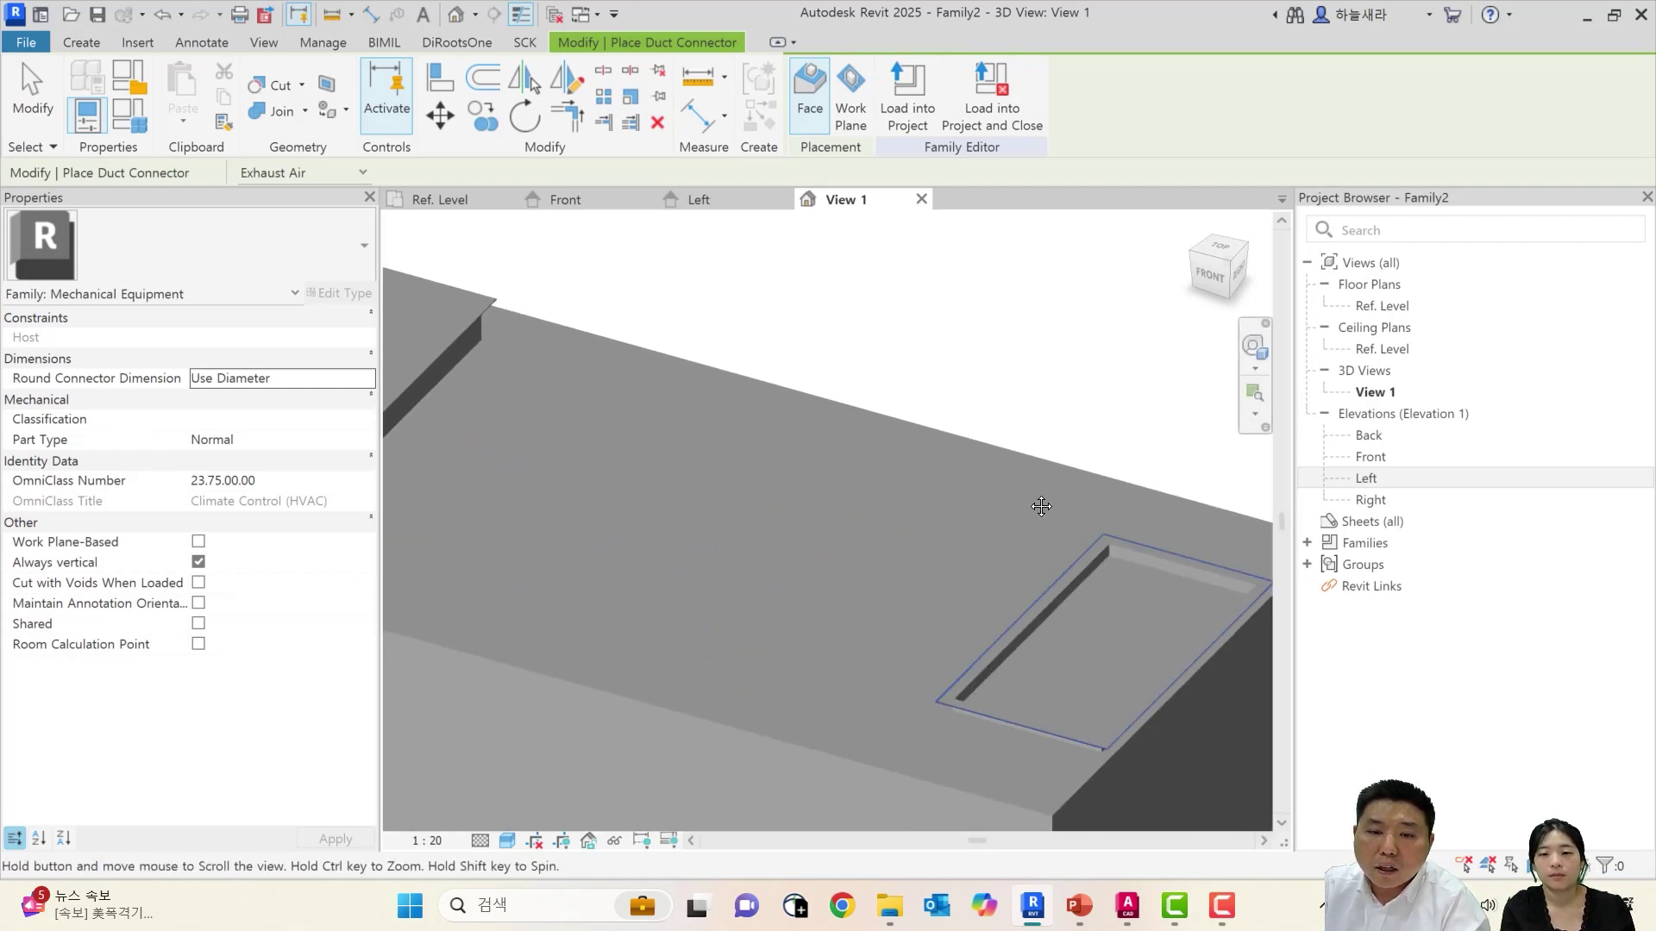
scroll(1056, 513, "up", 3)
scroll(1061, 514, "up", 2)
scroll(1035, 500, "down", 5)
key("Escape")
scroll(597, 450, "down", 4)
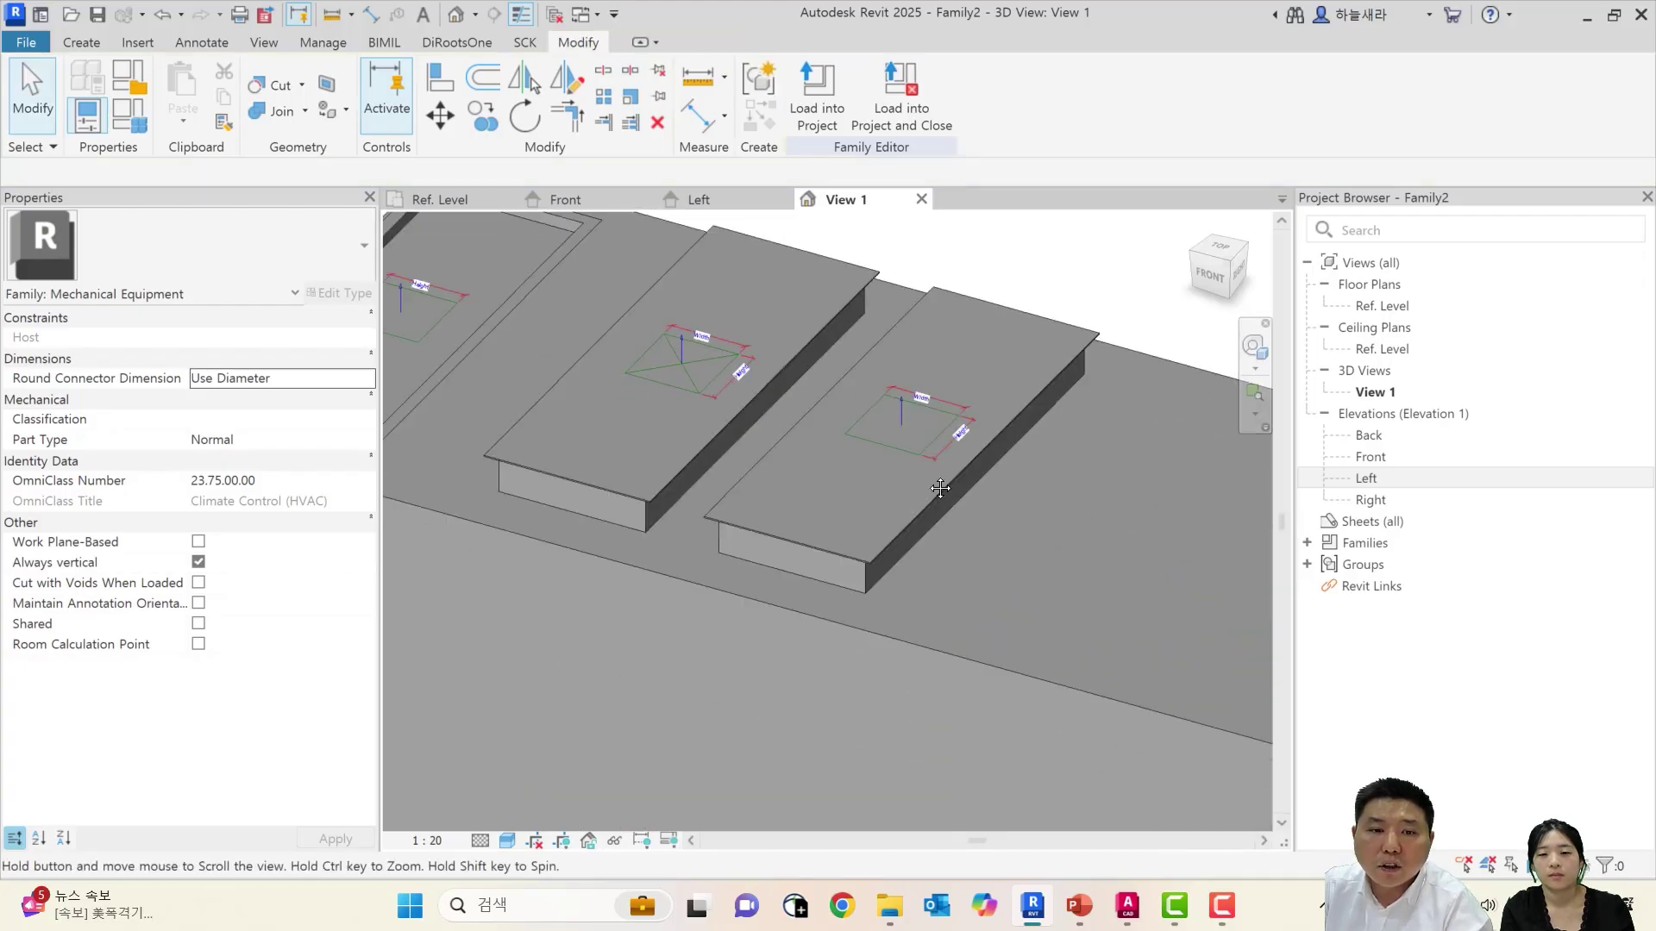
Review the duct connectors on top of the unit and select the one in the flange beside the damper boxes
scroll(923, 472, "up", 2)
left_click(774, 472)
left_click(1057, 520, "ctrl")
middle_click_drag(1057, 521, 462, 365)
scroll(778, 467, "down", 3)
key("Escape")
middle_click_drag(772, 468, 952, 525)
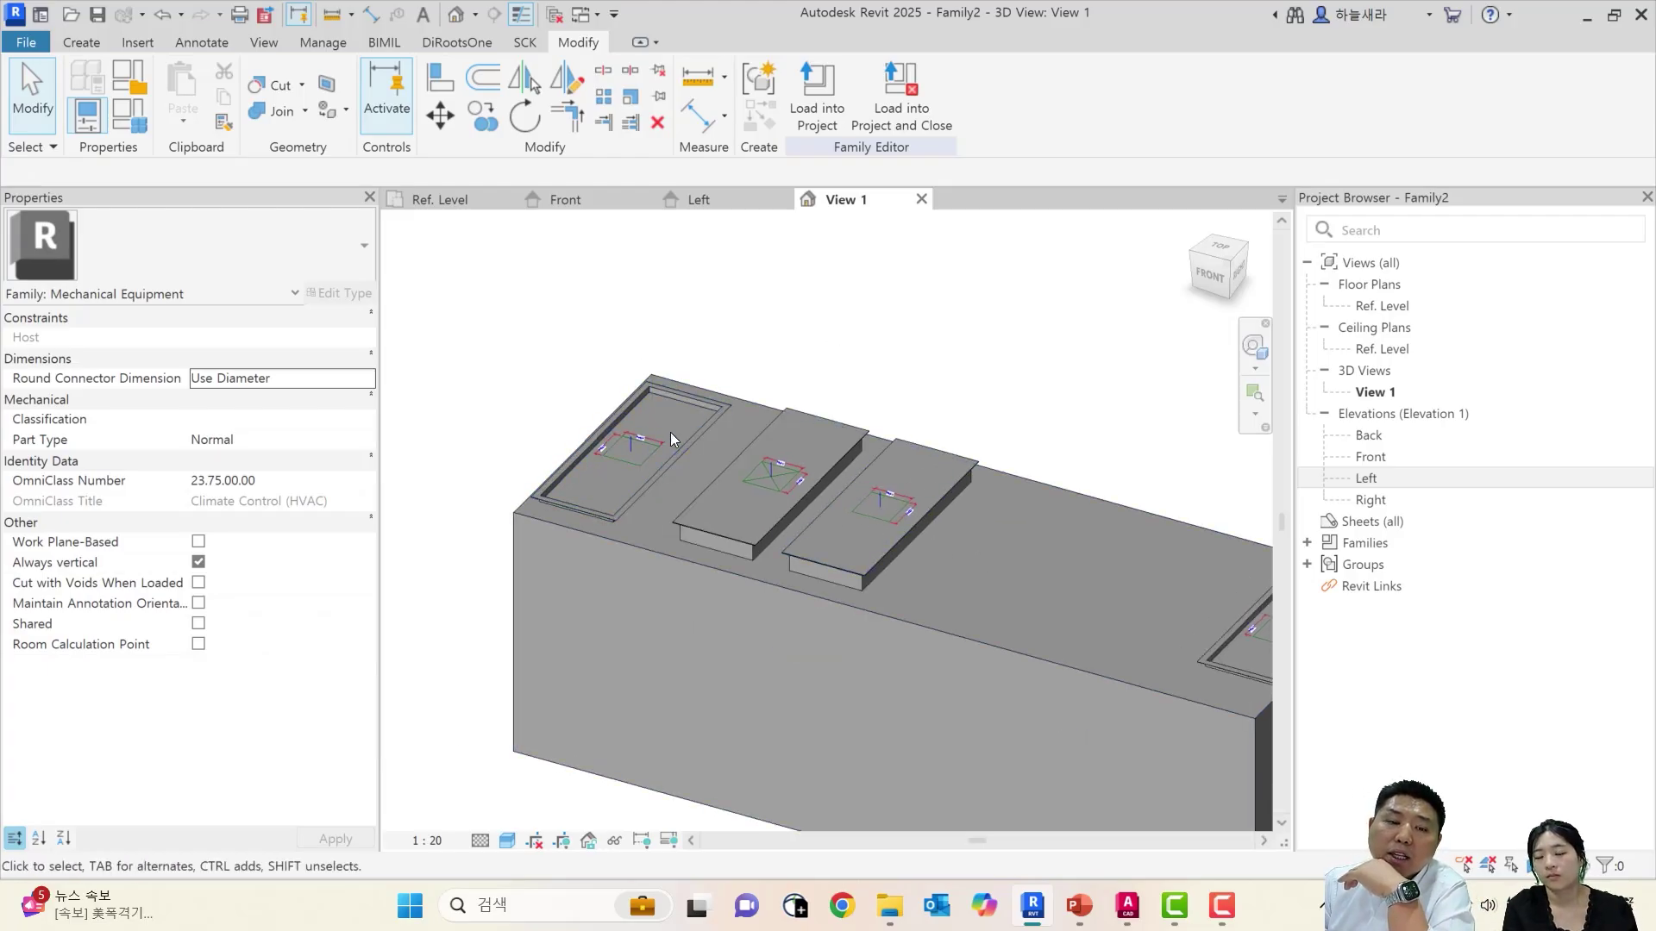
left_click(595, 439)
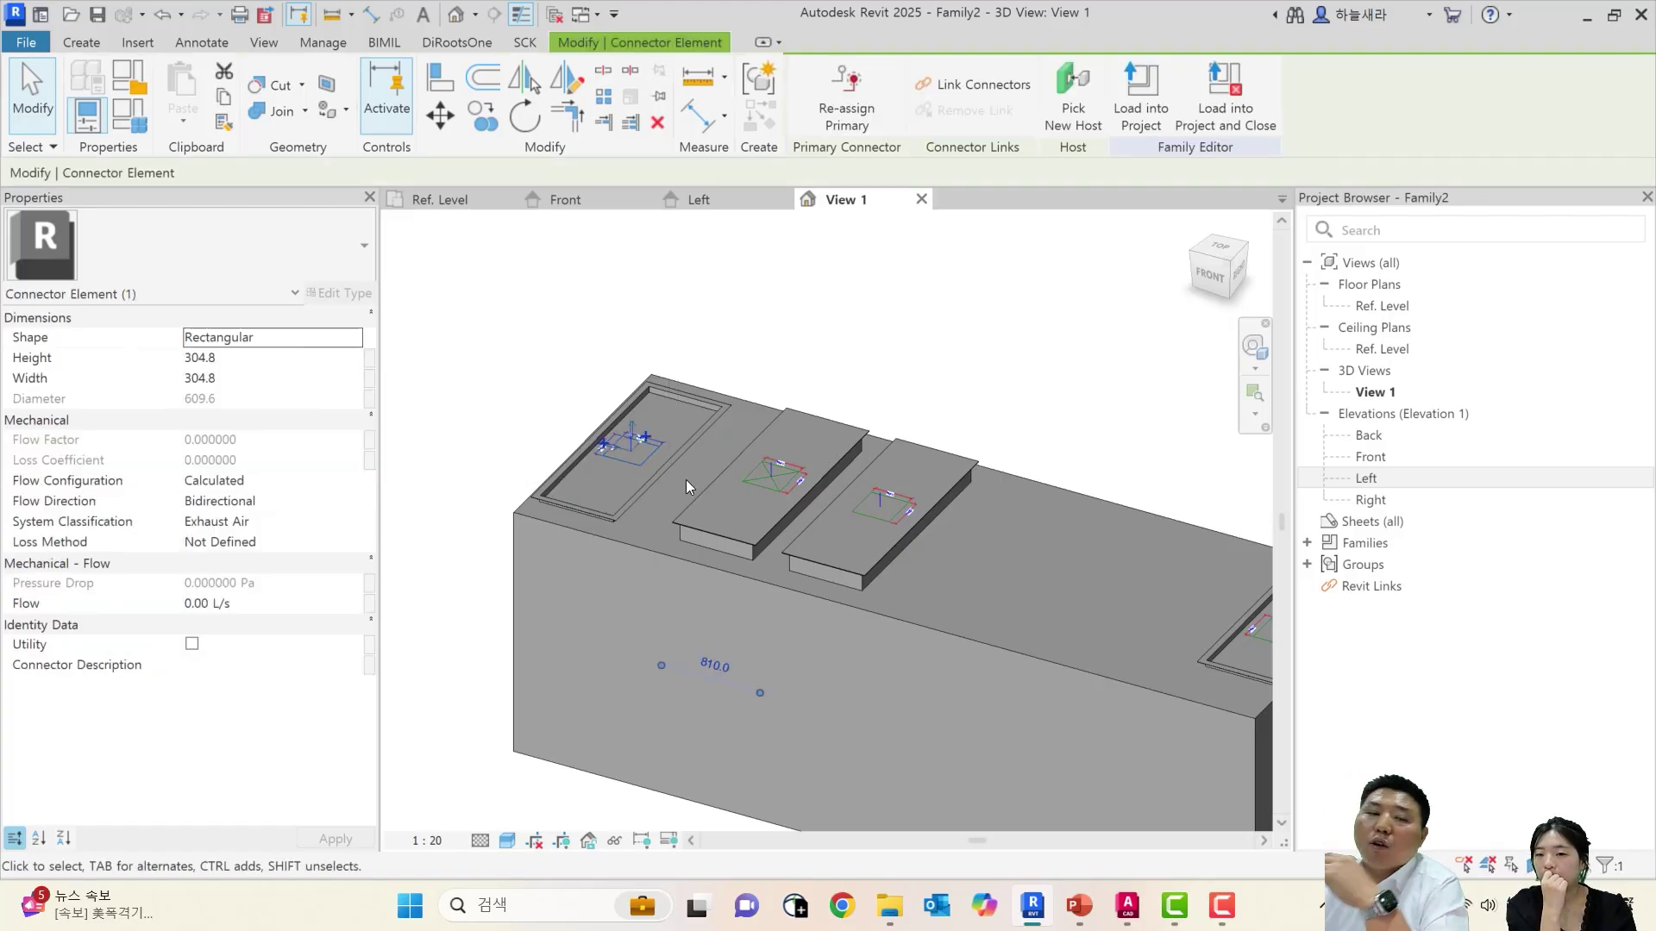
Change the shape of the duct connector in the flange beside the damper boxes to Round
left_click(547, 341)
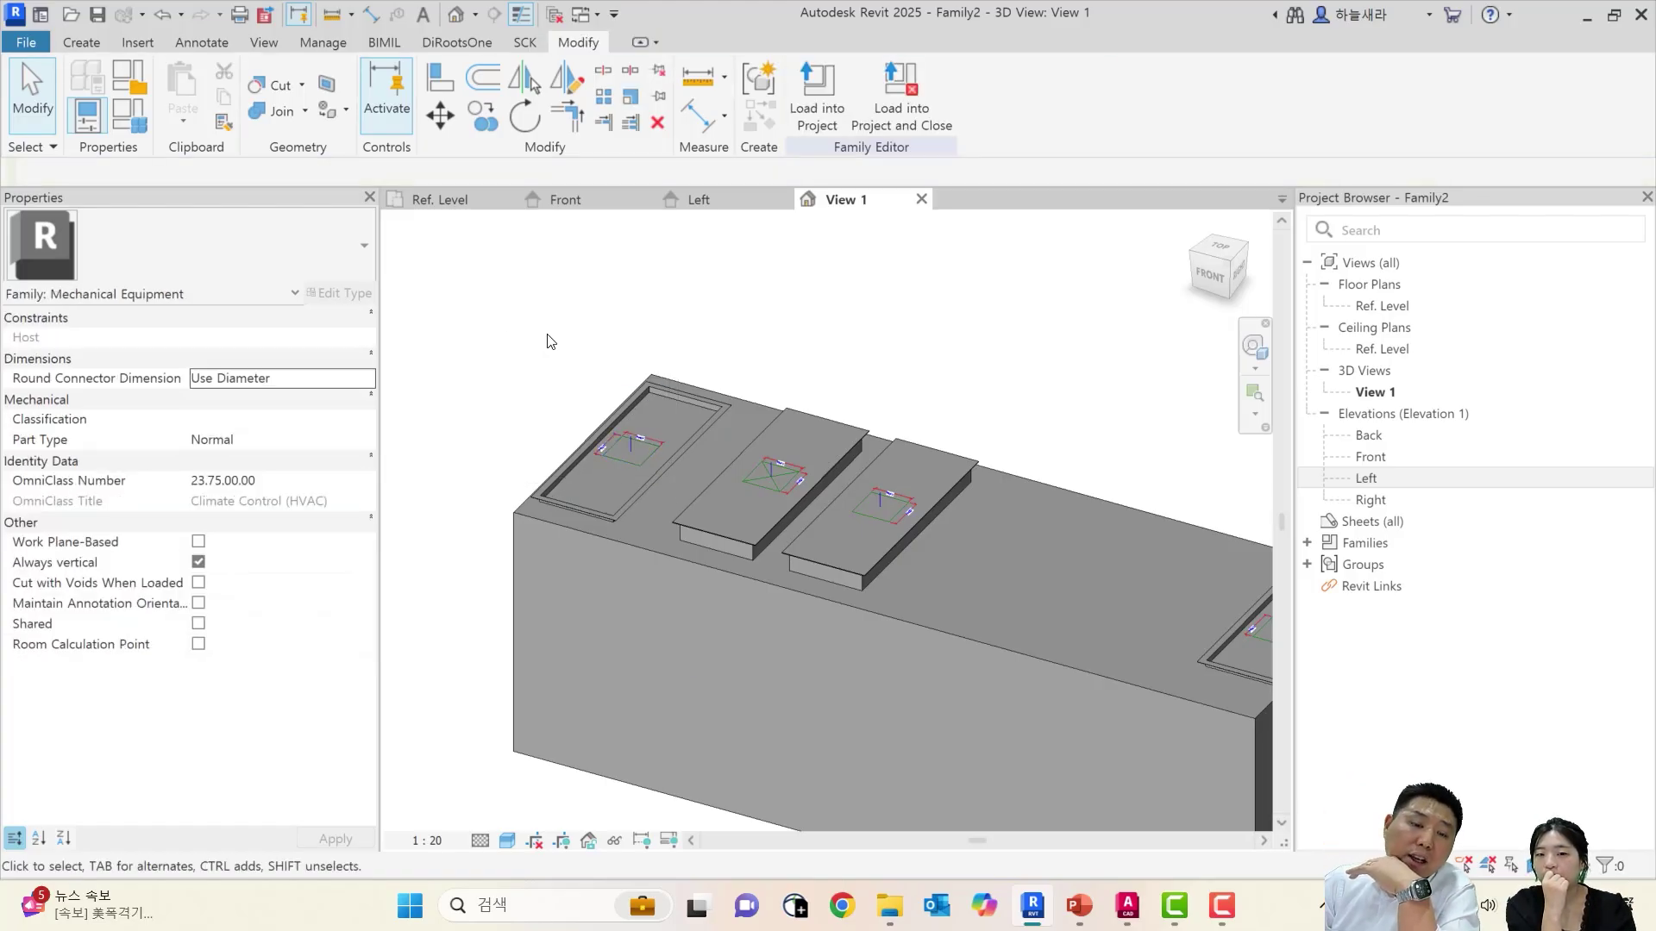
left_click(643, 449)
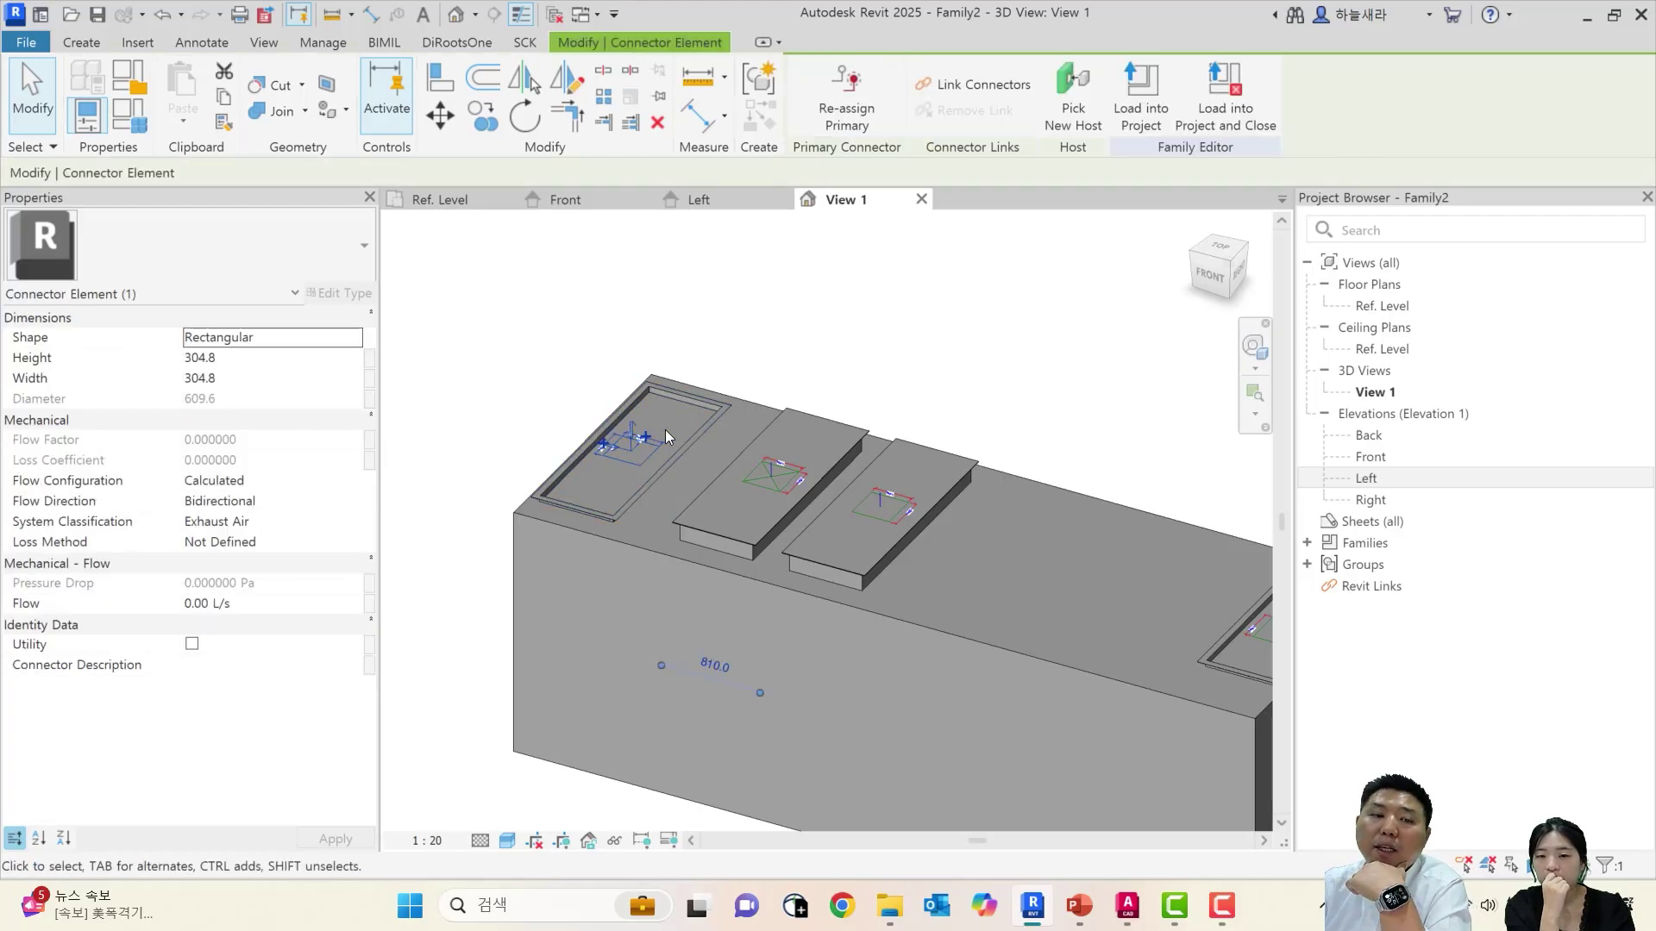
middle_click_drag(605, 474, 794, 464)
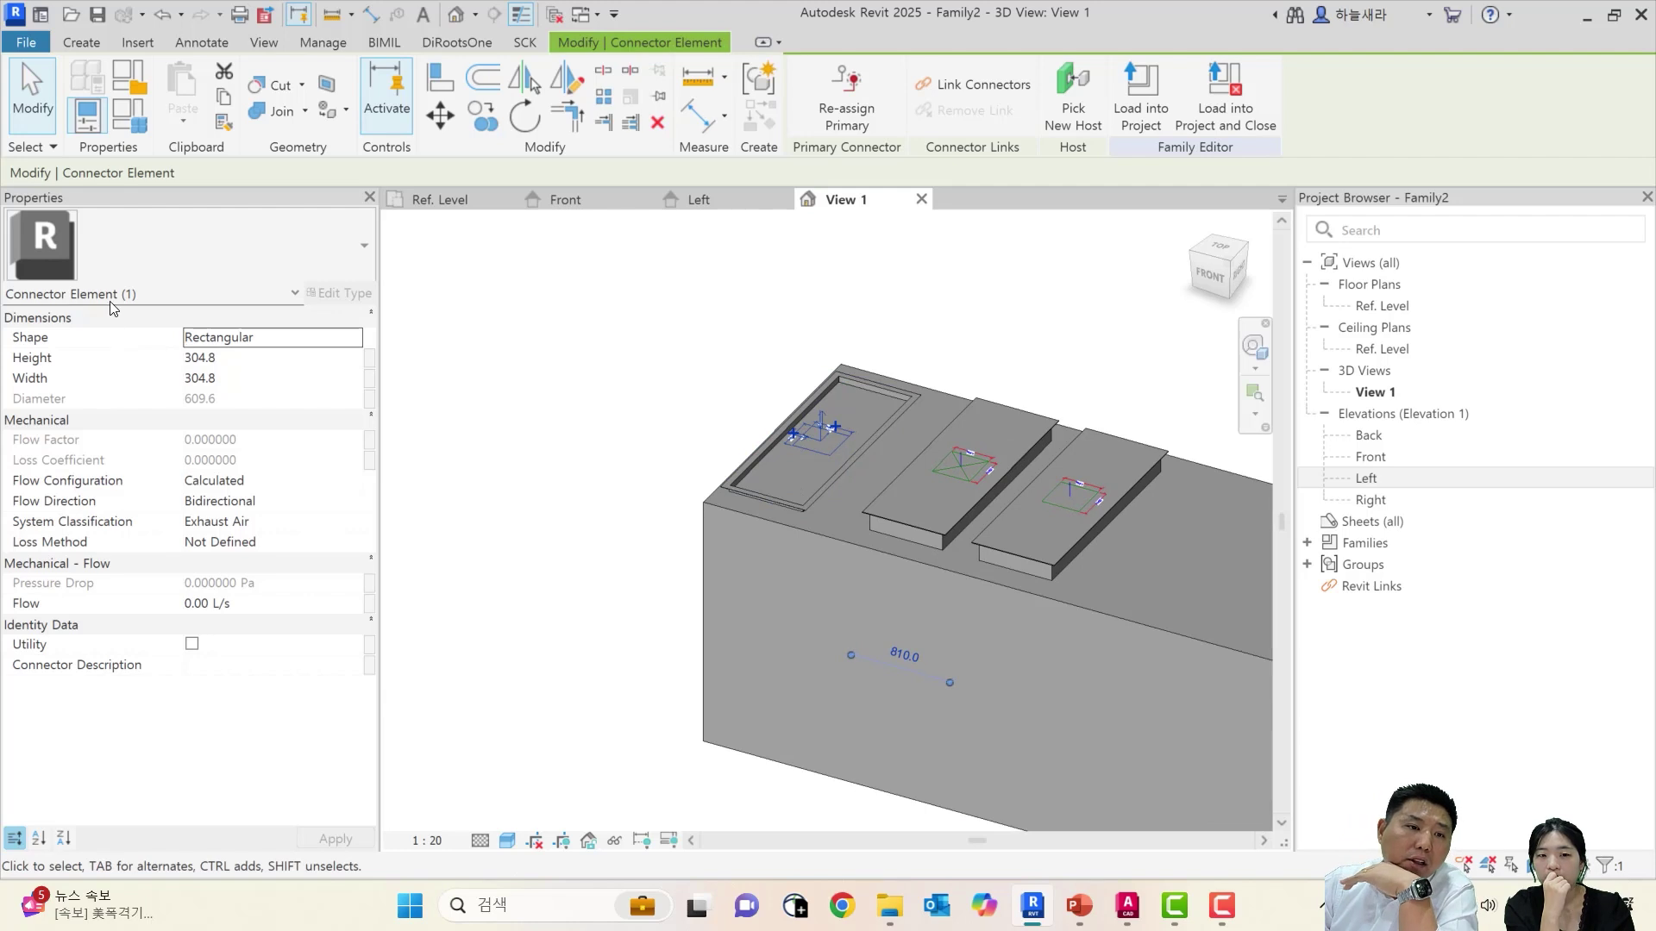
scroll(856, 412, "up", 3)
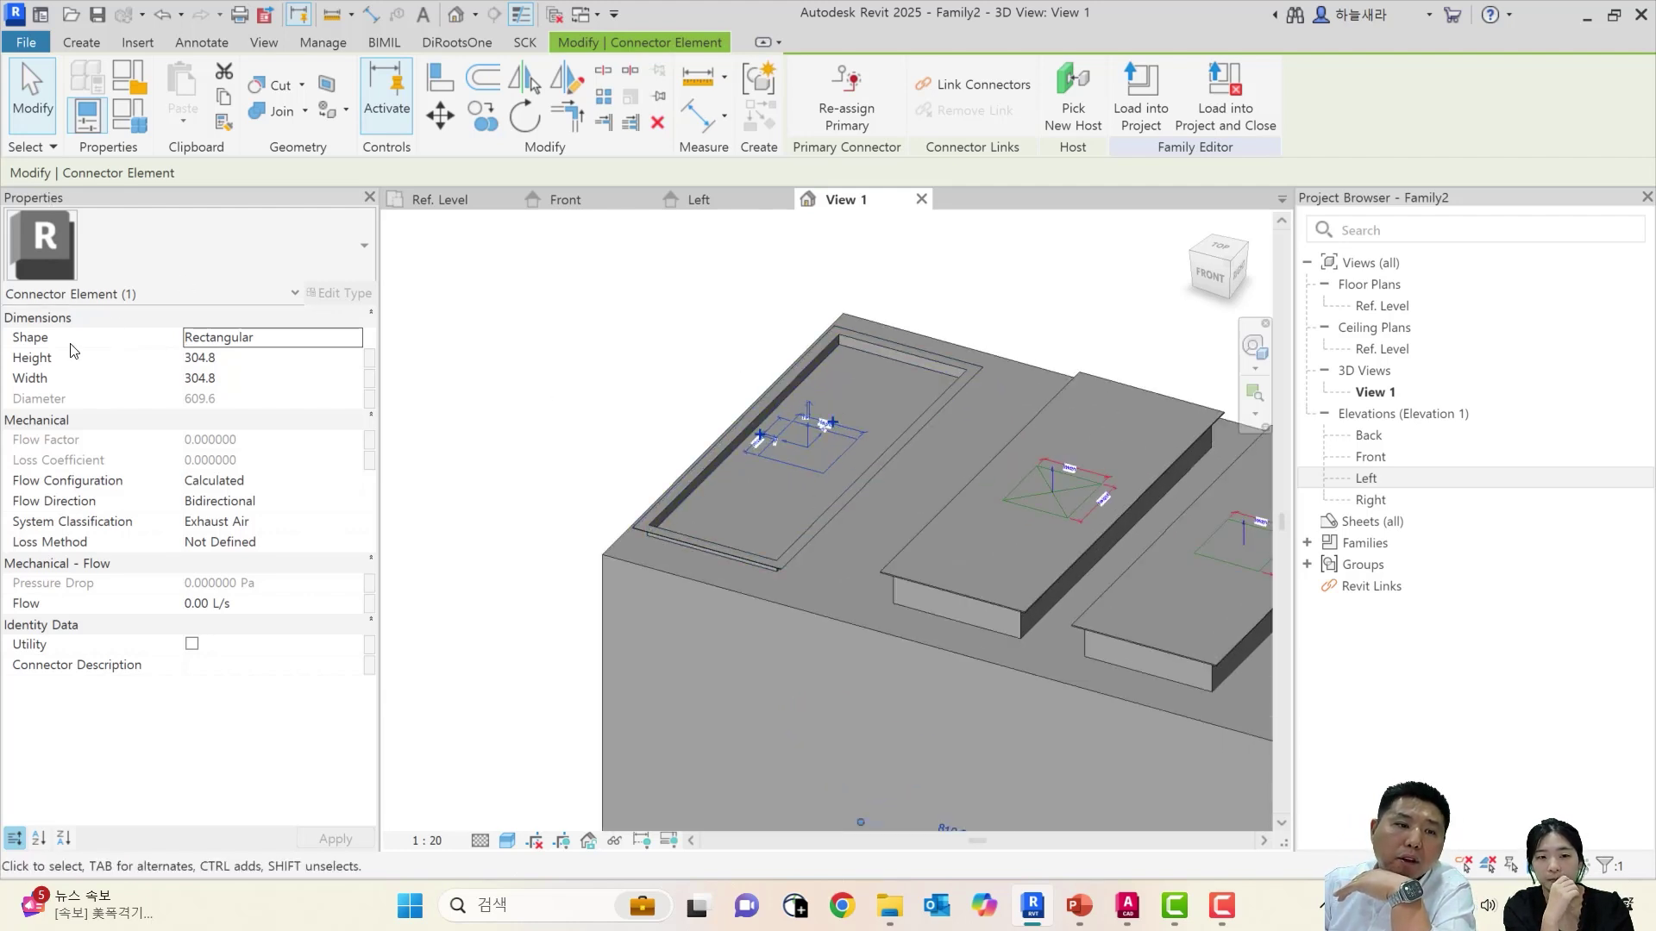
left_click(239, 343)
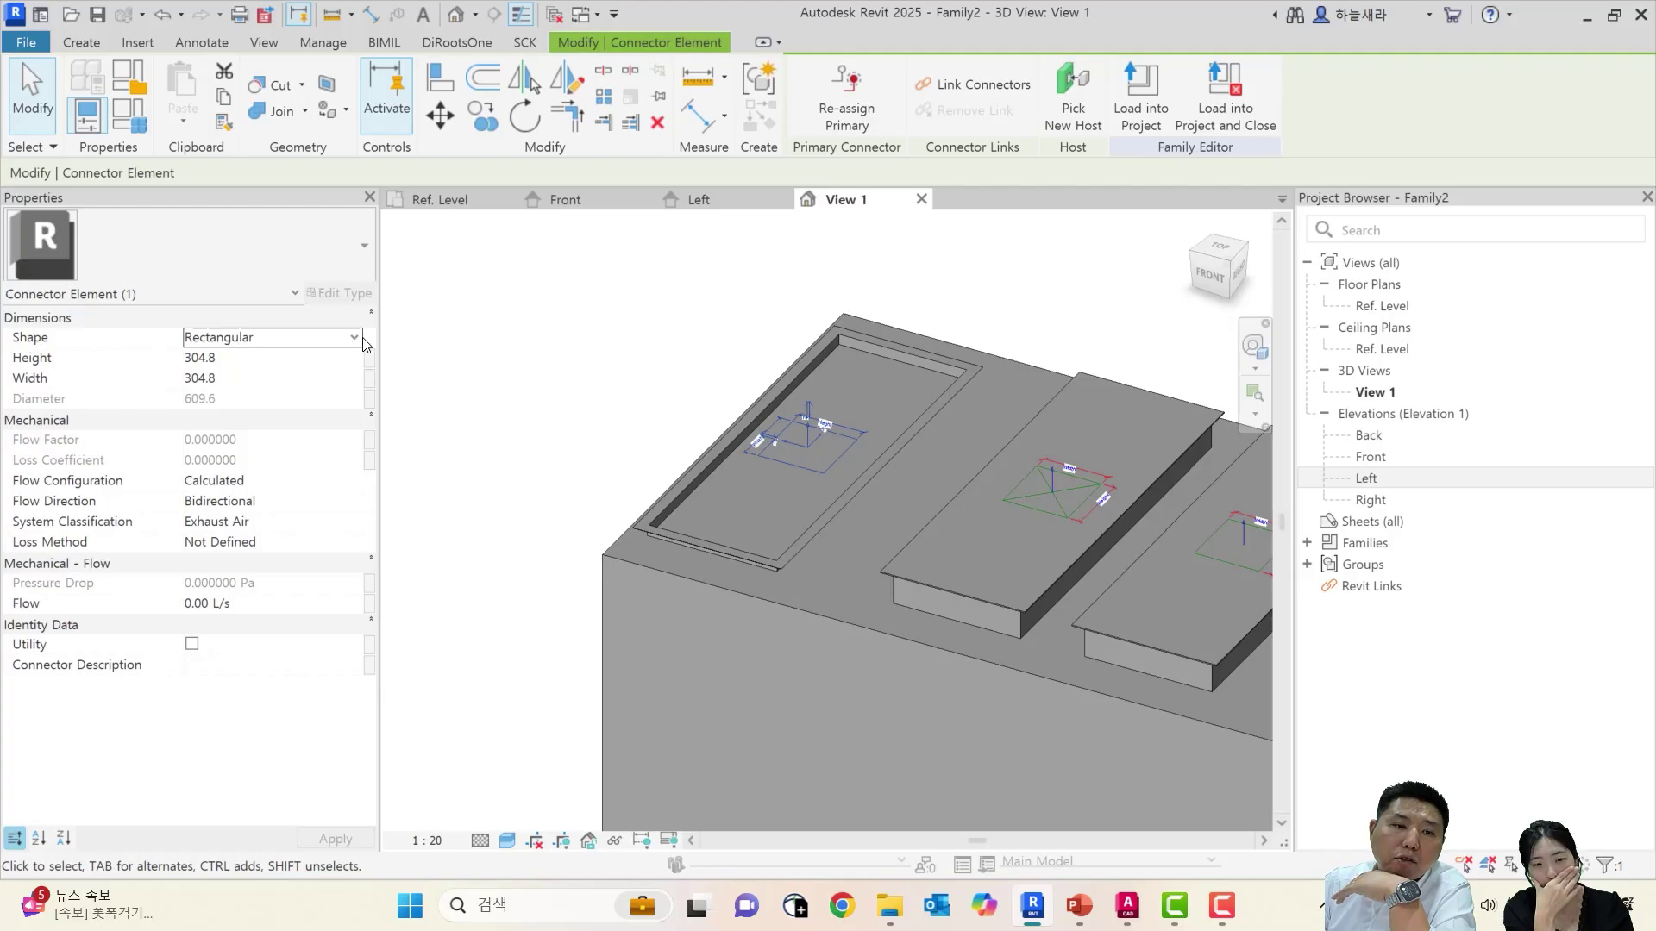
left_click(355, 337)
left_click(277, 356)
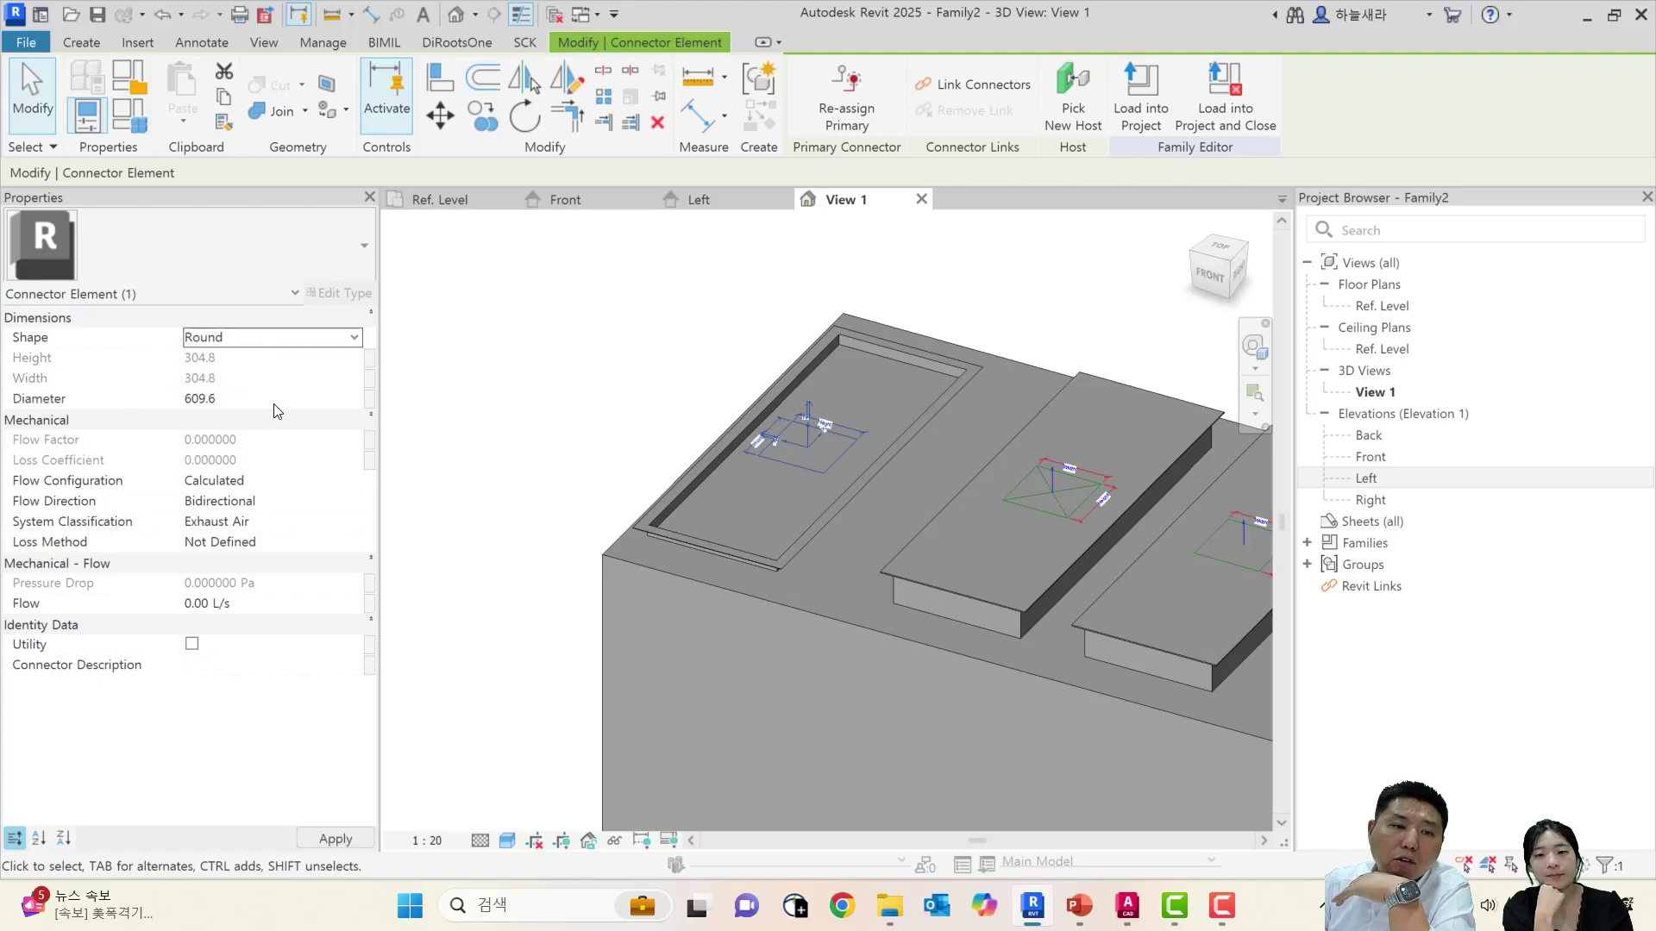
key("Escape")
scroll(810, 431, "up", 3)
Change the flange connector's shape to Oval and deselect it to see the outline
left_click(873, 390)
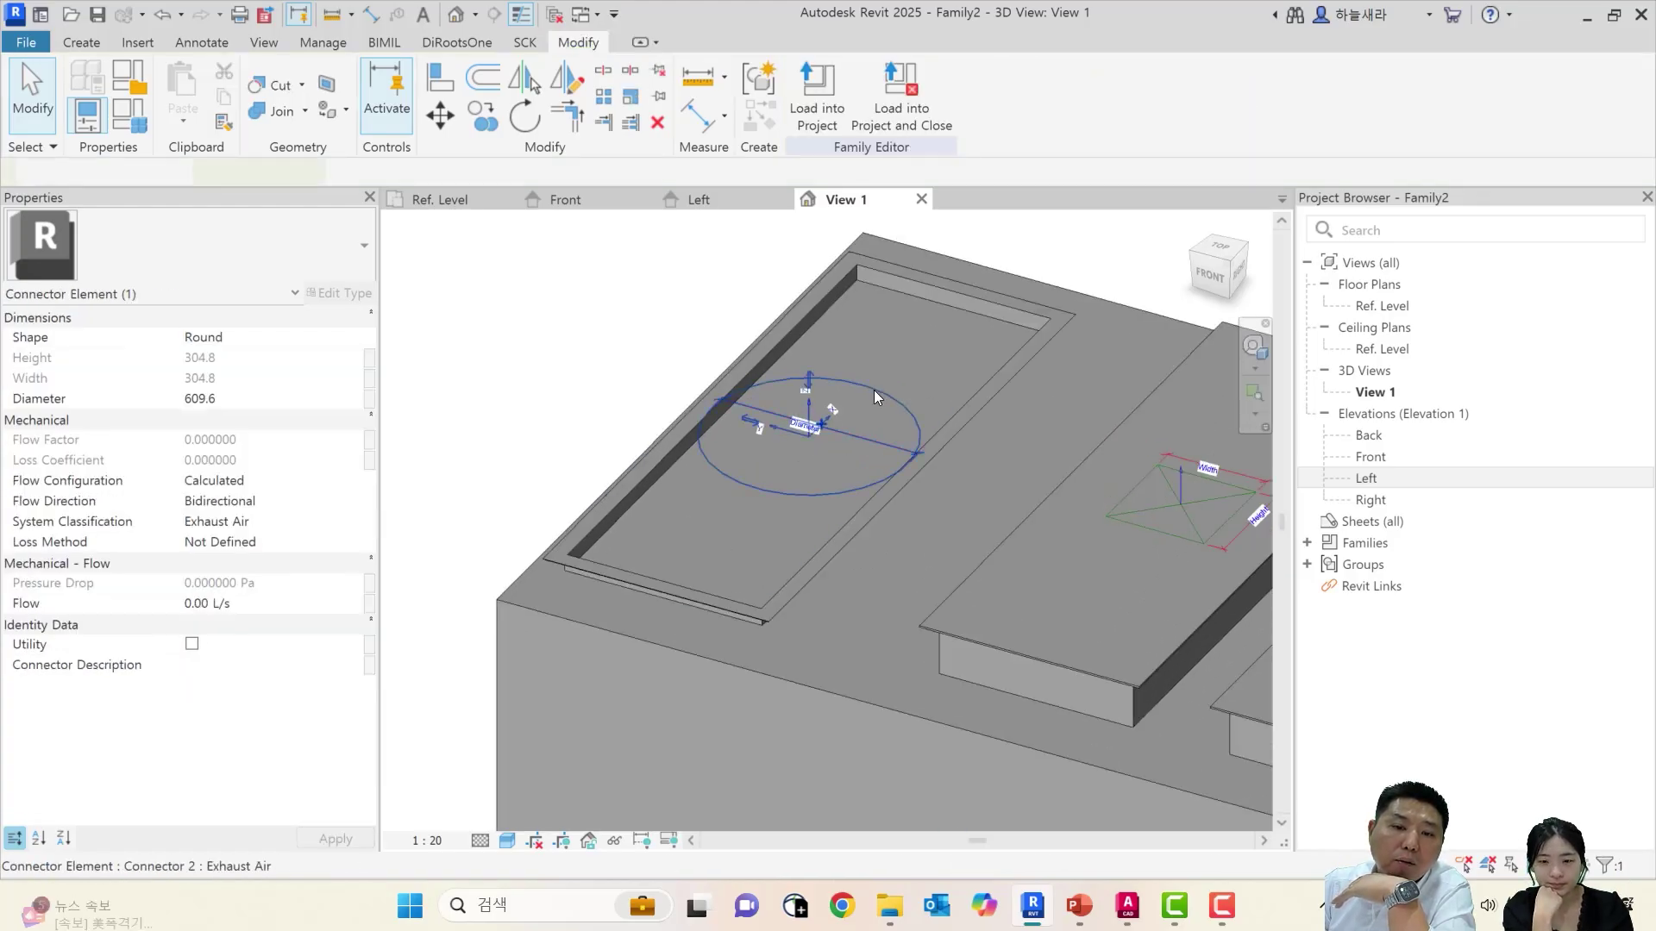
left_click(353, 337)
left_click(200, 392)
left_click(679, 365)
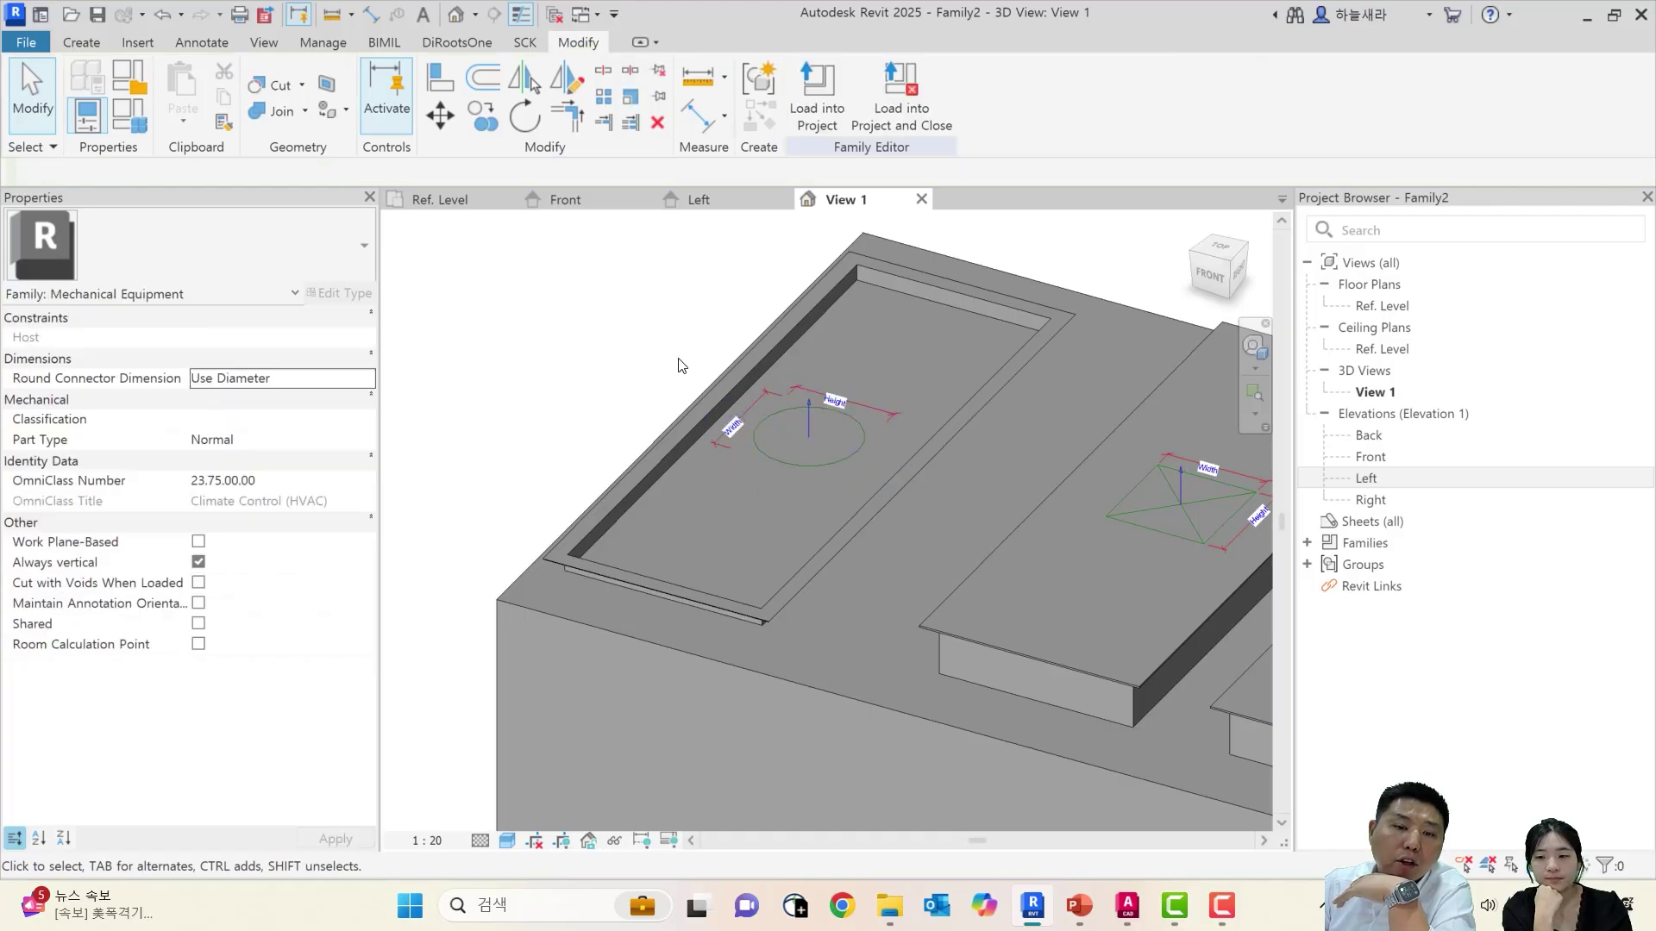
Set the flange connector's shape back to Rectangular
left_click(857, 426)
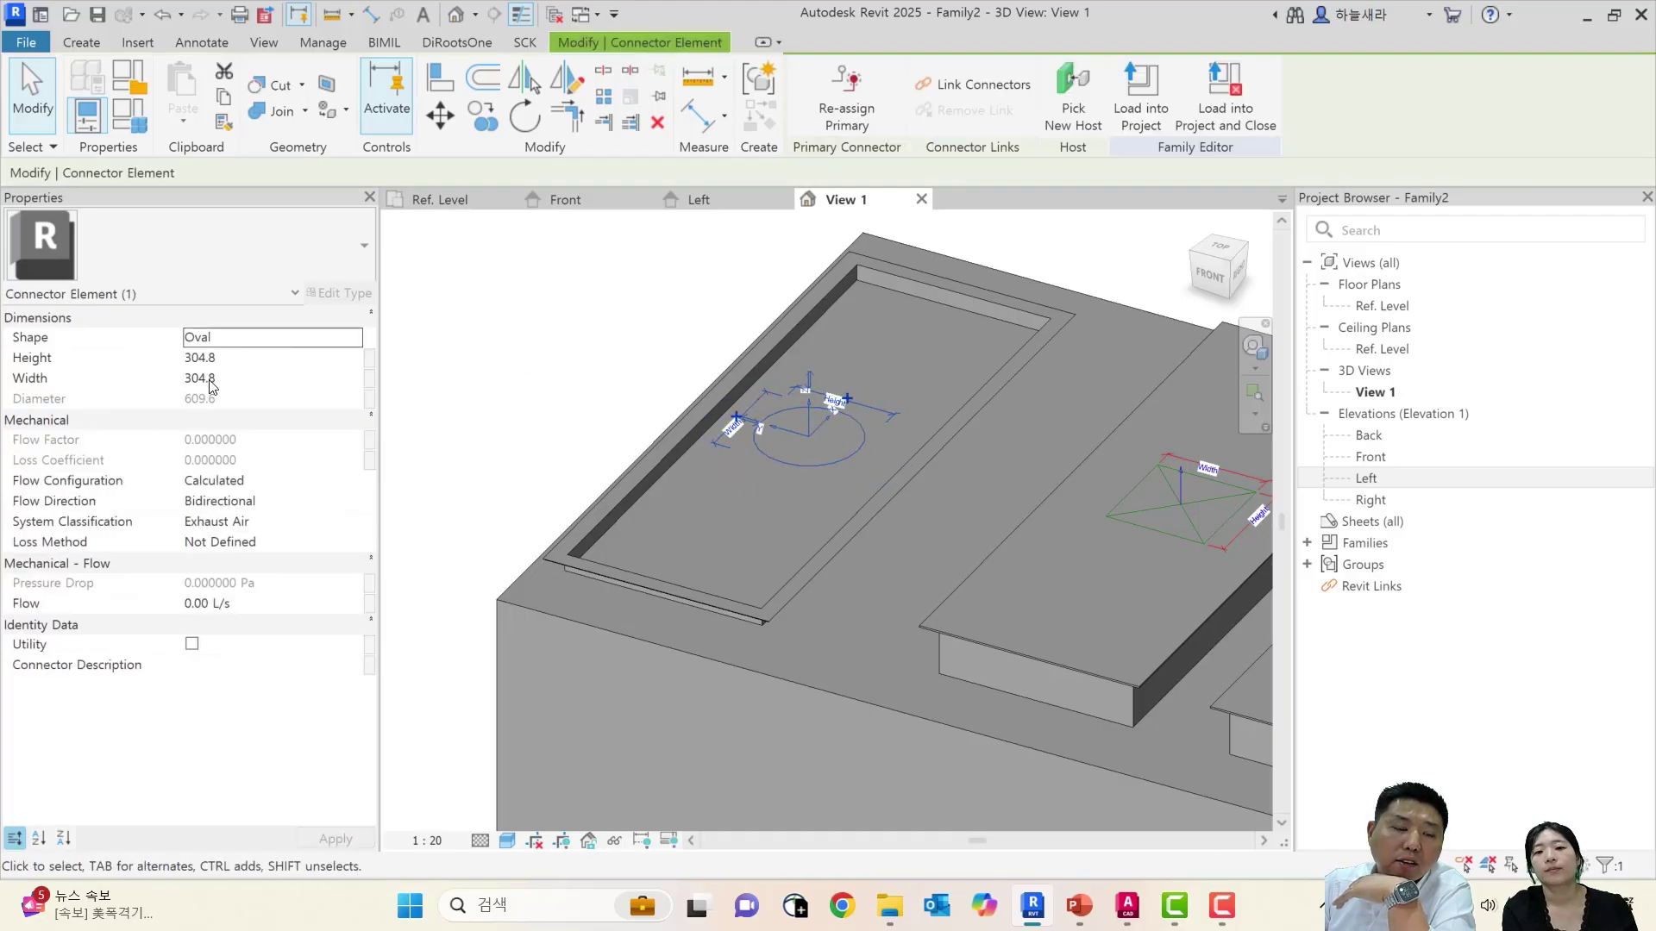
left_click(354, 337)
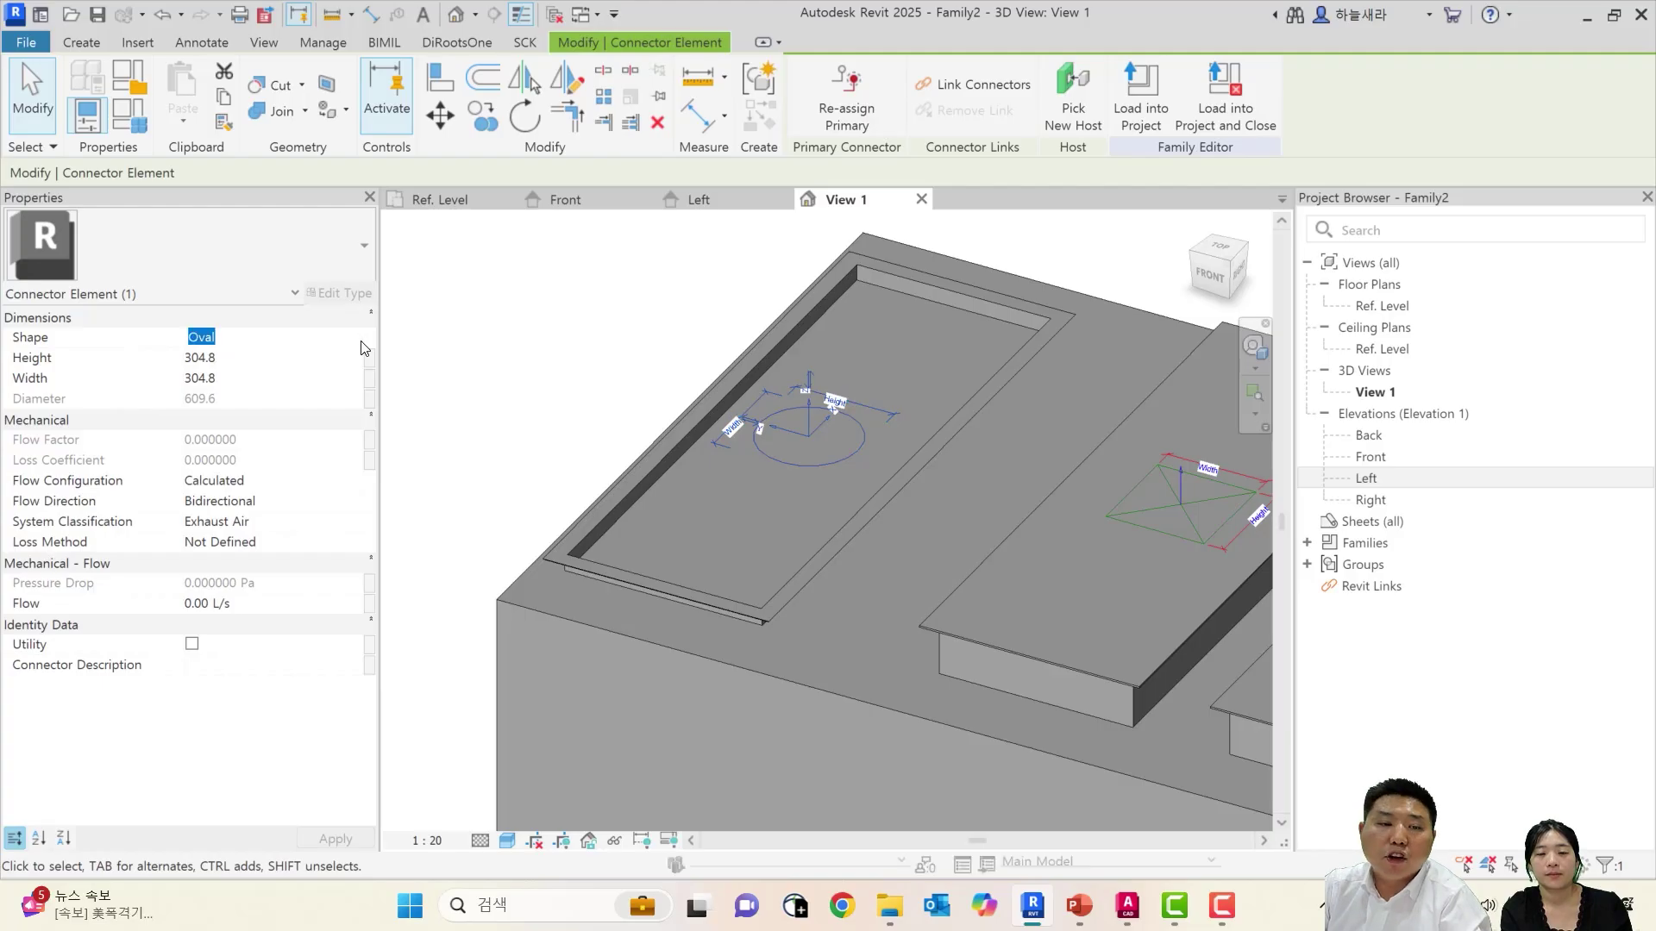
left_click(266, 377)
left_click(613, 336)
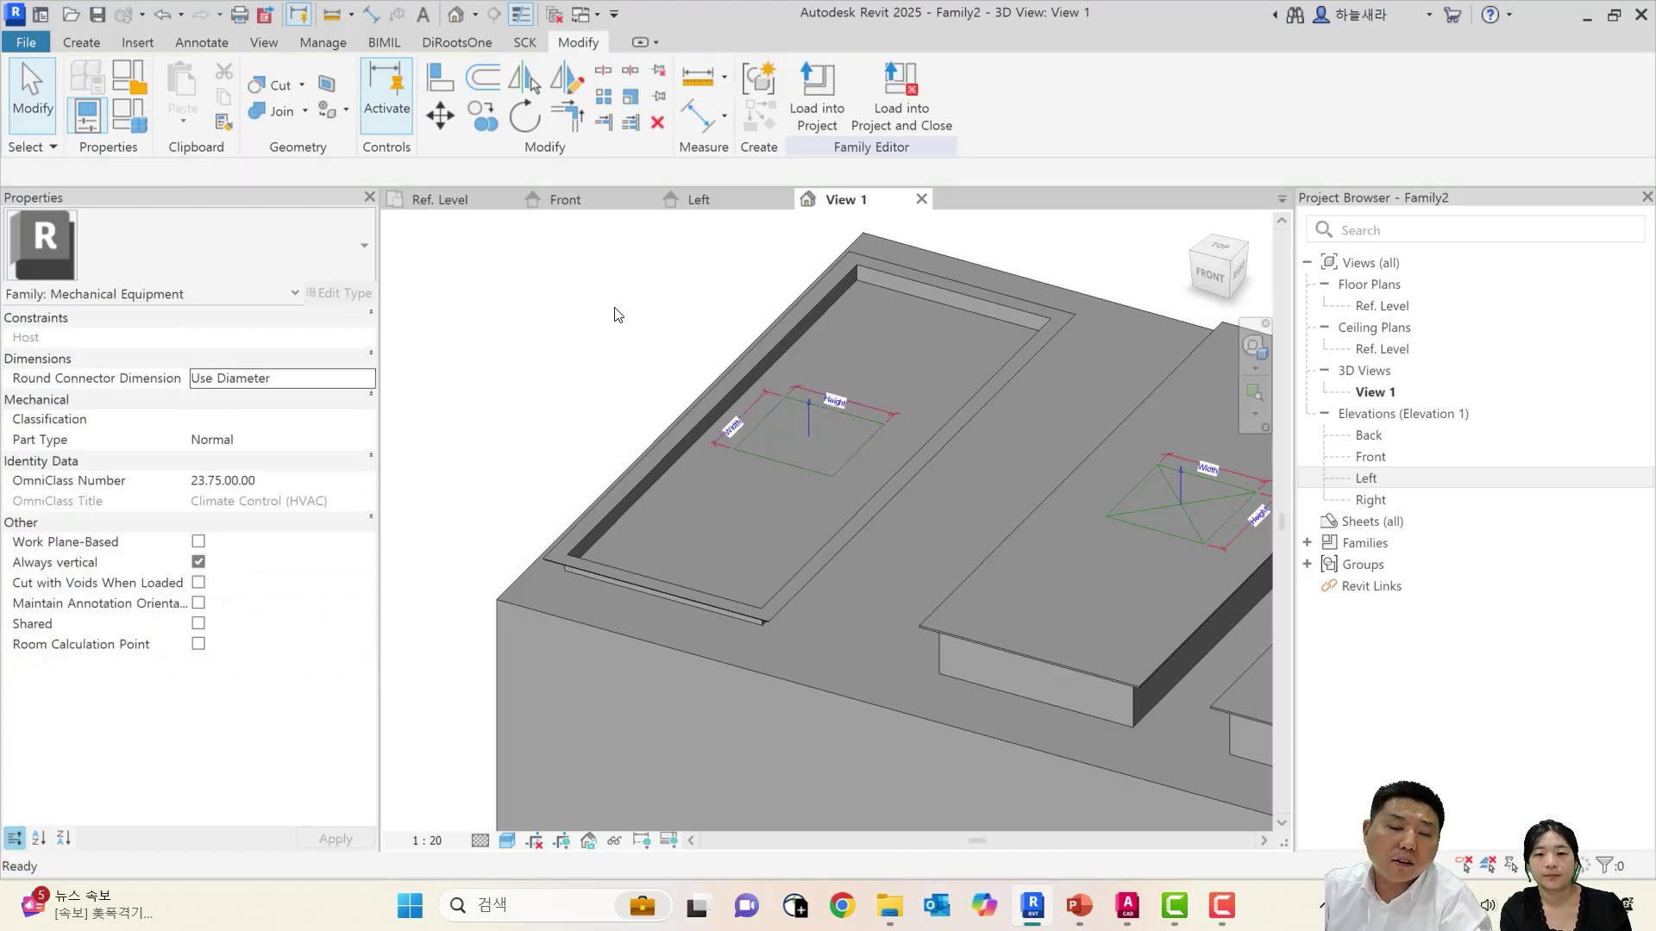
View the flange connector from above and select it together with both damper box connectors to check their shared dimensions
left_click(867, 431)
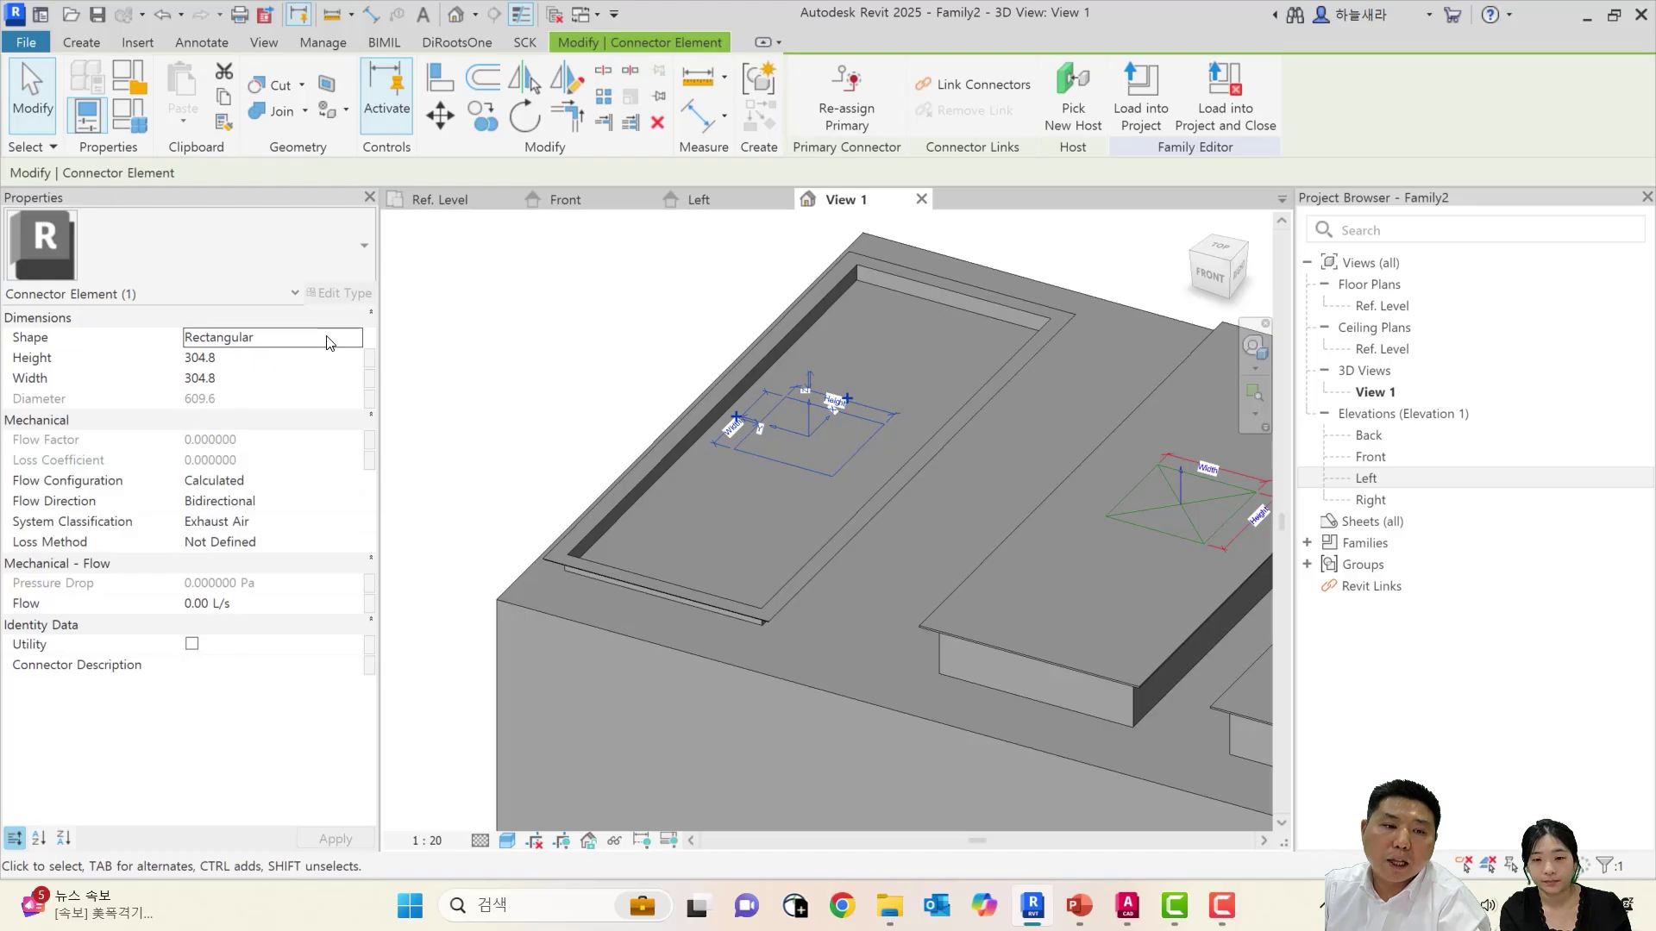
middle_click_drag(690, 386, 764, 664, "shift")
scroll(773, 316, "up", 5)
key("Escape")
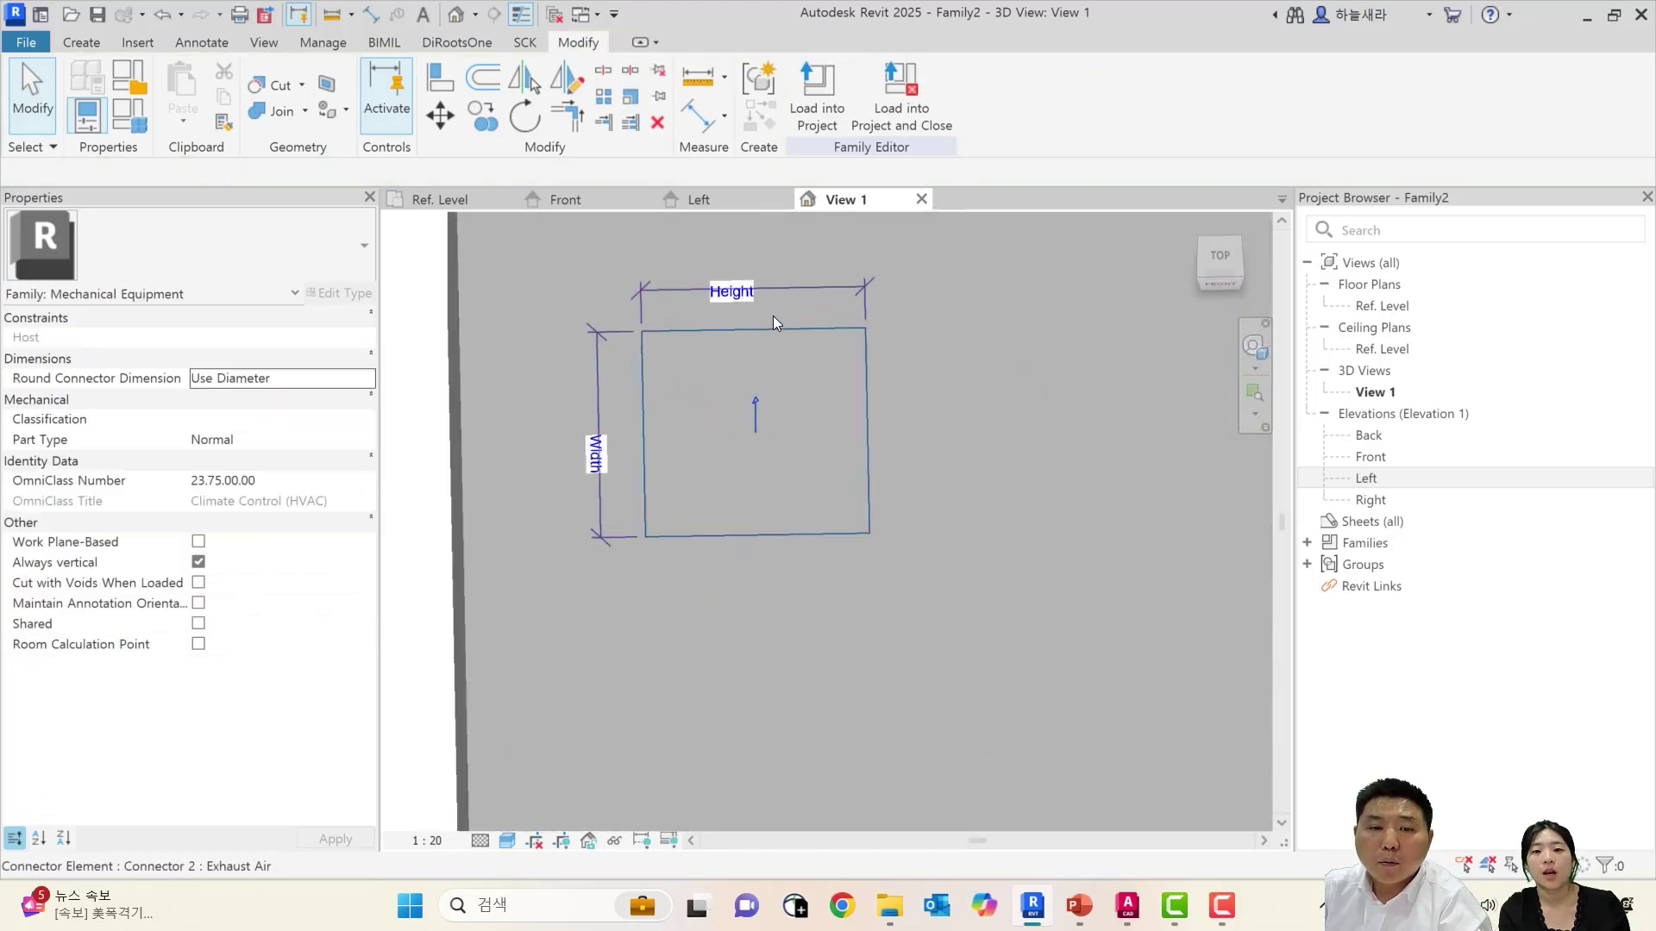
scroll(773, 317, "down", 5)
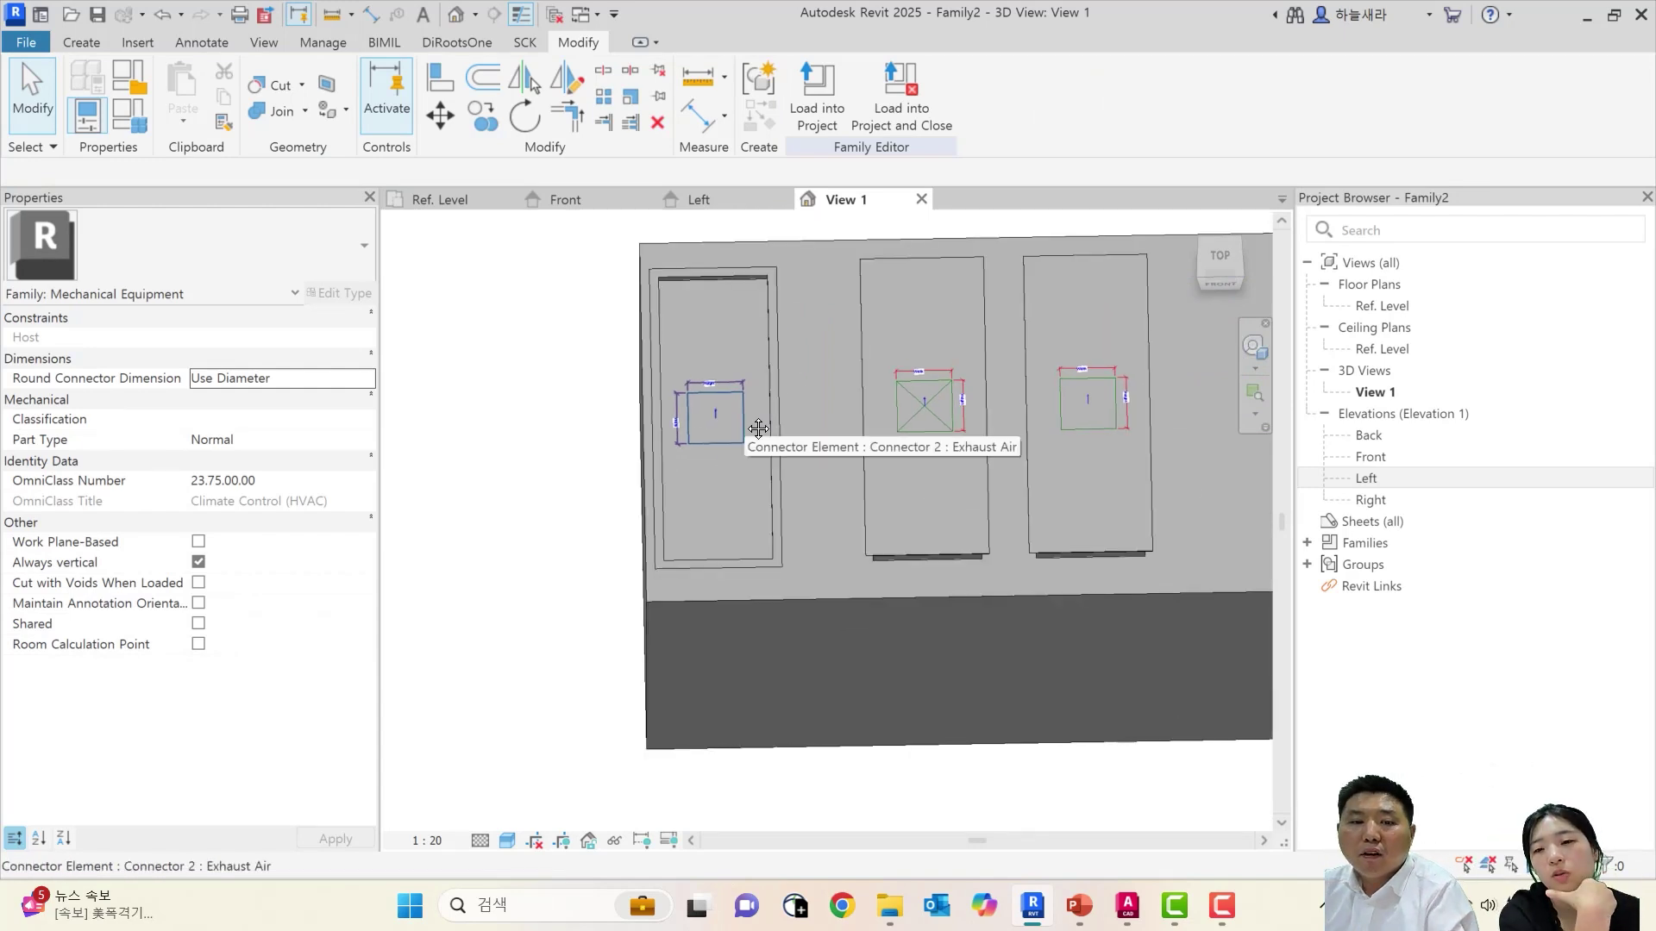
left_click(758, 429)
left_click(936, 406, "ctrl")
left_click(1068, 381, "ctrl")
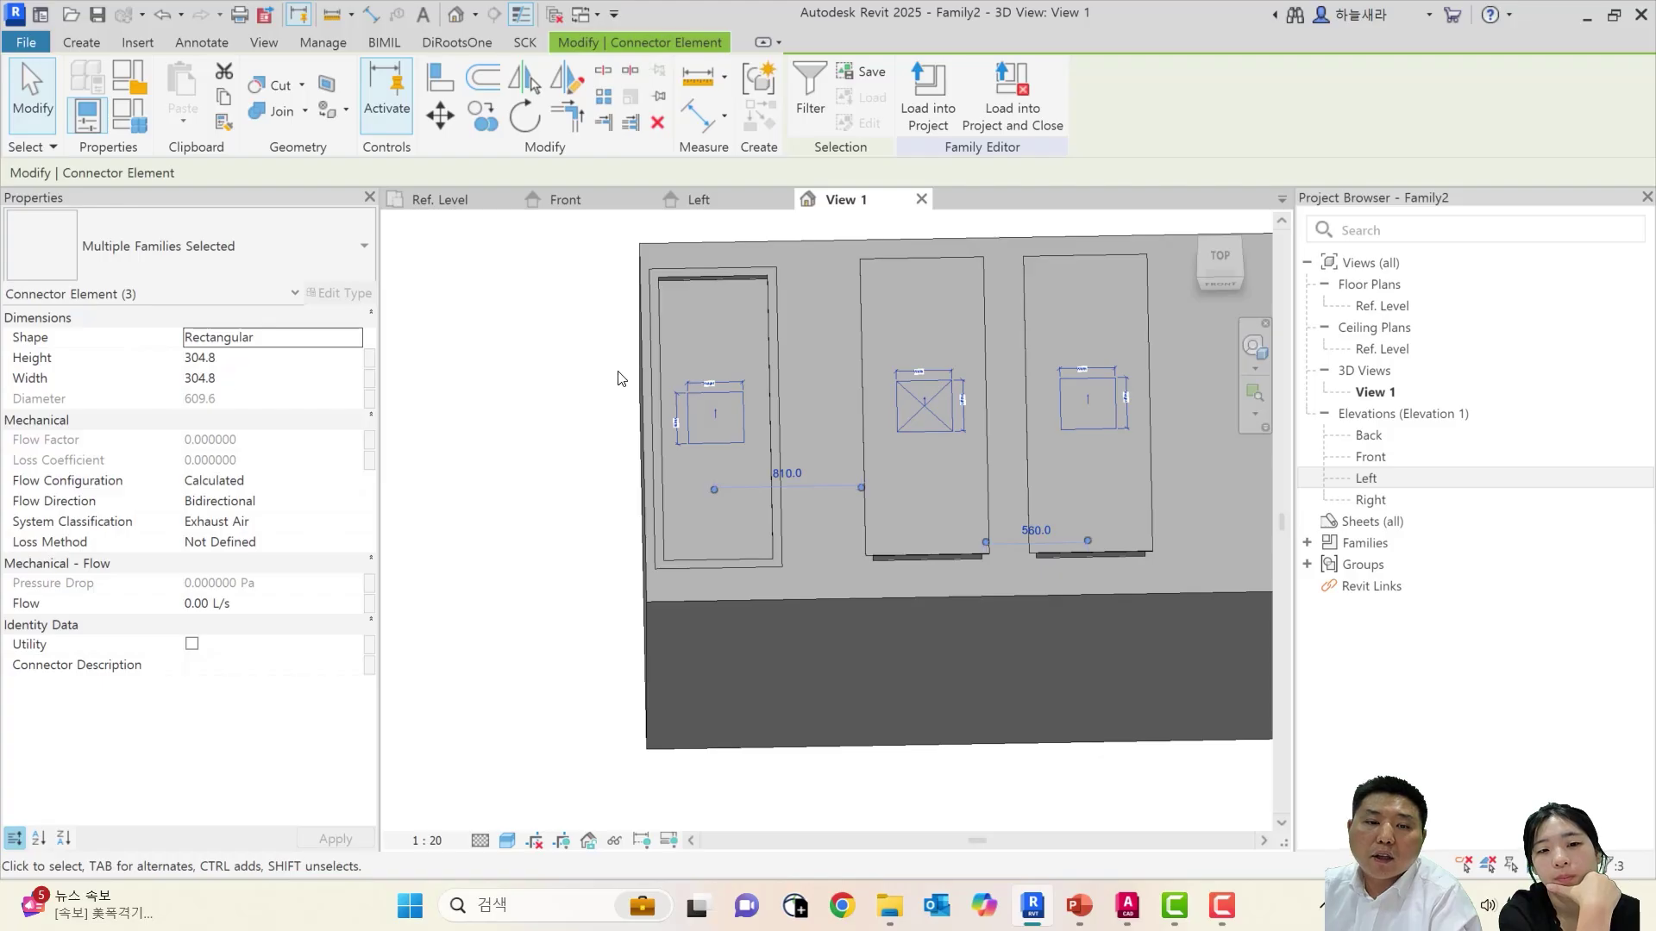
left_click(252, 360)
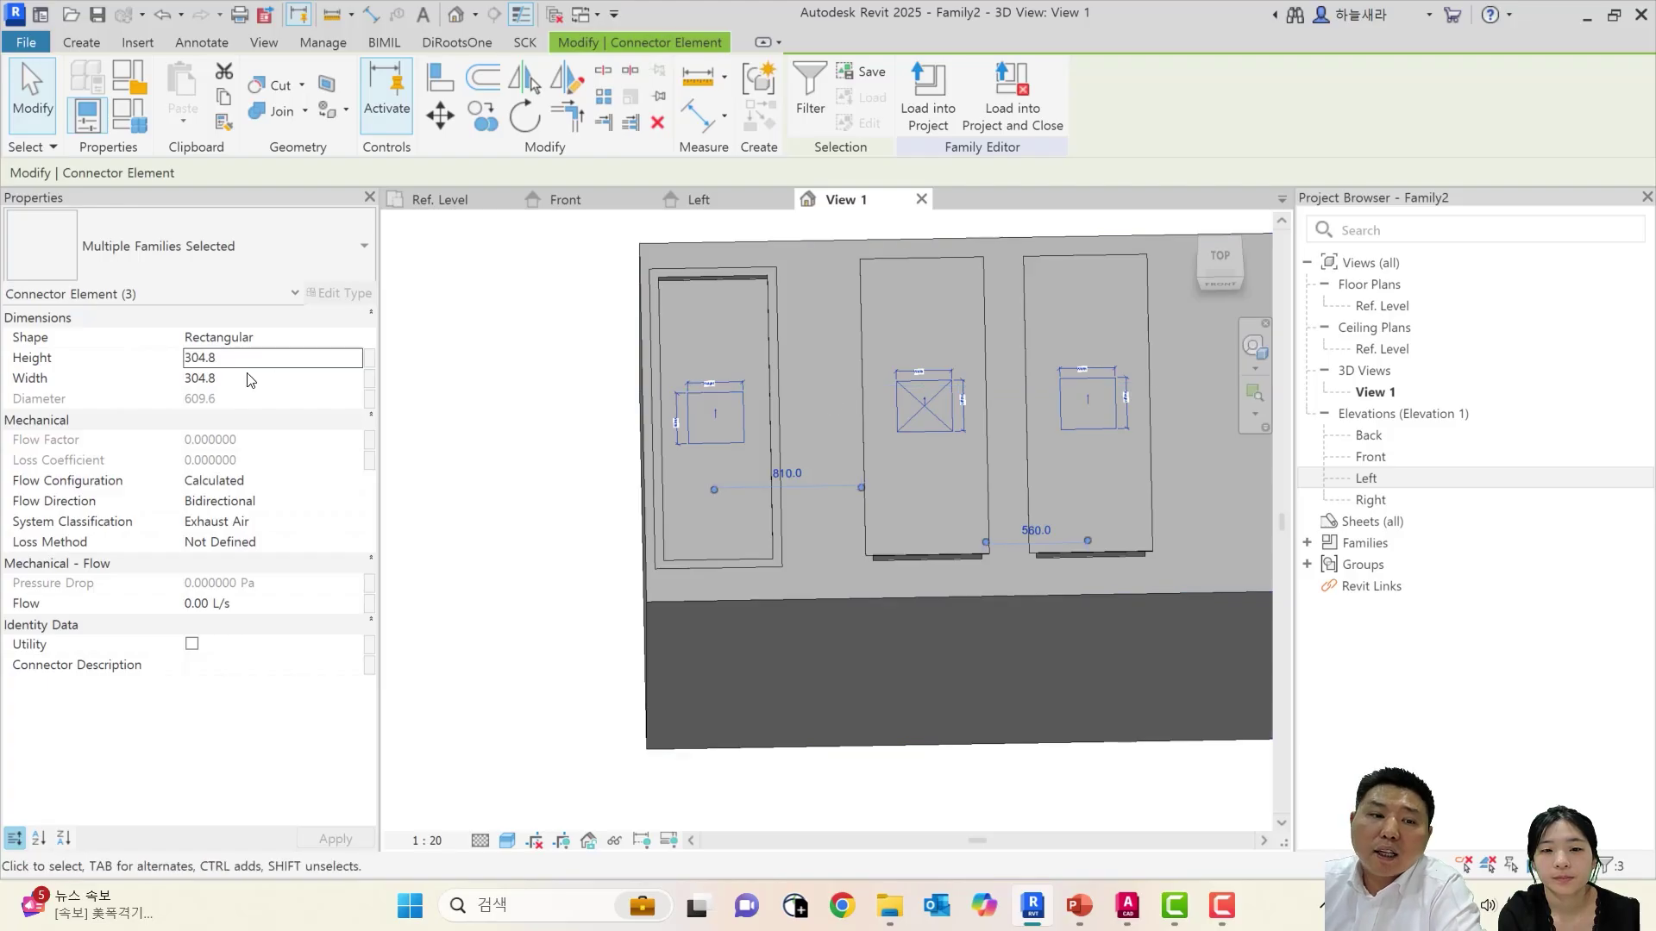
Compare the Width and Height directions of the flange connector with those of the damper box connectors
scroll(699, 412, "up", 5)
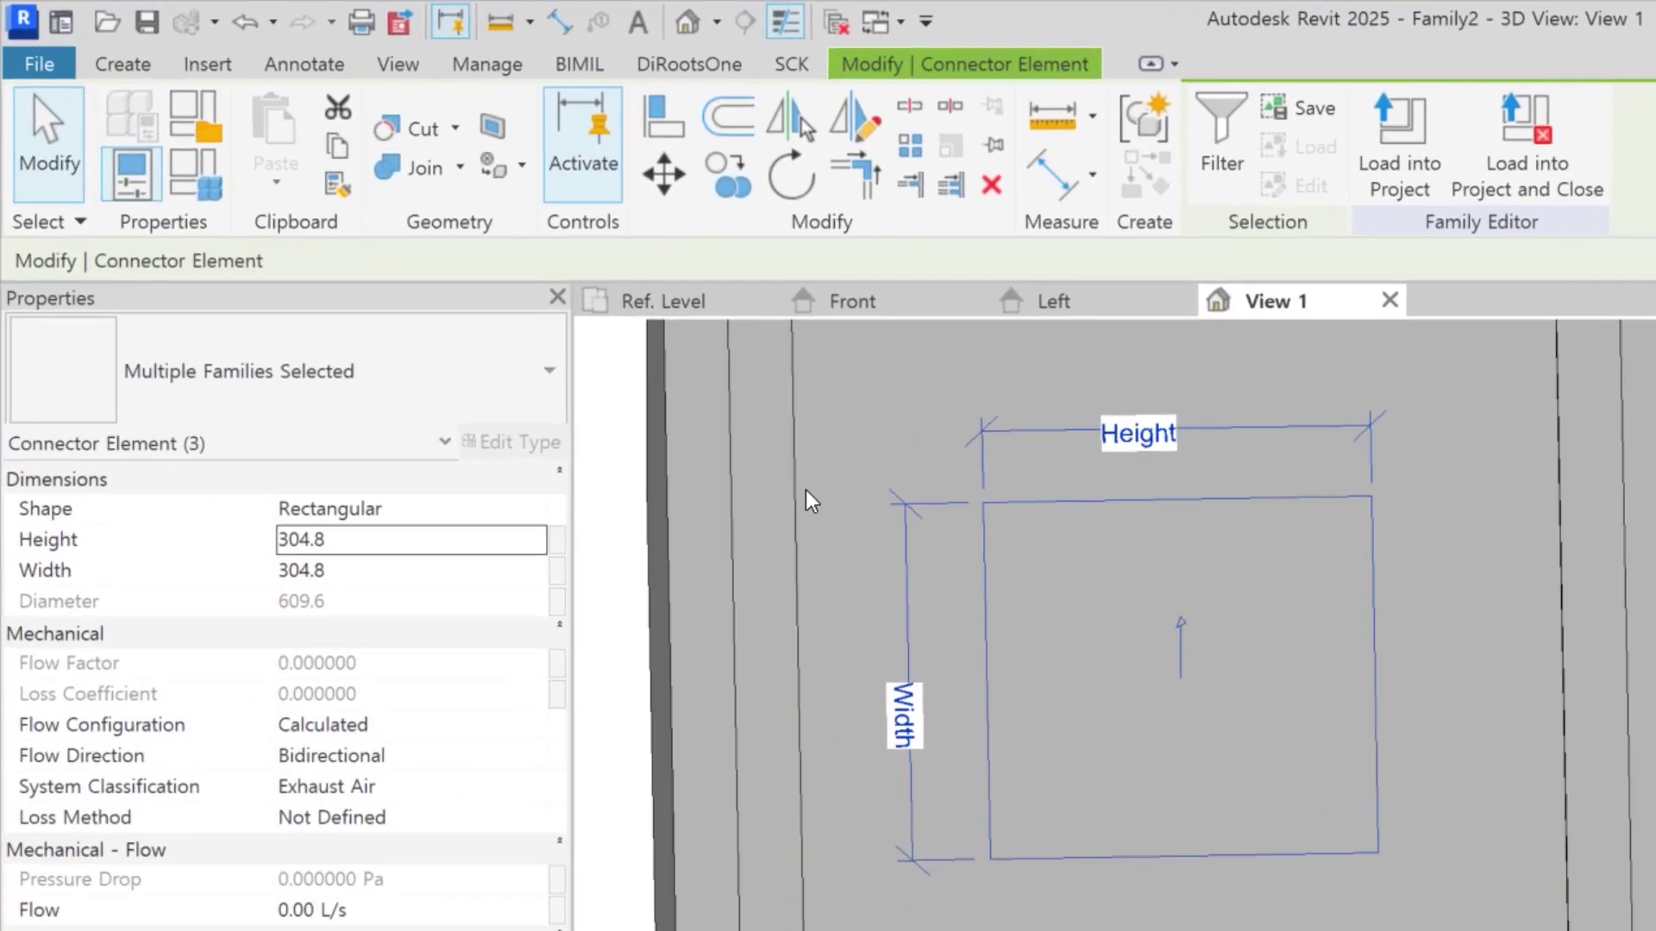
scroll(940, 405, "down", 3)
middle_click_drag(1651, 611, 1120, 672)
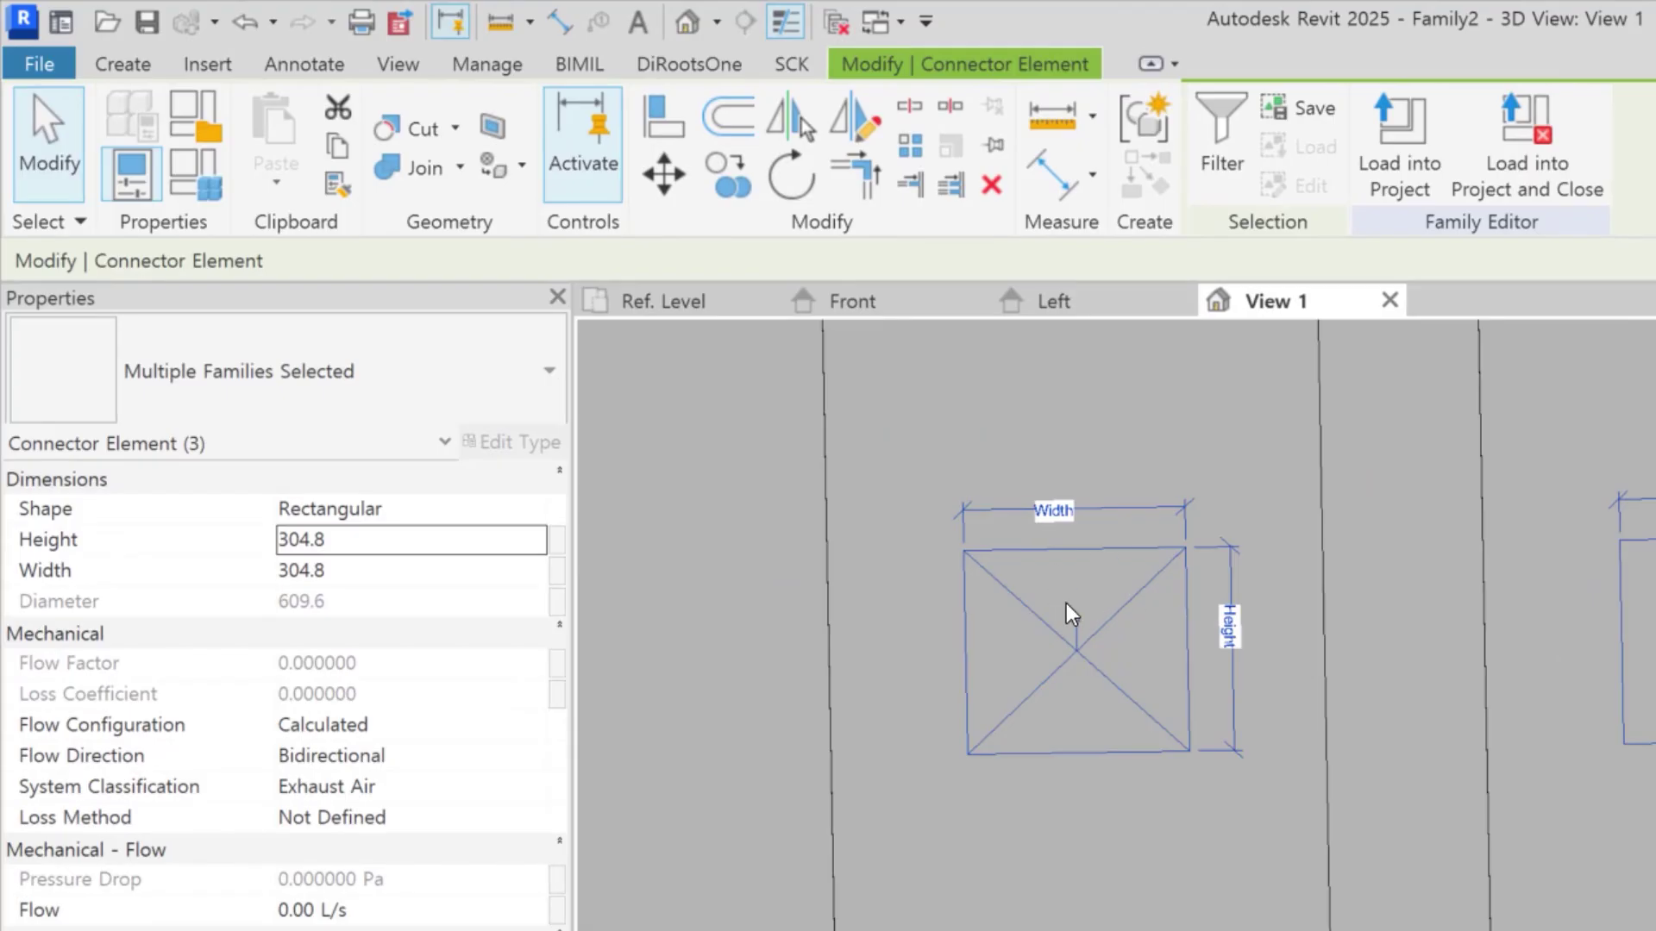
scroll(1060, 607, "down", 1)
middle_click_drag(994, 630, 1487, 714)
key("Escape")
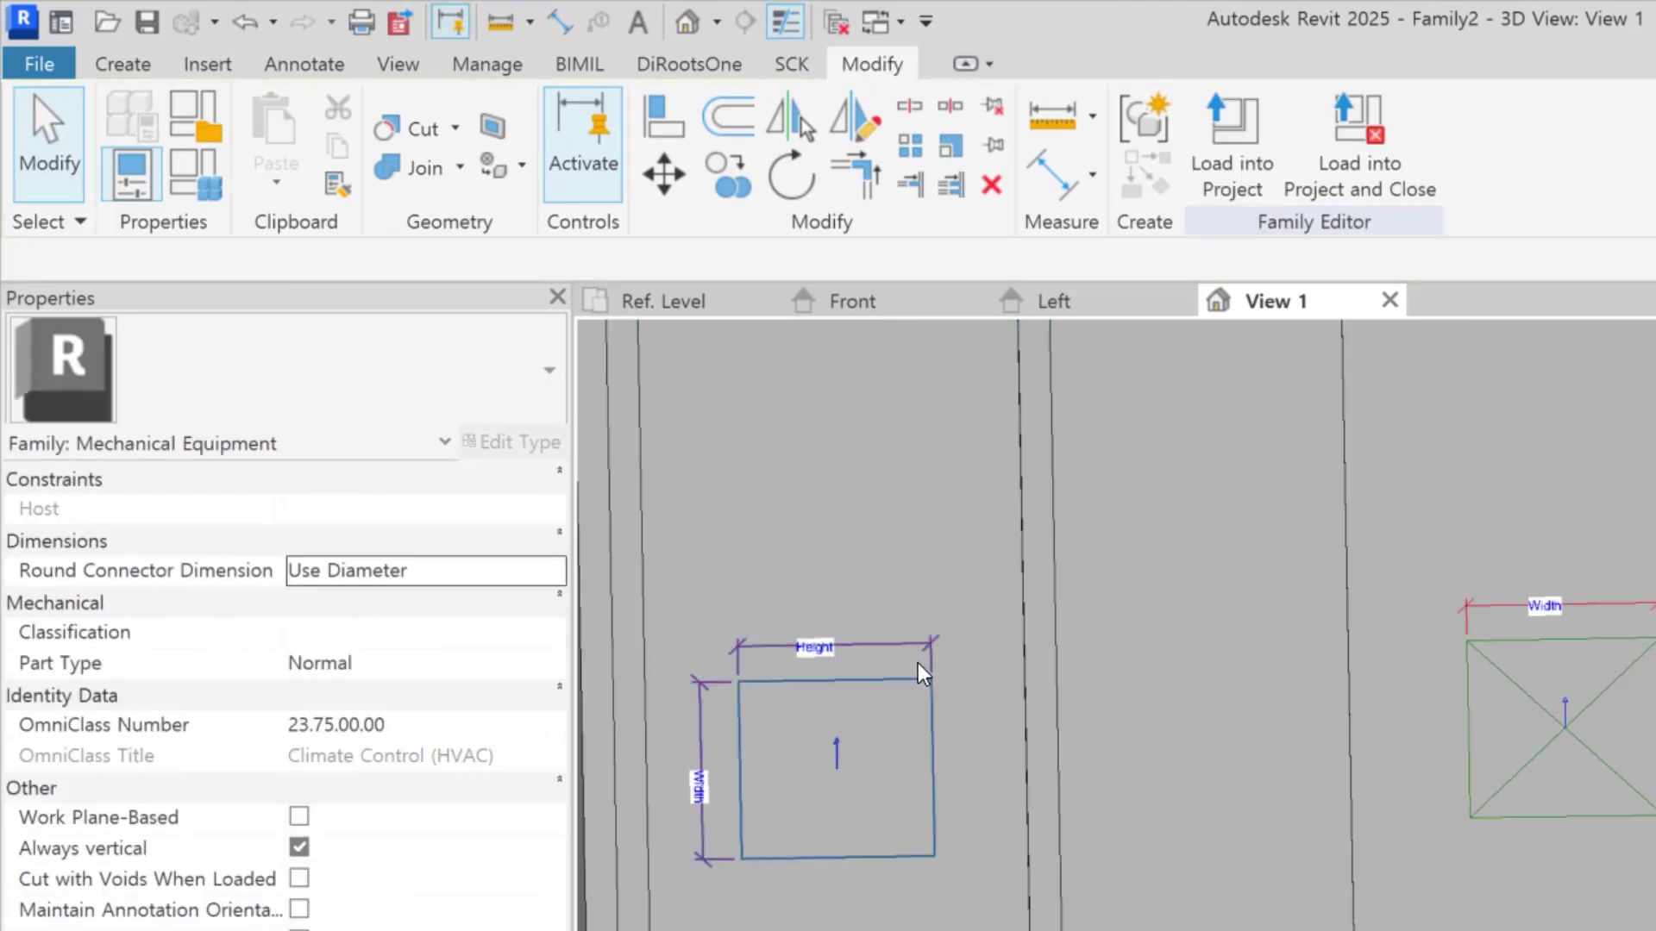
left_click(806, 682)
left_click(1544, 643)
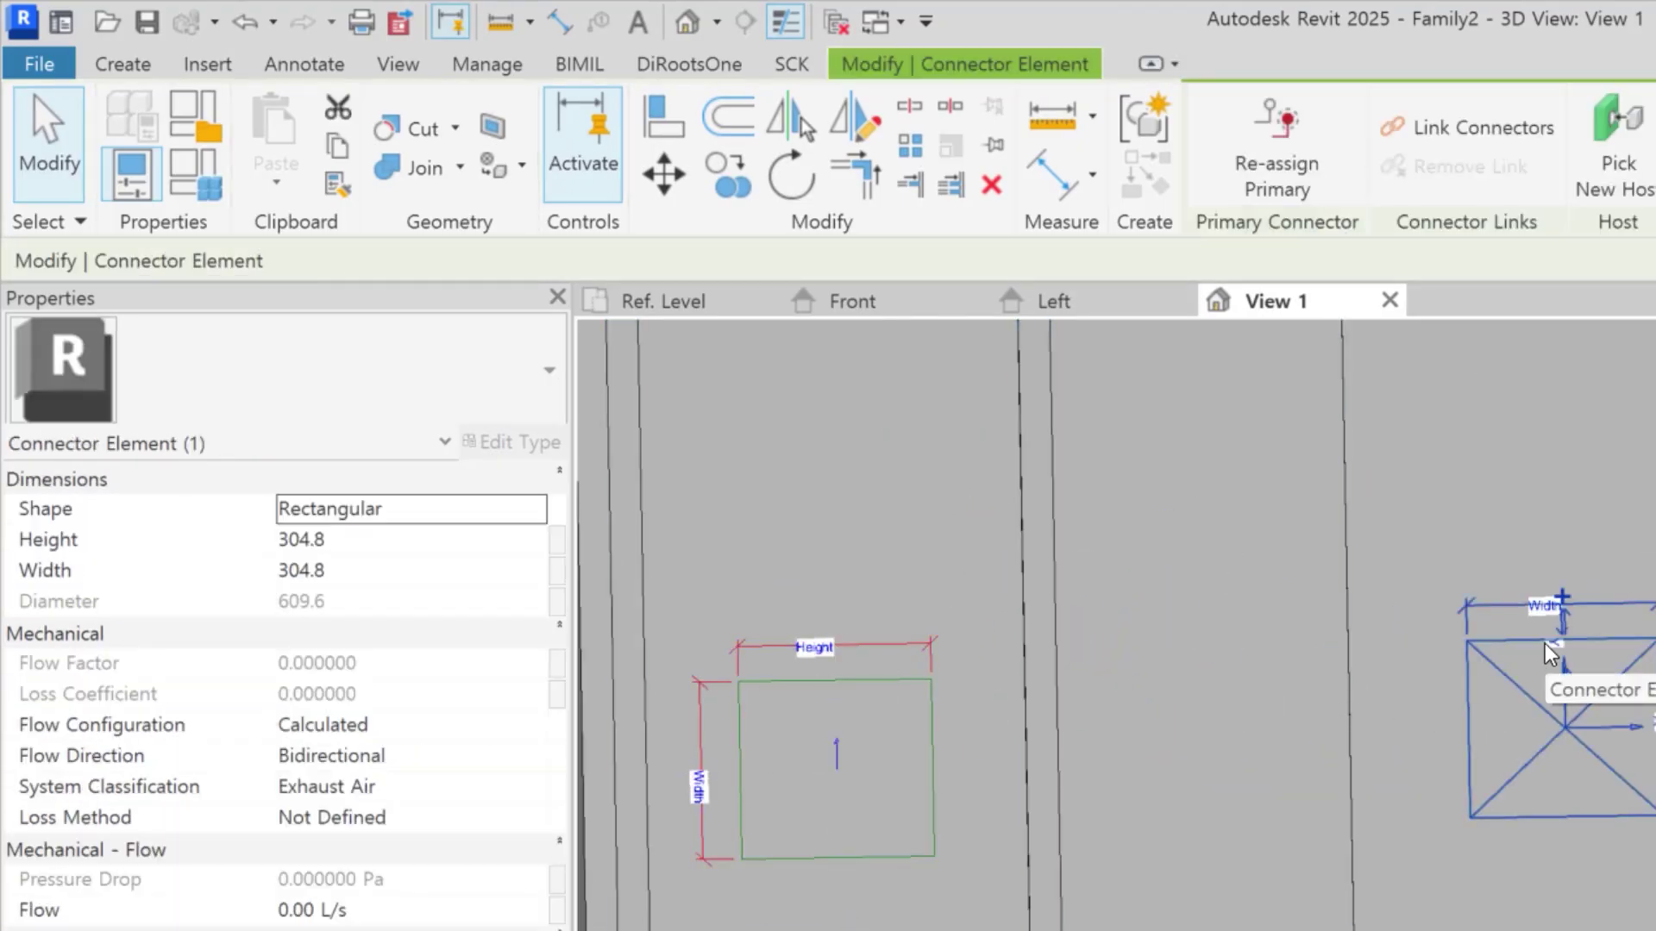
key("Escape")
scroll(772, 613, "up", 2)
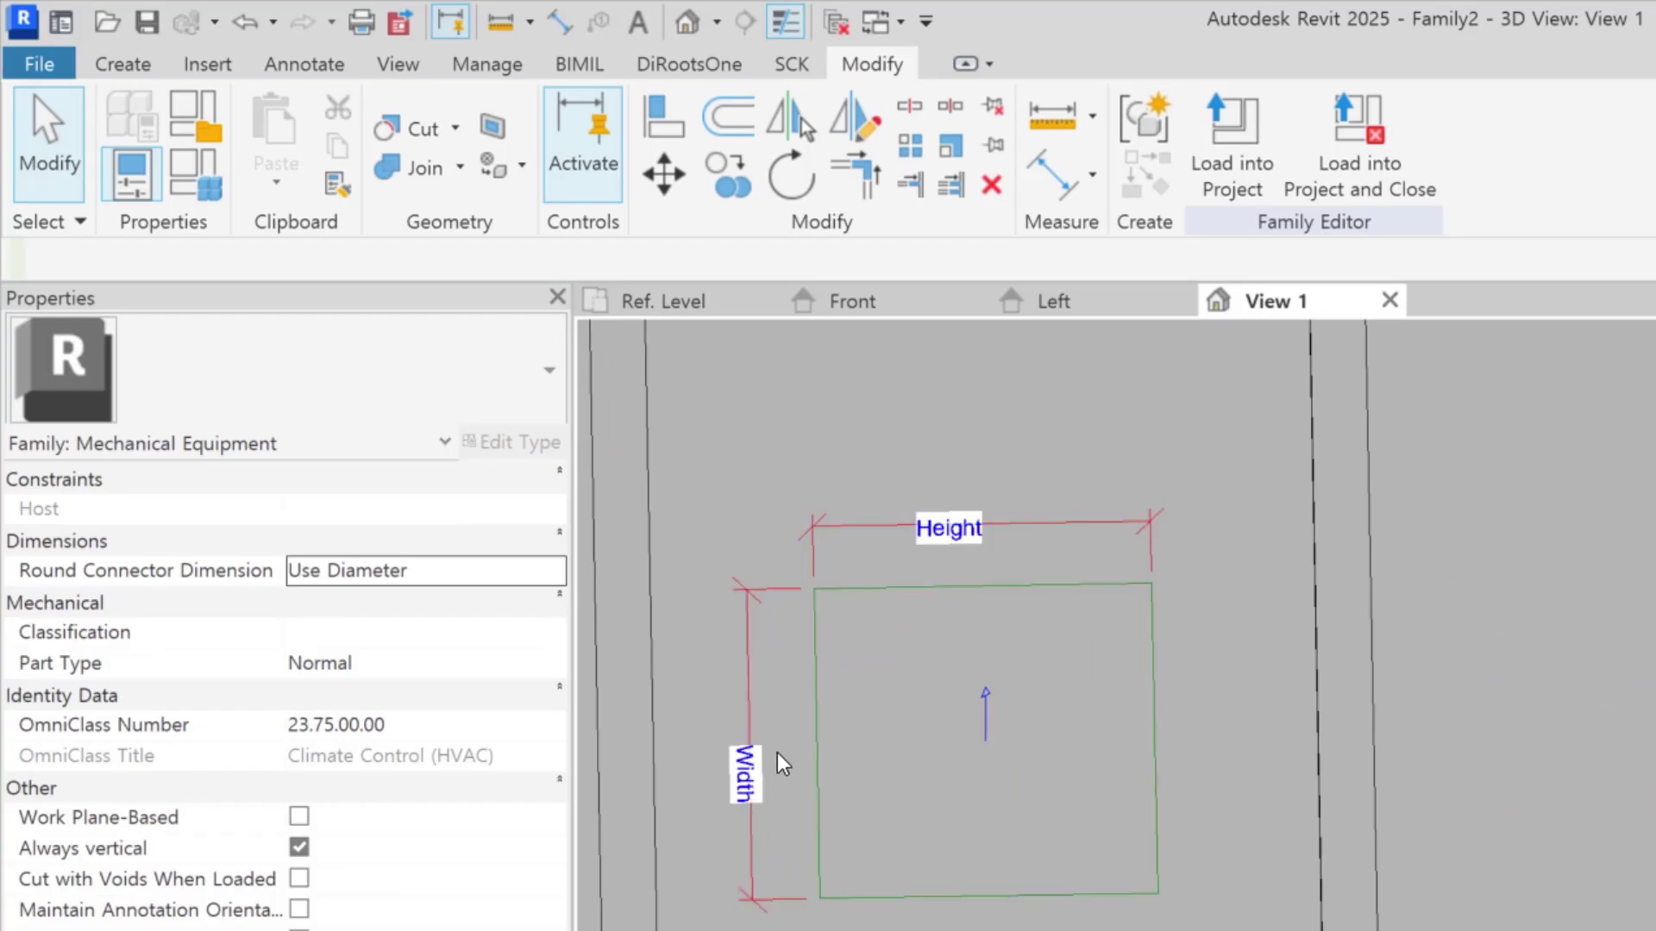
scroll(905, 582, "down", 3)
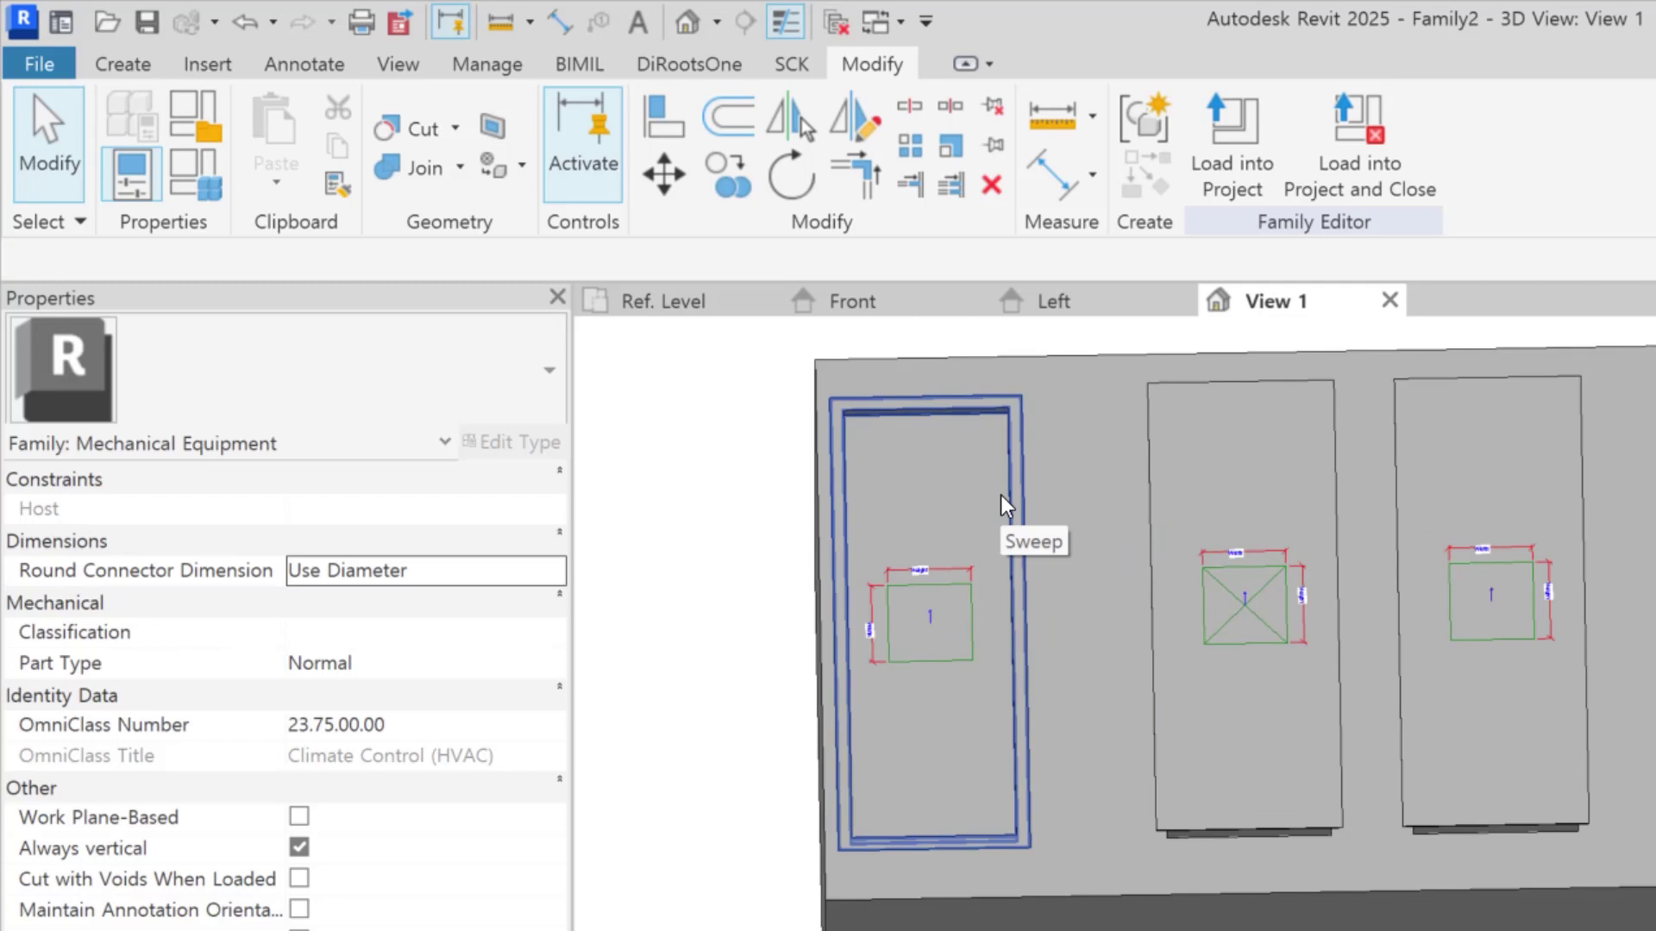
Examine the damper box top extrusion and the flange sweeps at both ends of the unit, then clear the selection
left_click(1339, 466)
left_click(1400, 465)
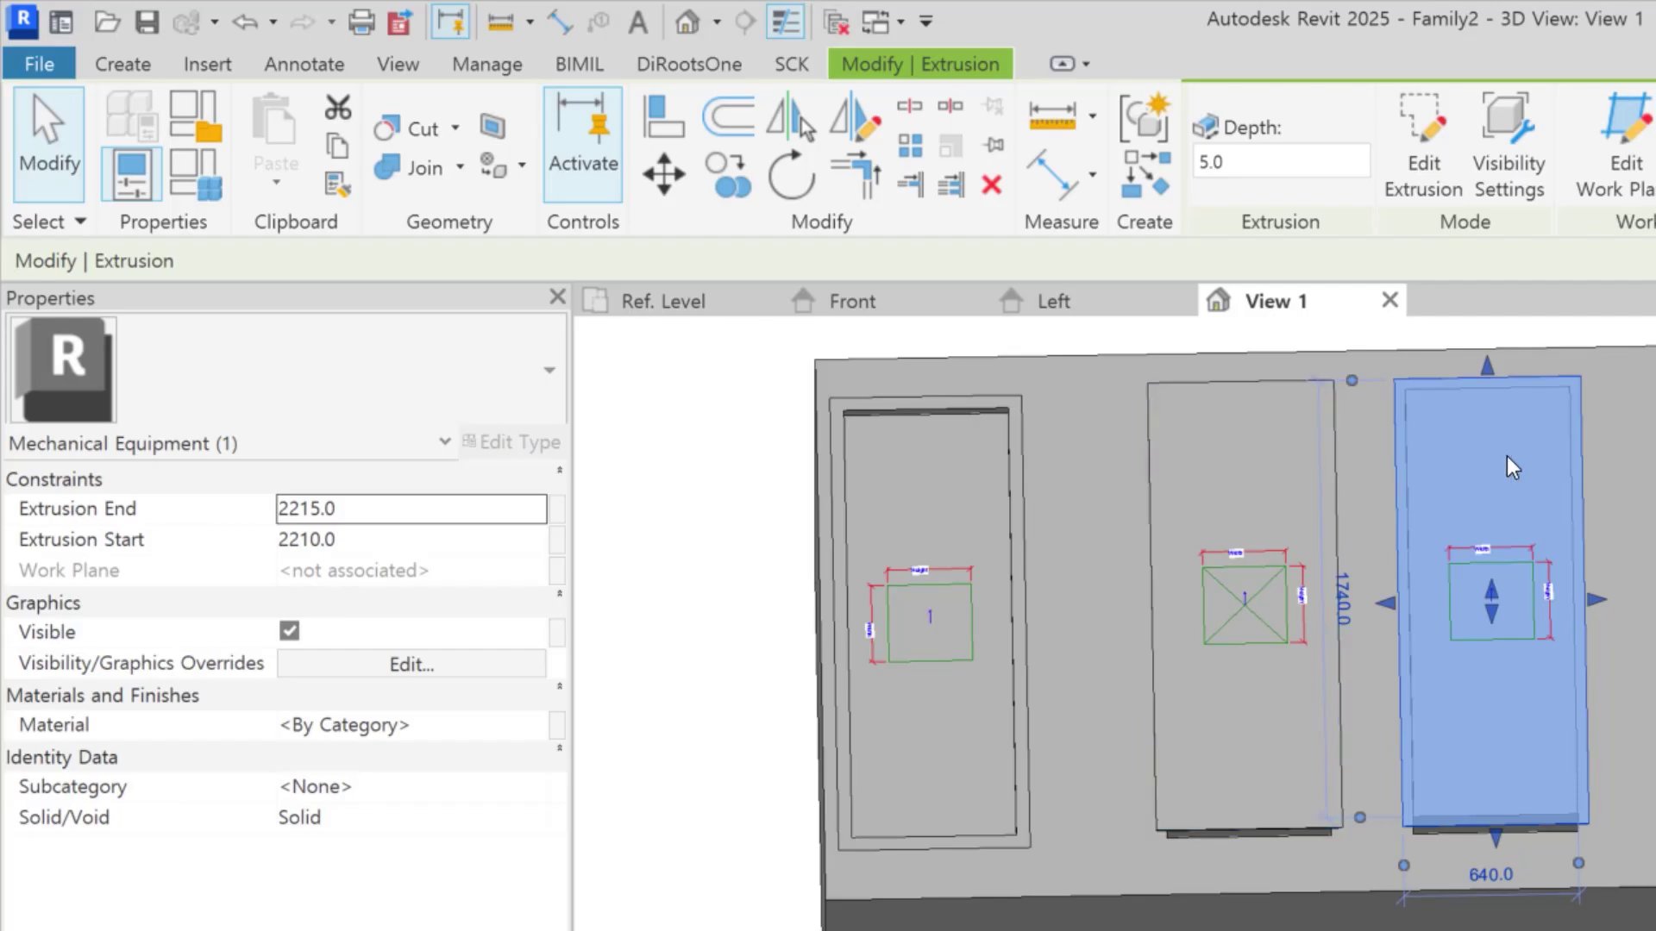
left_click(1026, 500)
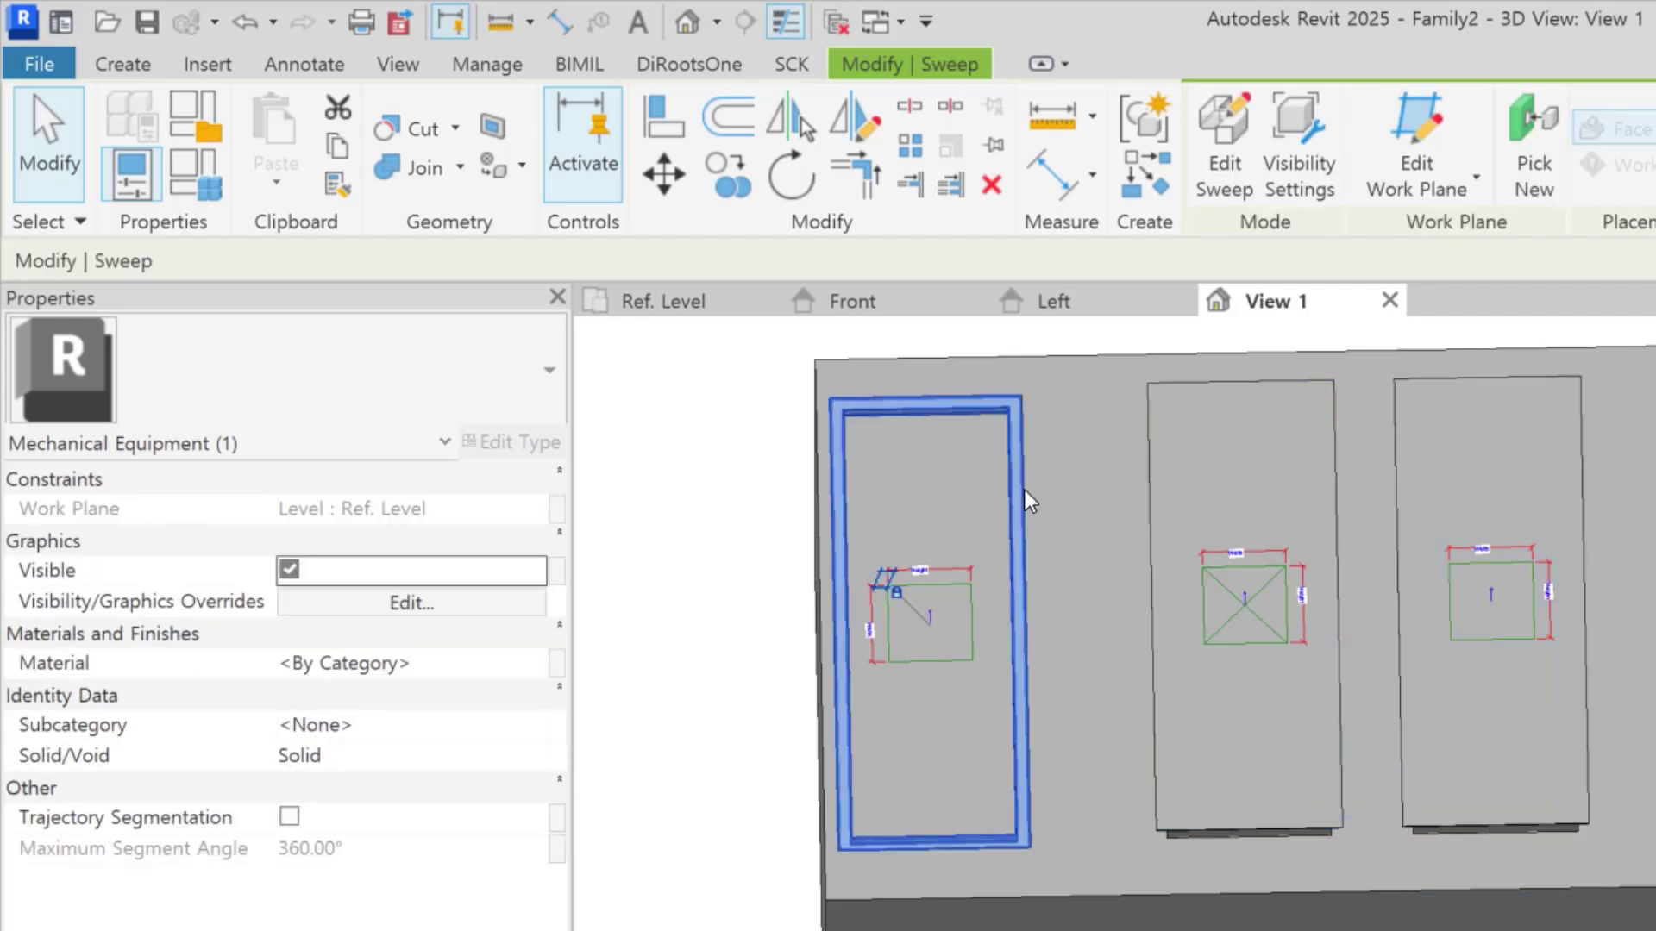
scroll(1001, 487, "down", 3)
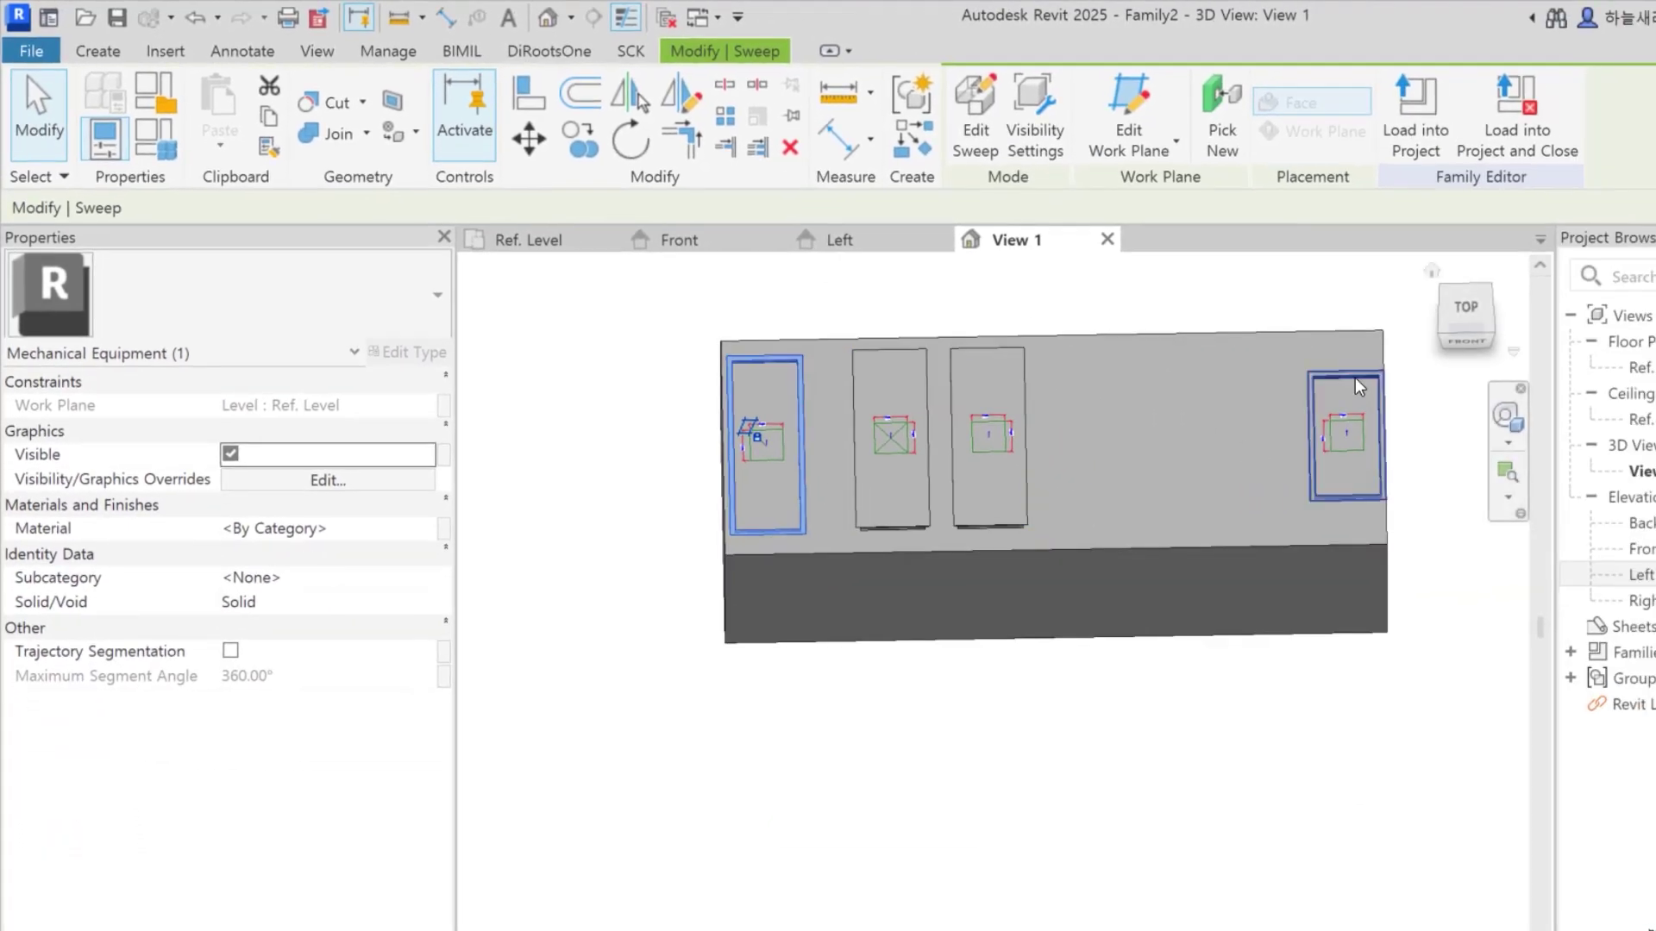
left_click(1360, 397, "ctrl")
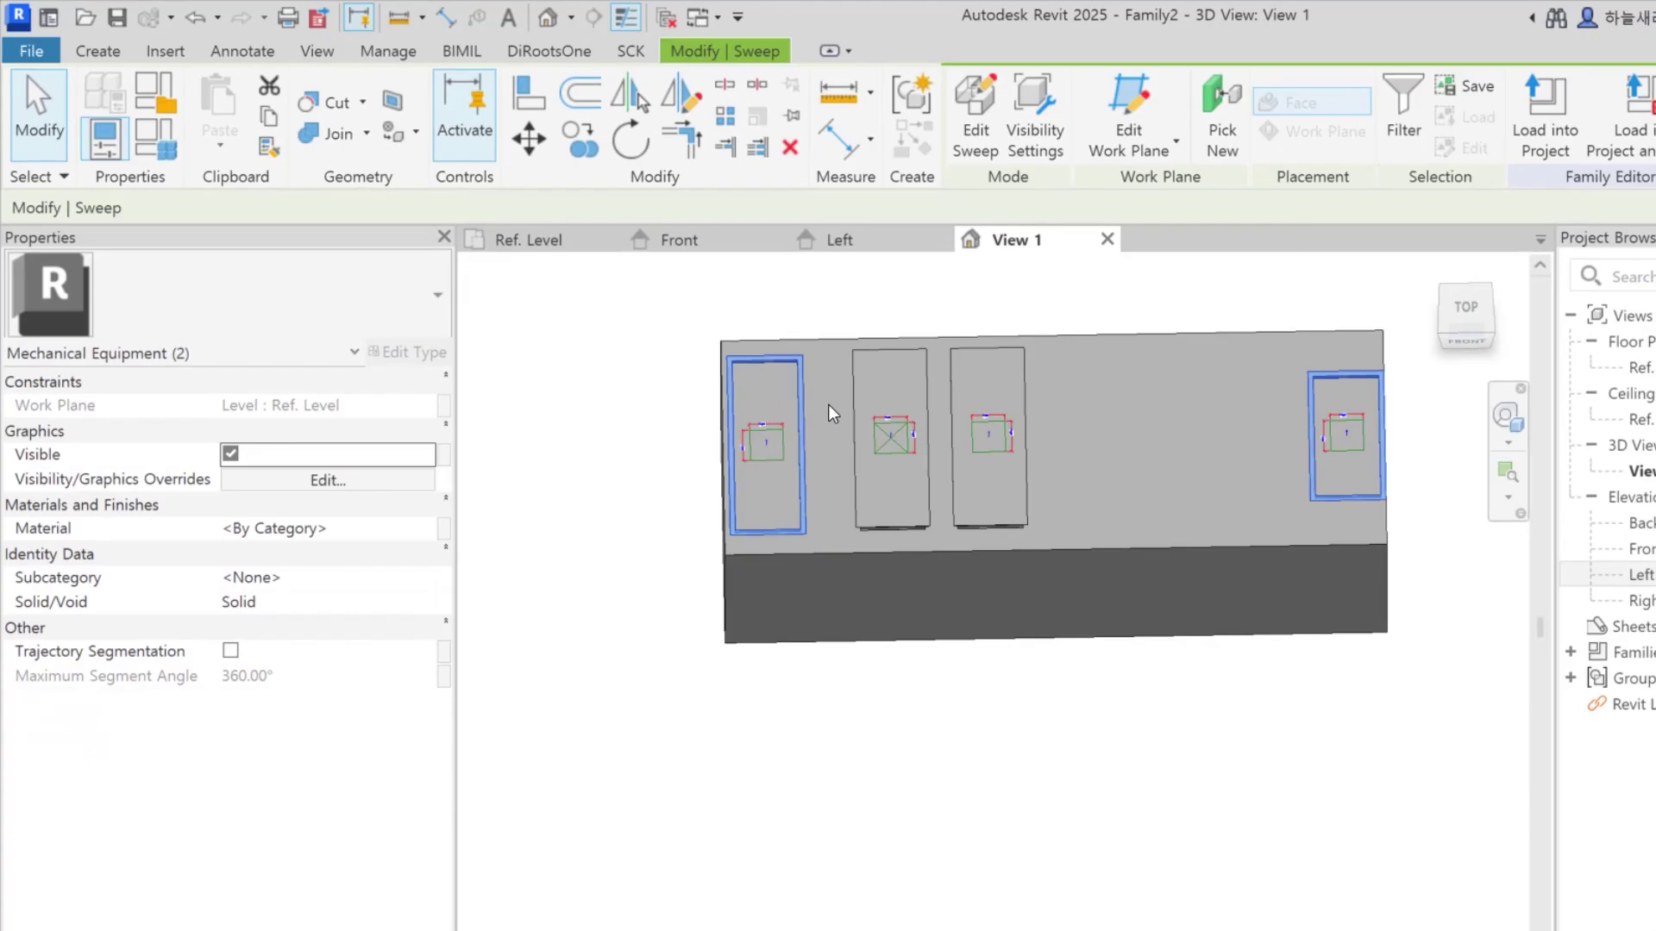
scroll(746, 418, "up", 5)
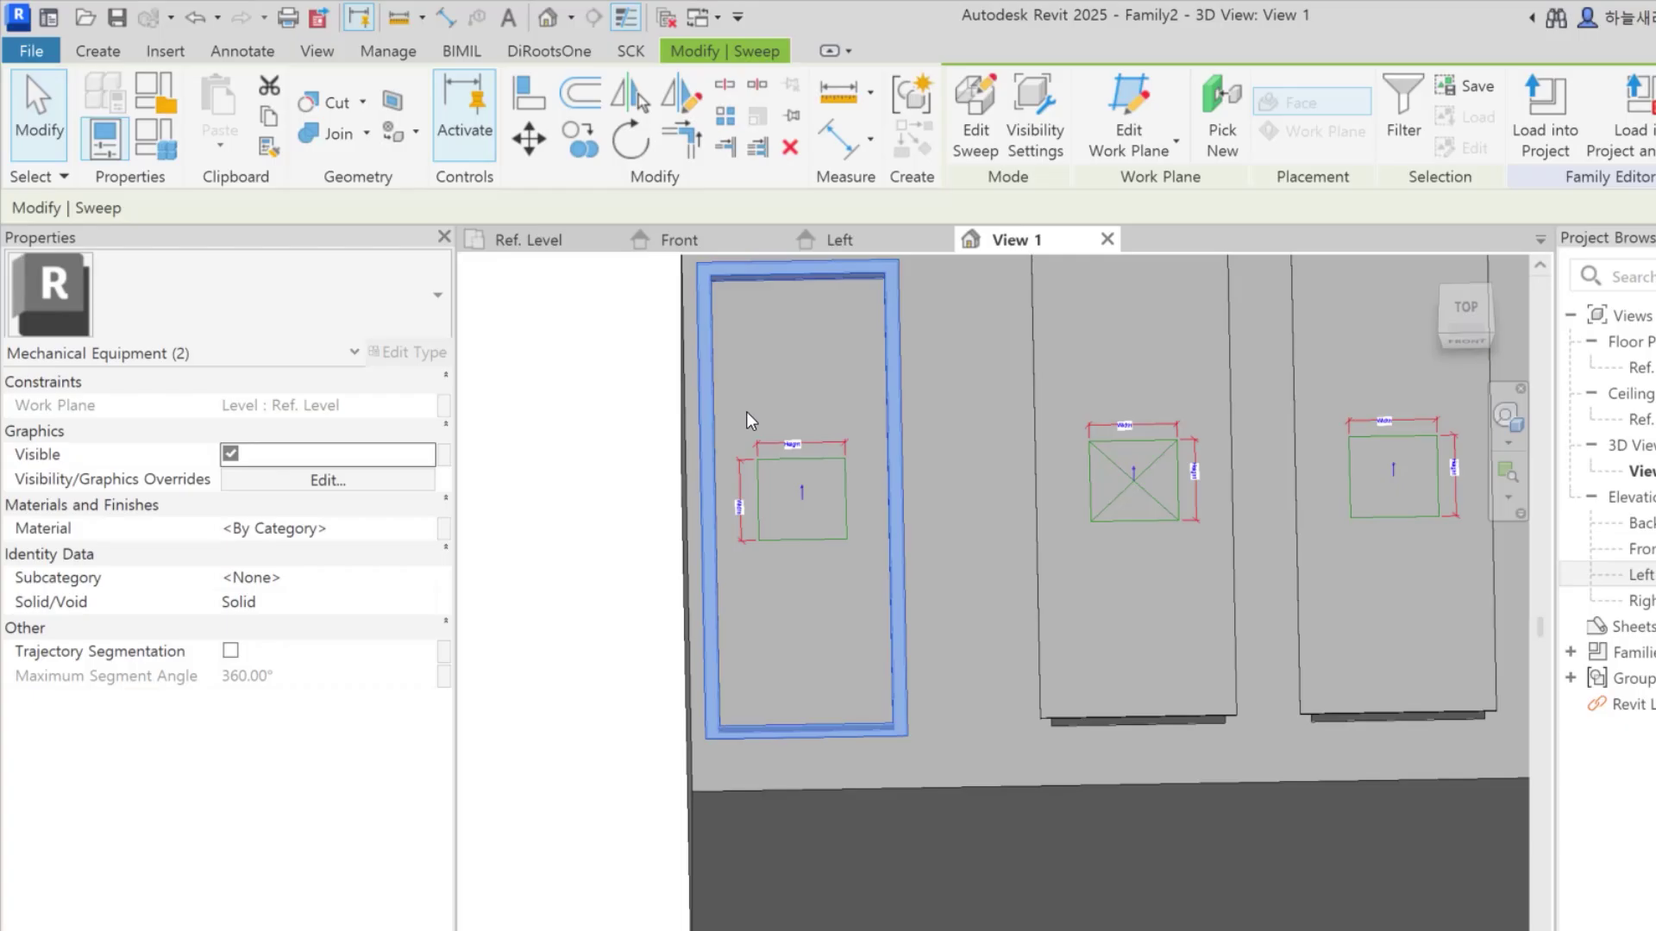
key("Escape")
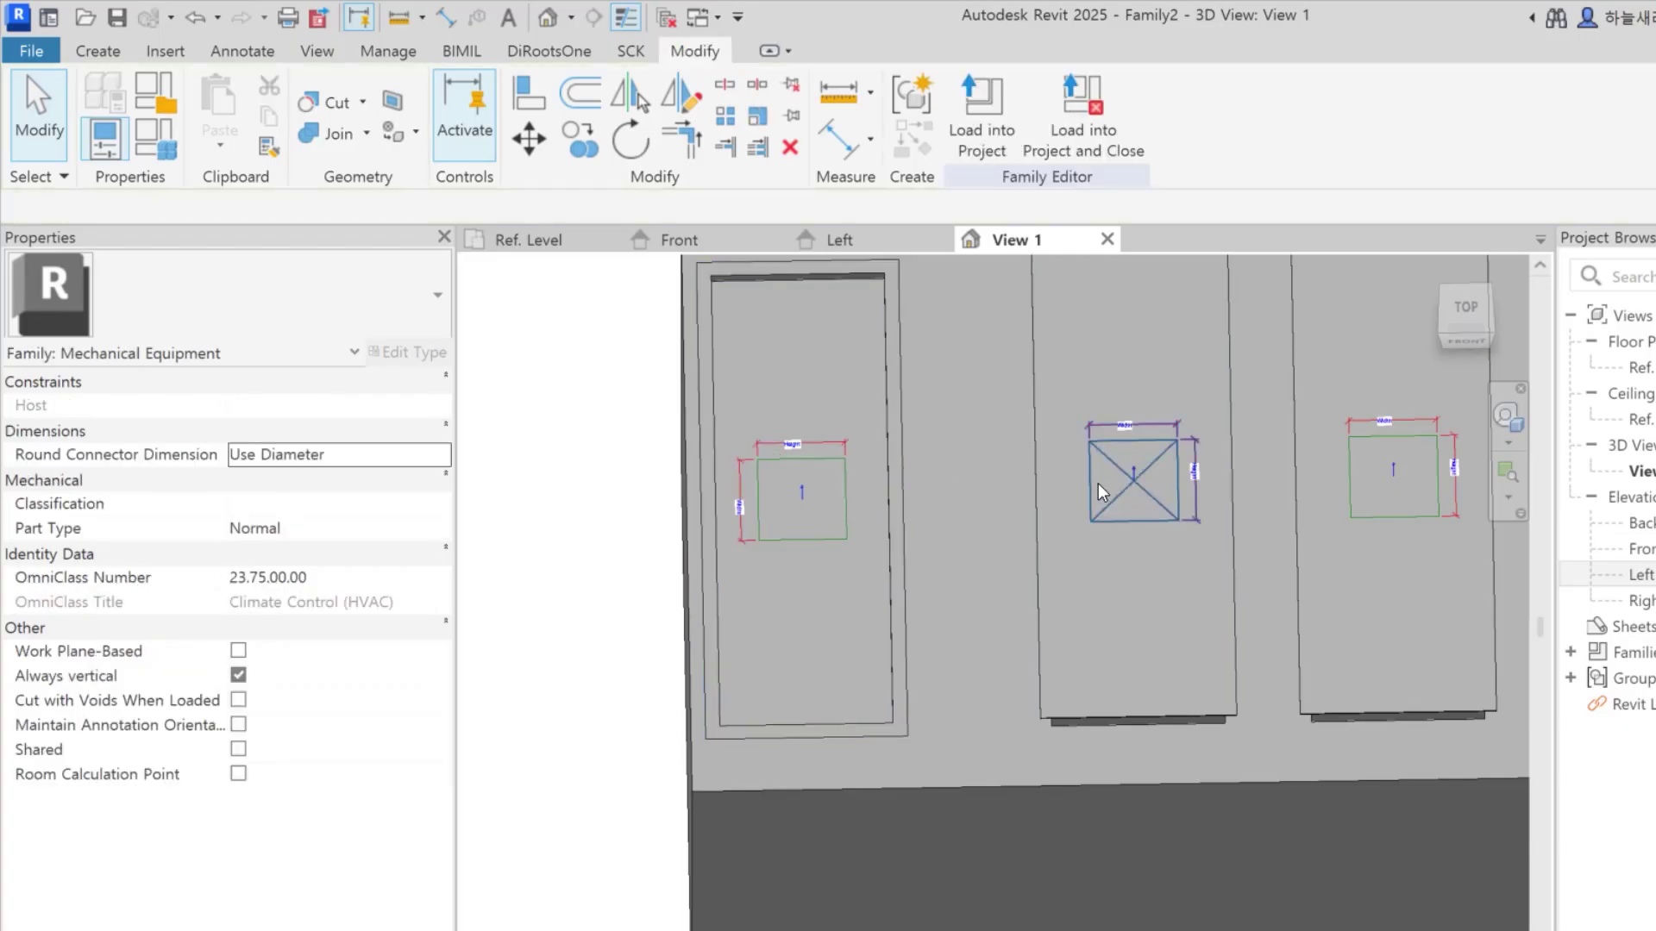
Set the height of both damper box connectors and the adjacent flange connector to 1700 mm together
scroll(1057, 498, "up", 1)
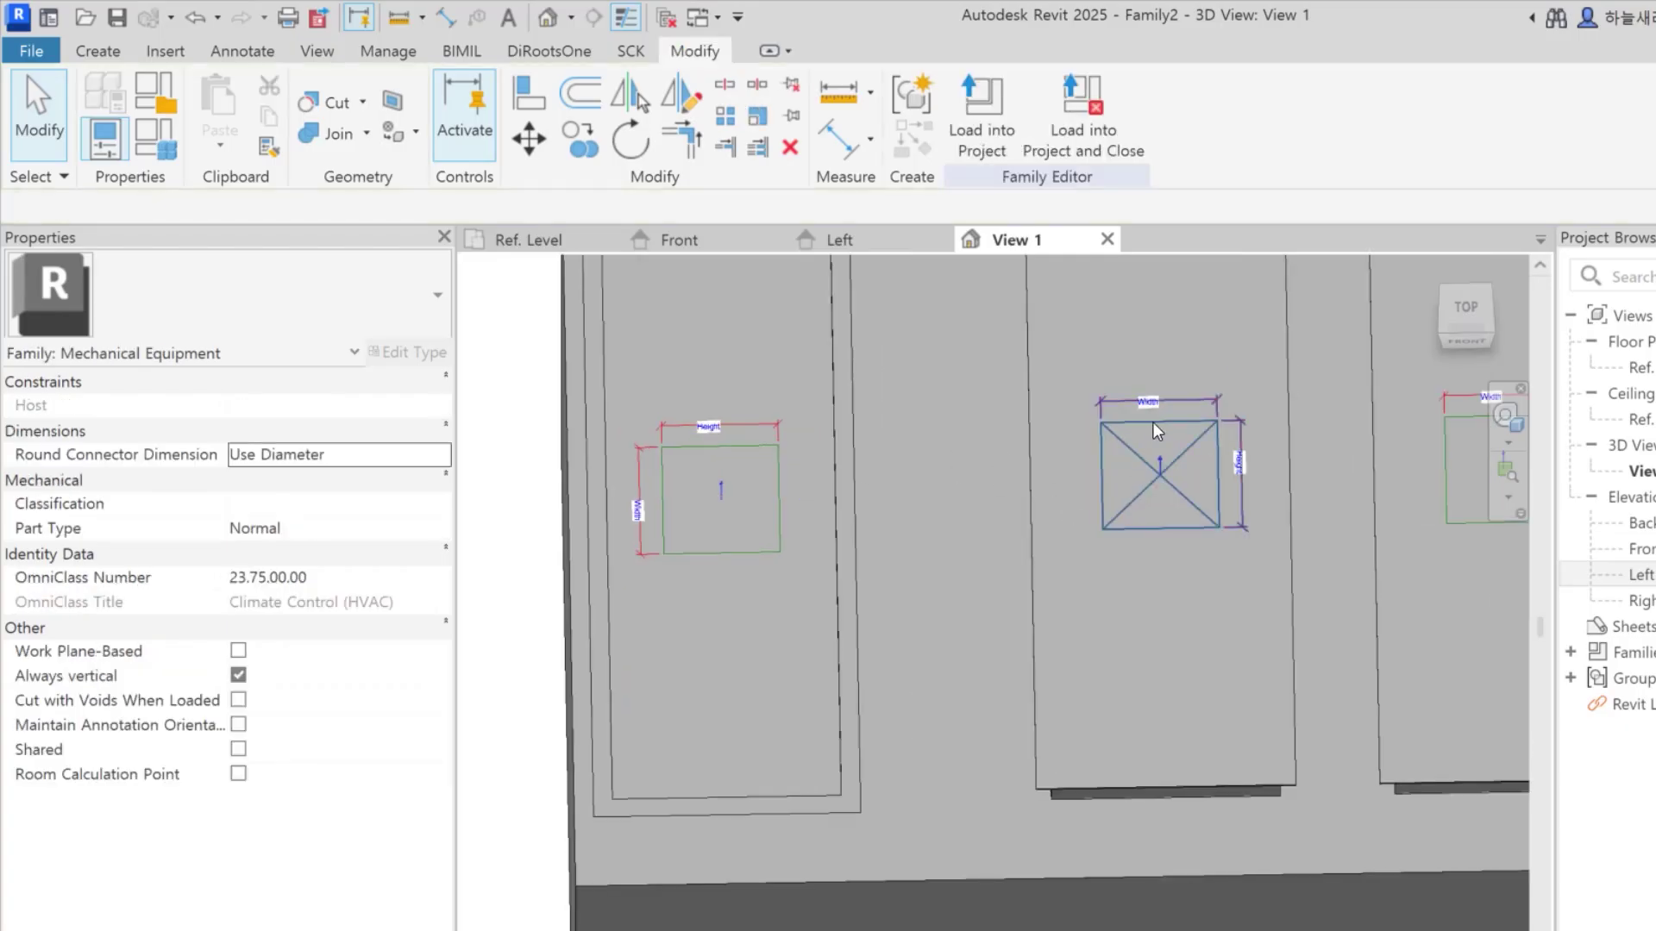
left_click(1156, 431)
middle_click_drag(1457, 416, 1285, 479)
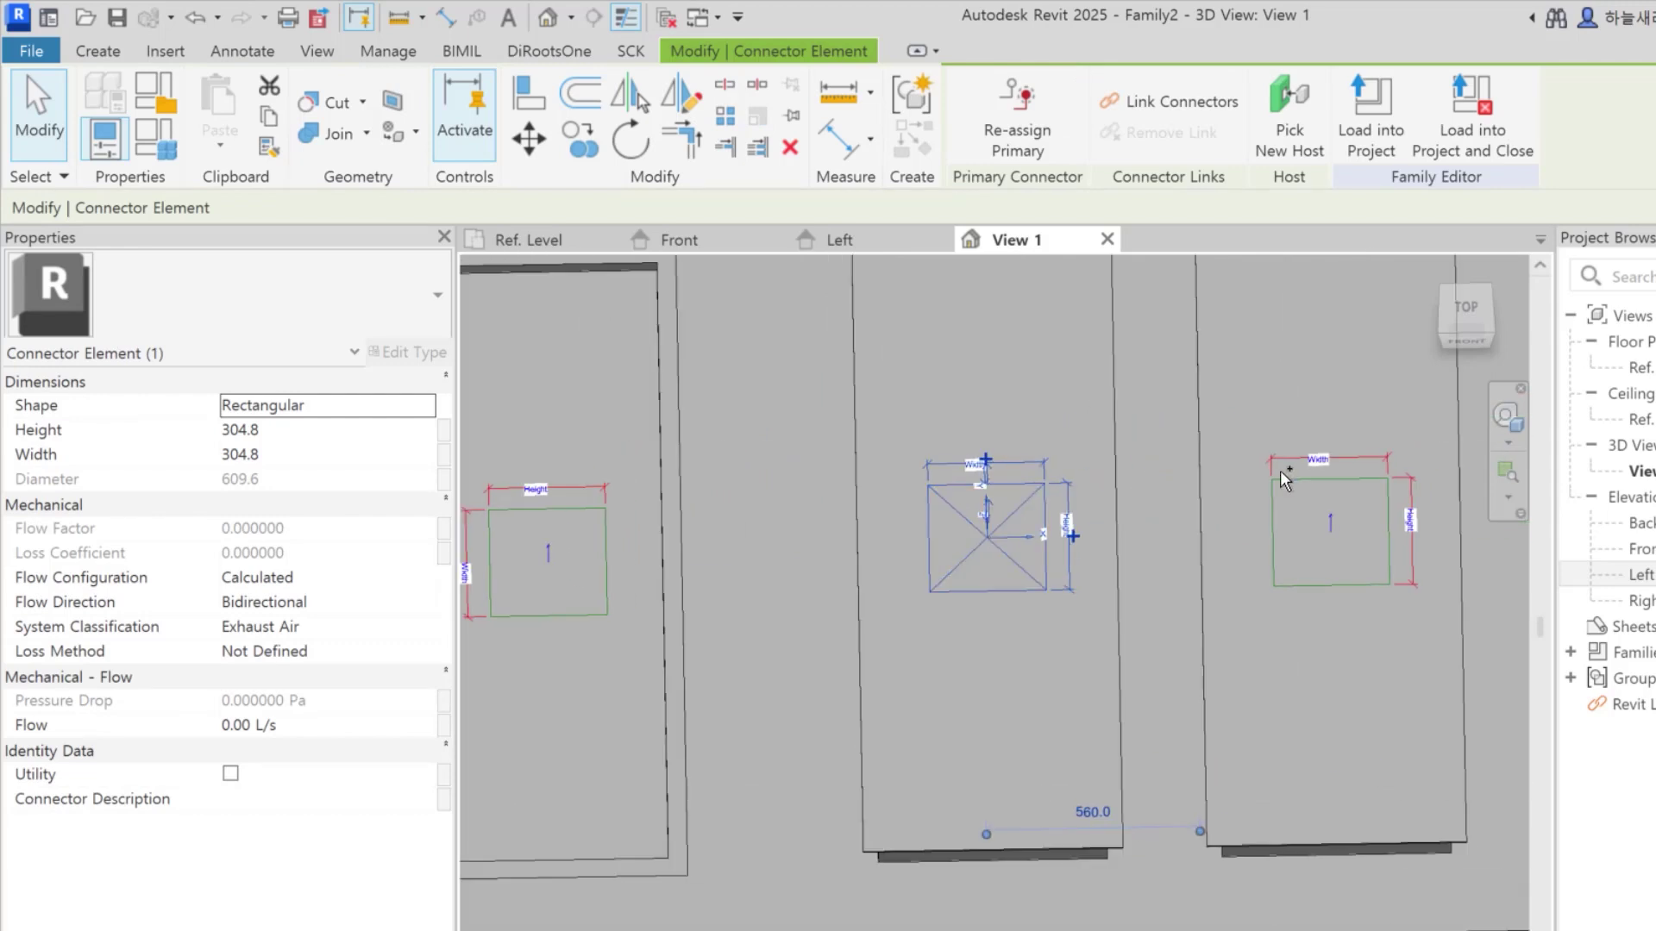
left_click(1285, 479, "ctrl")
left_click(258, 429)
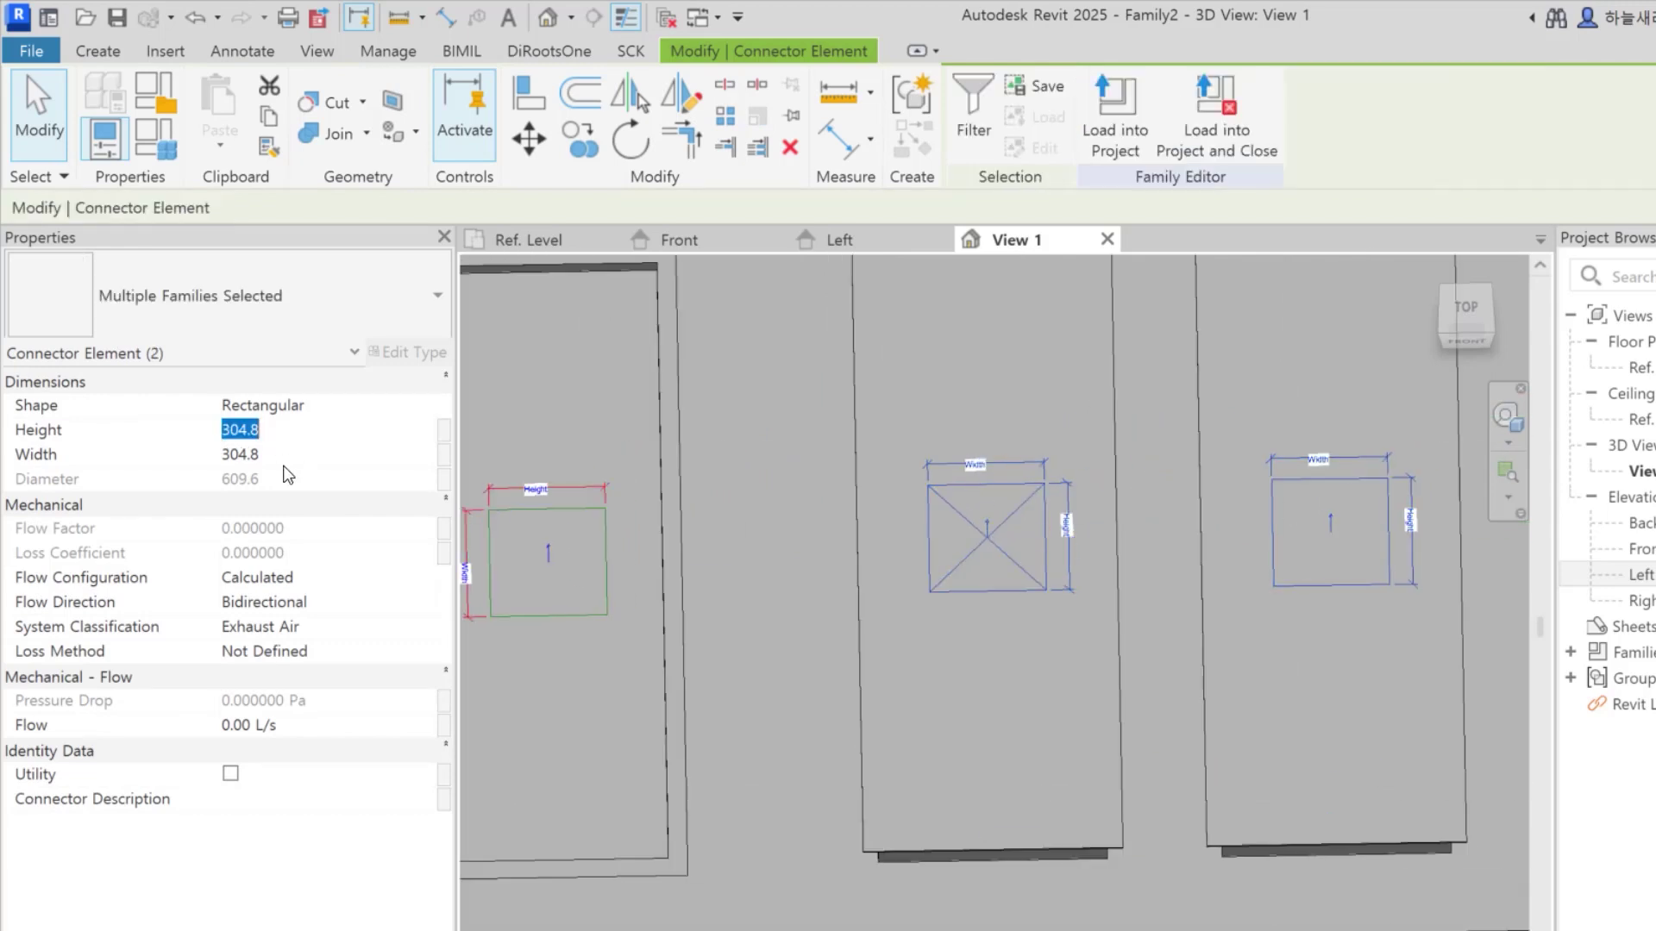
left_click(592, 510, "ctrl")
scroll(526, 507, "up", 1)
scroll(527, 506, "down", 3)
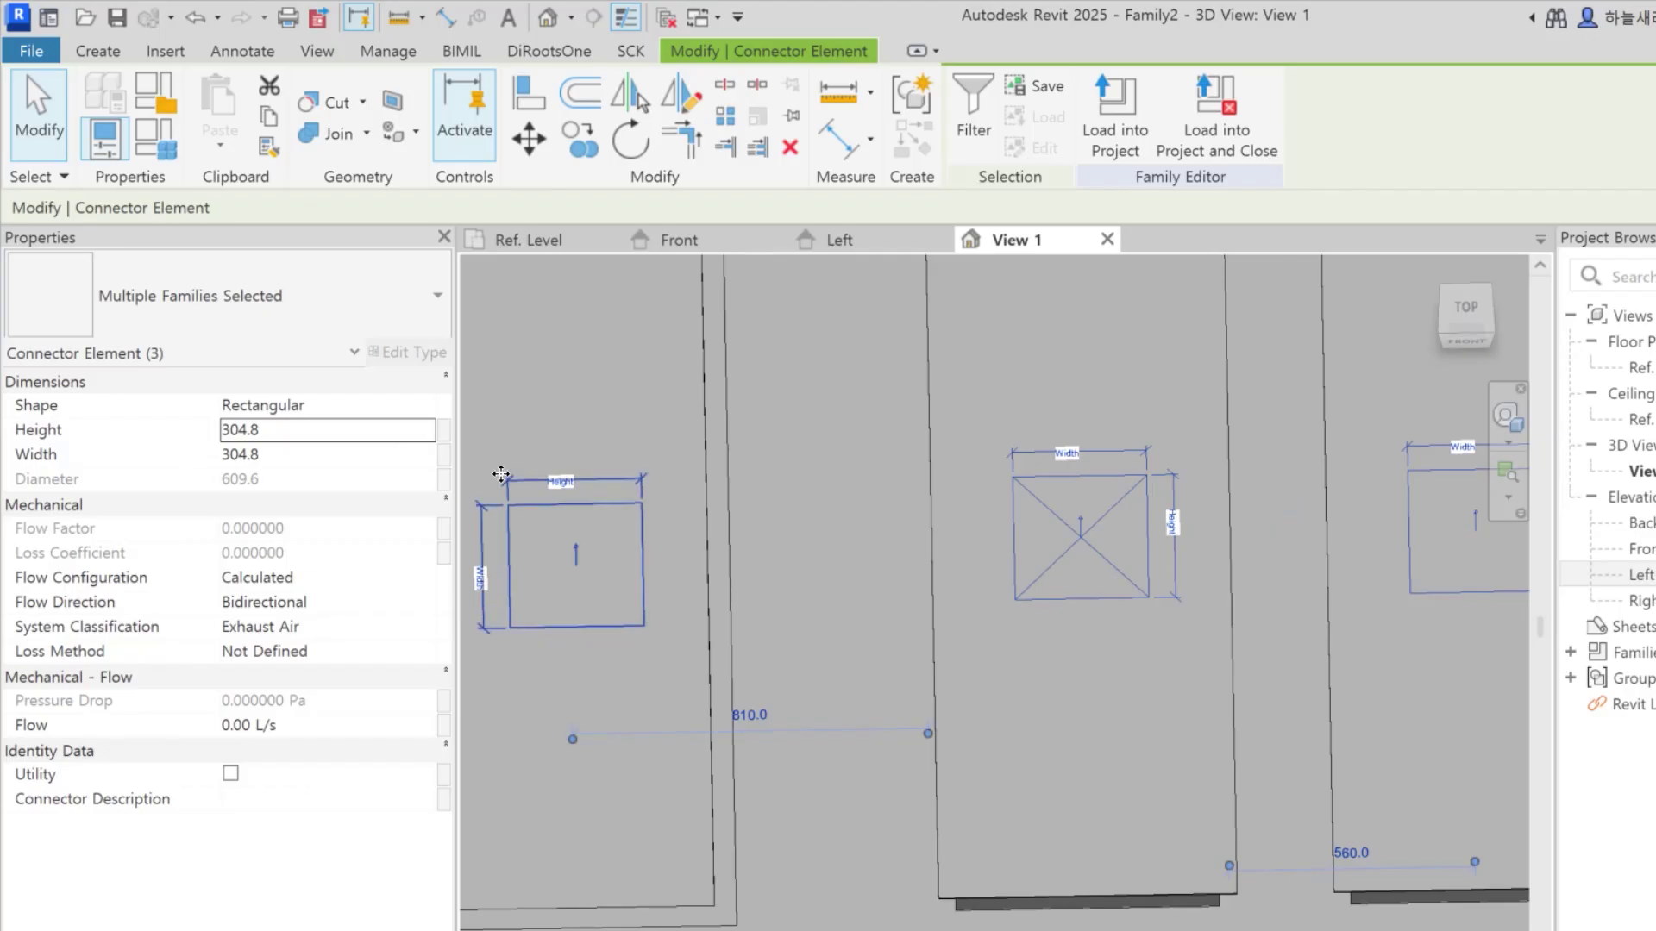
left_click(318, 436)
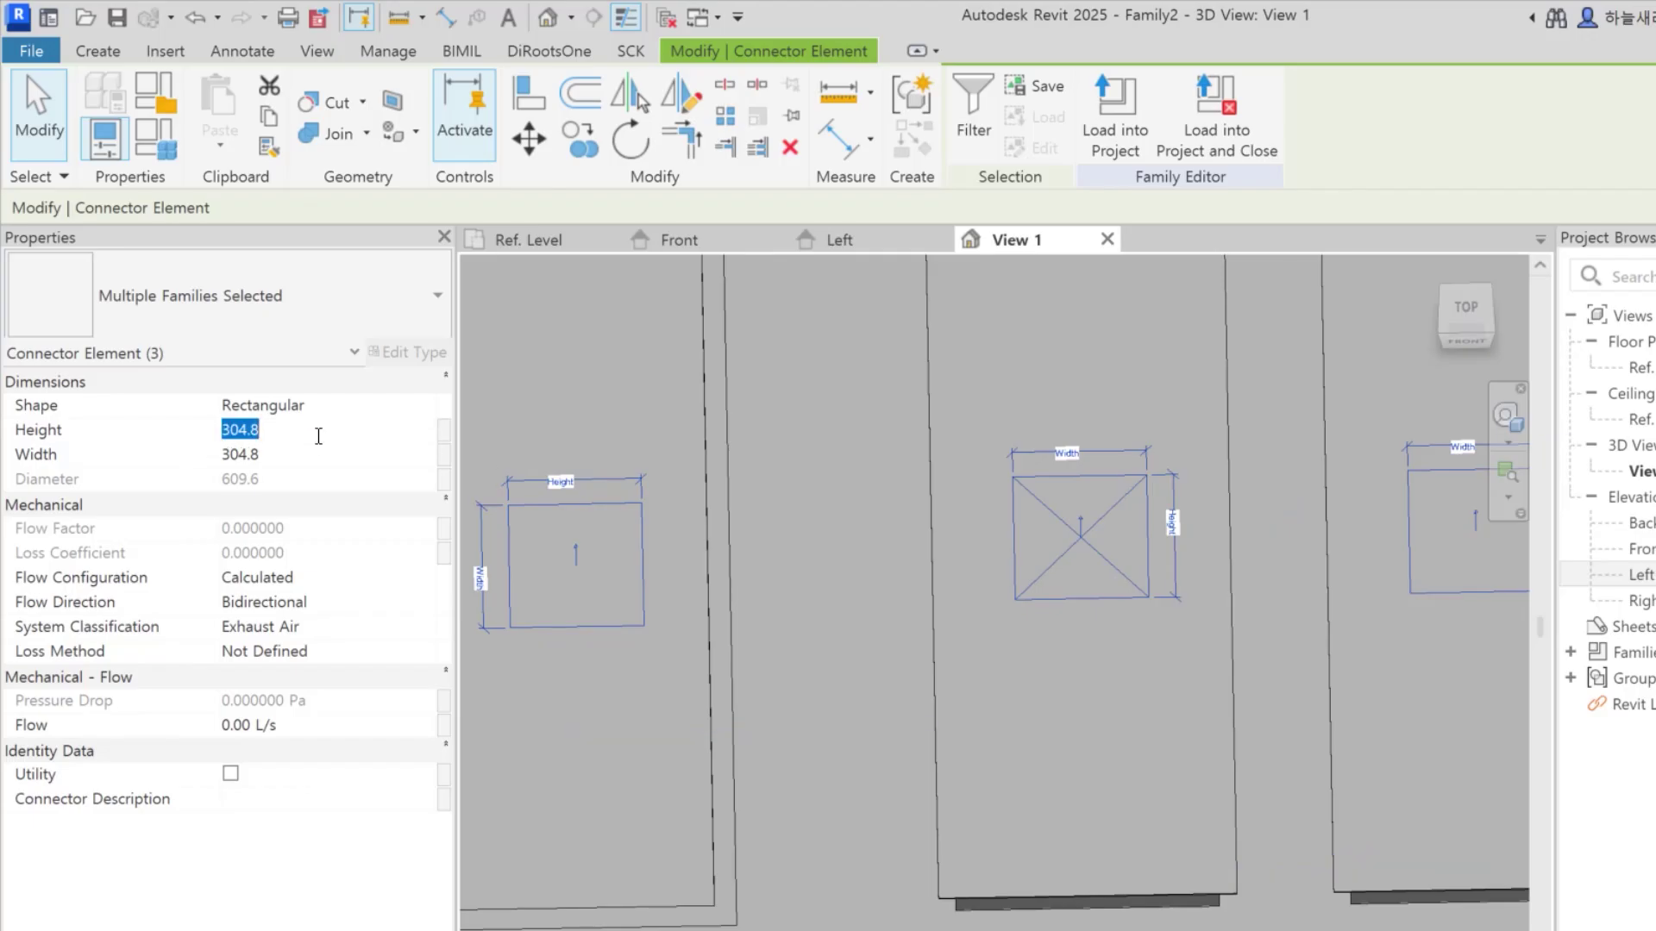
scroll(1026, 490, "up", 2)
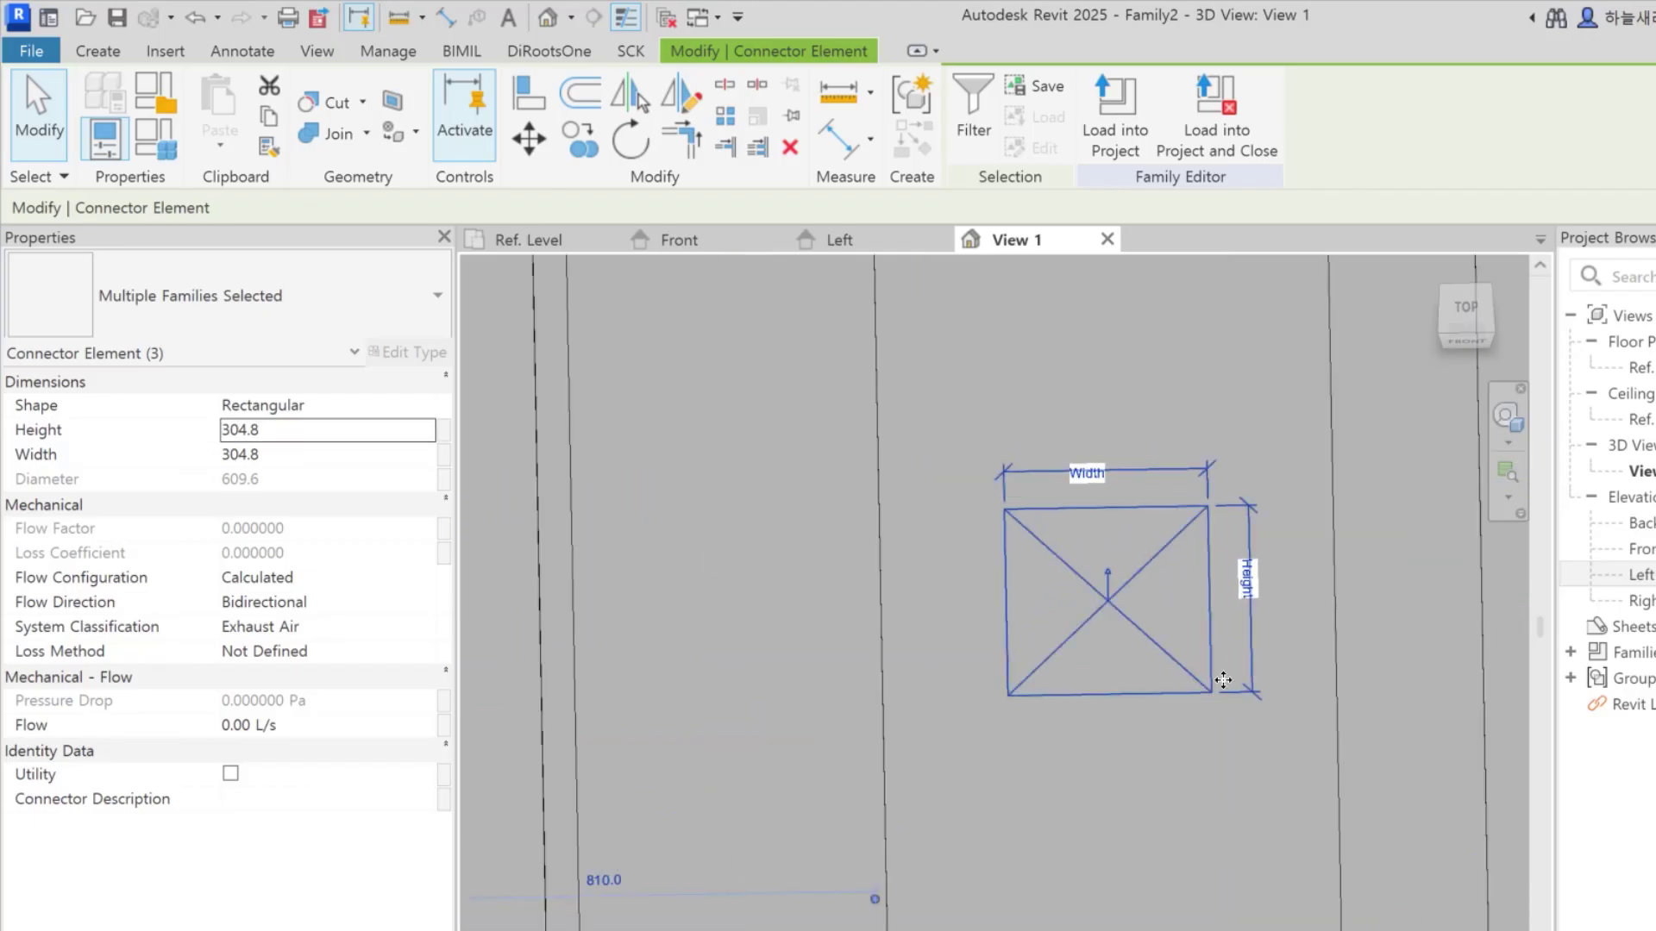
left_click(328, 427)
type("1700")
key("Return")
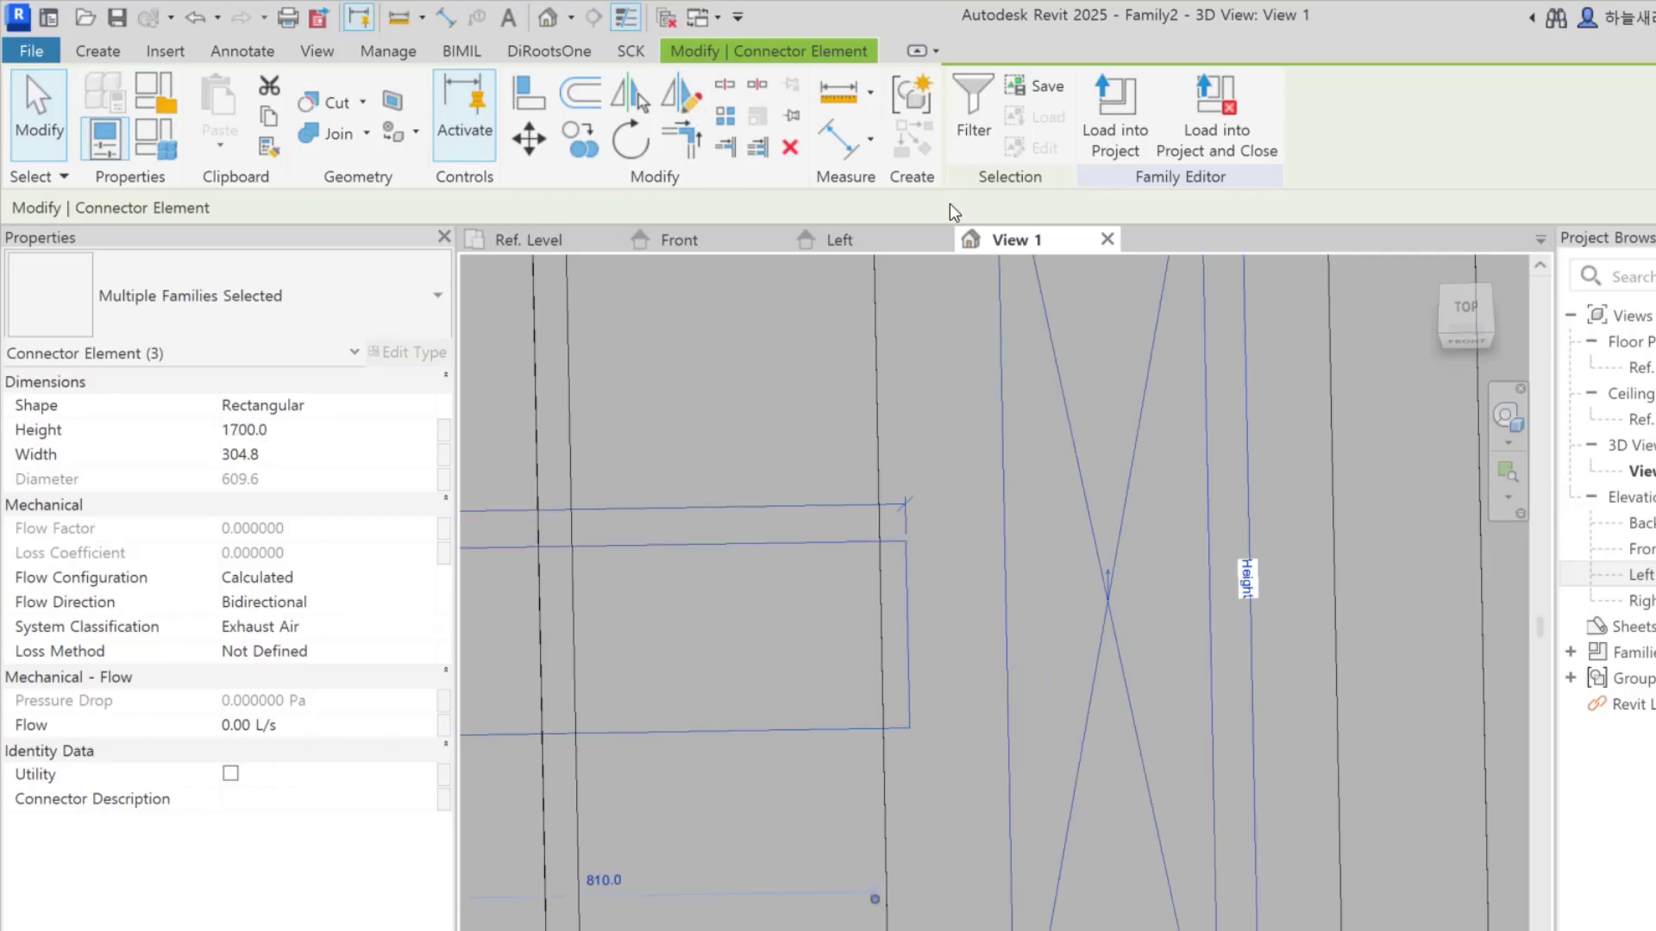
Try to rotate the connector of the flange beside the damper boxes in the 3D view
scroll(951, 492, "down", 4)
left_click(1086, 593)
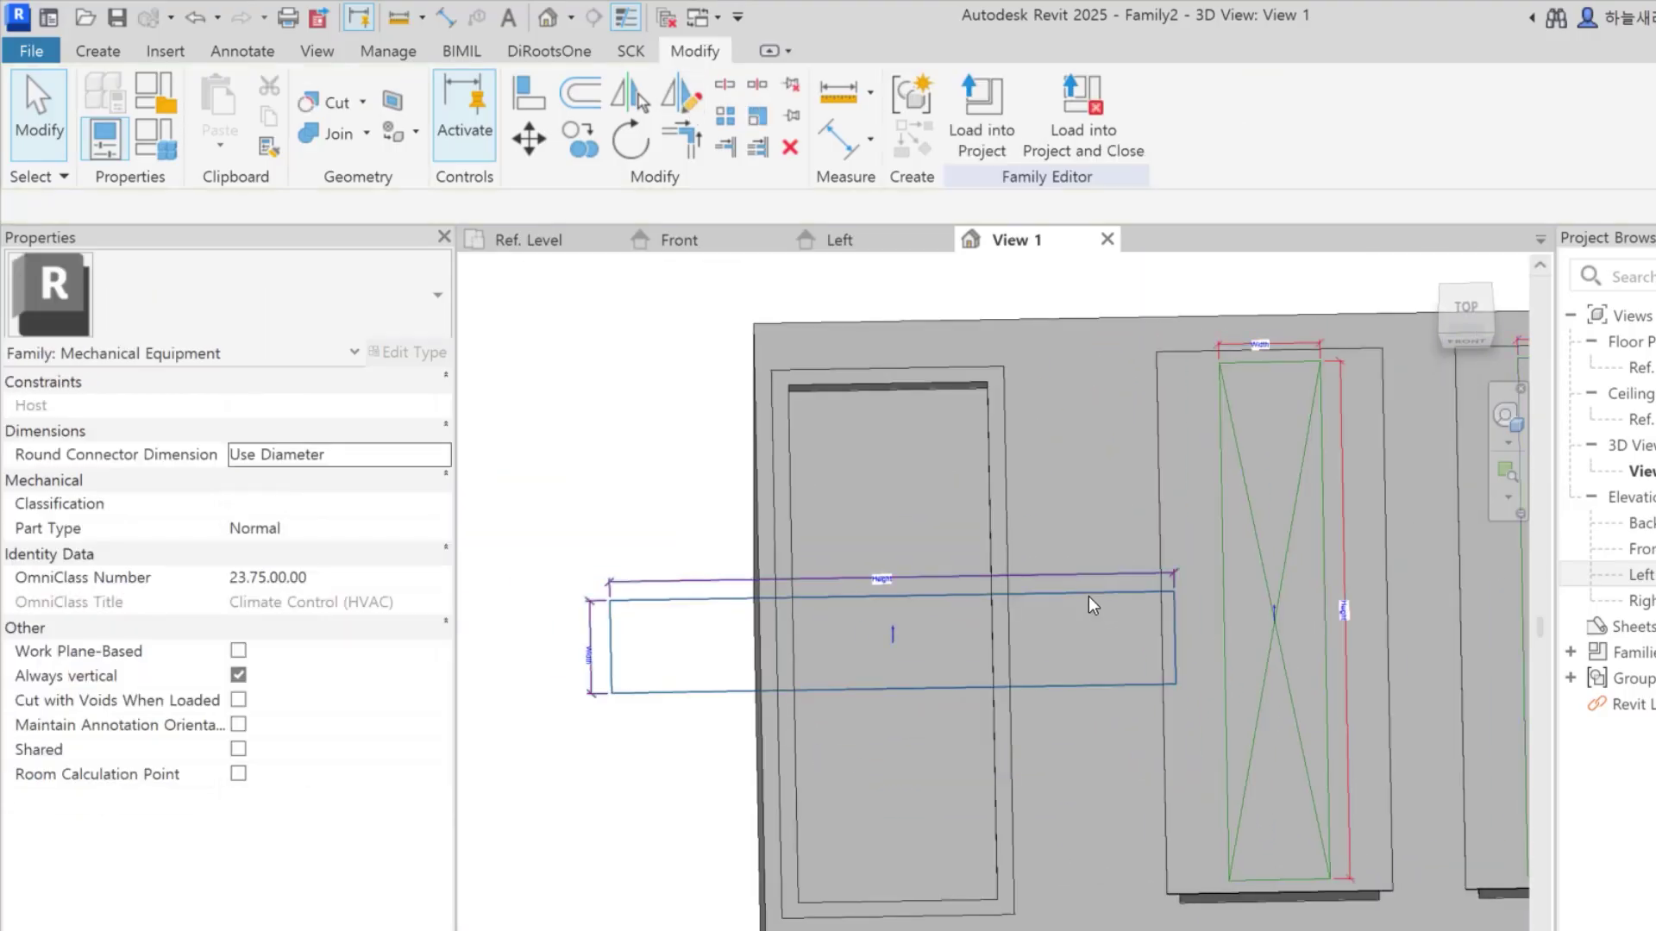
key("Escape")
left_click(1067, 597)
key("r")
key("o")
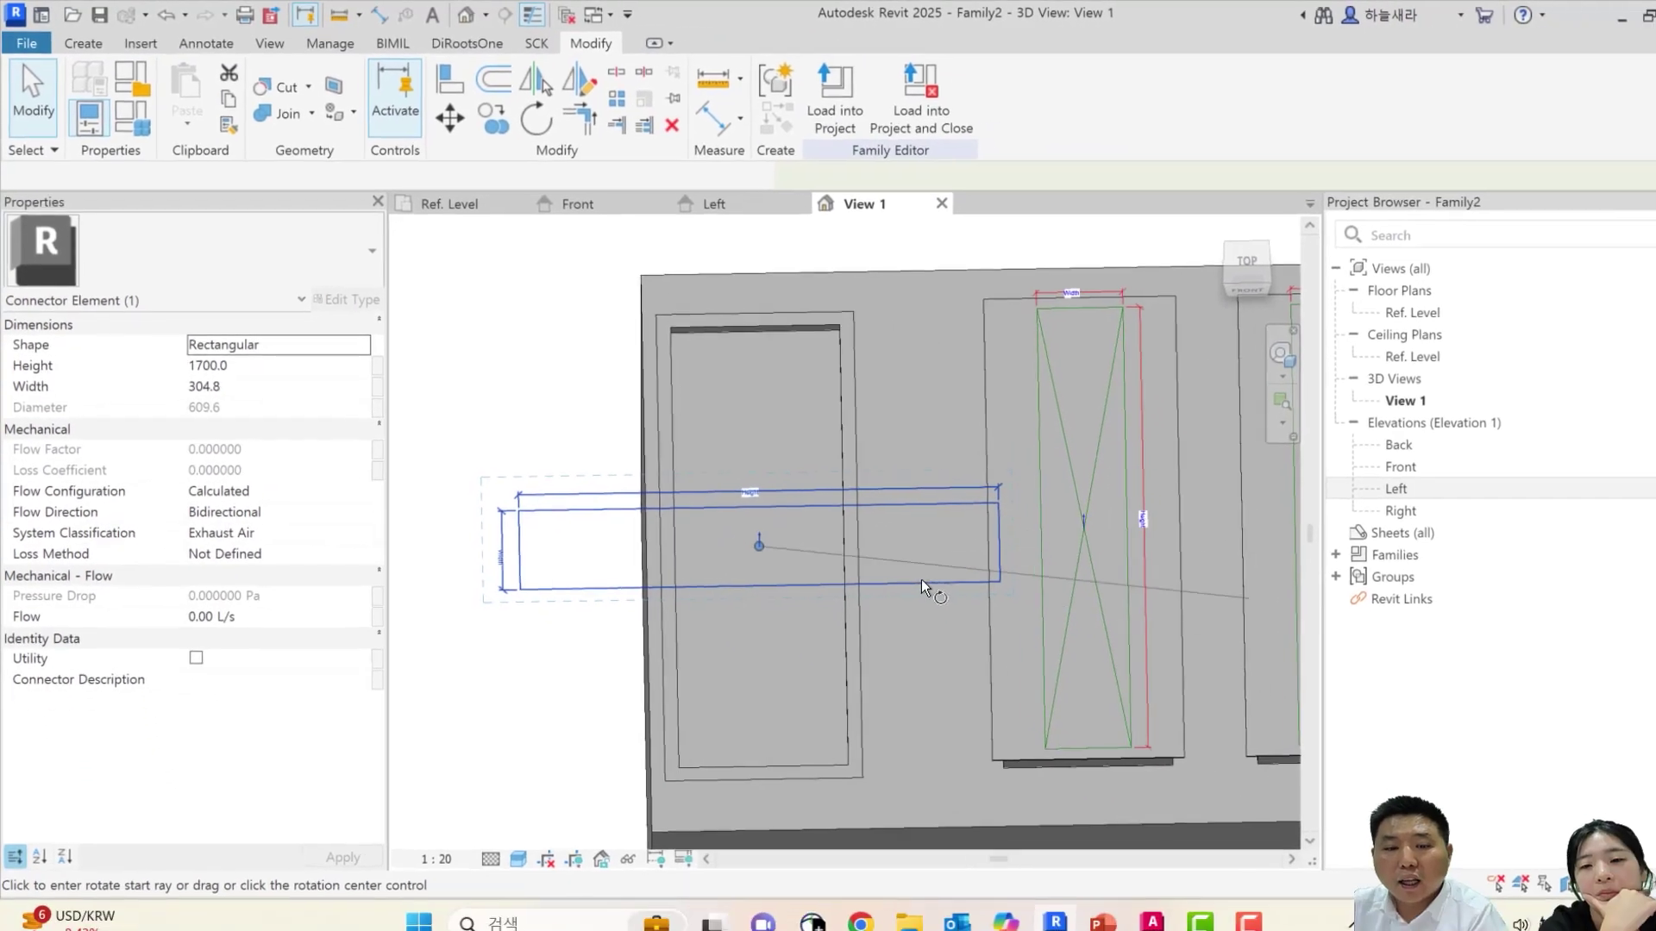
left_click(1069, 675)
left_click(1136, 571)
key("ctrl+z")
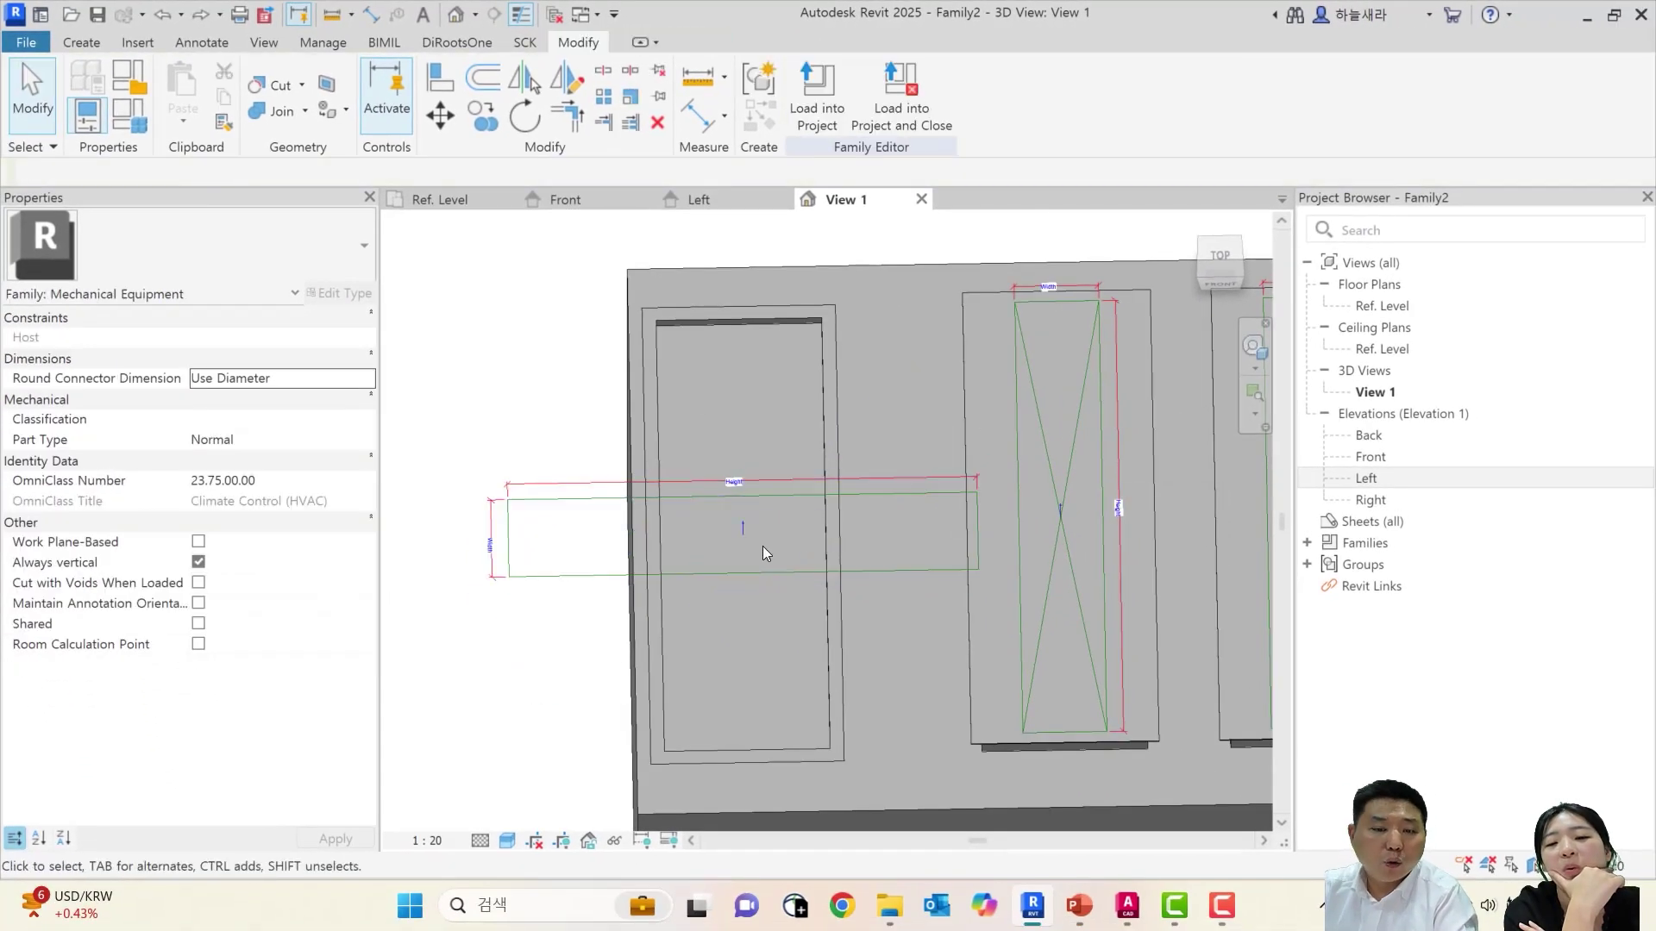
Compare the Width and Height directions of the rotated-looking flange connector with those of the adjacent damper box connector
left_click(877, 483)
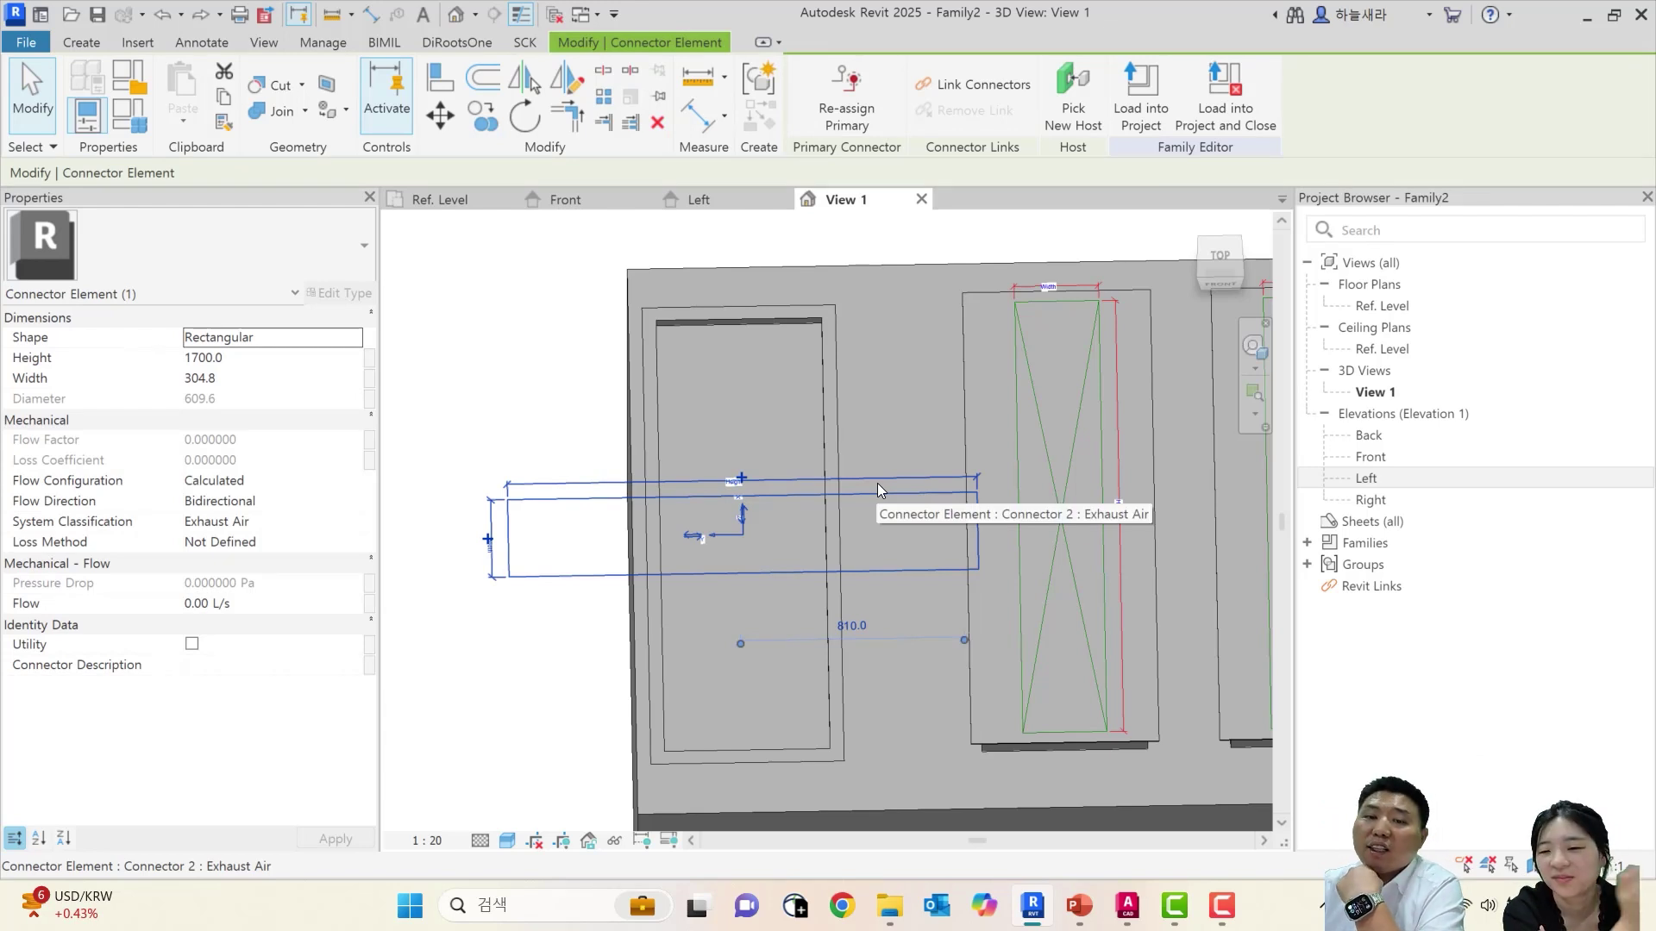
scroll(877, 483, "down", 1)
scroll(1041, 362, "up", 1)
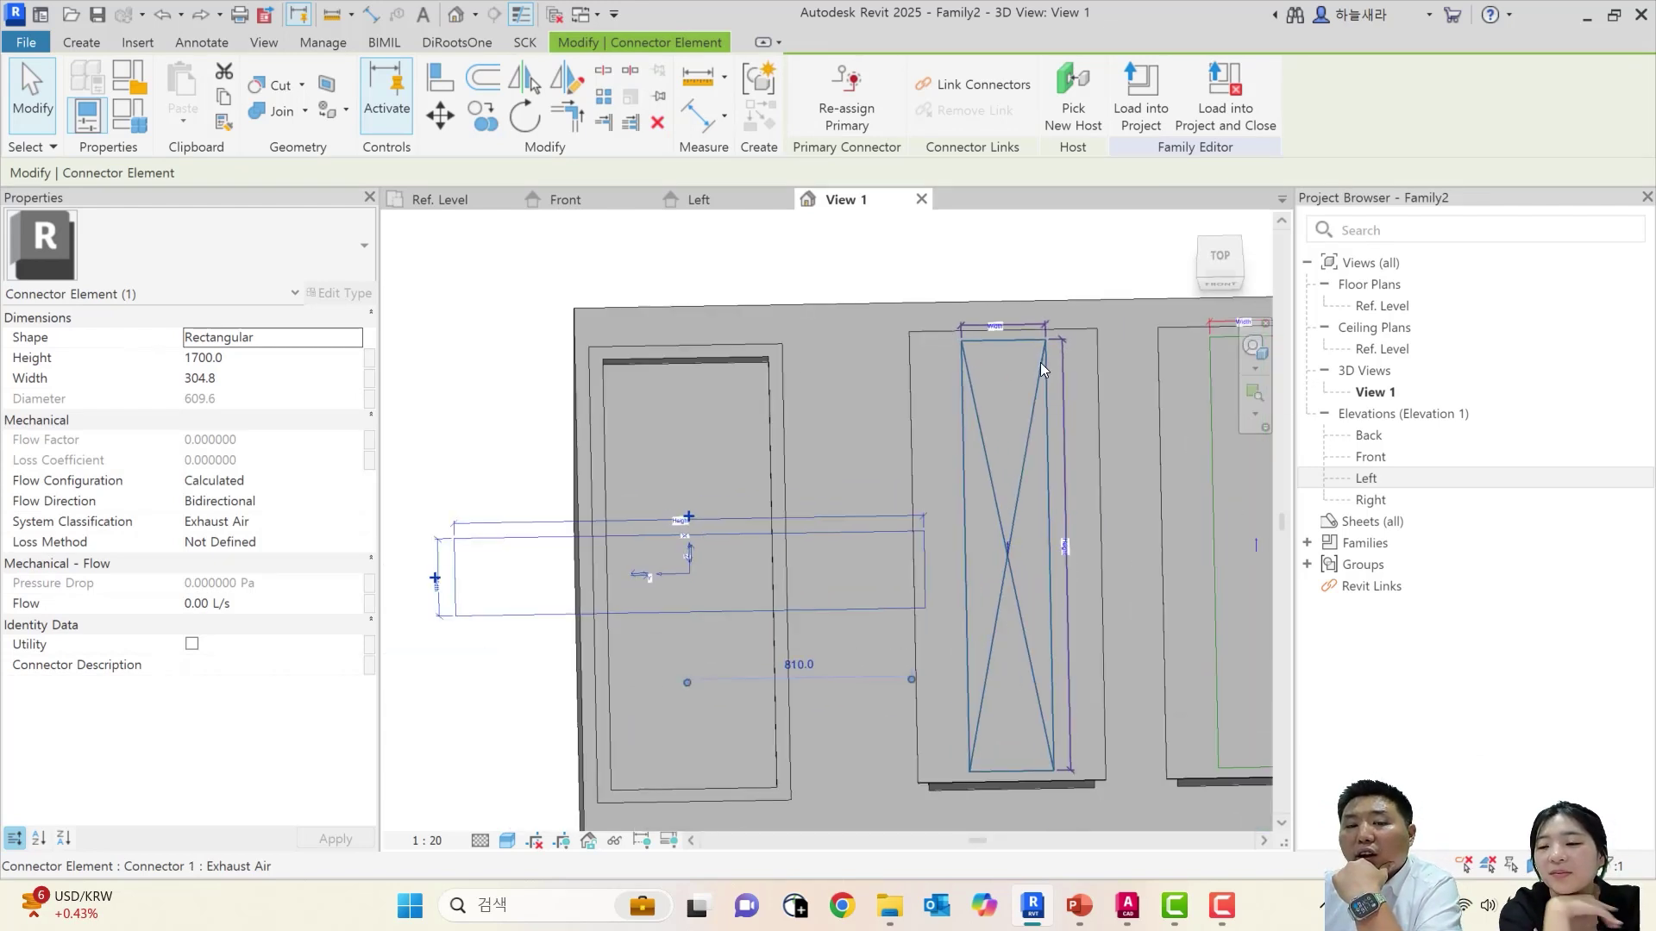
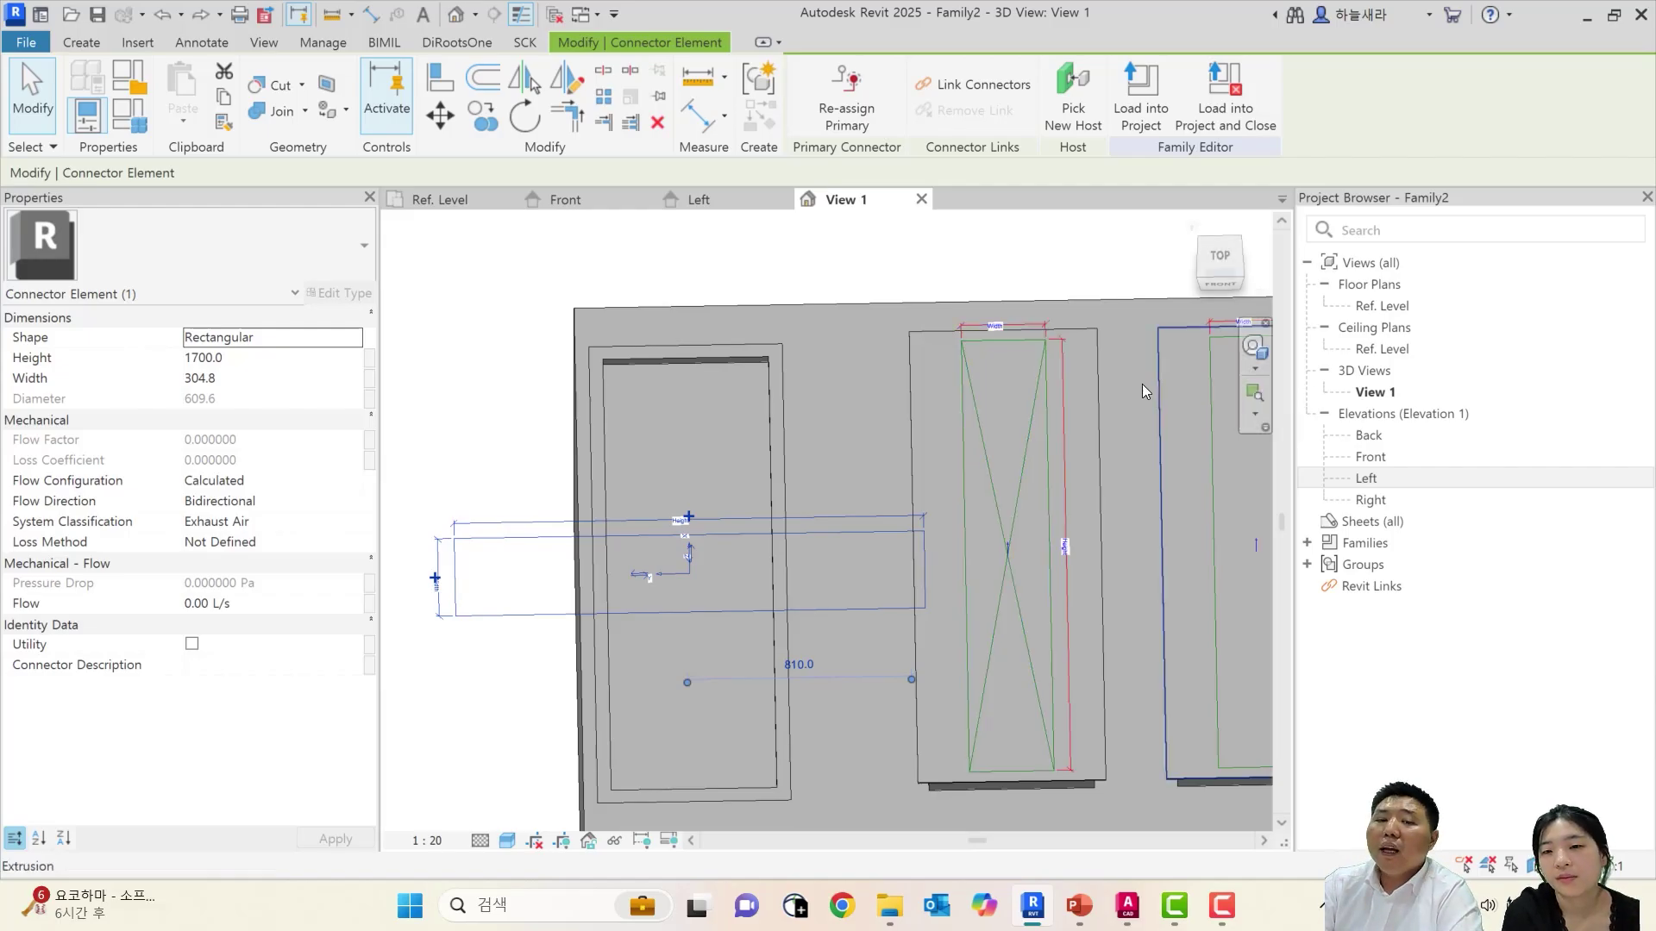
key("Escape")
scroll(1000, 338, "up", 3)
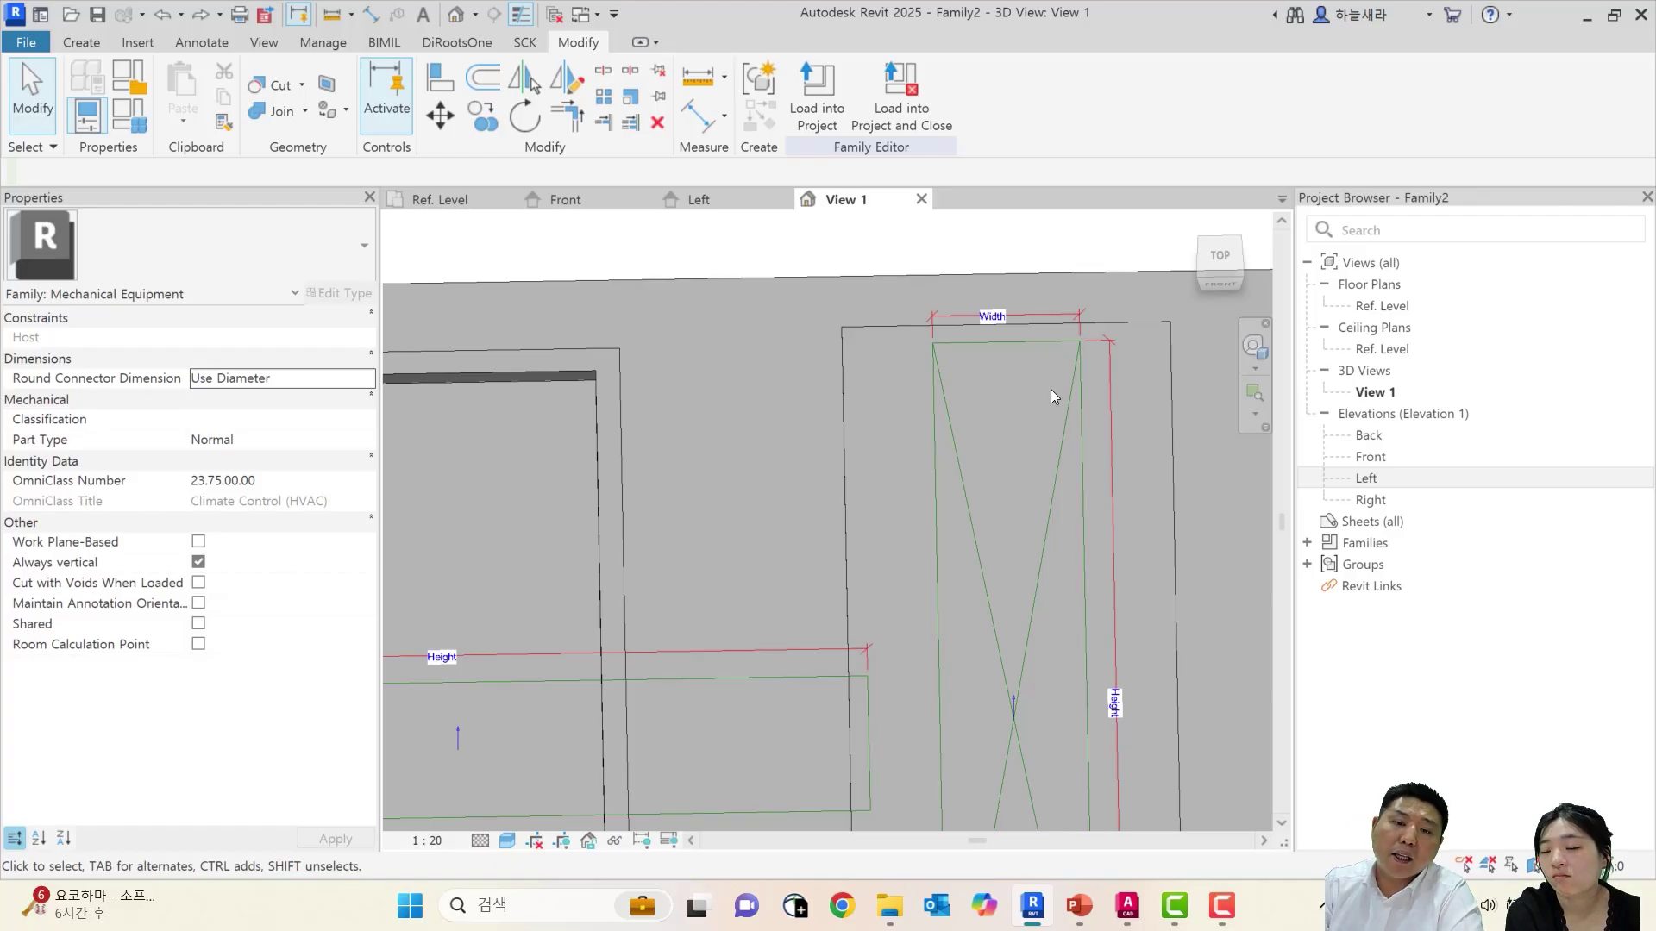
scroll(1050, 396, "down", 3)
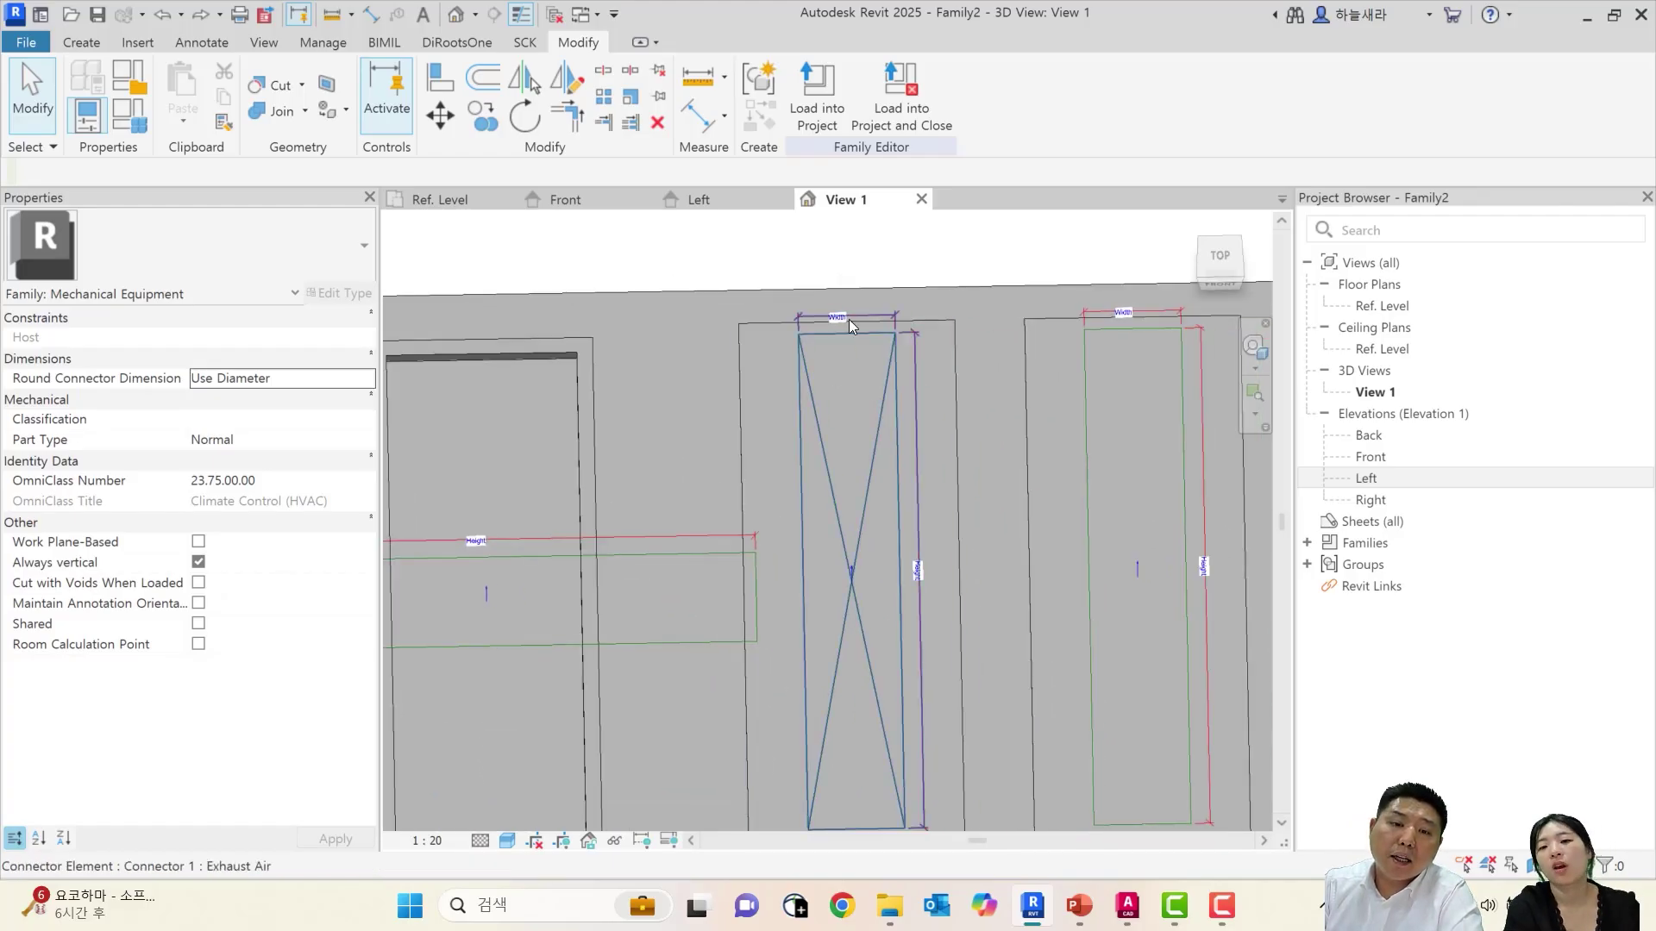
scroll(938, 335, "down", 2)
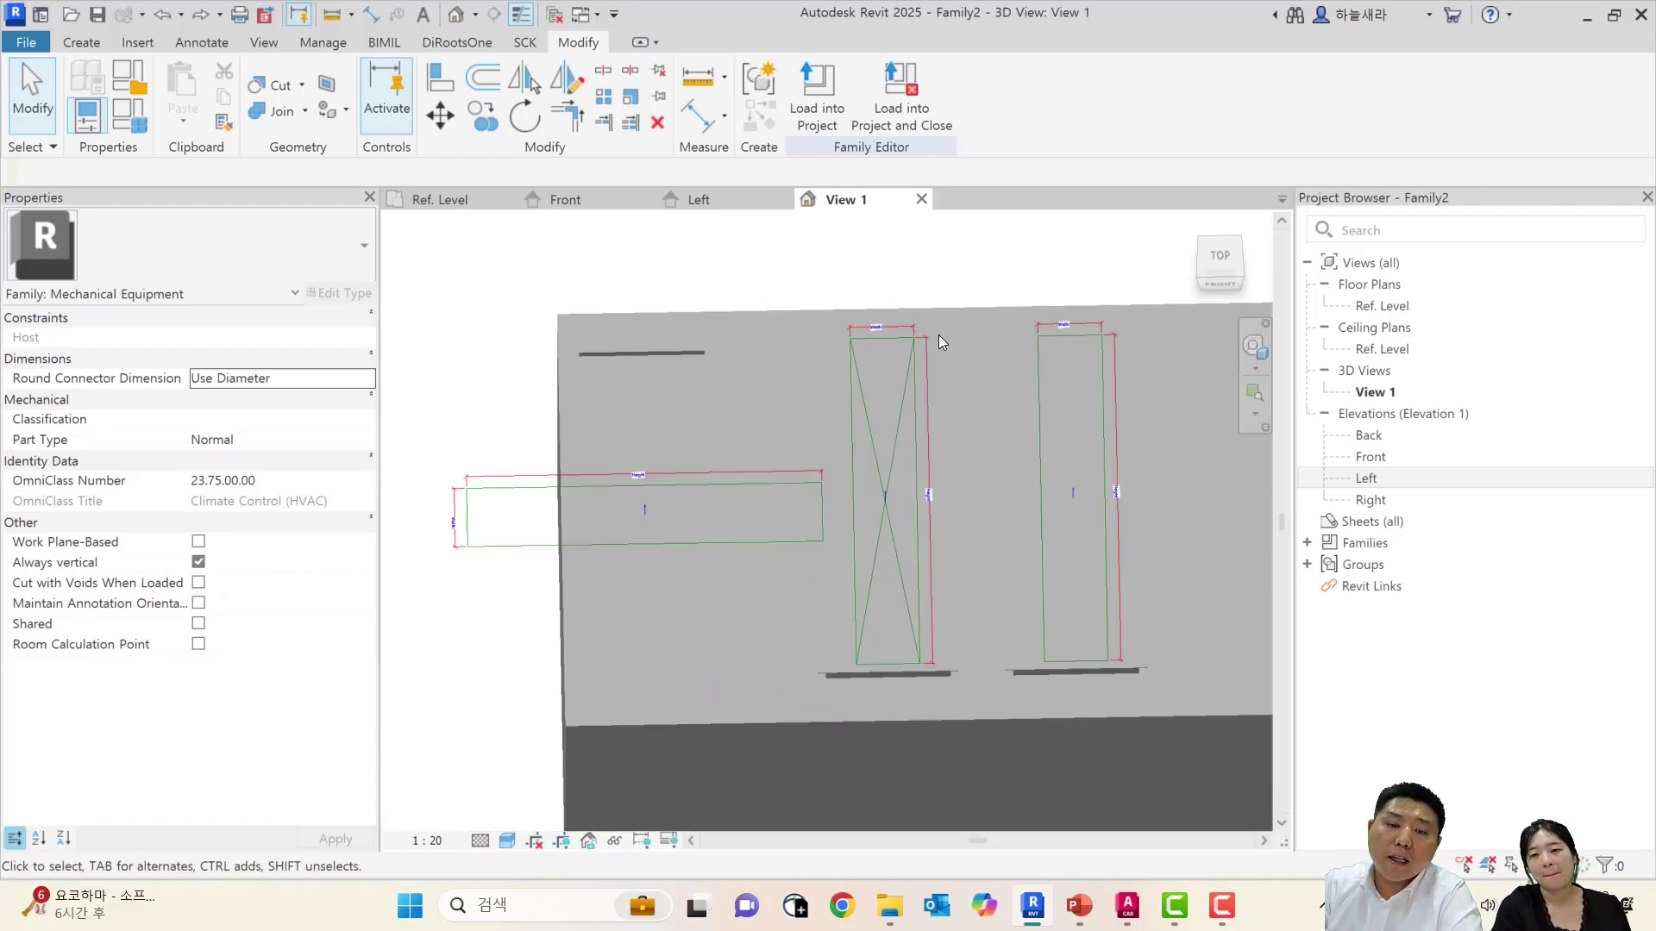
left_click(893, 445)
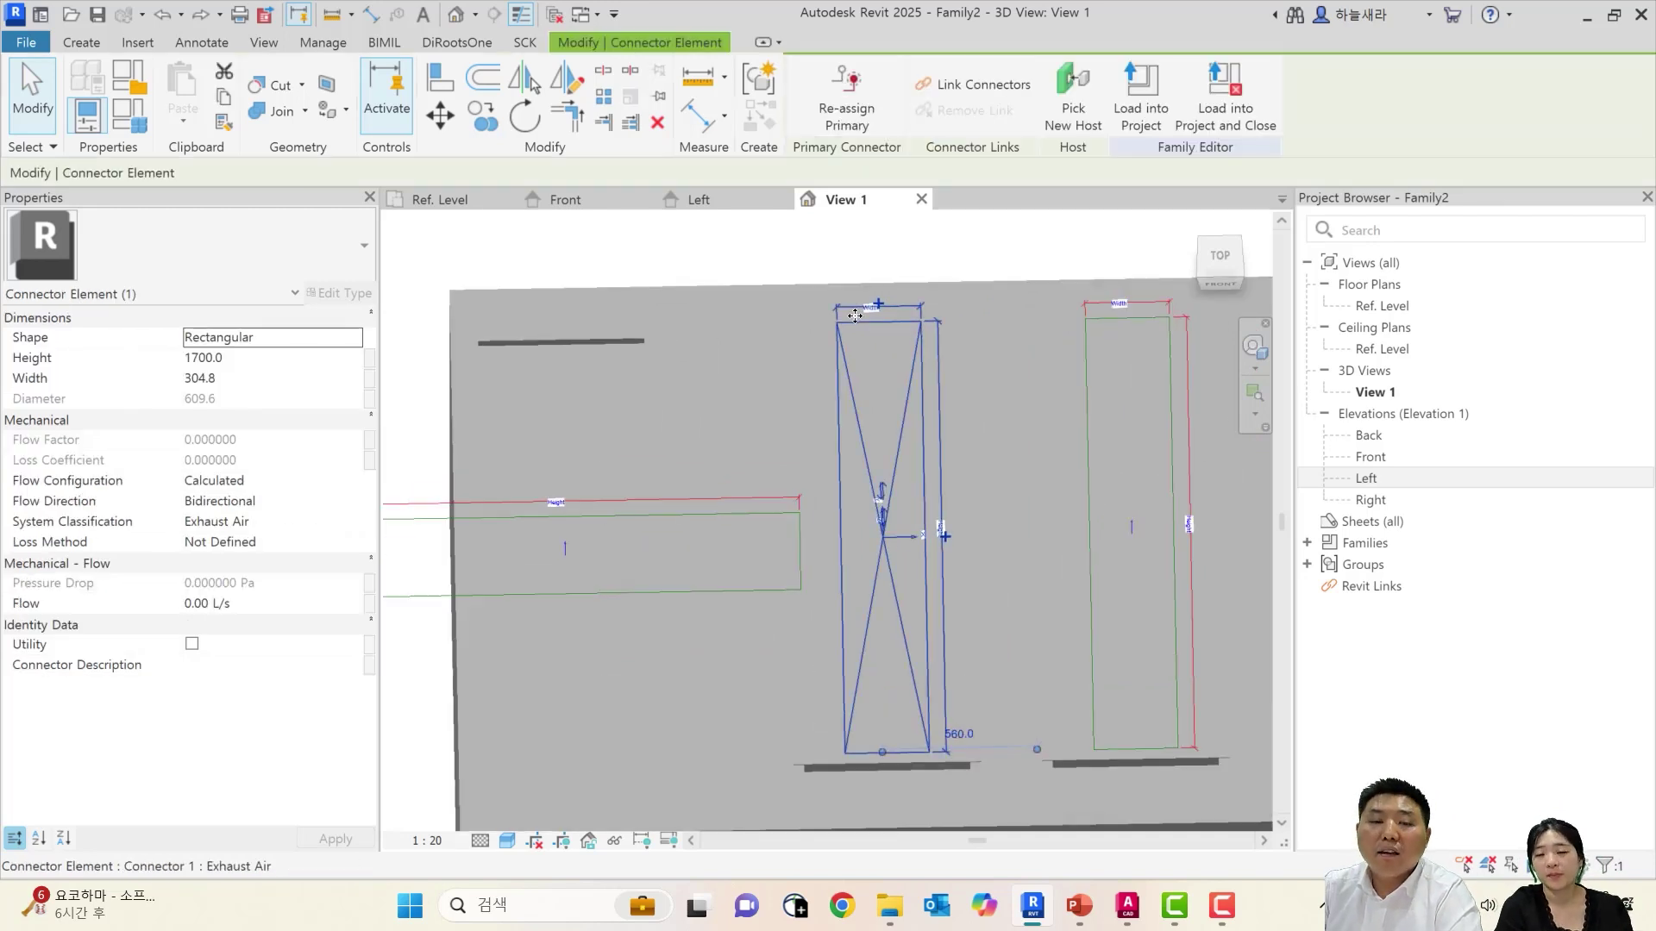
scroll(891, 390, "up", 2)
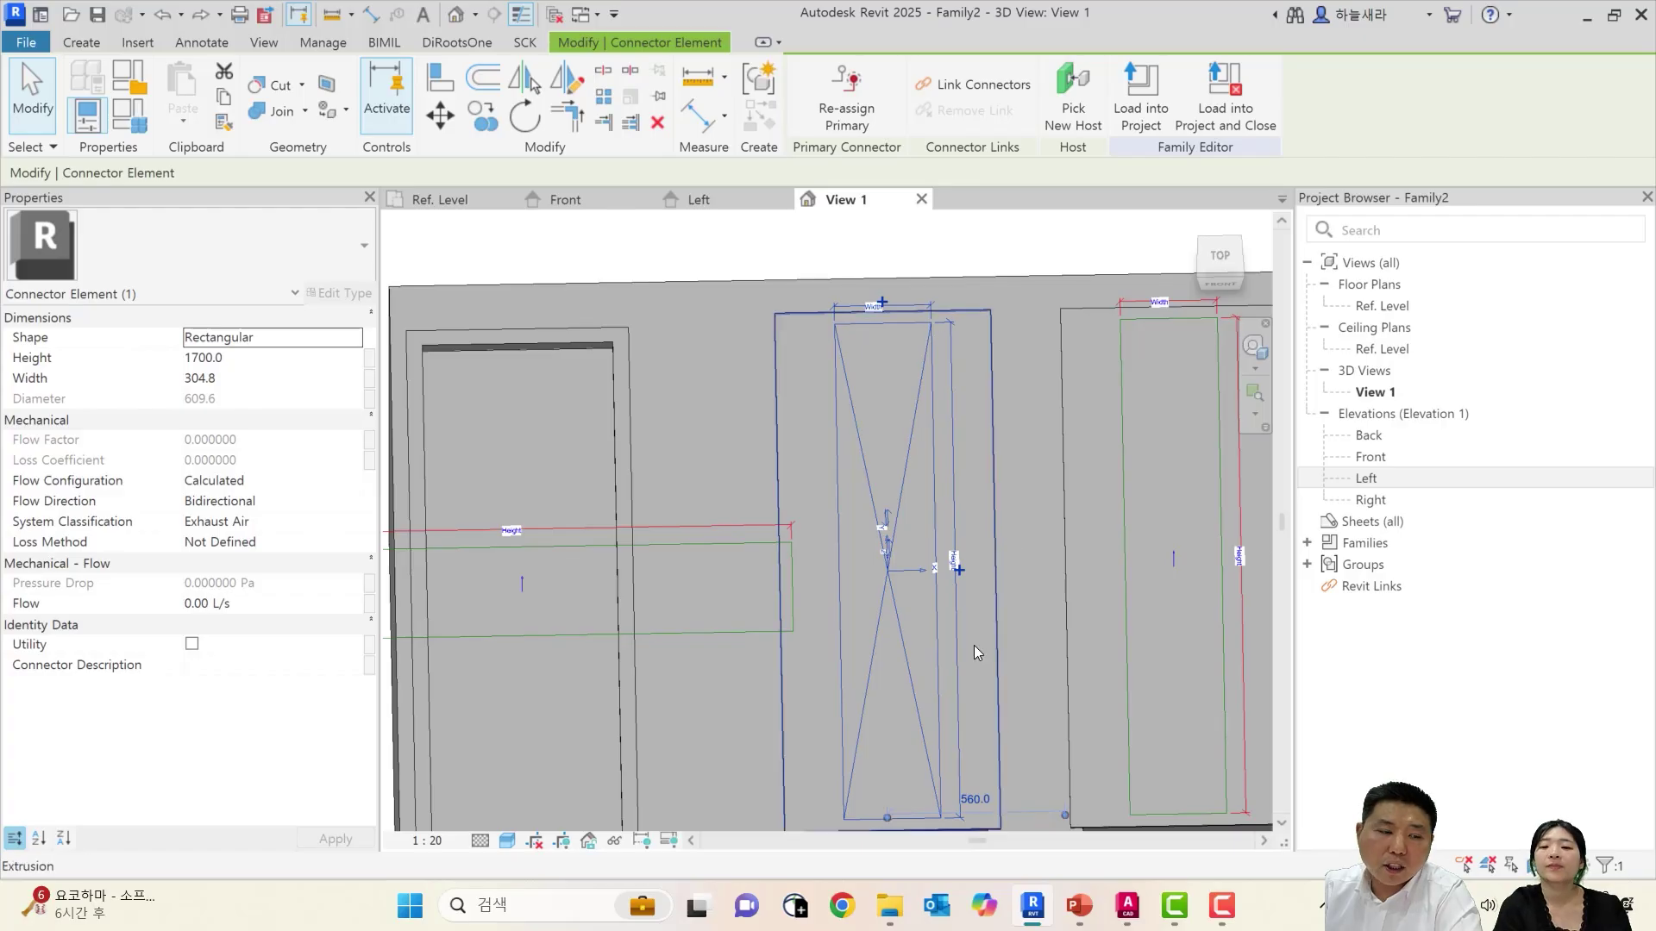
scroll(954, 577, "up", 2)
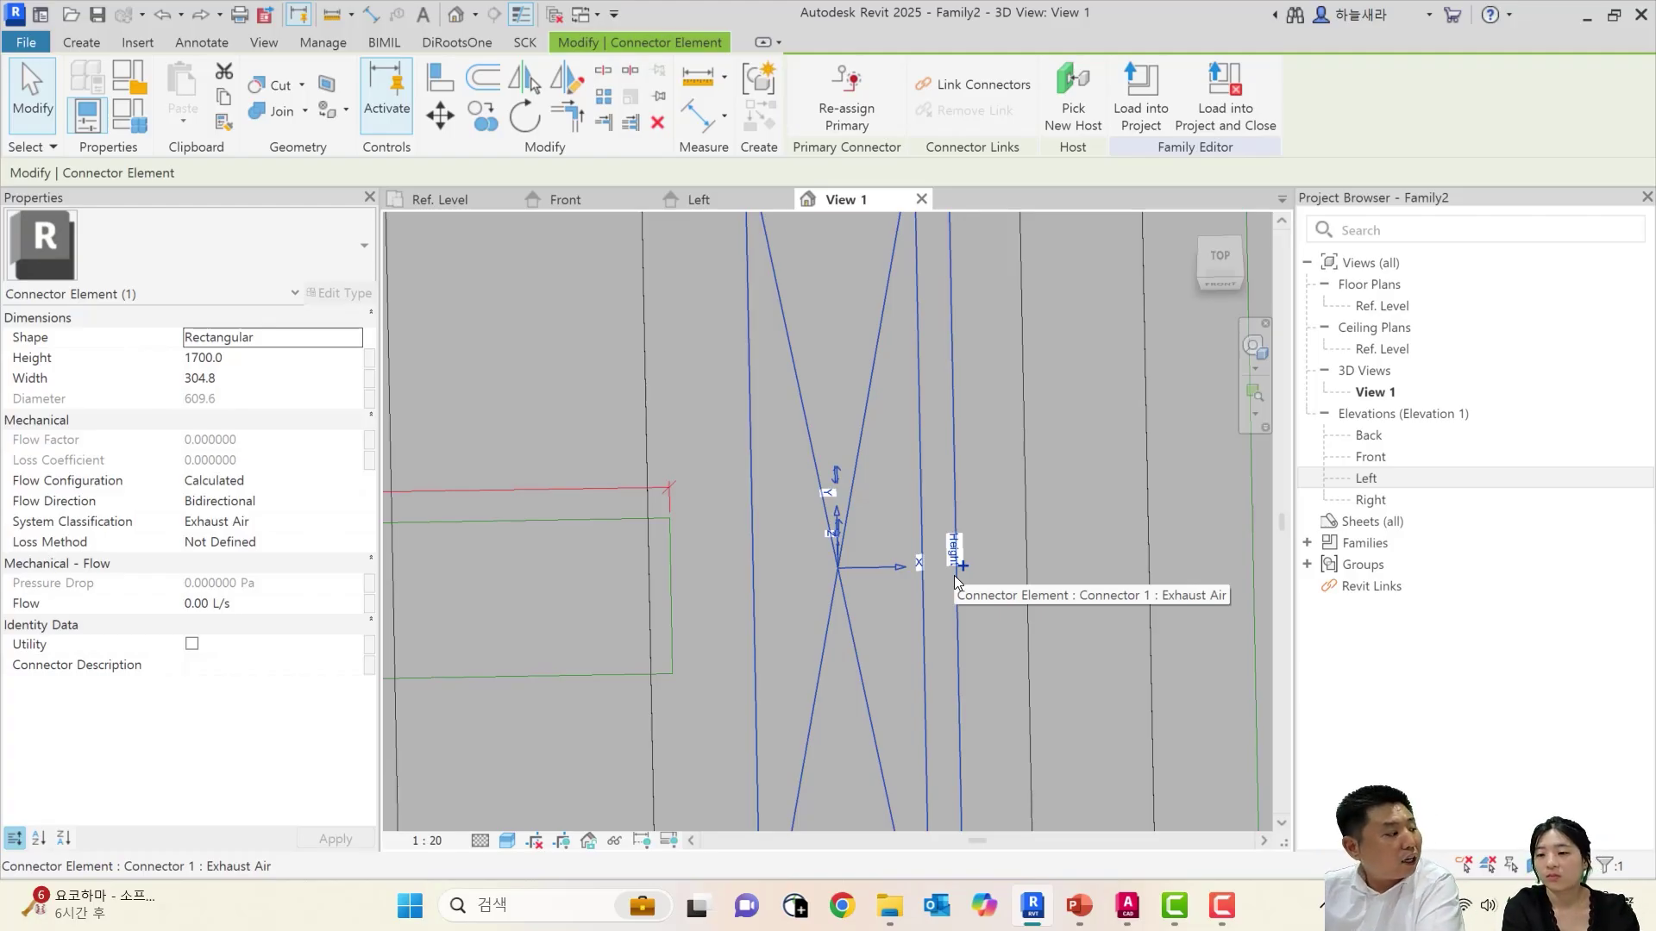
key("Escape")
scroll(954, 576, "down", 2)
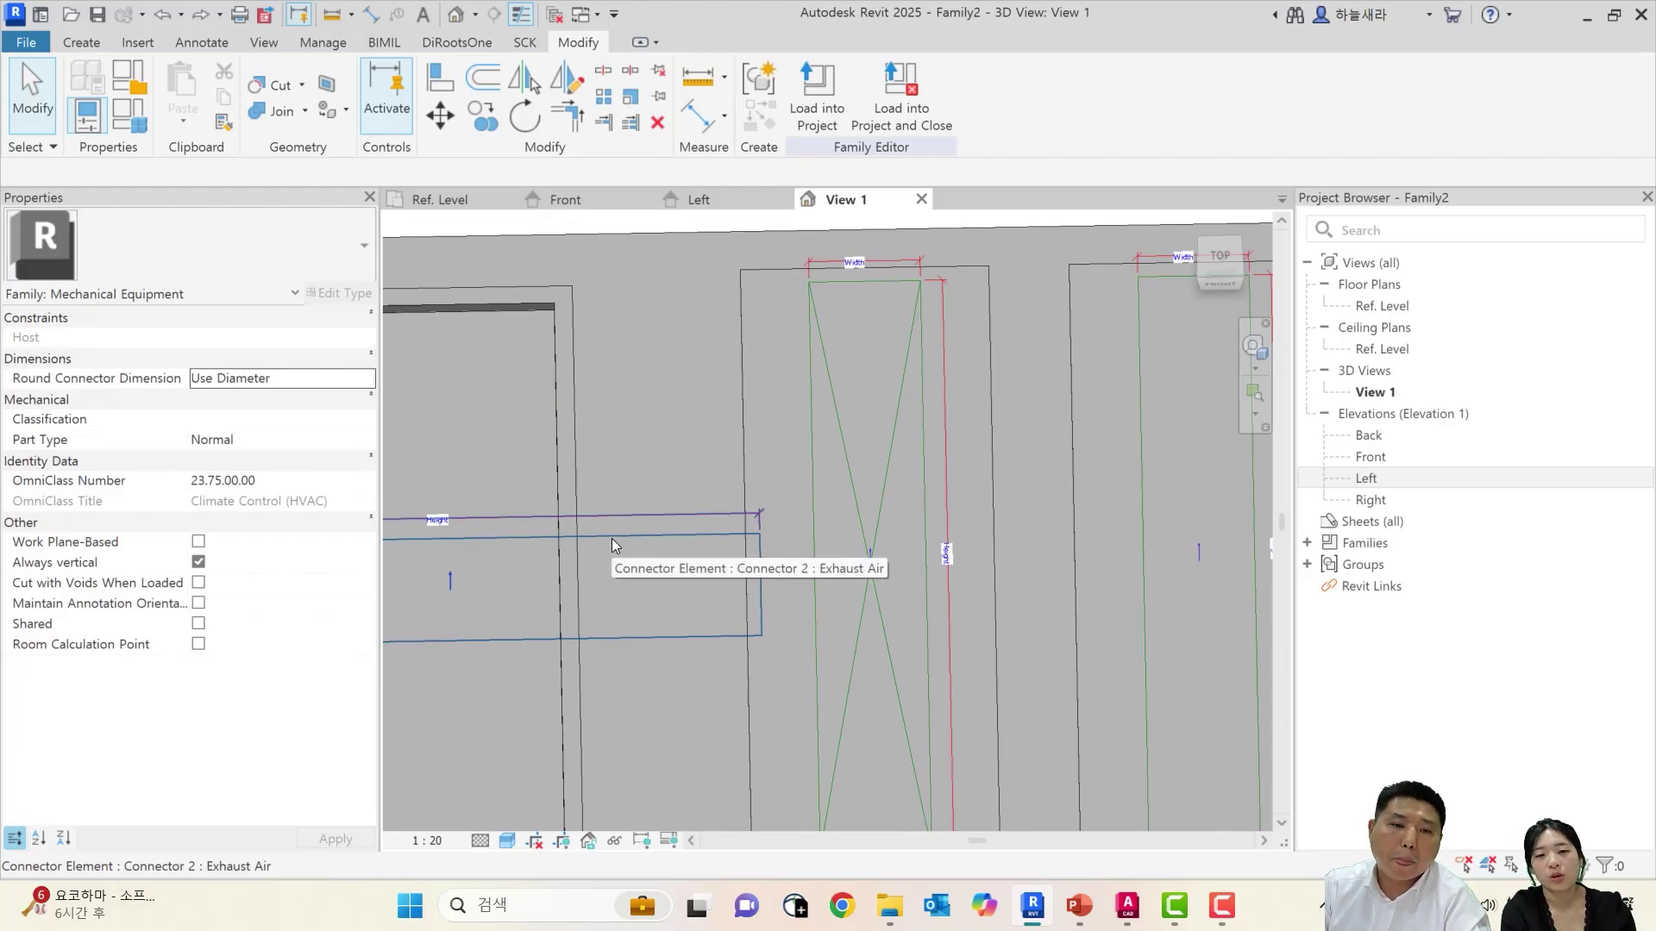
scroll(797, 337, "up", 2)
scroll(989, 329, "down", 3)
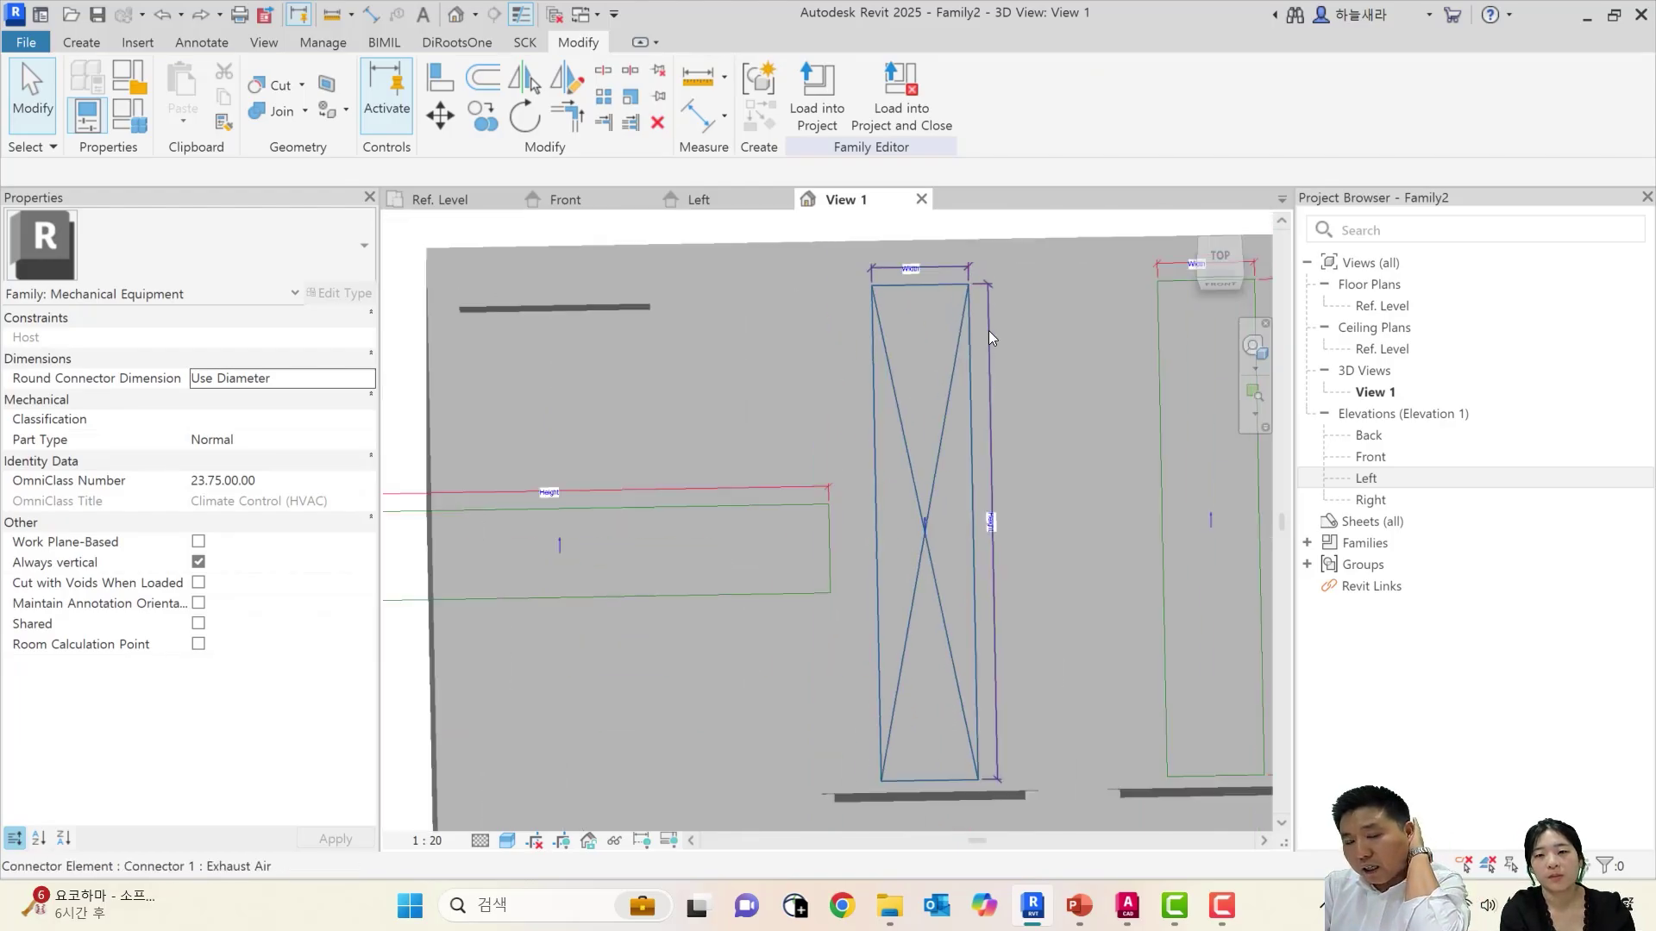
Examine the Width and Height labels of the damper box and flange connectors from directly above
left_click(1219, 262)
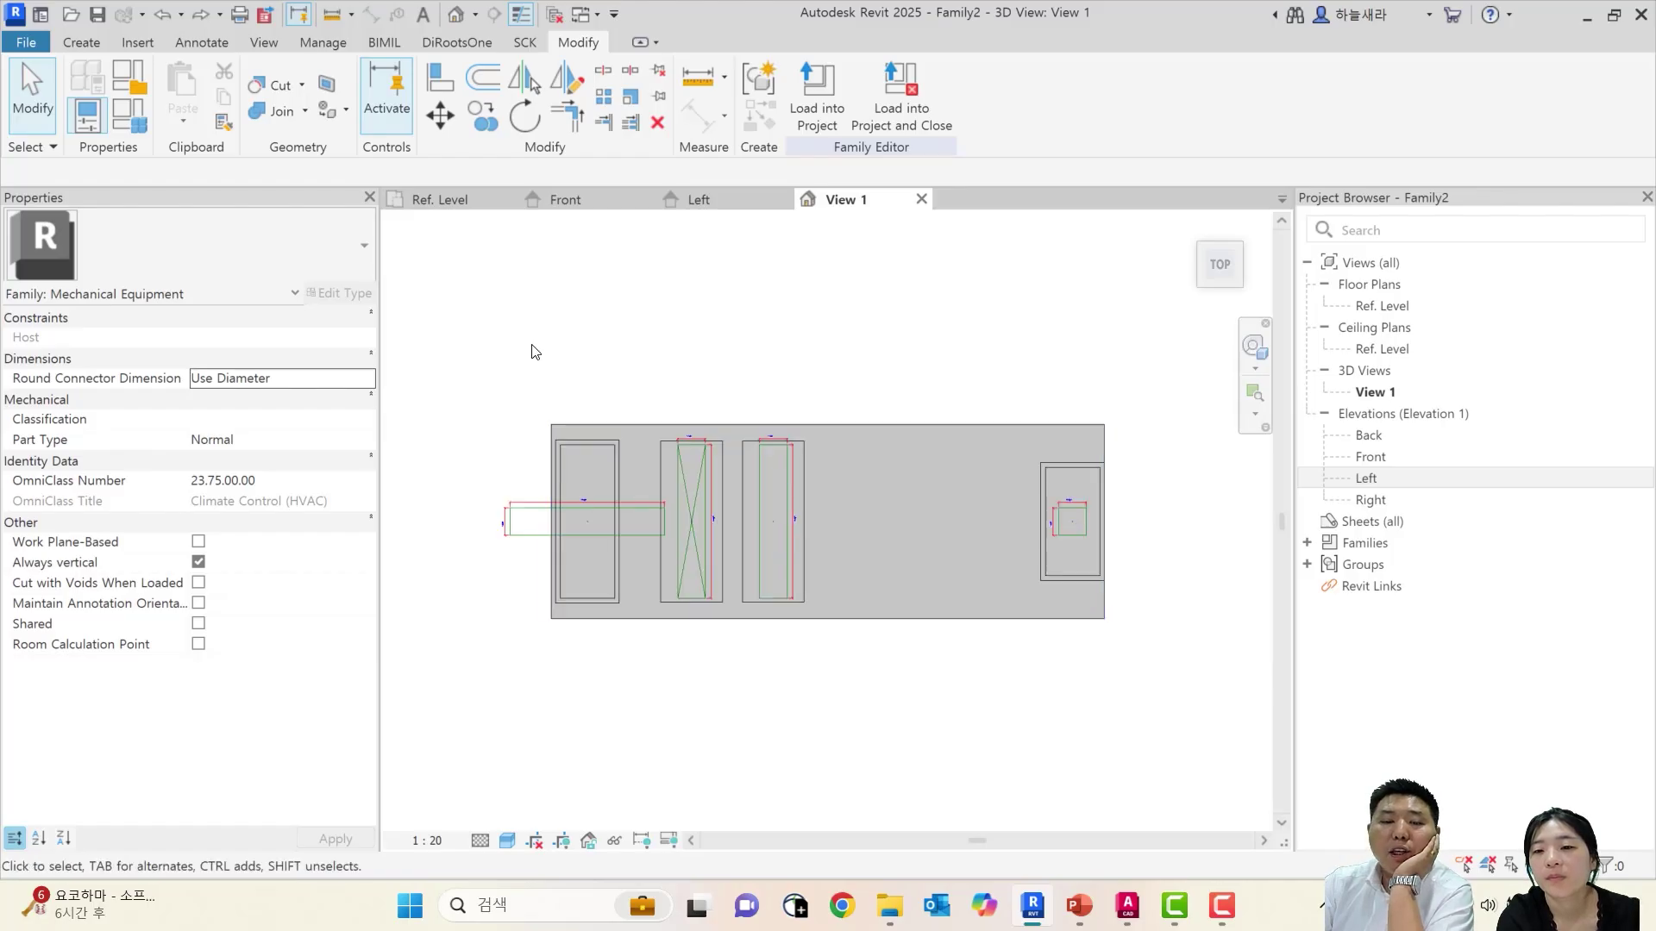
scroll(731, 431, "up", 2)
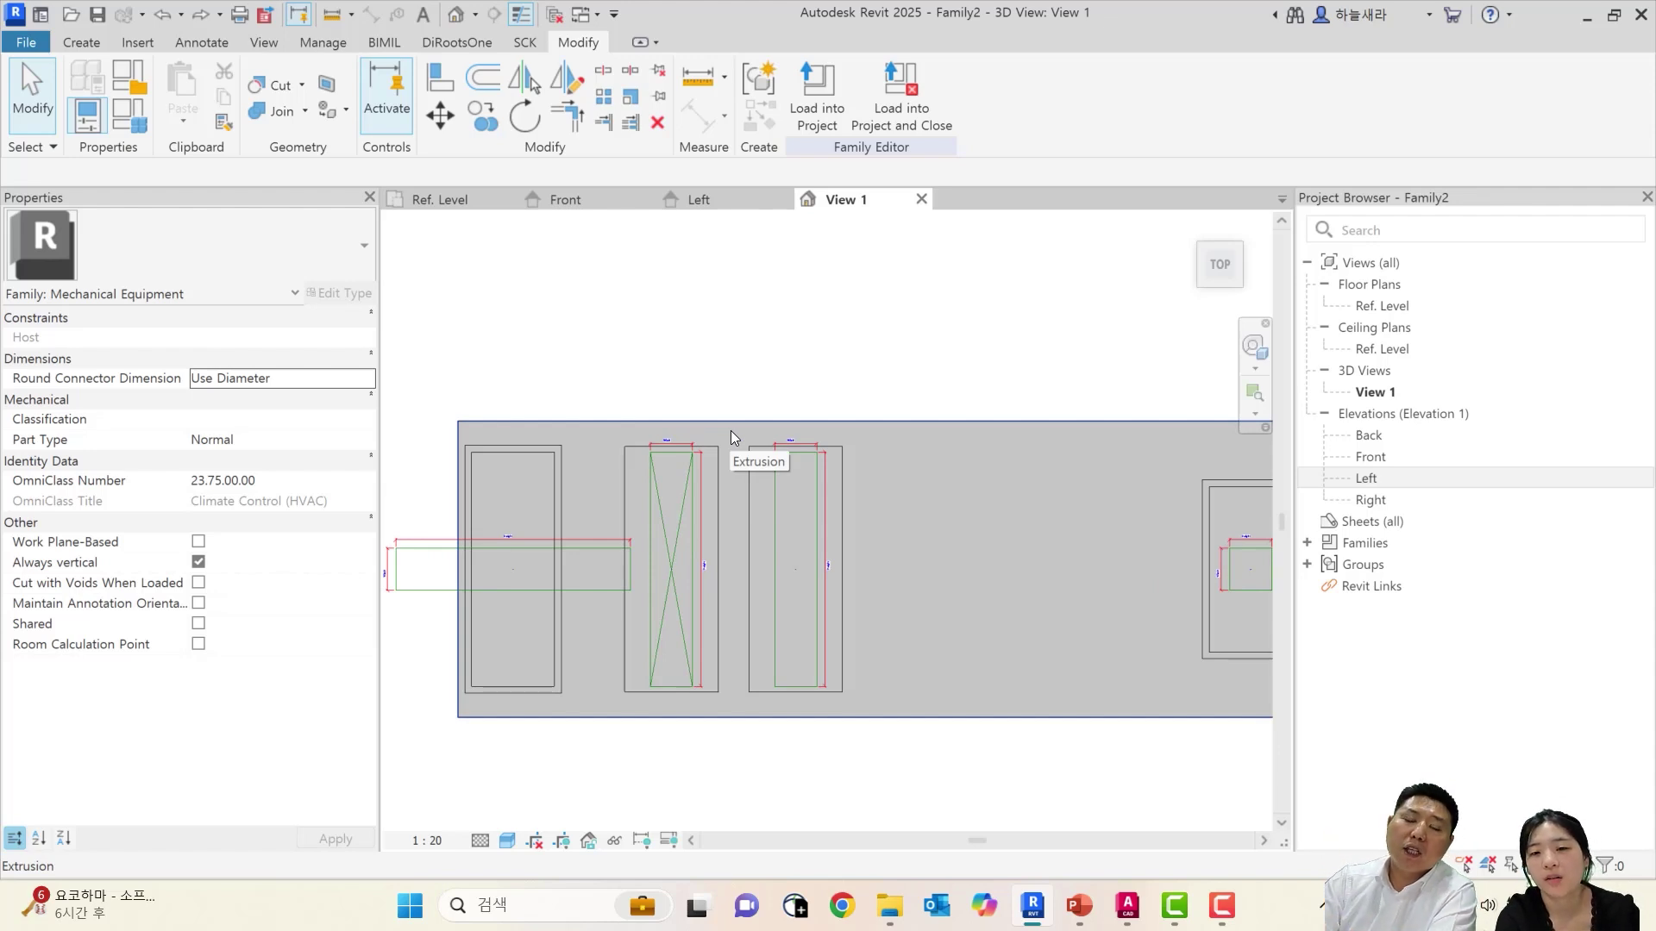
scroll(645, 508, "up", 2)
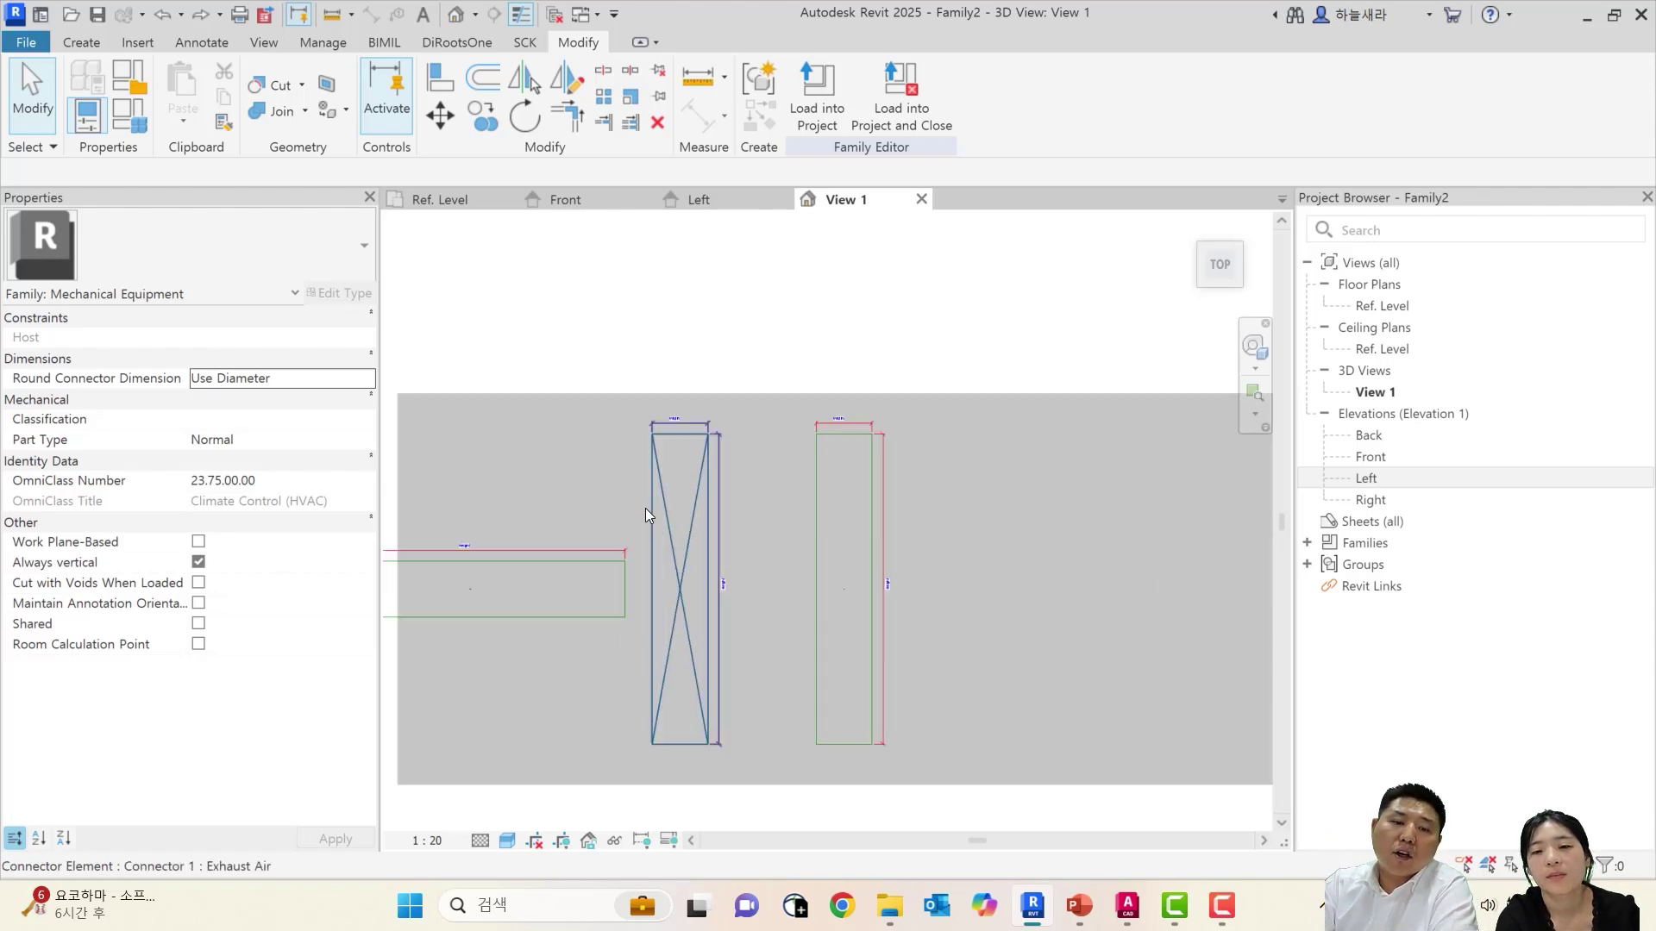
scroll(747, 468, "down", 2)
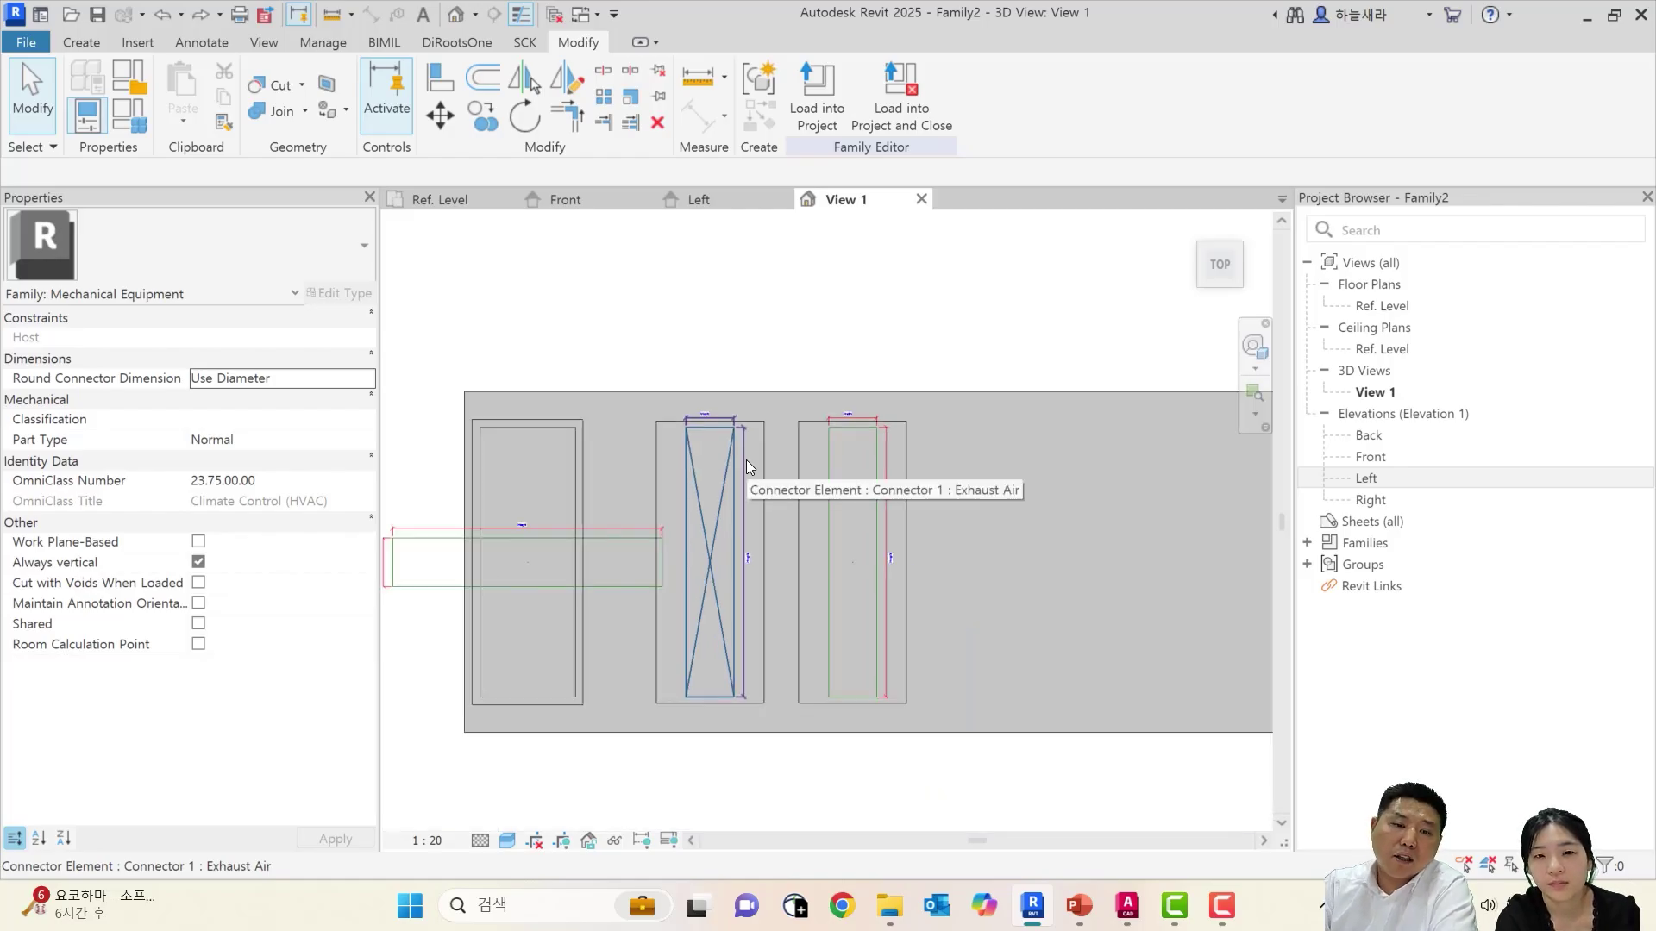
scroll(702, 470, "up", 3)
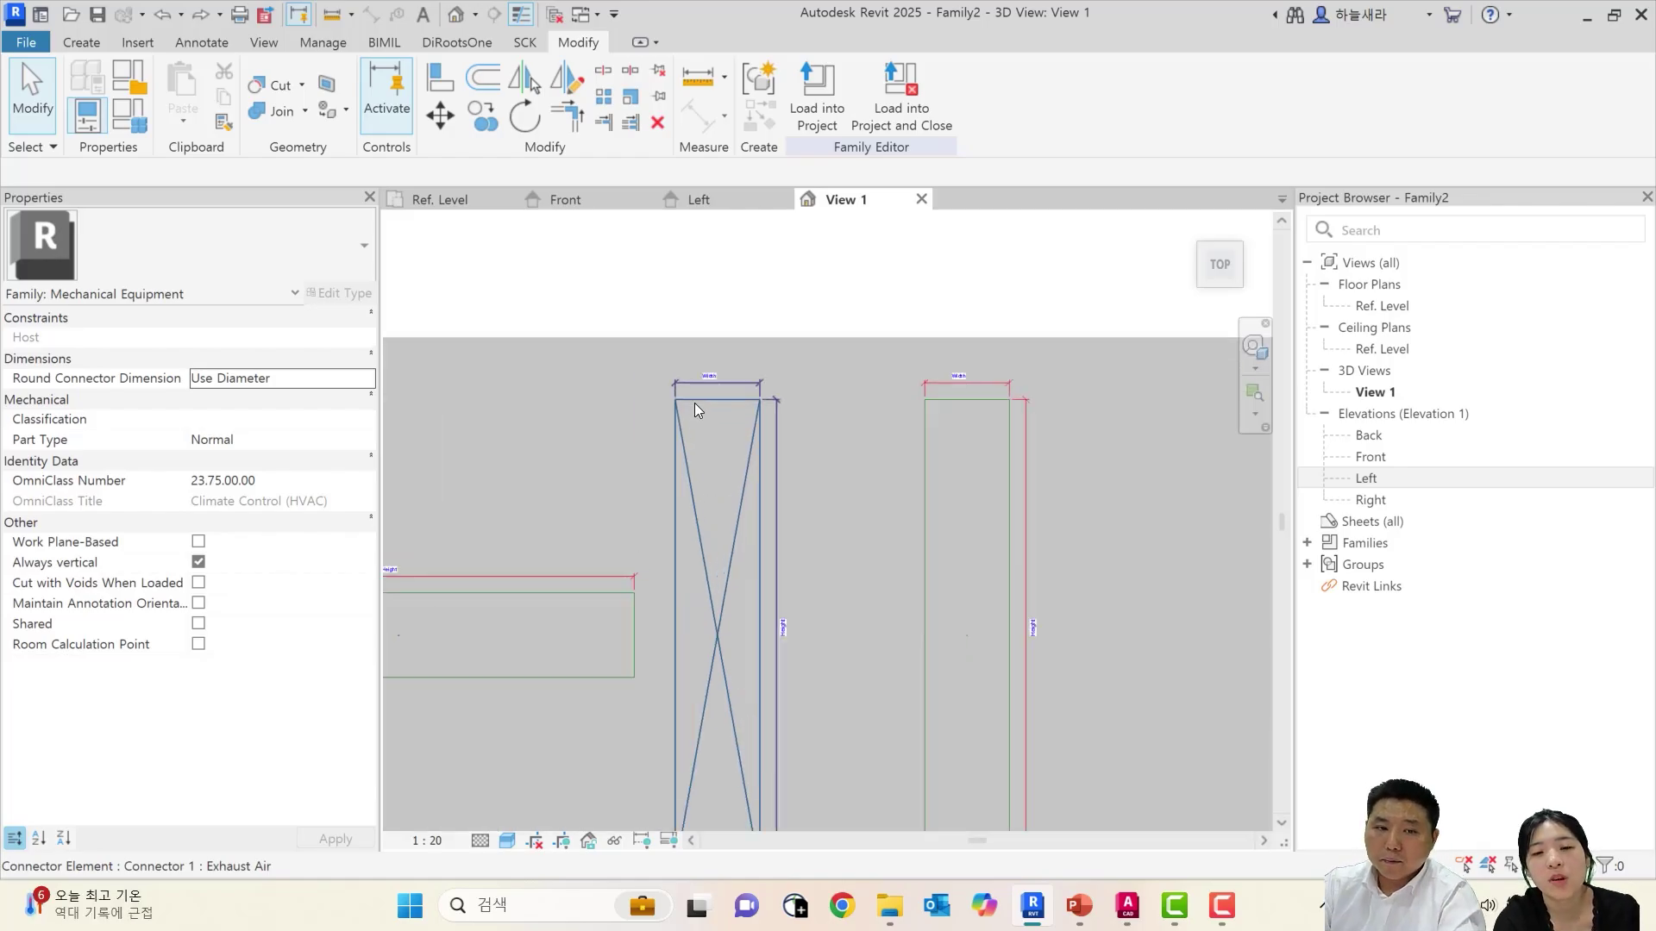
scroll(695, 402, "up", 1)
scroll(695, 402, "down", 3)
Rotate the connector of the flange beside the damper boxes by 90° in the Ref. Level floor plan
left_click(546, 525)
middle_click_drag(546, 526, 870, 508)
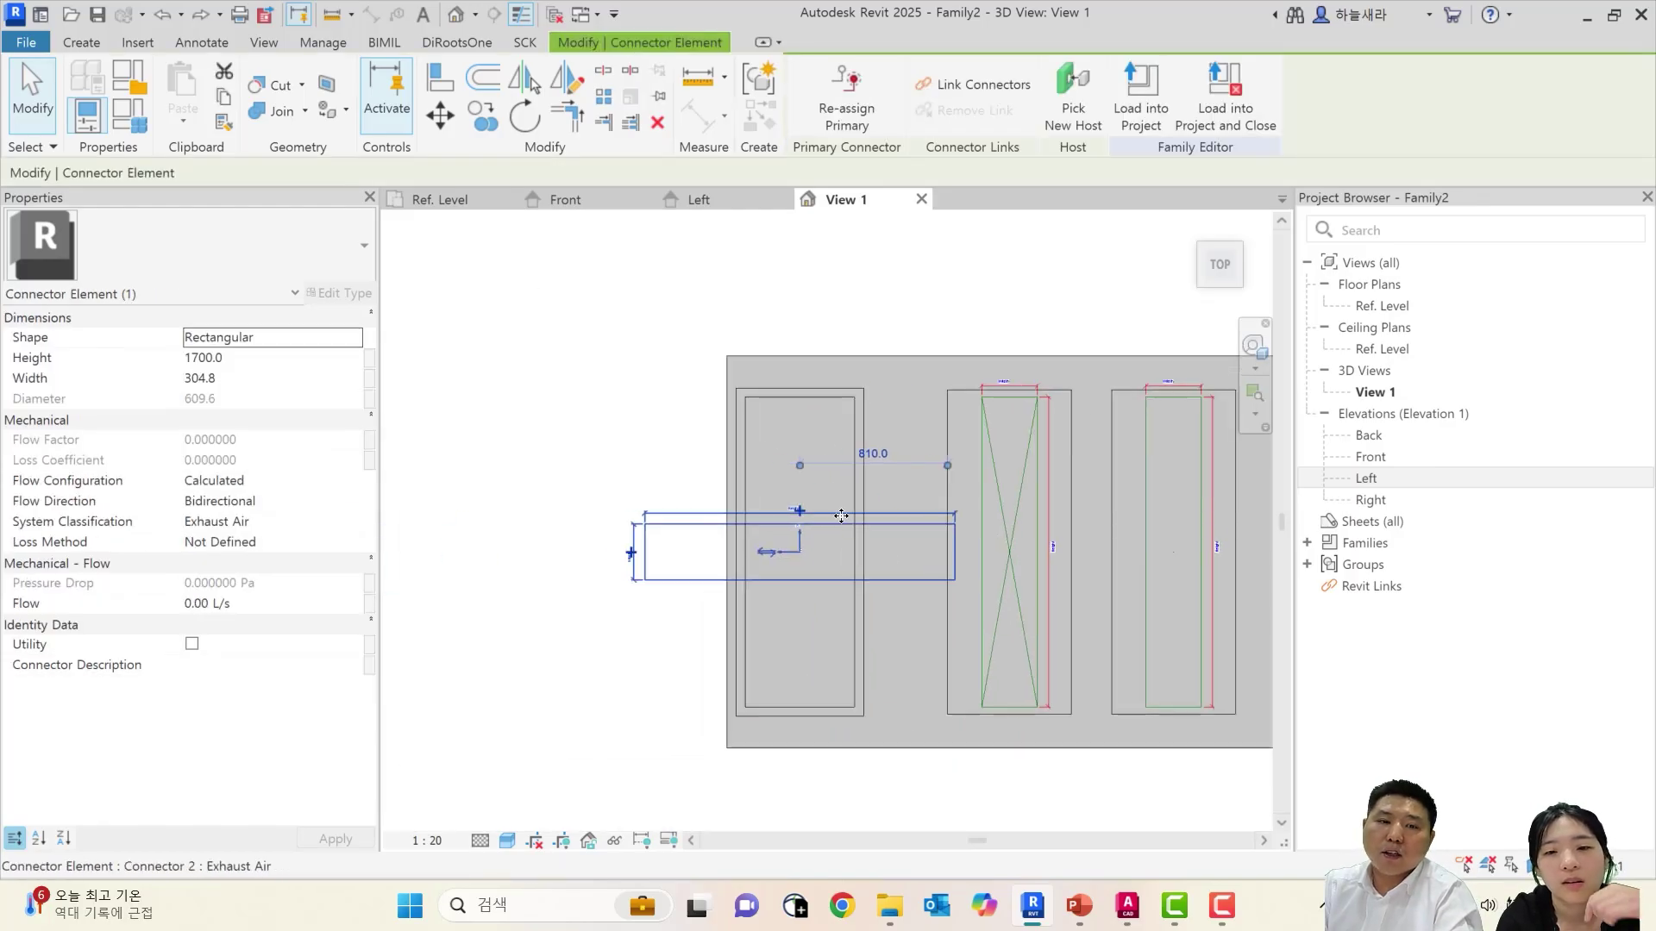
left_click(438, 205)
scroll(714, 440, "up", 1)
middle_click_drag(714, 440, 784, 549)
key("r")
key("o")
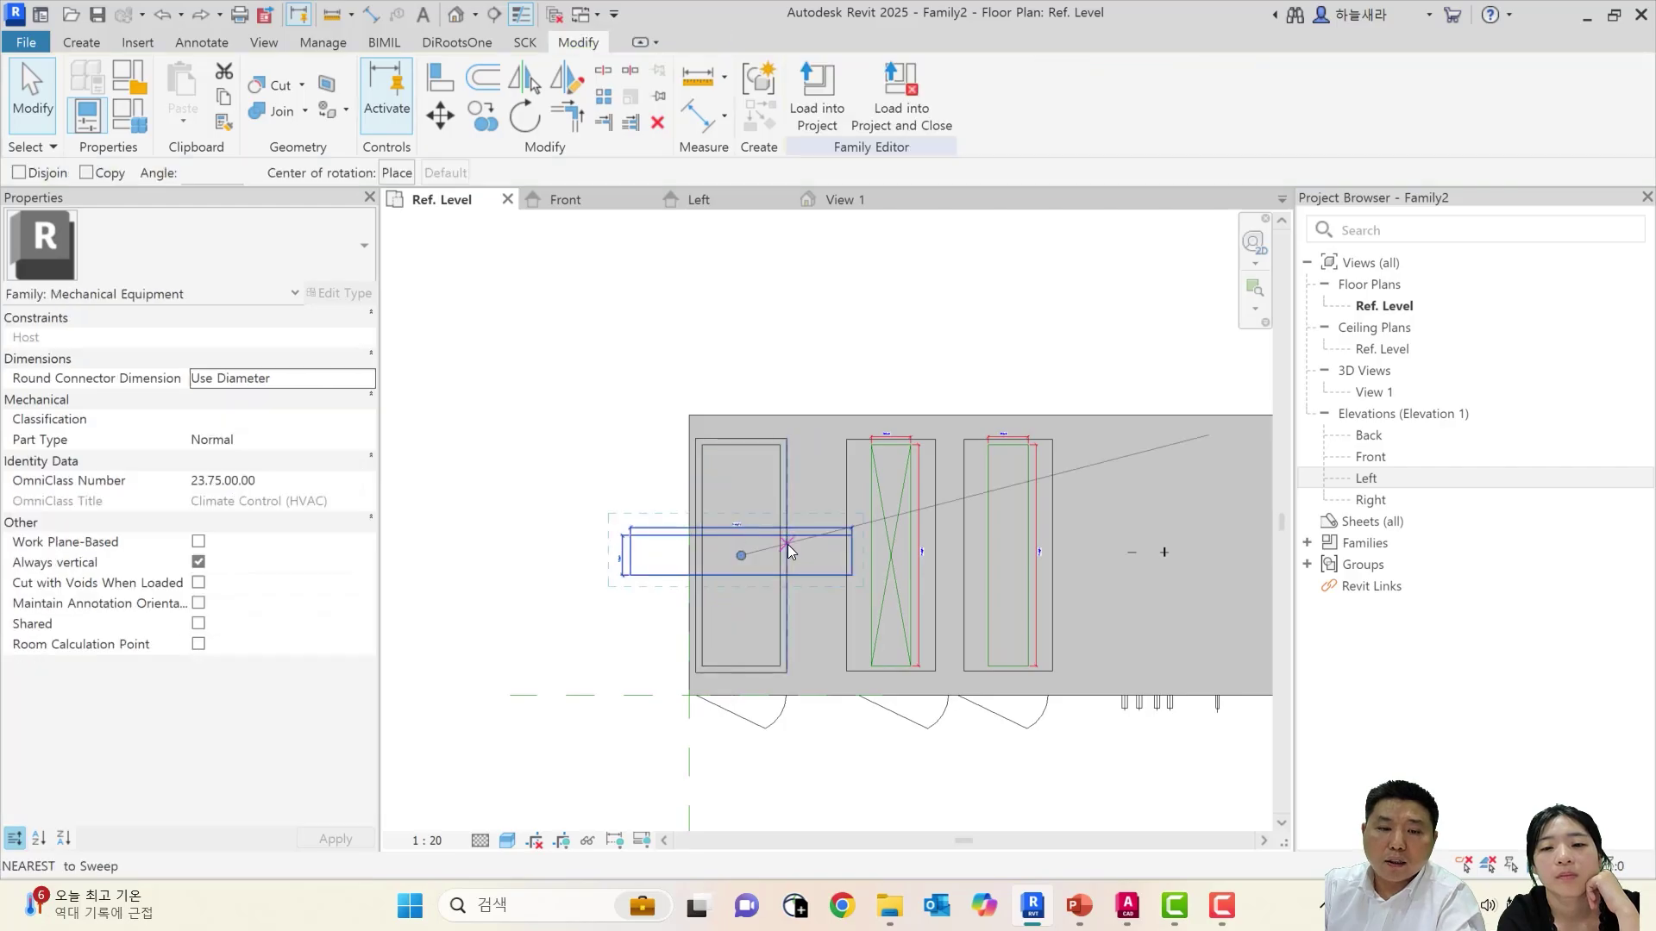
left_click(952, 431)
type("90")
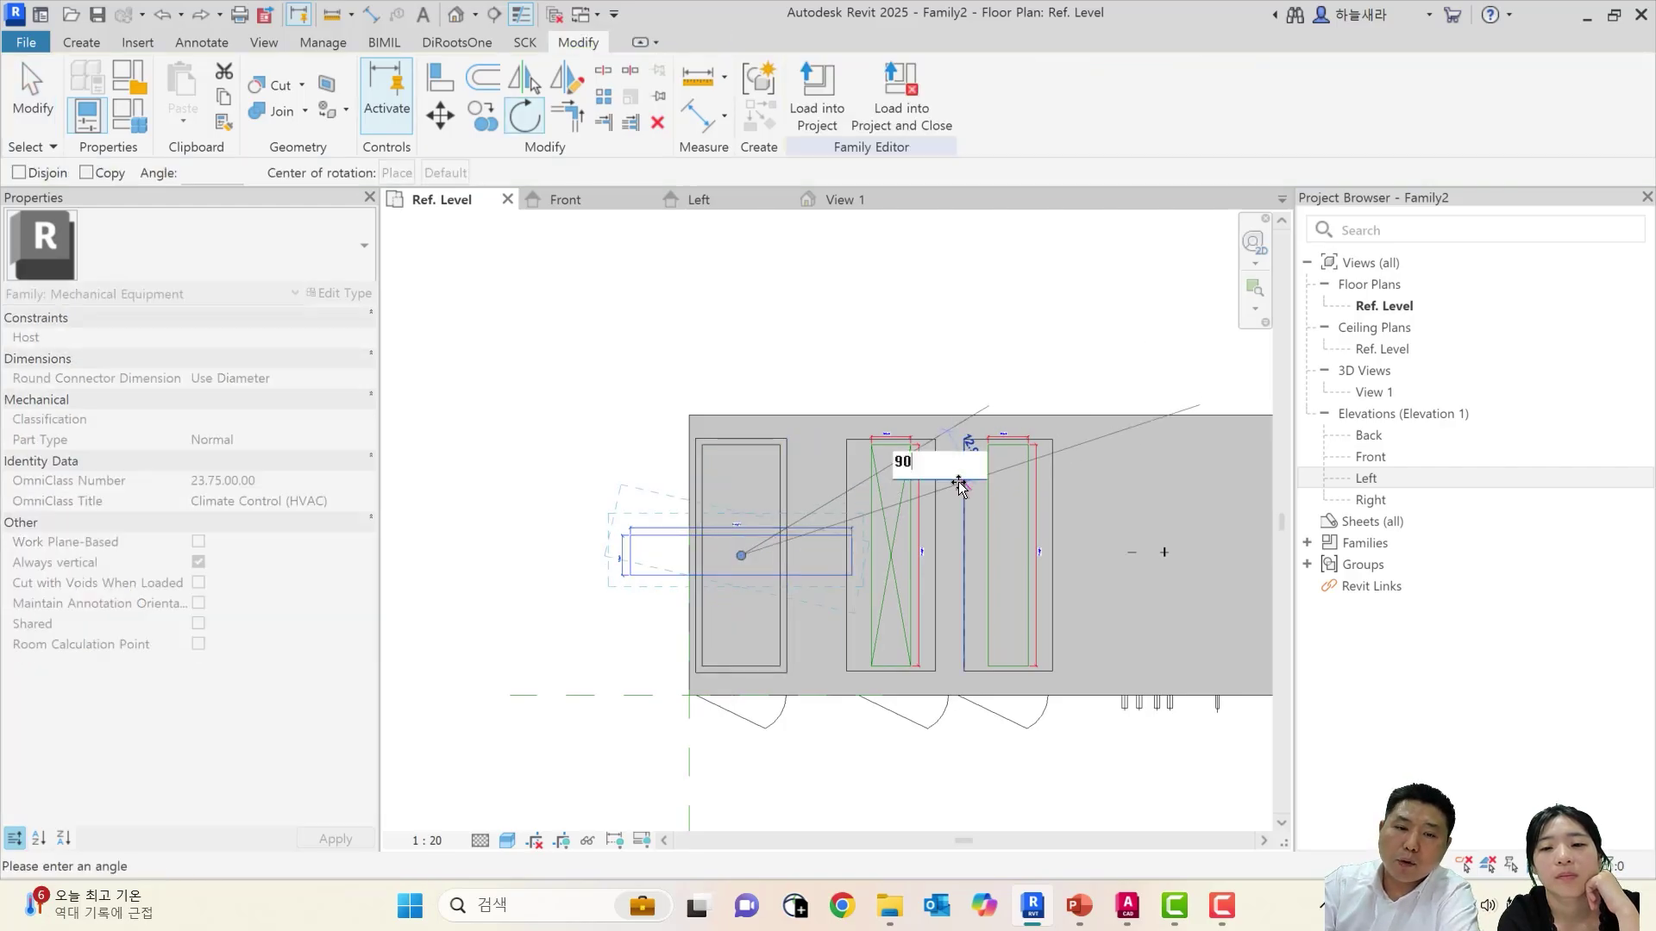
key("Return")
scroll(787, 397, "down", 1)
middle_click_drag(863, 447, 747, 439)
key("Escape")
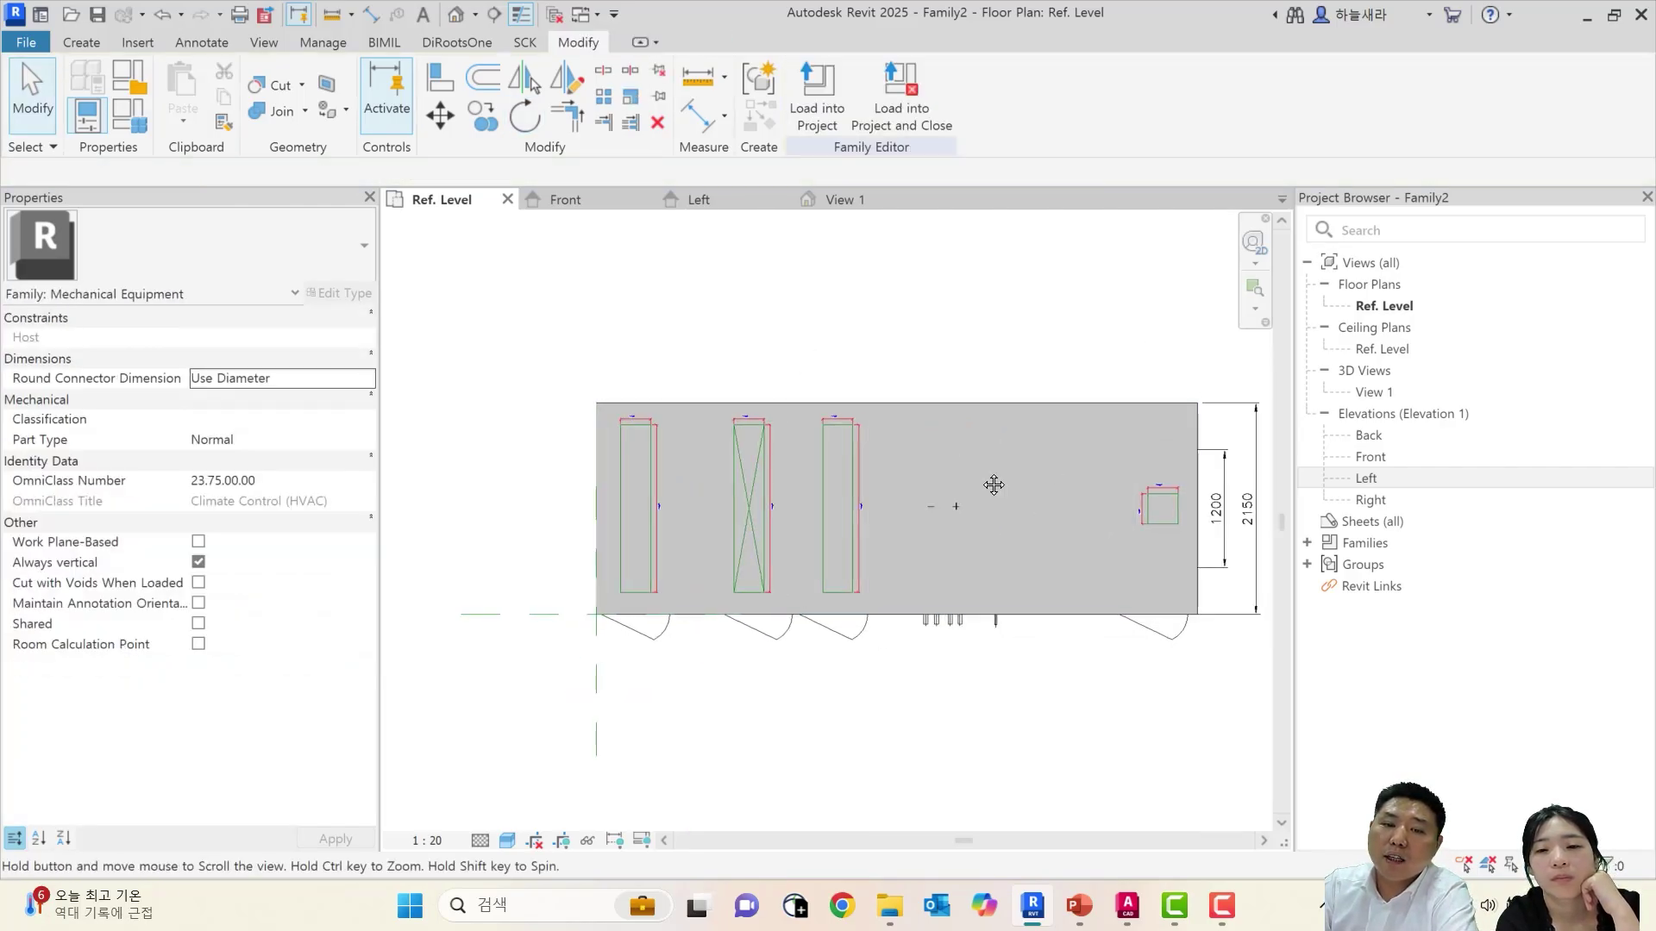
Rotate the square connector in the flange at the opposite end of the unit by 90°
middle_click_drag(993, 485, 877, 505)
left_click(1046, 528)
key("r")
key("o")
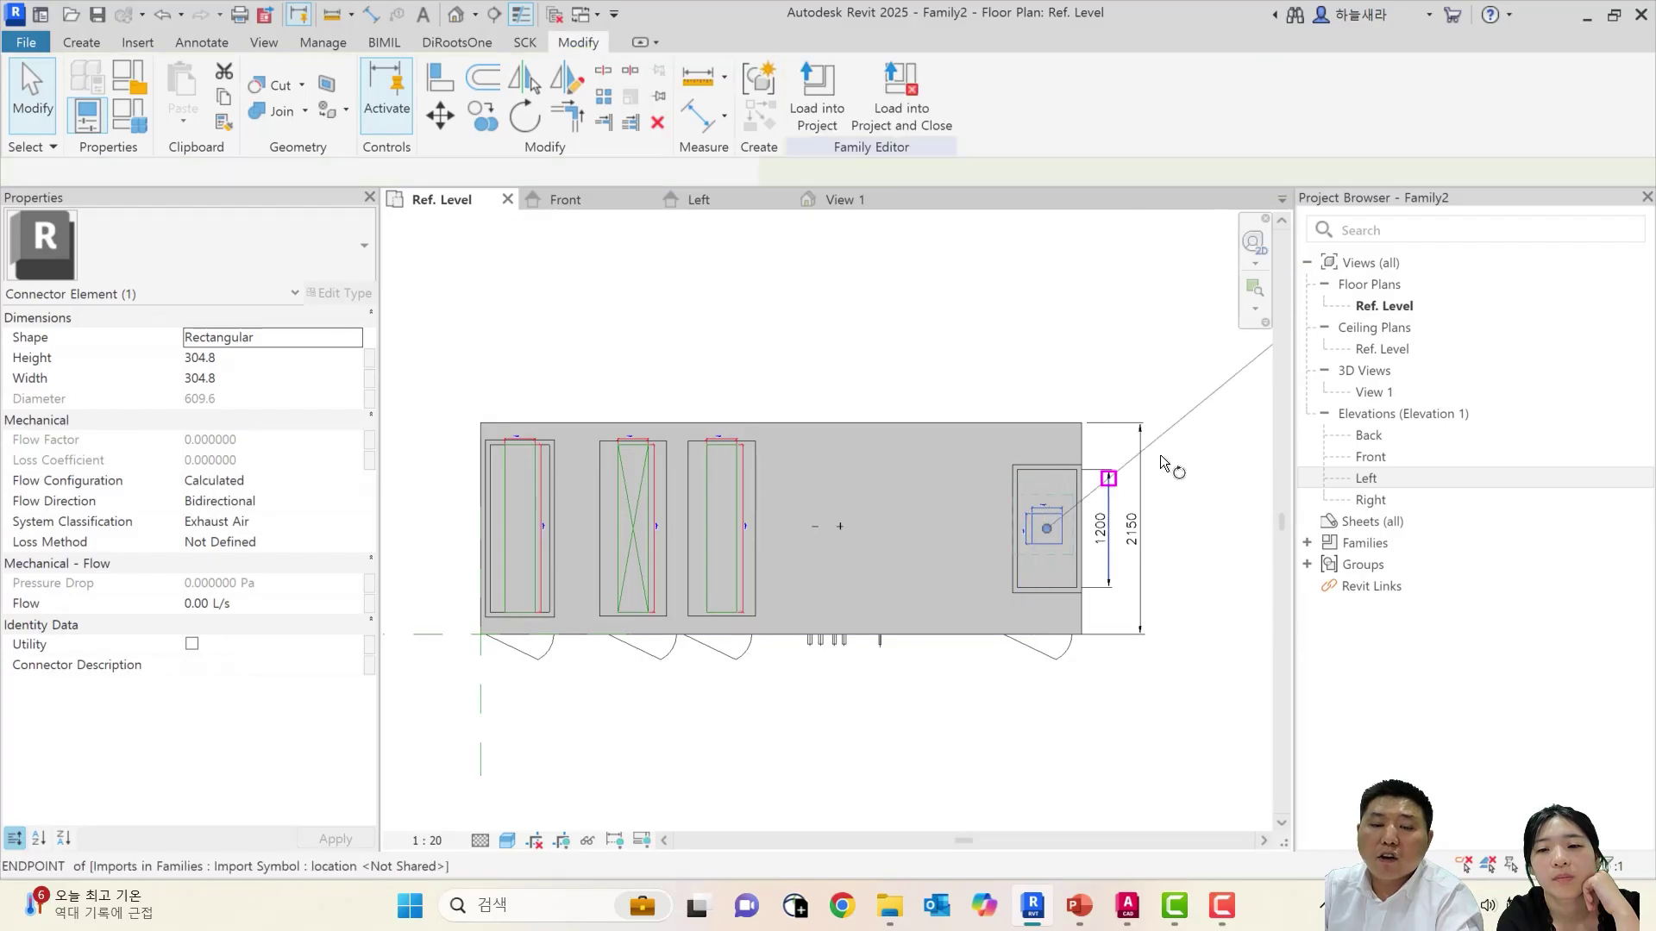
left_click(1190, 396)
type("90")
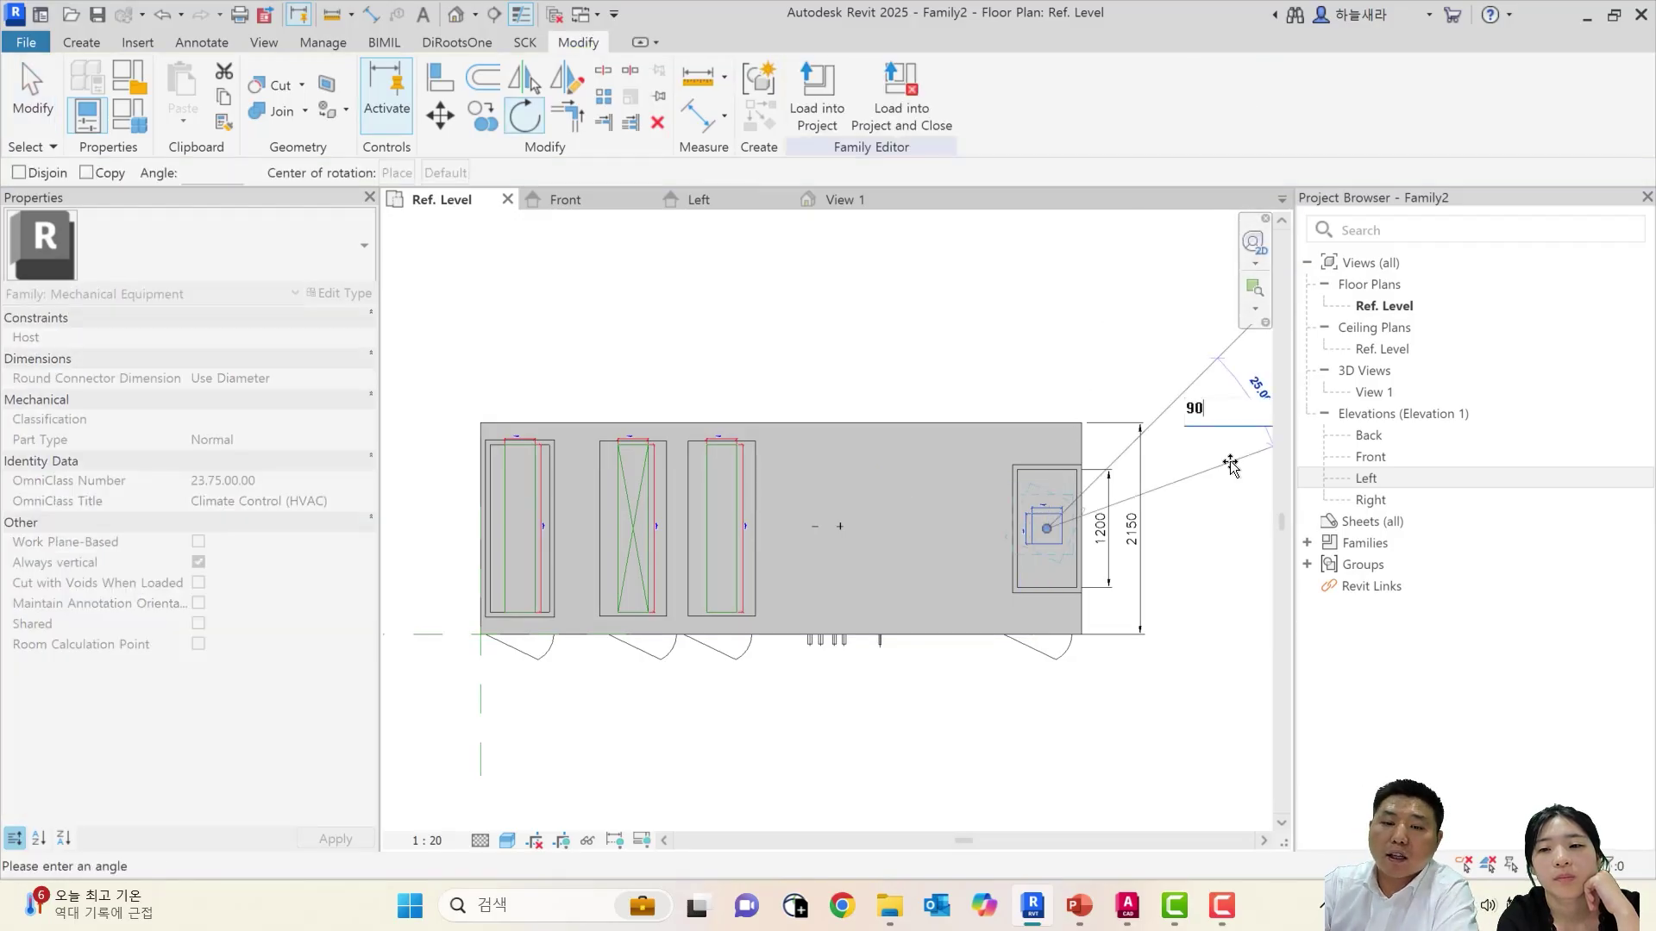
key("Return")
key("Escape")
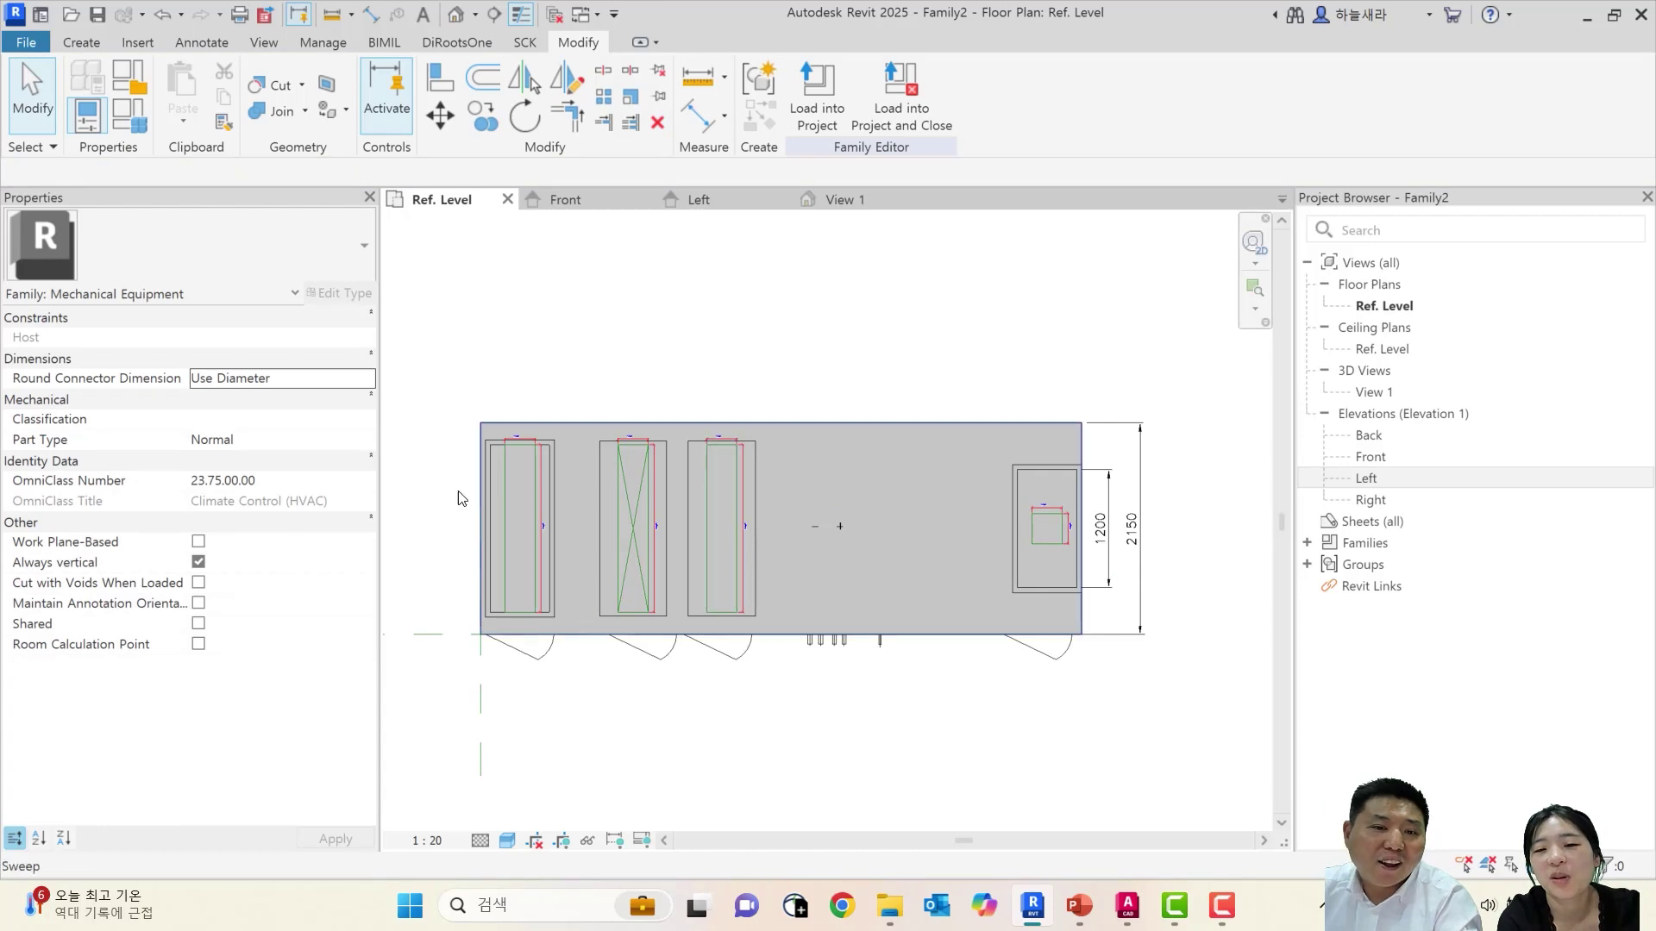
Inspect the Width and Height directions and properties of the connector in the flange beside the damper boxes
middle_click_drag(461, 498, 696, 476)
scroll(716, 476, "up", 3)
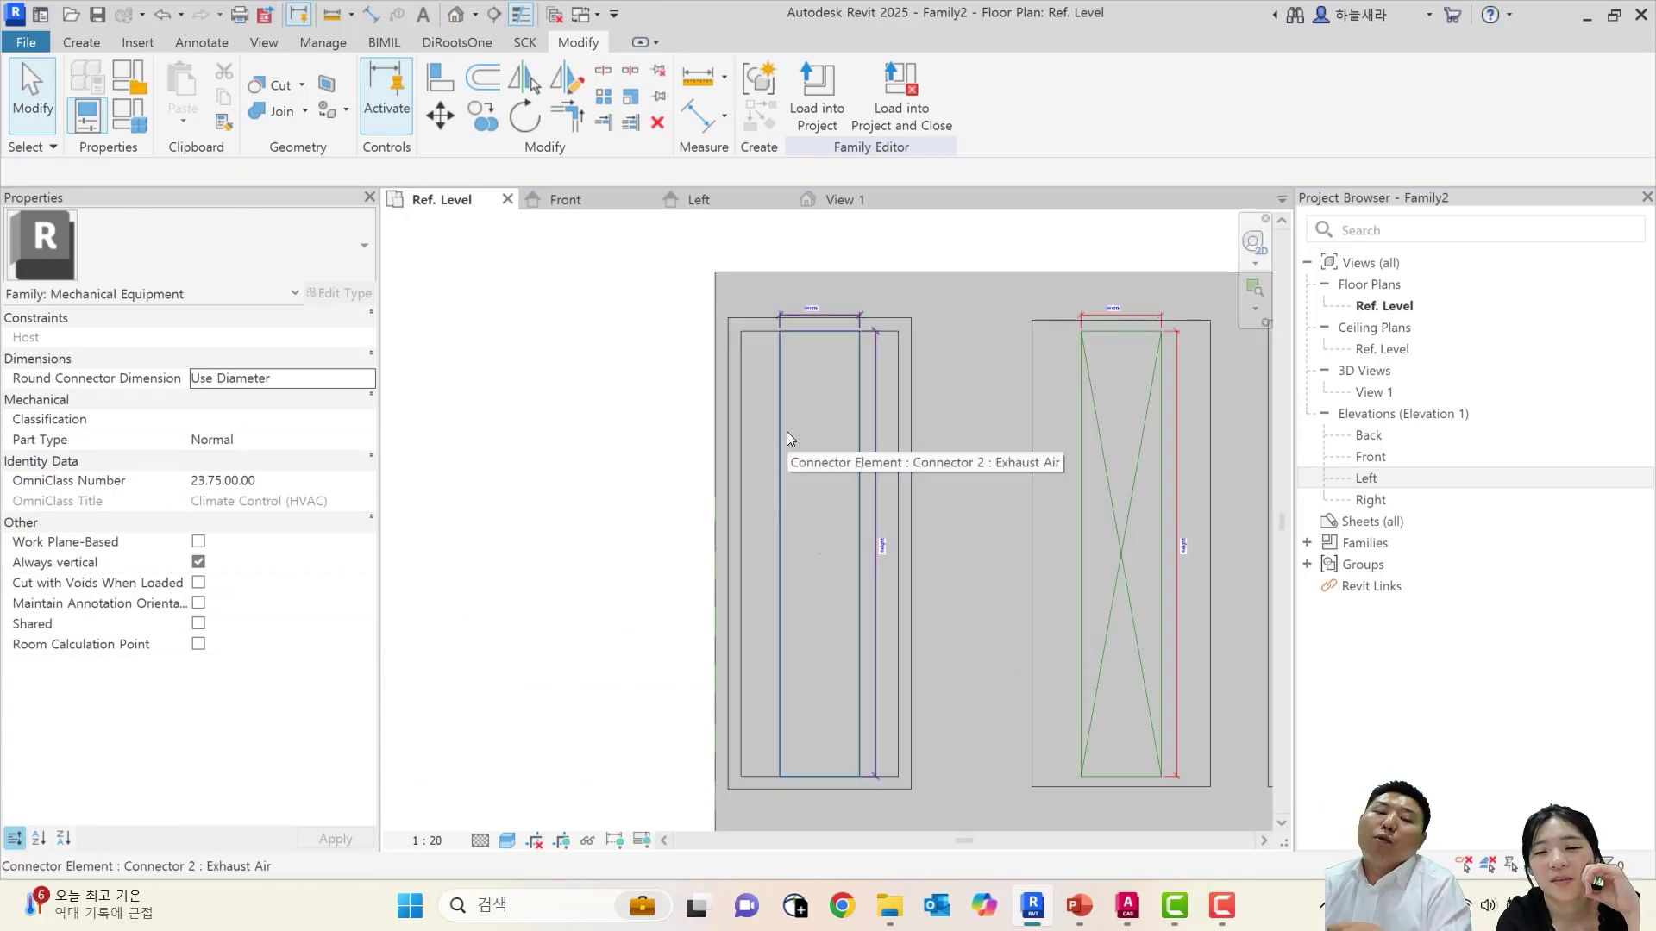
scroll(836, 349, "up", 3)
scroll(865, 312, "down", 2)
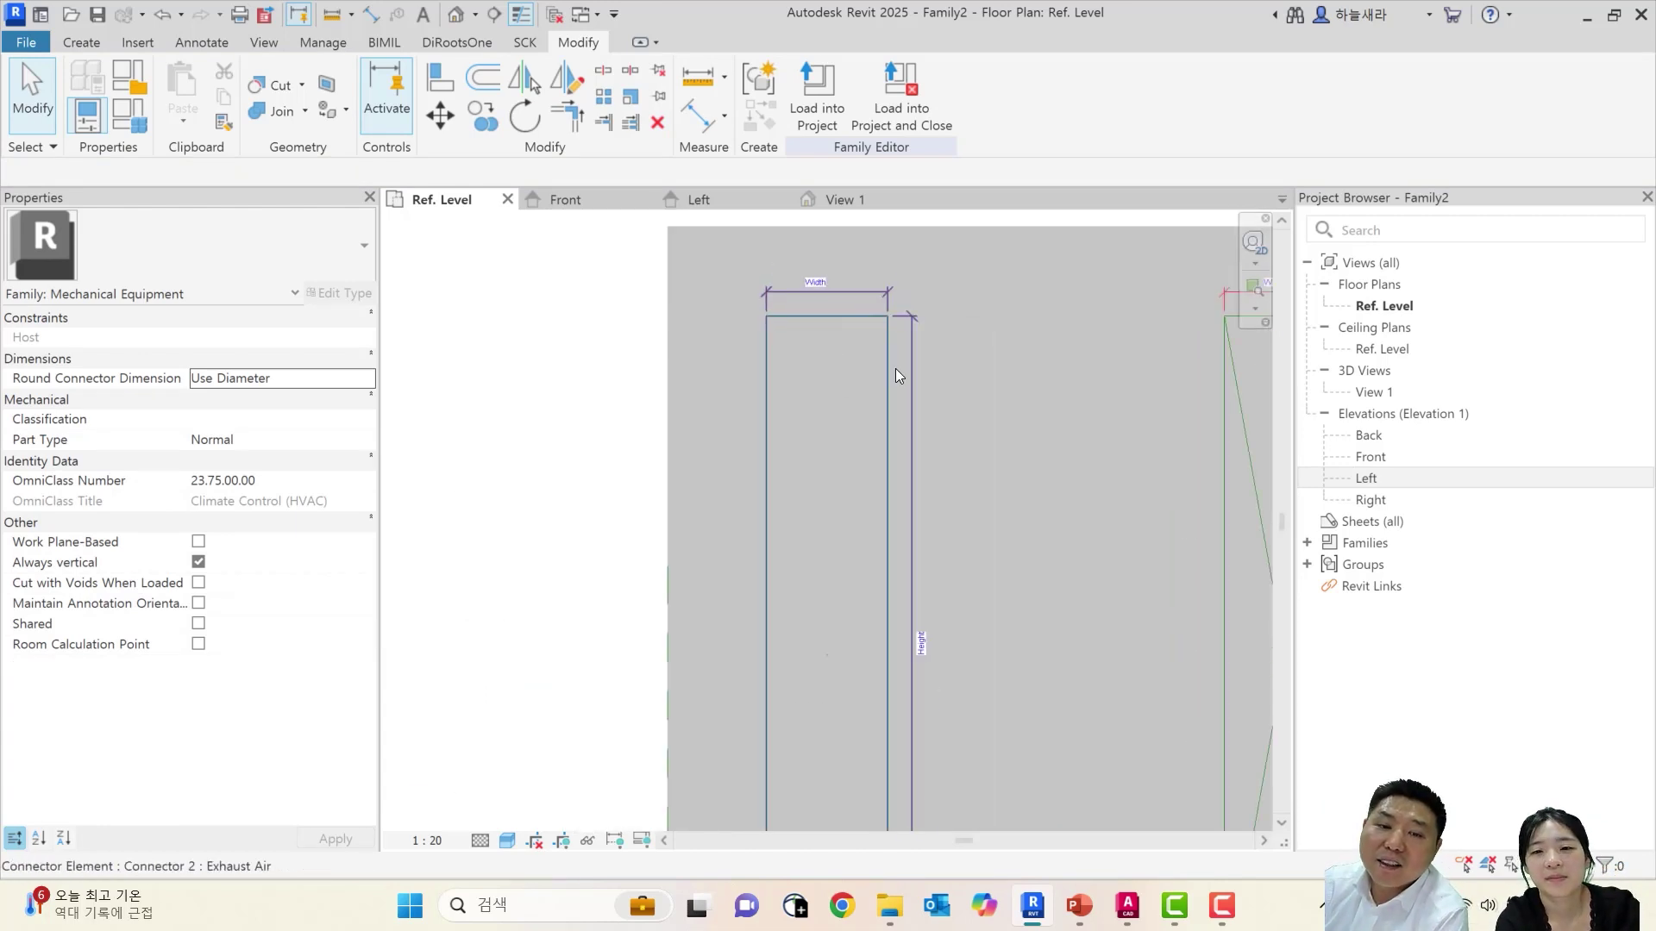
left_click(893, 369)
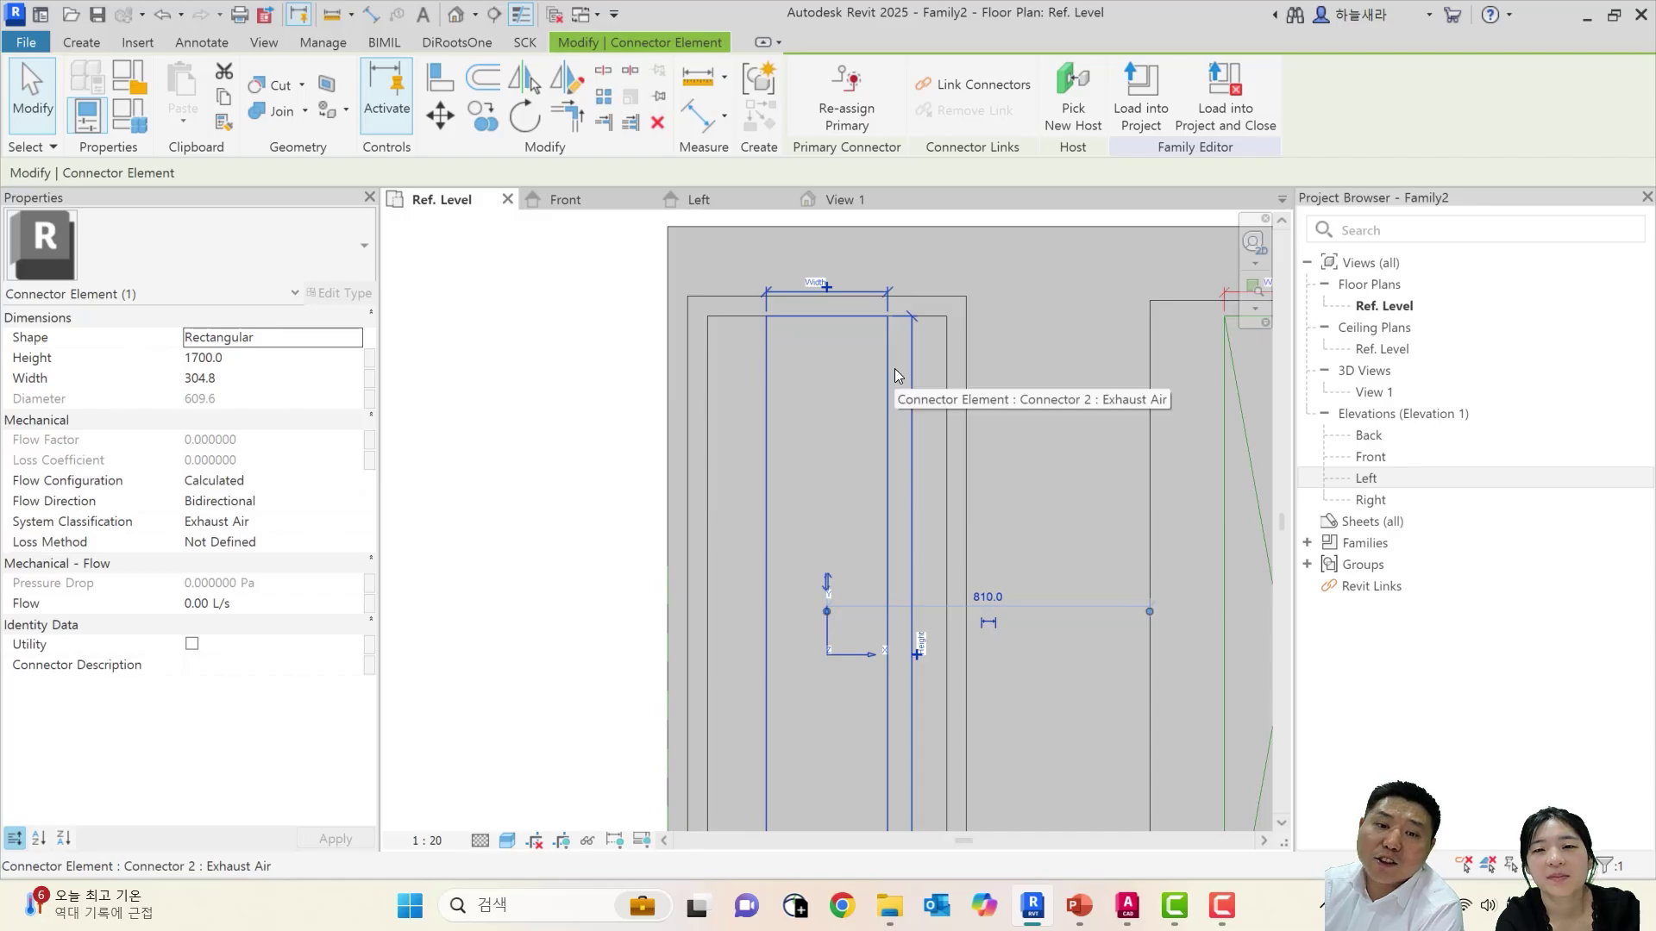
scroll(904, 384, "down", 1)
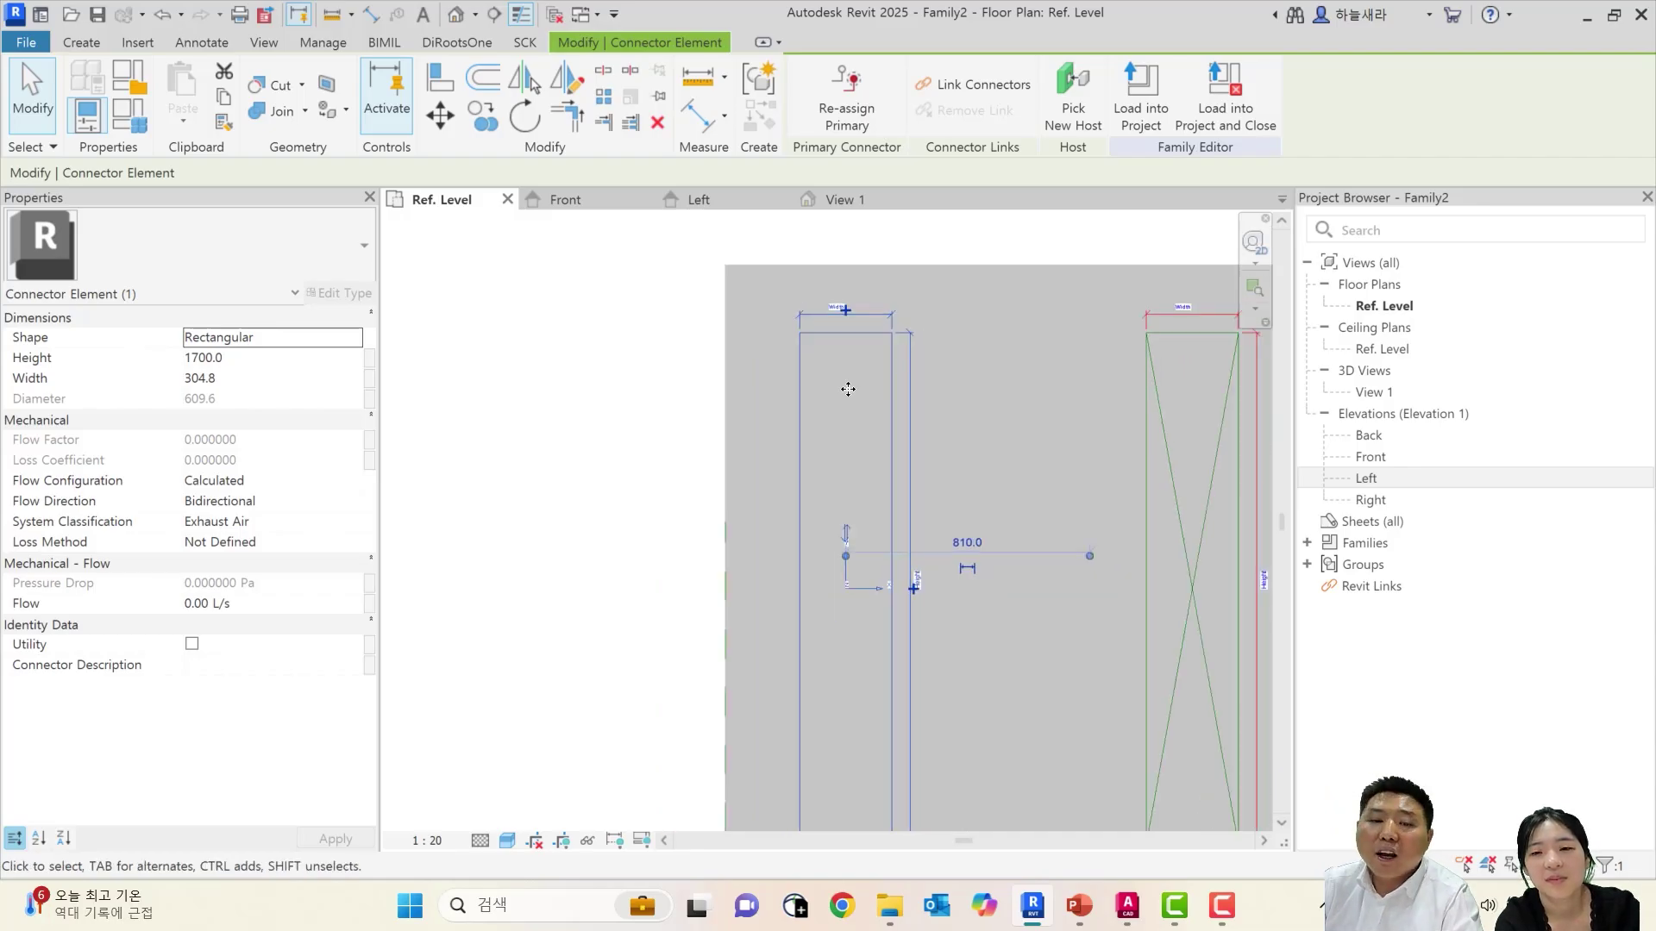
left_click(825, 358)
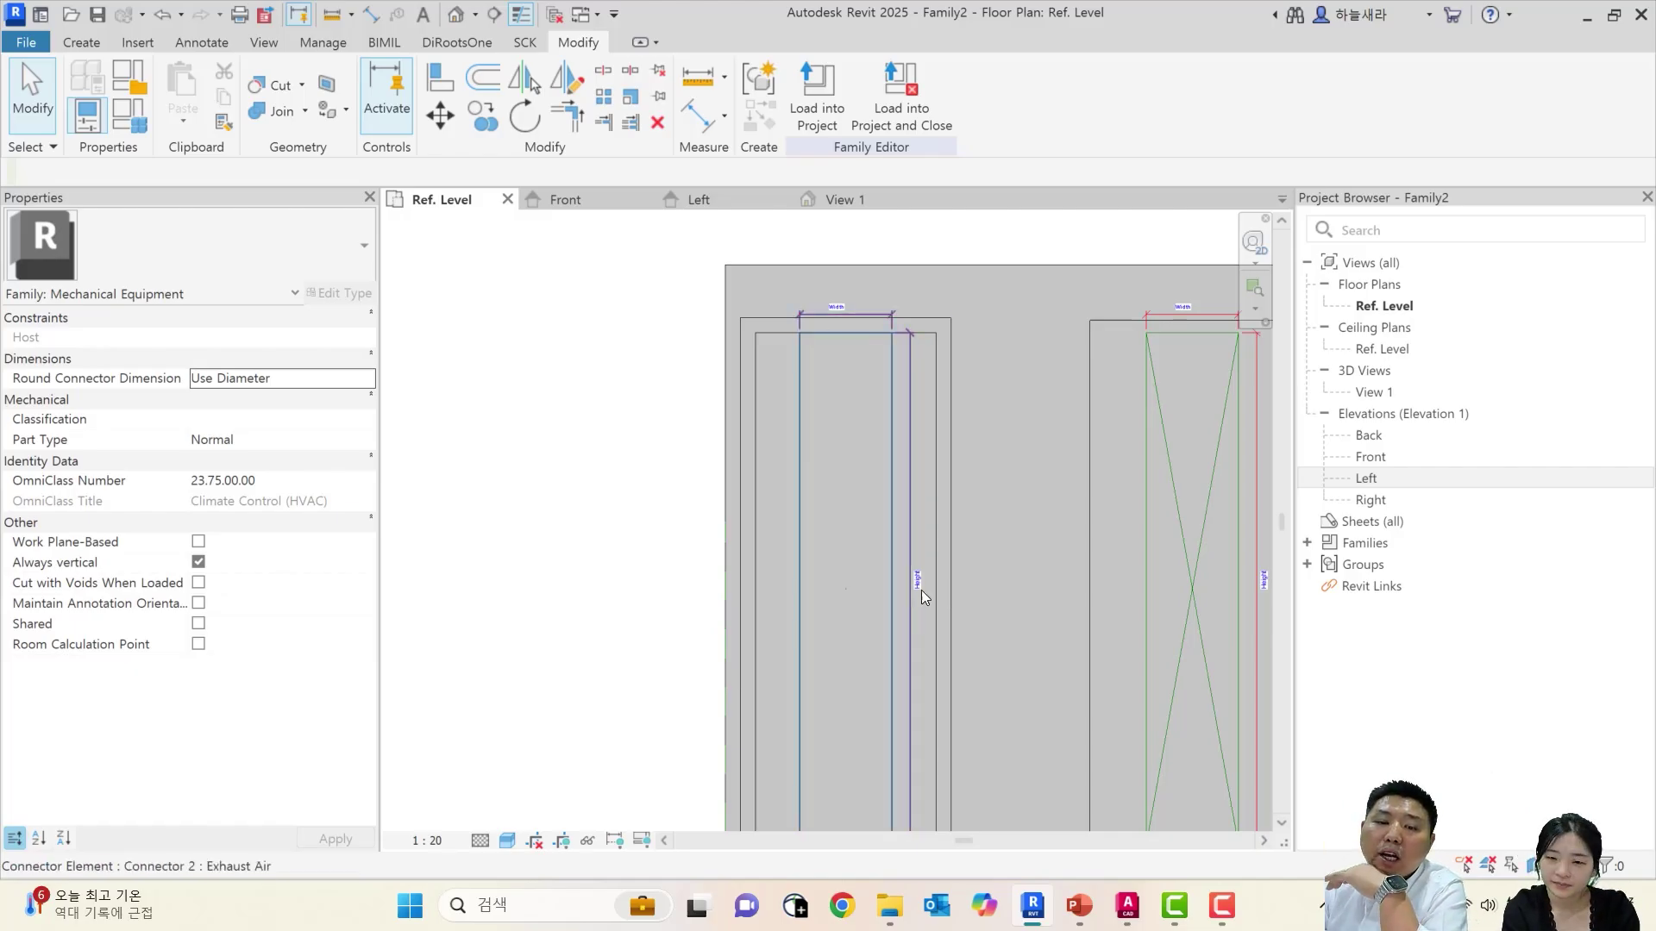
scroll(921, 589, "up", 1)
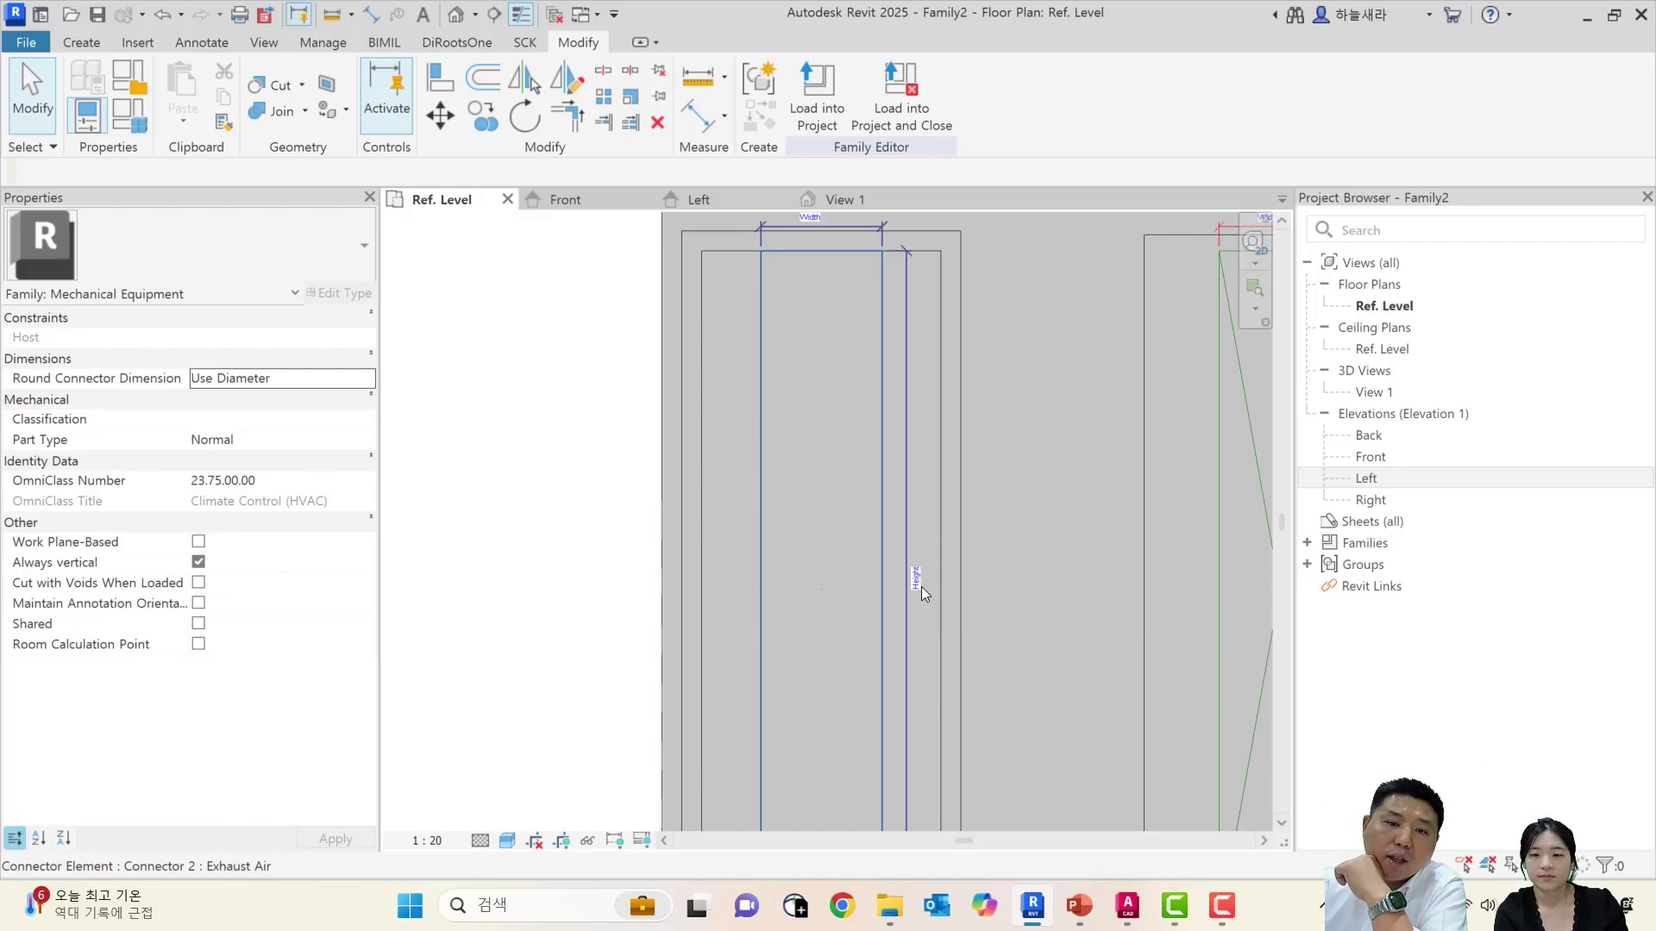
scroll(919, 483, "down", 3)
Set the Width to 600 for the connectors of the two damper boxes and the flange beside them together
left_click(897, 443)
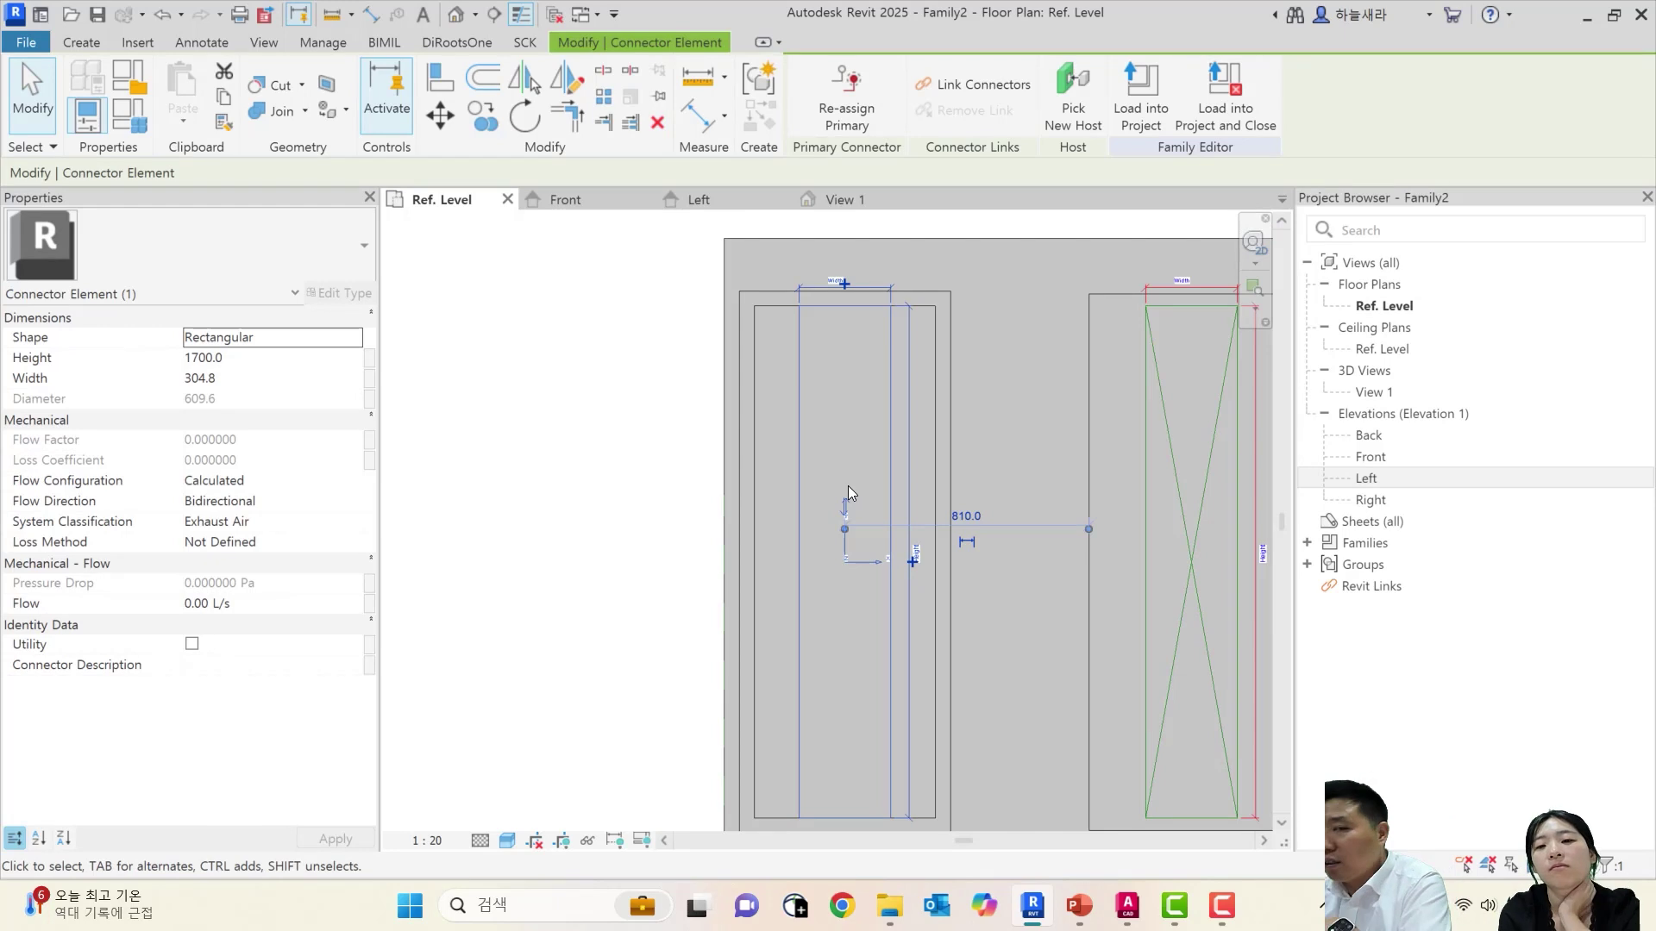
scroll(854, 481, "down", 4)
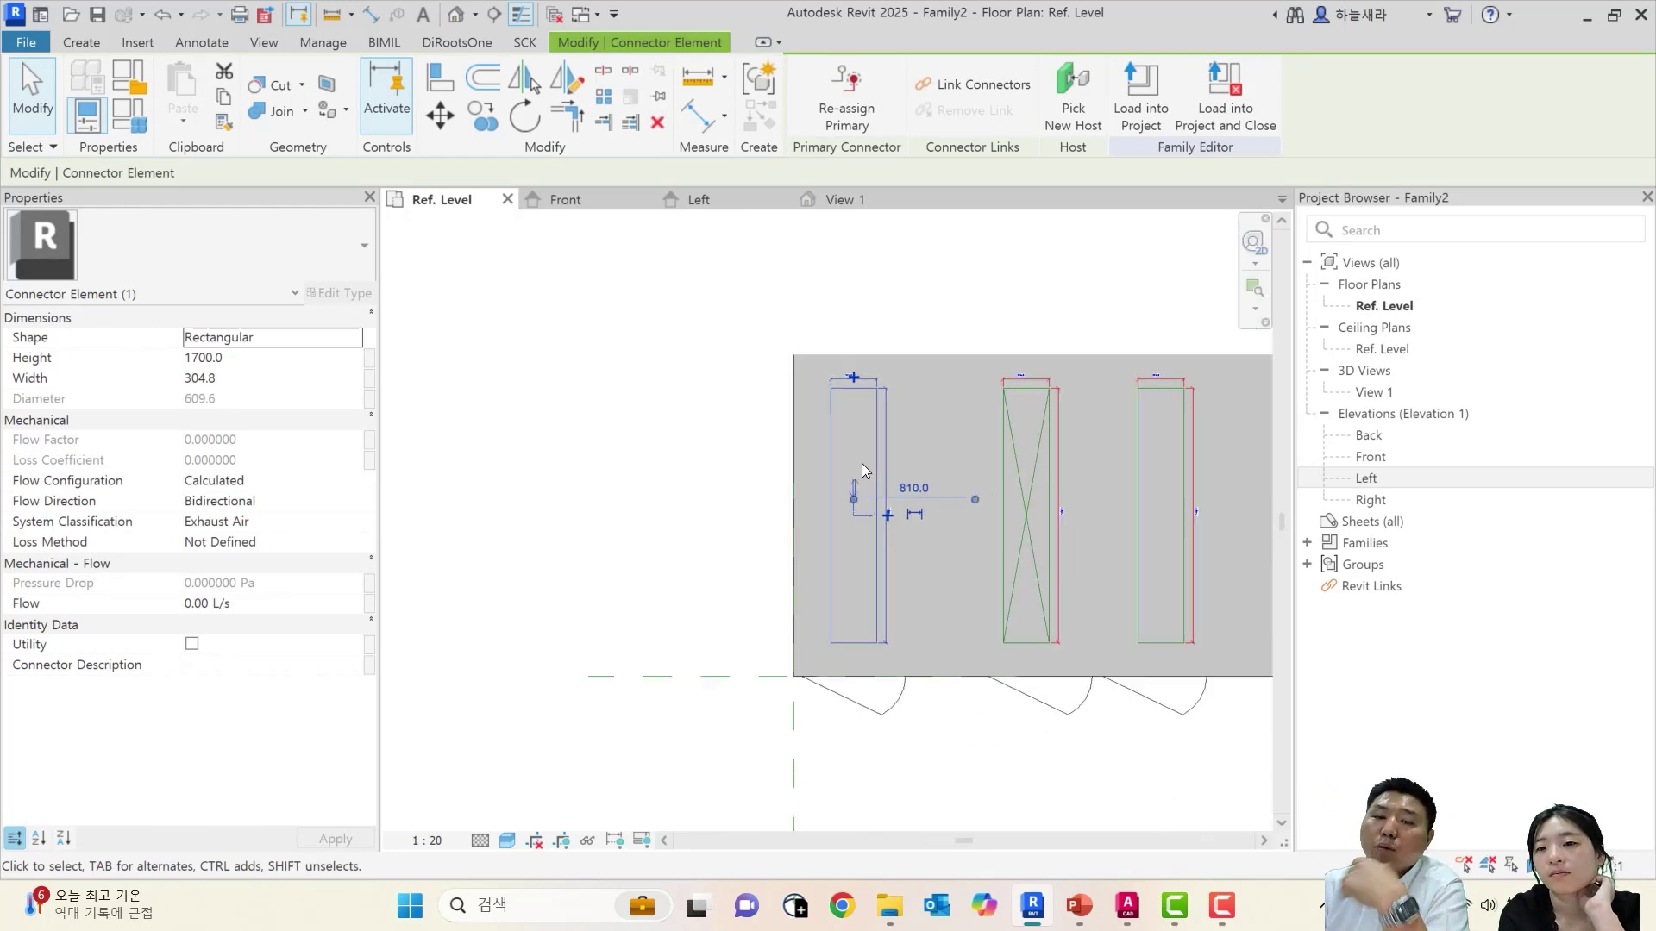
middle_click_drag(864, 470, 727, 425)
middle_click_drag(966, 440, 754, 450)
left_click(671, 453, "ctrl")
left_click(751, 428, "ctrl")
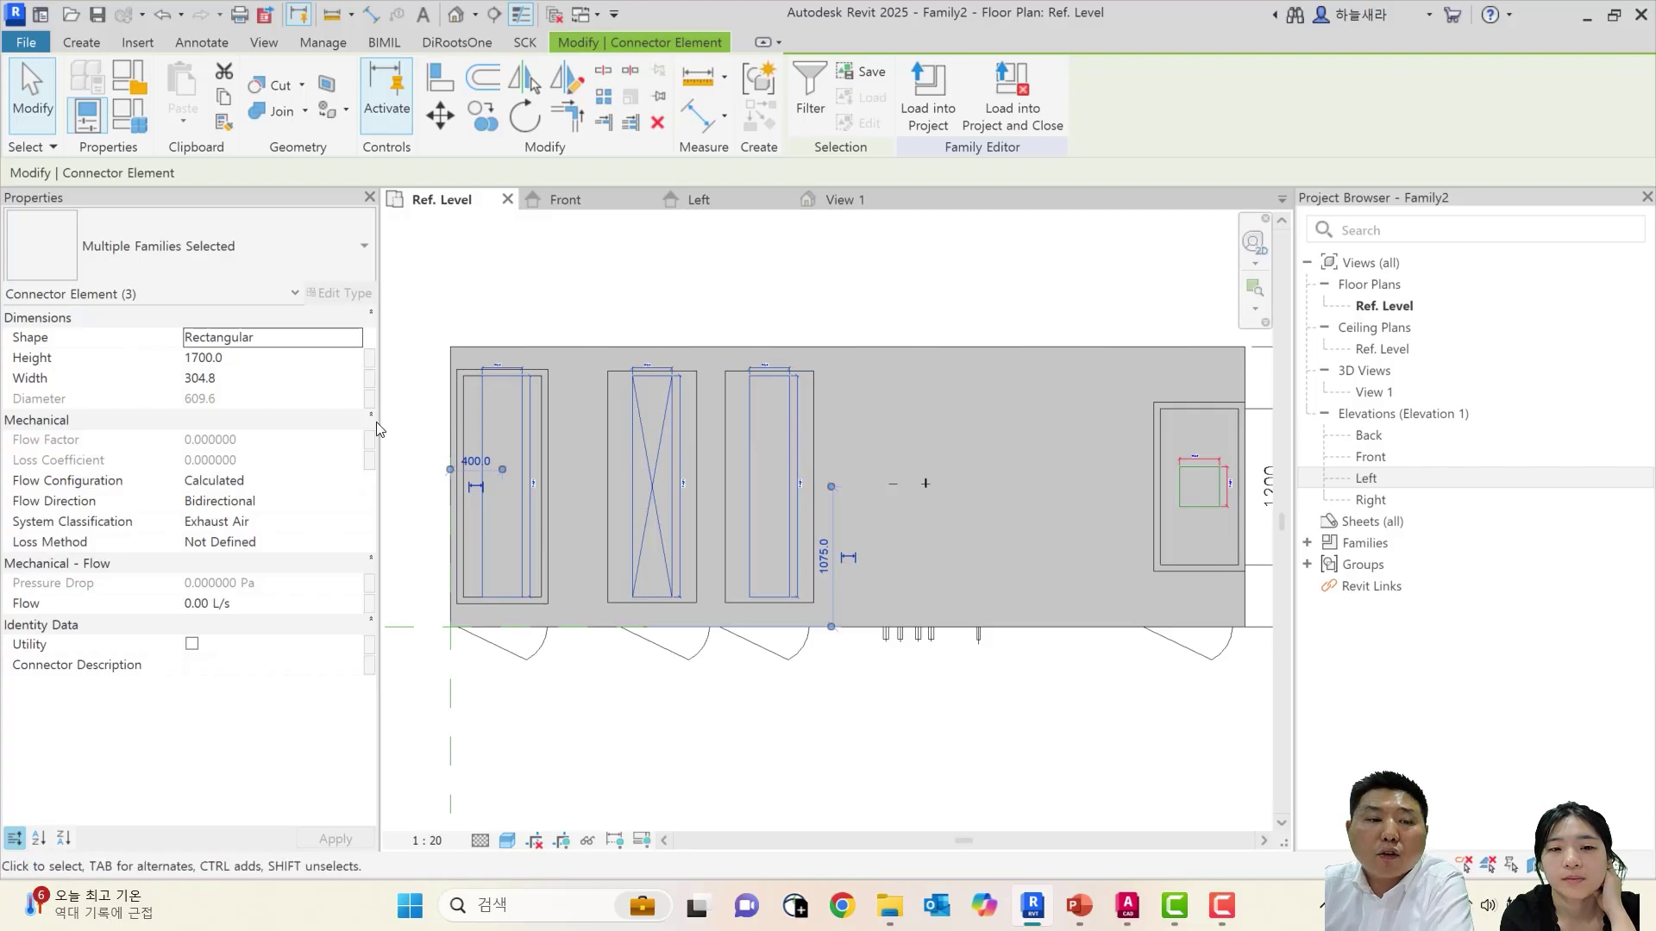
left_click(276, 377)
type("600")
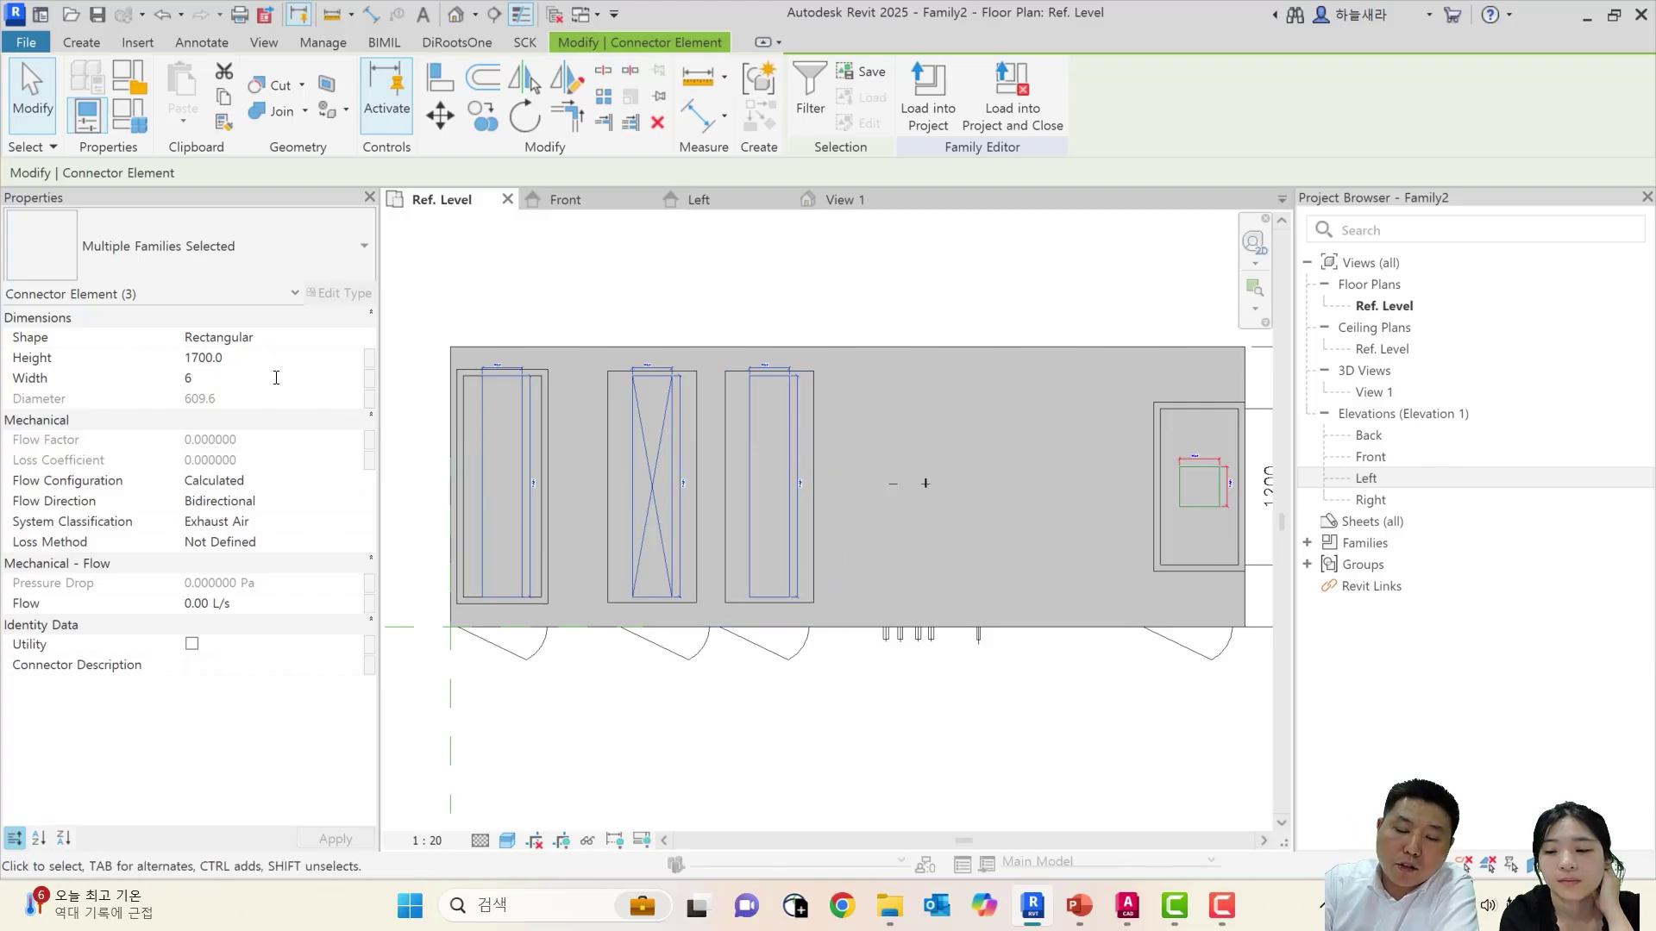
key("Return")
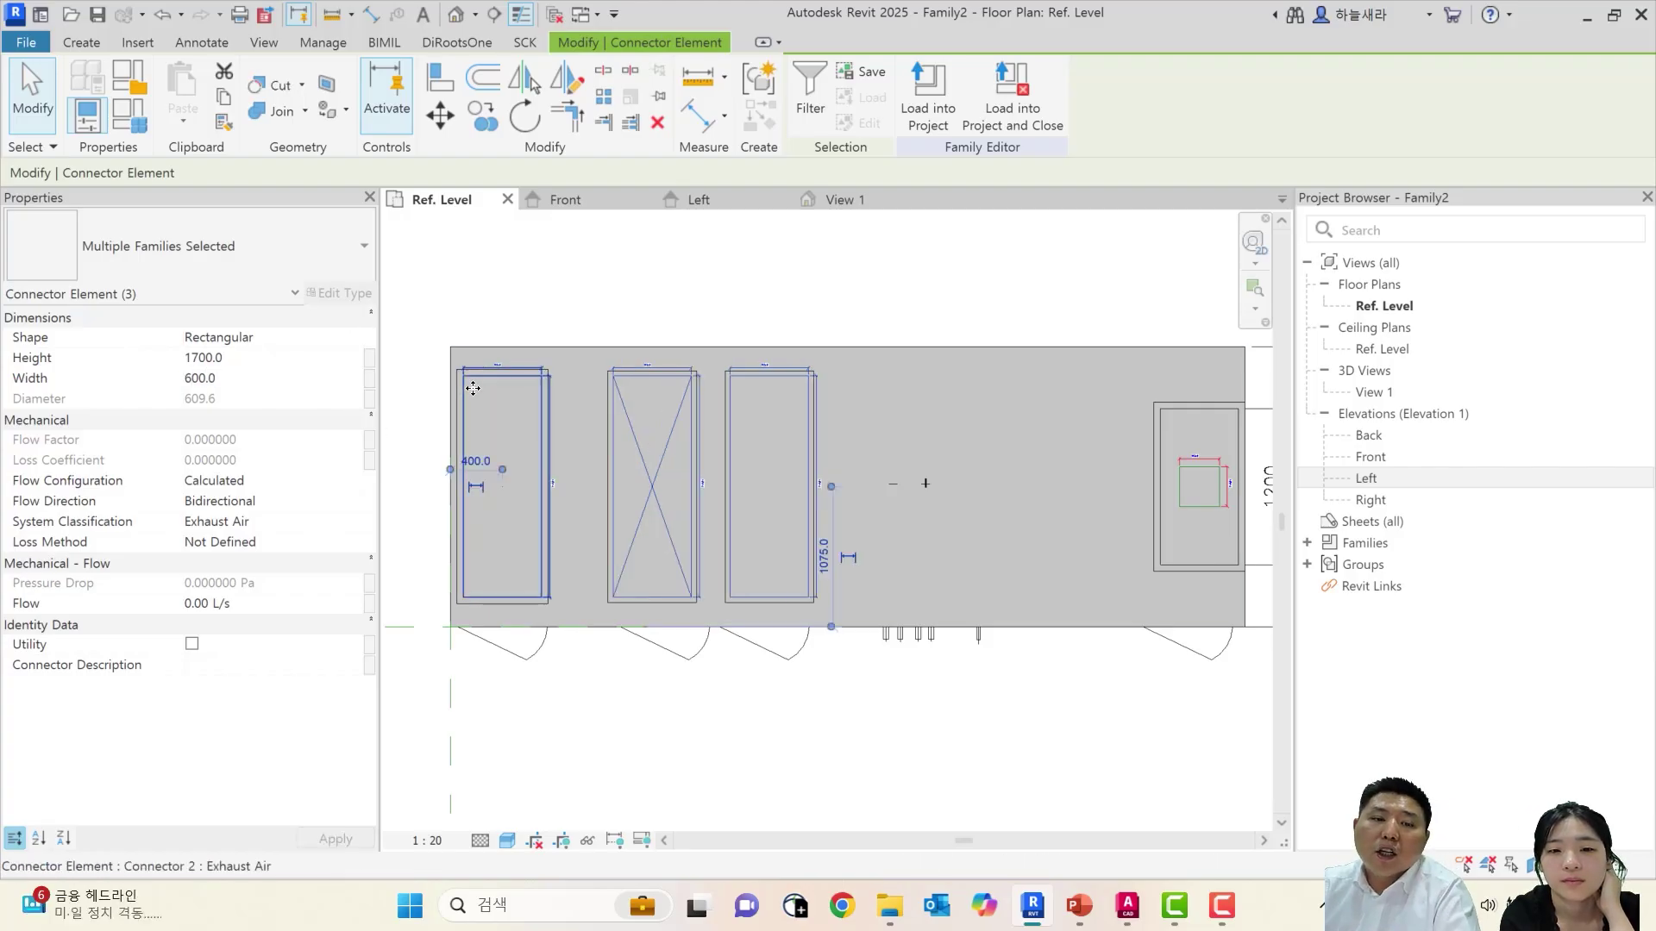
scroll(461, 390, "up", 5)
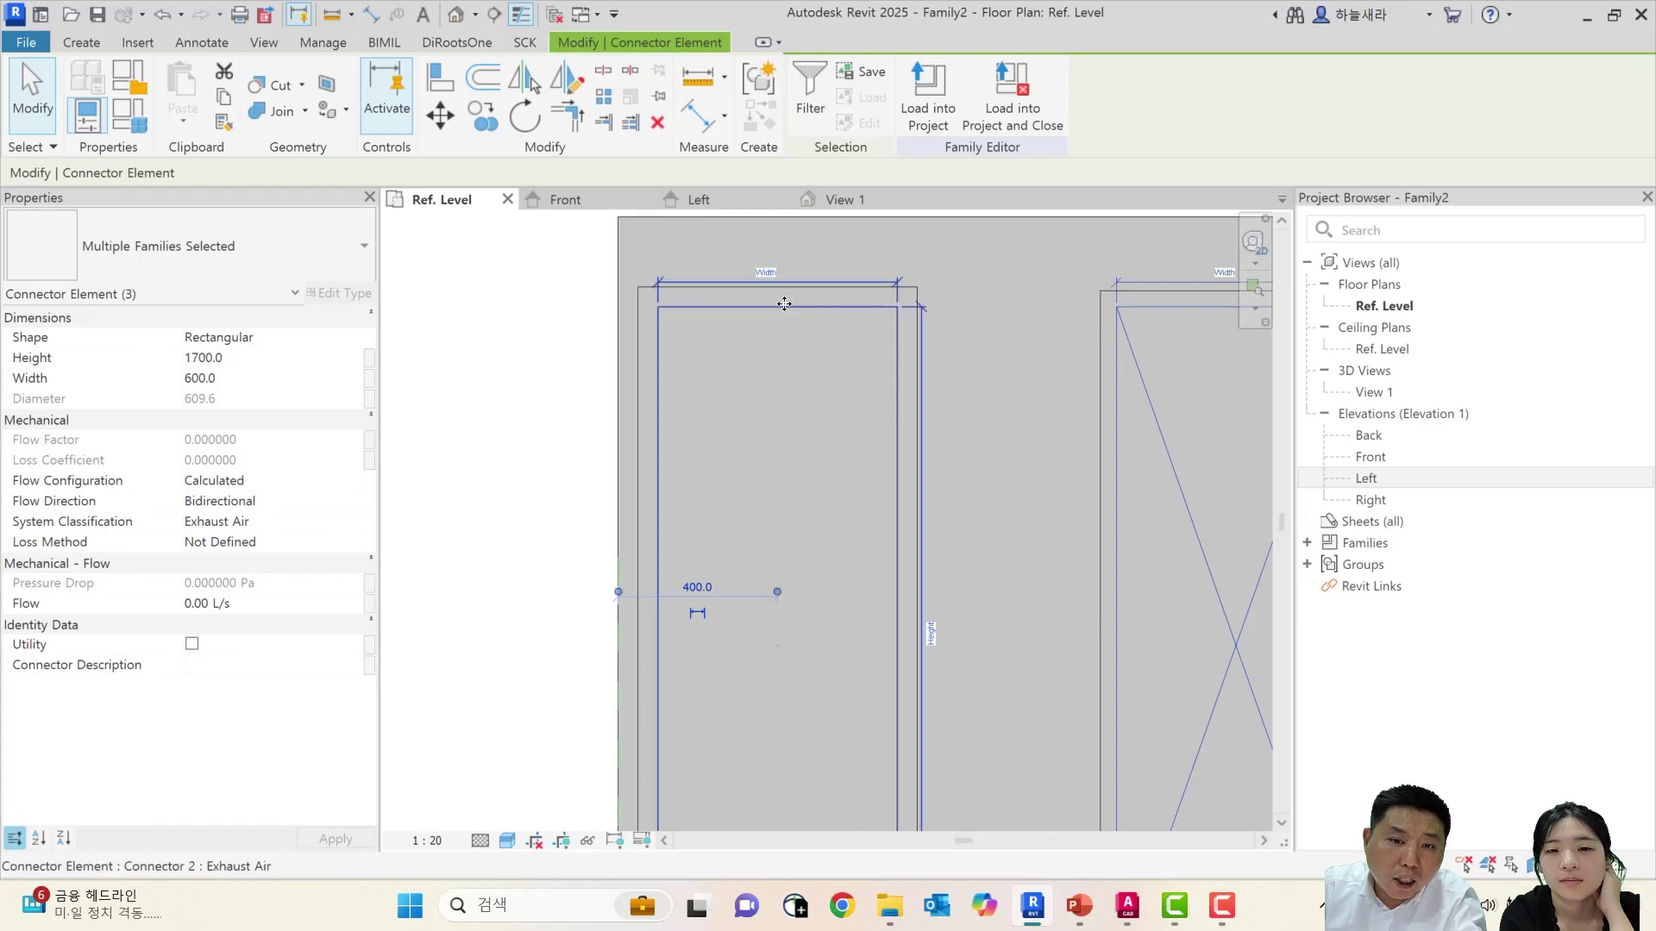
scroll(914, 300, "down", 2)
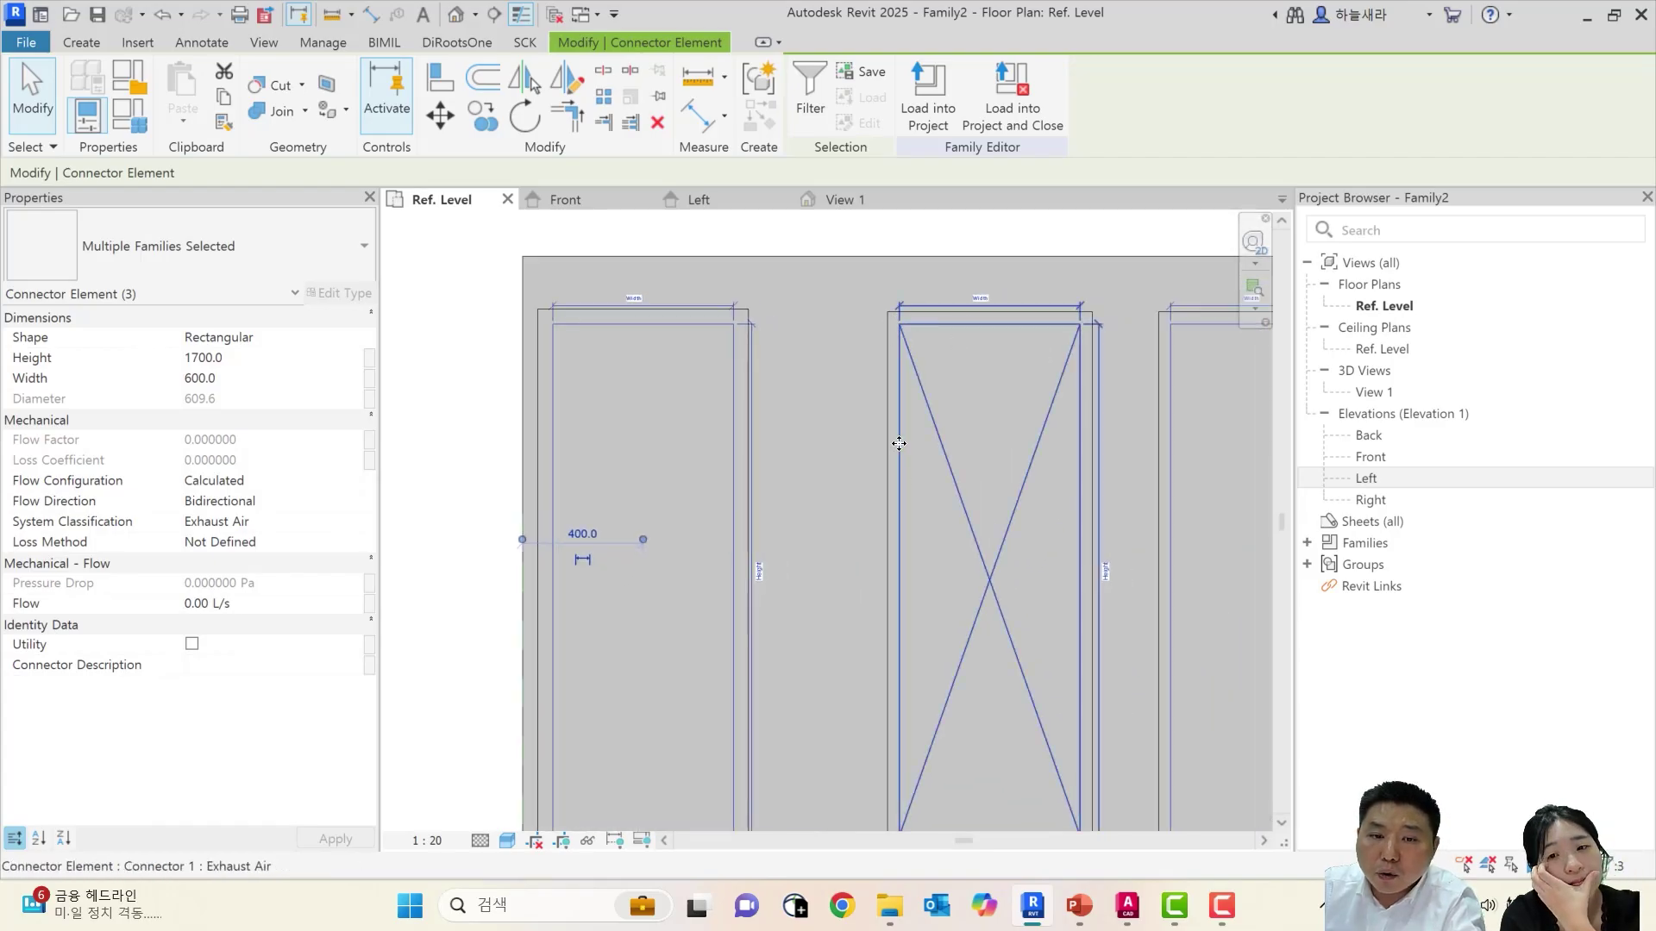
Set the connector in the flange at the opposite end of the unit to Height 1200 and Width 600
scroll(1077, 427, "down", 1)
middle_click_drag(1084, 384, 1072, 282)
scroll(965, 618, "down", 1)
middle_click_drag(927, 545, 585, 510)
middle_click_drag(1086, 400, 562, 426)
middle_click_drag(1061, 457, 828, 457)
key("Escape")
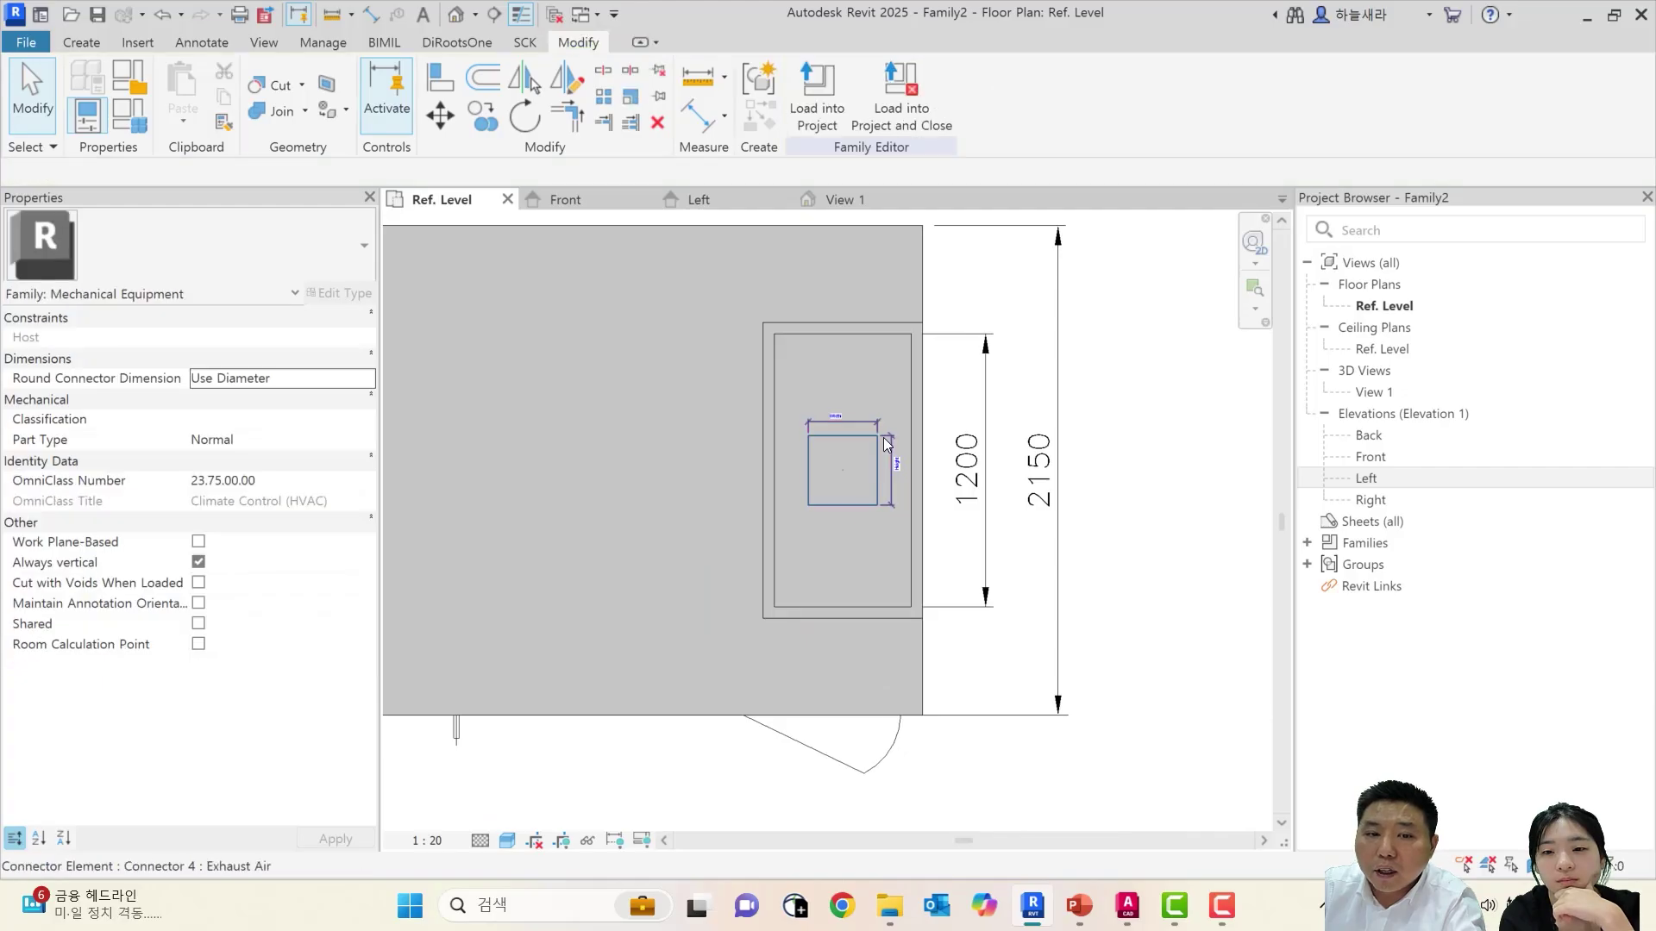
left_click(876, 449)
left_click(271, 362)
type("12")
left_click(280, 382)
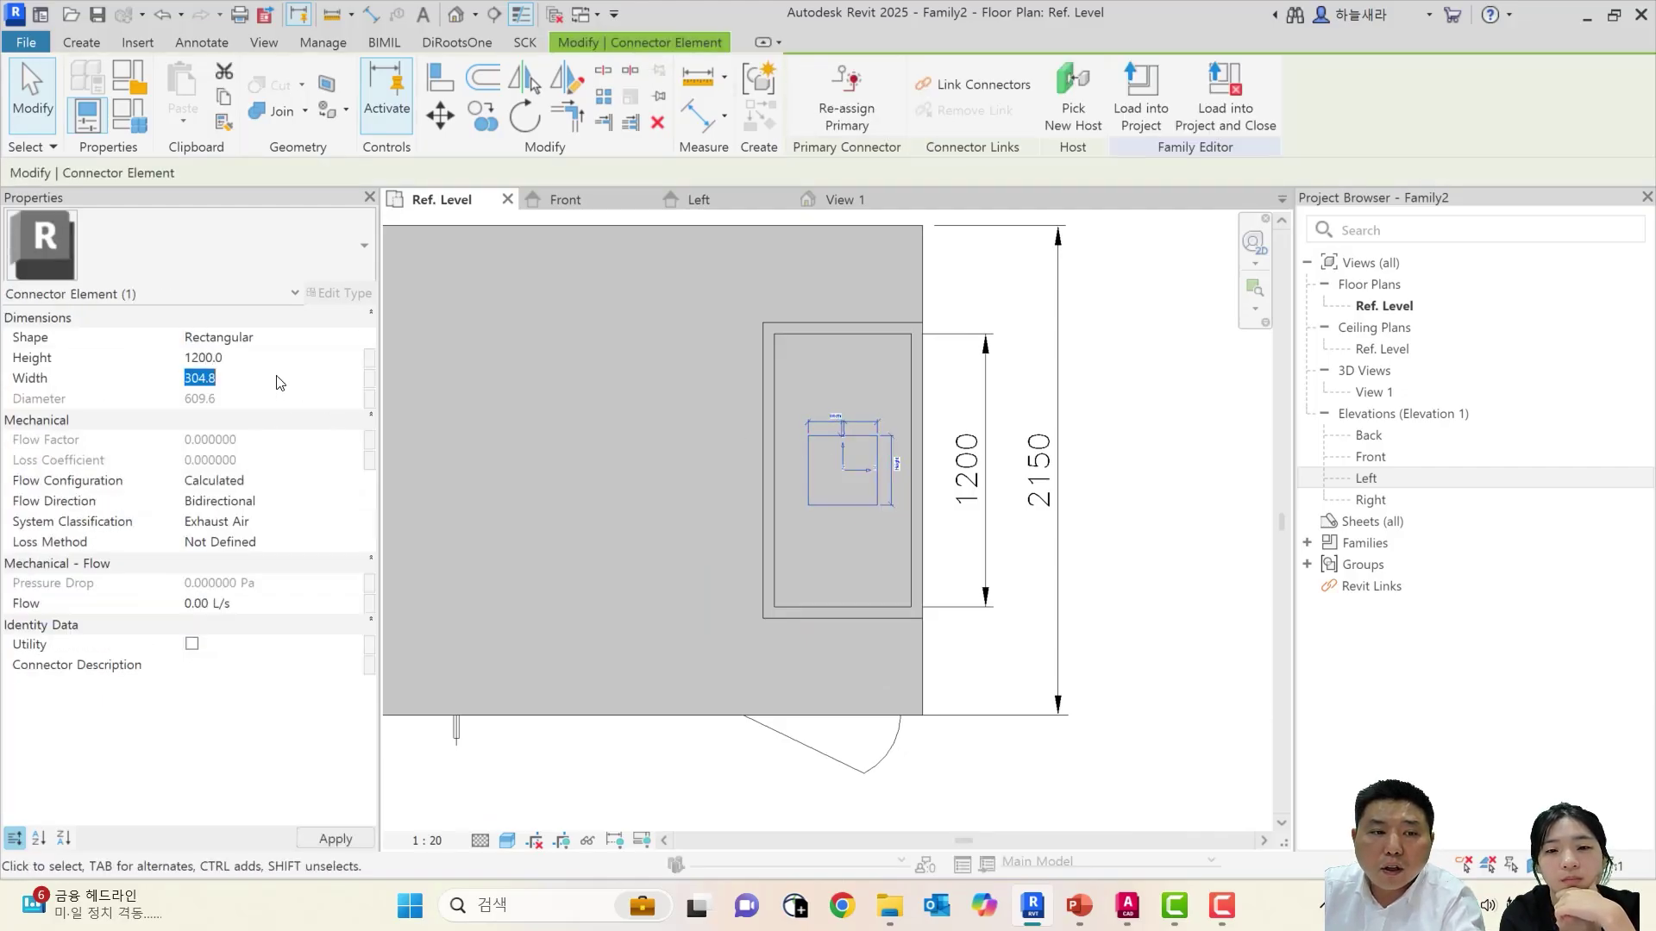
type("600")
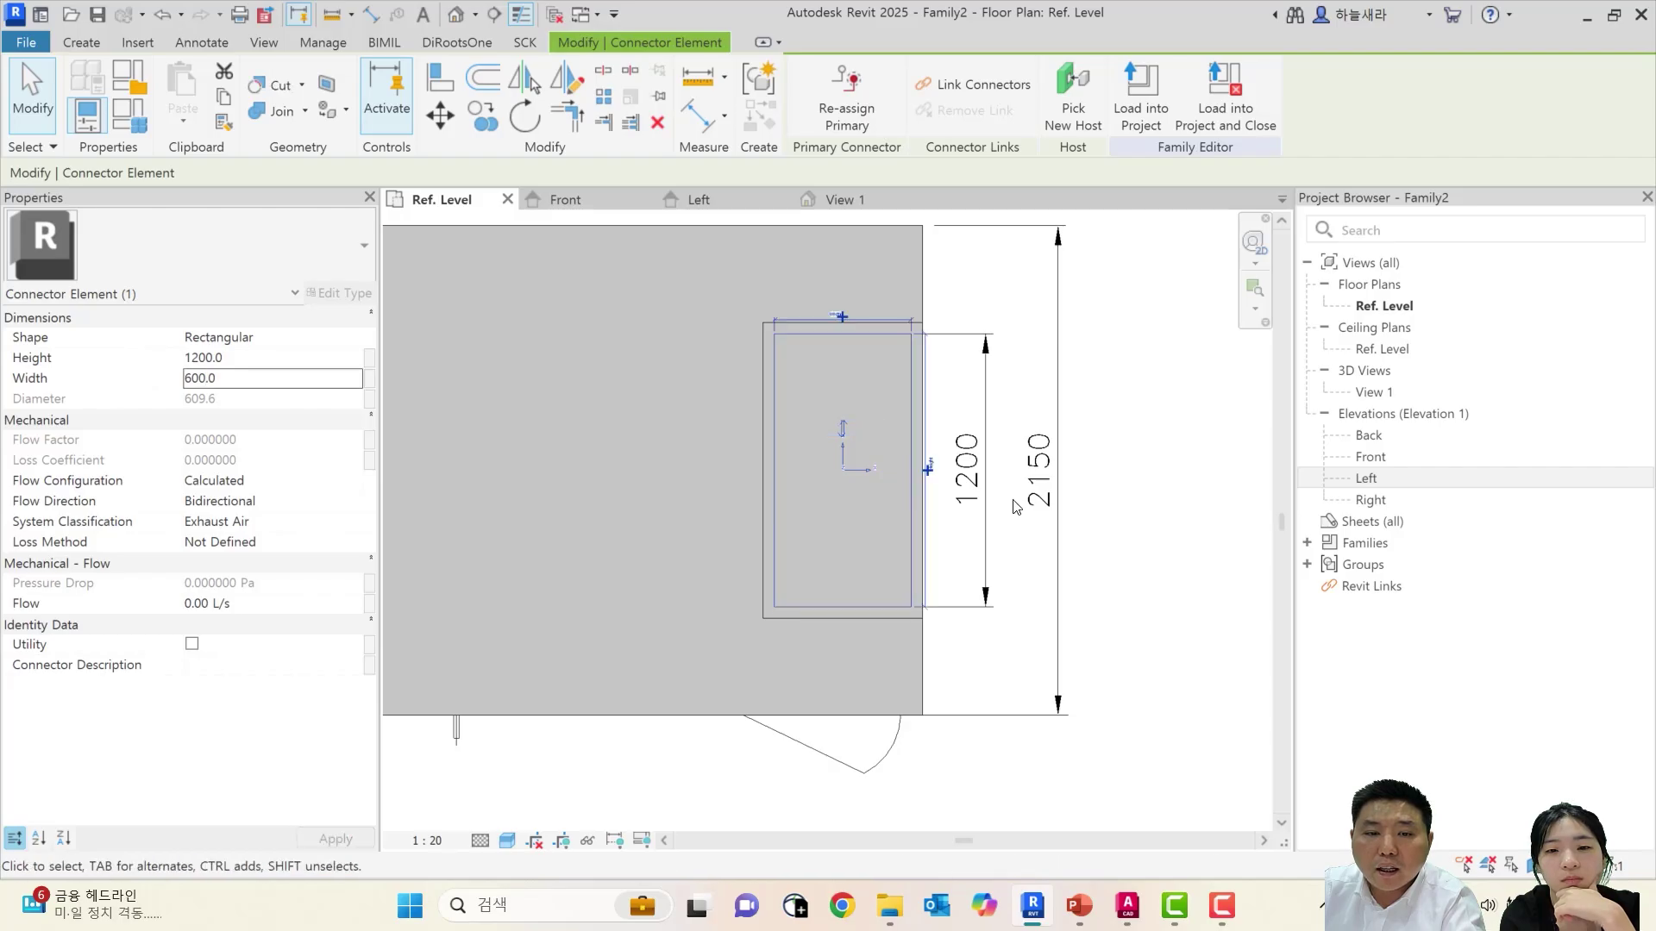
key("Escape")
Check the resized connectors on top of the unit in plan and in the 3D view
scroll(853, 326, "up", 5)
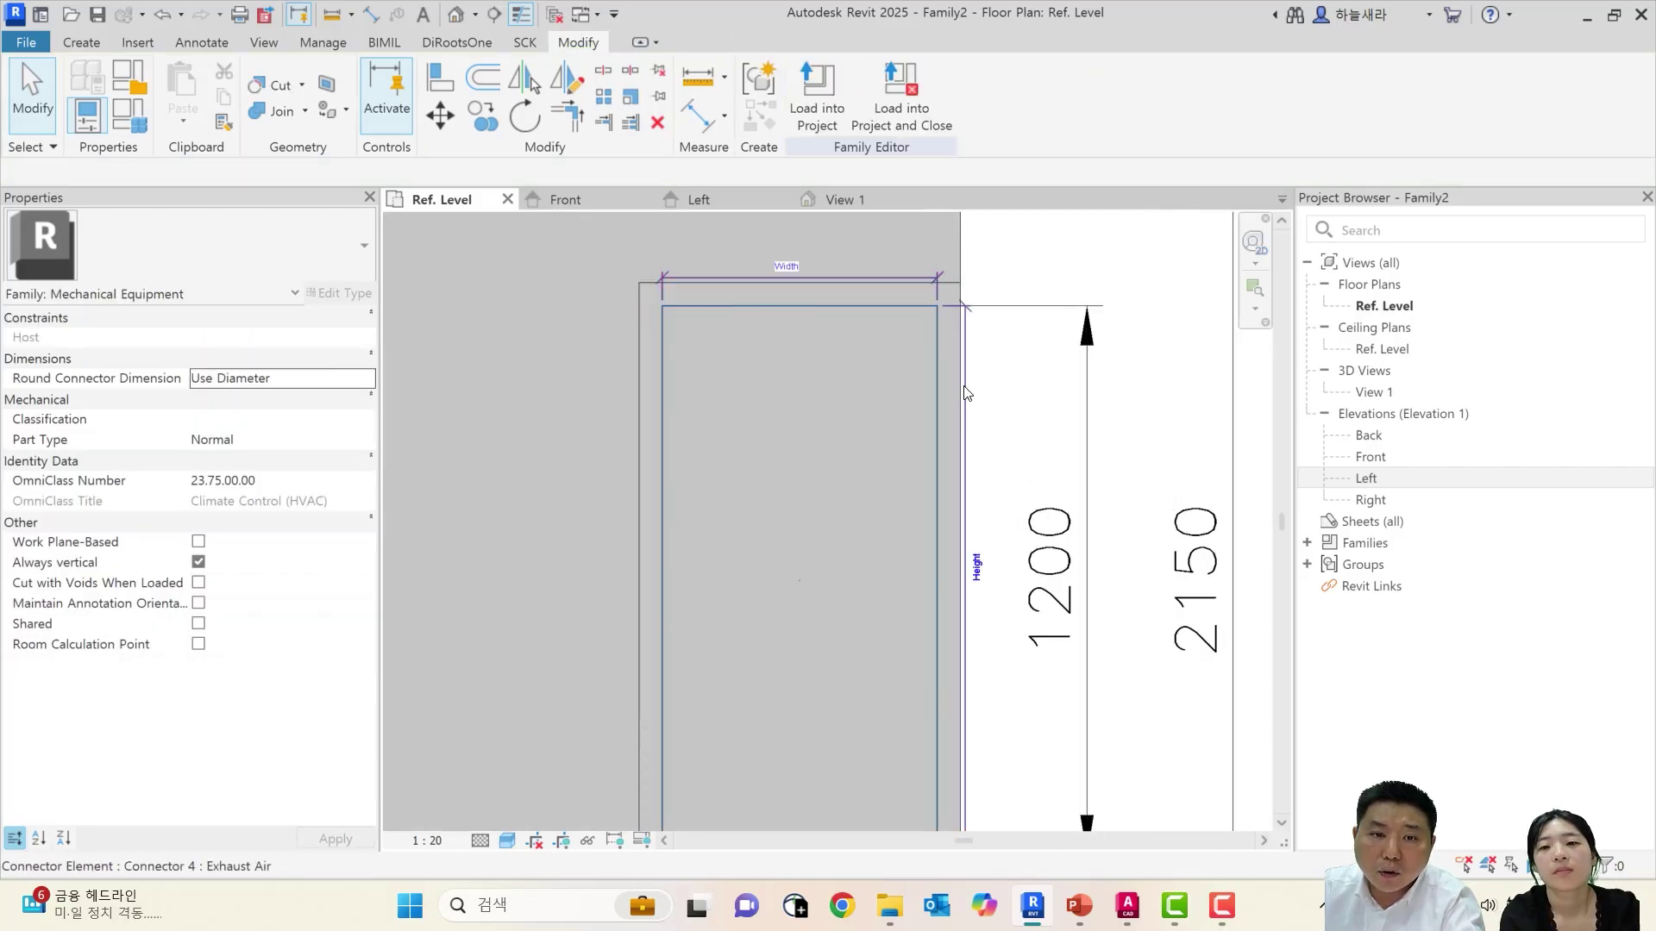
left_click(838, 199)
middle_click_drag(1096, 484, 843, 351, "shift")
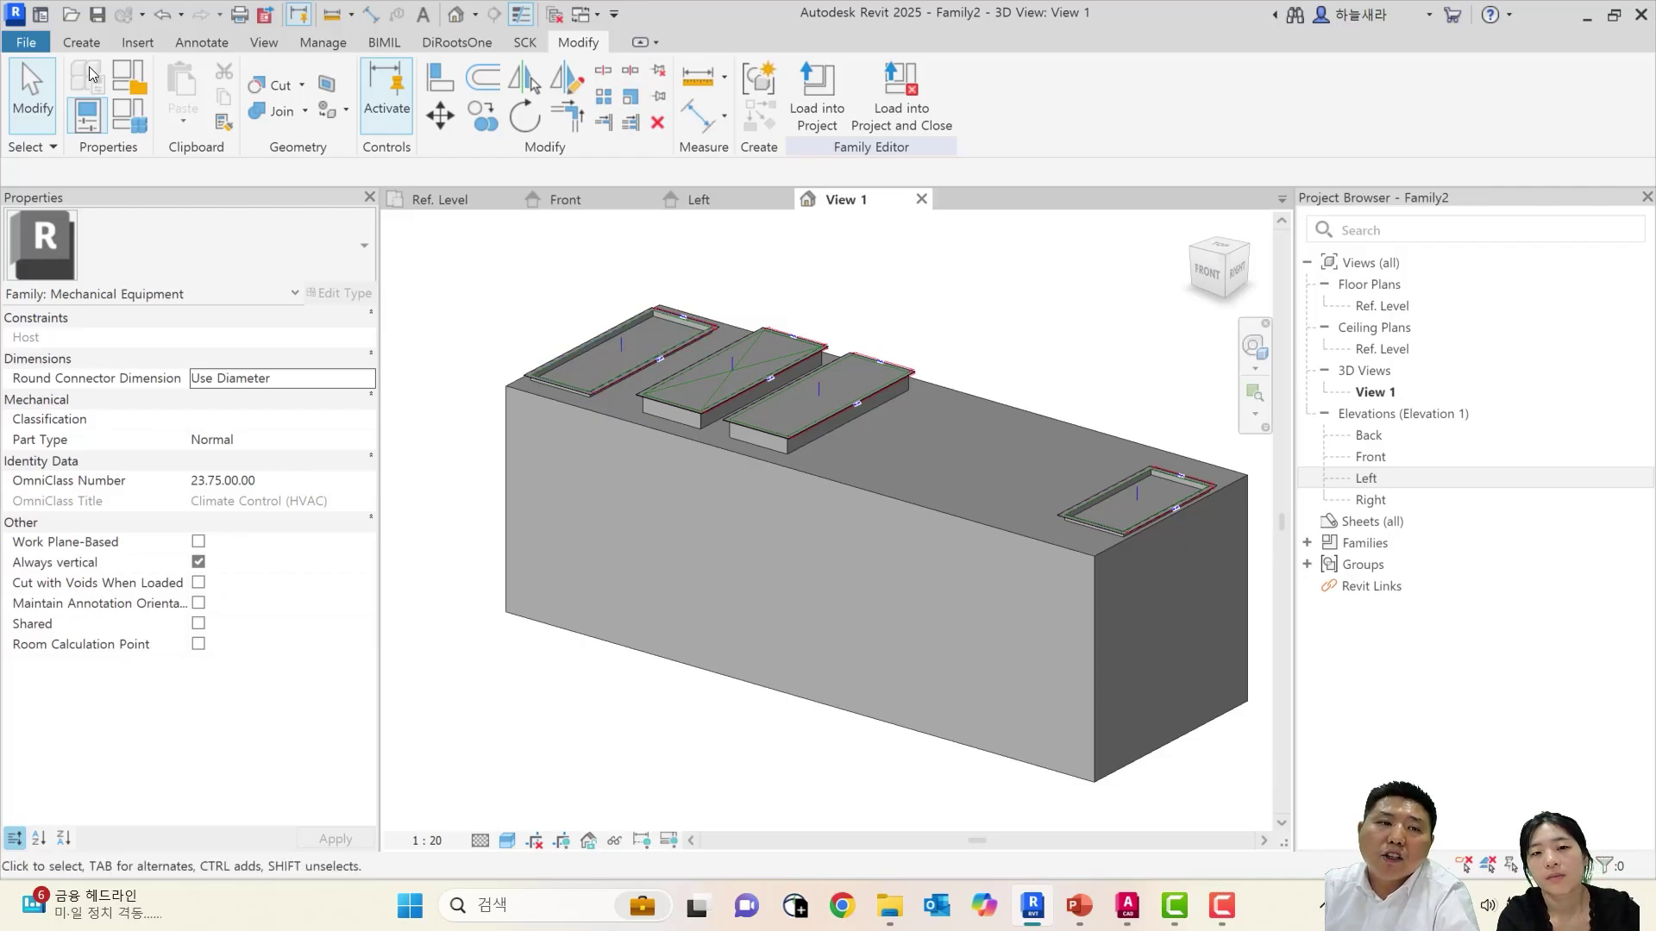
Create a new project from the Metric Multi-discipline template
left_click(37, 44)
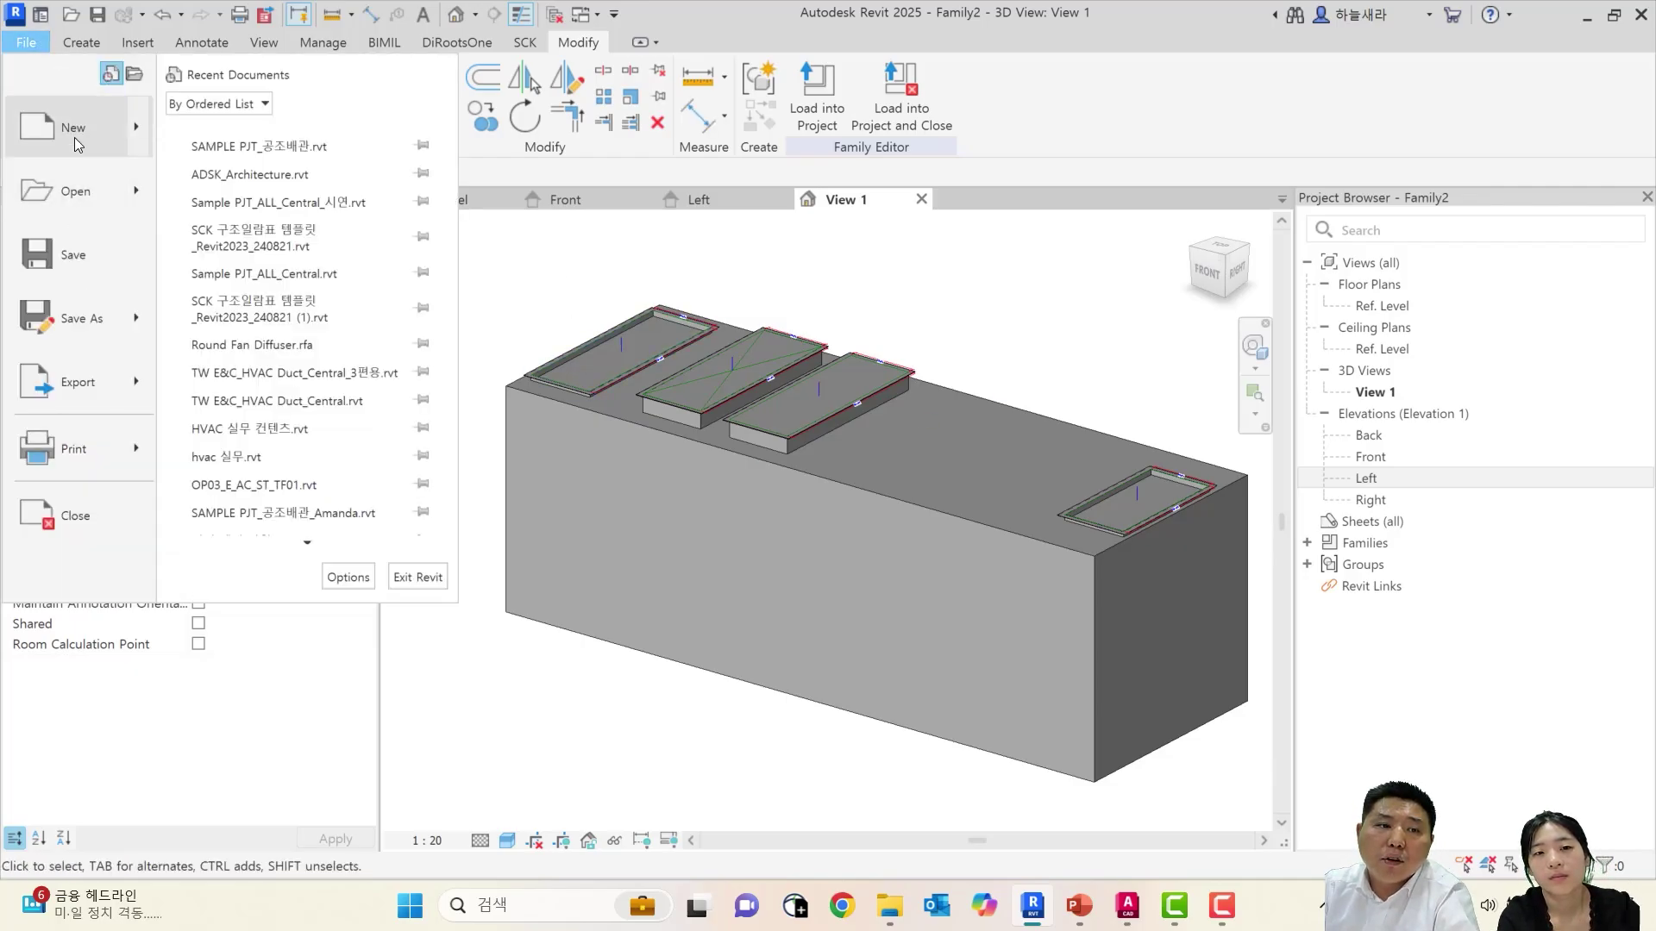
key("Escape")
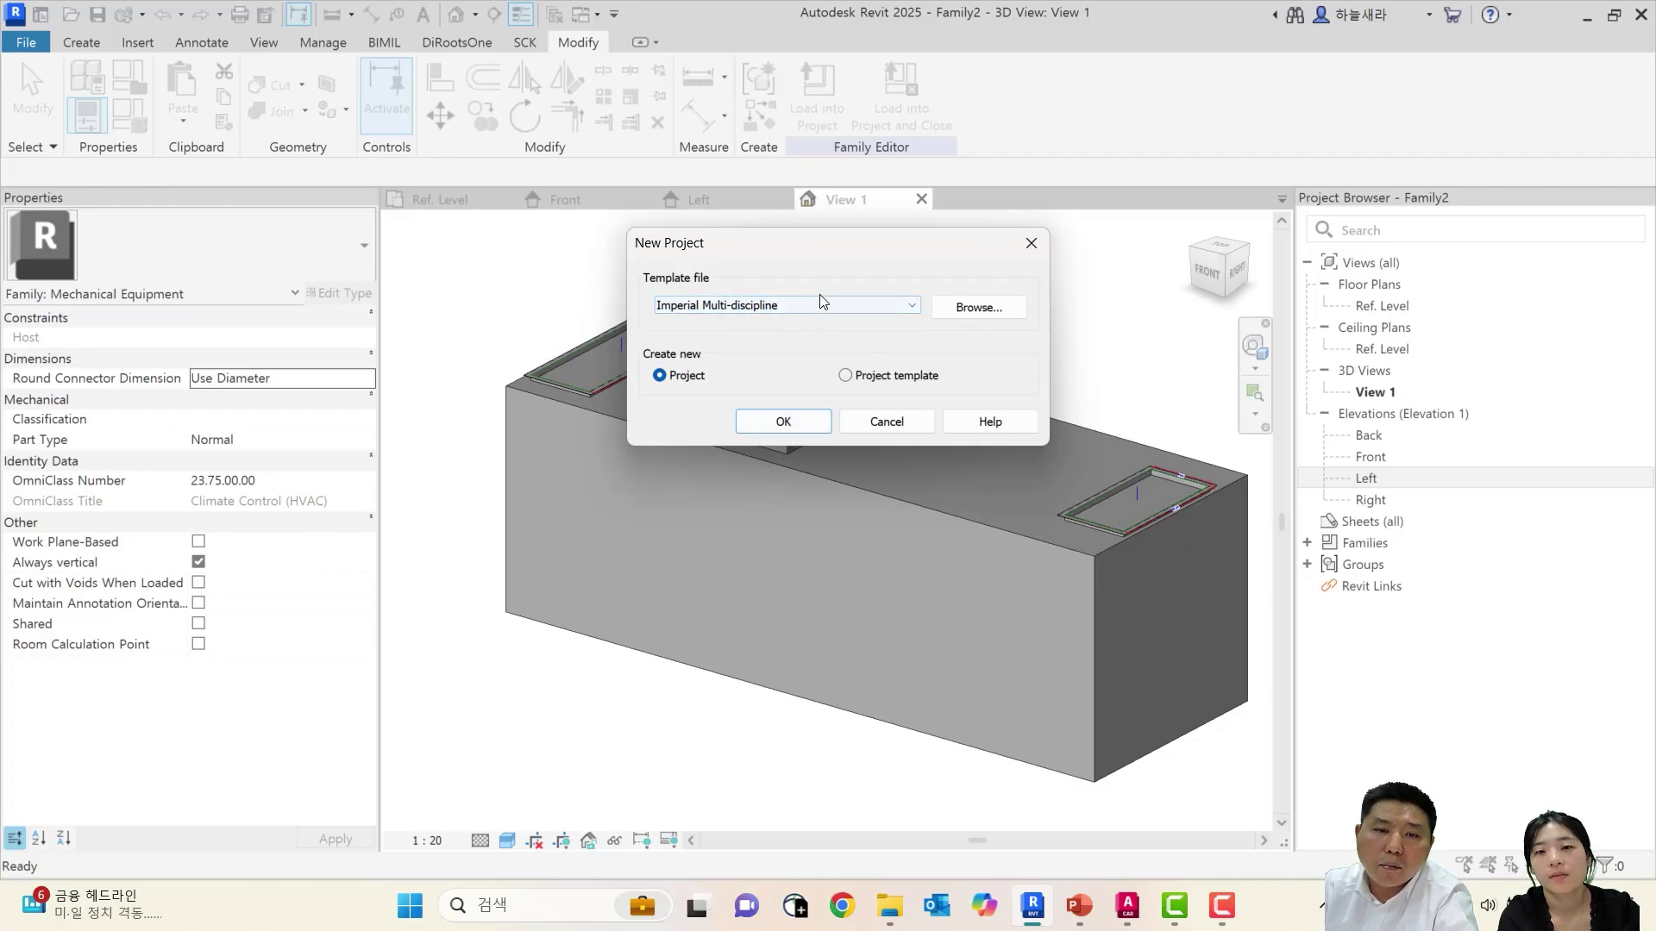
left_click(811, 314)
left_click(798, 354)
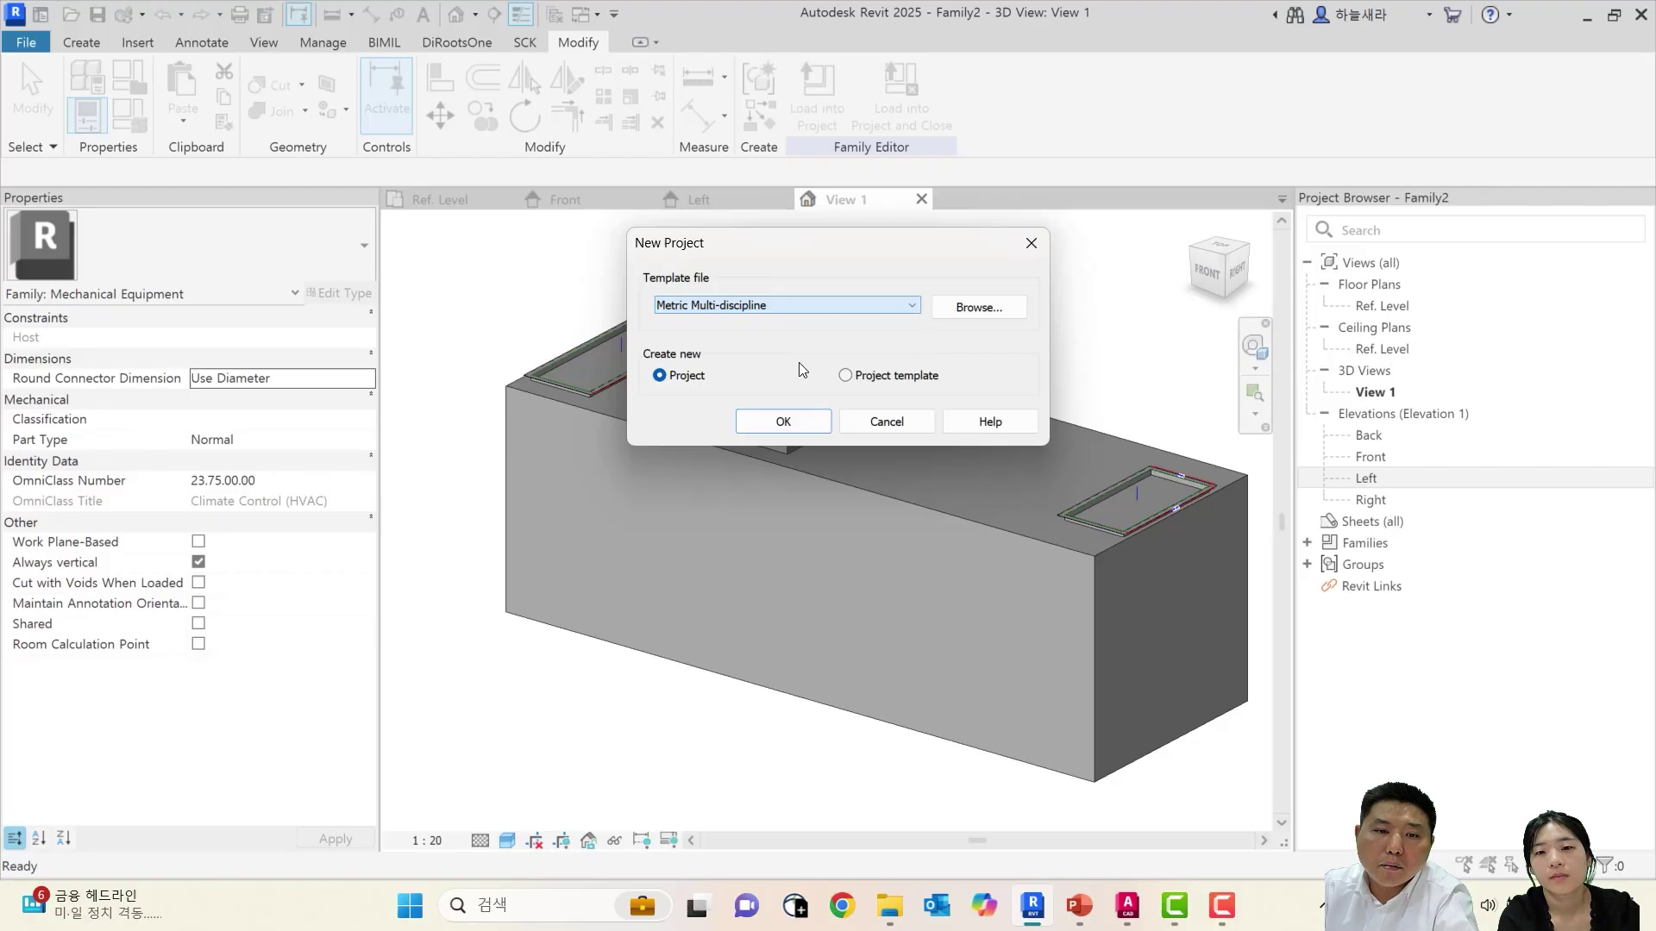
left_click(791, 420)
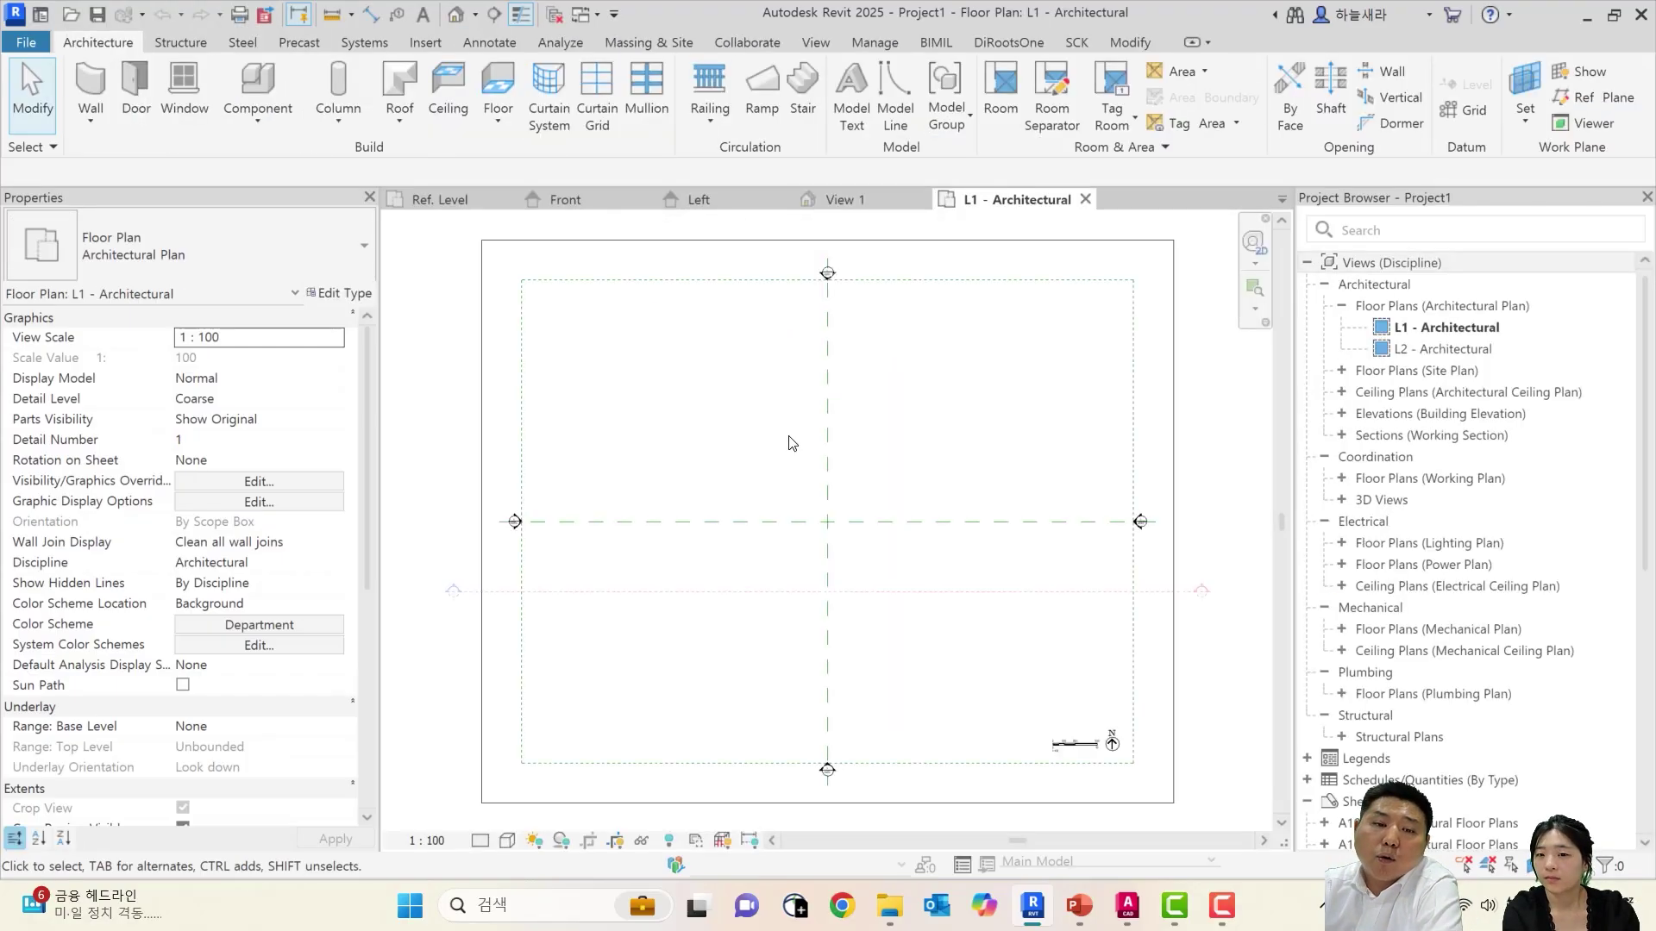
Load the AHU family into the new project and place it on L1, 2800 and 6000 mm from the reference lines
left_click(442, 200)
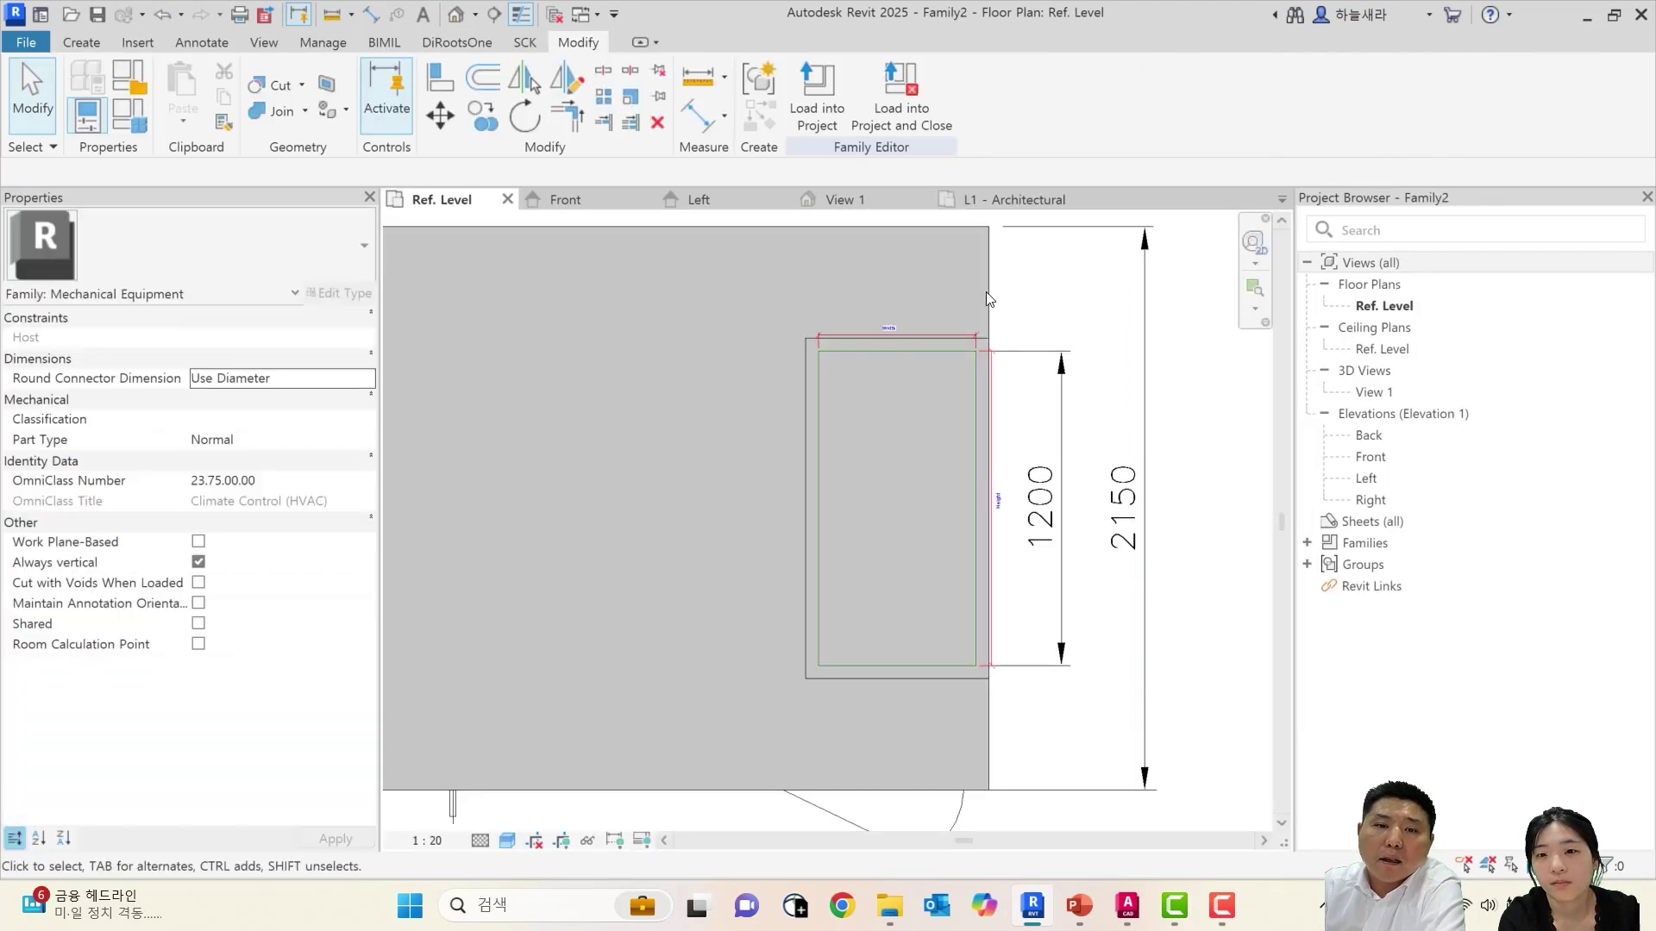
left_click(834, 199)
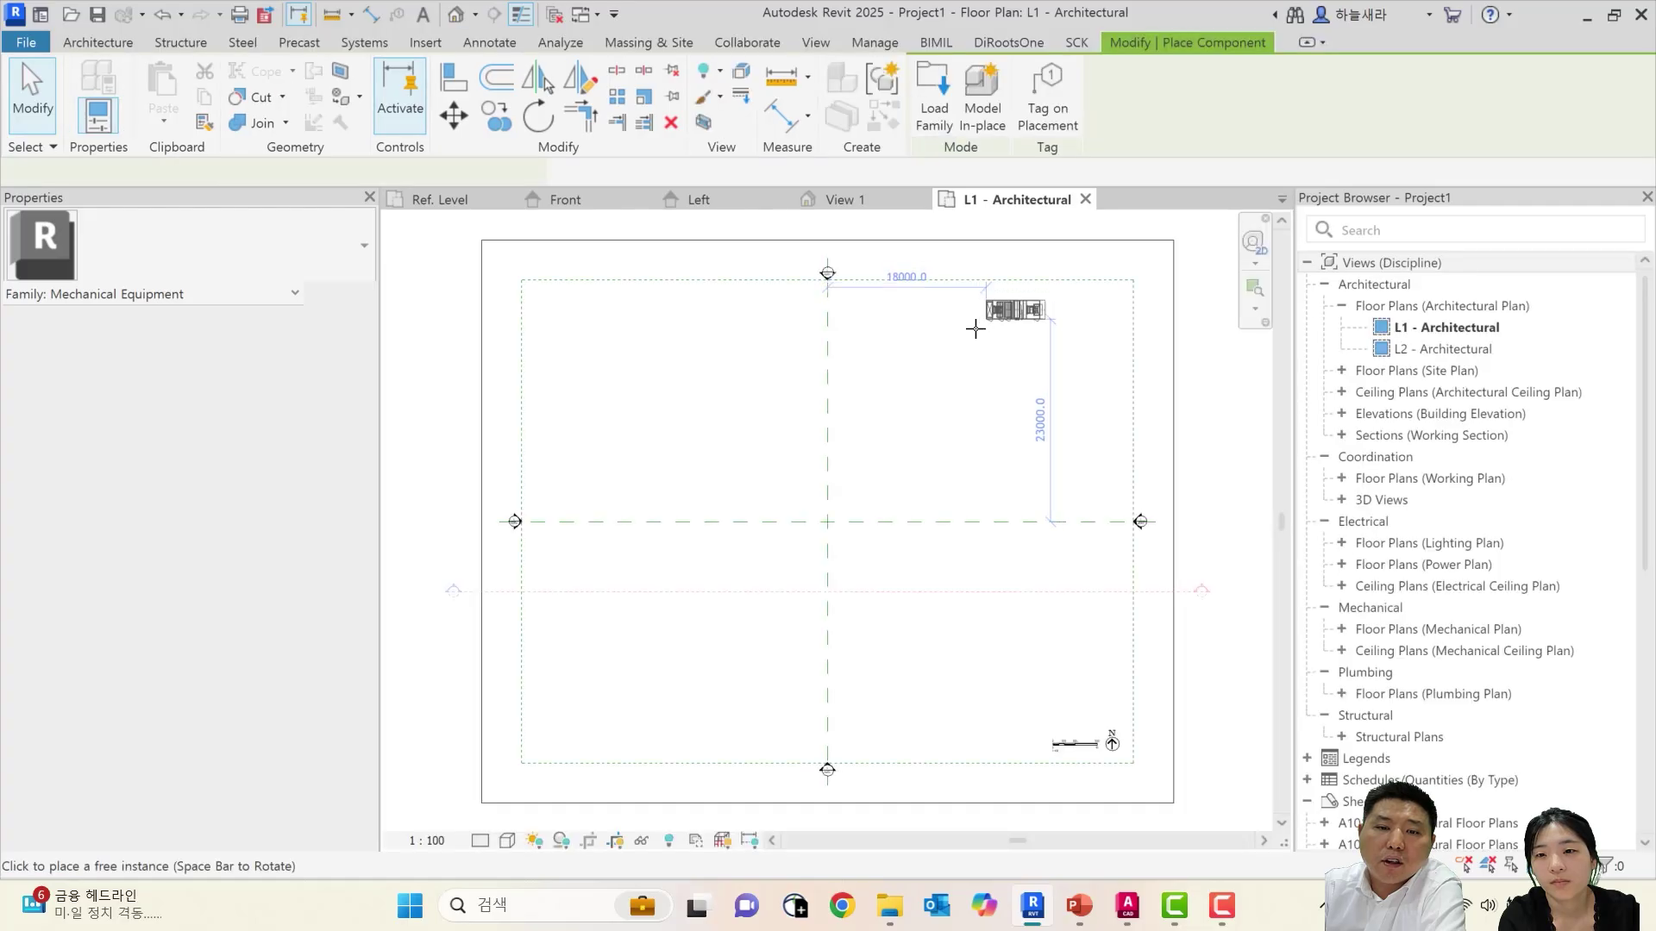
scroll(905, 420, "up", 6)
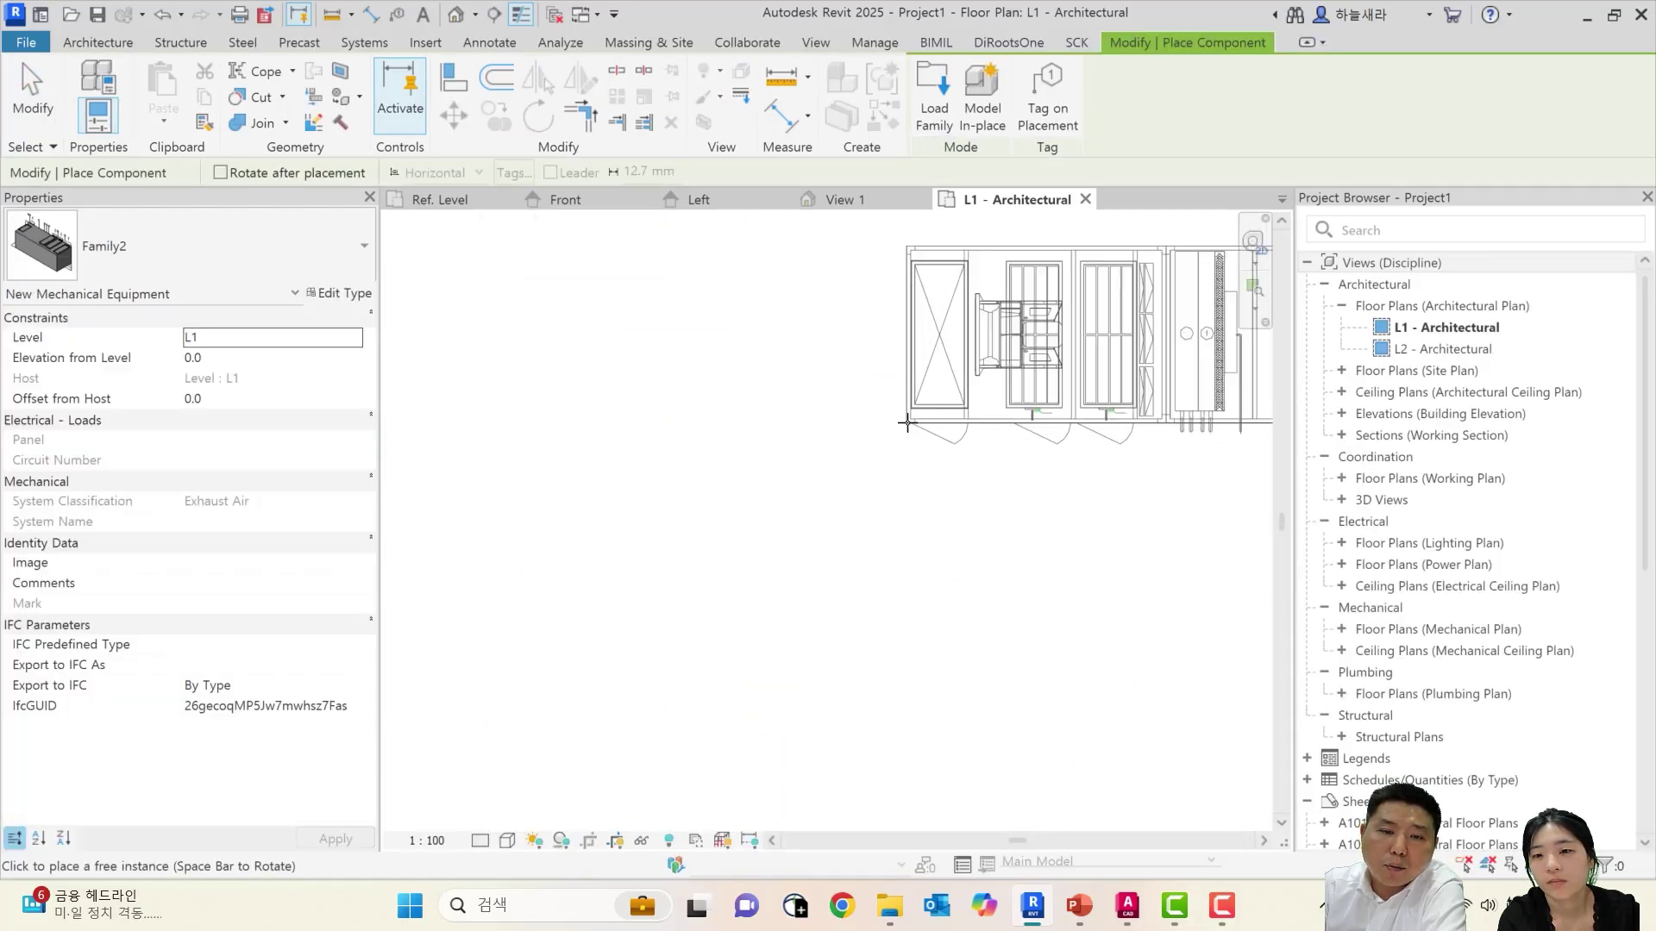
scroll(905, 421, "up", 3)
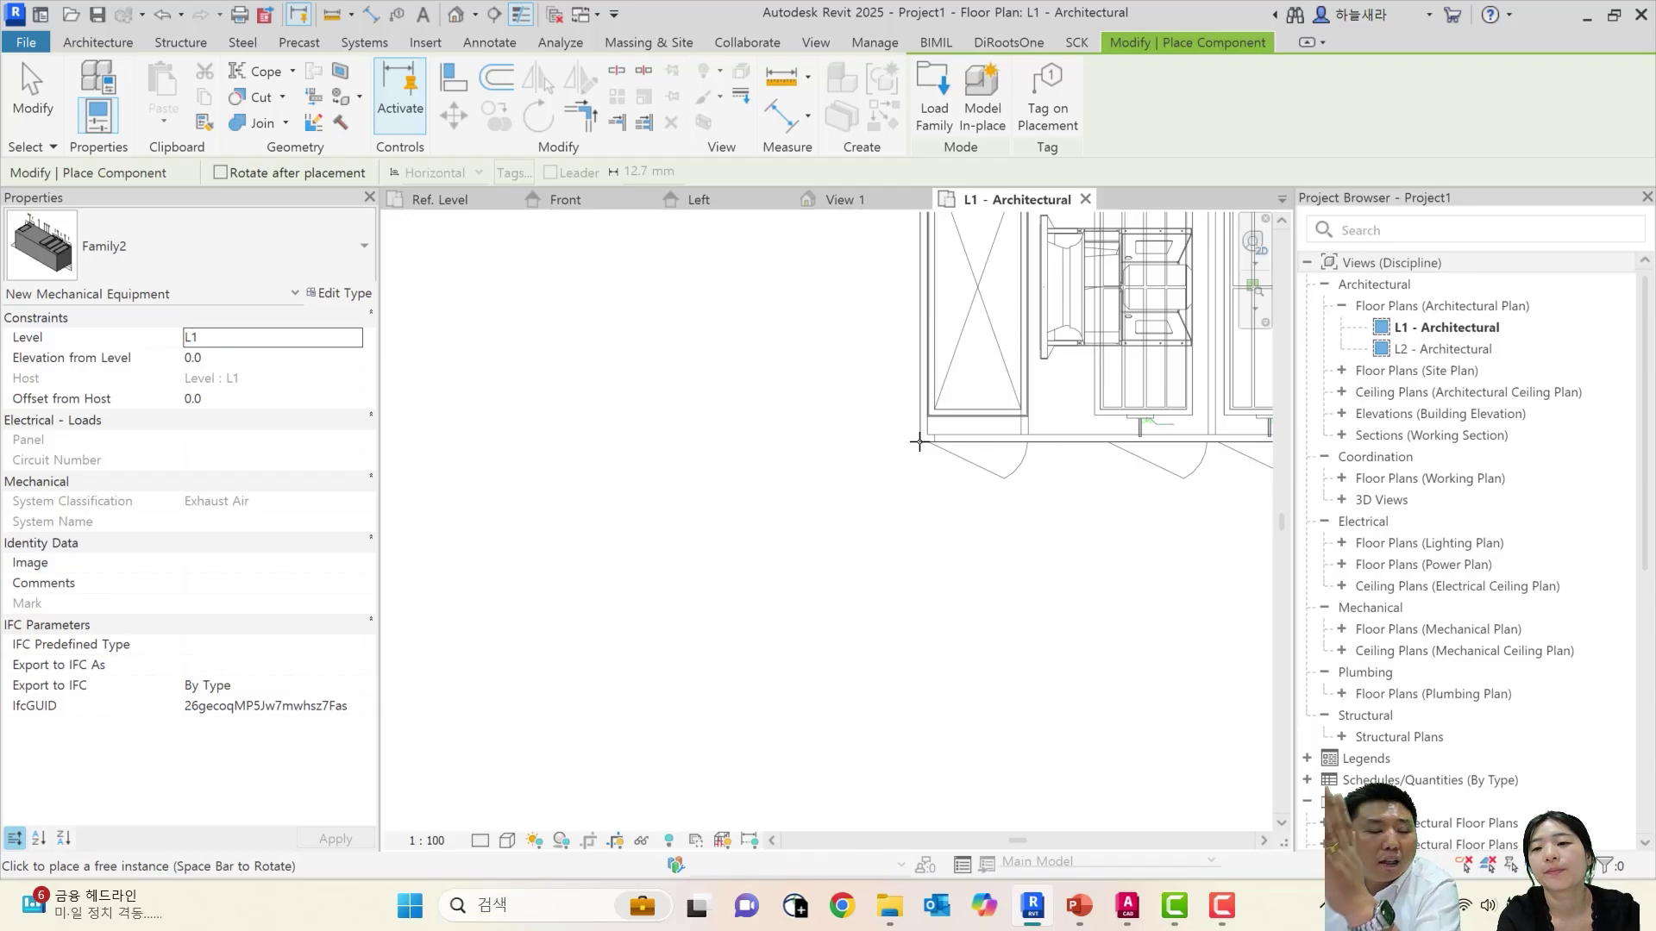
scroll(862, 457, "down", 5)
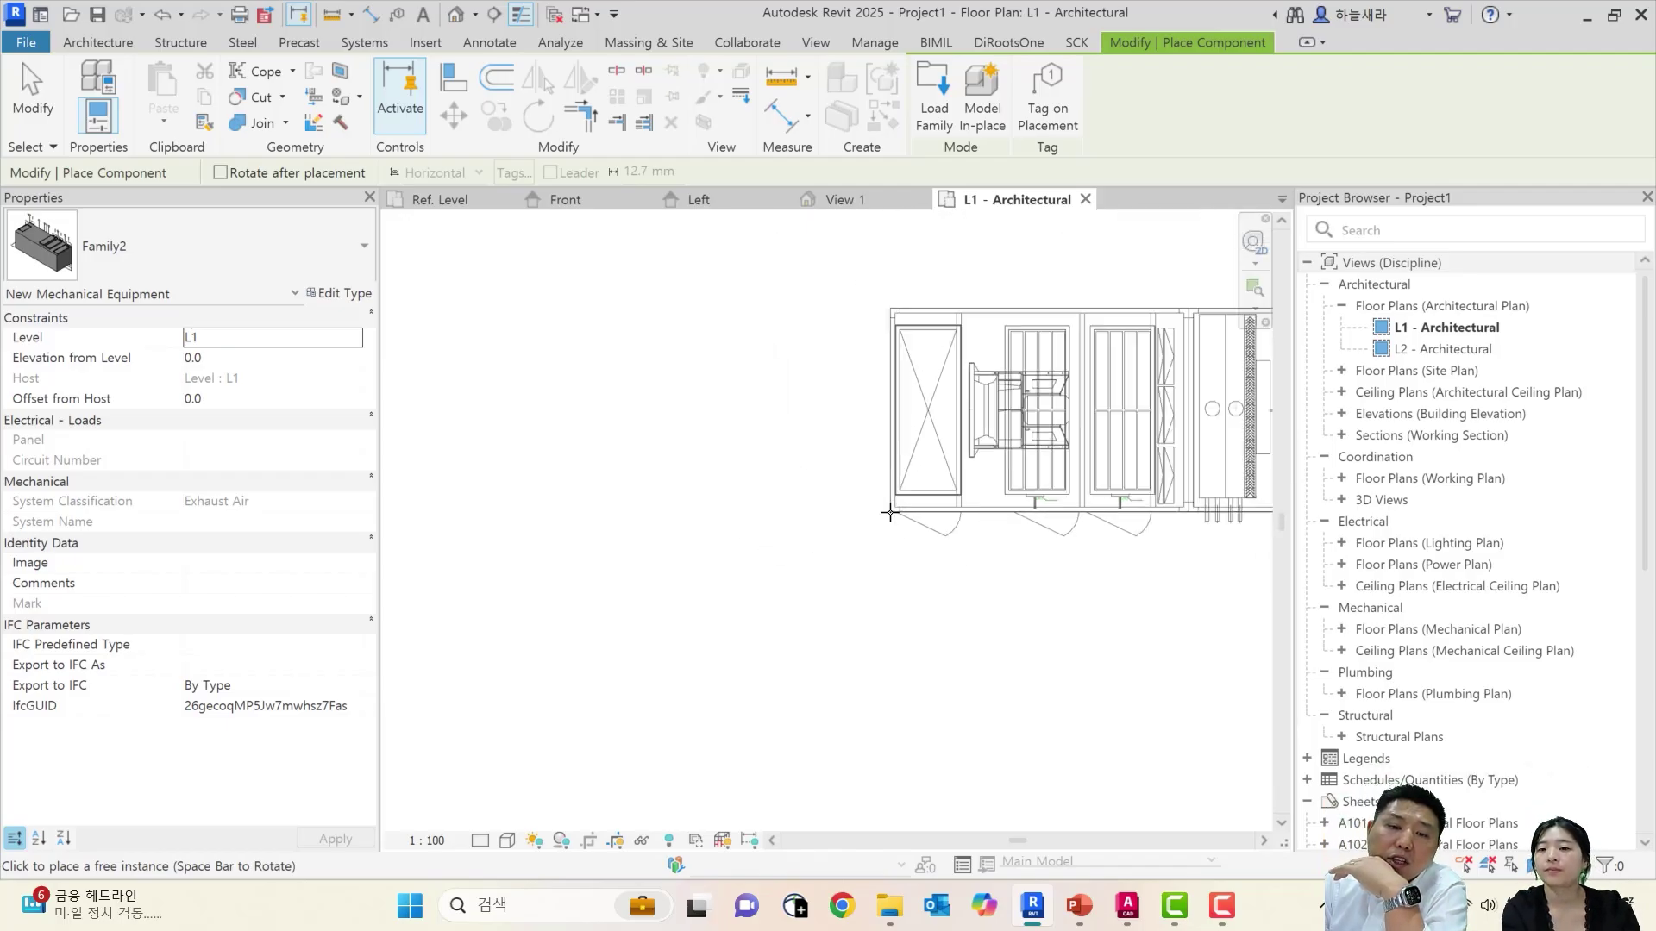
scroll(829, 500, "down", 1)
middle_click_drag(828, 500, 1038, 349)
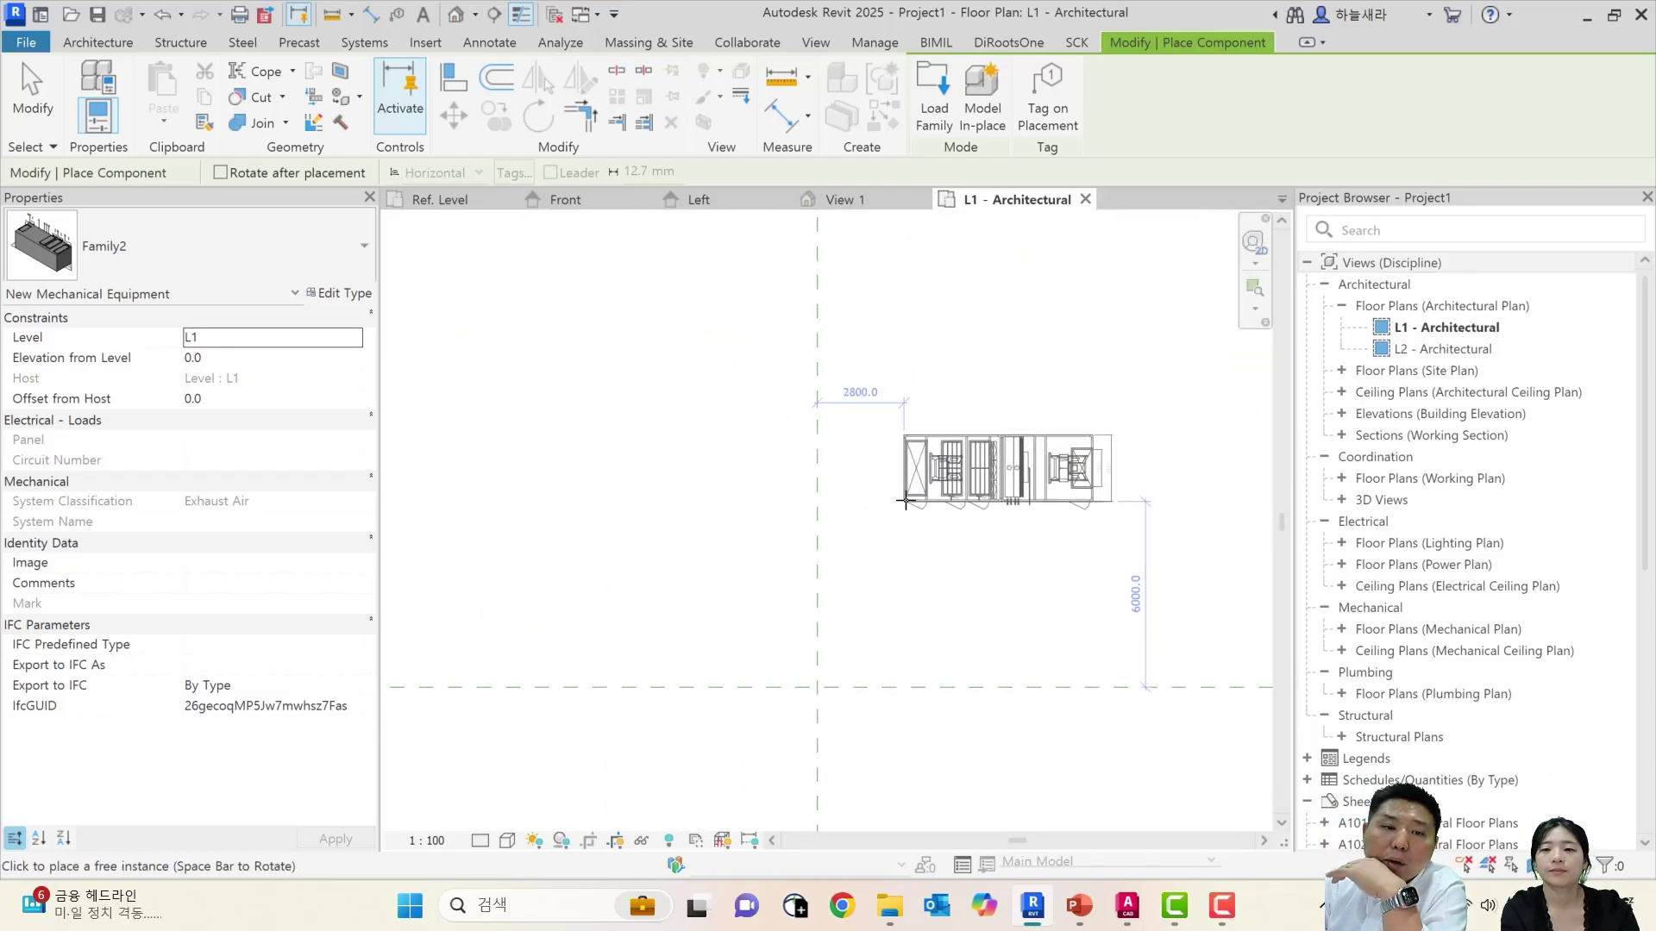
left_click(906, 500)
key("Escape")
key("Escape")
scroll(942, 522, "down", 2)
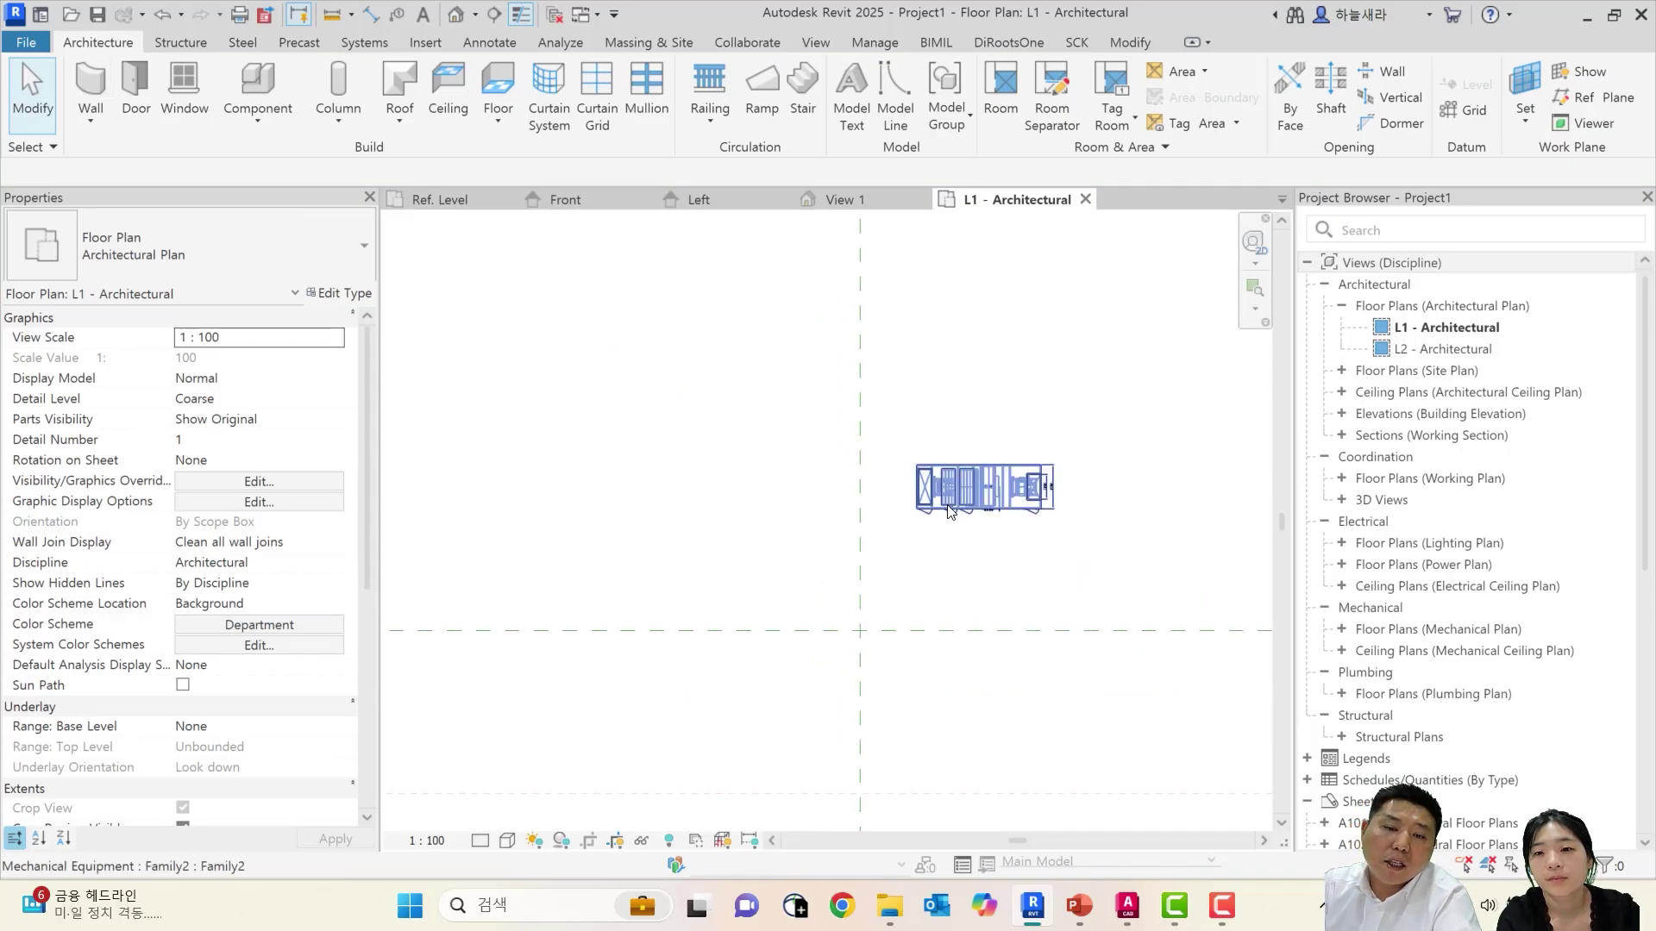
left_click(494, 15)
left_click(800, 528)
key("Escape")
key("Escape")
left_click(998, 510)
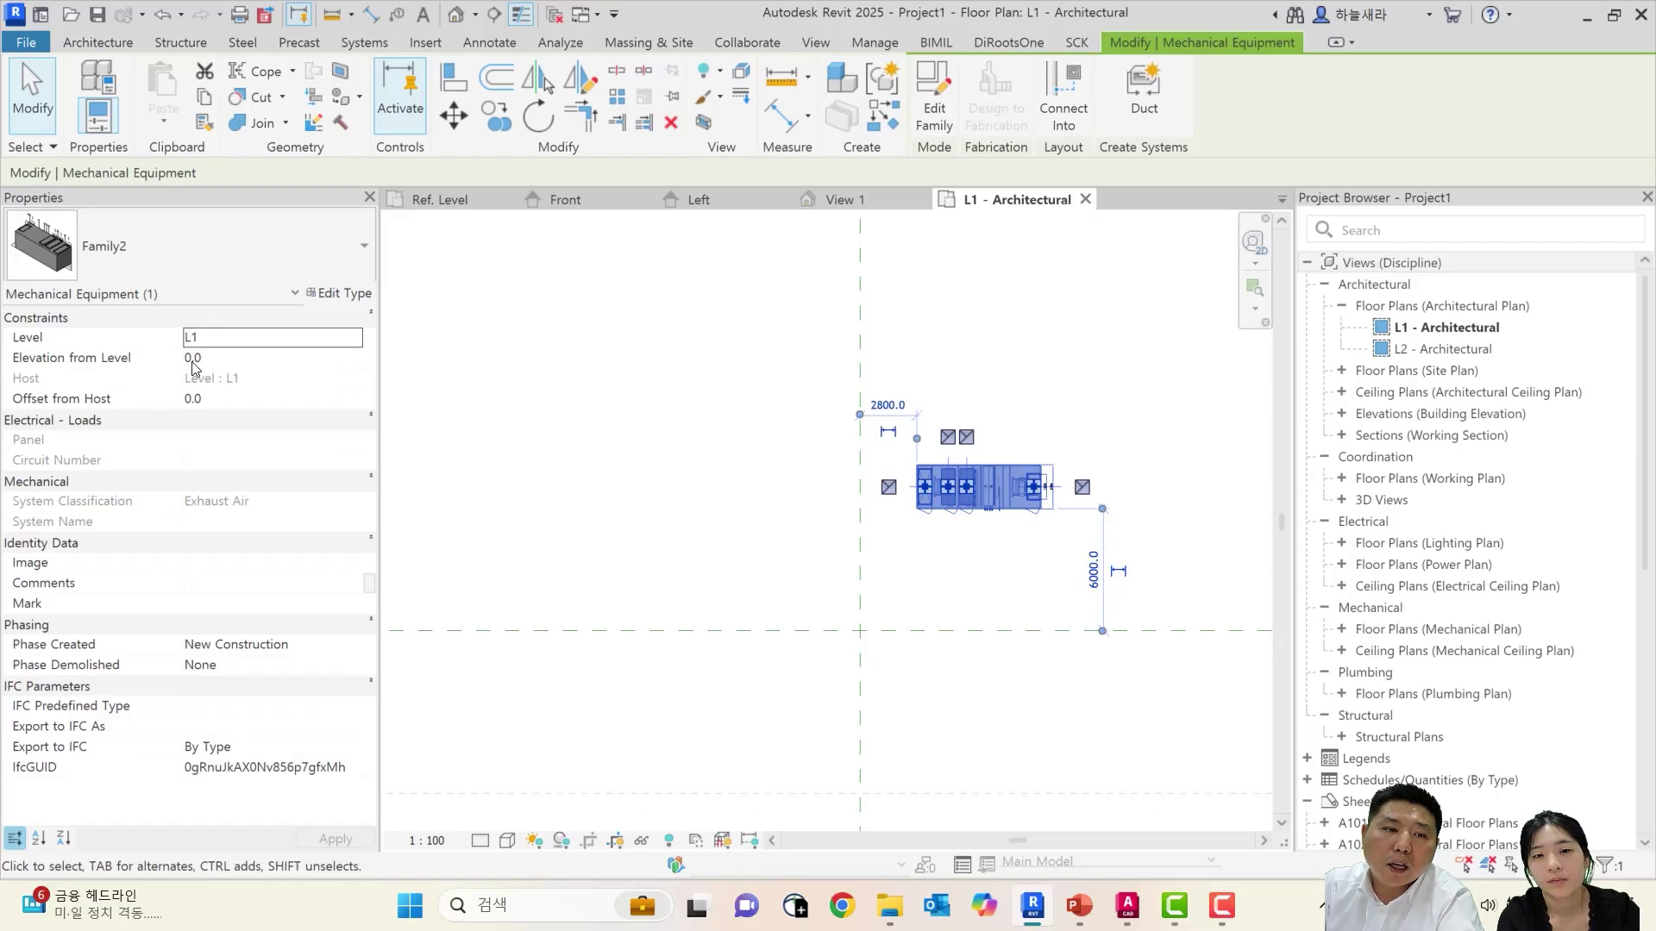
key("Escape")
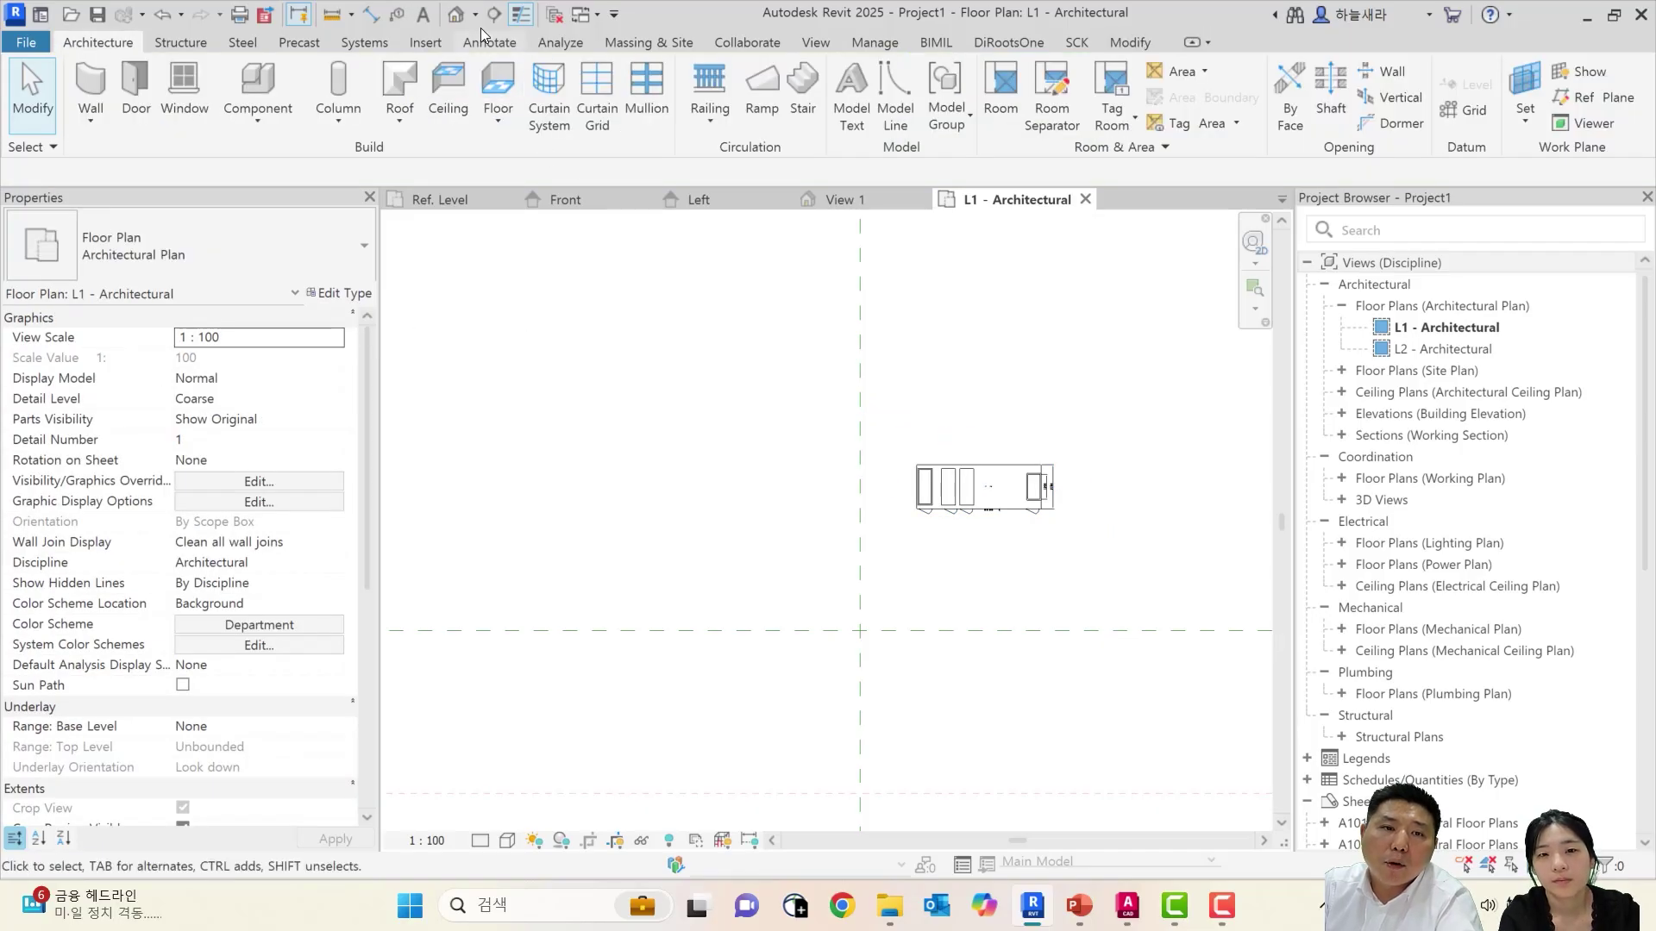
Draw a horizontal section along the door side of the AHU, extend its depth beyond the unit, and open the section view
key("Return")
left_click(791, 529)
left_click(1142, 529)
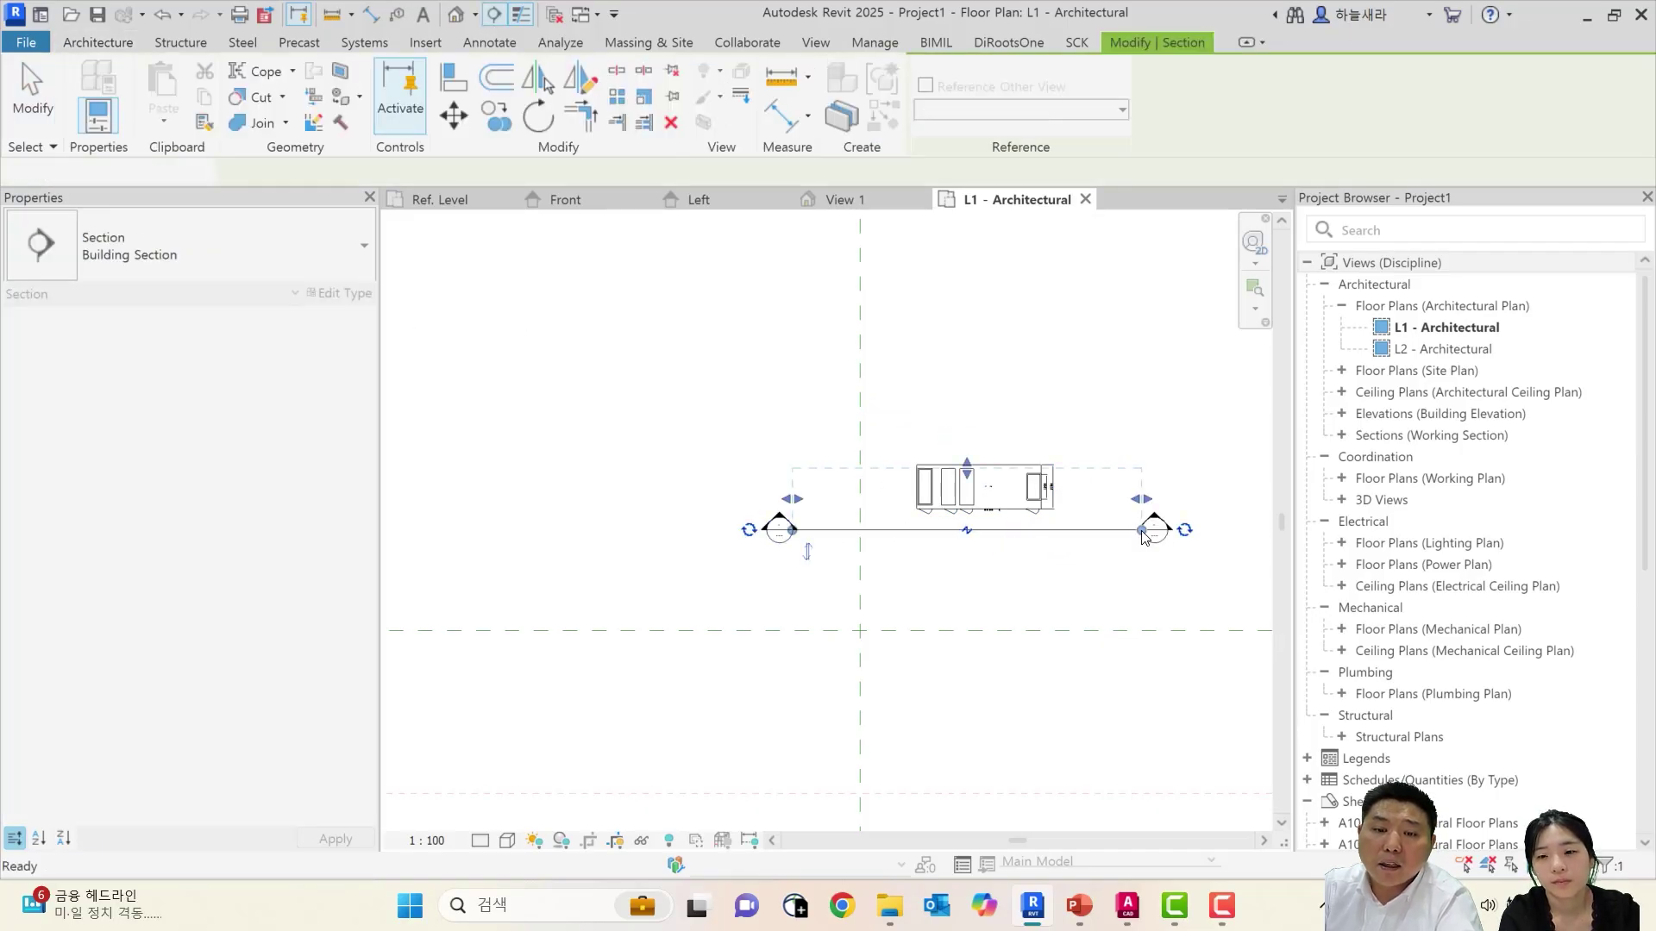
key("Escape")
left_click_drag(966, 471, 967, 439)
right_click(1059, 526)
left_click(1129, 385)
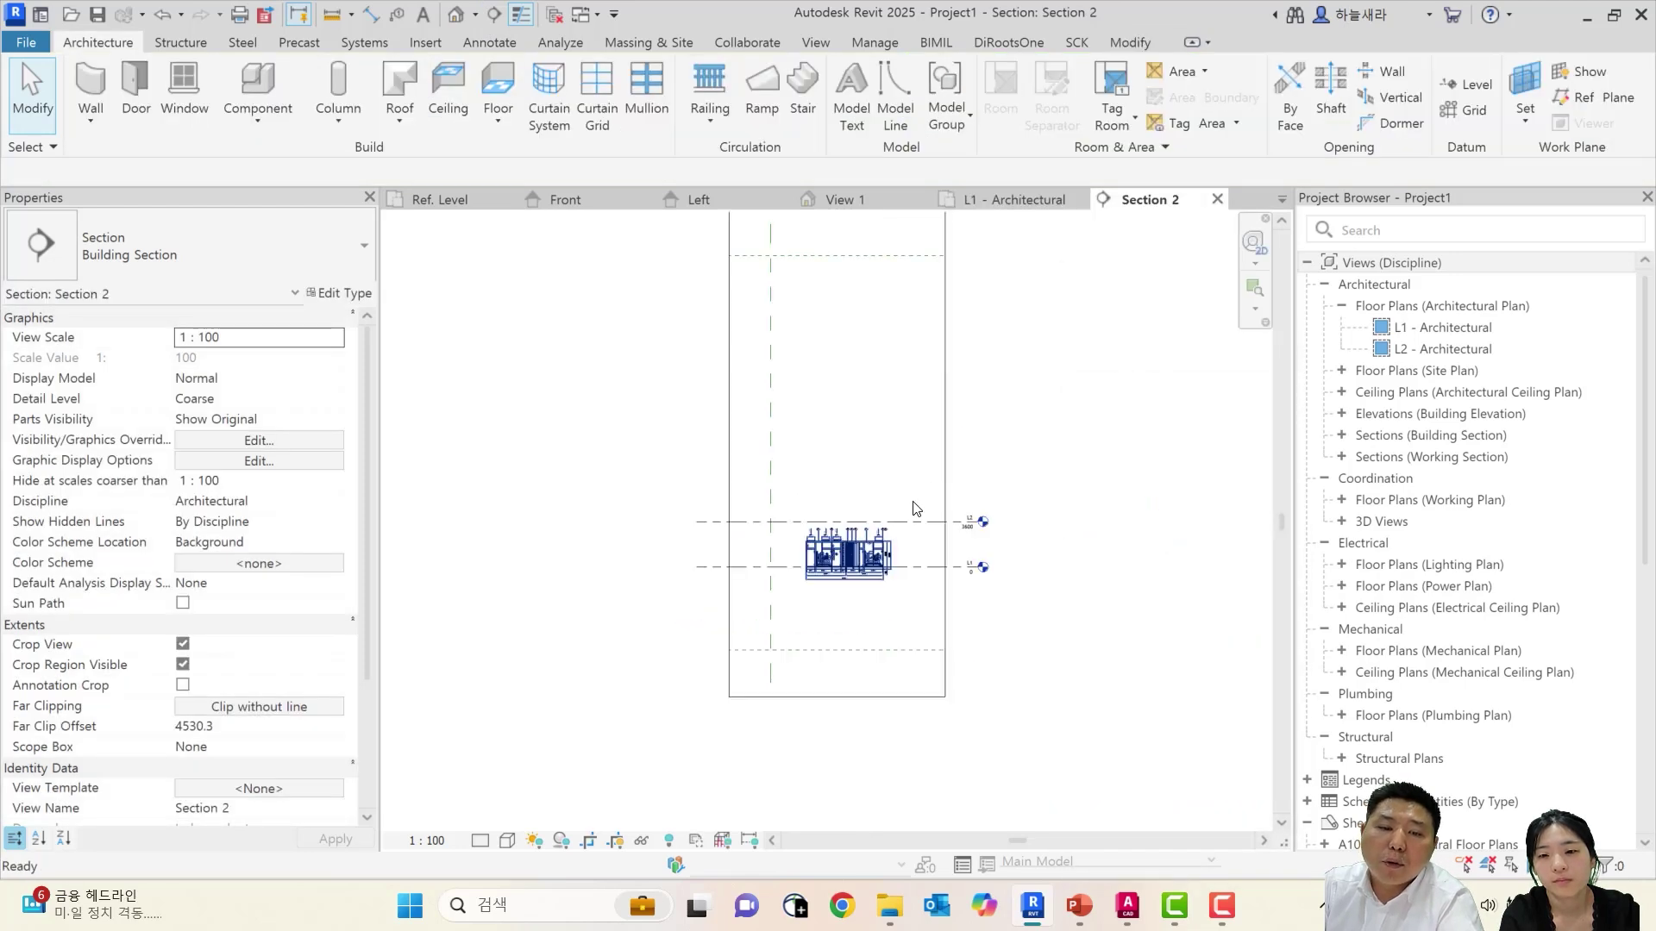
Examine the AHU's base against level L1 and its top duct connectors in the section view
scroll(987, 510, "up", 2)
scroll(1149, 444, "up", 2)
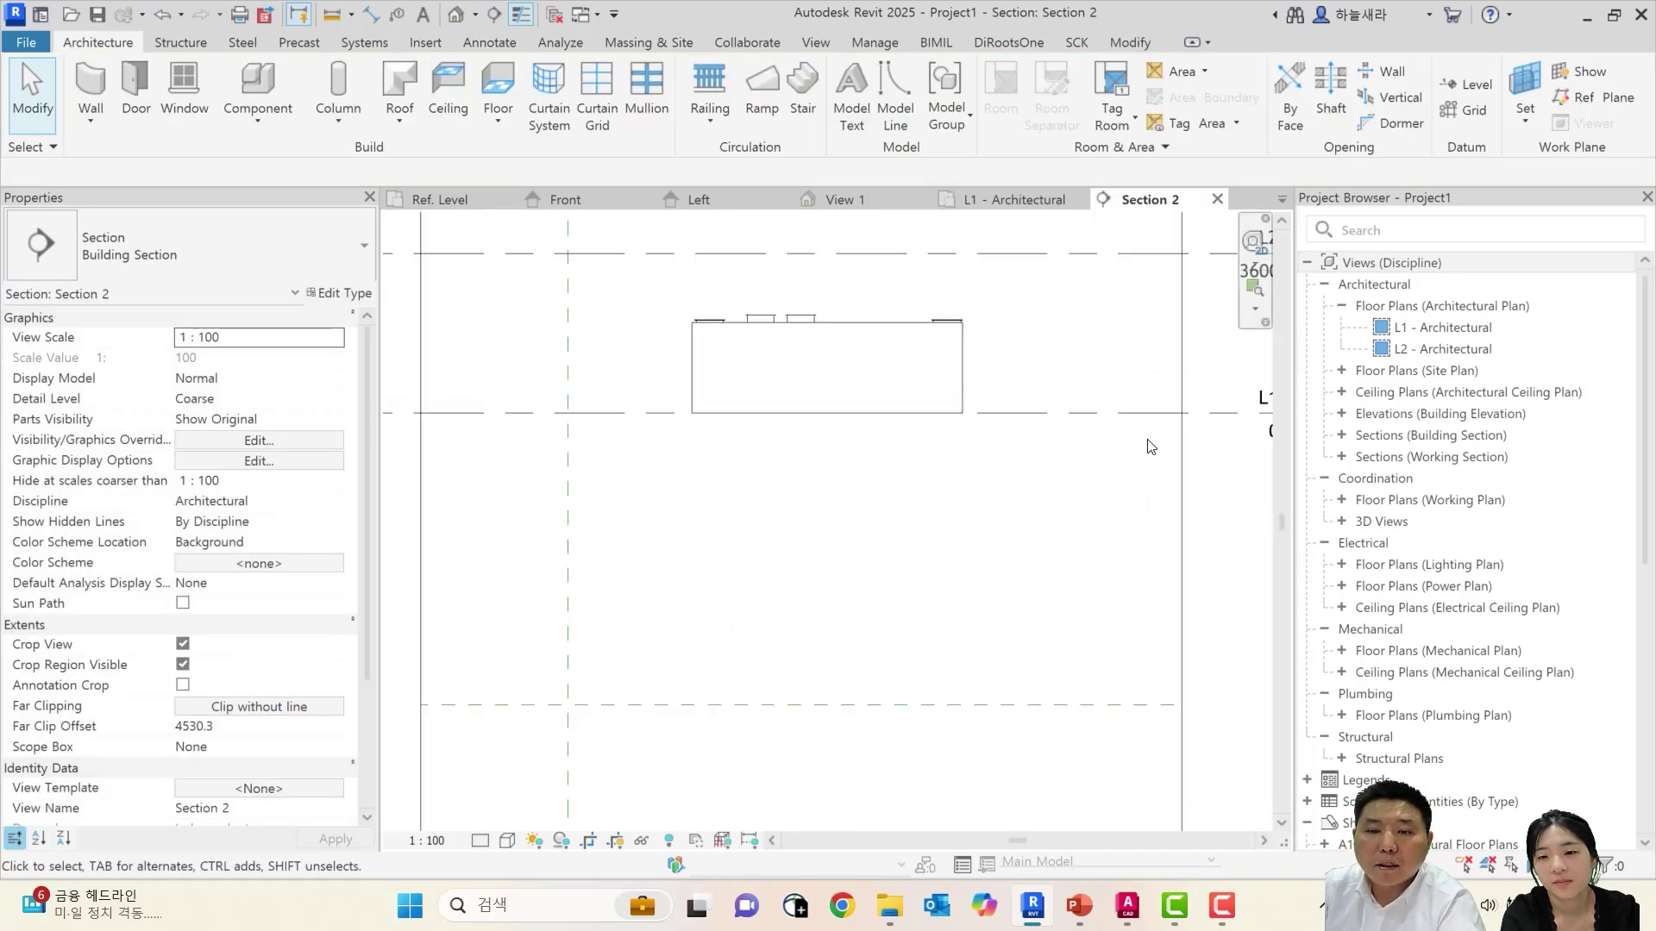
scroll(953, 417, "up", 2)
left_click(693, 421)
scroll(624, 416, "up", 6)
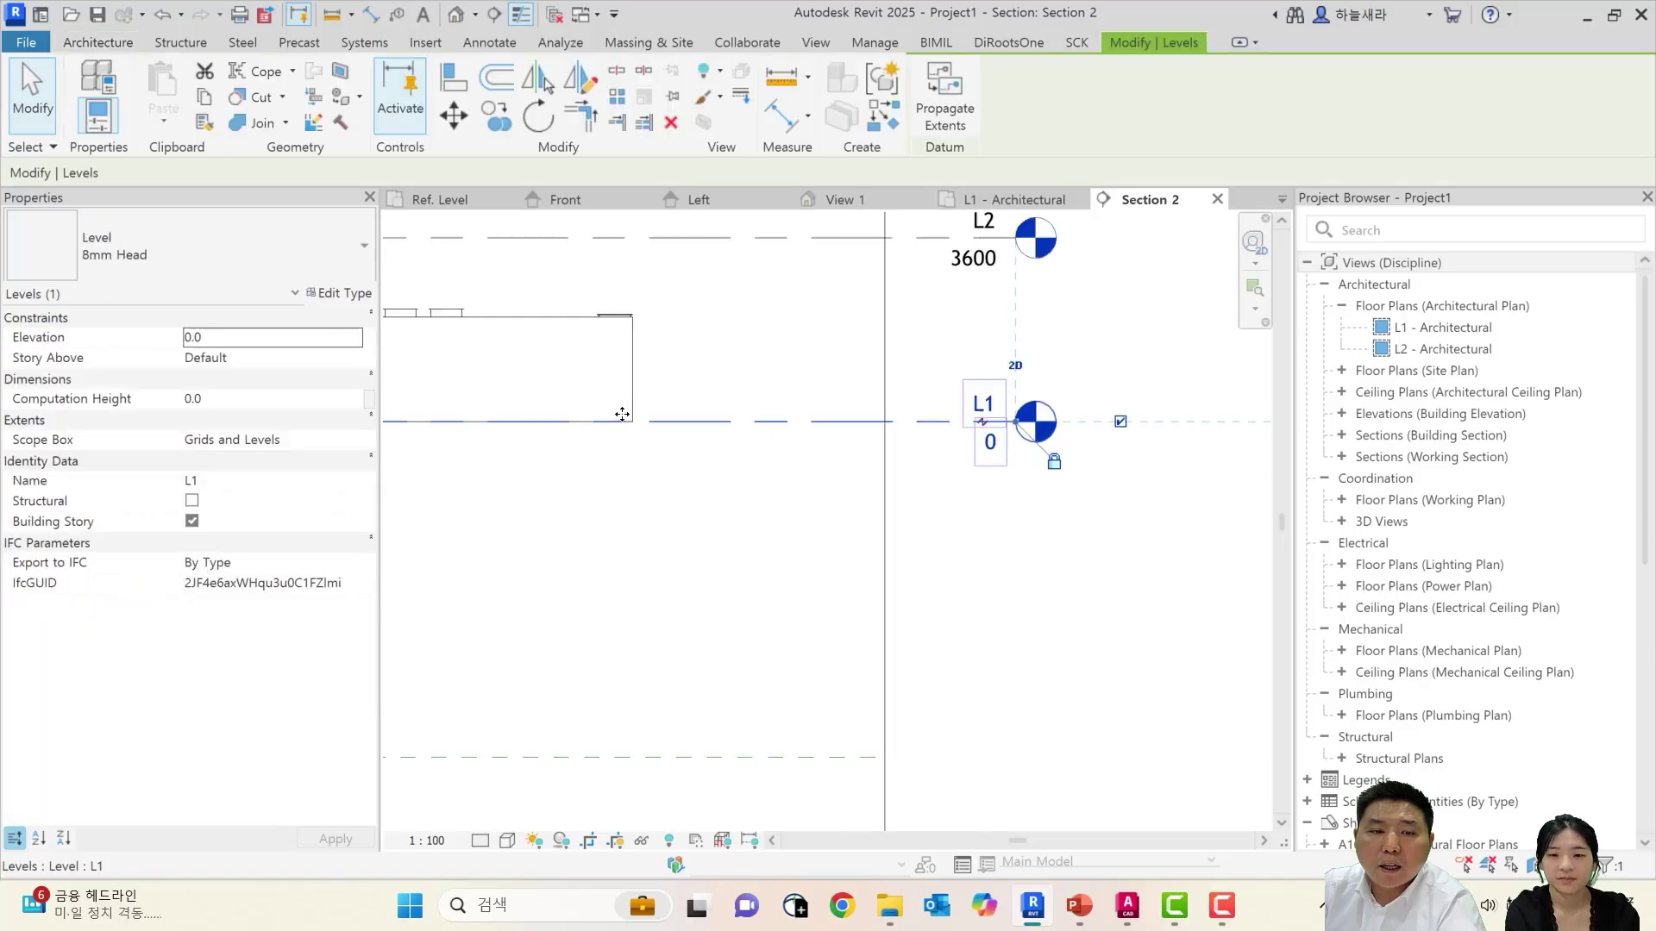
scroll(642, 429, "up", 1)
key("Escape")
left_click(647, 399)
scroll(613, 449, "down", 2)
middle_click_drag(462, 469, 1065, 515)
scroll(985, 535, "down", 4)
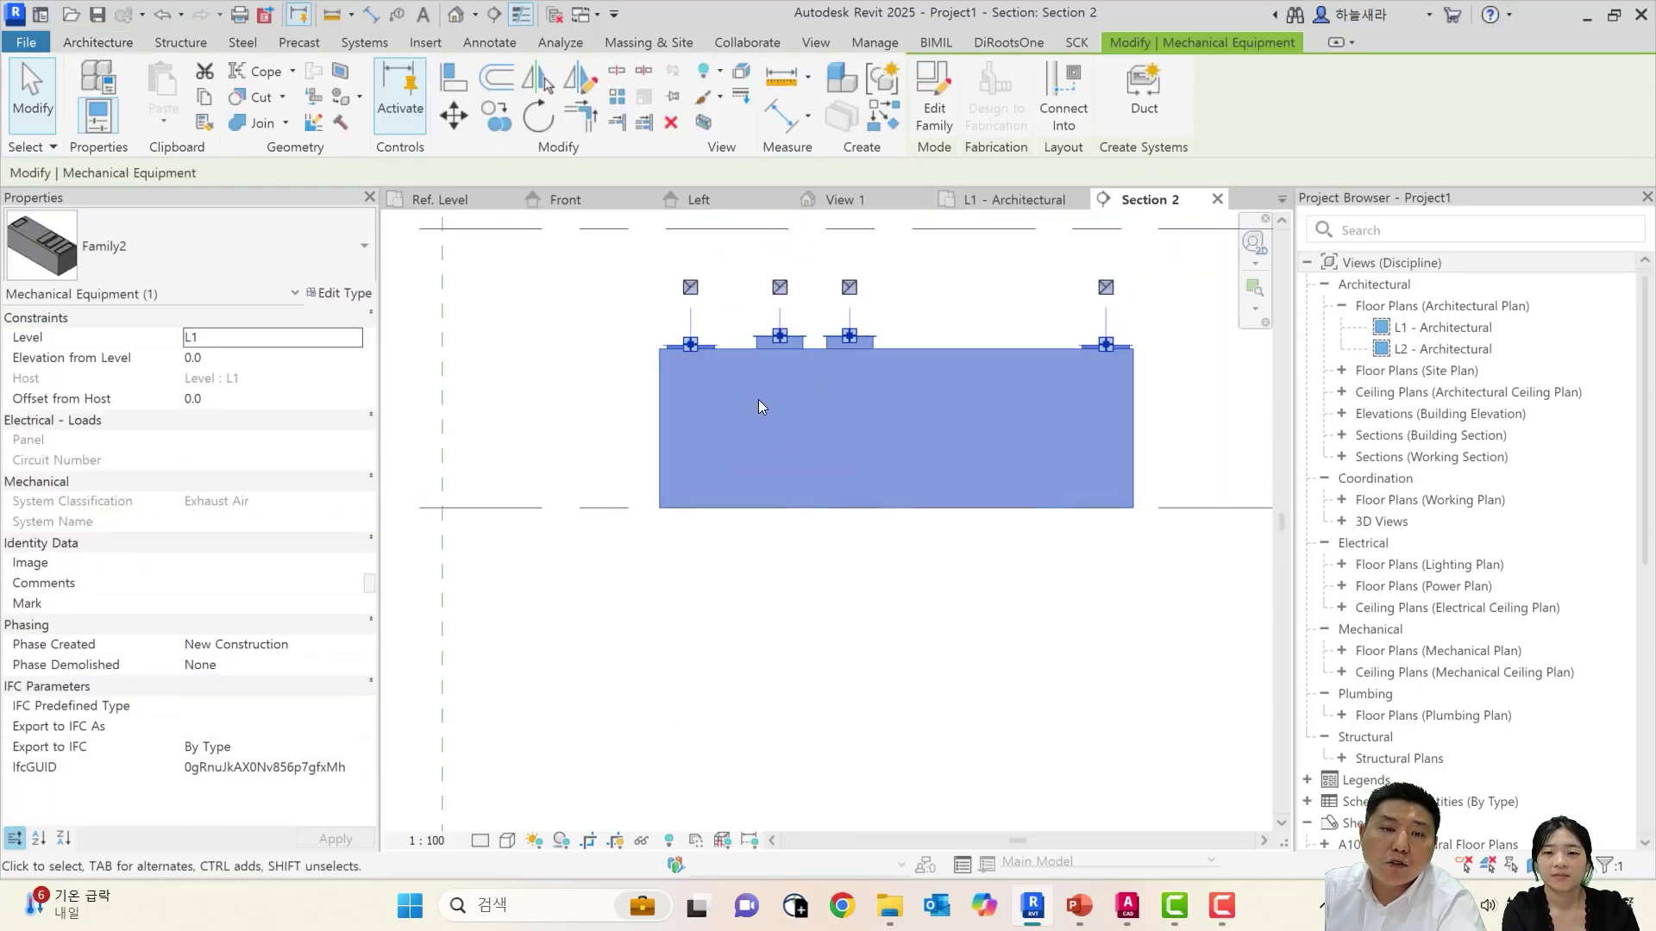
scroll(693, 333, "up", 1)
scroll(697, 326, "up", 2)
scroll(747, 334, "down", 1)
middle_click_drag(752, 339, 591, 357)
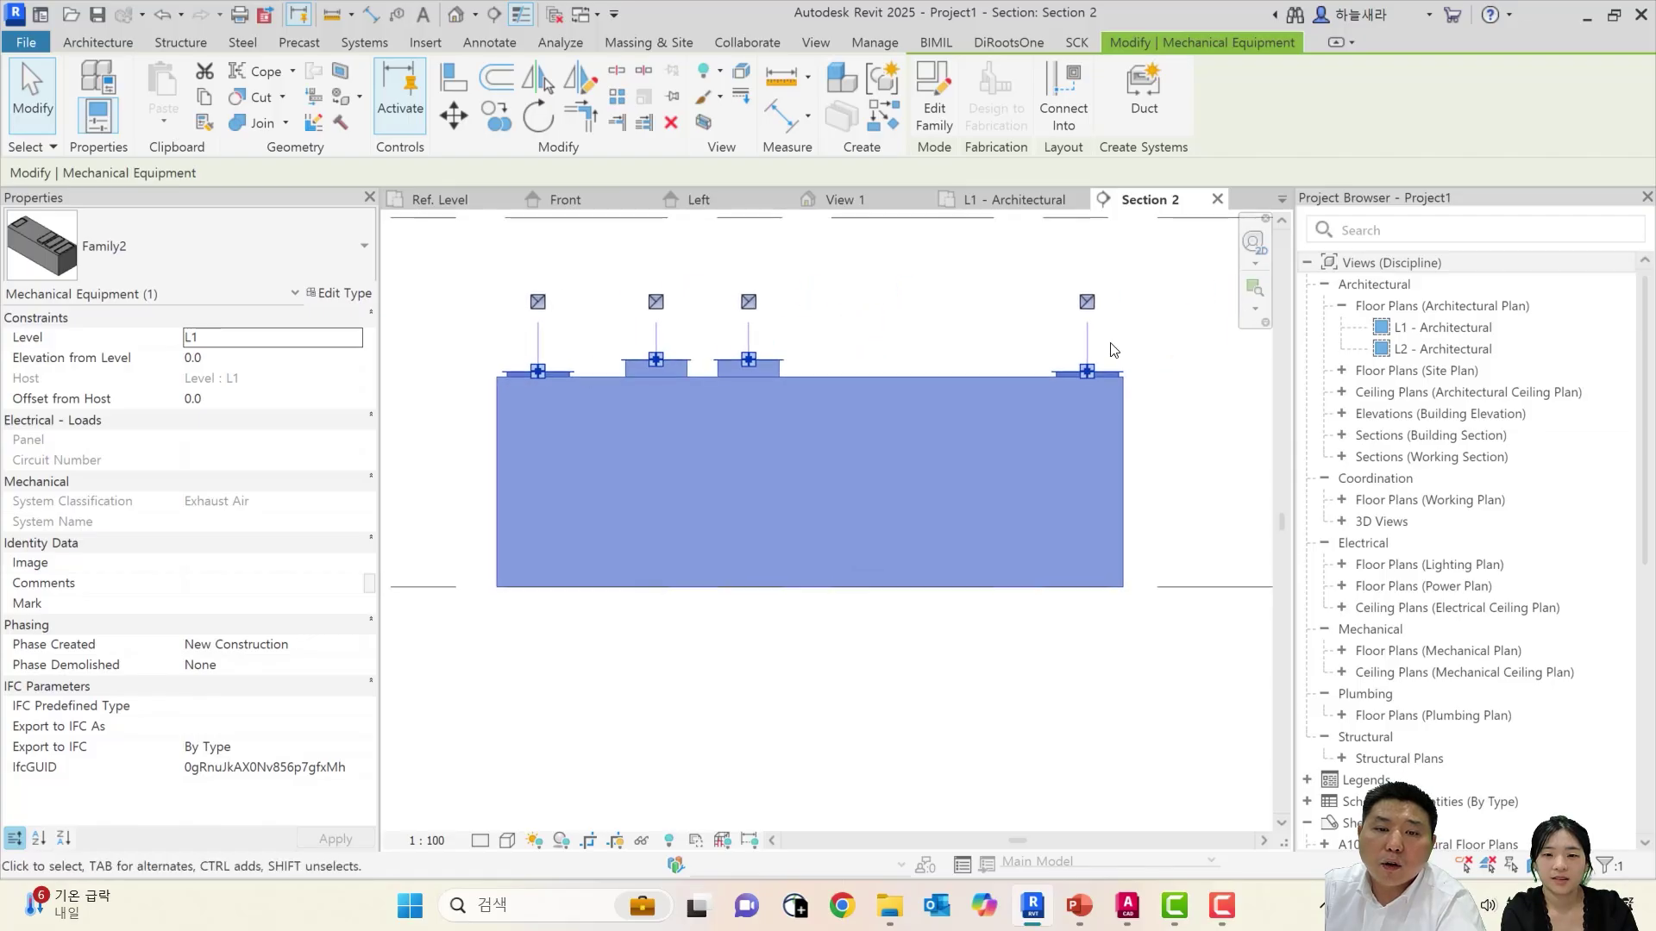
Try to draw a duct from the AHU's westernmost flange connector in the L1 - Architectural plan
left_click(1016, 199)
scroll(906, 519, "up", 4)
scroll(906, 519, "up", 1)
left_click(852, 533)
left_click(907, 529)
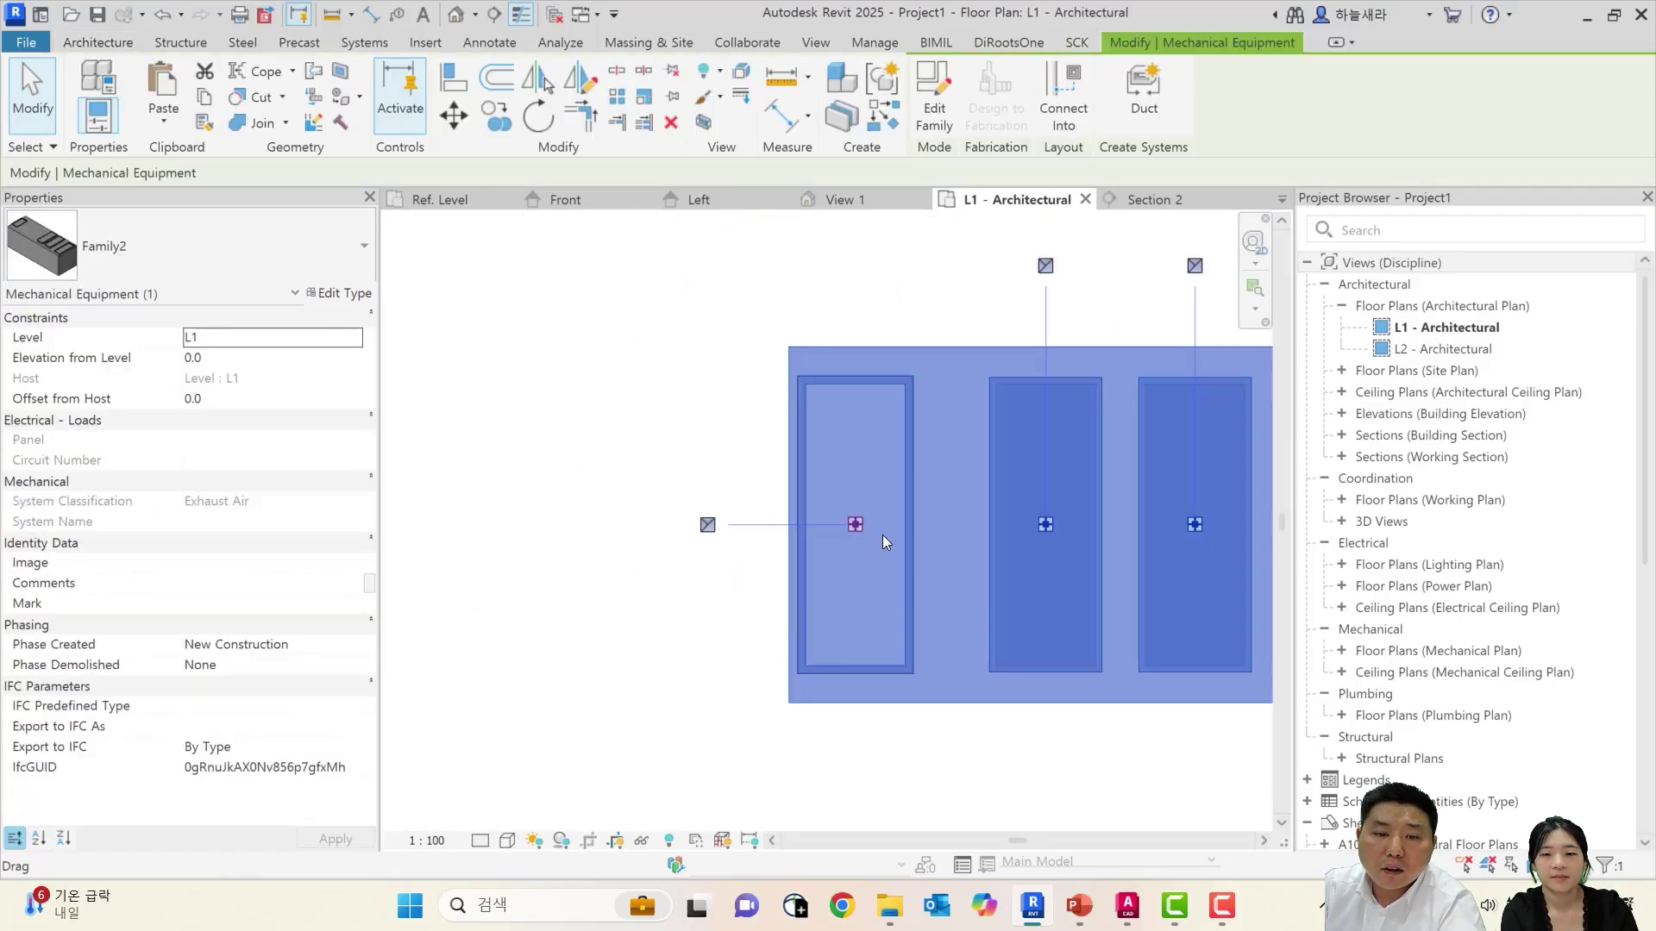
left_click(711, 527)
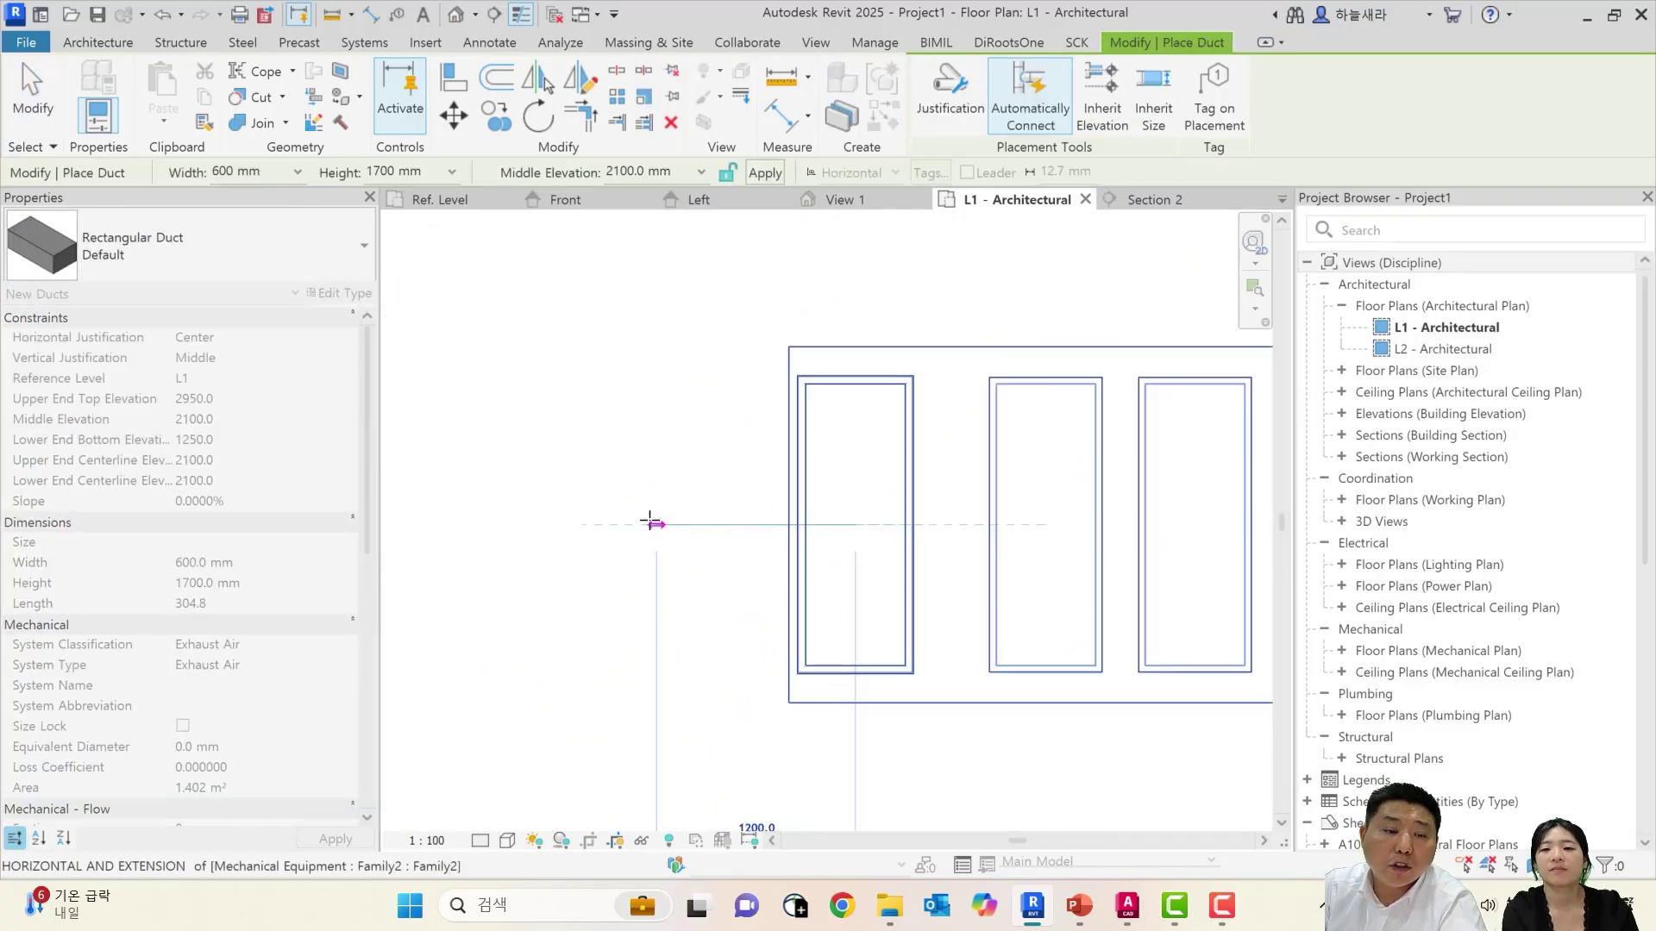
scroll(650, 522, "down", 5)
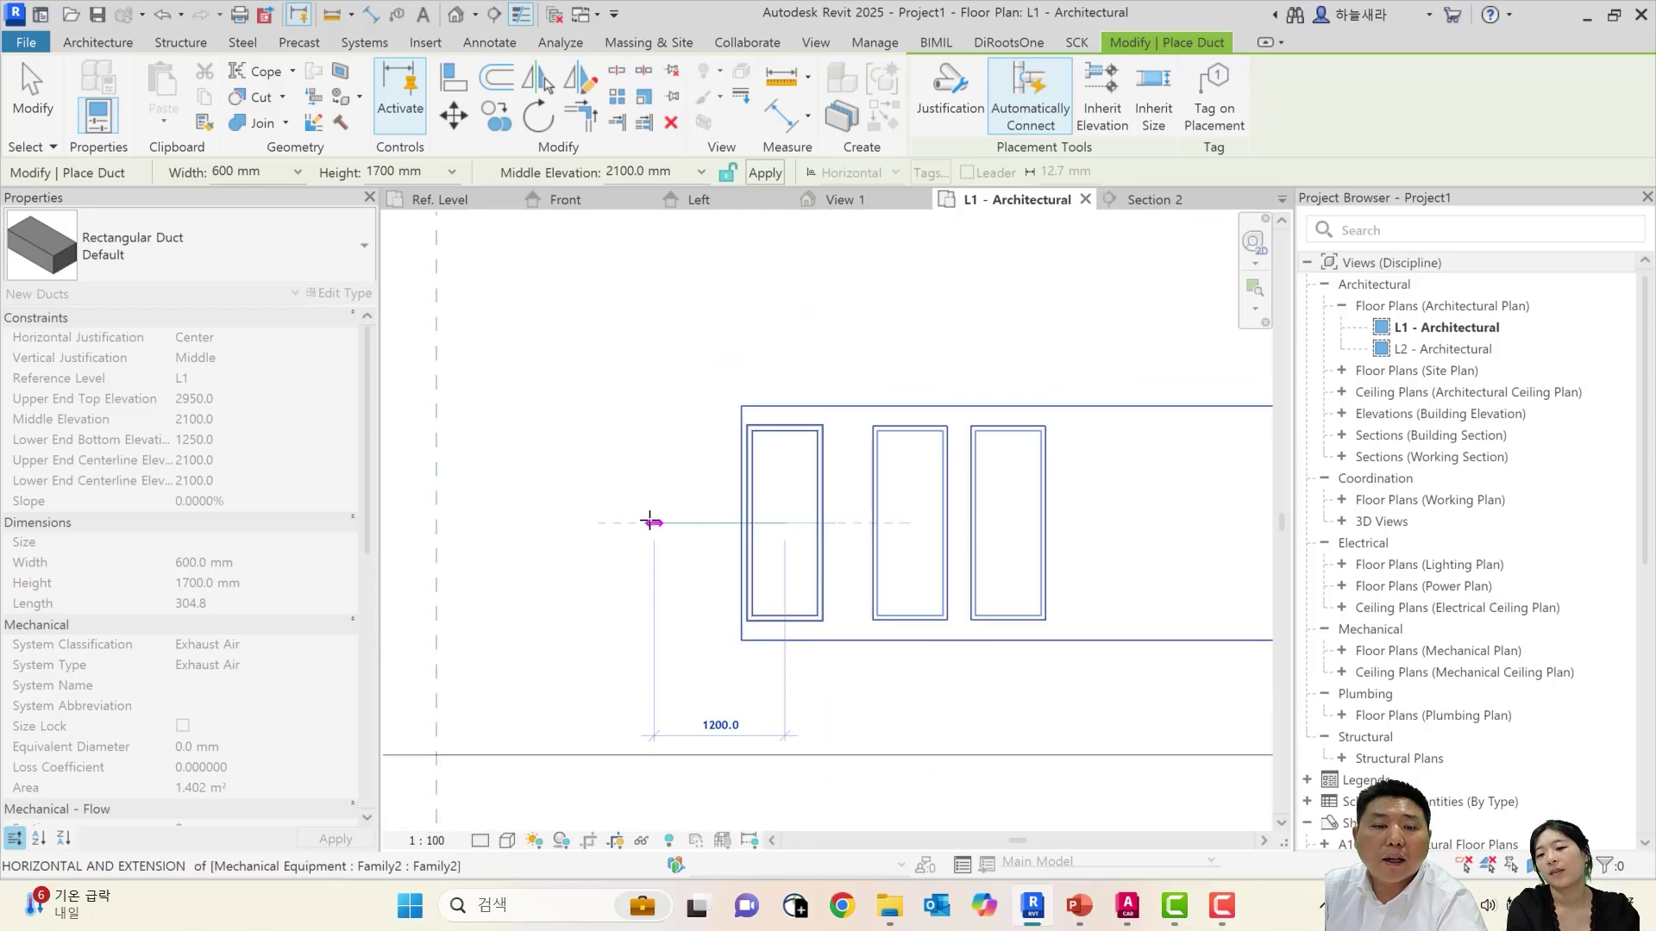
middle_click_drag(650, 522, 1000, 583)
scroll(1000, 573, "up", 4)
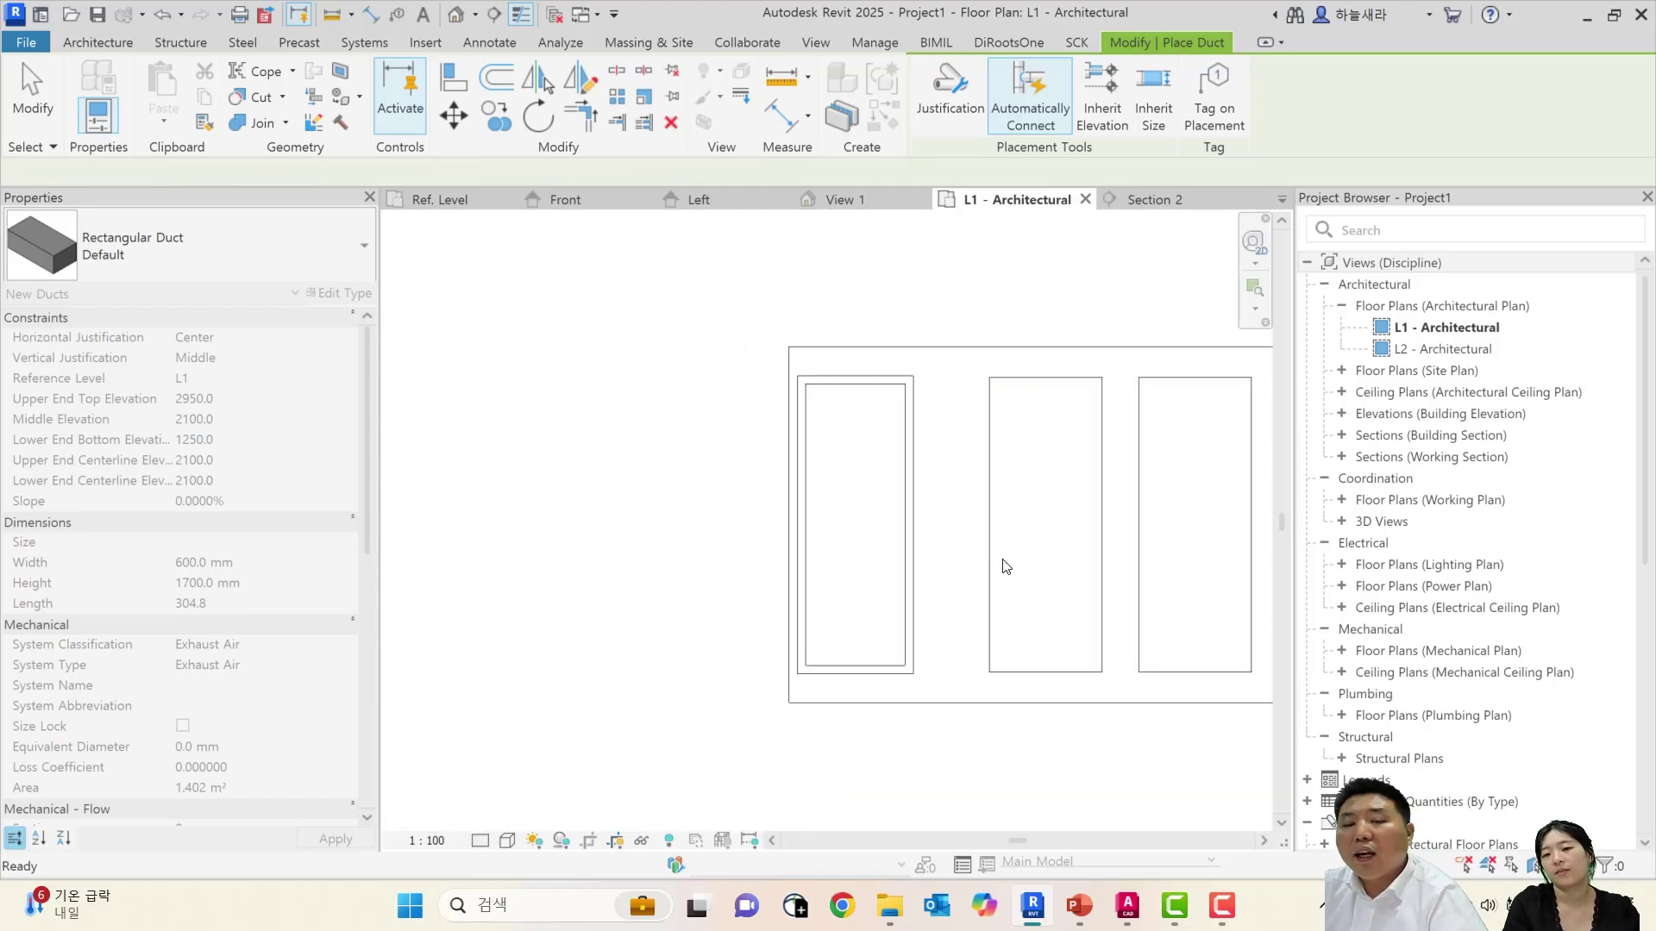
key("Escape")
key("Escape")
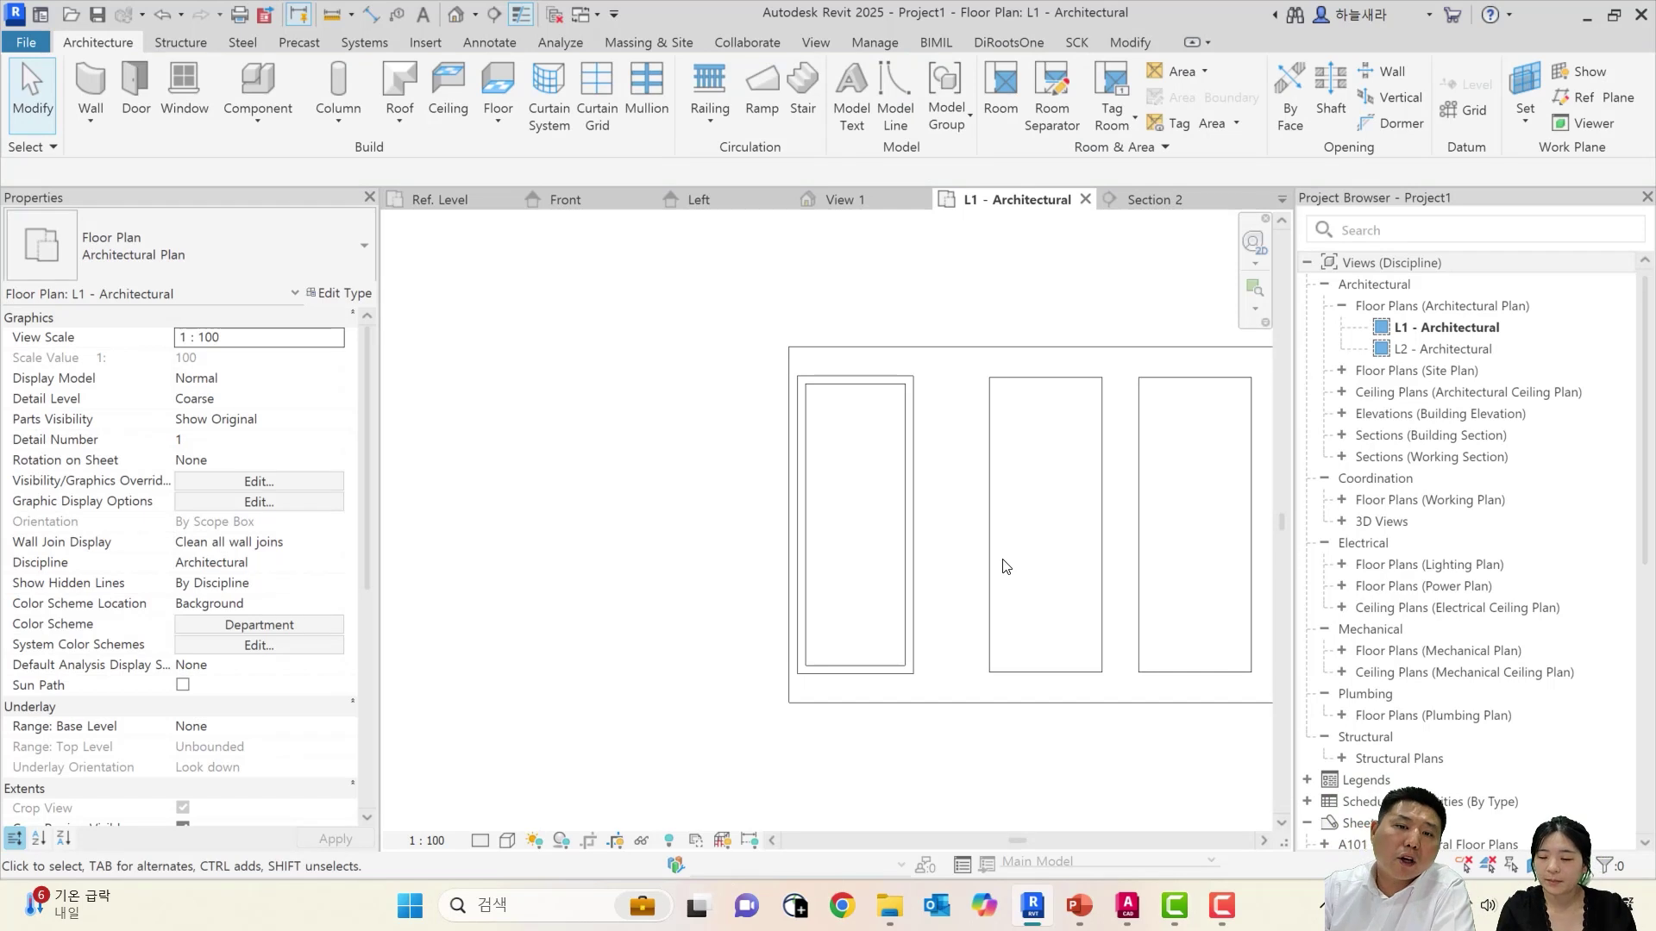
Return to the AHU family and examine its top flanges and duct connectors in 3D View 1
left_click(463, 200)
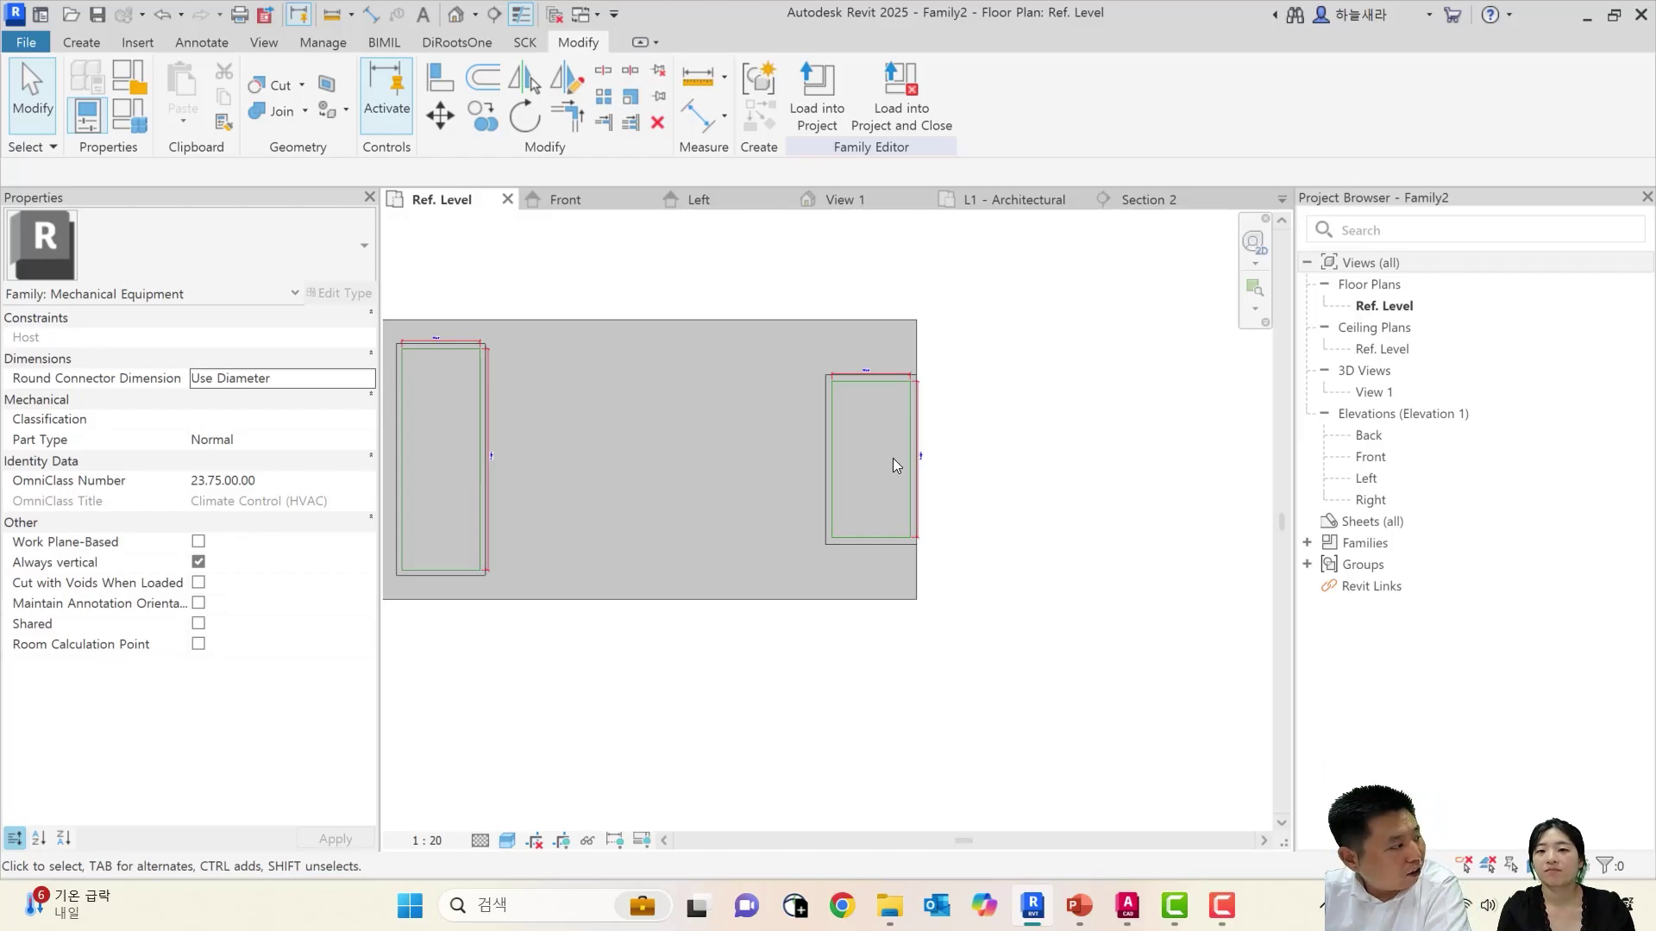
left_click(1017, 200)
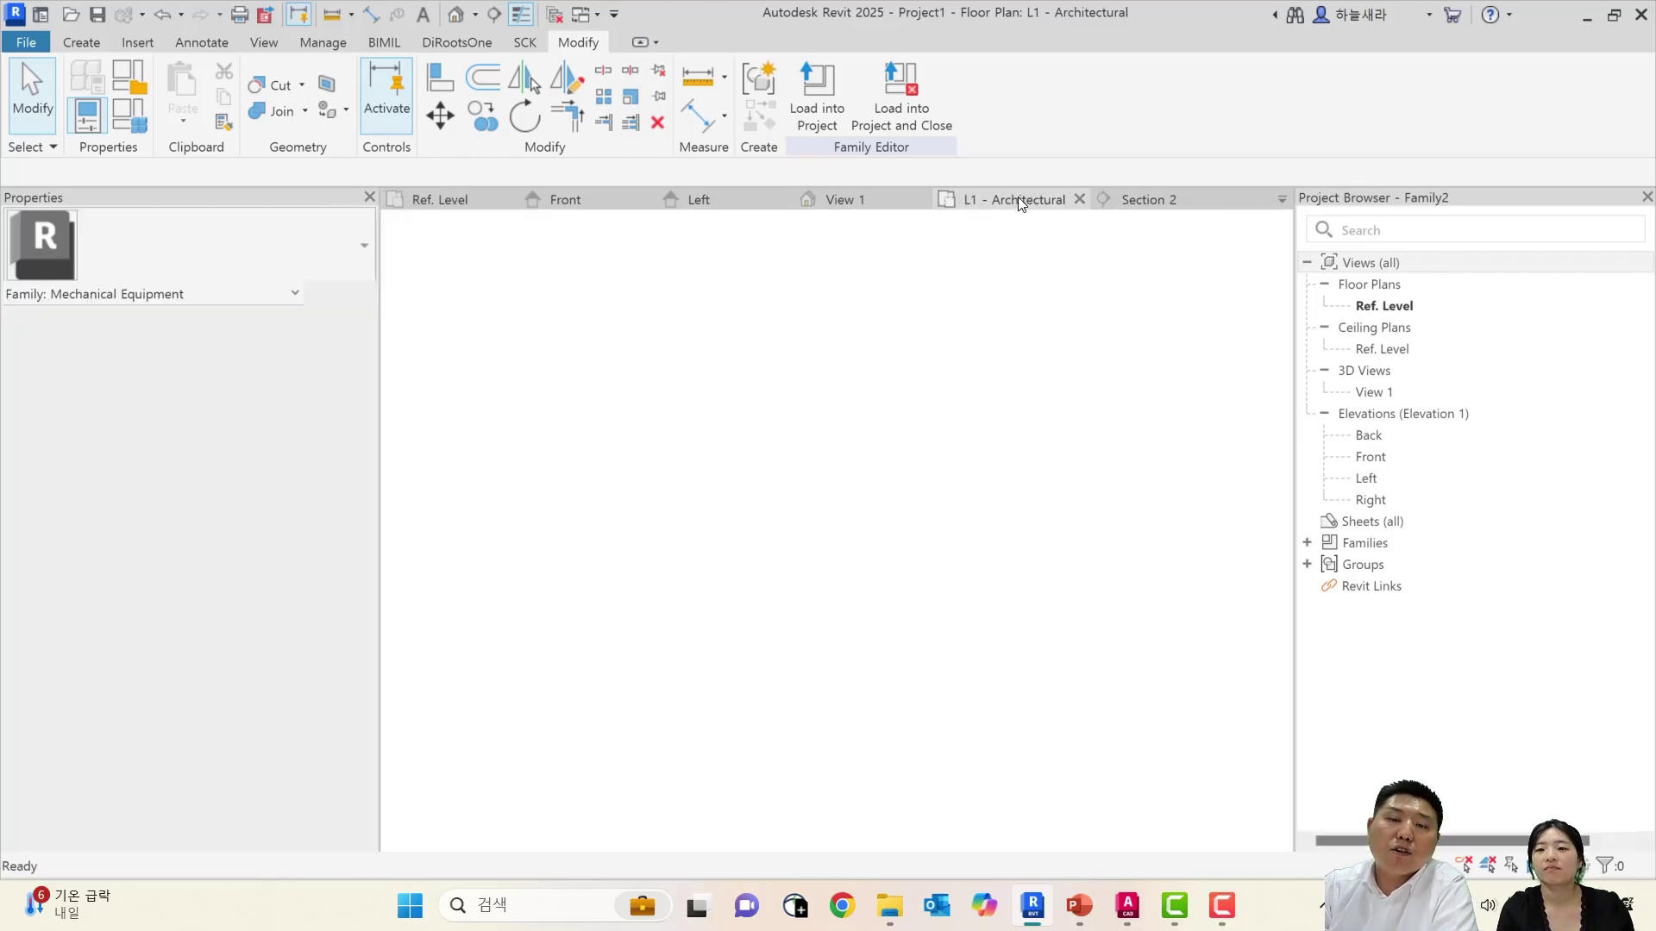
left_click(871, 199)
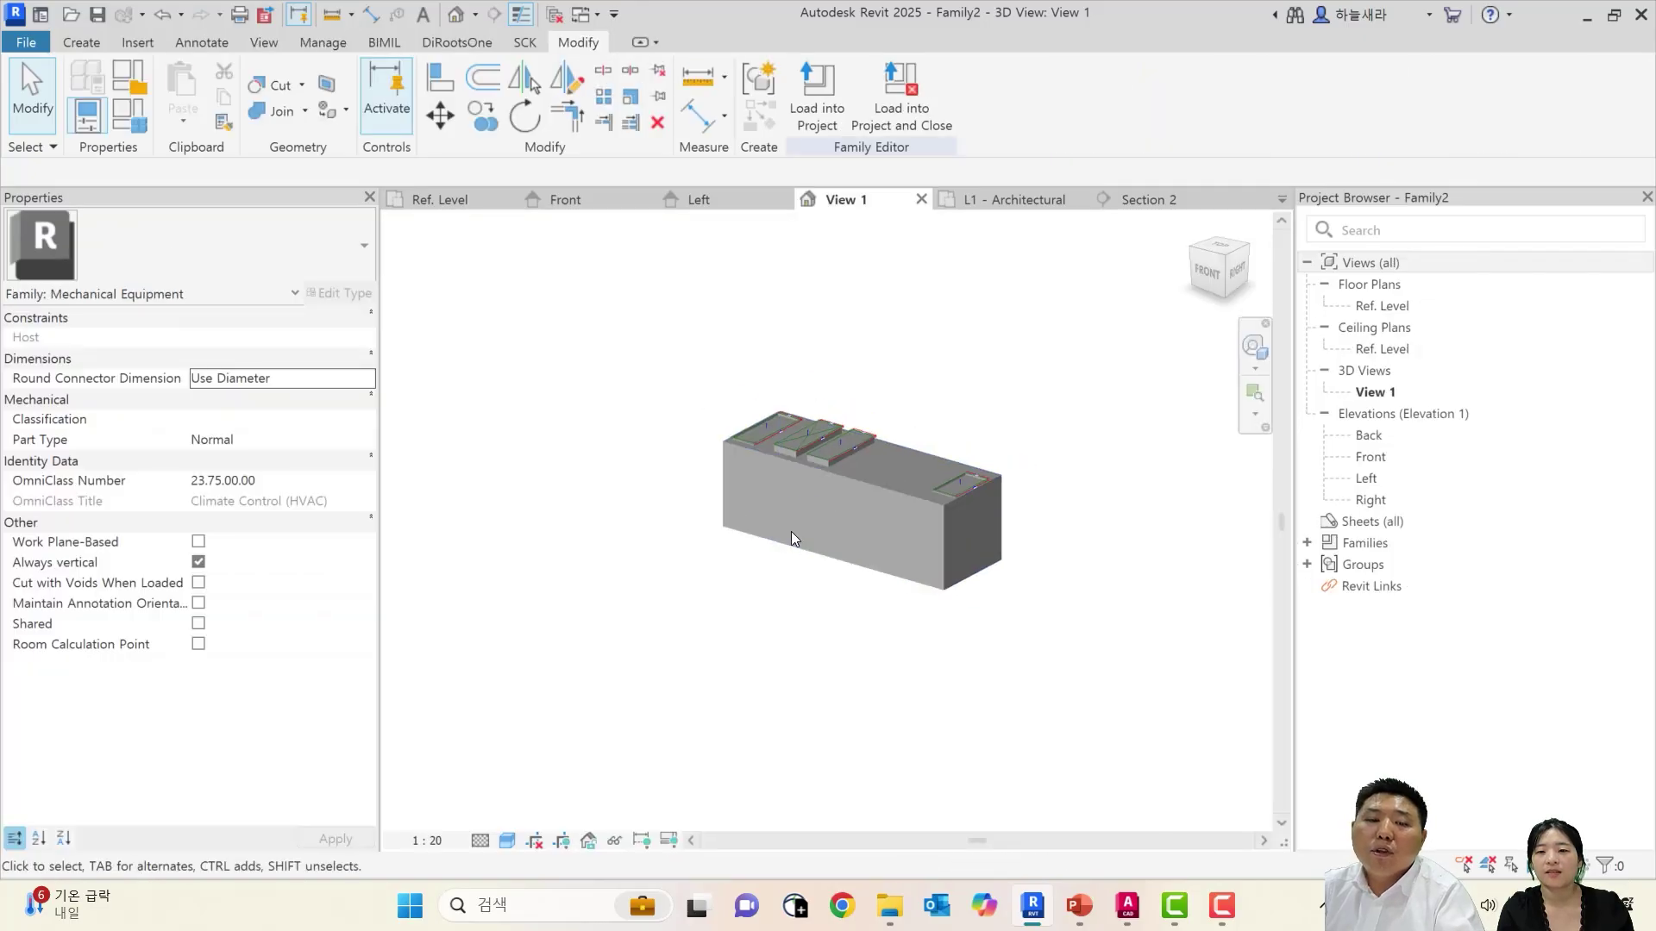
middle_click_drag(913, 497, 918, 515, "shift")
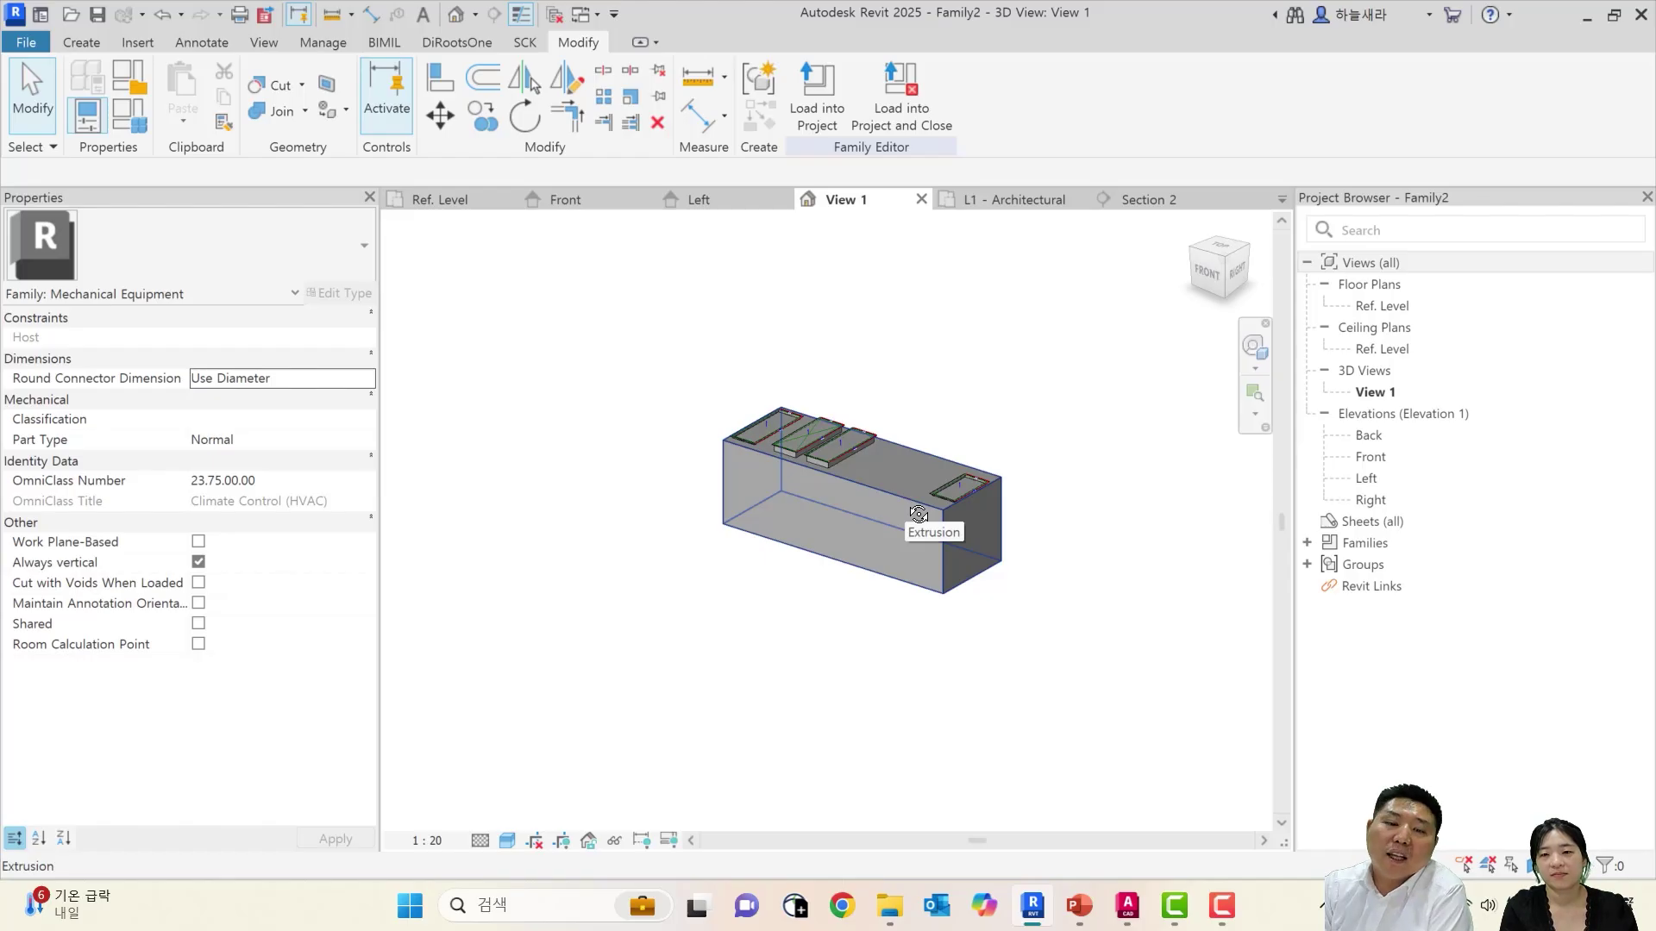
scroll(940, 514, "up", 4)
middle_click_drag(940, 514, 996, 566)
scroll(995, 567, "up", 1)
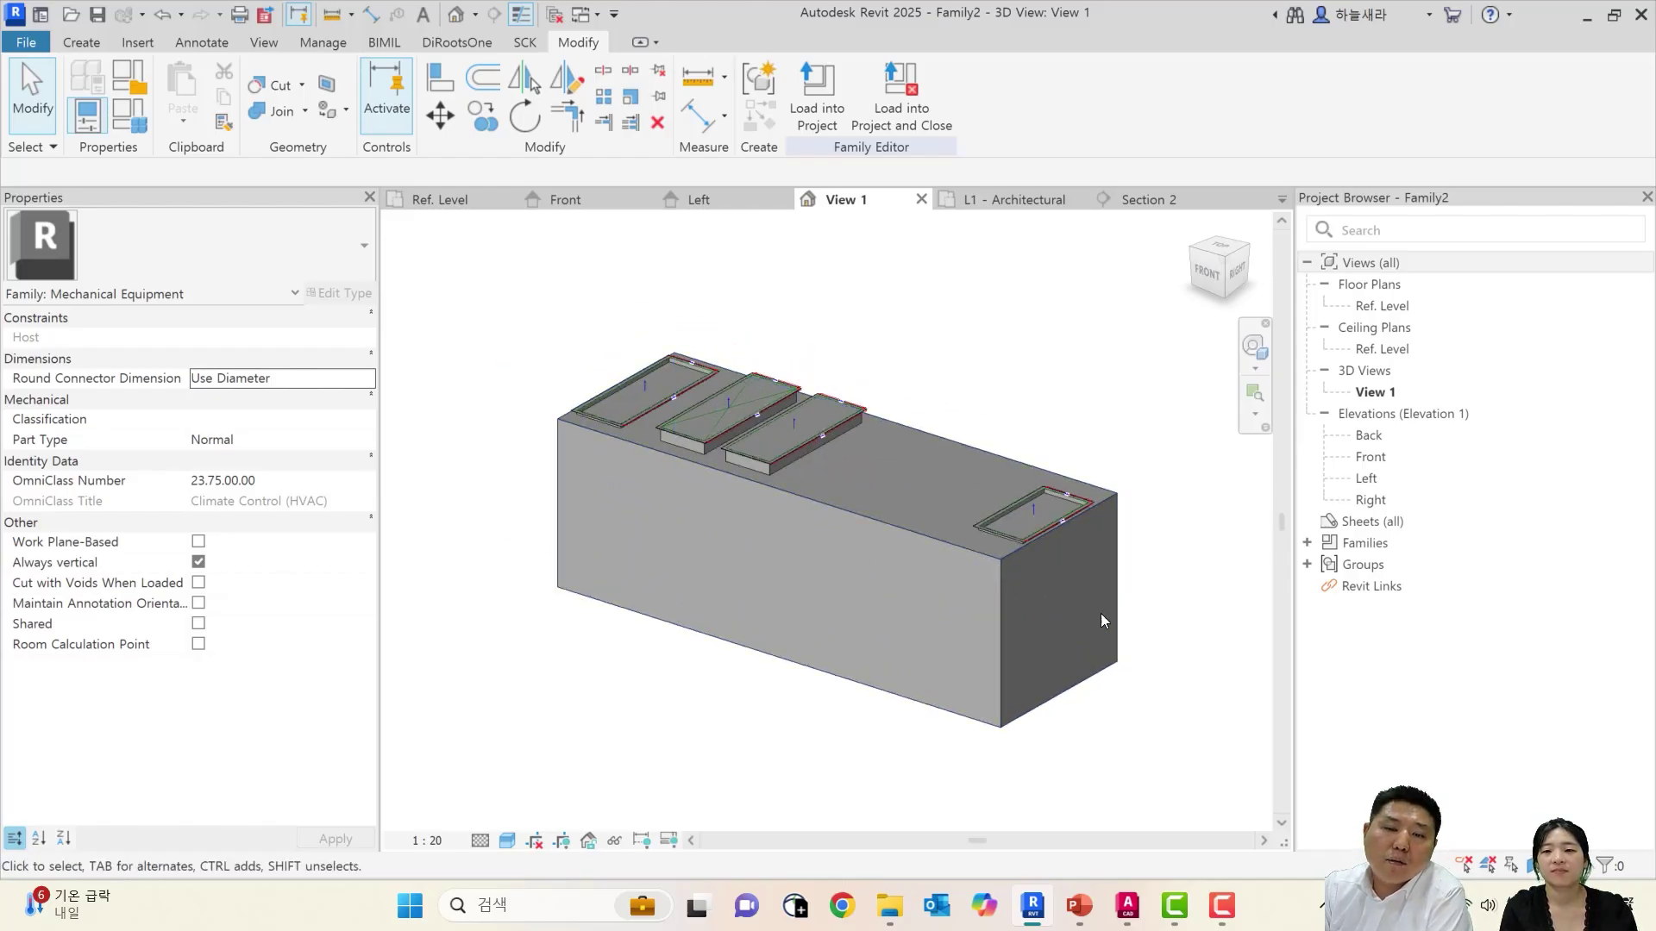